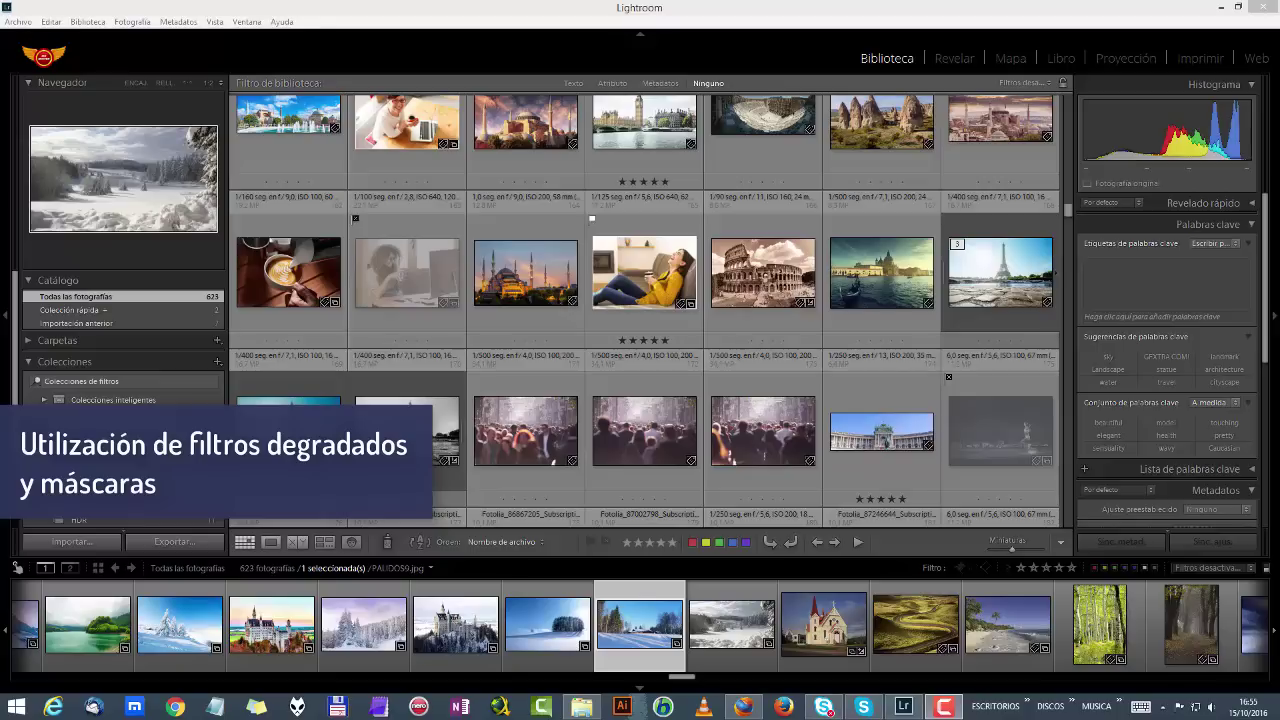
Open the CIELOS PALIDOS collection to show its 10 pale-sky photos in the grid
click(168, 440)
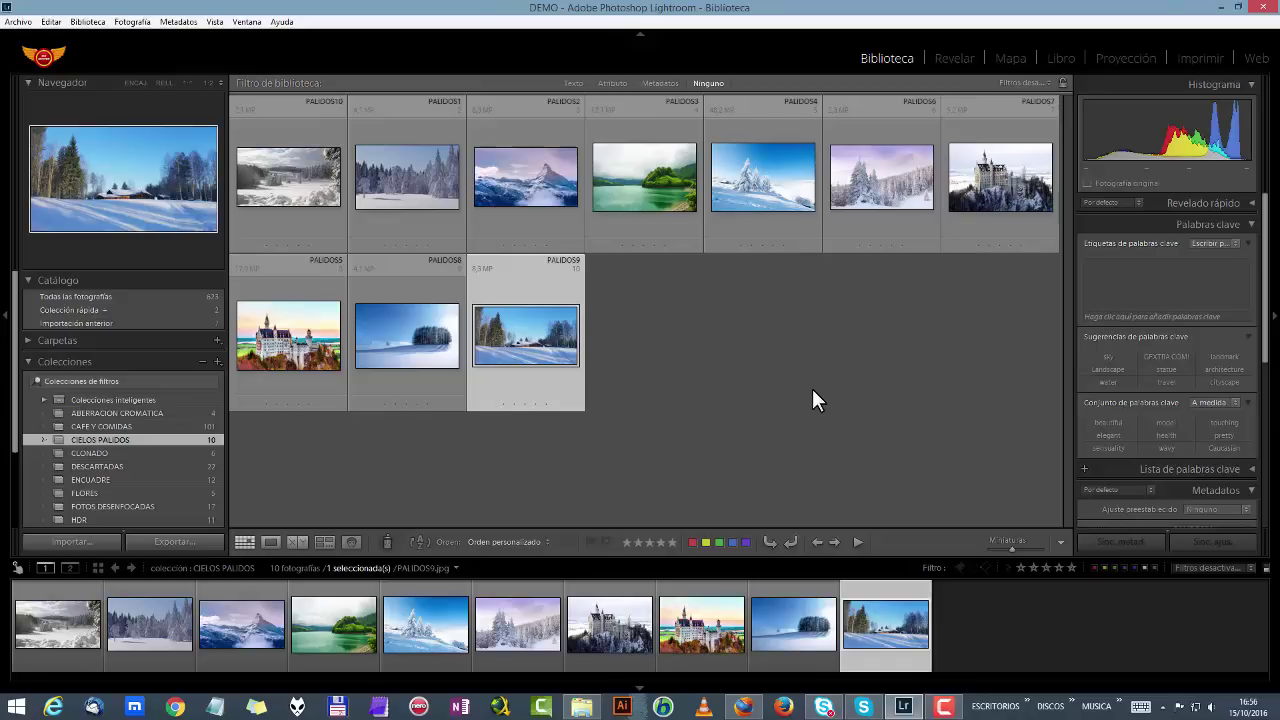
Browse the collection's photos full-size in Loupe view, ending on the snowy forest PALIDOS1.jpg
double_click(295, 334)
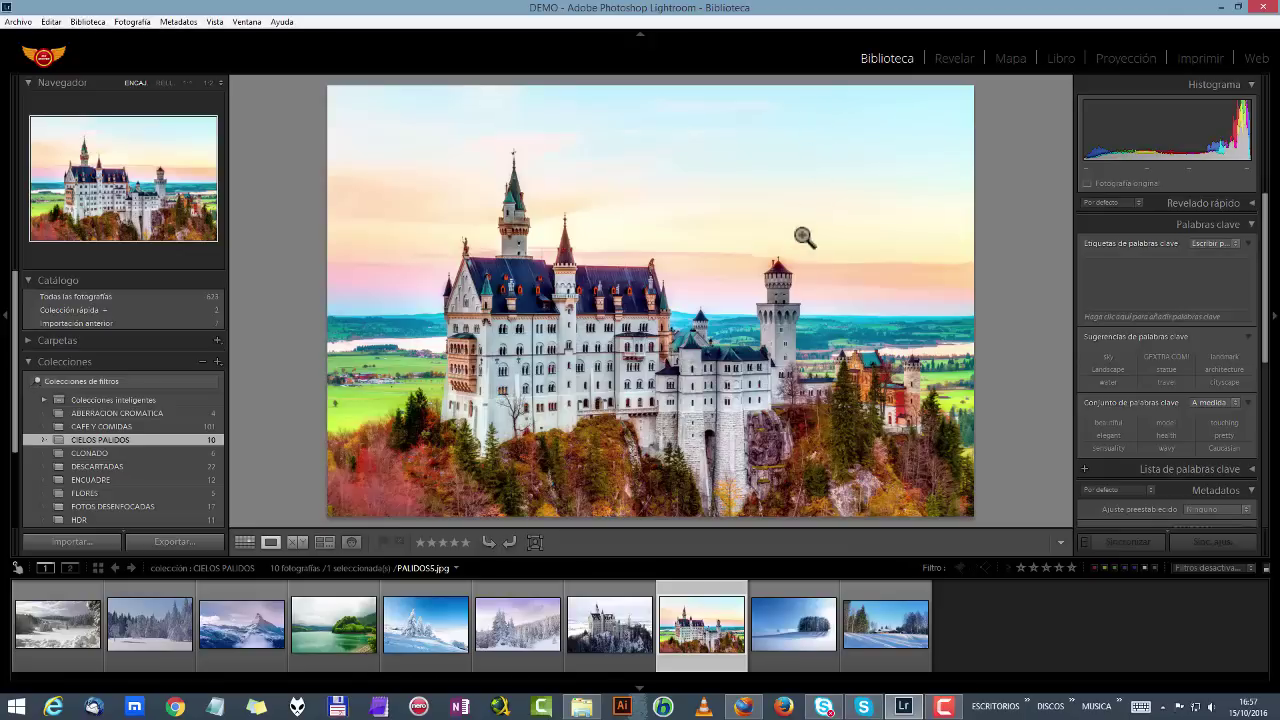
key(Right)
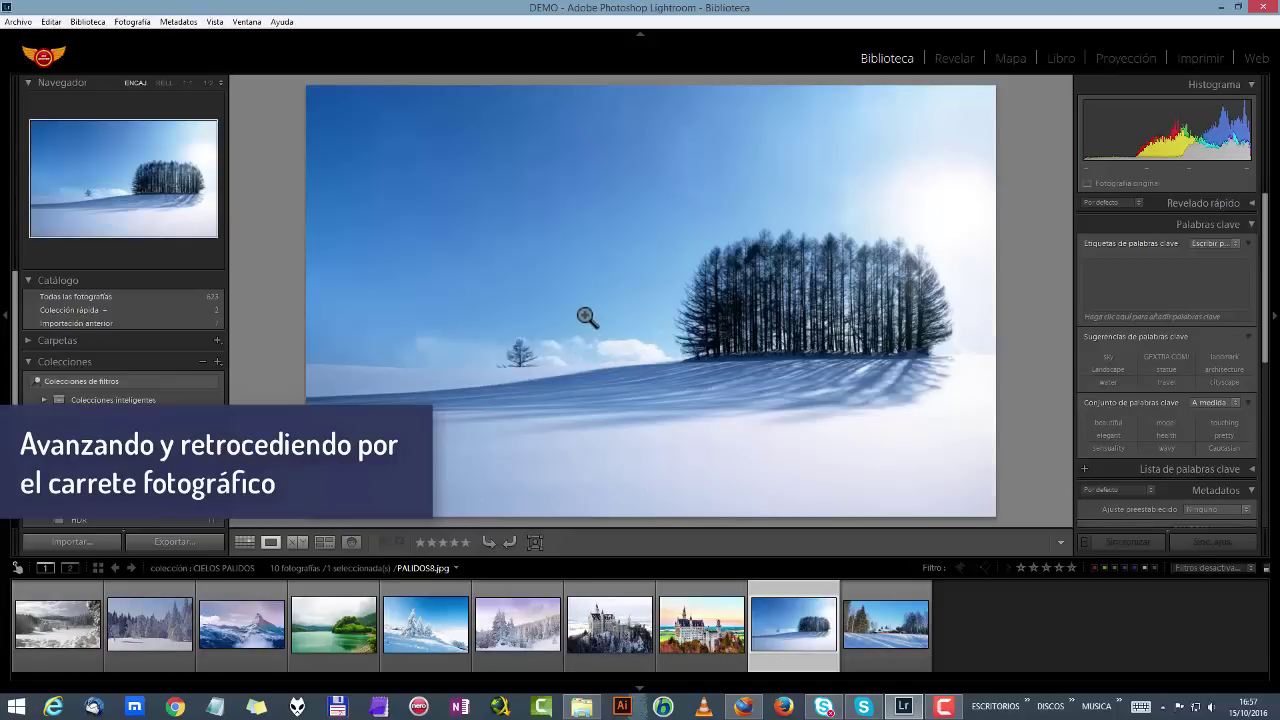
click(697, 617)
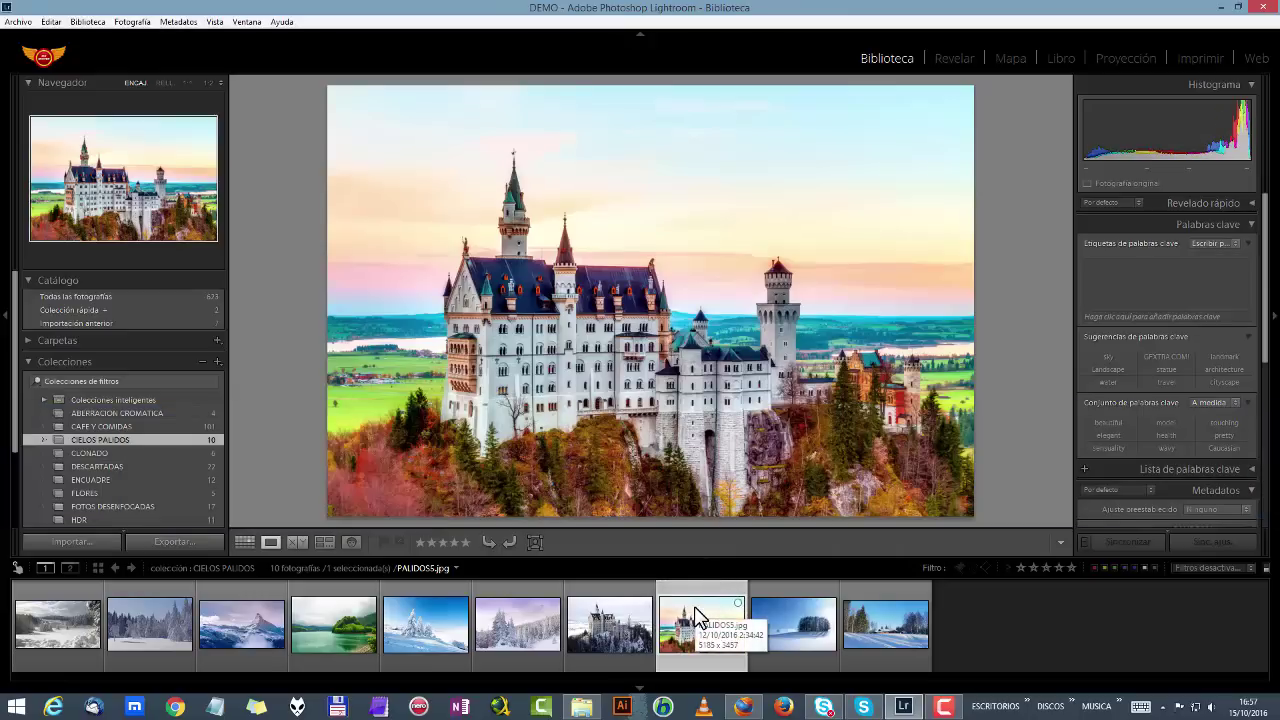
key(Right)
key(Right)
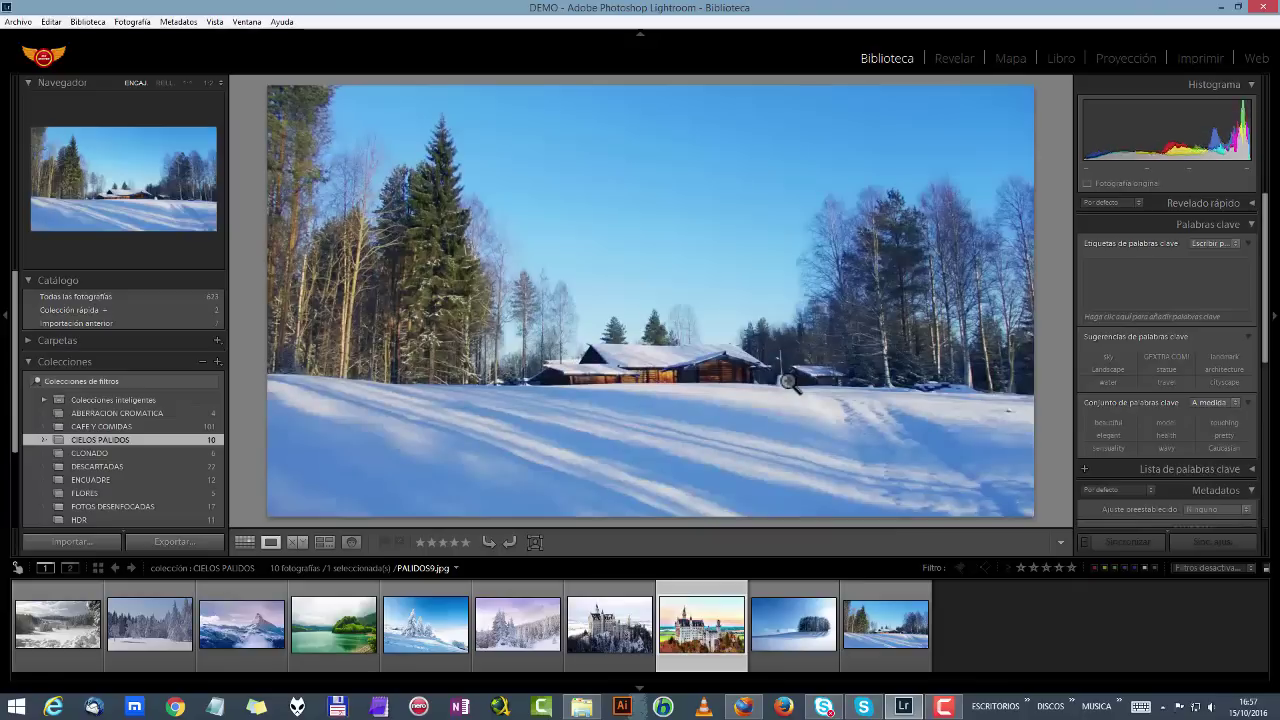
key(Left)
key(Left)
key(Left)
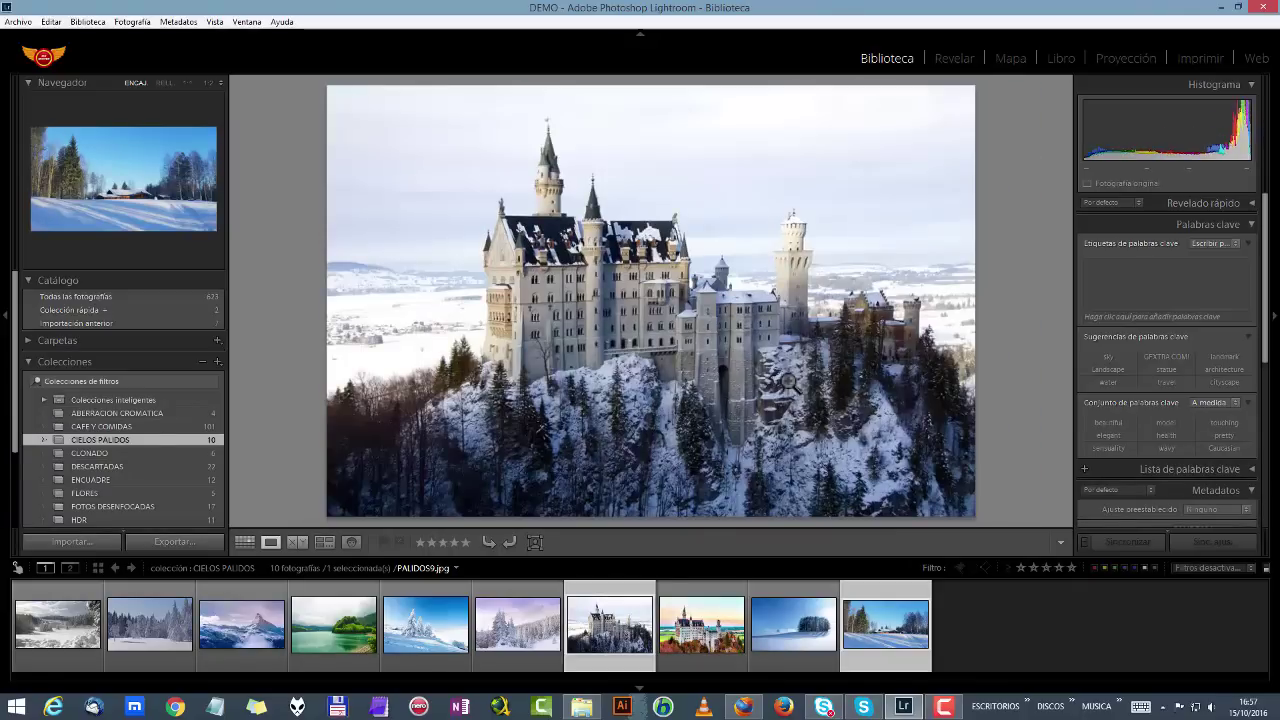
key(Right)
key(Right)
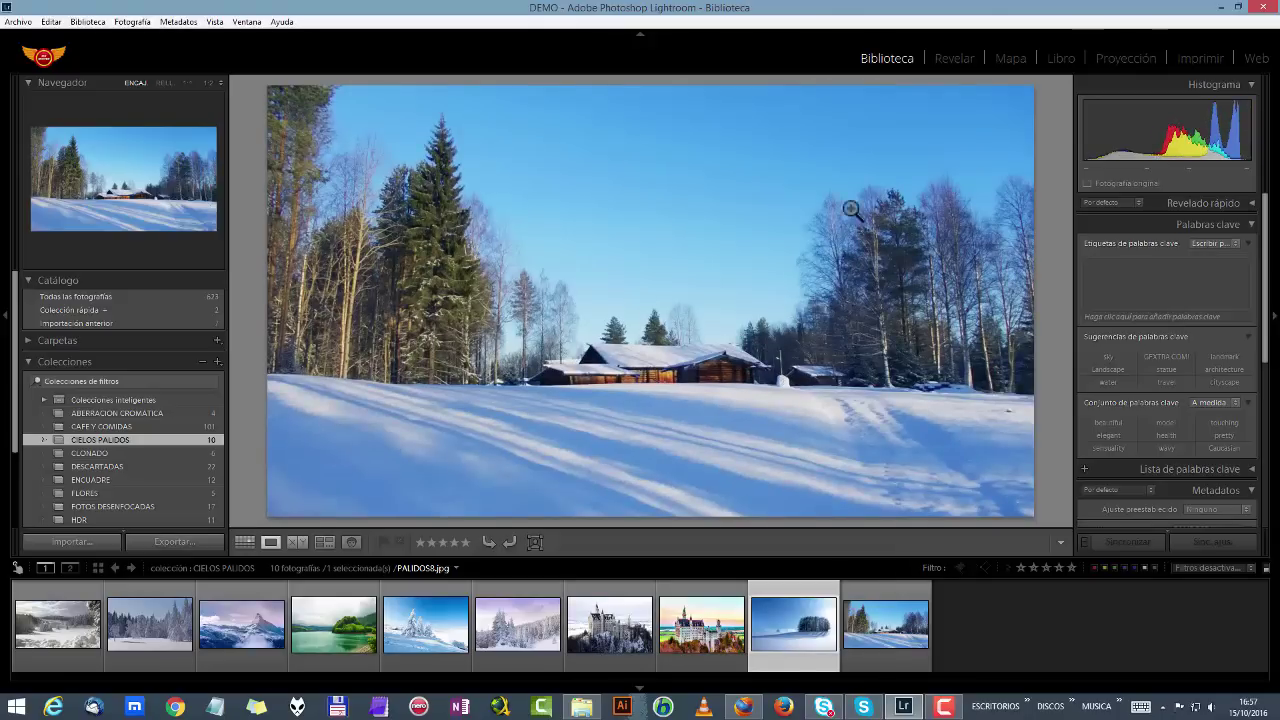
key(Right)
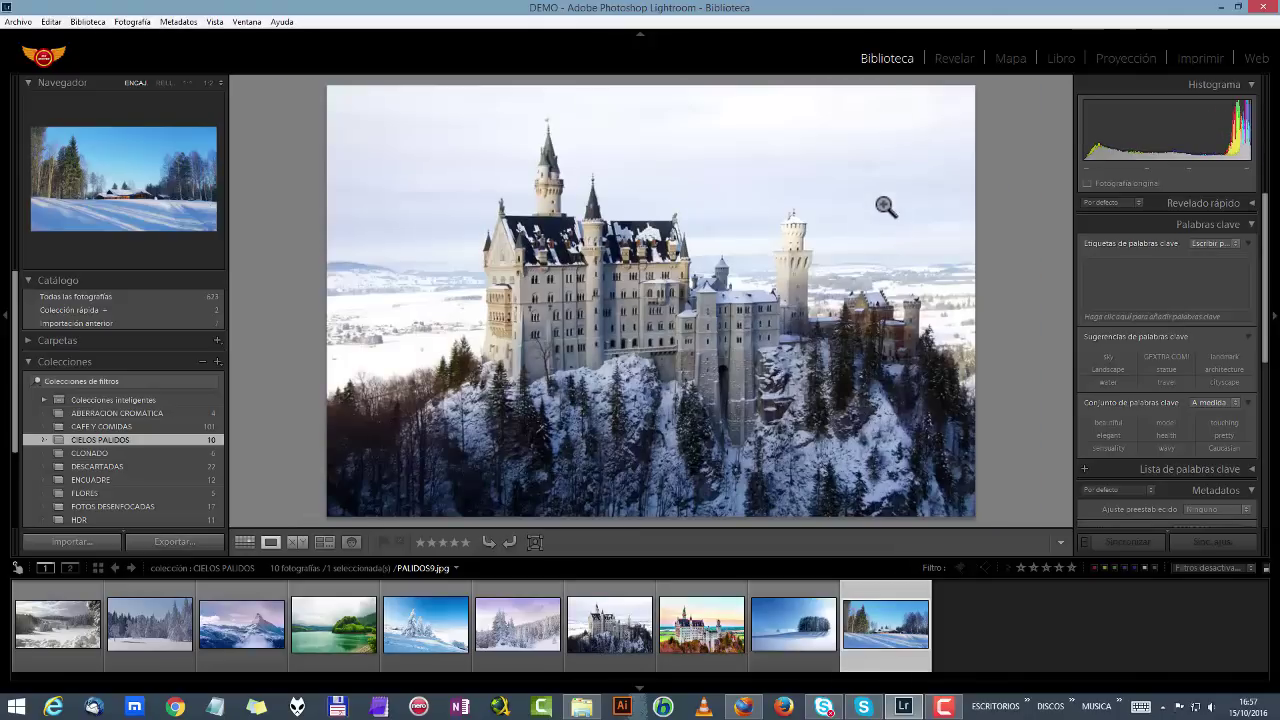
key(Left)
key(Left)
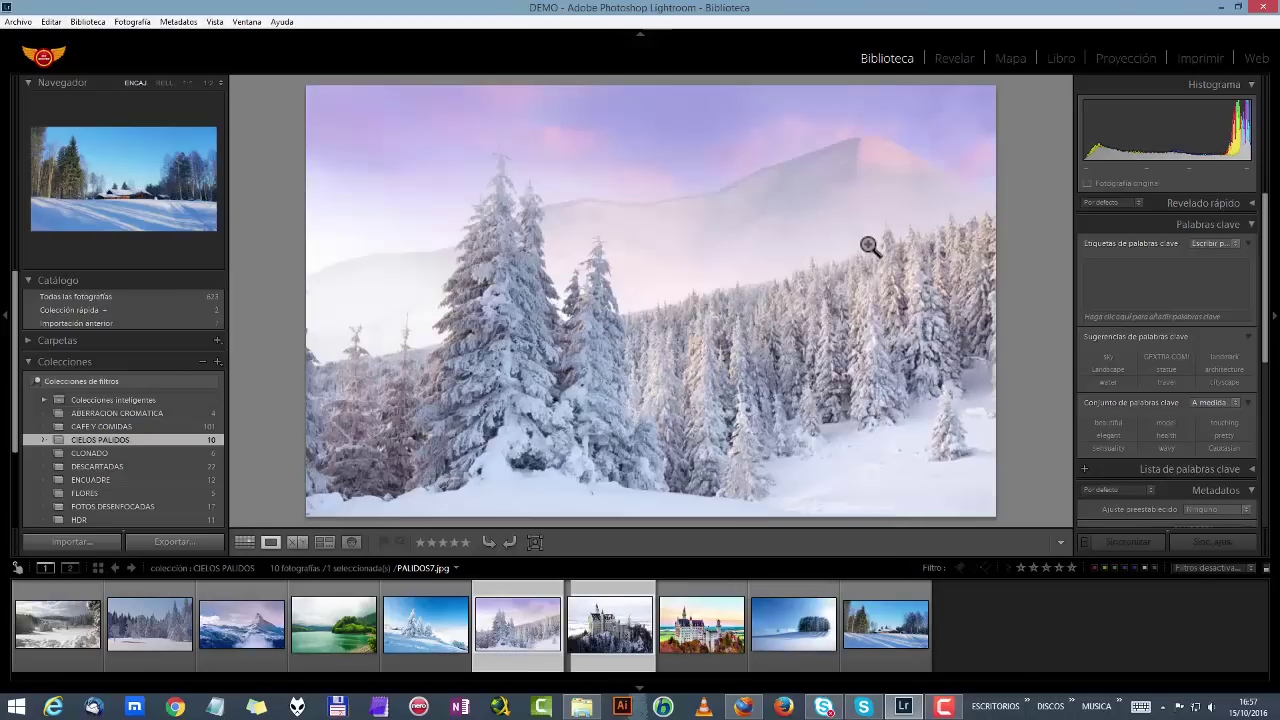
key(Left)
key(Left)
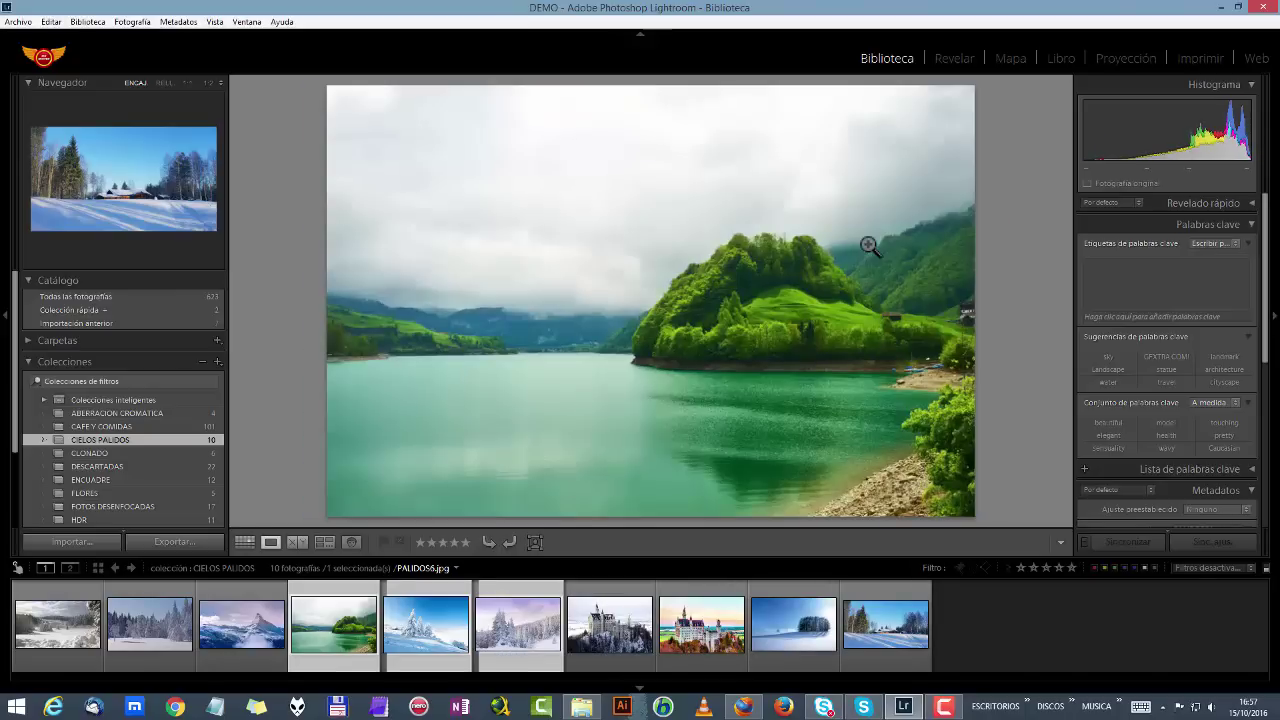
key(Right)
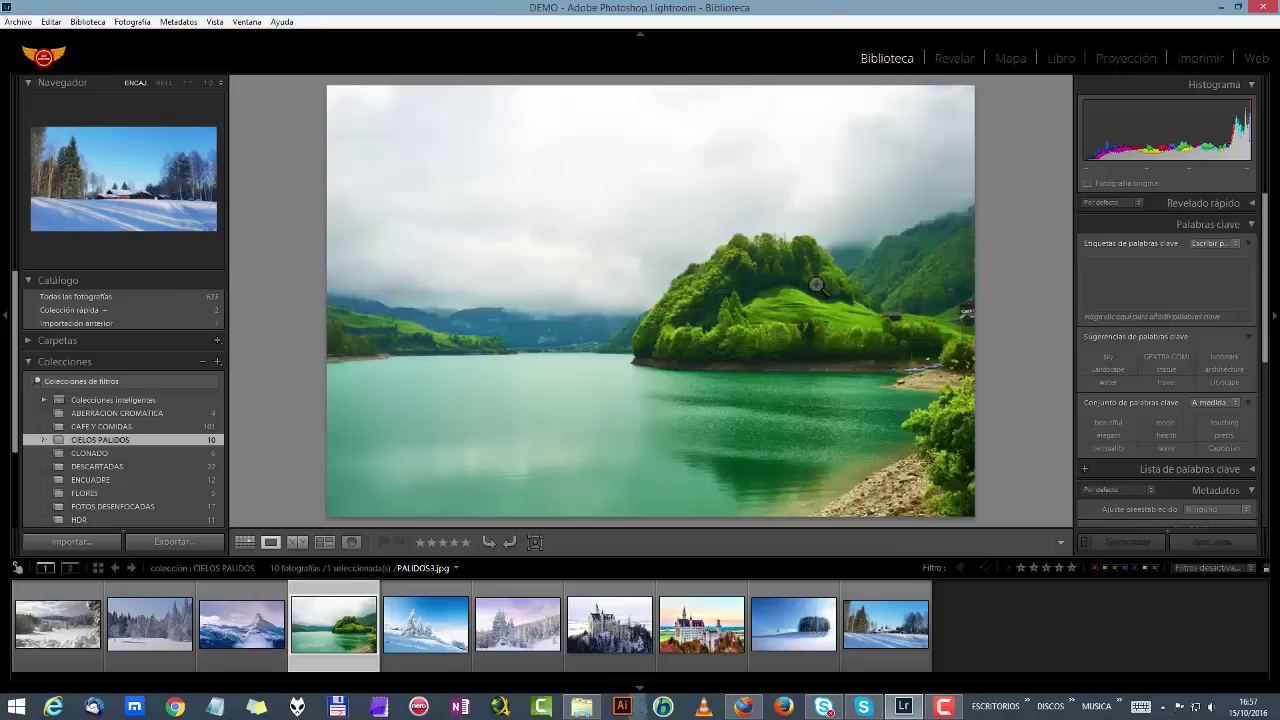
key(Left)
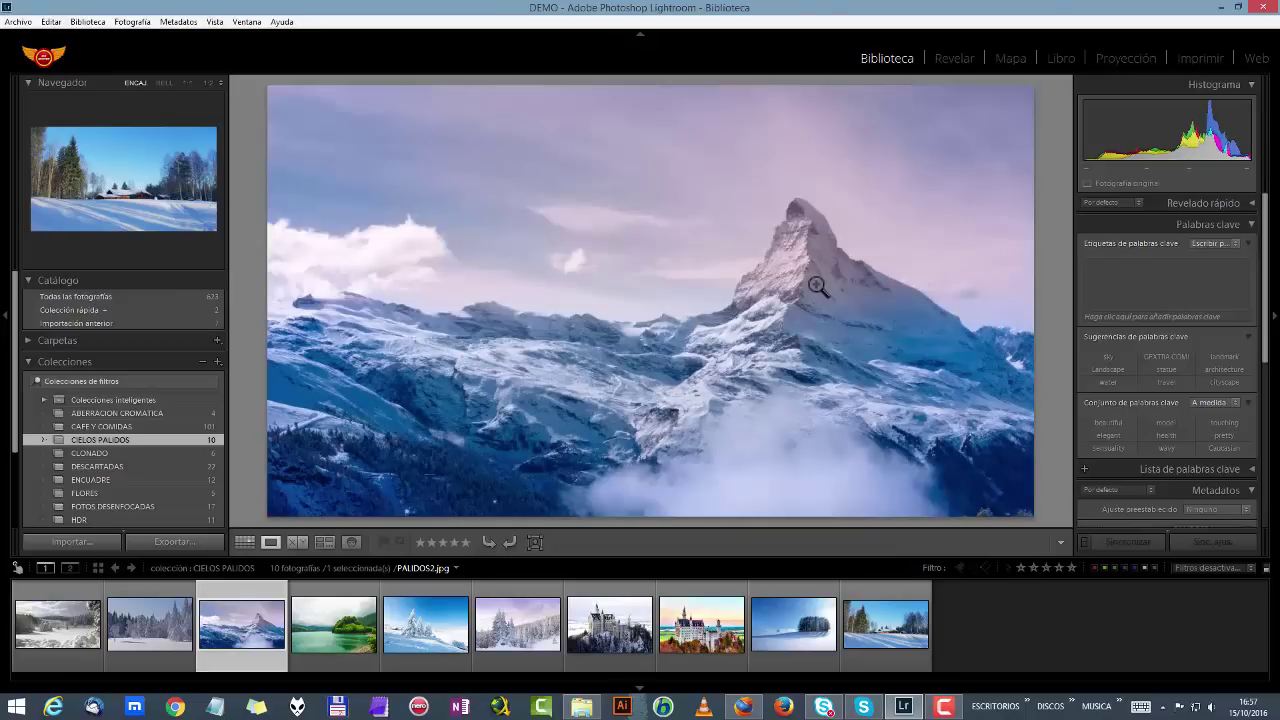
key(Left)
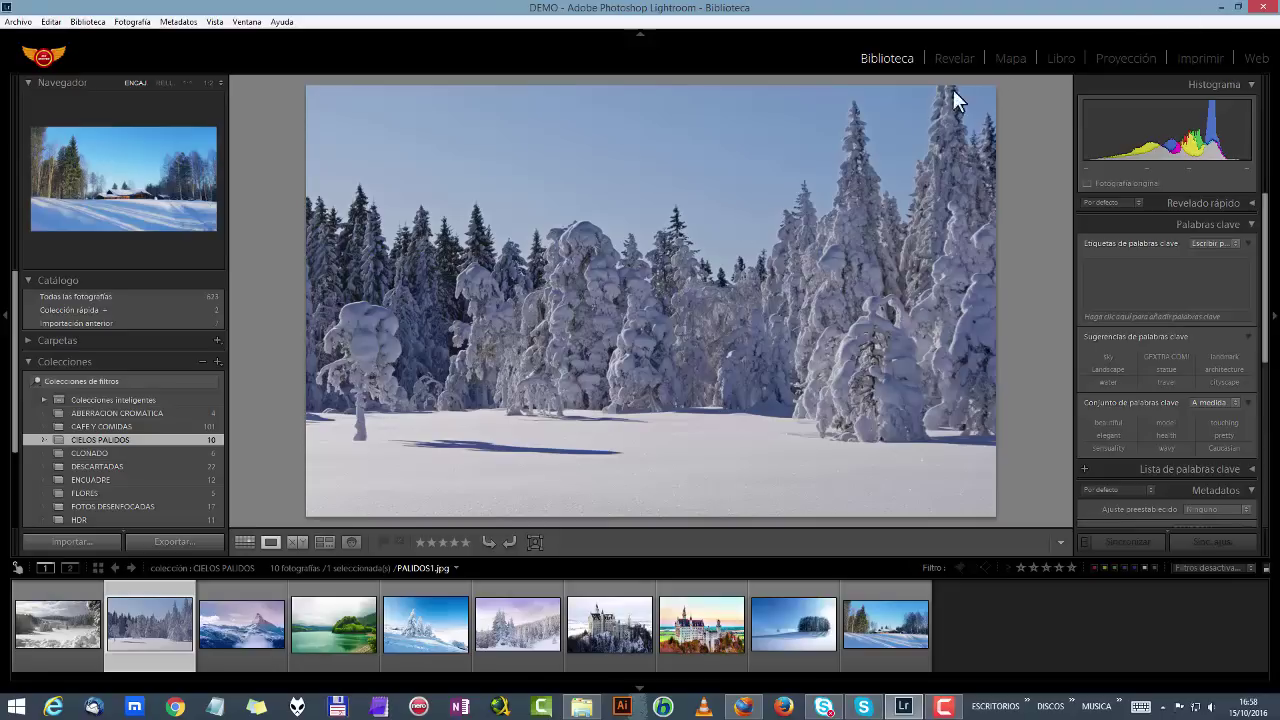
Switch to the Revelar (Develop) module with PALIDOS1.jpg open at default settings
click(954, 58)
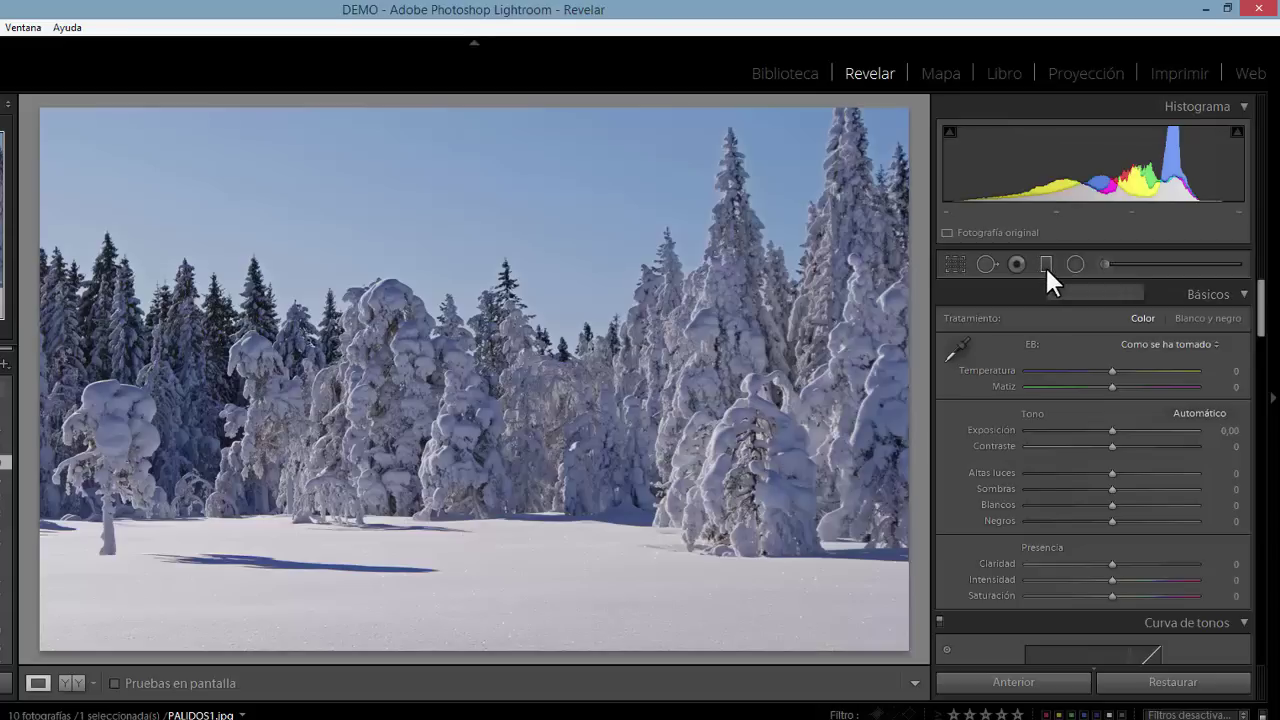
click(1046, 266)
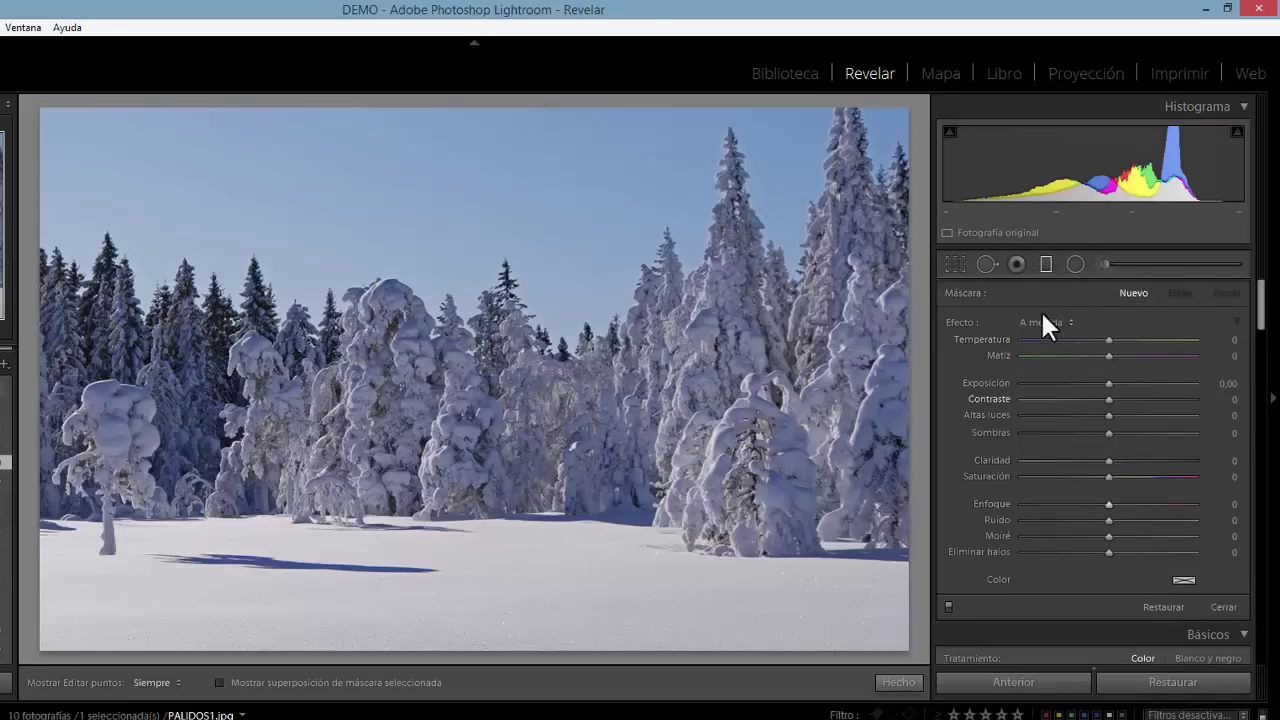
click(1044, 266)
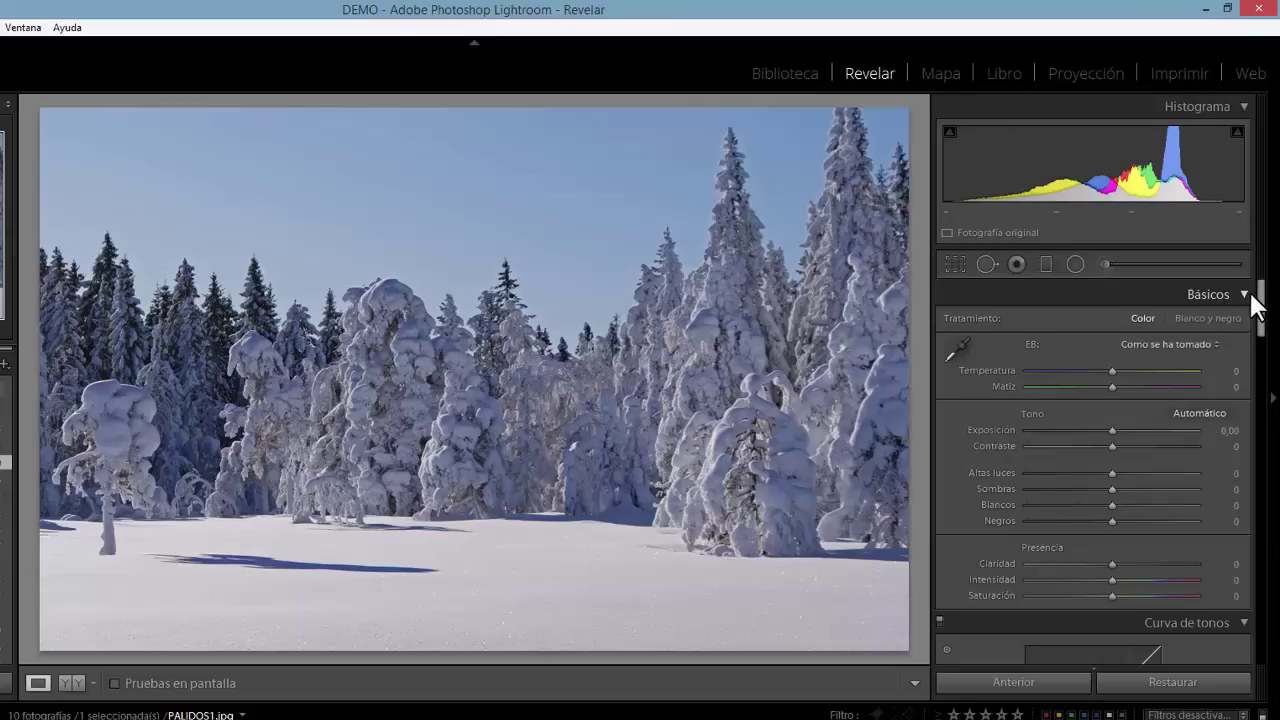
scroll(1215, 455, down, 3)
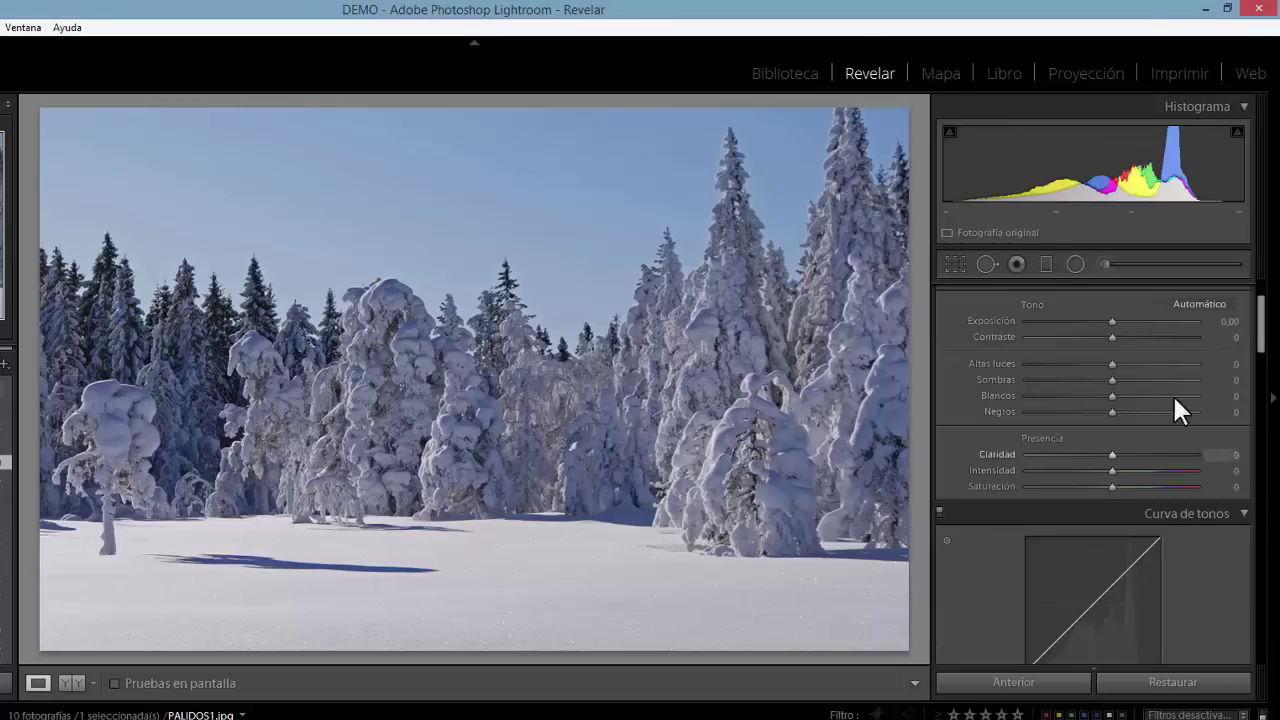
scroll(1118, 328, up, 3)
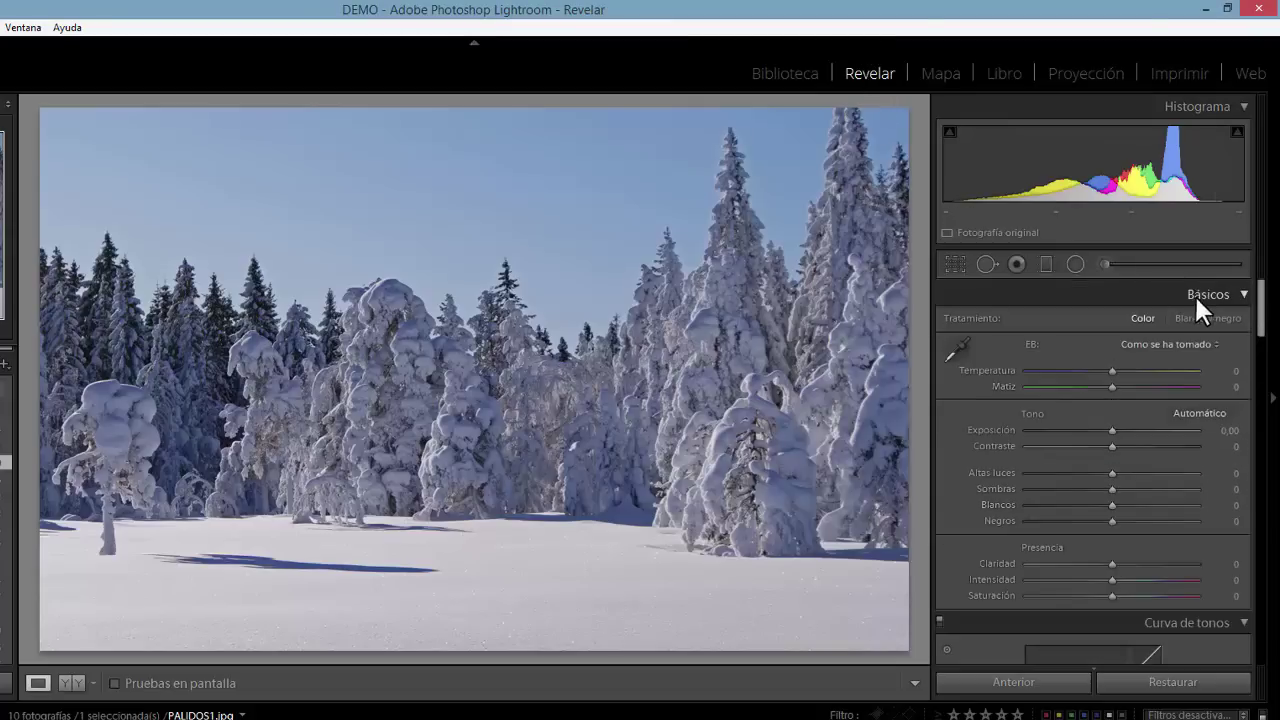
scroll(1205, 296, down, 3)
scroll(1210, 440, up, 3)
scroll(1211, 424, down, 3)
scroll(1195, 515, down, 9)
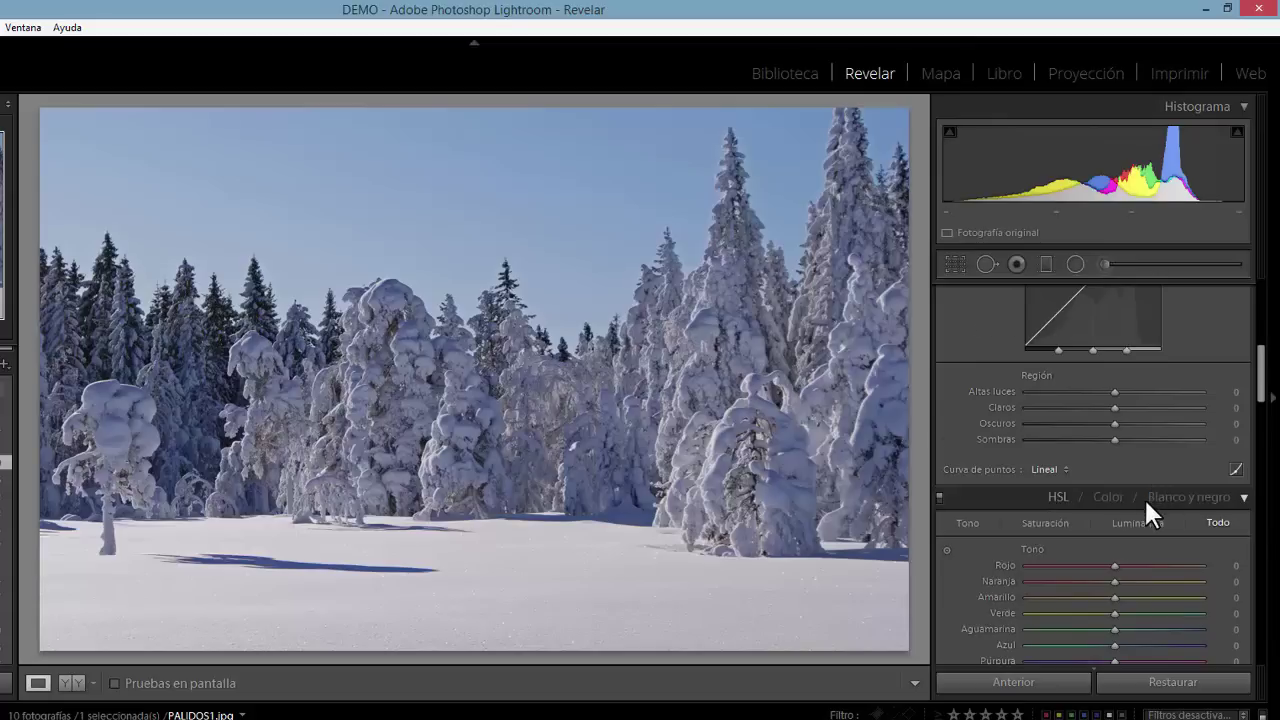
scroll(1146, 497, down, 2)
scroll(1203, 420, down, 10)
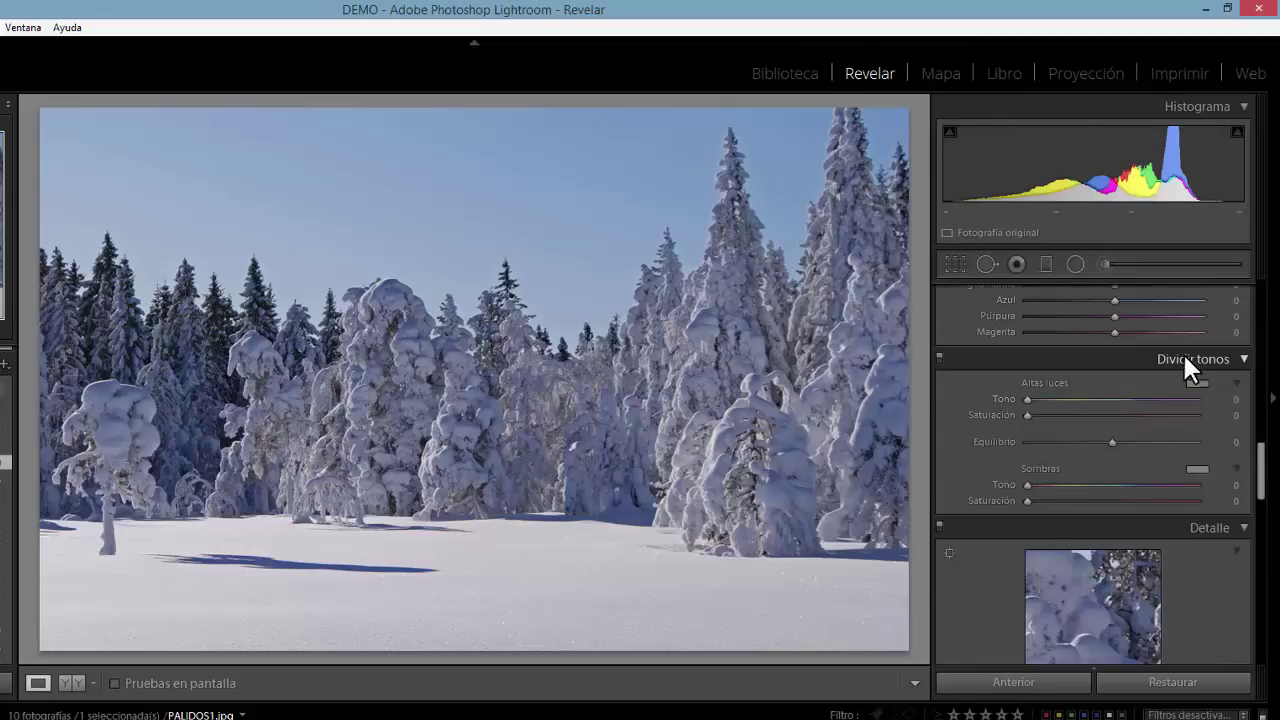
click(1218, 361)
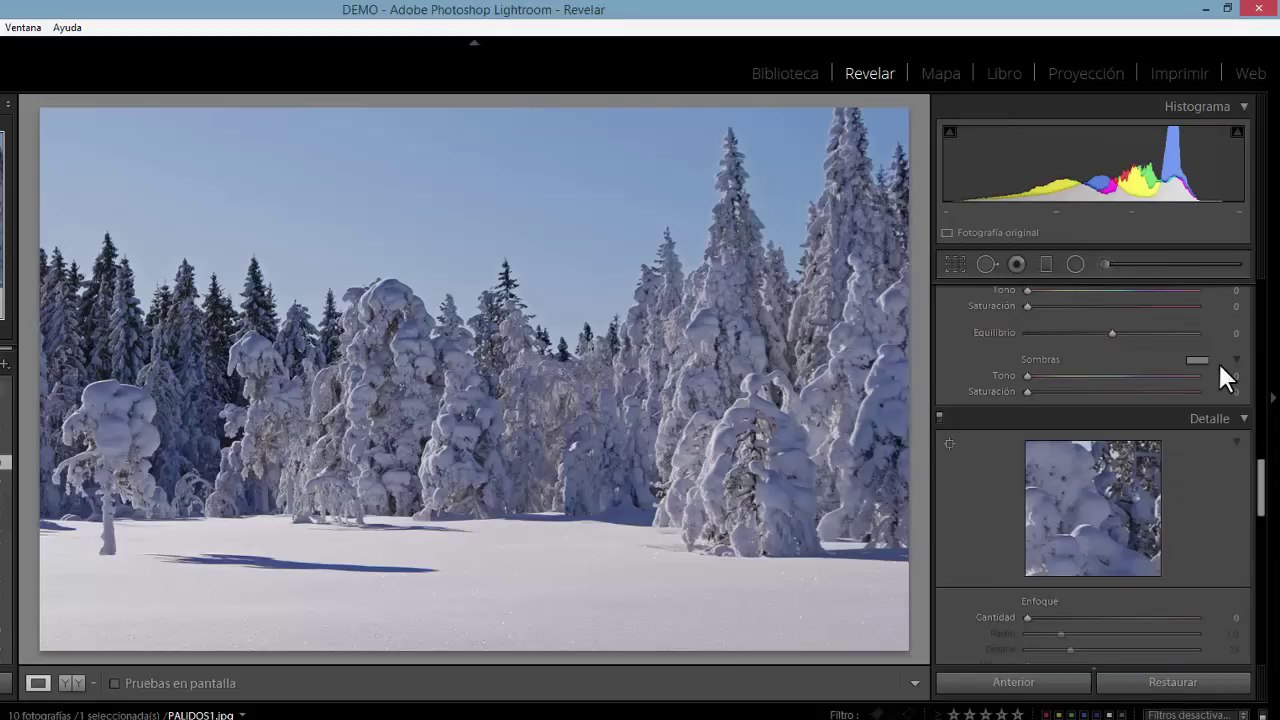
scroll(1205, 440, down, 5)
scroll(1207, 440, down, 10)
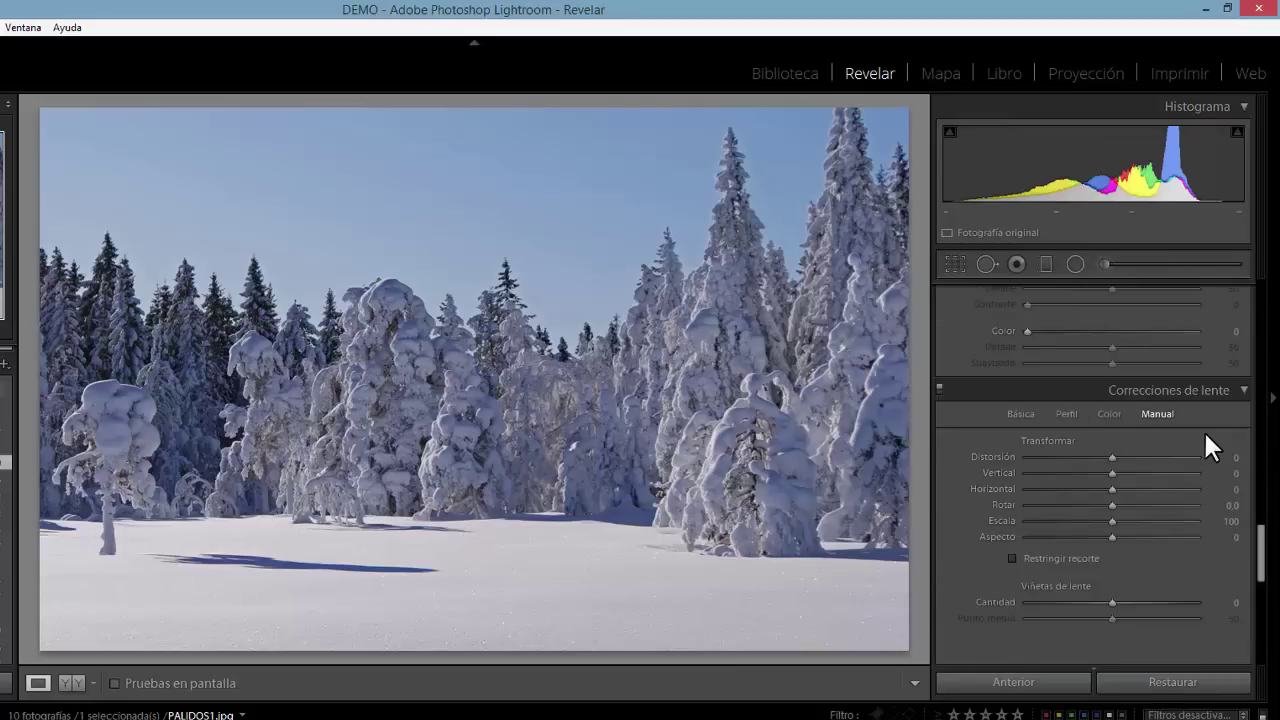
scroll(1207, 440, up, 15)
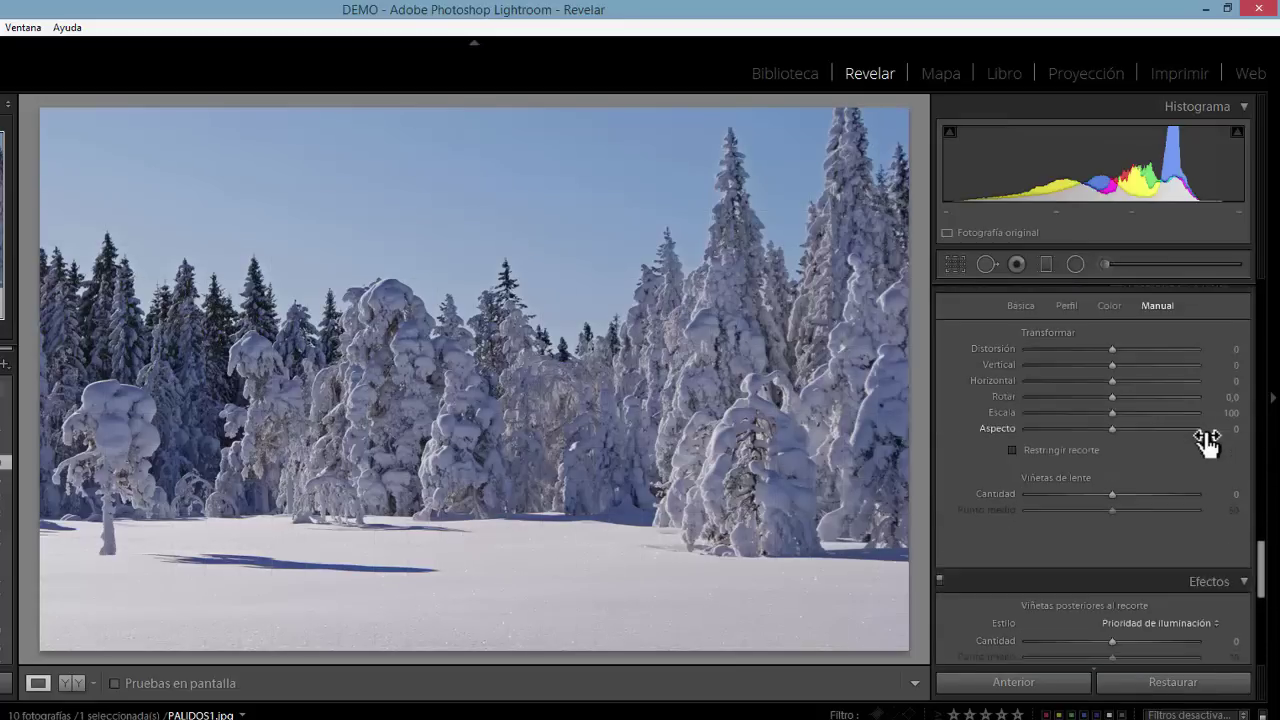
scroll(1203, 429, down, 15)
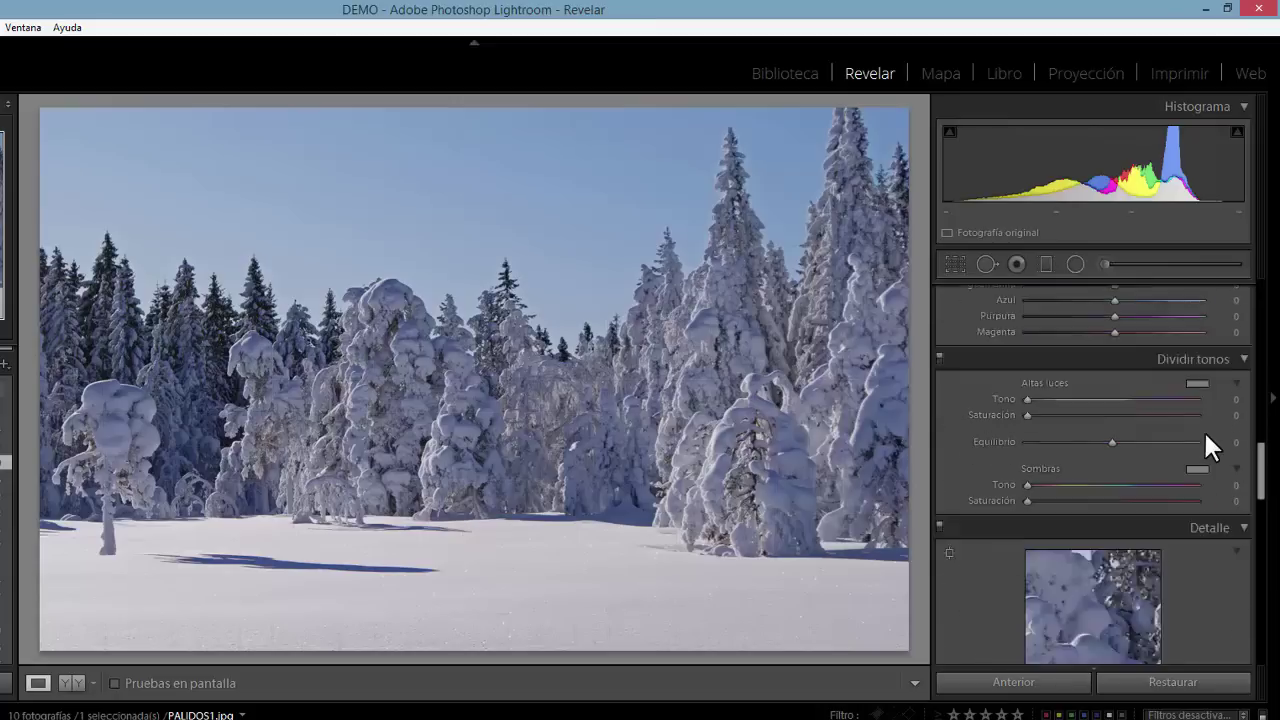
scroll(1119, 479, up, 15)
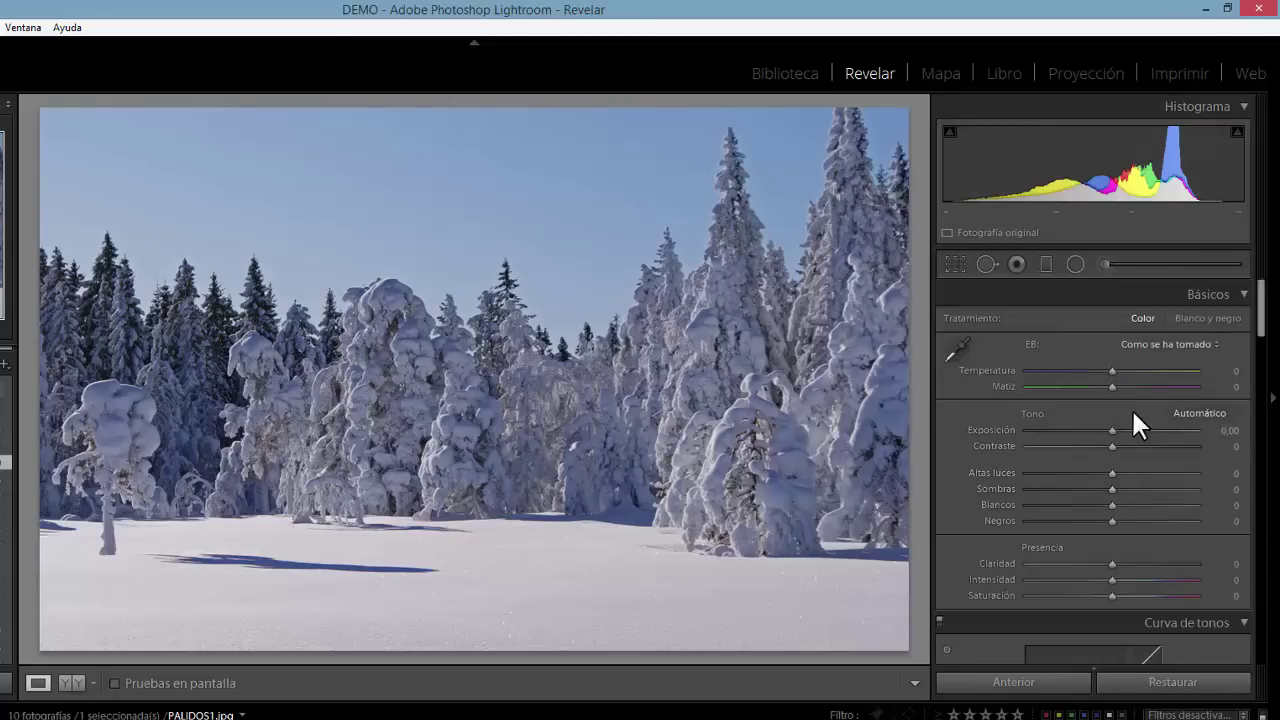
click(1045, 265)
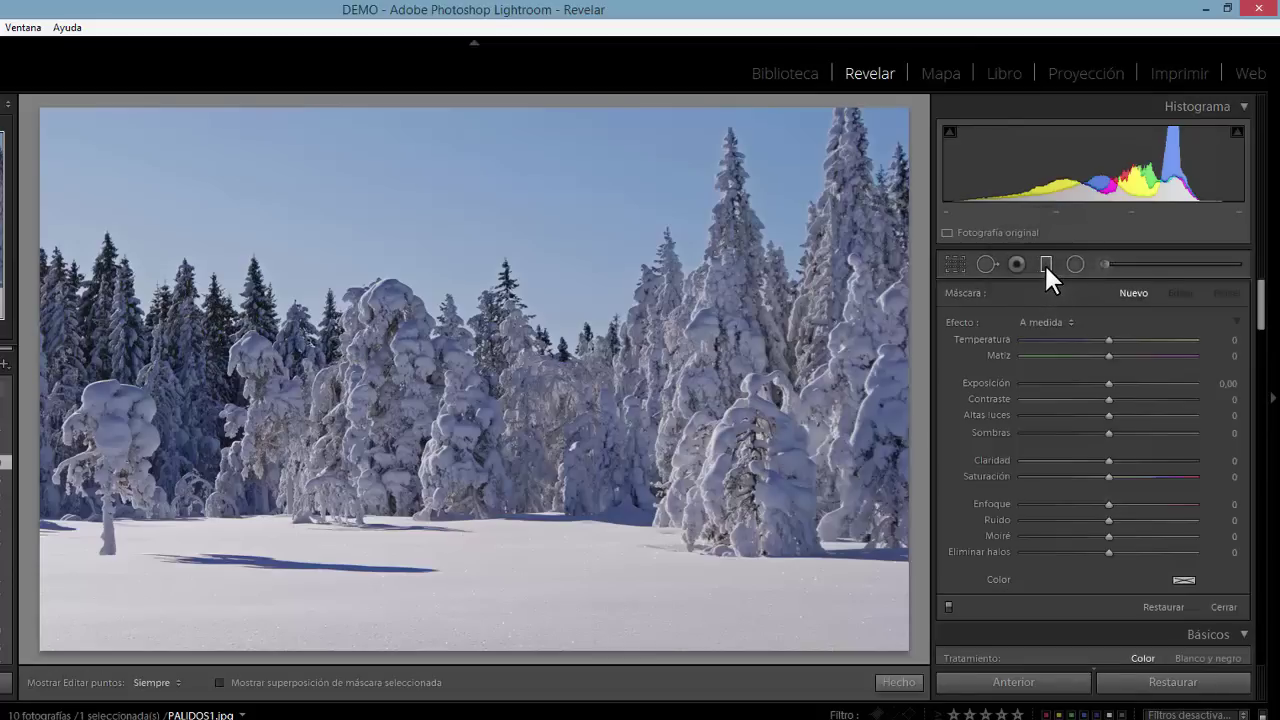
click(1210, 630)
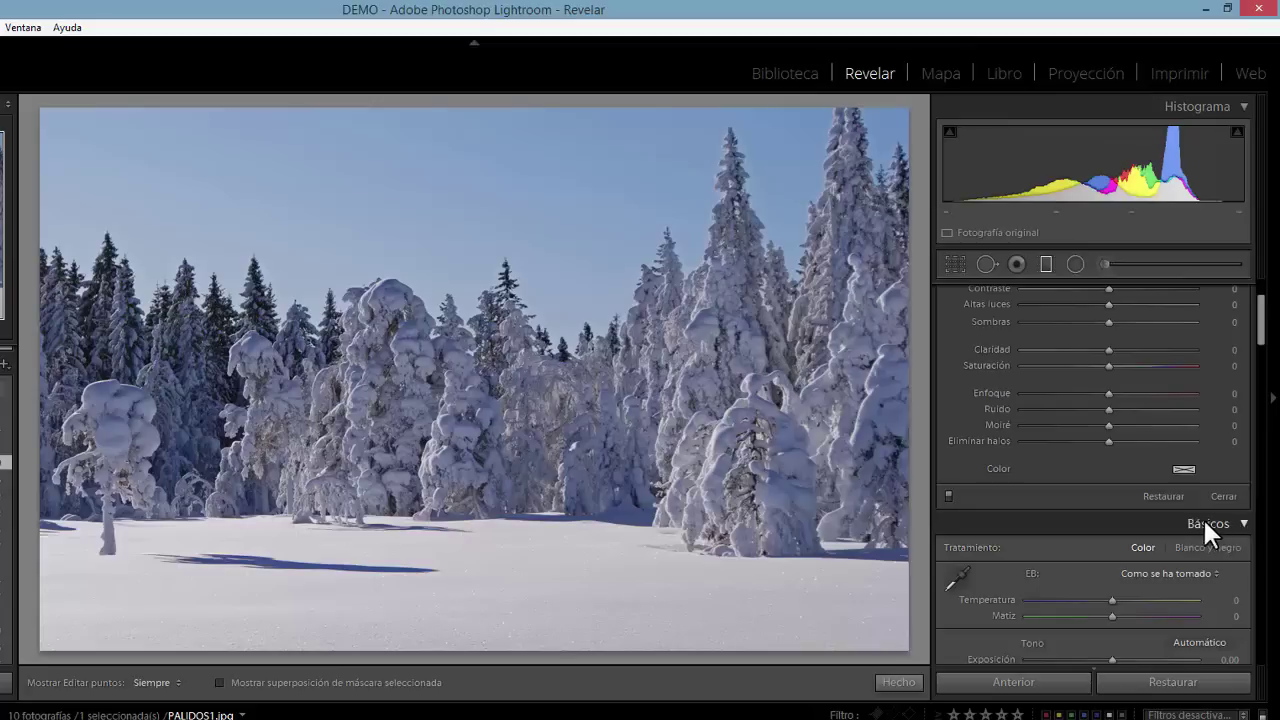
click(1236, 526)
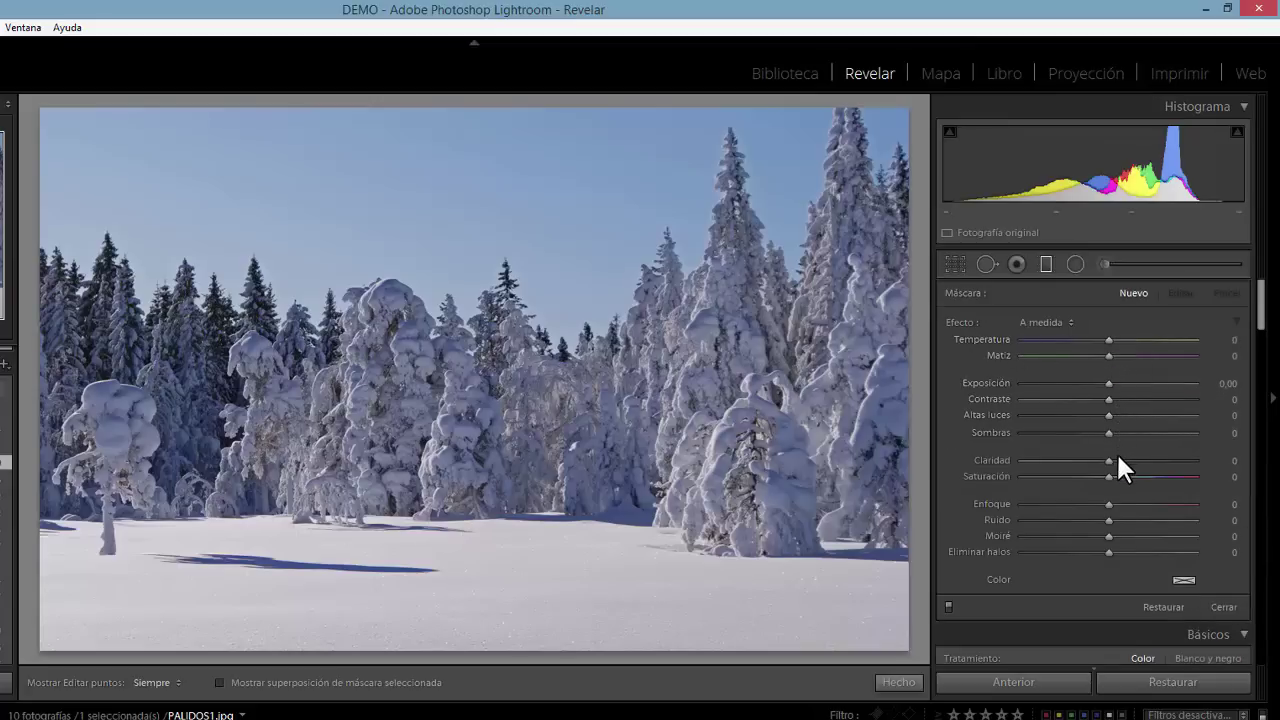
scroll(1120, 495, down, 5)
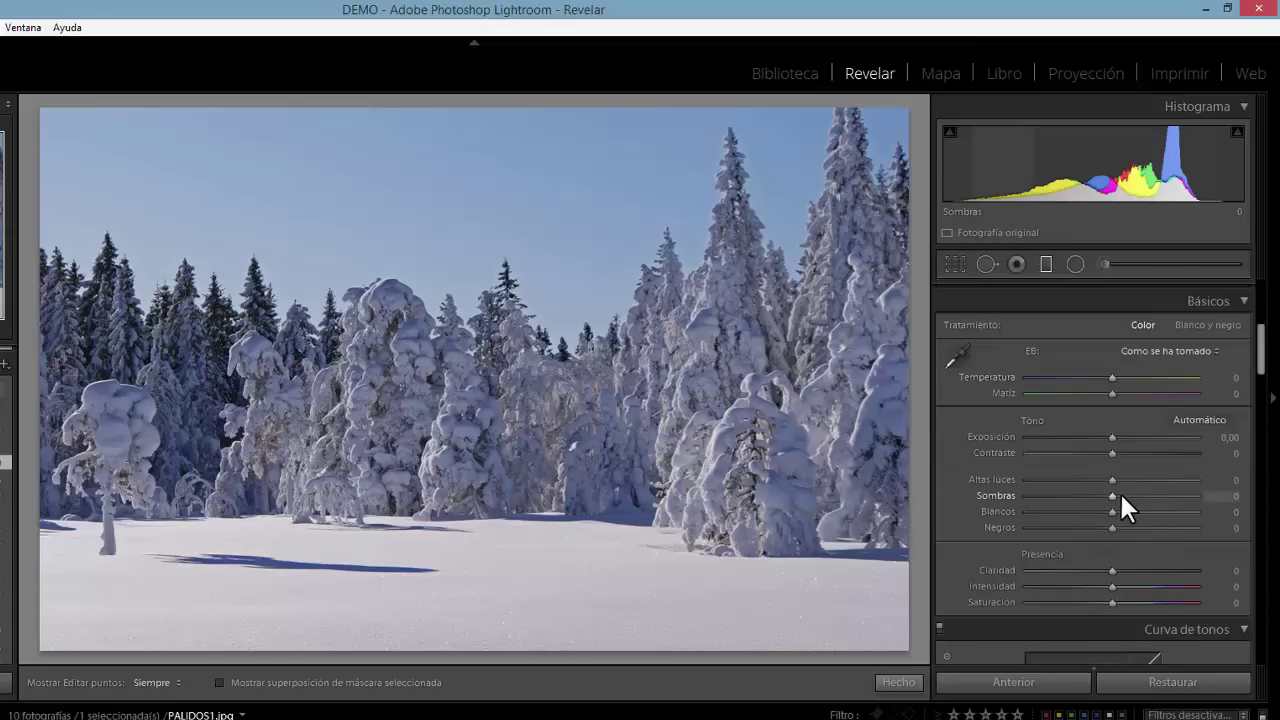
scroll(1119, 490, down, 2)
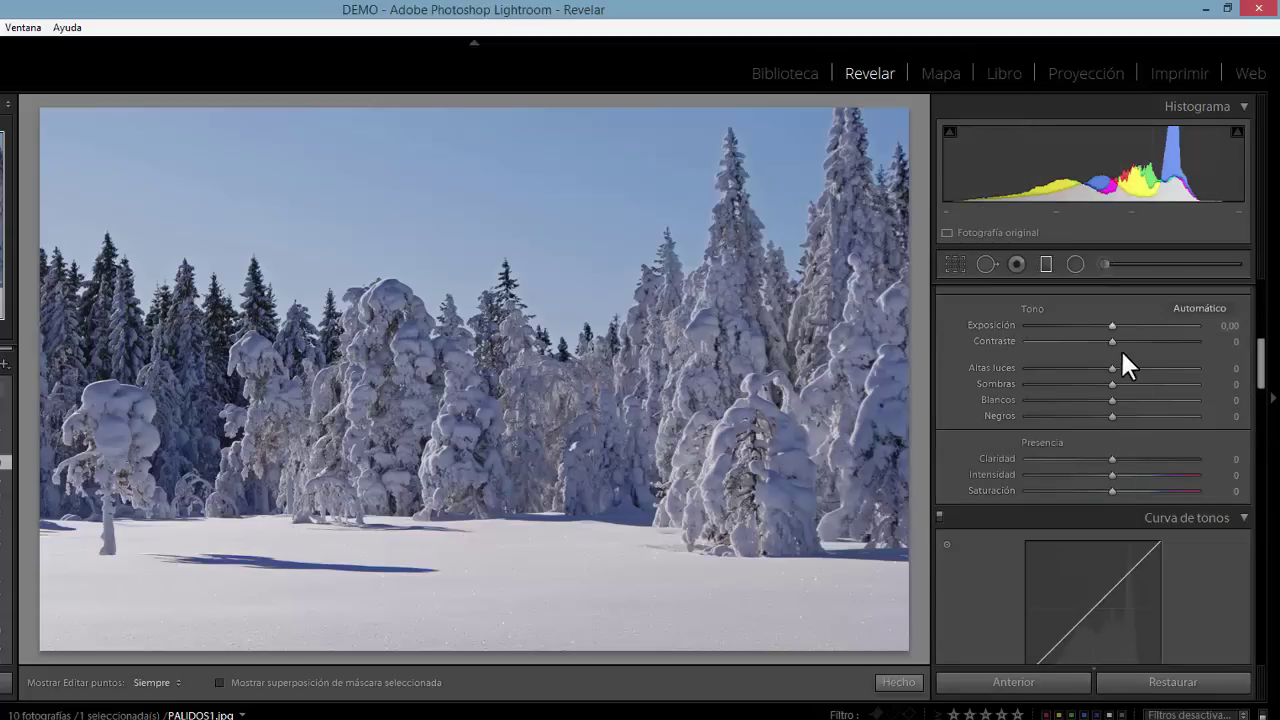
scroll(1126, 465, up, 4)
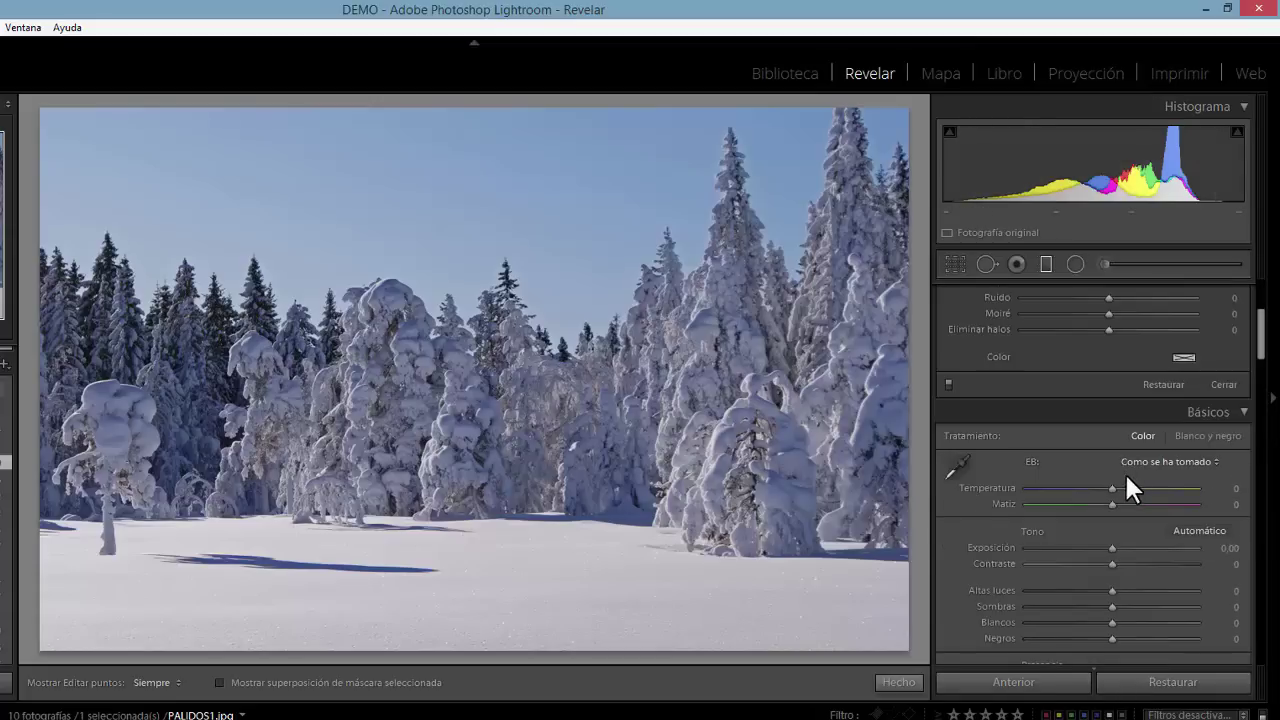
scroll(1135, 420, up, 2)
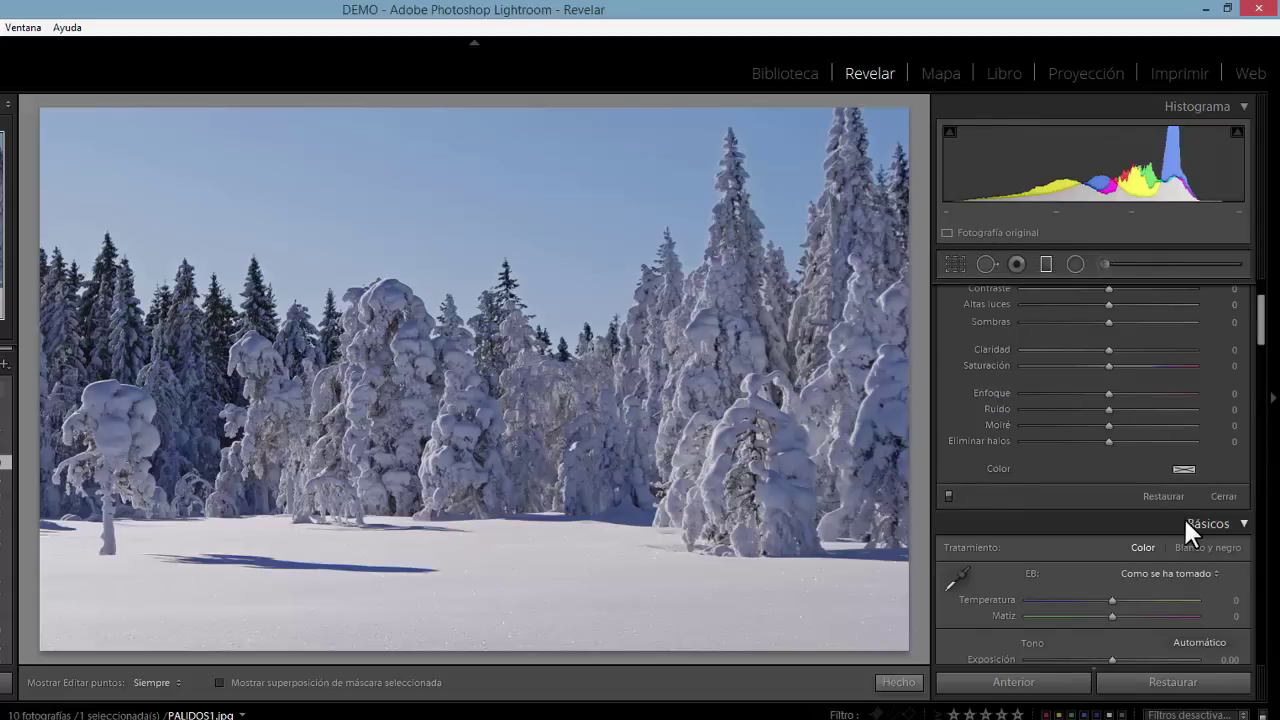
scroll(1204, 523, up, 2)
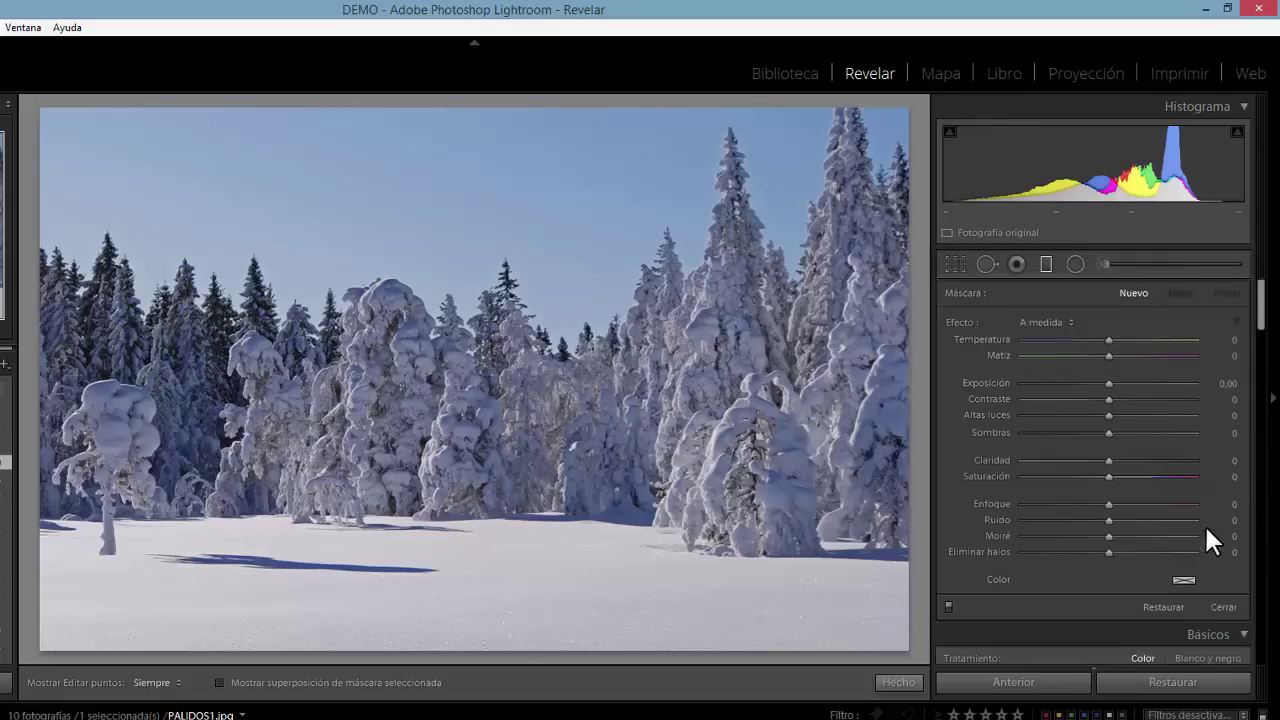
click(1050, 269)
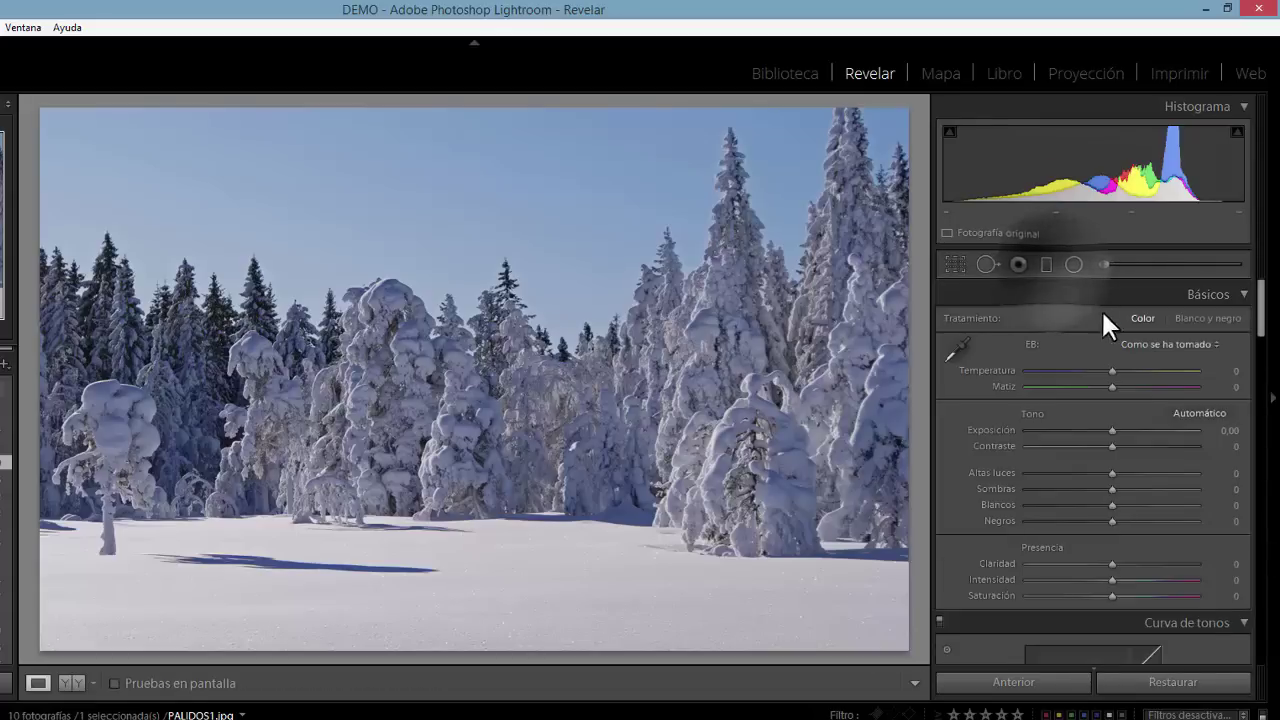
click(1045, 264)
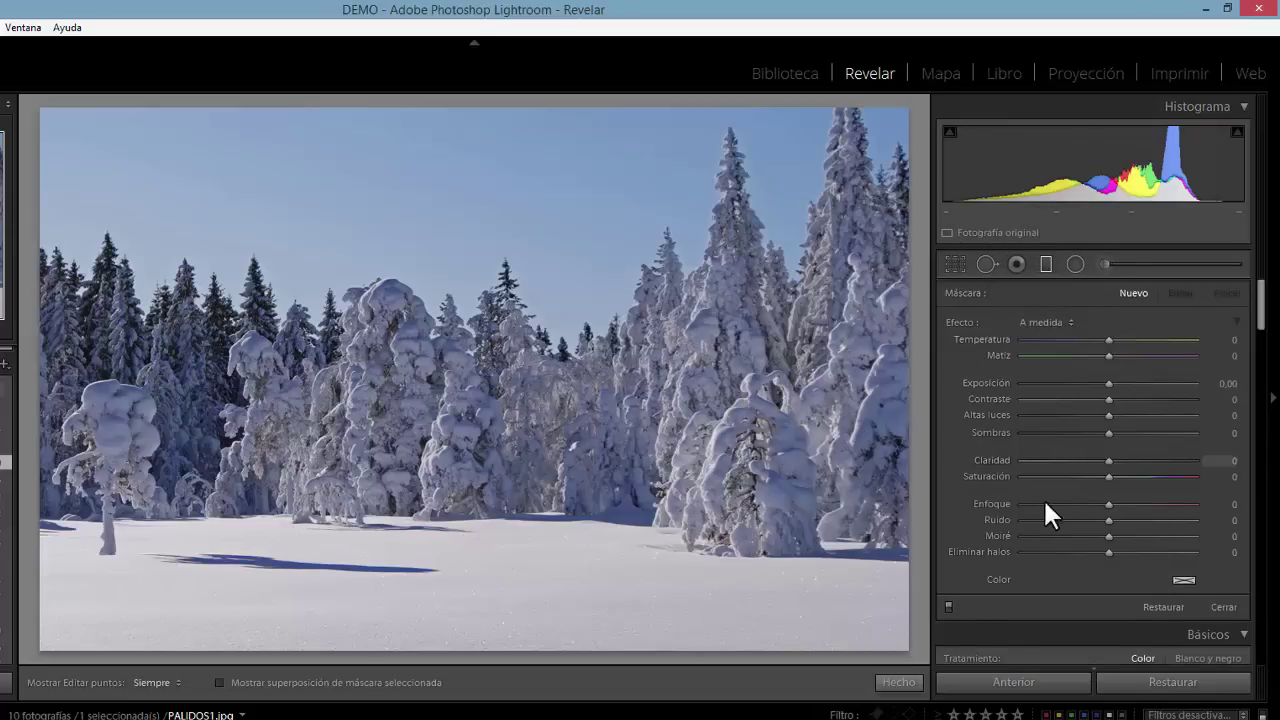
scroll(1187, 454, down, 2)
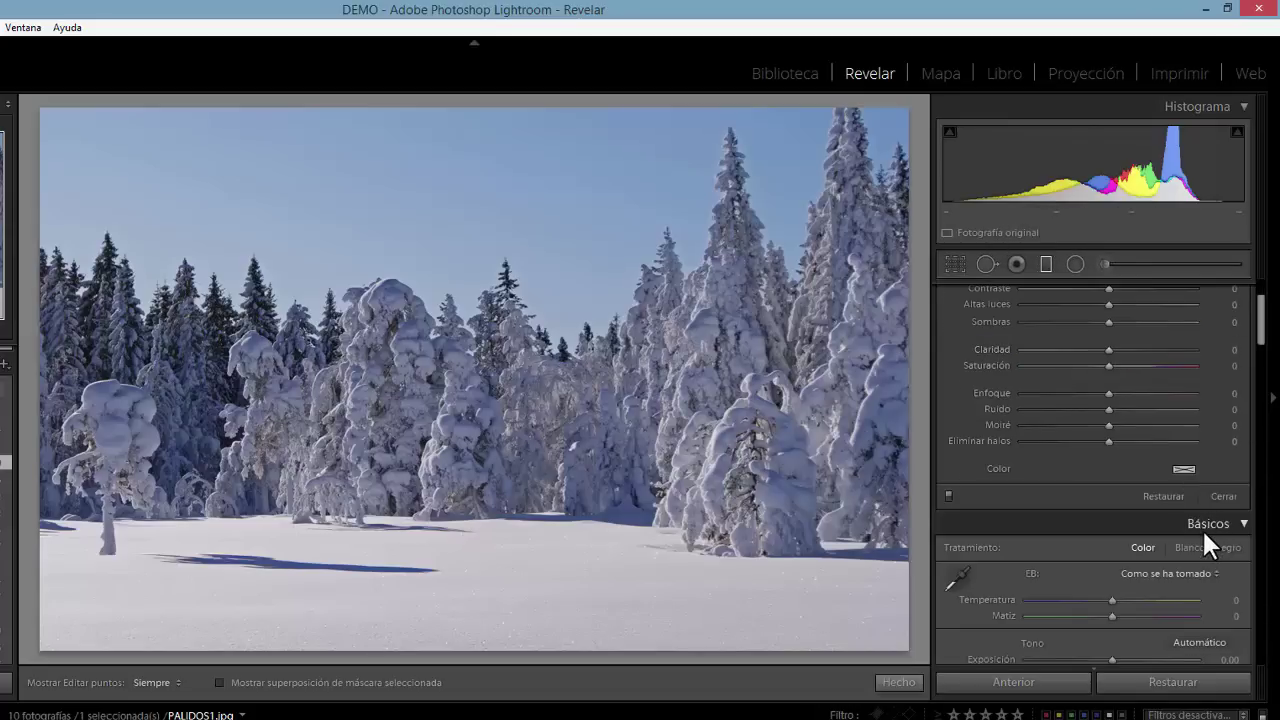
scroll(1200, 520, up, 2)
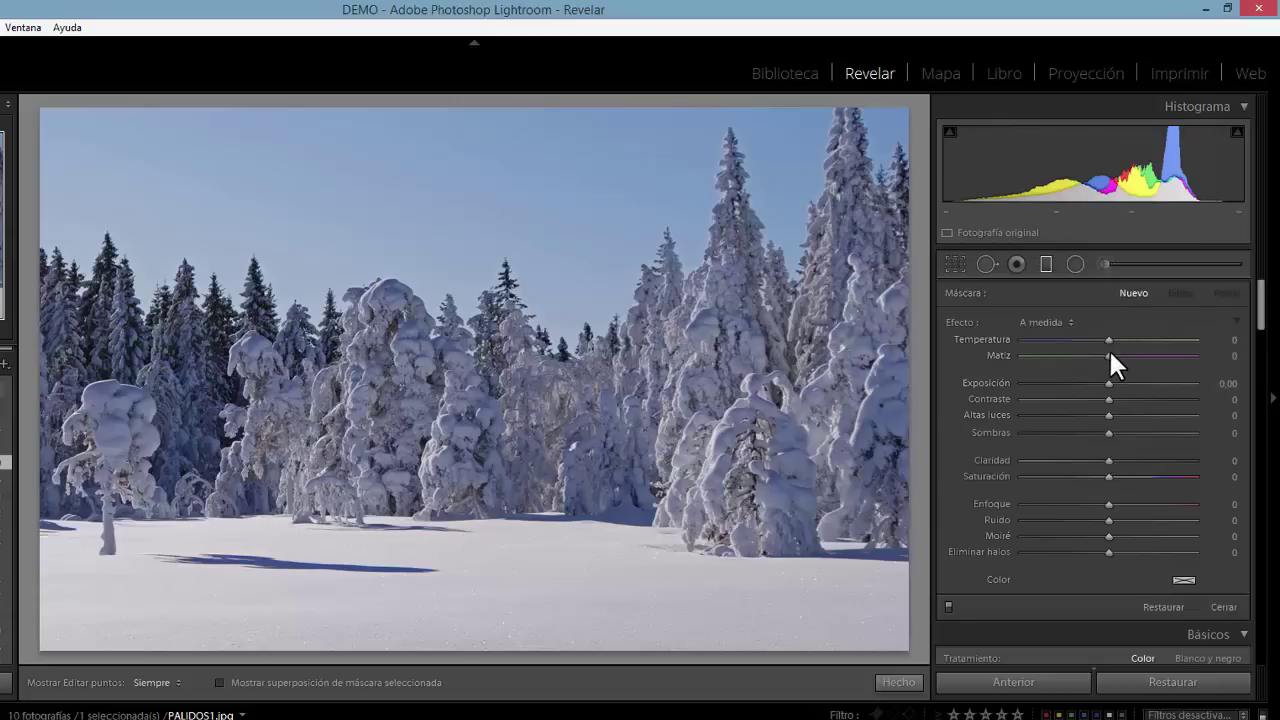
scroll(1110, 362, down, 2)
scroll(1120, 600, down, 2)
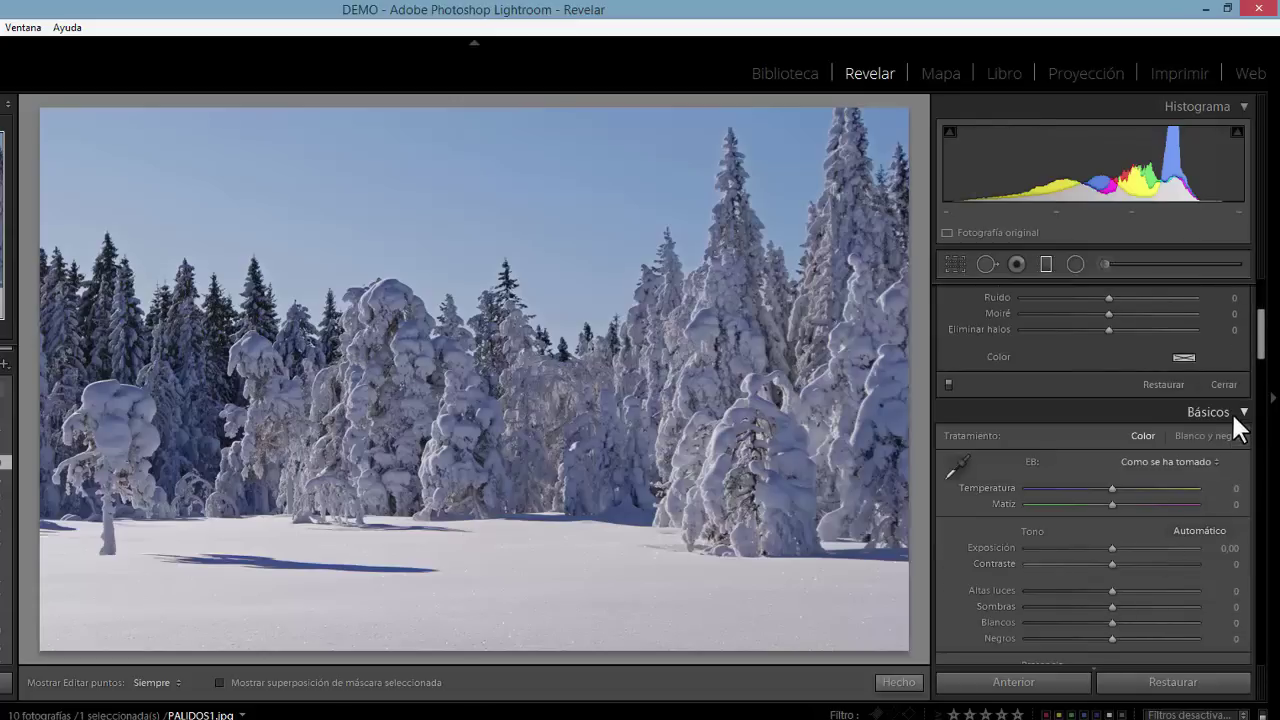
scroll(1115, 501, up, 4)
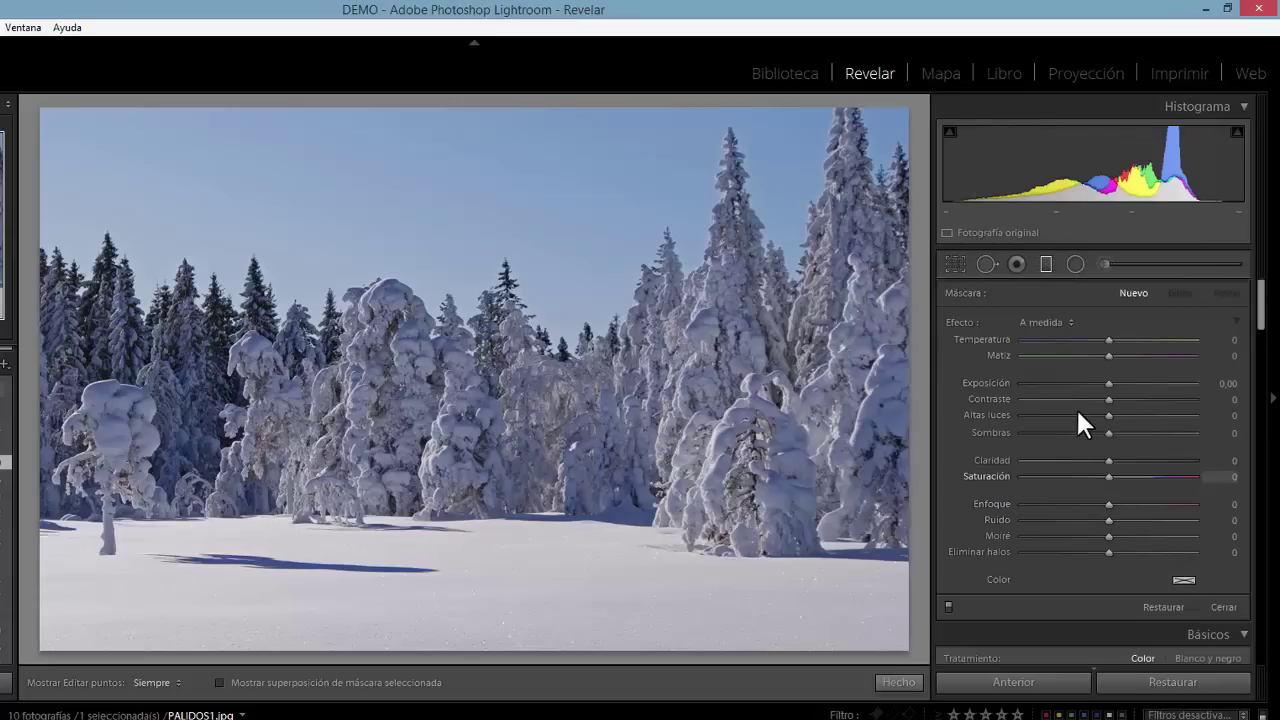
scroll(1110, 412, down, 6)
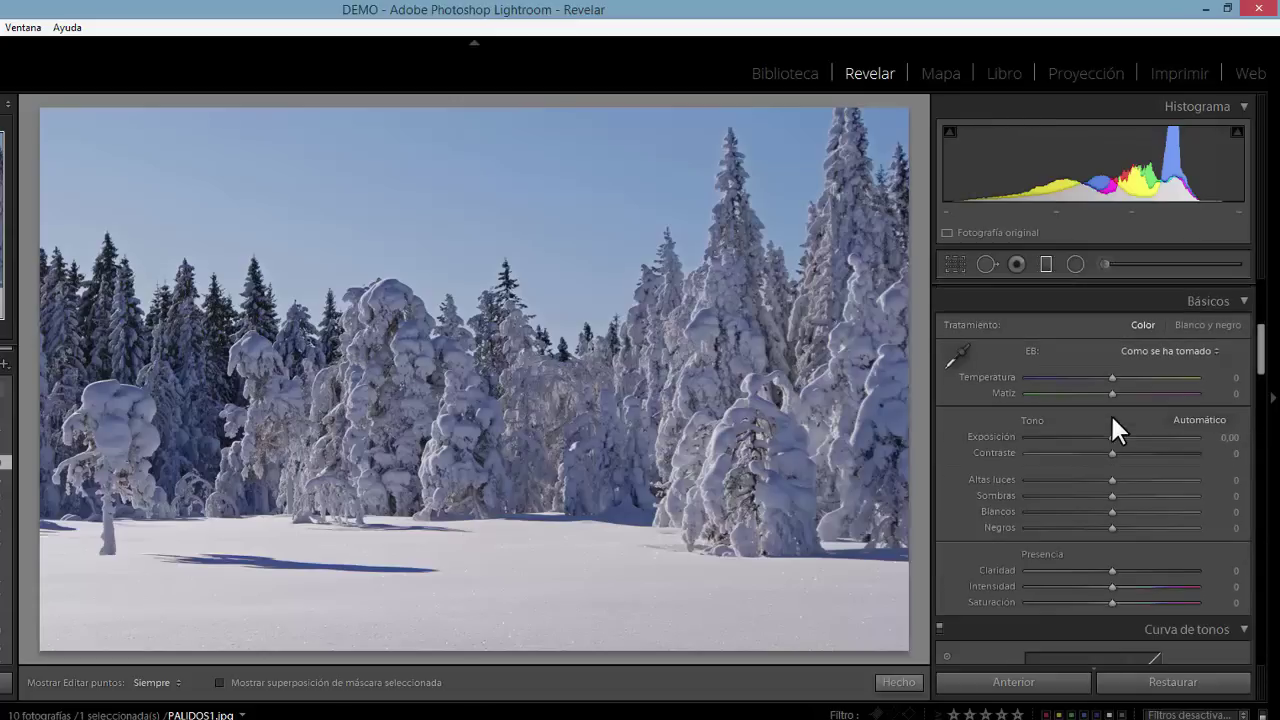
scroll(1119, 445, up, 2)
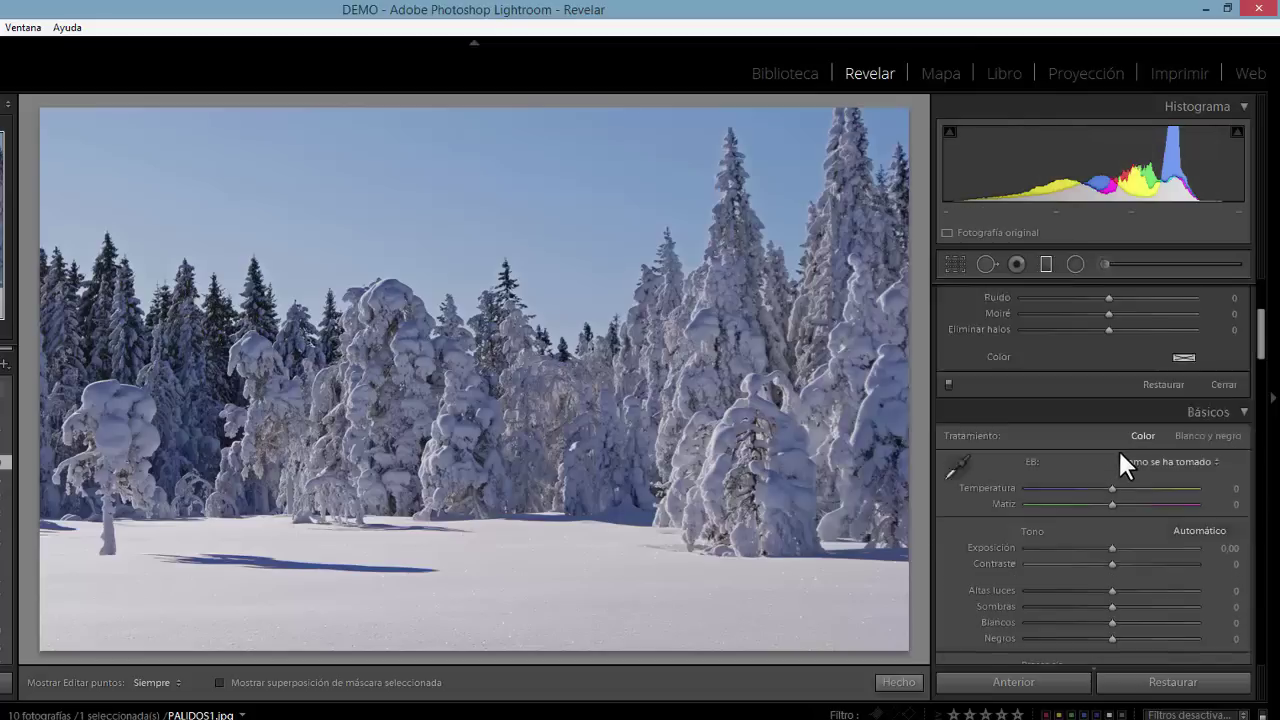
scroll(1118, 448, up, 4)
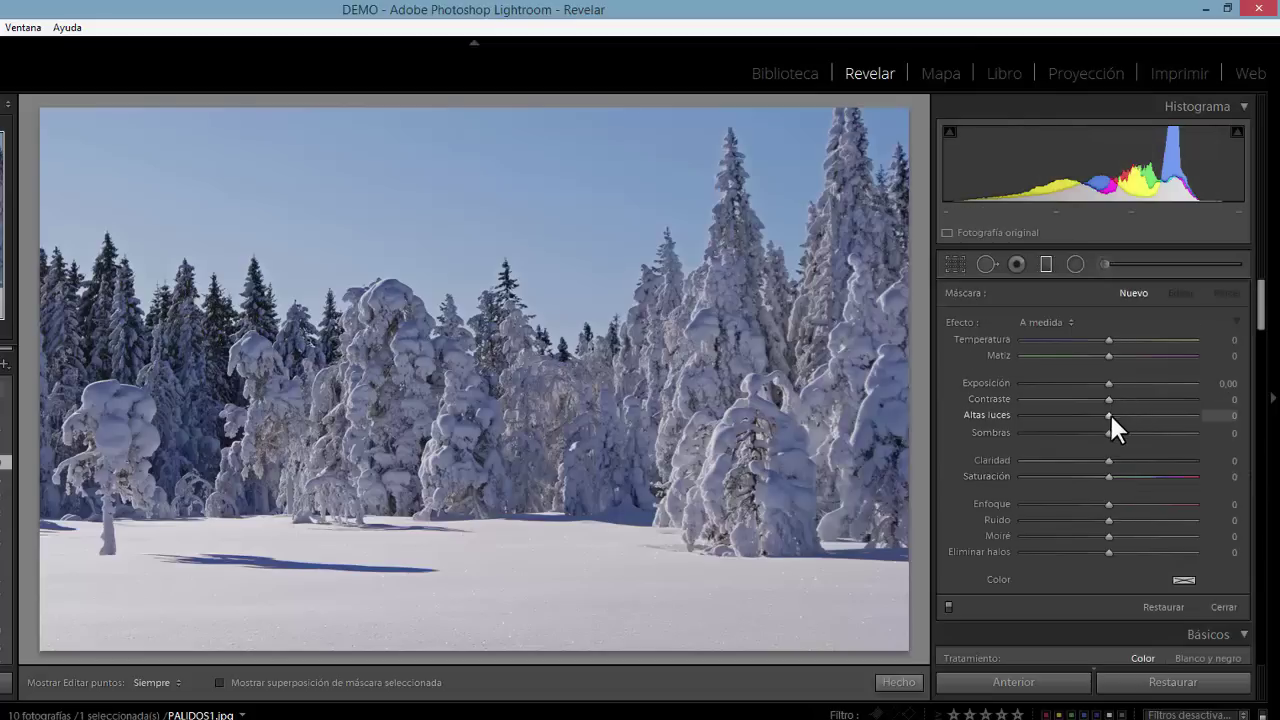
scroll(1116, 481, down, 6)
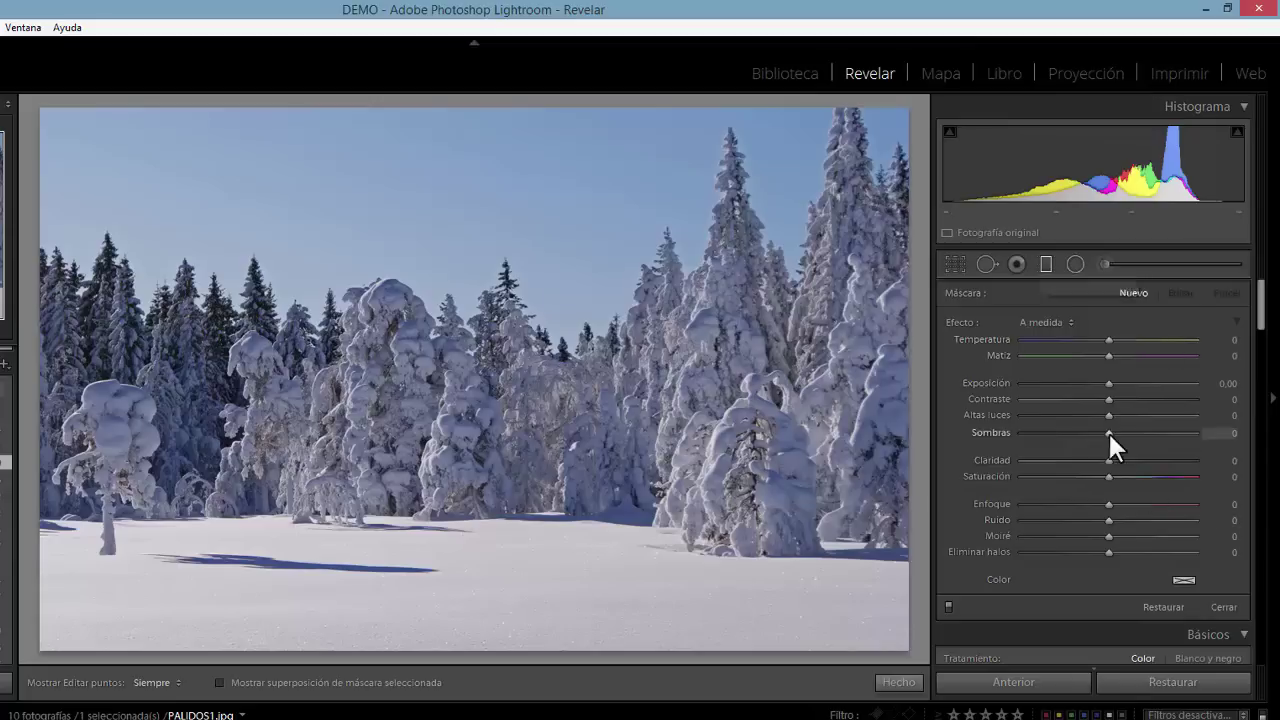
key(m)
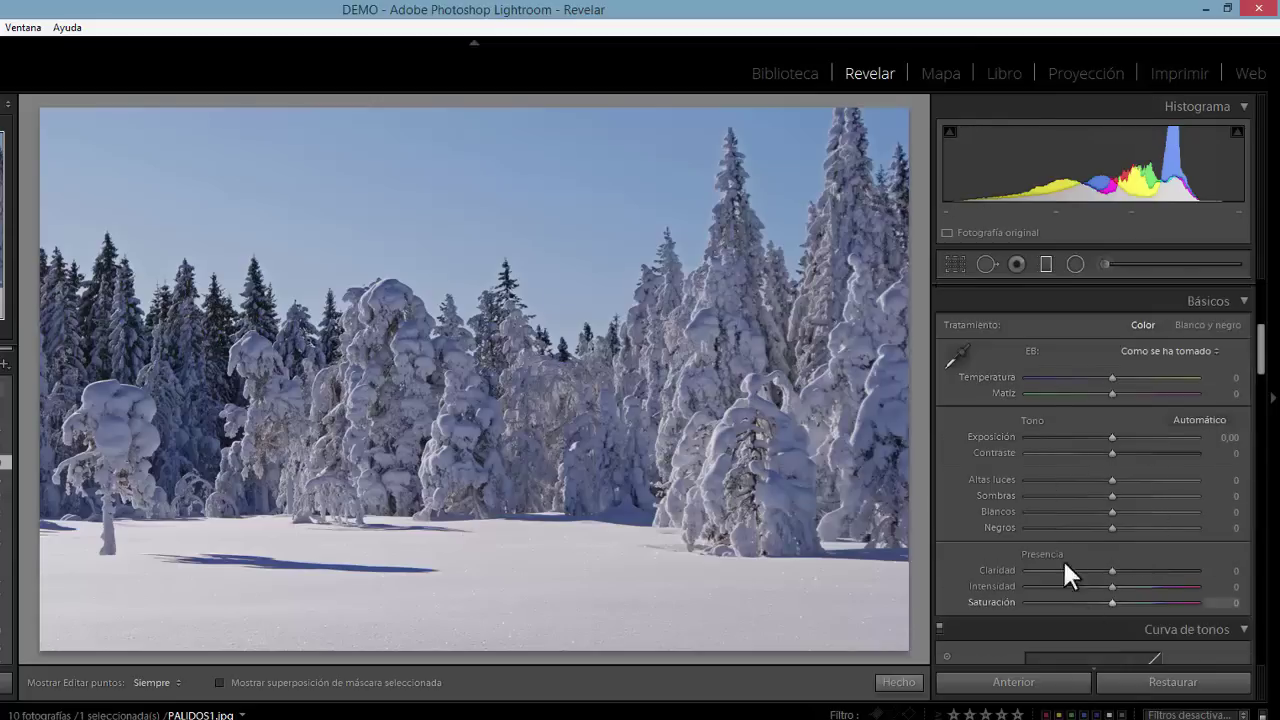
key(m)
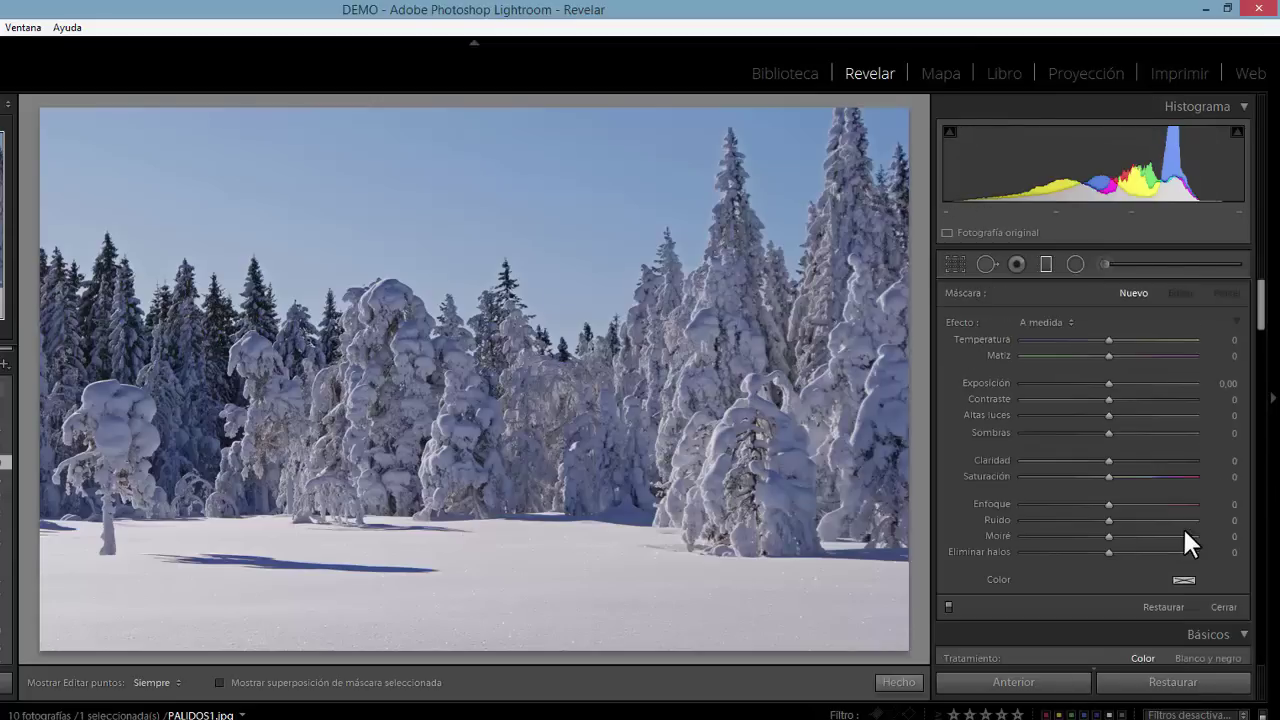
key(m)
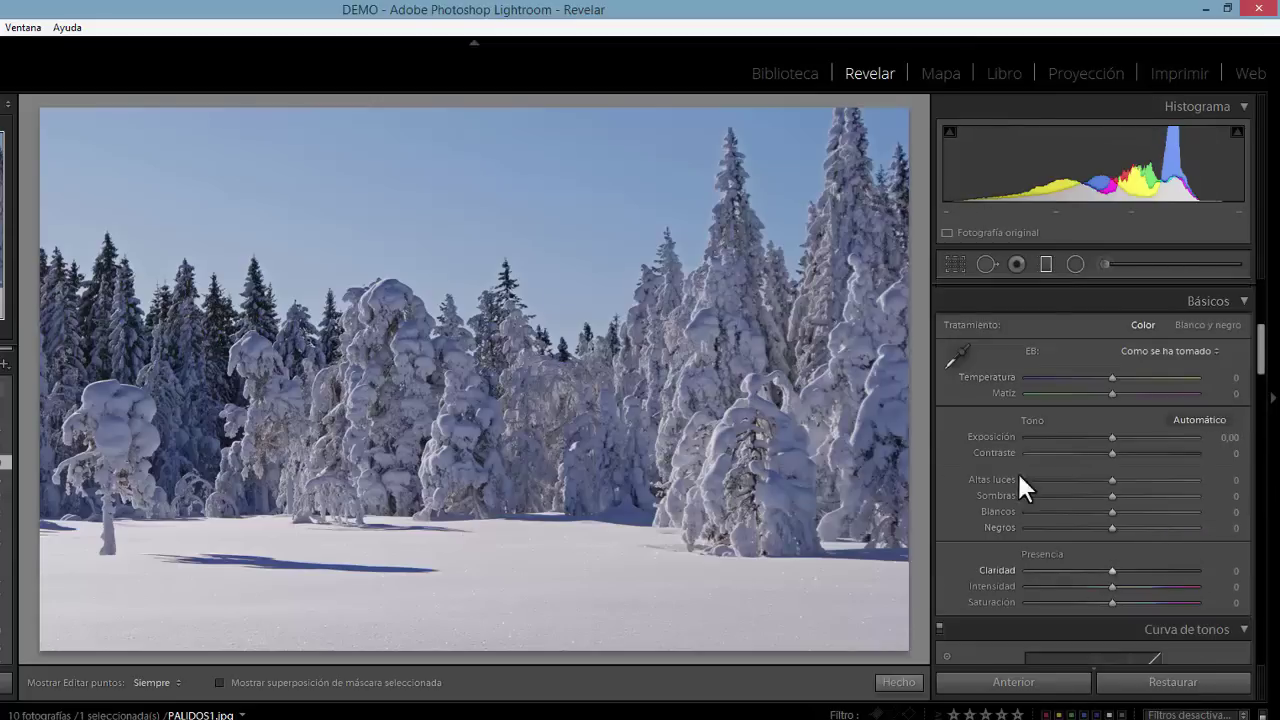
key(m)
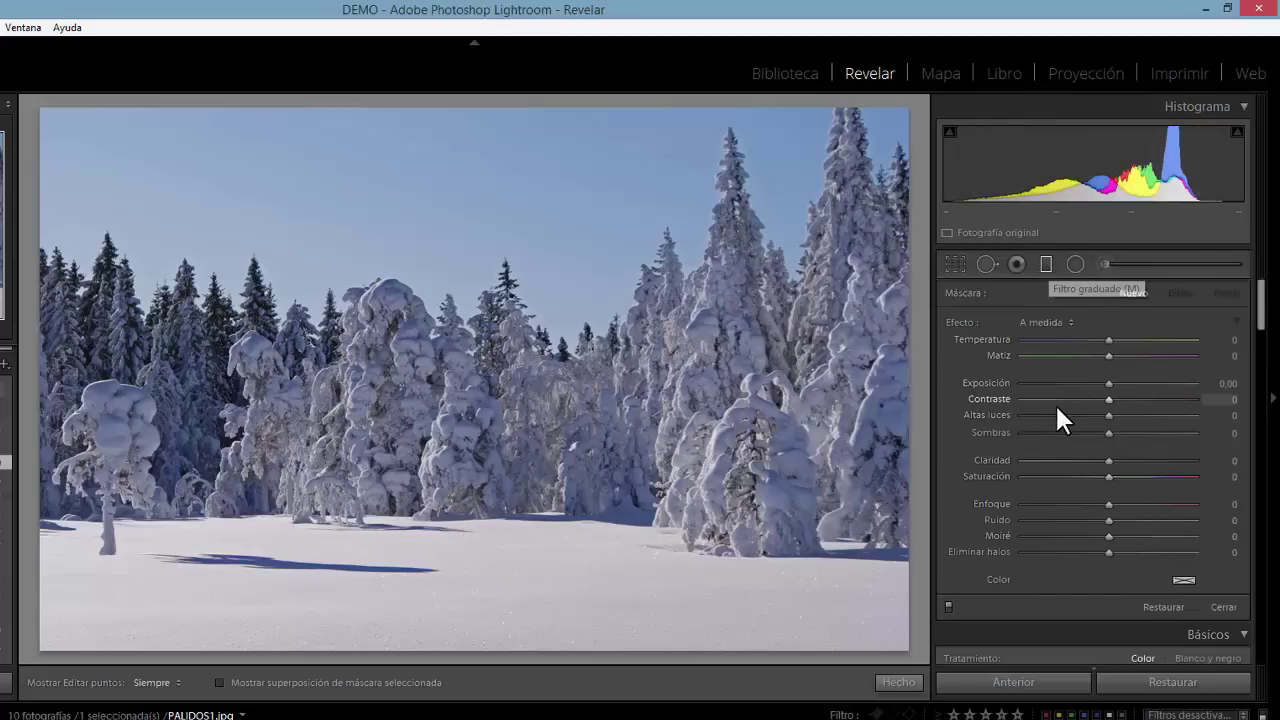
key(m)
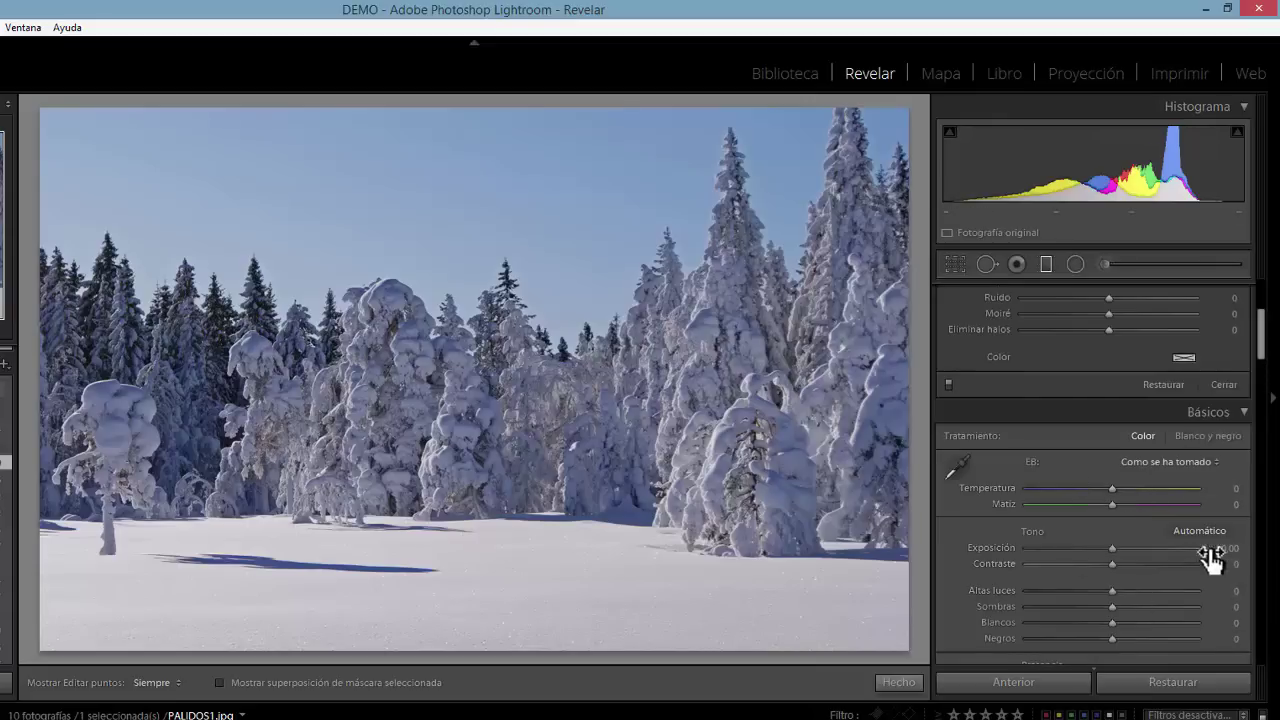
key(m)
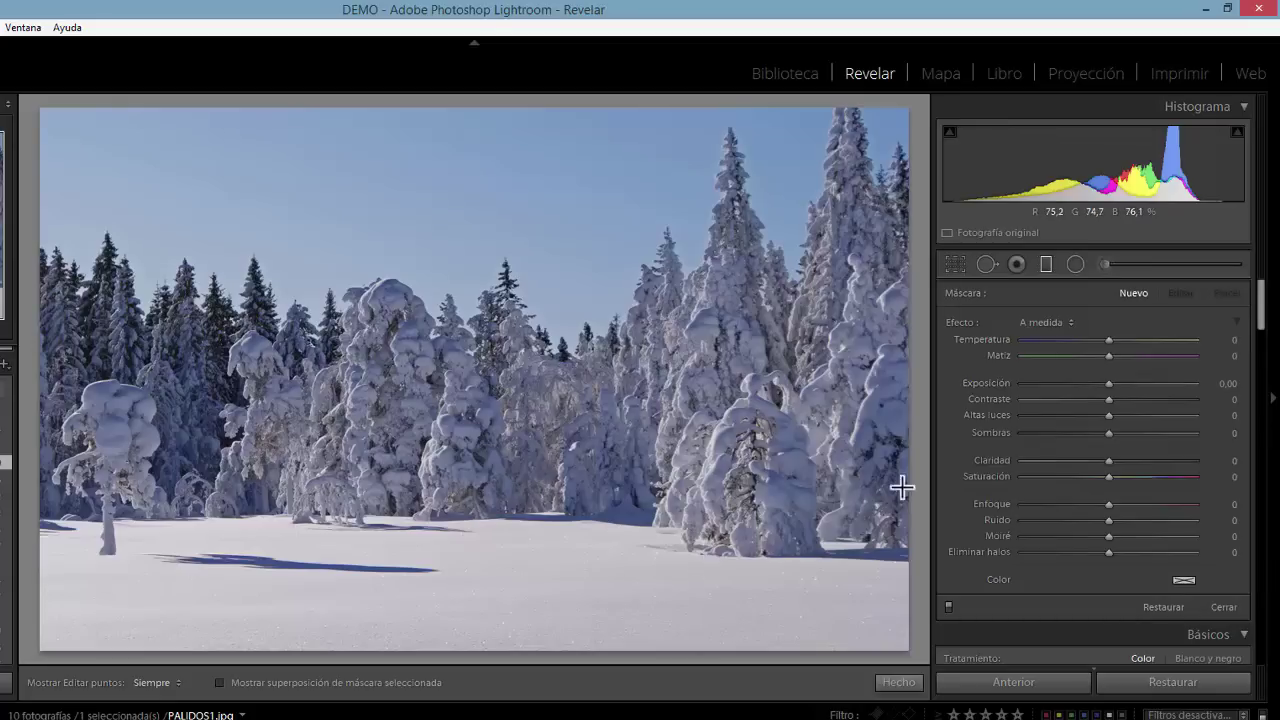
scroll(1022, 408, down, 5)
scroll(1060, 400, up, 2)
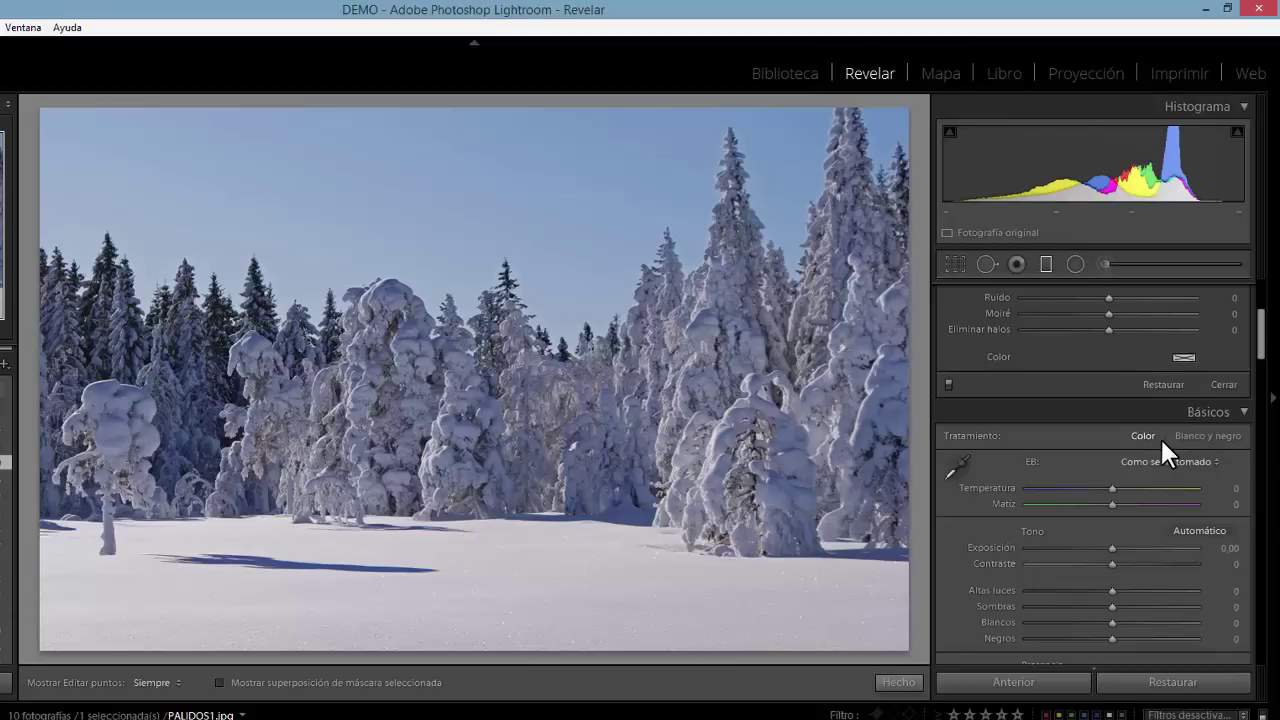
scroll(1160, 436, up, 3)
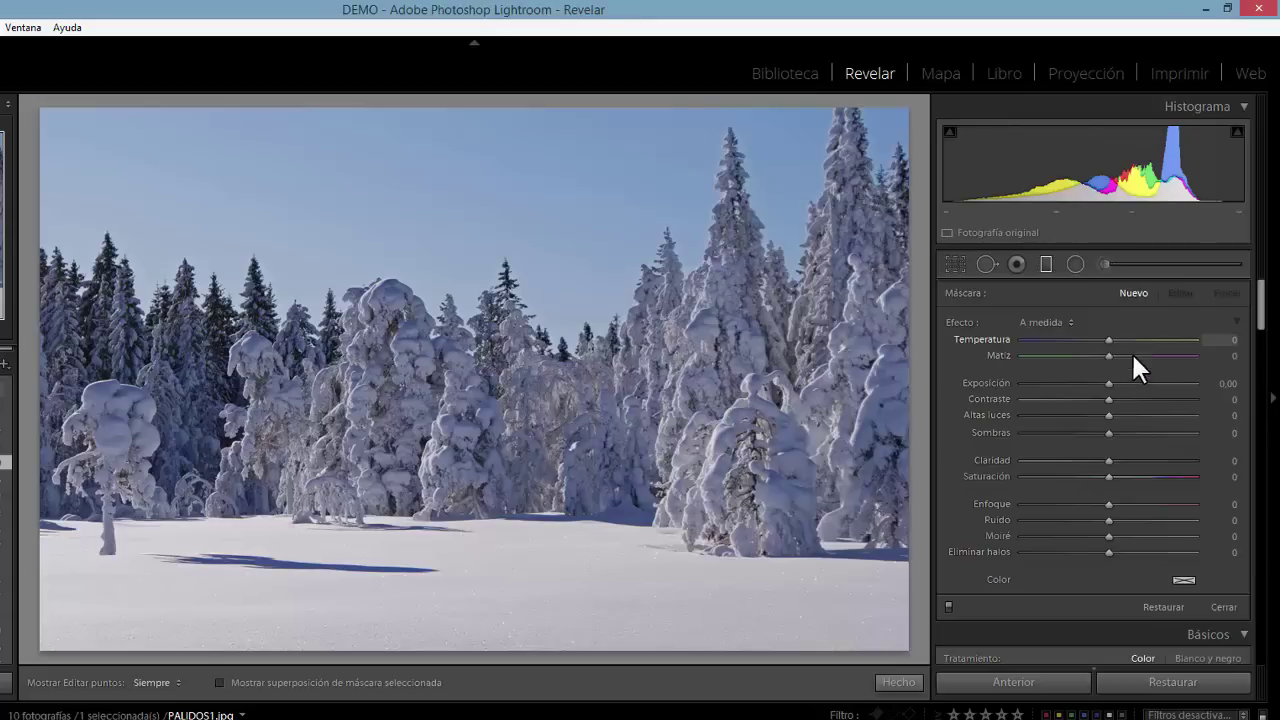
Try the Contraste, Matiz and Blanqueamiento de dientes effect presets on the filter
click(1068, 322)
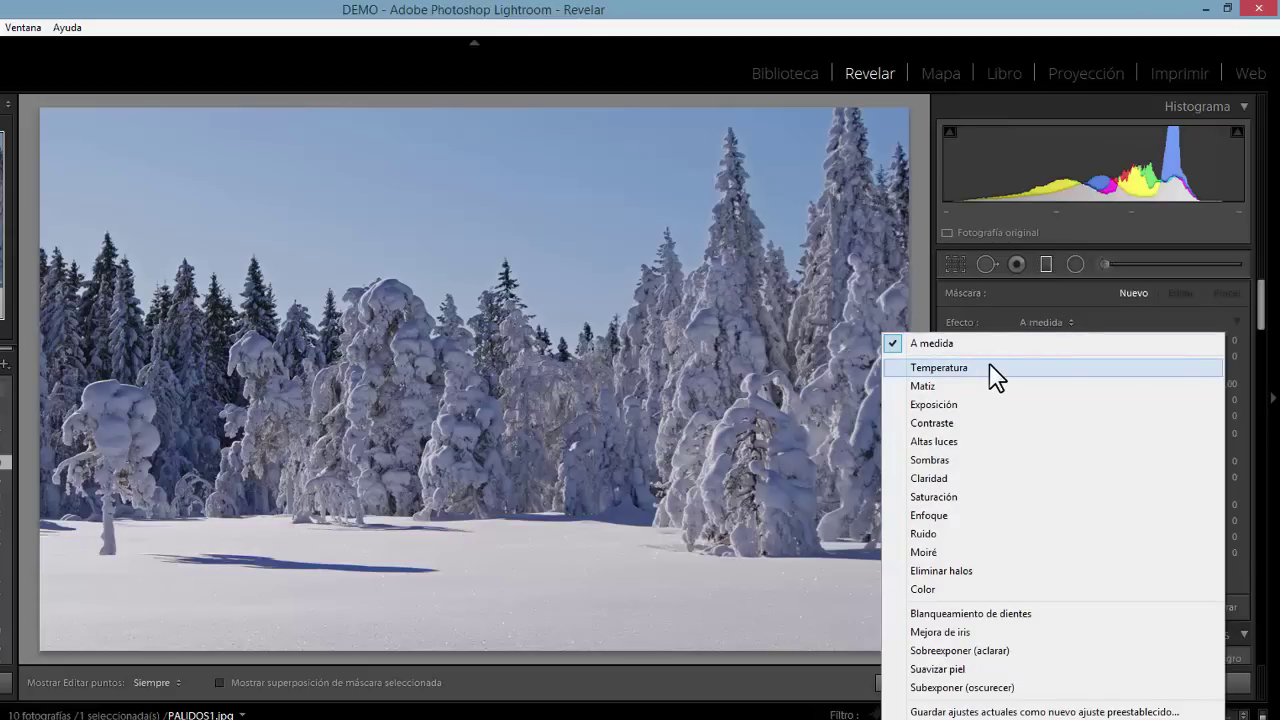
click(975, 423)
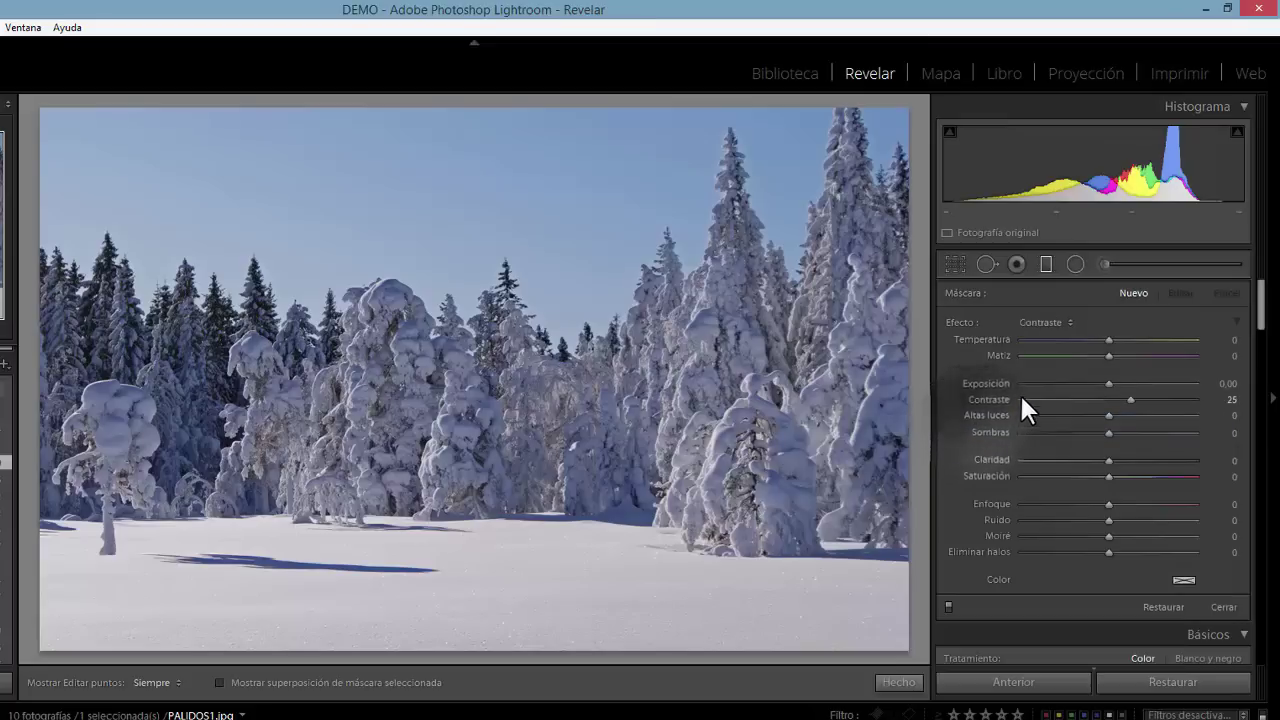
click(1064, 323)
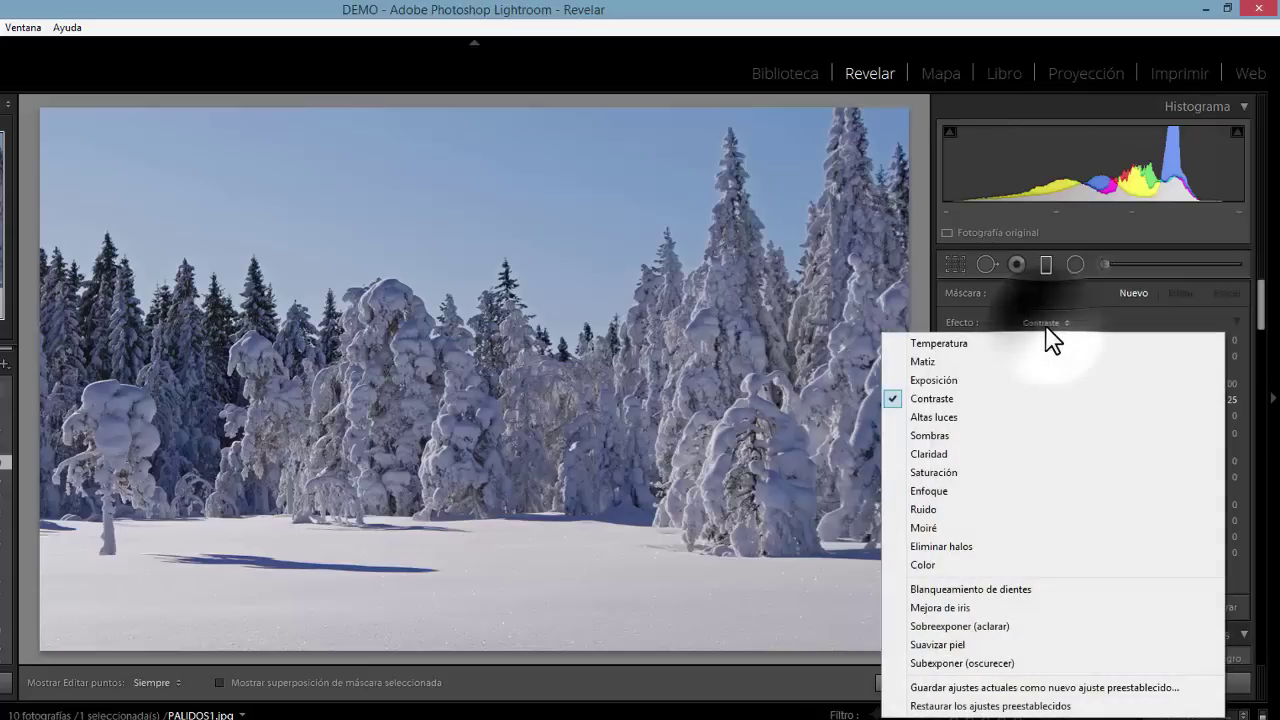
click(974, 362)
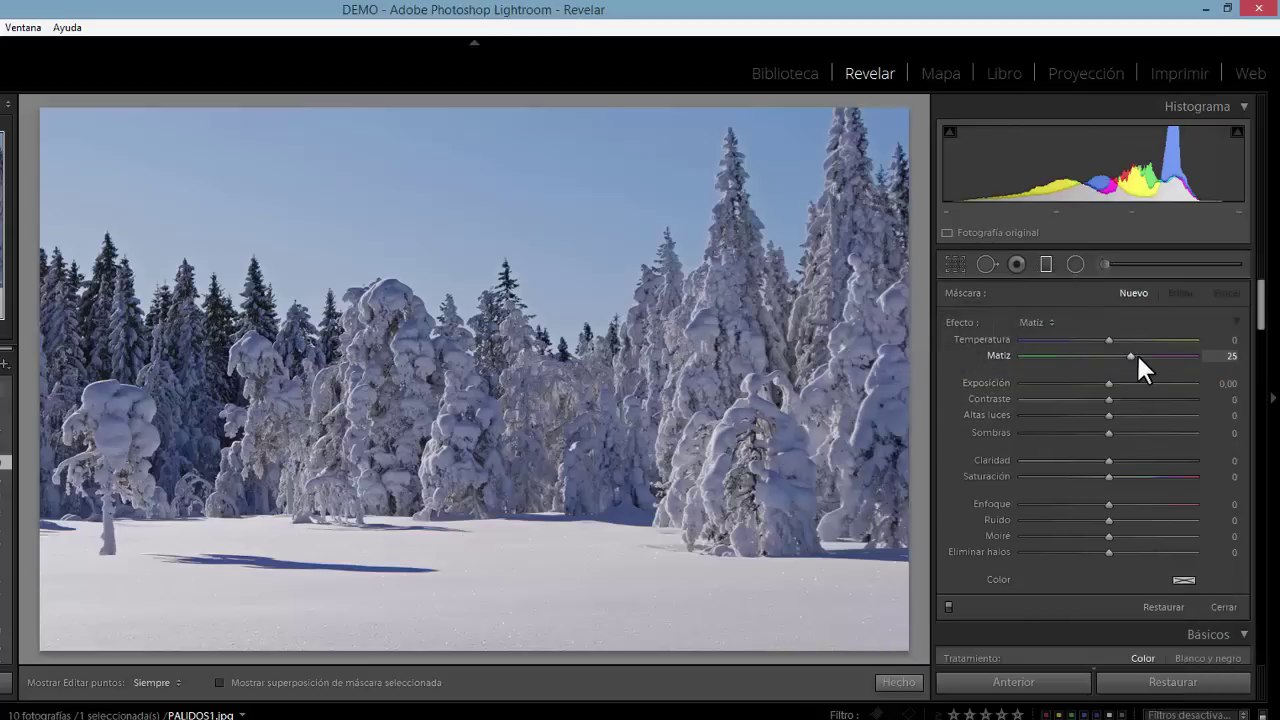
click(1038, 322)
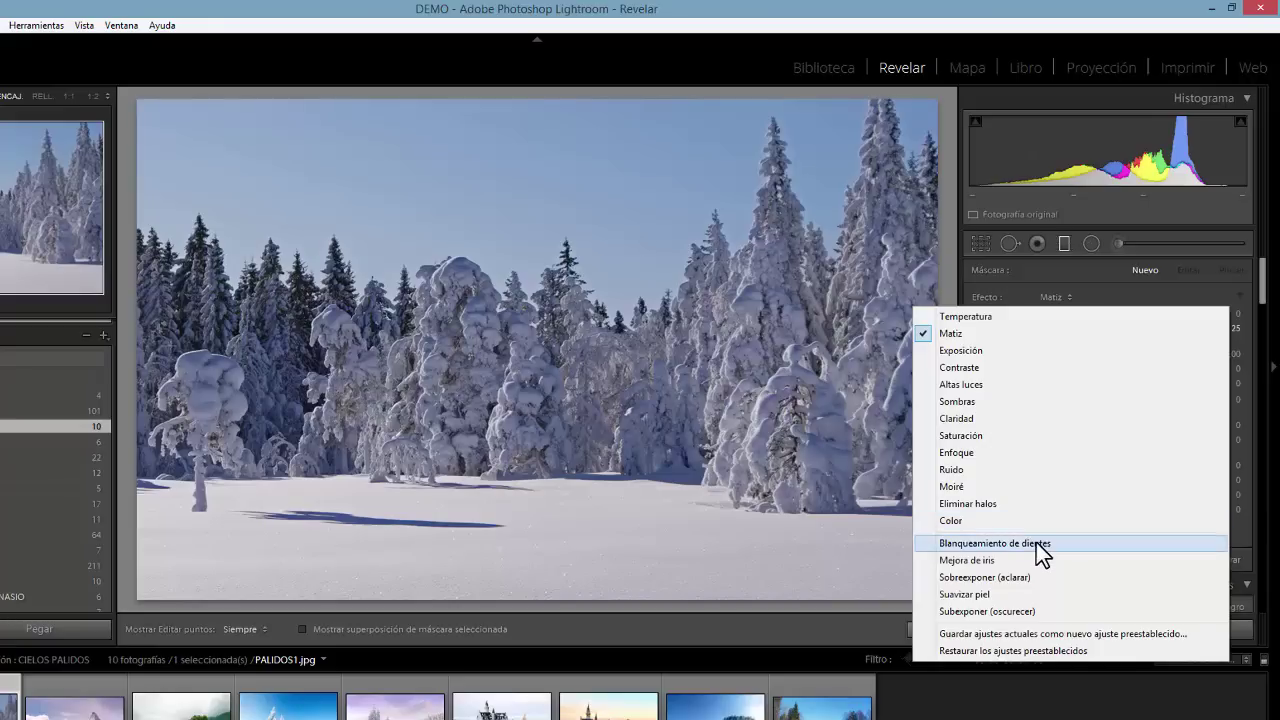
click(1029, 543)
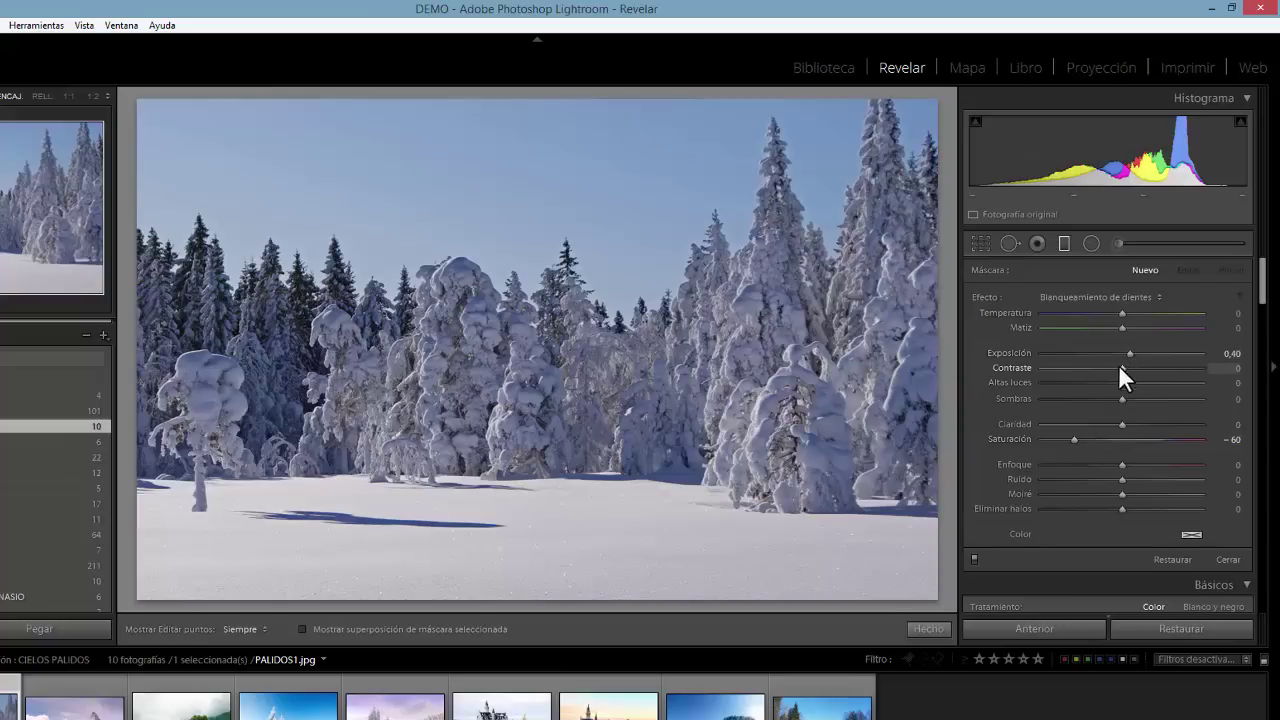
Apply the Temperatura effect preset, then restore the default preset list
click(1078, 297)
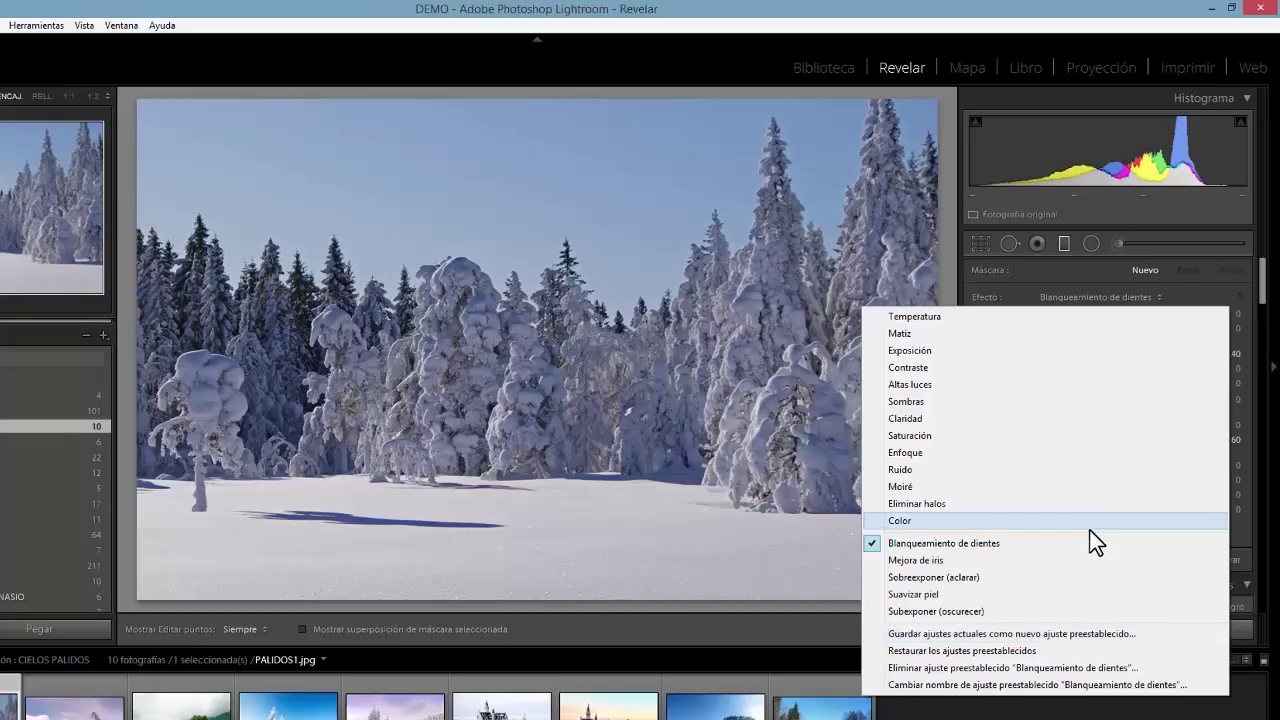
click(1096, 314)
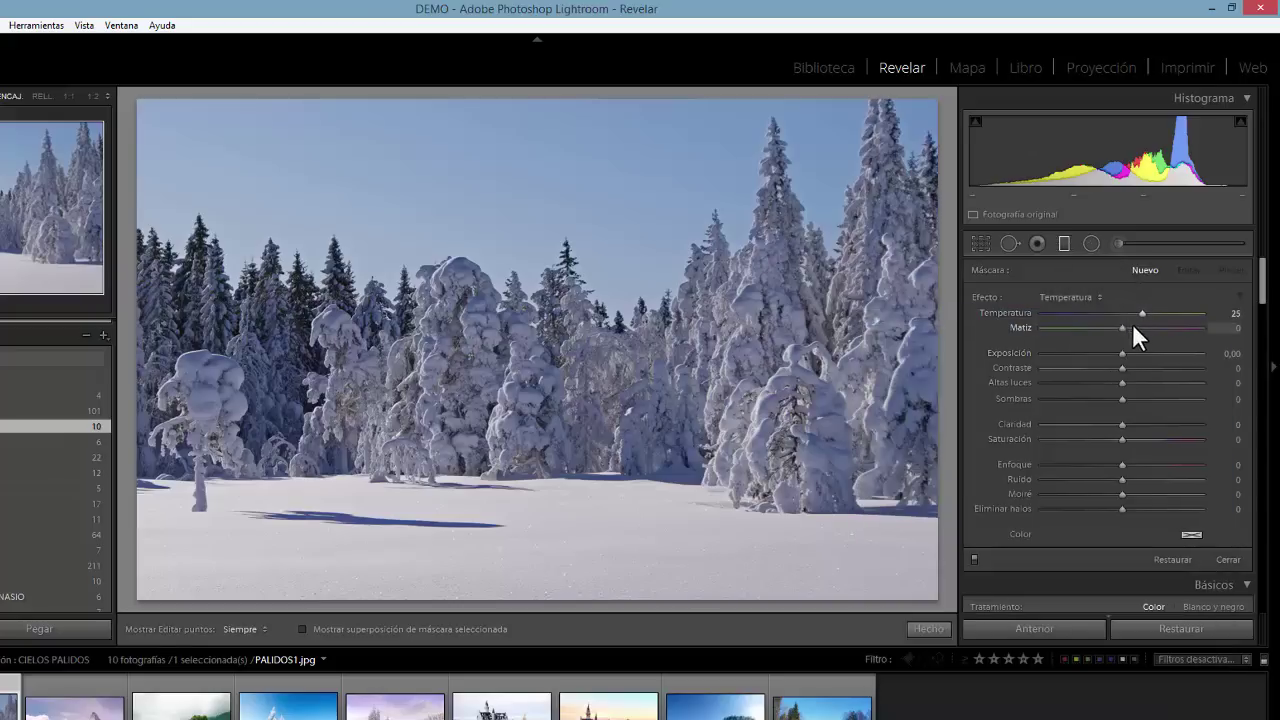
click(1071, 298)
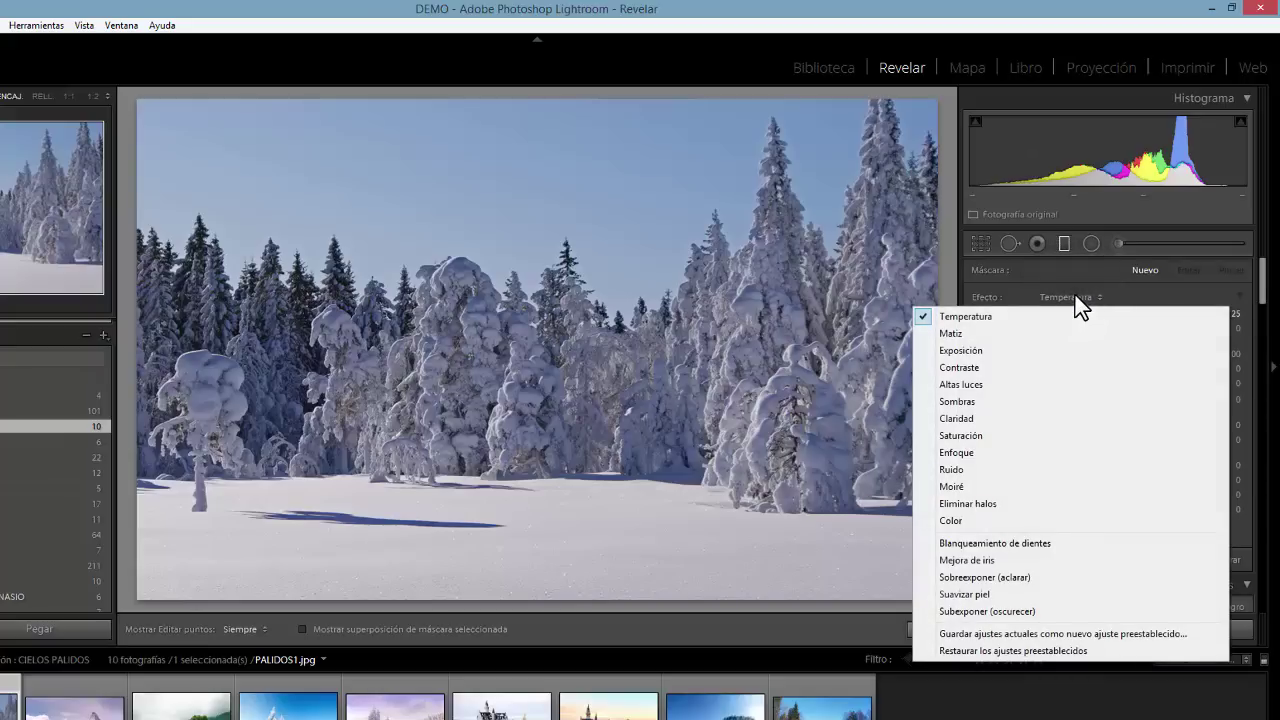
click(1036, 652)
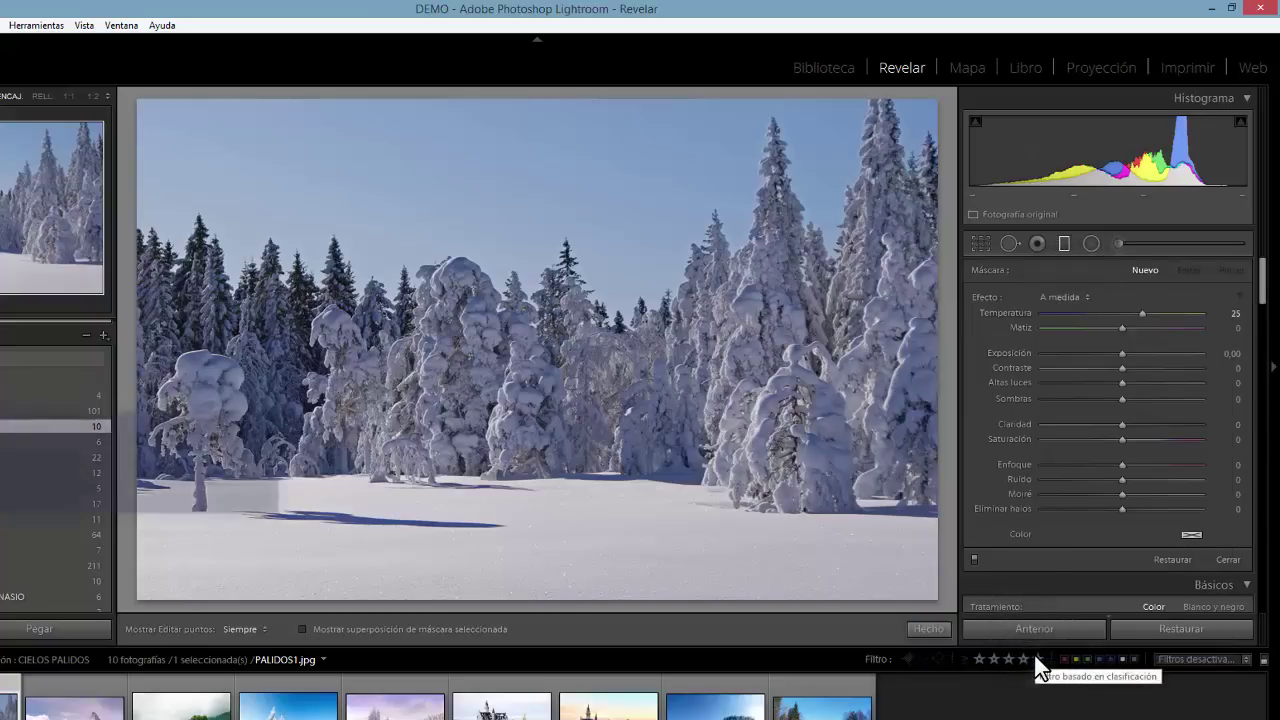
Zero Temperatura, switch the effect to Sombras, and Alt-reset all filter sliders to 0
double_click(1001, 313)
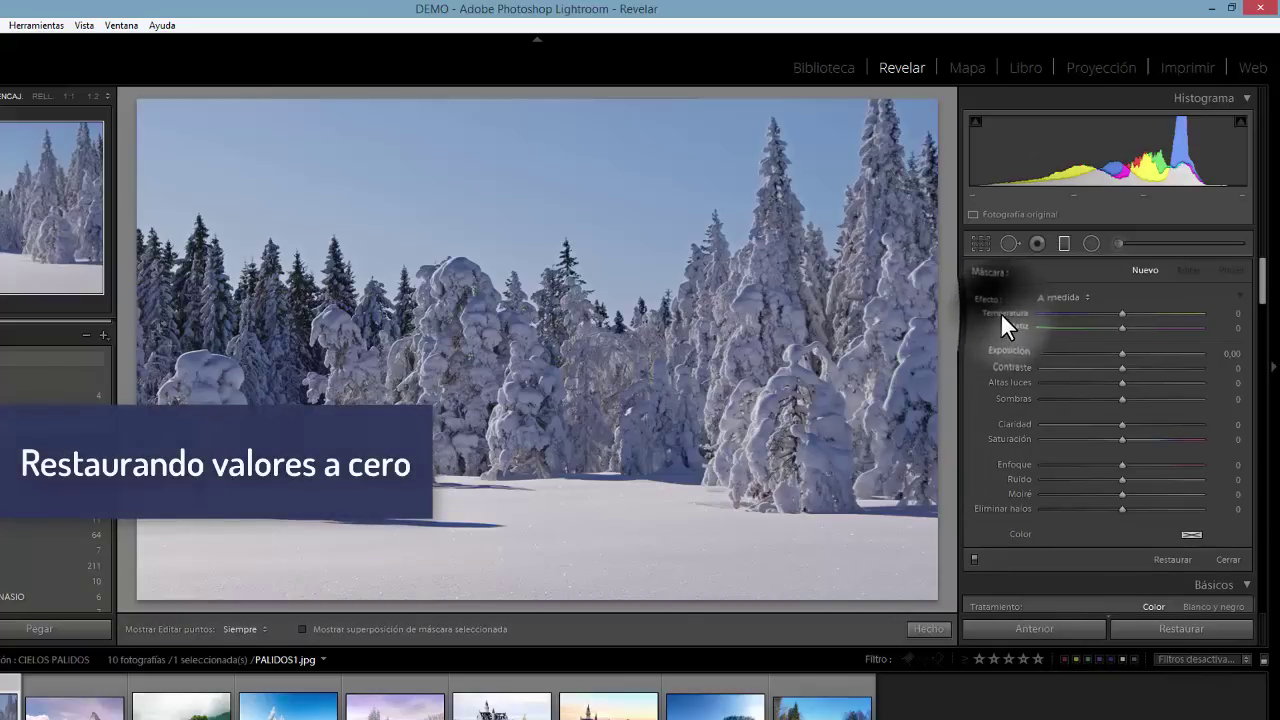
click(1066, 298)
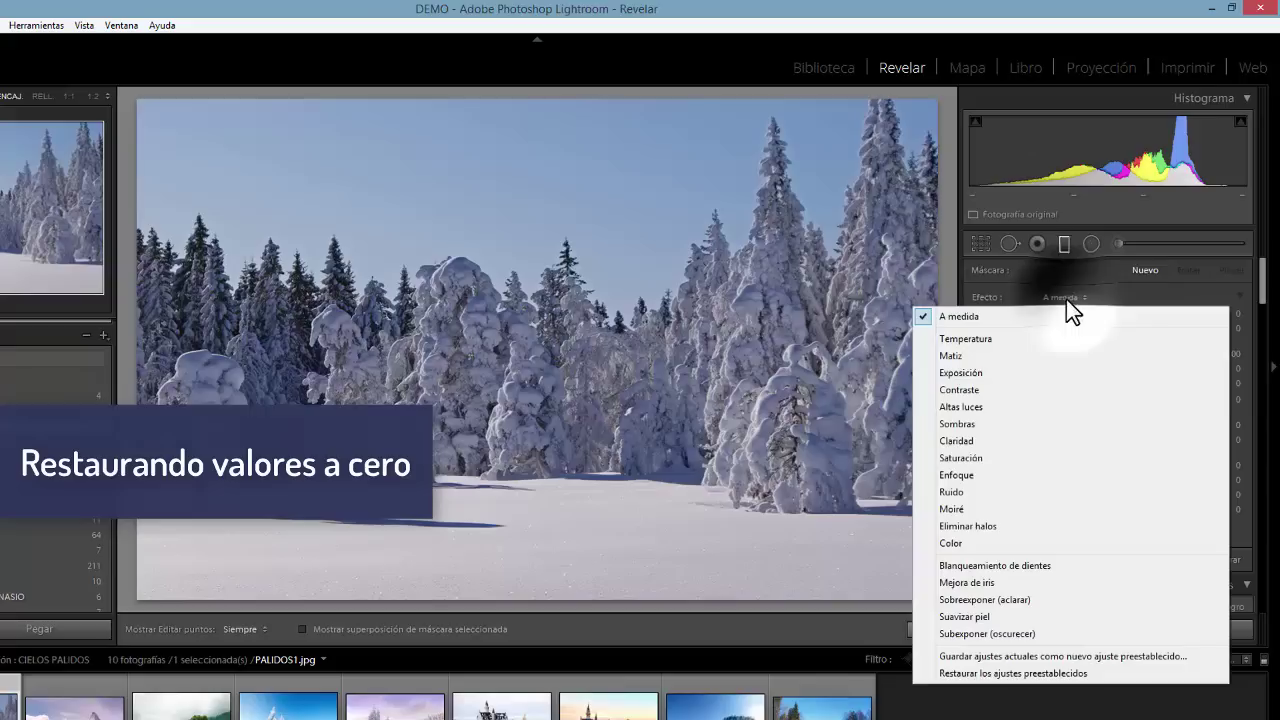
click(1024, 425)
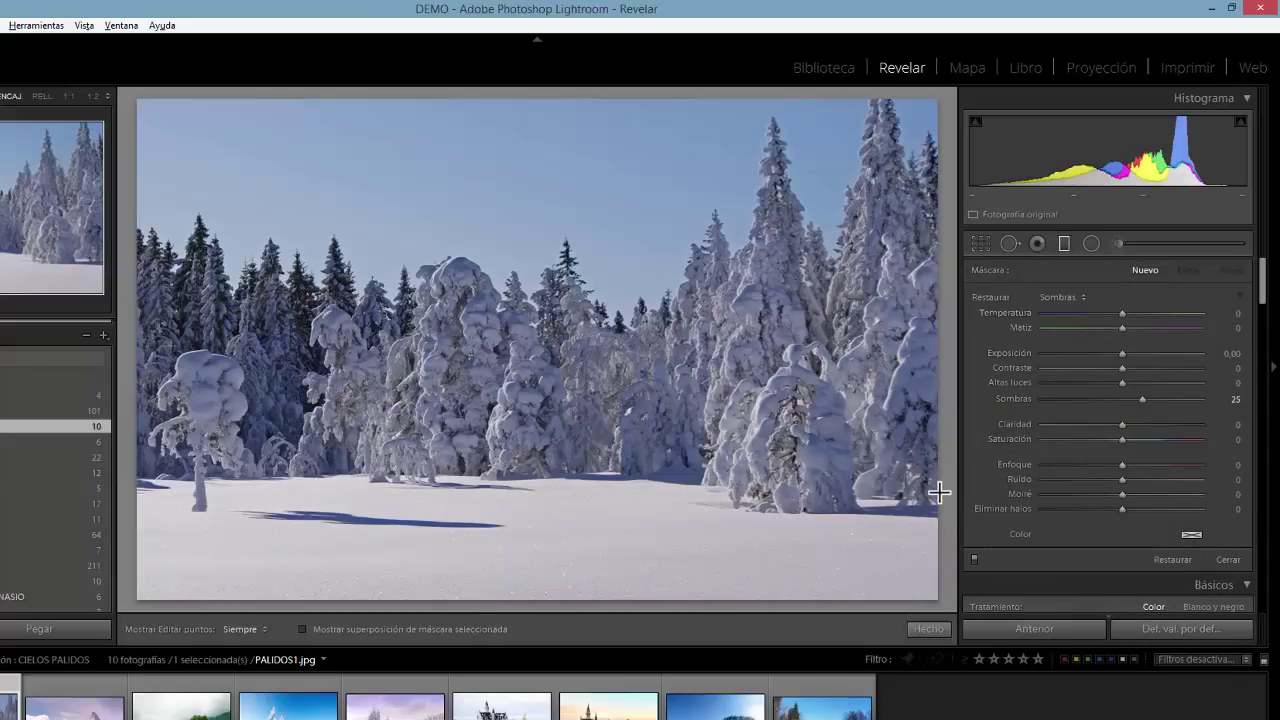
key(alt)
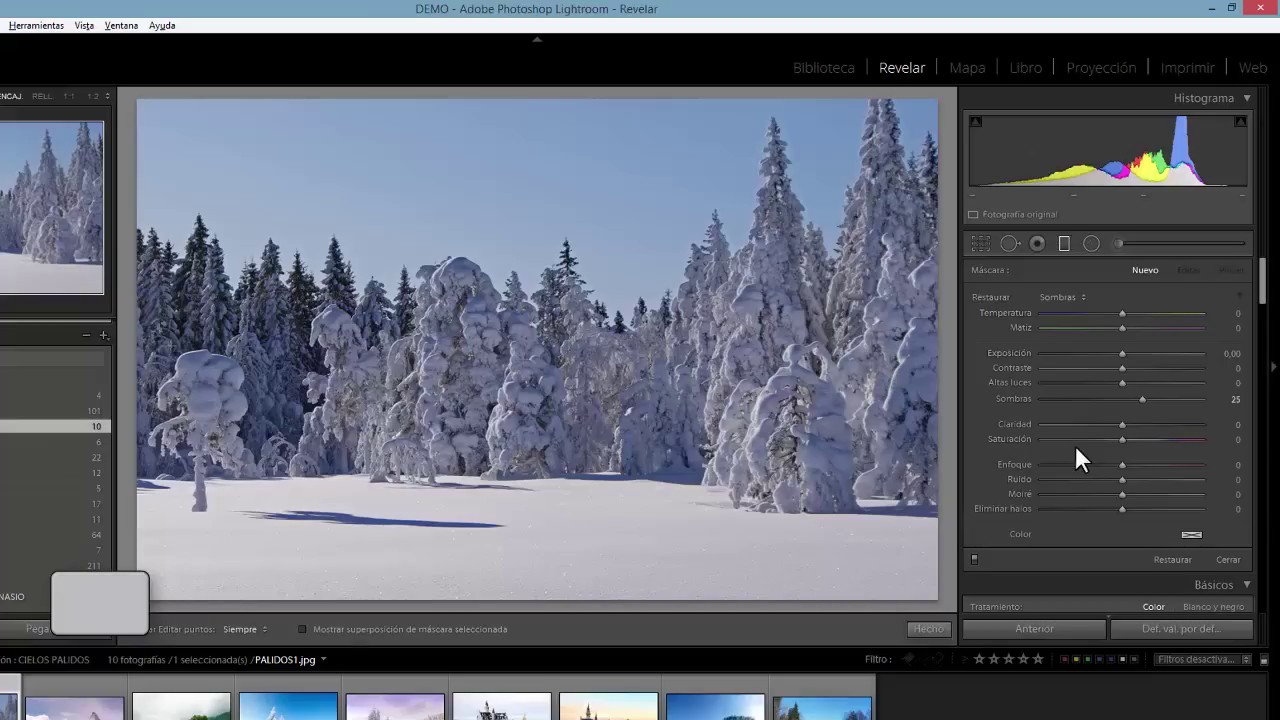
key(alt)
key(alt)
alt+click(996, 294)
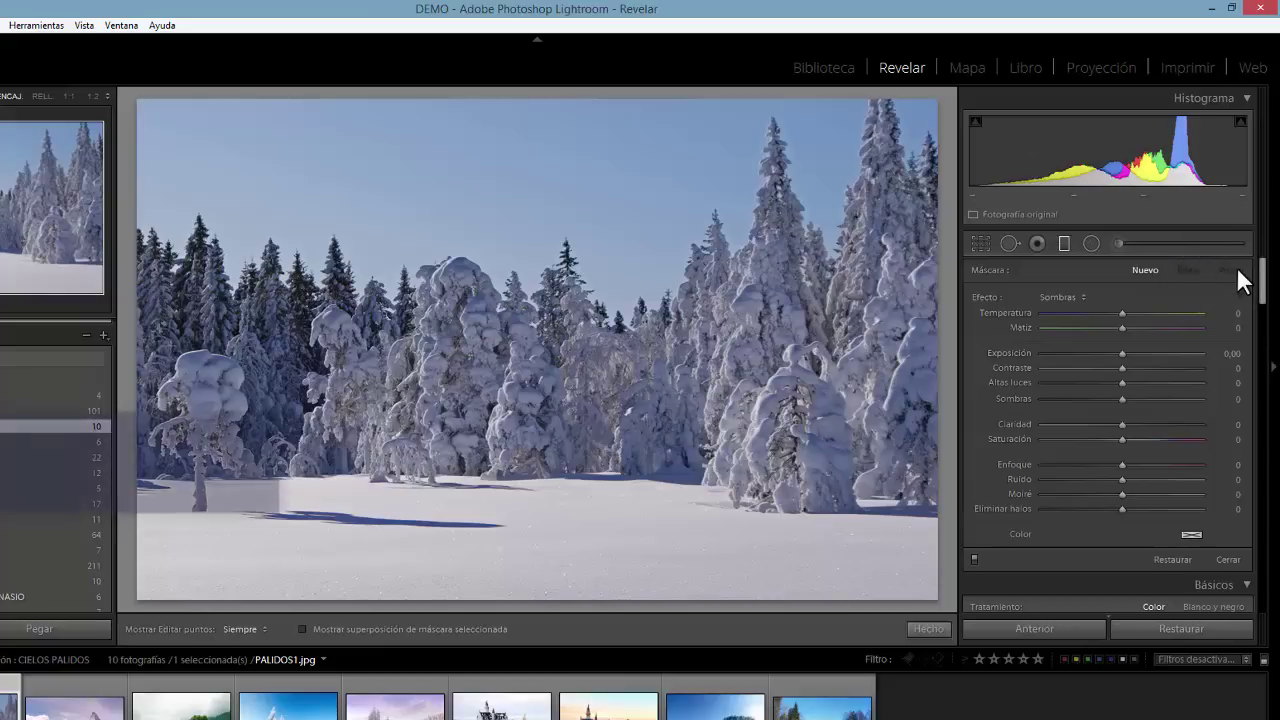
Drag a graduated filter down over the sky from the photo's top edge
click(1064, 243)
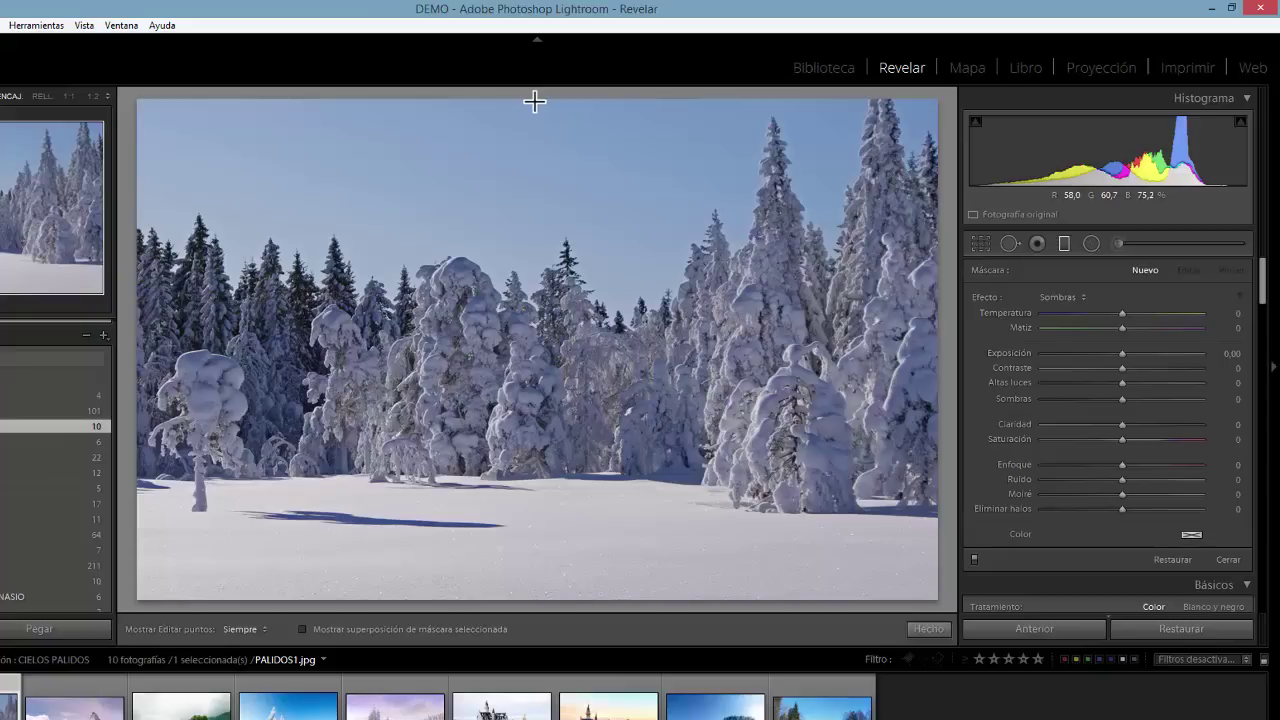
drag(534, 101, 565, 265)
Shift-drag the sky graduated filter so its lines snap perfectly horizontal
key(shift)
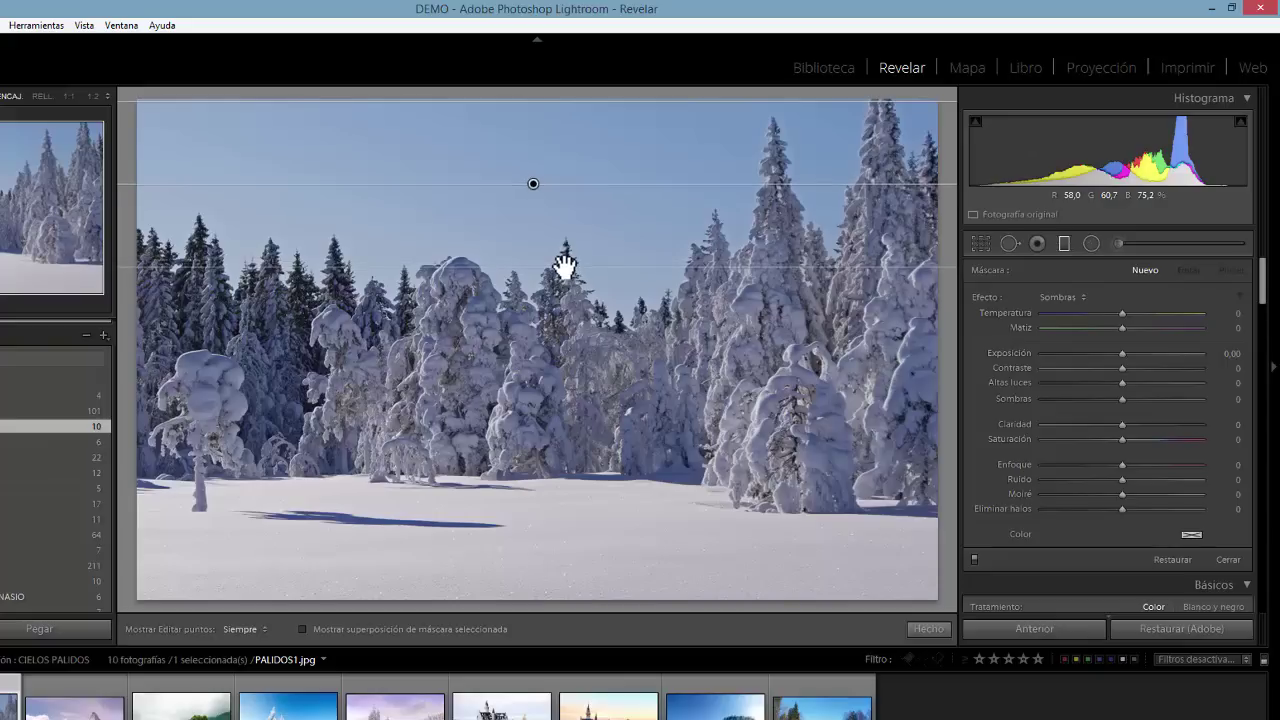
drag(565, 265, 565, 265)
key(shift)
key(shift)
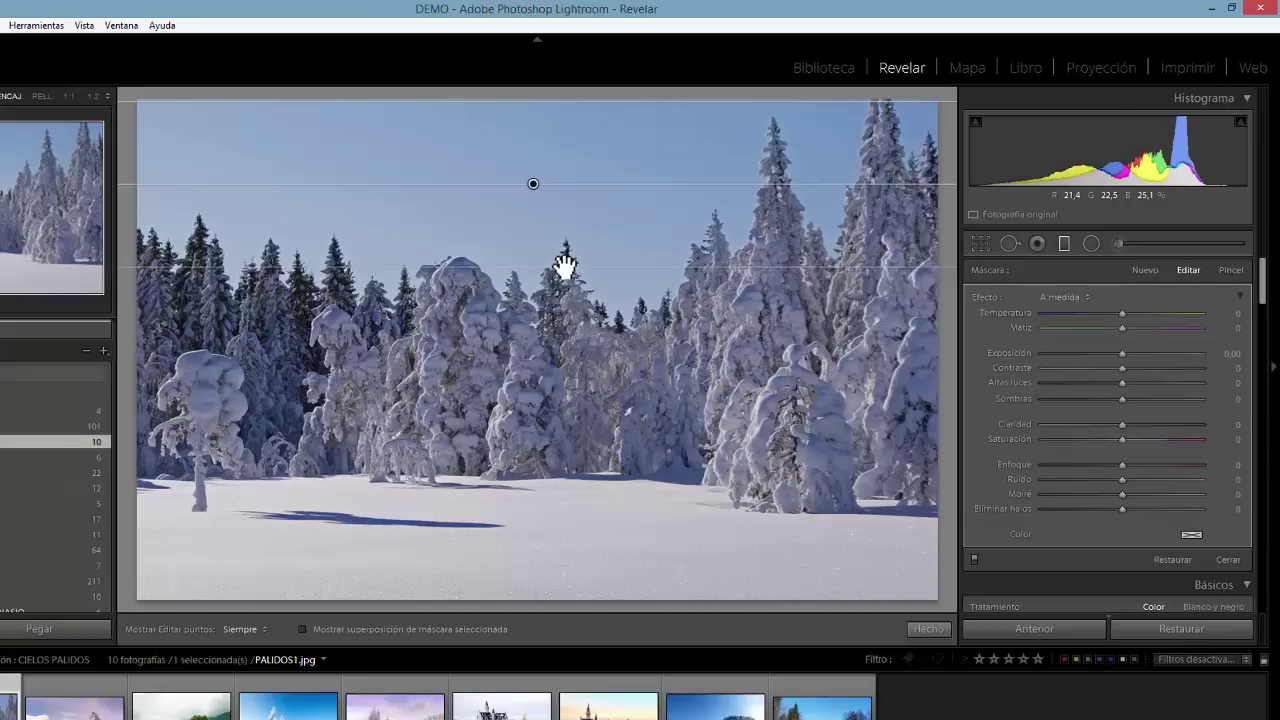
Deselect the sky filter with Nuevo, reselect its pin, then deselect it again
click(1140, 271)
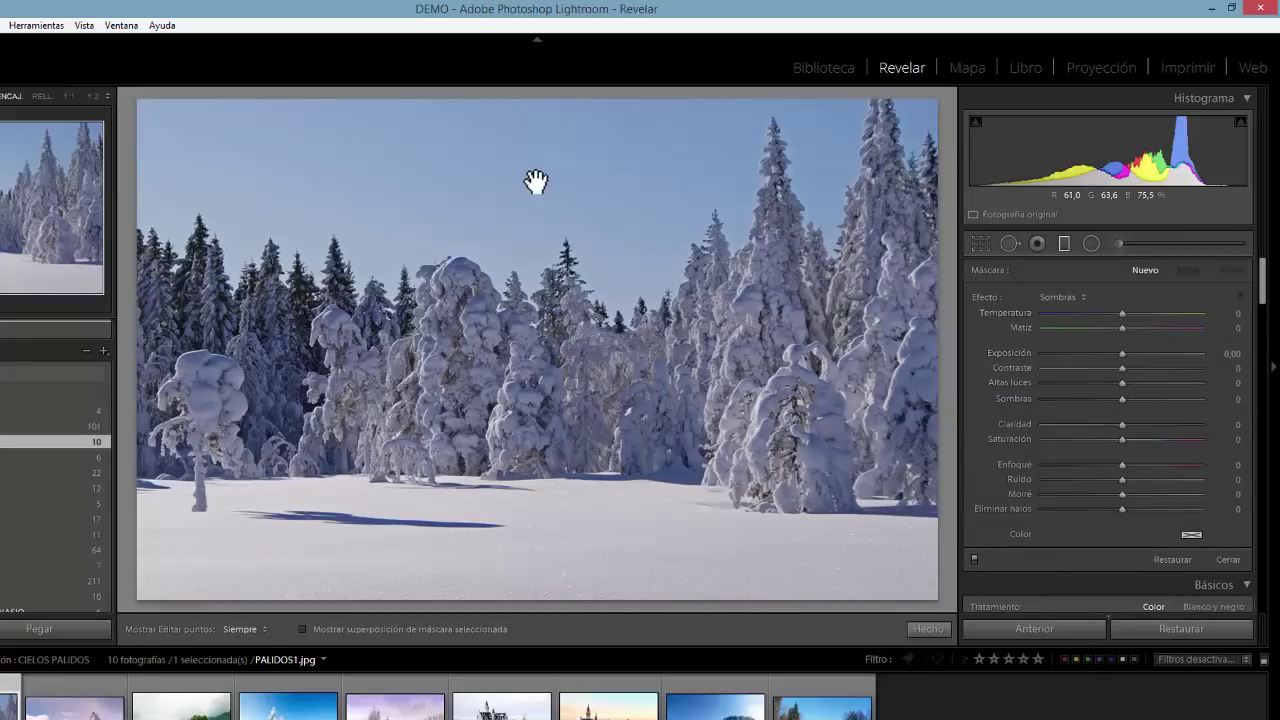
mouse_move(536, 181)
click(533, 181)
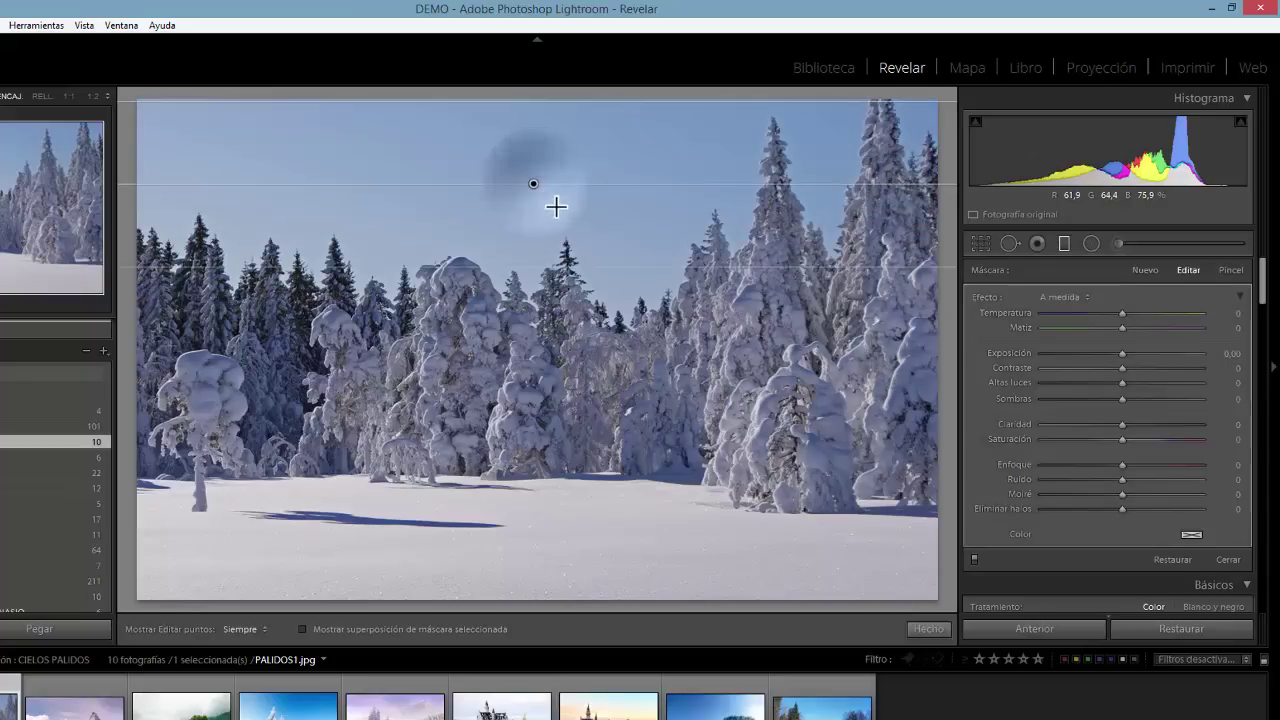
click(1124, 265)
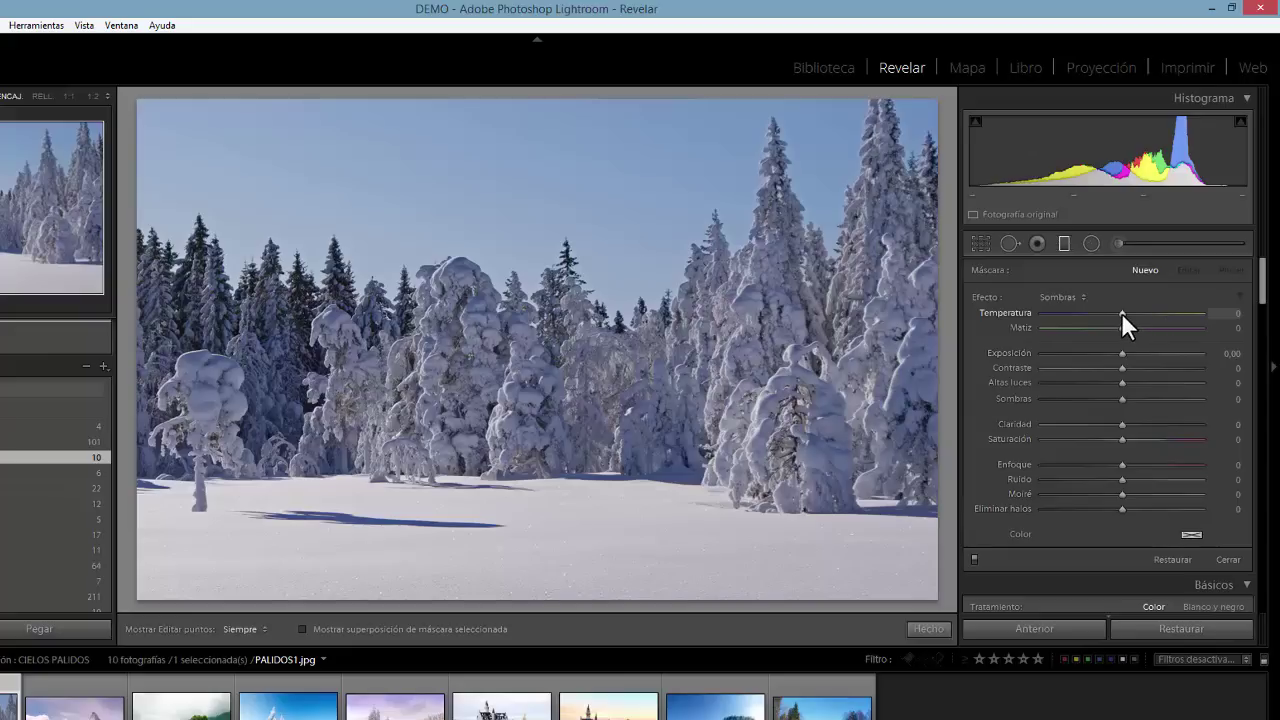
Set the new mask's Temperatura to −63 and Matiz to 9
drag(1121, 312, 1071, 309)
drag(1122, 327, 1157, 443)
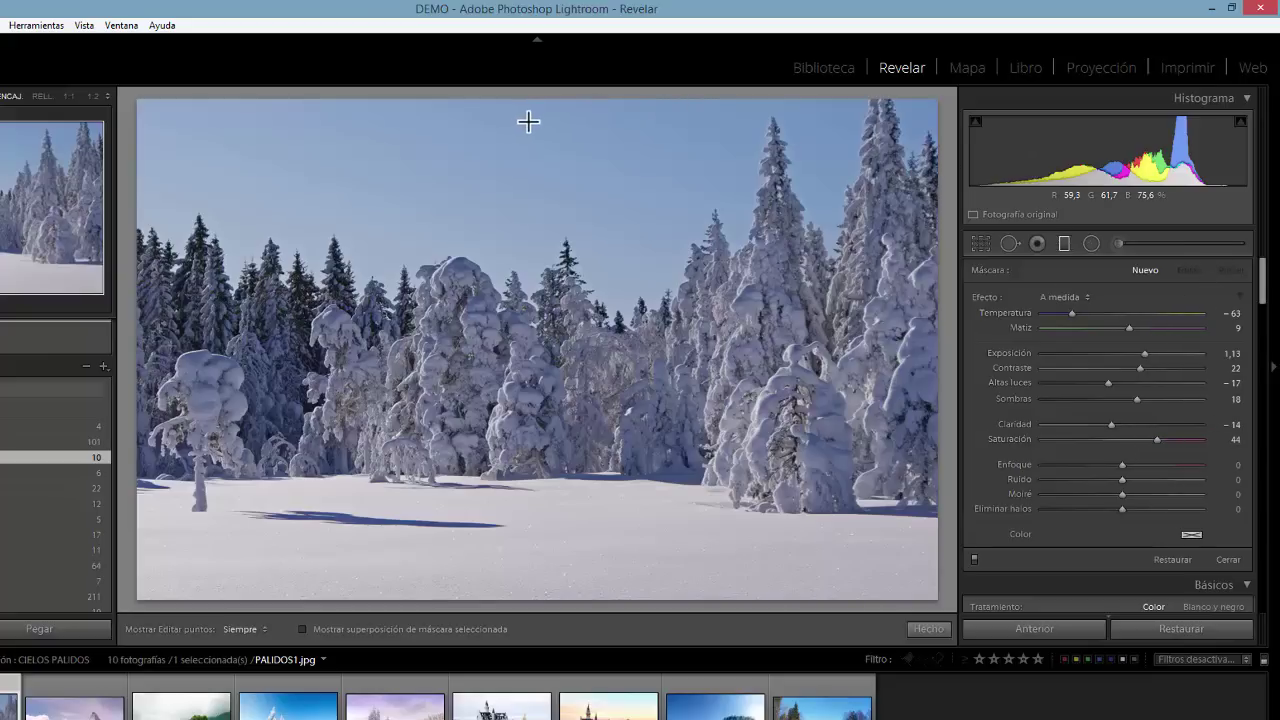
key(shift)
Add the blue graduated filter down the sky, then close the filter tool
drag(531, 102, 575, 403)
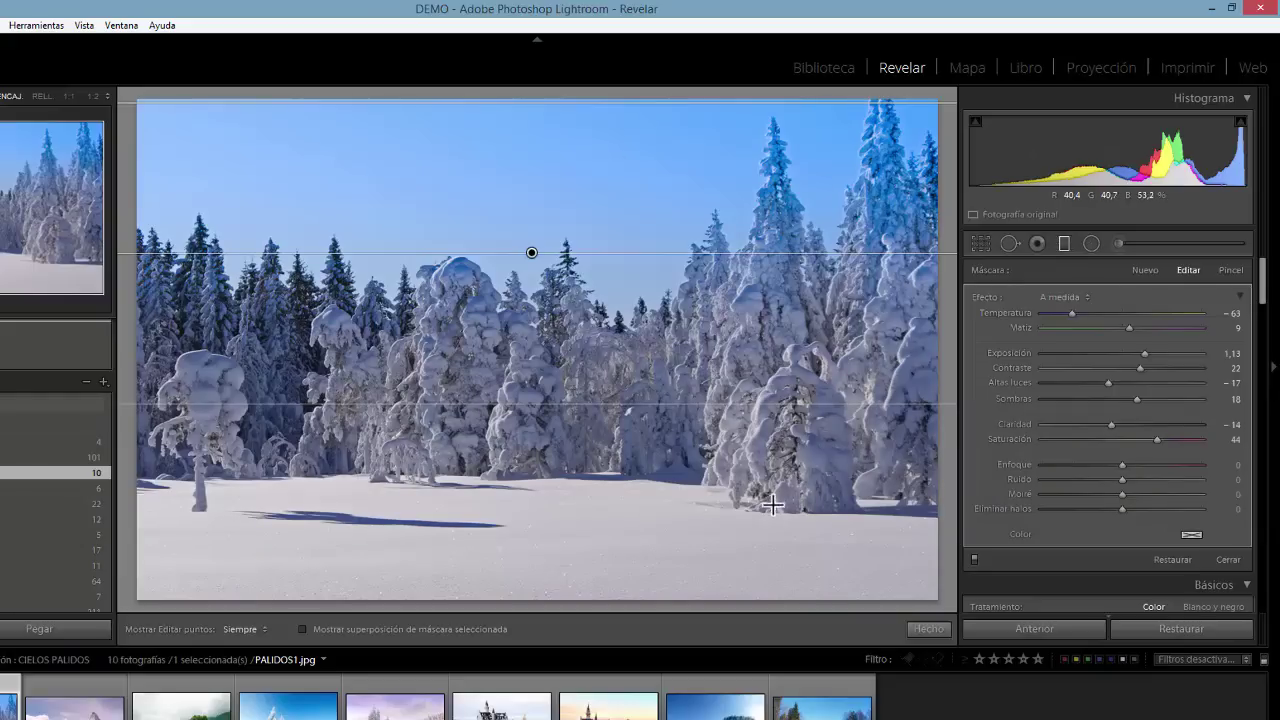
click(1063, 243)
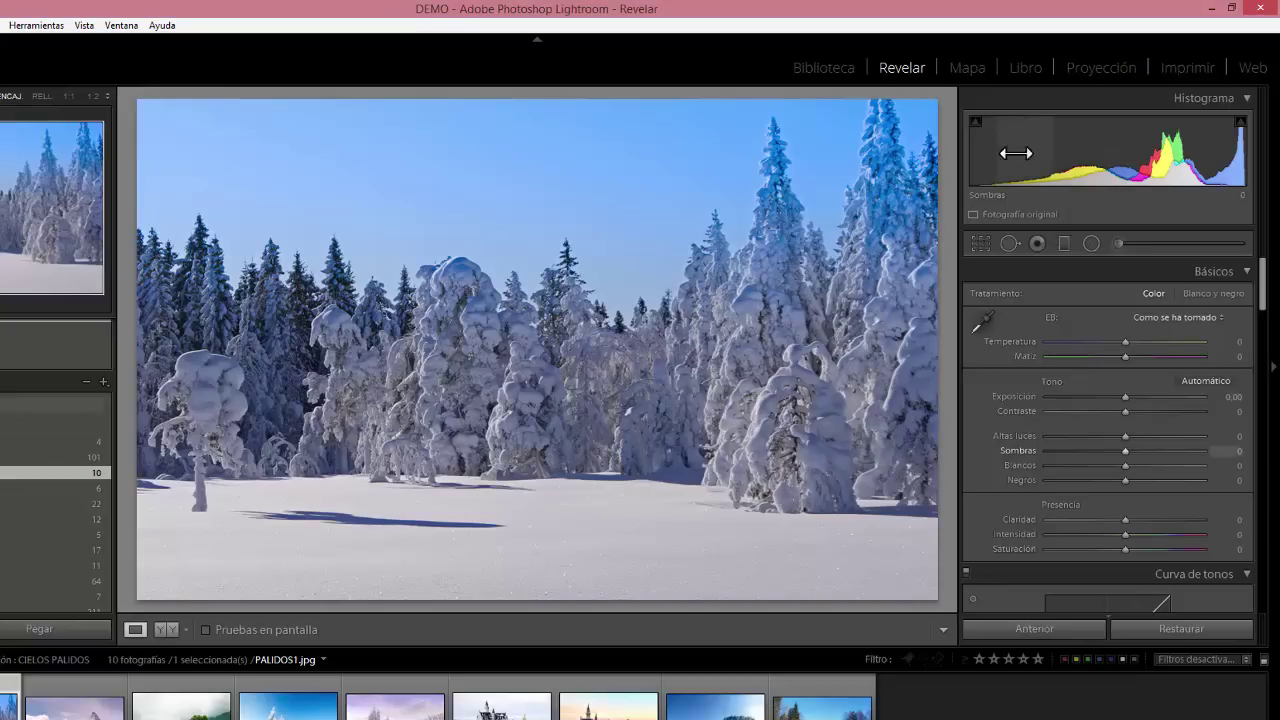
Reopen the Graduated Filter tool and select the sky's blue filter pin for editing
click(1067, 243)
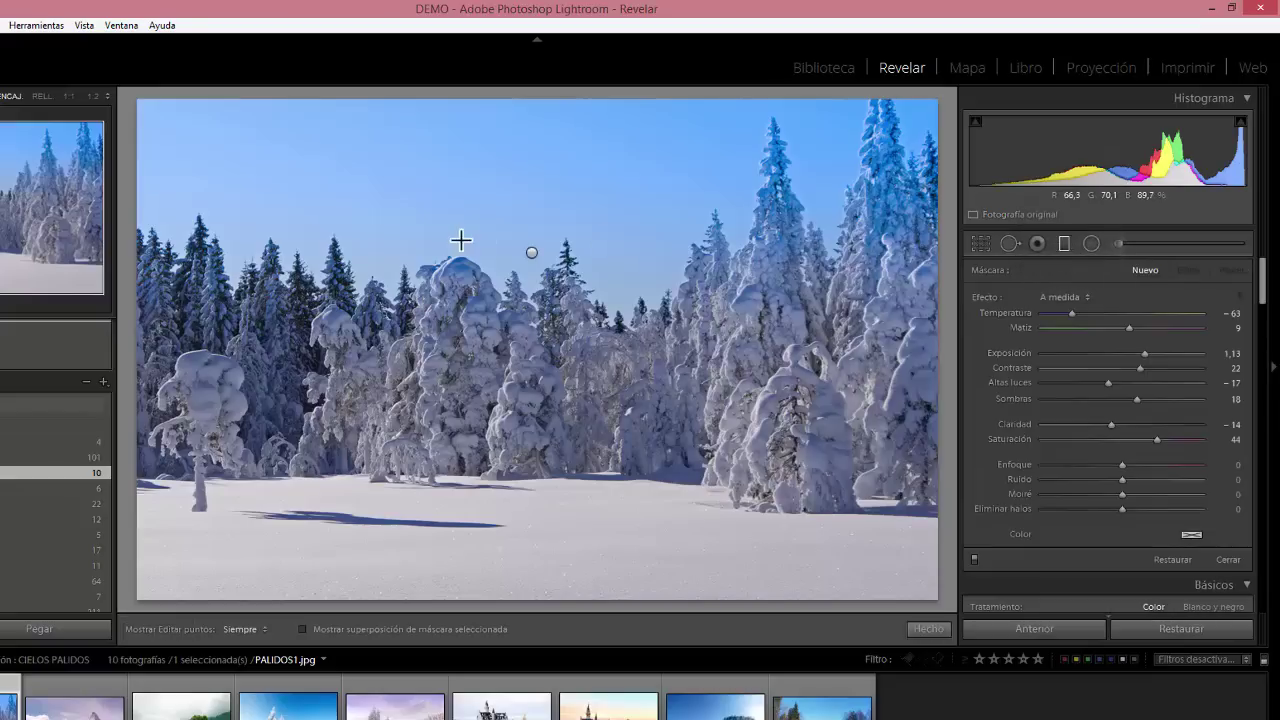
mouse_move(530, 255)
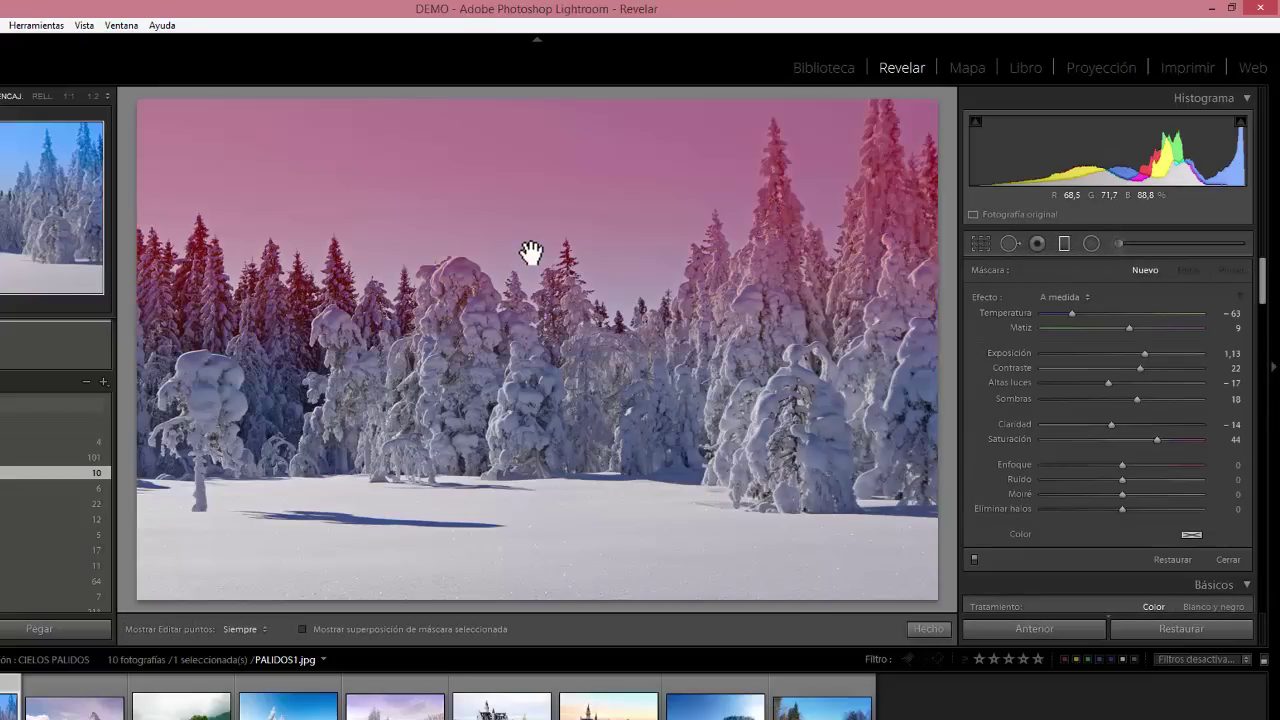
click(530, 252)
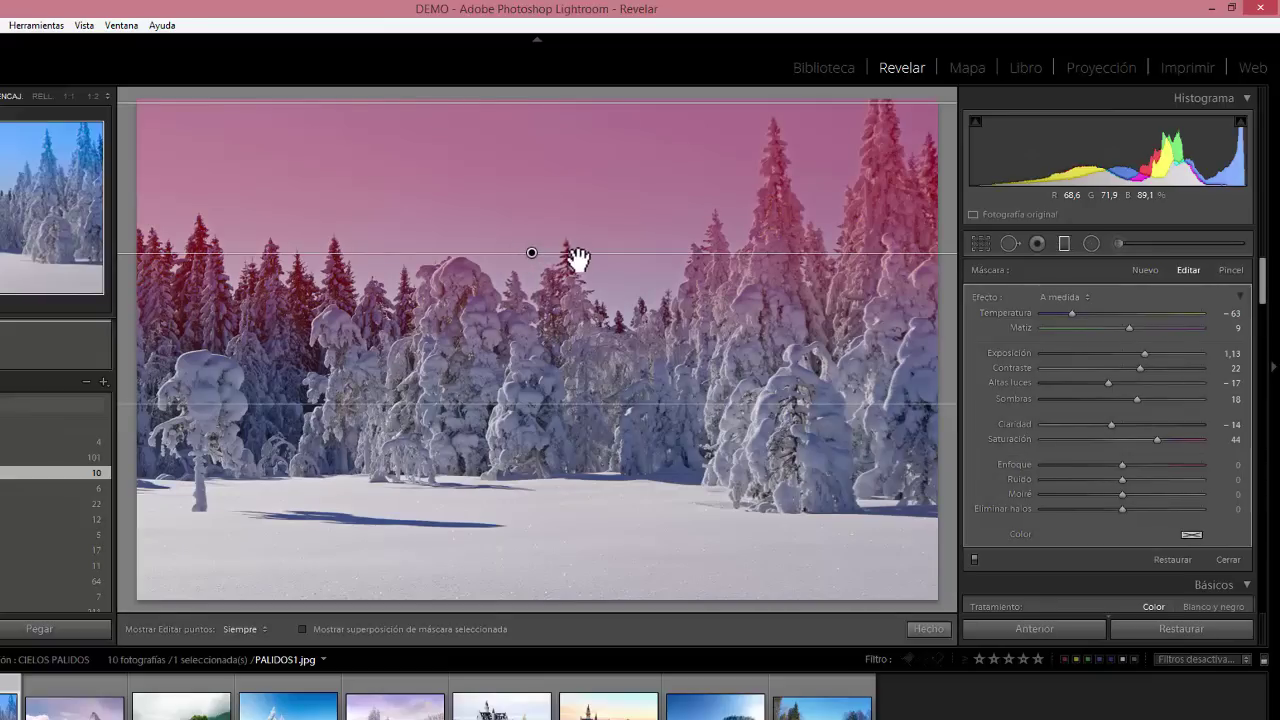
click(523, 252)
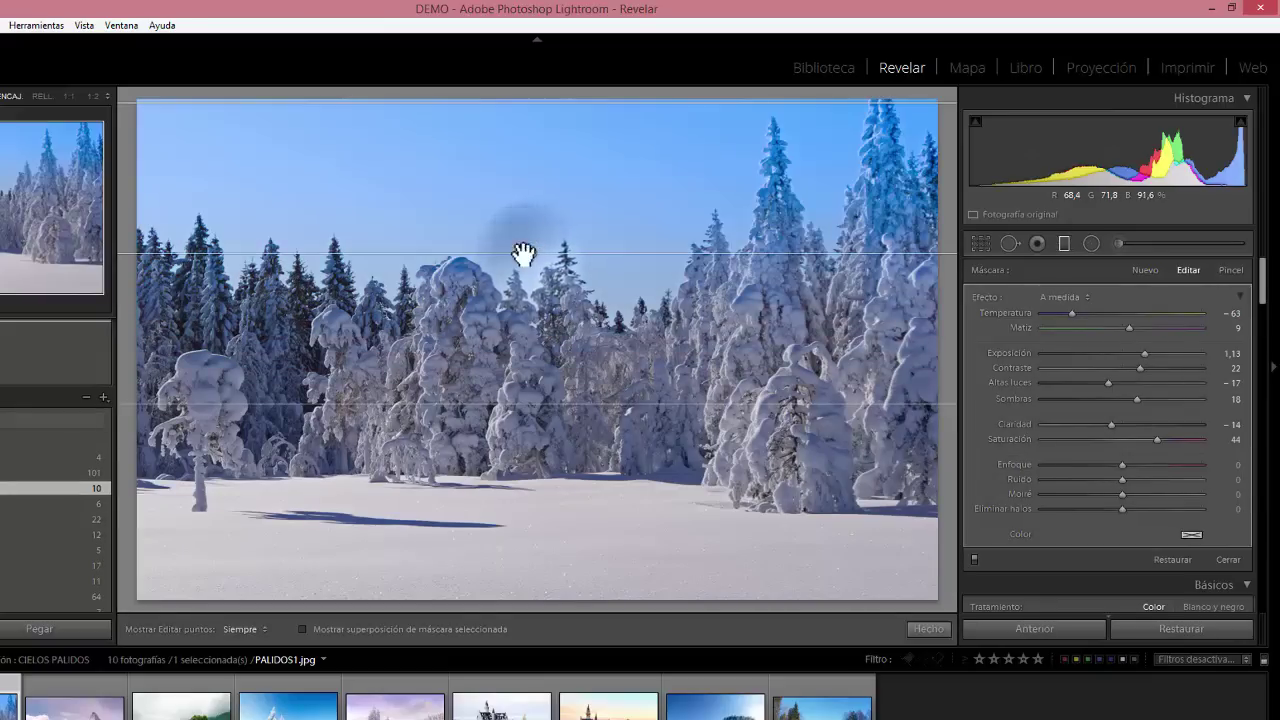
click(528, 255)
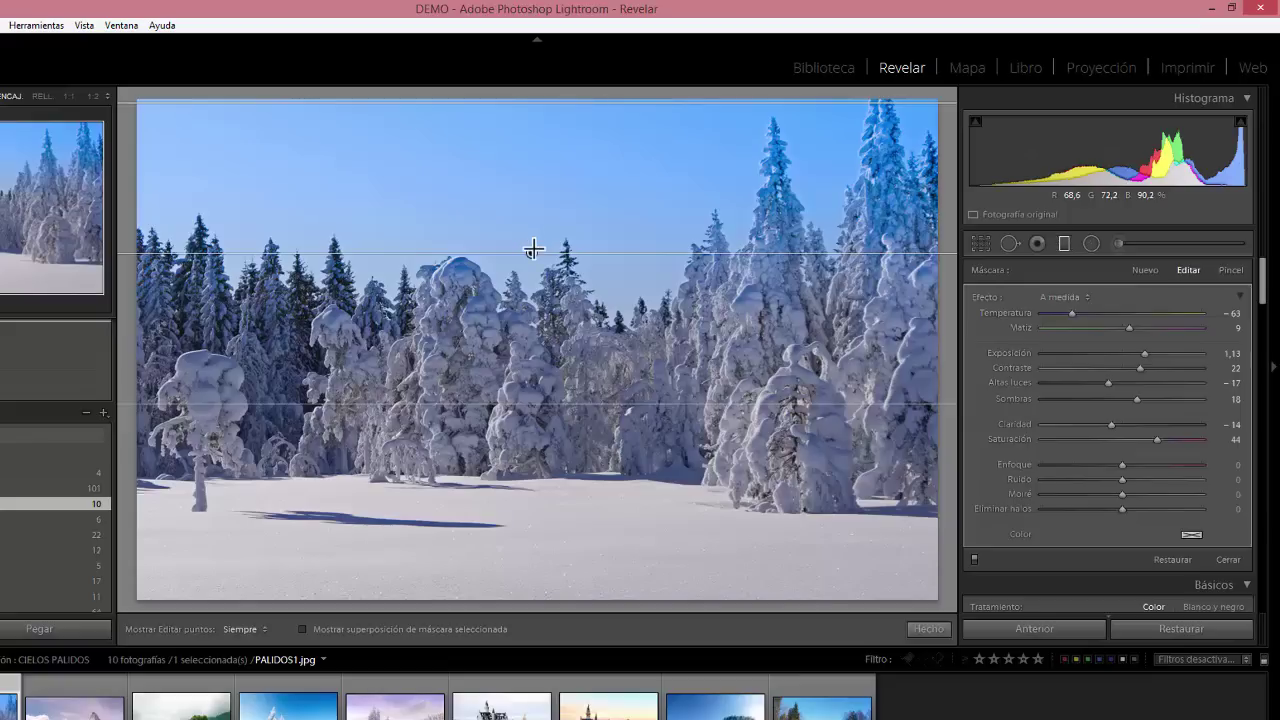
click(535, 245)
click(571, 214)
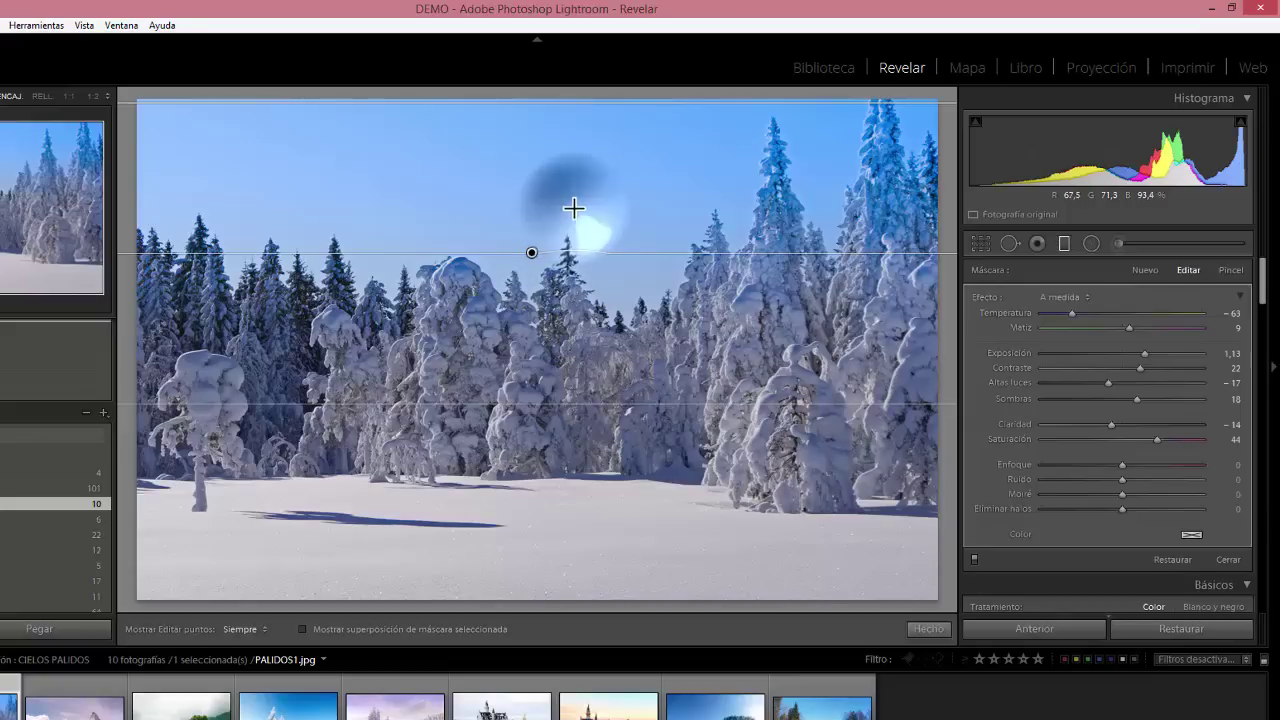
Move the sky filter higher and preview its coverage as a mask overlay
click(531, 253)
drag(531, 253, 404, 196)
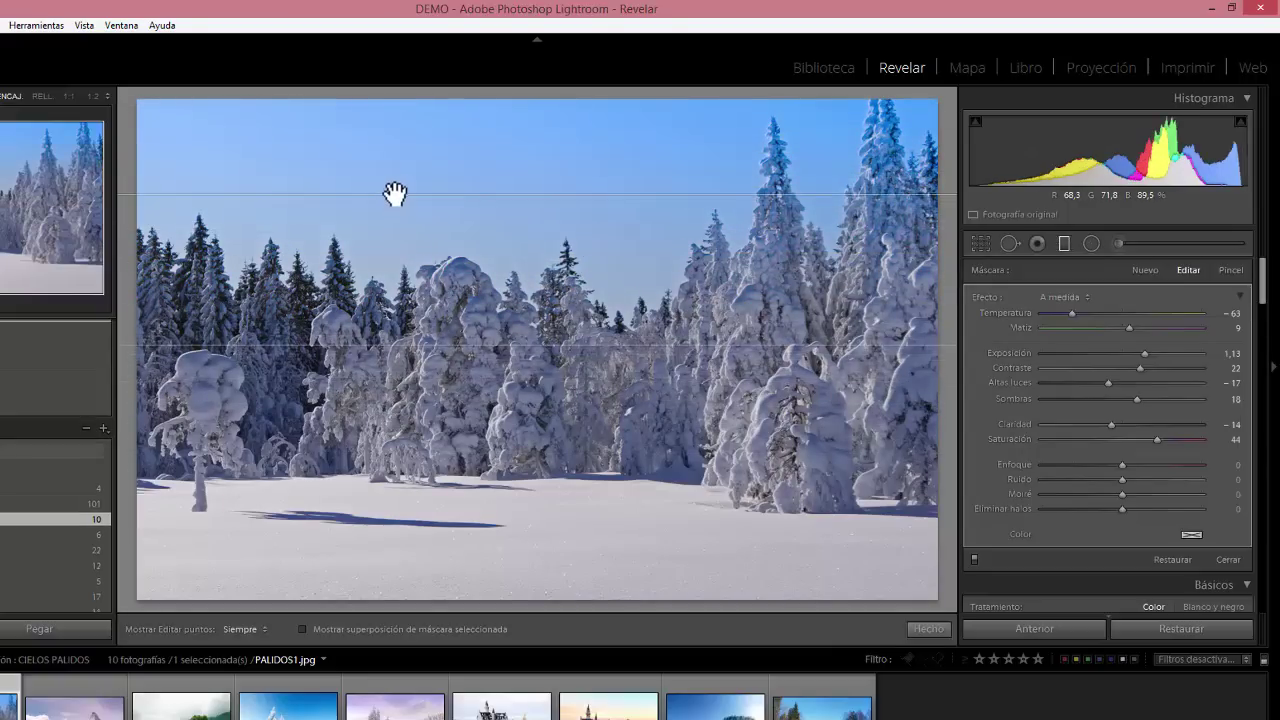
key(o)
drag(395, 192, 453, 192)
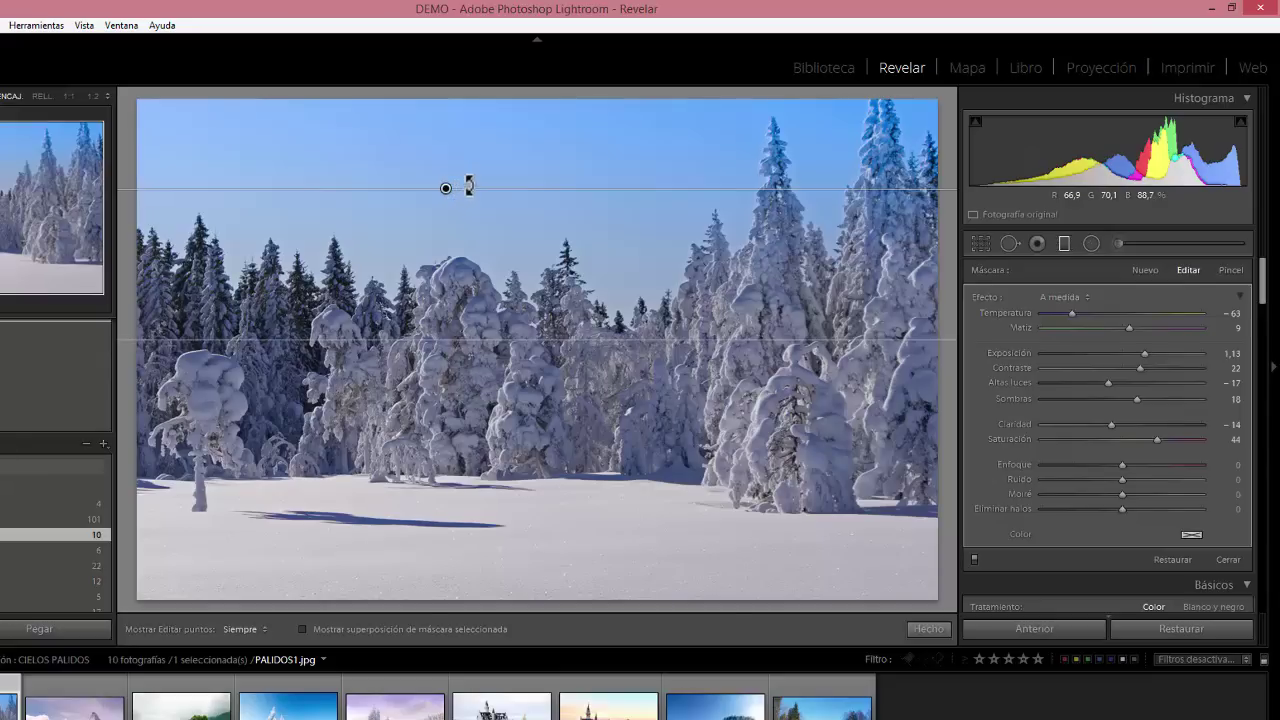
Rotate the filter, drag it down toward the treetops, and level it nearly horizontal
drag(471, 188, 503, 166)
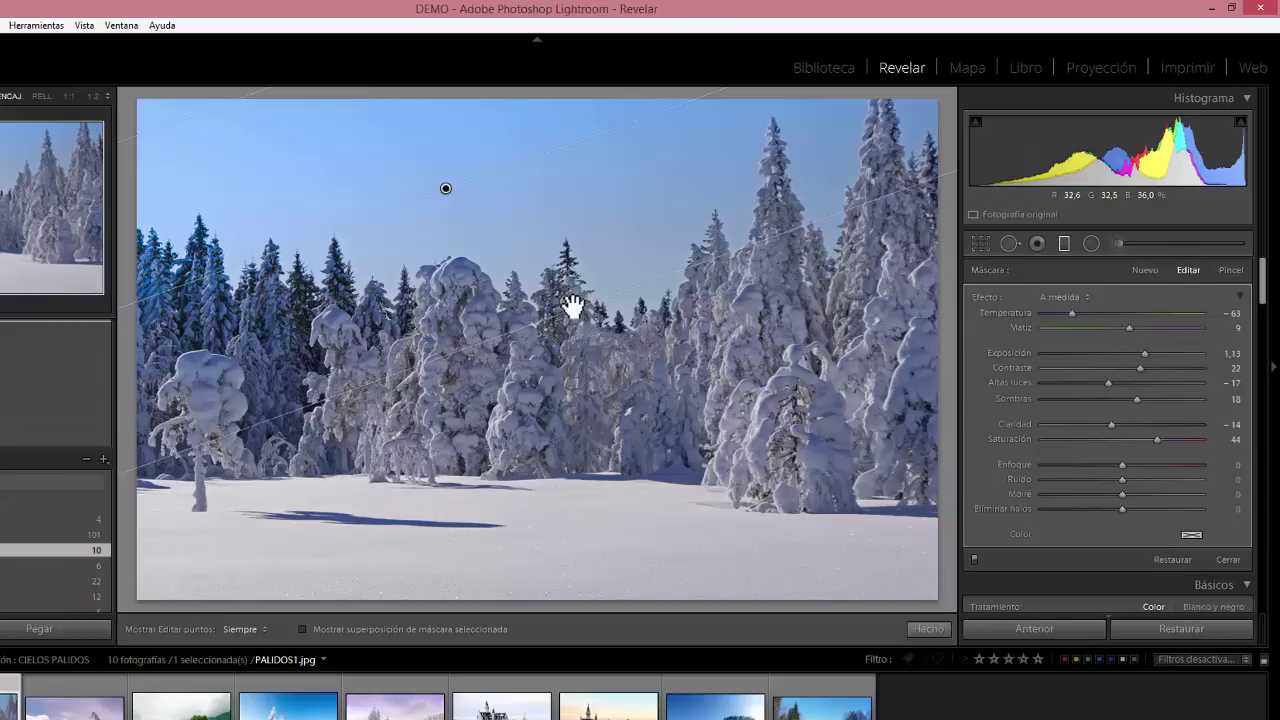
drag(446, 186, 543, 323)
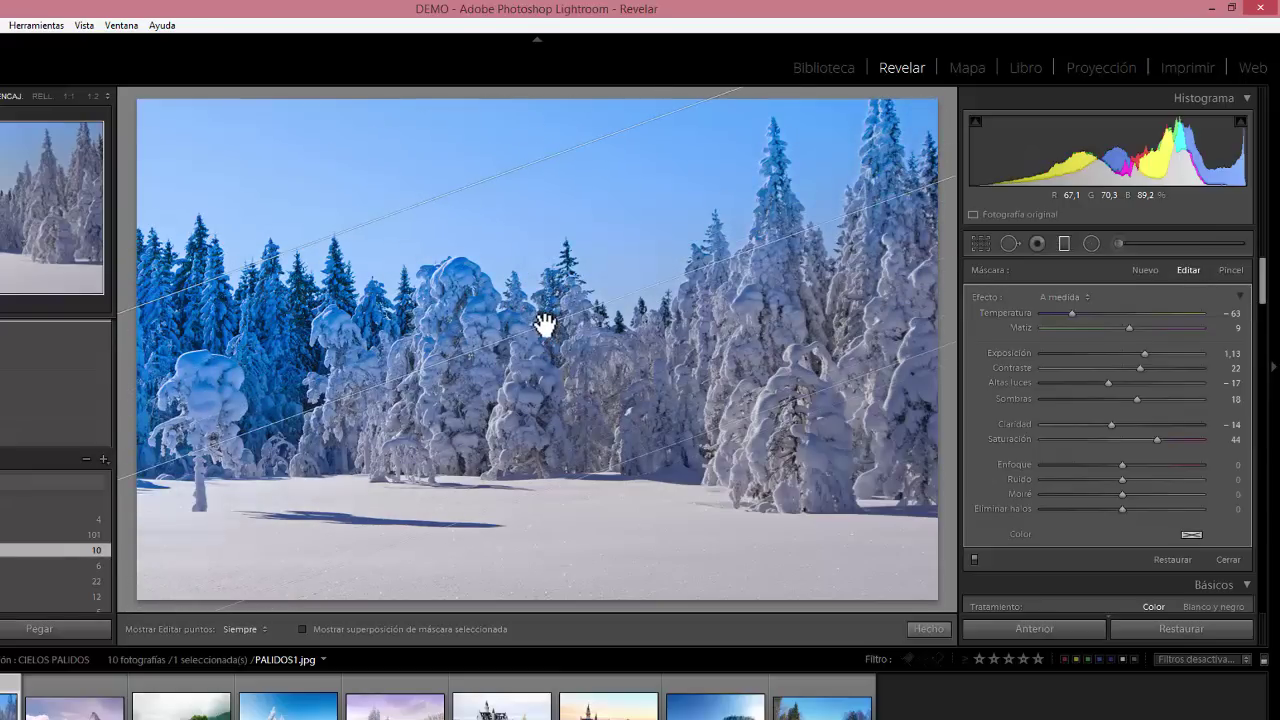
drag(555, 320, 592, 298)
drag(597, 265, 728, 272)
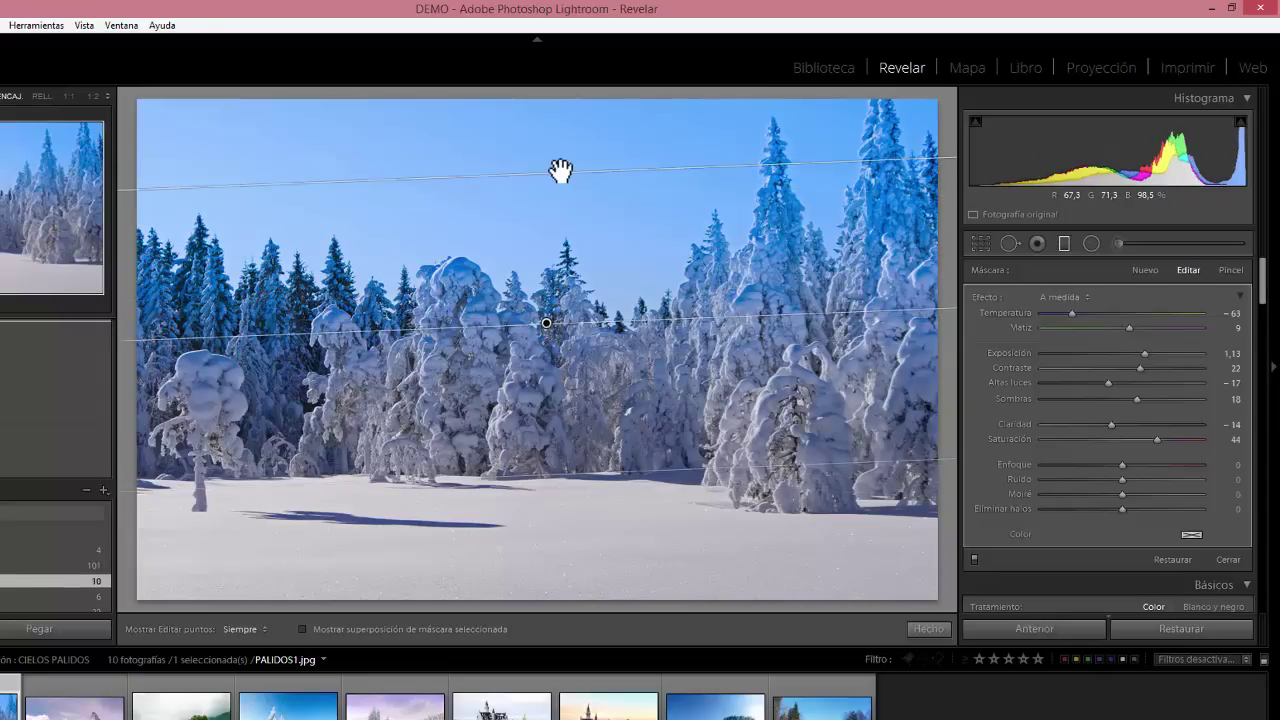
Pull the filter's upper and lower edges closer and tilt it slightly down to the right
drag(560, 171, 642, 147)
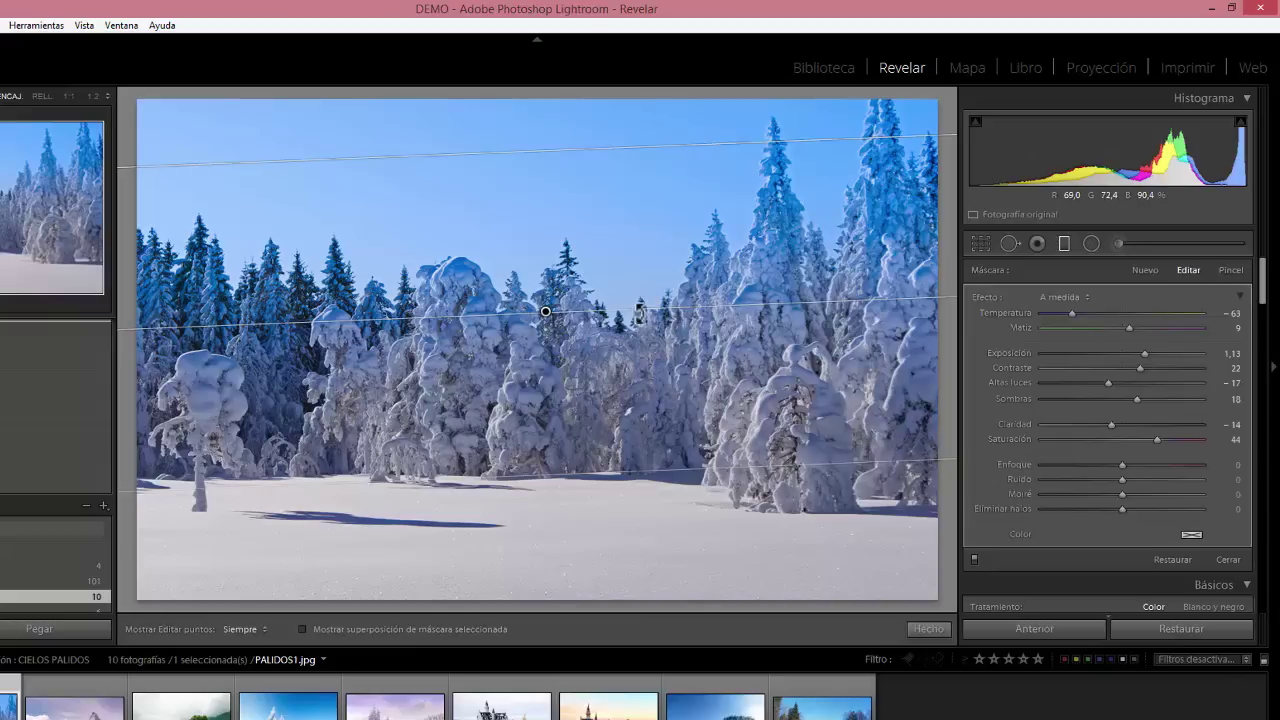
mouse_move(642, 311)
mouse_down()
mouse_move(659, 320)
mouse_move(659, 303)
mouse_up()
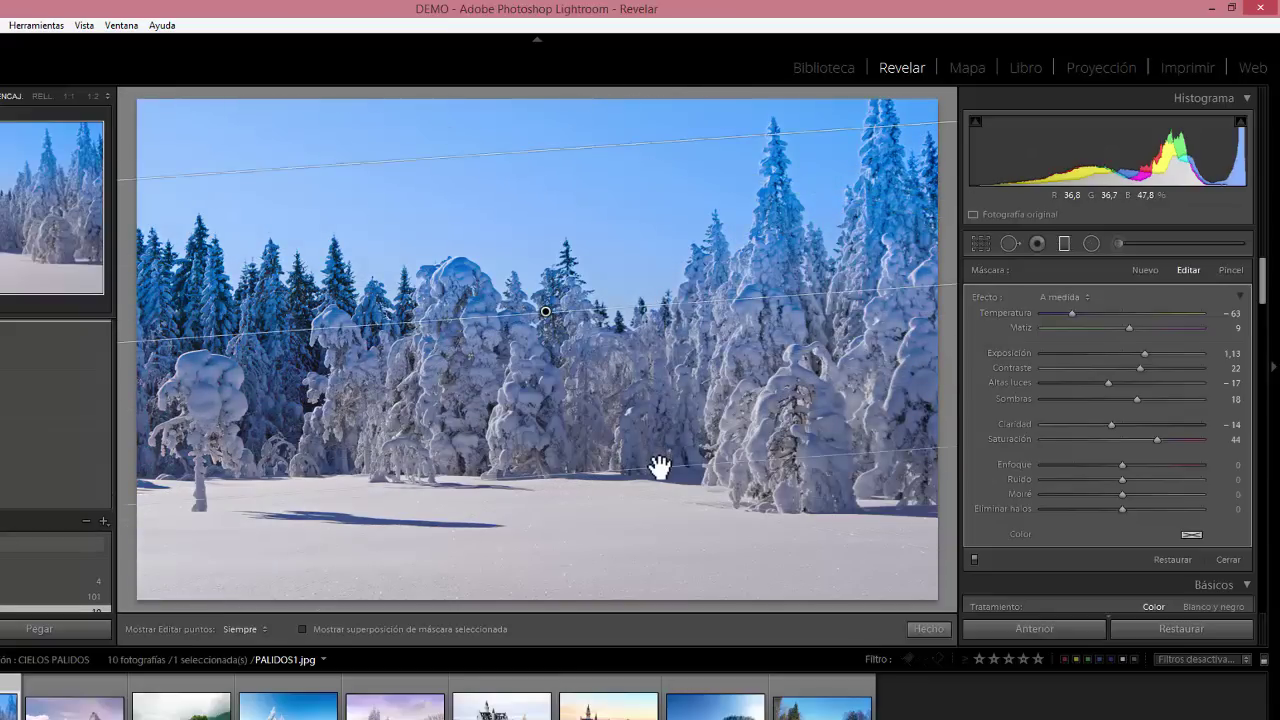
drag(659, 462, 701, 463)
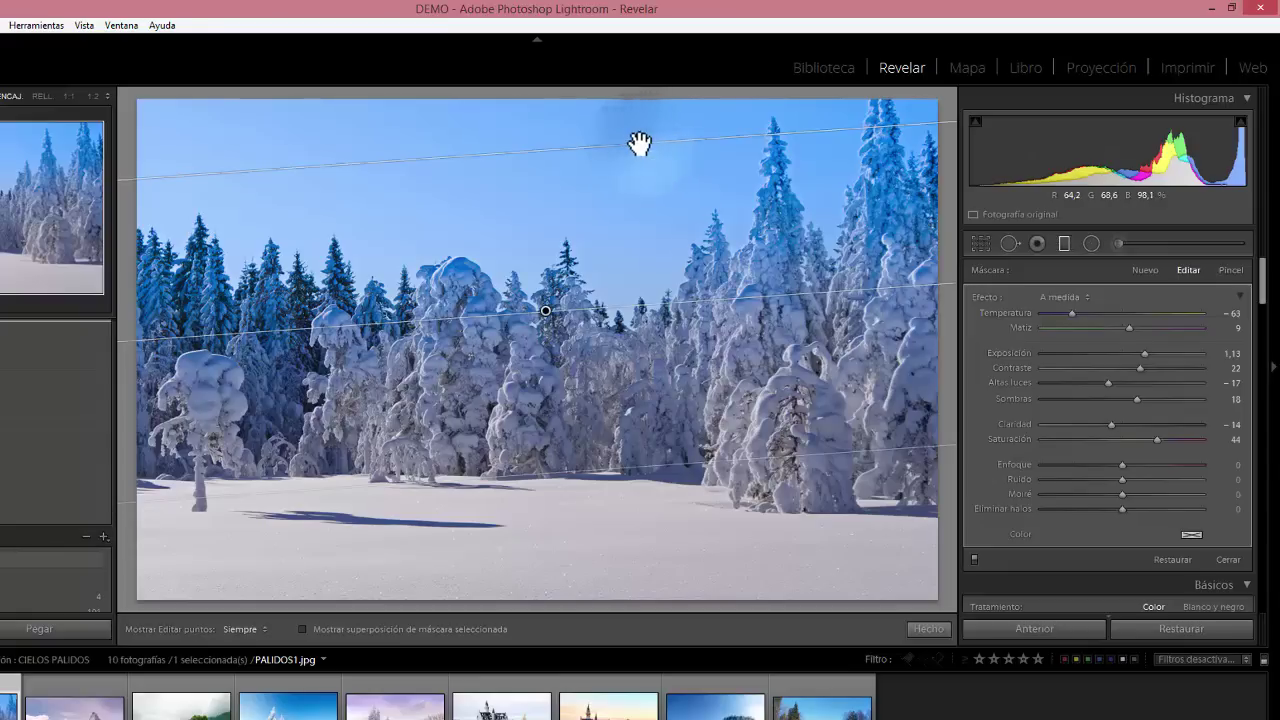
mouse_move(639, 143)
mouse_down()
mouse_move(660, 291)
mouse_move(649, 126)
mouse_move(650, 156)
mouse_up()
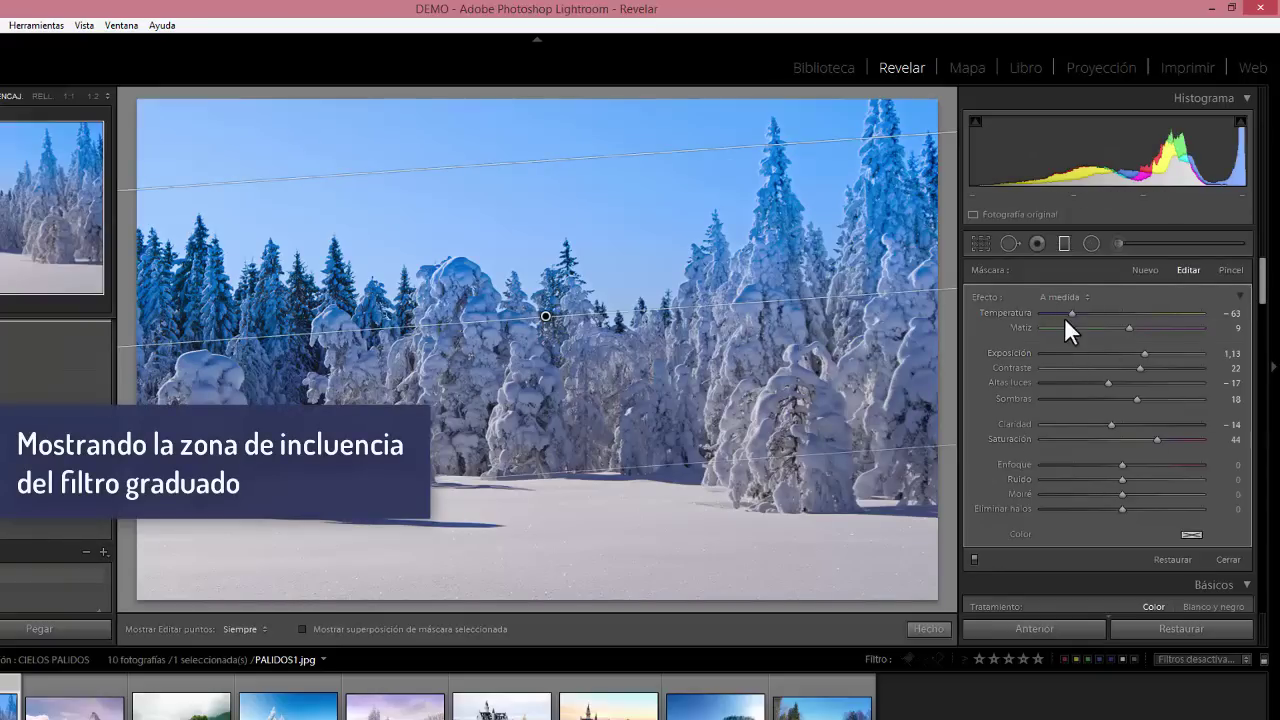
Turn on 'Mostrar superposición de máscara seleccionada' to see the filter's red overlay
click(302, 629)
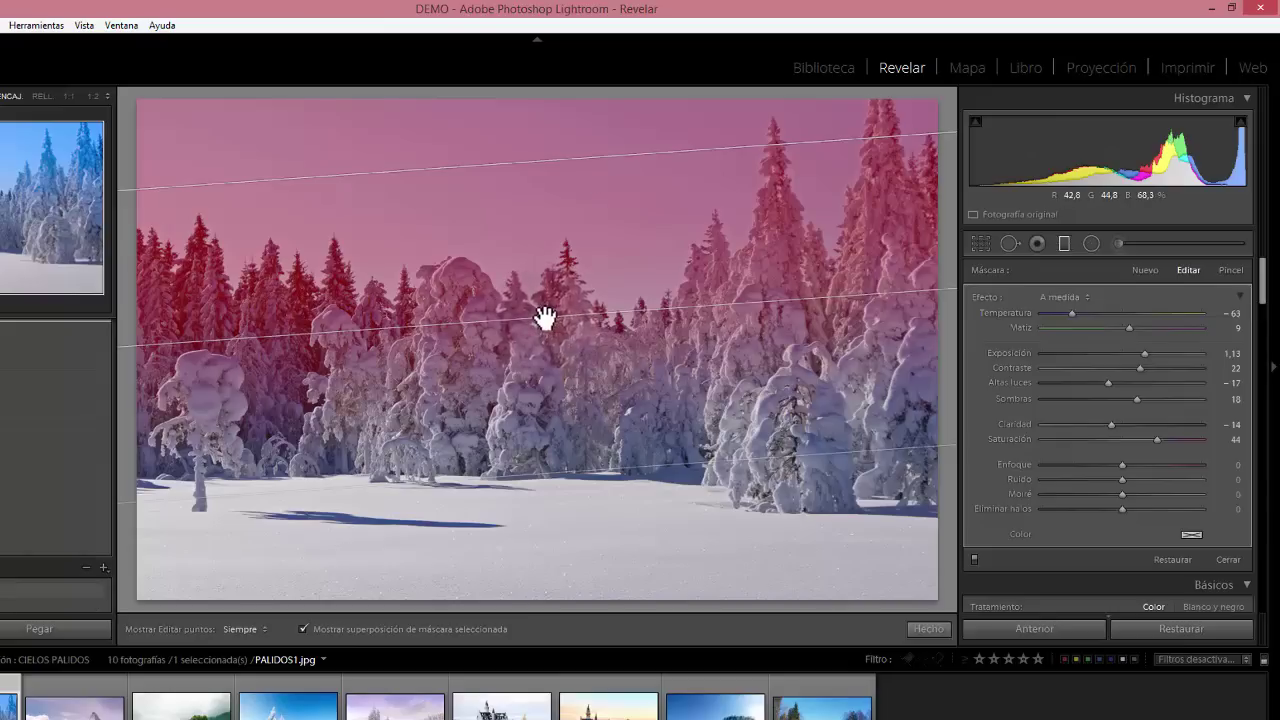
Remove the sky's graduated filter from PALIDOS1.jpg
key(Escape)
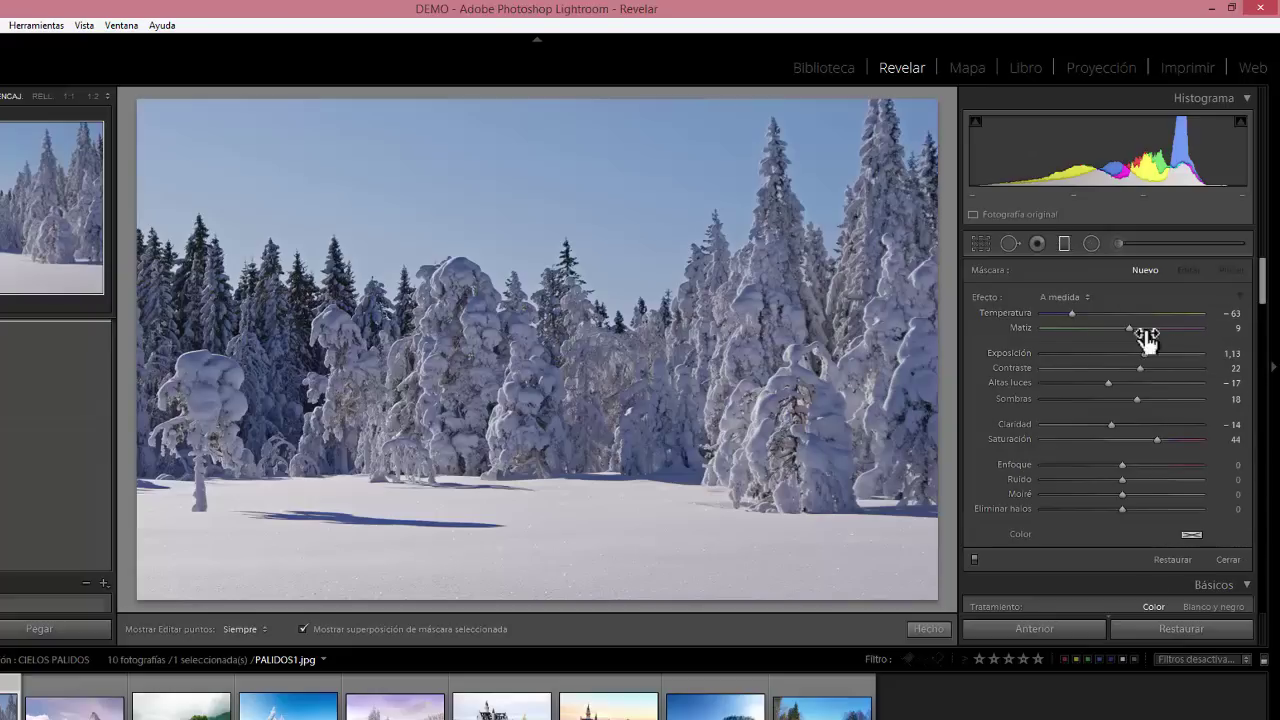
Reset every graduated filter slider to 0 with the Alt-revealed 'Restaurar' button
key(alt)
key(alt)
alt+click(980, 296)
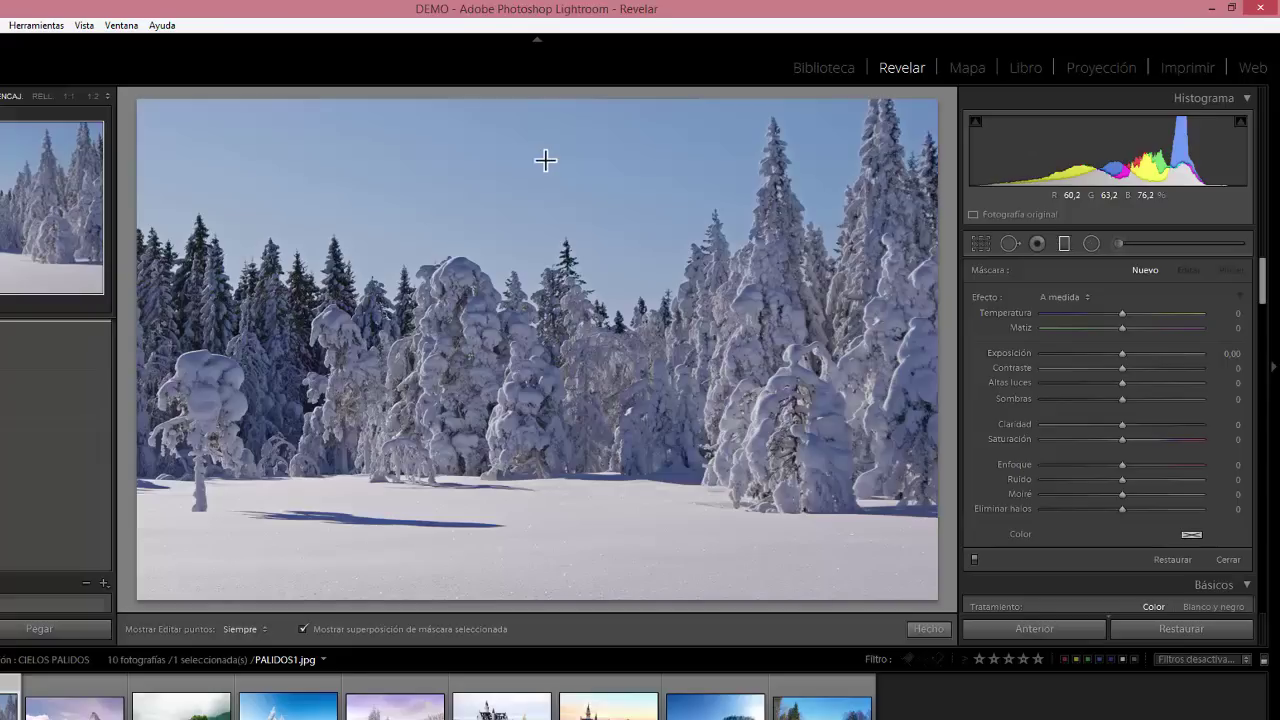
Draw a new, slightly tilted graduated filter from the upper sky down to the treetops
drag(545, 160, 545, 259)
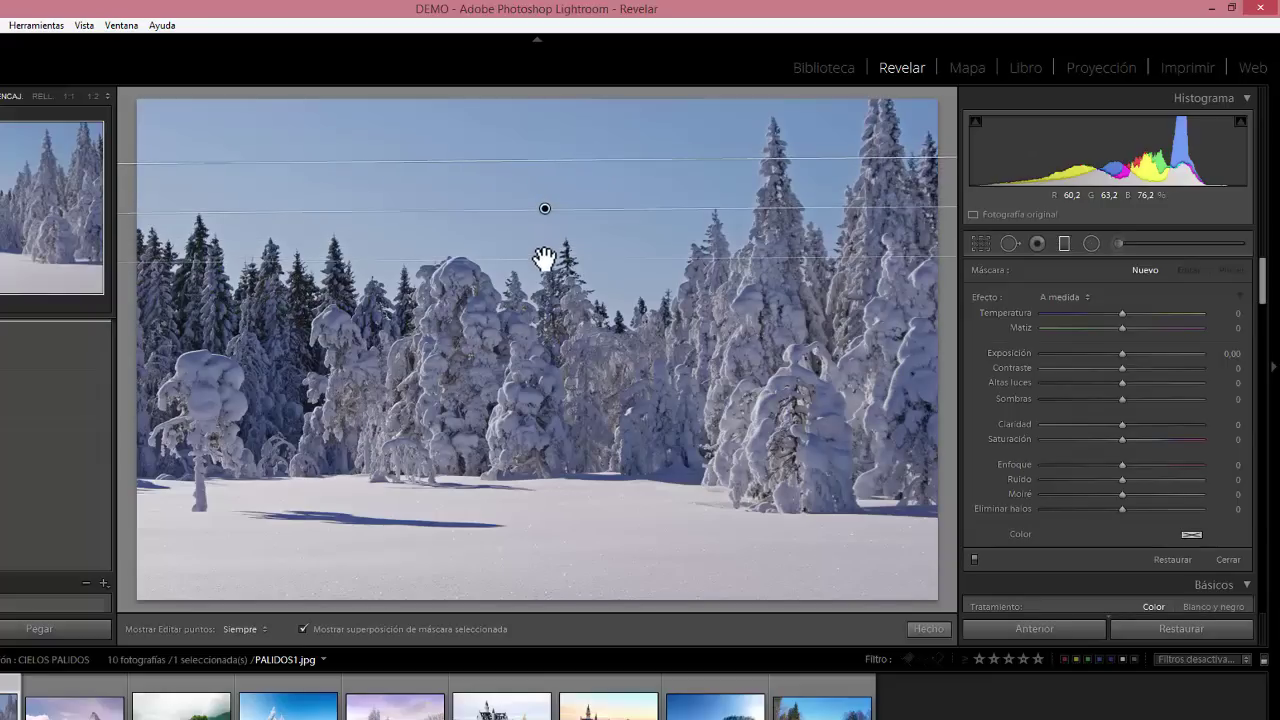
drag(543, 259, 551, 276)
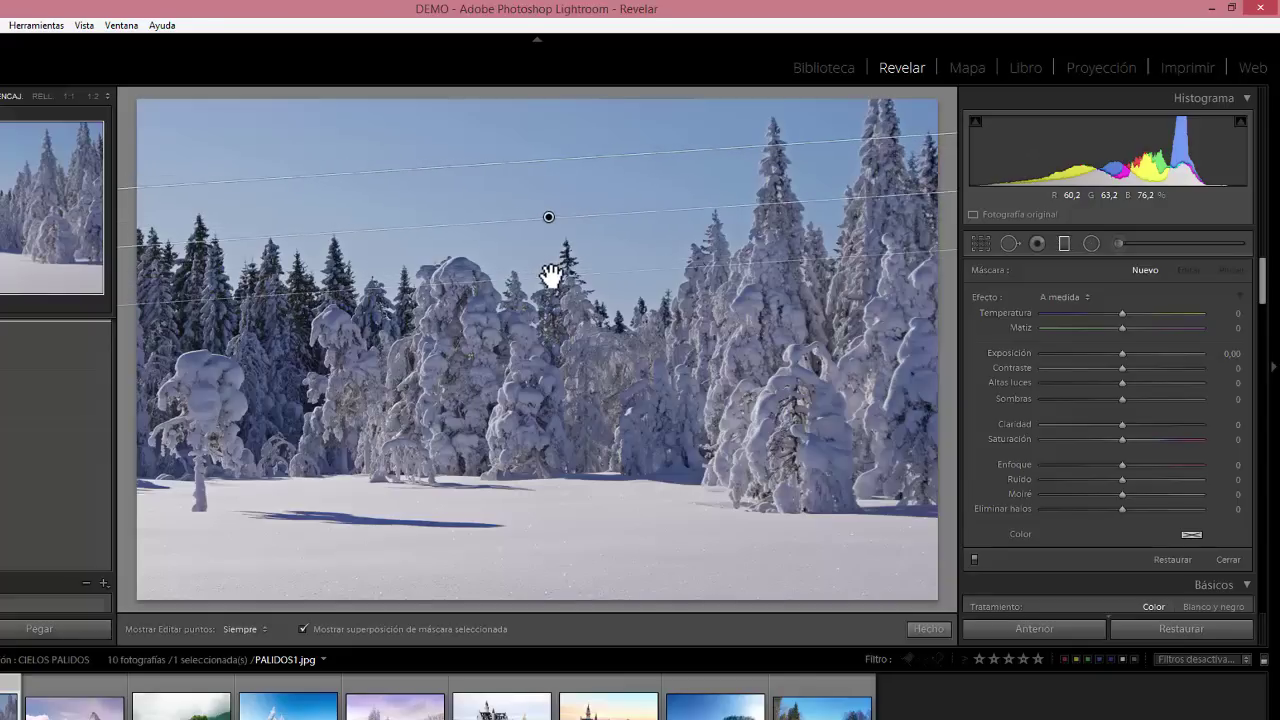
drag(551, 276, 553, 278)
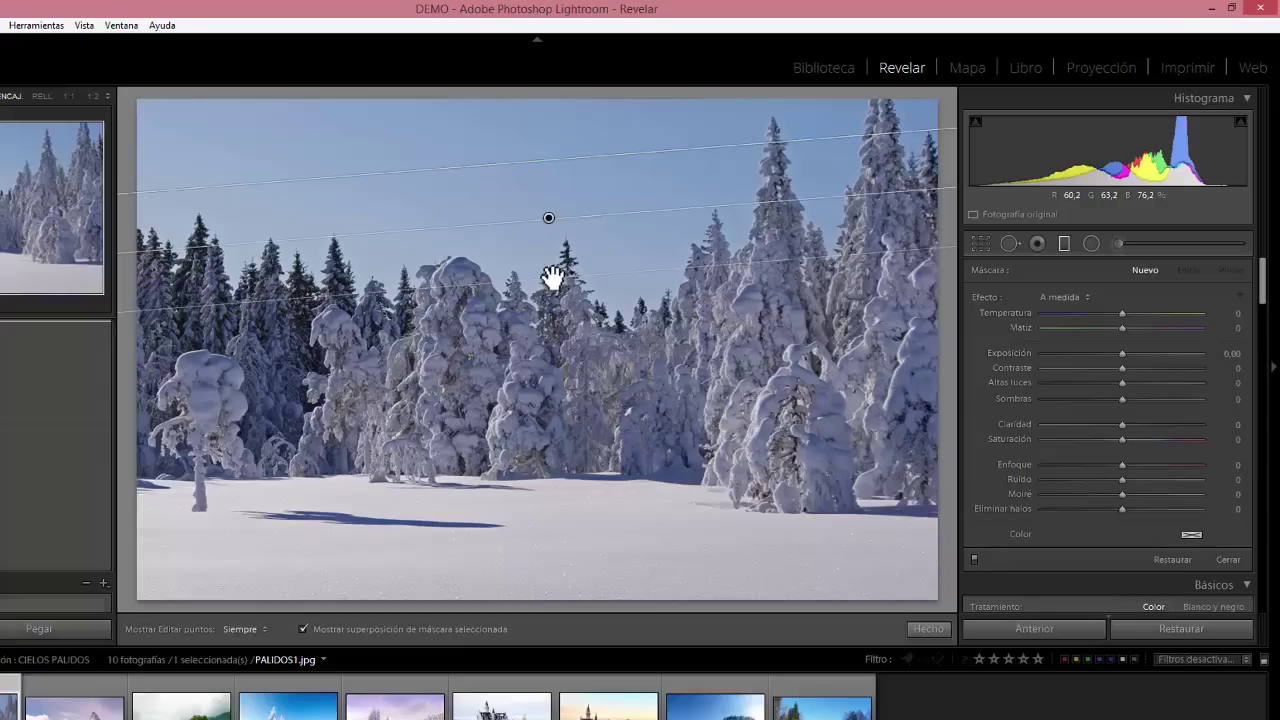
drag(553, 278, 552, 278)
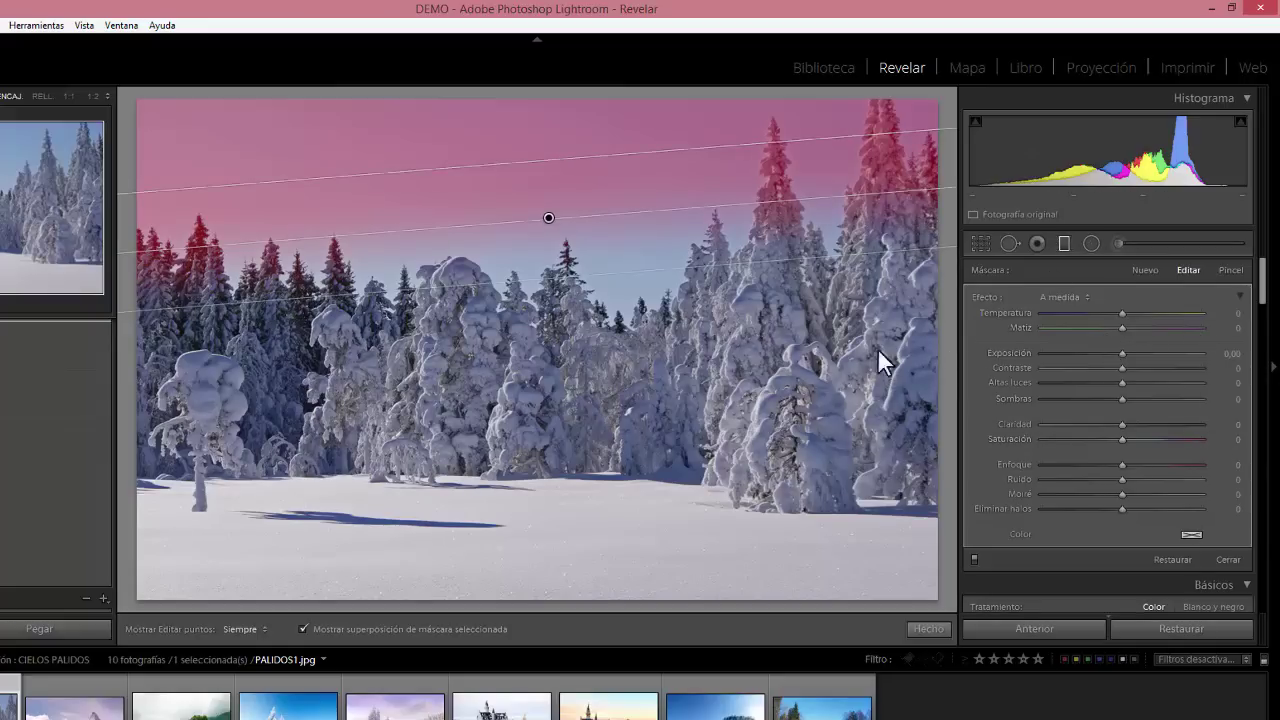
Close the graduated filter tool and return to the Básicos panel
click(483, 506)
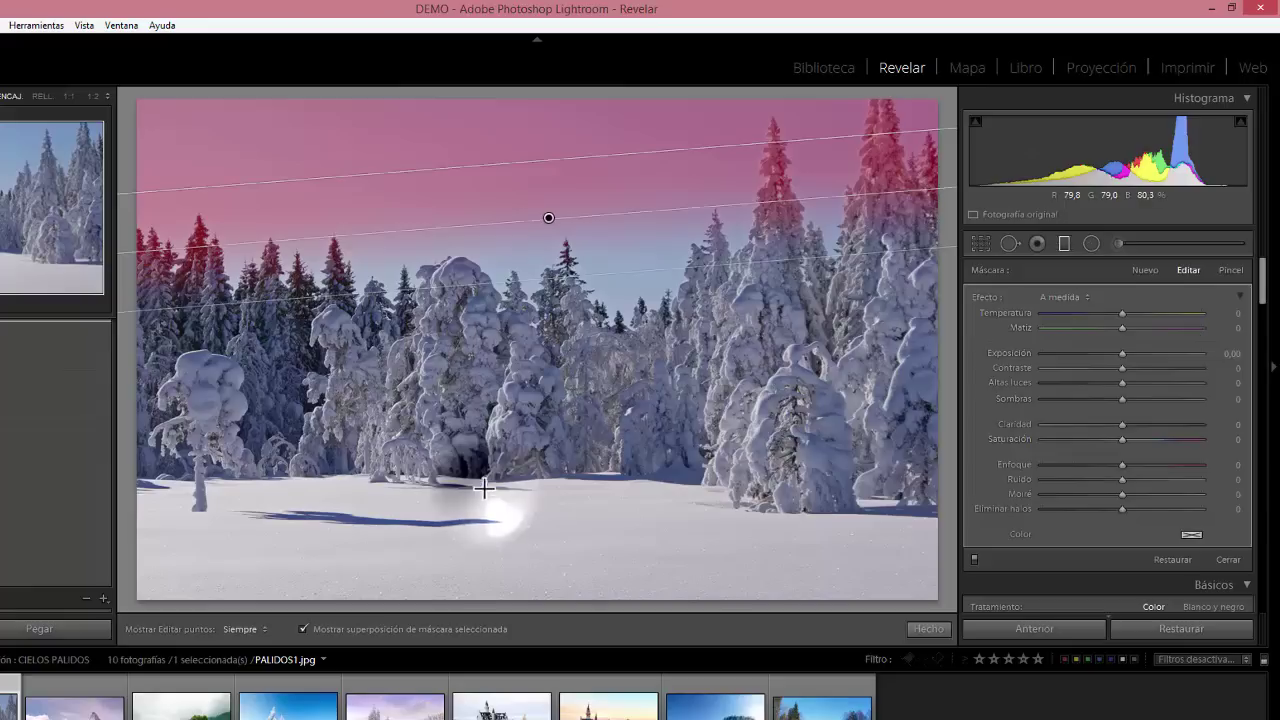
click(1060, 245)
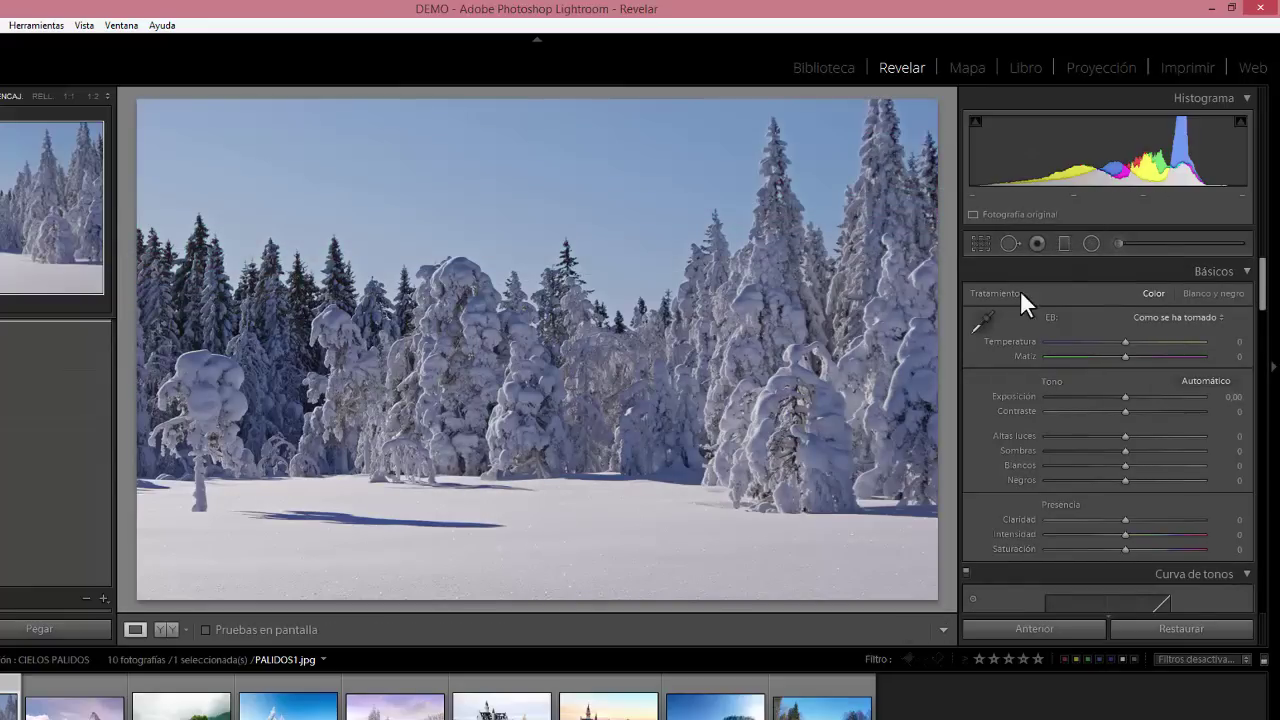
click(1055, 243)
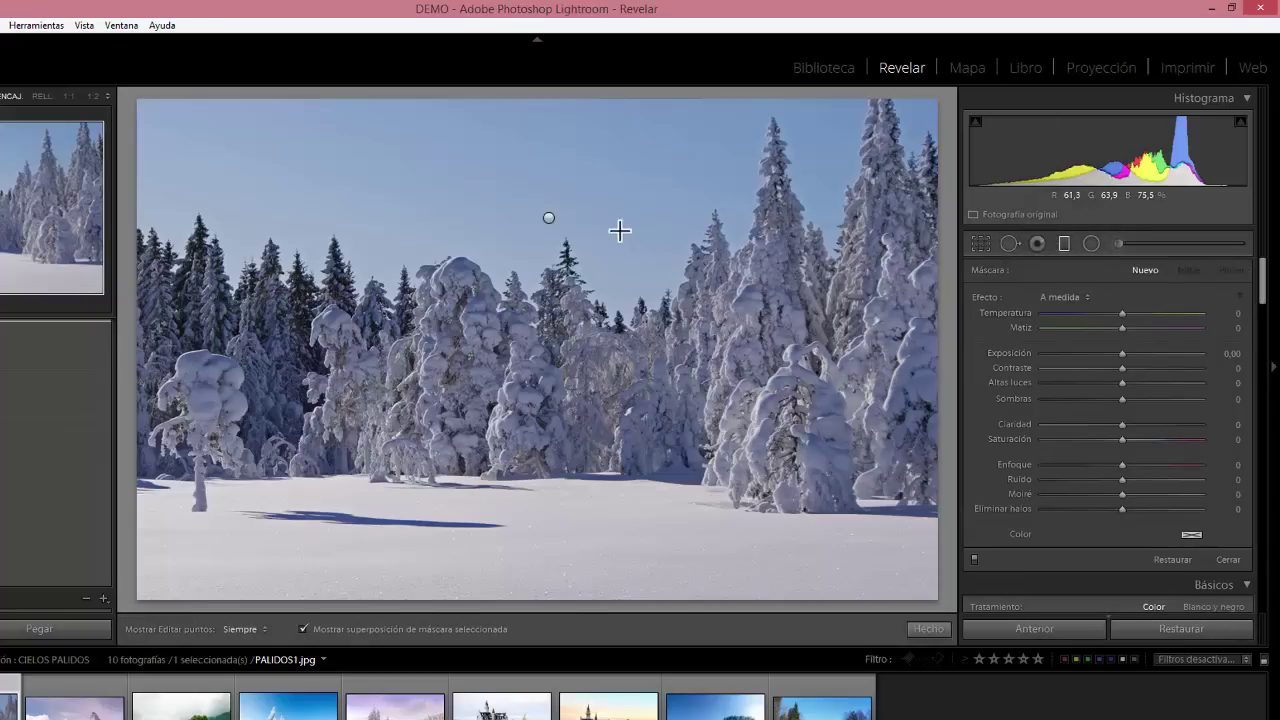
click(547, 218)
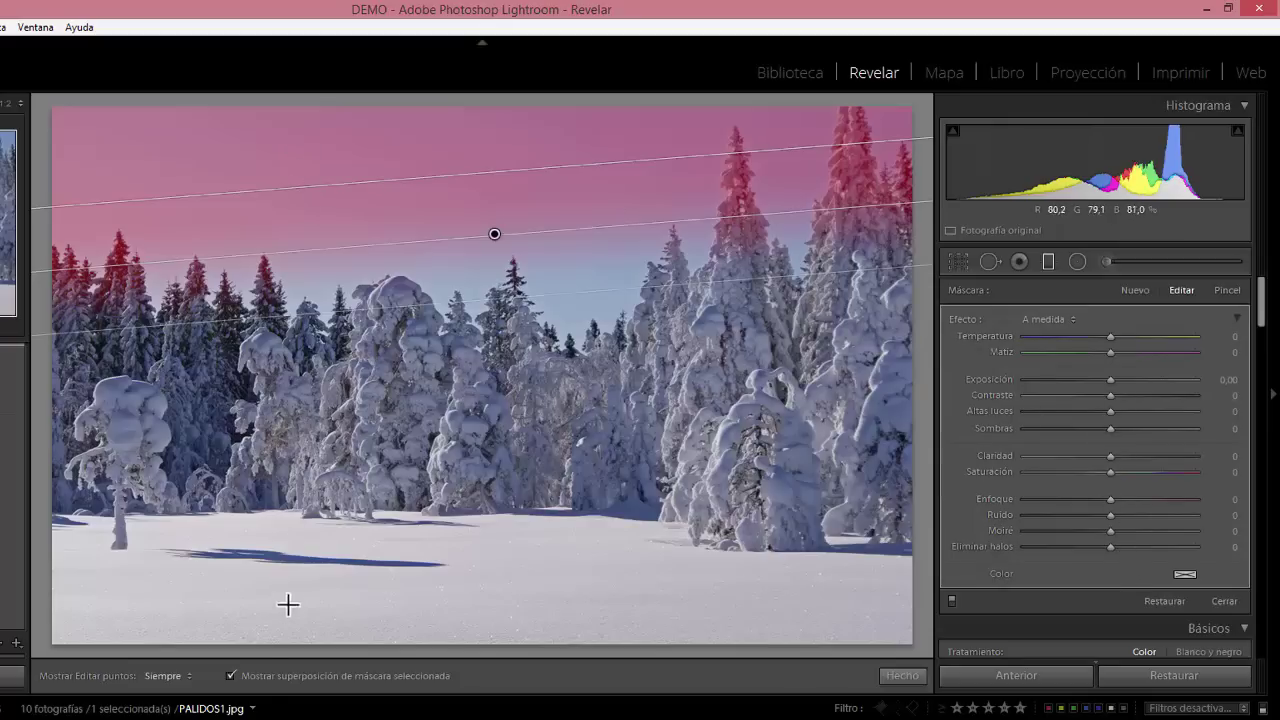
click(229, 674)
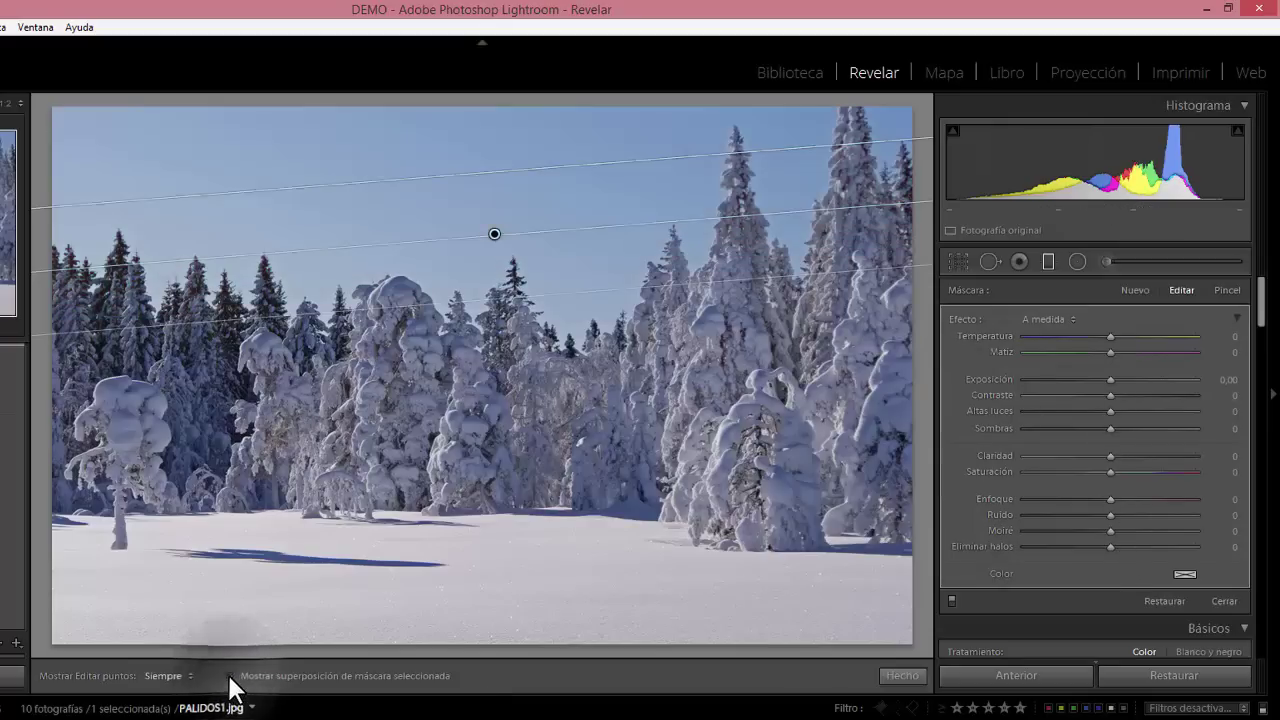
click(229, 674)
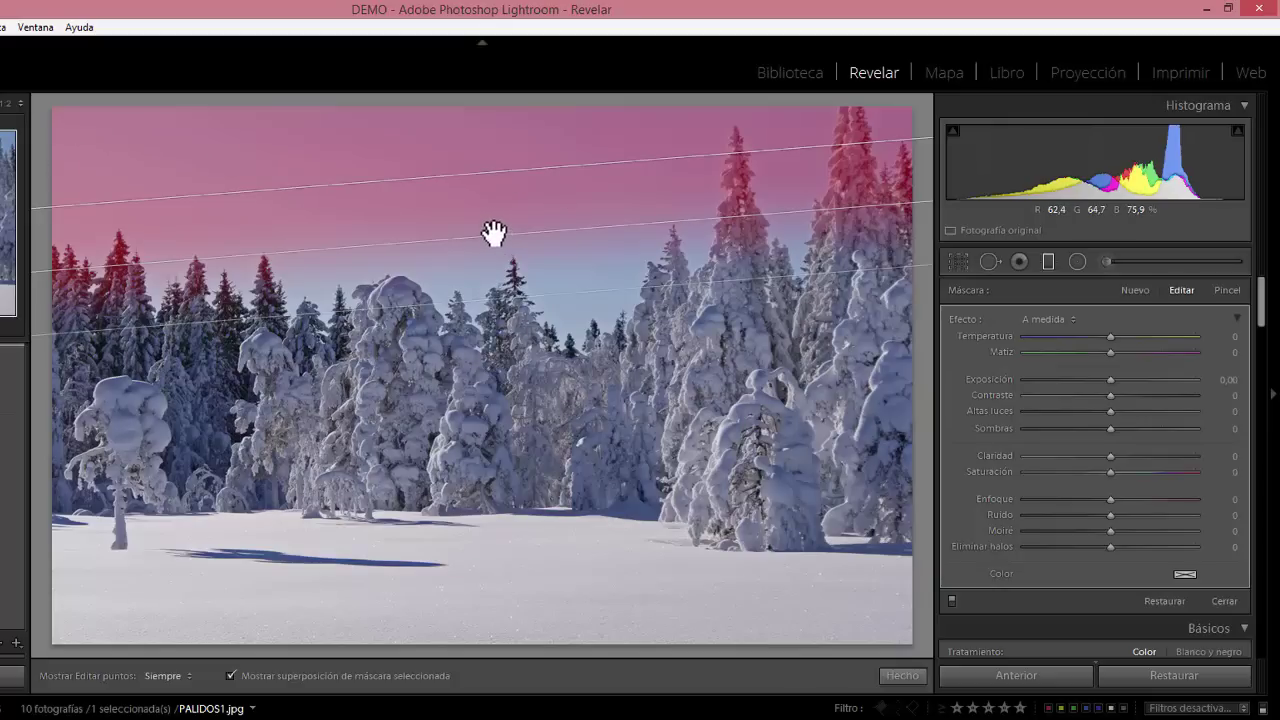
Move the graduated filter down-left and rotate it steeper across the treeline
drag(494, 232, 286, 278)
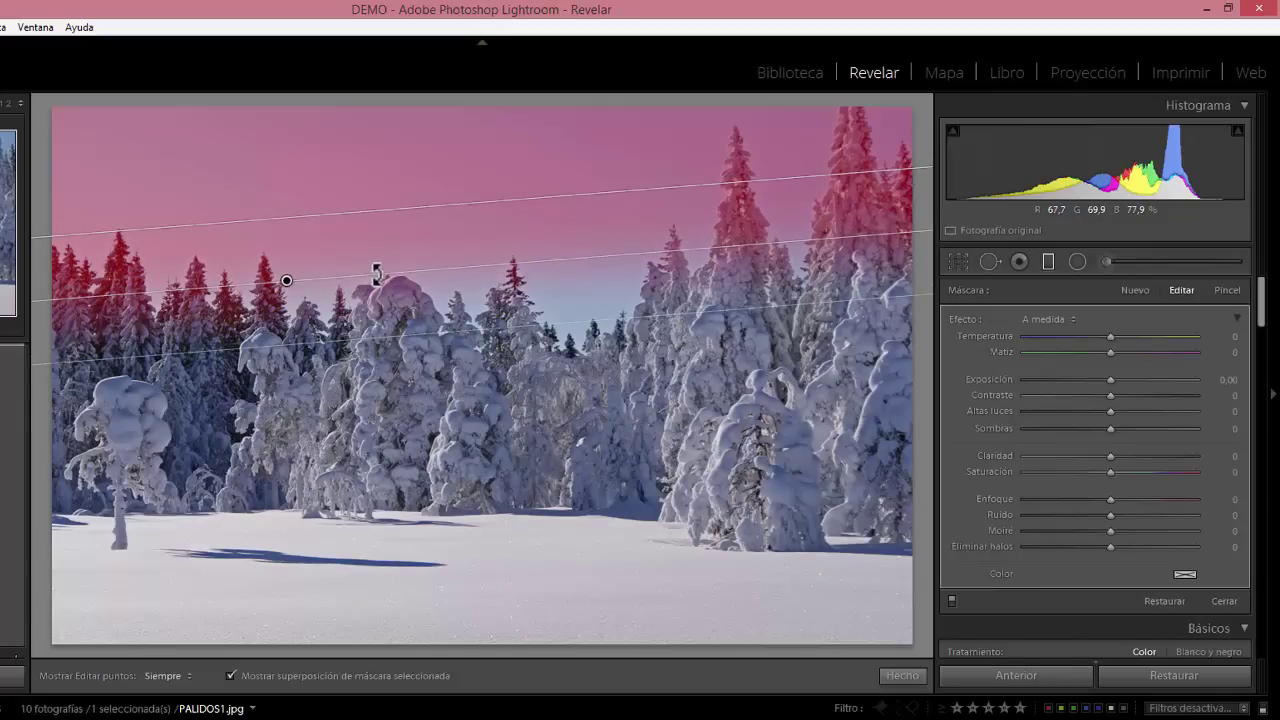
click(492, 266)
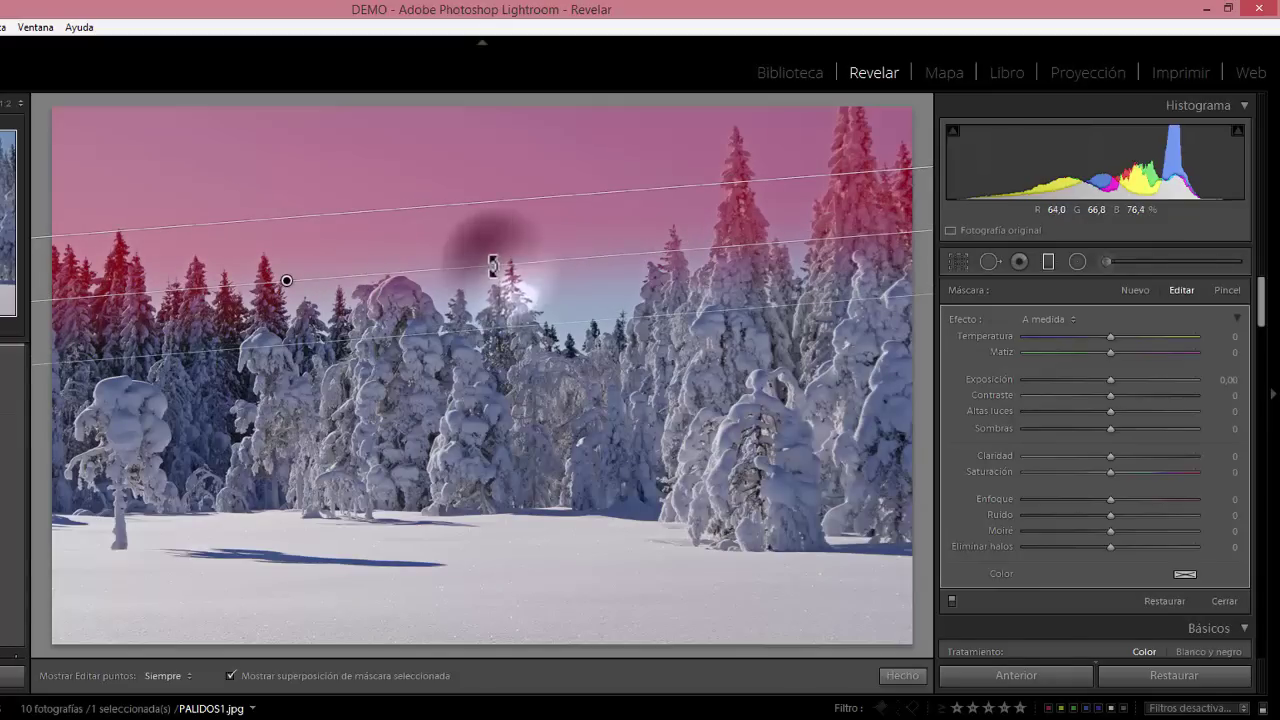
drag(493, 262, 503, 255)
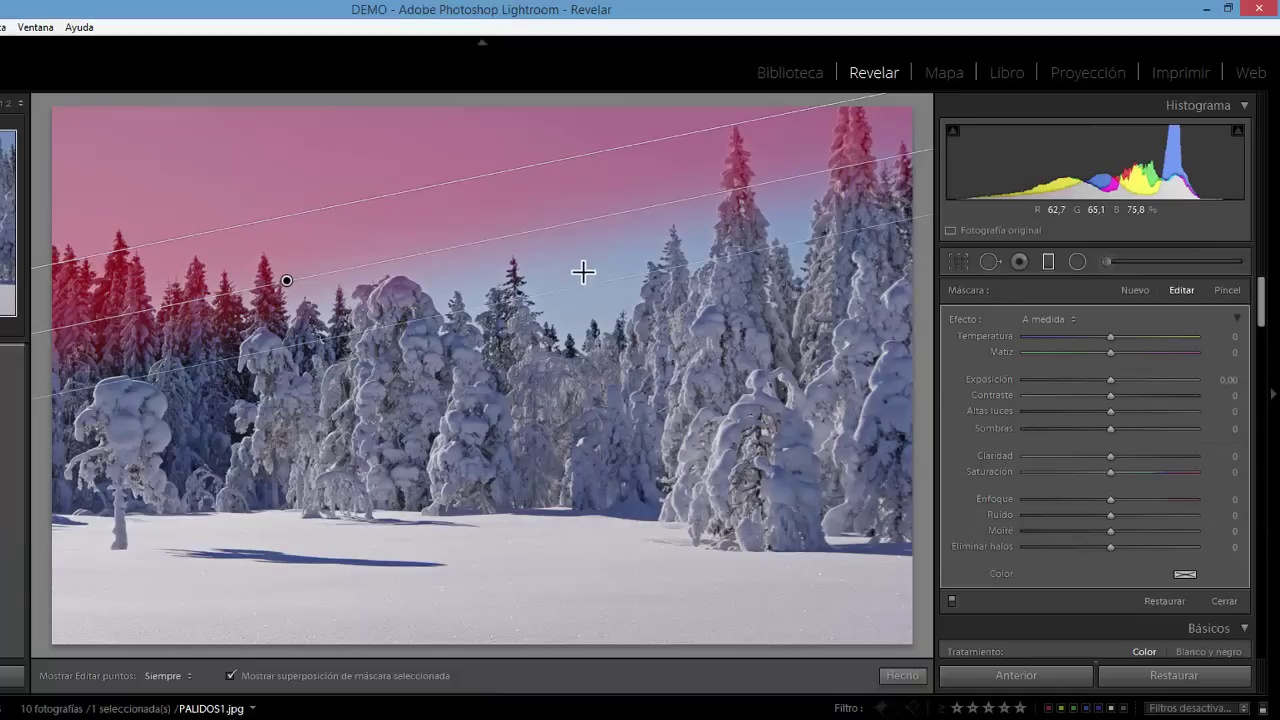
Toggle the mask overlay on and off, leaving it hidden to show the sky's real tone
click(229, 674)
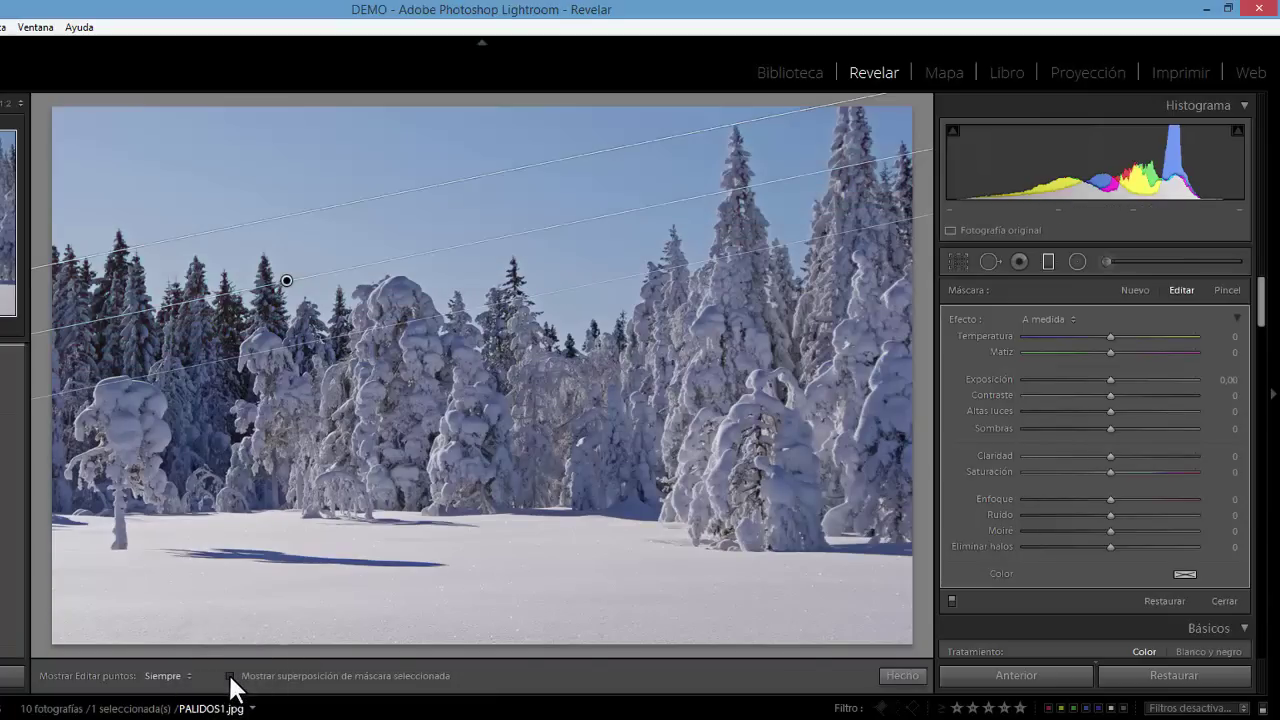
click(229, 675)
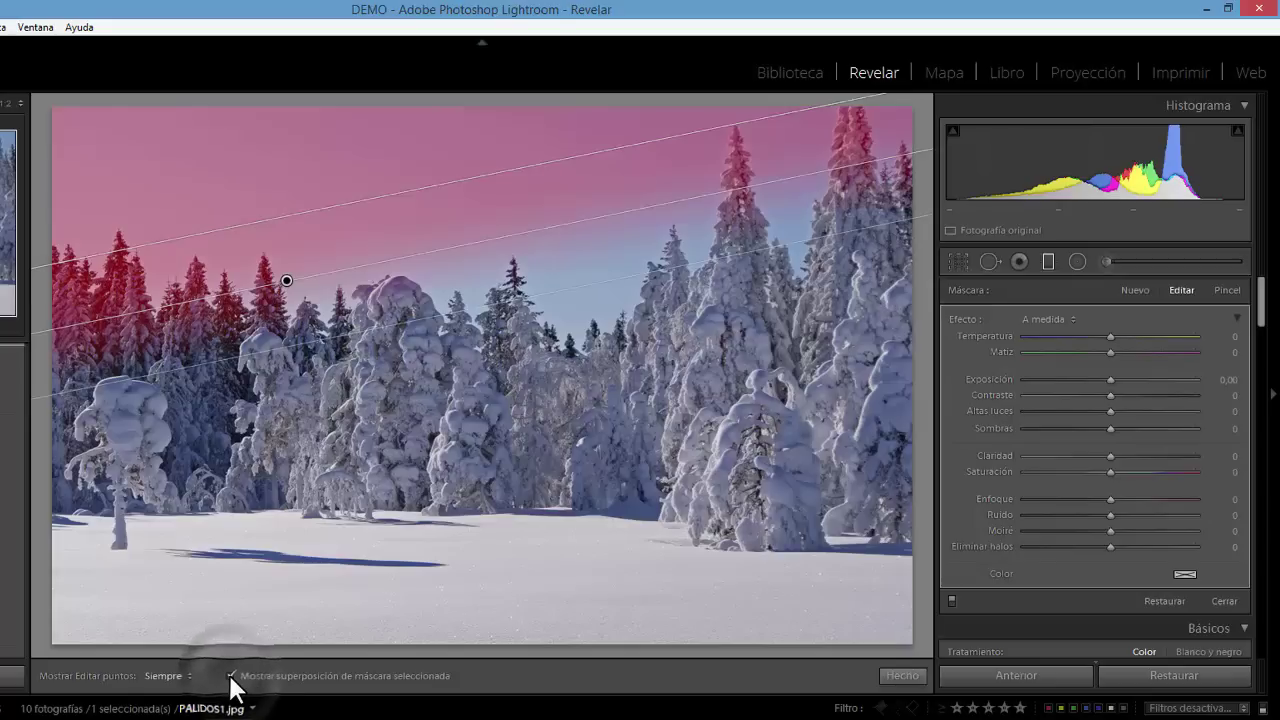
click(229, 675)
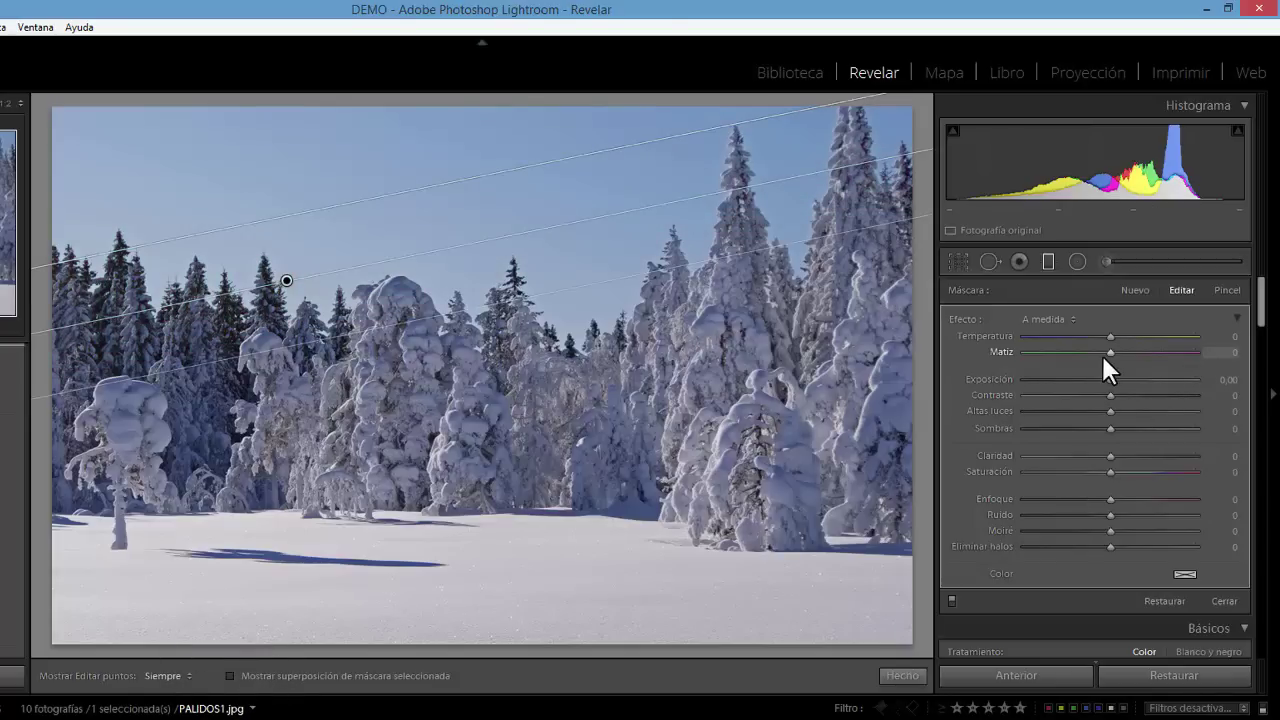
Open the graduated filter's Color swatch picker to choose a sky tint
click(1184, 572)
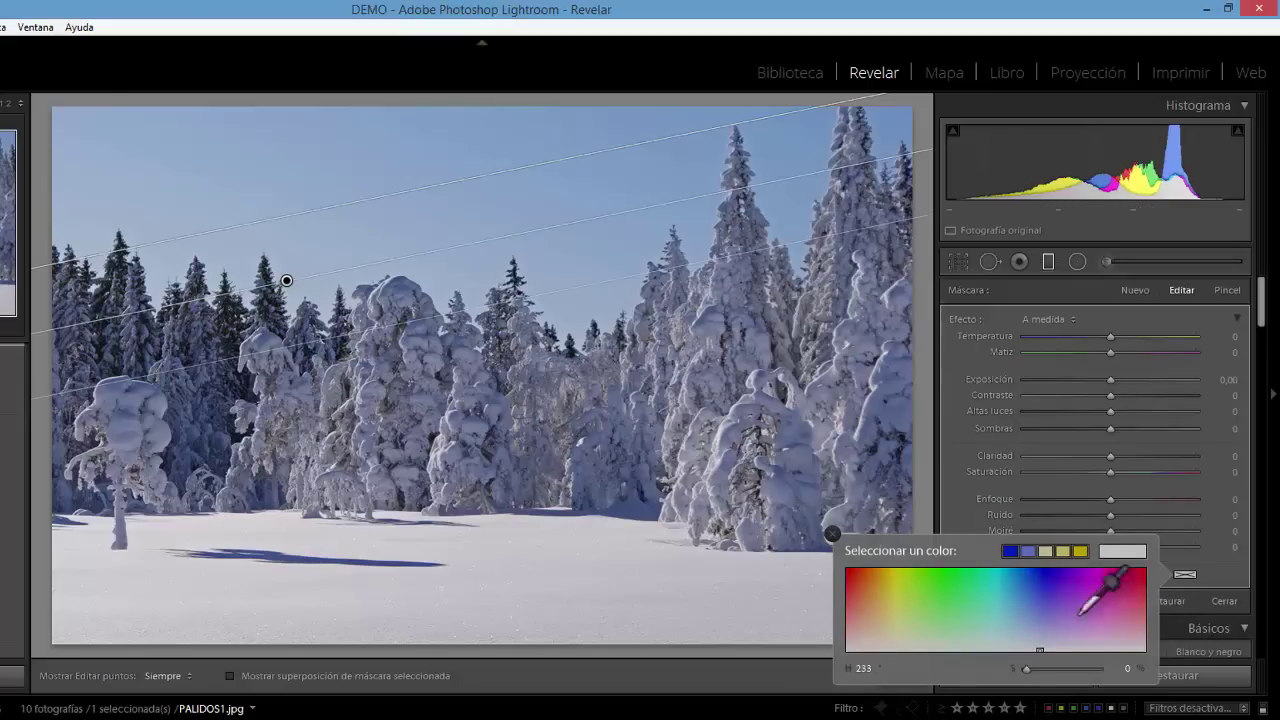
Tint the graduated filter blue at about H 241, S 88, then close the picker
click(1039, 581)
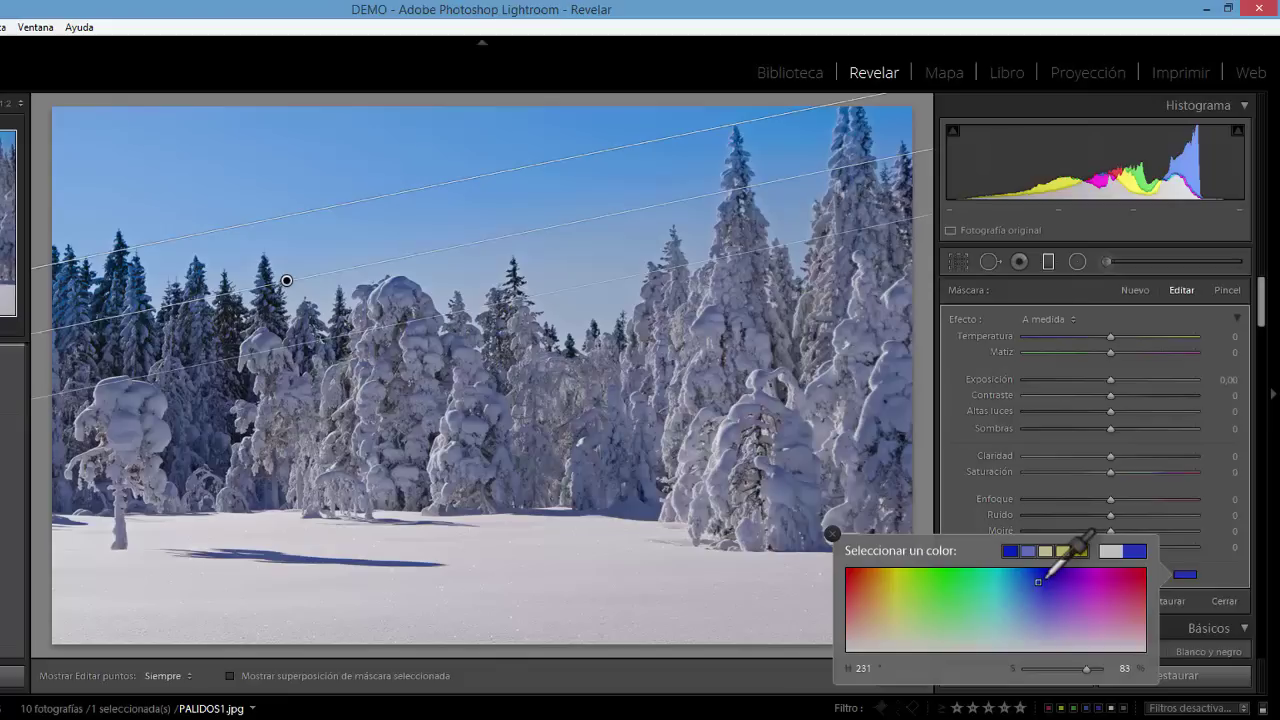
click(1042, 576)
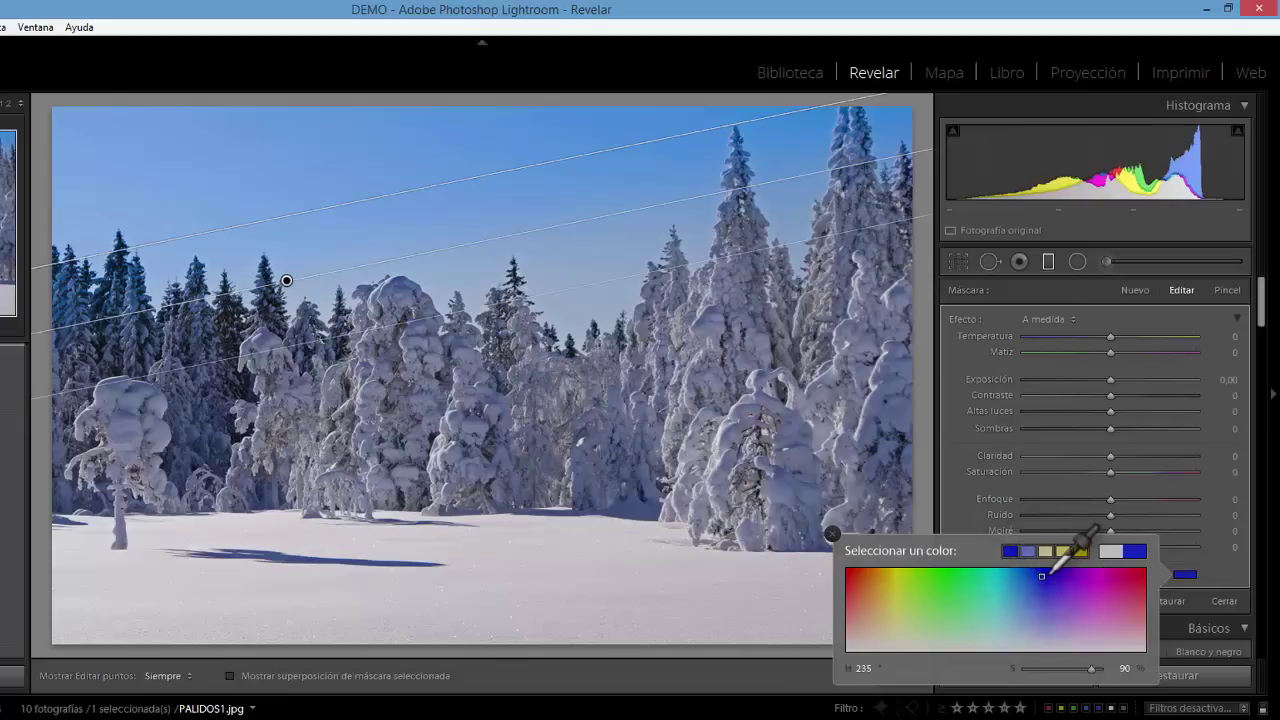
click(1046, 573)
click(1049, 572)
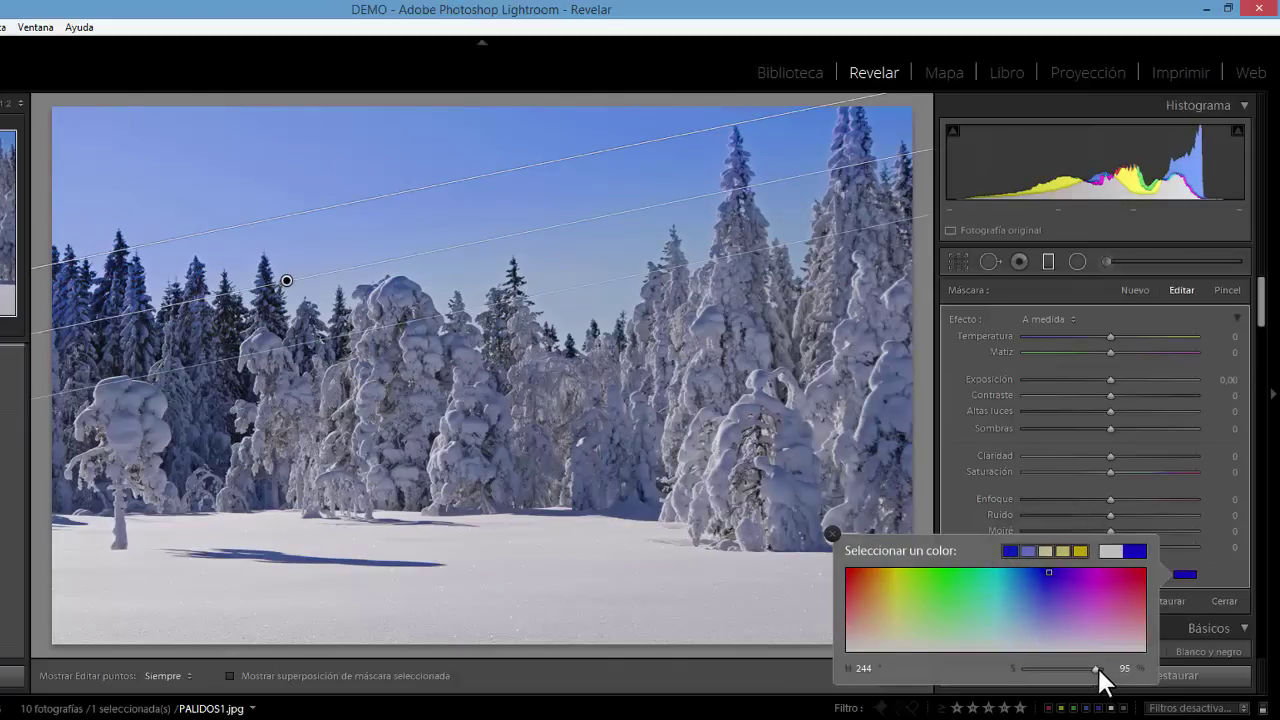
mouse_move(1095, 663)
mouse_down()
mouse_move(1021, 652)
mouse_move(1098, 676)
mouse_up()
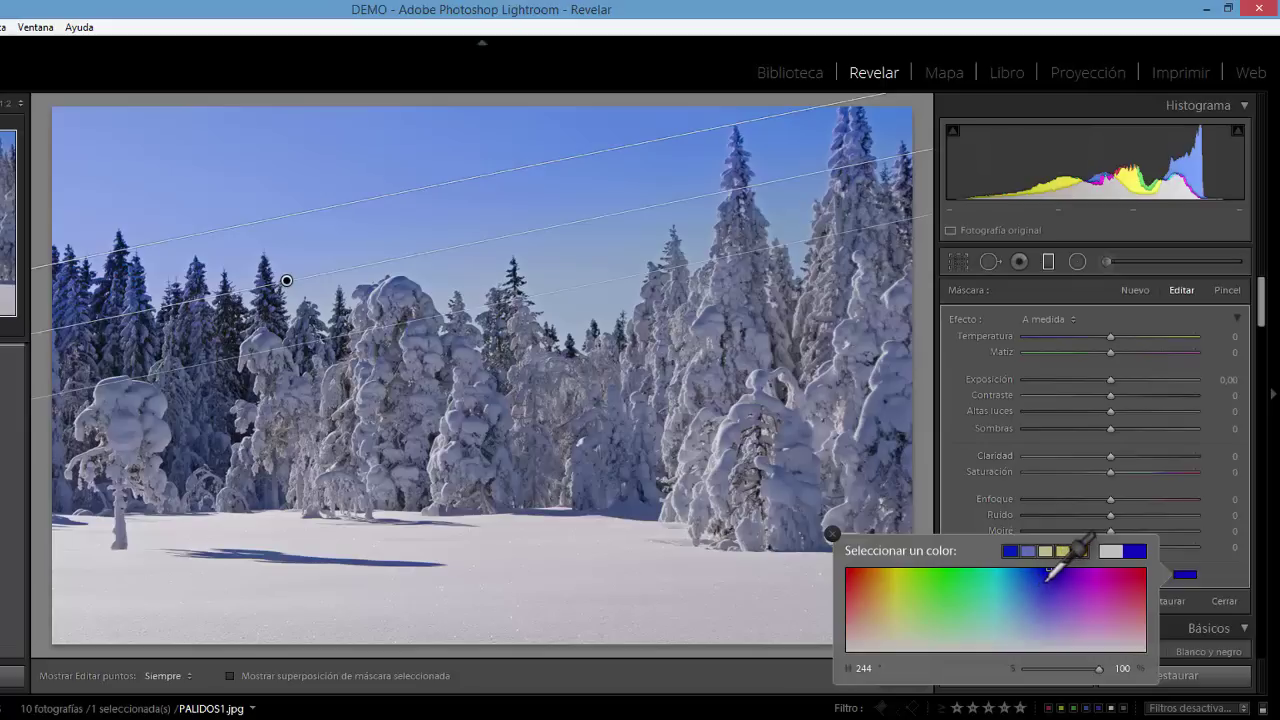
mouse_move(1052, 571)
mouse_down()
mouse_move(1040, 576)
mouse_move(1060, 560)
mouse_move(1051, 573)
mouse_up()
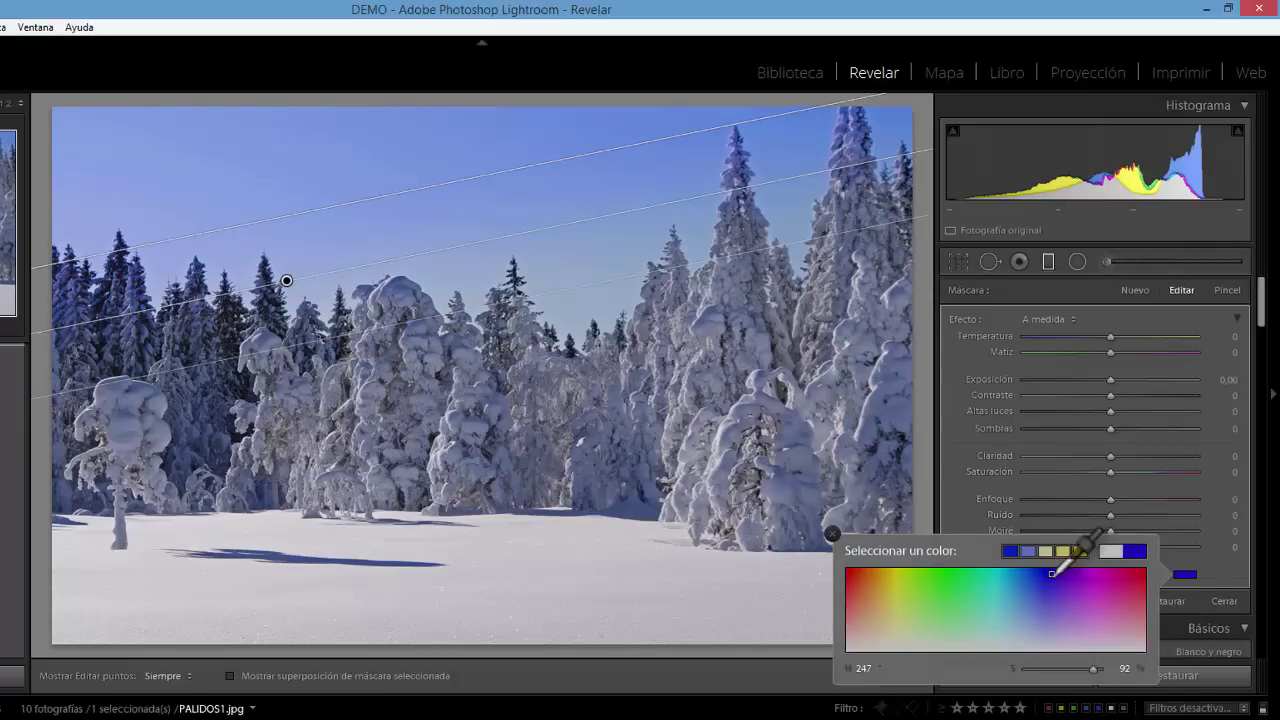
click(1045, 578)
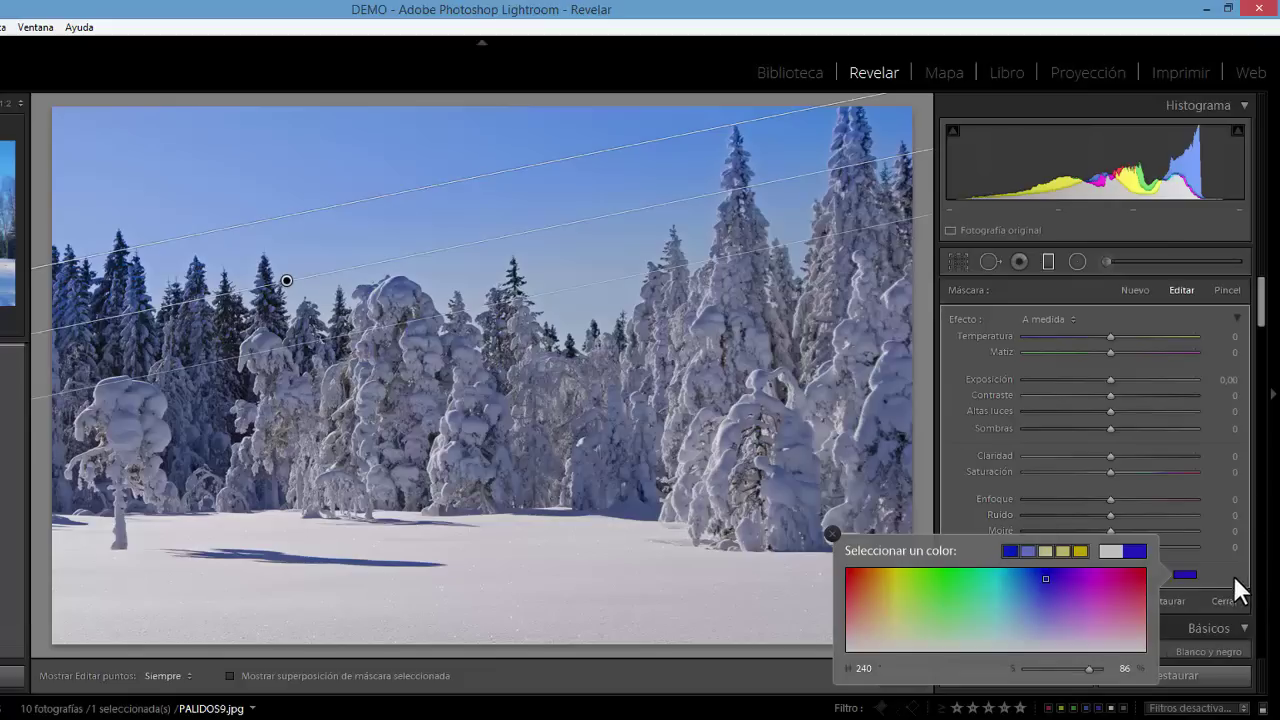
mouse_move(996, 545)
mouse_down()
mouse_move(1063, 537)
mouse_move(1045, 578)
mouse_up()
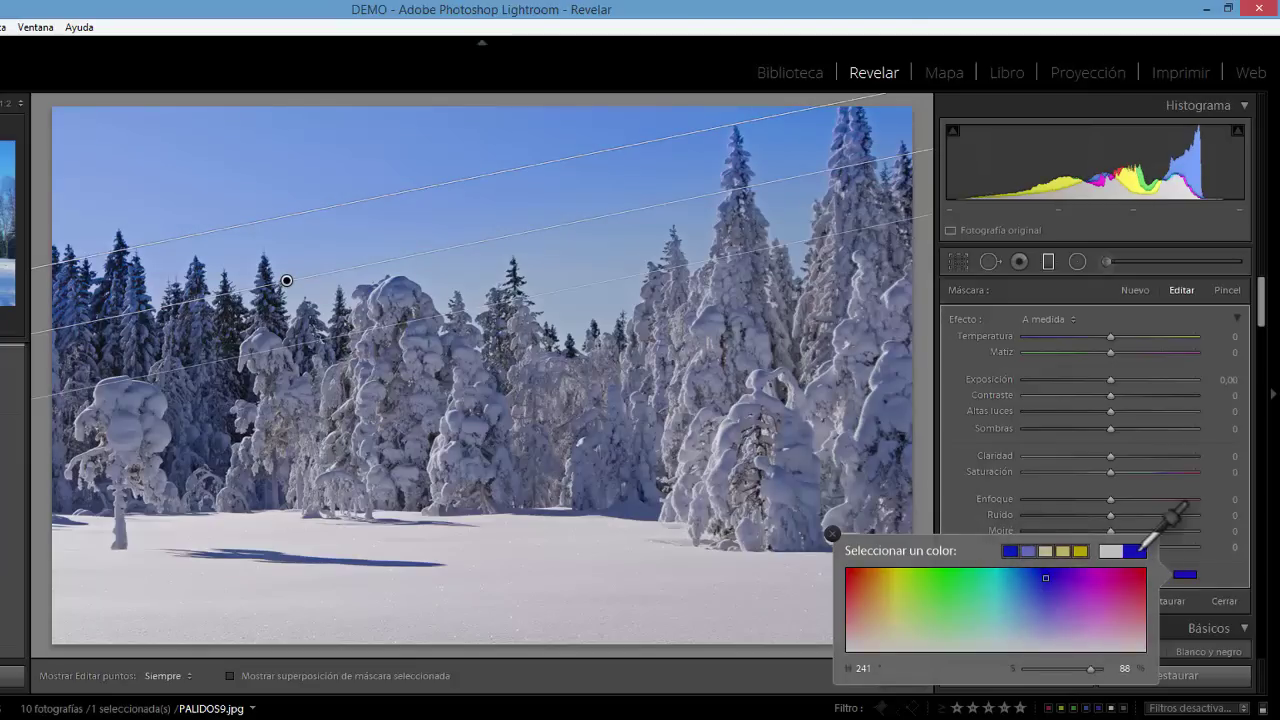
click(1224, 569)
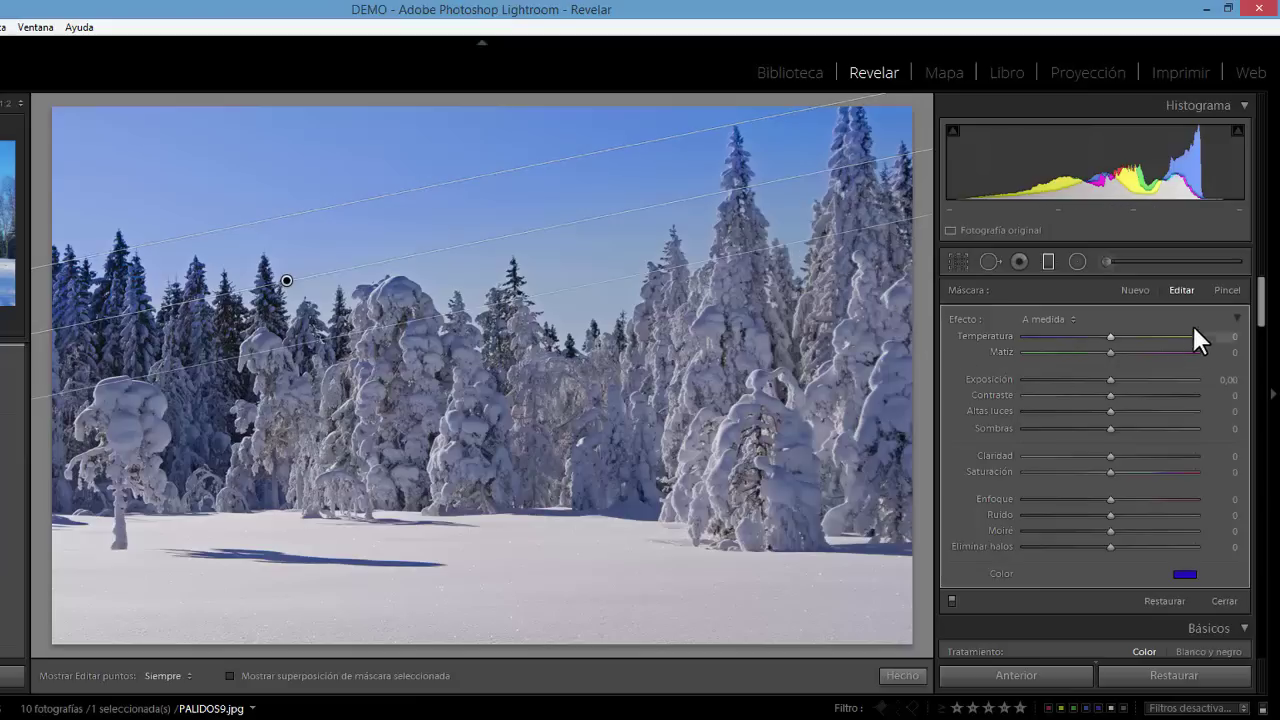
scroll(1163, 490, down, 3)
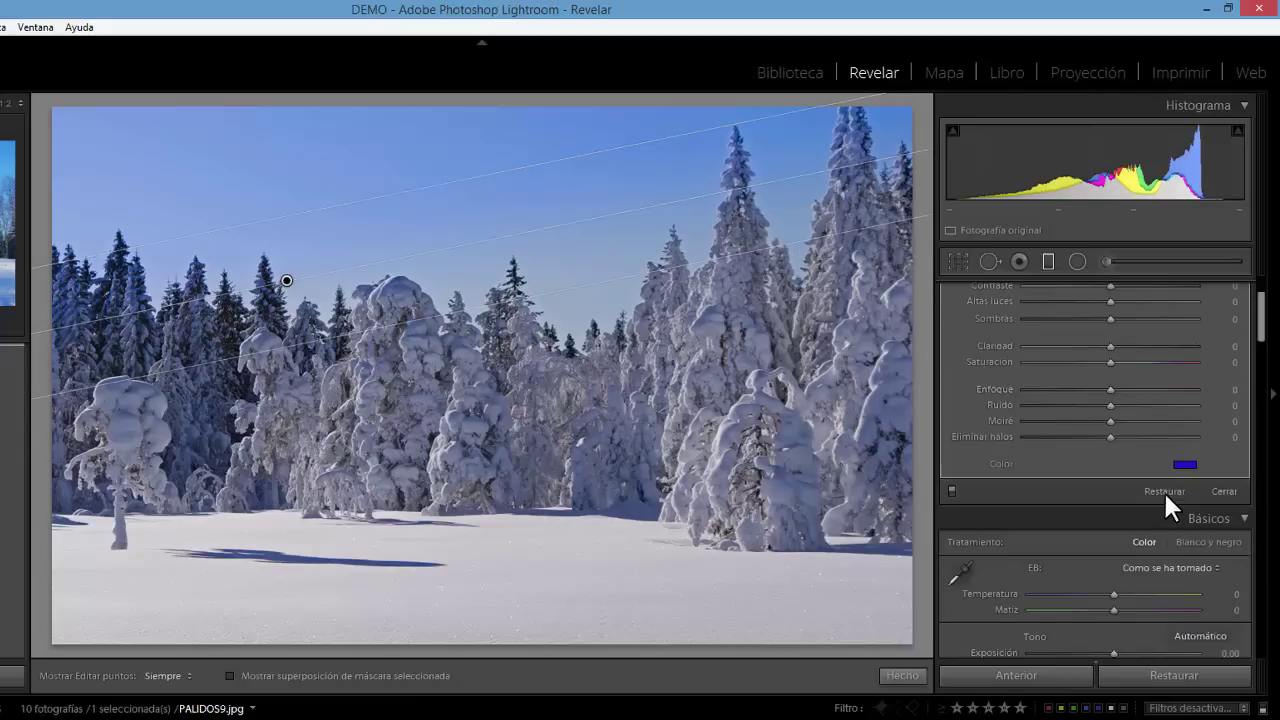
scroll(1163, 490, up, 3)
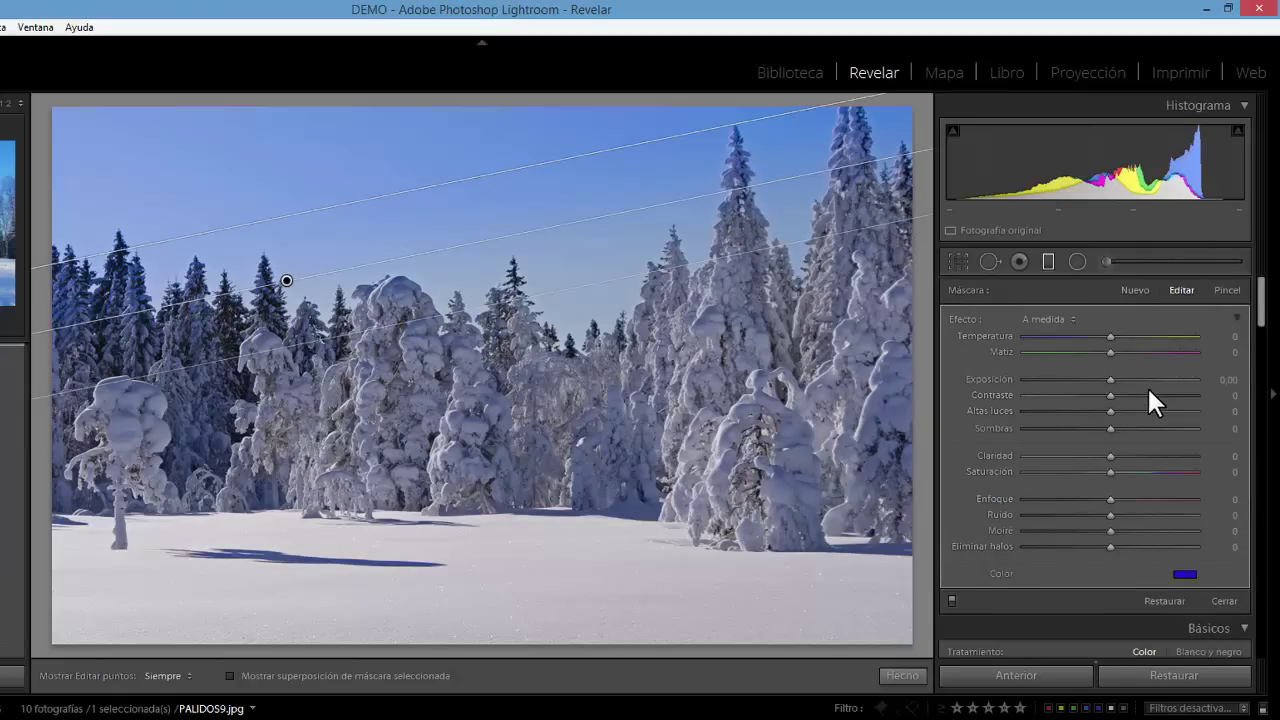
scroll(1147, 386, down, 5)
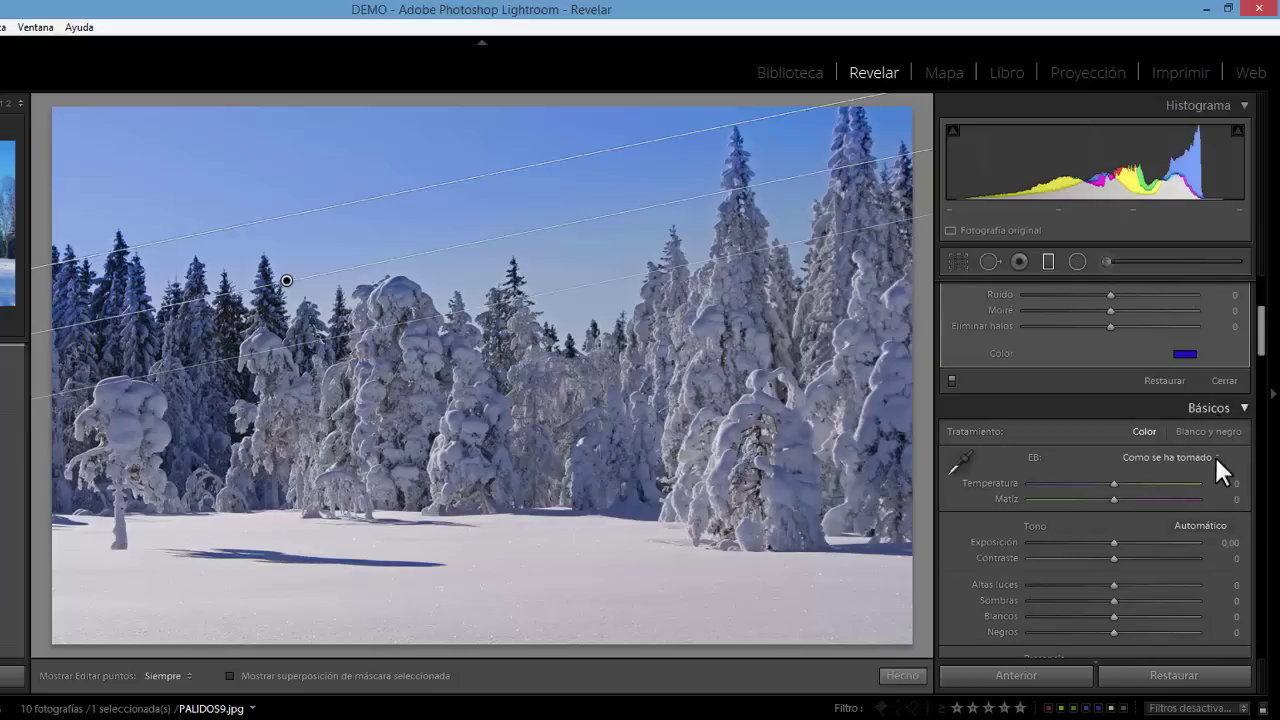
scroll(1214, 454, down, 4)
click(1194, 514)
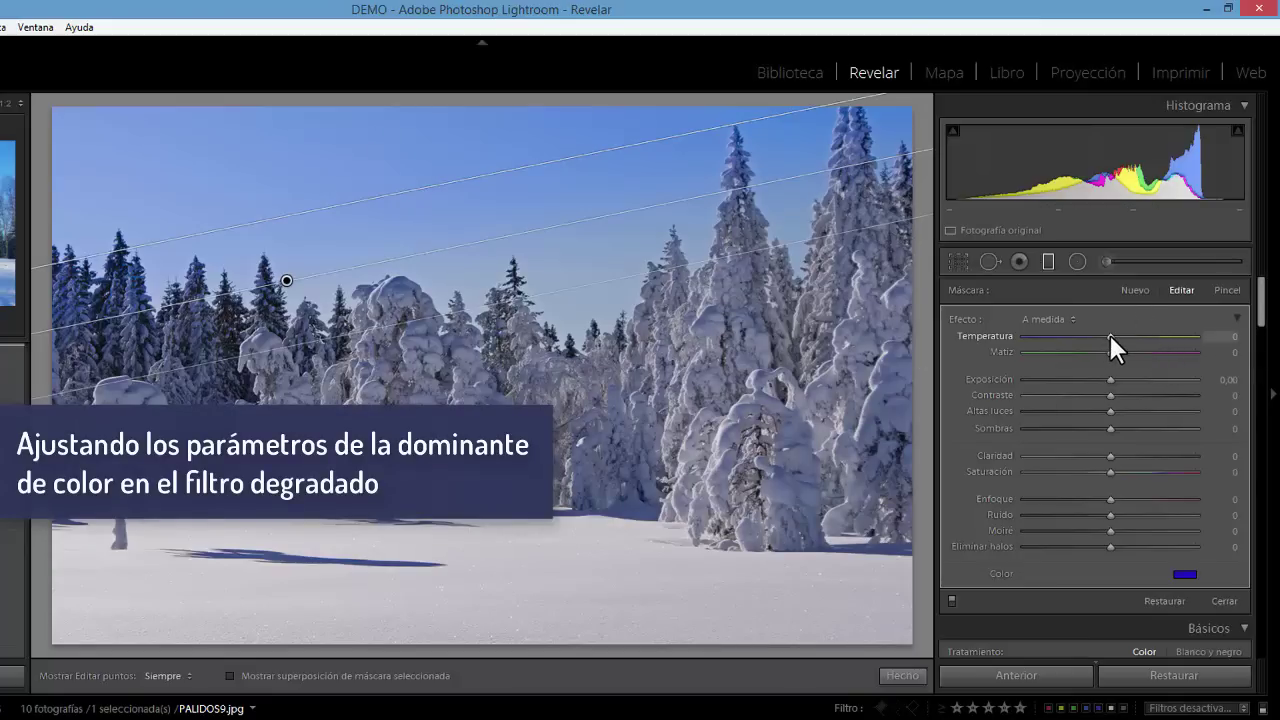
Set the filter's Temperatura to −33, Matiz to −17 and Exposición to −0.27
drag(1110, 334, 1075, 335)
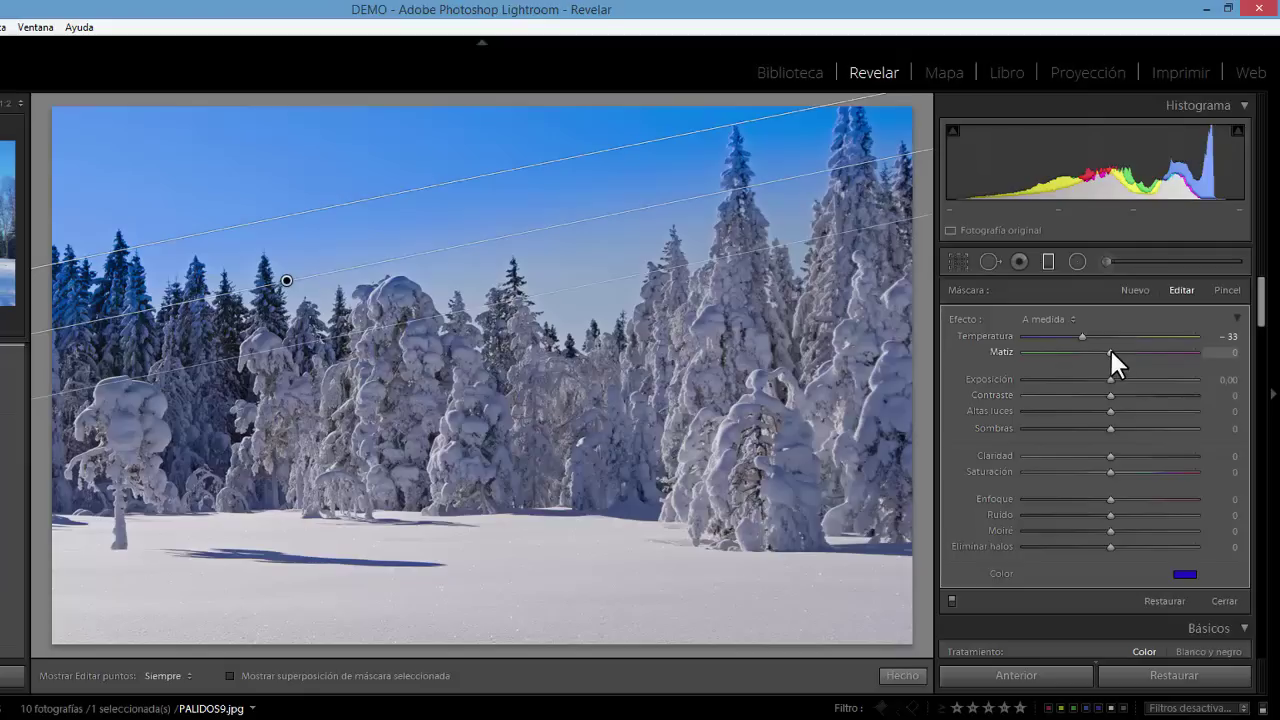
mouse_move(1110, 352)
mouse_down()
mouse_move(1135, 366)
mouse_move(1105, 357)
mouse_move(1163, 357)
mouse_move(1086, 357)
mouse_move(1117, 366)
mouse_move(1053, 352)
mouse_move(1140, 360)
mouse_move(1097, 360)
mouse_up()
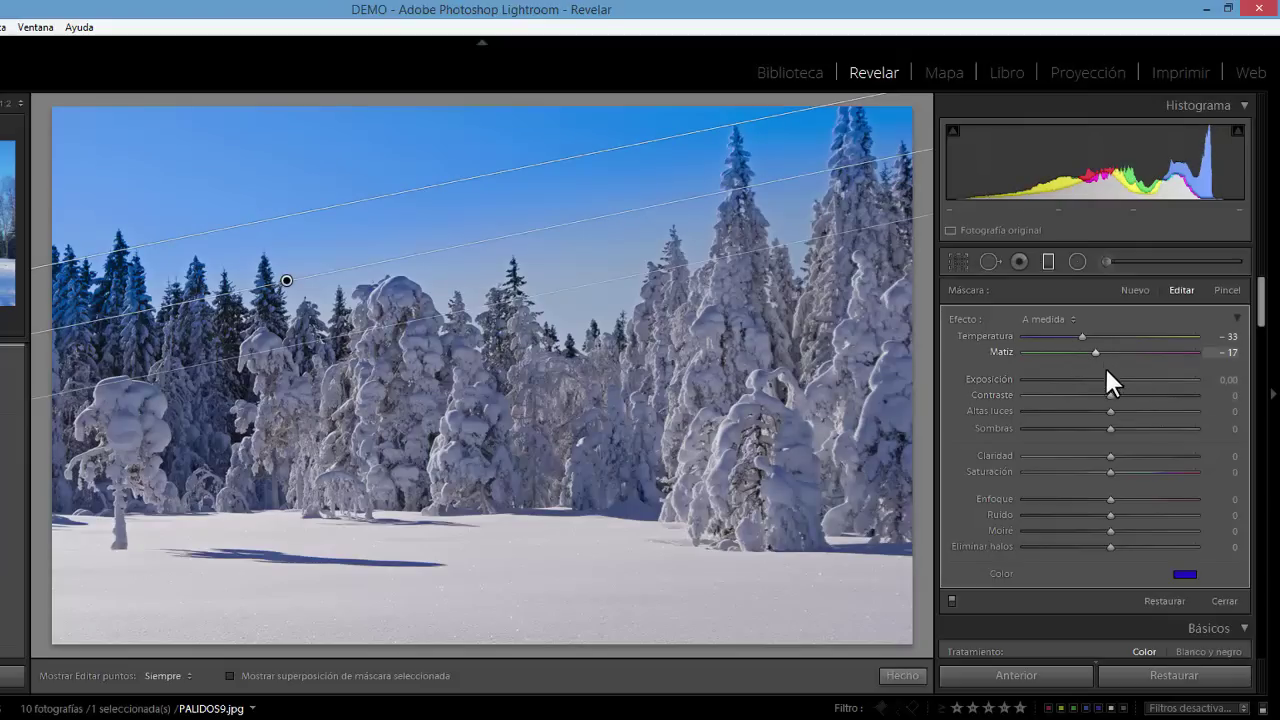
mouse_move(1109, 379)
mouse_down()
mouse_move(1136, 391)
mouse_move(1103, 385)
mouse_up()
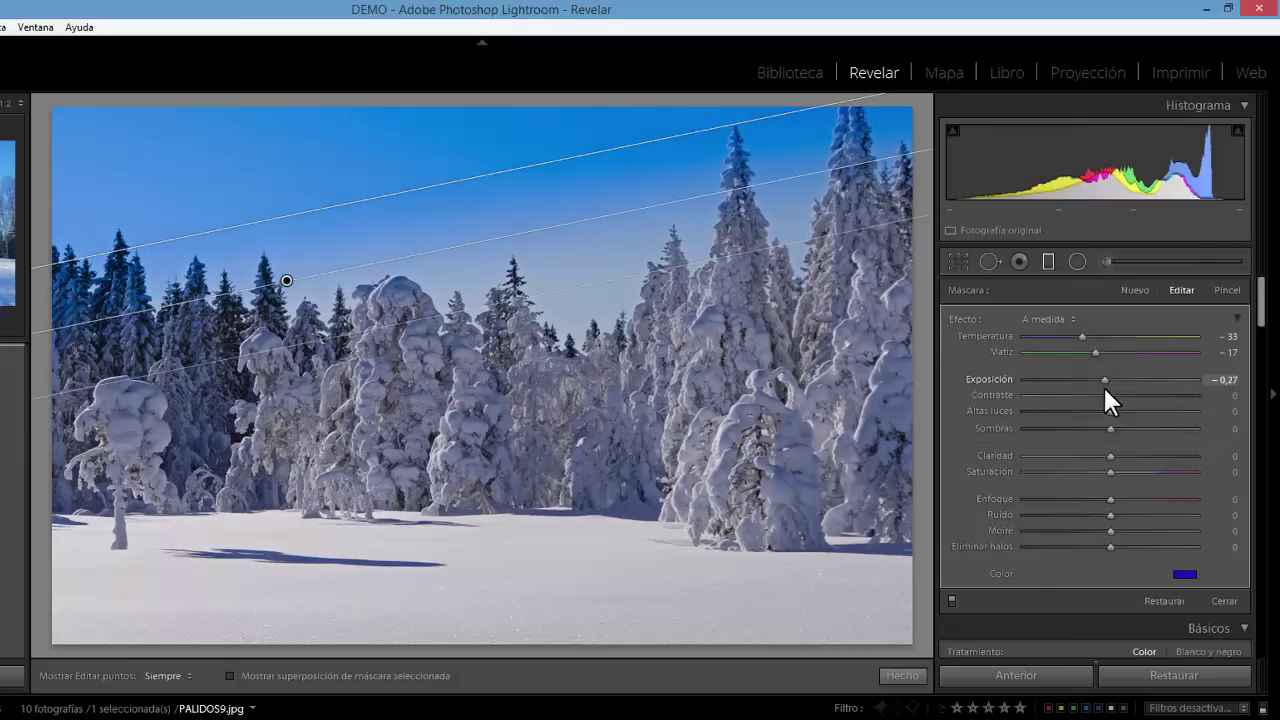
Give the filter contrast 4, highlights −7, shadows 5, clarity 9, saturation −1, noise −50; sharpness reset
drag(1108, 395, 1115, 482)
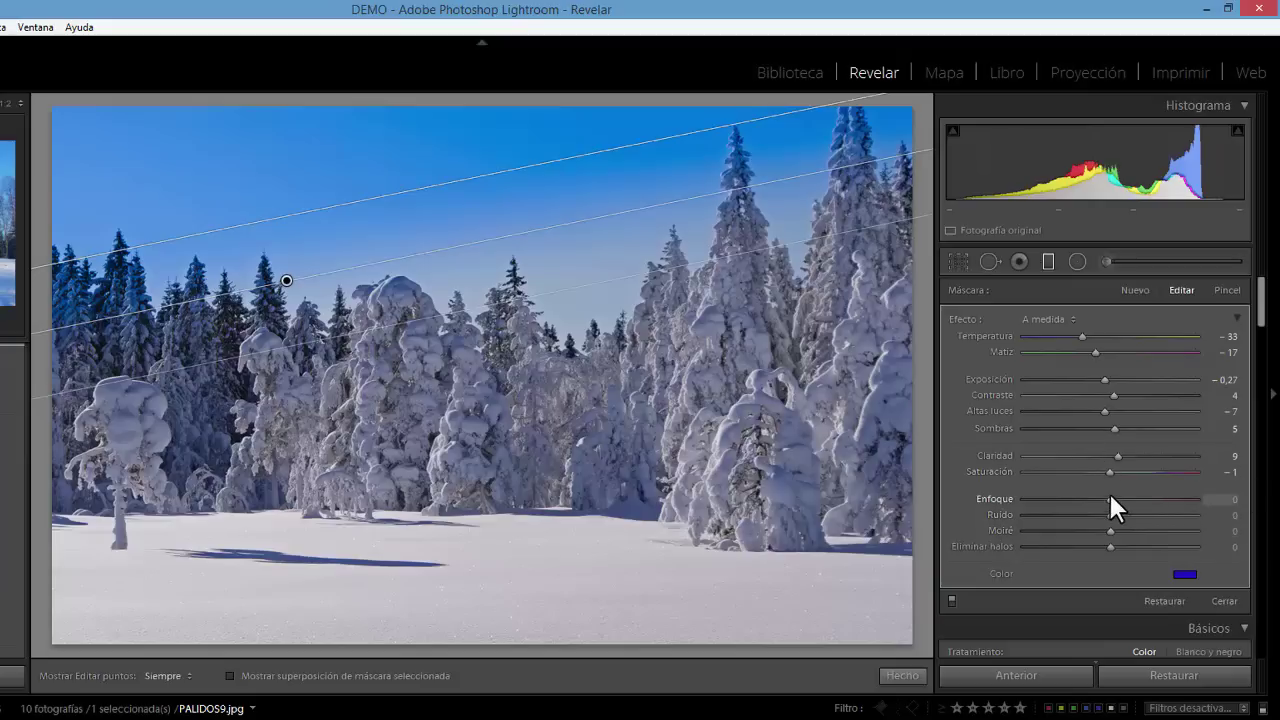
mouse_move(1111, 501)
mouse_down()
mouse_move(1134, 506)
mouse_move(1082, 498)
mouse_move(1111, 513)
mouse_up()
double_click(990, 496)
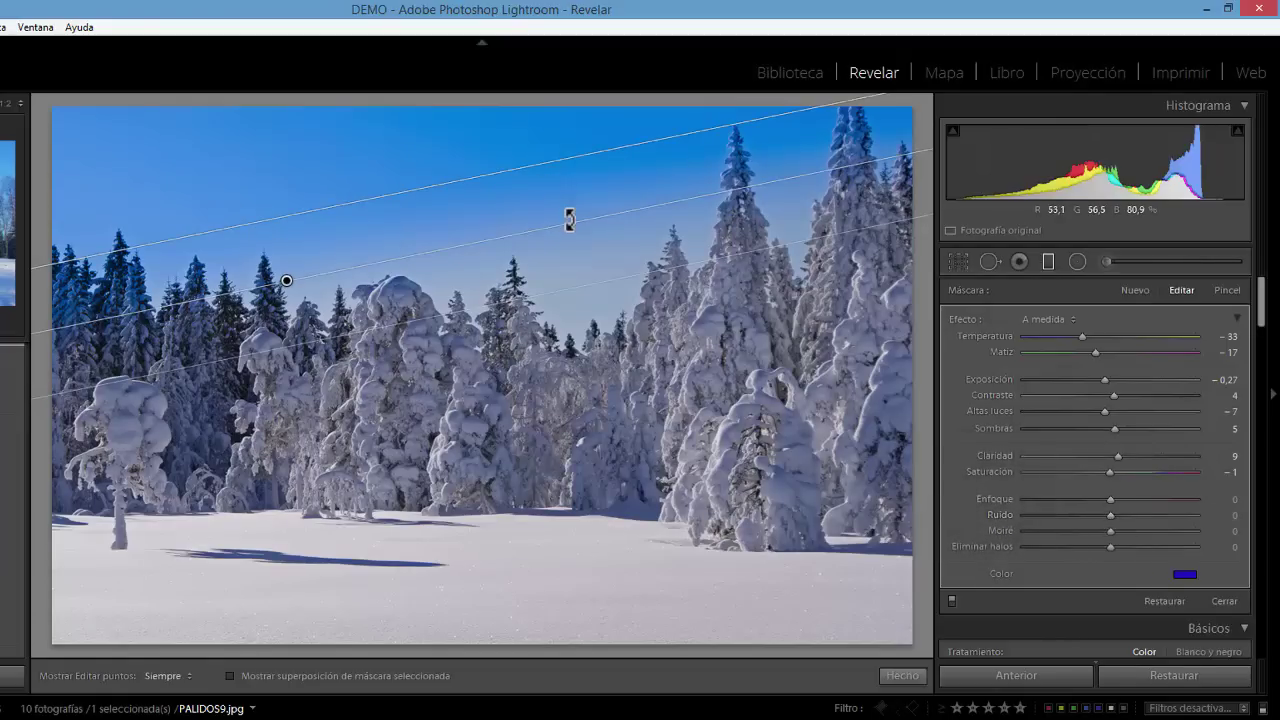
drag(1108, 514, 1069, 514)
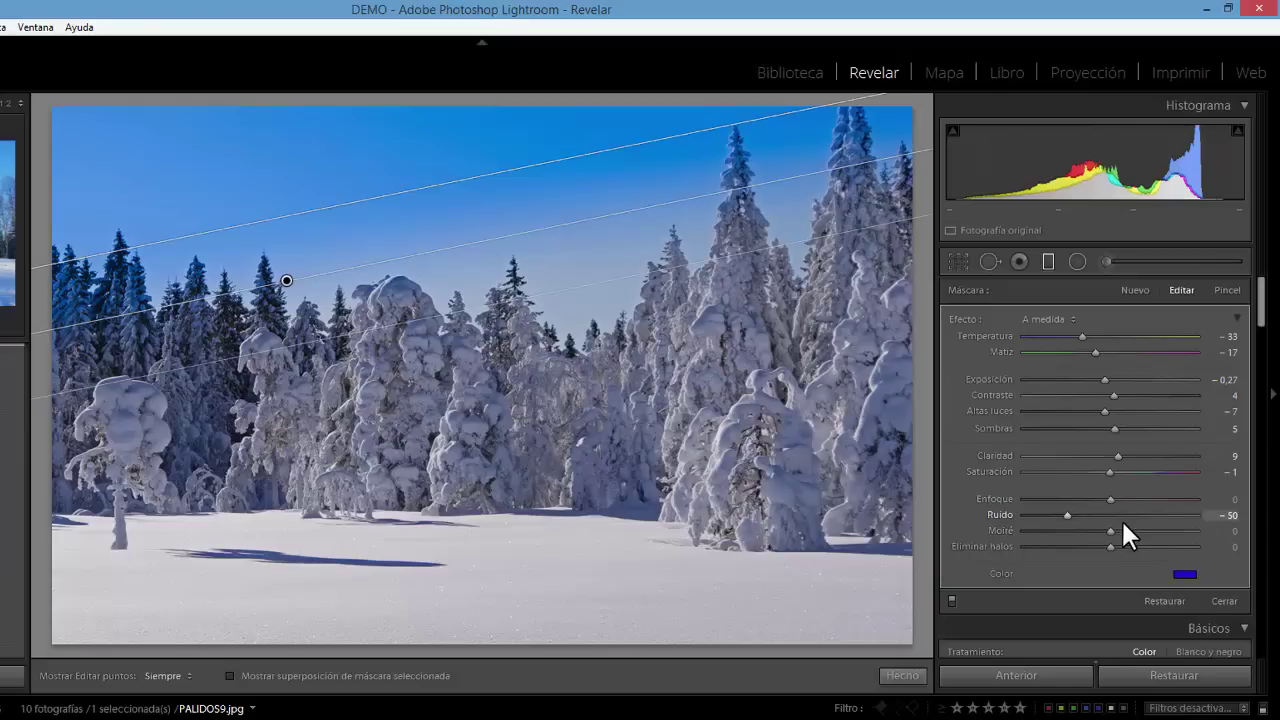
Reset the filter's Moiré and Eliminar halos amounts back to zero
mouse_move(1109, 528)
mouse_down()
mouse_move(1074, 528)
mouse_move(1157, 533)
mouse_move(1050, 516)
mouse_move(1110, 536)
mouse_up()
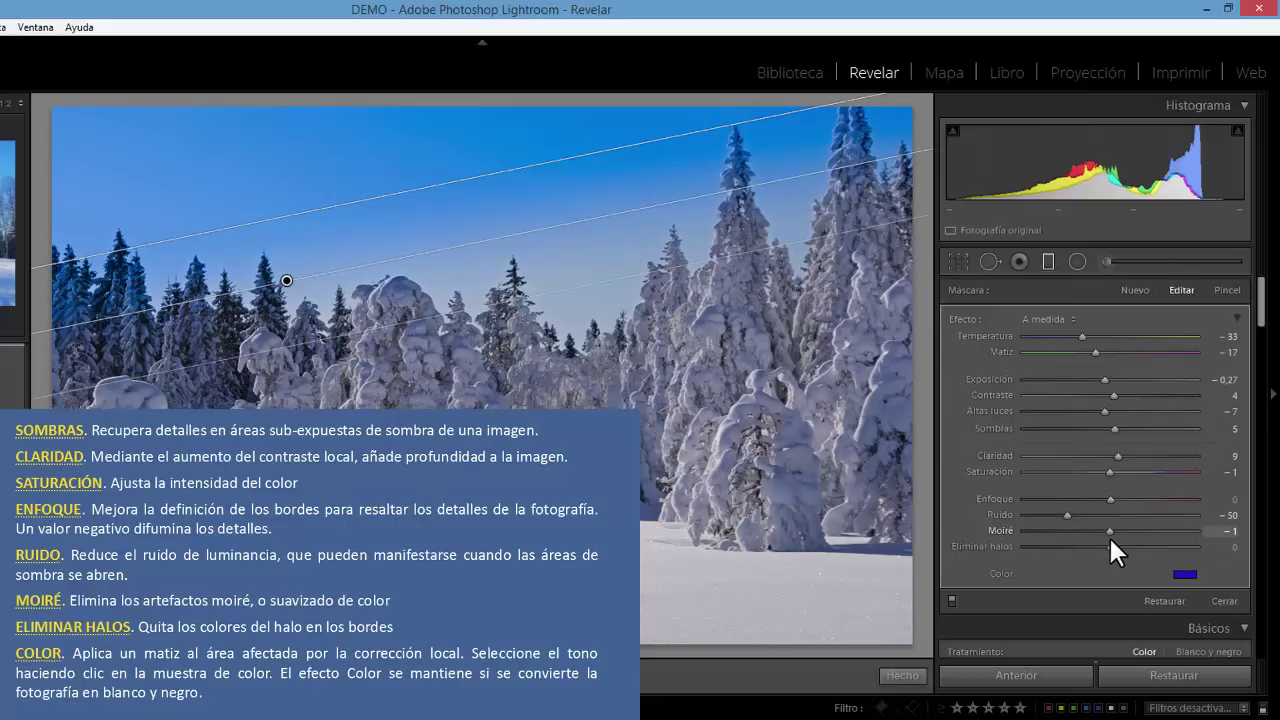
double_click(1001, 528)
mouse_move(1107, 543)
mouse_down()
mouse_move(1160, 547)
mouse_move(1093, 541)
mouse_move(1108, 546)
mouse_up()
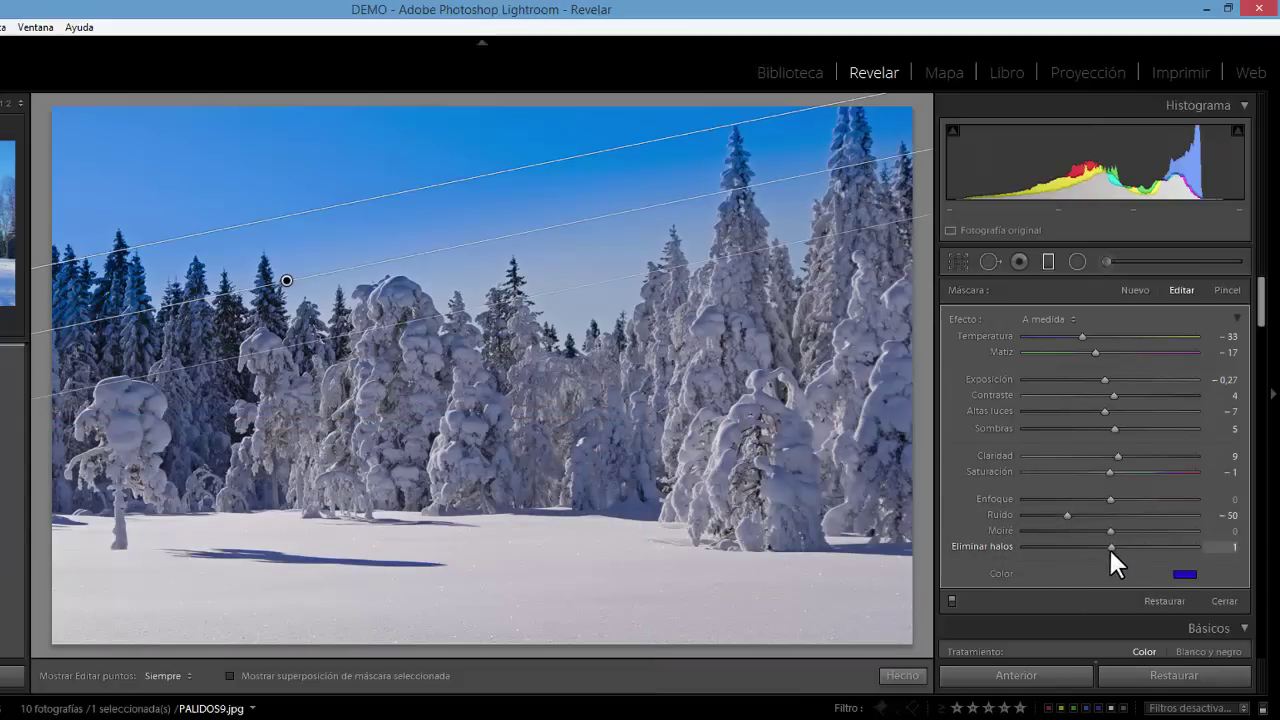
double_click(993, 543)
Close the graduated filter and show the side-by-side Antes/Después comparison
click(1228, 598)
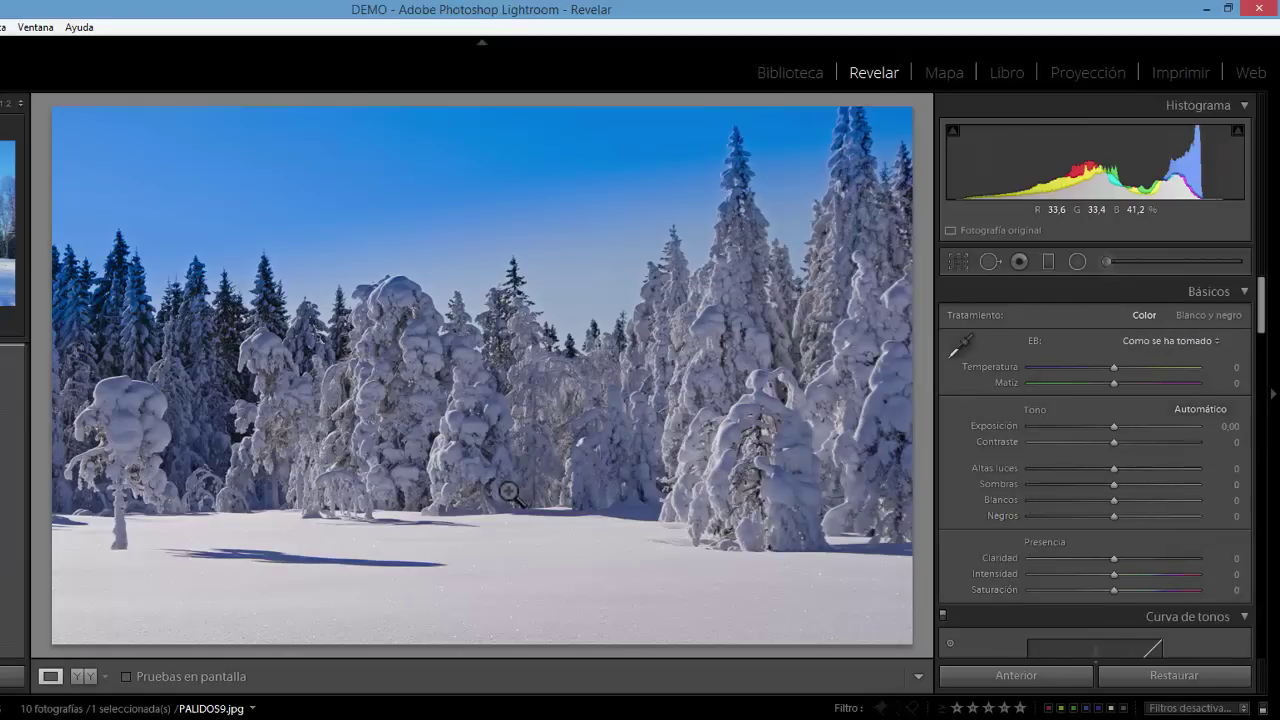
click(84, 676)
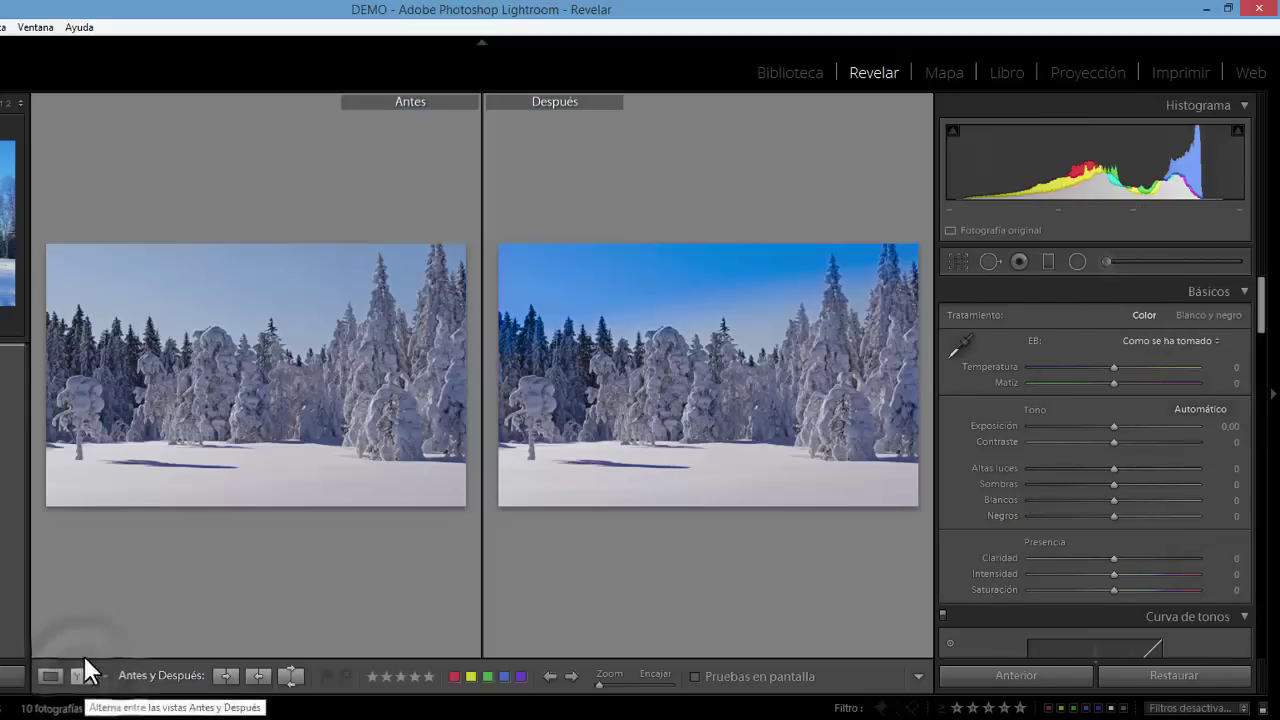
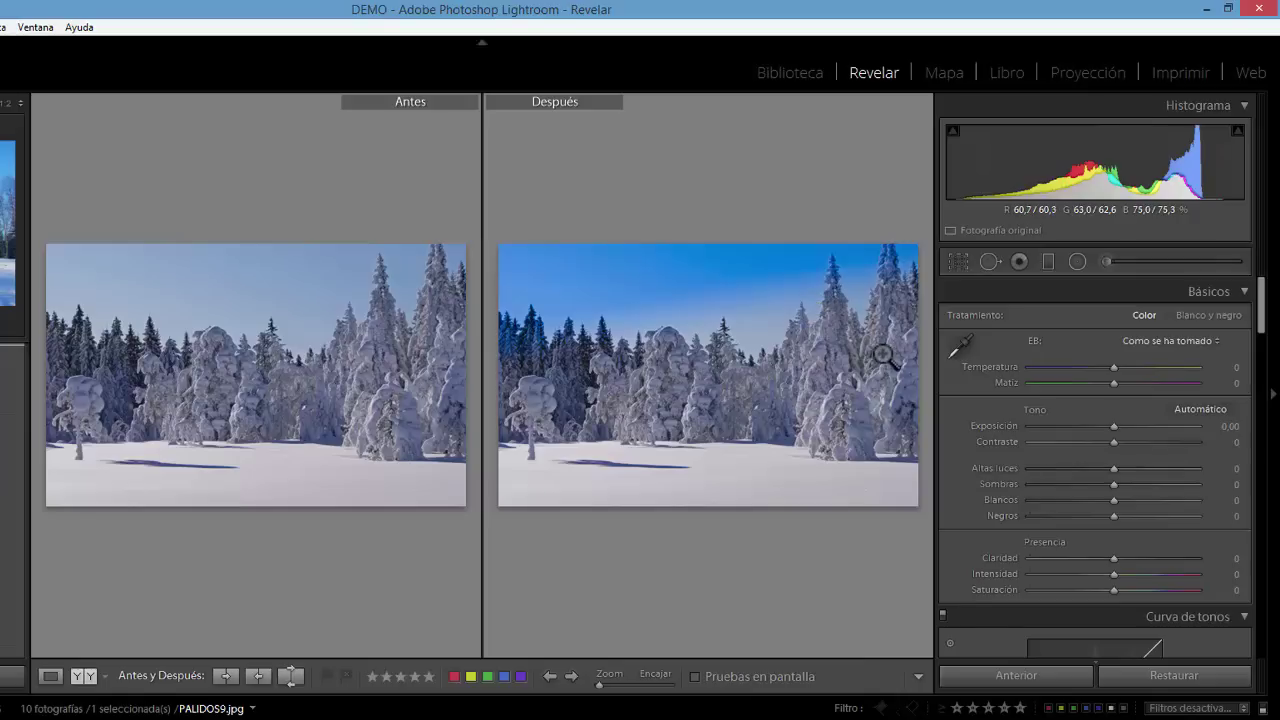
Show the photo alone in Loupe view and drag a new graduated filter across the sky
click(50, 676)
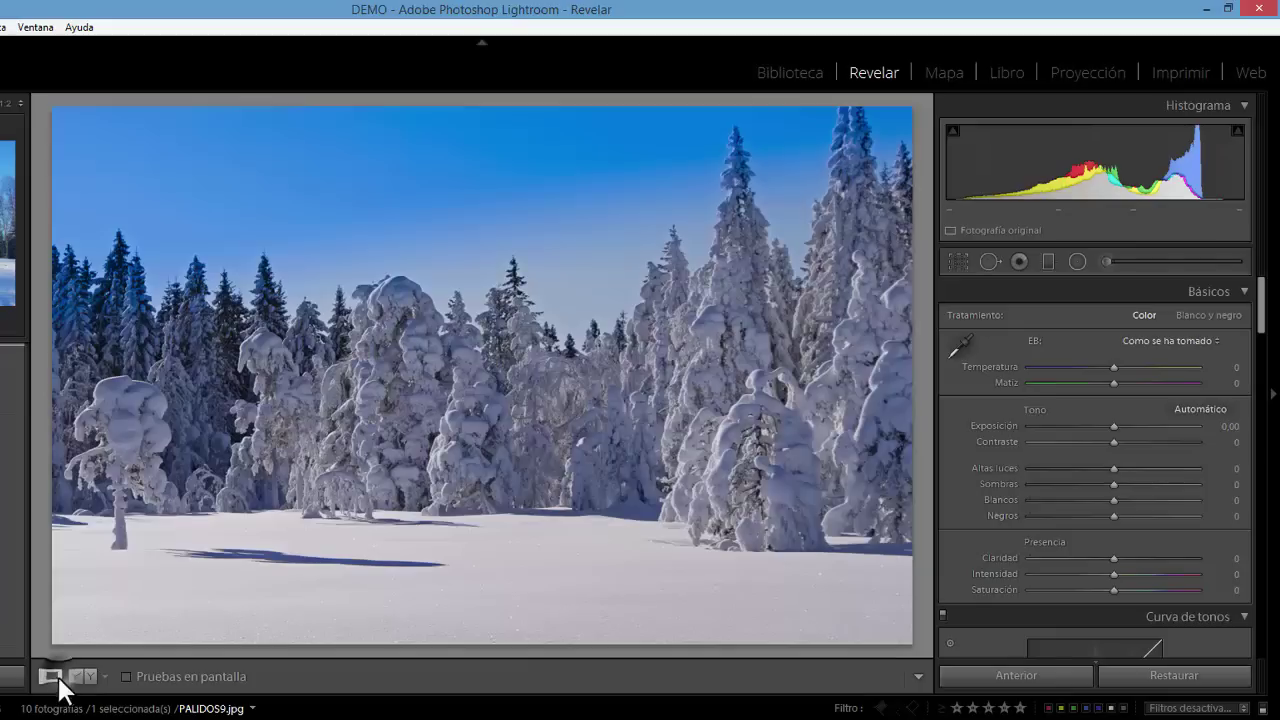
click(1048, 259)
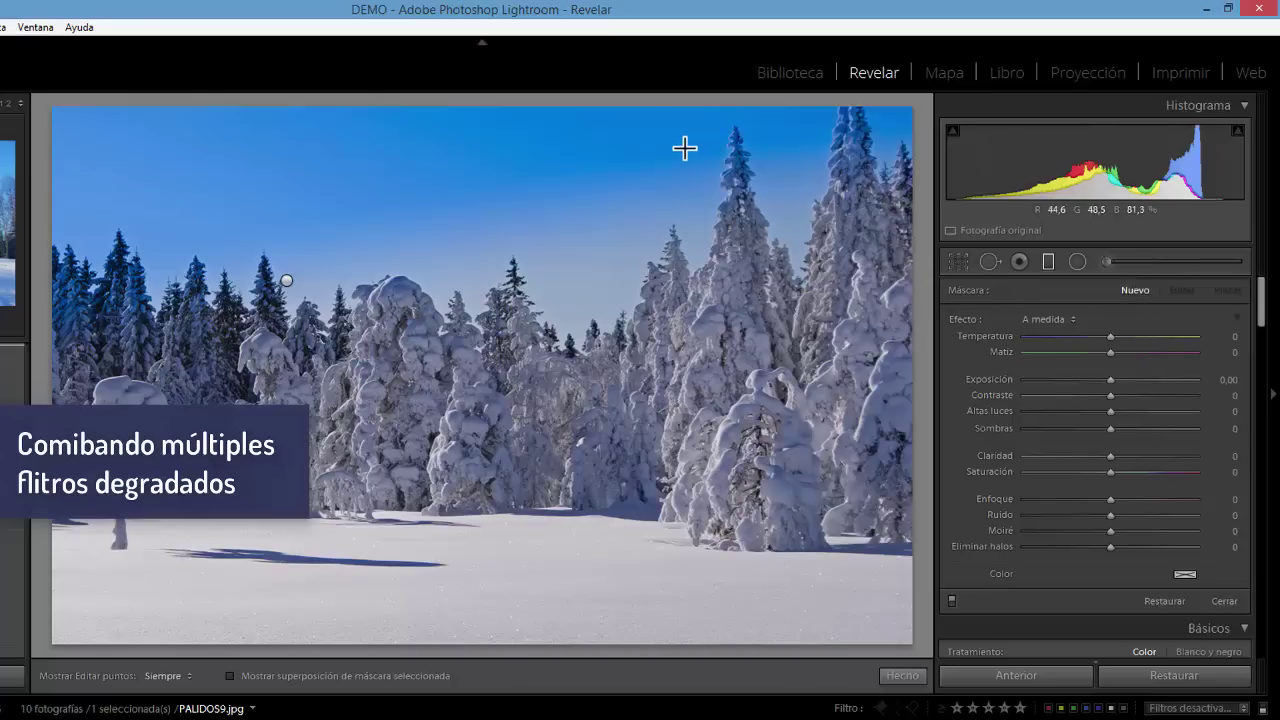
drag(641, 126, 543, 280)
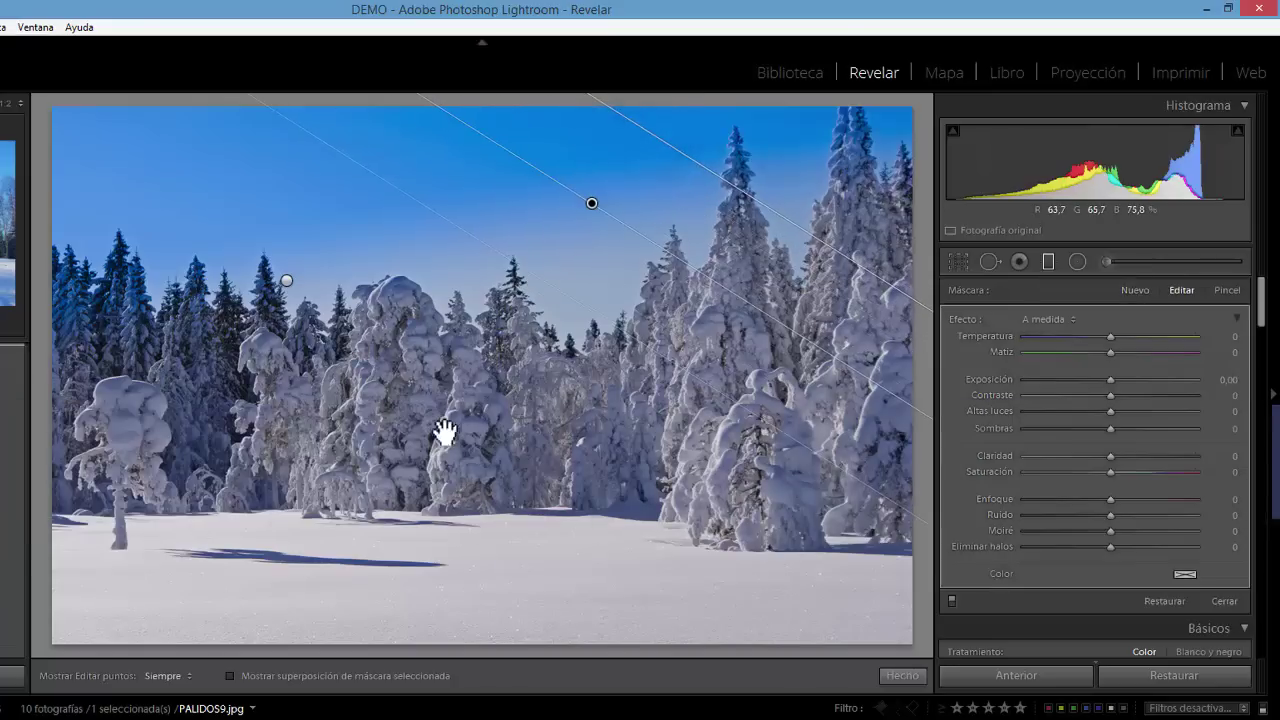
Turn on the mask overlay and delete the newly added empty graduated filter
click(230, 676)
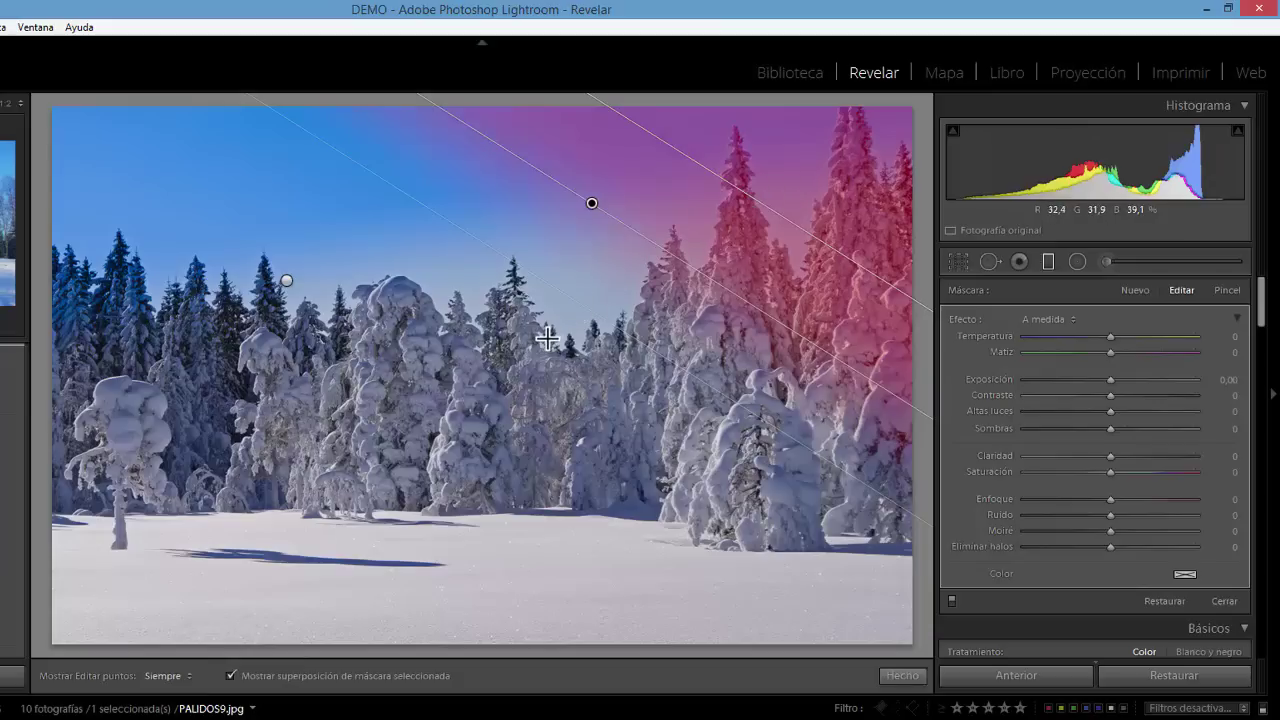
click(282, 277)
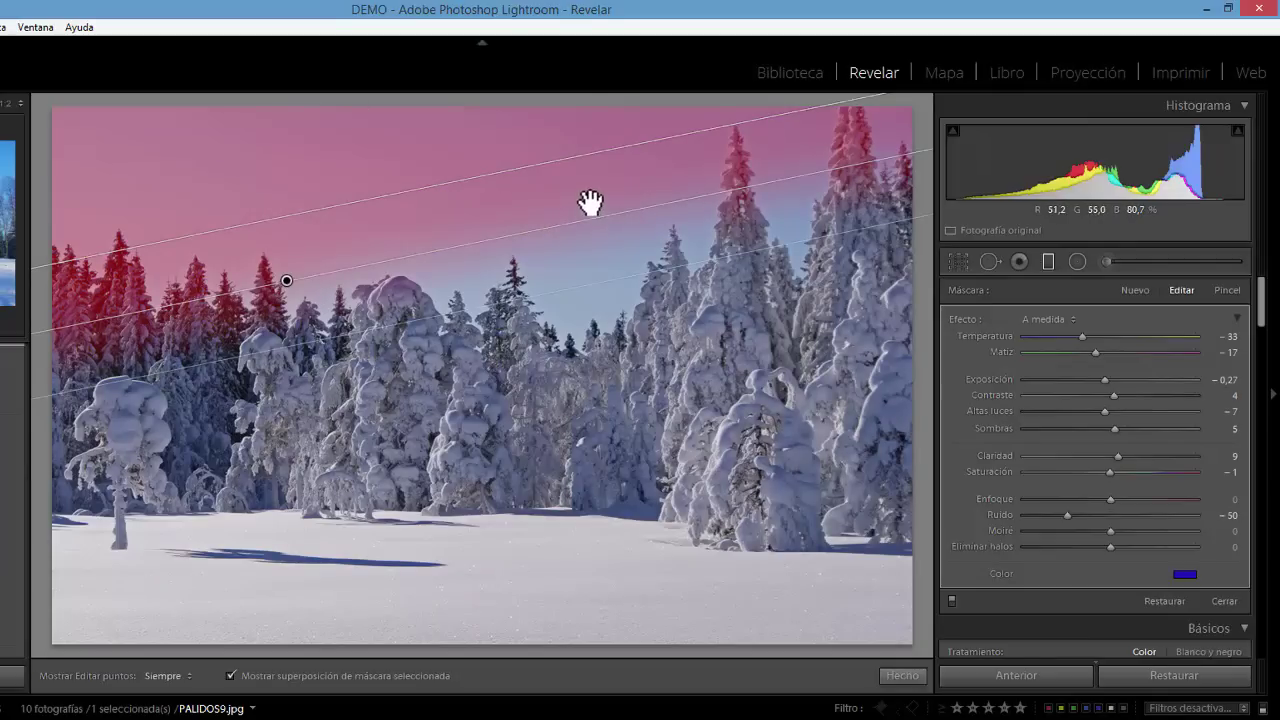
click(590, 203)
key(Delete)
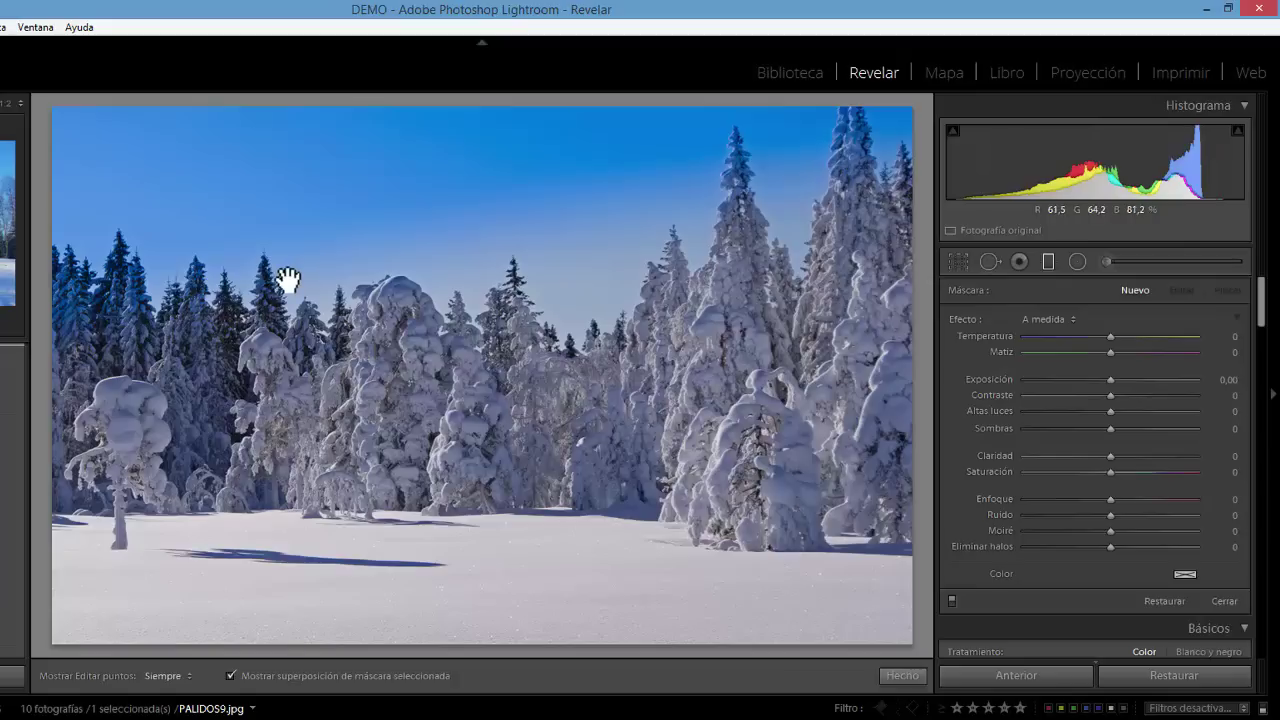
Rotate the sky filter to a shallower angle, spread its top and bottom lines outward, and close it
click(288, 280)
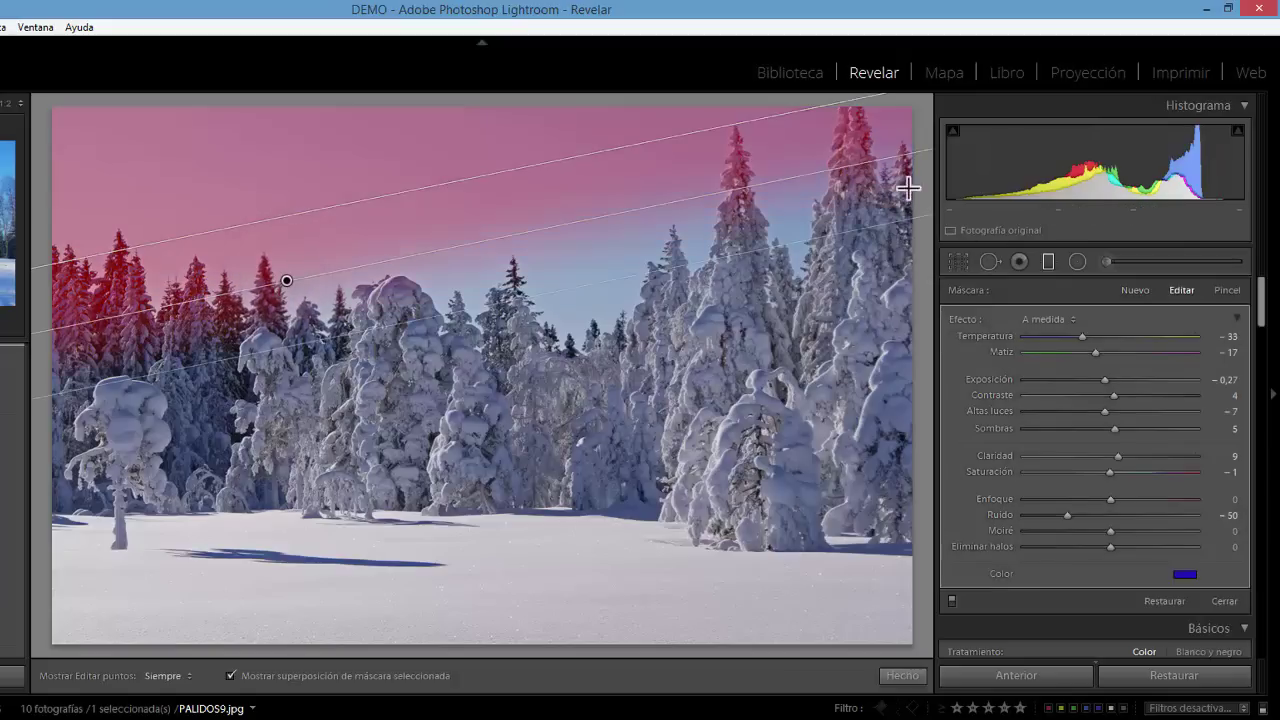
drag(865, 171, 880, 191)
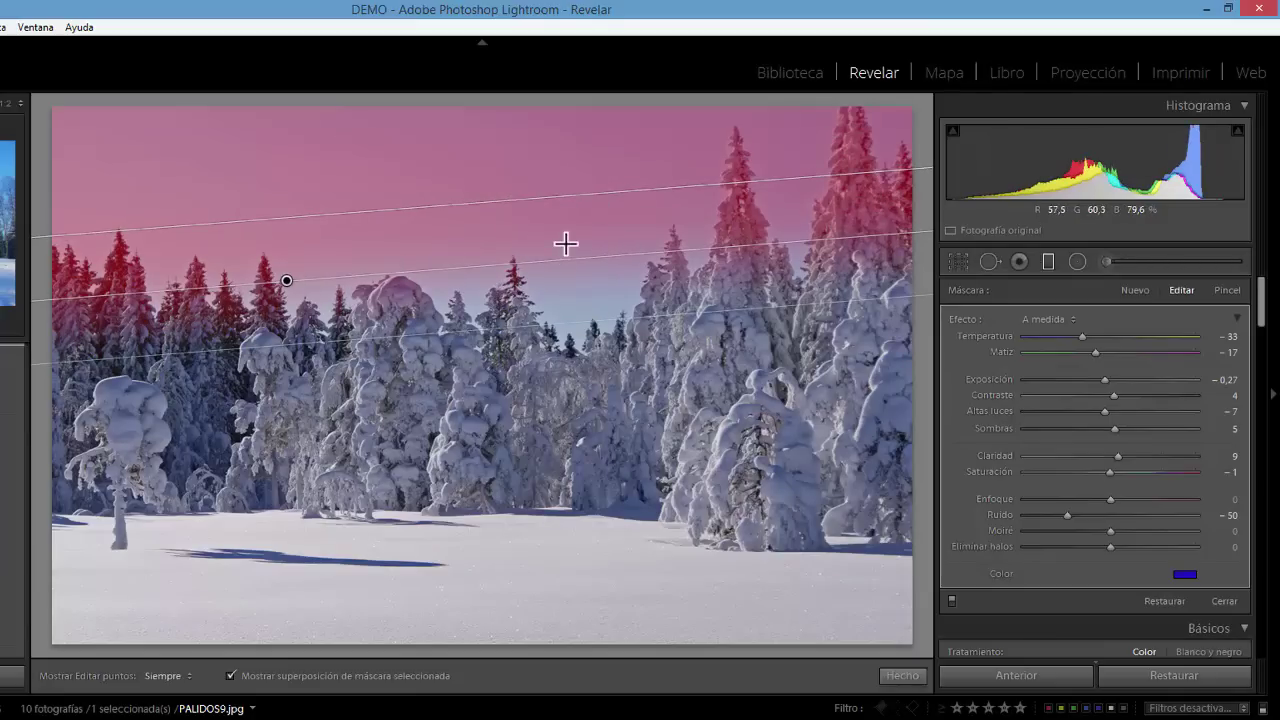
drag(540, 198, 586, 158)
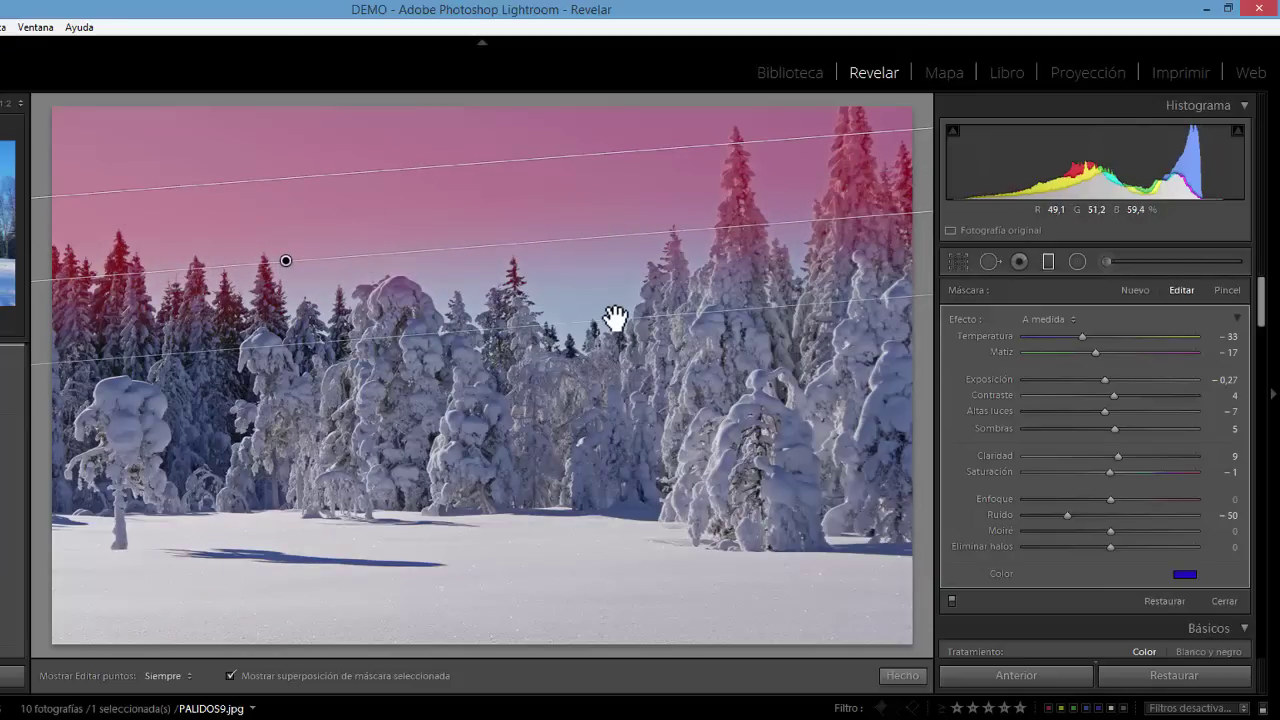
drag(614, 329, 622, 358)
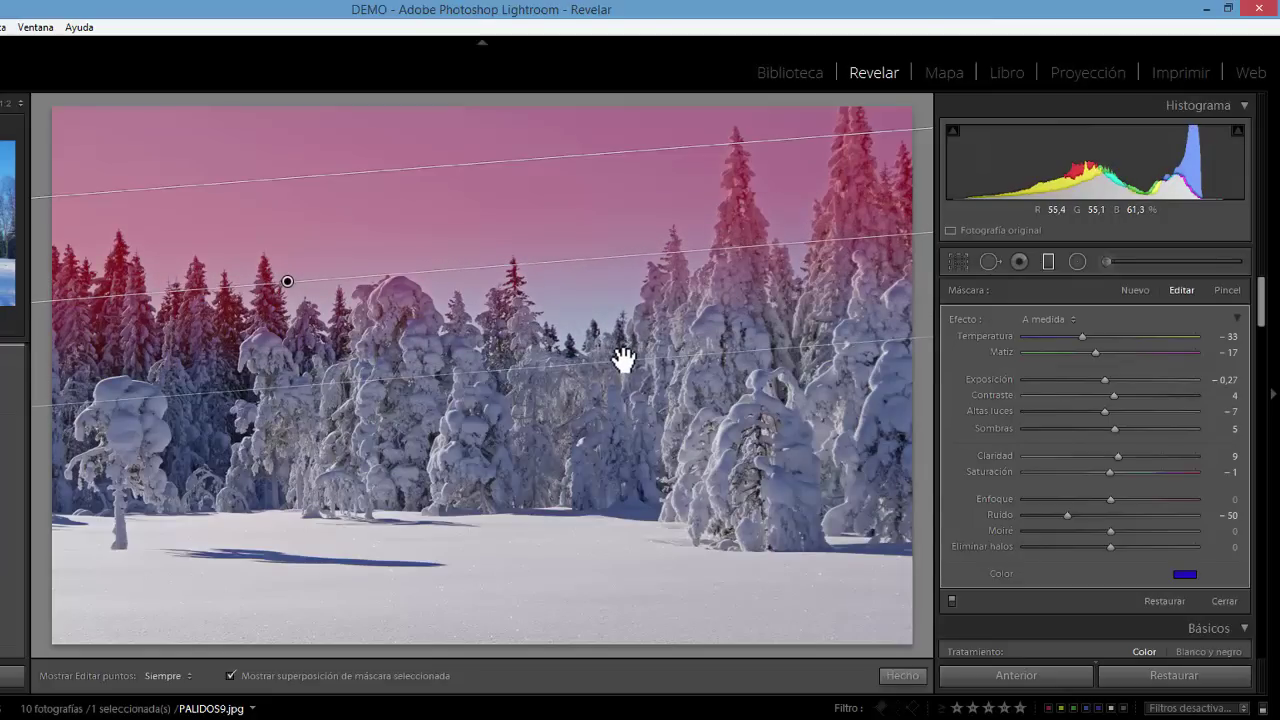
click(1220, 602)
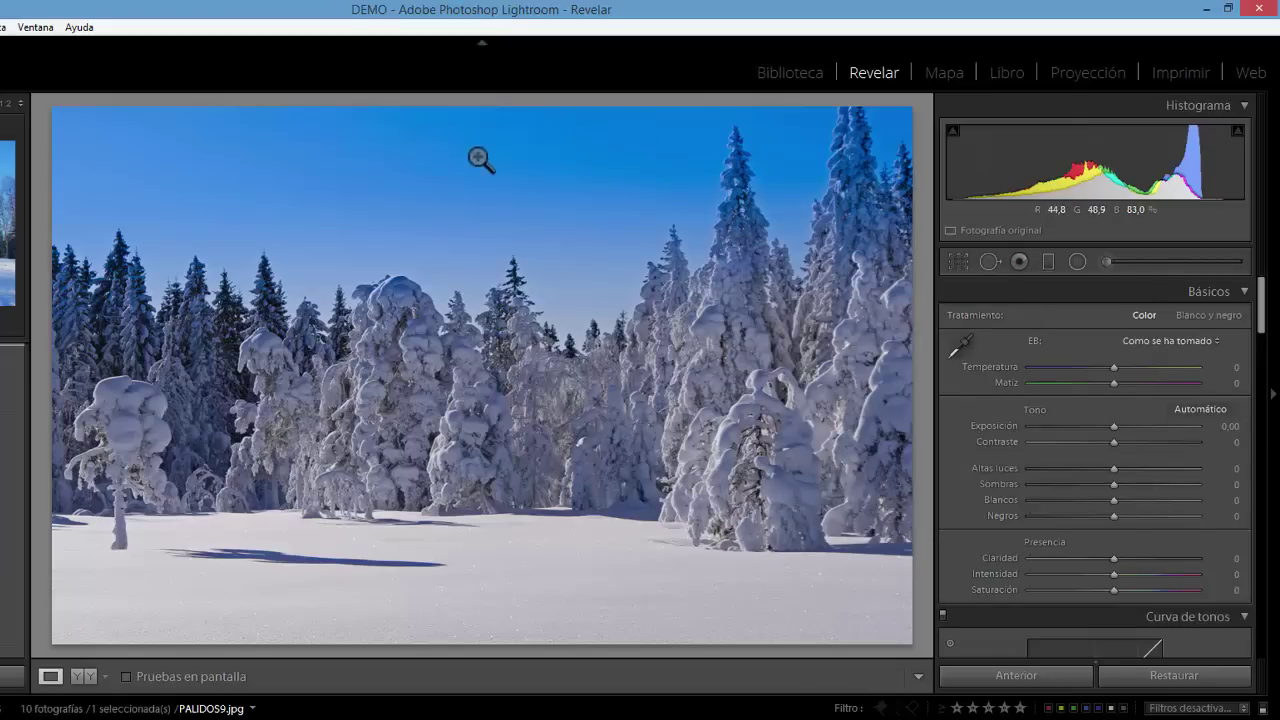
Reselect the sky filter, raise its upper edge, shift its centre right and tilt it clockwise
click(1049, 263)
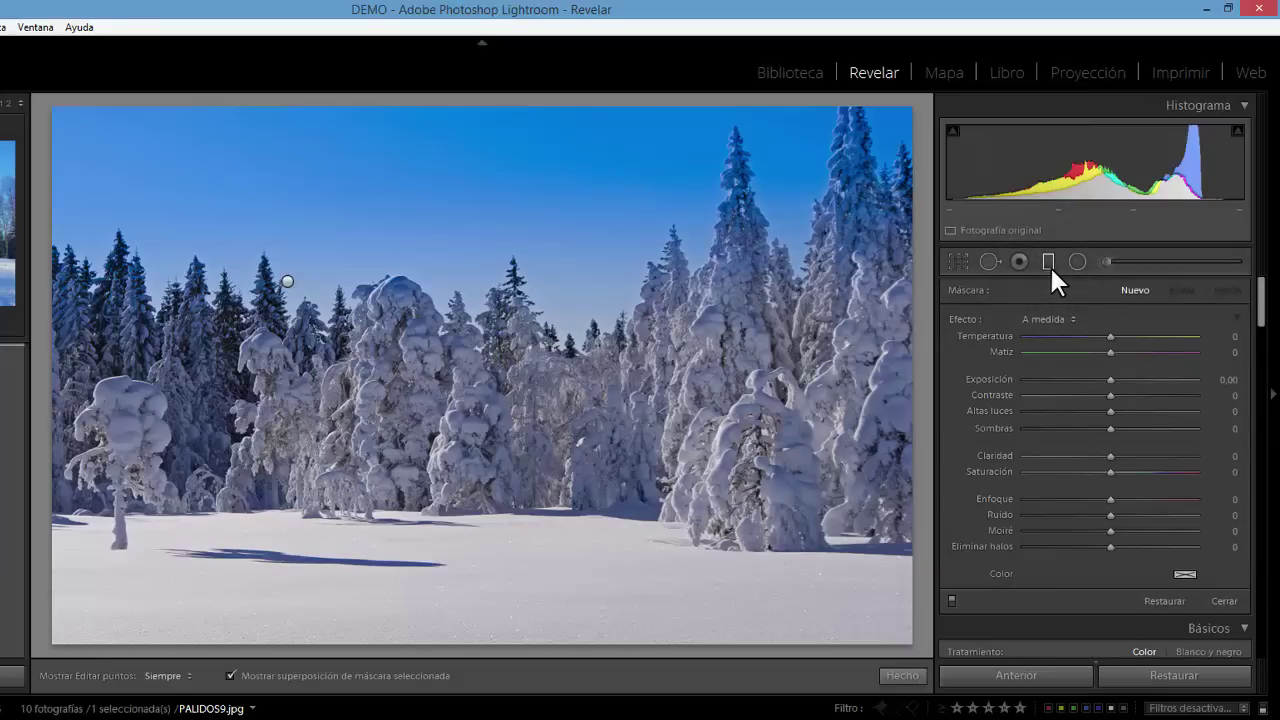
click(287, 281)
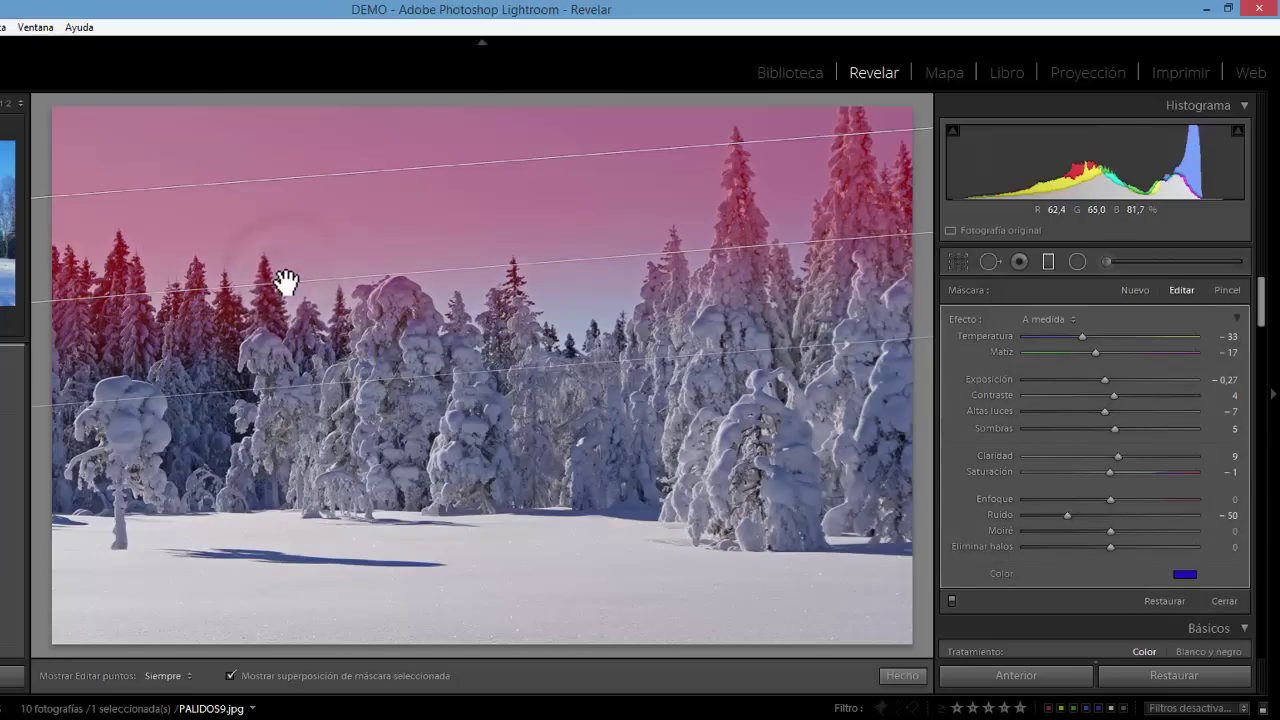
drag(434, 160, 435, 147)
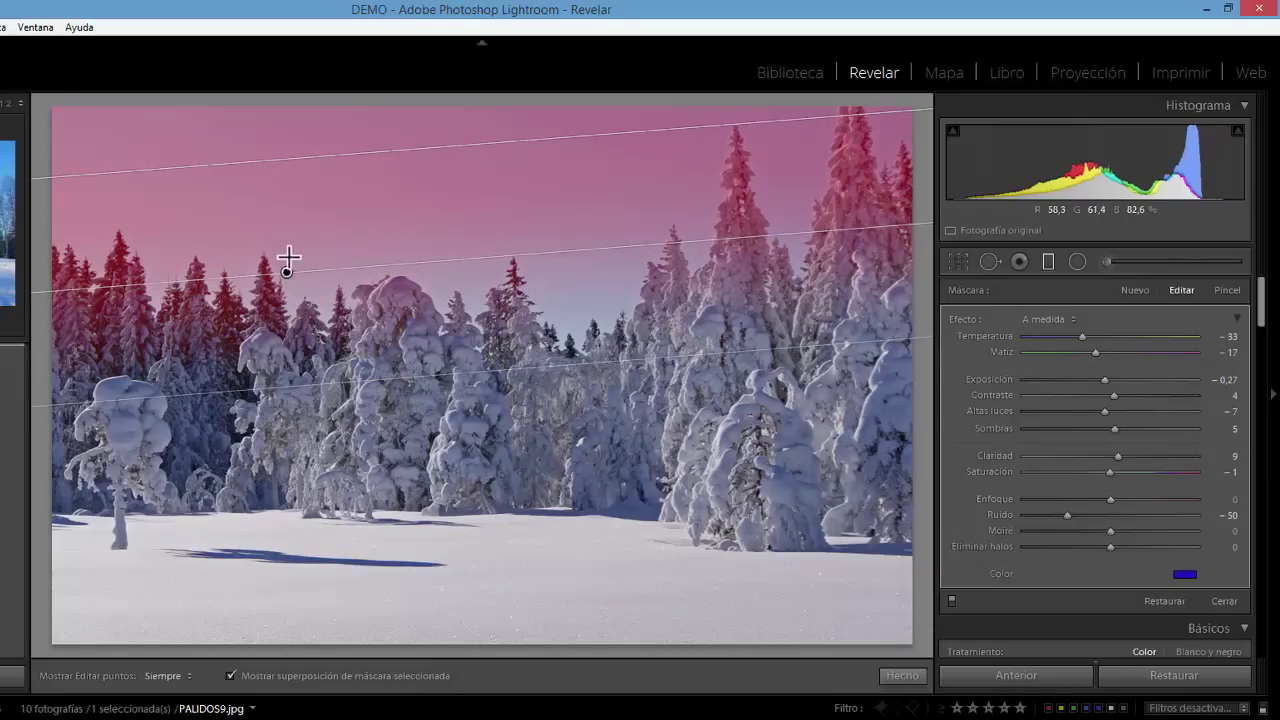
drag(285, 273, 434, 264)
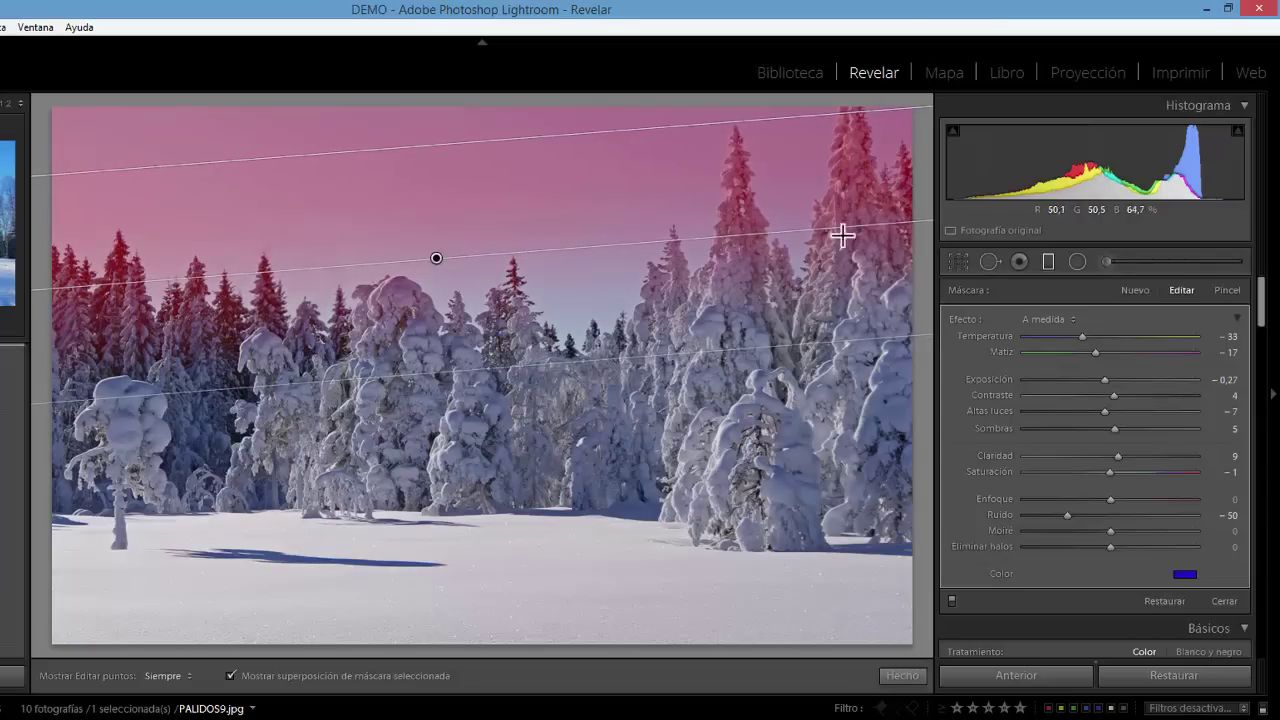
drag(834, 223, 845, 231)
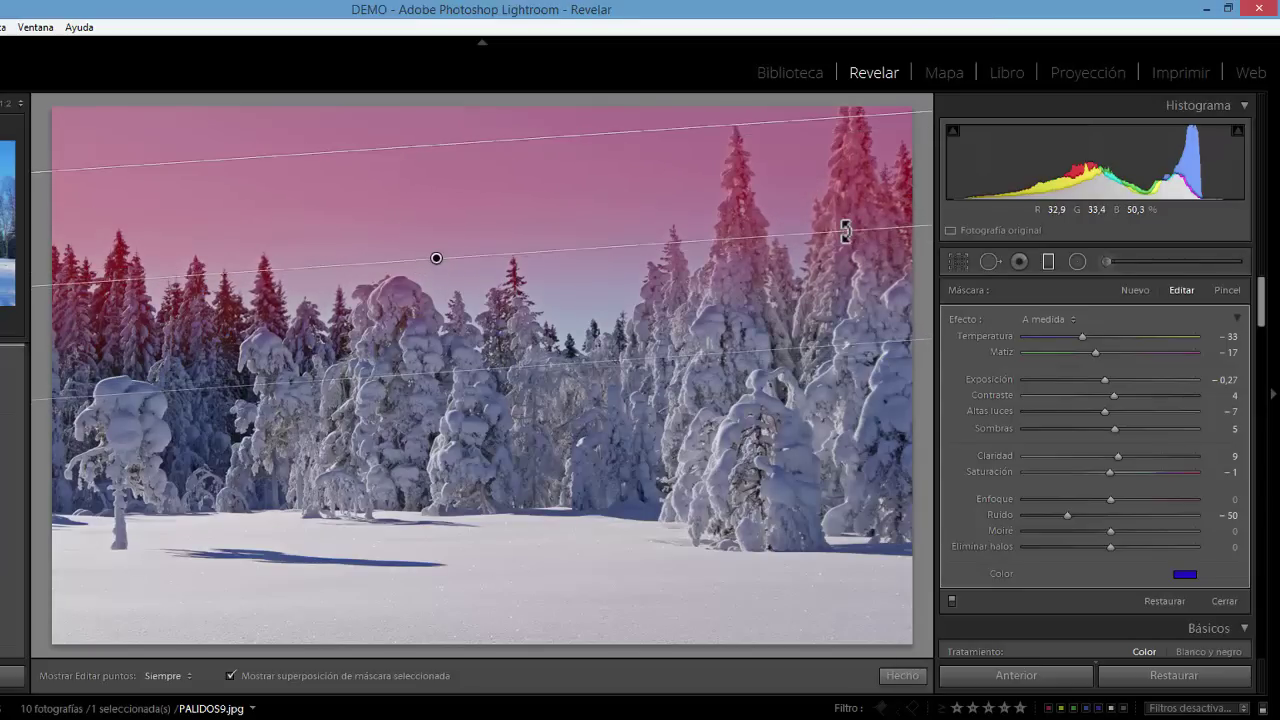
Change the filter's colour tint to hue 239, saturation 82
click(1185, 574)
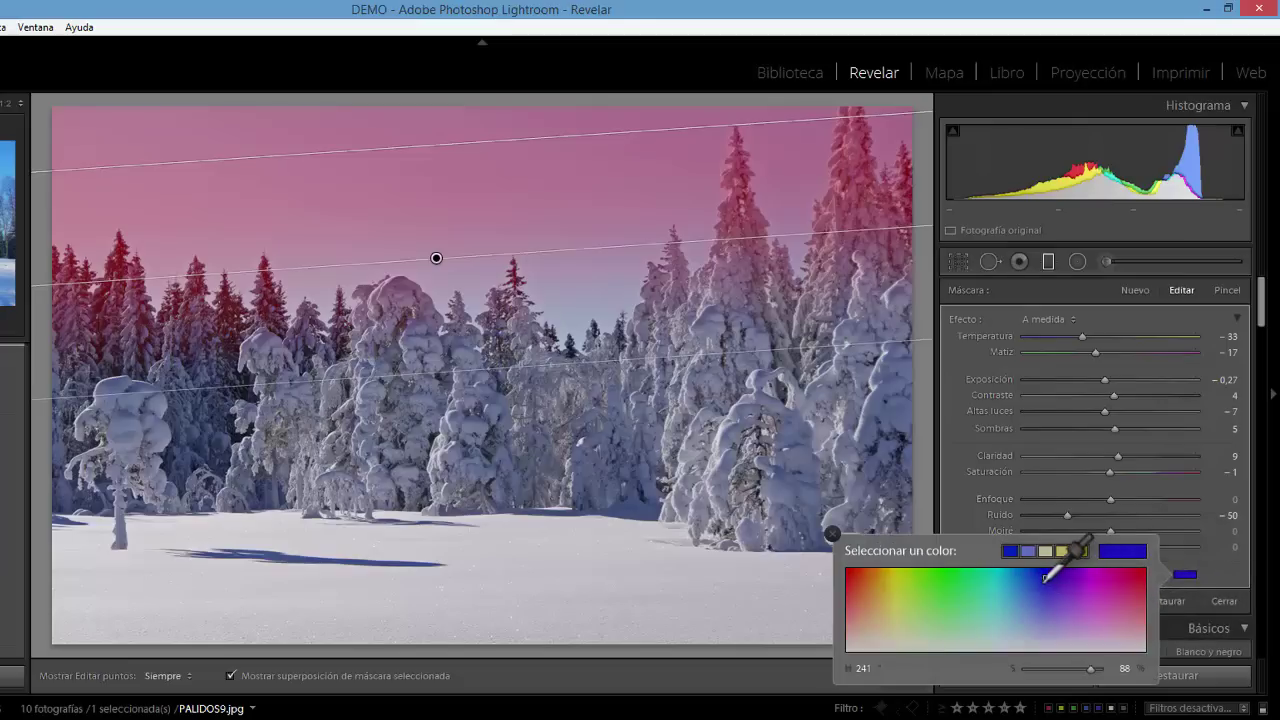
drag(1045, 580, 1048, 583)
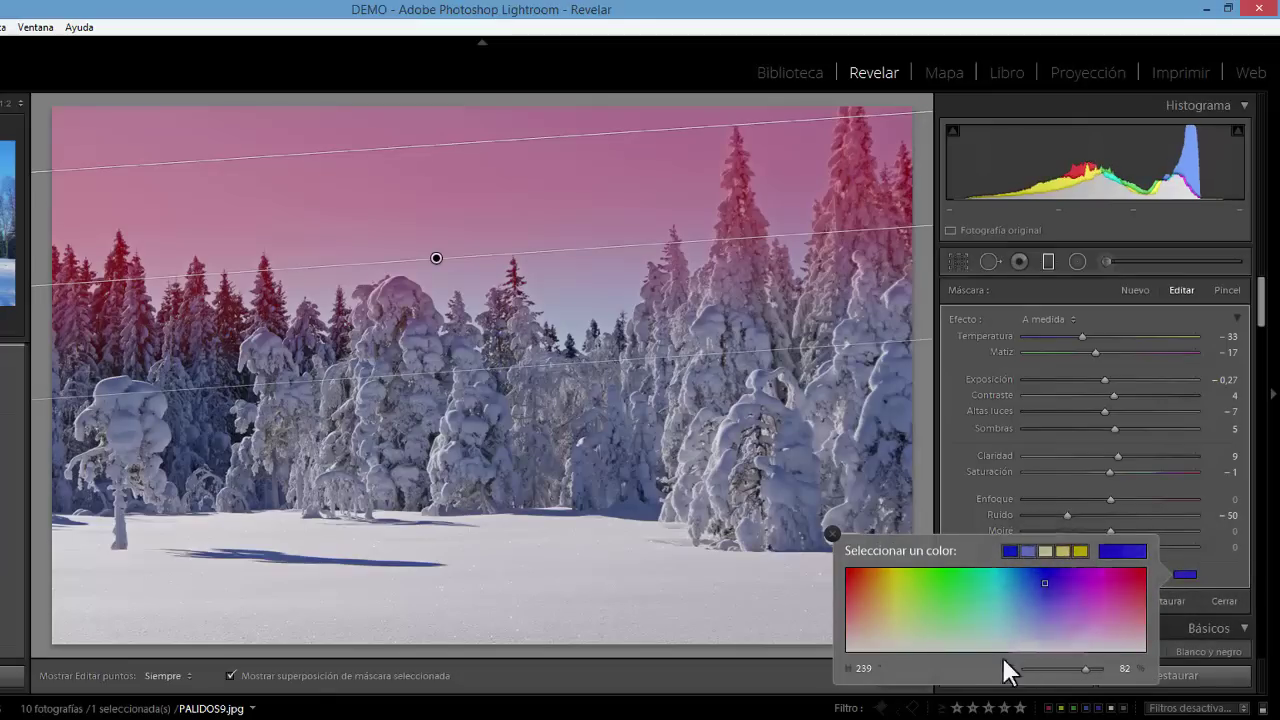
click(1222, 568)
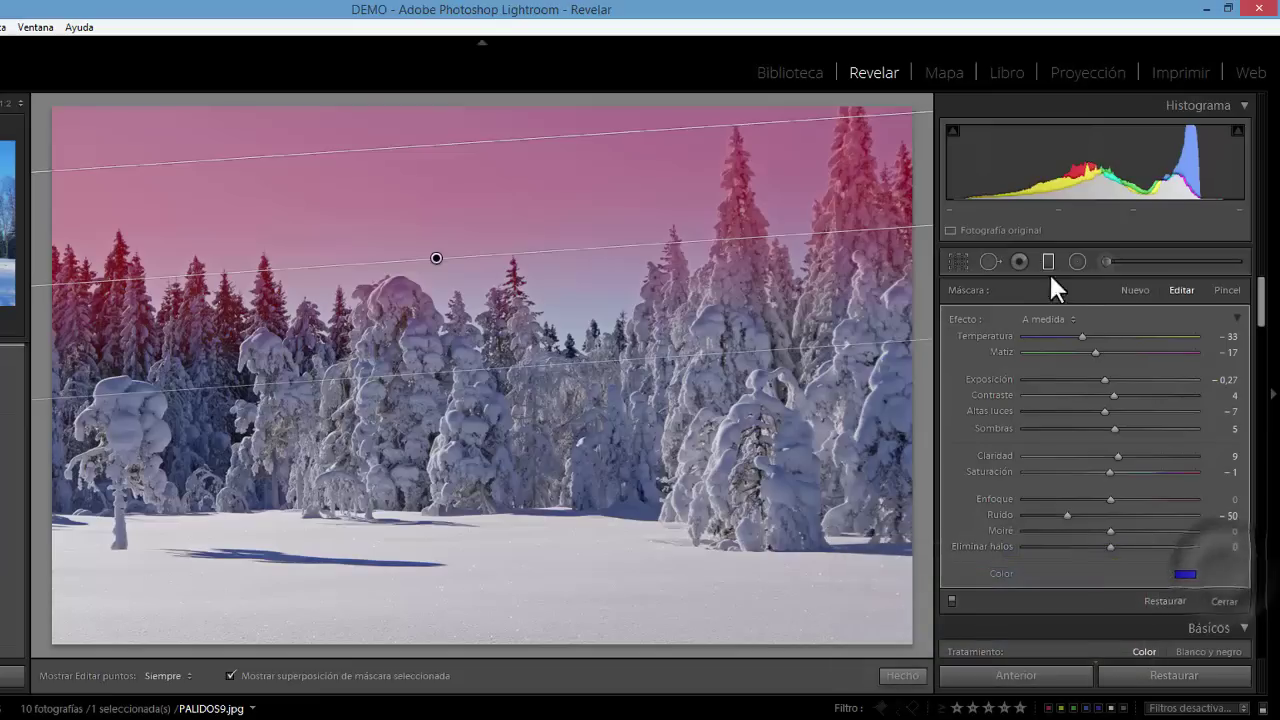
Hide the mask overlay, close filter editing and zoom the photo to 1:1
click(230, 675)
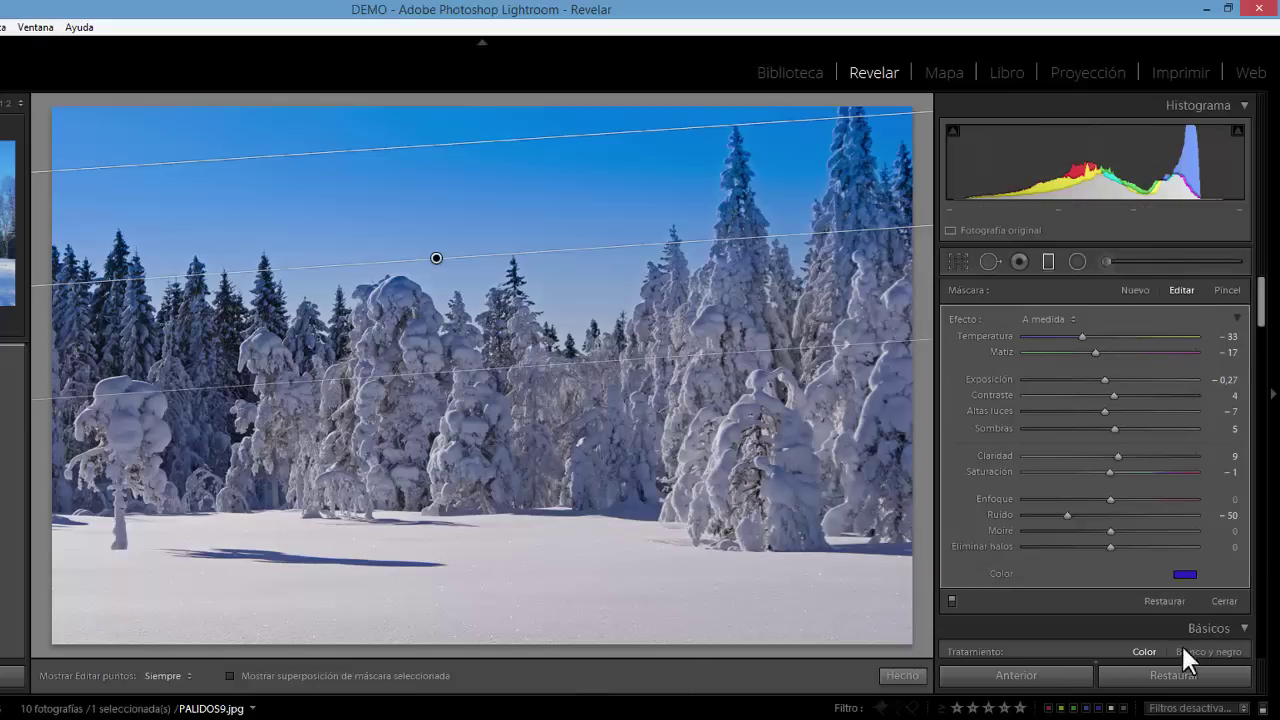
click(1225, 601)
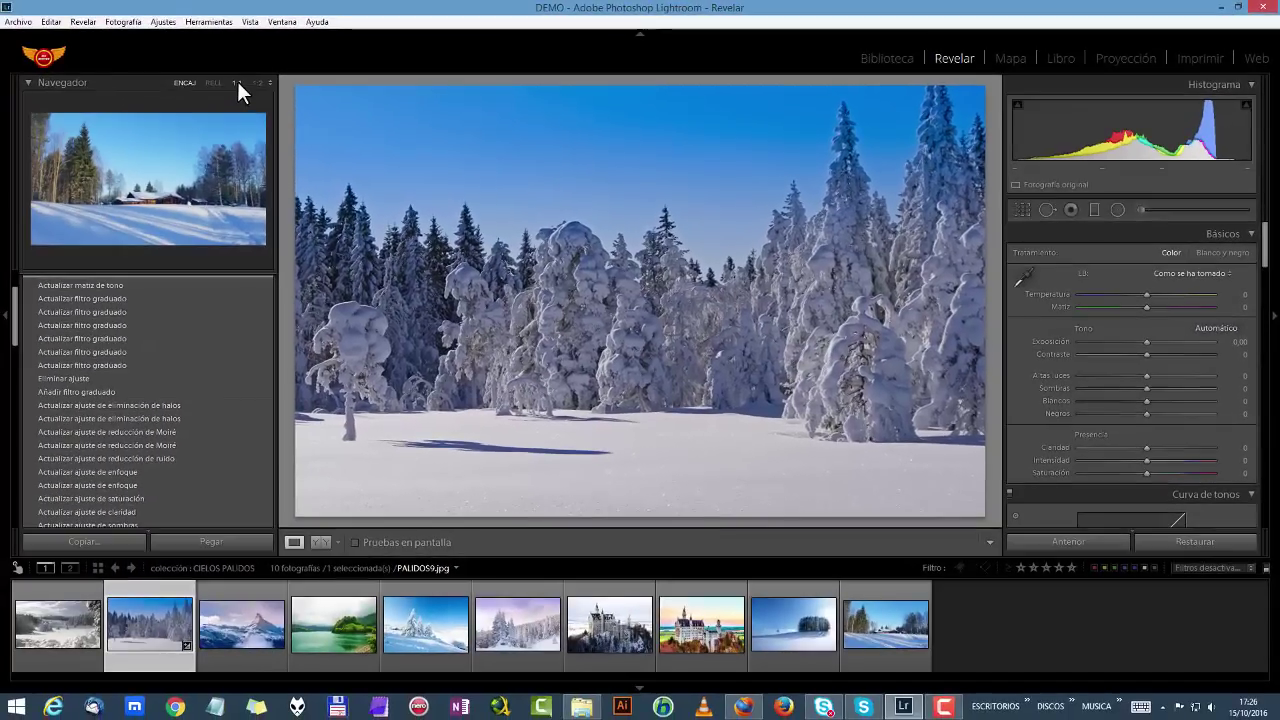
click(237, 82)
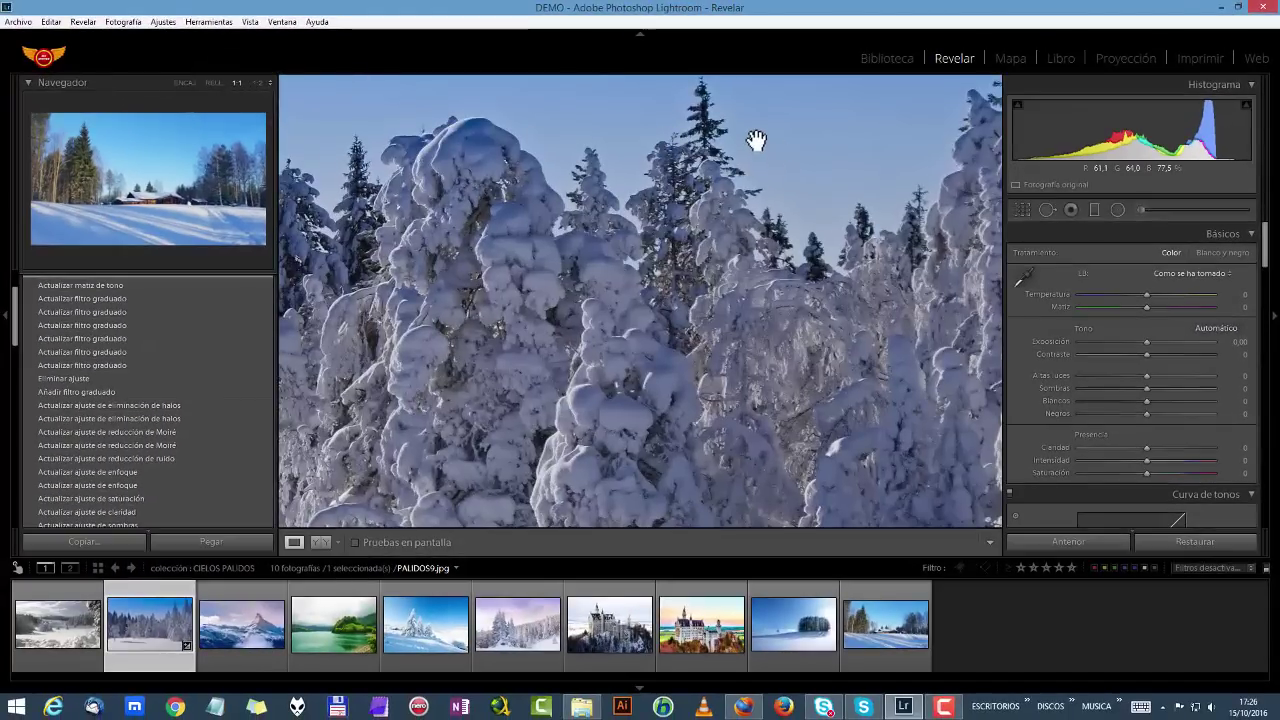
Pan over the sky and treeline at 1:1, inspect at 1:2 and 3:1, then fit the photo
drag(757, 137, 777, 491)
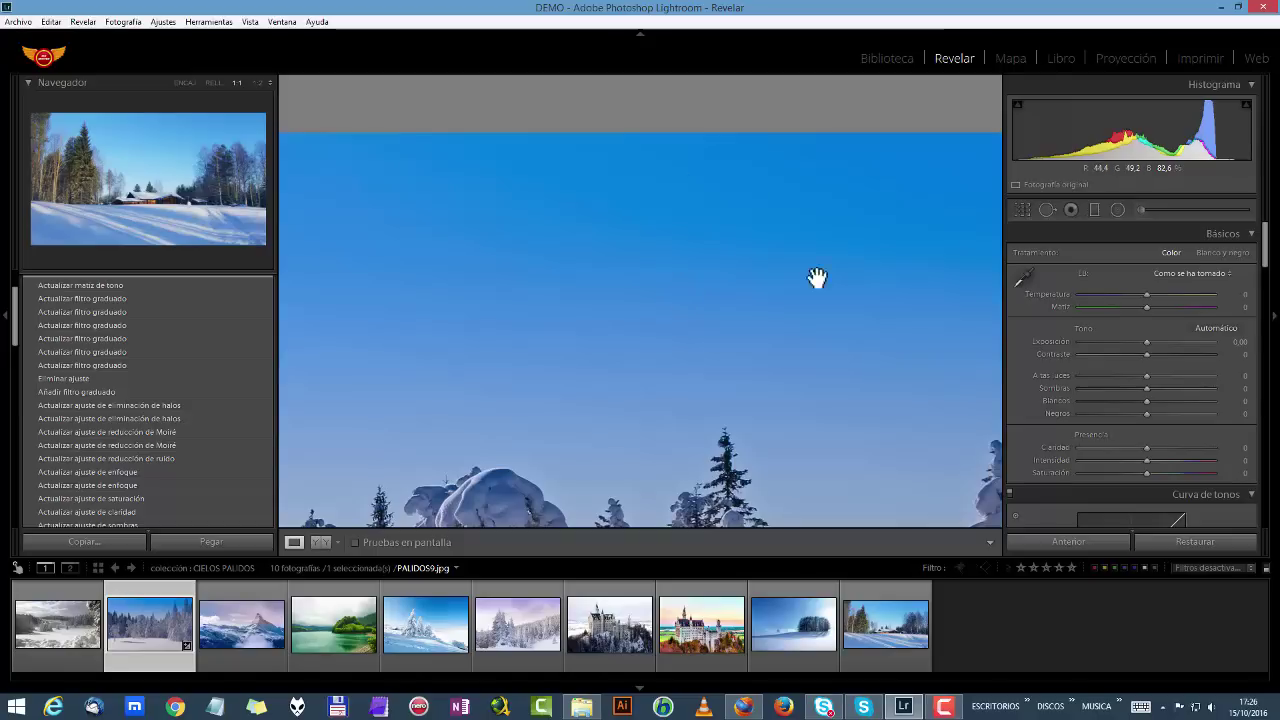
mouse_move(751, 414)
mouse_down()
mouse_move(754, 274)
mouse_move(751, 409)
mouse_up()
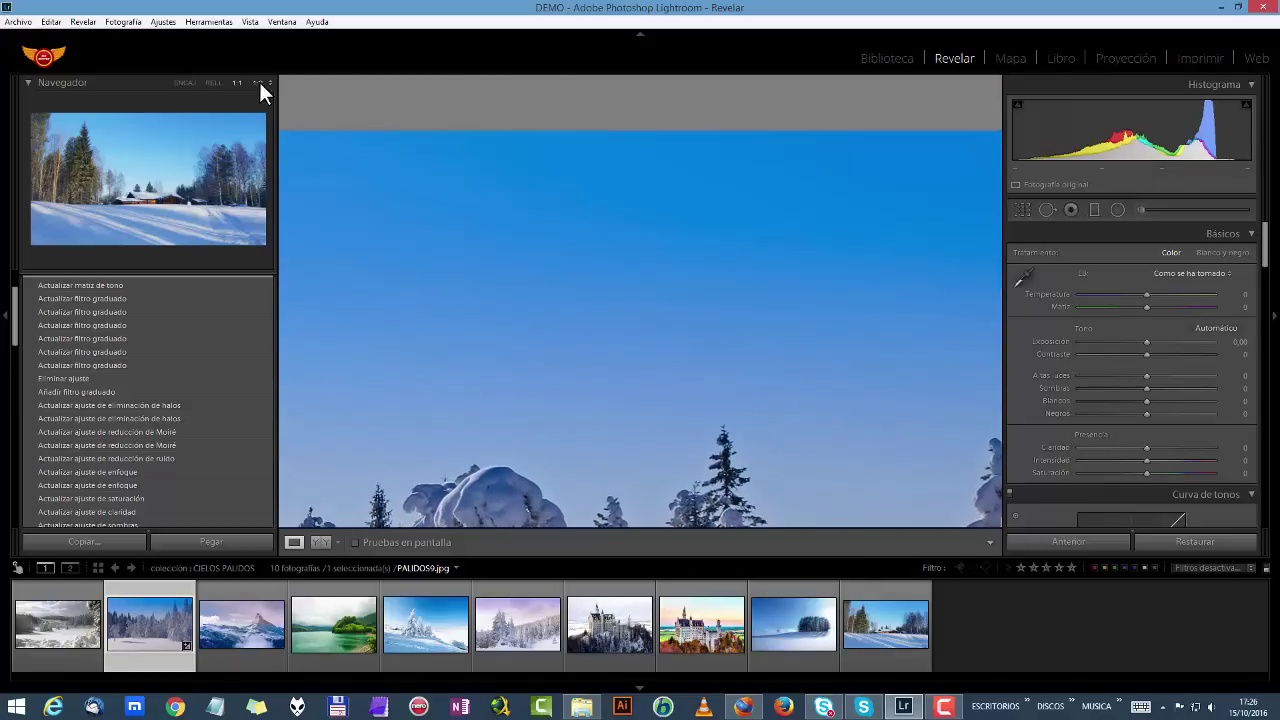
click(258, 83)
click(267, 83)
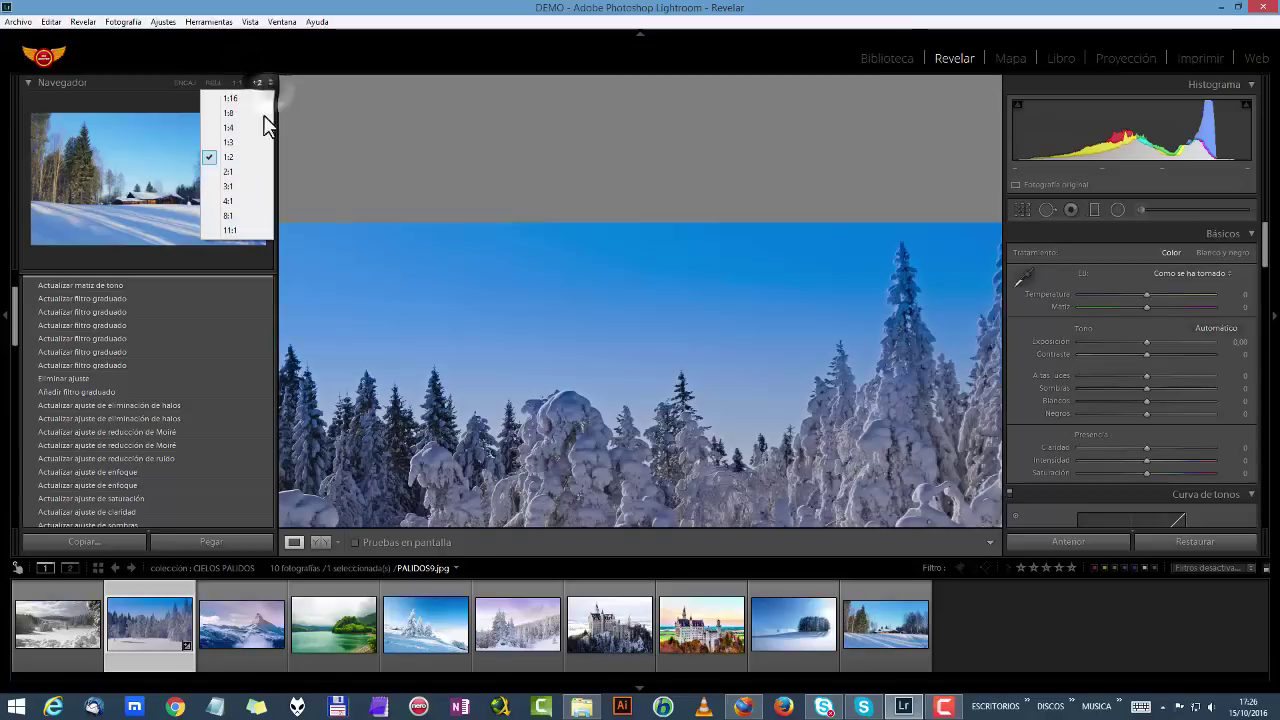
click(244, 184)
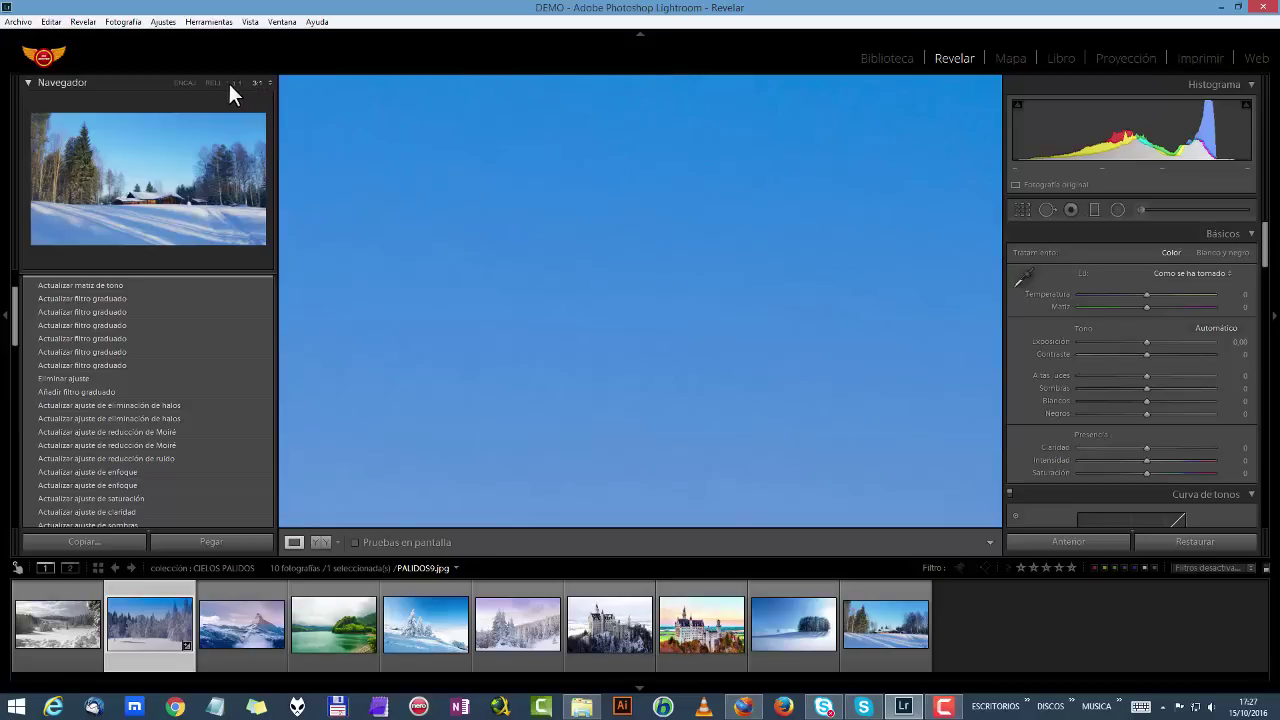
click(188, 82)
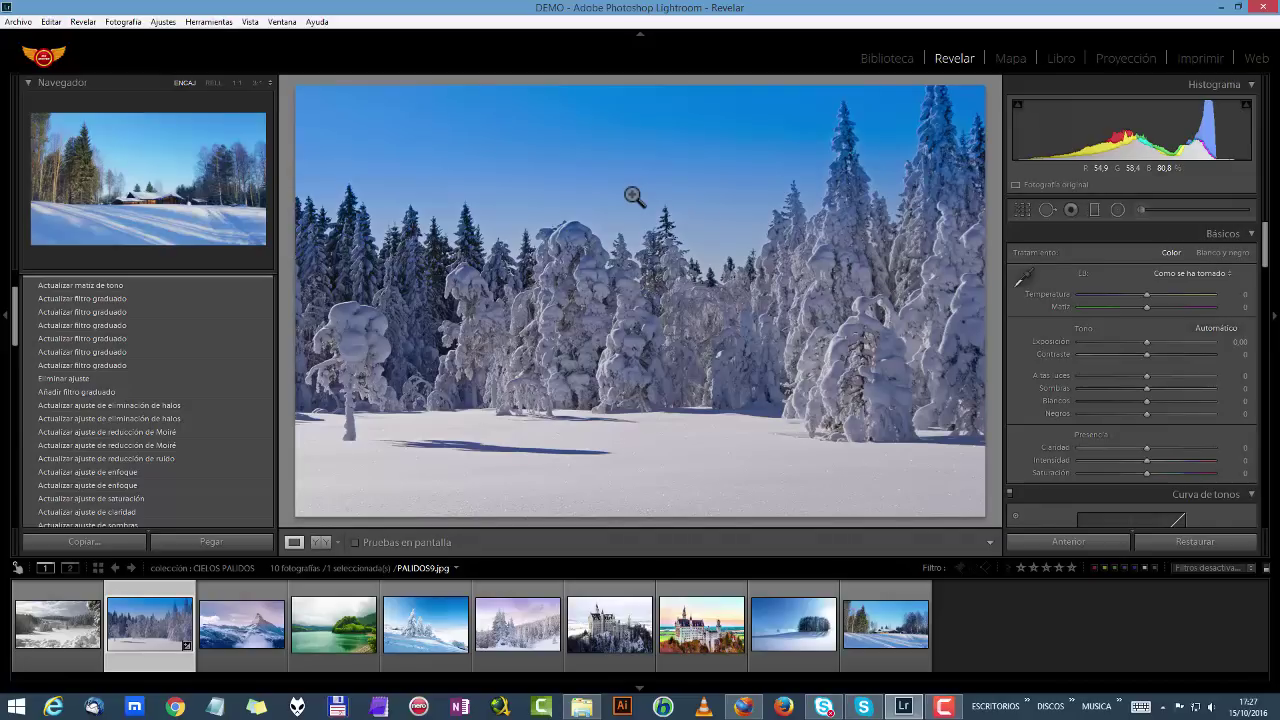
Compare before and after side by side, return to the single photo, and reopen the sky graduated filter
click(318, 542)
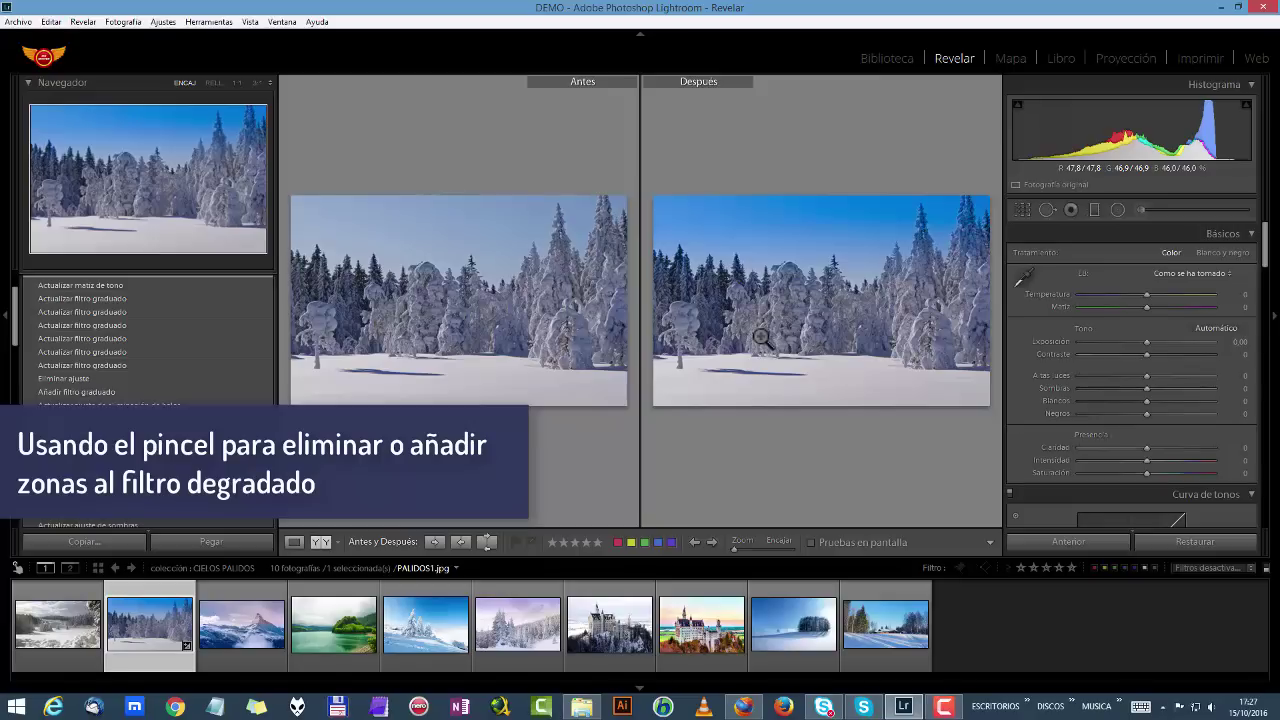
click(298, 539)
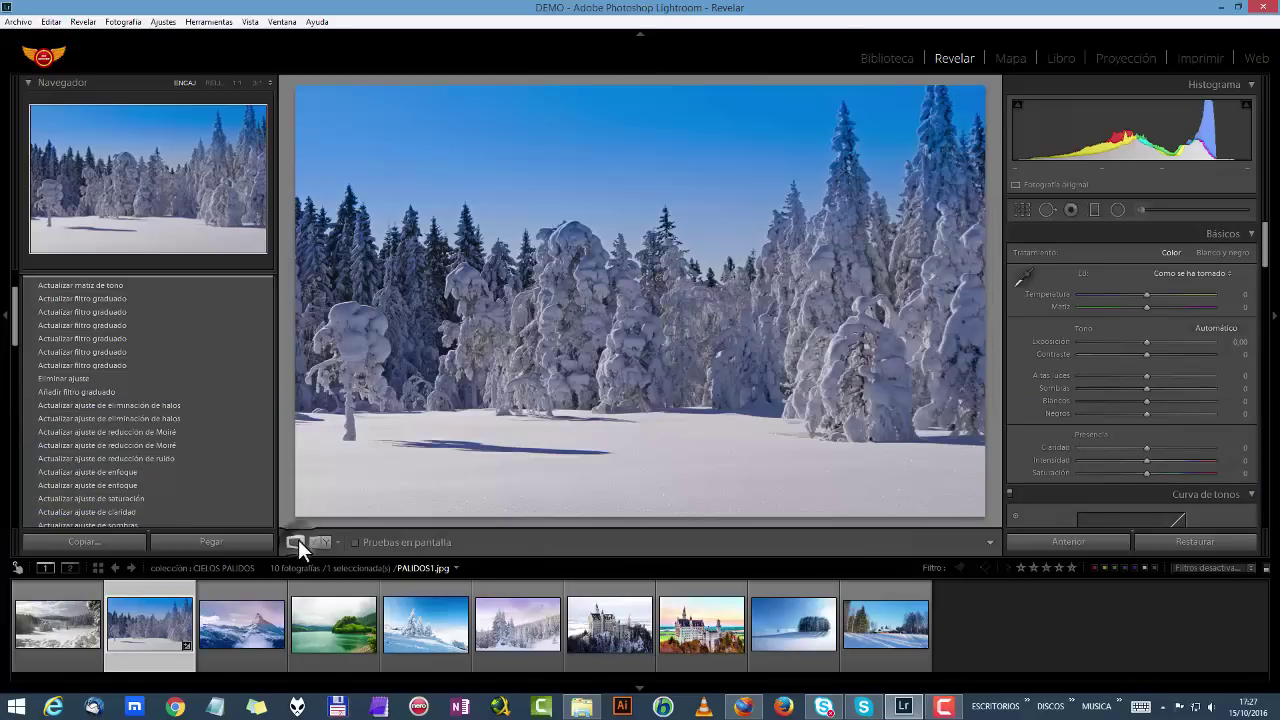
click(1093, 209)
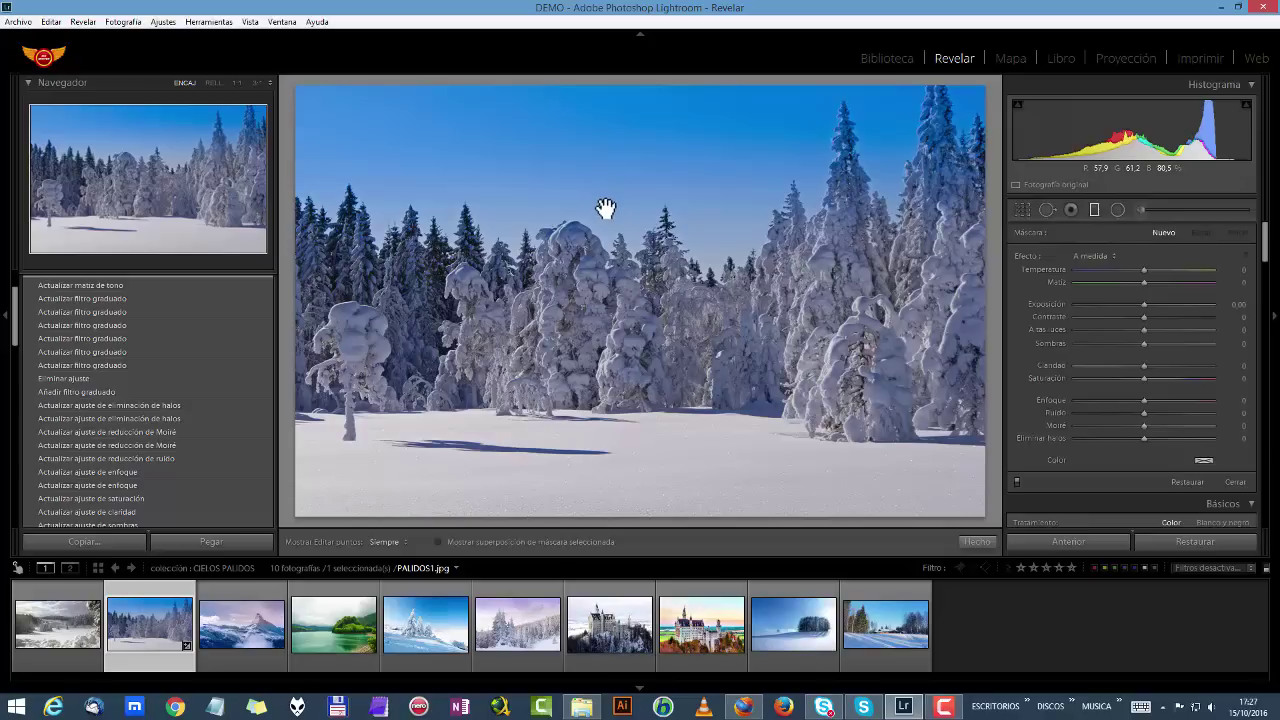
drag(600, 210, 603, 207)
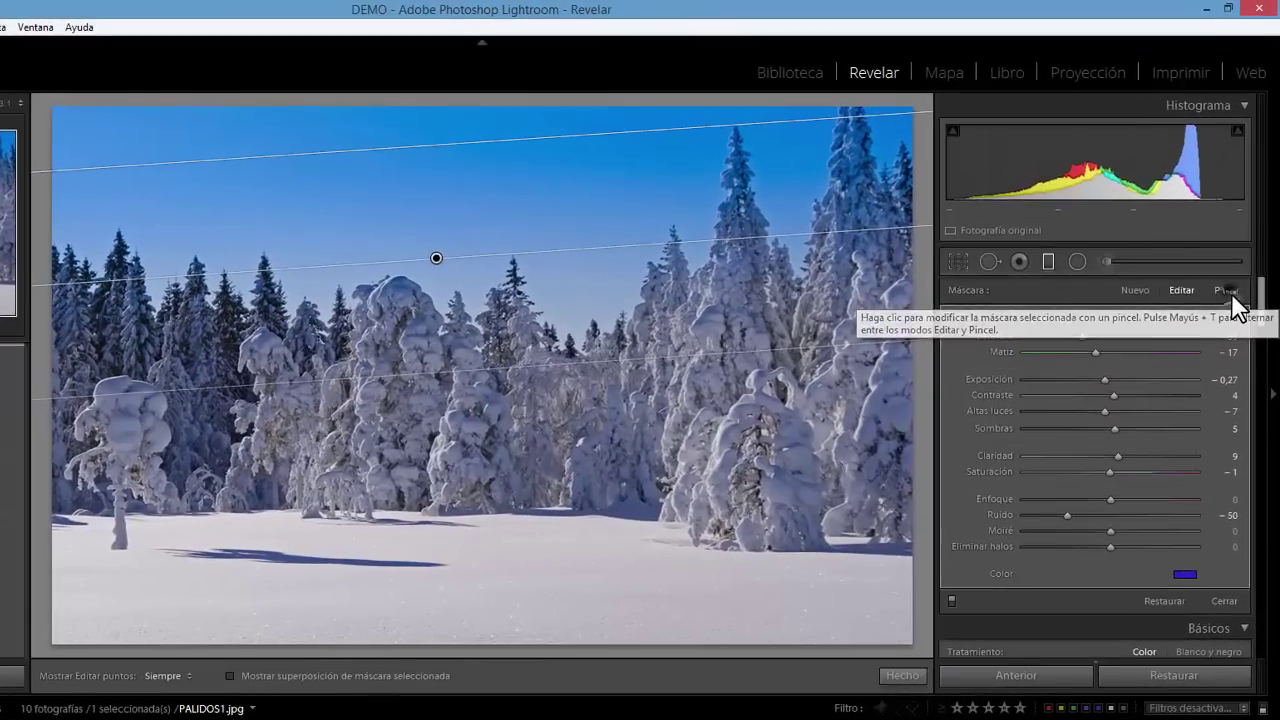
Switch the sky filter's mask to Brush mode, compare brushes A and B, and keep brush A (size 14, feather 79, flow 50, auto mask)
click(1238, 233)
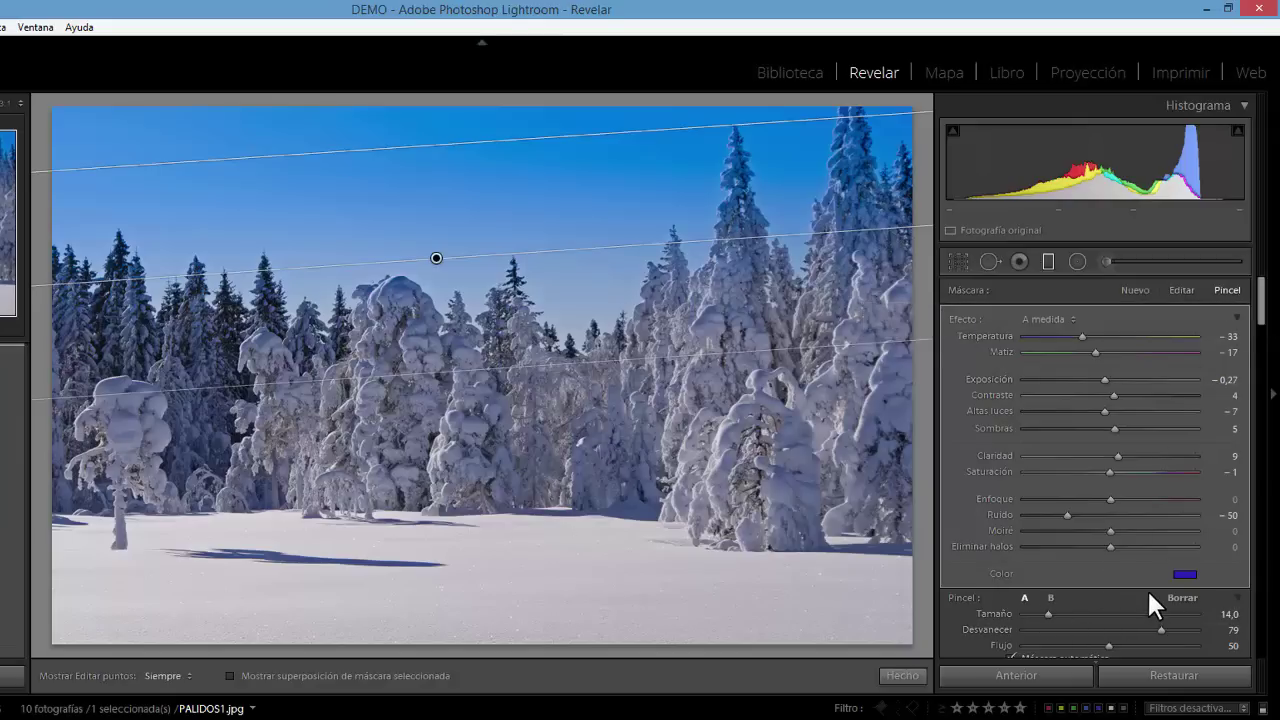
scroll(1147, 588, down, 2)
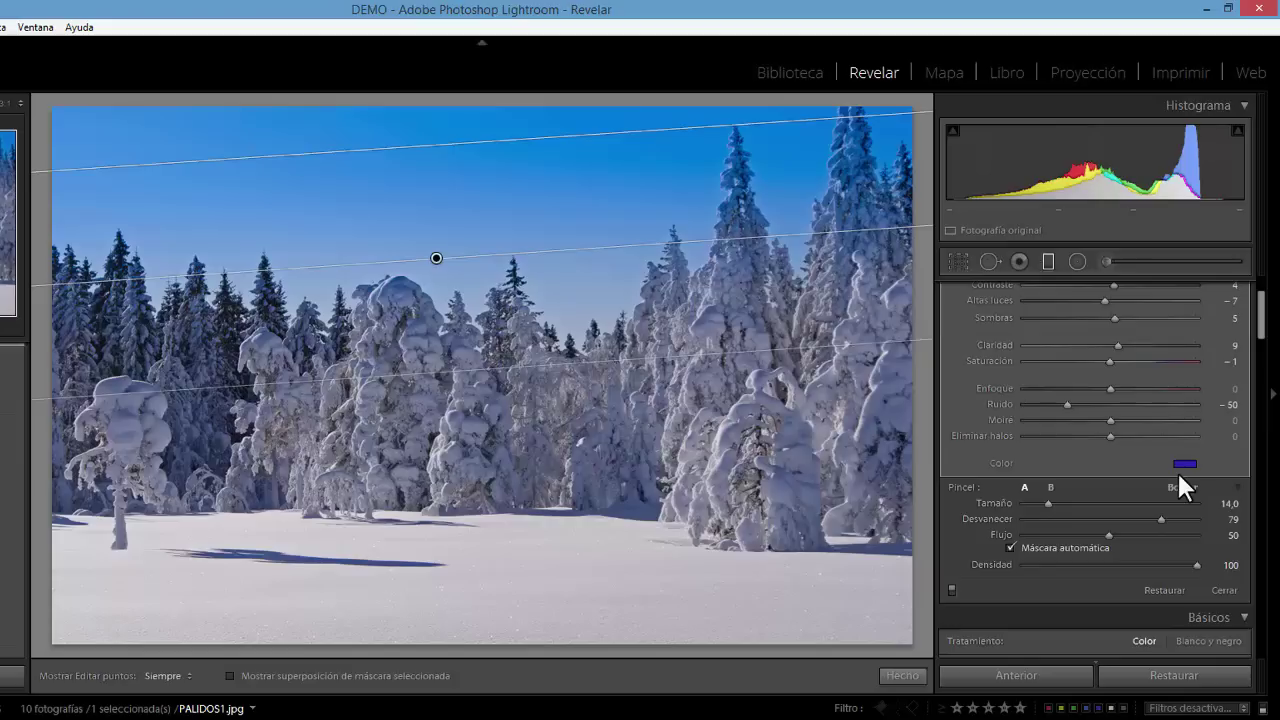
scroll(1177, 483, up, 2)
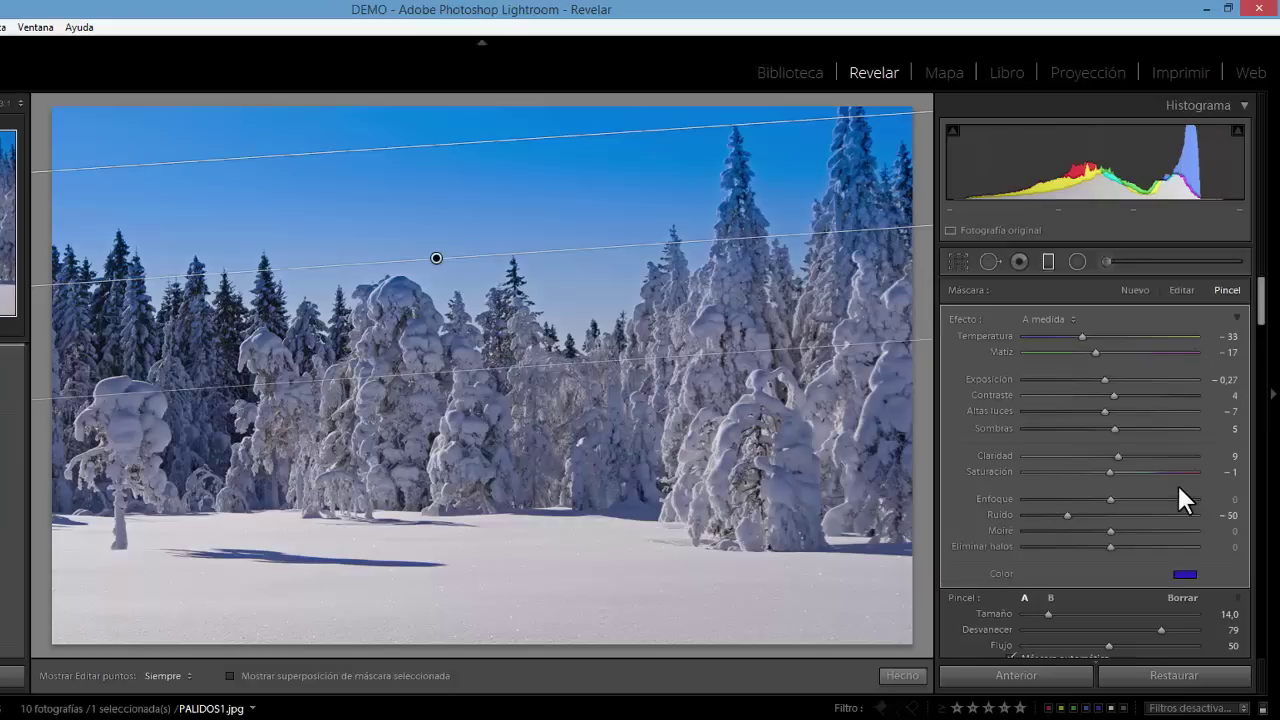
click(1182, 289)
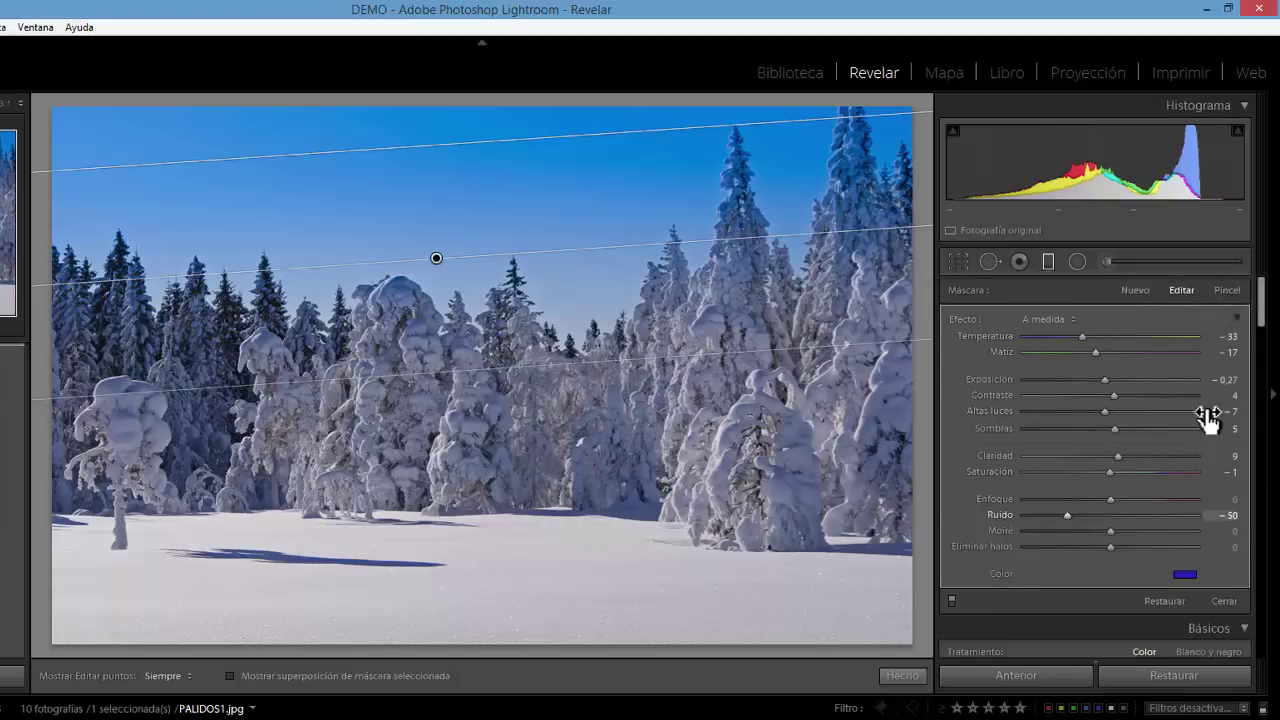
click(1221, 286)
scroll(1152, 460, down, 2)
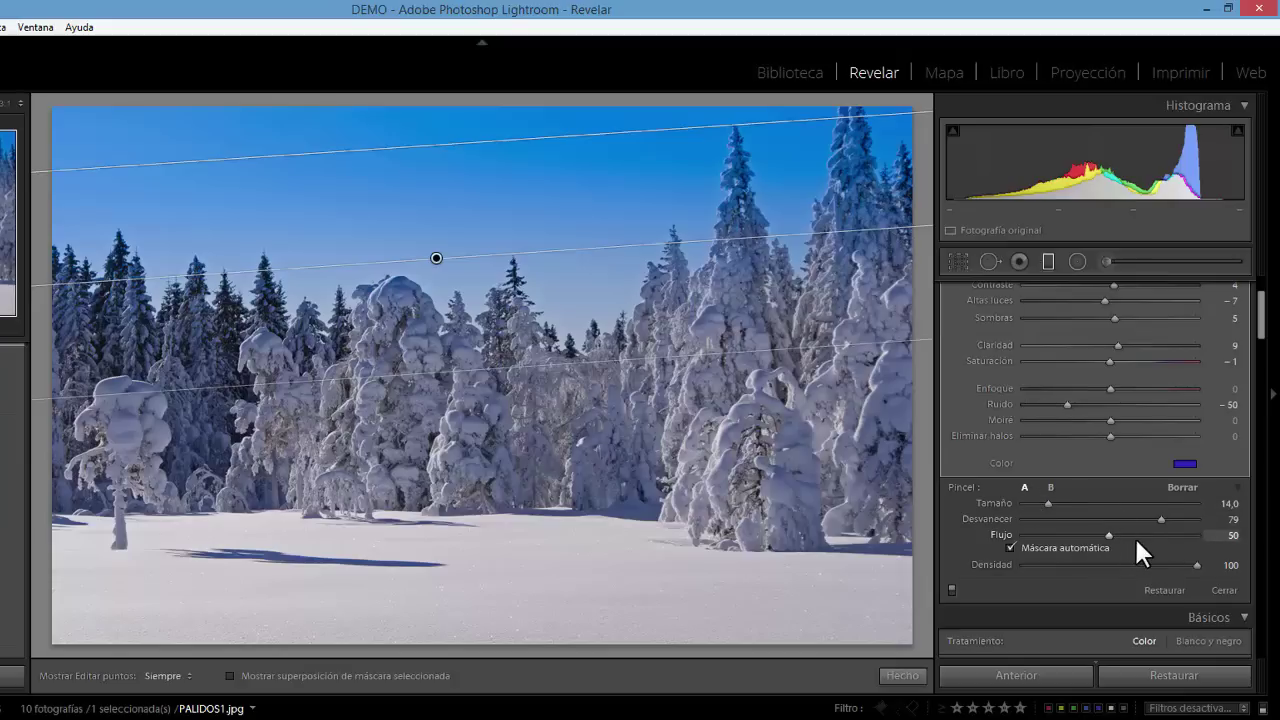
click(1049, 486)
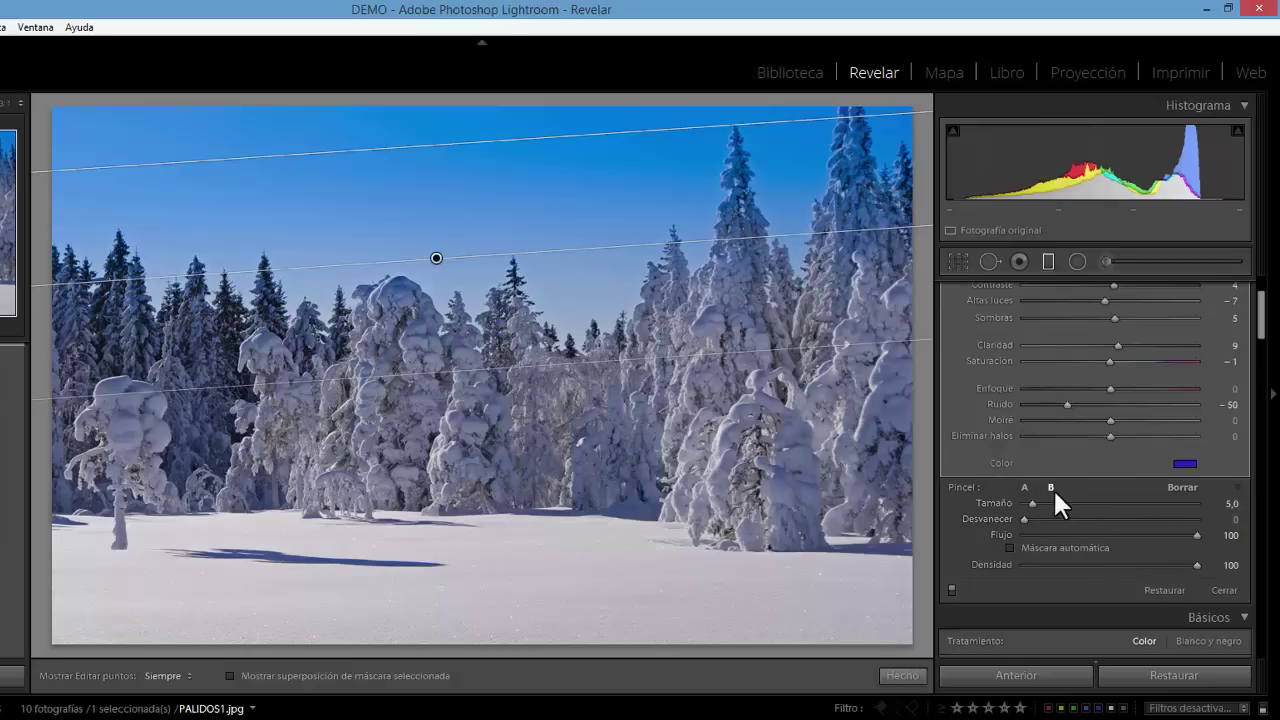
click(1022, 486)
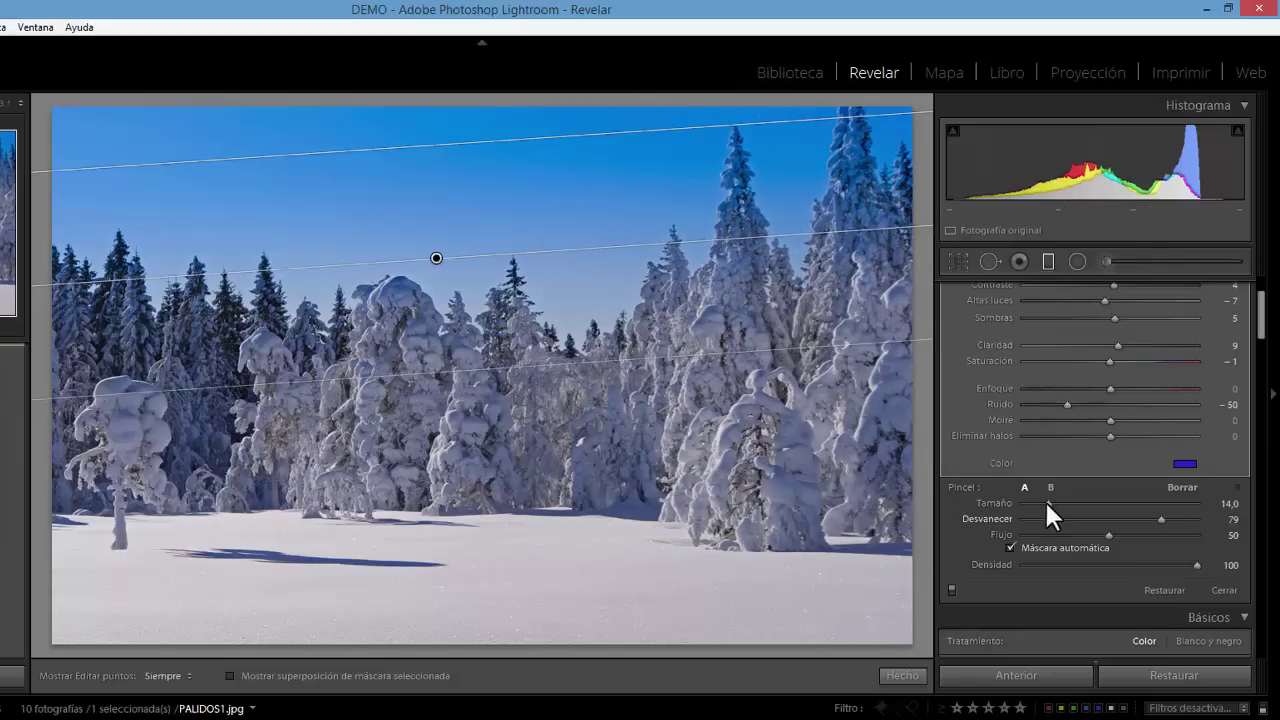
scroll(1159, 484, up, 2)
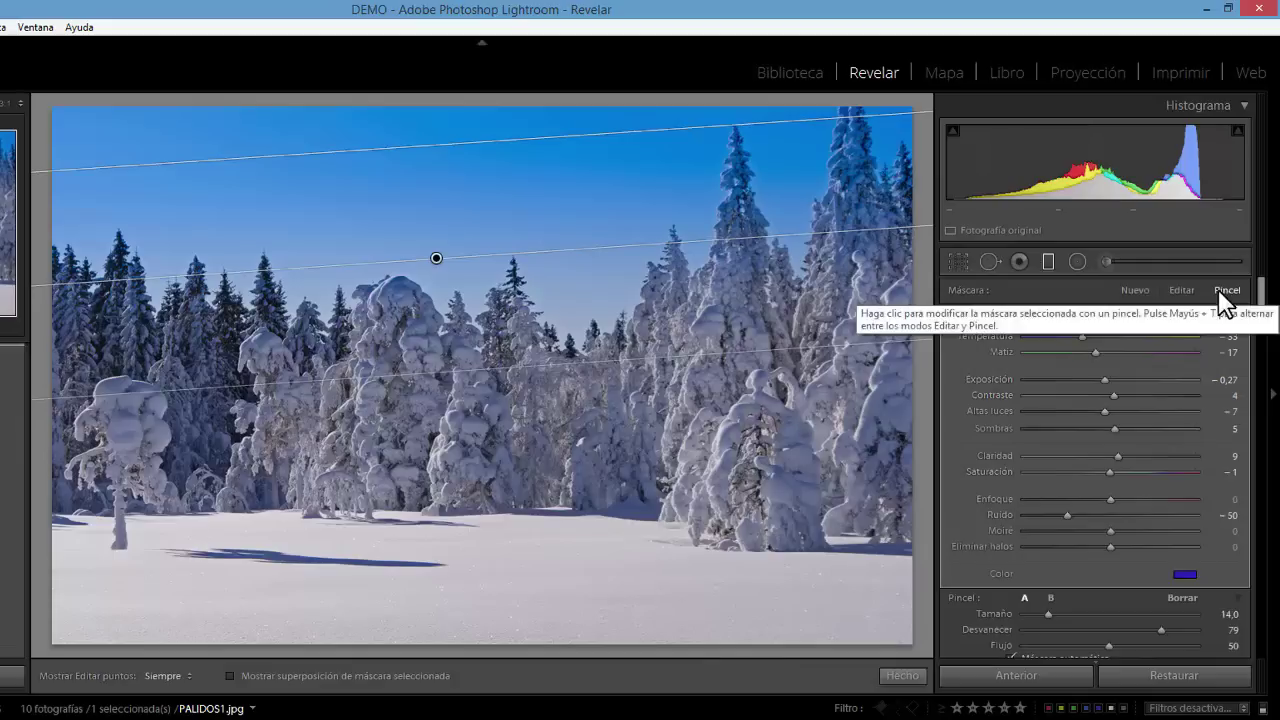
scroll(1215, 330, down, 4)
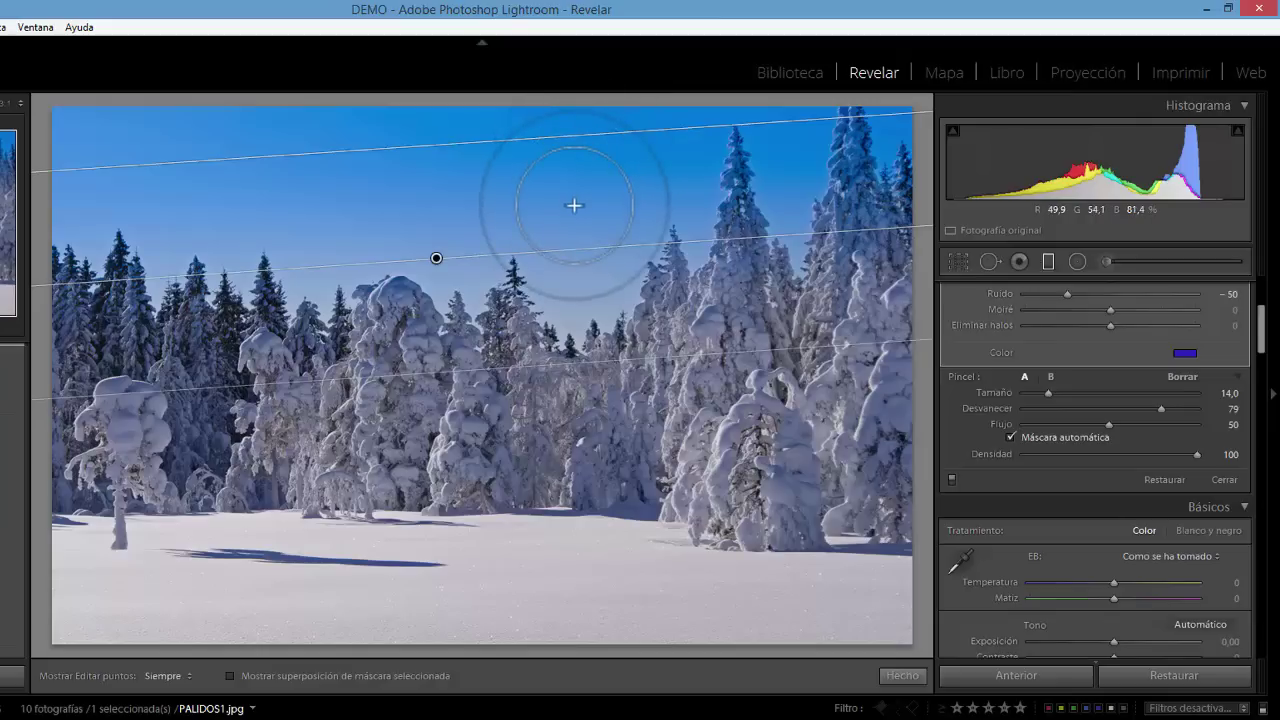
Reduce brush A's size to 13, keeping feather 79, flow 50 and auto mask on
scroll(574, 205, down, 3)
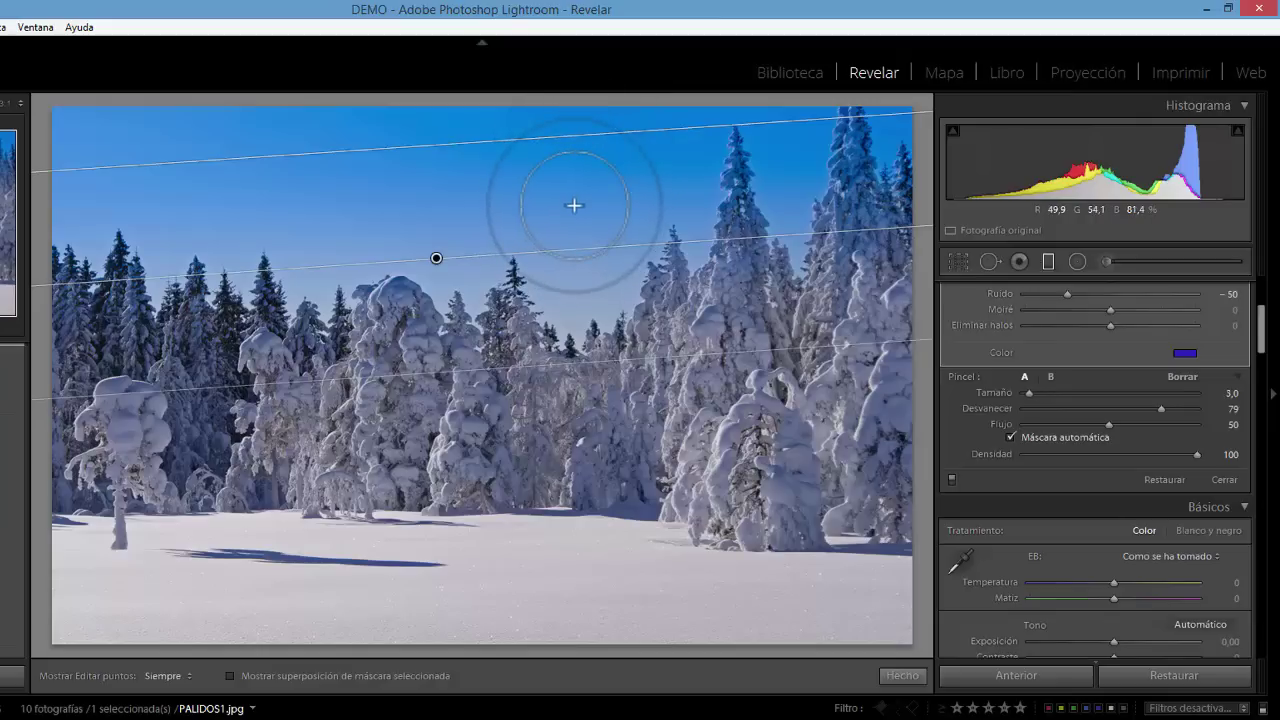
scroll(574, 205, up, 2)
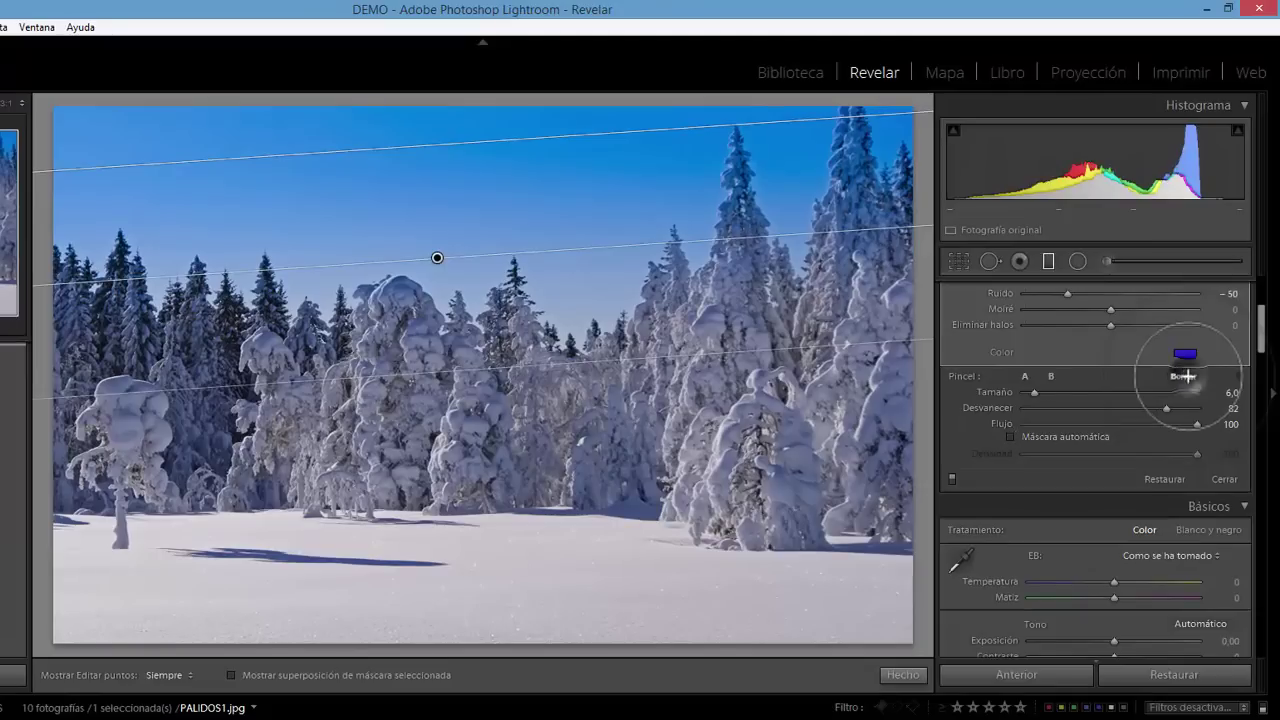
click(1184, 370)
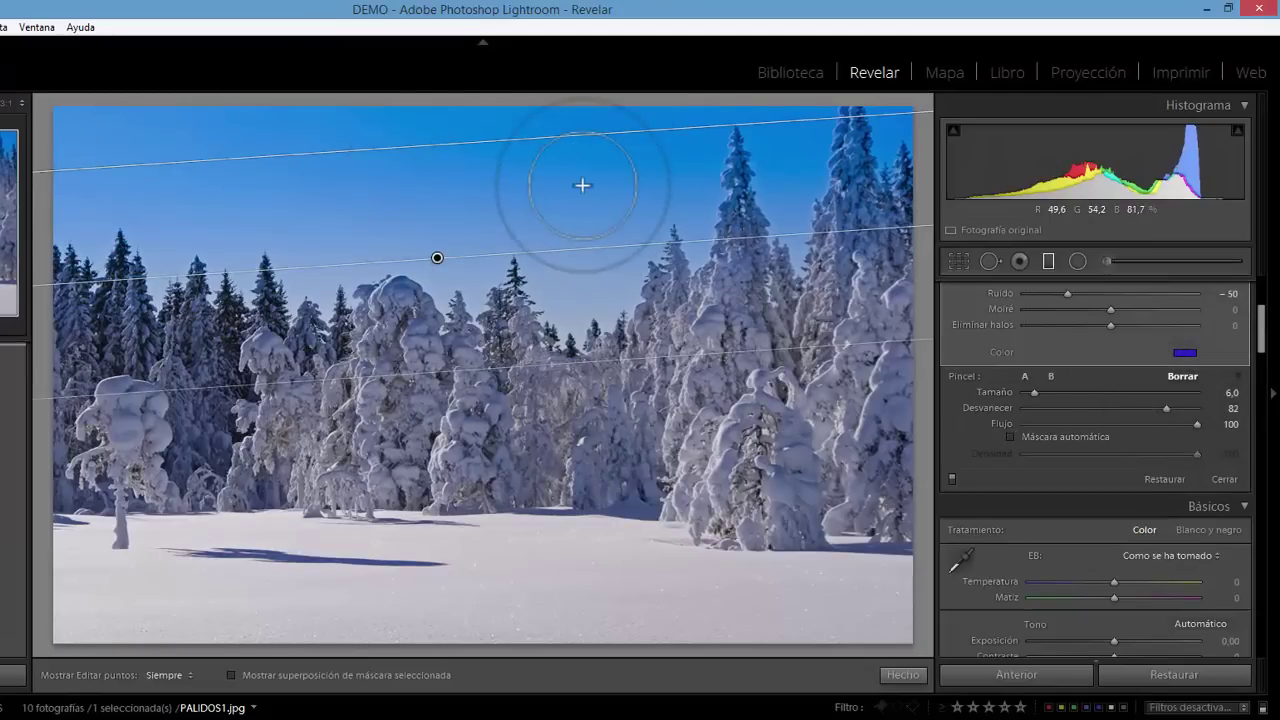
click(1025, 376)
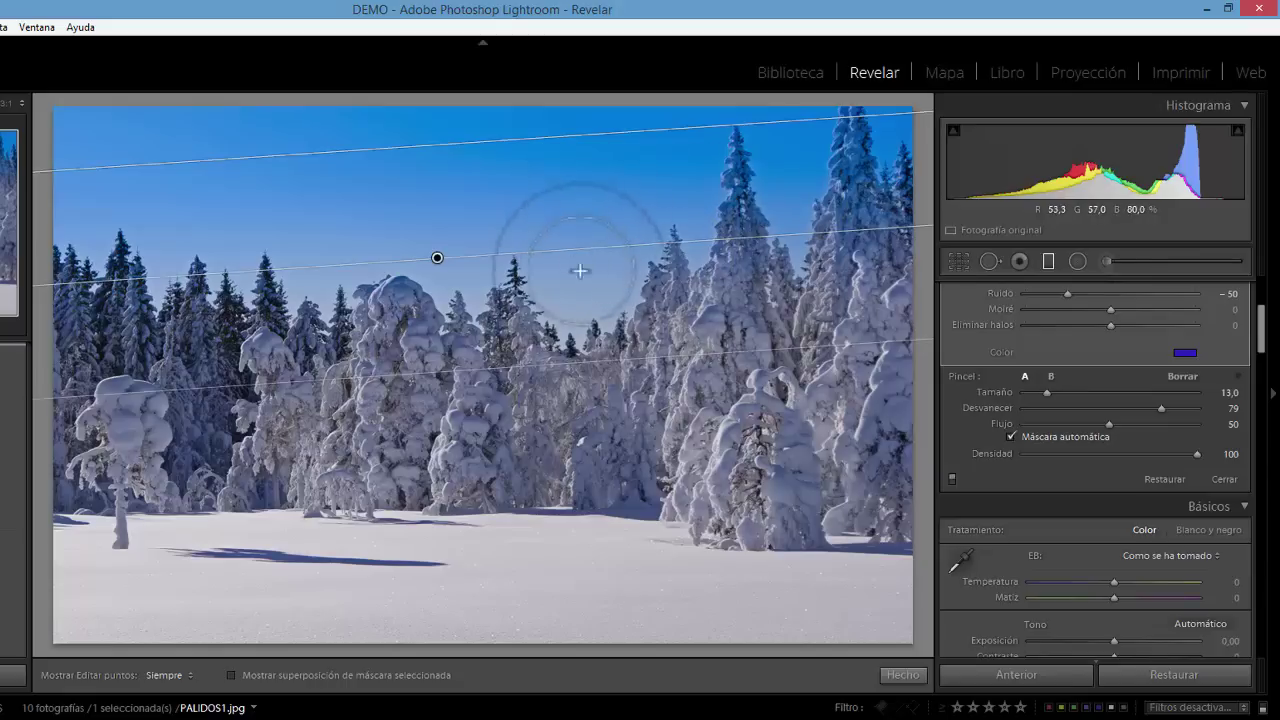
Show the mask overlay and, with pins hidden, paint a mask stroke over the central trees
click(231, 675)
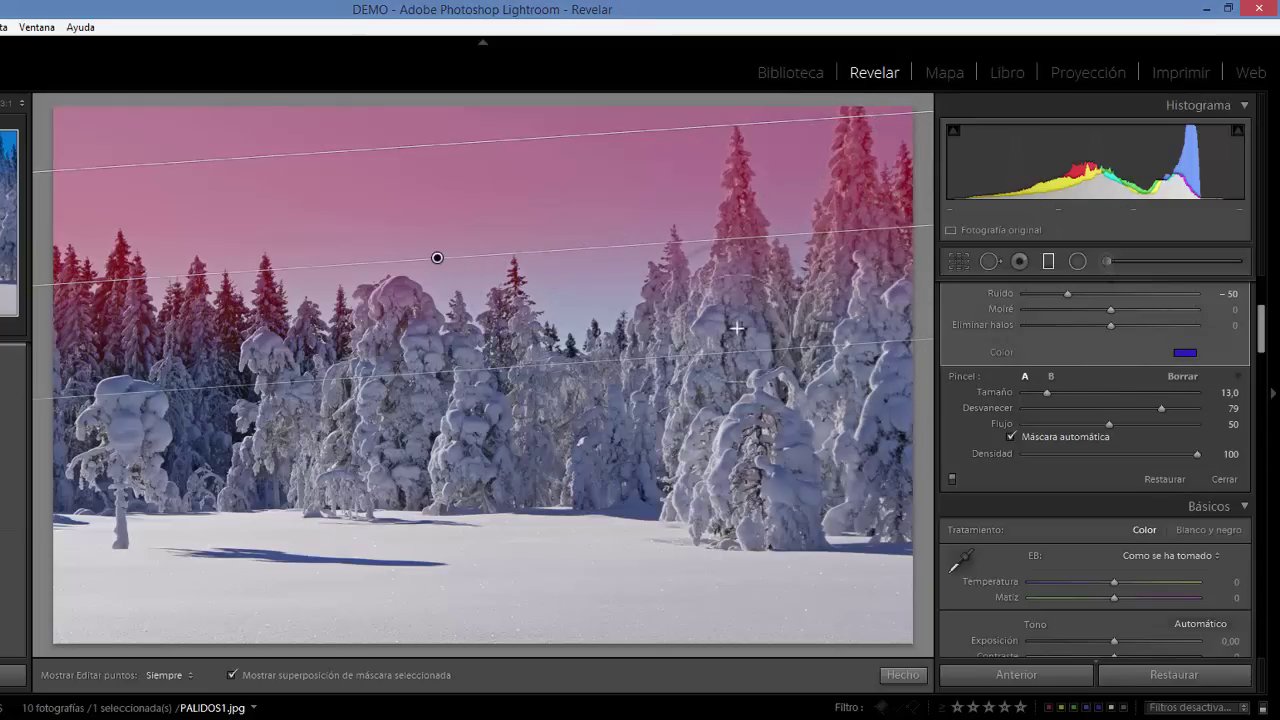
key(h)
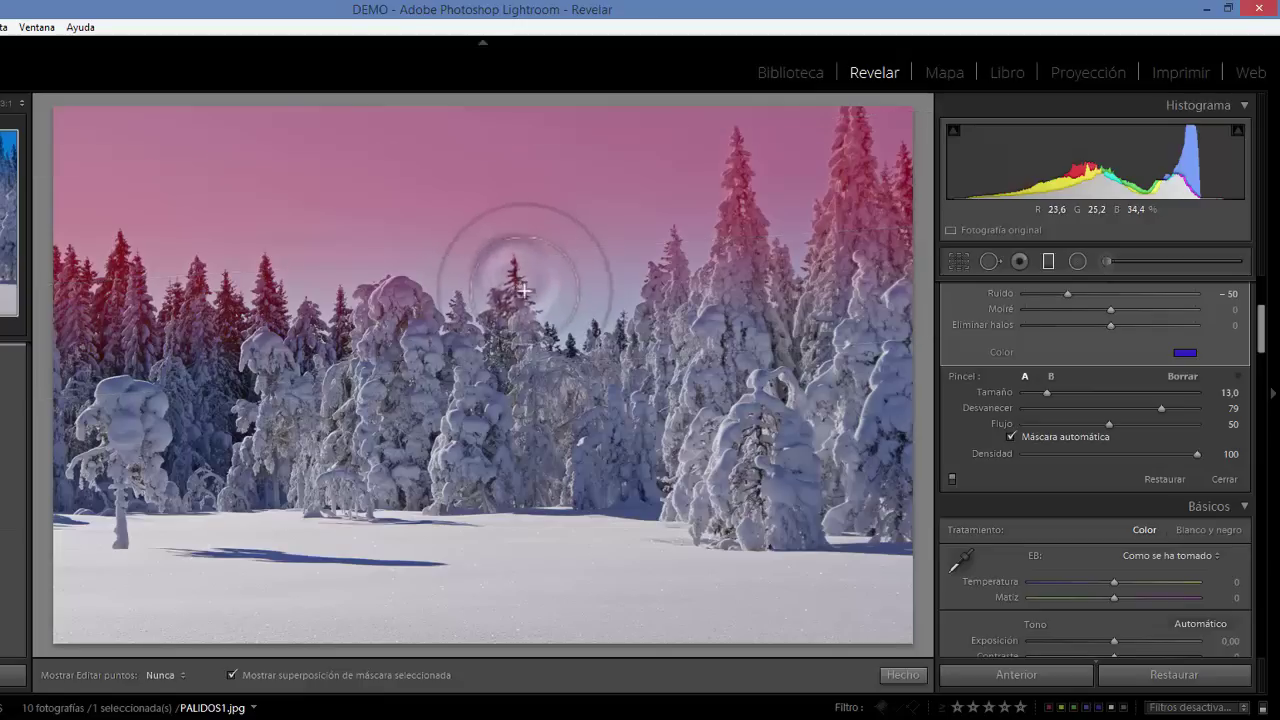
mouse_move(571, 290)
mouse_down()
mouse_move(540, 400)
mouse_move(531, 541)
mouse_move(700, 529)
mouse_move(857, 457)
mouse_move(523, 594)
mouse_move(189, 504)
mouse_up()
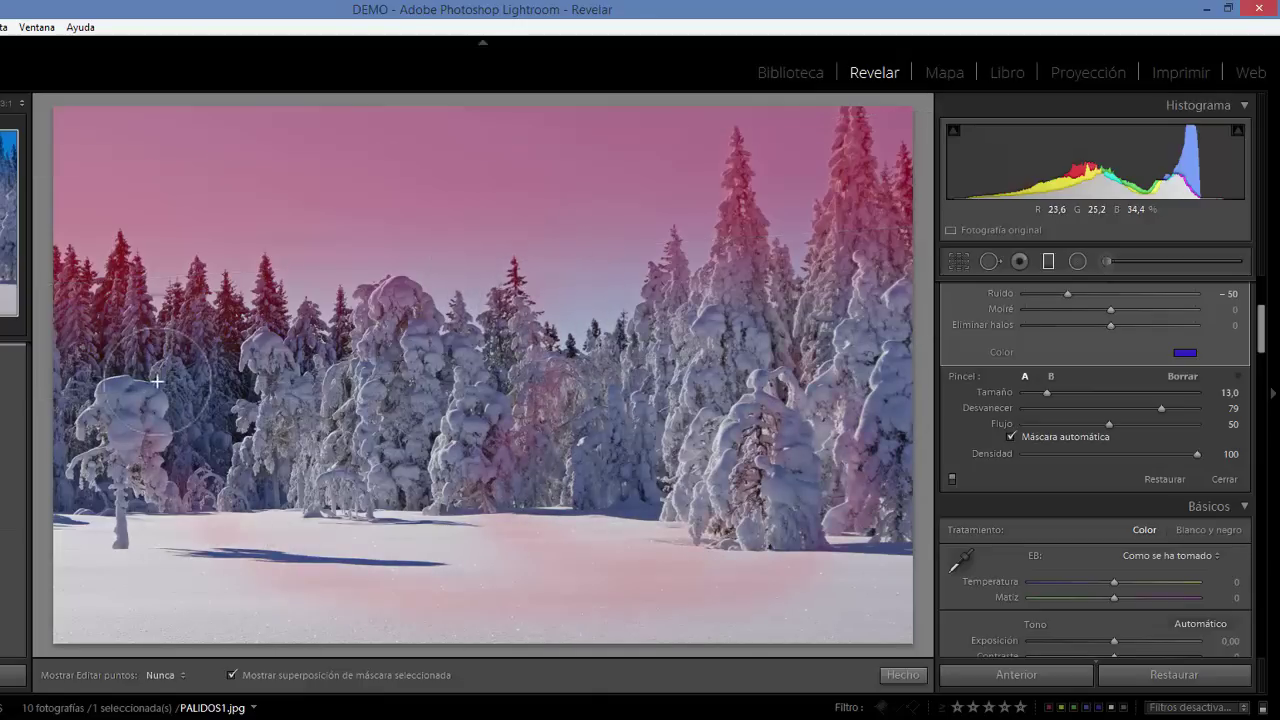
key(h)
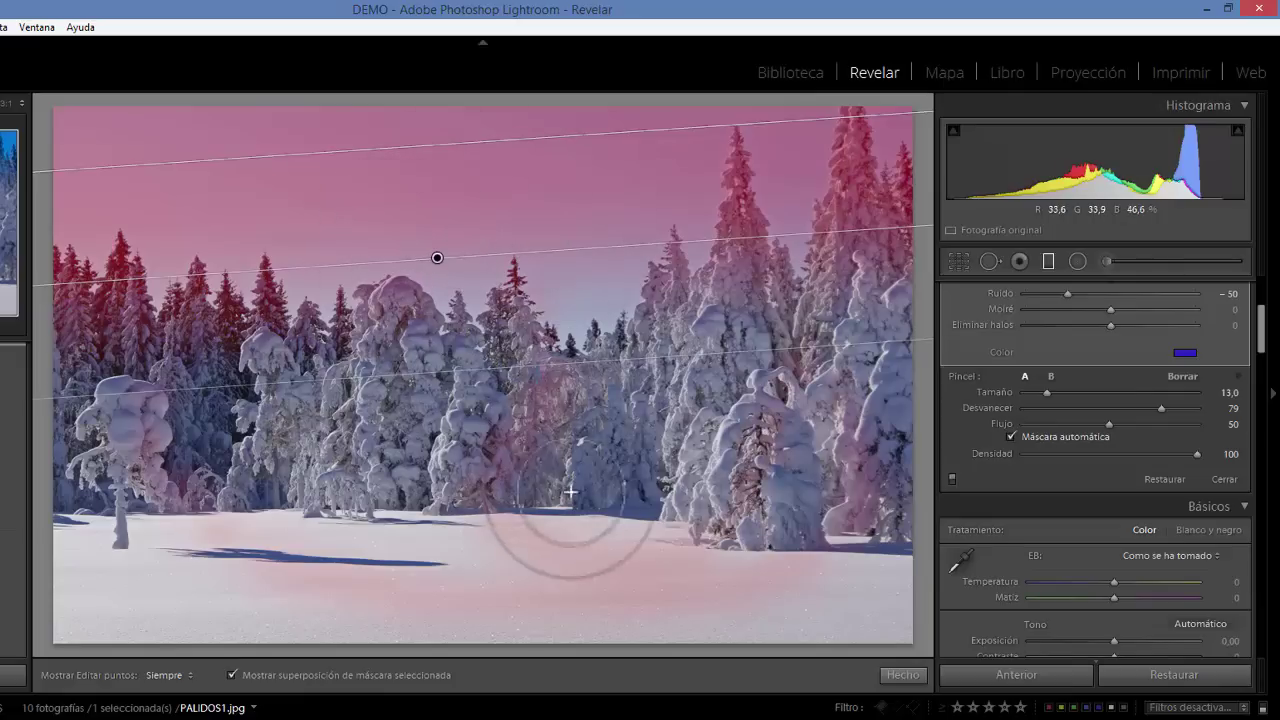
Undo the brush stroke that spilled onto the snow
scroll(1066, 414, up, 4)
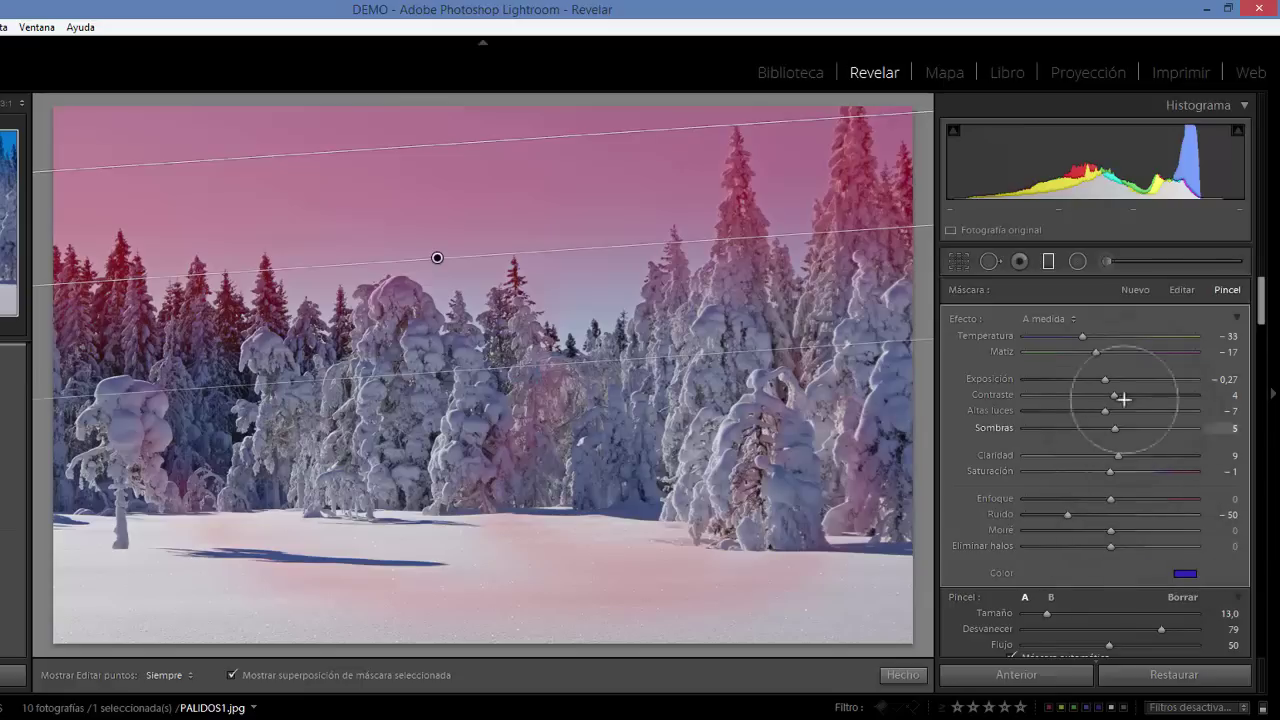
scroll(1069, 346, down, 3)
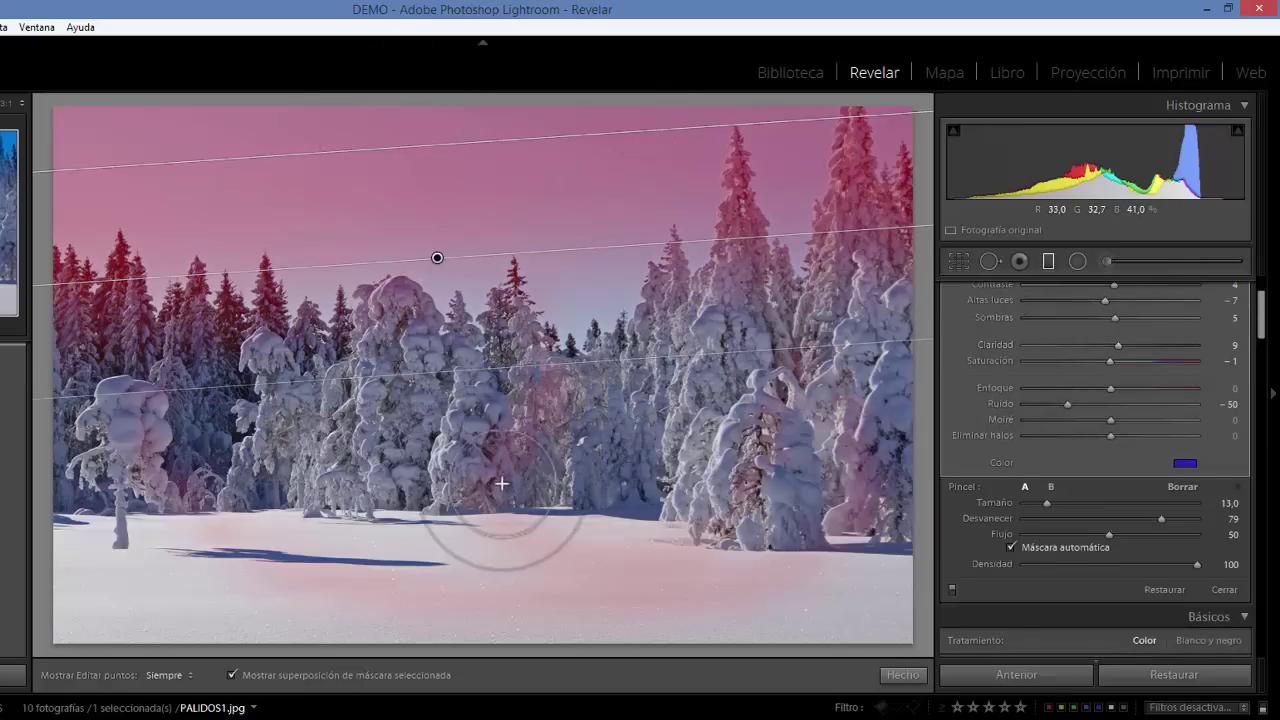
key(ctrl+z)
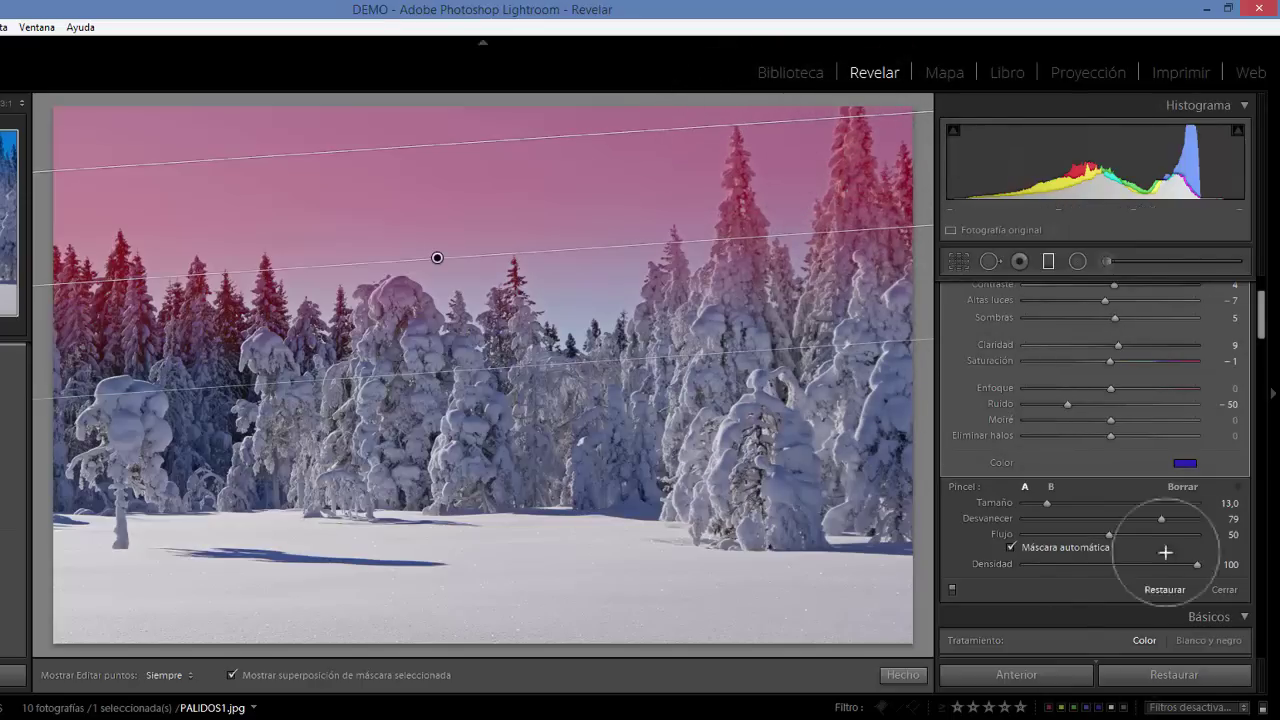
Set the Erase brush to size 13, then go back to painting with brush A
click(1183, 487)
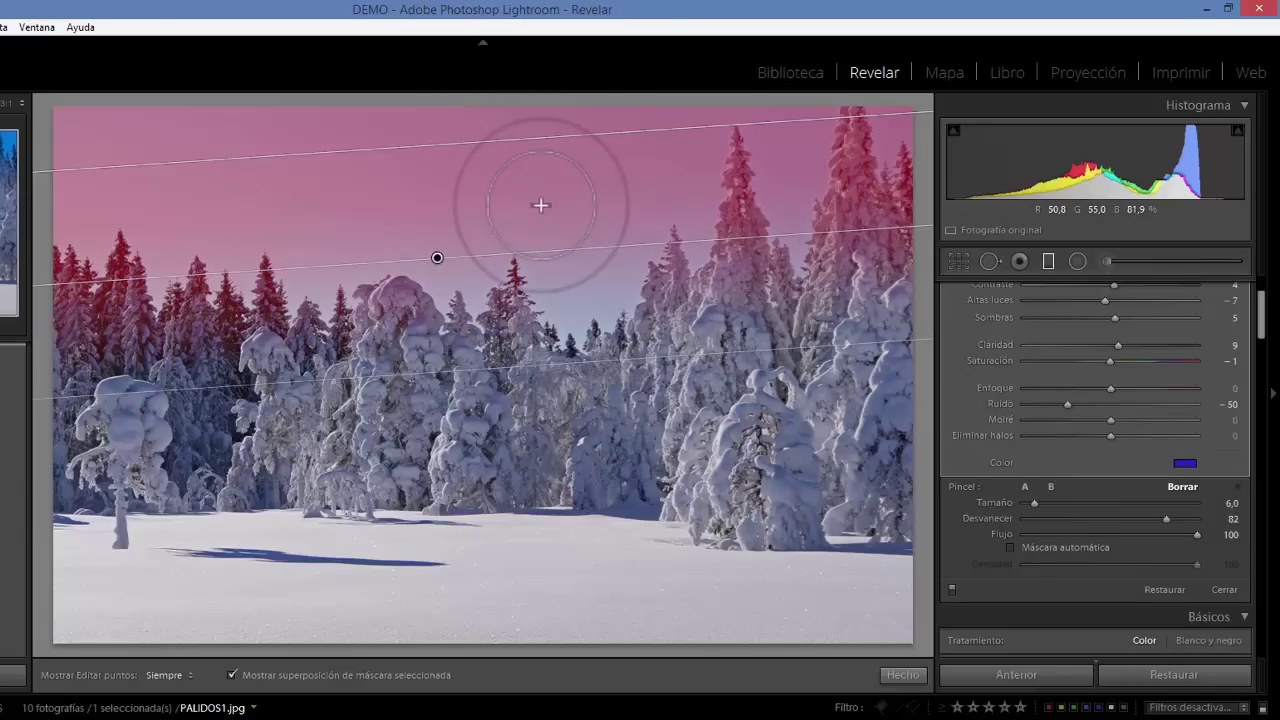
scroll(548, 201, up, 5)
scroll(548, 201, up, 3)
scroll(548, 201, down, 6)
scroll(548, 201, up, 2)
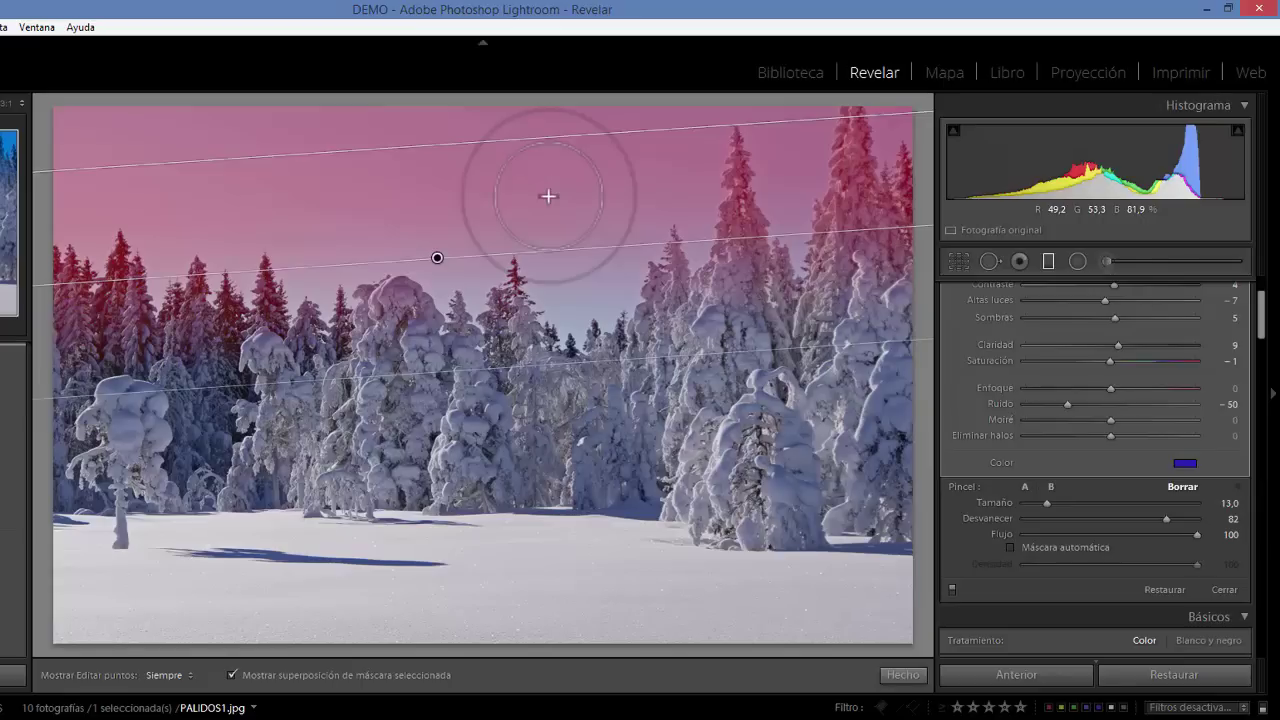
click(1024, 486)
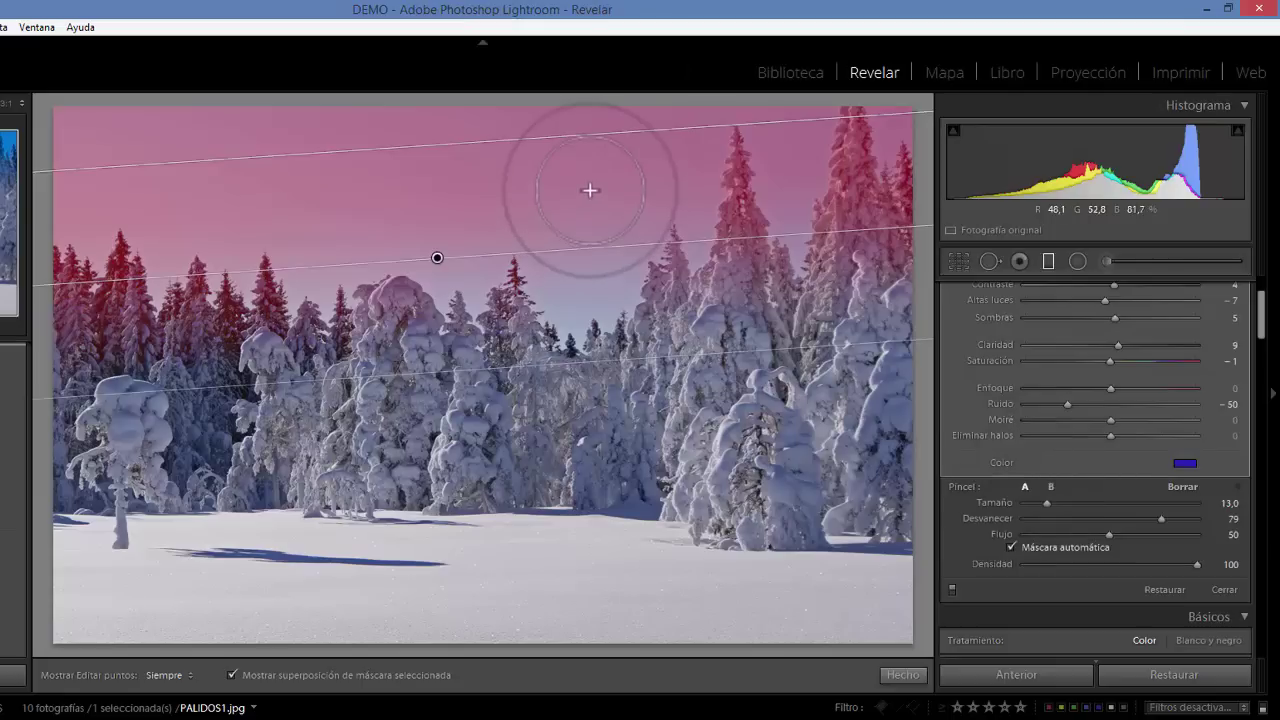
Switch the brush to Erase with size 3, feather 45, flow 100 and auto mask off
click(1182, 486)
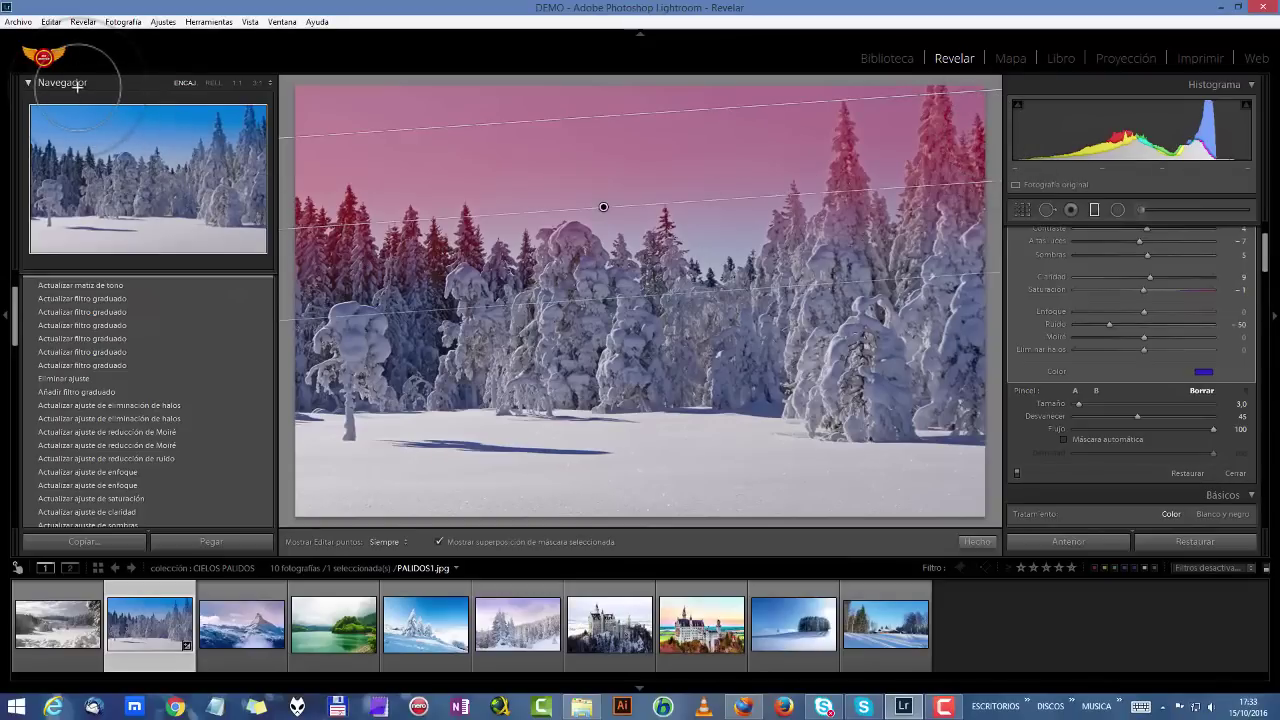
Set the Navigator zoom to 2:1 and pan onto the snow-covered treetops against the sky
click(259, 83)
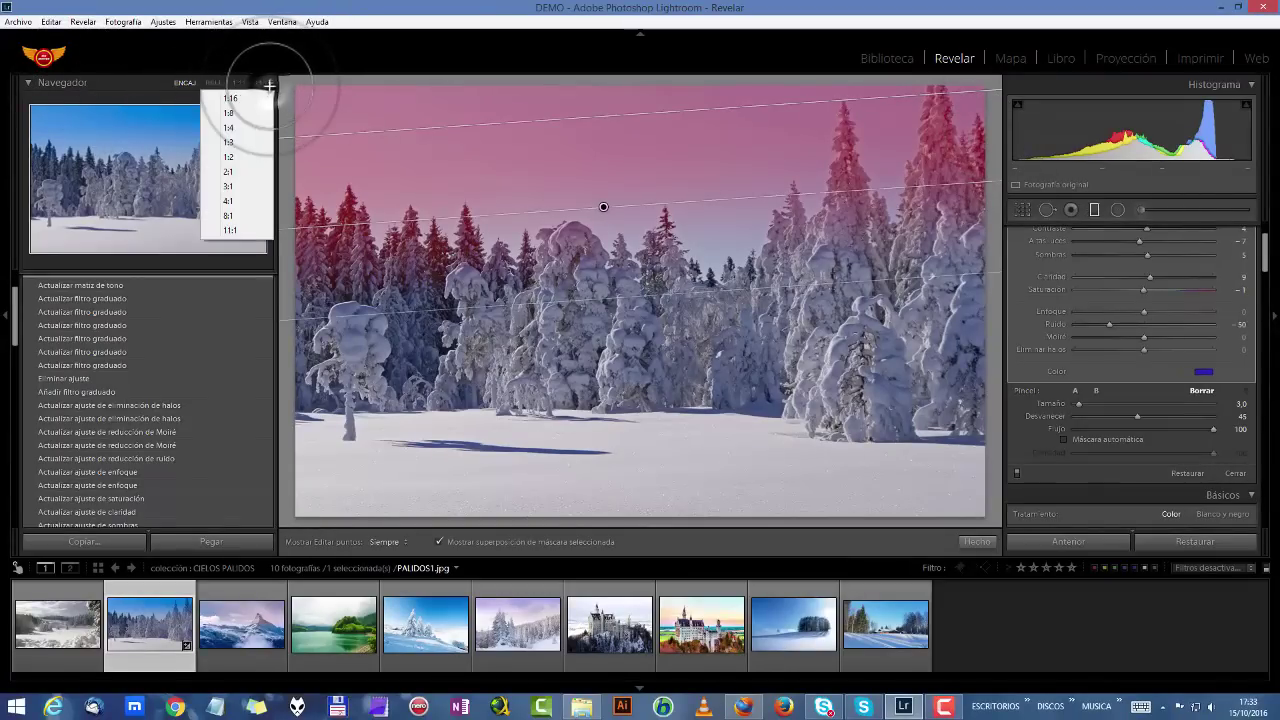
click(229, 201)
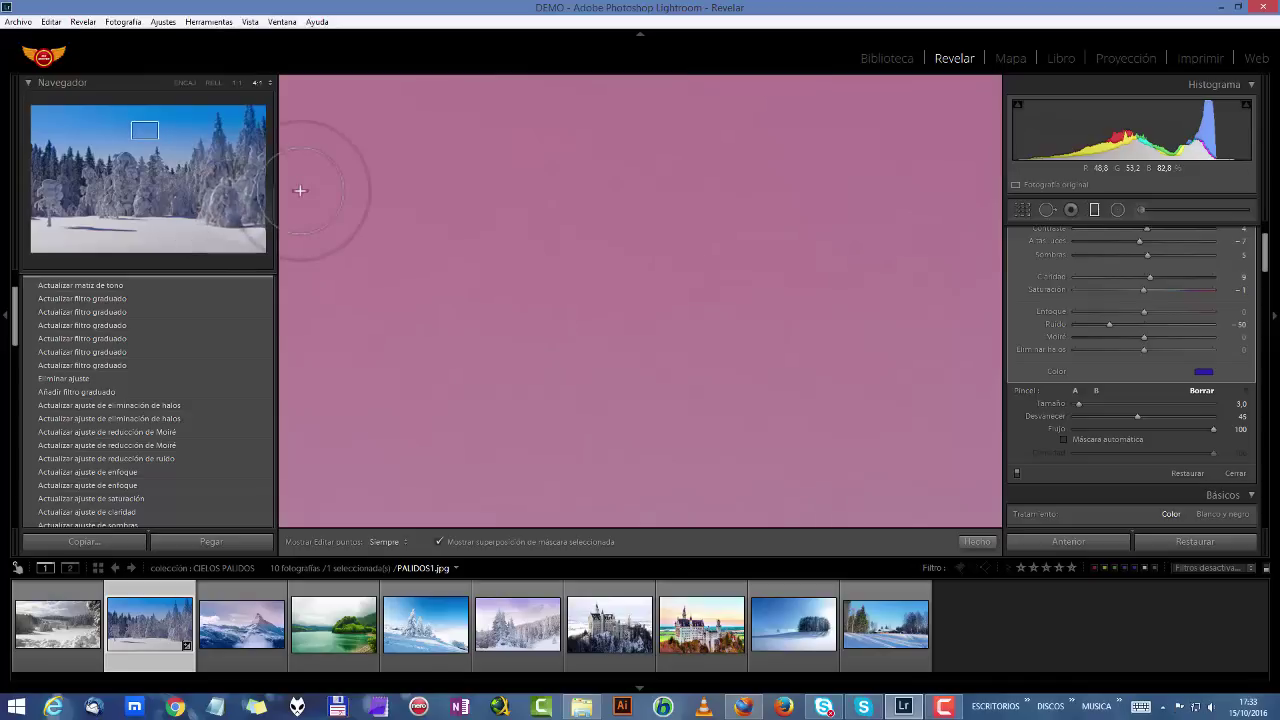
click(262, 83)
click(250, 176)
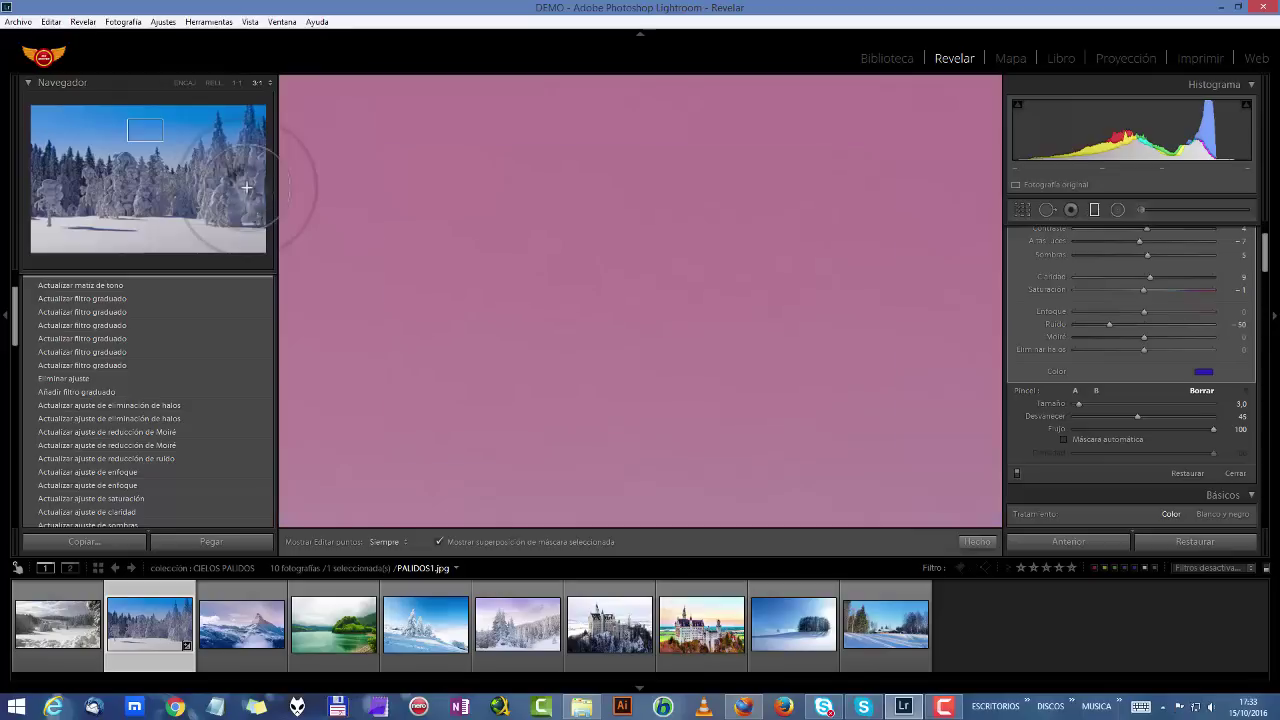
click(262, 83)
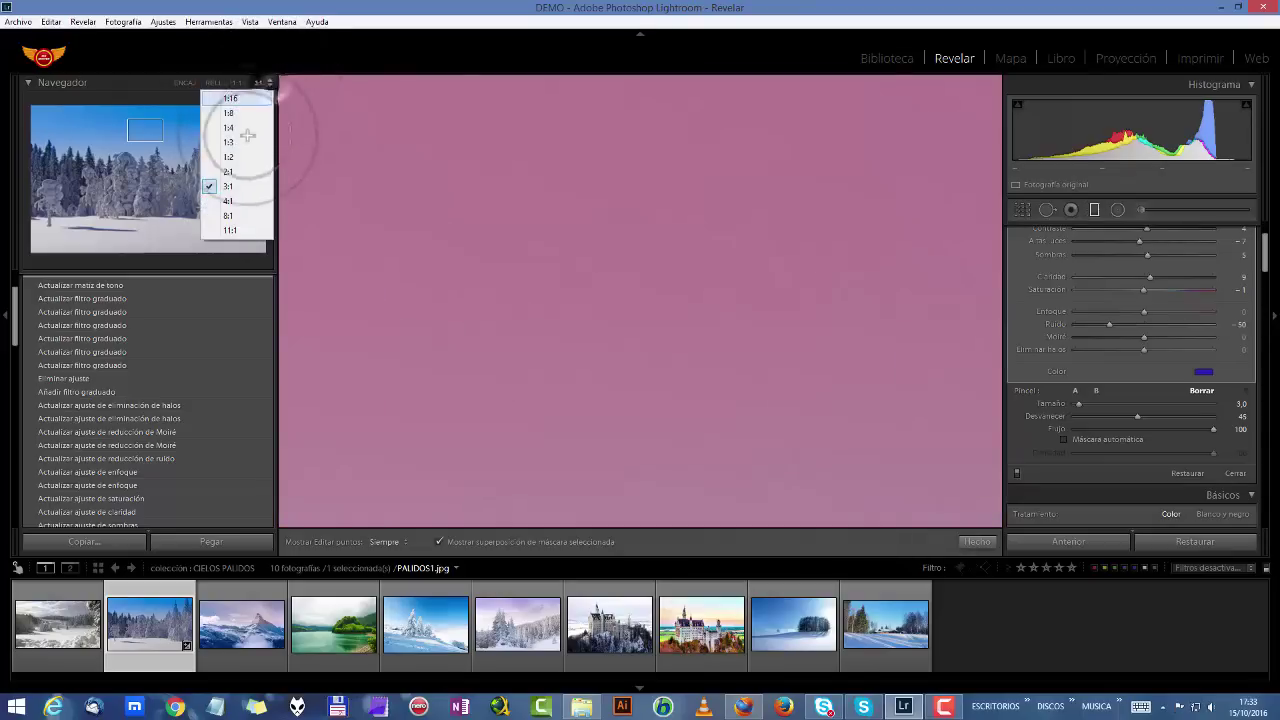
click(229, 172)
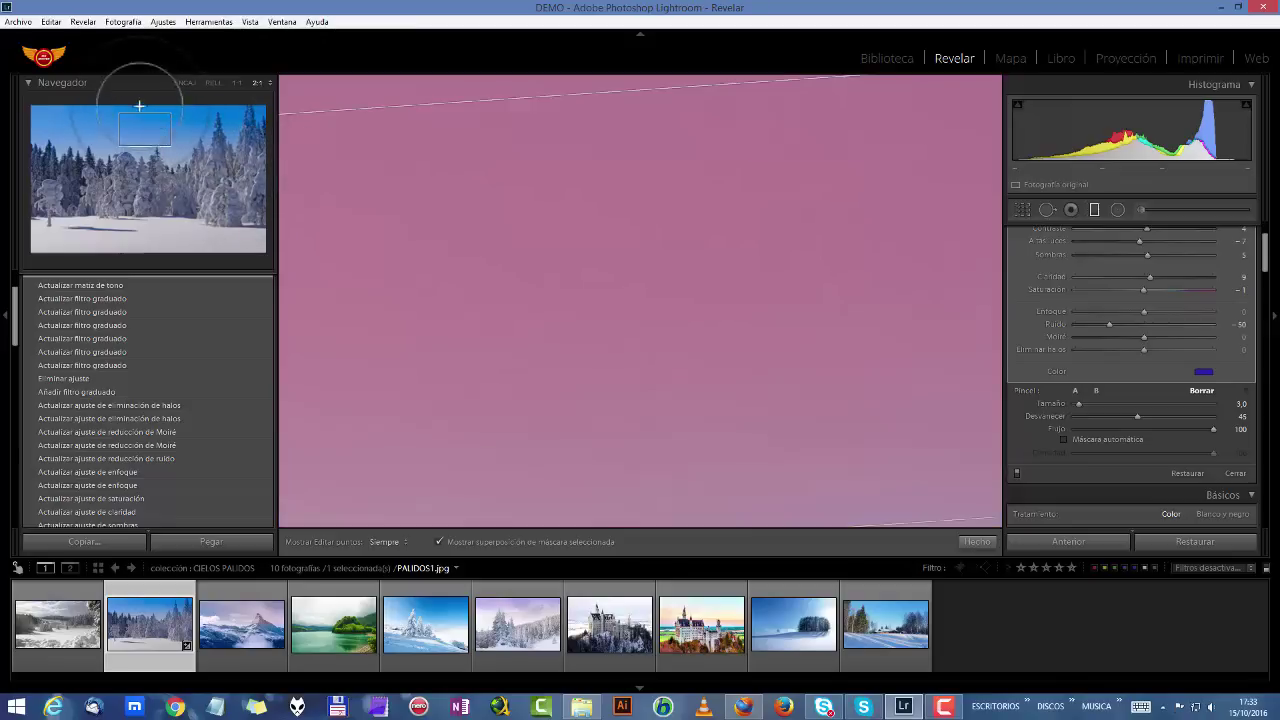
drag(143, 131, 215, 140)
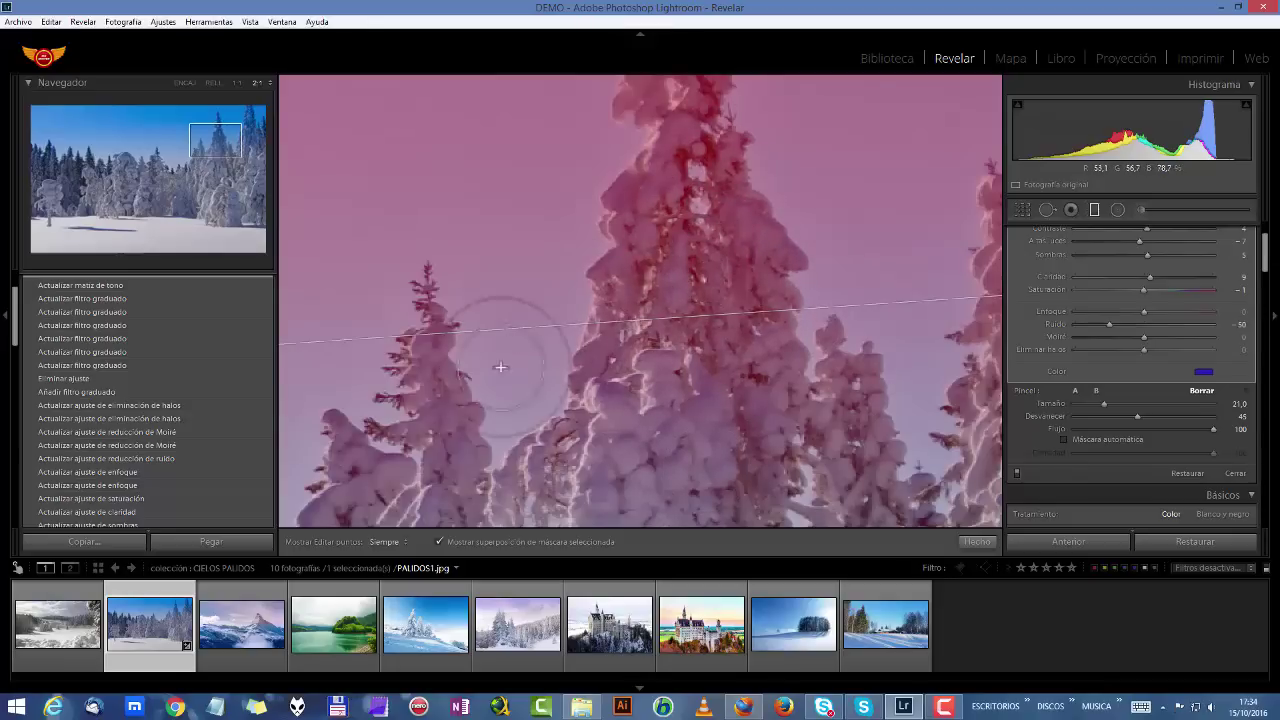
Toggle the mask overlay to inspect the trees, trial-erase the central tree at size 21, then undo
click(439, 541)
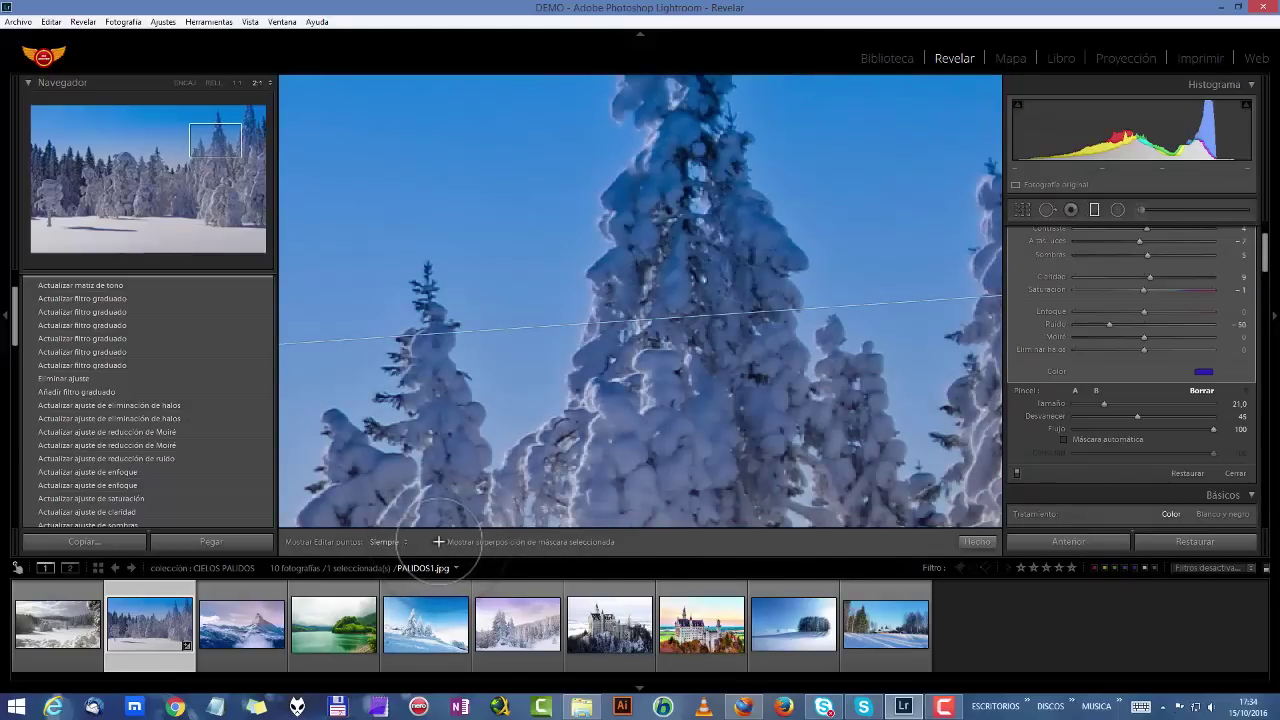
click(439, 541)
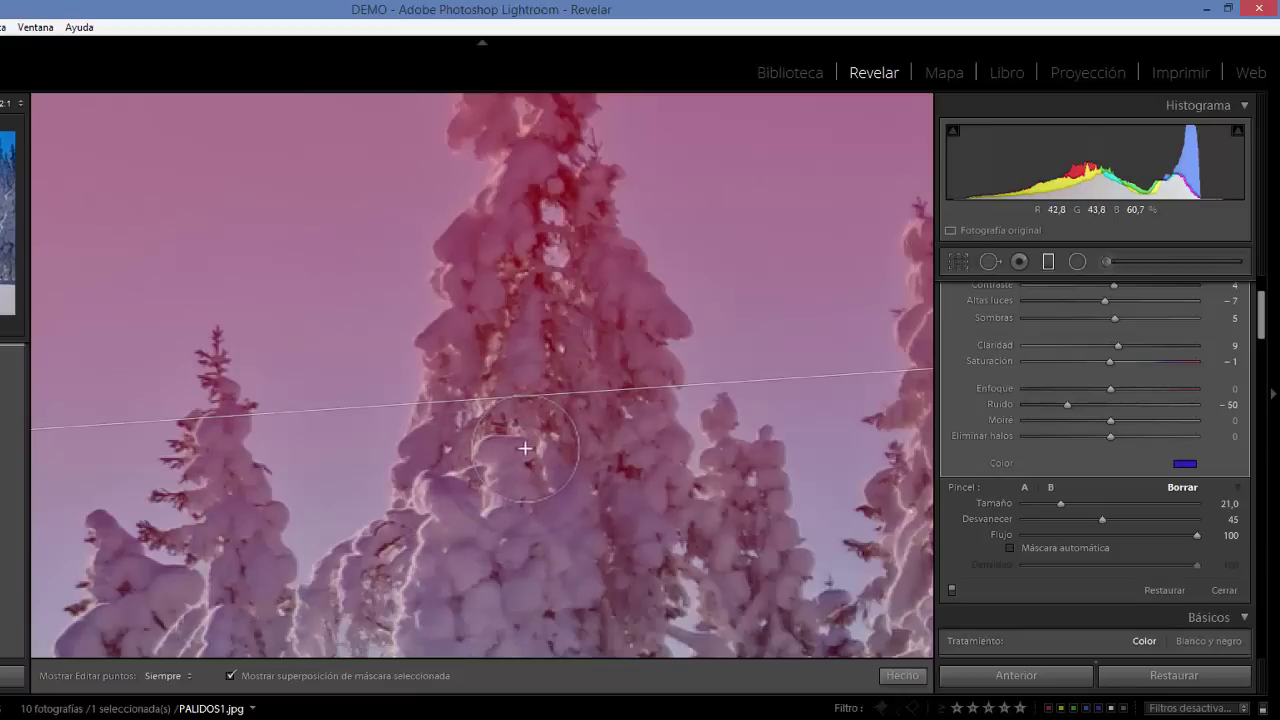
key(h)
mouse_move(540, 429)
mouse_down()
mouse_move(547, 371)
mouse_move(529, 342)
mouse_move(508, 340)
mouse_move(502, 357)
mouse_move(485, 343)
mouse_move(516, 287)
mouse_move(505, 270)
mouse_move(496, 285)
mouse_move(454, 283)
mouse_move(478, 265)
mouse_move(473, 245)
mouse_move(509, 198)
mouse_move(530, 189)
mouse_move(599, 323)
mouse_move(594, 399)
mouse_up()
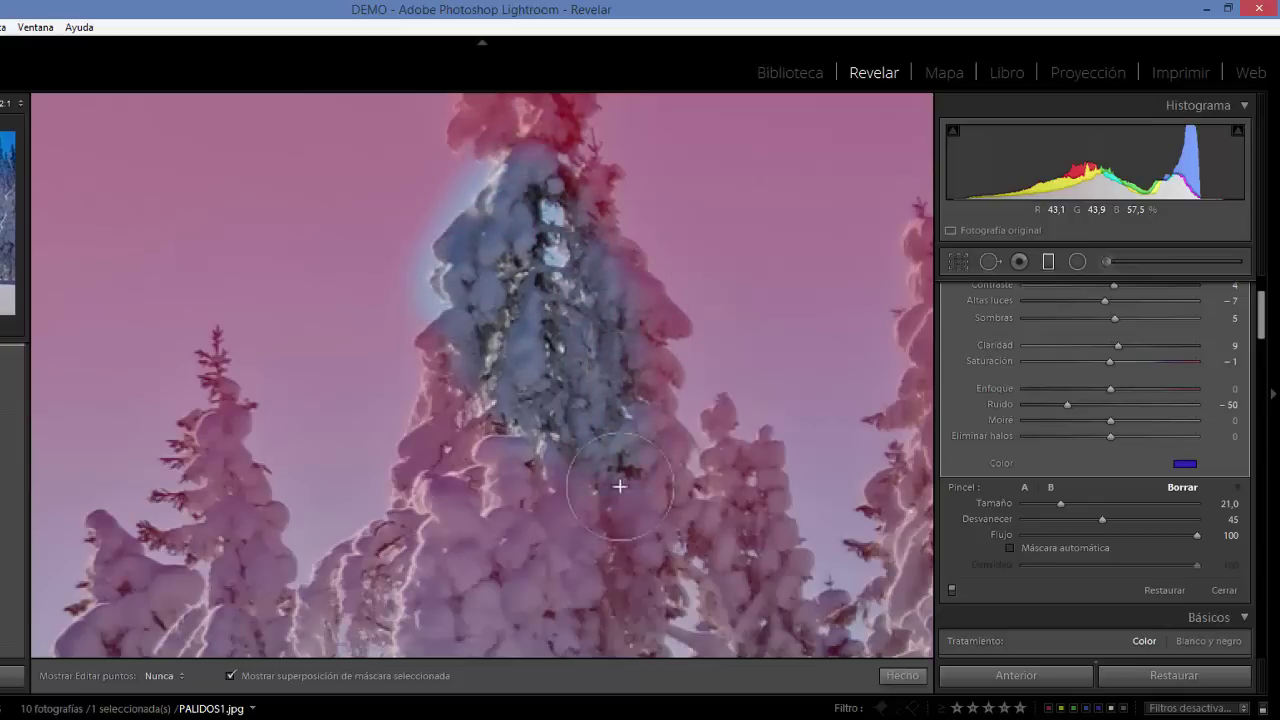
mouse_move(483, 428)
mouse_down()
mouse_move(460, 394)
mouse_move(440, 434)
mouse_move(478, 516)
mouse_move(472, 531)
mouse_move(461, 511)
mouse_move(433, 565)
mouse_move(425, 553)
mouse_move(407, 562)
mouse_move(374, 603)
mouse_move(318, 628)
mouse_move(421, 585)
mouse_move(502, 602)
mouse_up()
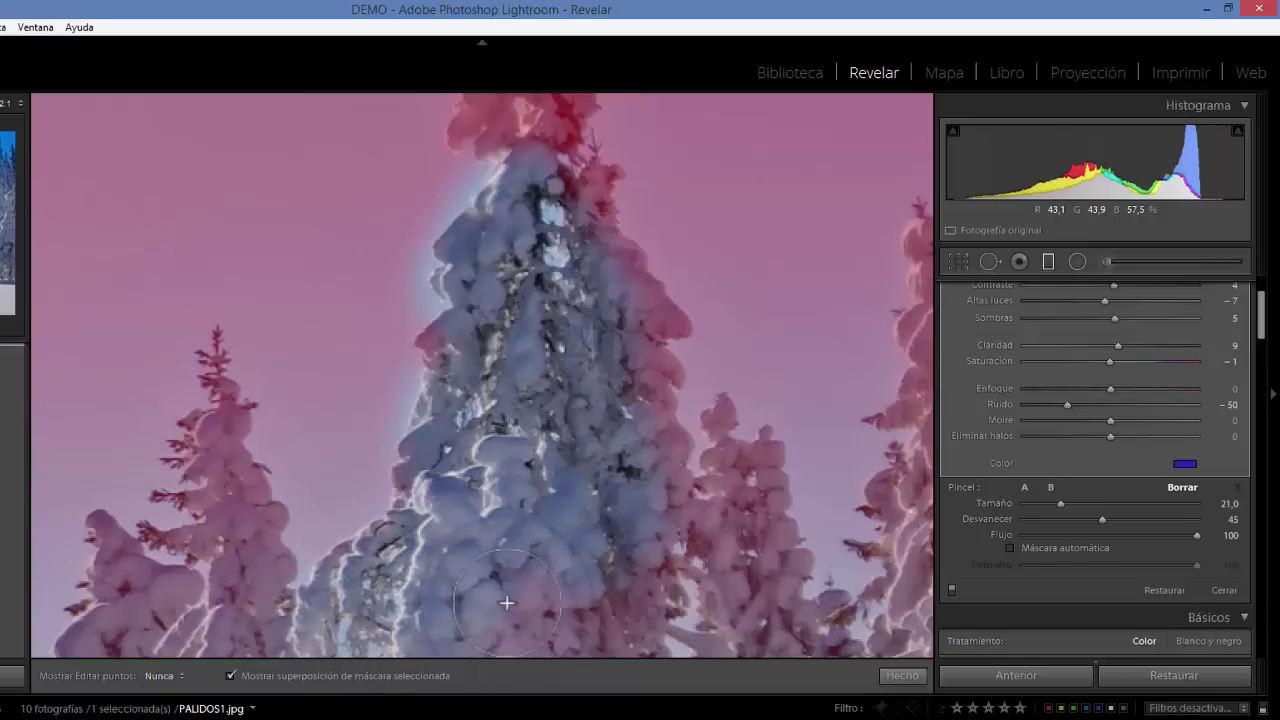
mouse_move(728, 612)
mouse_down()
mouse_move(737, 534)
mouse_move(718, 535)
mouse_up()
mouse_move(637, 450)
mouse_down()
mouse_move(690, 360)
mouse_move(660, 285)
mouse_move(670, 290)
mouse_move(650, 294)
mouse_move(640, 225)
mouse_move(585, 198)
mouse_move(572, 205)
mouse_up()
key(h)
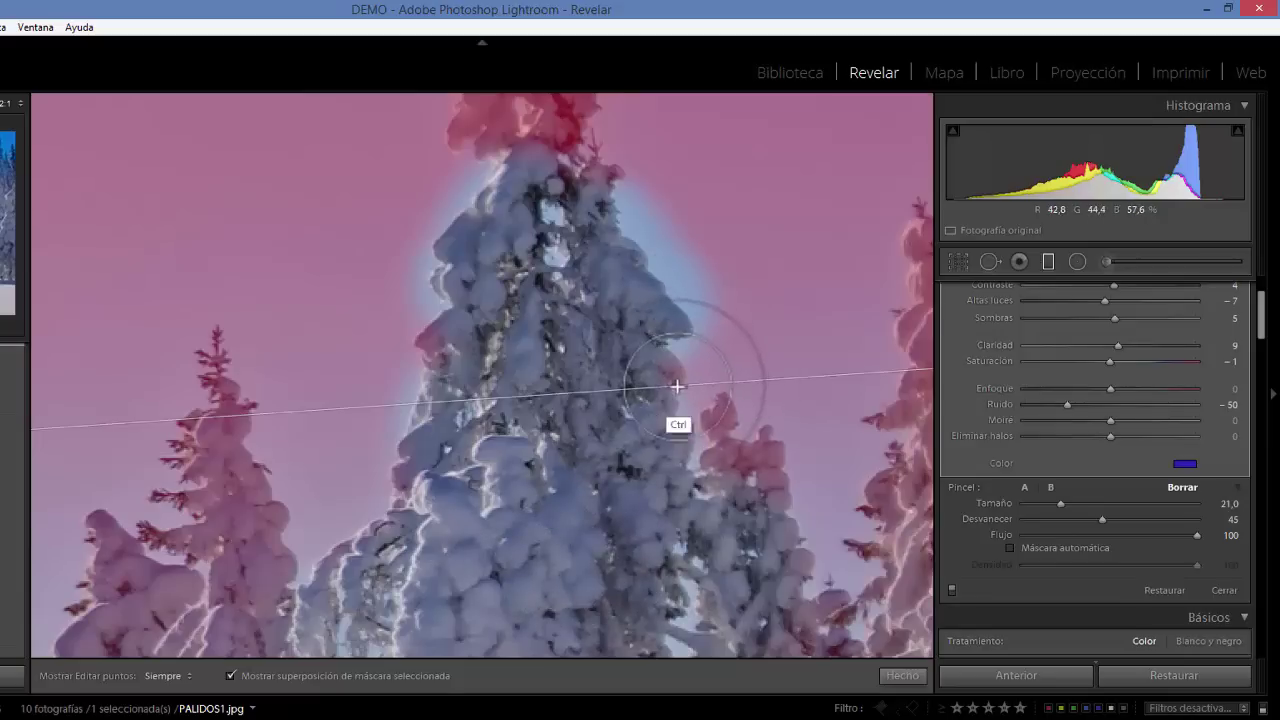
key(ctrl+z)
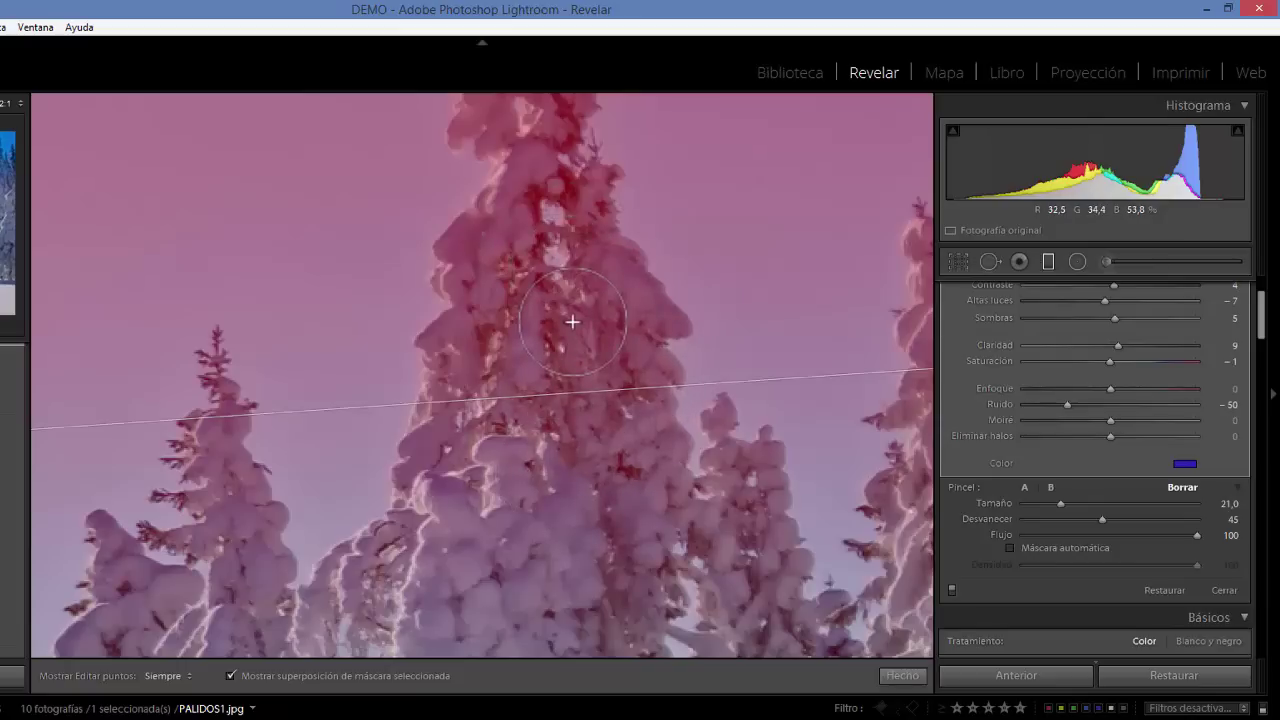
With a size 14 erase brush, clear the mask from the central tree, right-hand tree and lower-left bush
scroll(558, 336, down, 4)
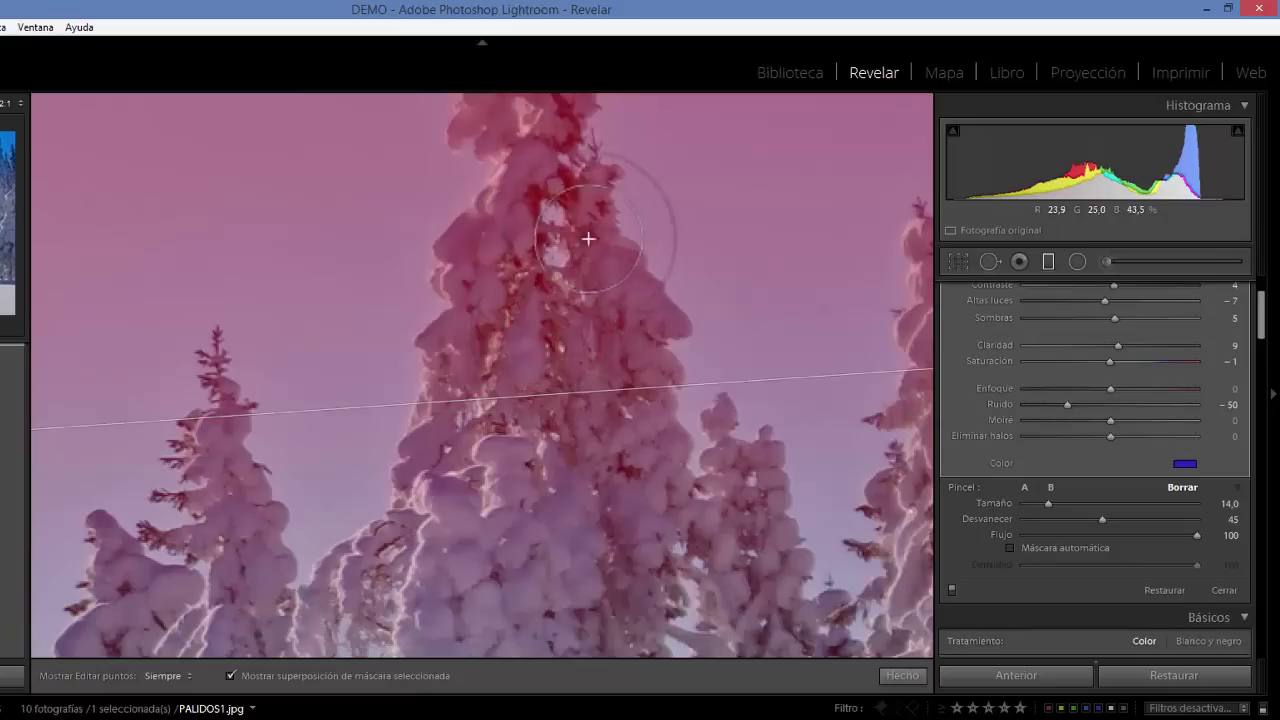
key(h)
mouse_move(510, 258)
mouse_down()
mouse_move(467, 256)
mouse_move(445, 238)
mouse_move(460, 175)
mouse_move(560, 130)
mouse_move(507, 127)
mouse_move(452, 100)
mouse_move(457, 128)
mouse_move(508, 82)
mouse_move(572, 100)
mouse_move(590, 150)
mouse_move(580, 210)
mouse_move(573, 193)
mouse_move(600, 258)
mouse_move(651, 322)
mouse_move(620, 300)
mouse_move(605, 311)
mouse_move(562, 266)
mouse_up()
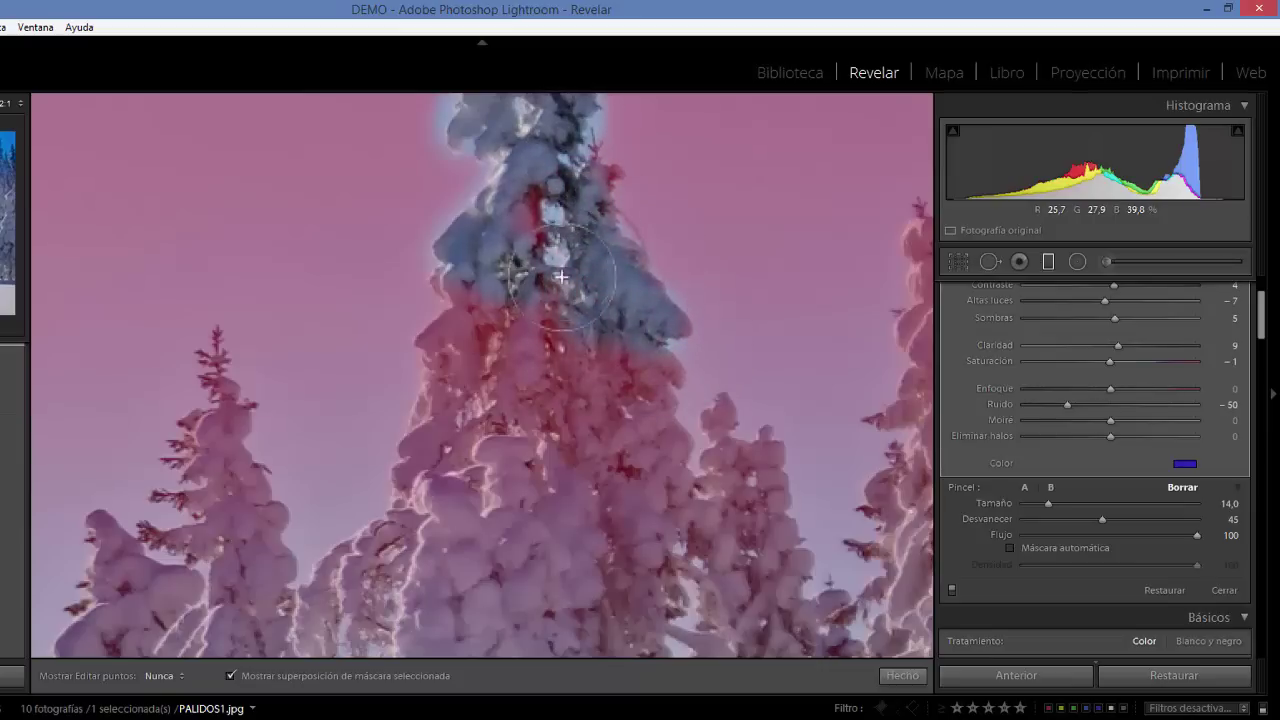
mouse_move(497, 332)
mouse_down()
mouse_move(440, 355)
mouse_move(463, 383)
mouse_move(422, 445)
mouse_move(432, 412)
mouse_move(465, 389)
mouse_move(513, 396)
mouse_up()
drag(608, 380, 628, 398)
drag(622, 501, 558, 482)
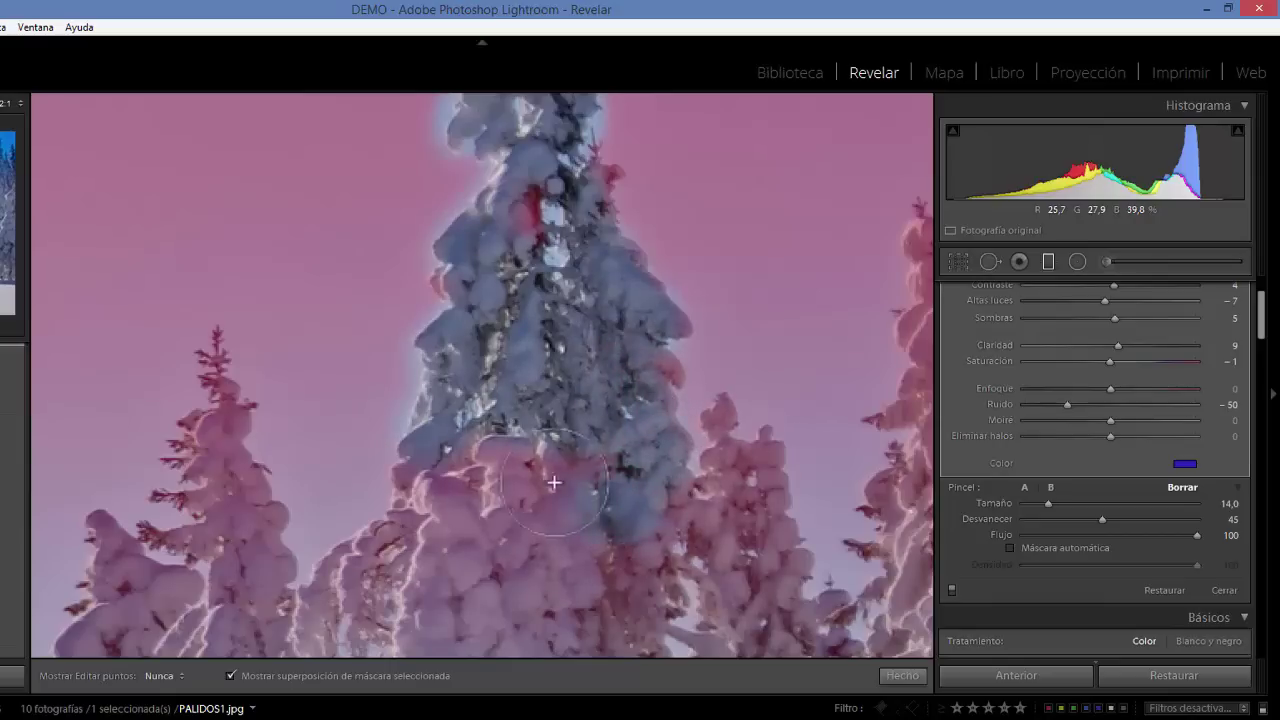
mouse_move(468, 492)
mouse_down()
mouse_move(345, 445)
mouse_move(349, 605)
mouse_move(343, 515)
mouse_move(372, 500)
mouse_move(490, 575)
mouse_up()
drag(606, 558, 639, 566)
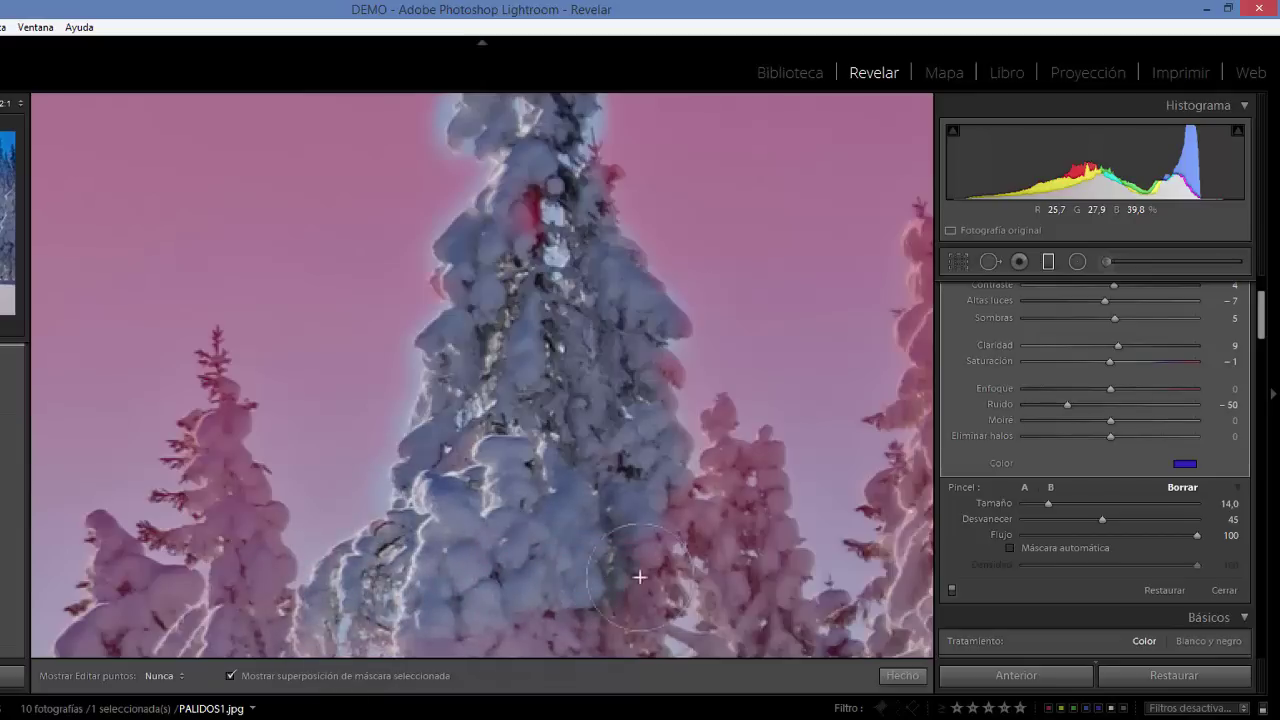
mouse_move(674, 515)
mouse_down()
mouse_move(711, 514)
mouse_move(733, 531)
mouse_move(714, 498)
mouse_move(731, 482)
mouse_move(718, 405)
mouse_move(739, 462)
mouse_move(779, 490)
mouse_move(752, 463)
mouse_move(777, 521)
mouse_move(765, 584)
mouse_move(745, 559)
mouse_move(760, 623)
mouse_move(784, 610)
mouse_move(786, 632)
mouse_move(722, 646)
mouse_up()
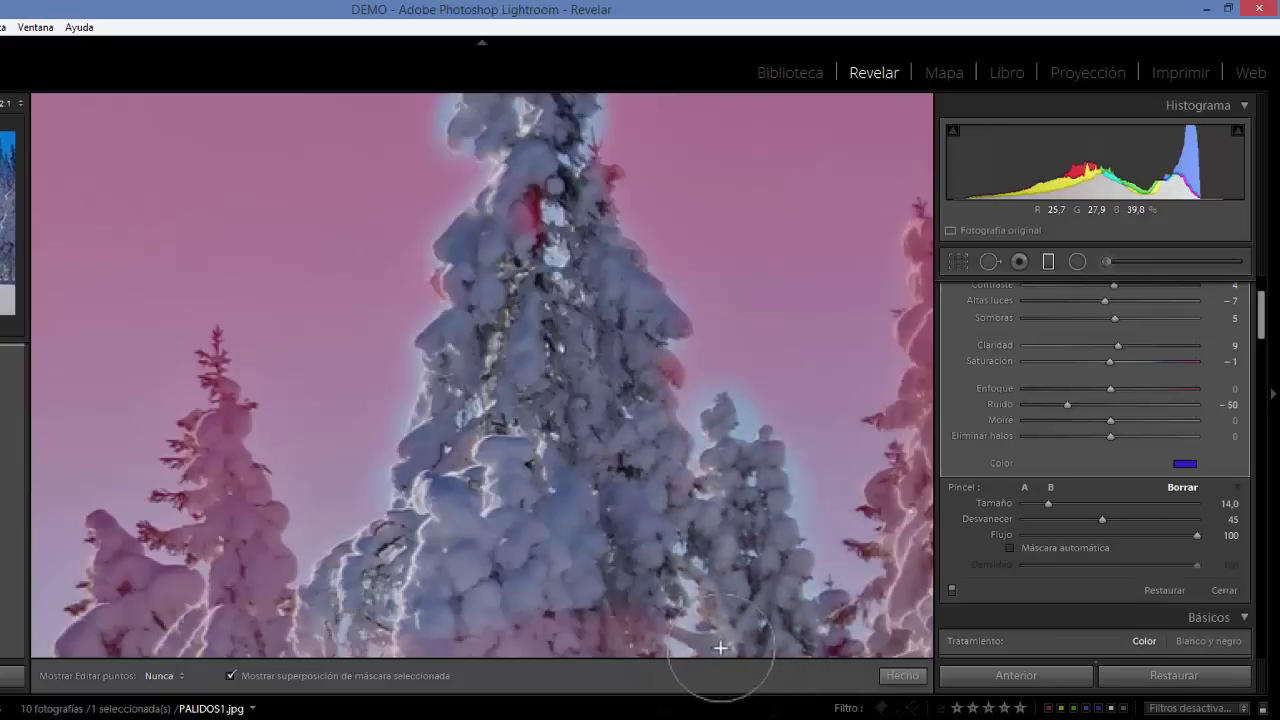
mouse_move(496, 645)
mouse_down()
mouse_move(410, 646)
mouse_move(393, 641)
mouse_move(386, 599)
mouse_move(341, 594)
mouse_move(321, 637)
mouse_move(246, 643)
mouse_move(261, 595)
mouse_move(241, 551)
mouse_move(254, 545)
mouse_move(229, 520)
mouse_move(262, 522)
mouse_move(265, 535)
mouse_move(219, 495)
mouse_move(226, 422)
mouse_move(205, 352)
mouse_move(243, 410)
mouse_move(237, 466)
mouse_move(213, 491)
mouse_move(229, 492)
mouse_move(227, 520)
mouse_move(197, 539)
mouse_up()
mouse_move(152, 628)
mouse_down()
mouse_move(101, 636)
mouse_move(123, 557)
mouse_move(103, 548)
mouse_move(150, 571)
mouse_up()
key(h)
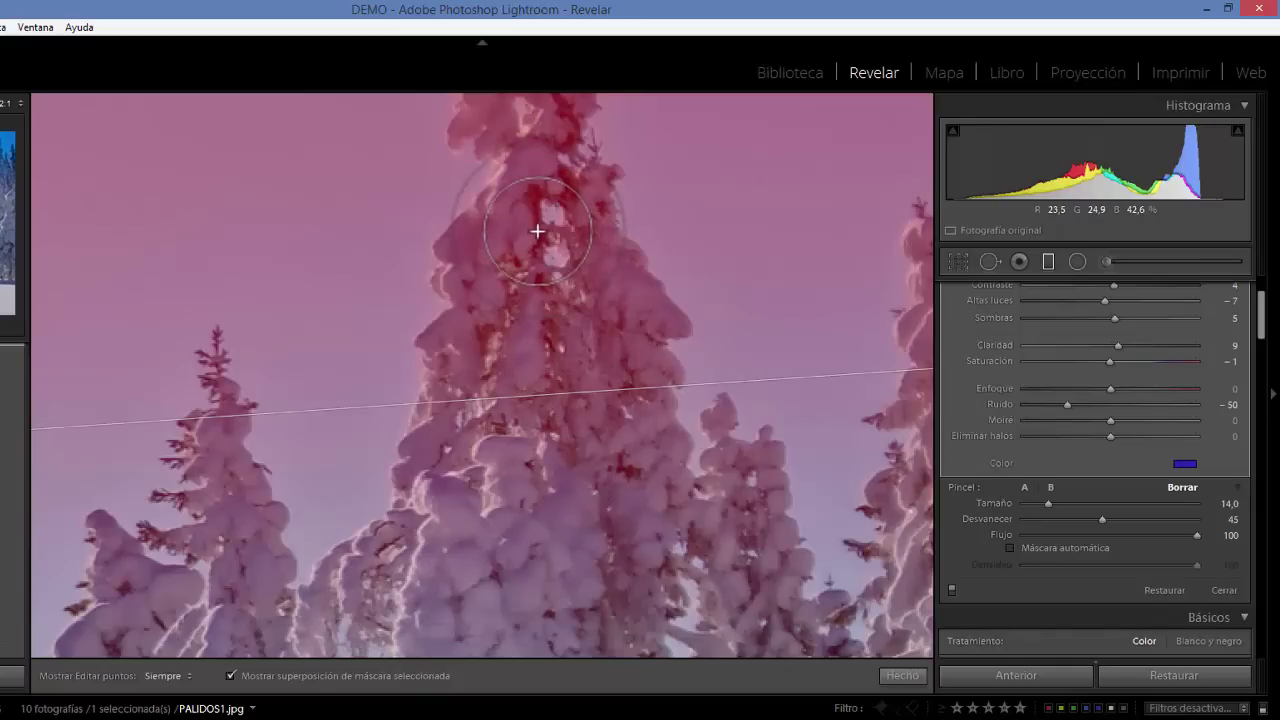
Erase more mask from the central treetop and small right tree, undoing the last stroke
key(h)
mouse_move(530, 230)
mouse_down()
mouse_move(505, 240)
mouse_move(445, 215)
mouse_move(537, 163)
mouse_move(560, 265)
mouse_move(615, 200)
mouse_move(655, 300)
mouse_move(540, 335)
mouse_move(470, 330)
mouse_move(451, 349)
mouse_move(460, 377)
mouse_move(380, 455)
mouse_move(405, 415)
mouse_move(564, 427)
mouse_up()
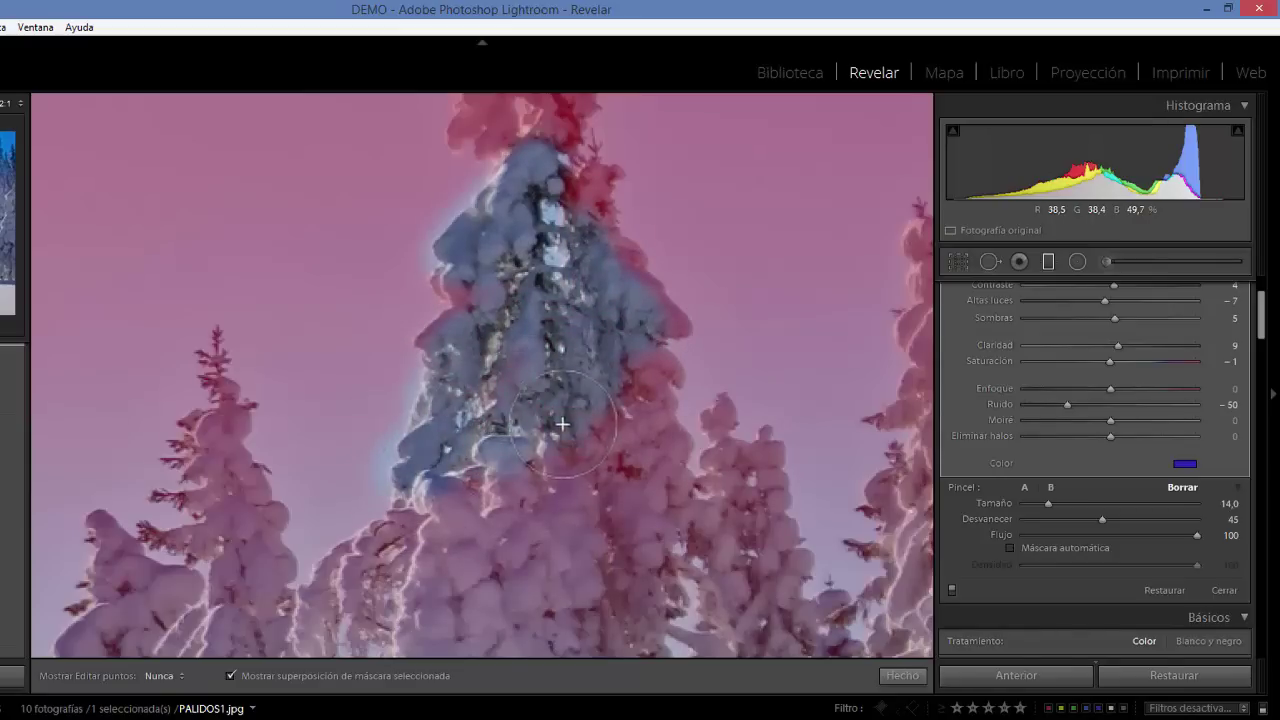
mouse_move(598, 387)
mouse_down()
mouse_move(638, 361)
mouse_move(643, 434)
mouse_move(659, 464)
mouse_up()
mouse_move(696, 521)
mouse_down()
mouse_move(740, 494)
mouse_move(735, 439)
mouse_move(780, 582)
mouse_move(810, 621)
mouse_move(667, 536)
mouse_up()
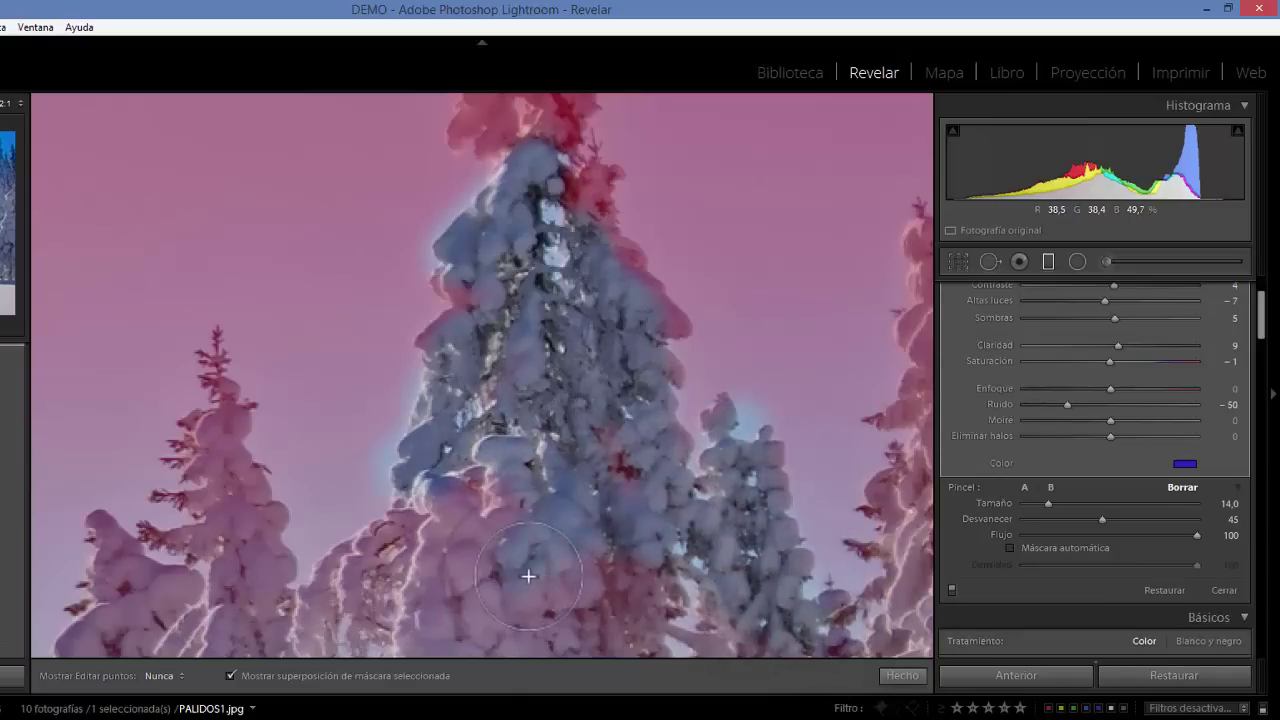
key(h)
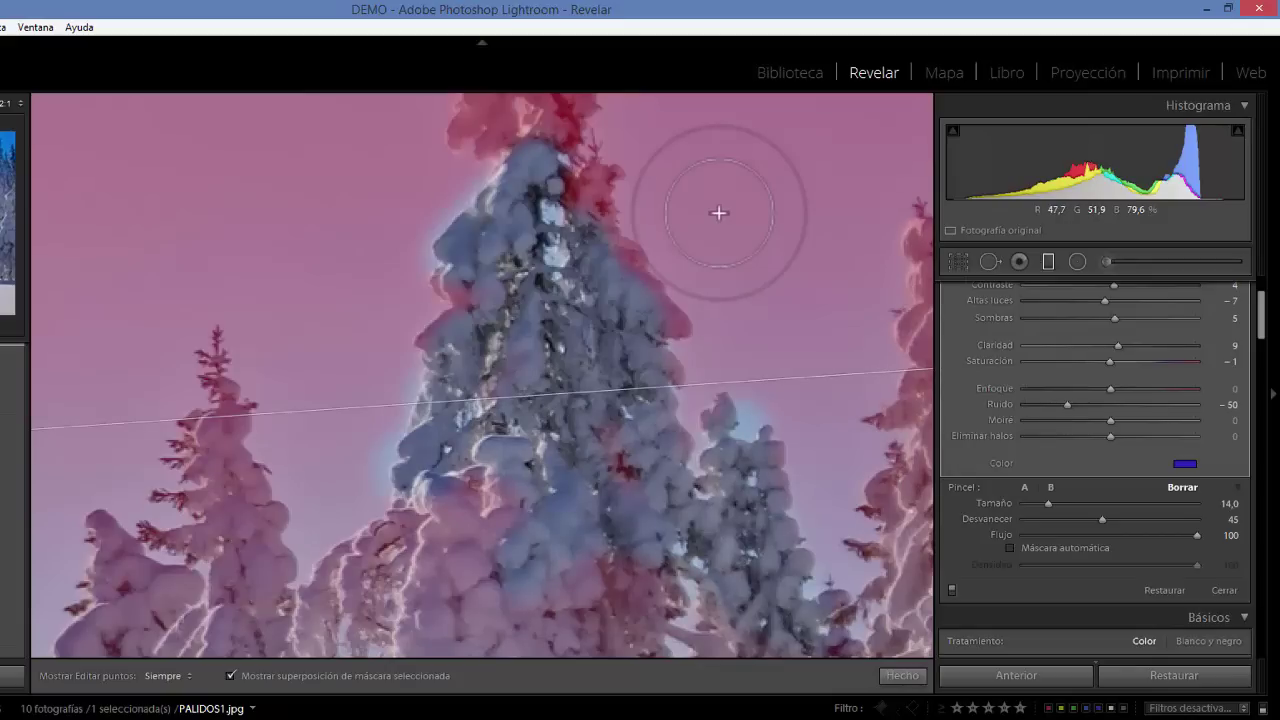
key(ctrl+z)
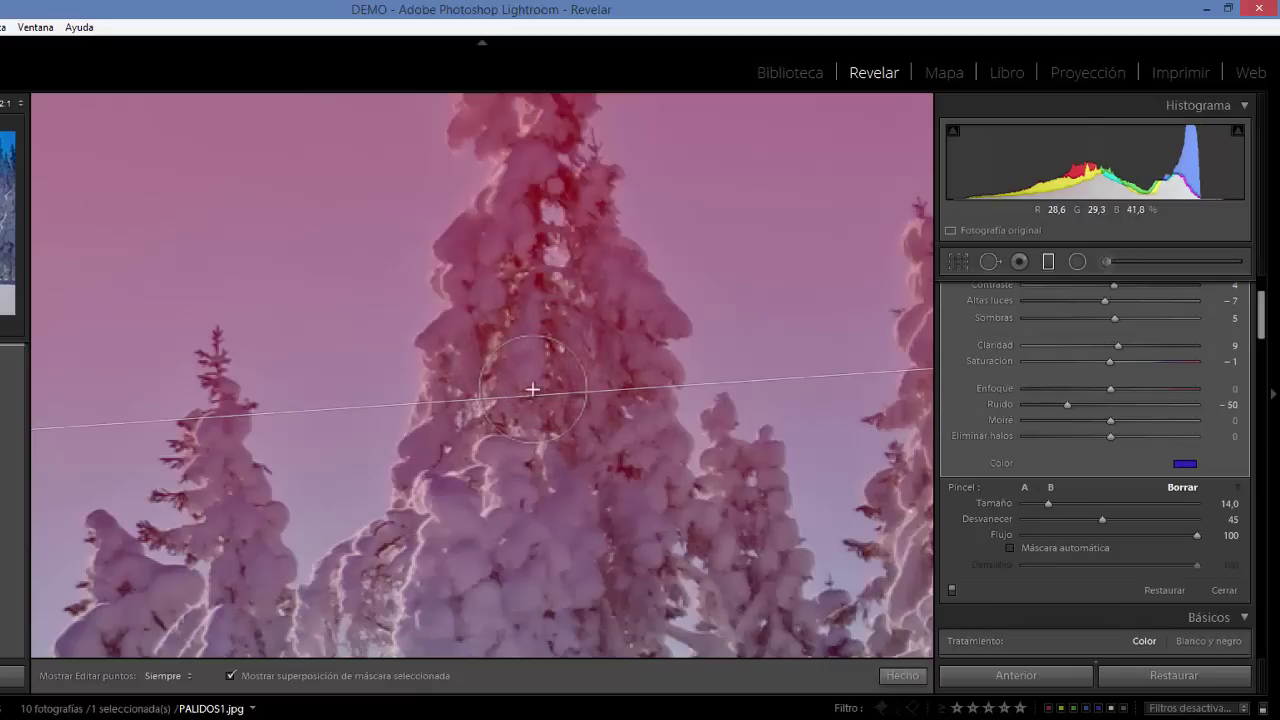
Erase the mask from the central tree's centre, left edge, lower branches and trunk area
key(h)
mouse_move(542, 380)
mouse_down()
mouse_move(565, 317)
mouse_move(555, 298)
mouse_move(516, 301)
mouse_move(512, 252)
mouse_move(463, 242)
mouse_move(541, 150)
mouse_move(507, 139)
mouse_move(493, 109)
mouse_move(477, 108)
mouse_move(487, 113)
mouse_move(458, 137)
mouse_move(580, 95)
mouse_move(554, 162)
mouse_move(570, 199)
mouse_move(594, 187)
mouse_move(589, 277)
mouse_move(608, 272)
mouse_move(675, 331)
mouse_move(623, 338)
mouse_move(647, 411)
mouse_move(640, 447)
mouse_up()
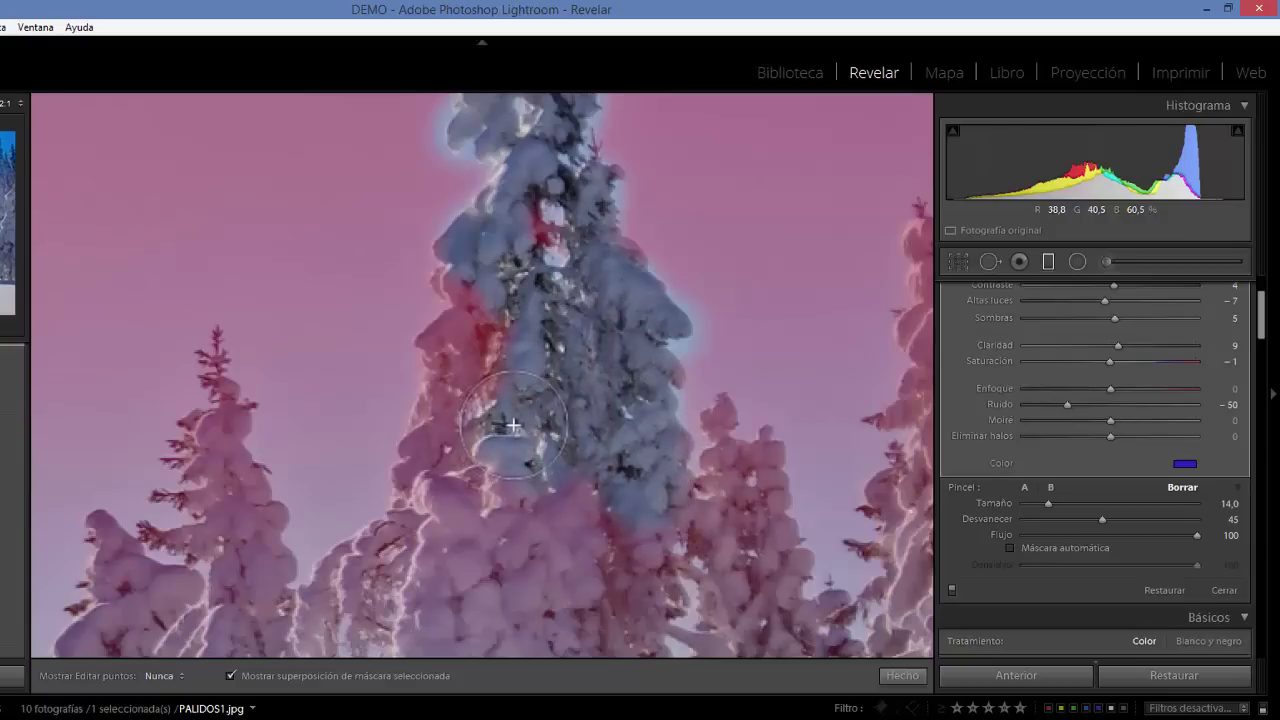
mouse_move(445, 440)
mouse_down()
mouse_move(425, 390)
mouse_move(451, 263)
mouse_move(518, 326)
mouse_up()
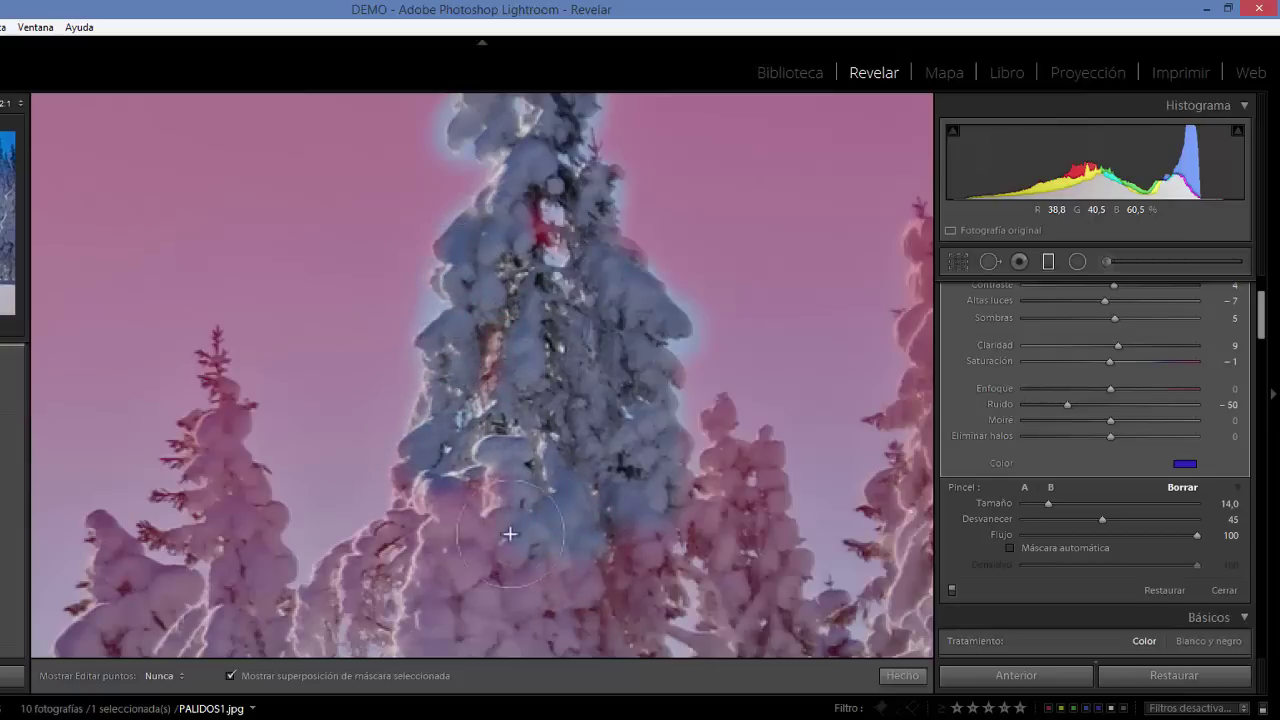
mouse_move(411, 545)
mouse_down()
mouse_move(374, 579)
mouse_move(351, 568)
mouse_move(327, 588)
mouse_move(338, 609)
mouse_move(400, 607)
mouse_up()
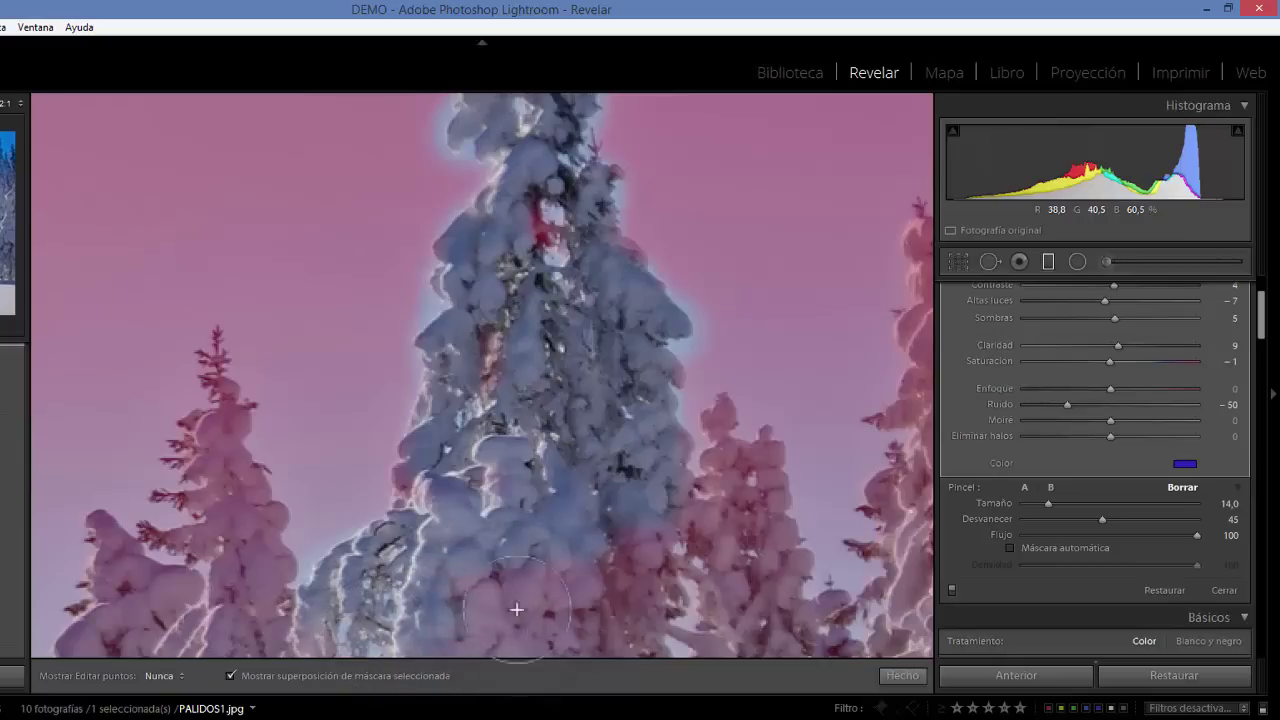
drag(571, 613, 605, 577)
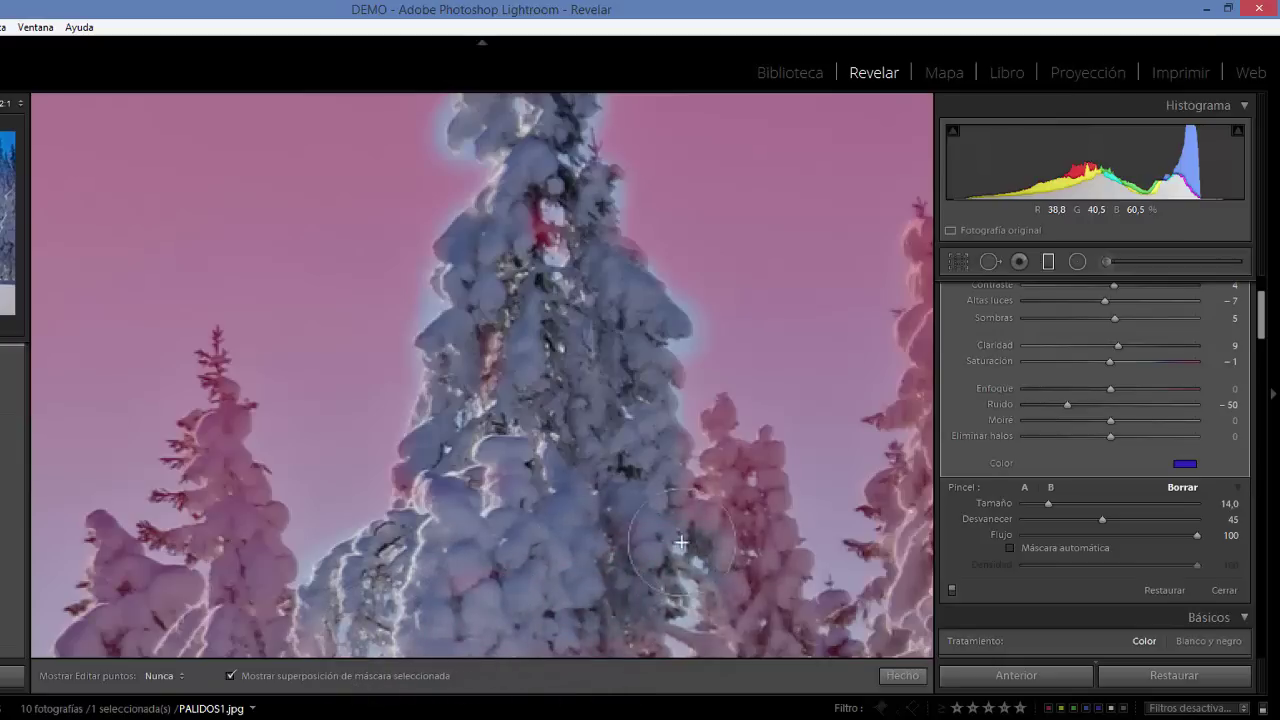
Erase the mask from the small right tree, the lower-left snow mound and the right-edge tree
mouse_move(718, 515)
mouse_down()
mouse_move(749, 443)
mouse_move(737, 437)
mouse_move(749, 400)
mouse_move(738, 493)
mouse_move(775, 432)
mouse_move(764, 579)
mouse_up()
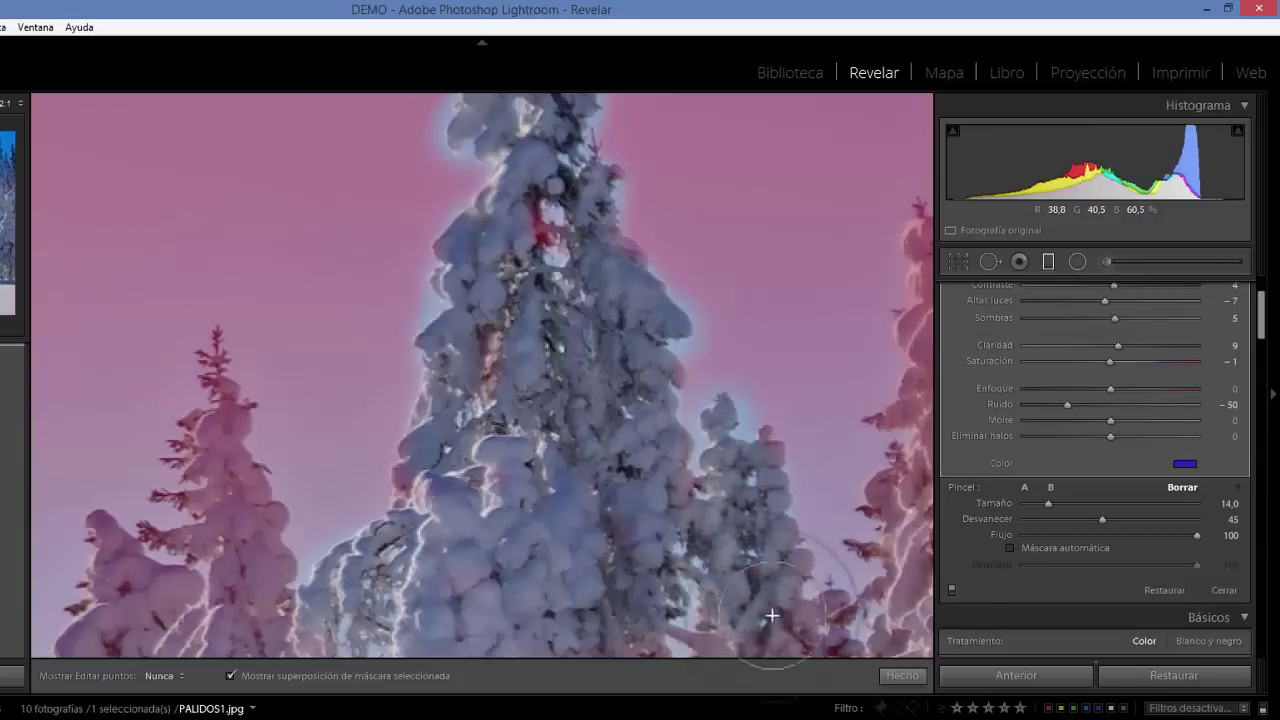
mouse_move(797, 623)
mouse_down()
mouse_move(830, 616)
mouse_move(820, 629)
mouse_move(698, 622)
mouse_up()
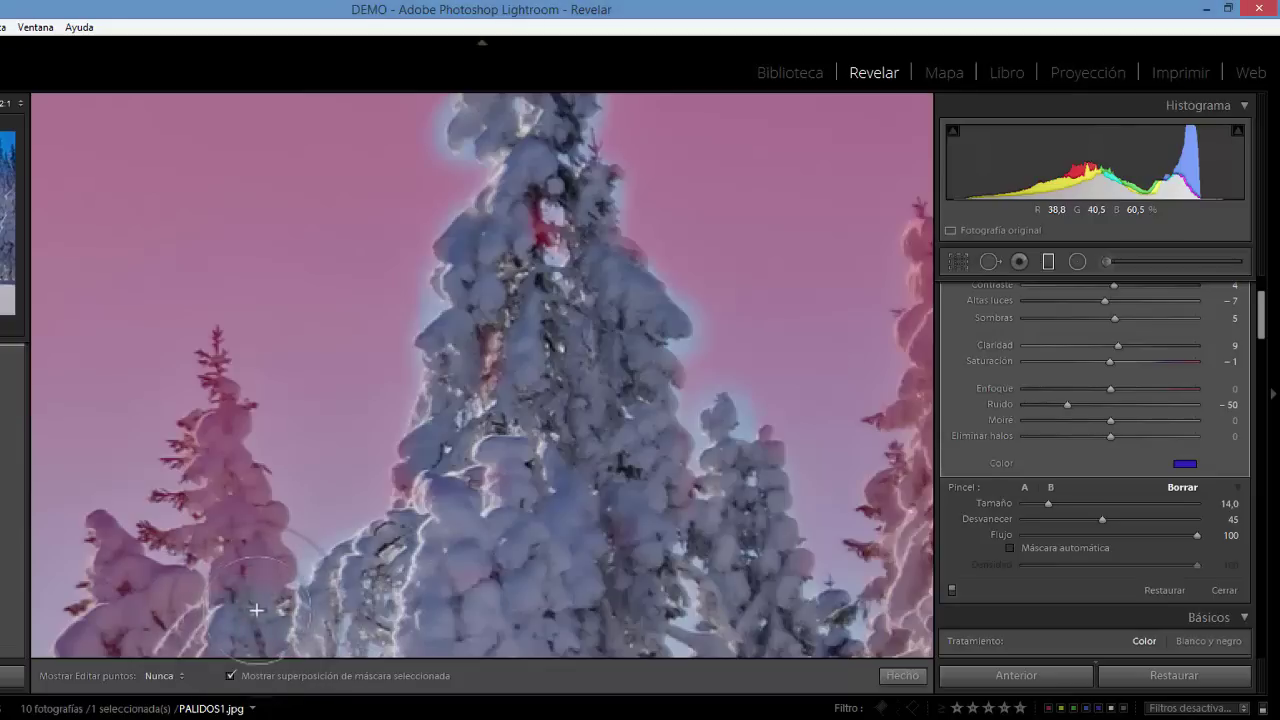
mouse_move(249, 534)
mouse_down()
mouse_move(187, 535)
mouse_move(211, 528)
mouse_move(221, 493)
mouse_move(203, 496)
mouse_move(241, 483)
mouse_move(242, 470)
mouse_move(262, 488)
mouse_move(217, 439)
mouse_move(213, 425)
mouse_move(233, 411)
mouse_move(226, 385)
mouse_move(253, 430)
mouse_move(256, 498)
mouse_move(286, 542)
mouse_move(265, 611)
mouse_up()
mouse_move(173, 584)
mouse_down()
mouse_move(114, 571)
mouse_move(86, 471)
mouse_move(149, 590)
mouse_move(92, 629)
mouse_move(50, 618)
mouse_move(157, 645)
mouse_up()
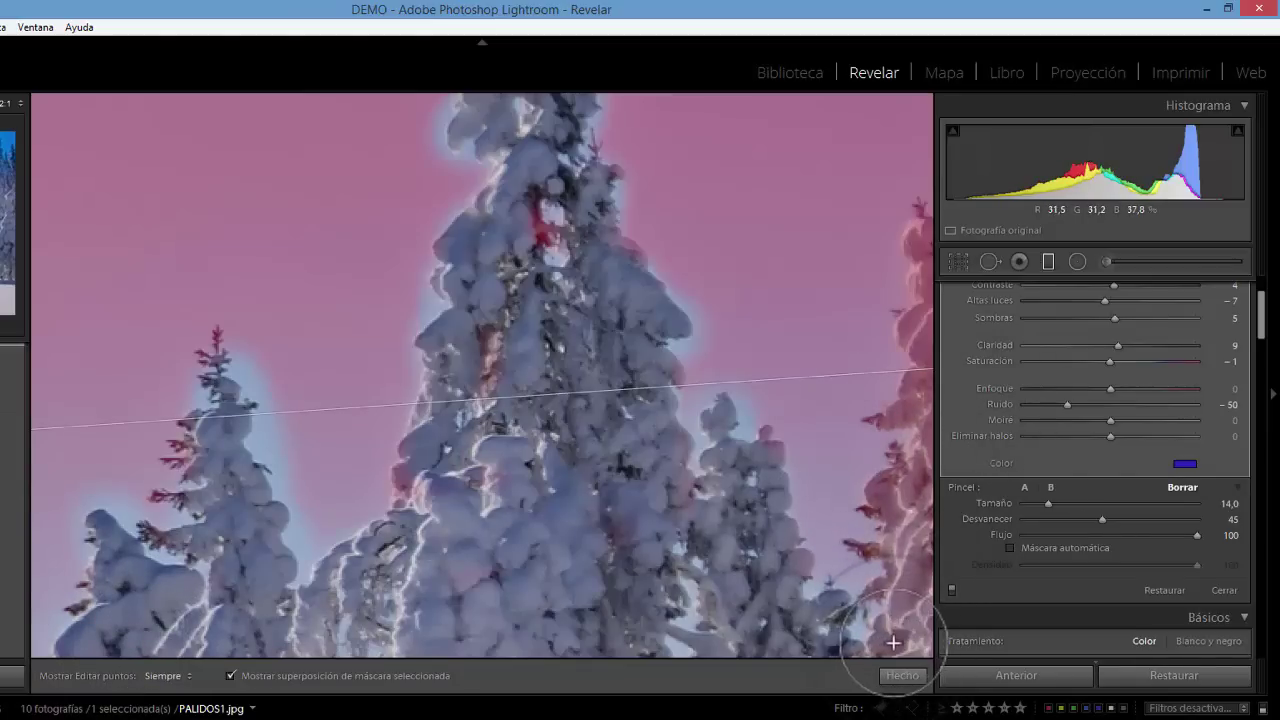
key(h)
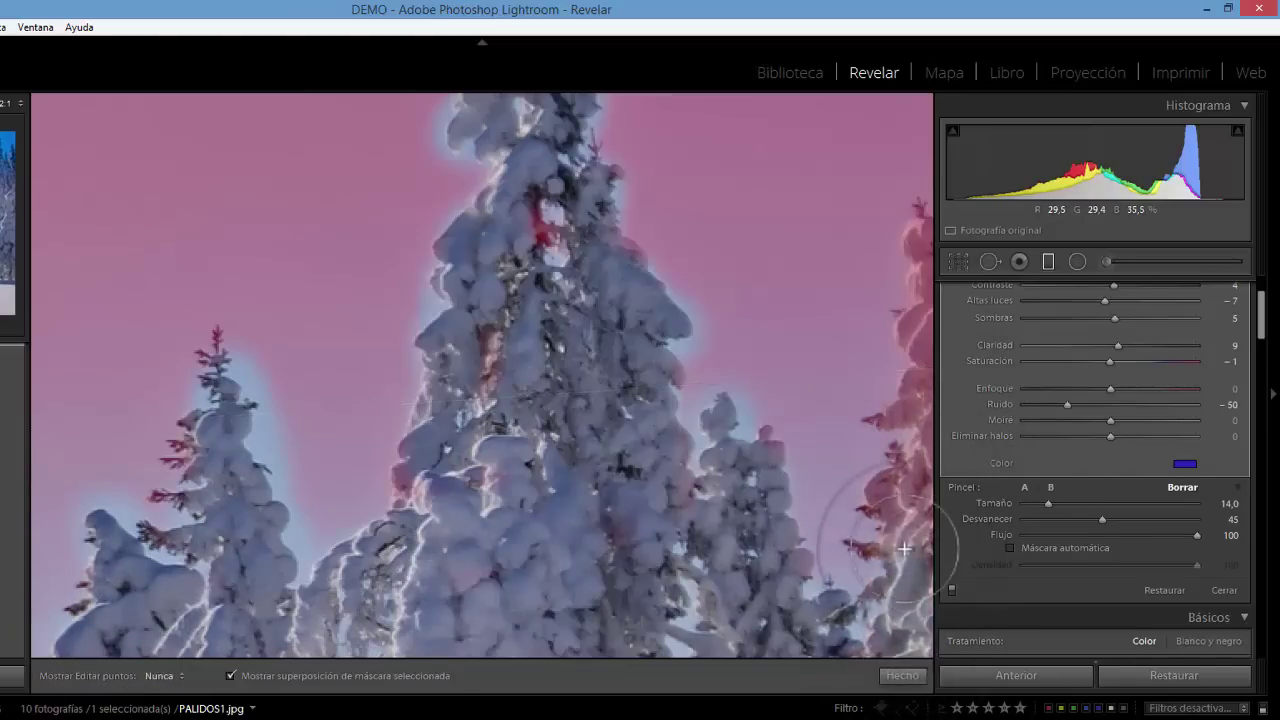
mouse_move(906, 504)
mouse_down()
mouse_move(885, 472)
mouse_move(923, 214)
mouse_move(926, 225)
mouse_up()
key(h)
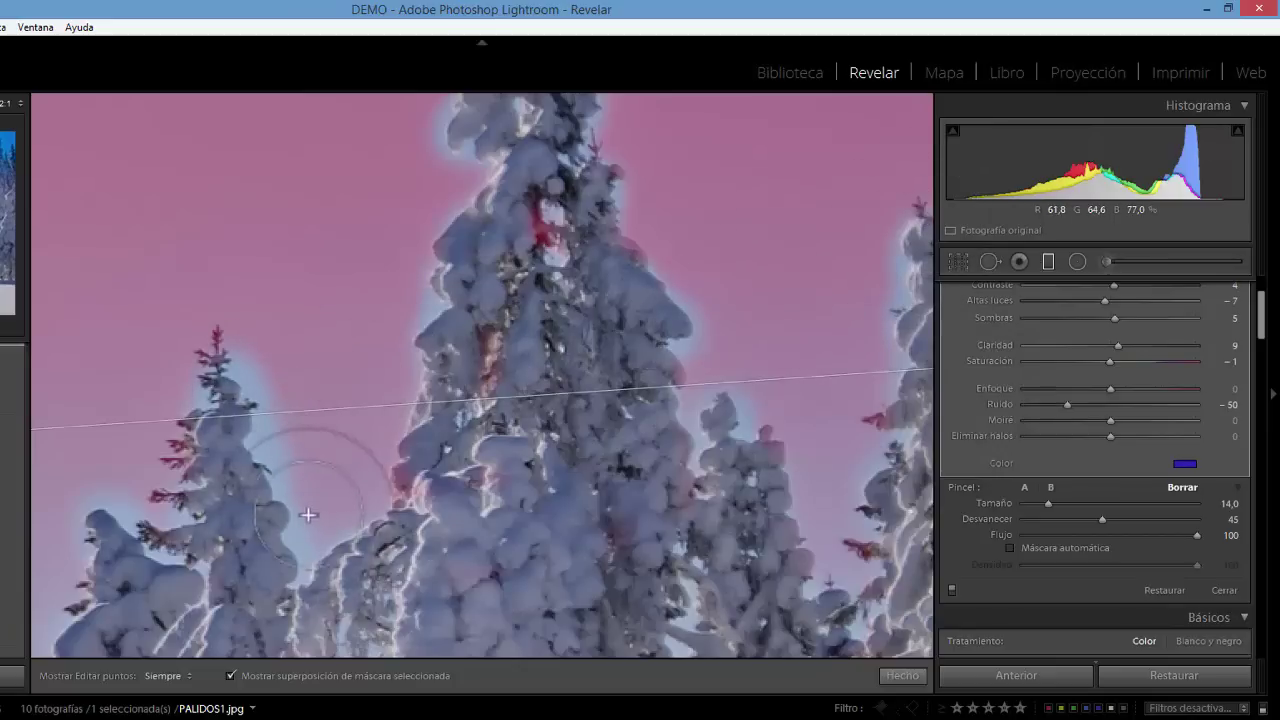
With brush A (size 5, auto mask), paint the mask along the left treetop's edge
click(1027, 488)
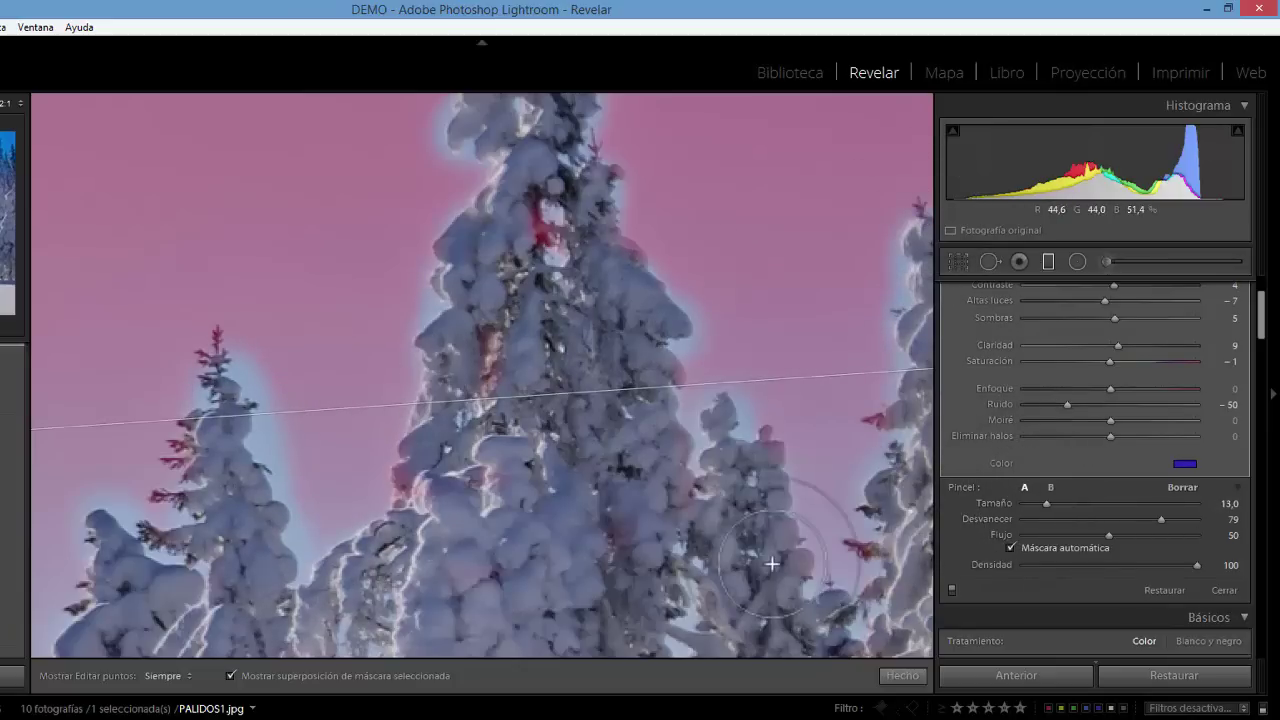
scroll(327, 457, down, 3)
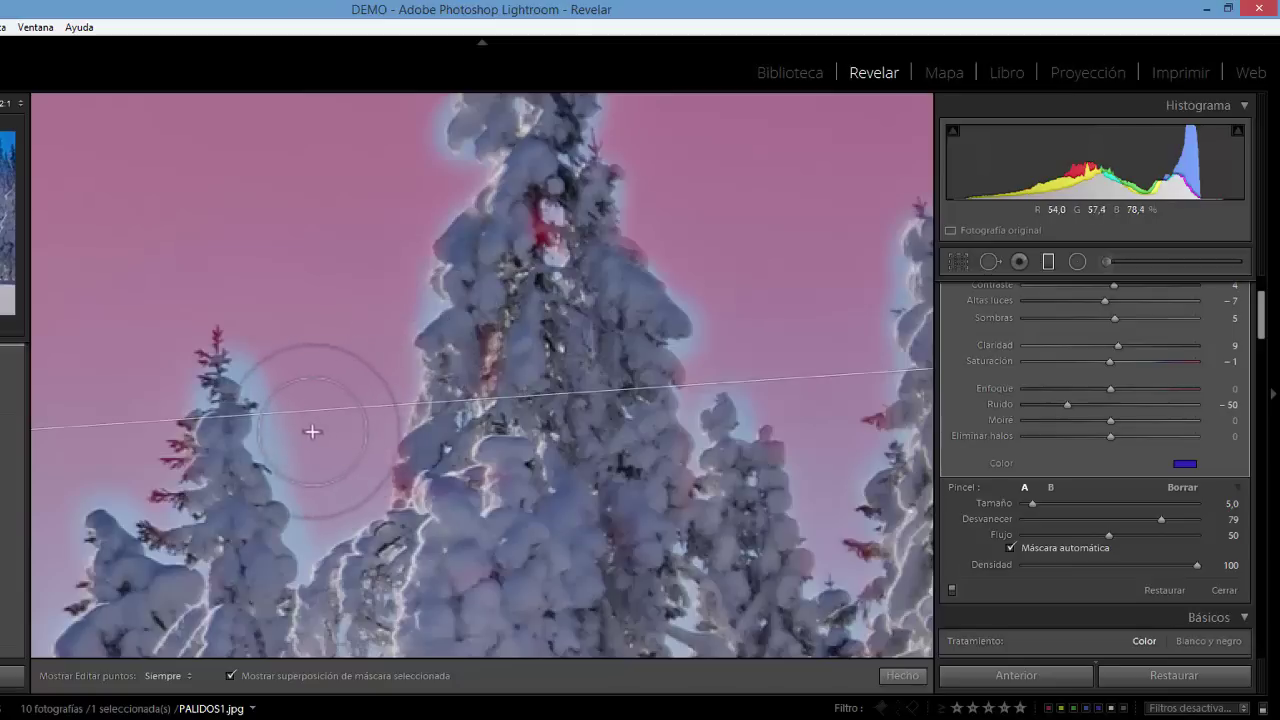
key(h)
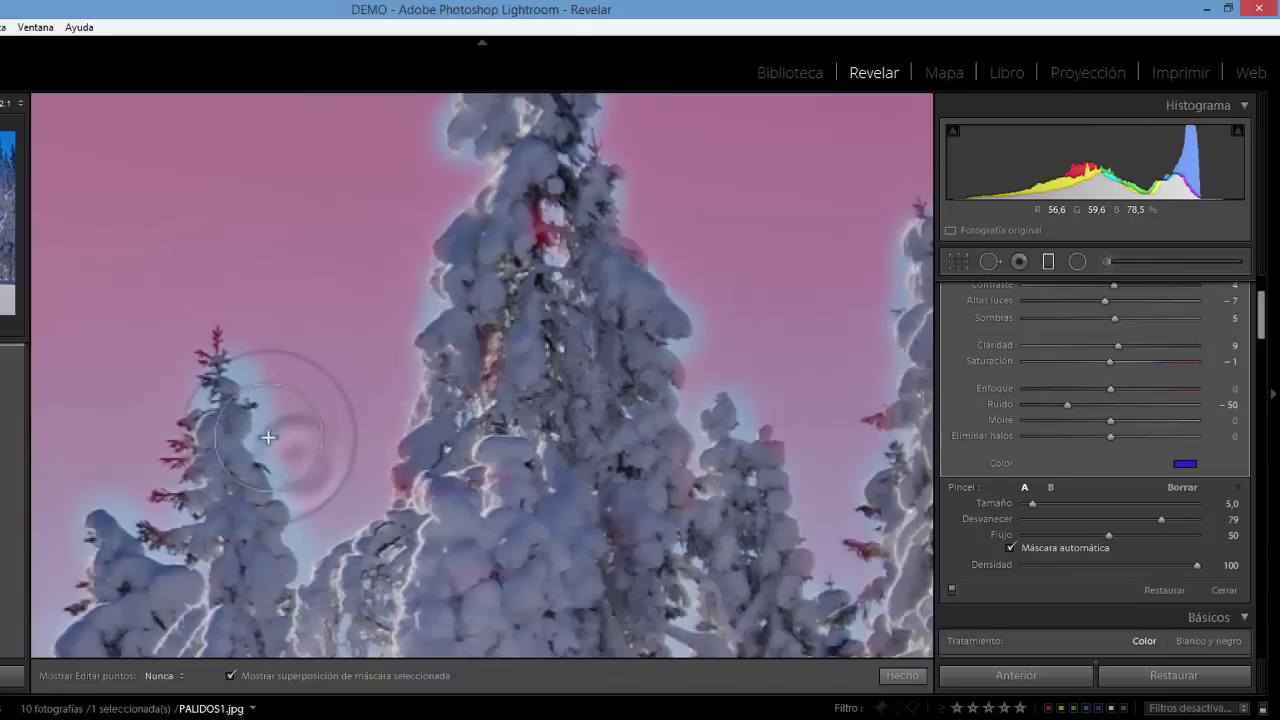
mouse_move(272, 414)
mouse_down()
mouse_move(229, 371)
mouse_move(257, 366)
mouse_move(214, 359)
mouse_move(314, 443)
mouse_move(329, 429)
mouse_move(286, 414)
mouse_move(279, 491)
mouse_up()
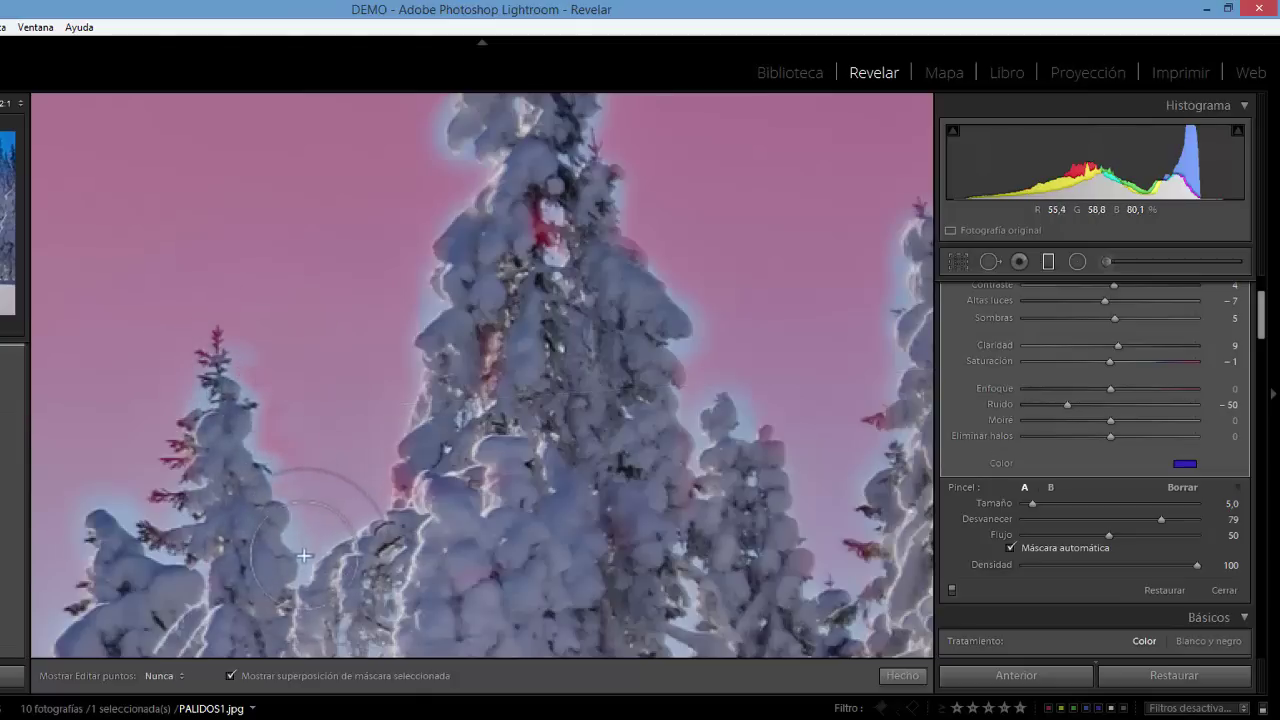
key(h)
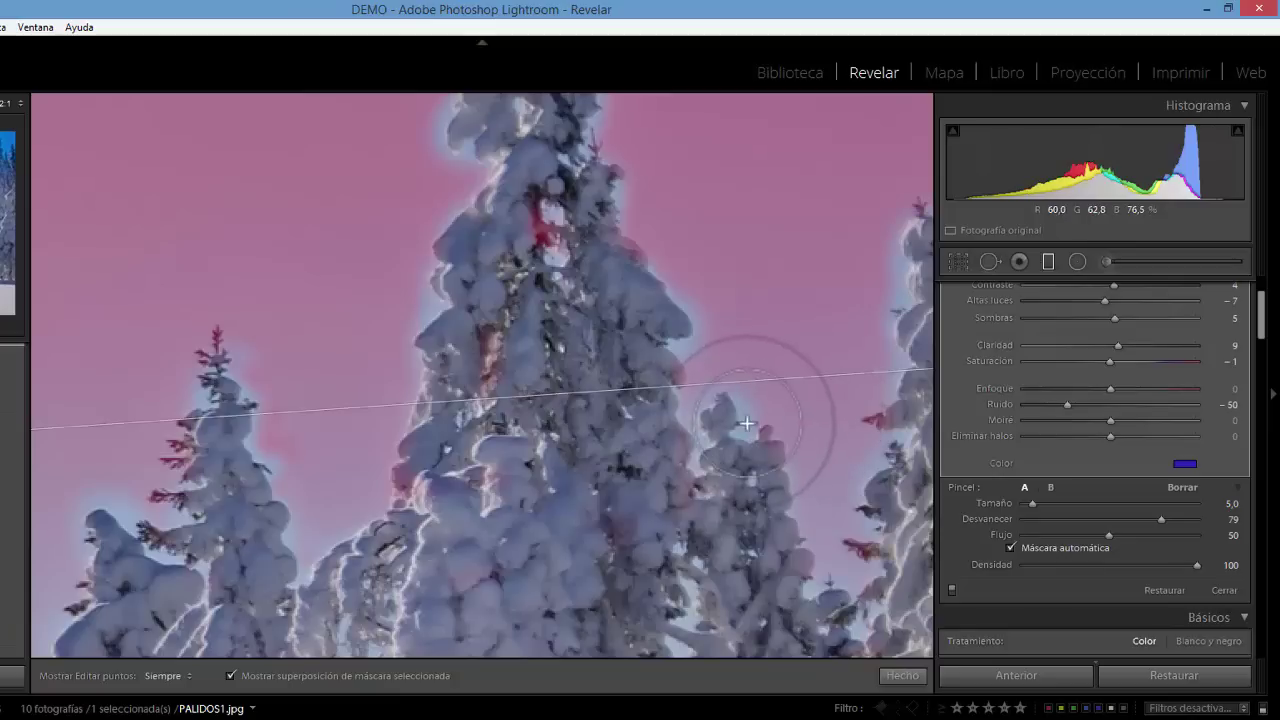
key(h)
key(h)
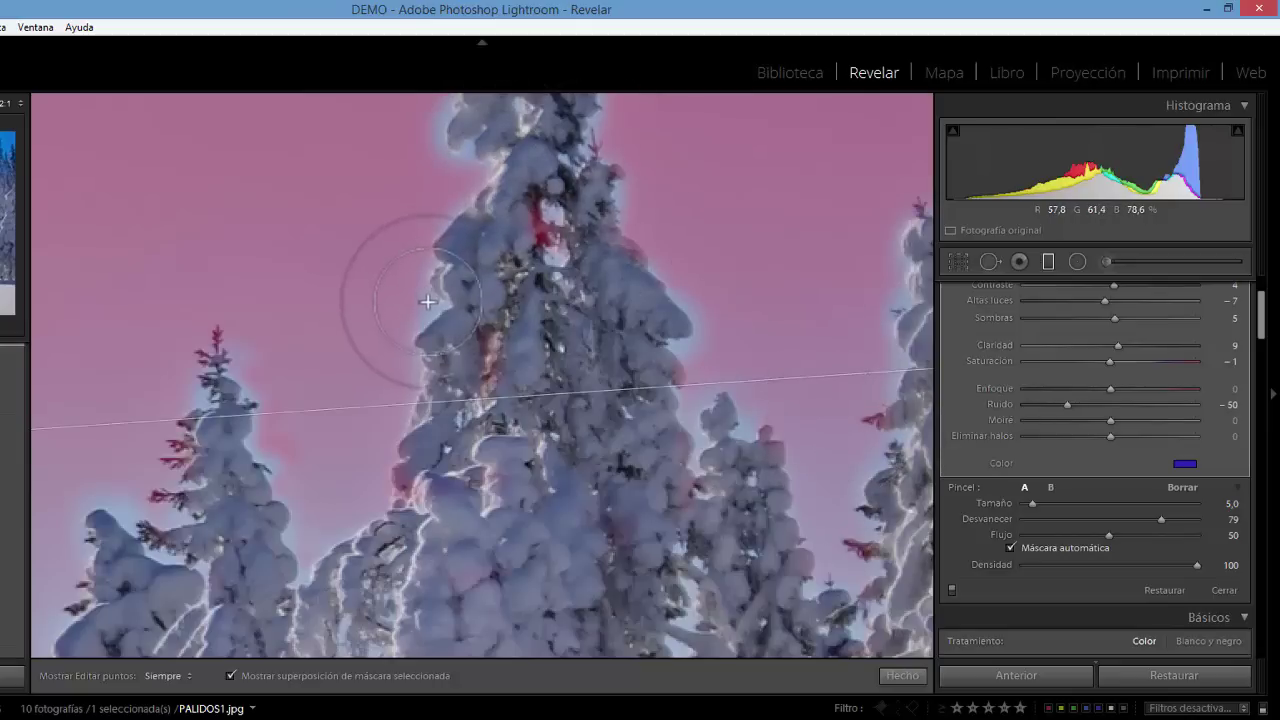
key(h)
key(h)
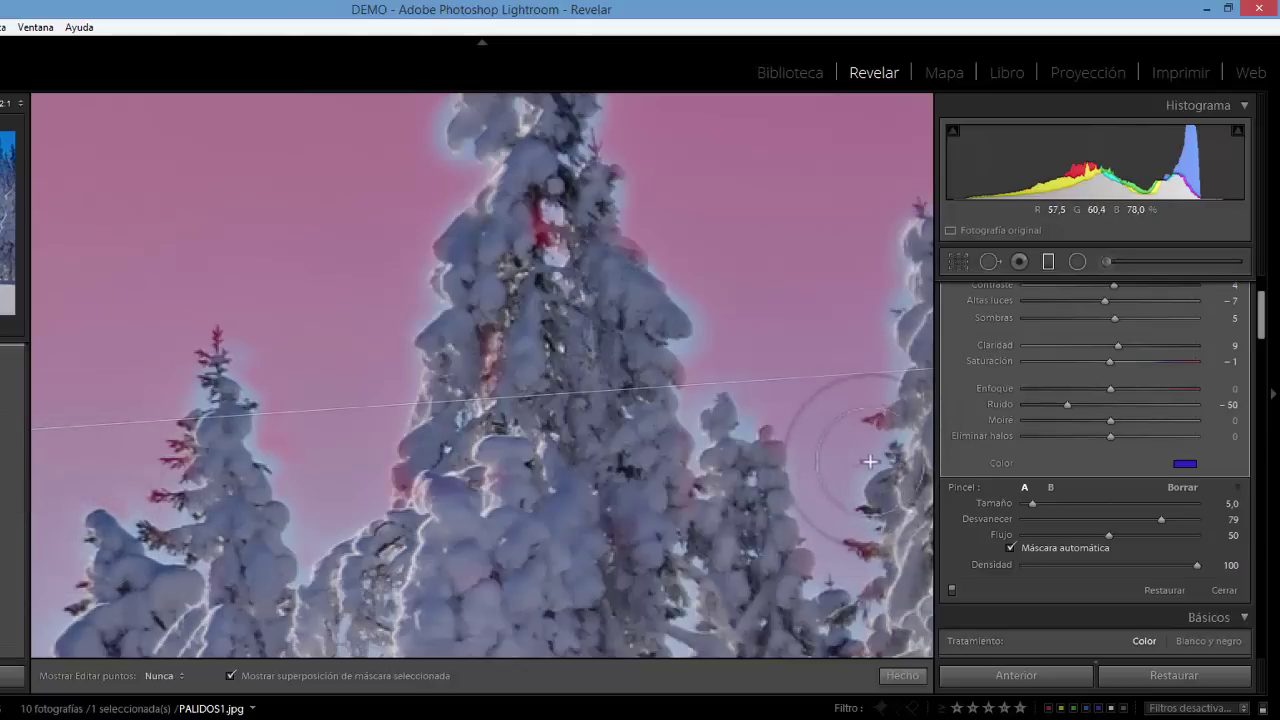
key(h)
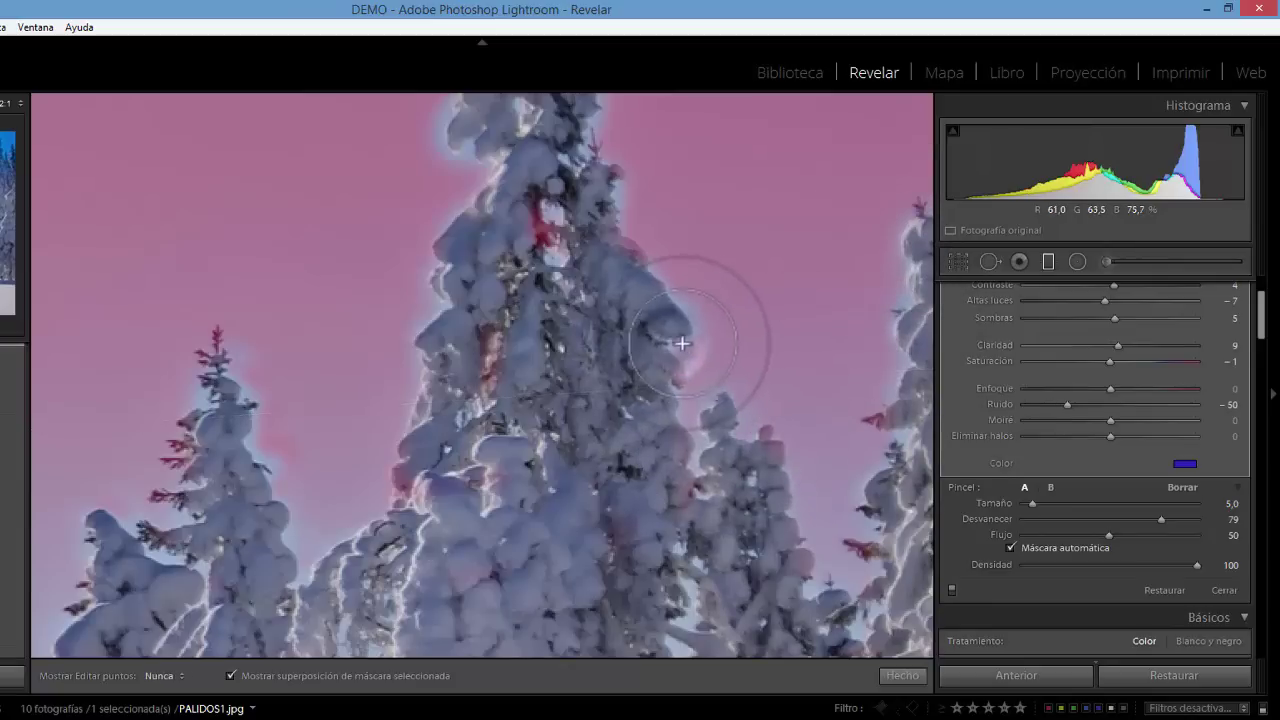
key(h)
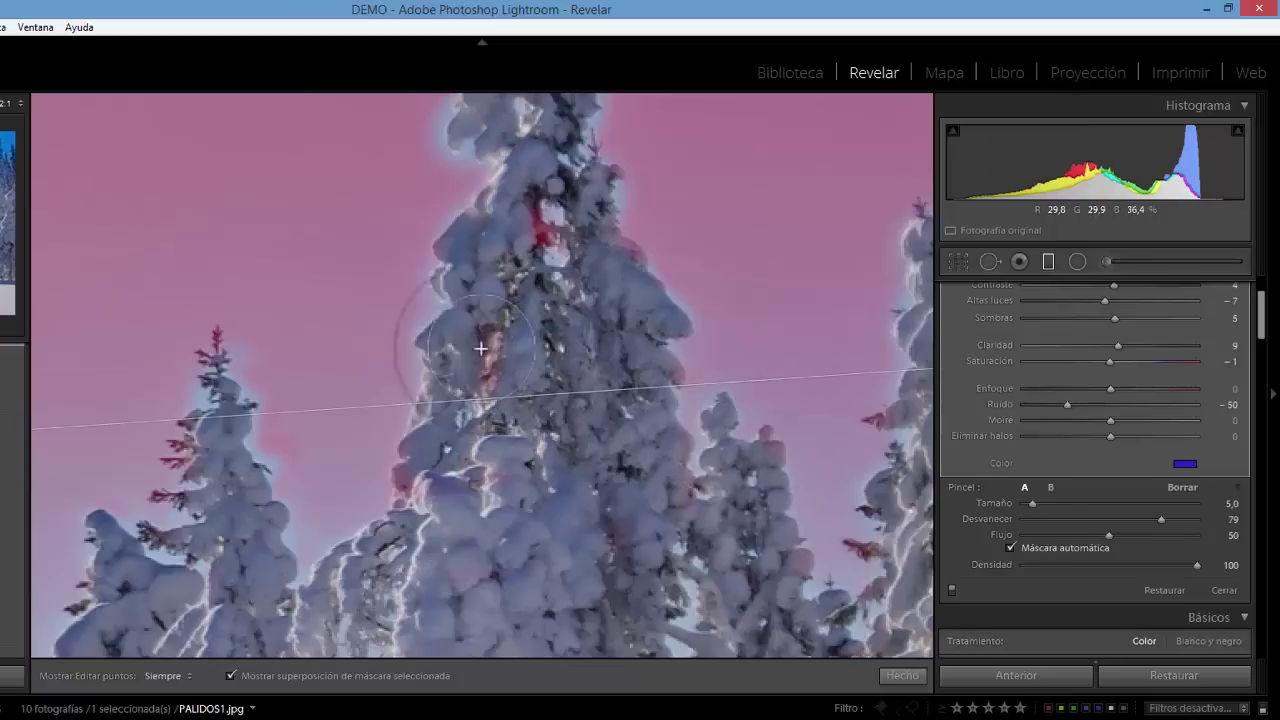
key(h)
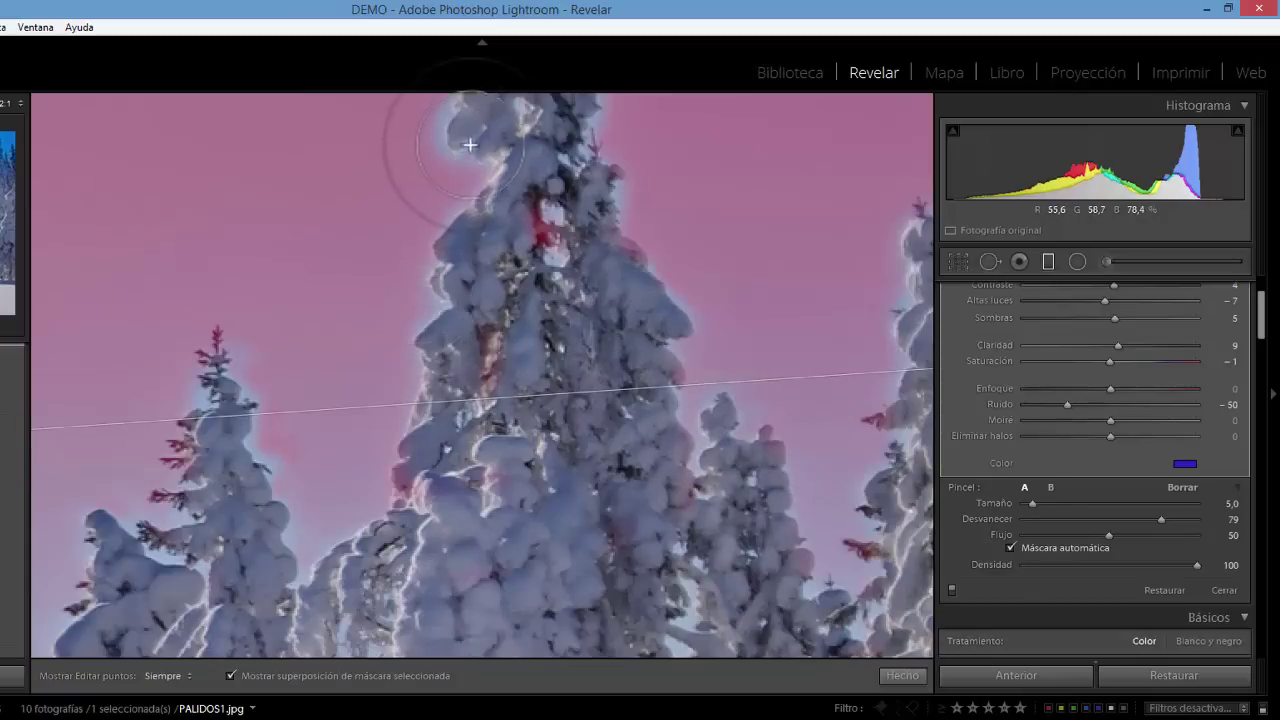
key(h)
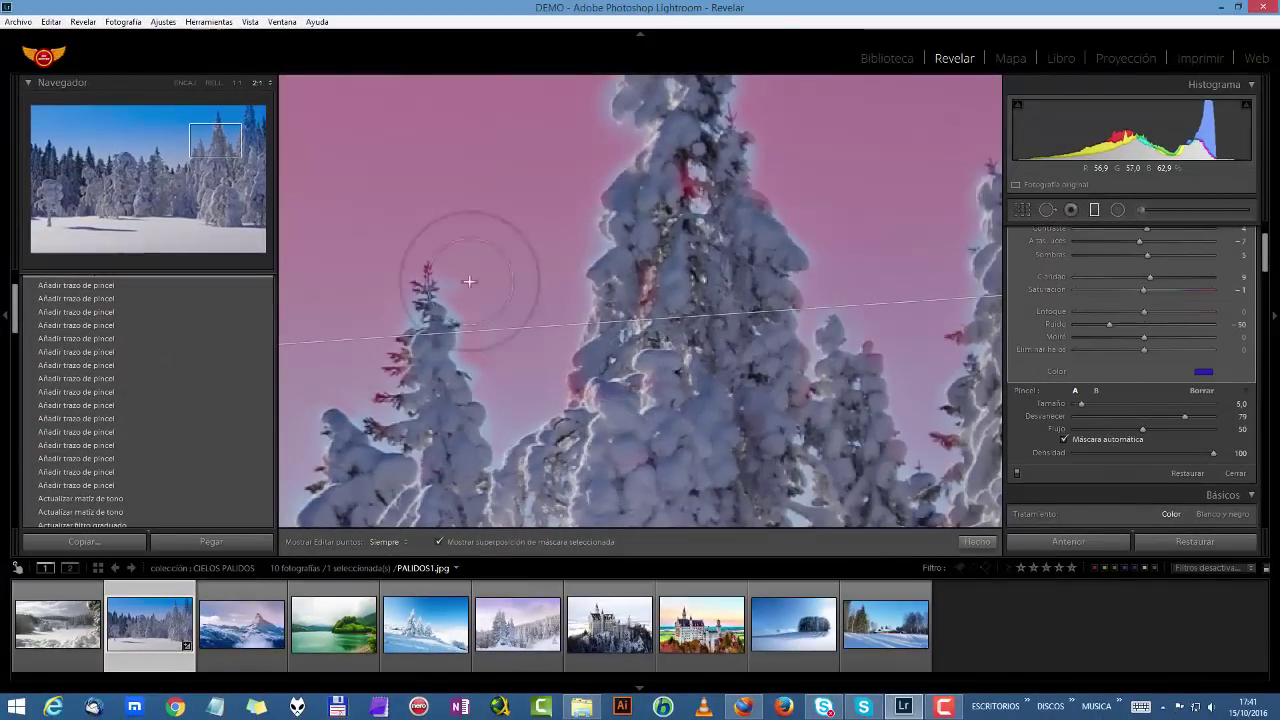
Set the Navigator zoom to 3:1 and centre the view on the central tree's tip
click(237, 84)
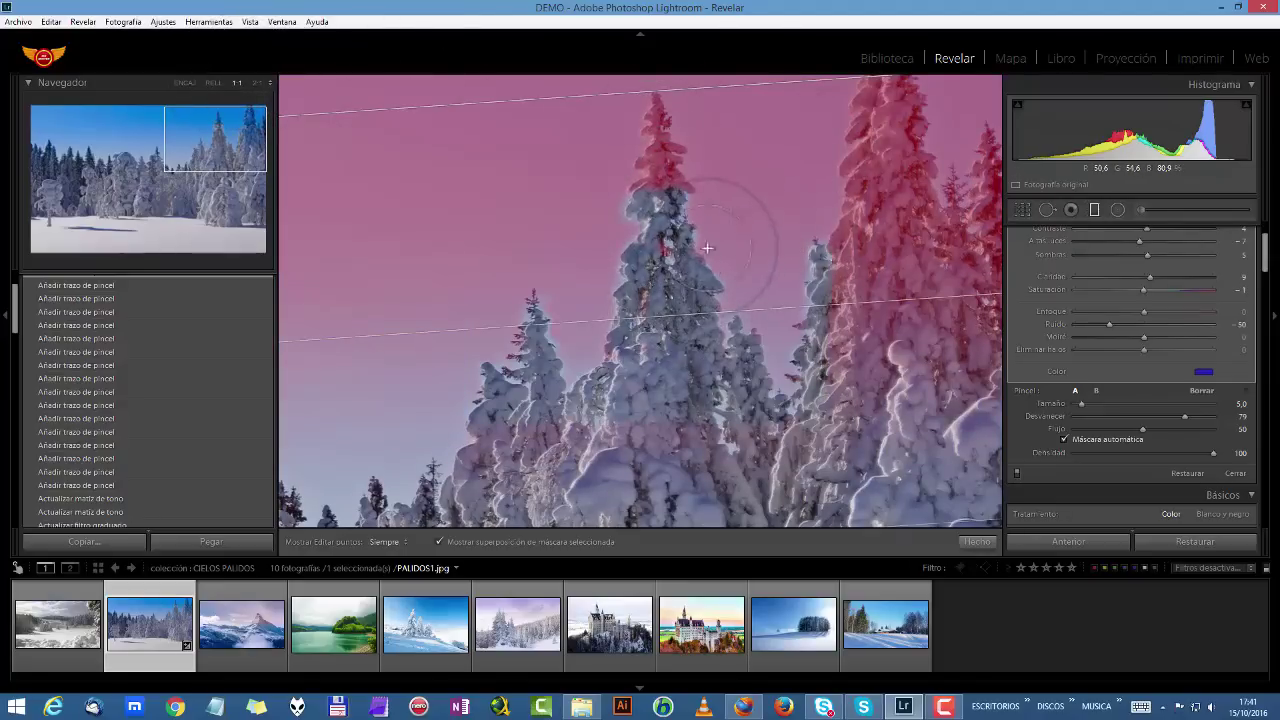
click(255, 84)
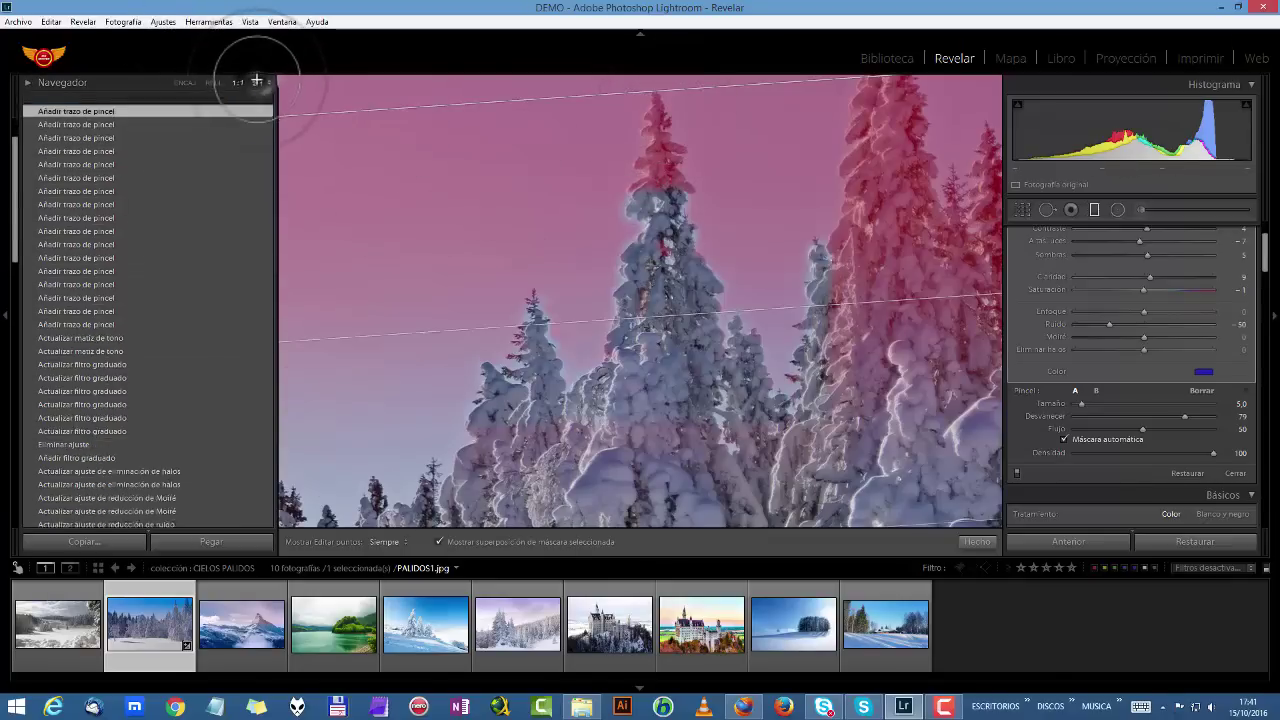
click(256, 82)
click(54, 90)
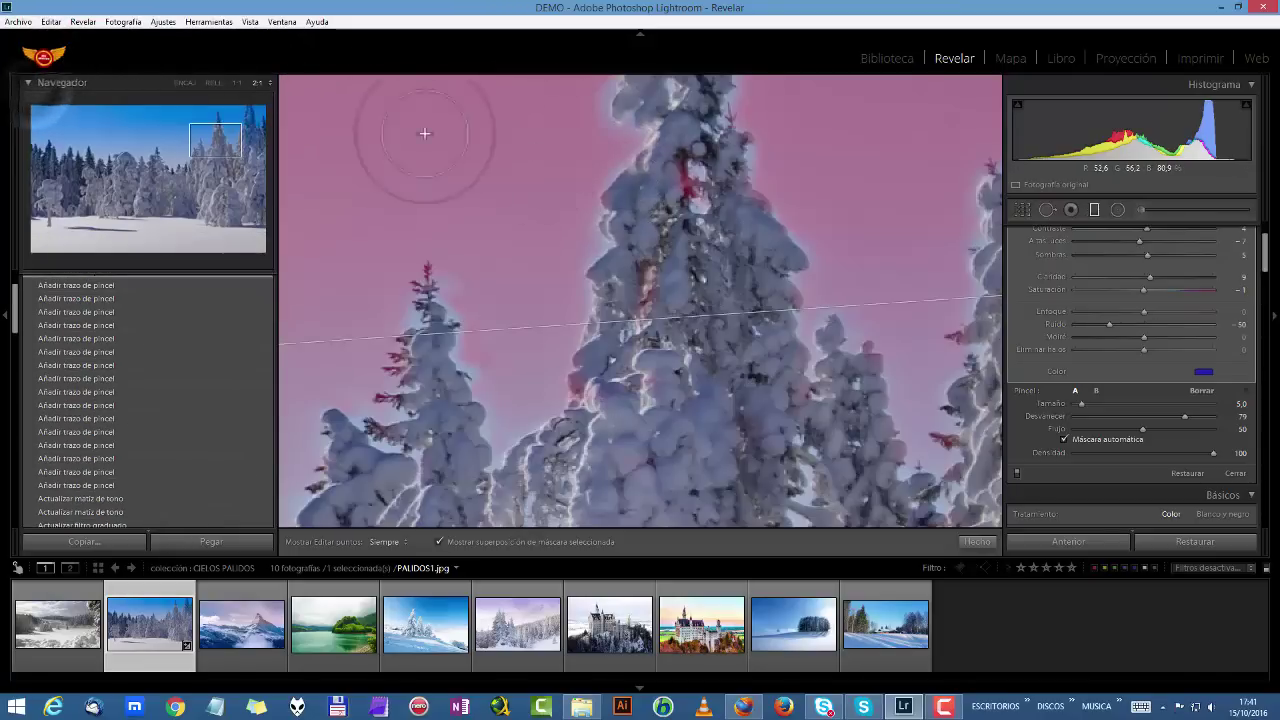
drag(216, 146, 216, 124)
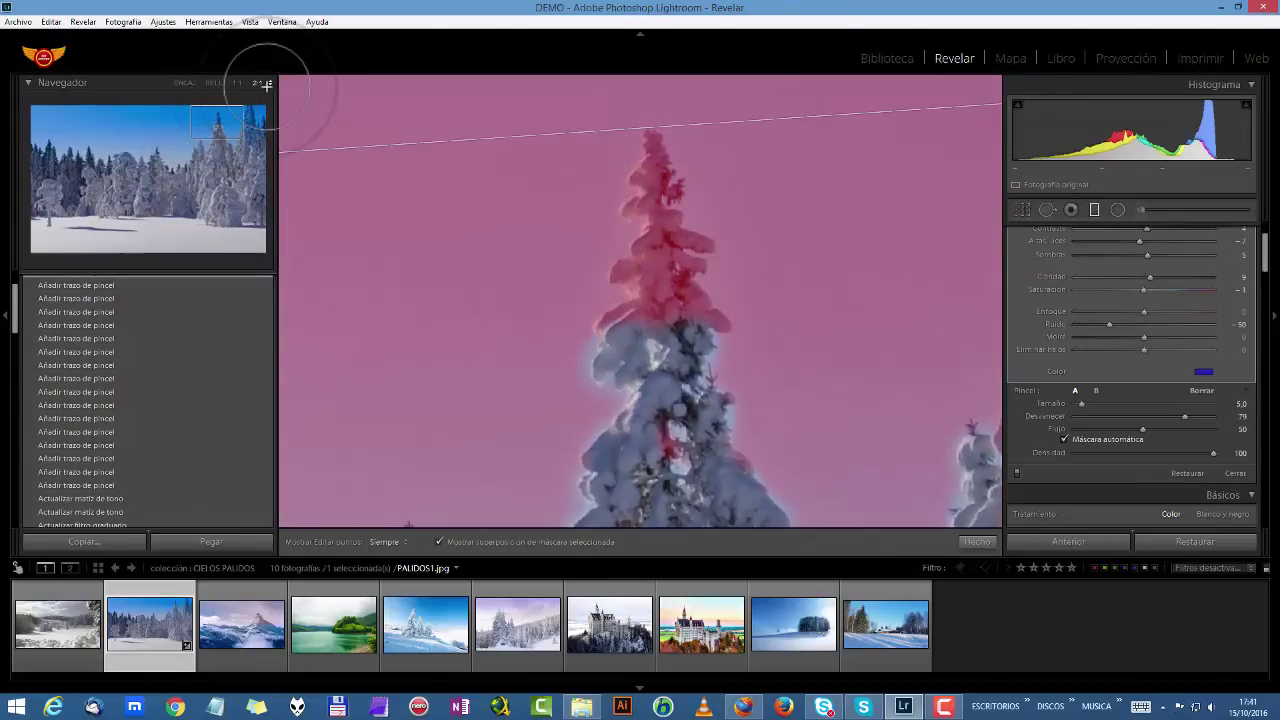
click(262, 82)
click(240, 178)
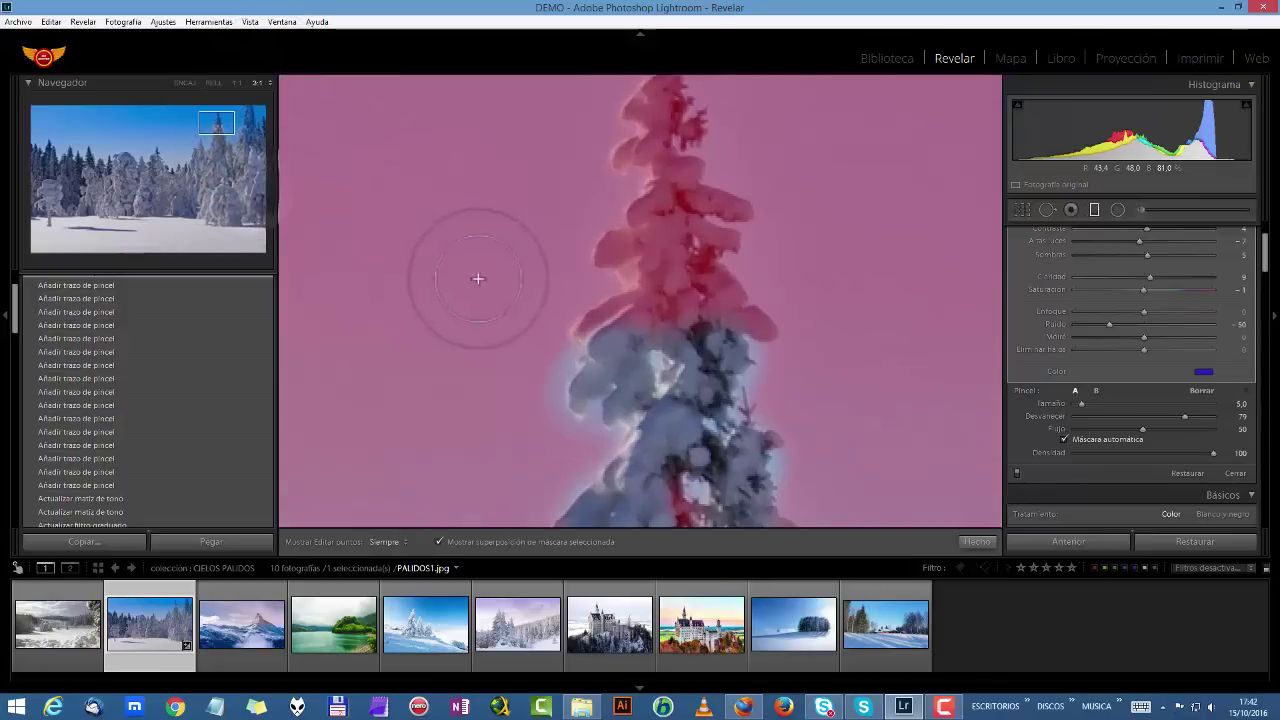
drag(220, 127, 222, 121)
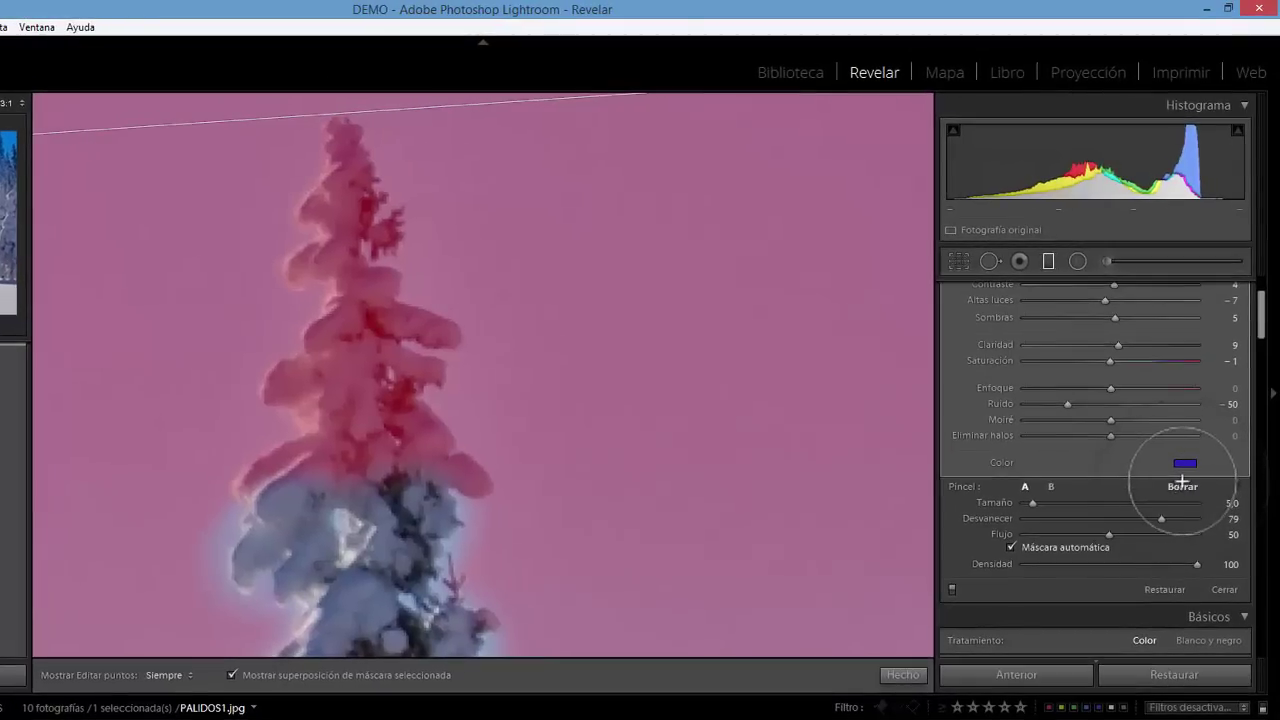
Erase the mask from the central tree's snowy tip and branches with a size 8 Erase brush
click(1180, 486)
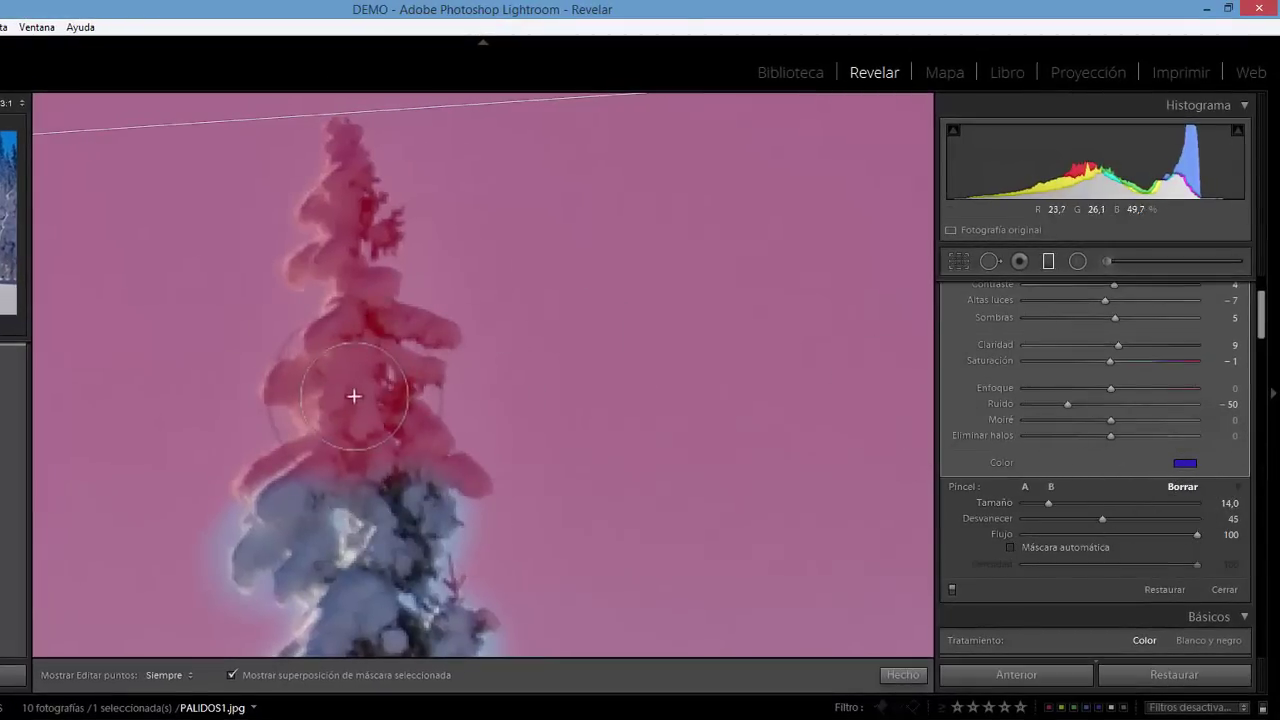
scroll(368, 337, down, 1)
scroll(337, 320, down, 2)
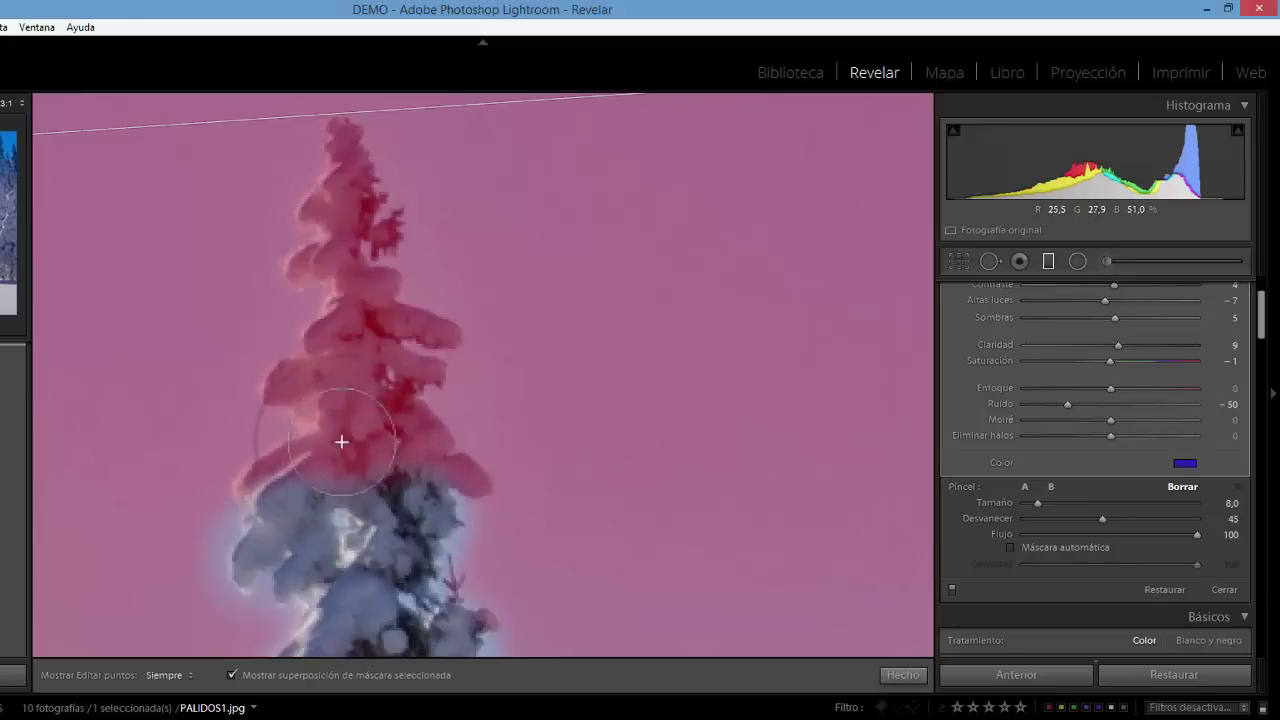
key(h)
mouse_move(331, 451)
mouse_down()
mouse_move(283, 487)
mouse_move(317, 446)
mouse_move(256, 482)
mouse_move(303, 444)
mouse_move(303, 408)
mouse_move(280, 371)
mouse_move(342, 355)
mouse_move(338, 398)
mouse_move(353, 428)
mouse_move(344, 394)
mouse_move(385, 453)
mouse_move(377, 442)
mouse_move(479, 487)
mouse_move(399, 415)
mouse_move(409, 410)
mouse_move(379, 359)
mouse_move(390, 356)
mouse_move(366, 383)
mouse_move(377, 319)
mouse_move(324, 336)
mouse_move(432, 334)
mouse_move(380, 287)
mouse_move(343, 289)
mouse_move(317, 245)
mouse_move(296, 279)
mouse_move(361, 233)
mouse_move(341, 213)
mouse_move(320, 221)
mouse_move(353, 151)
mouse_move(337, 128)
mouse_move(387, 236)
mouse_up()
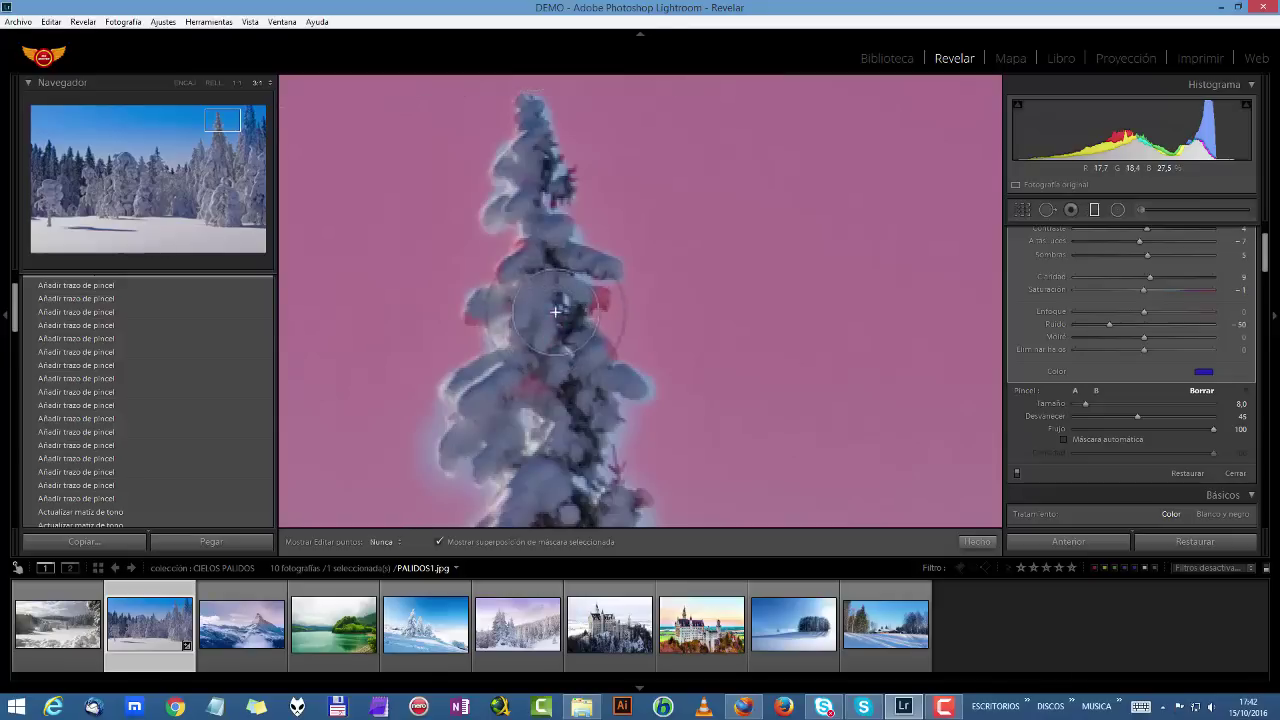
mouse_move(556, 312)
mouse_down()
mouse_move(601, 295)
mouse_move(578, 349)
mouse_up()
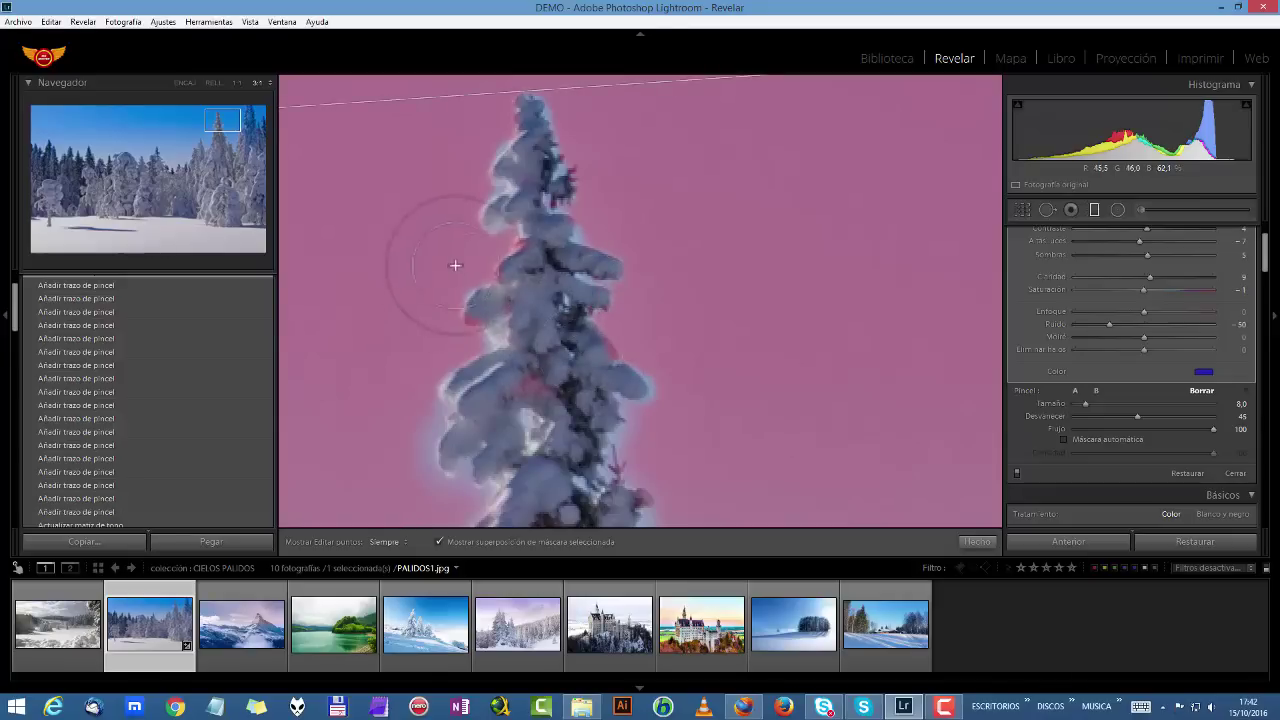
mouse_move(481, 306)
mouse_down()
mouse_move(443, 288)
mouse_move(490, 340)
mouse_move(540, 278)
mouse_up()
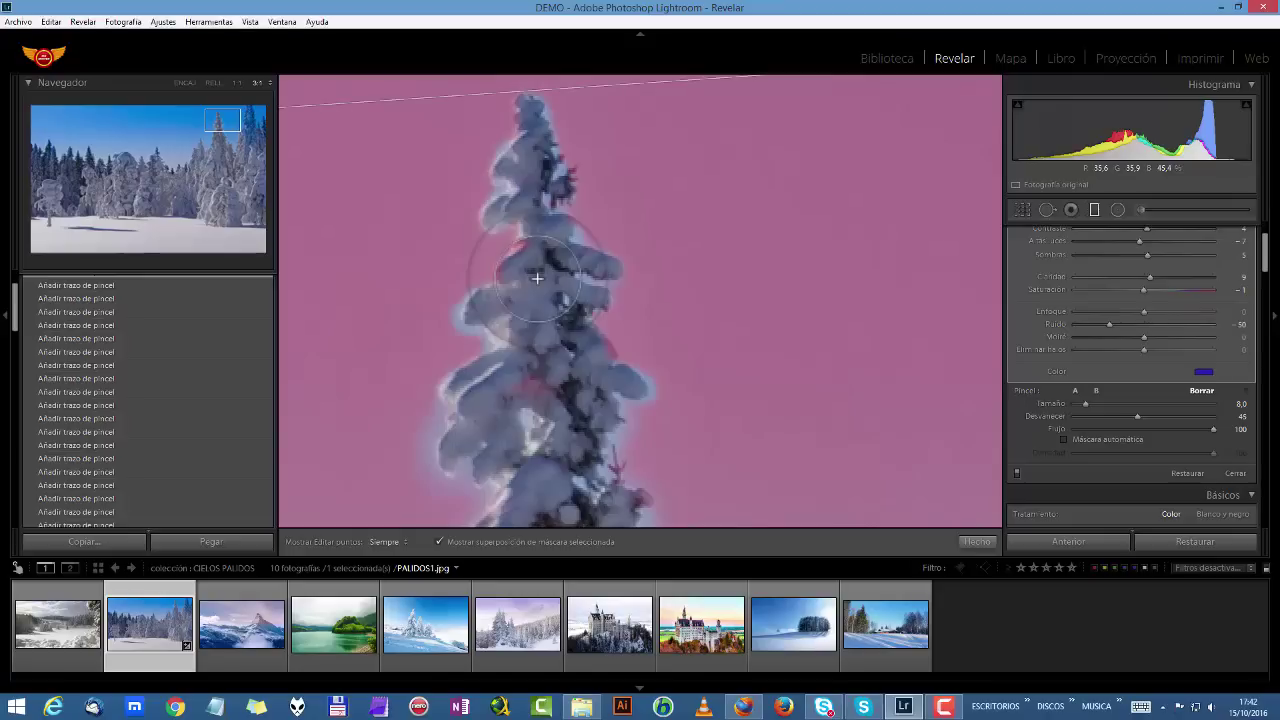
Fit the whole photo in view and hide the red mask overlay
click(215, 83)
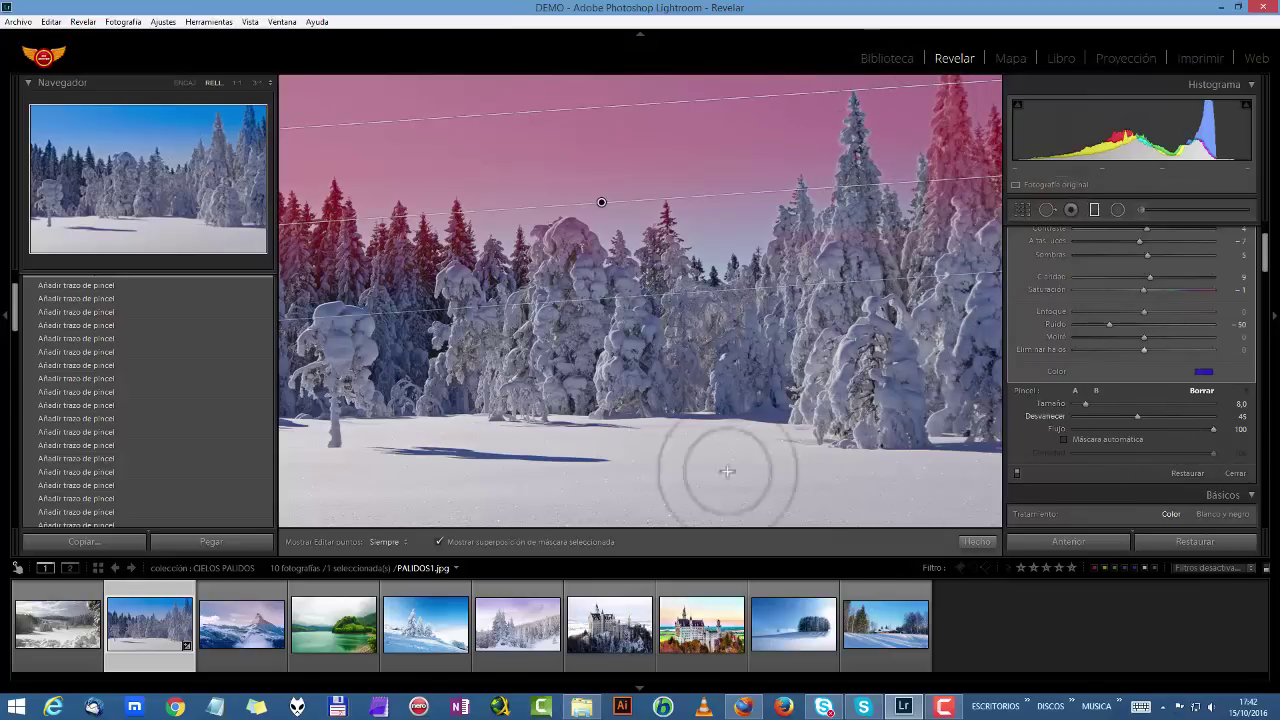
click(437, 541)
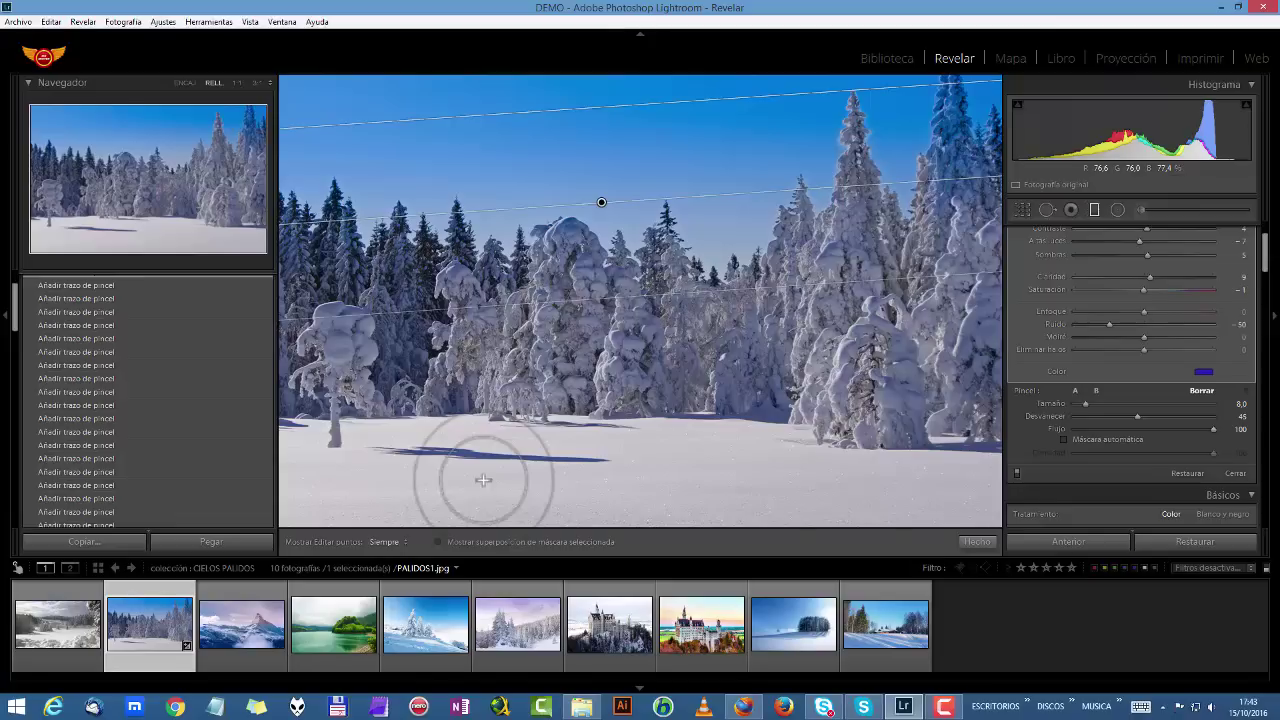
Close the local adjustment tool, returning to the Basic panel with the sky filter applied
click(1070, 209)
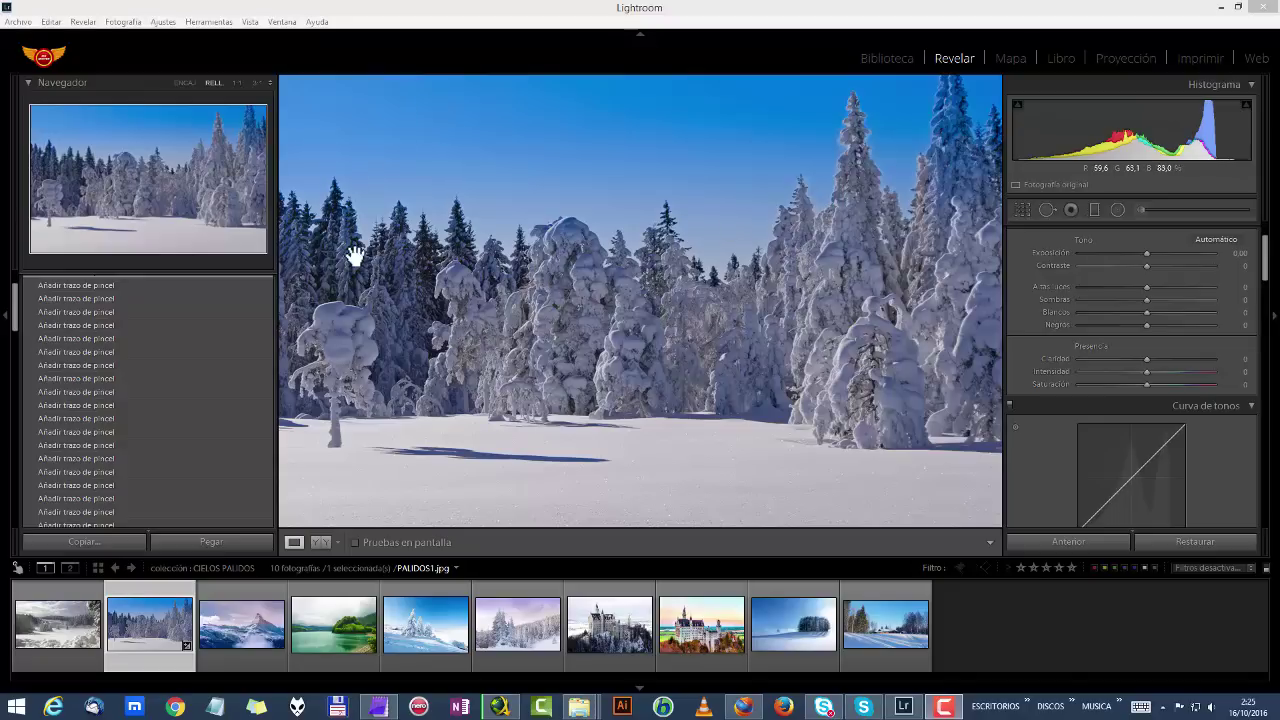
click(235, 84)
drag(361, 438, 1166, 240)
drag(523, 343, 934, 280)
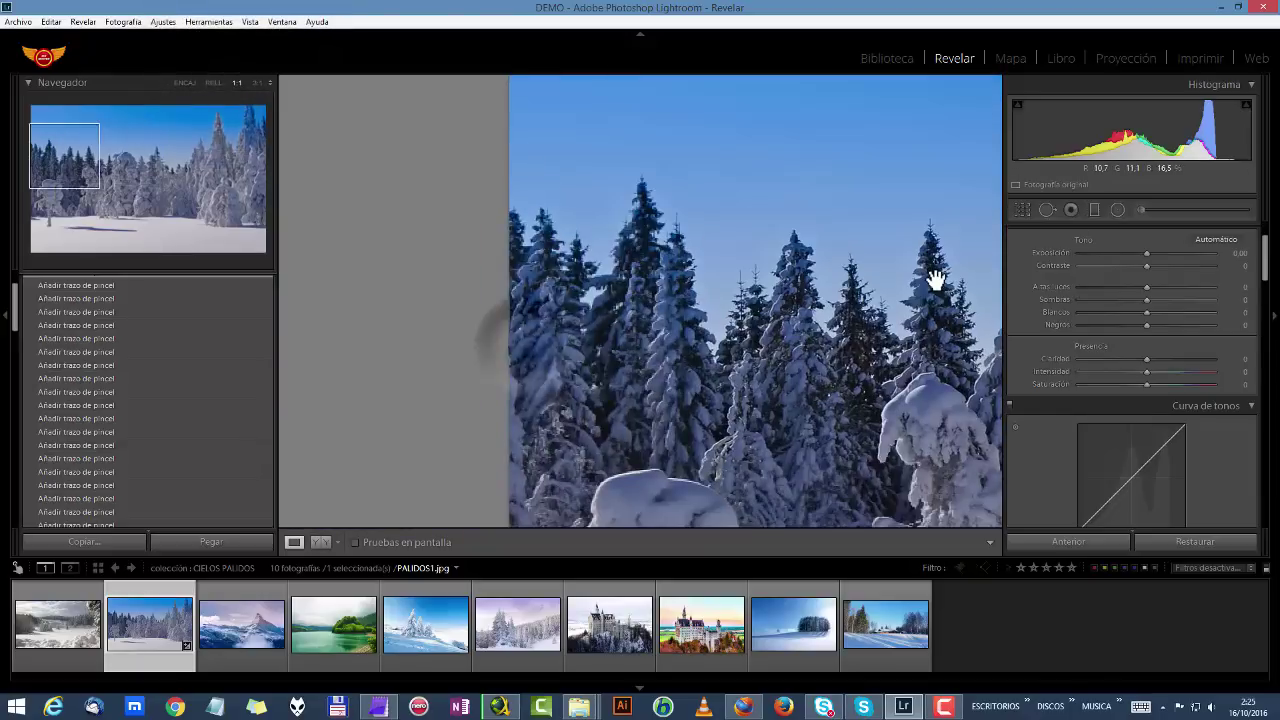
drag(808, 283, 783, 371)
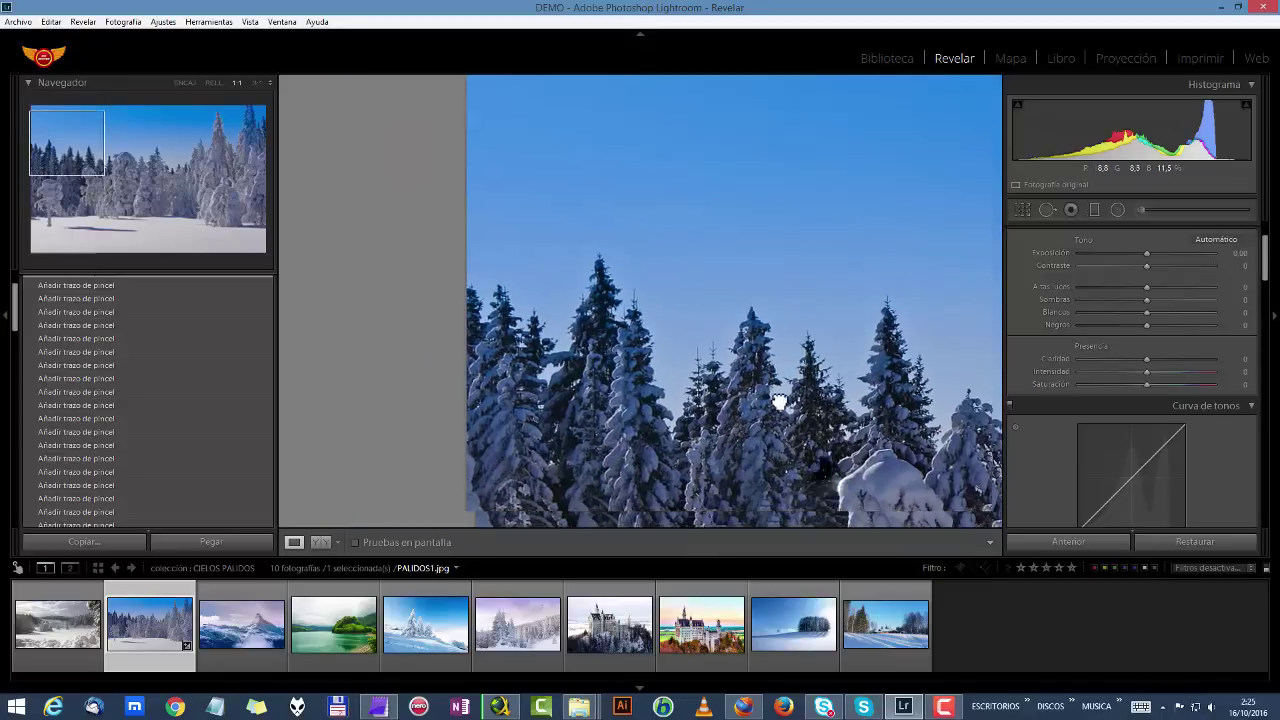
drag(793, 422, 734, 363)
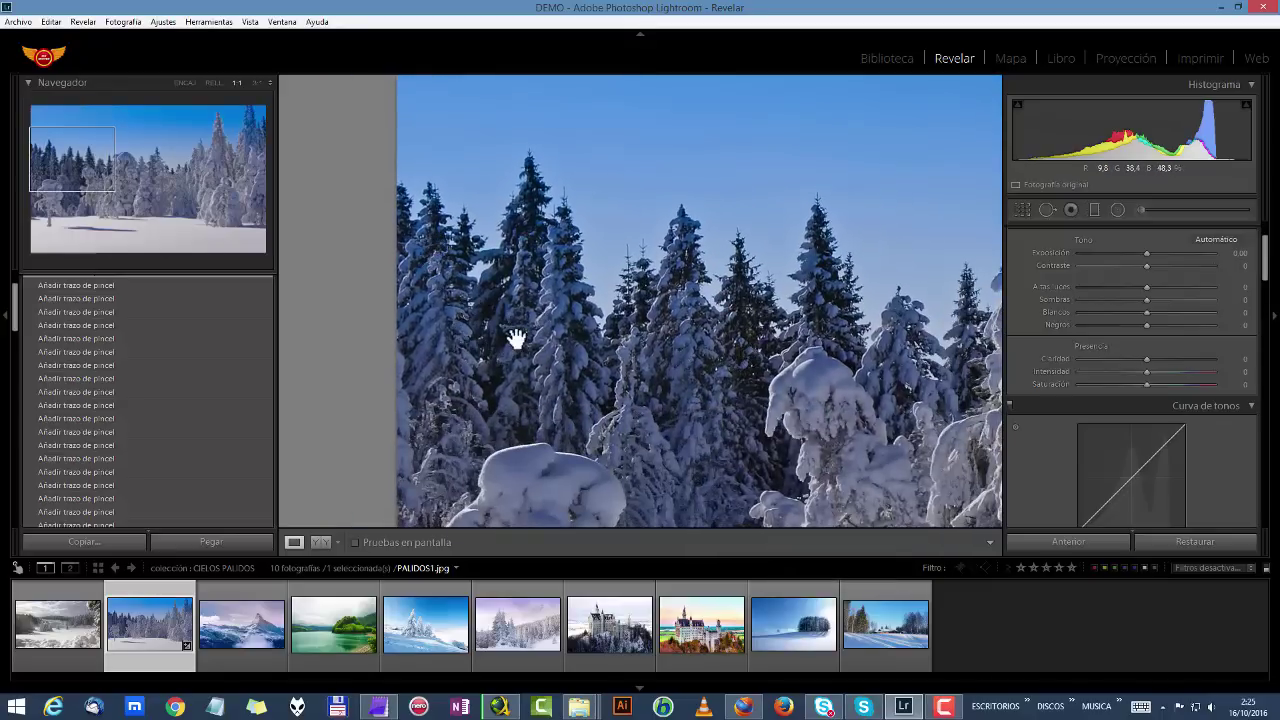
drag(757, 200, 695, 389)
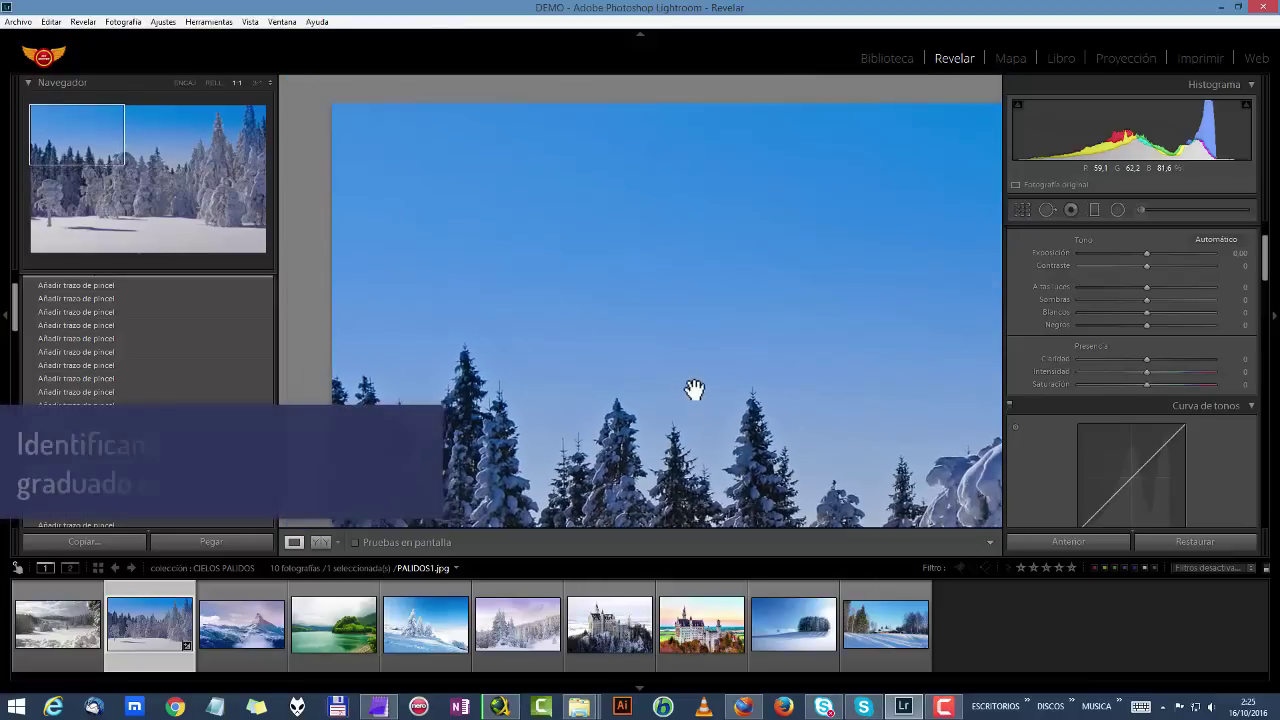
click(781, 347)
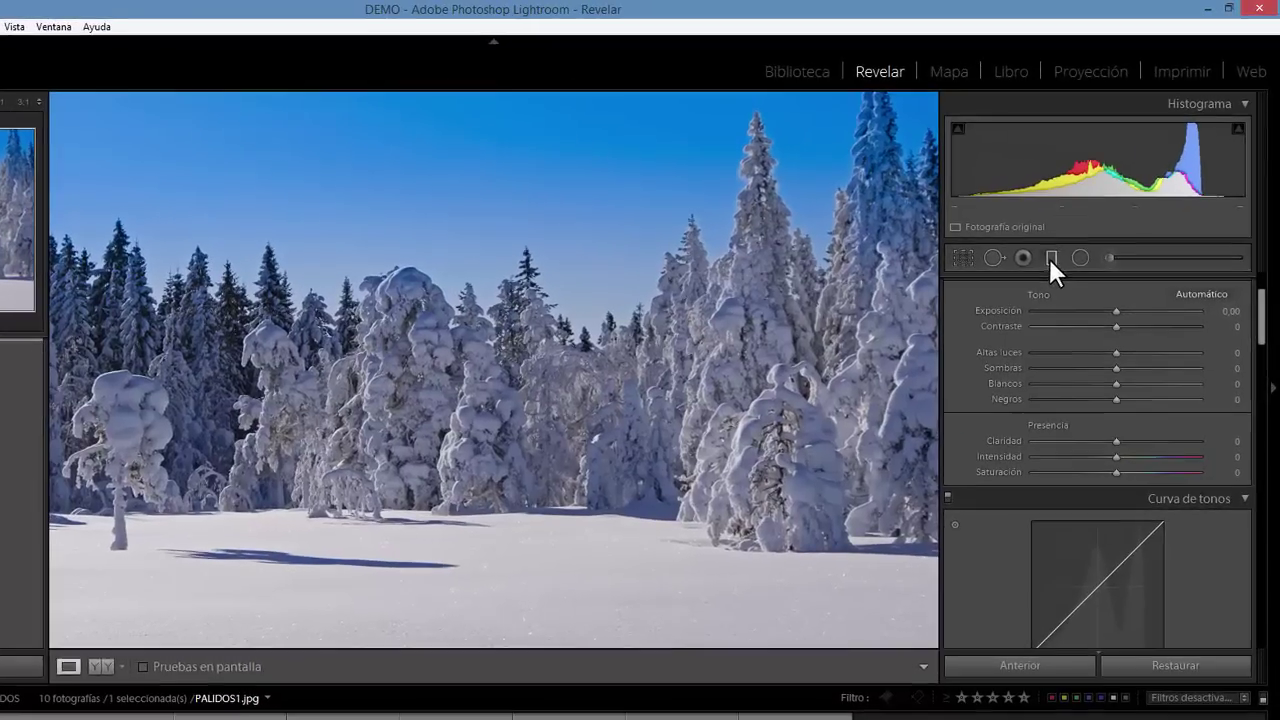
click(1069, 240)
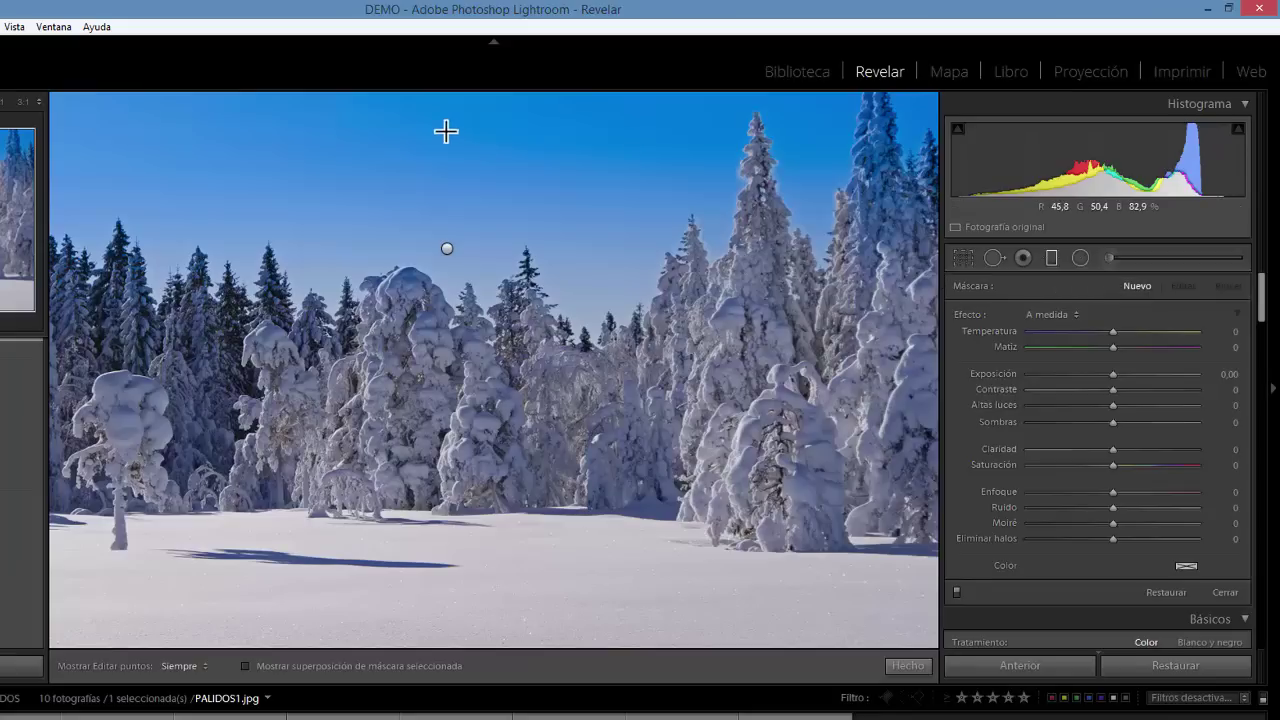
click(244, 665)
click(452, 246)
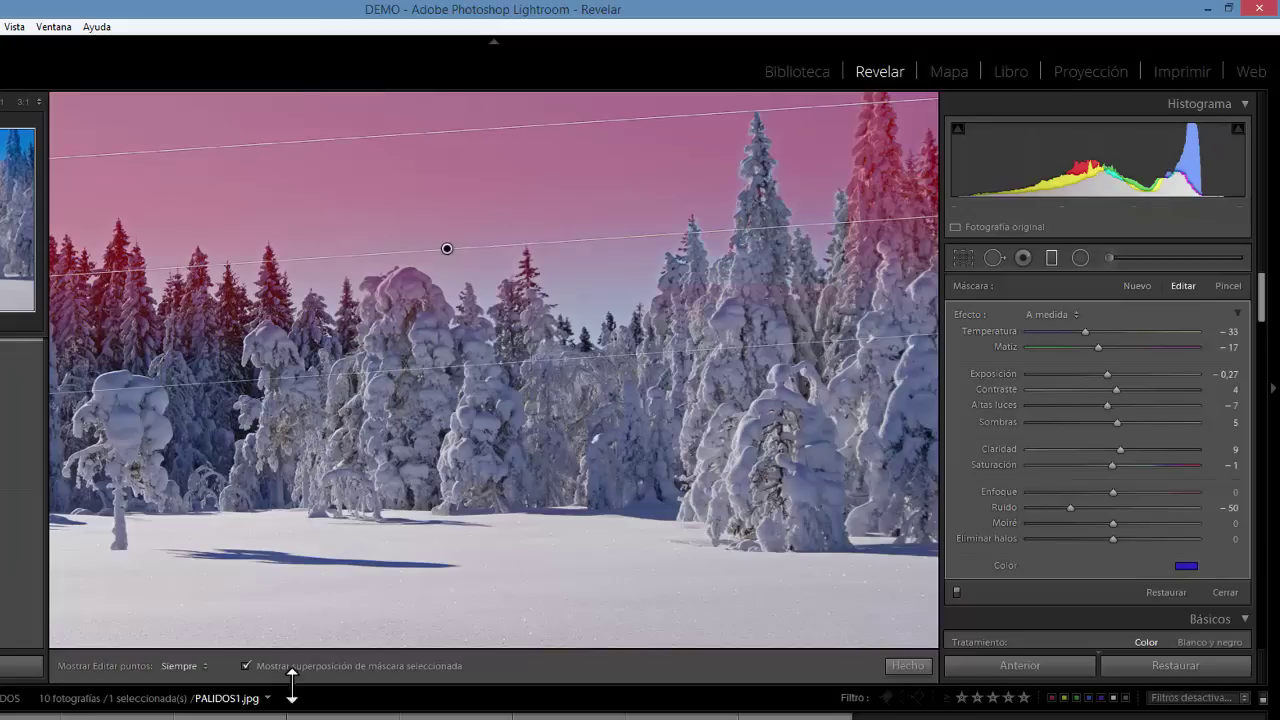
click(246, 666)
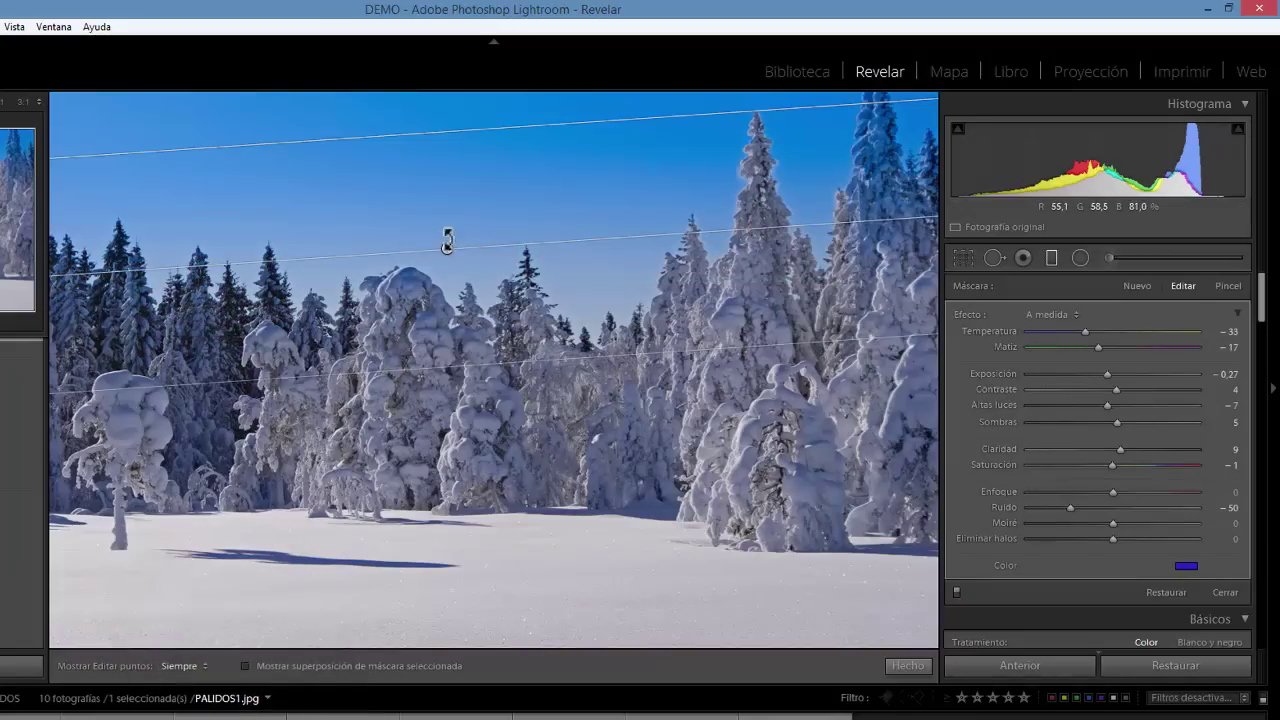
click(445, 248)
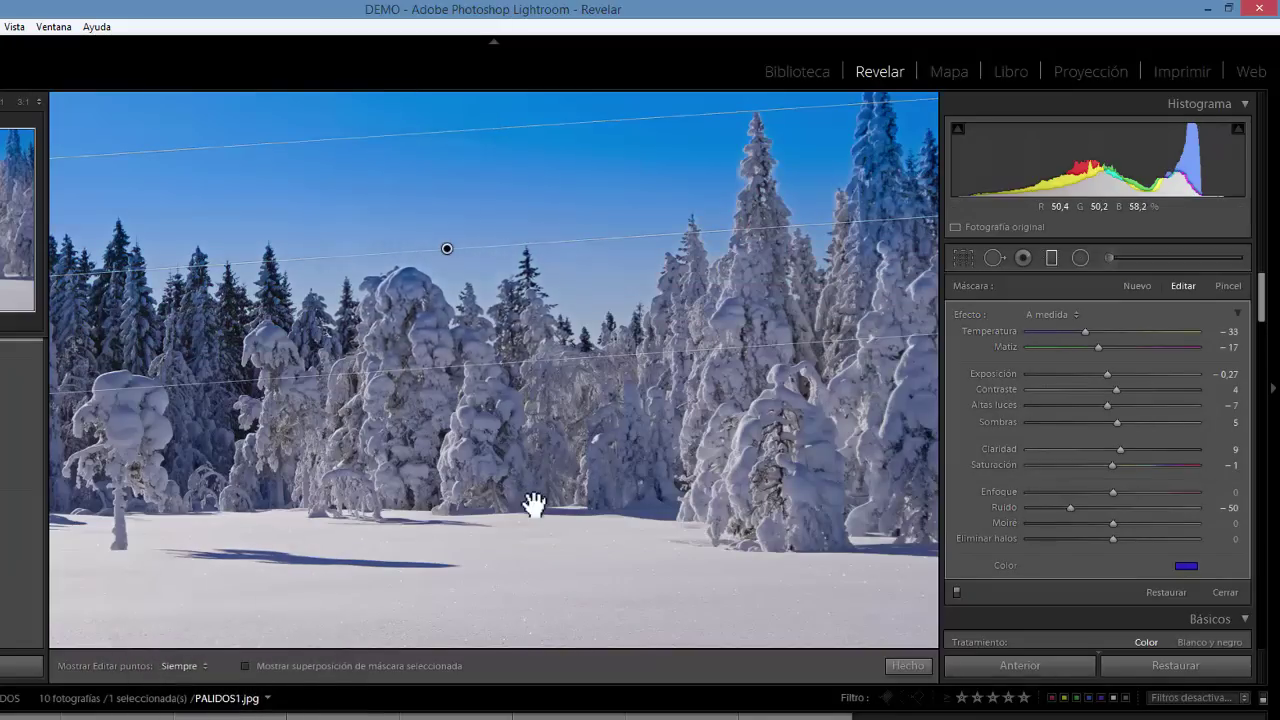
click(1051, 257)
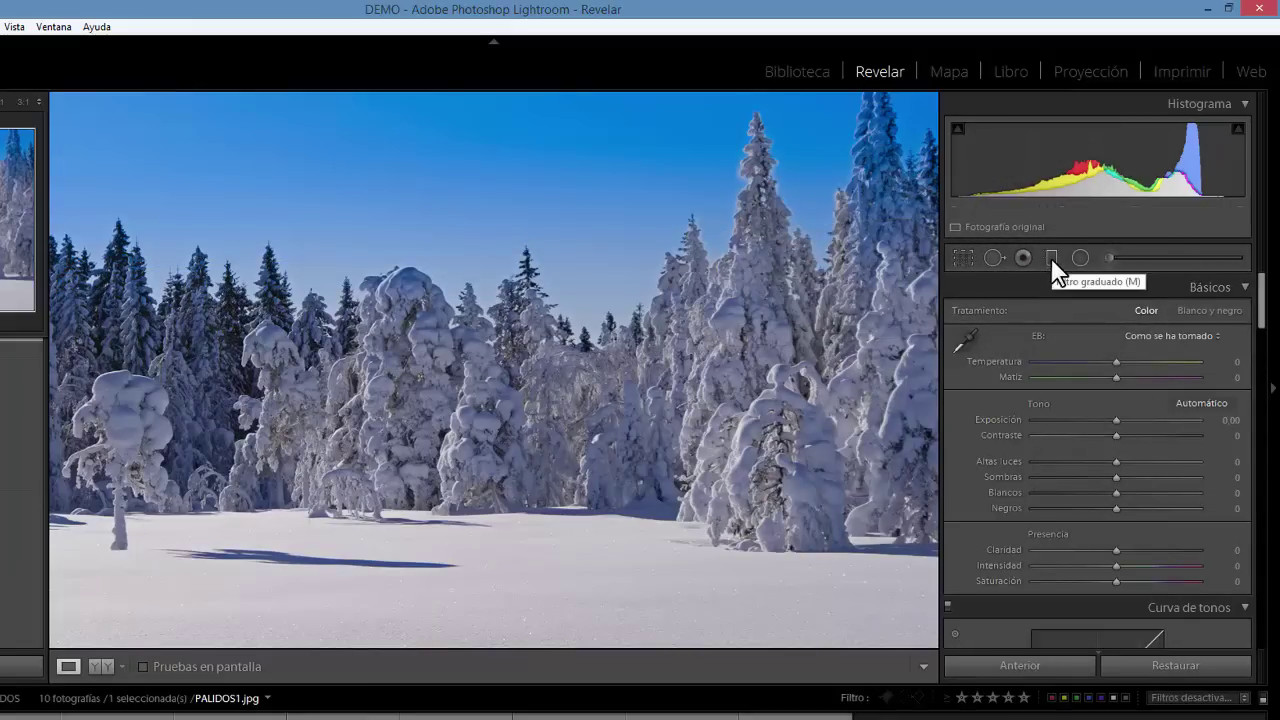
Reopen the sky graduated filter (Temperature −33, Exposure −0.27, Noise −50) after checking its mask overlay
click(1050, 257)
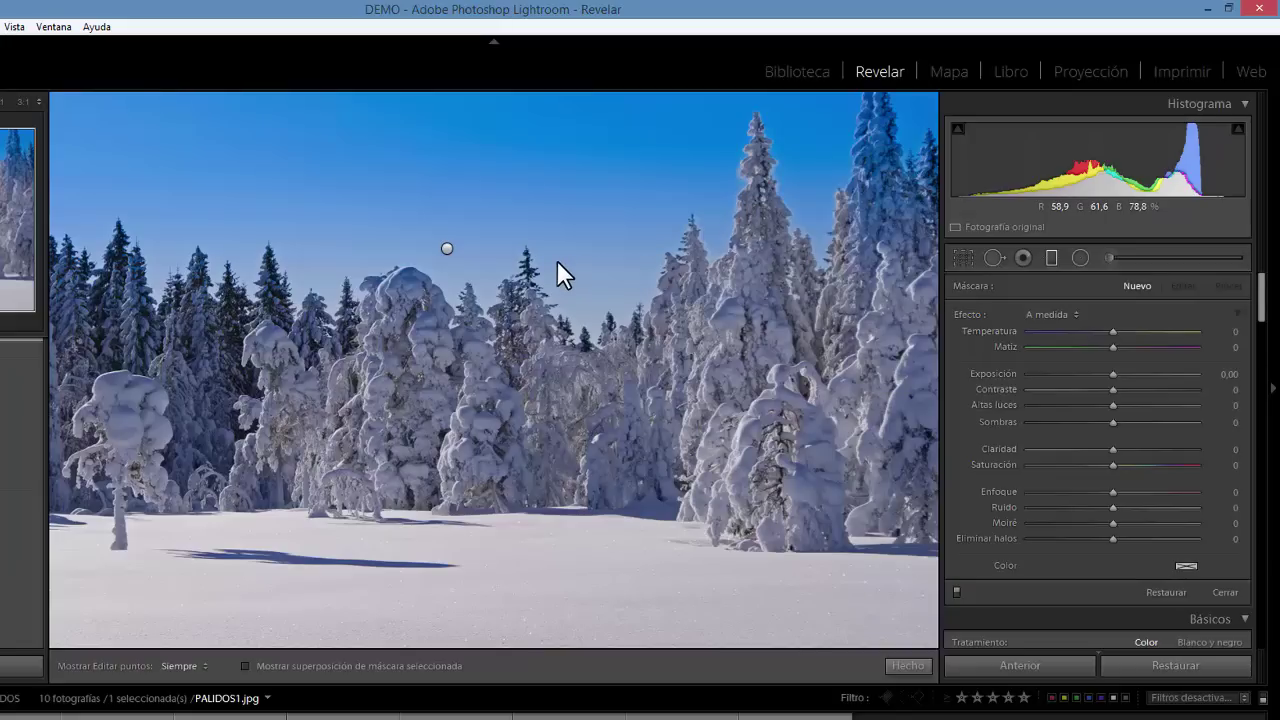
click(447, 248)
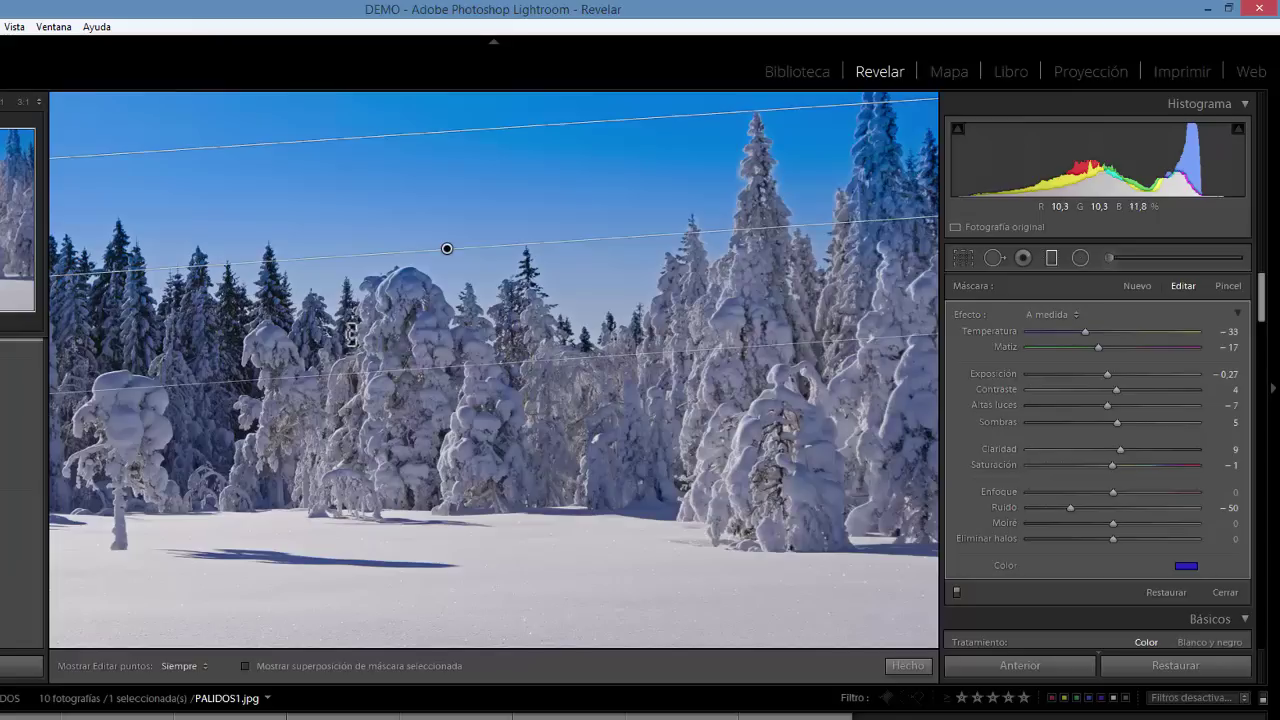
click(244, 666)
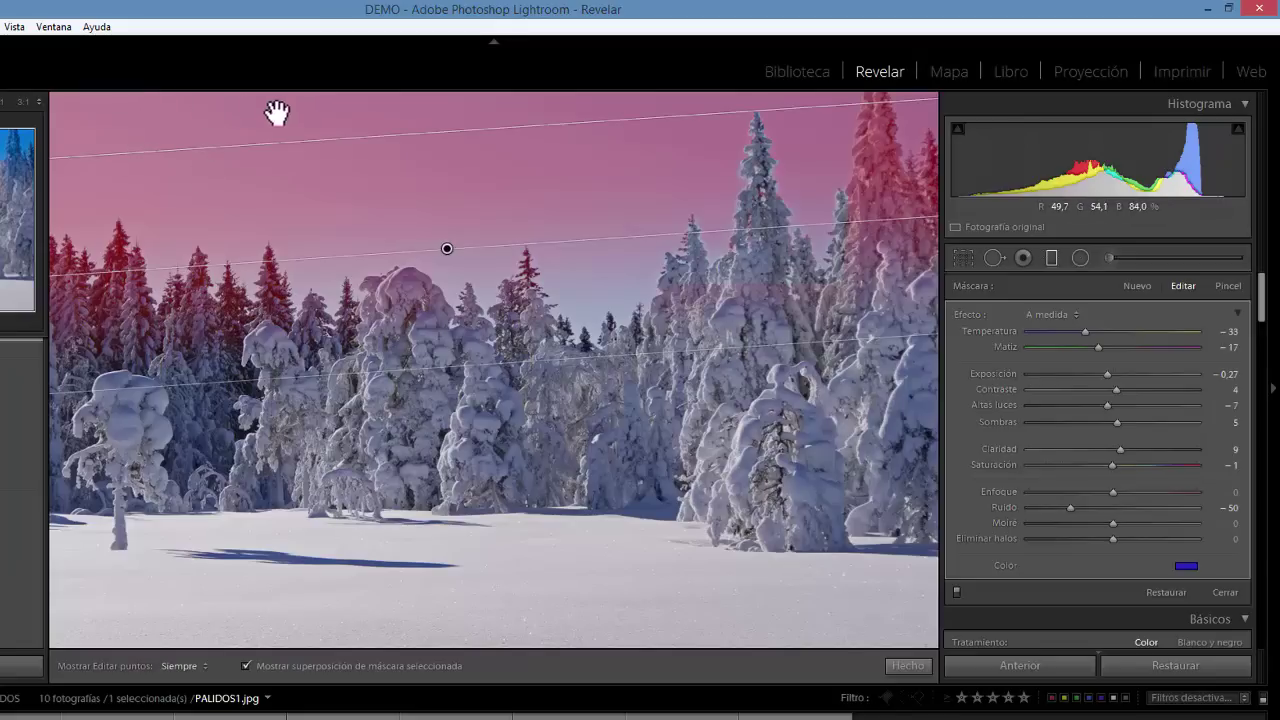
click(247, 665)
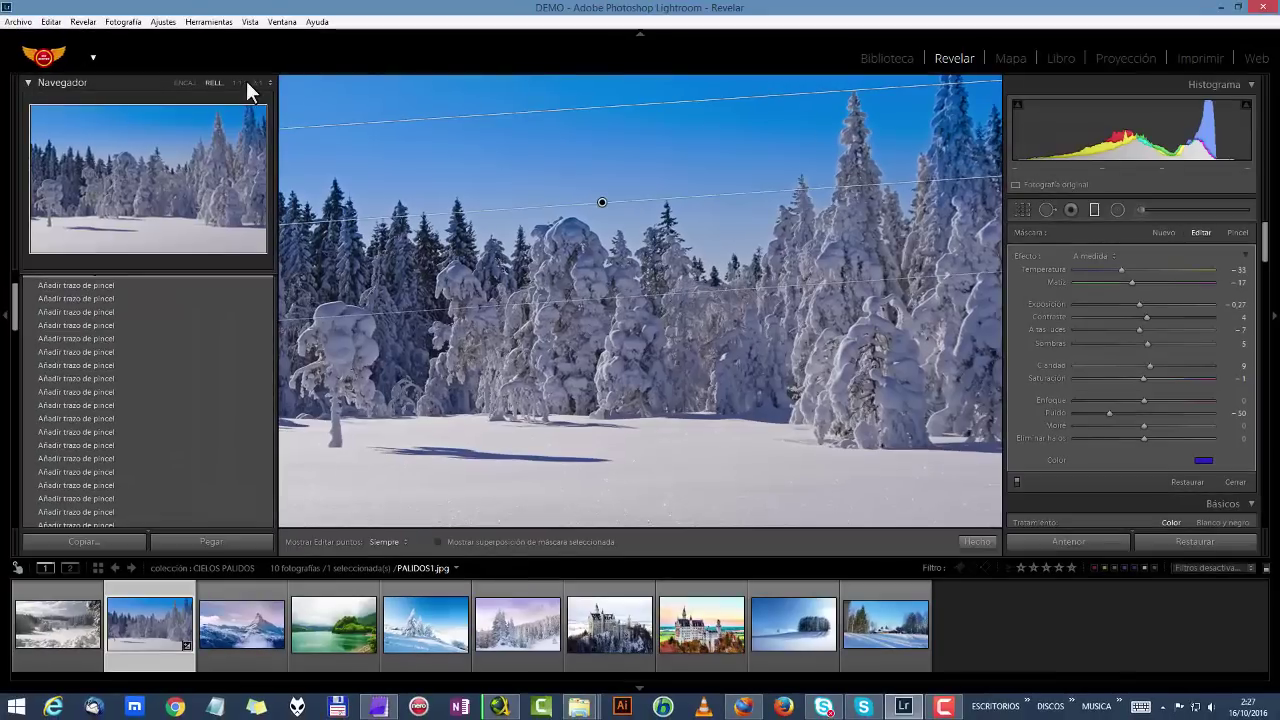
Zoom the photo to 1:1, close the graduated filter, and pan across the sky toward the treetops
click(237, 82)
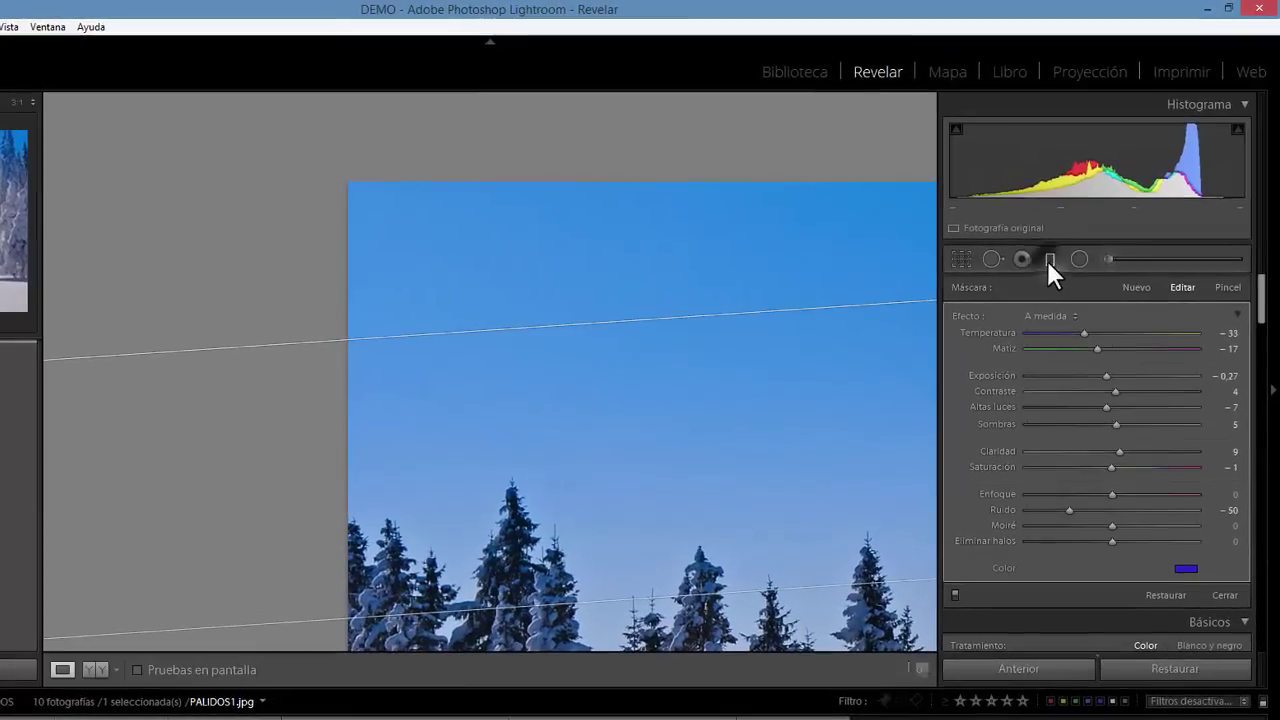
click(1048, 265)
drag(862, 330, 333, 272)
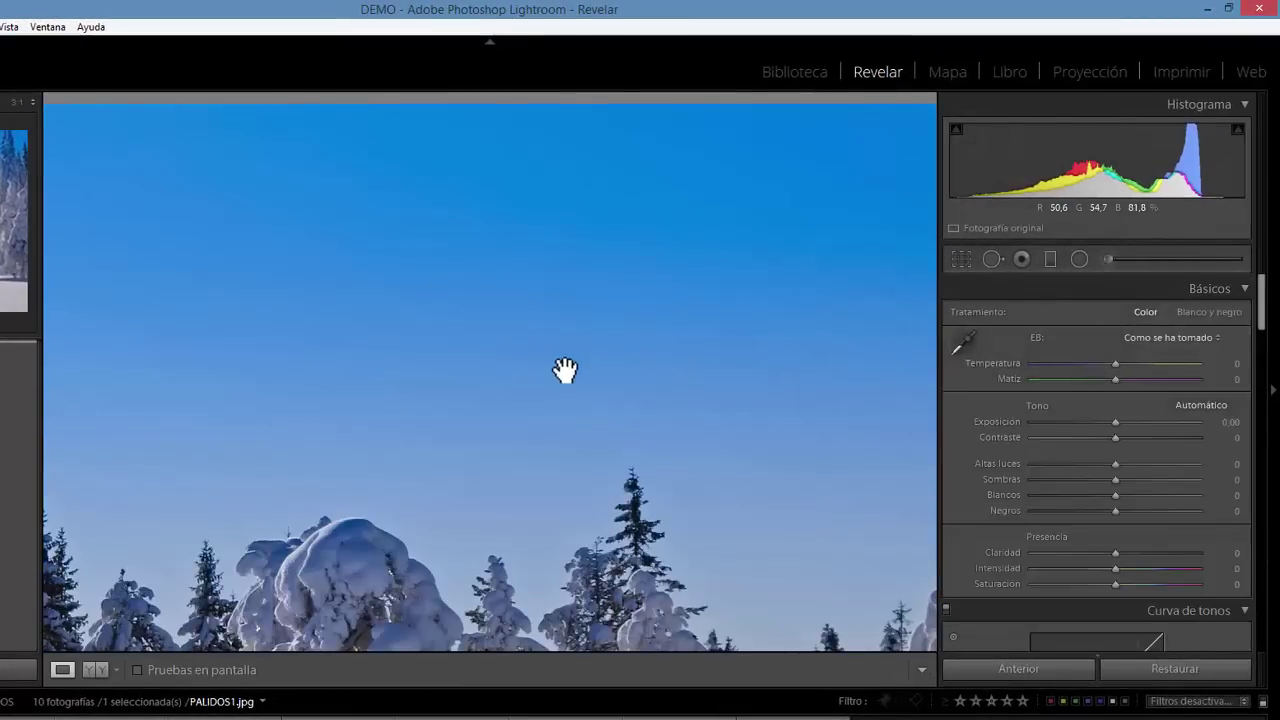
drag(655, 452, 51, 409)
Inspect the big snowy trees' edges against the sky, including the right-edge trees, then reframe on the tall trees
drag(640, 328, 496, 395)
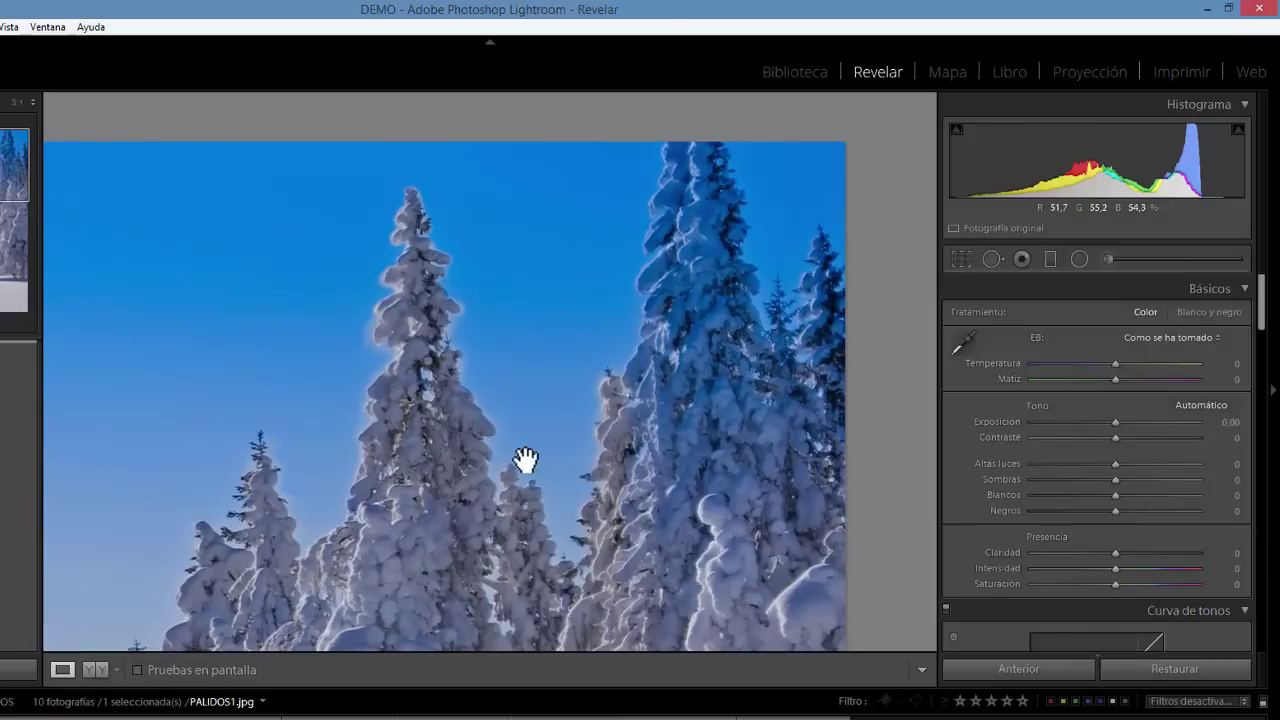
drag(414, 508, 494, 406)
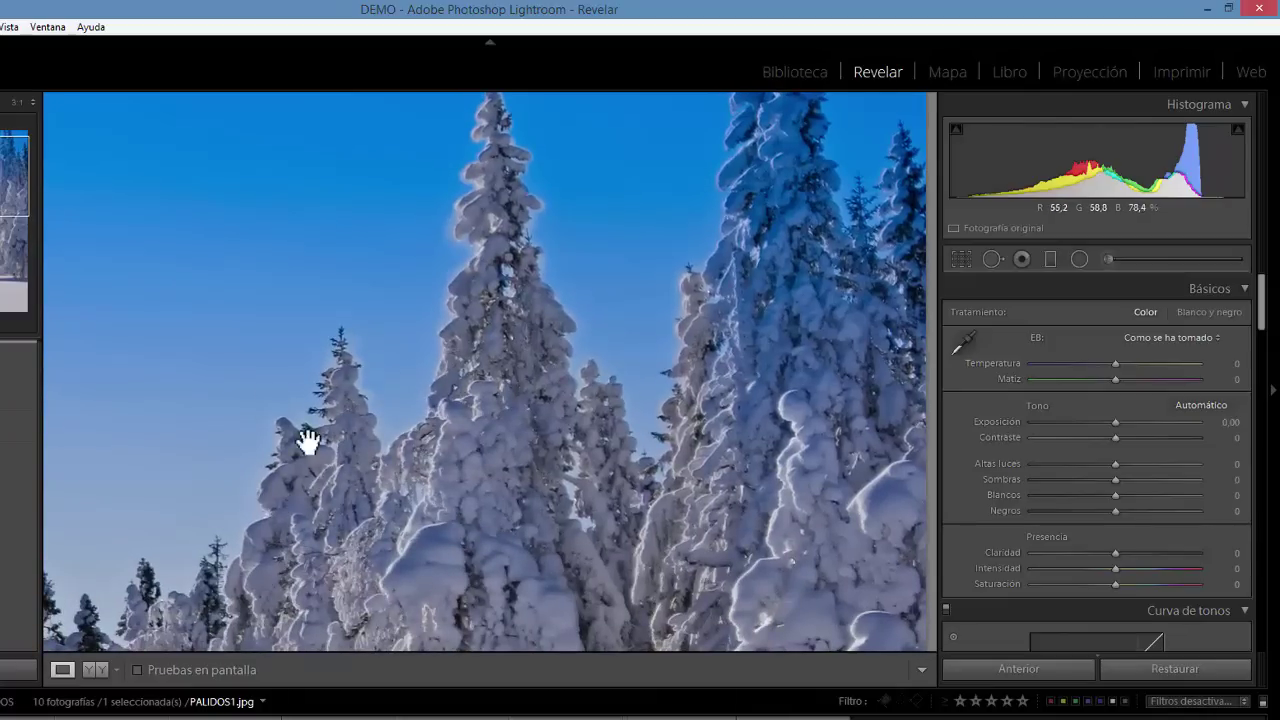
drag(817, 291, 783, 304)
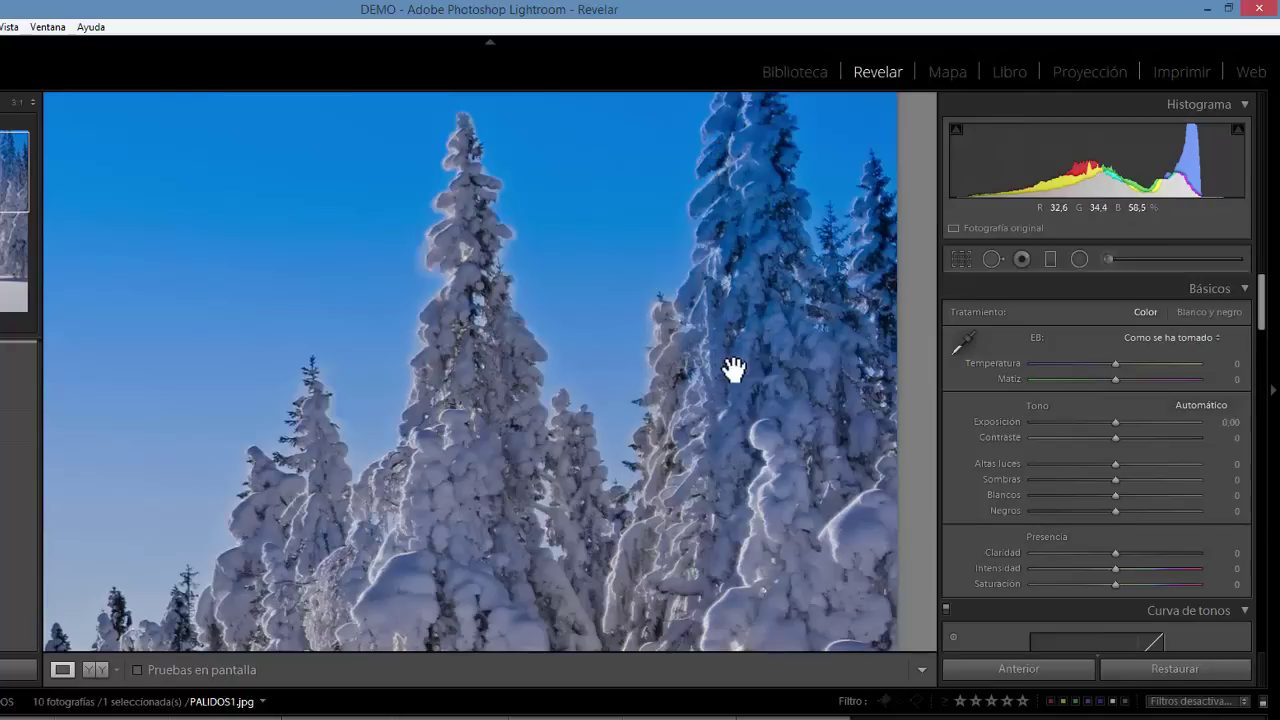
click(566, 217)
click(563, 206)
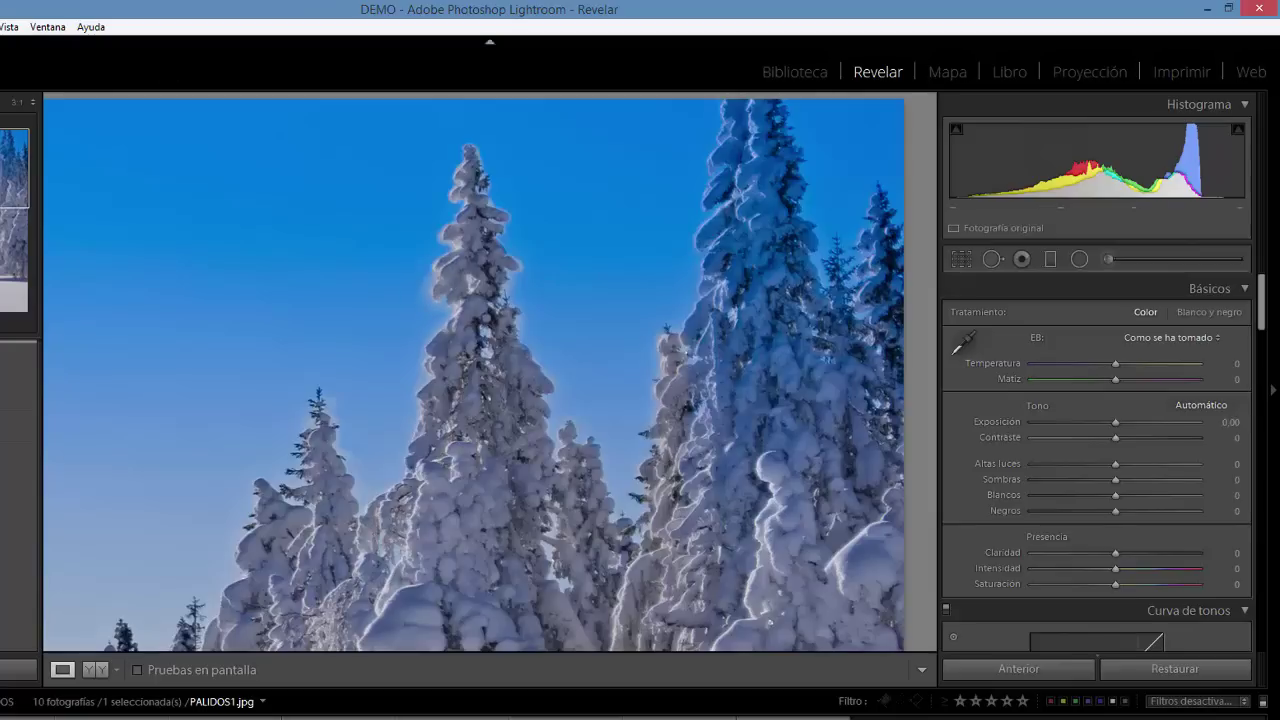
Magnify to 2:1, then 3:1, and pan to the top of the tall tree
click(31, 102)
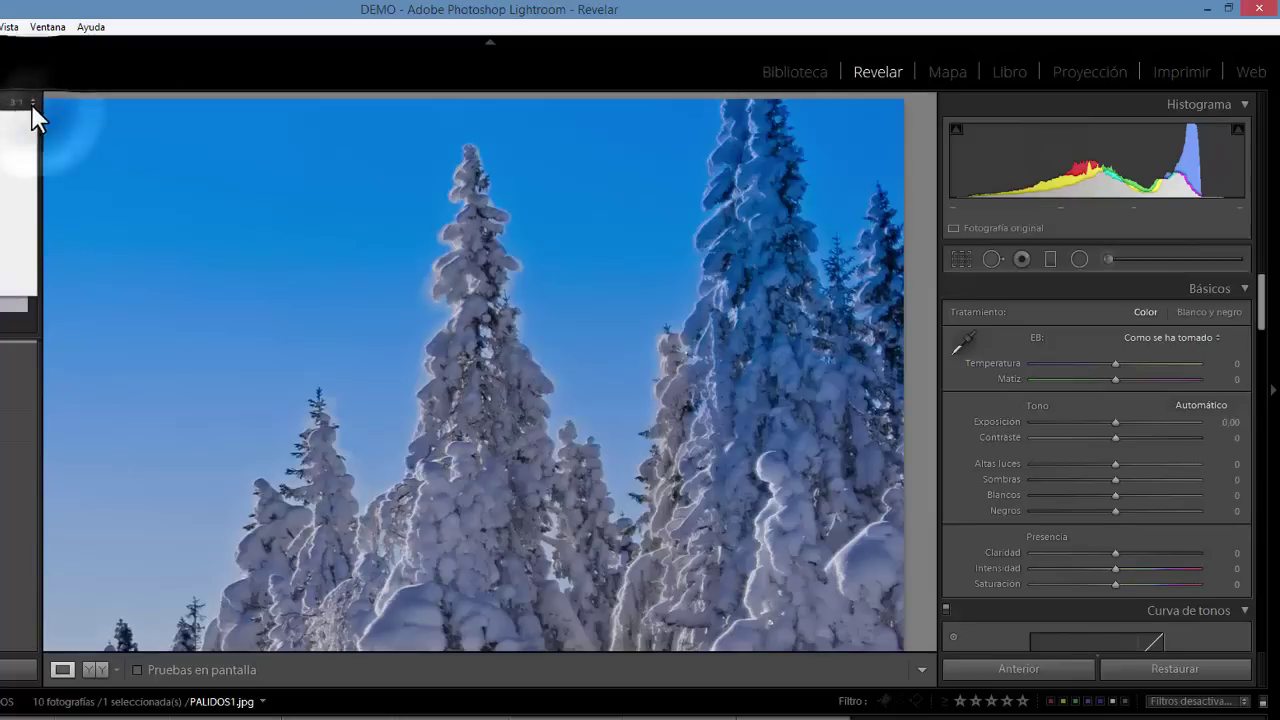
click(3, 214)
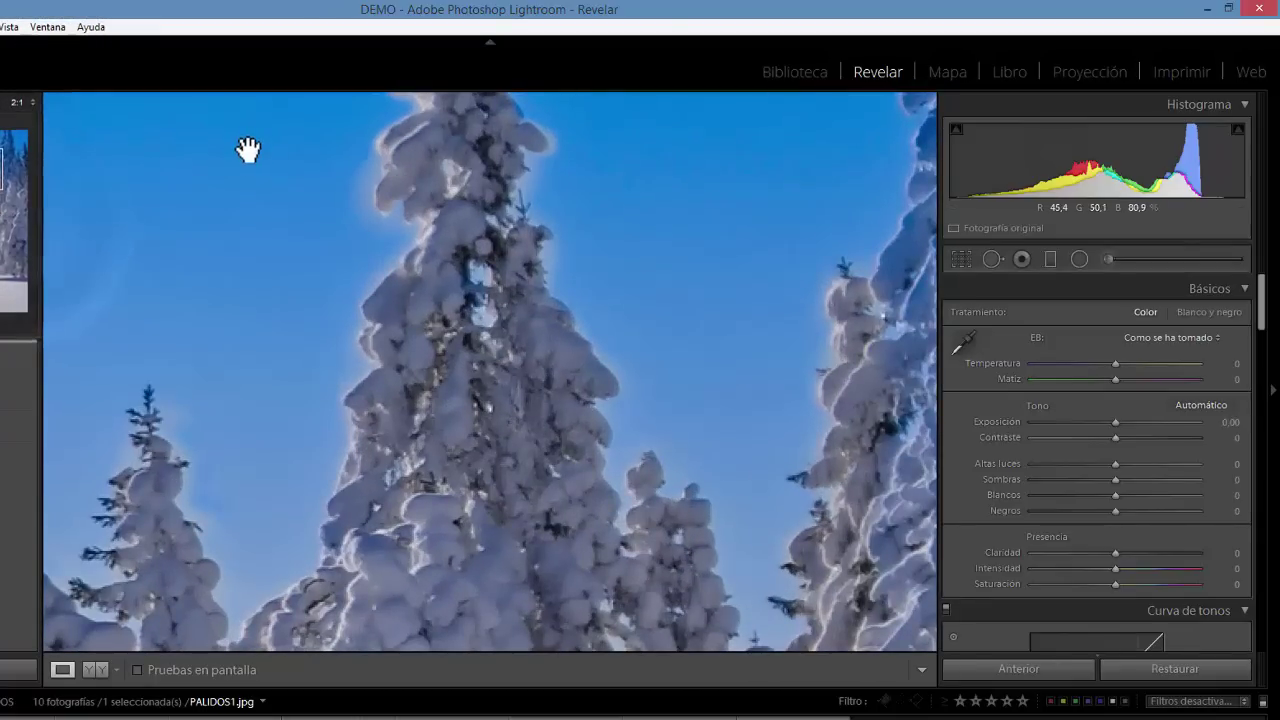
drag(288, 311, 314, 194)
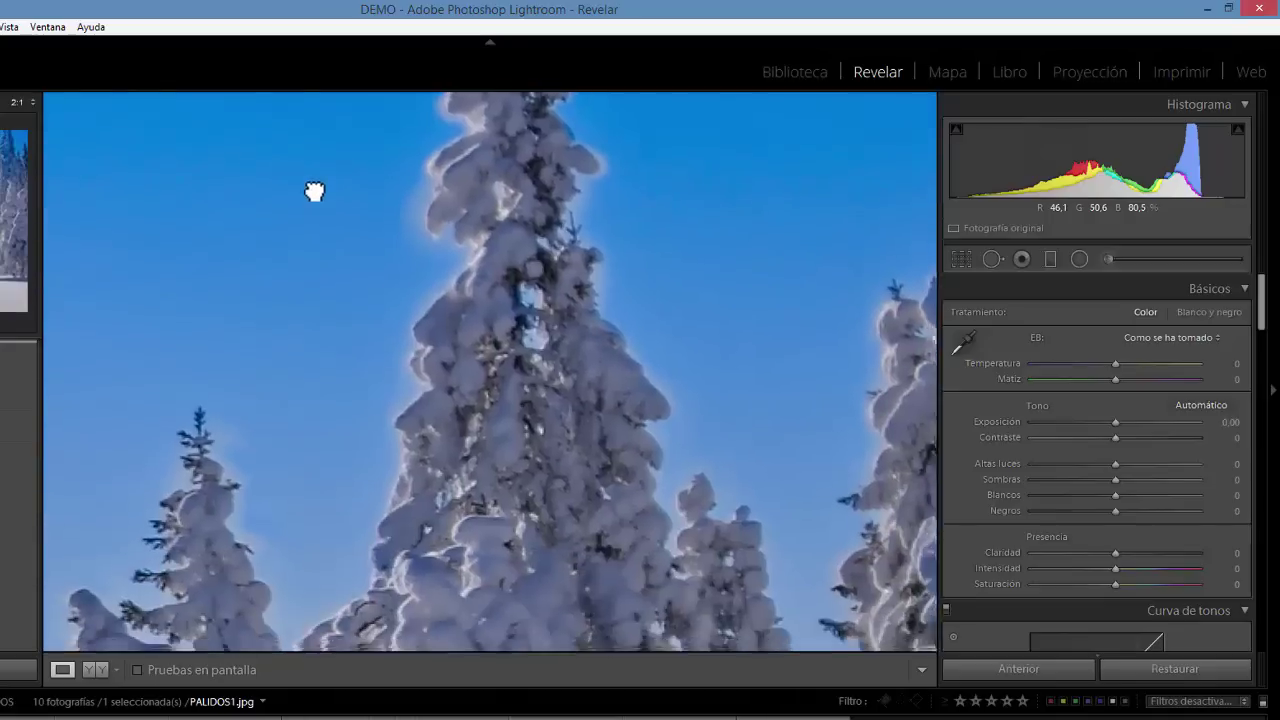
click(31, 102)
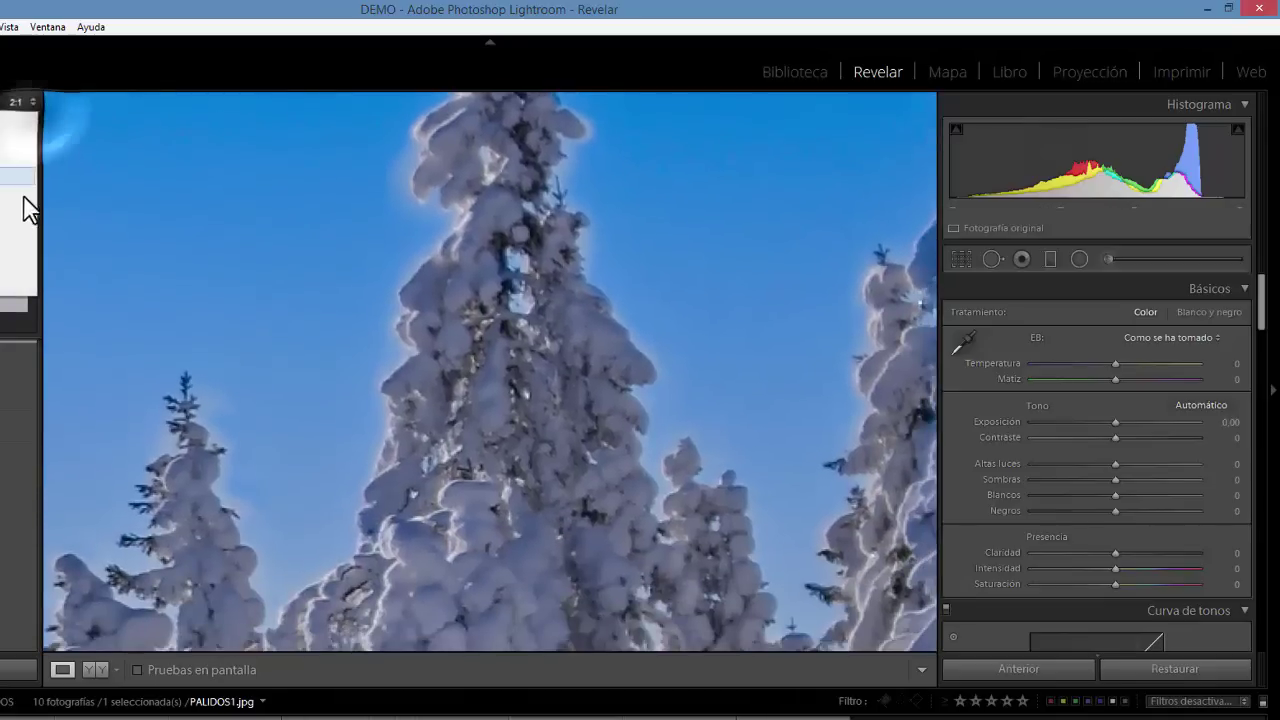
click(3, 232)
drag(486, 323, 352, 365)
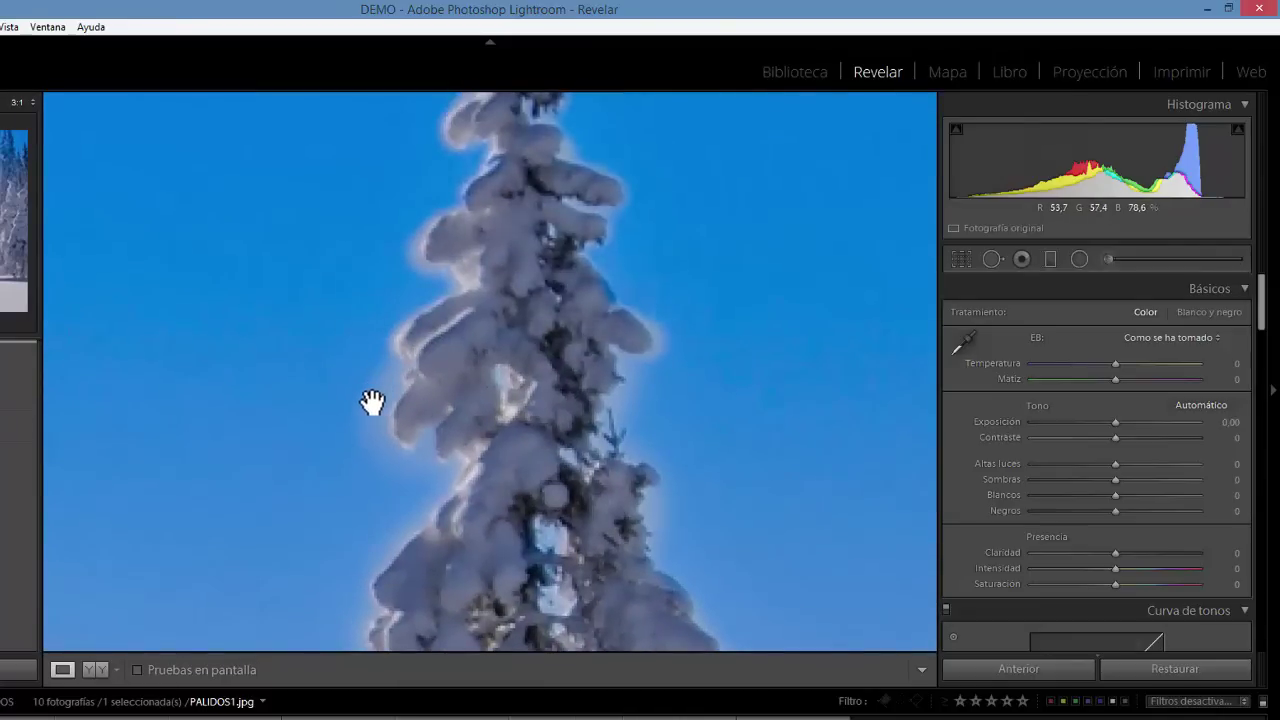
drag(557, 329, 550, 480)
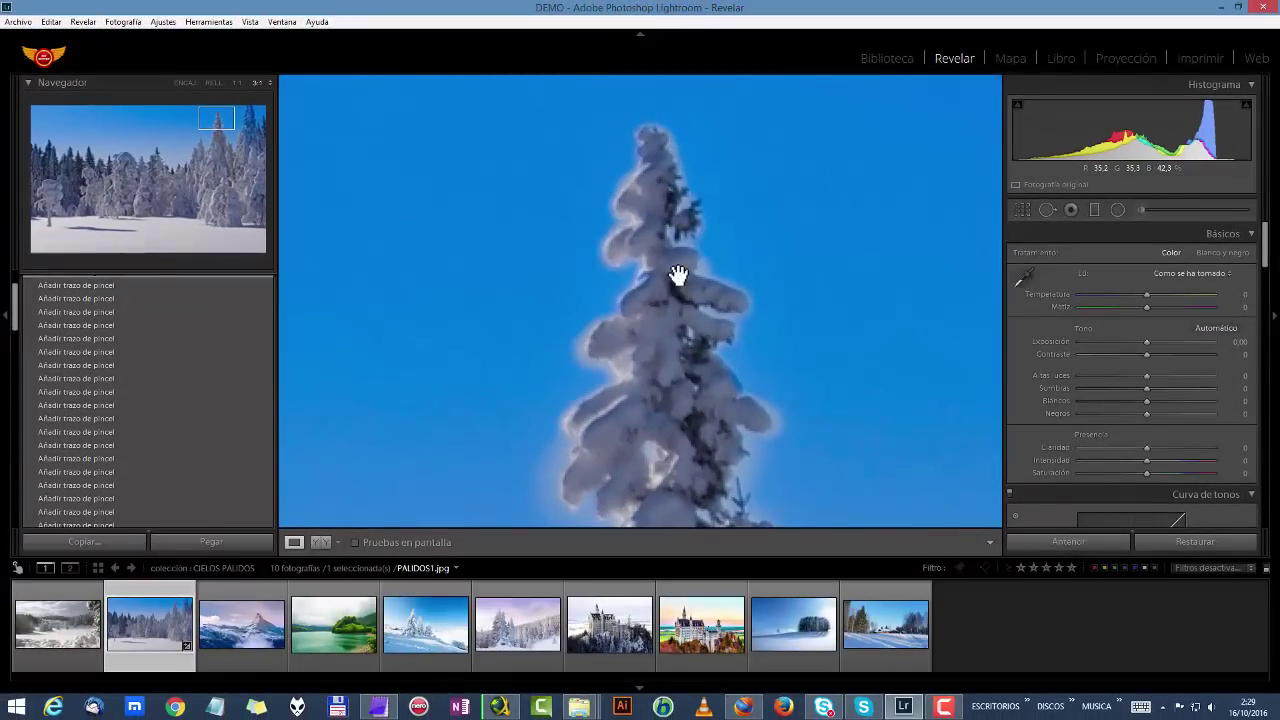
Return to 1:1, then zoom back to 3:1 and centre the snowy treetop
click(236, 83)
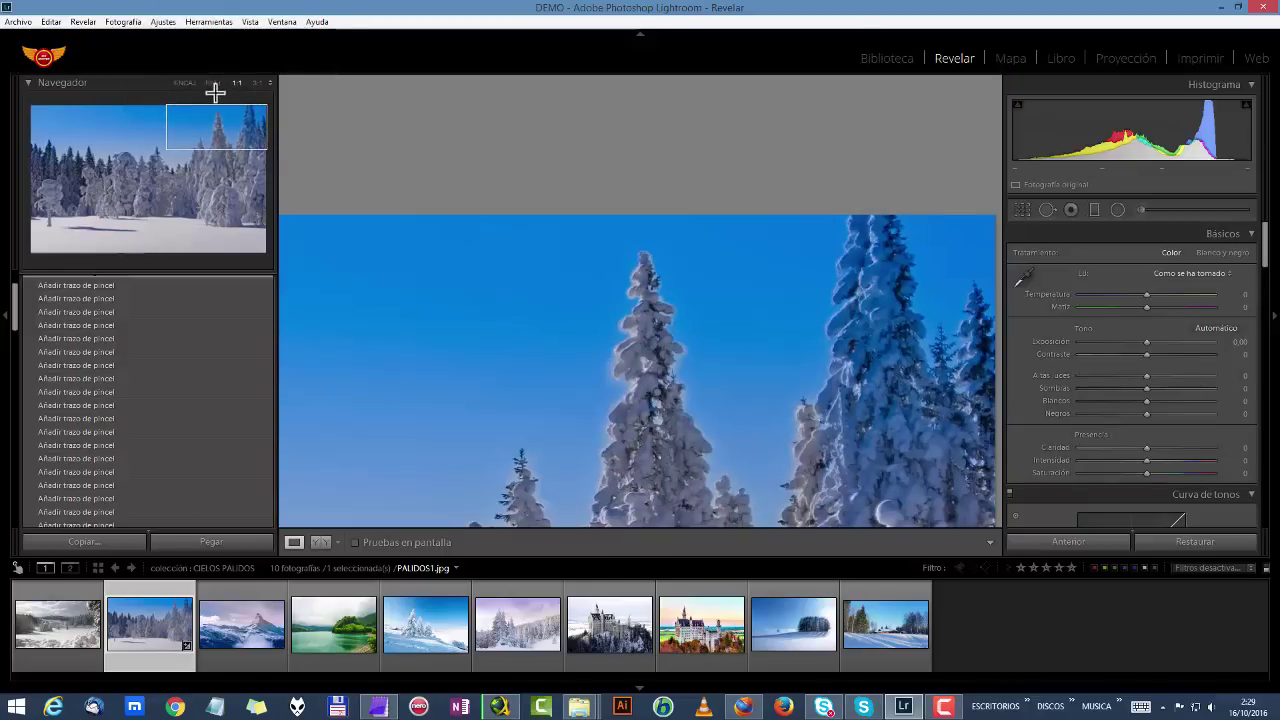
drag(676, 371, 660, 460)
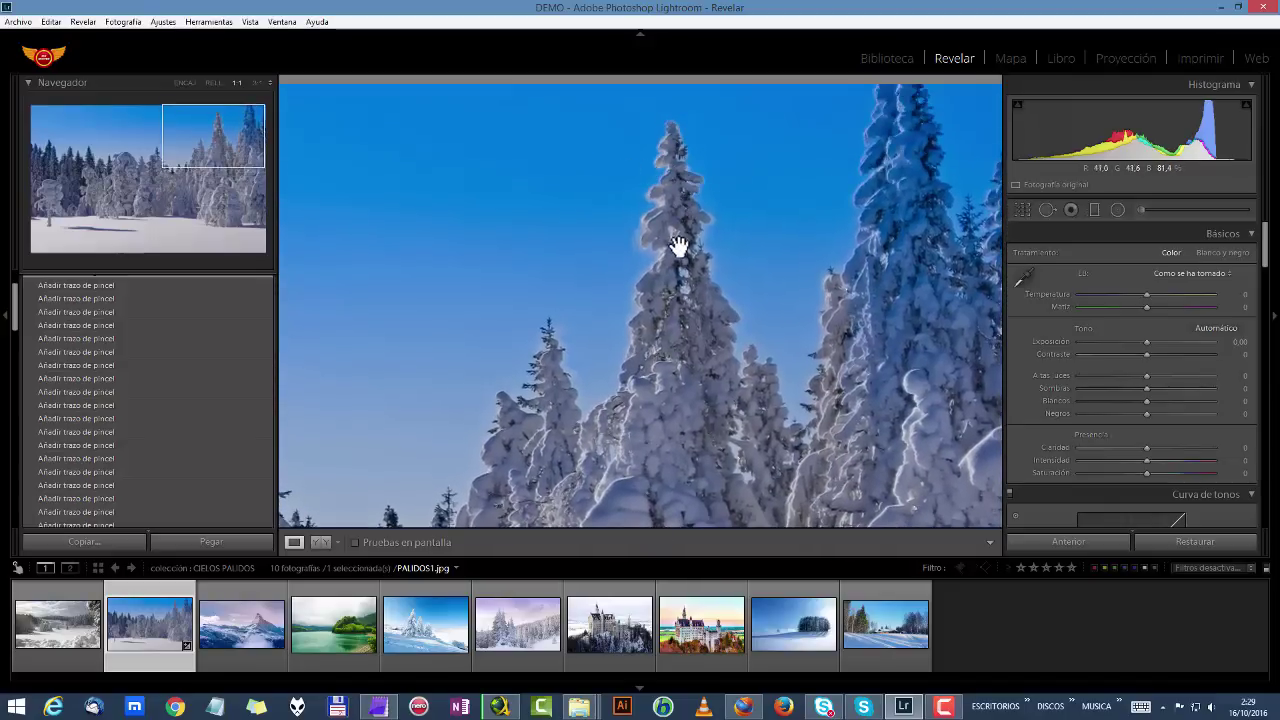
click(257, 83)
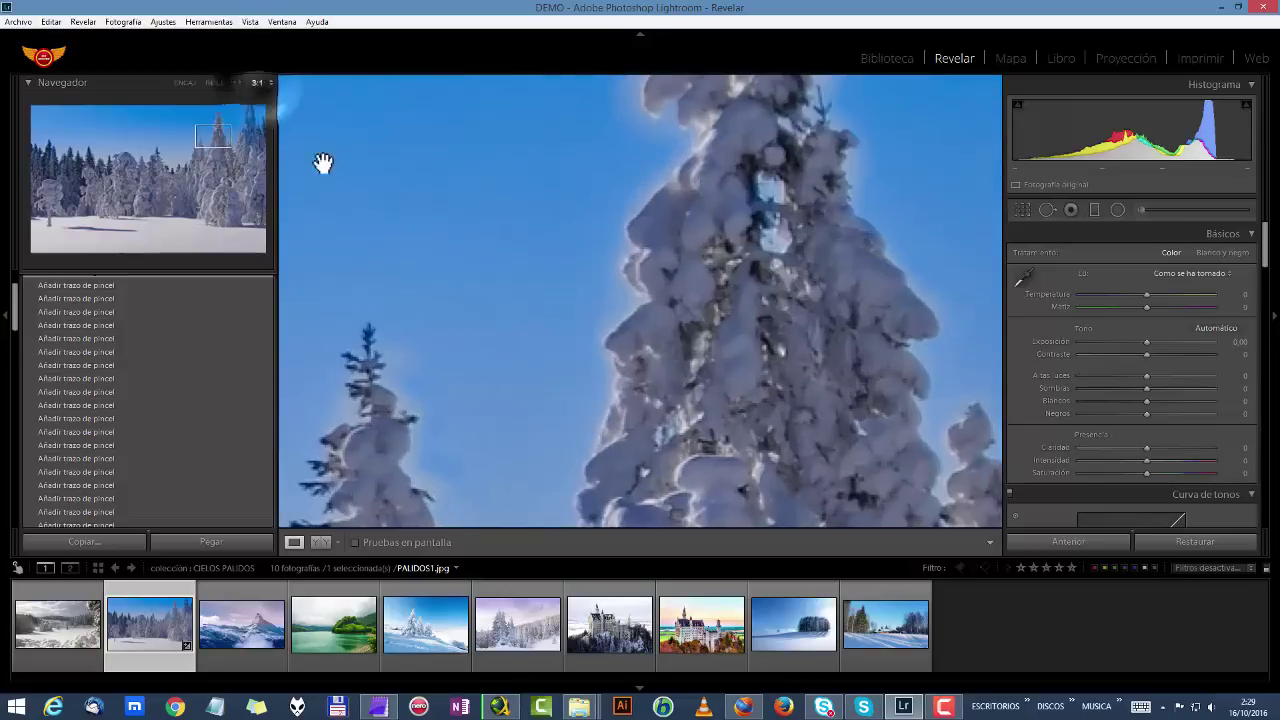
drag(771, 206, 686, 466)
drag(655, 245, 612, 376)
drag(582, 155, 581, 193)
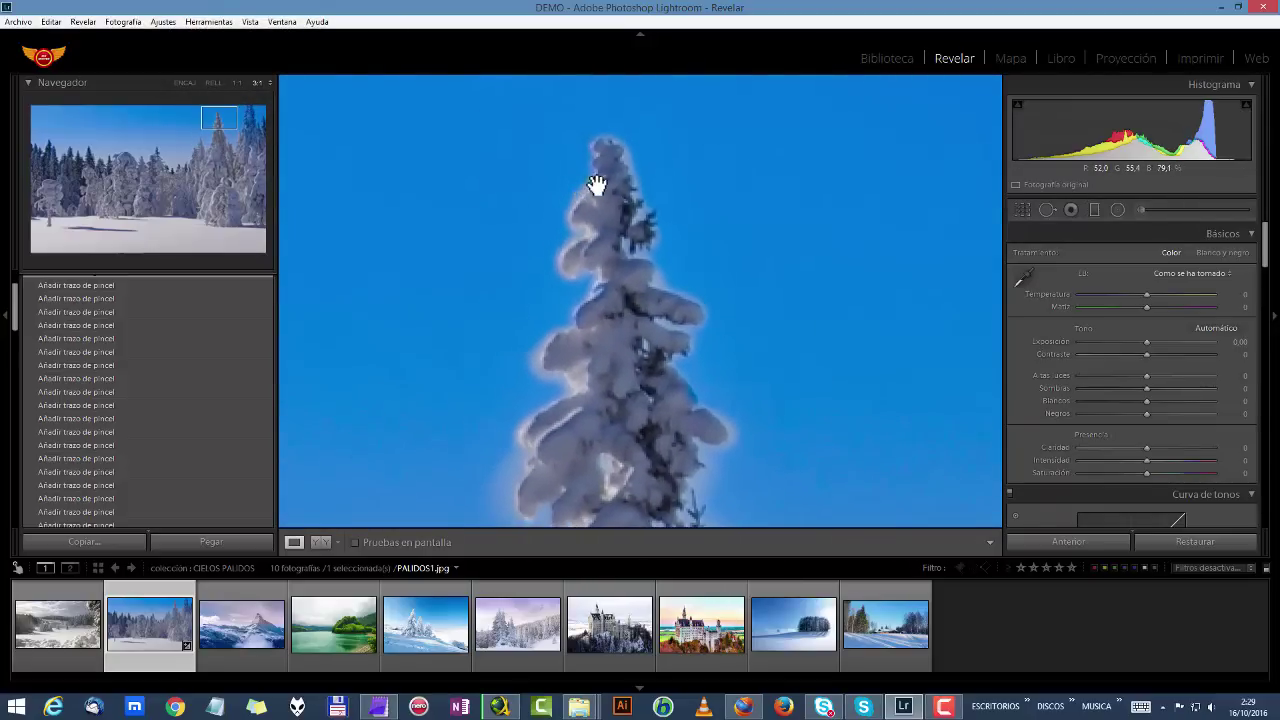
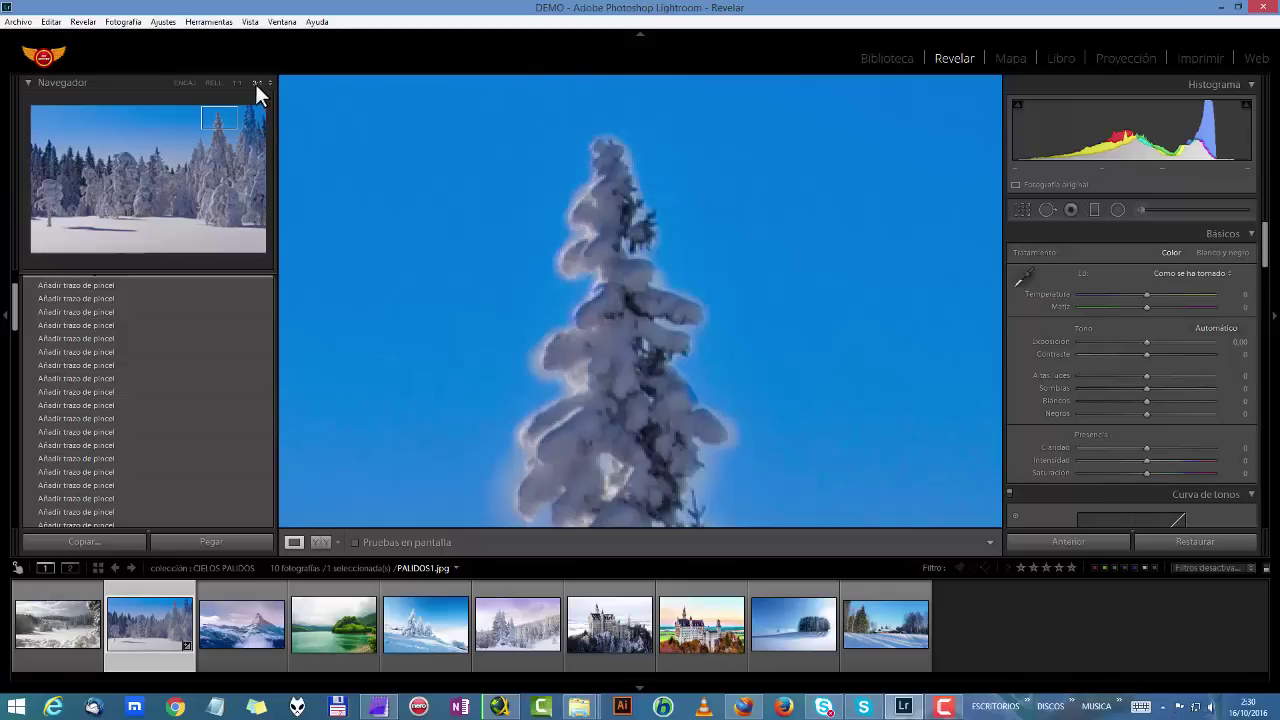
Fit the whole snowy forest photo in view and select the existing graduated sky filter
click(214, 82)
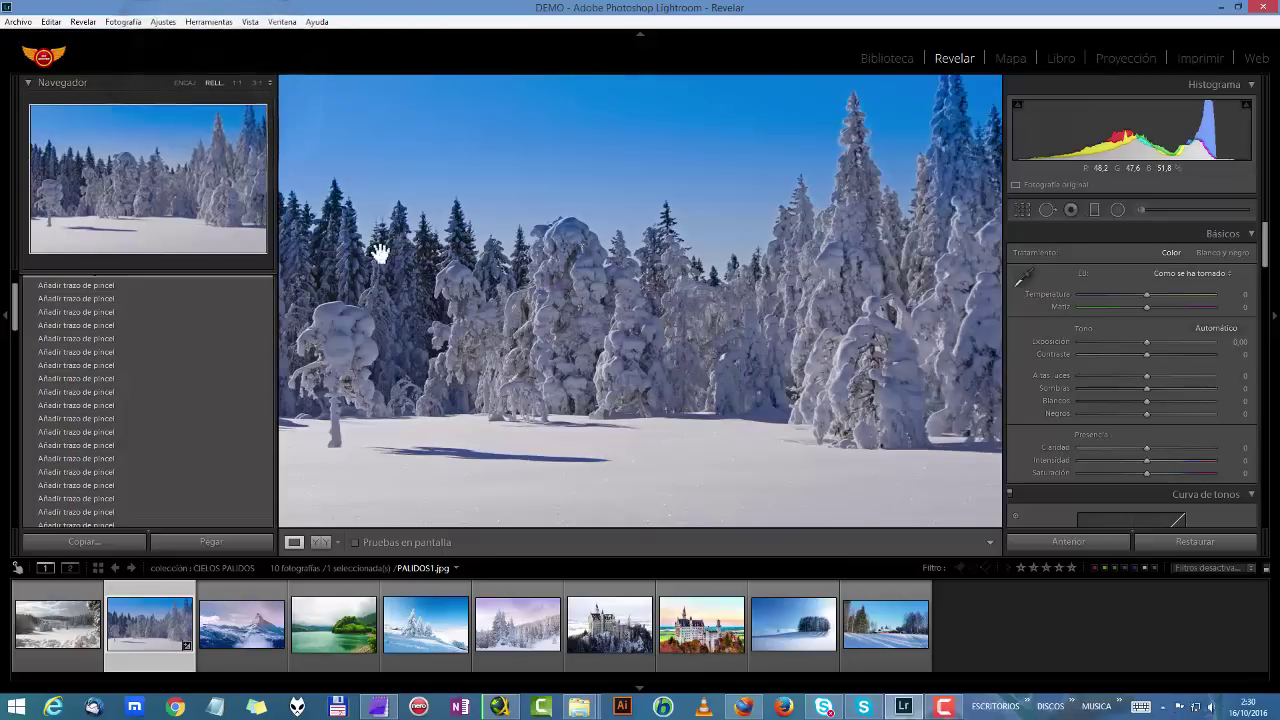
click(186, 83)
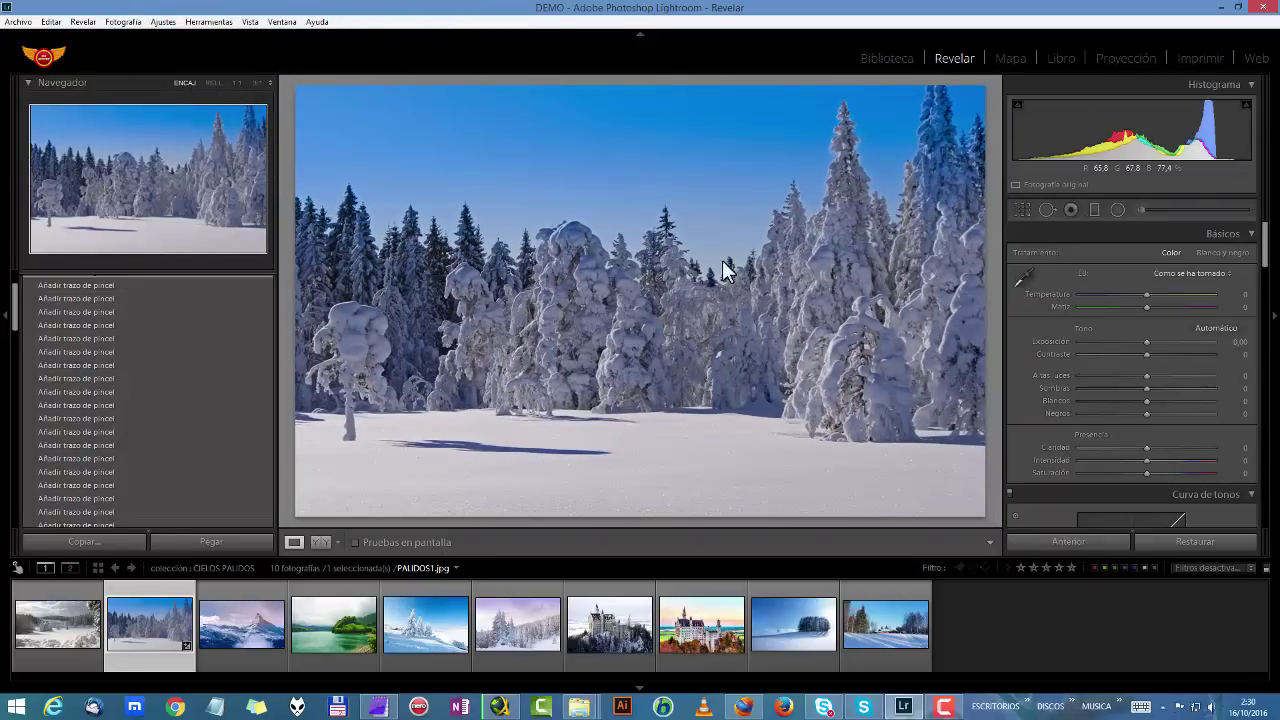
click(1094, 208)
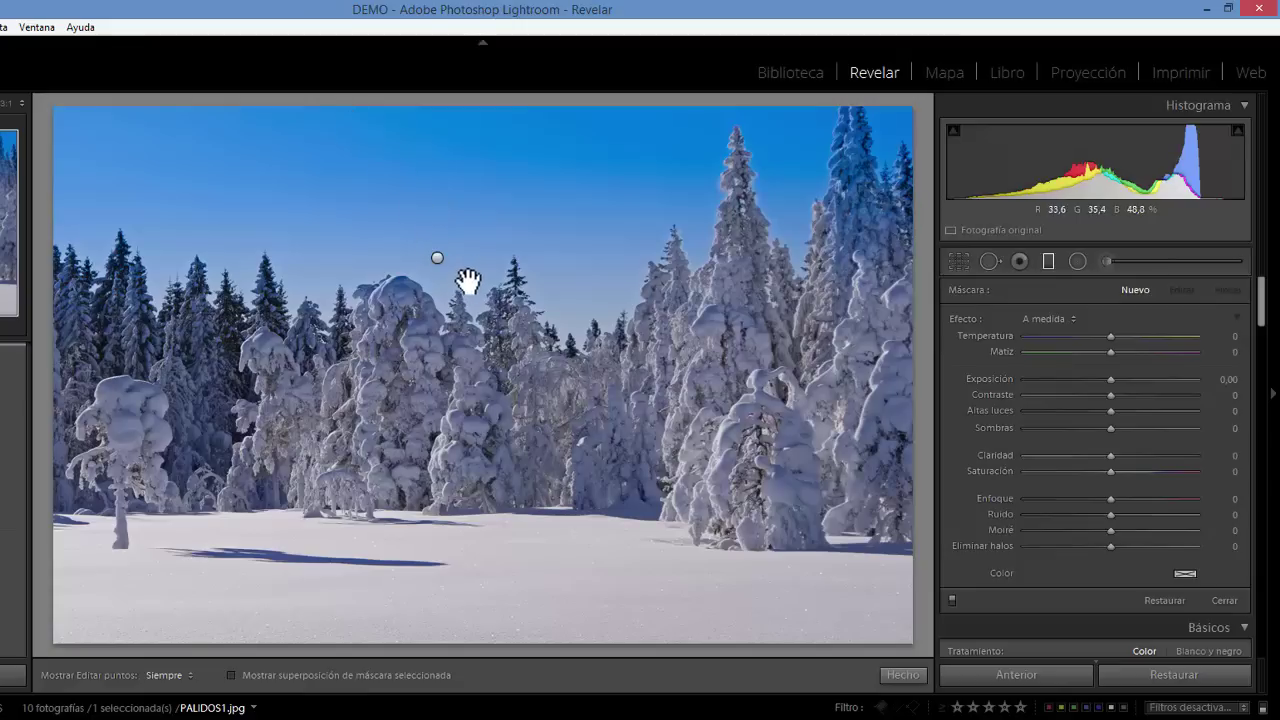
click(436, 258)
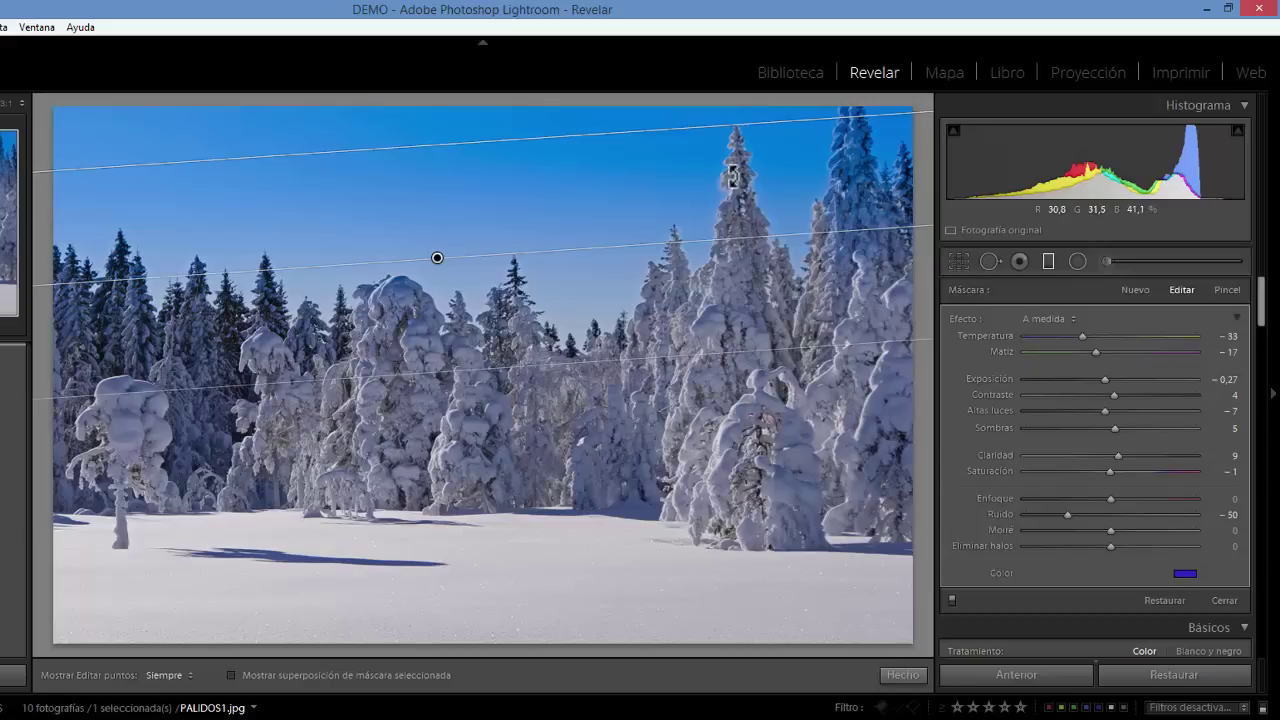
Rotate the sky filter counter-clockwise and pull its top edge lower over the sky
drag(748, 222, 802, 224)
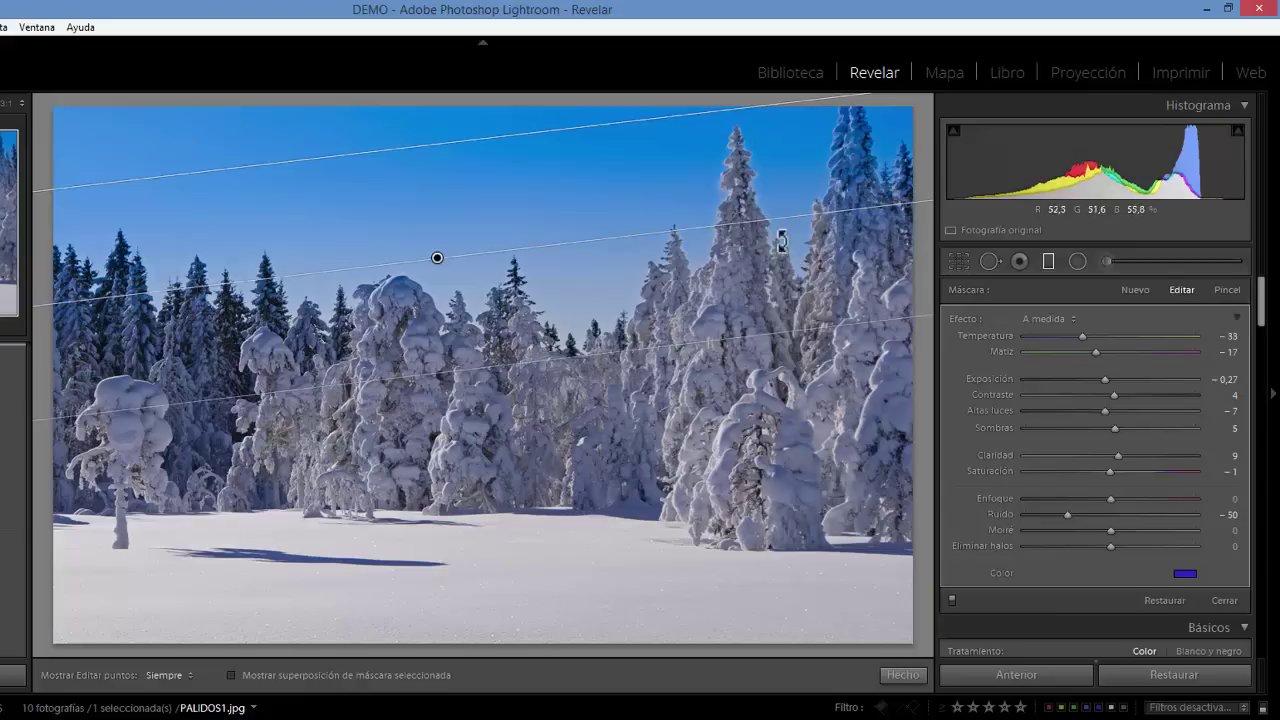
click(414, 151)
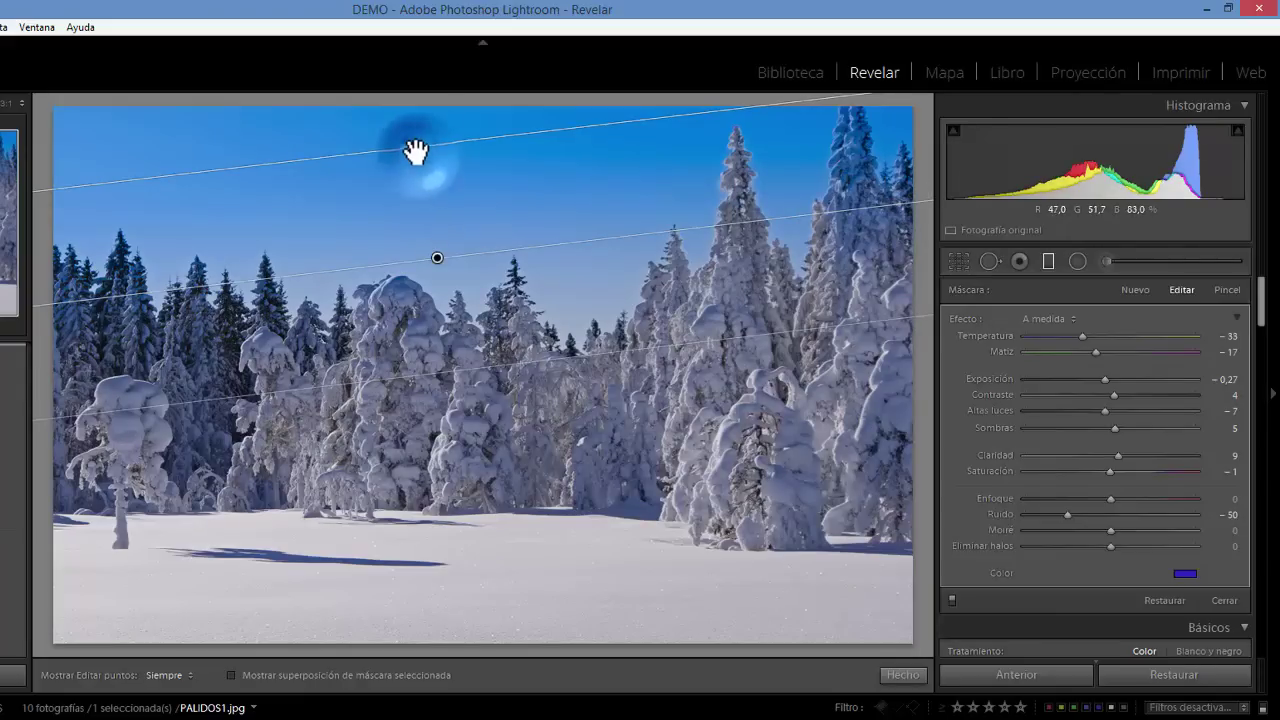
mouse_move(357, 144)
mouse_down()
mouse_move(334, 154)
mouse_move(367, 230)
mouse_move(360, 169)
mouse_up()
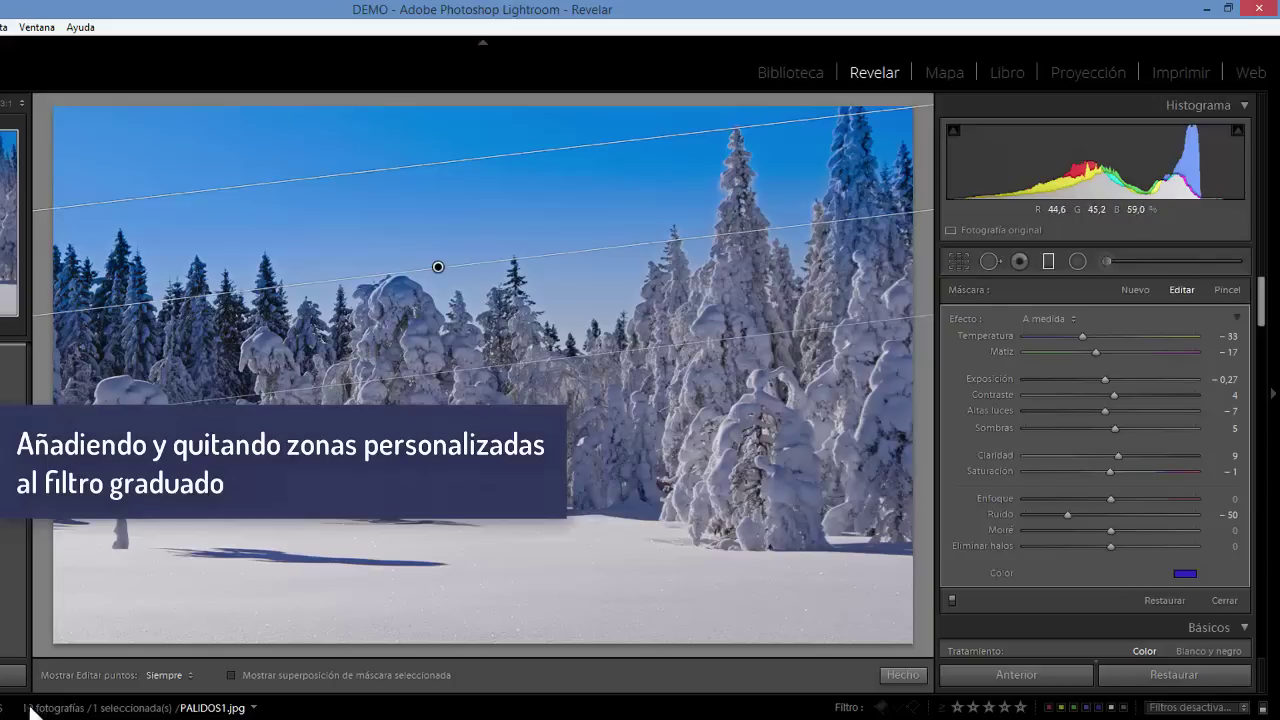
Turn on the red mask overlay for the graduated sky filter
click(231, 675)
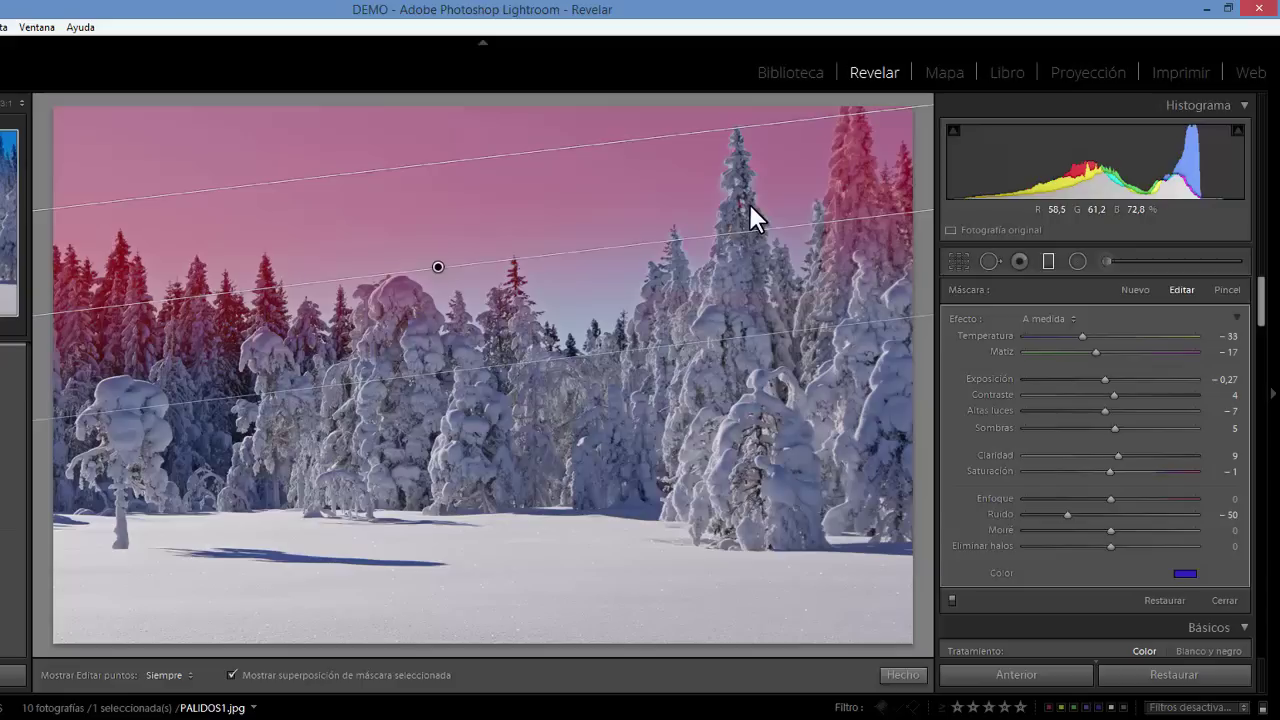
Zoom to 3:1 on the tall tree's top, then return from brushing to graduated filter editing
click(1227, 290)
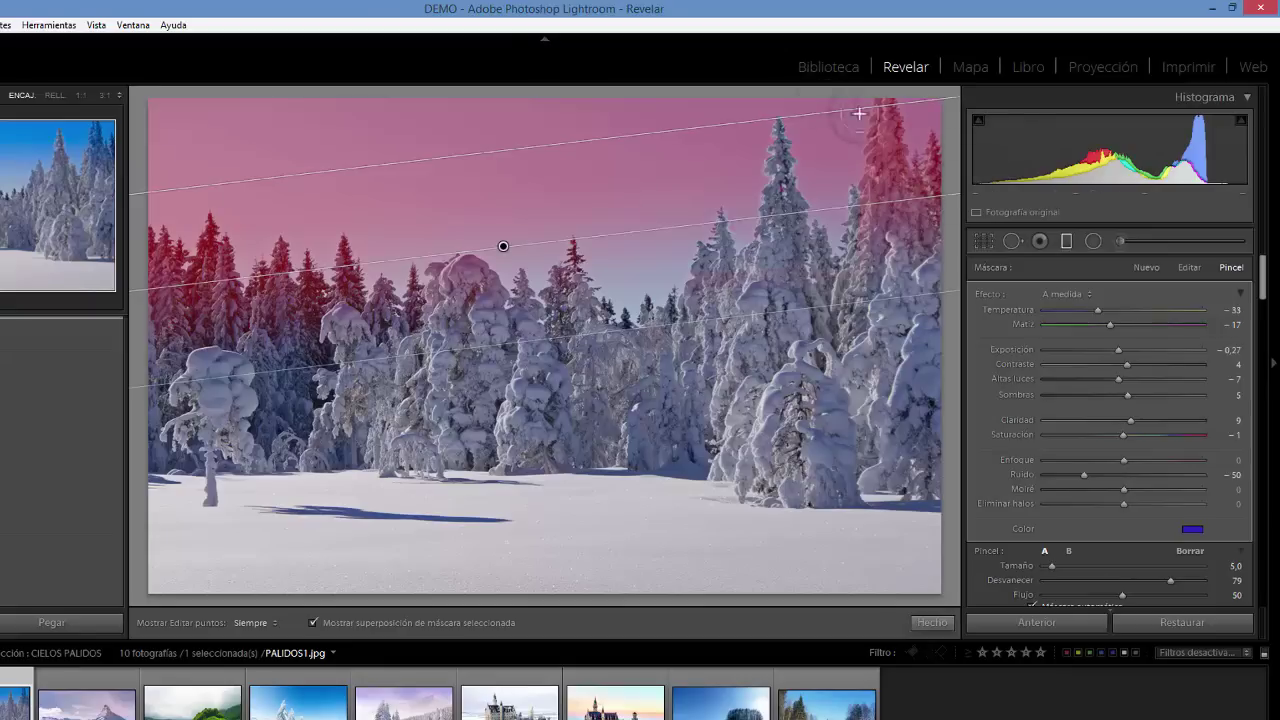
click(104, 95)
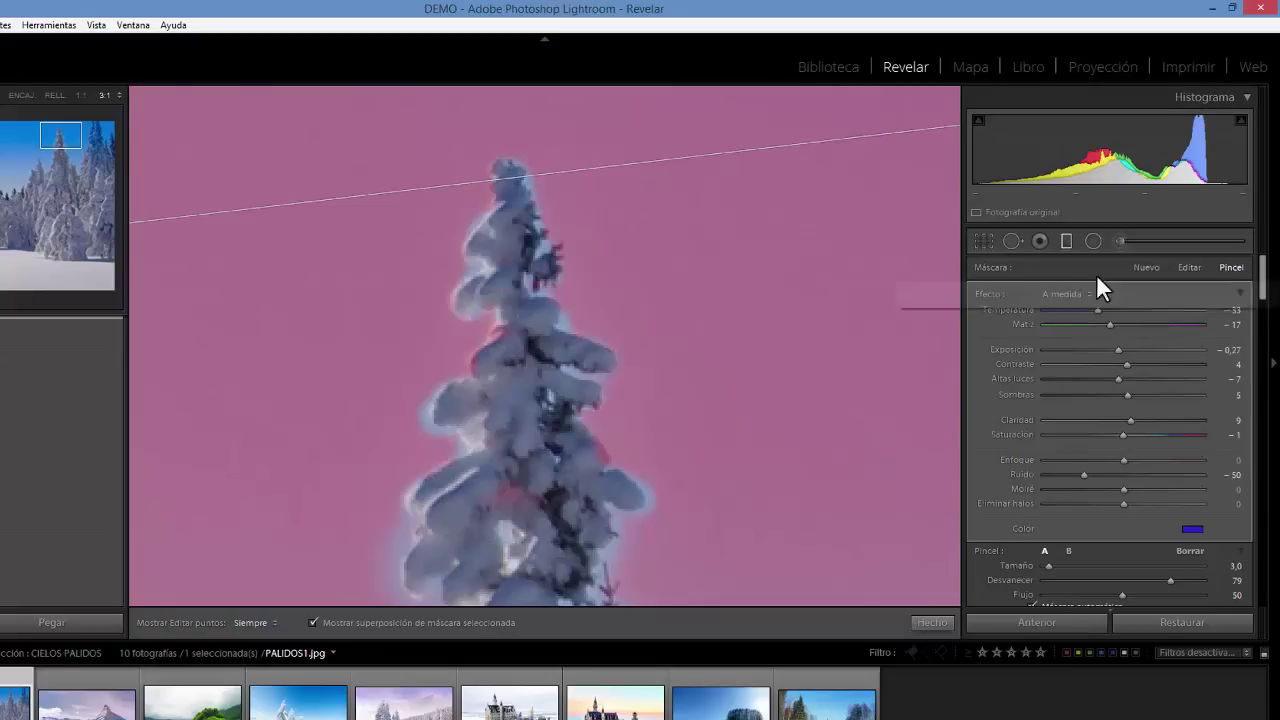
click(1184, 264)
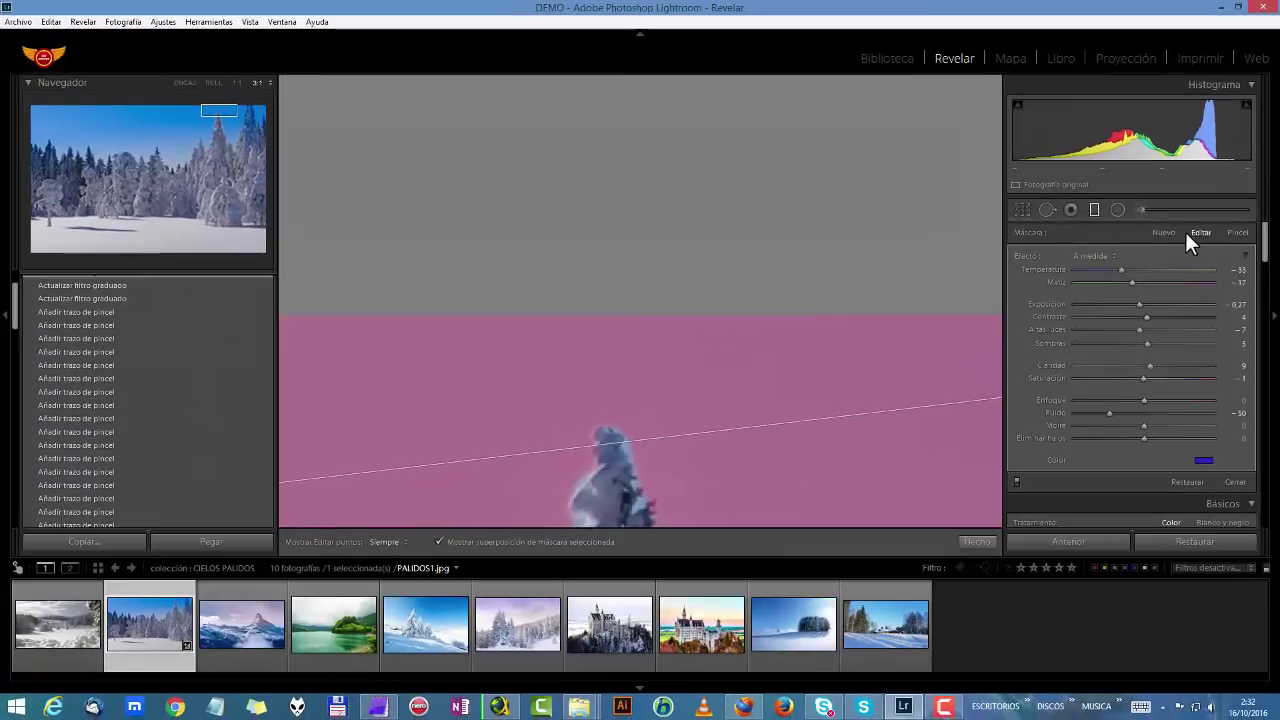
Reposition the 3:1 view in the Navigator onto the top of the masked tree
click(1199, 231)
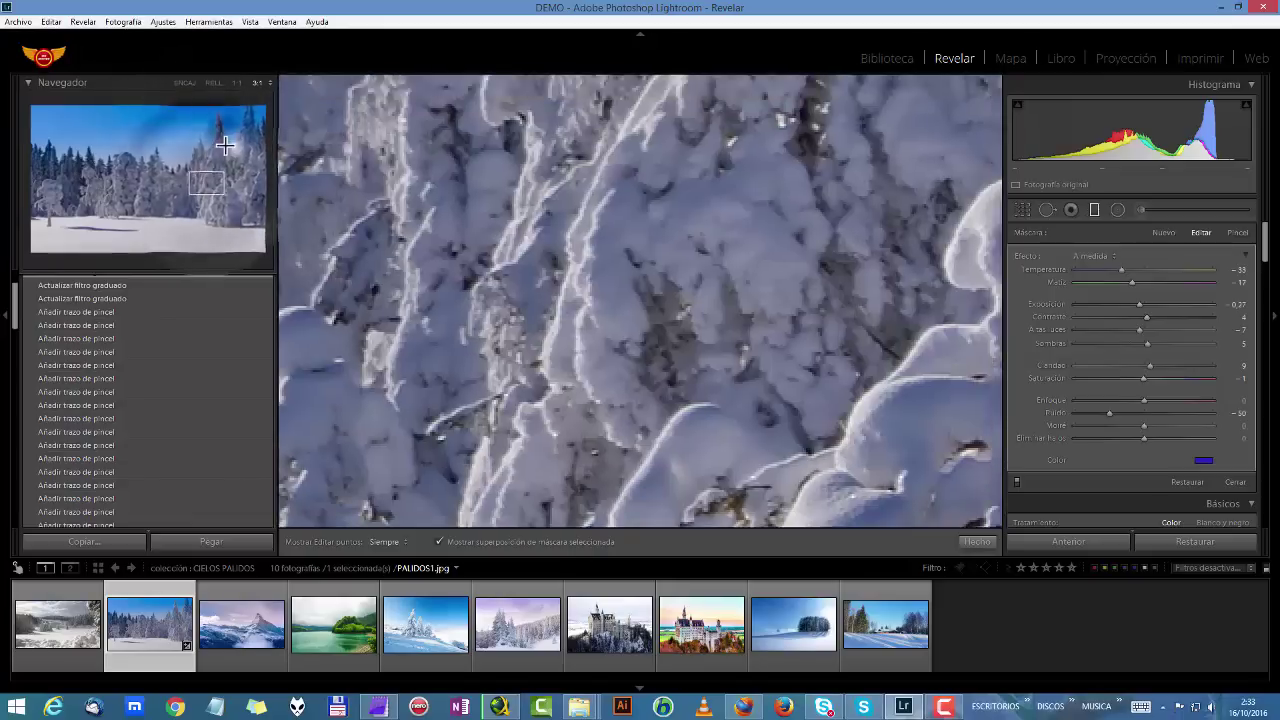
click(226, 133)
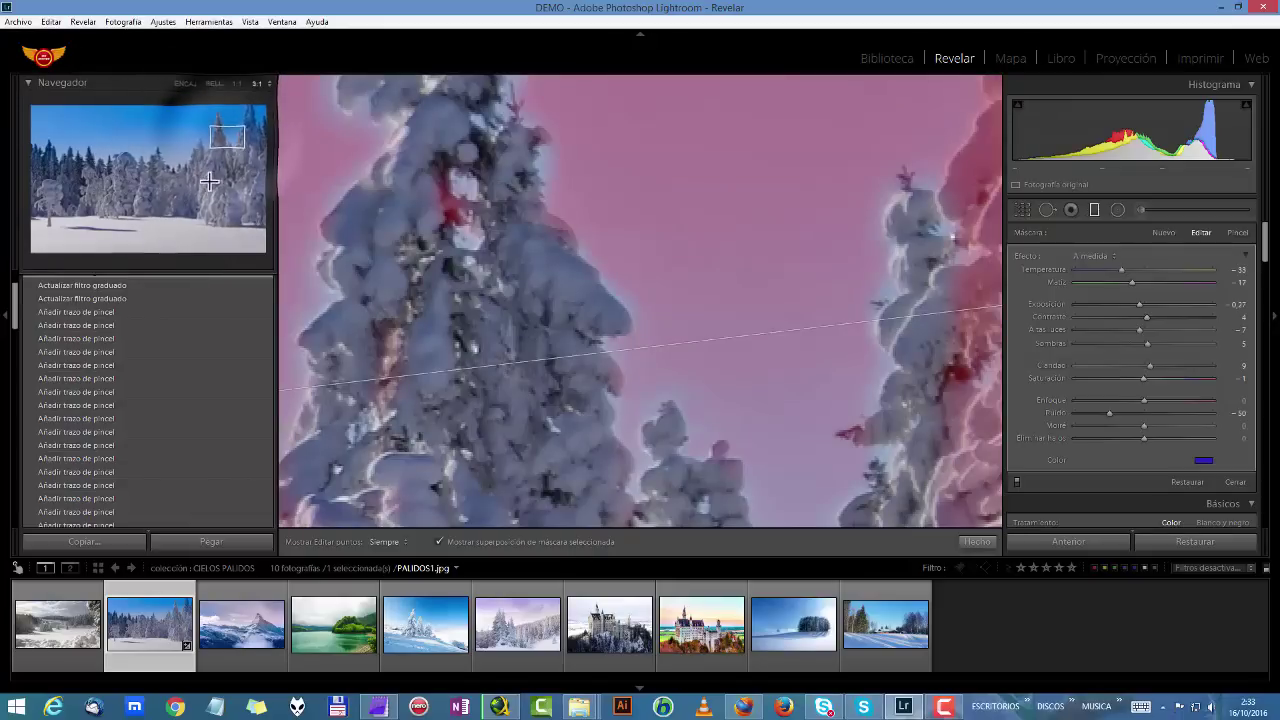
click(216, 122)
click(221, 147)
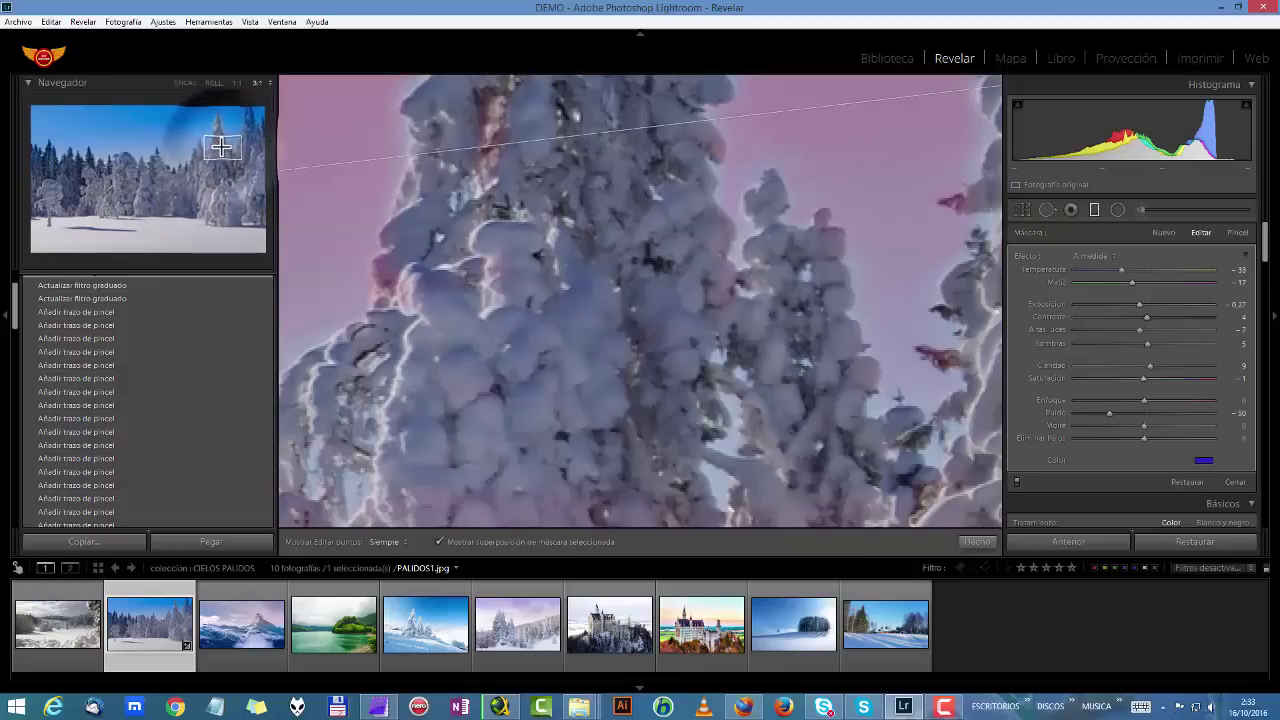
click(215, 141)
drag(215, 141, 215, 135)
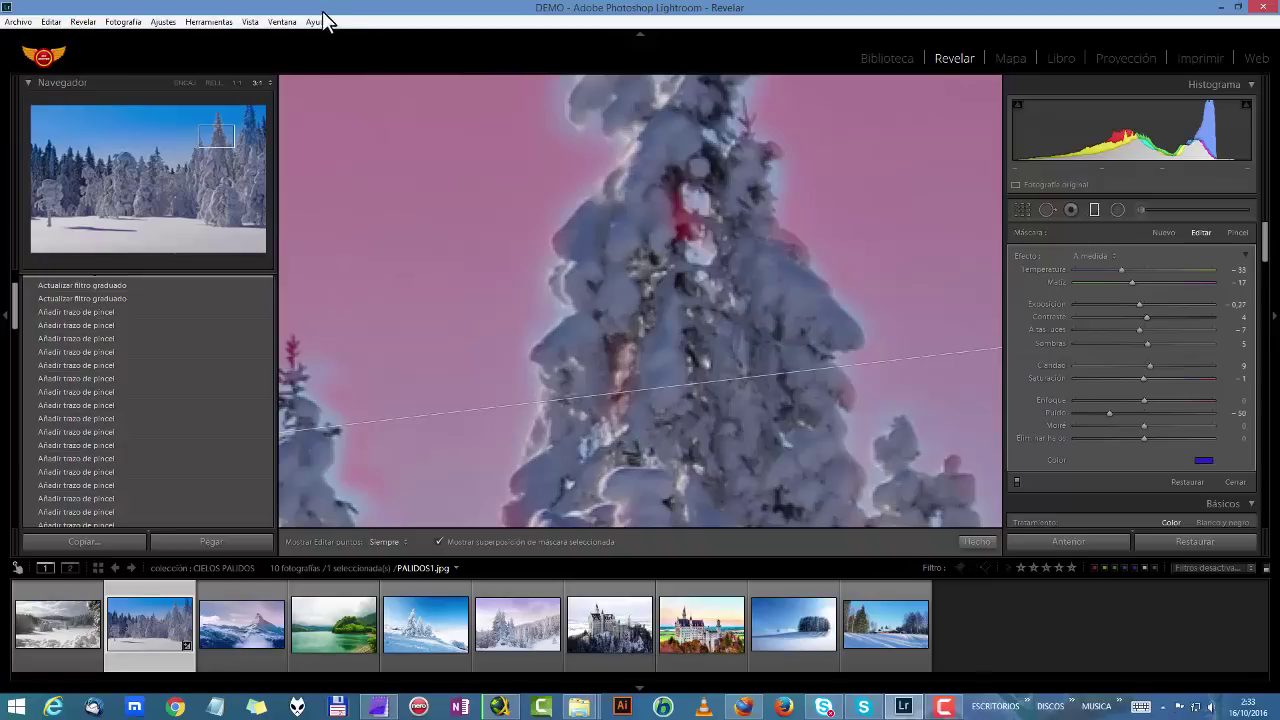
Magnify to 4:1 and frame the upper part of the snowy tree
click(269, 85)
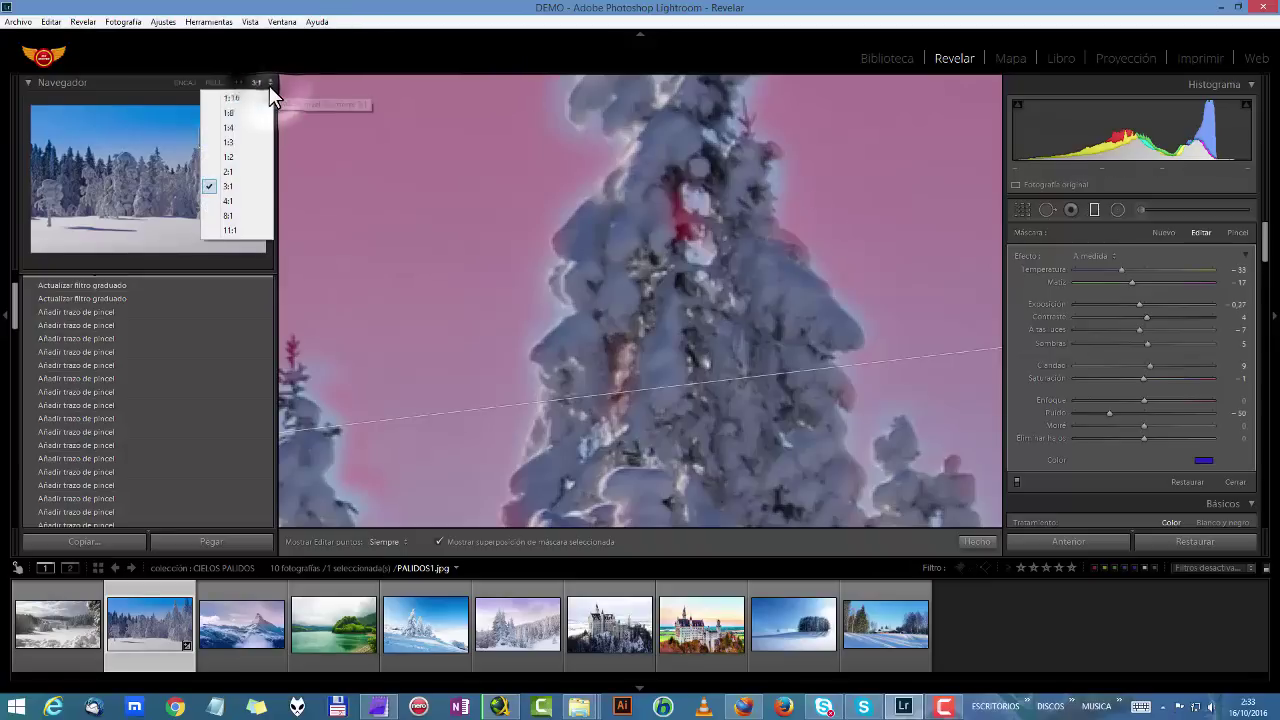
click(237, 201)
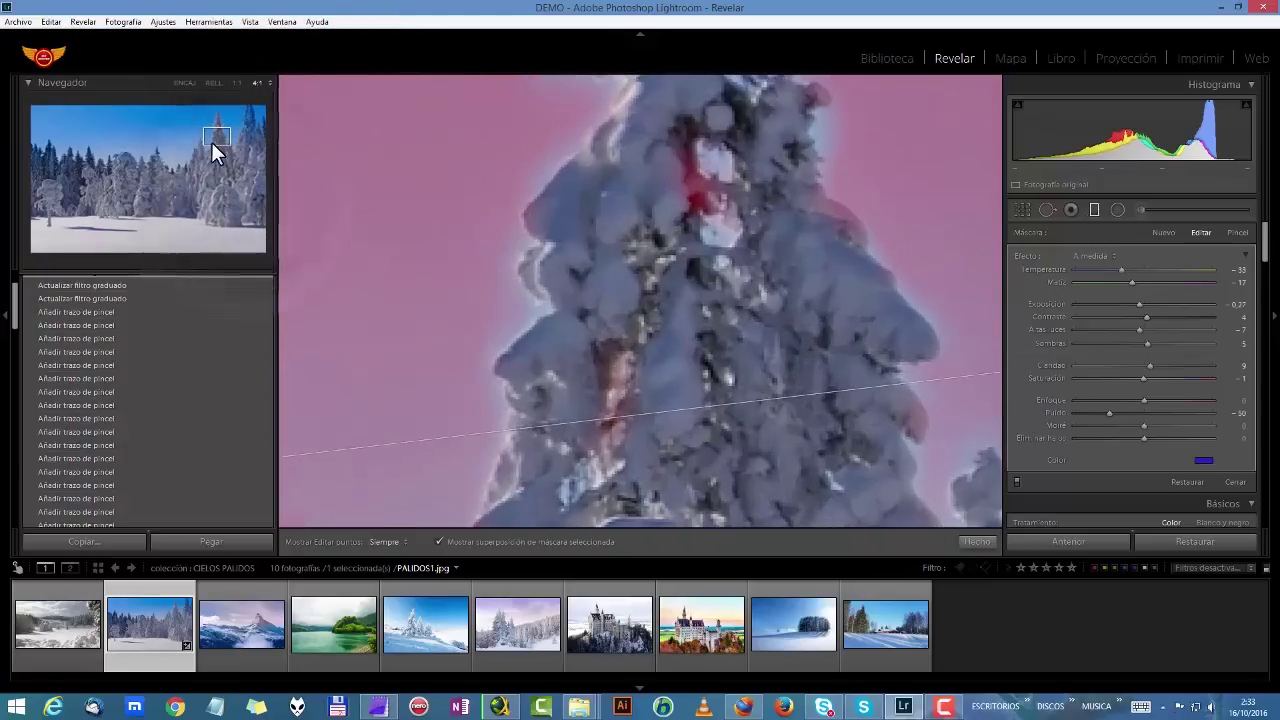
click(222, 138)
drag(222, 138, 217, 135)
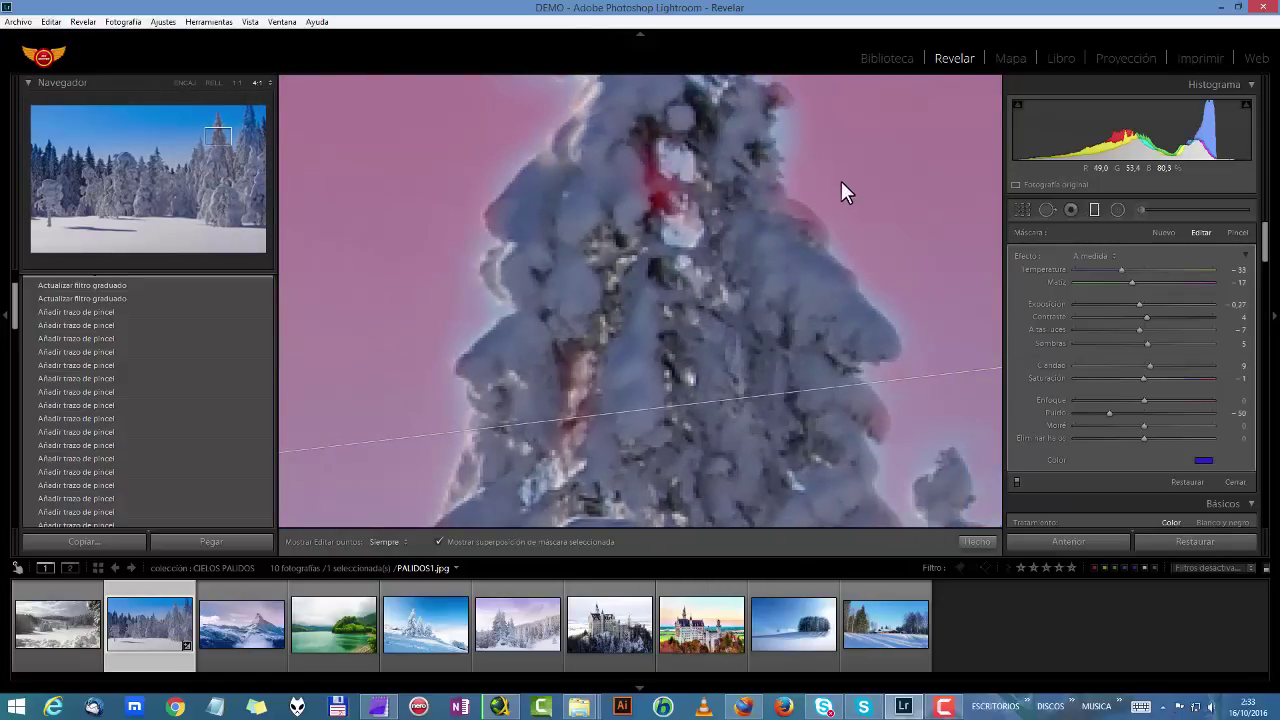
scroll(849, 197, up, 3)
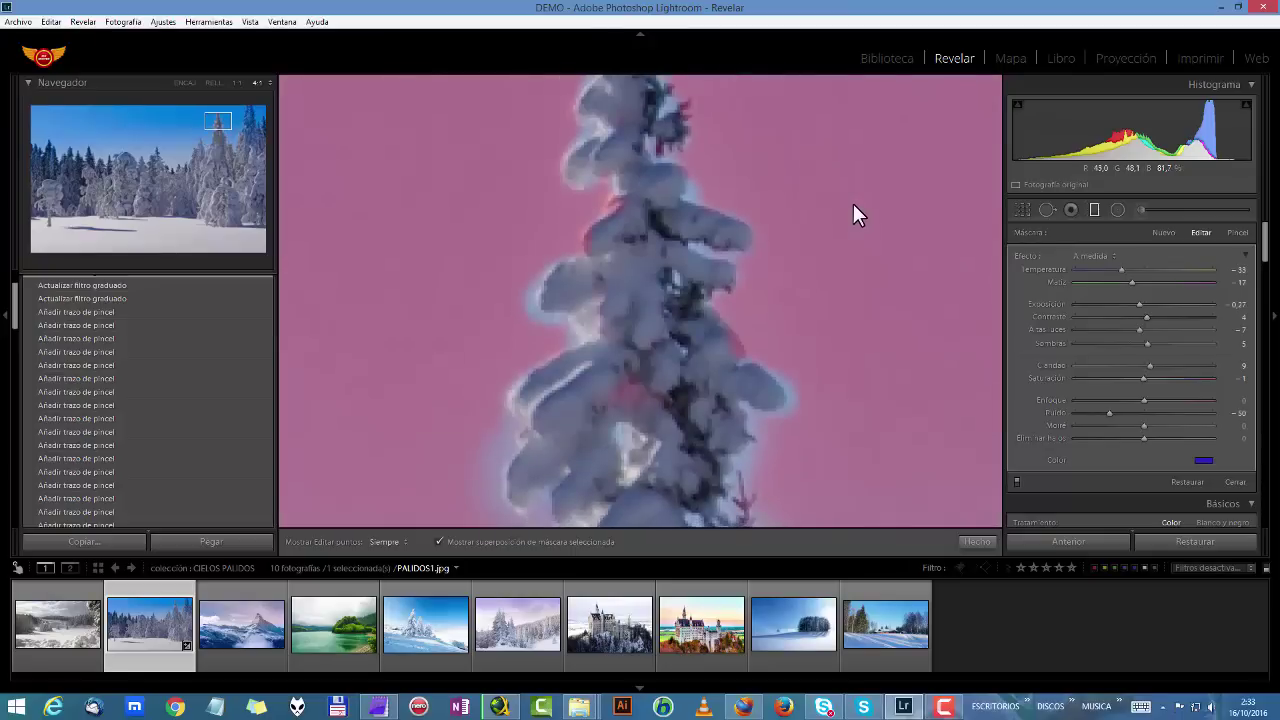
scroll(853, 215, down, 3)
scroll(854, 207, down, 5)
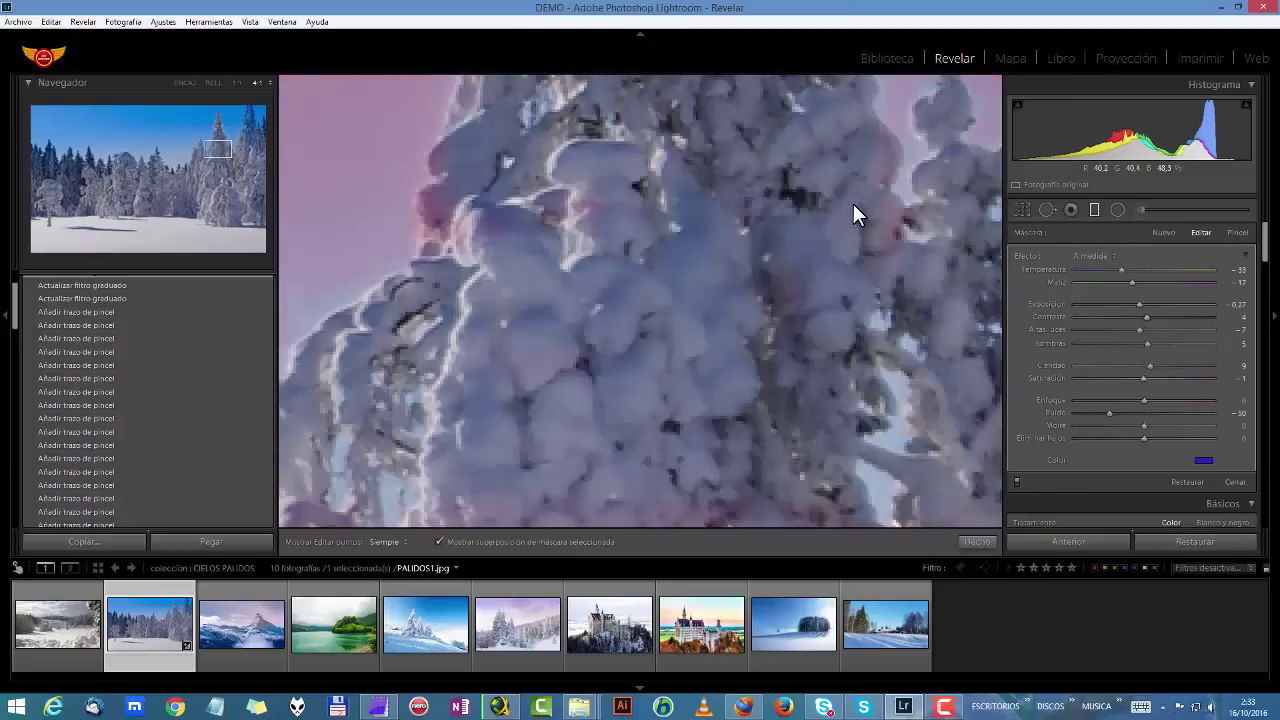
scroll(855, 207, up, 3)
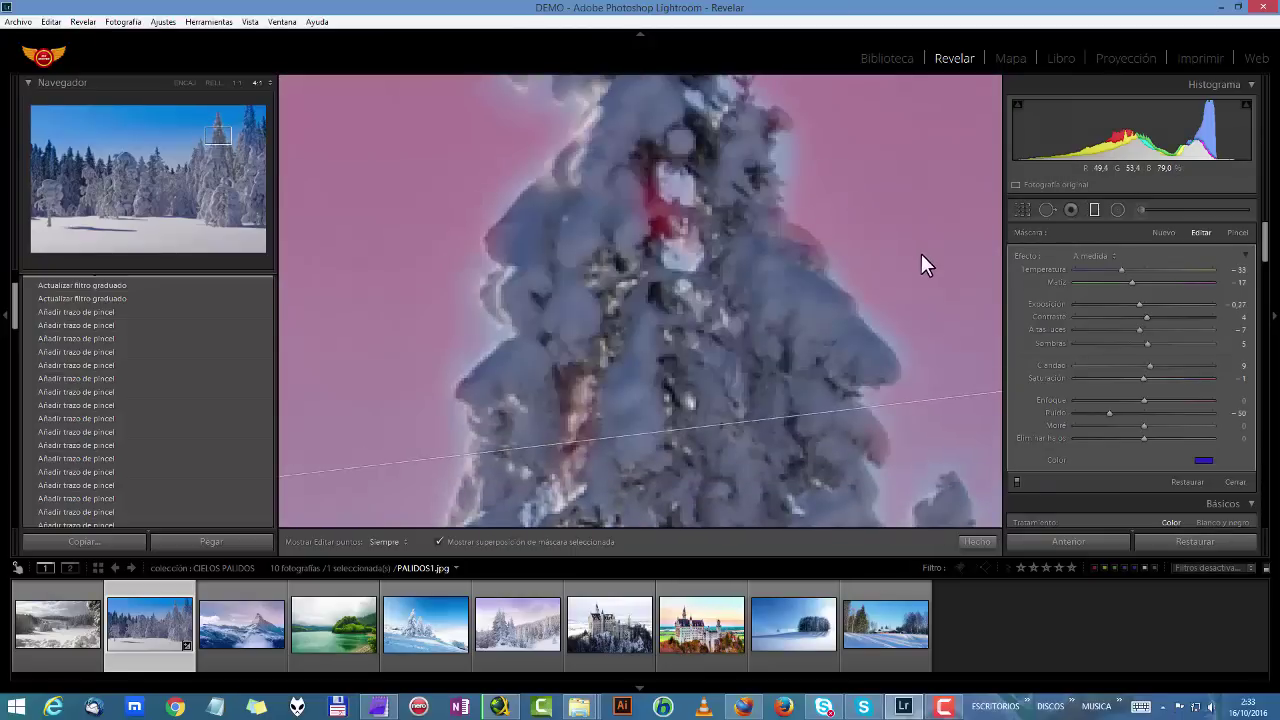
Switch to mask brushing and set the brush to size 12.6 with feather 72
click(1240, 233)
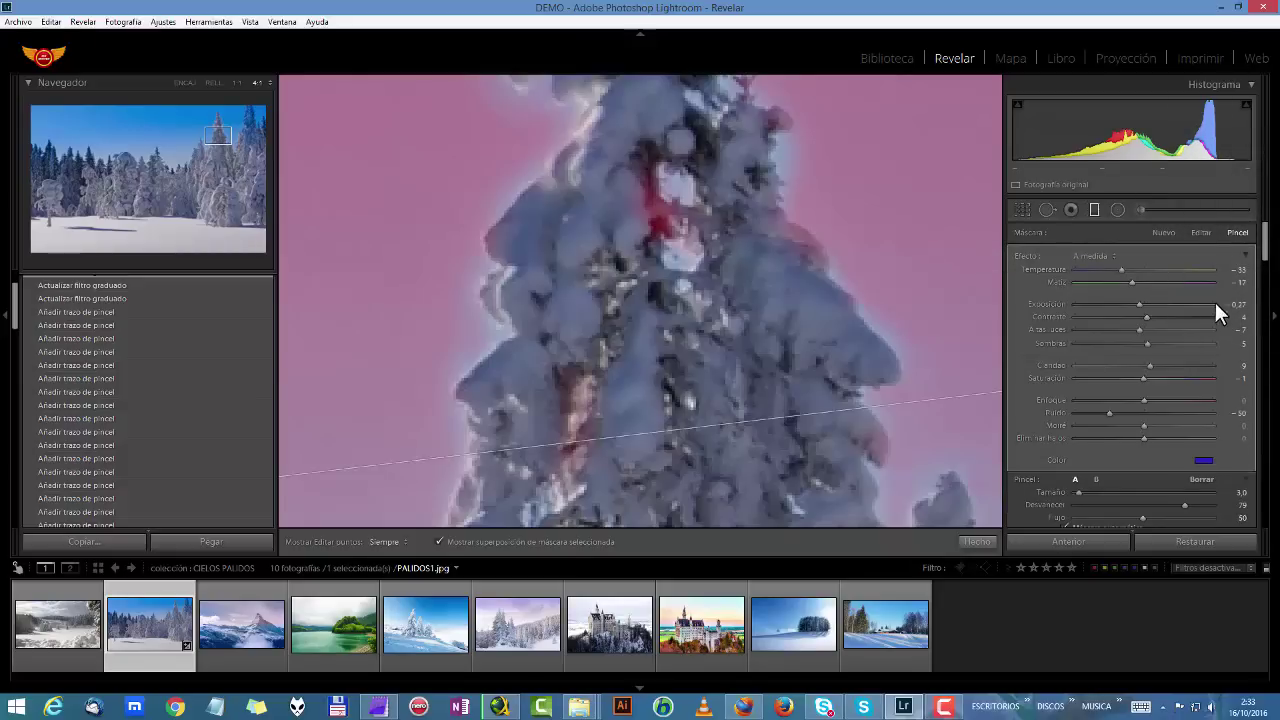
scroll(1215, 302, down, 3)
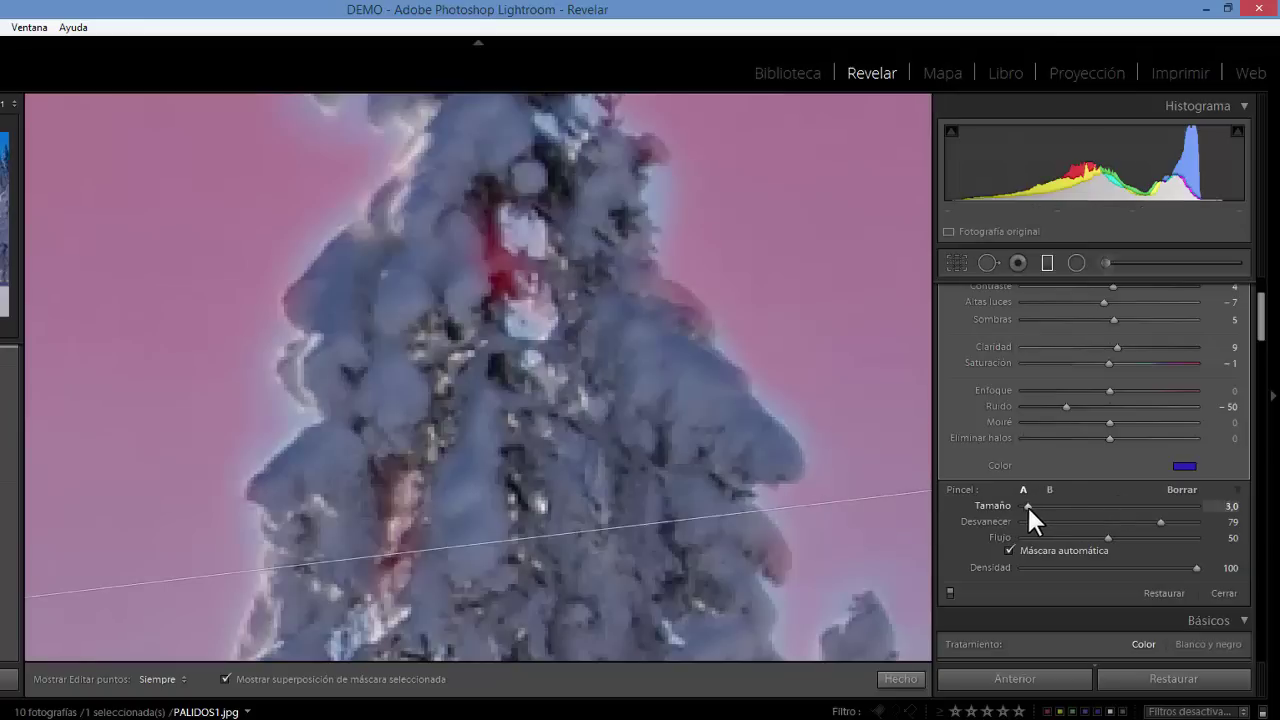
mouse_move(1024, 506)
mouse_down()
mouse_move(1061, 507)
mouse_move(1045, 506)
mouse_up()
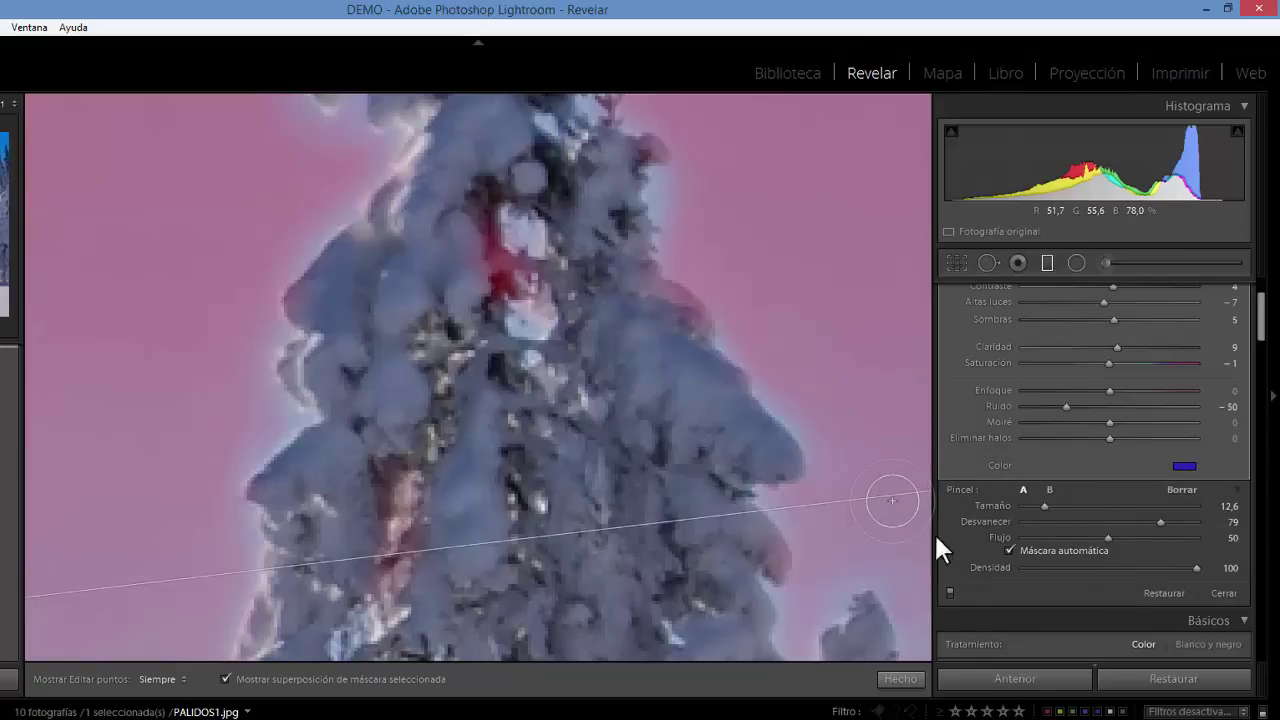
mouse_move(1157, 518)
mouse_down()
mouse_move(1108, 518)
mouse_move(1276, 514)
mouse_move(1144, 512)
mouse_move(1123, 538)
mouse_move(1104, 537)
mouse_up()
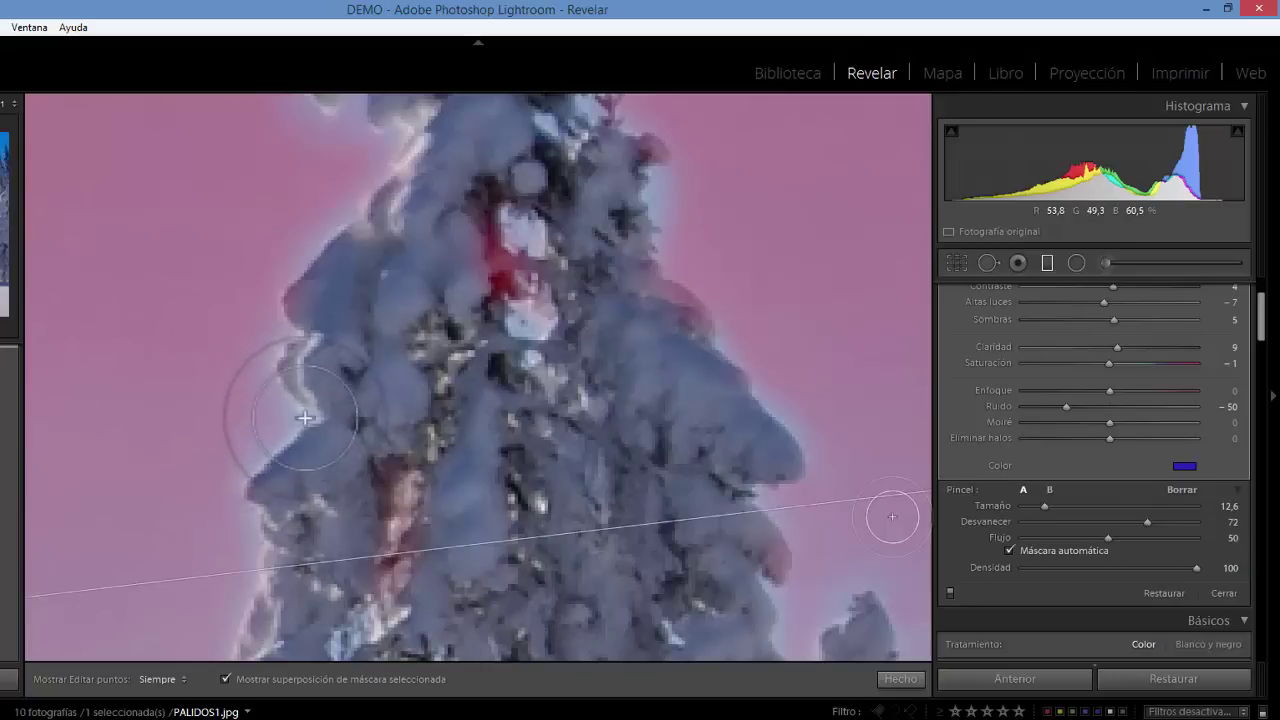
Set up brush A with size 3.0, feather 100, flow 50 and auto mask on
scroll(782, 511, down, 1)
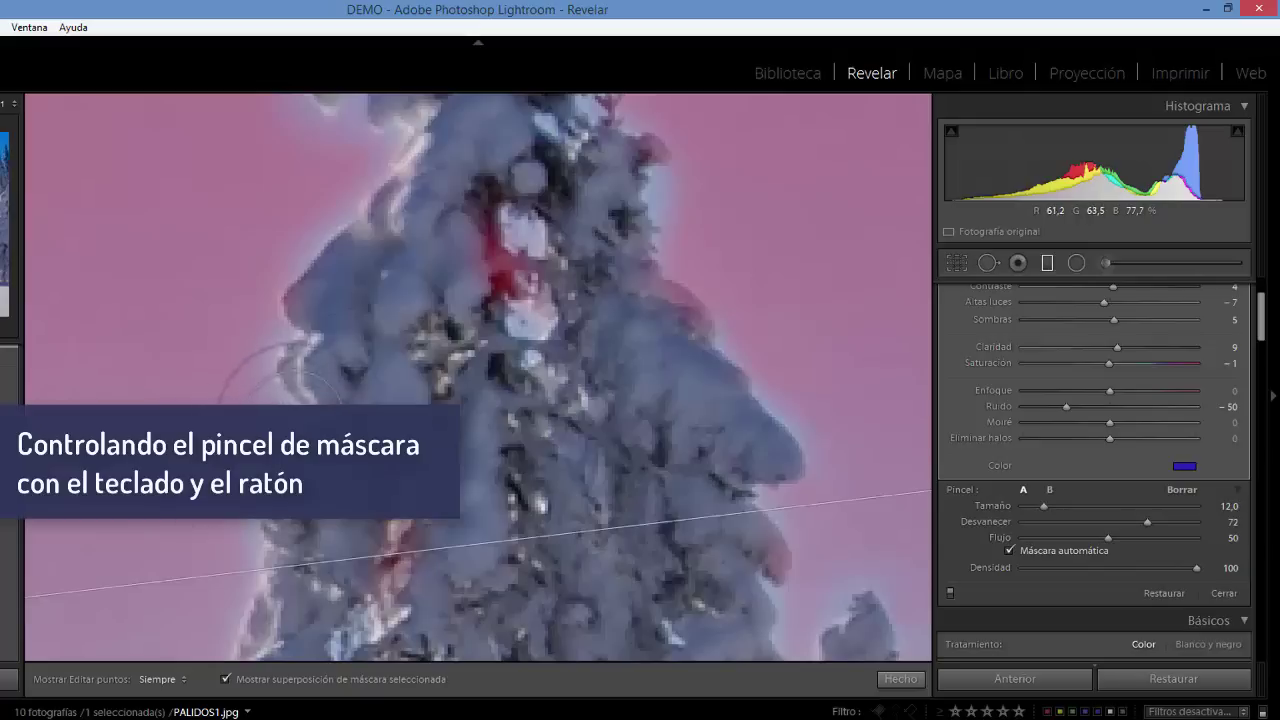
scroll(398, 267, up, 3)
scroll(398, 267, down, 3)
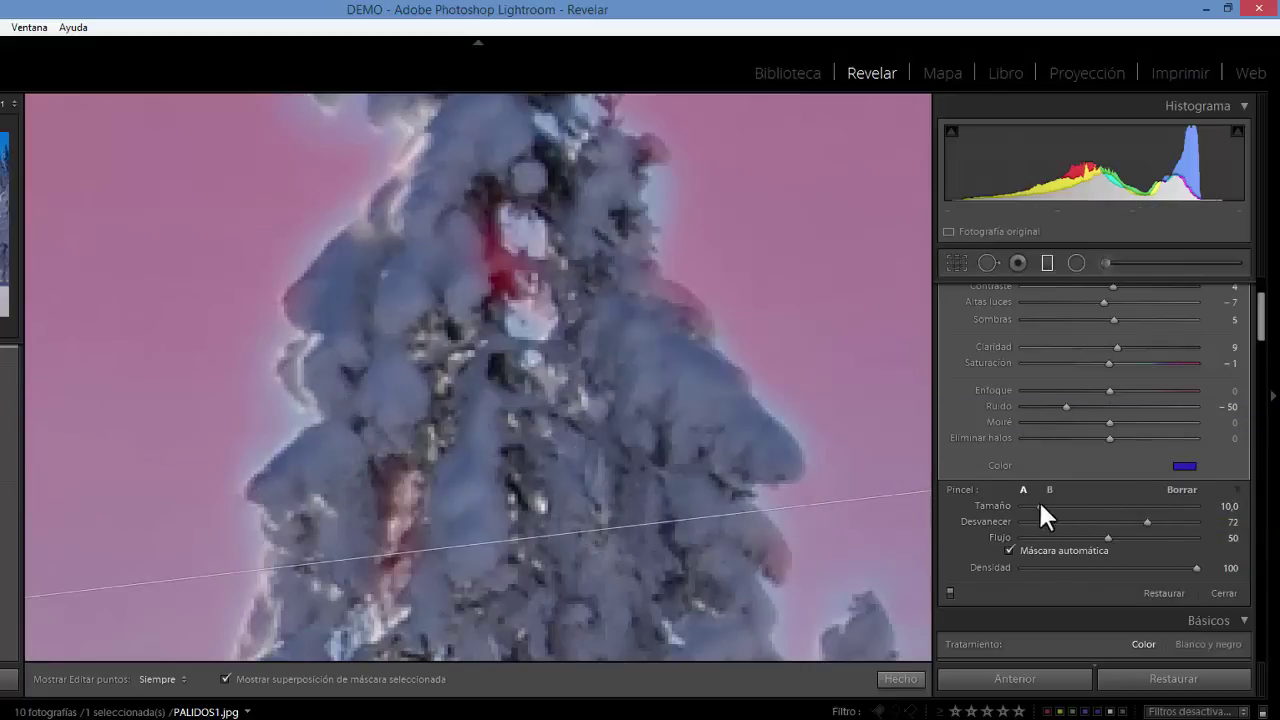
scroll(240, 405, down, 5)
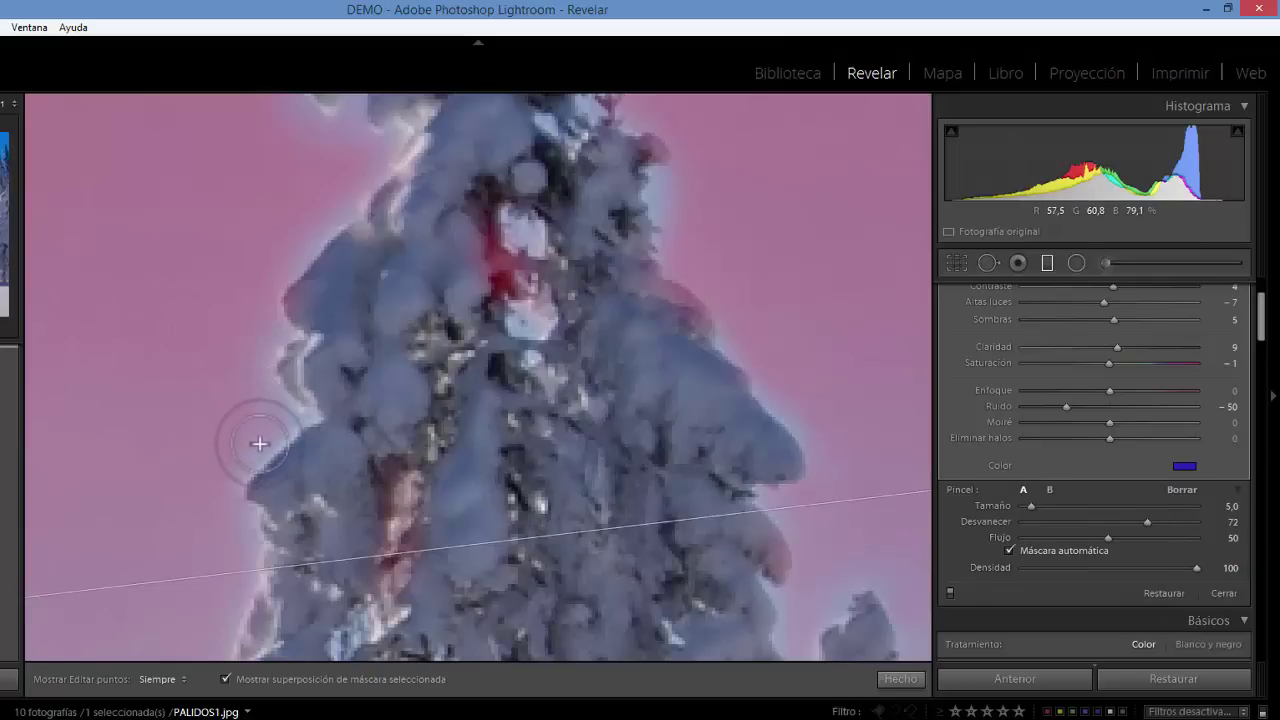
scroll(259, 443, down, 3)
scroll(259, 443, up, 1)
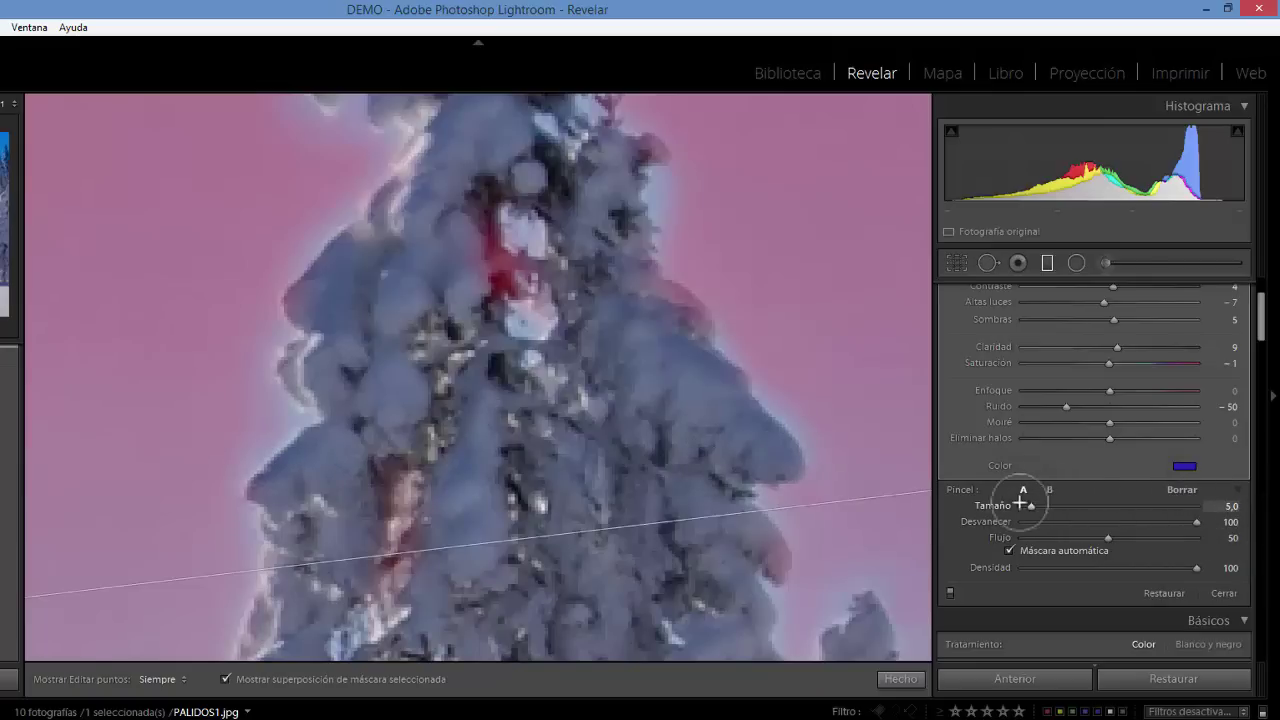
scroll(228, 404, up, 3)
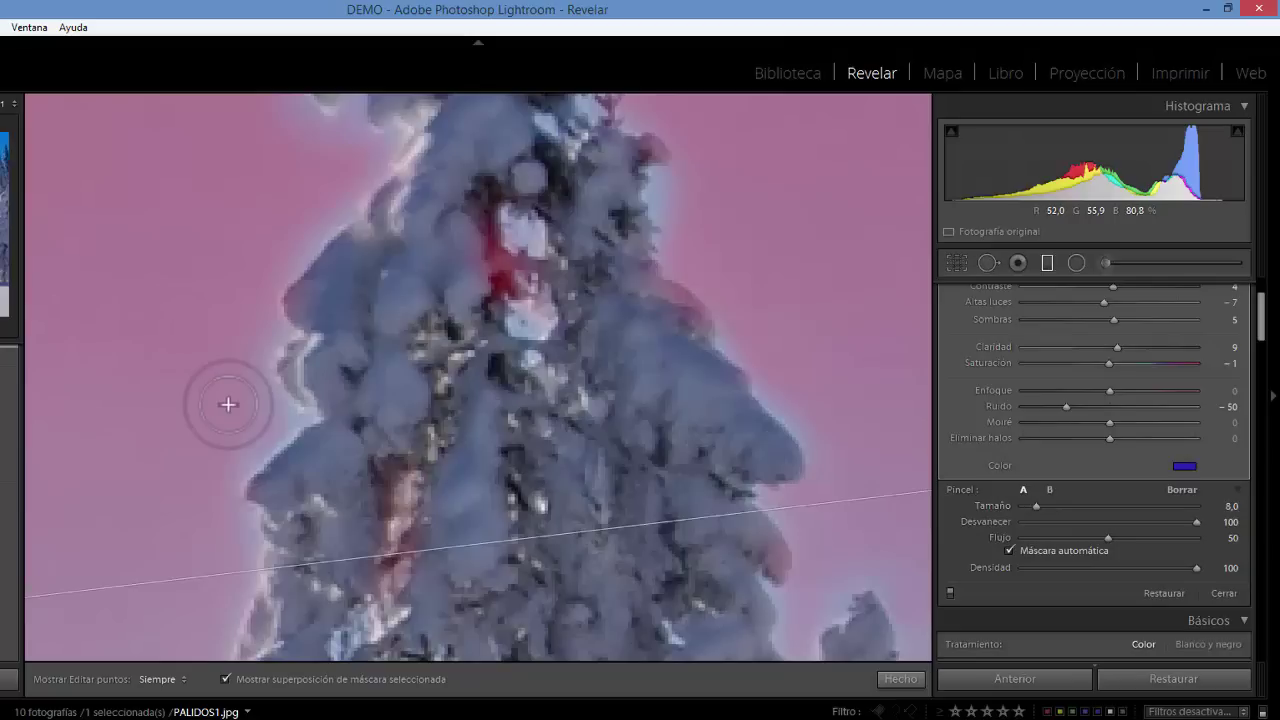
scroll(228, 404, down, 4)
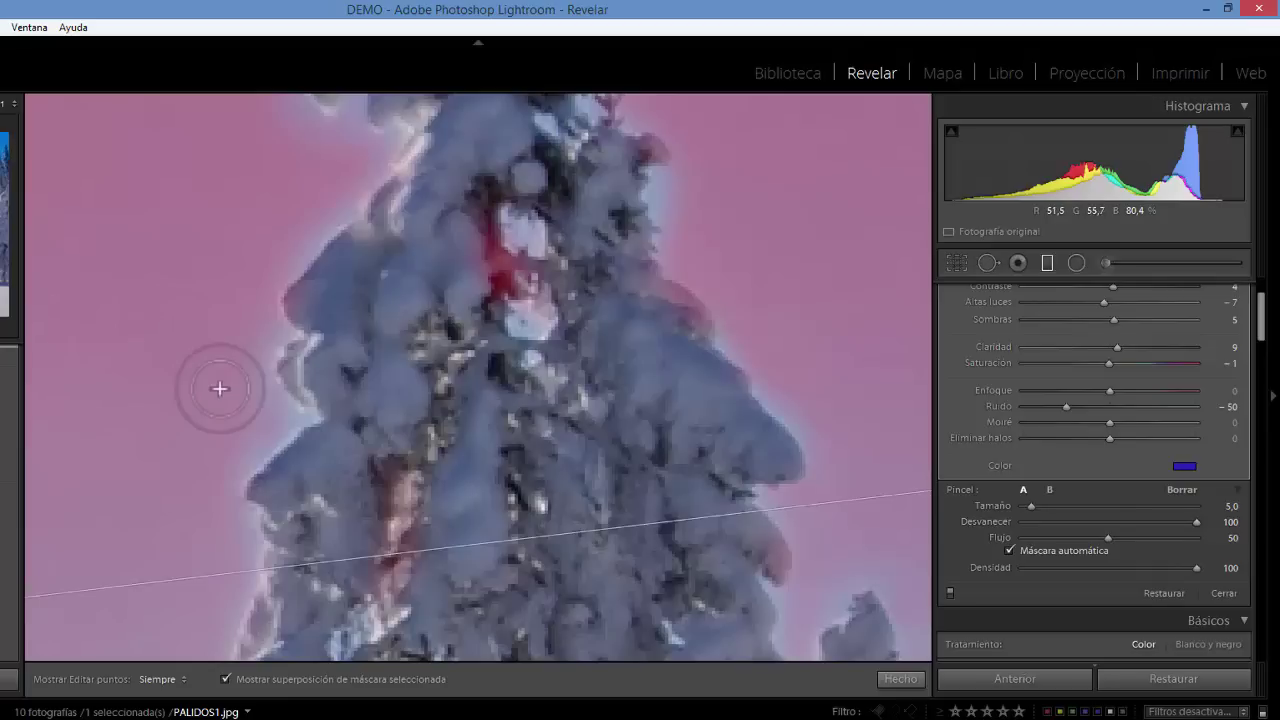
key(shift)
key(shift+bracketleft)
key(shift+bracketleft)
key(shift+bracketleft)
key(shift+bracketleft)
key(shift+bracketleft)
key(shift+bracketright)
key(shift+bracketright)
key(shift+bracketright)
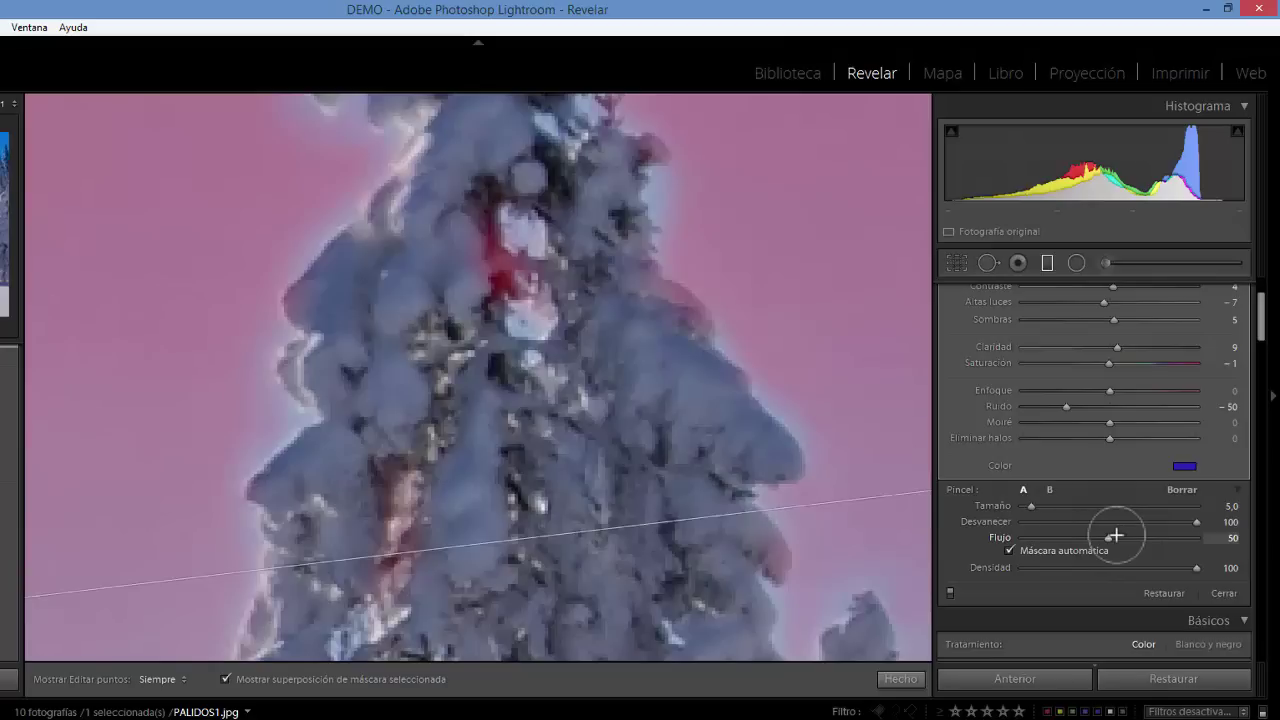
click(1045, 489)
click(1023, 489)
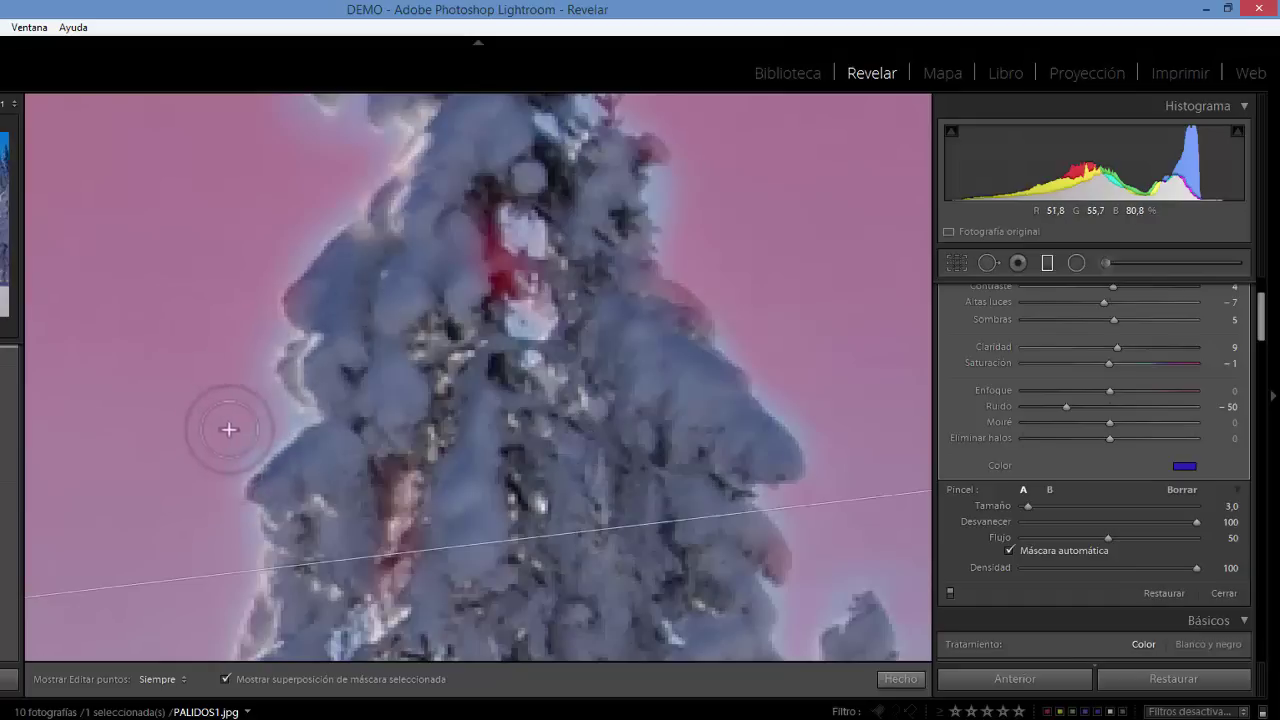
Paint auto-masked strokes along the tree's right branch tip and right edge
key(h)
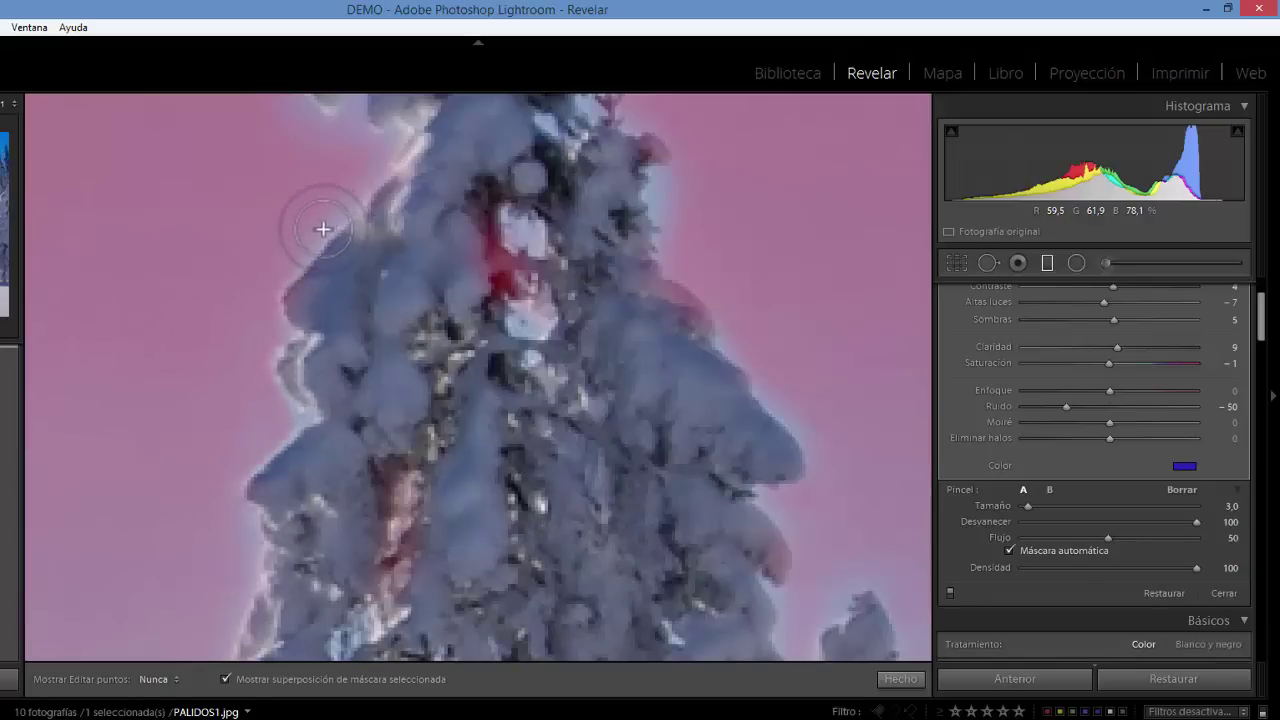
key(h)
key(h)
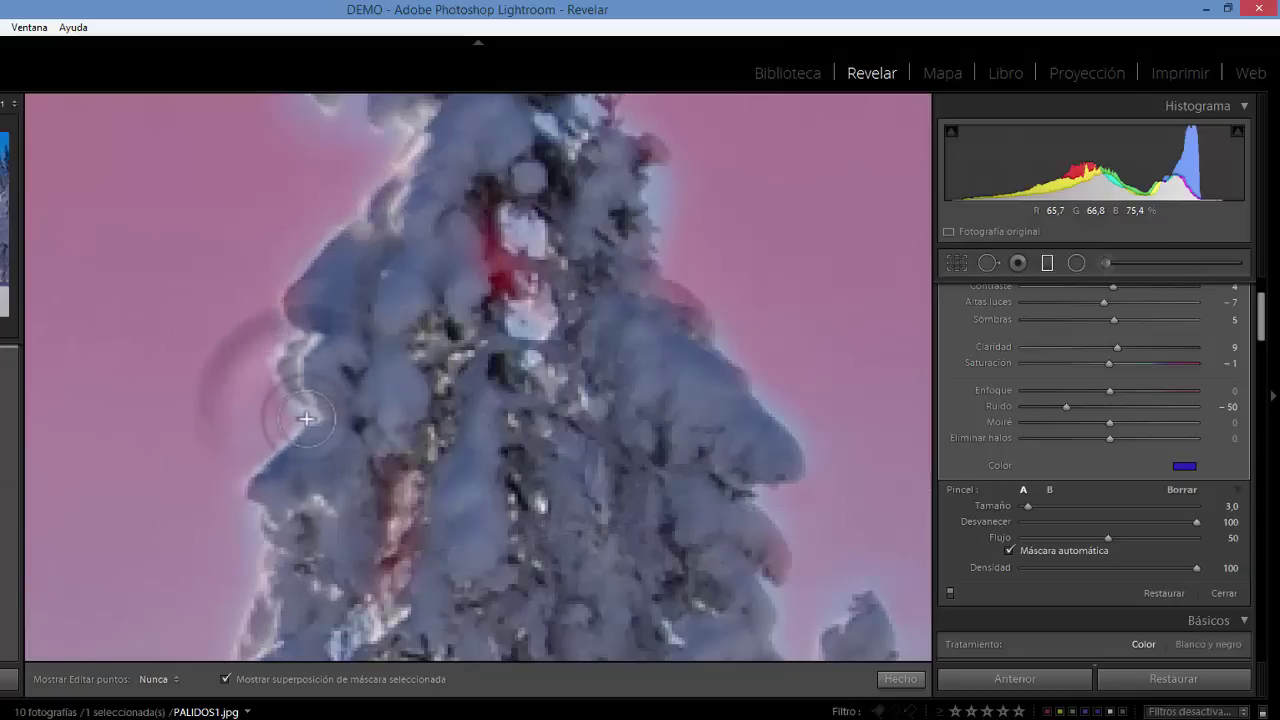
key(h)
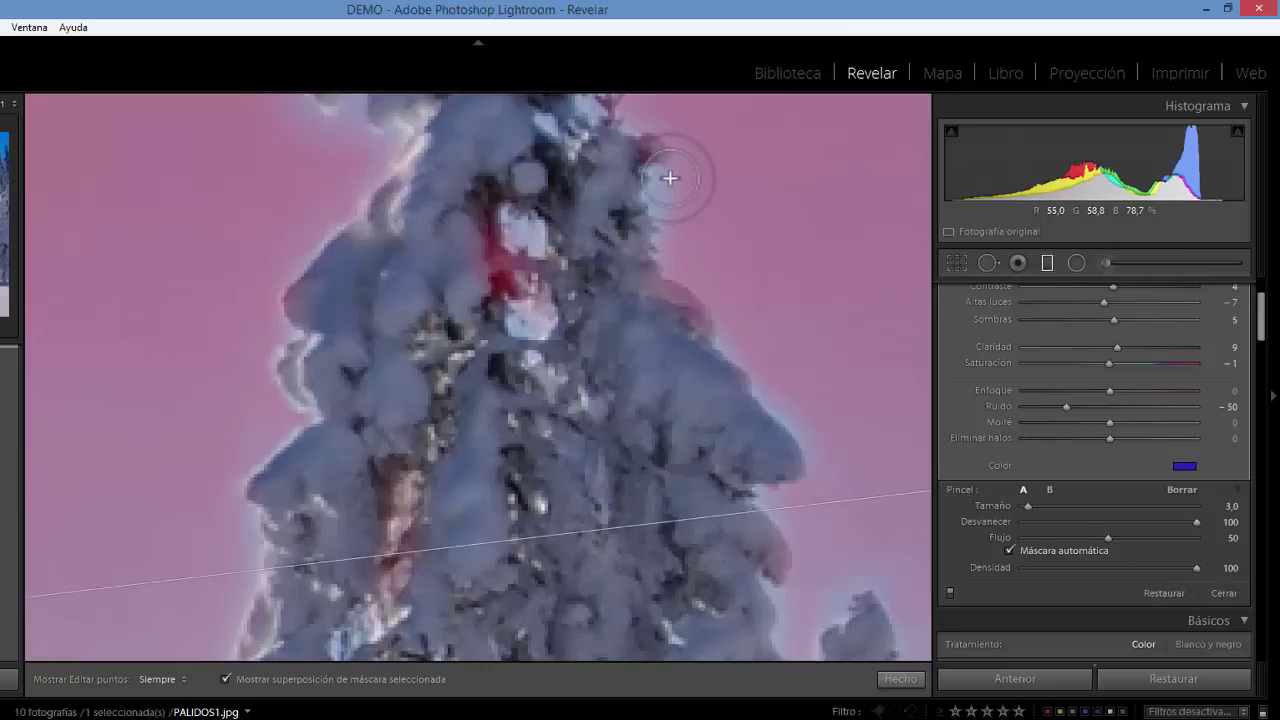
key(h)
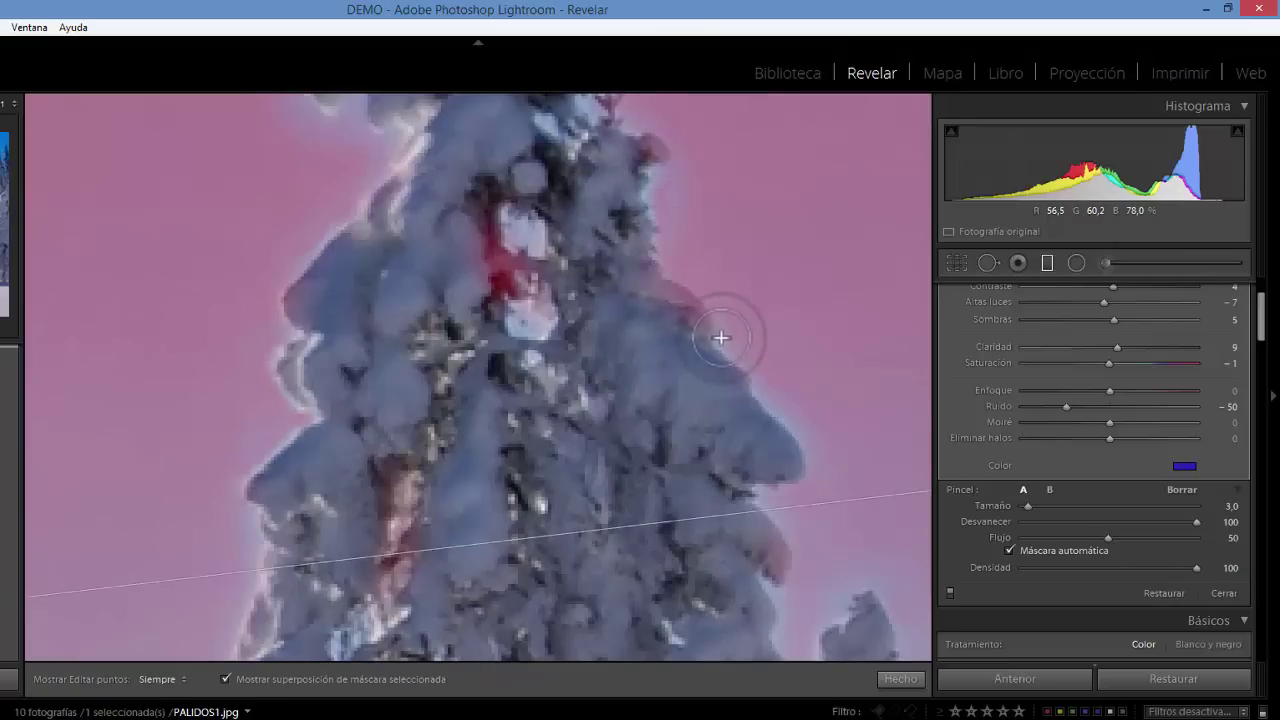
key(h)
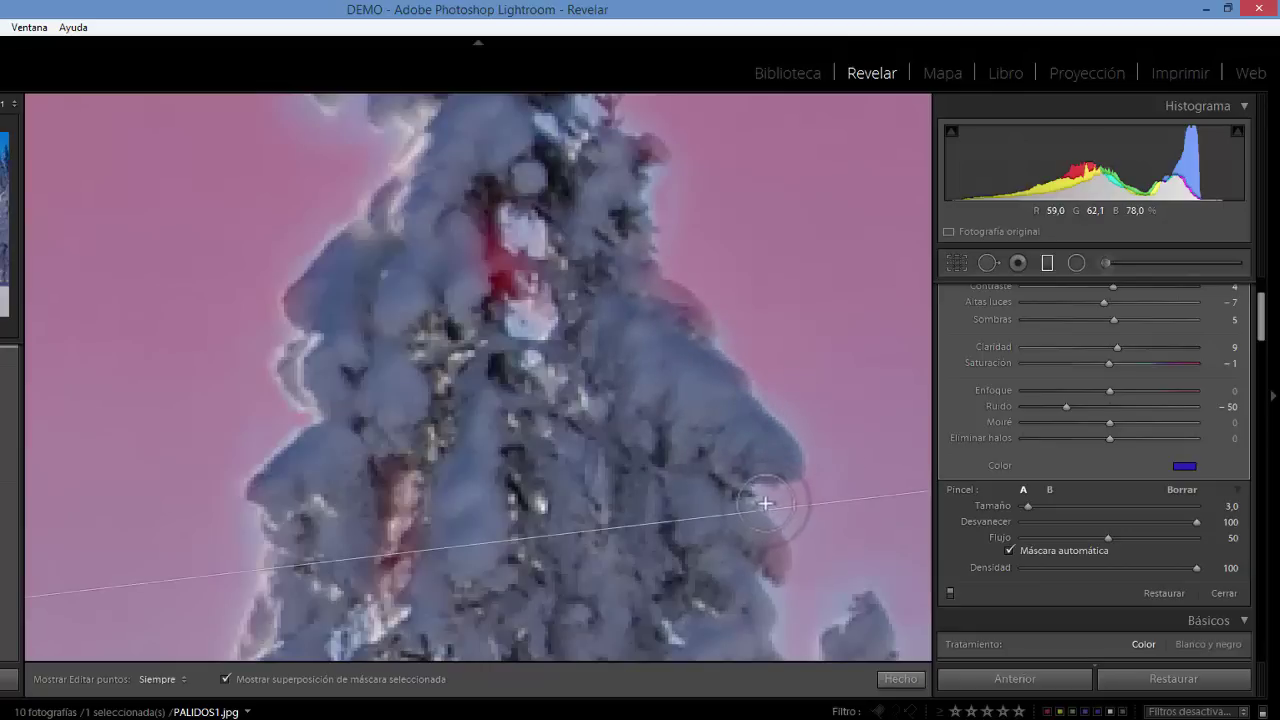
mouse_move(767, 496)
mouse_down()
mouse_move(800, 543)
mouse_move(791, 586)
mouse_move(775, 588)
mouse_move(777, 623)
mouse_move(800, 651)
mouse_up()
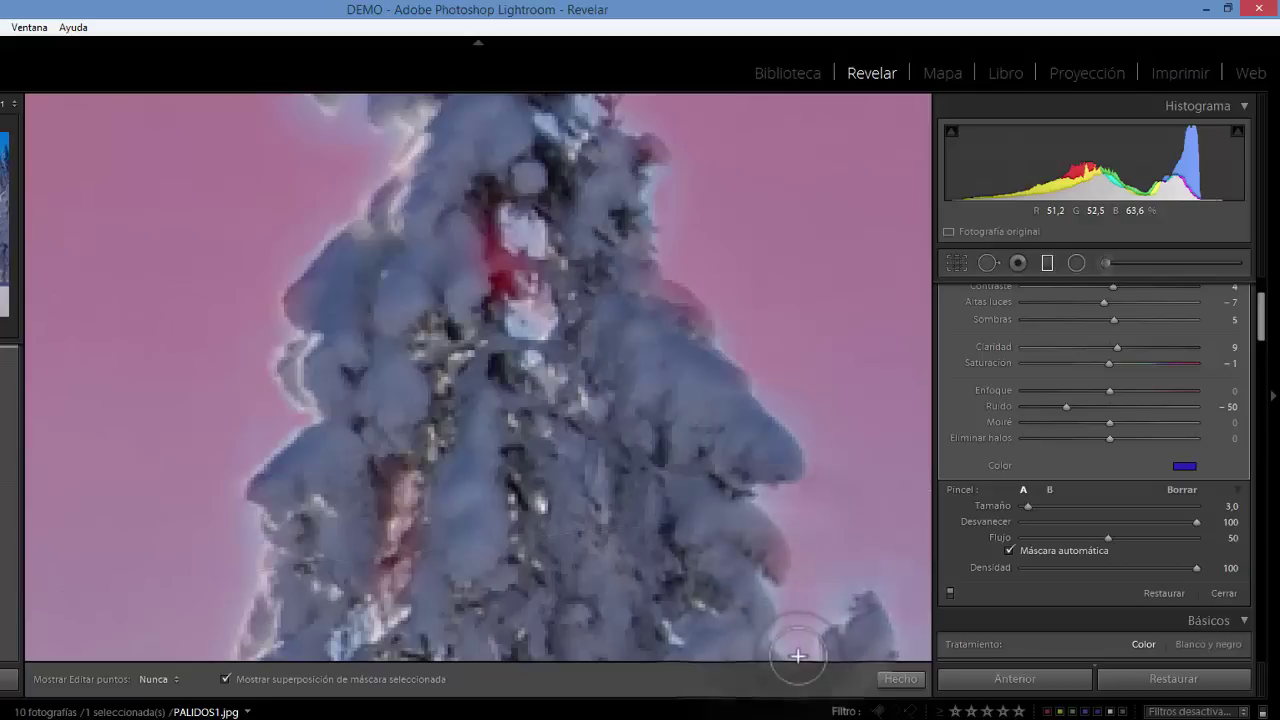
key(h)
key(h)
key(h)
key(h)
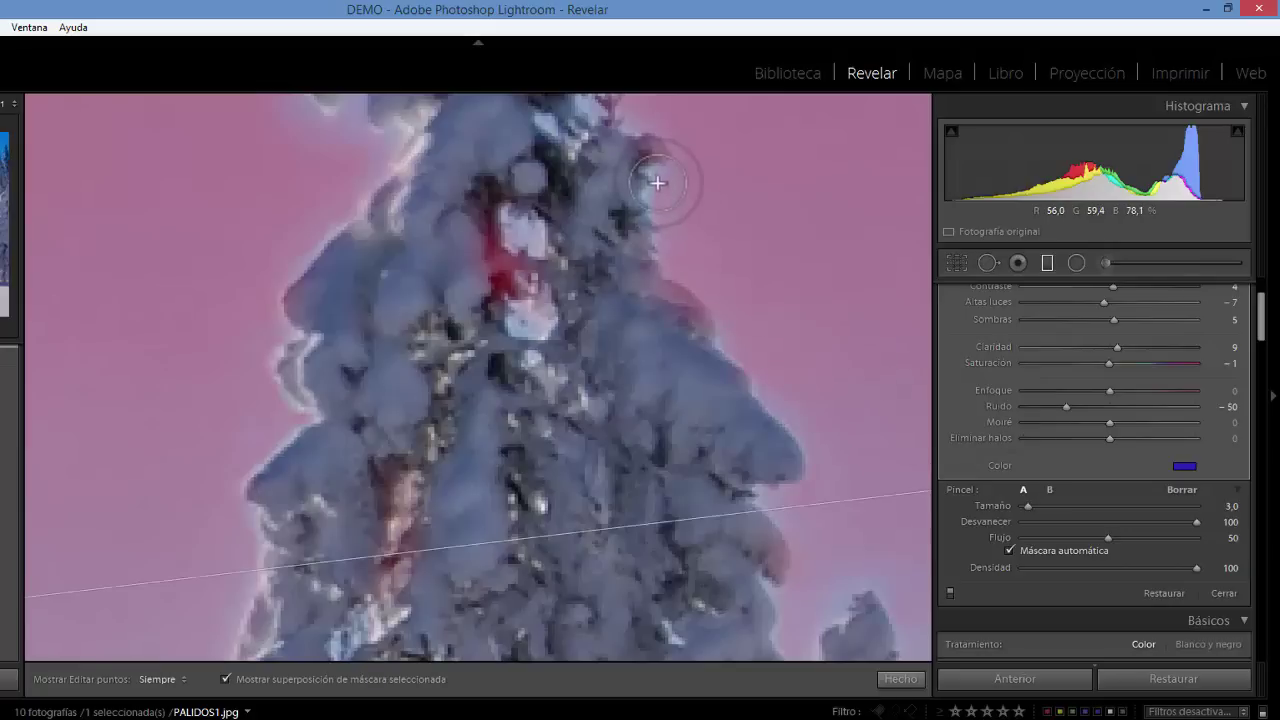
key(h)
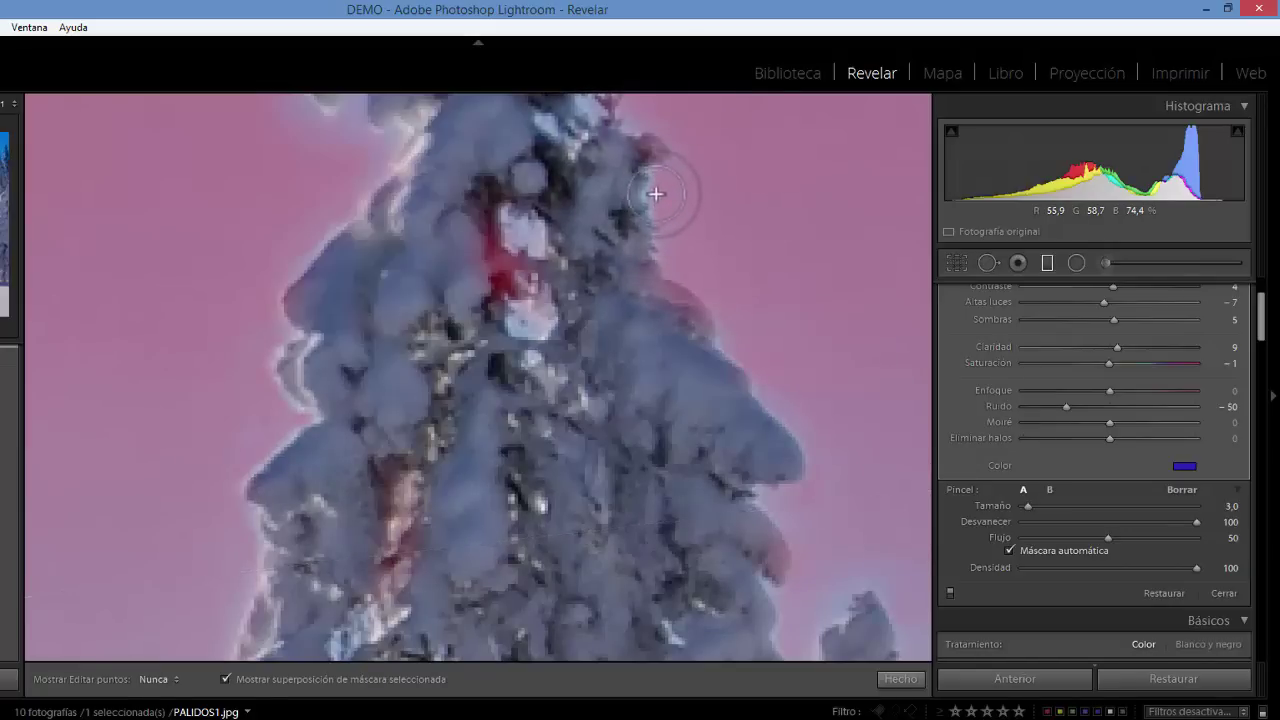
mouse_move(708, 303)
mouse_down()
mouse_move(710, 344)
mouse_move(752, 371)
mouse_move(795, 430)
mouse_move(808, 480)
mouse_up()
Paint mask over the tree's lower right edge and the red patch area
key(h)
key(h)
mouse_move(840, 605)
mouse_down()
mouse_move(857, 577)
mouse_move(839, 586)
mouse_move(872, 572)
mouse_move(912, 640)
mouse_up()
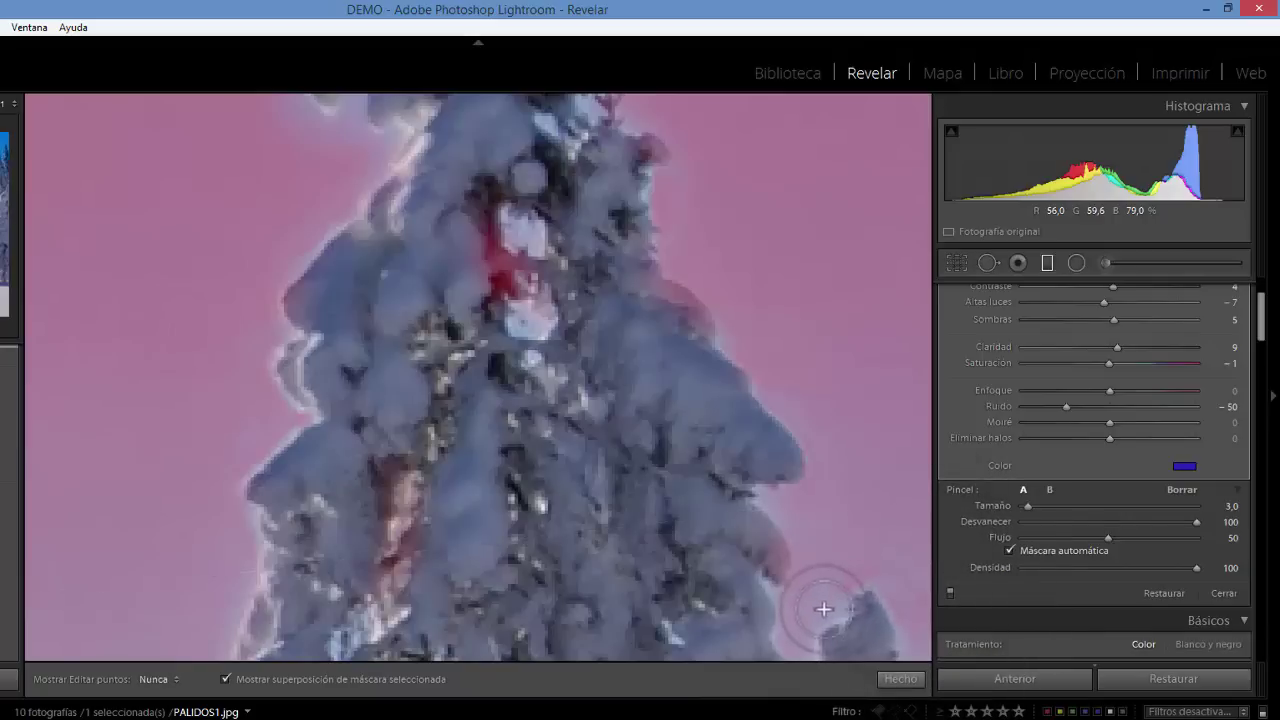
key(h)
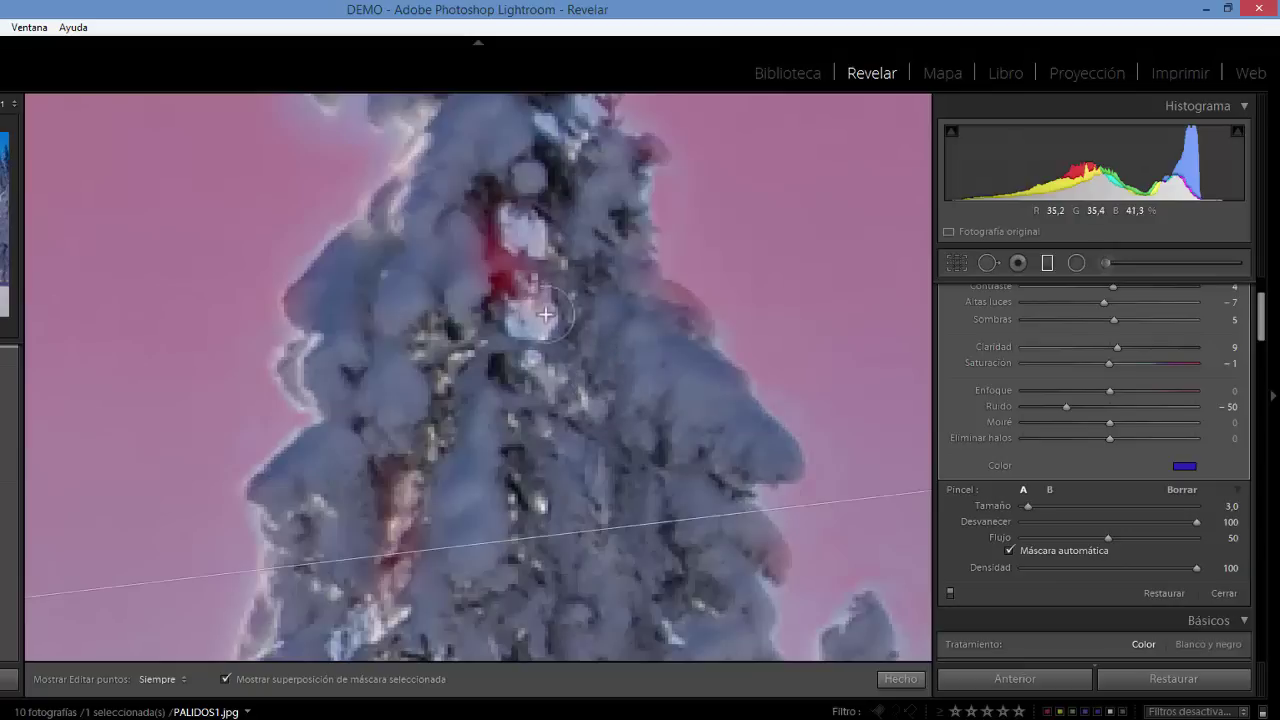
key(h)
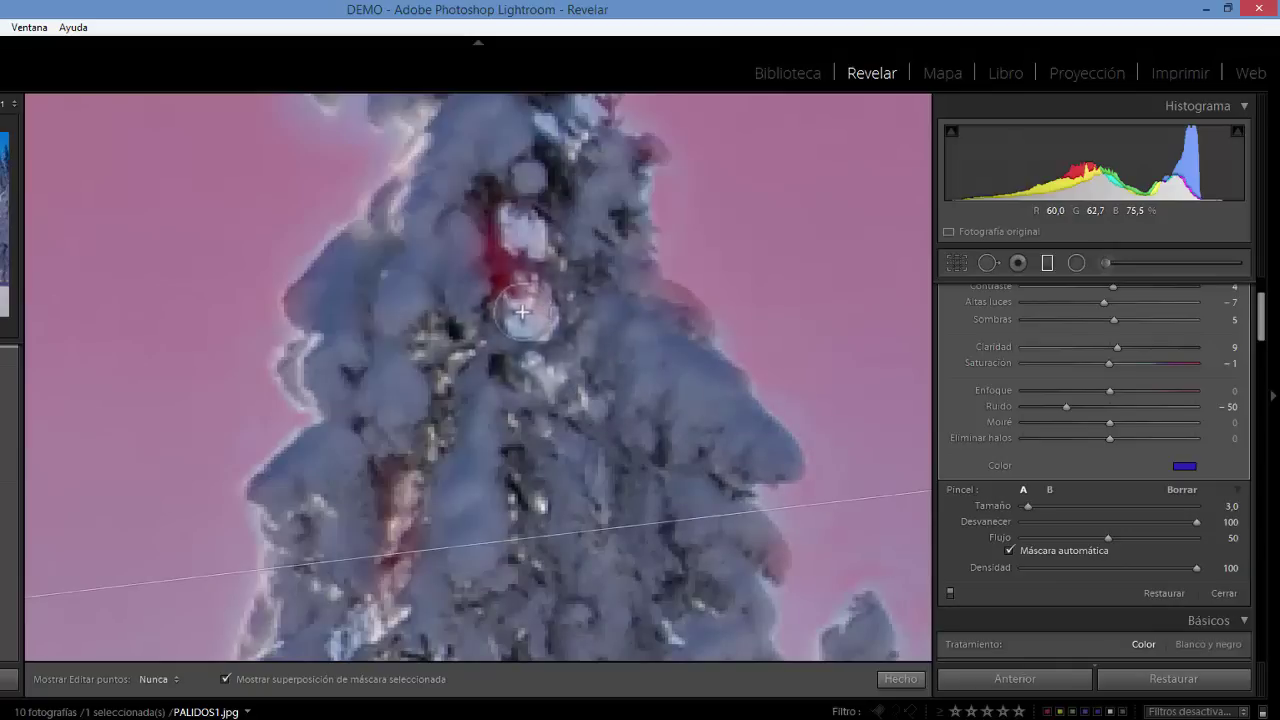
key(h)
key(h)
key(h)
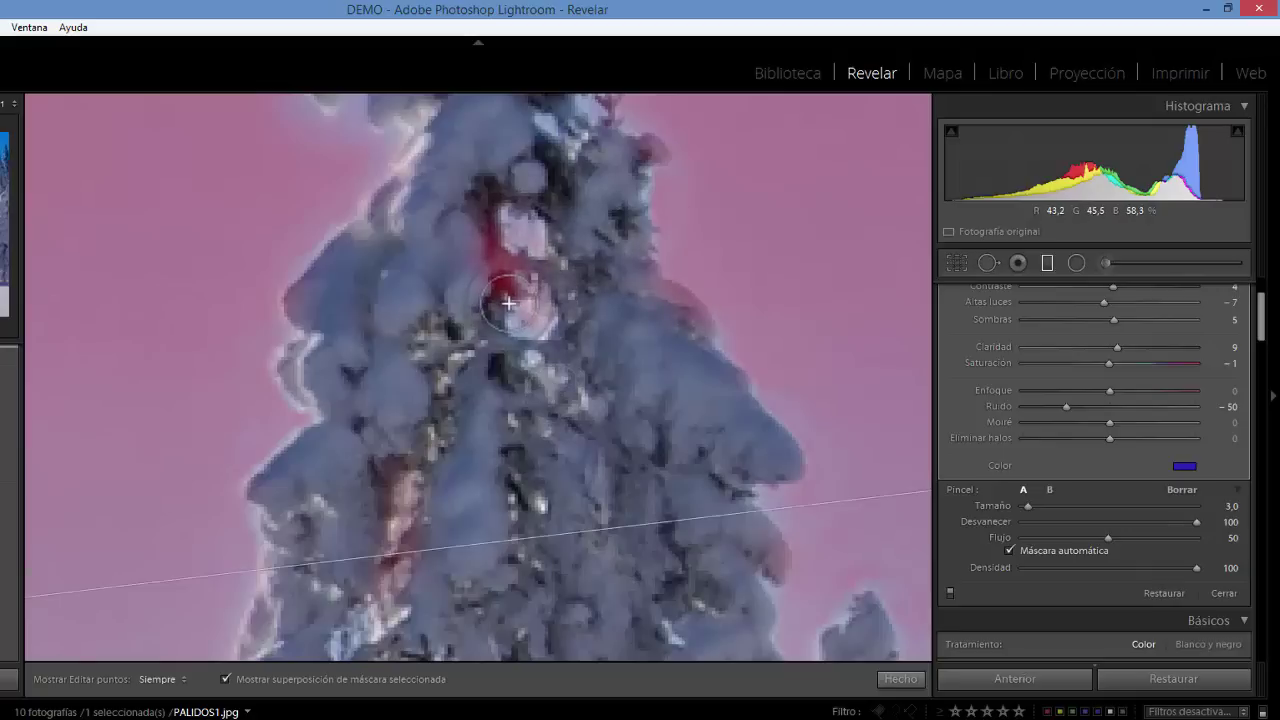
drag(517, 233, 500, 206)
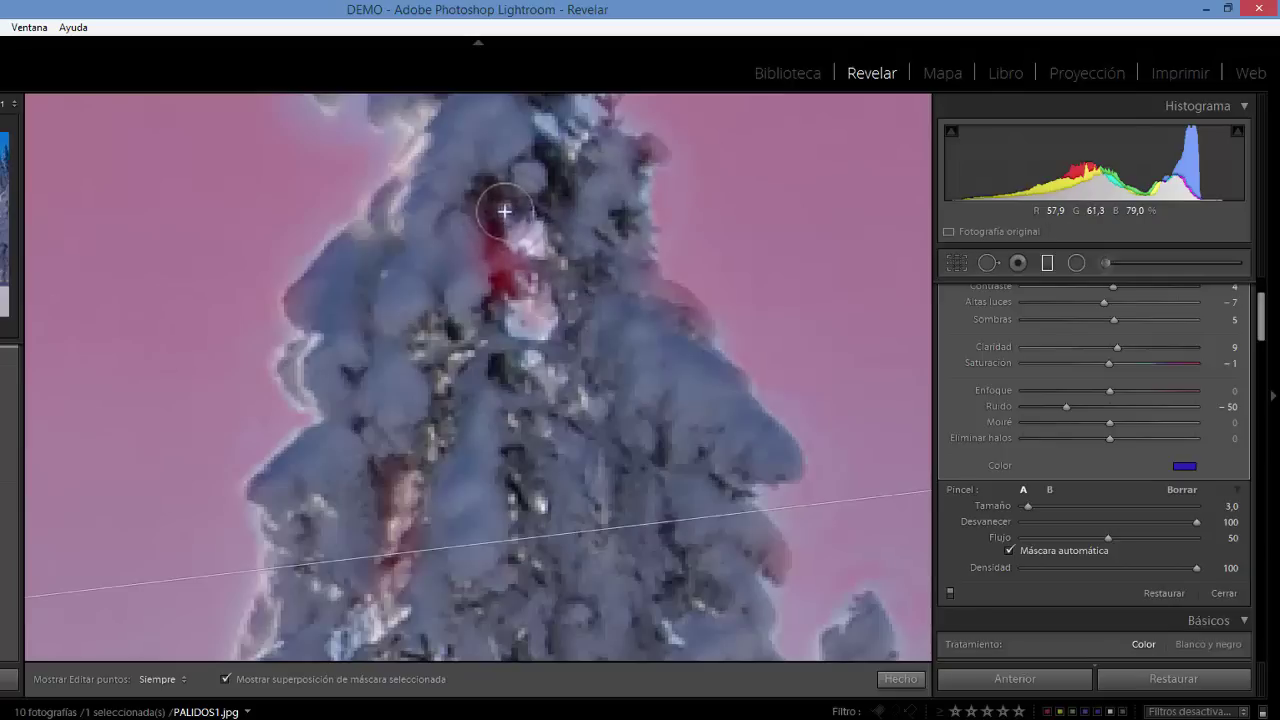
key(h)
key(h)
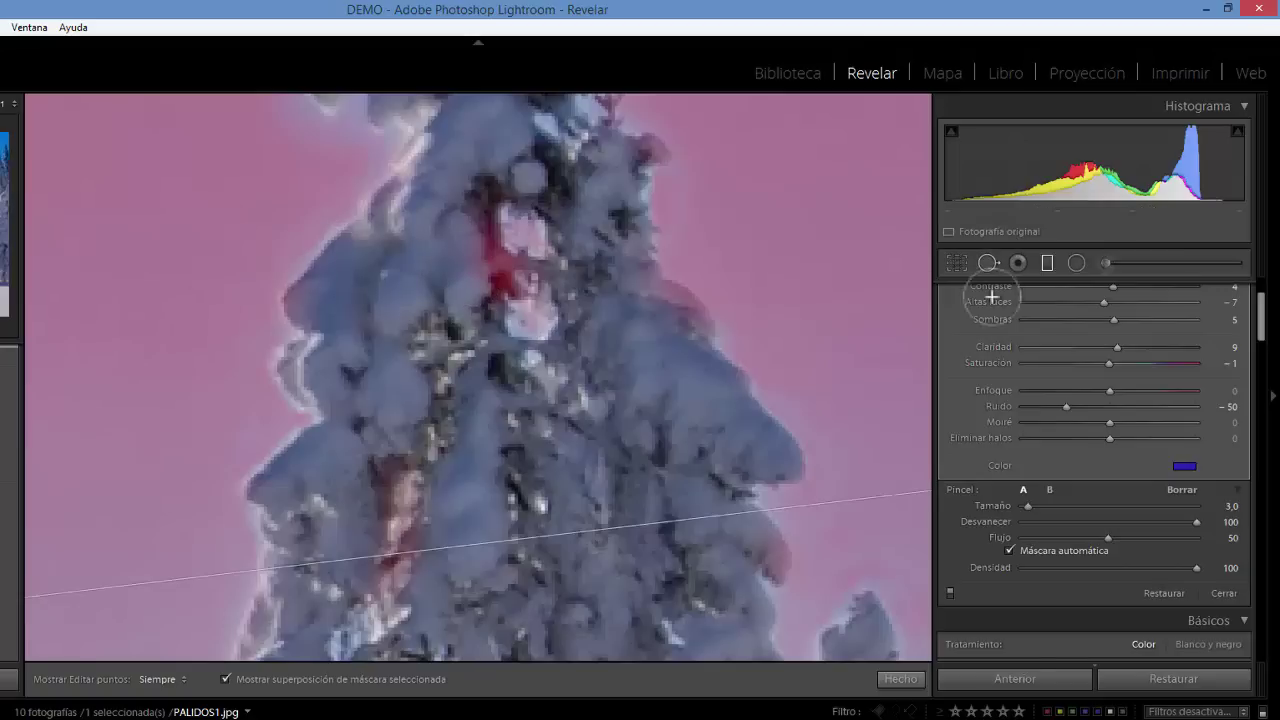
scroll(1221, 379, up, 3)
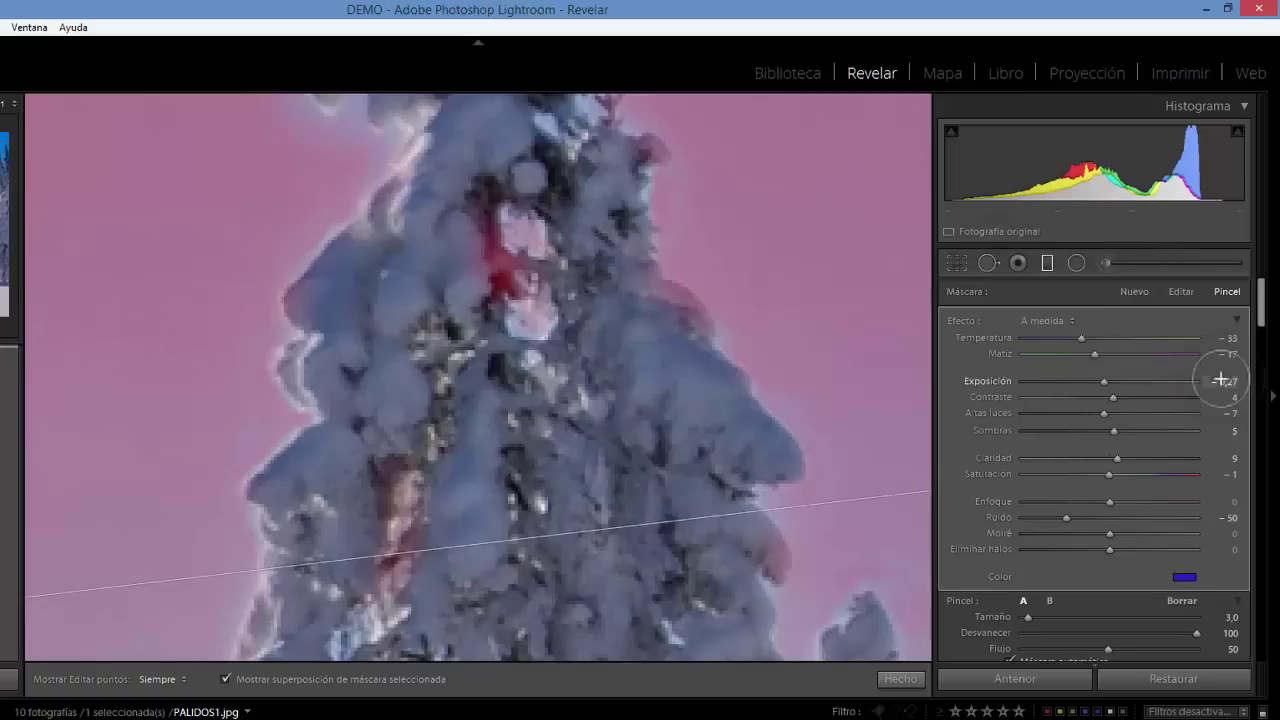
click(1181, 292)
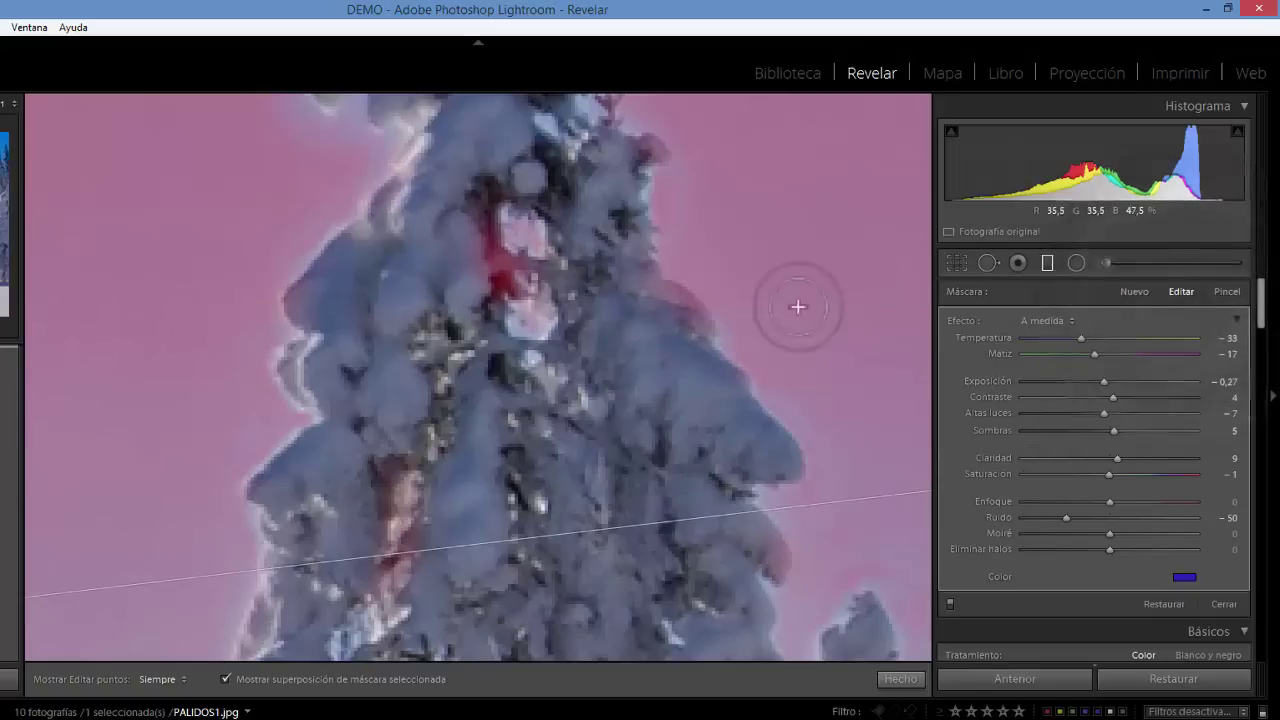
scroll(629, 463, up, 5)
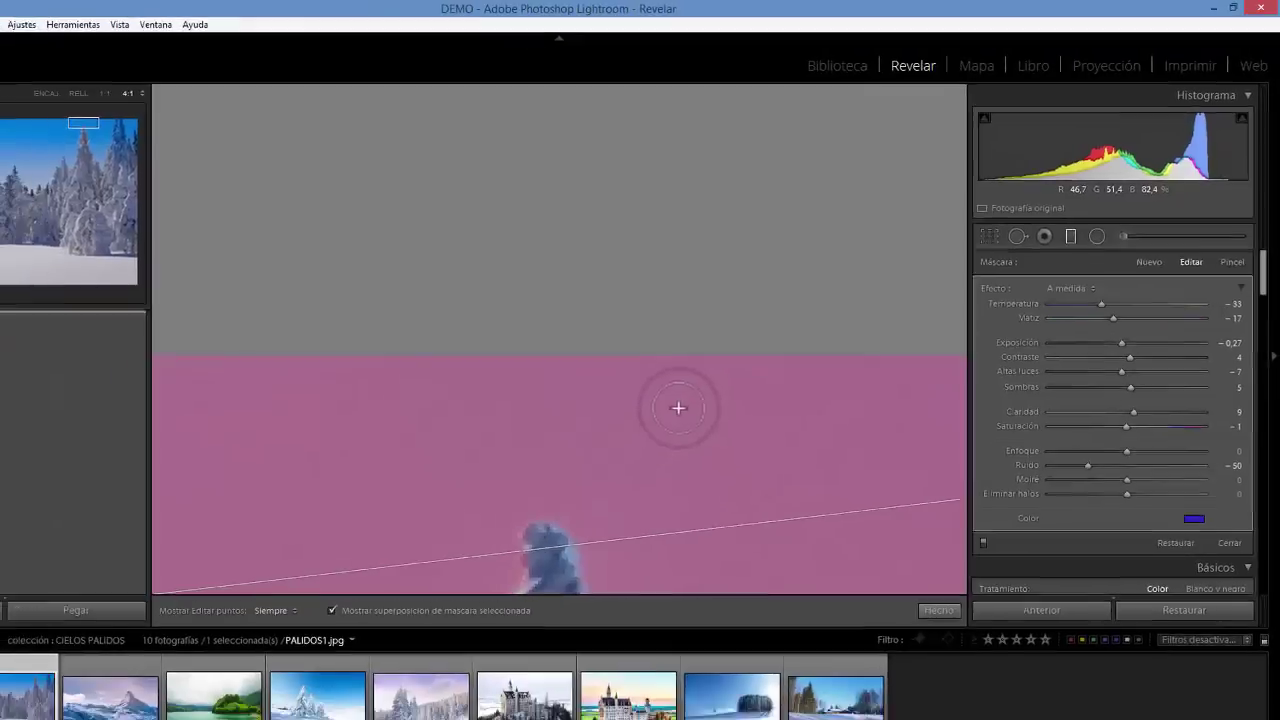
scroll(746, 362, down, 3)
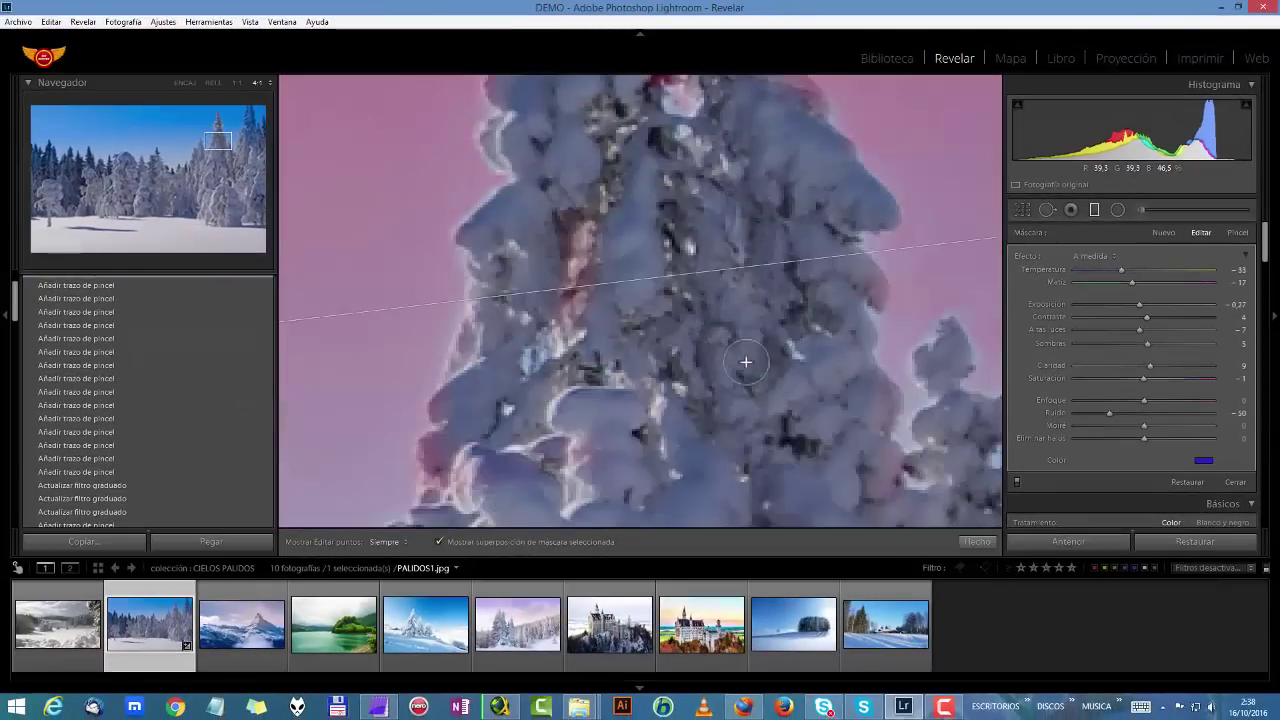
click(1236, 232)
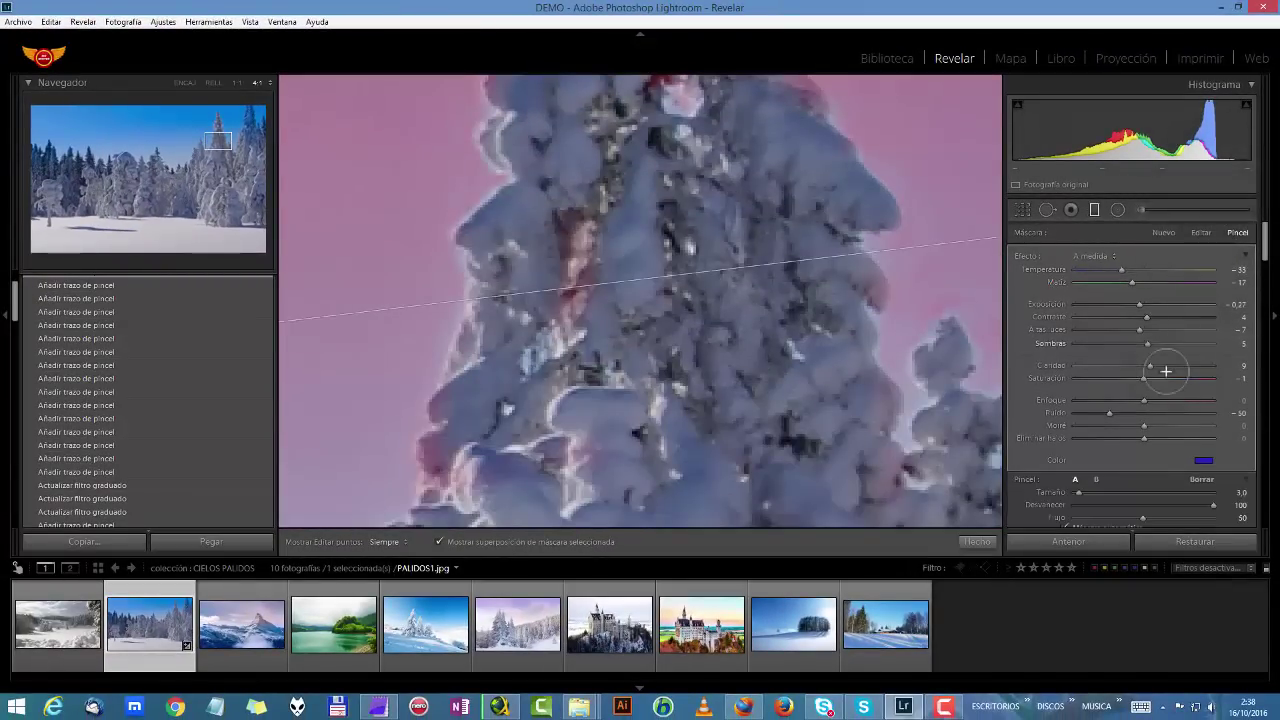
scroll(1166, 371, down, 3)
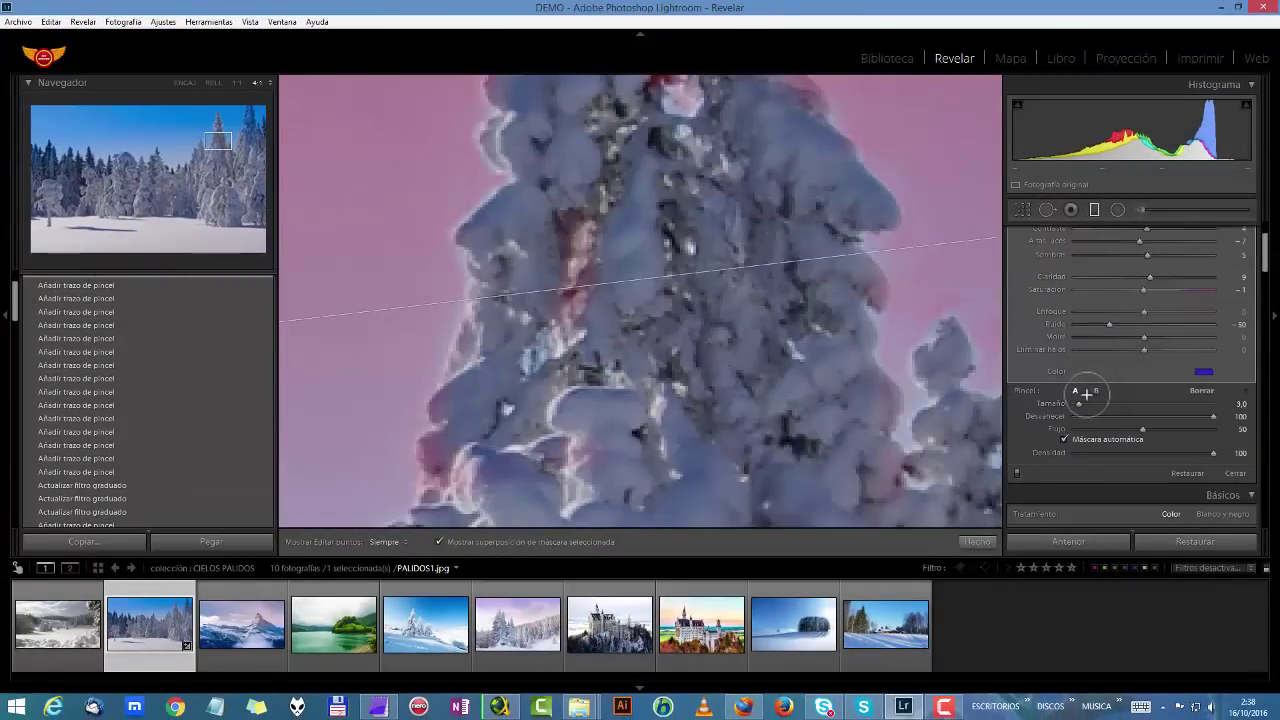
Bring the upper tree into view and paint mask up its left edge
drag(219, 134, 219, 128)
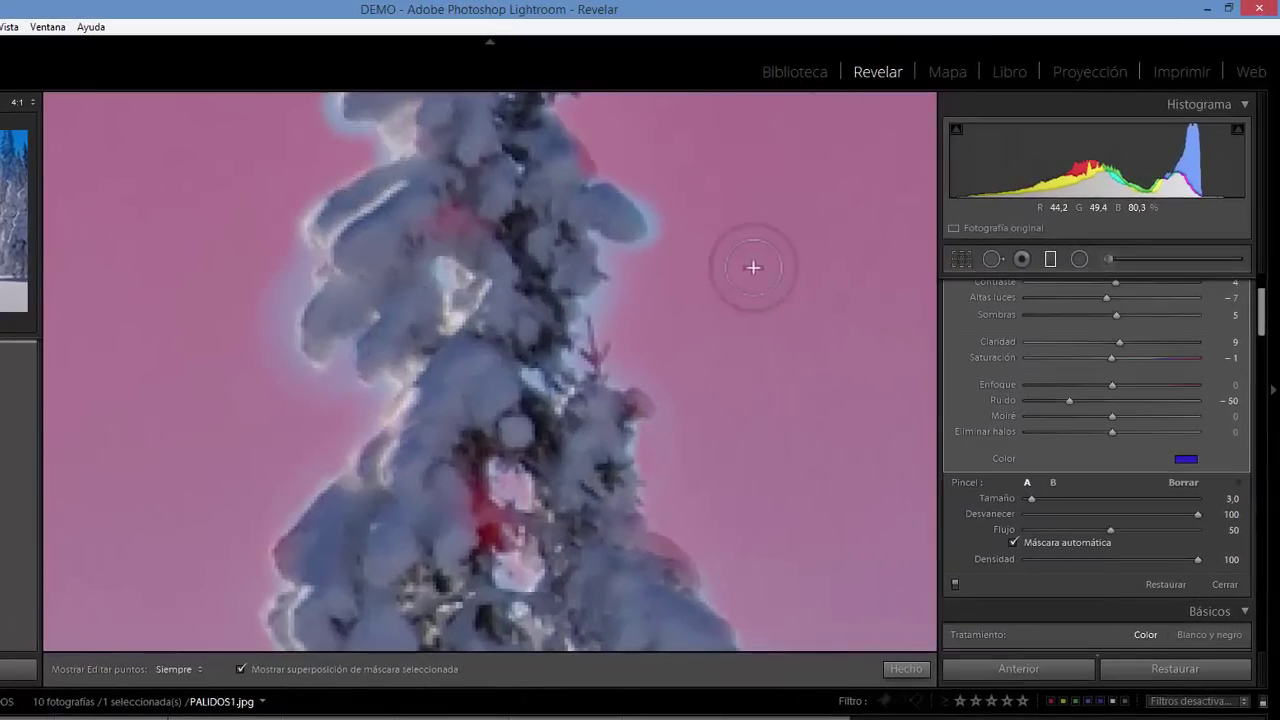
key(h)
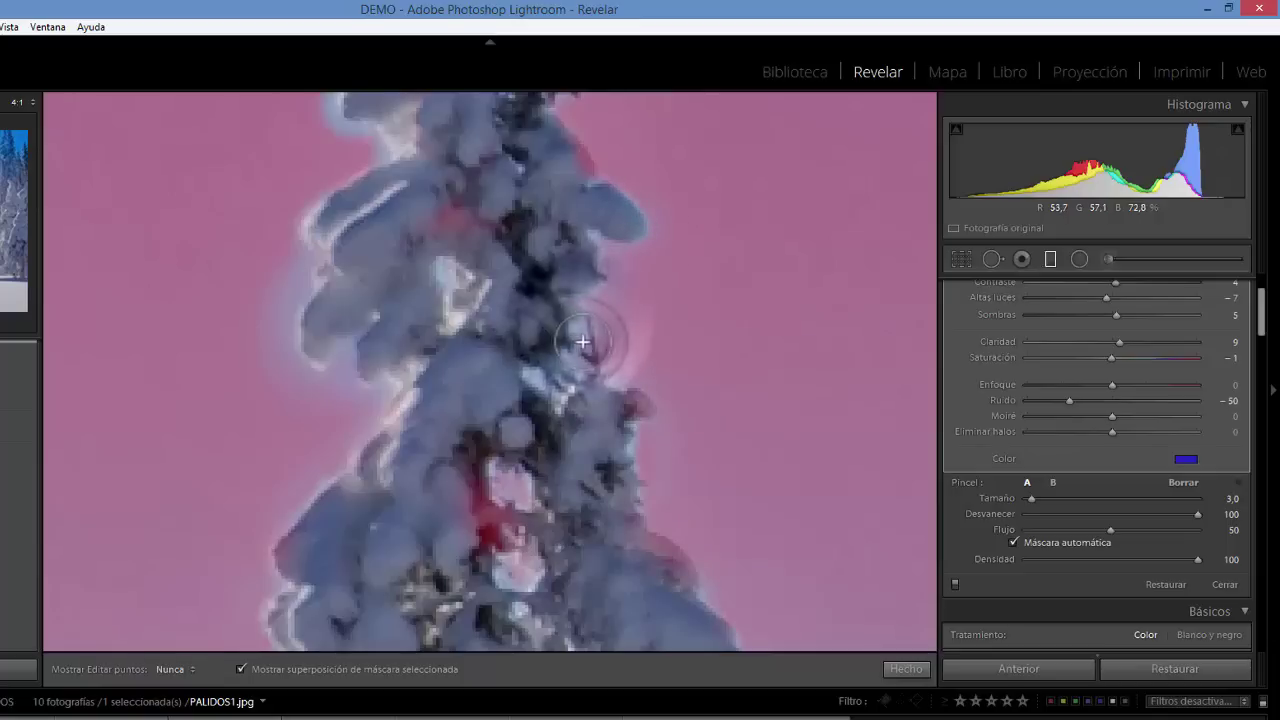
key(h)
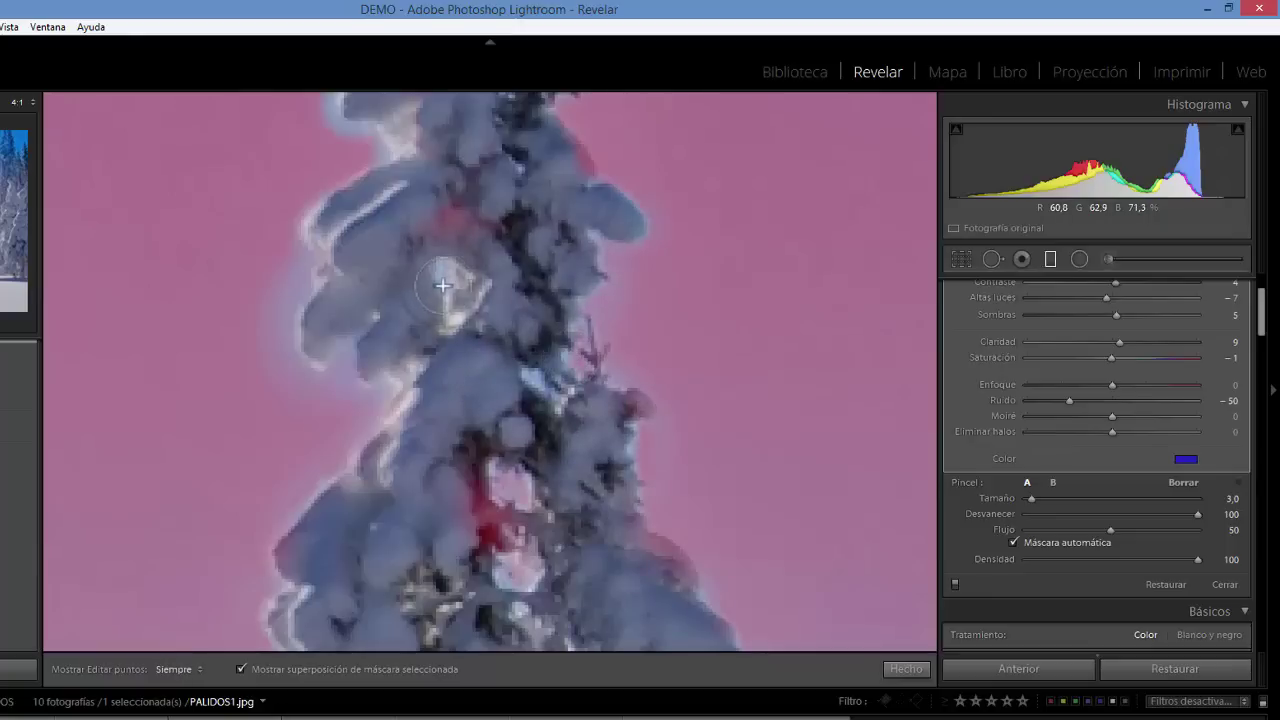
key(h)
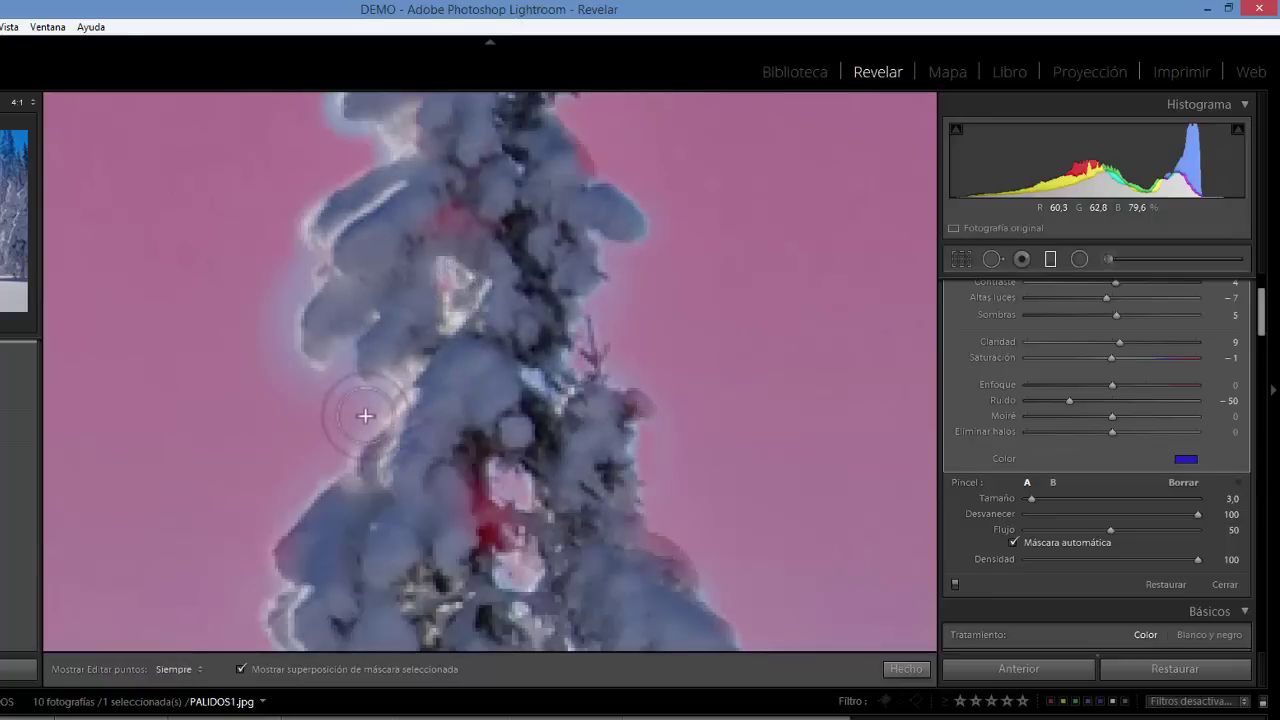
mouse_move(343, 435)
mouse_down()
mouse_move(378, 403)
mouse_move(340, 342)
mouse_move(343, 375)
mouse_move(344, 357)
mouse_move(372, 395)
mouse_move(337, 367)
mouse_move(313, 371)
mouse_move(292, 344)
mouse_move(299, 279)
mouse_move(278, 322)
mouse_move(289, 267)
mouse_move(282, 354)
mouse_move(270, 307)
mouse_move(288, 273)
mouse_move(287, 301)
mouse_move(296, 246)
mouse_move(277, 349)
mouse_move(271, 300)
mouse_move(280, 358)
mouse_move(297, 384)
mouse_move(351, 395)
mouse_move(275, 368)
mouse_move(264, 338)
mouse_move(277, 386)
mouse_move(276, 280)
mouse_move(293, 287)
mouse_move(296, 242)
mouse_move(264, 339)
mouse_move(255, 286)
mouse_move(280, 243)
mouse_up()
Paint along the treetop's upper-left edge, undoing a misplaced left-edge stroke
key(h)
key(h)
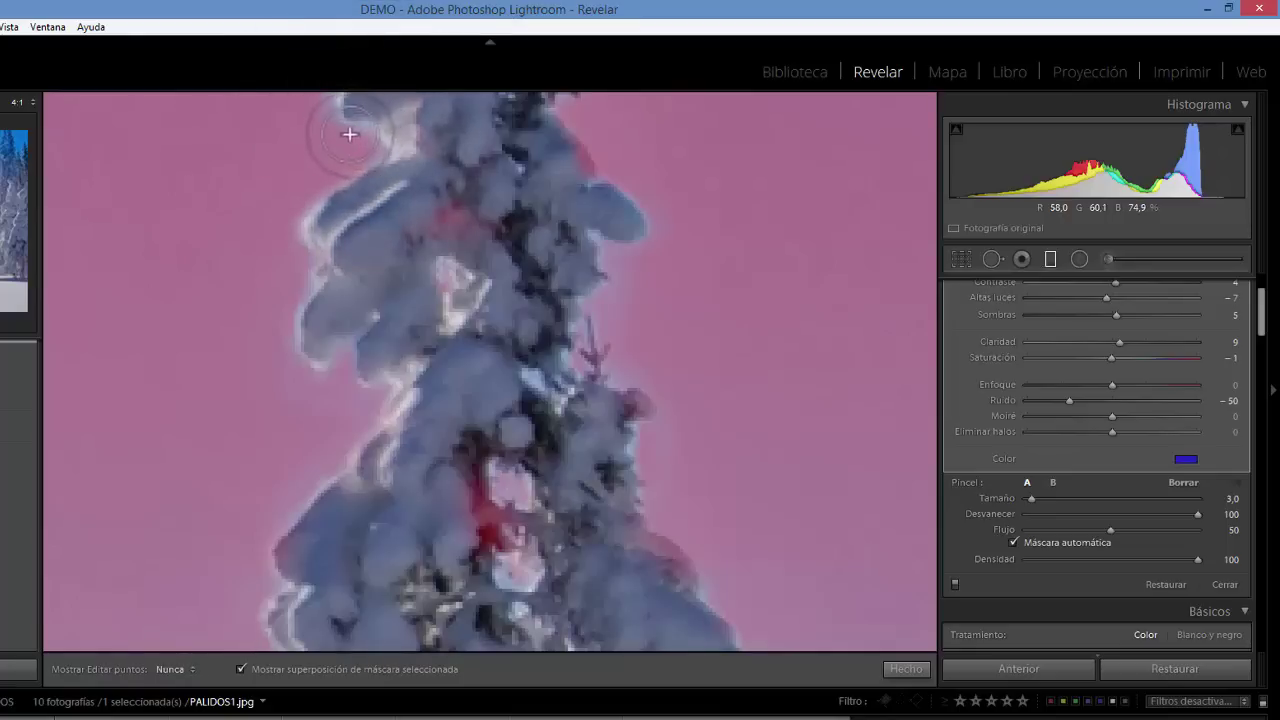
key(h)
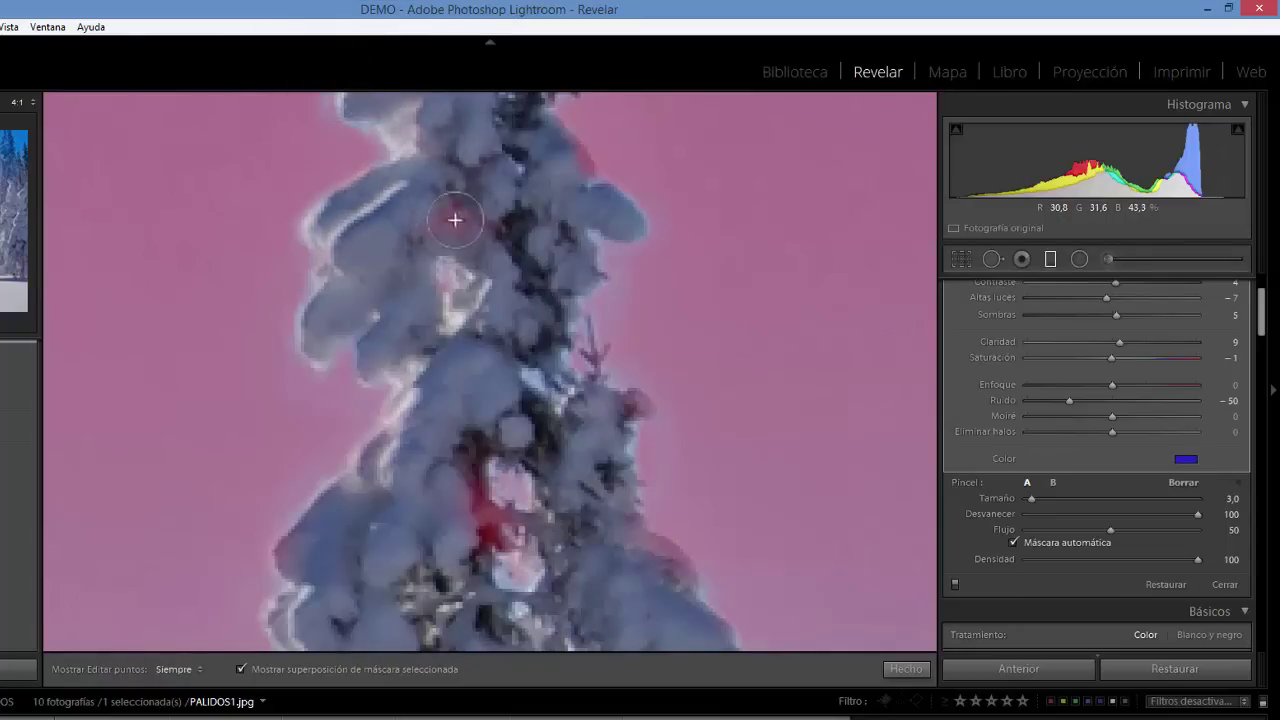
key(h)
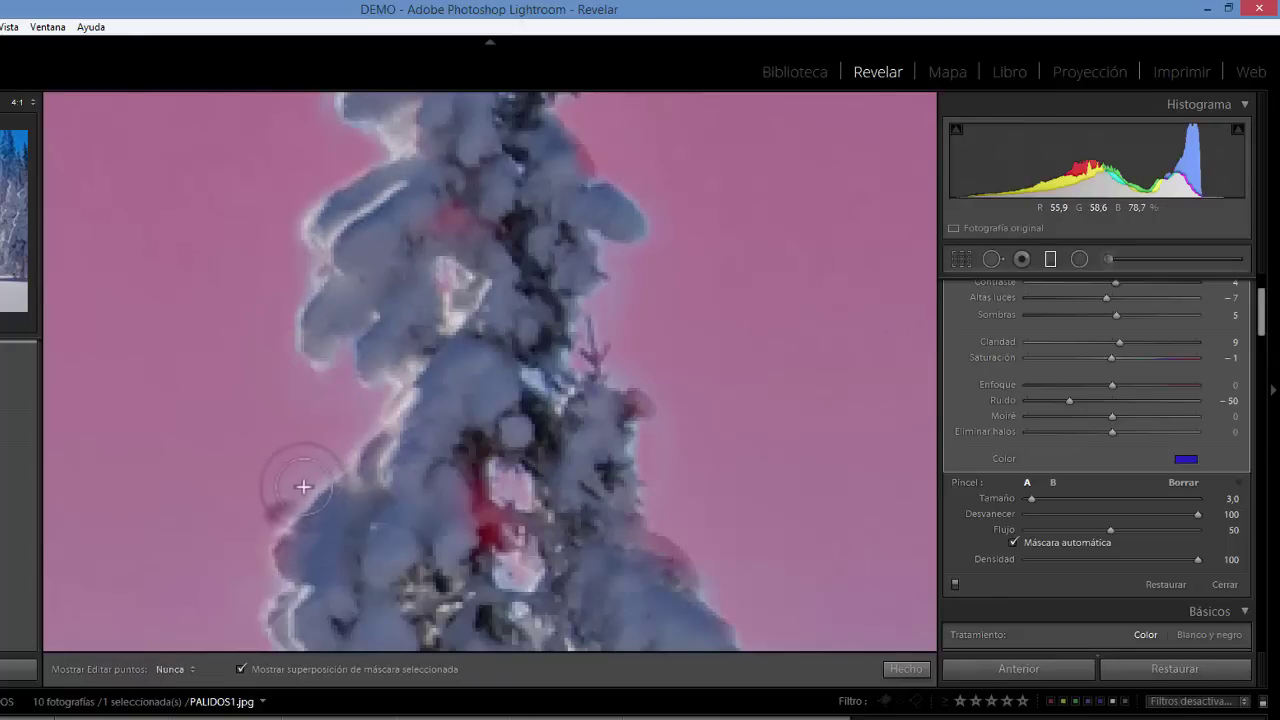
key(h)
key(h)
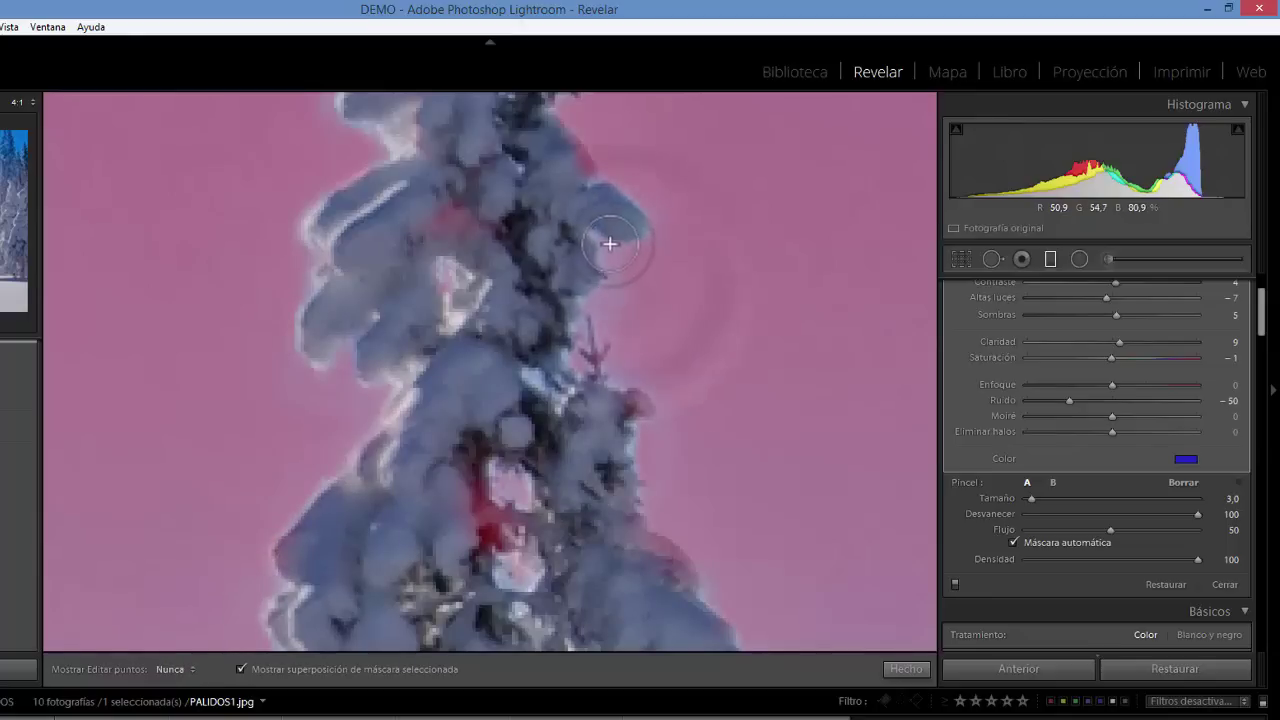
mouse_move(350, 125)
mouse_down()
mouse_move(337, 129)
mouse_move(365, 131)
mouse_move(326, 112)
mouse_up()
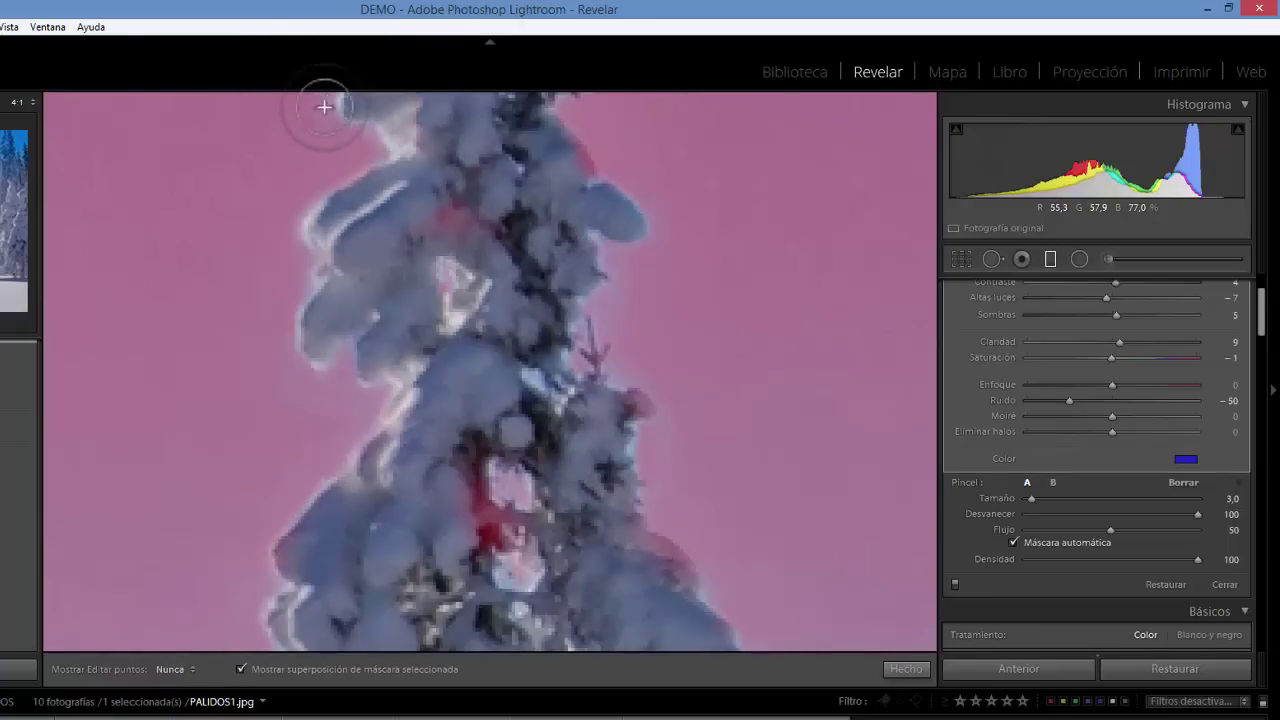
mouse_move(306, 277)
mouse_down()
mouse_move(294, 294)
mouse_move(298, 226)
mouse_up()
key(ctrl+z)
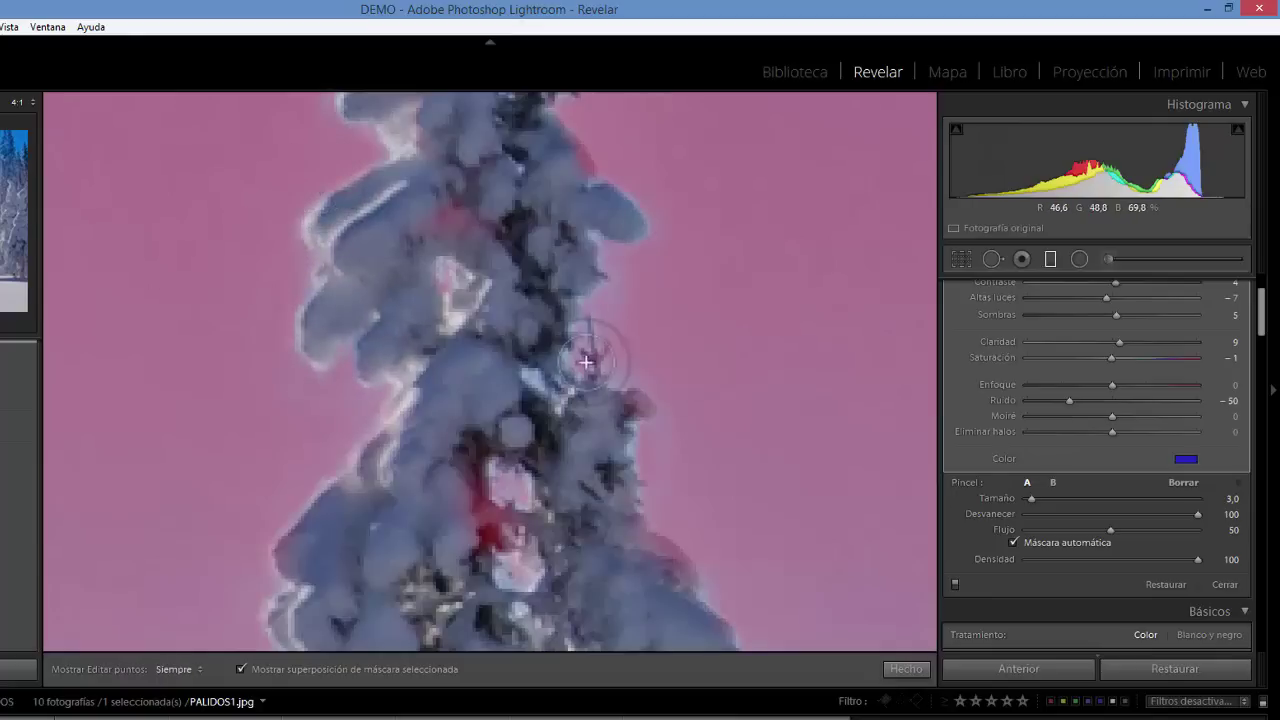
key(h)
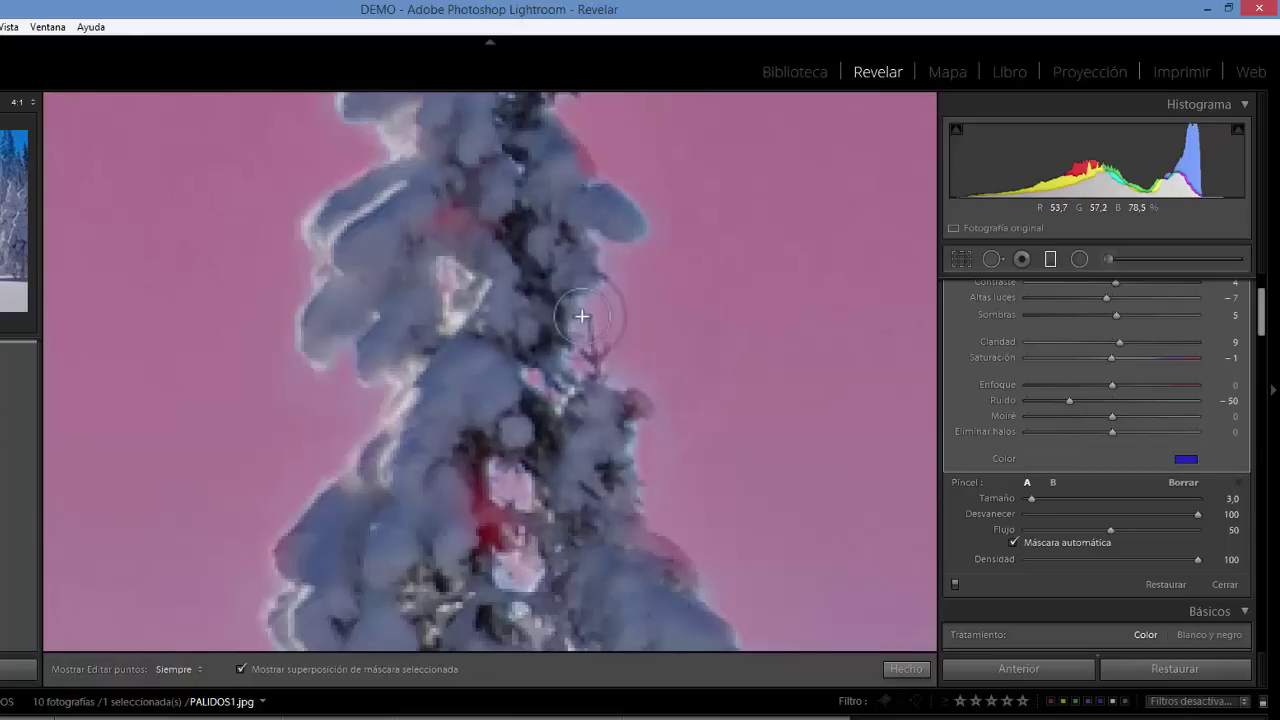
key(h)
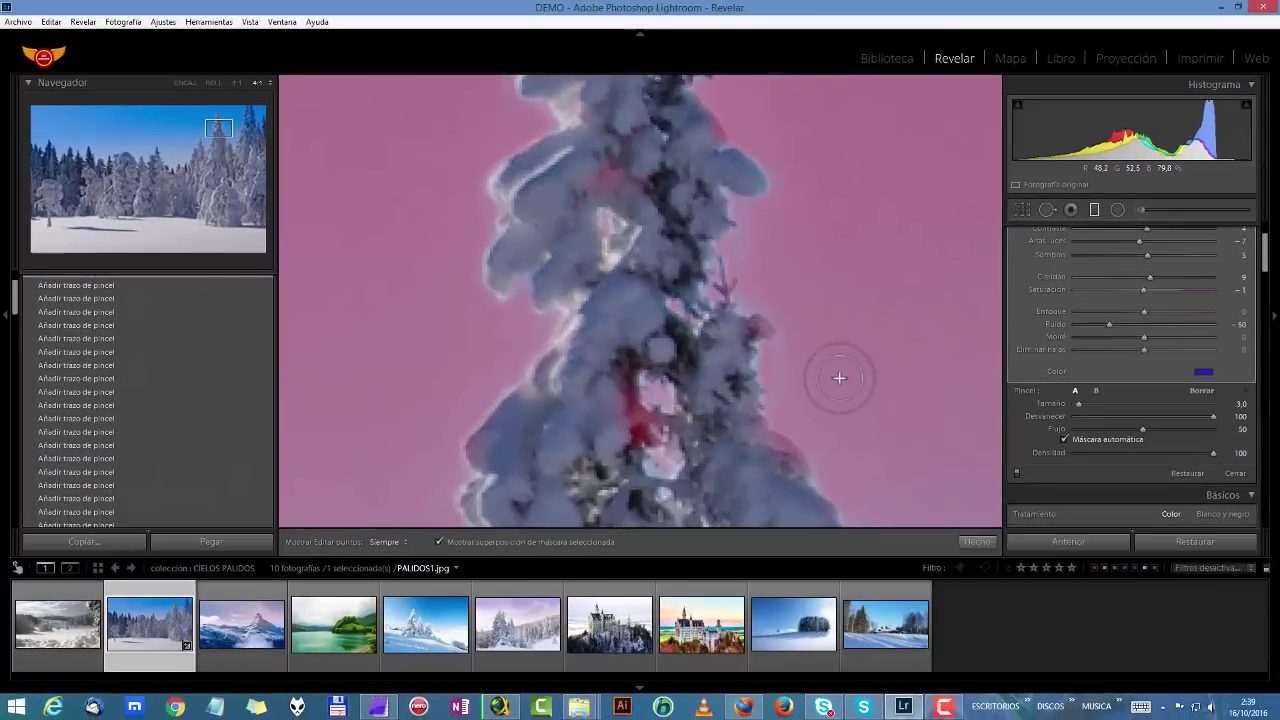
Frame the narrow snowy treetop and paint mask along its branch edges
click(221, 117)
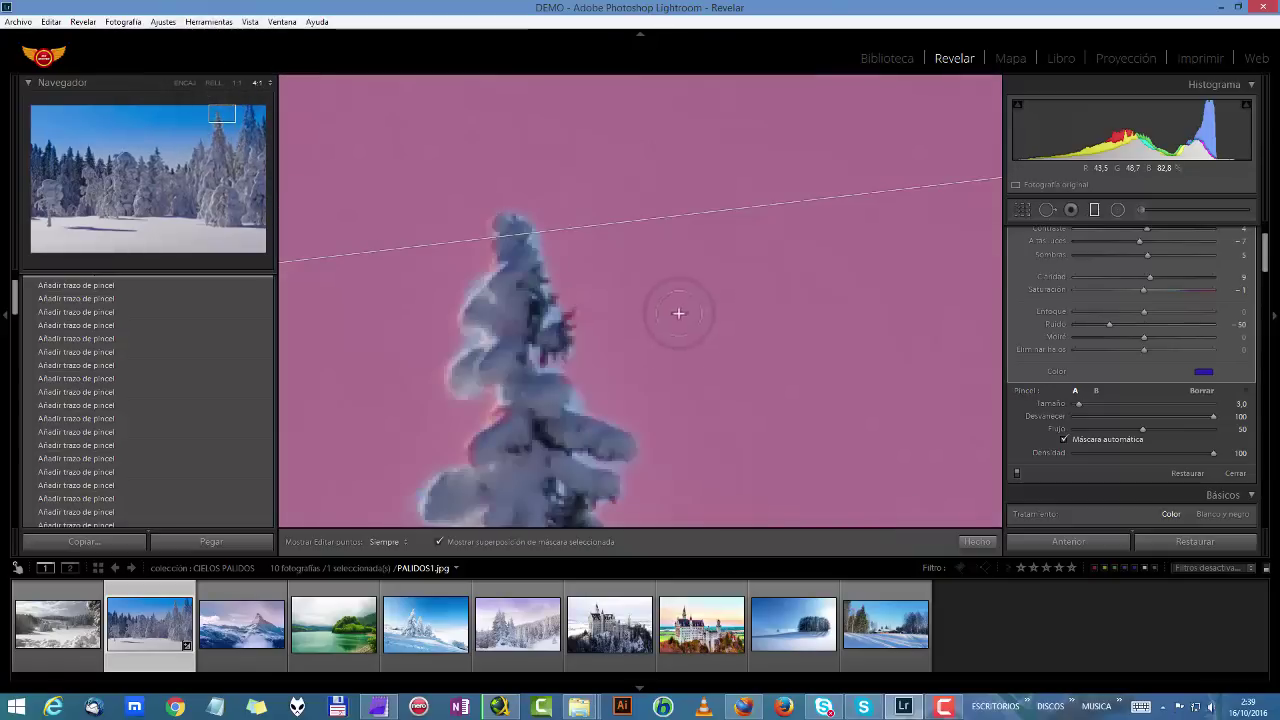
click(216, 122)
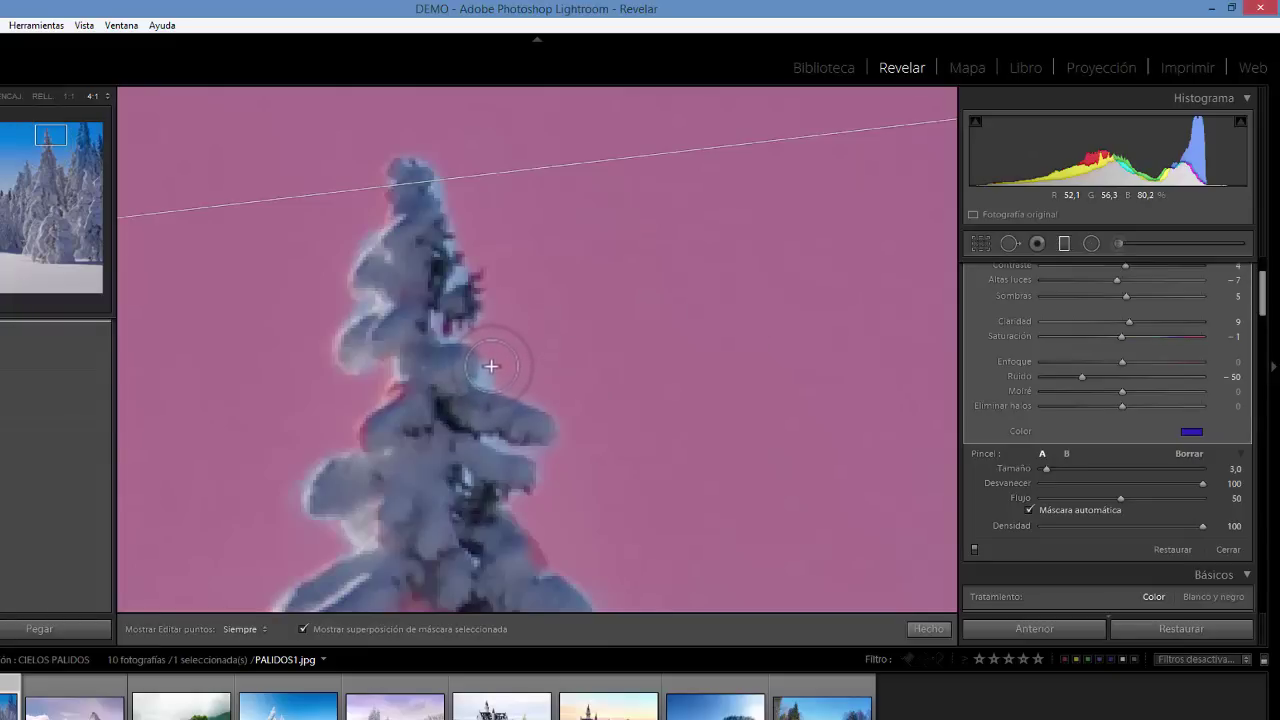
key(h)
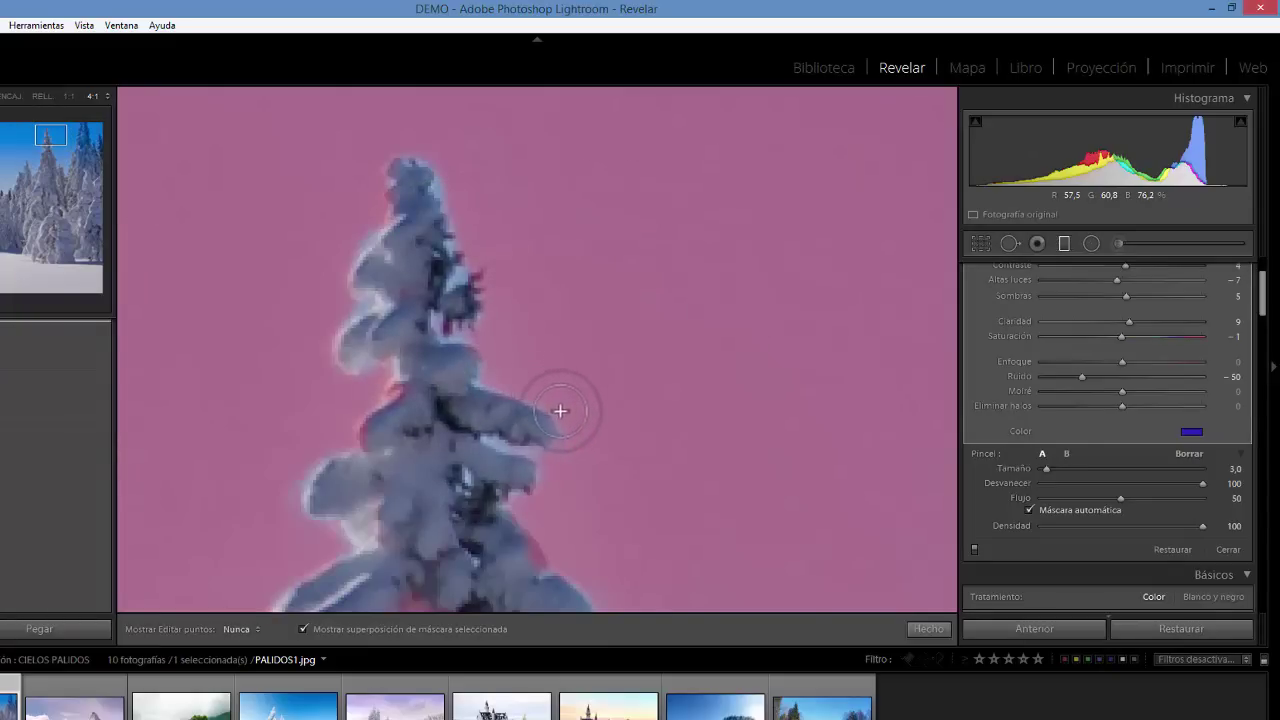
mouse_move(470, 430)
mouse_down()
mouse_move(514, 429)
mouse_move(543, 452)
mouse_up()
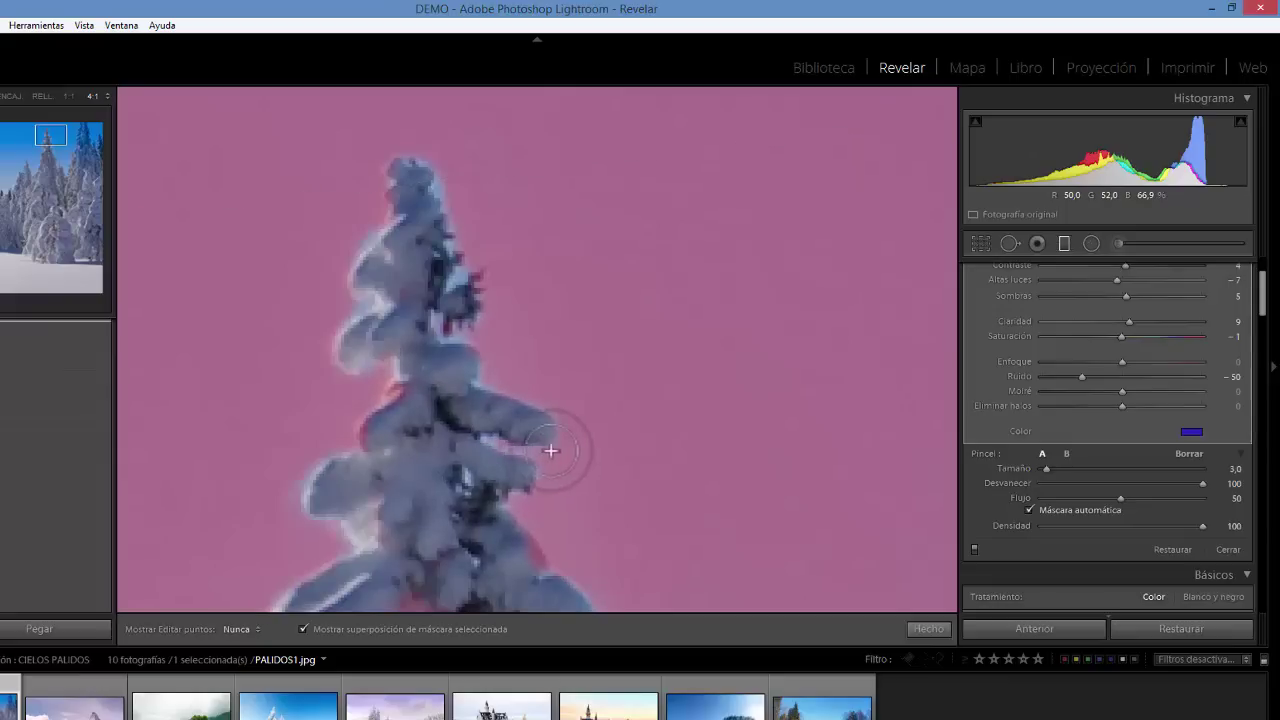
key(h)
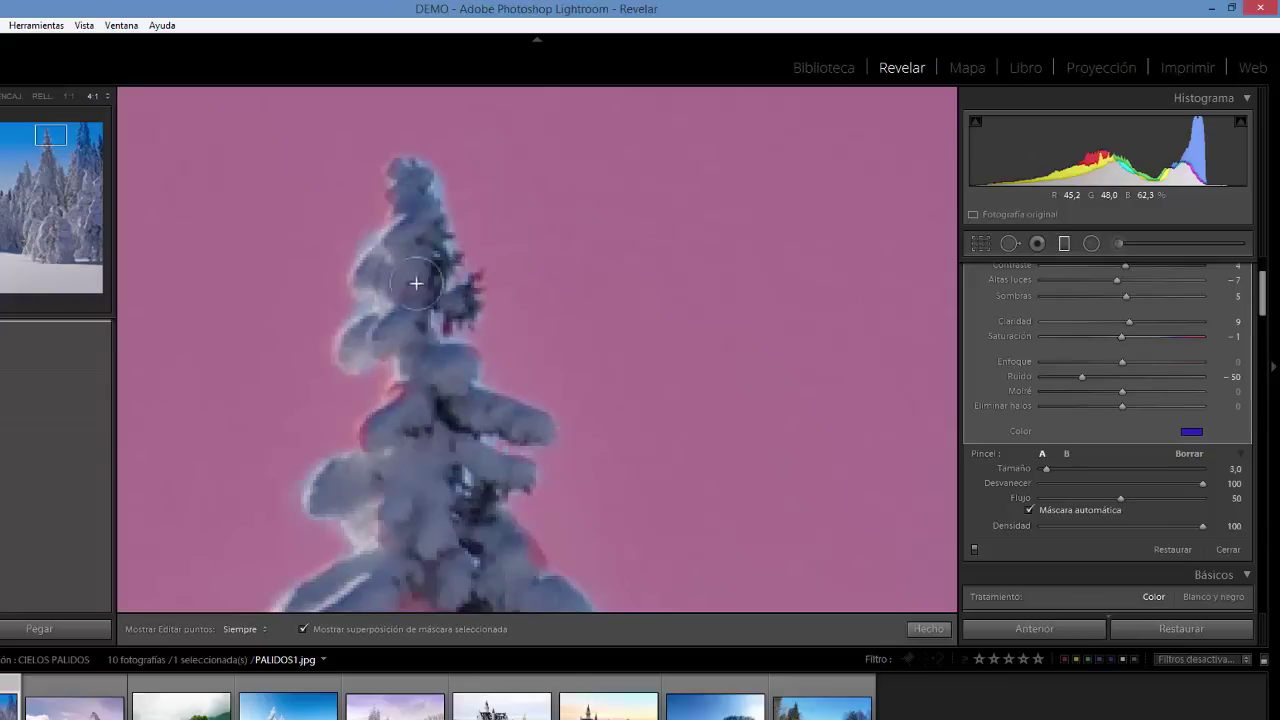
key(h)
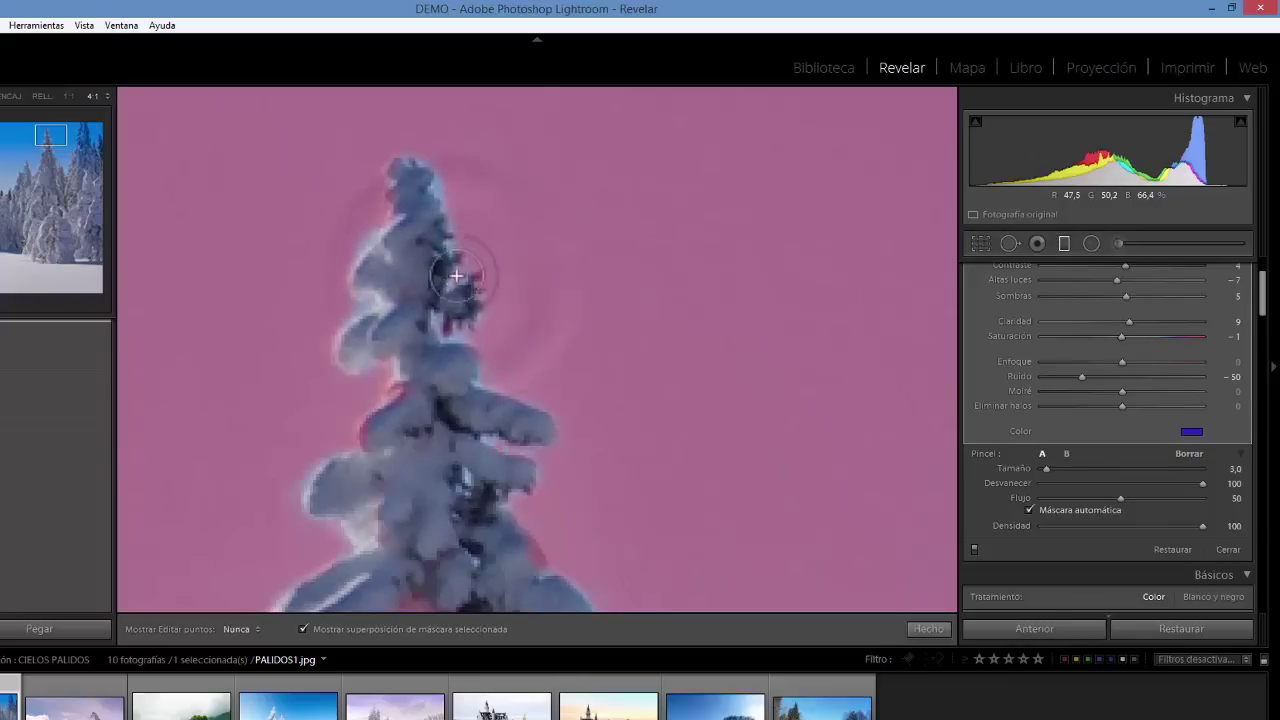
key(h)
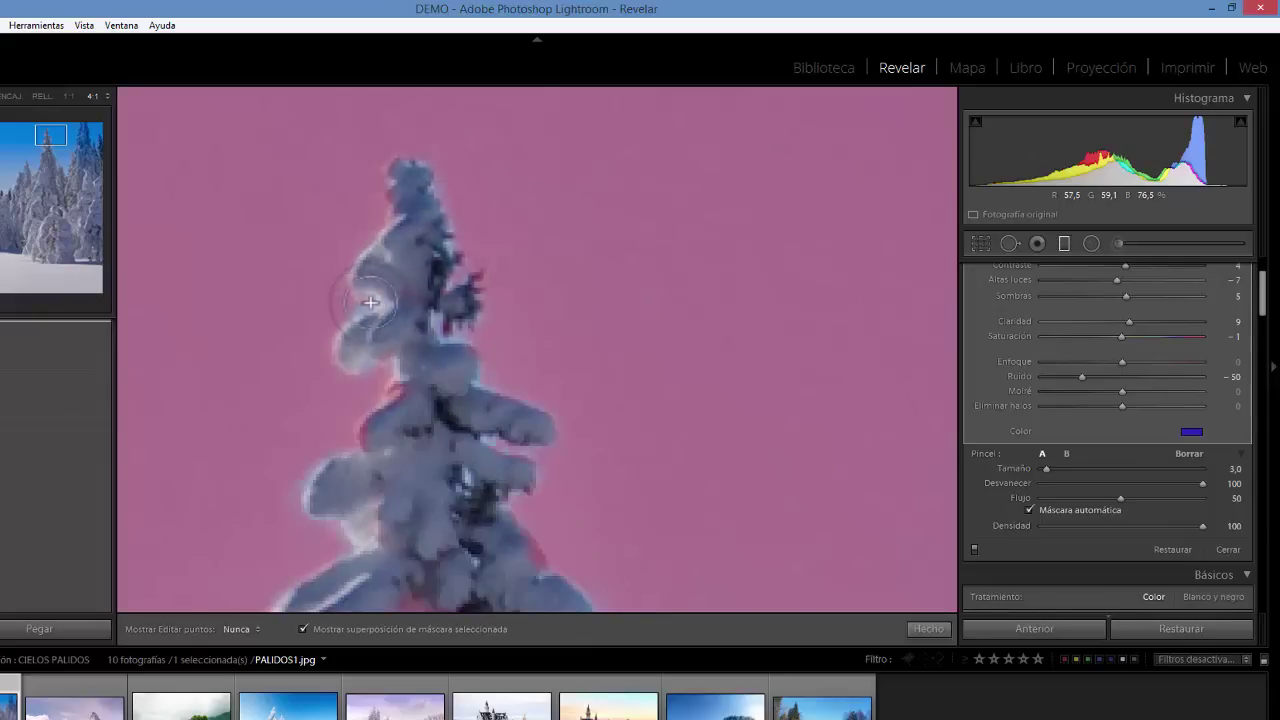
key(h)
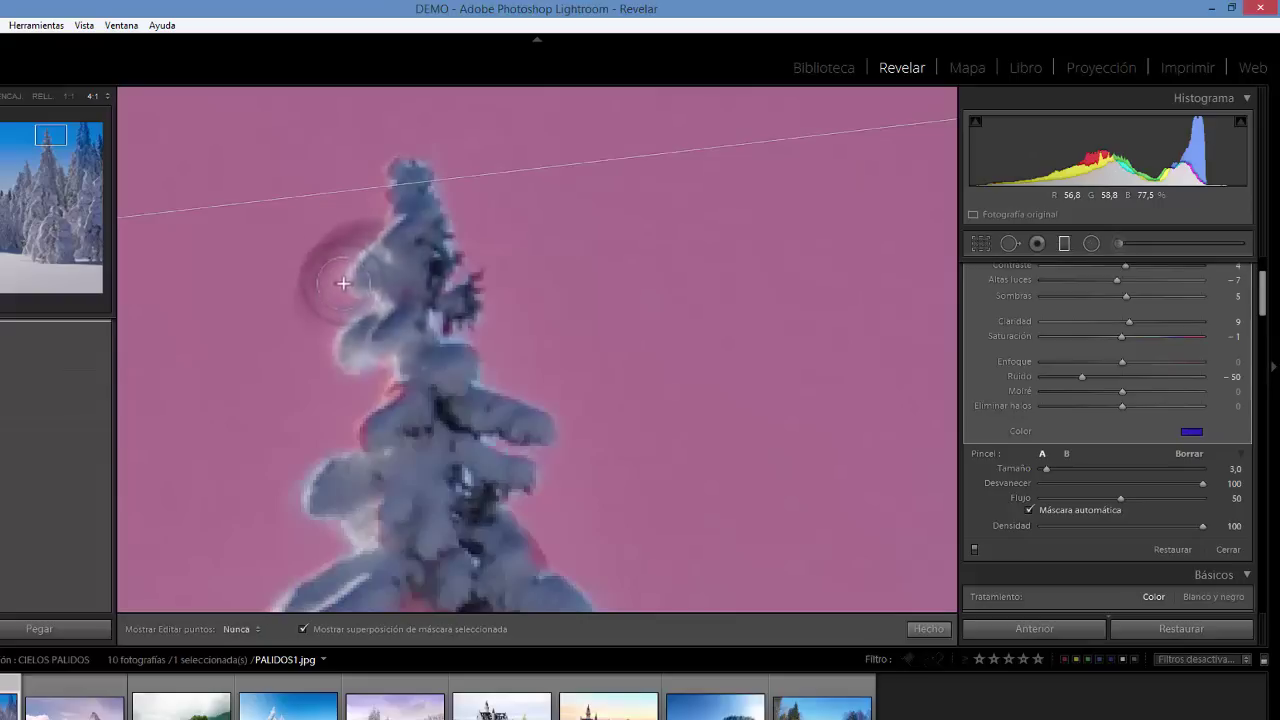
key(h)
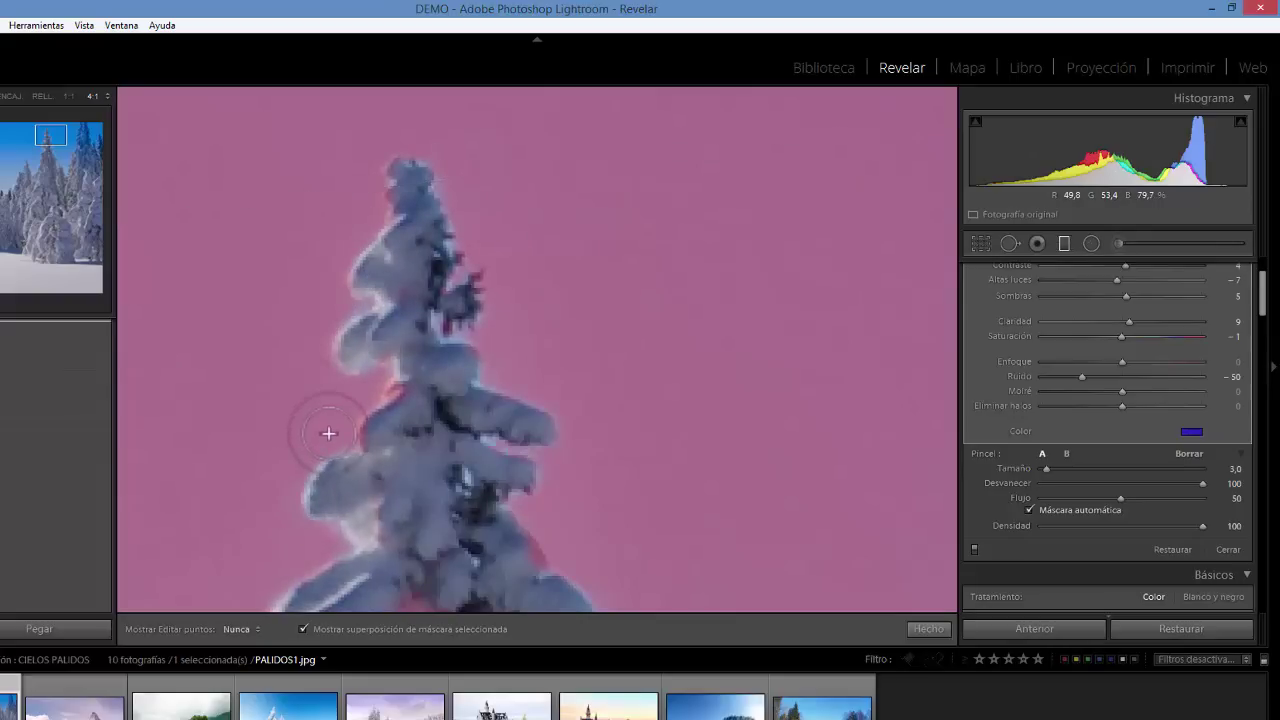
key(h)
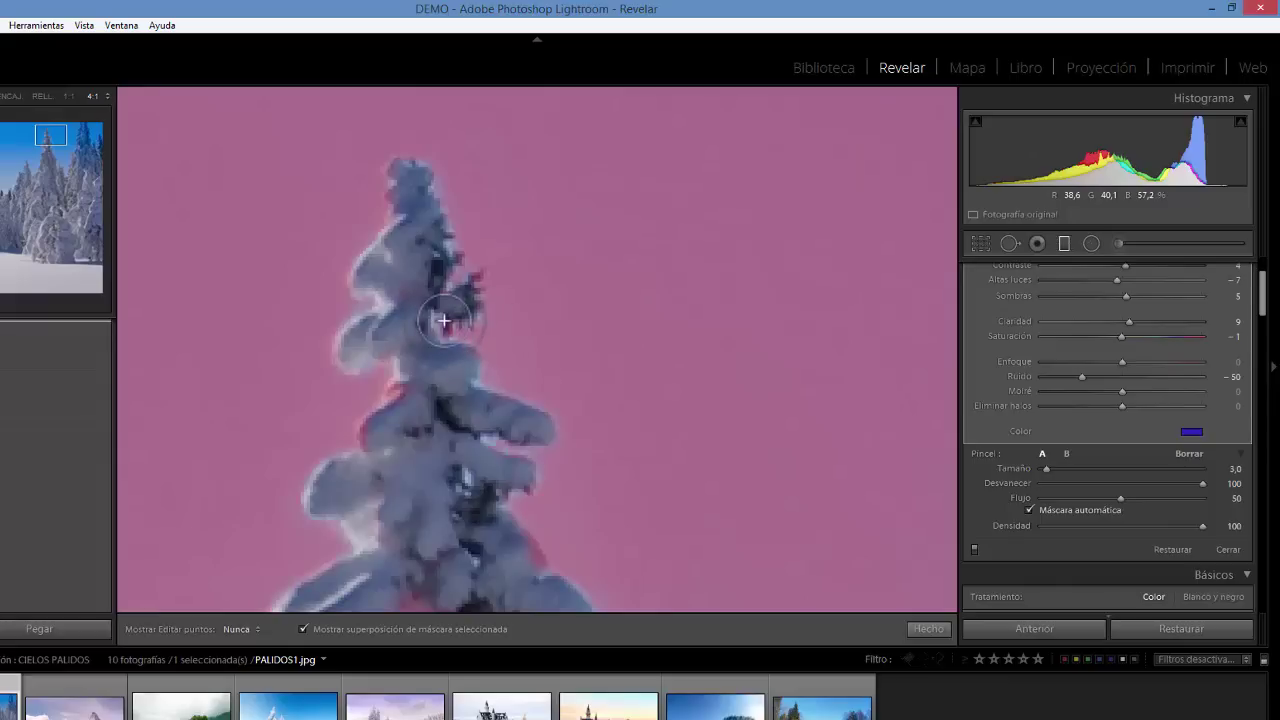
key(h)
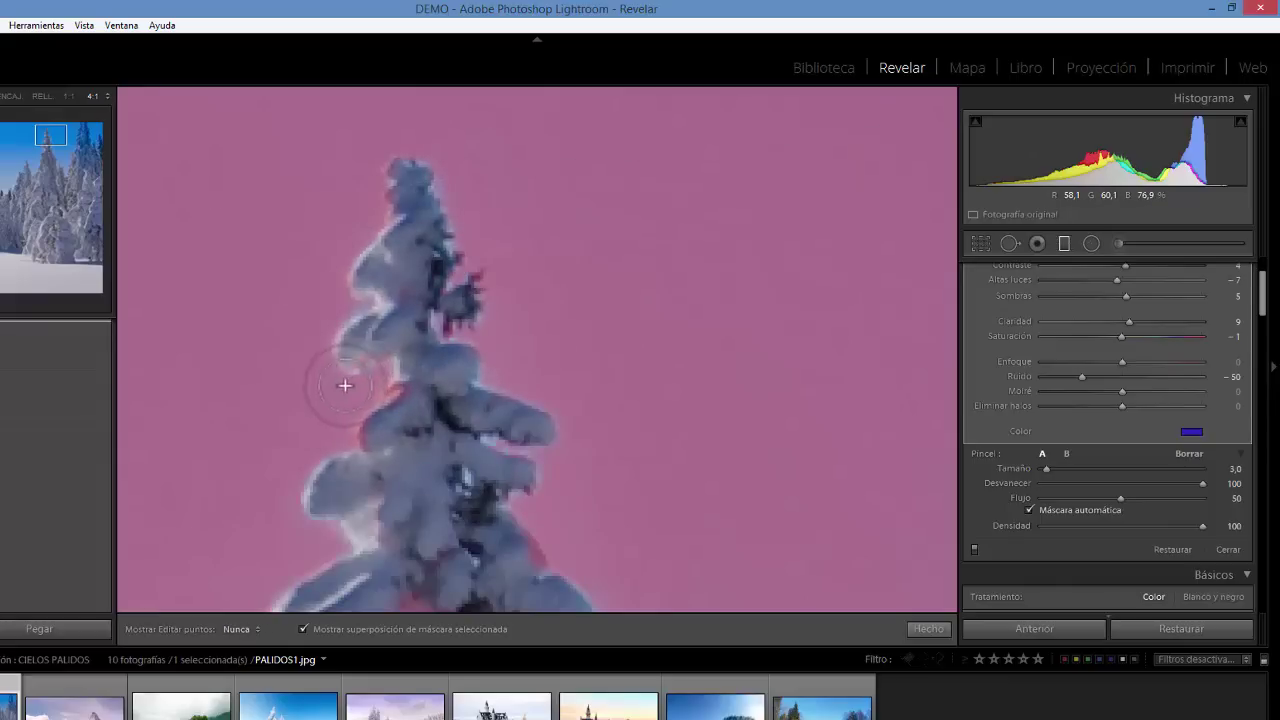
key(h)
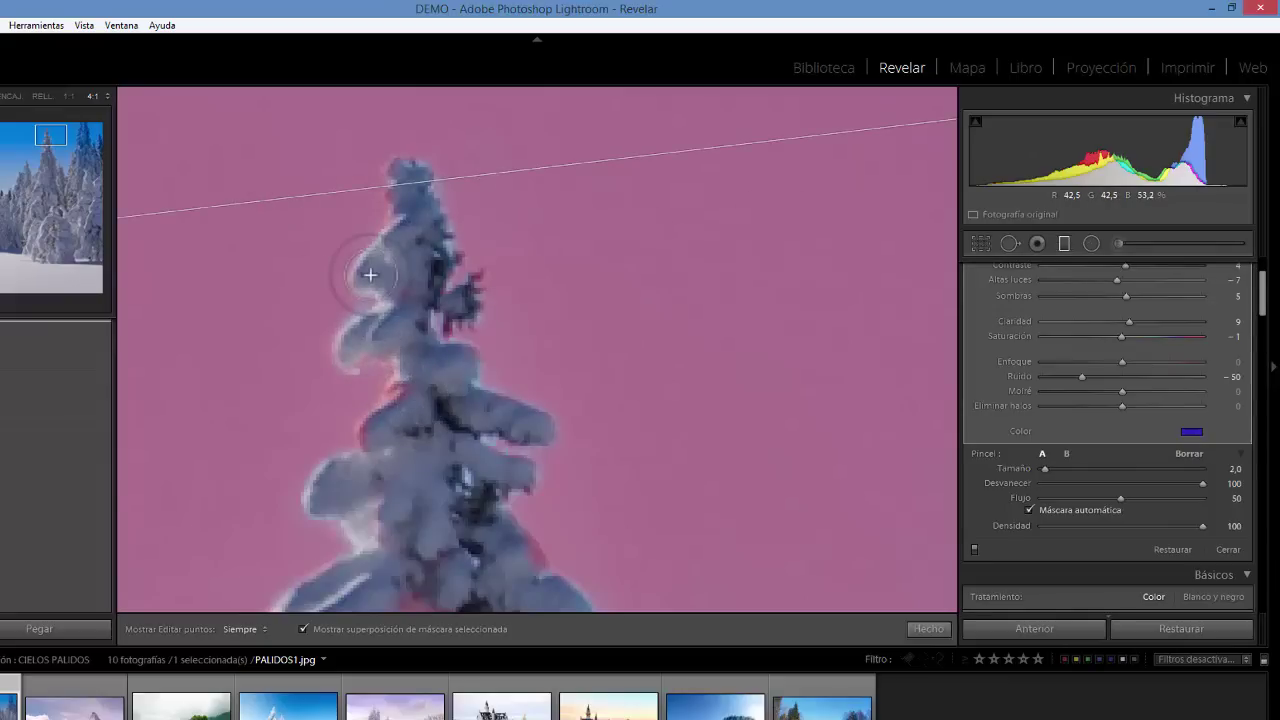
Move to the sky gap between two trees and erase stray mask along the tree edge
click(57, 153)
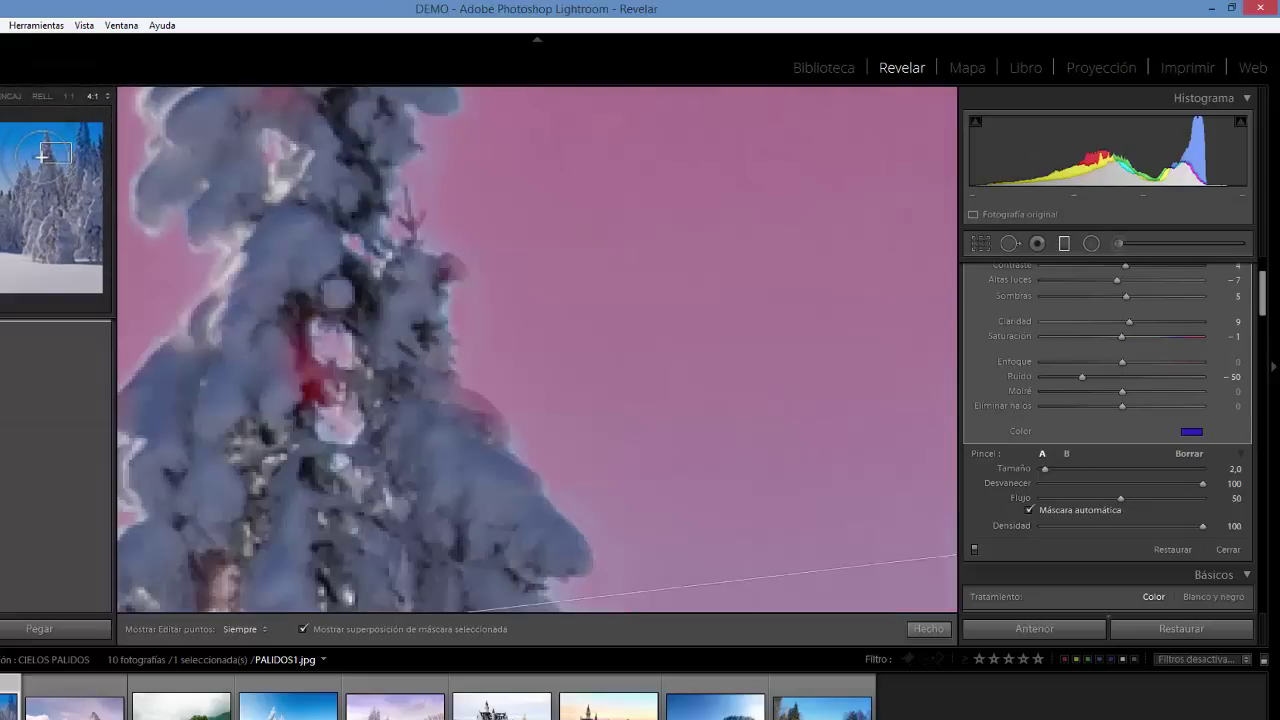
click(40, 170)
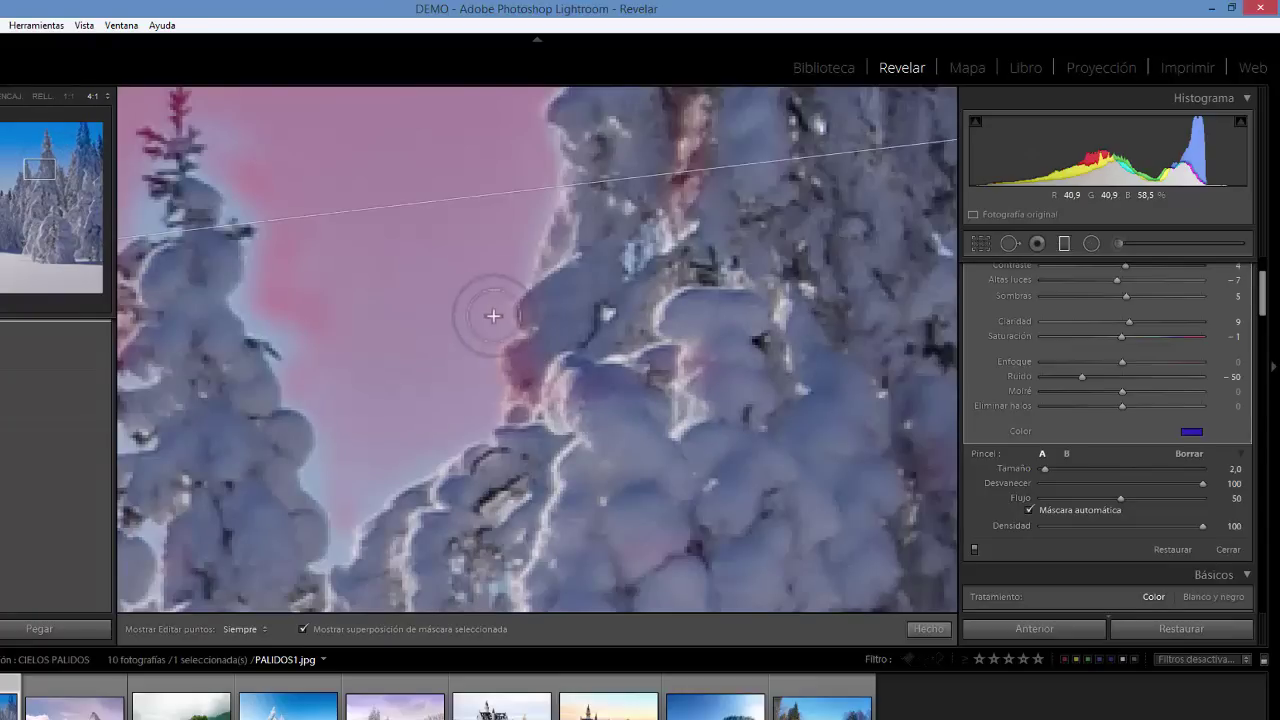
click(1190, 454)
mouse_move(545, 362)
mouse_down()
mouse_move(524, 385)
mouse_move(515, 350)
mouse_move(520, 376)
mouse_move(556, 324)
mouse_move(541, 321)
mouse_move(552, 305)
mouse_move(529, 313)
mouse_move(553, 294)
mouse_move(533, 309)
mouse_move(565, 245)
mouse_move(548, 281)
mouse_move(555, 260)
mouse_move(555, 336)
mouse_move(527, 406)
mouse_up()
key(h)
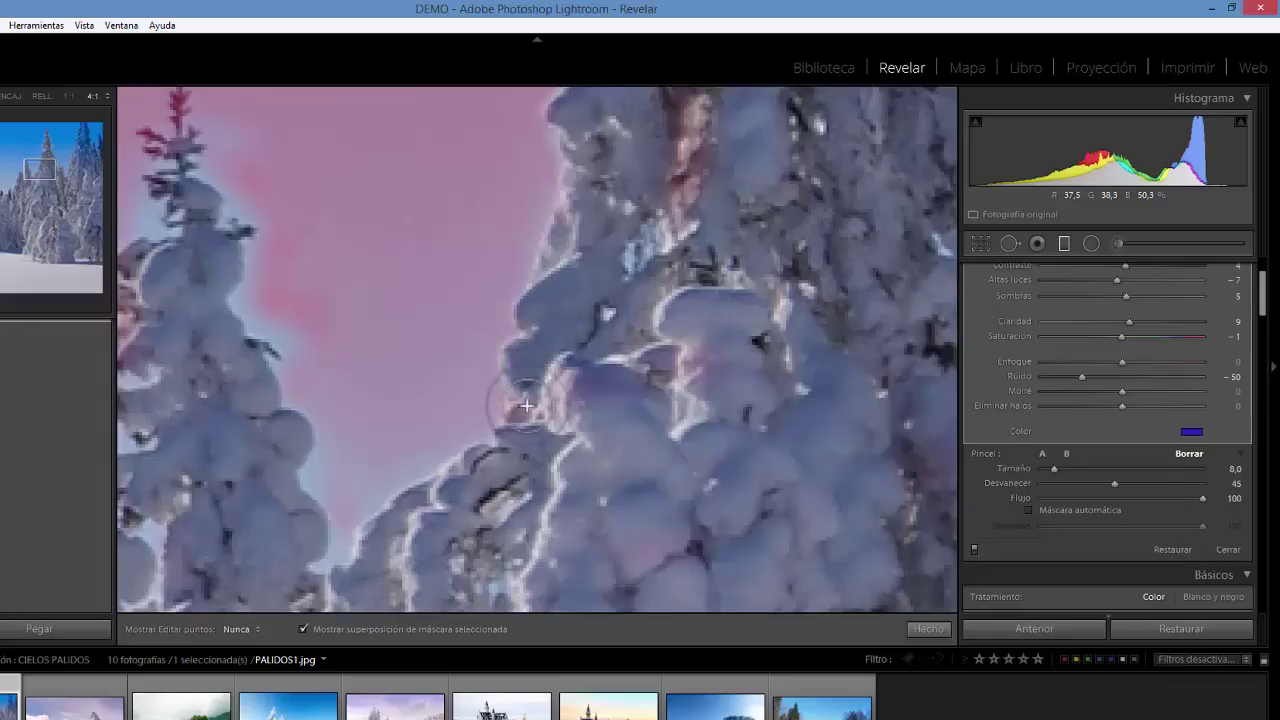
Switch from Borrar back to paint brush A (size 2.0, flow 50, auto mask)
key(h)
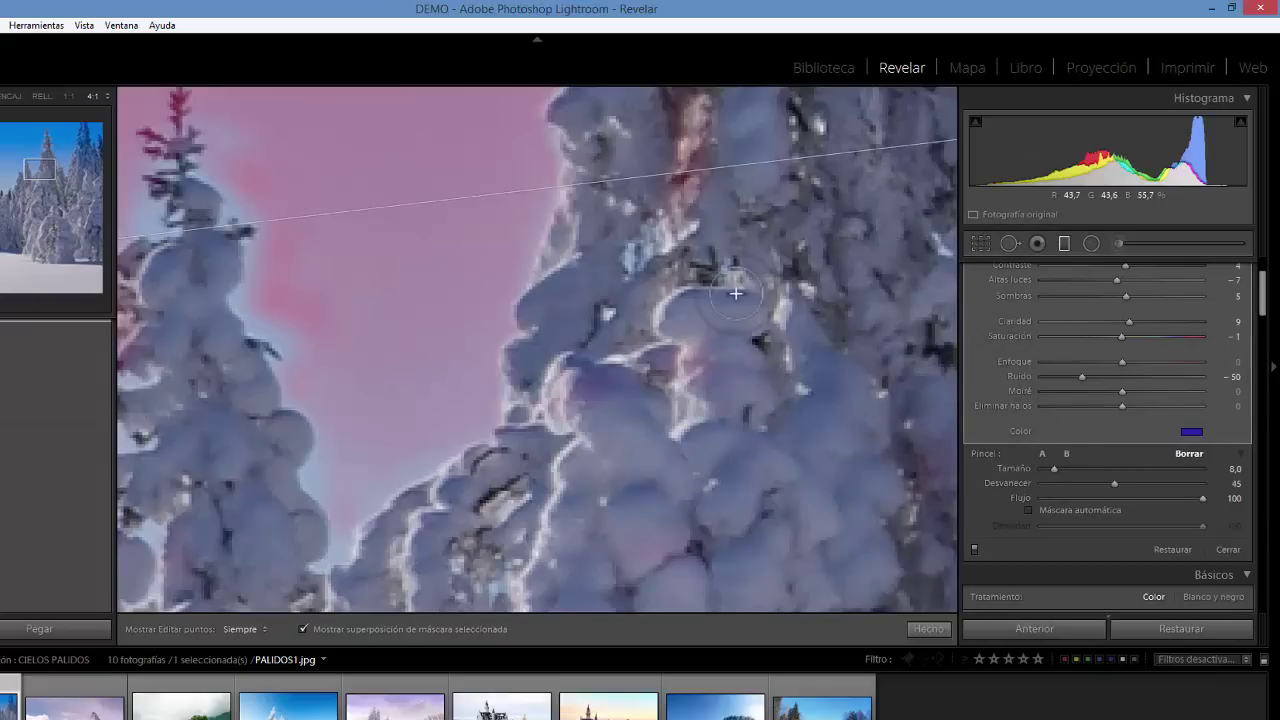
click(1043, 455)
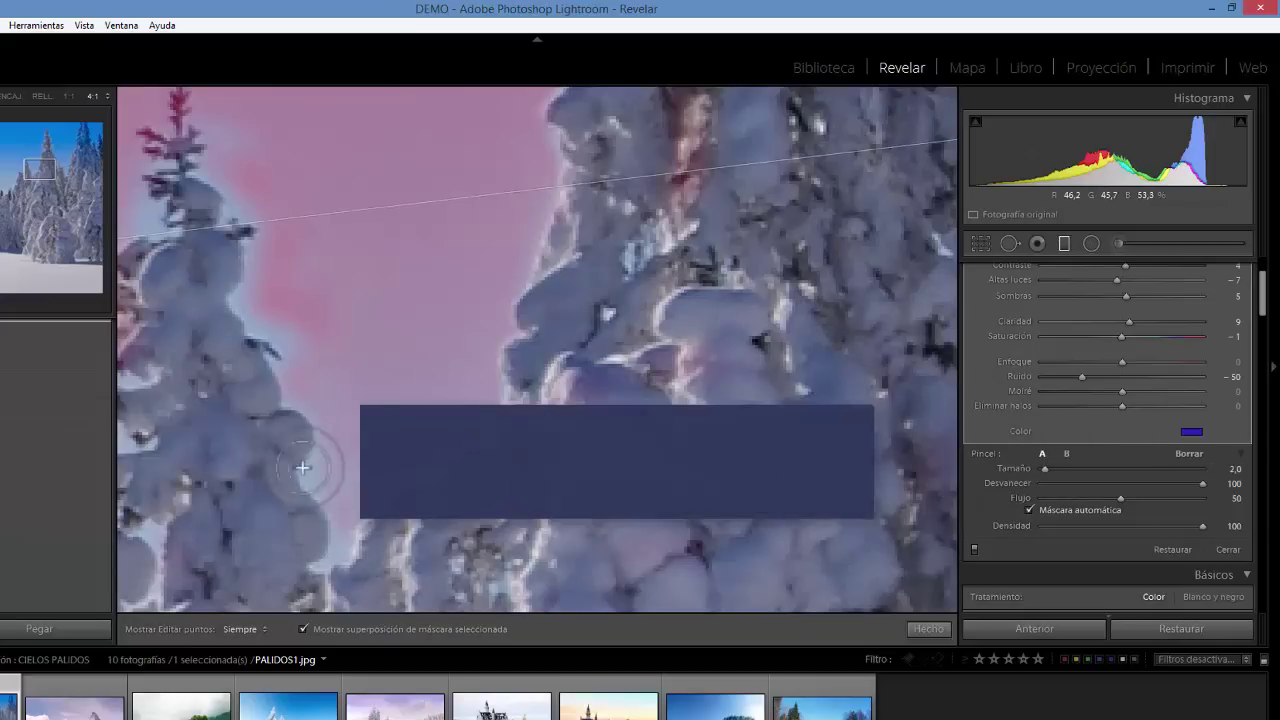
Paint the sky mask down along the right-hand tree's edge, then hide the pink mask overlay
key(h)
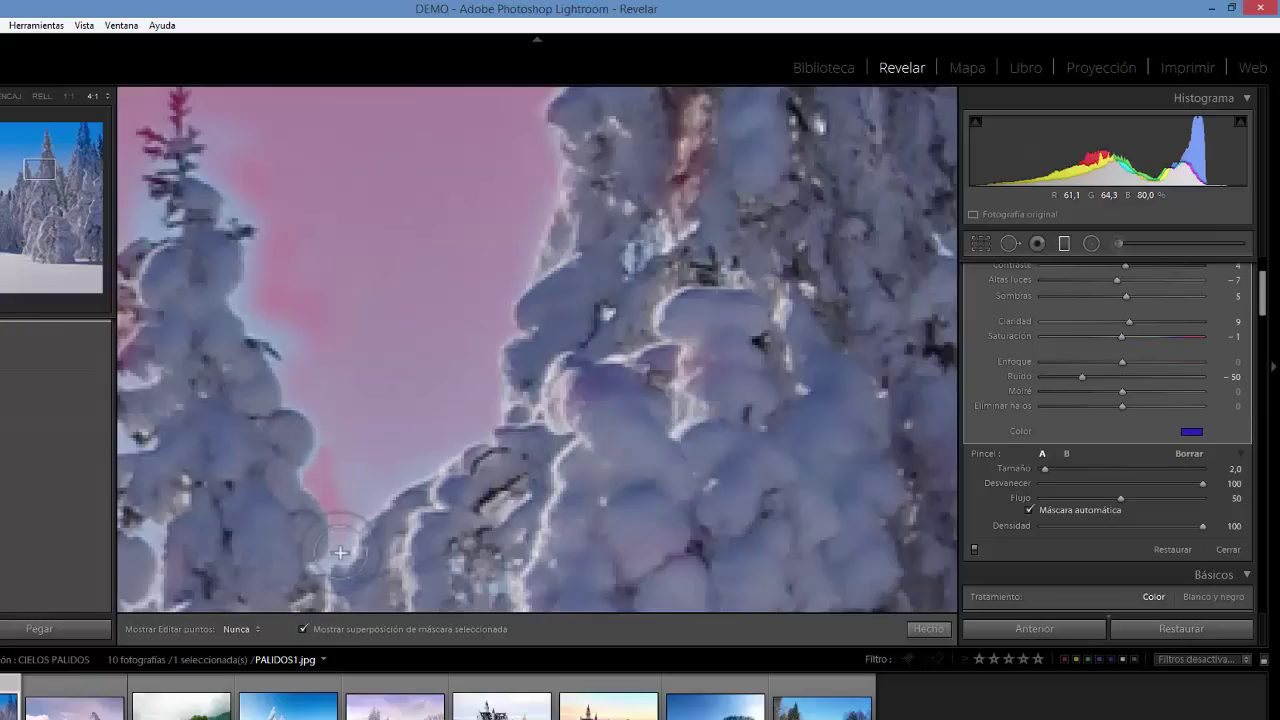
mouse_move(373, 497)
mouse_down()
mouse_move(352, 521)
mouse_move(452, 442)
mouse_move(365, 500)
mouse_move(412, 452)
mouse_move(357, 511)
mouse_move(408, 461)
mouse_move(354, 505)
mouse_move(372, 467)
mouse_move(349, 474)
mouse_move(346, 495)
mouse_move(336, 456)
mouse_move(376, 468)
mouse_move(373, 489)
mouse_move(428, 450)
mouse_move(410, 470)
mouse_move(418, 462)
mouse_move(344, 453)
mouse_move(278, 378)
mouse_move(289, 399)
mouse_move(316, 411)
mouse_move(330, 441)
mouse_move(247, 311)
mouse_move(298, 349)
mouse_move(261, 328)
mouse_move(291, 350)
mouse_move(246, 299)
mouse_move(246, 312)
mouse_move(260, 234)
mouse_move(217, 183)
mouse_move(235, 194)
mouse_move(227, 203)
mouse_move(244, 199)
mouse_move(223, 140)
mouse_move(250, 145)
mouse_move(230, 125)
mouse_move(214, 144)
mouse_move(251, 297)
mouse_move(251, 277)
mouse_move(230, 299)
mouse_move(266, 314)
mouse_move(256, 331)
mouse_move(274, 337)
mouse_move(287, 399)
mouse_move(320, 420)
mouse_move(329, 449)
mouse_move(316, 444)
mouse_move(307, 481)
mouse_move(337, 543)
mouse_up()
key(h)
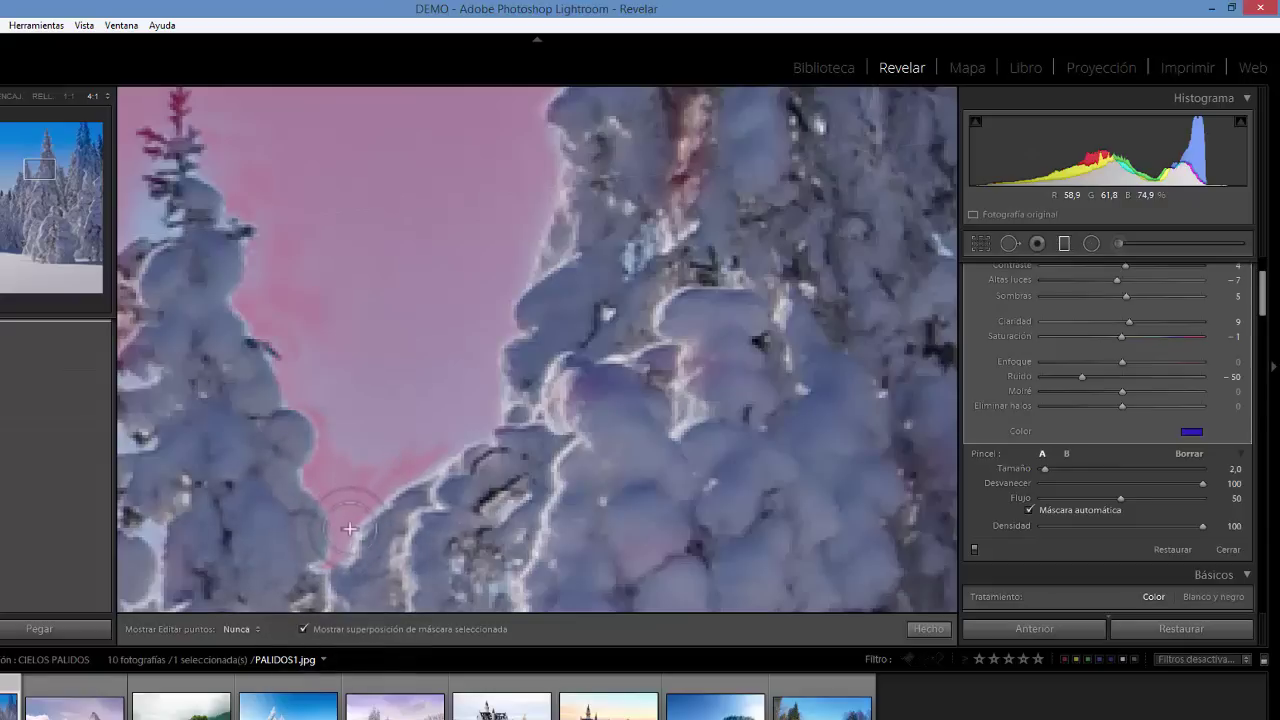
mouse_move(350, 531)
mouse_down()
mouse_move(397, 483)
mouse_move(356, 507)
mouse_move(336, 453)
mouse_move(354, 469)
mouse_move(296, 398)
mouse_move(315, 411)
mouse_move(291, 368)
mouse_move(341, 439)
mouse_move(340, 461)
mouse_move(351, 454)
mouse_move(312, 388)
mouse_move(366, 440)
mouse_move(340, 434)
mouse_move(350, 437)
mouse_move(297, 488)
mouse_move(346, 446)
mouse_move(466, 440)
mouse_move(390, 423)
mouse_up()
key(h)
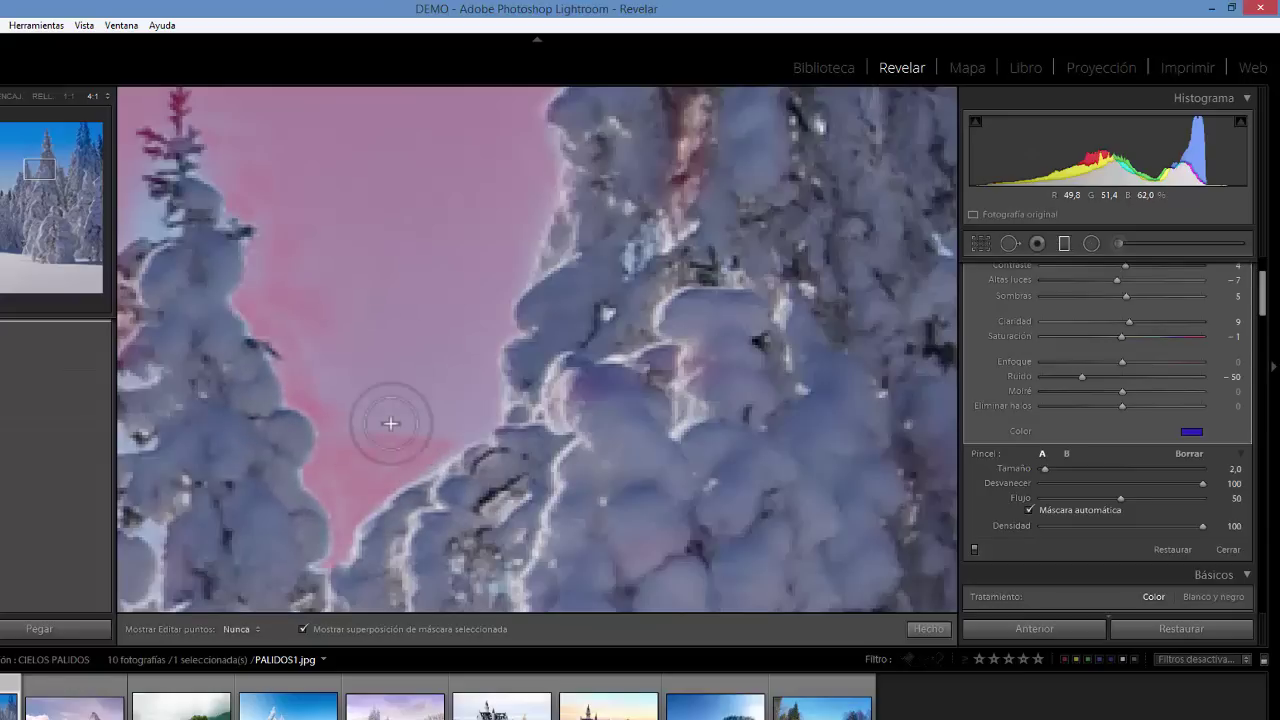
key(h)
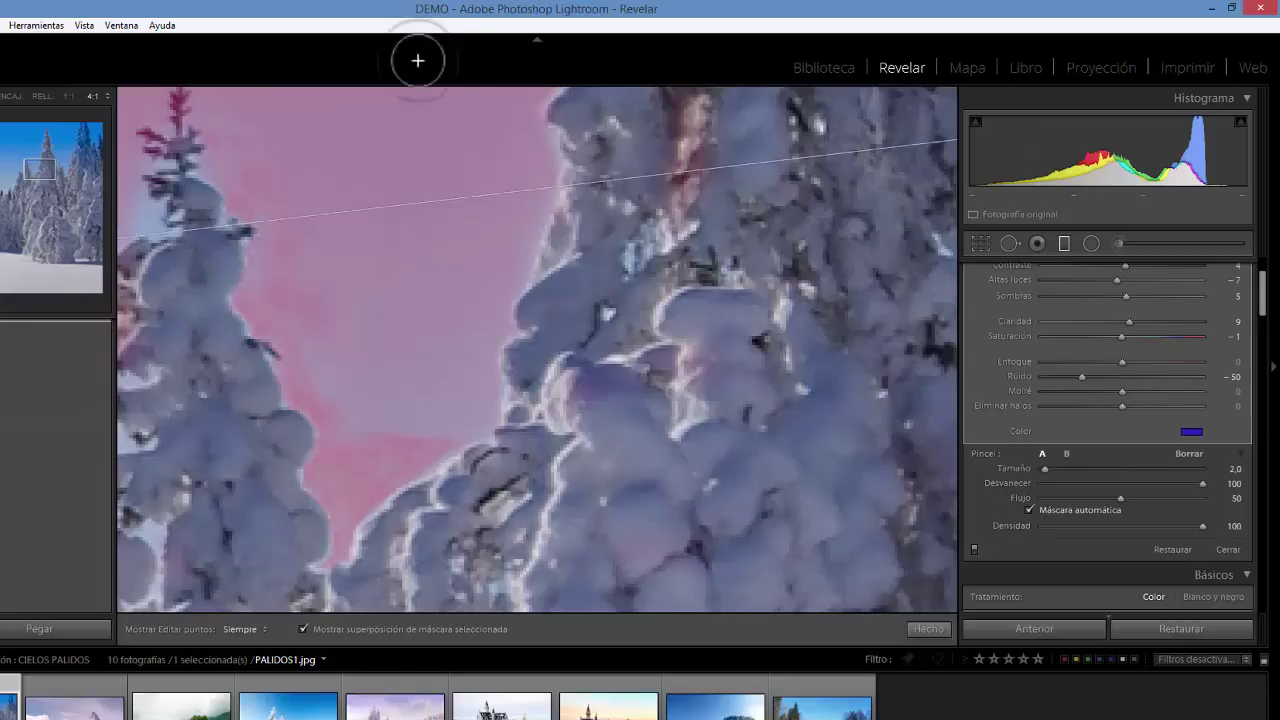
click(301, 629)
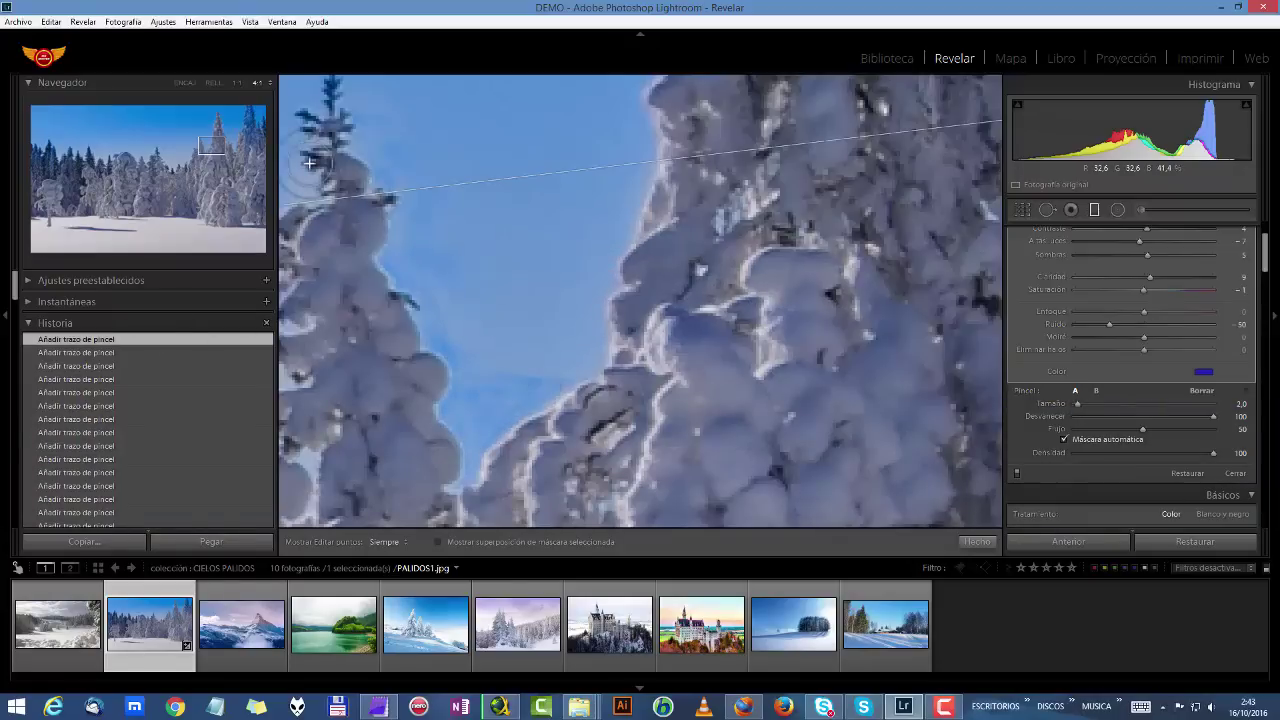
Step back and forth through the 'Añadir trazo de pincel' history entries, returning to the latest stroke
click(110, 419)
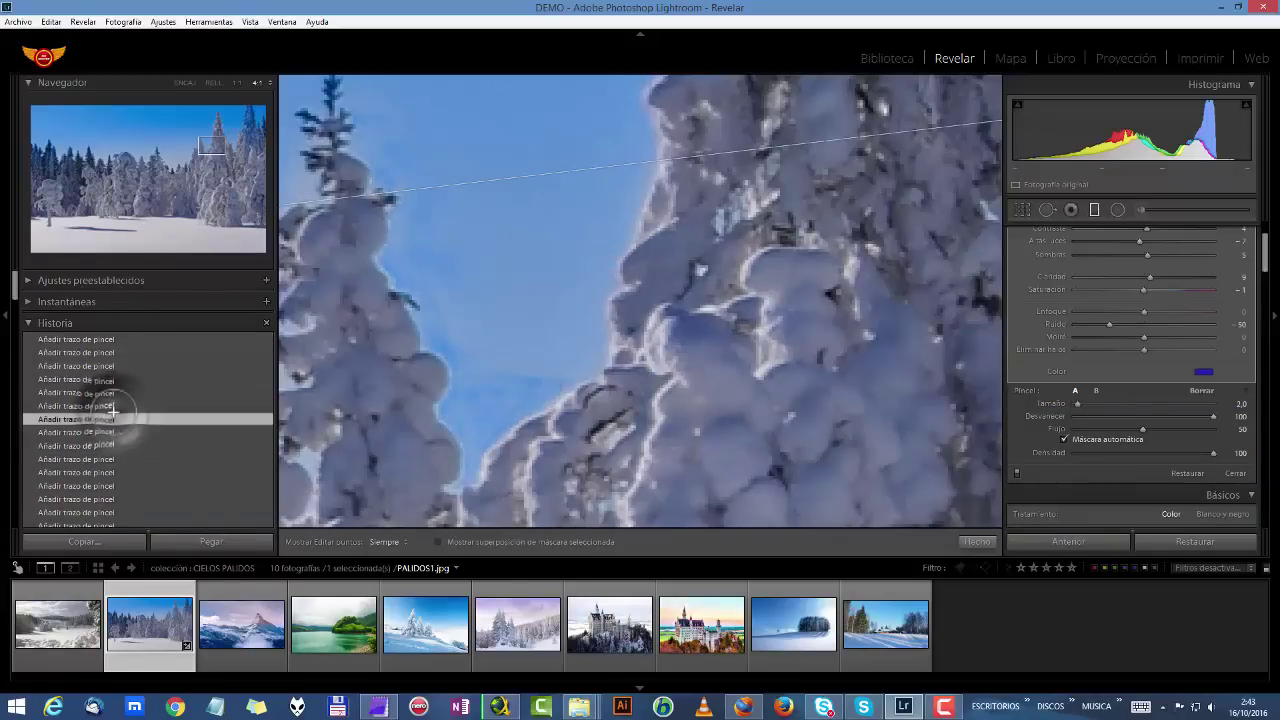
click(119, 447)
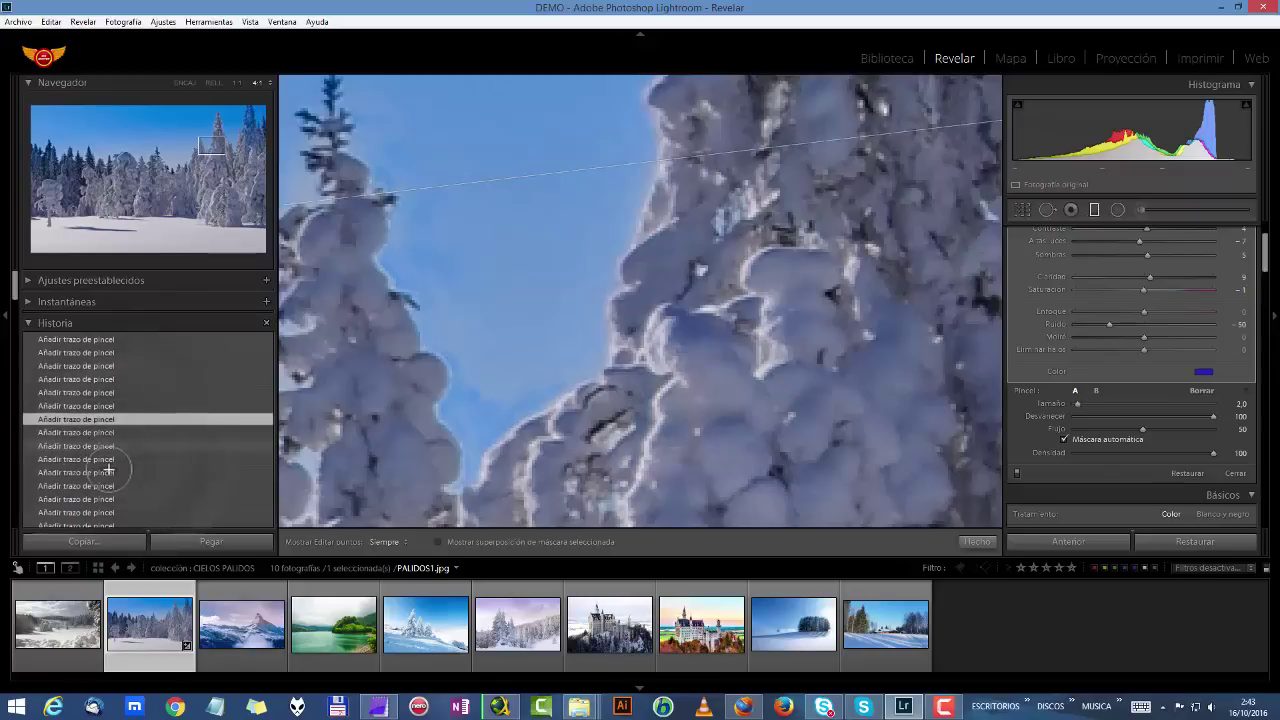
scroll(124, 475, down, 3)
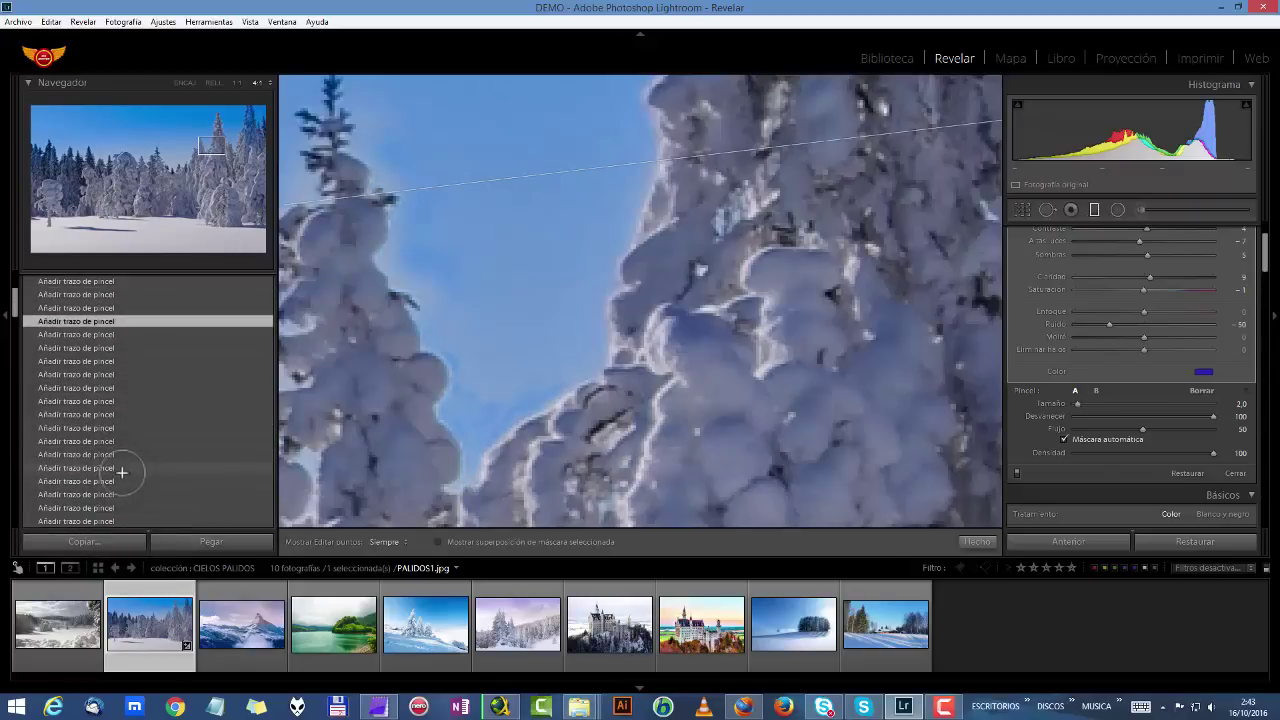
click(116, 462)
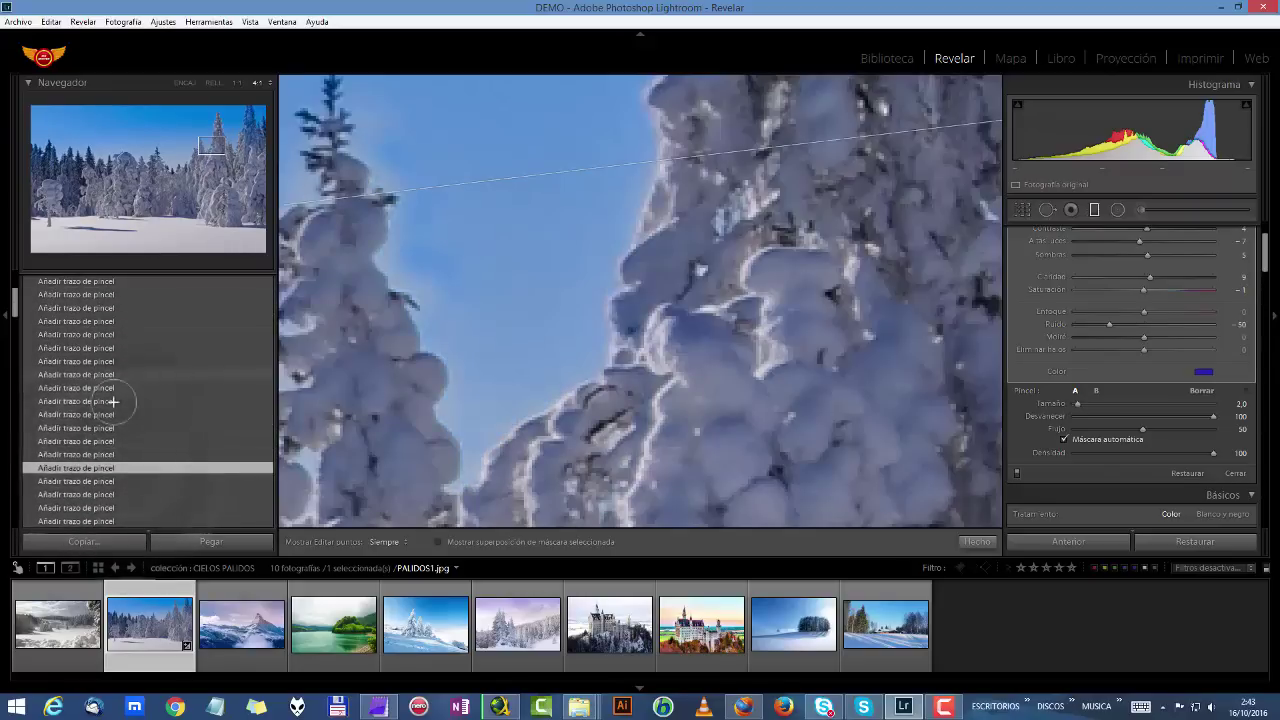
scroll(115, 410, up, 3)
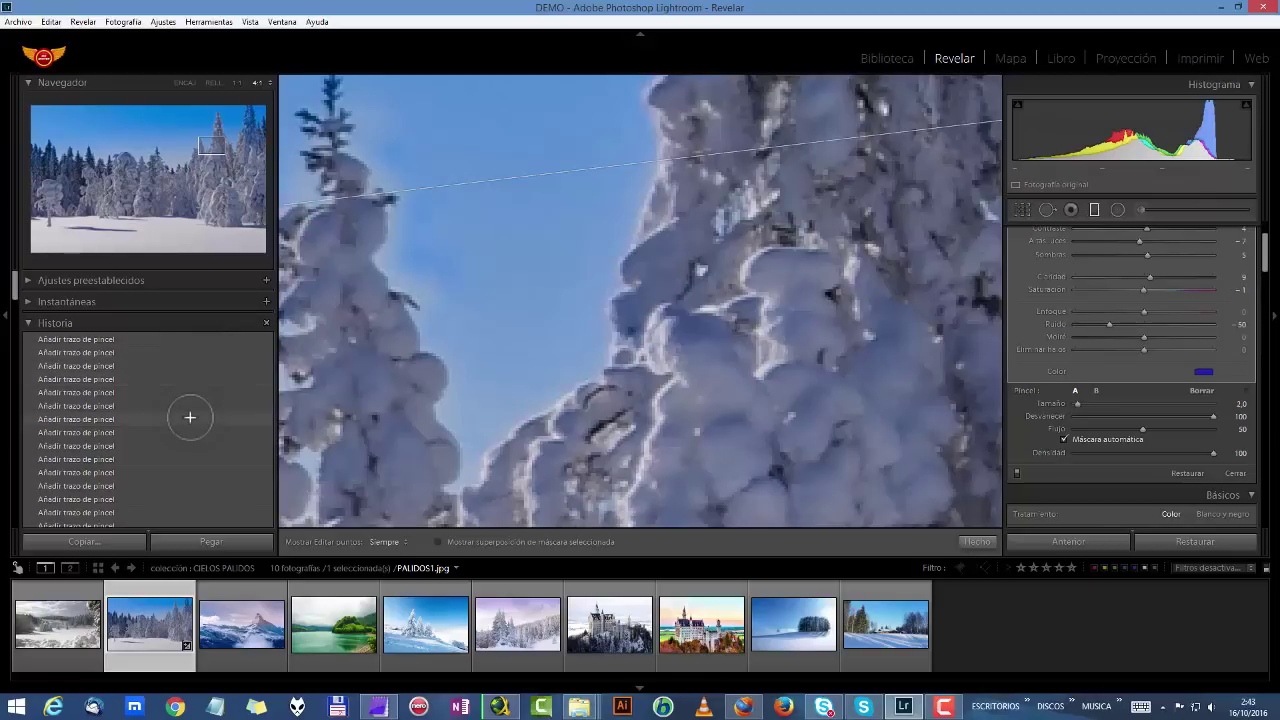
scroll(187, 368, down, 3)
click(153, 452)
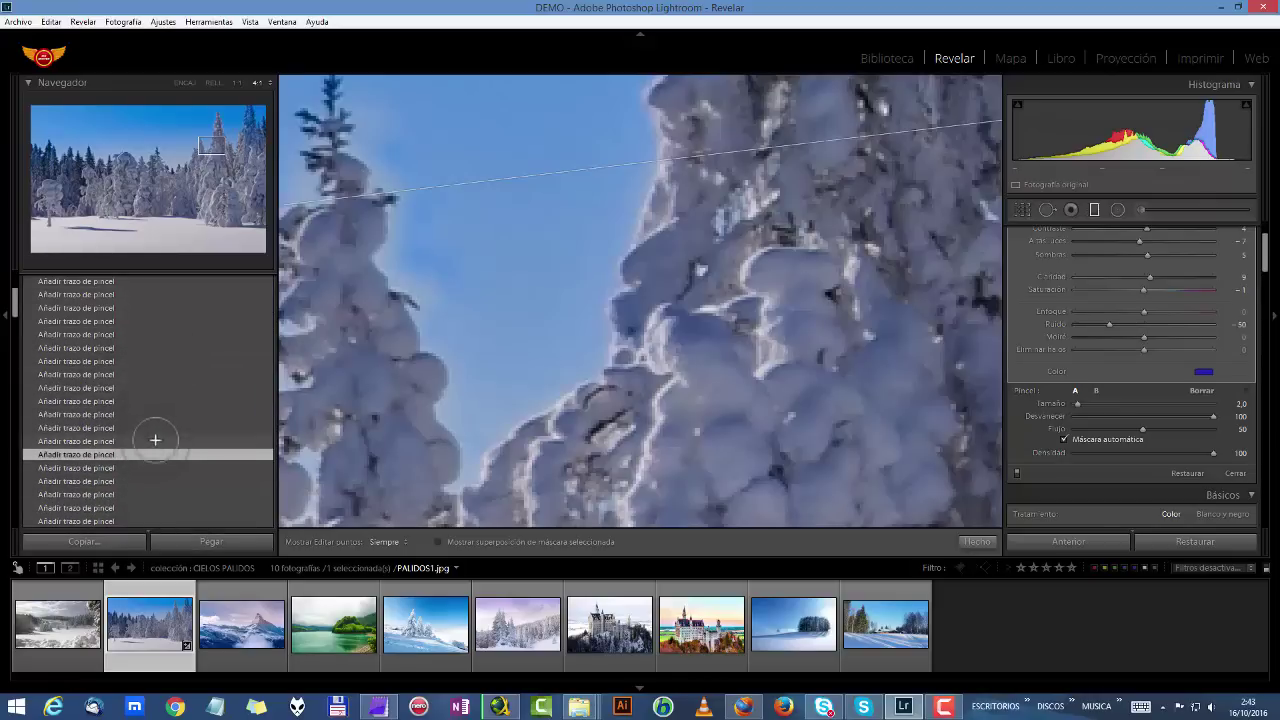
click(155, 438)
click(158, 414)
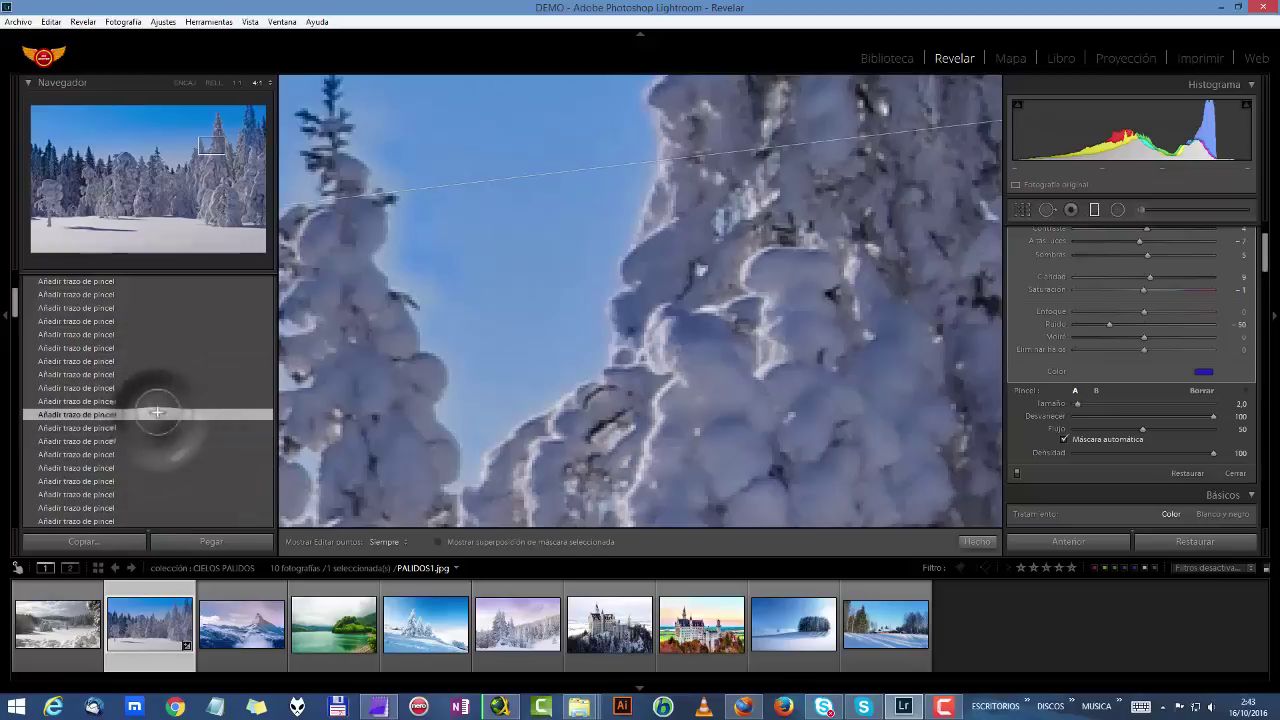
click(162, 372)
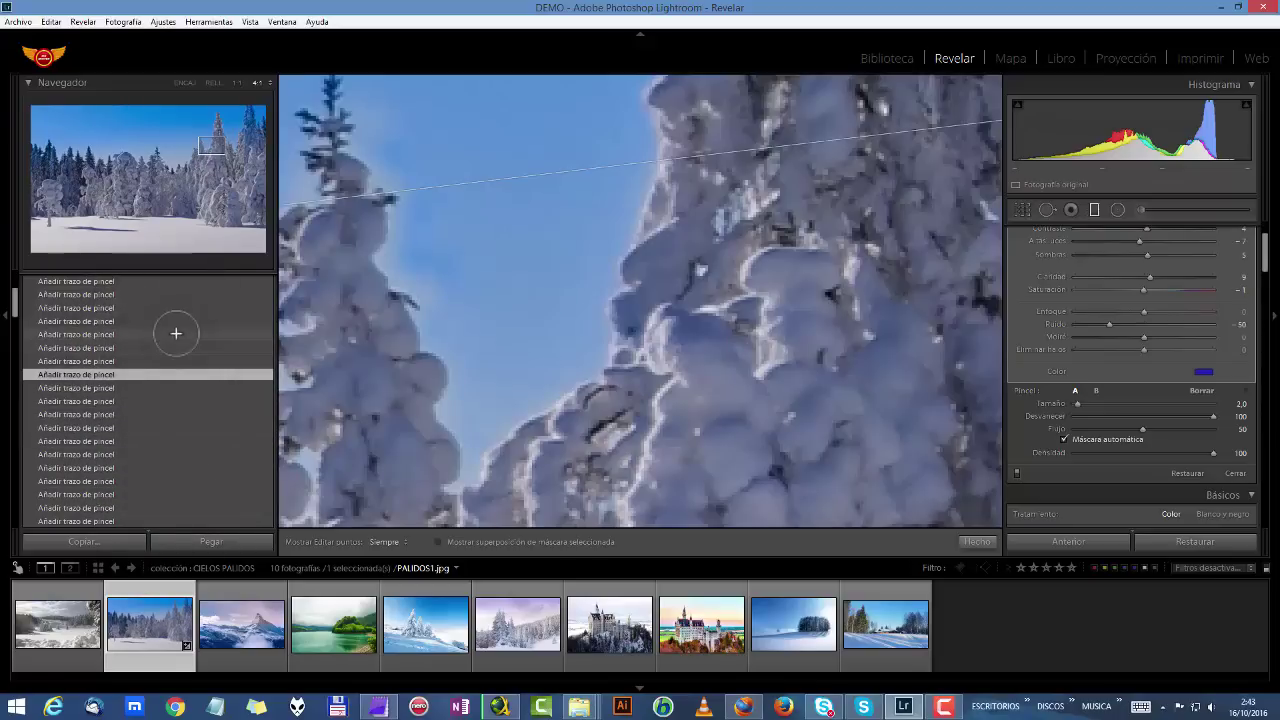
click(176, 334)
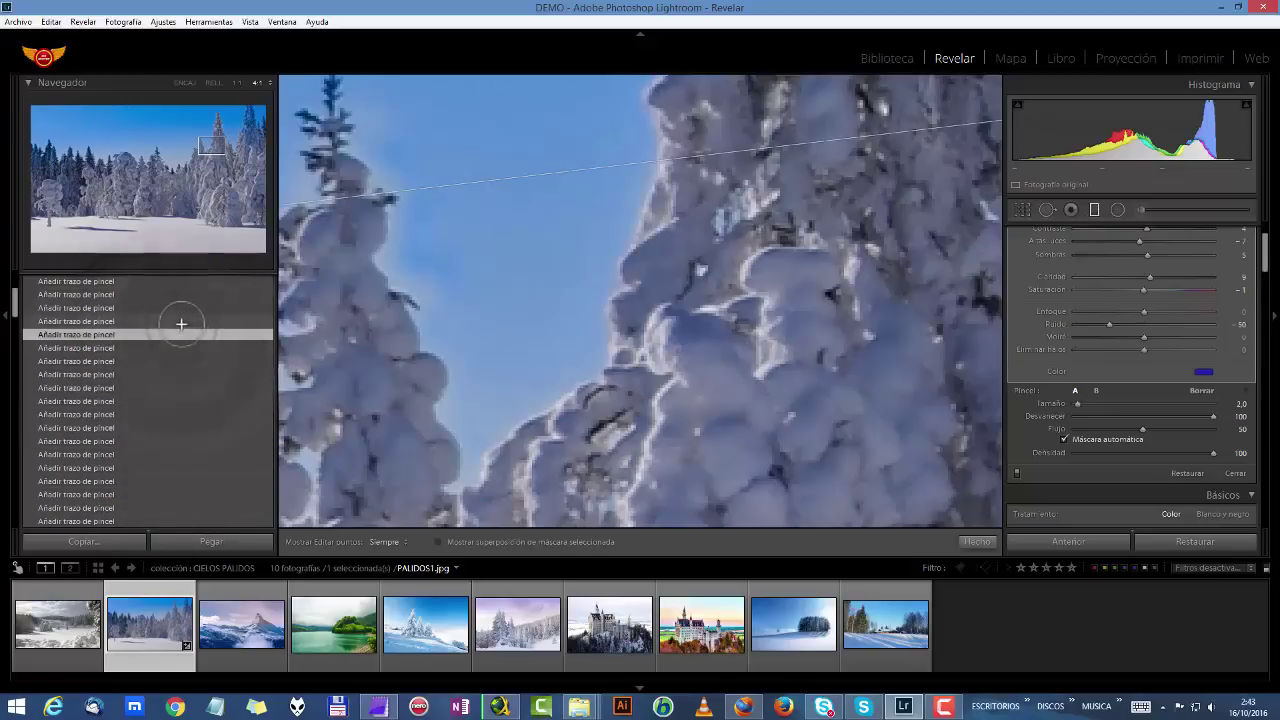
scroll(187, 310, up, 3)
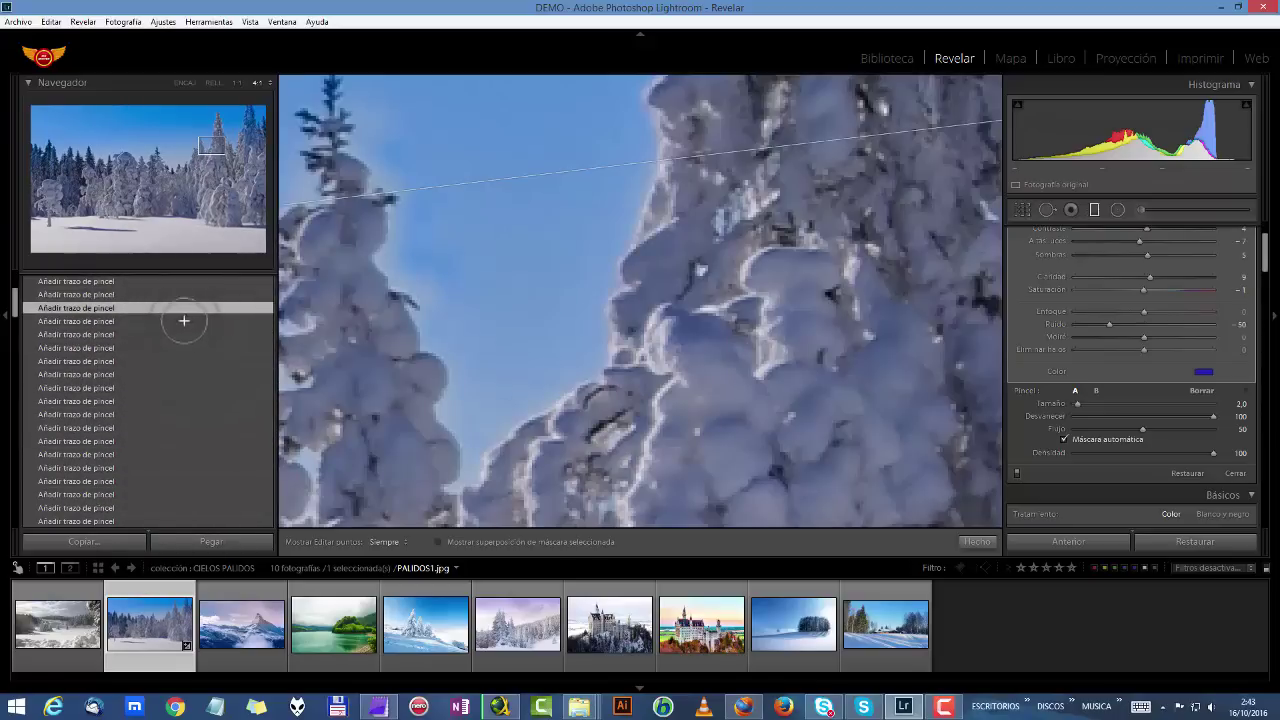
click(153, 340)
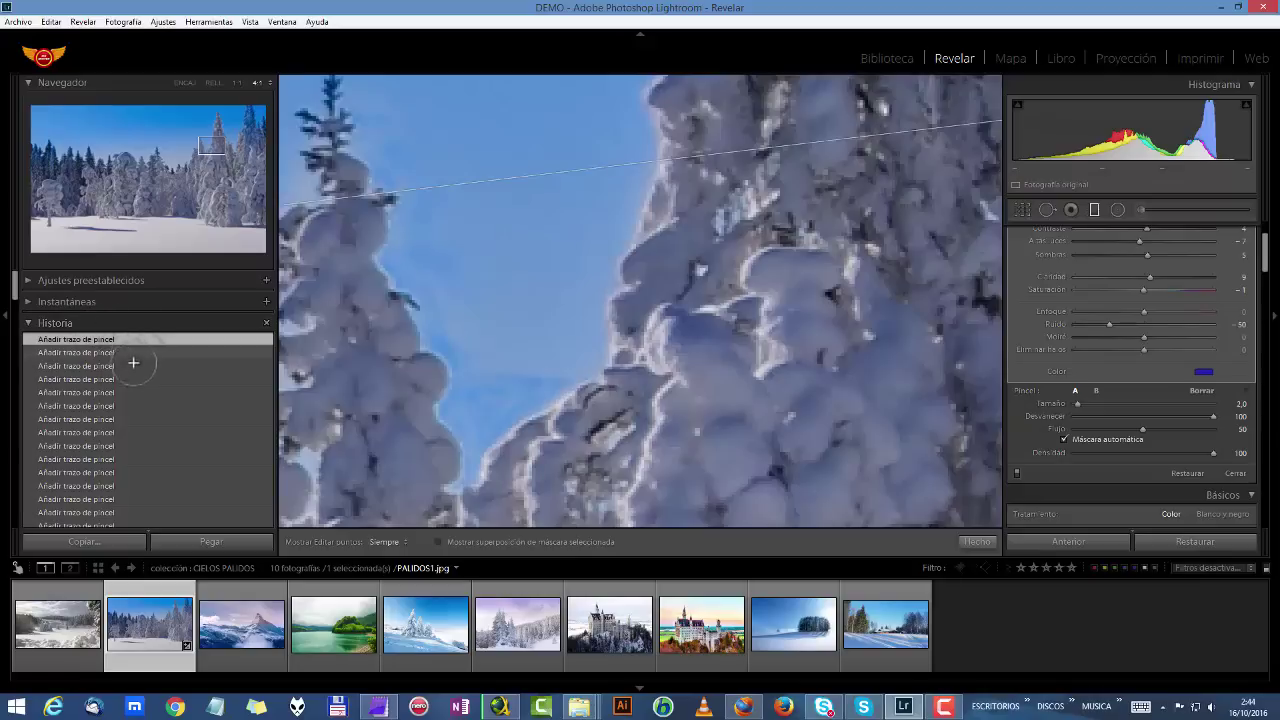
Go back several strokes, compare neighbouring states, and settle on an earlier stroke
click(125, 392)
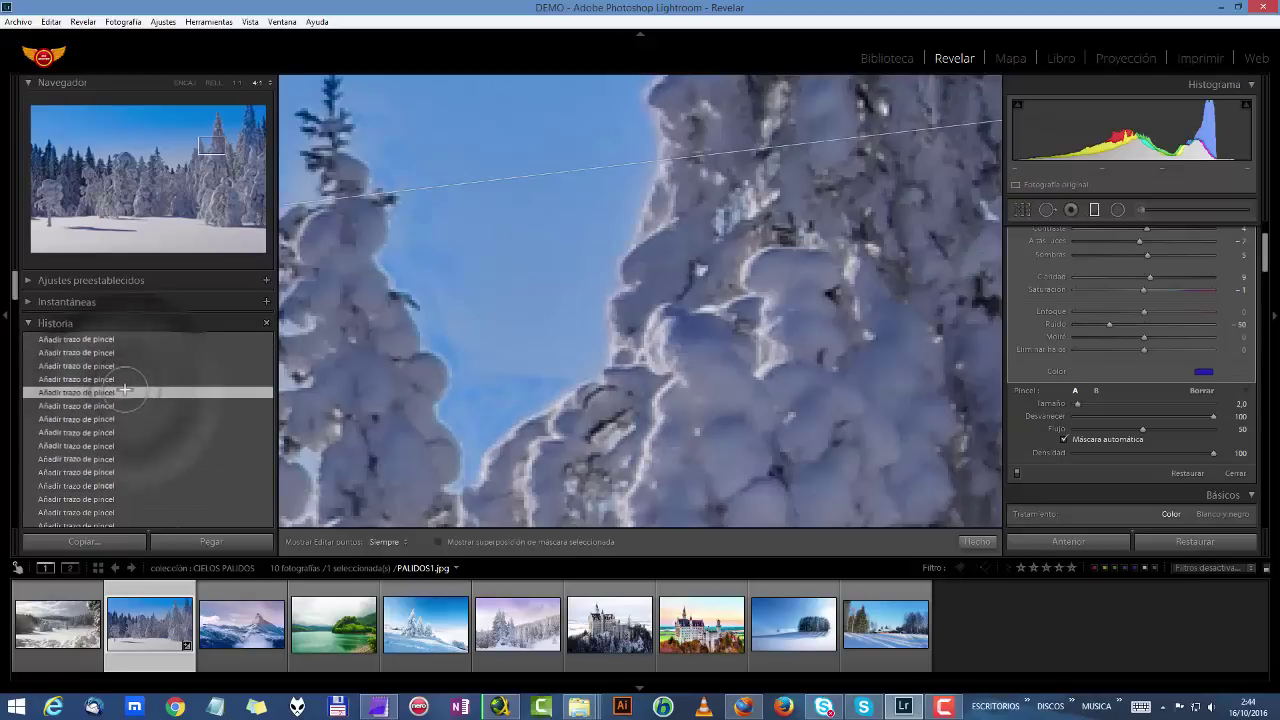
click(120, 432)
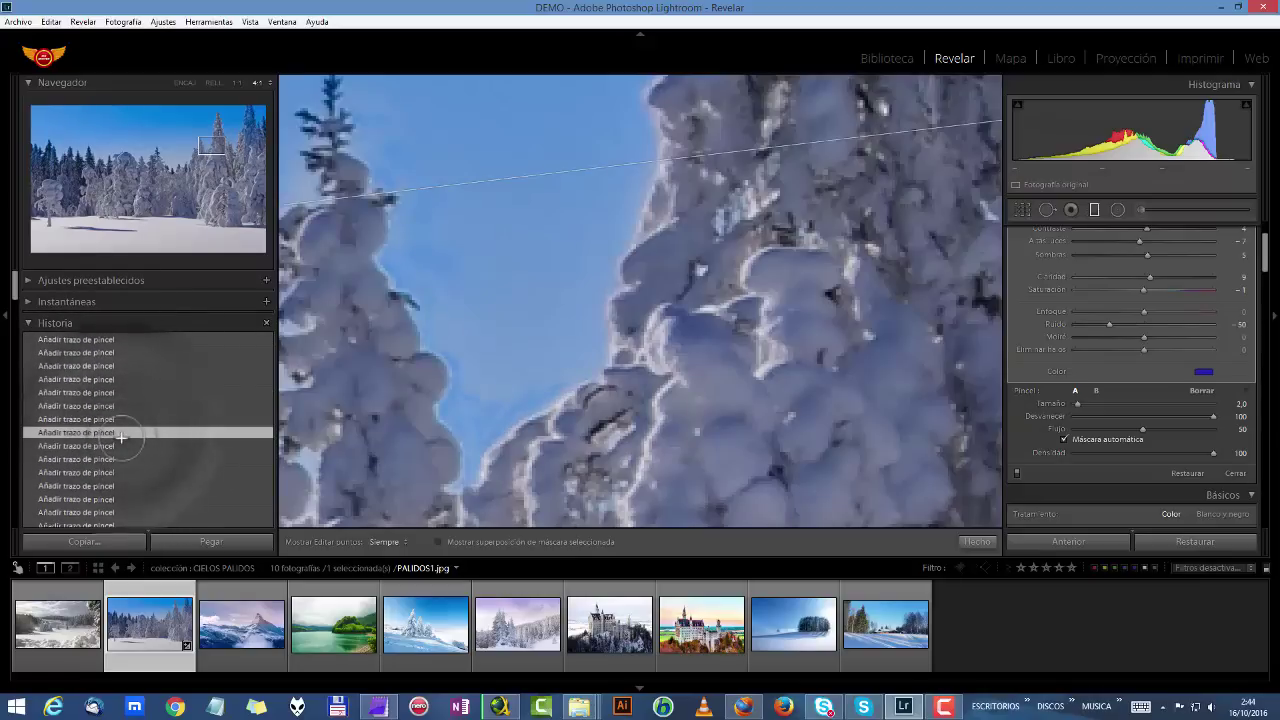
click(116, 446)
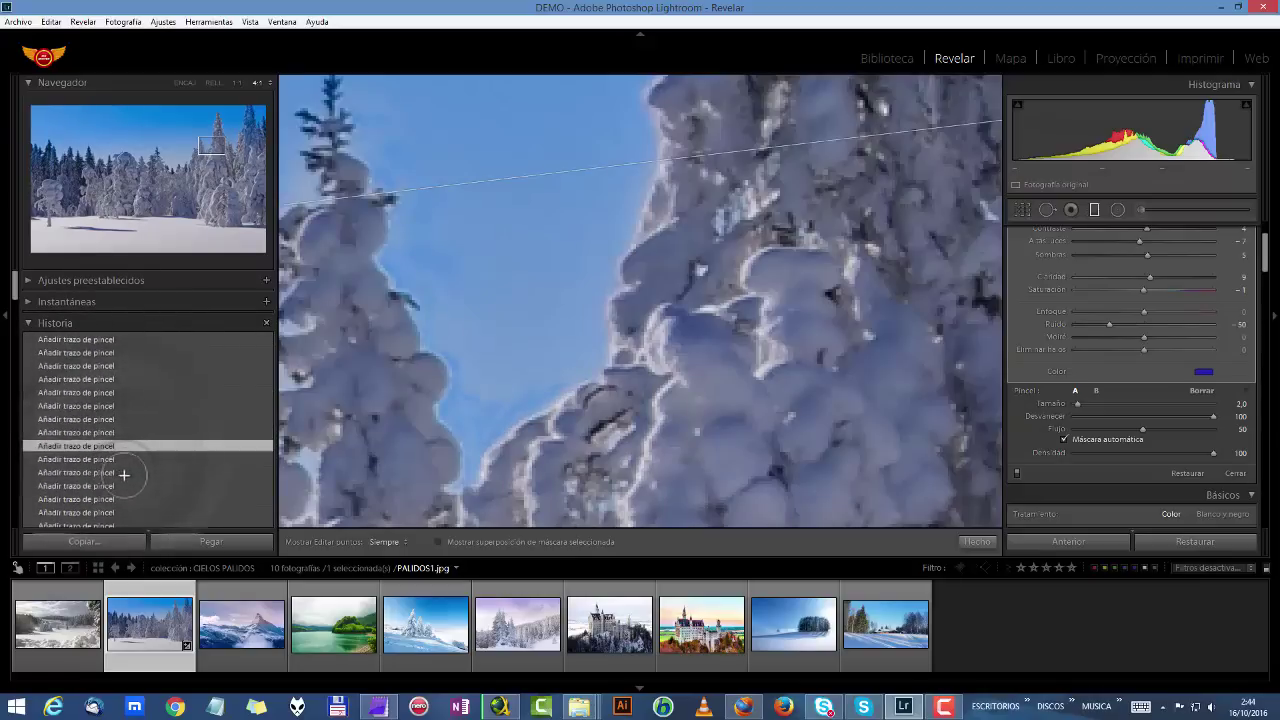
click(125, 485)
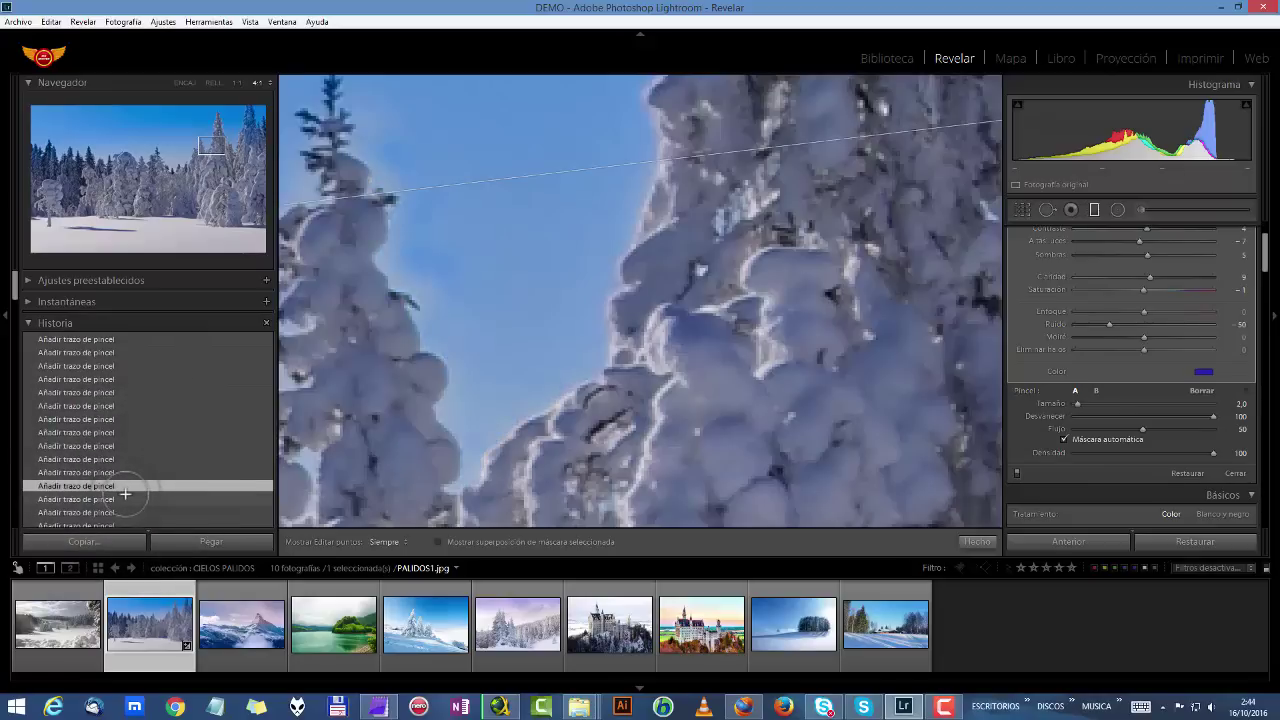
click(149, 472)
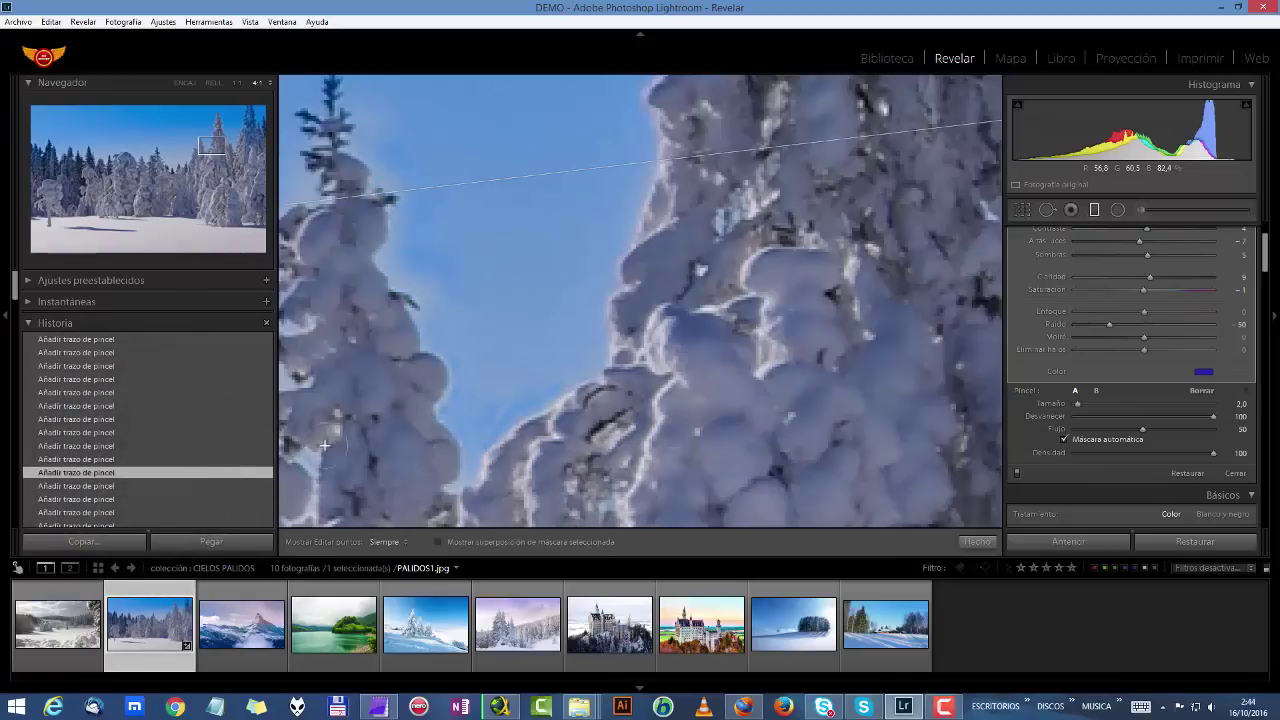
click(166, 486)
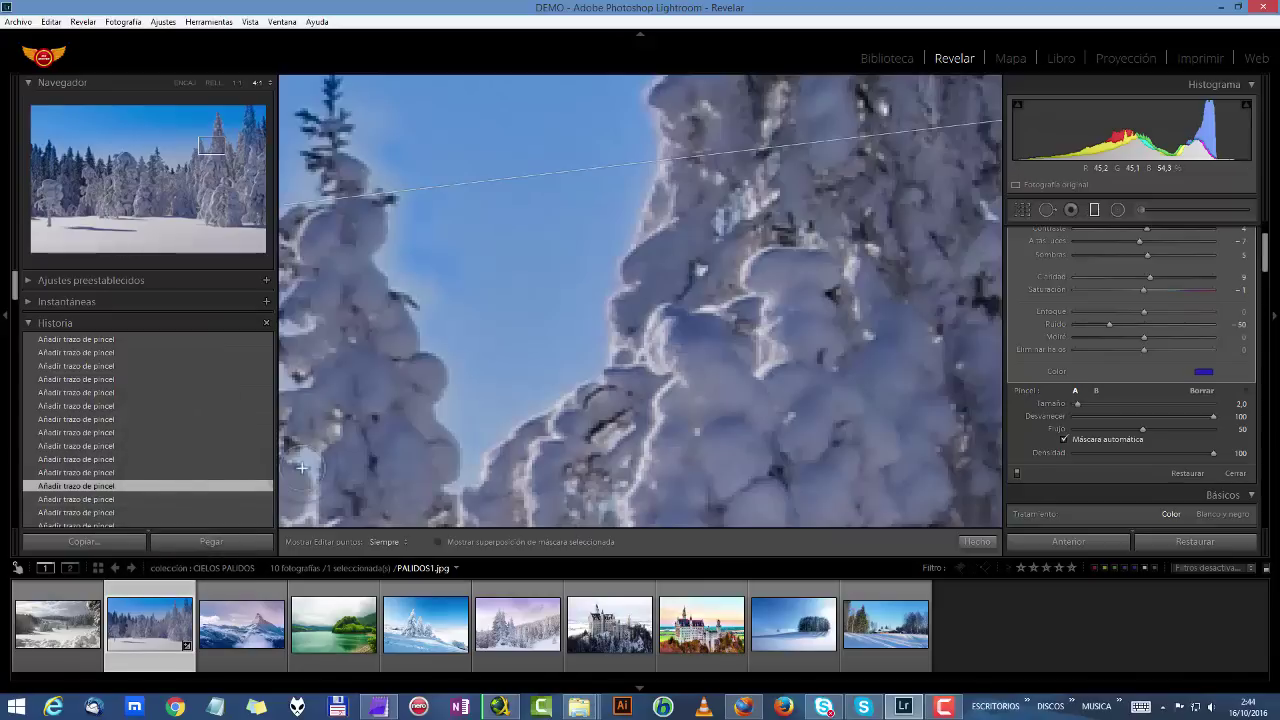
click(110, 472)
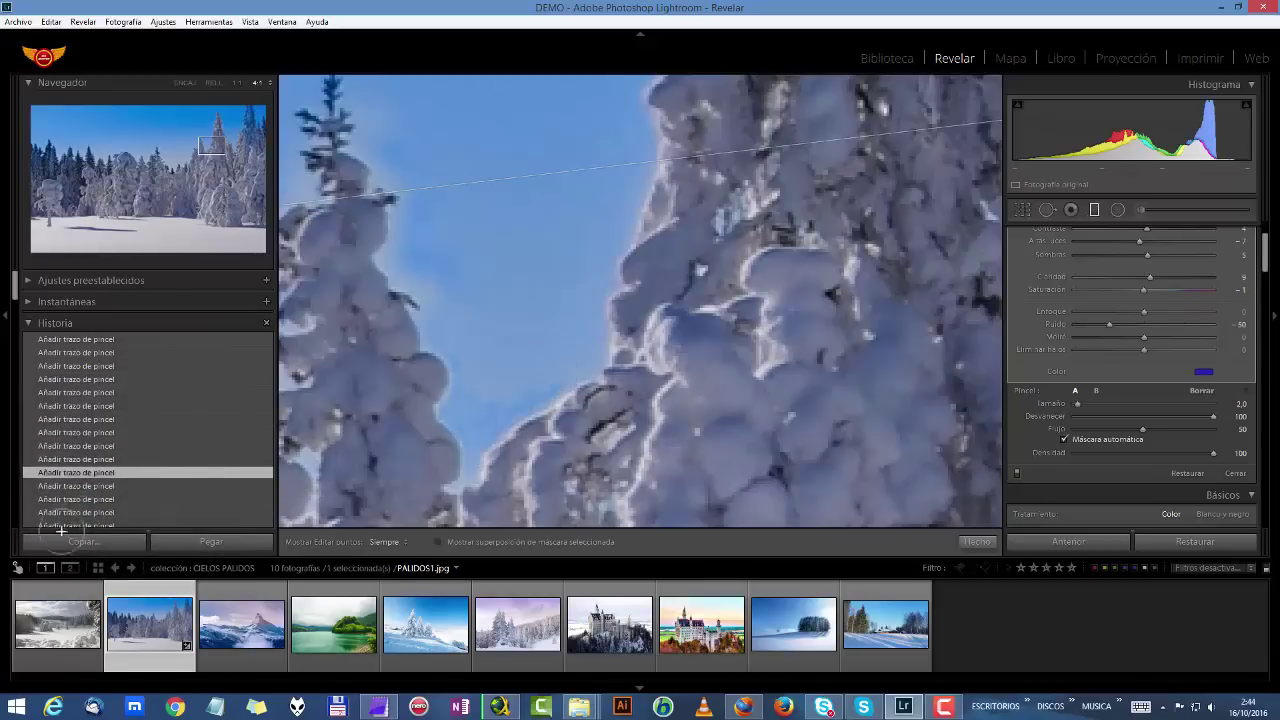
click(120, 485)
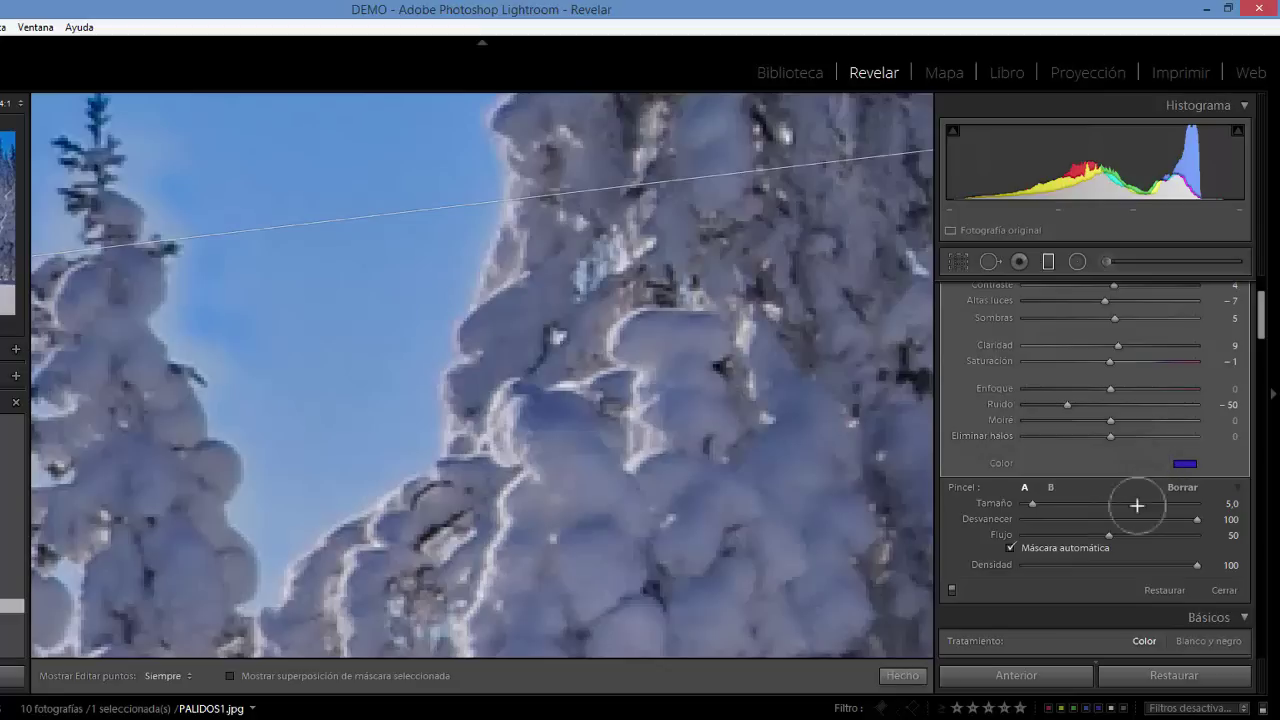
Lower the mask brush's Flujo (flow) from 50 to 30
drag(1107, 537, 1081, 529)
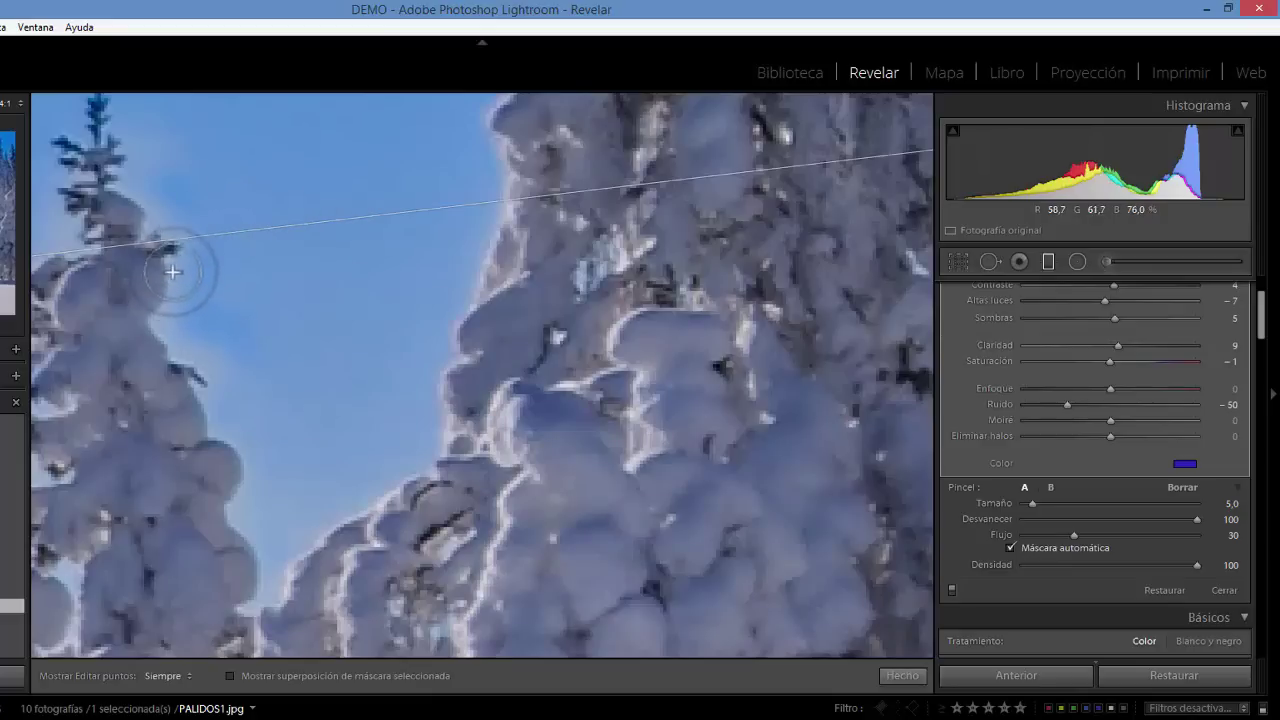
Paint soft low-flow mask strokes down and along the left snowy tree's edge
drag(172, 264, 166, 328)
key(h)
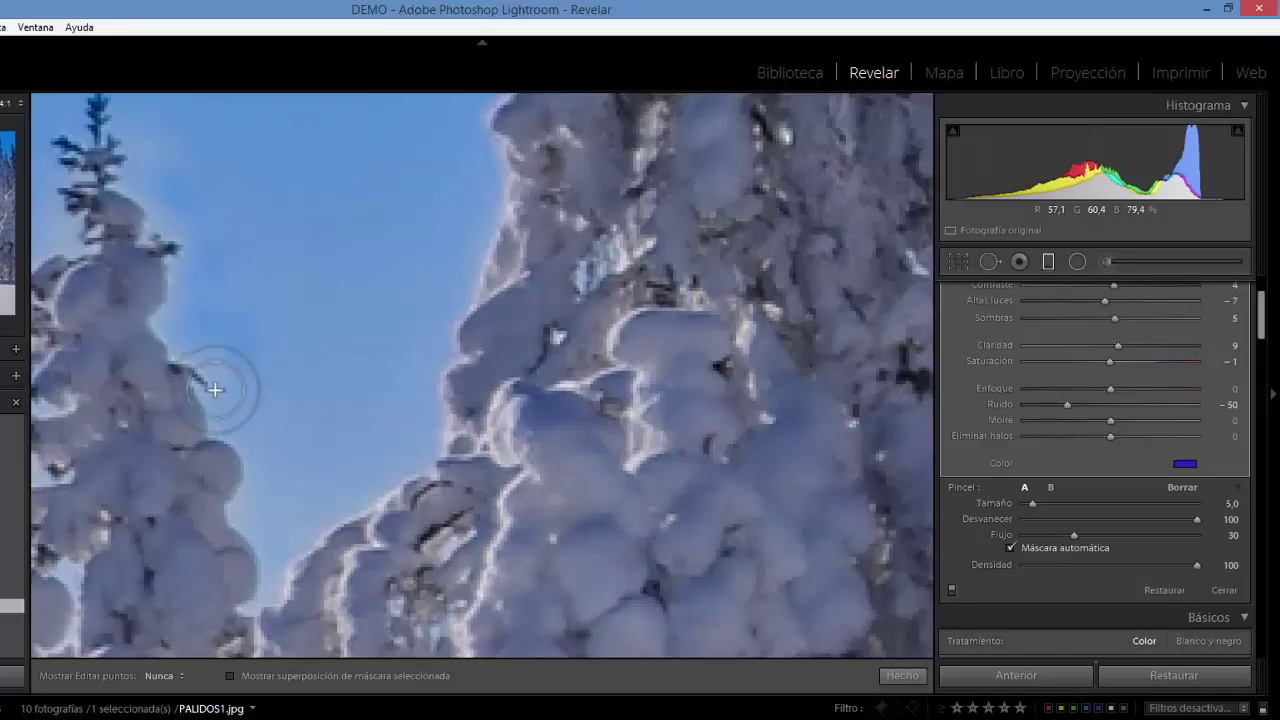
key(h)
key(shift)
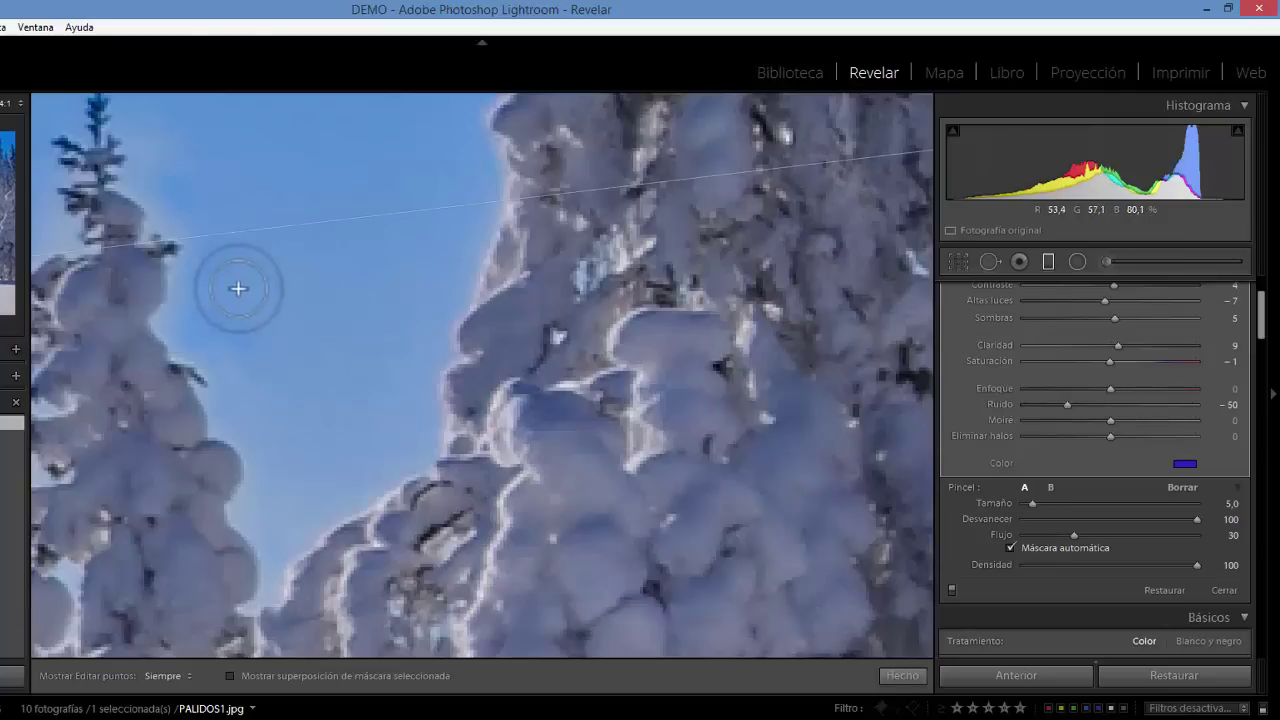
click(200, 384)
shift+click(170, 215)
key(h)
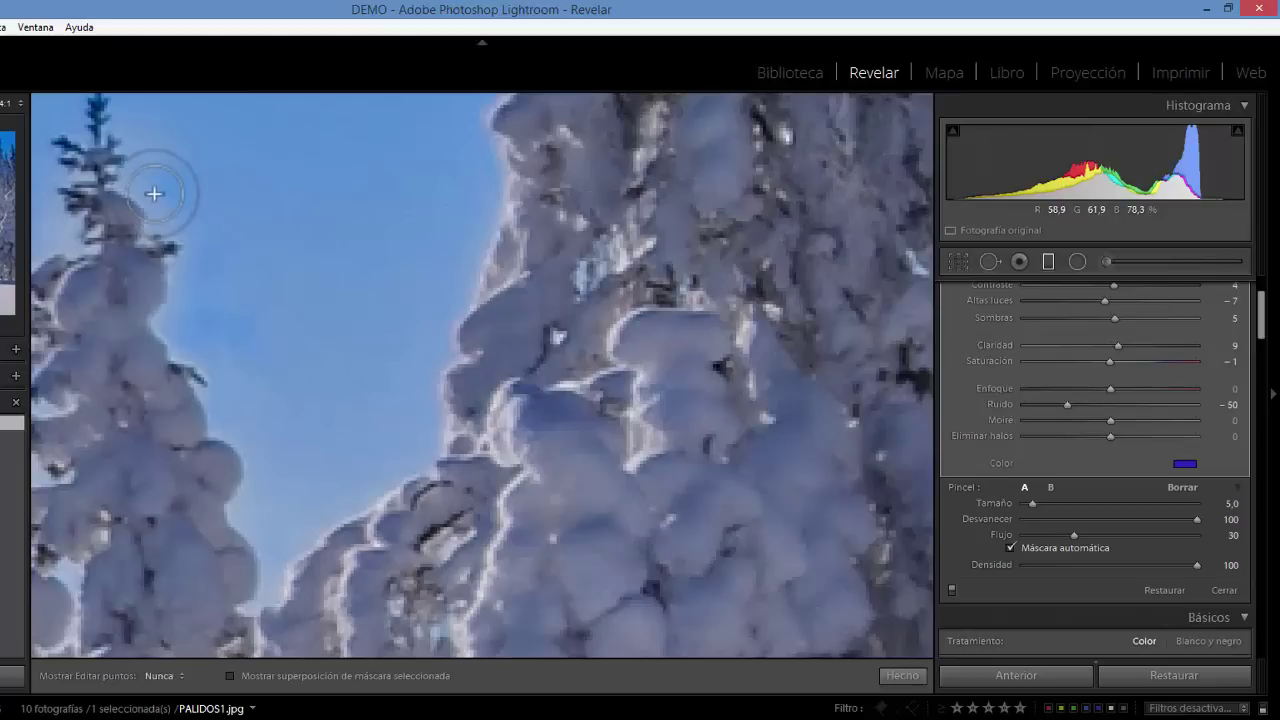
key(h)
Show the red mask overlay to check coverage at the treetop, then hide it again
click(230, 673)
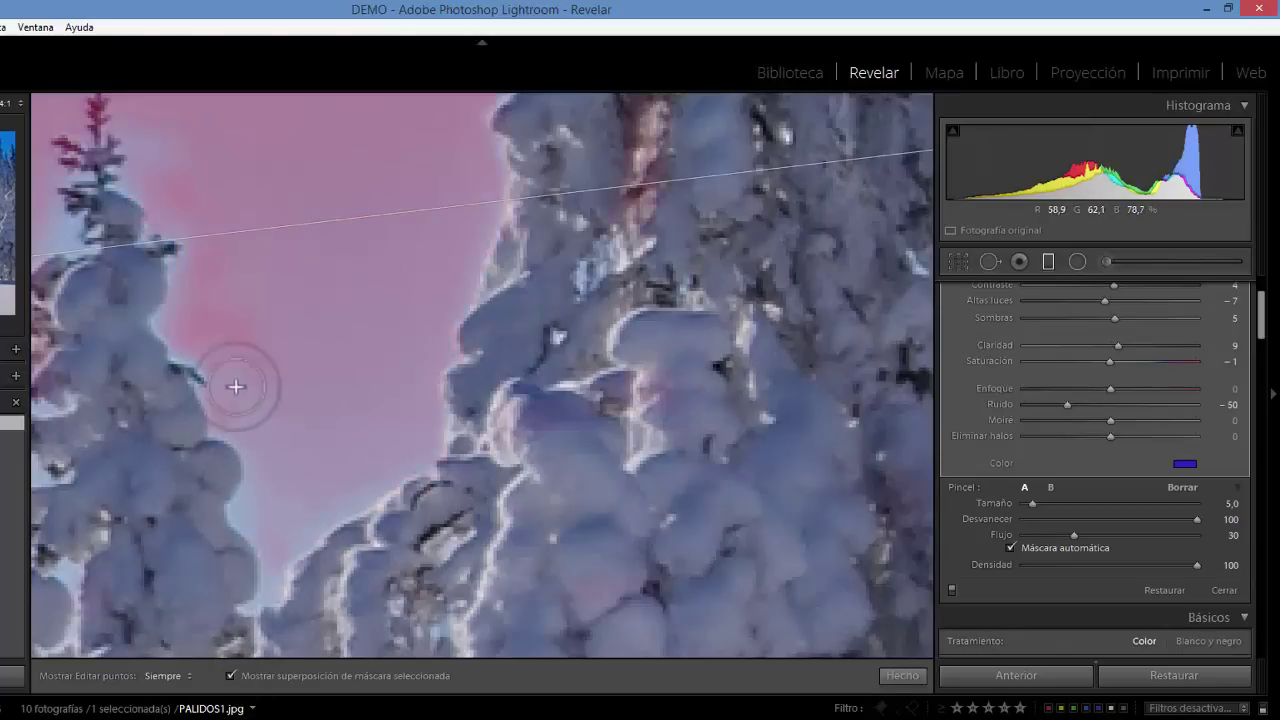
key(h)
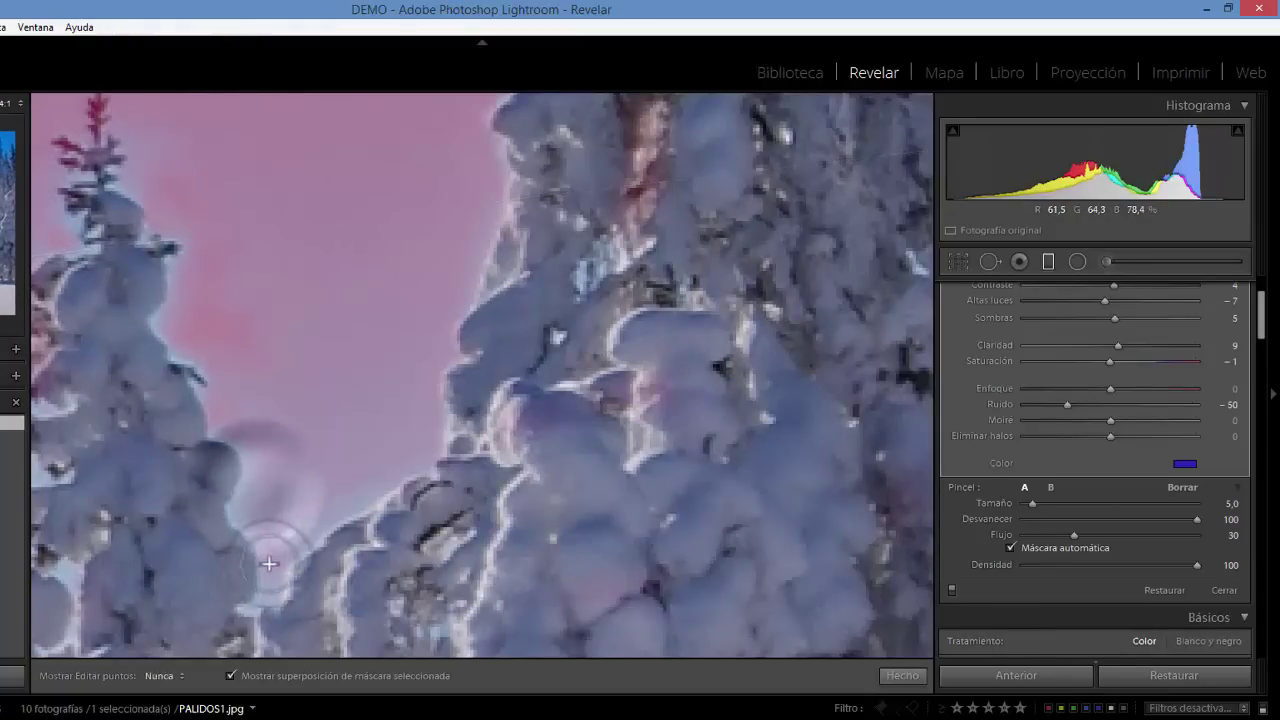
key(h)
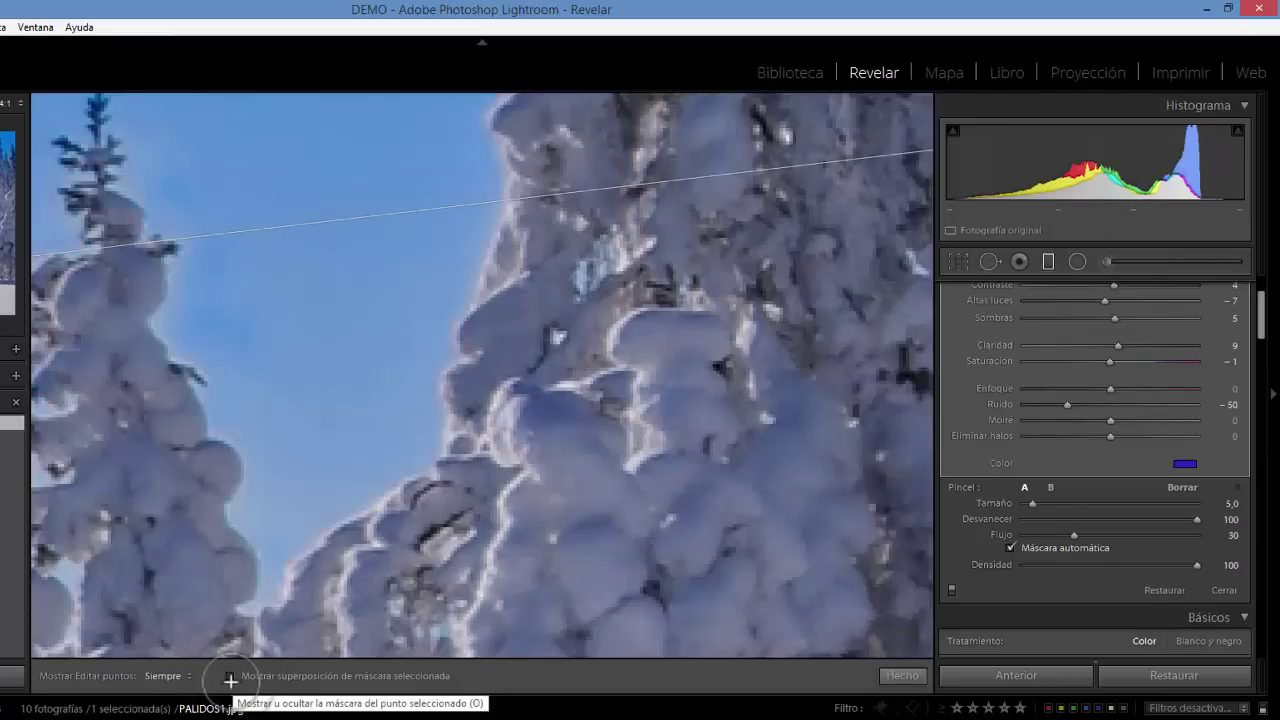
click(230, 677)
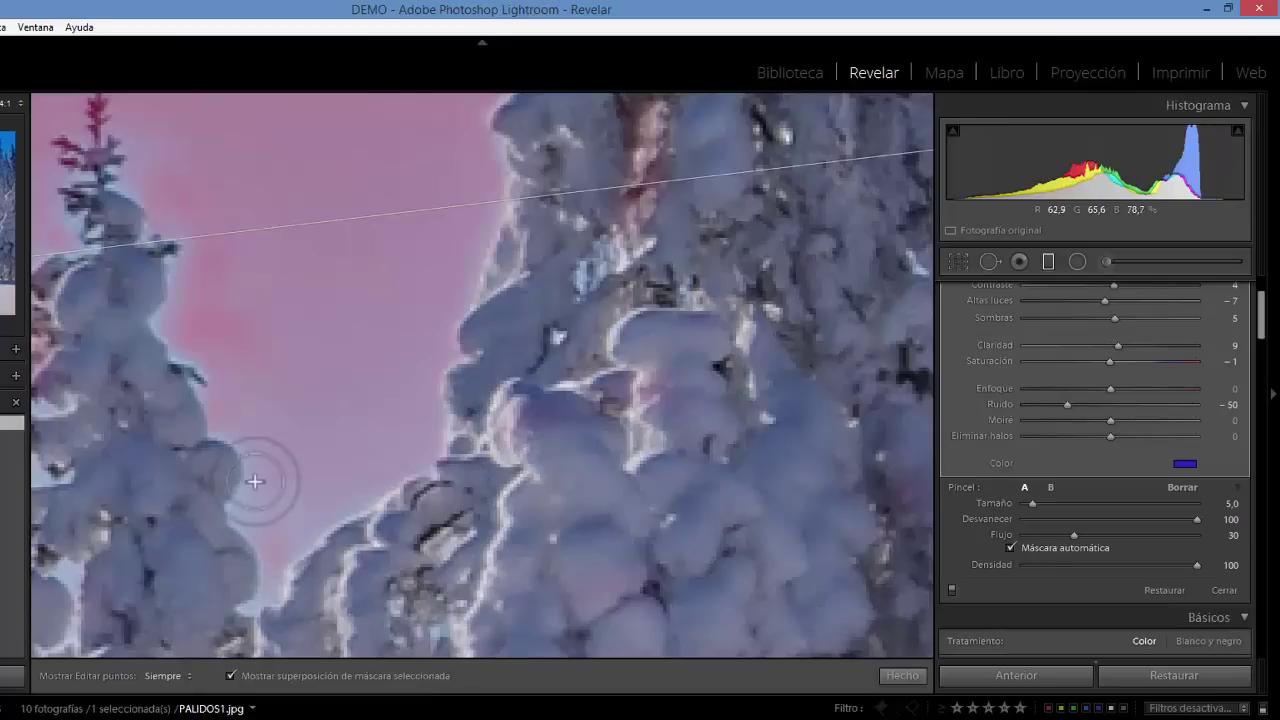
key(h)
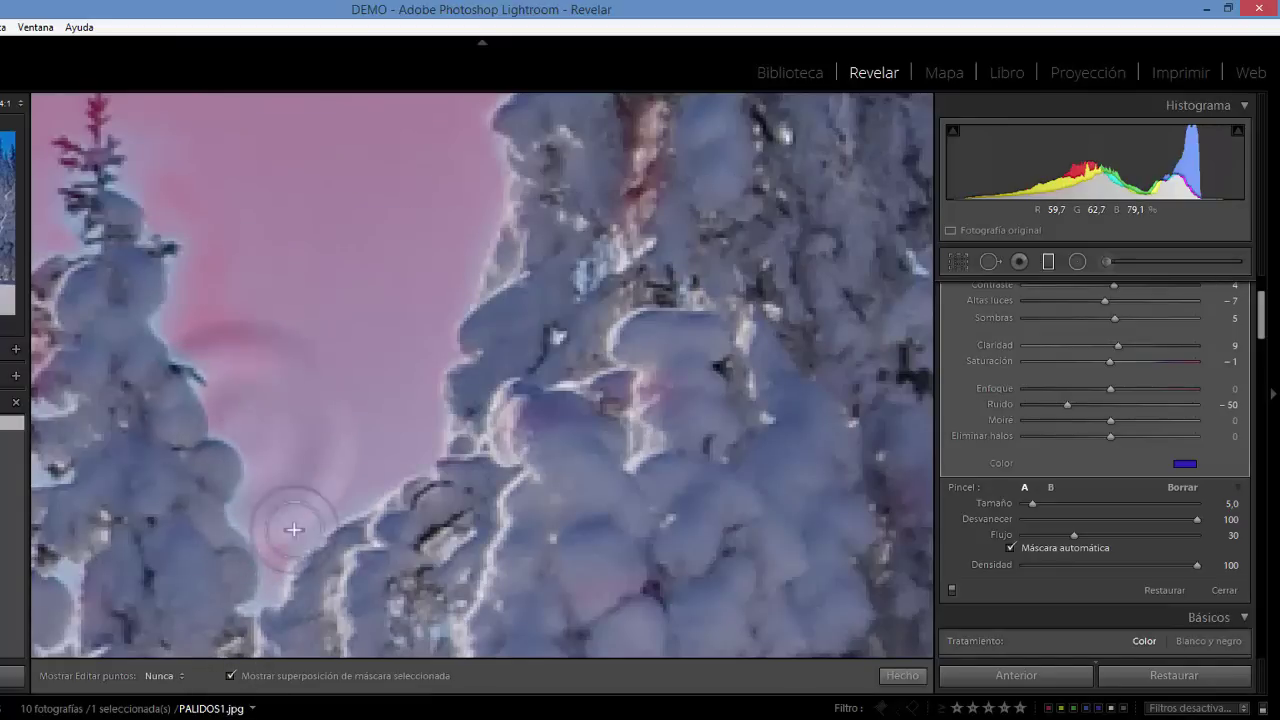
key(h)
key(o)
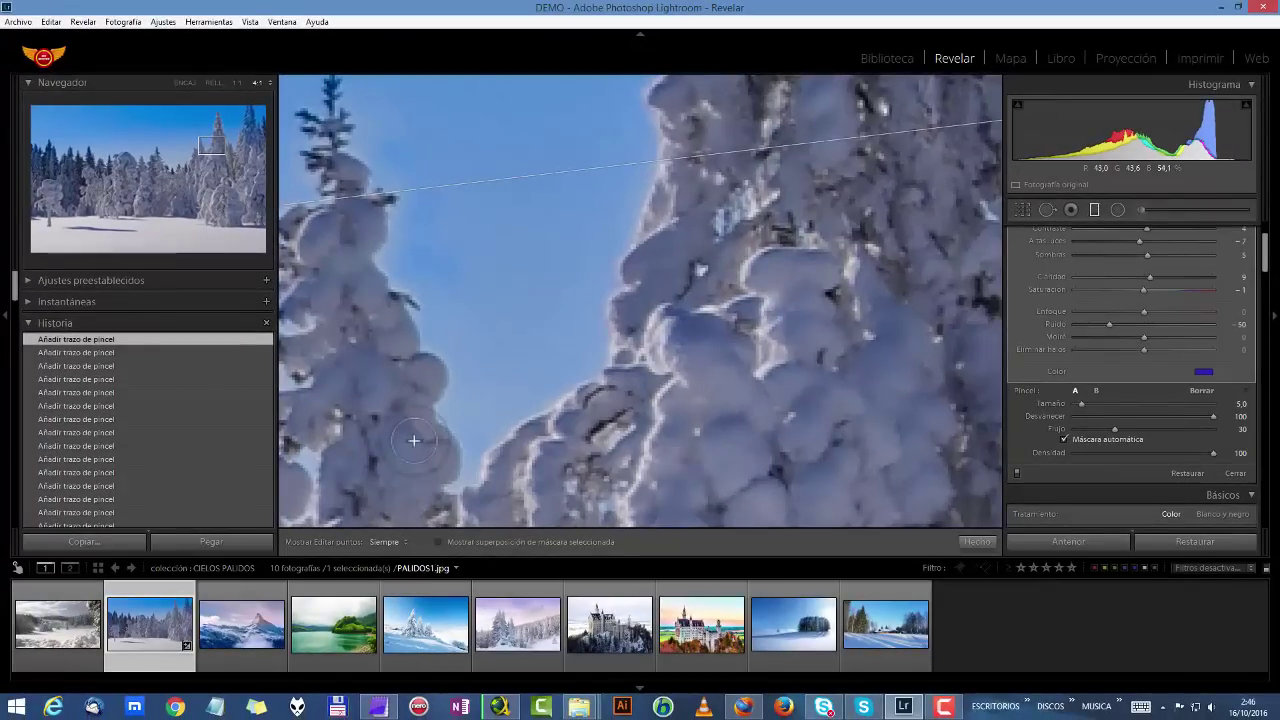
Pan to the sky around the treetop, check the mask overlay, and shrink the brush to size 4,0
drag(196, 148, 190, 147)
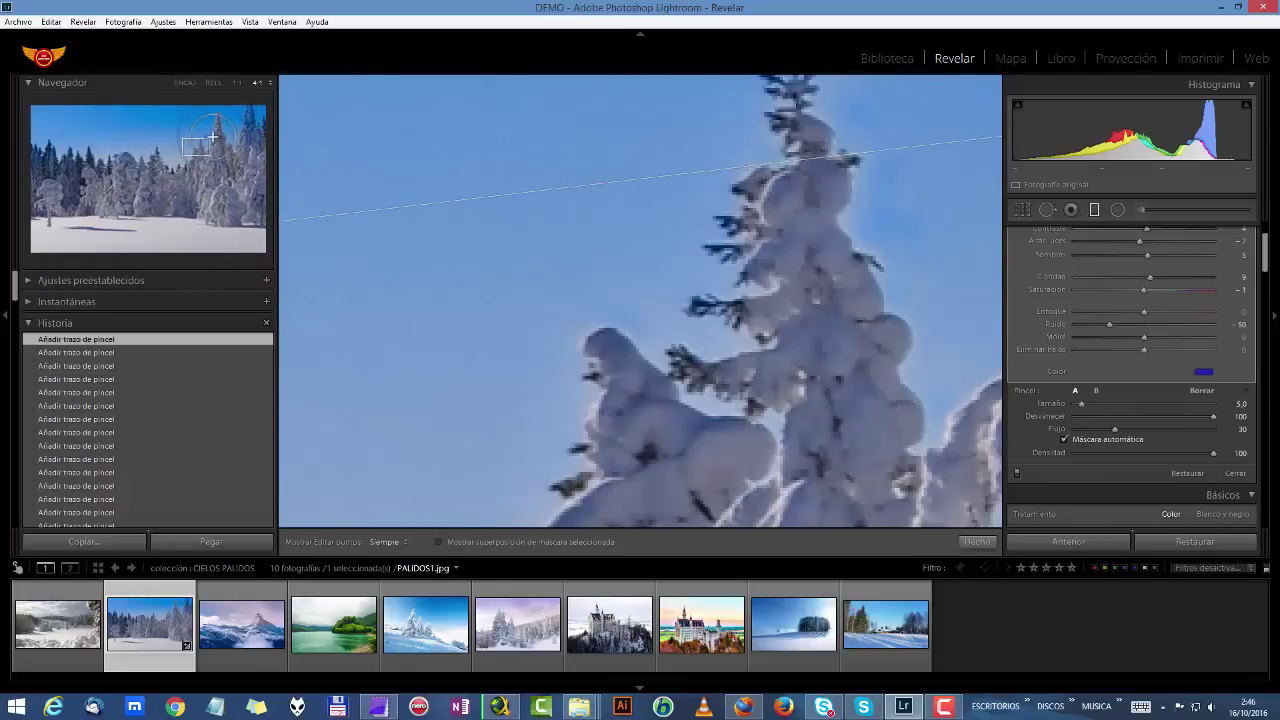
drag(201, 133, 201, 143)
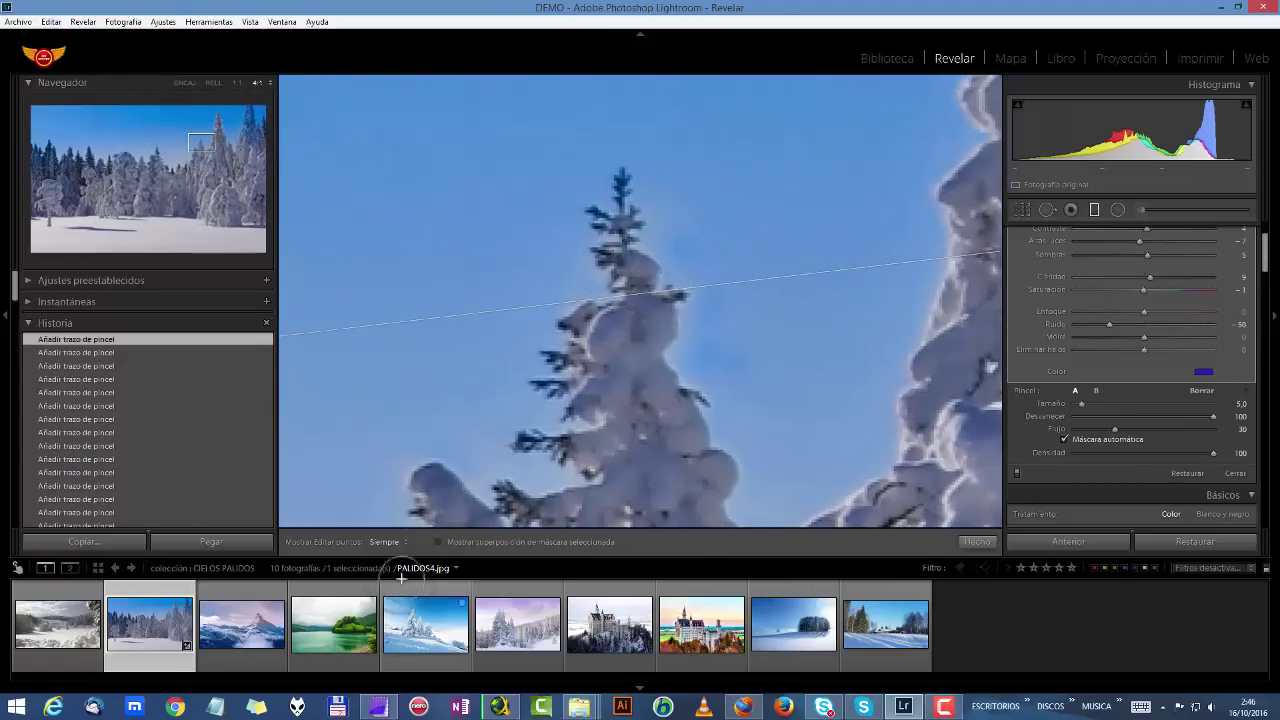
click(437, 541)
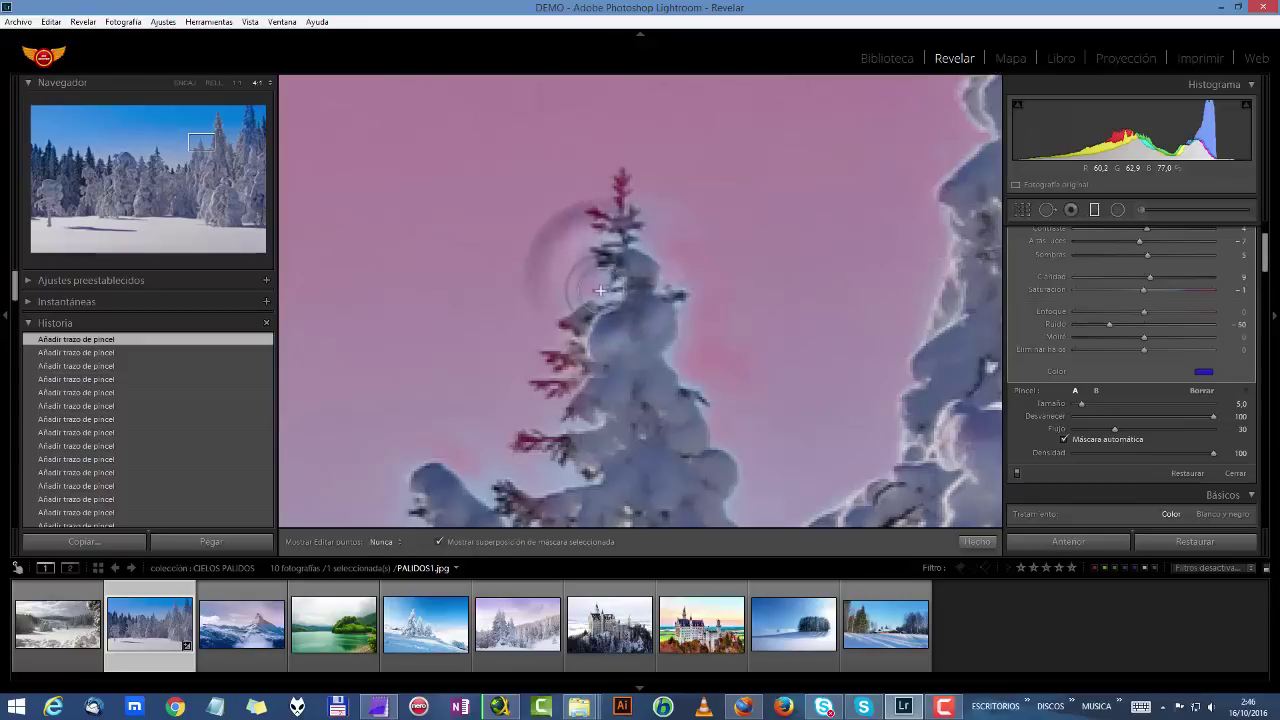
key(h)
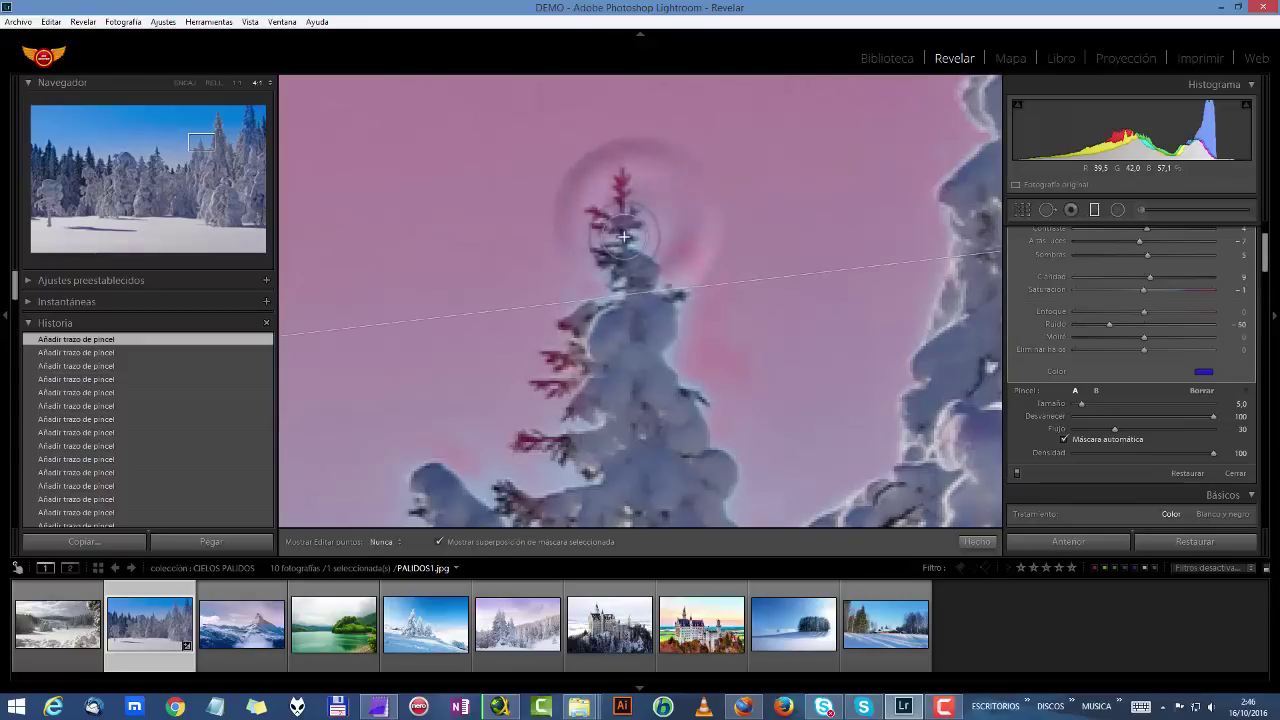
key(h)
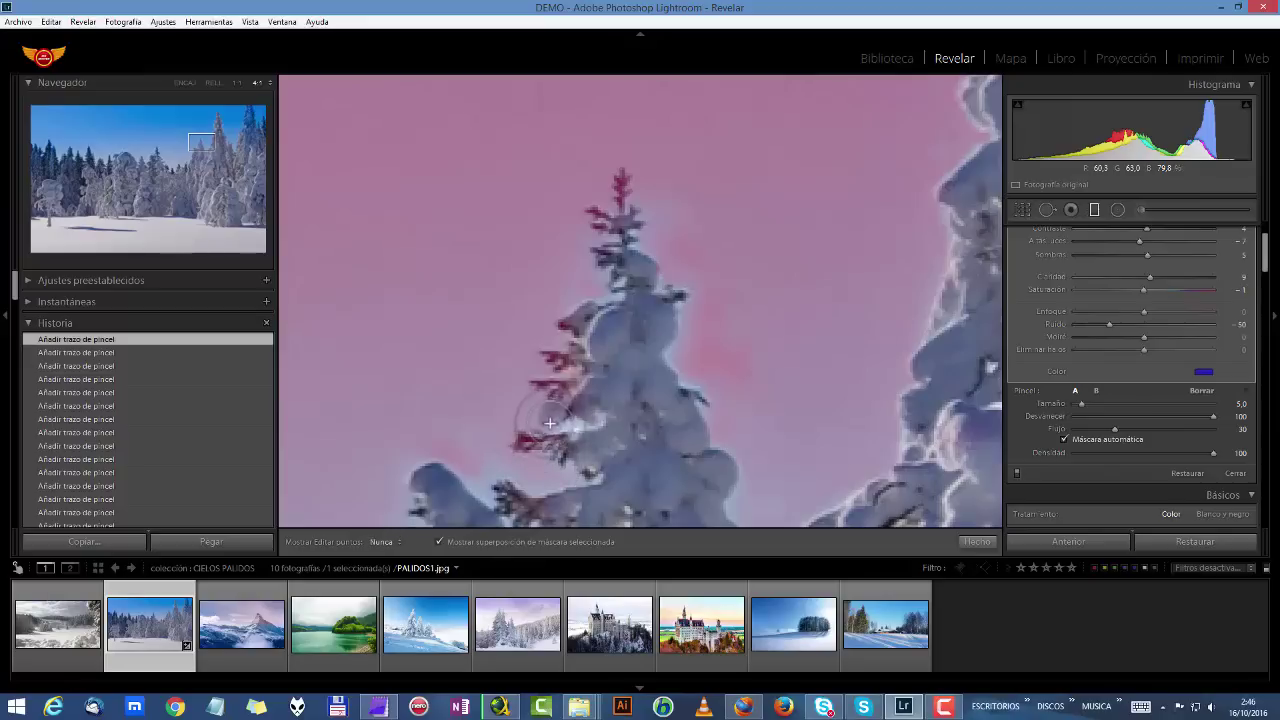
key(h)
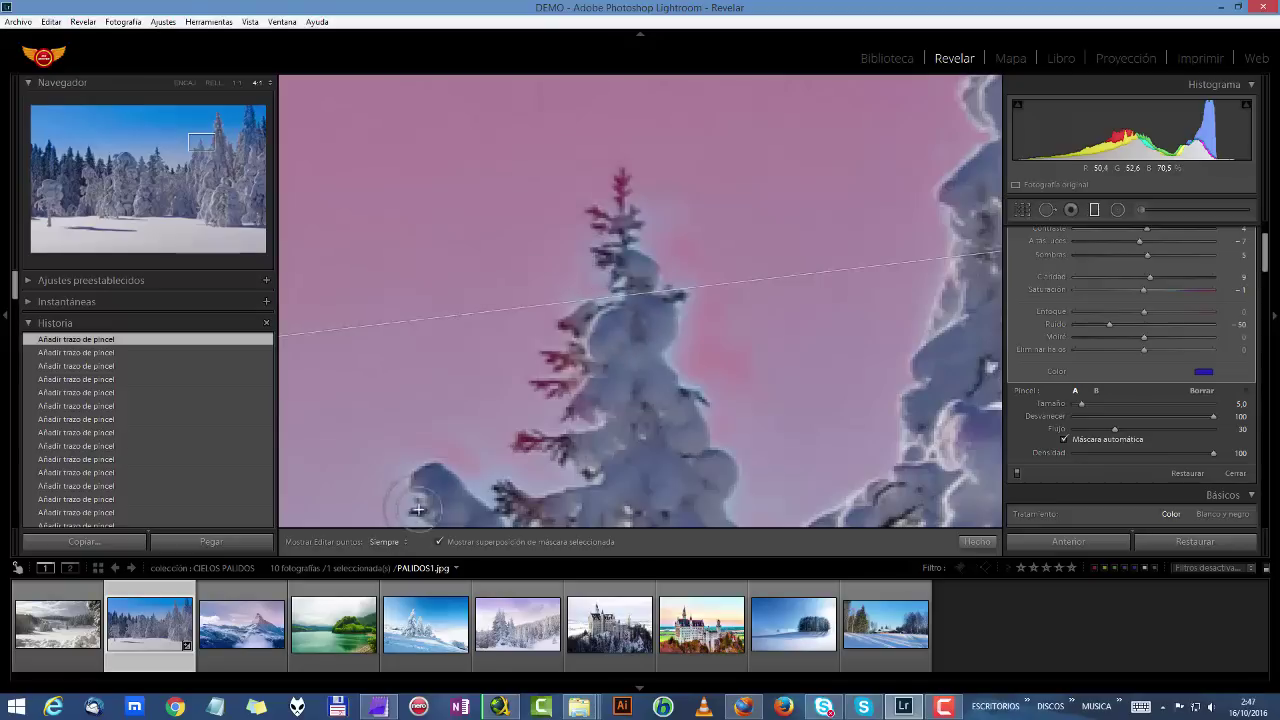
key(o)
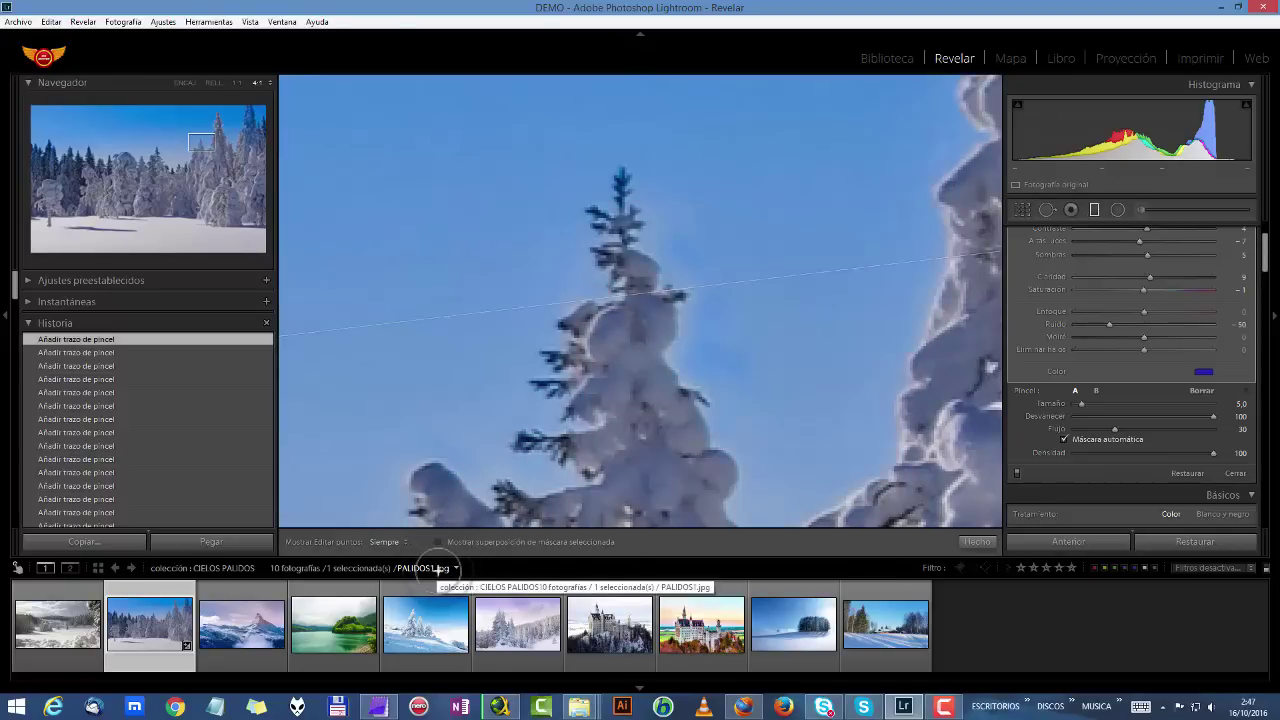
click(439, 545)
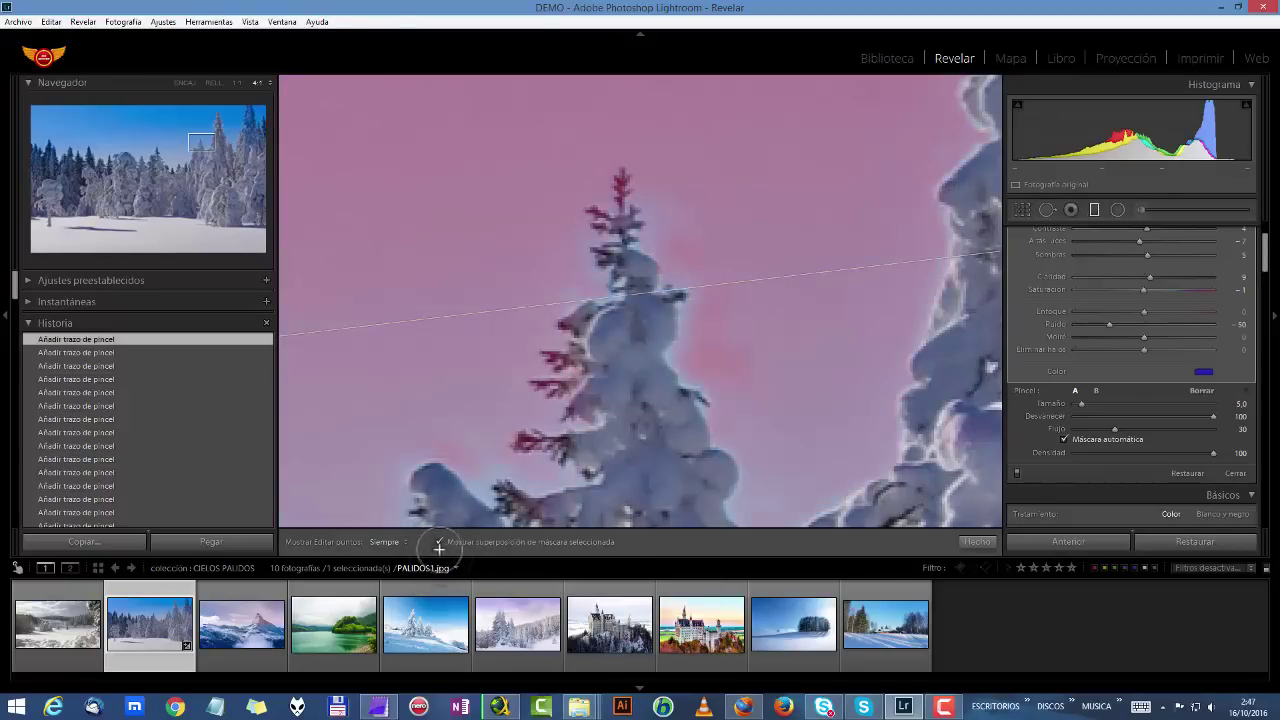
key(bracketleft)
key(bracketleft)
Bring the tree's lower-left branches into view and inspect them with the edit pins hidden
drag(205, 143, 195, 151)
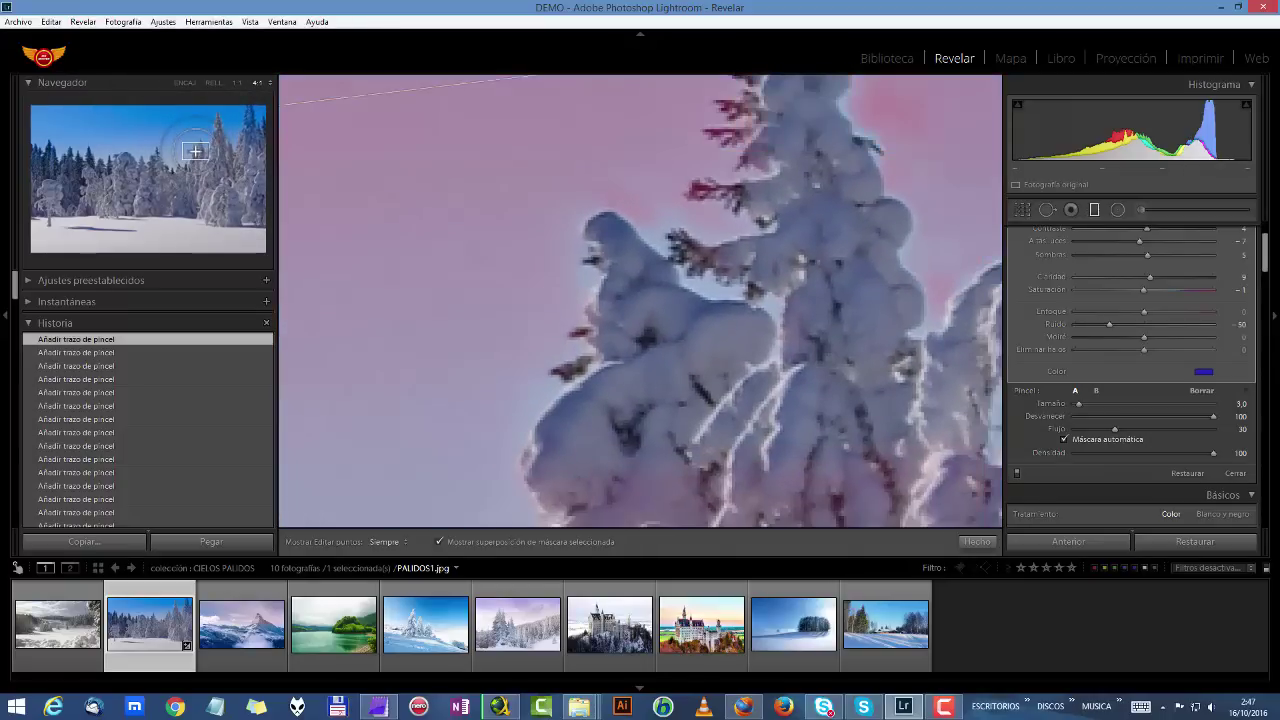
key(h)
click(538, 392)
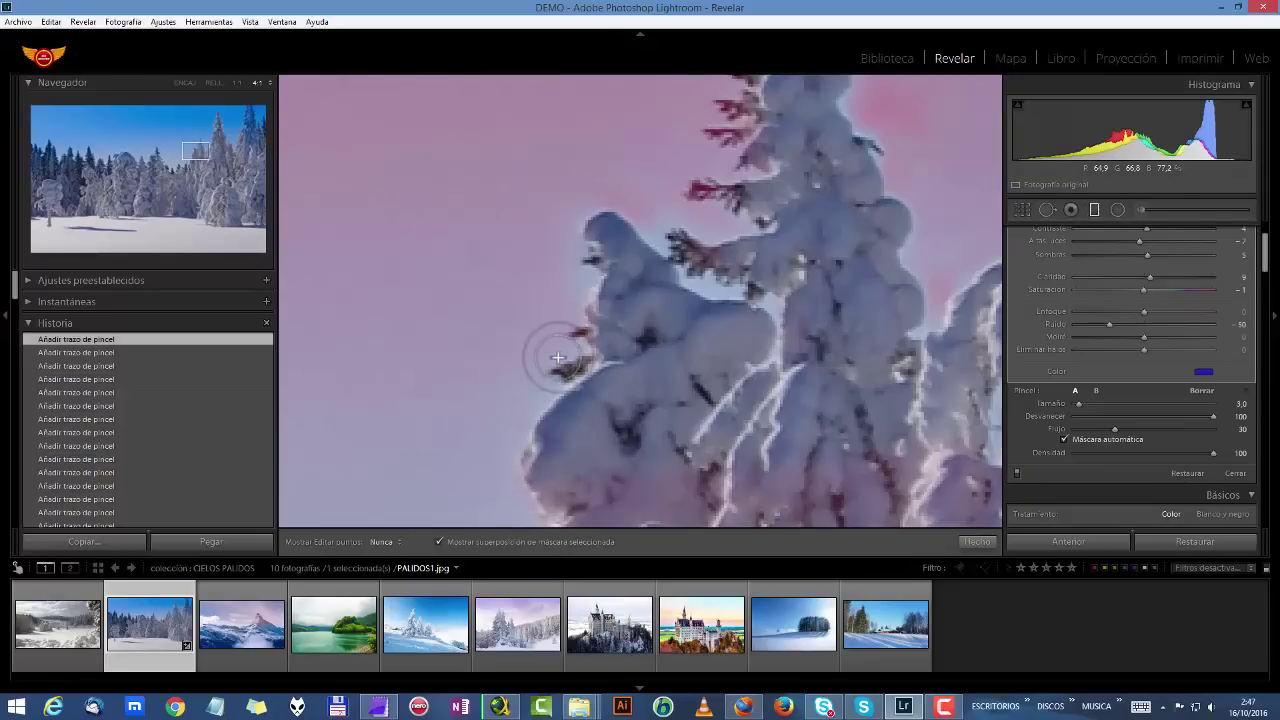
key(h)
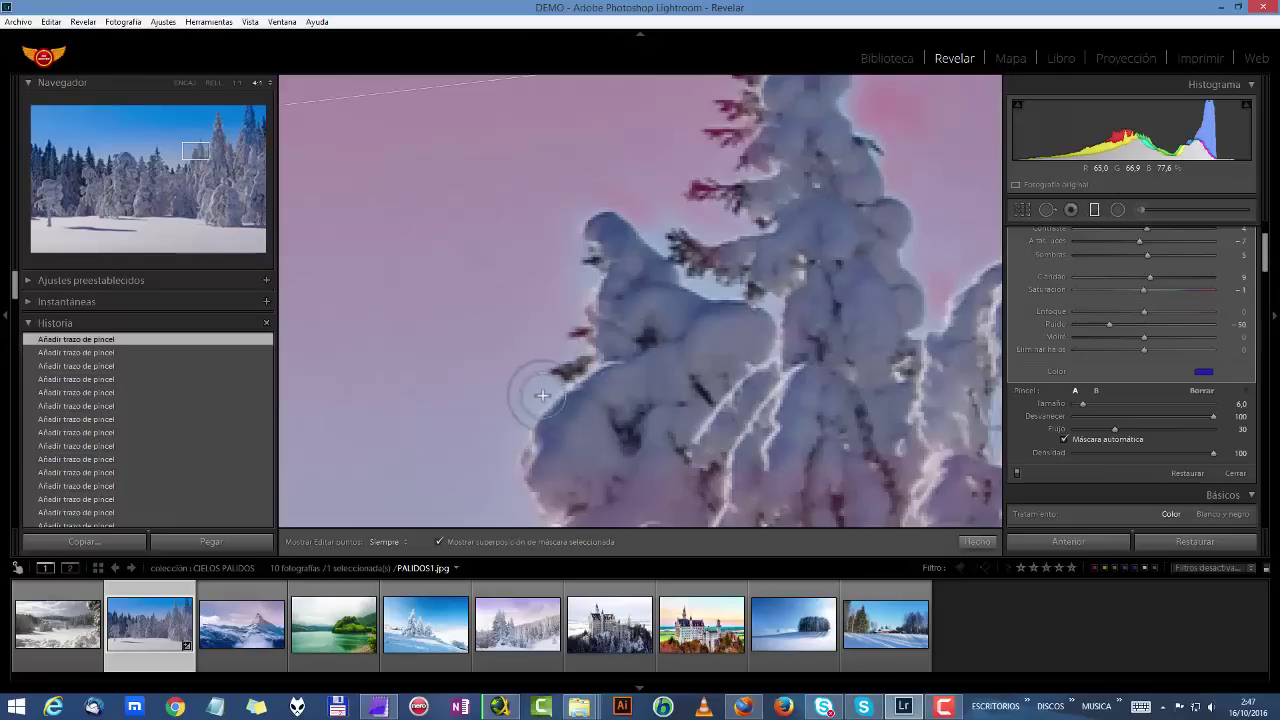
key(h)
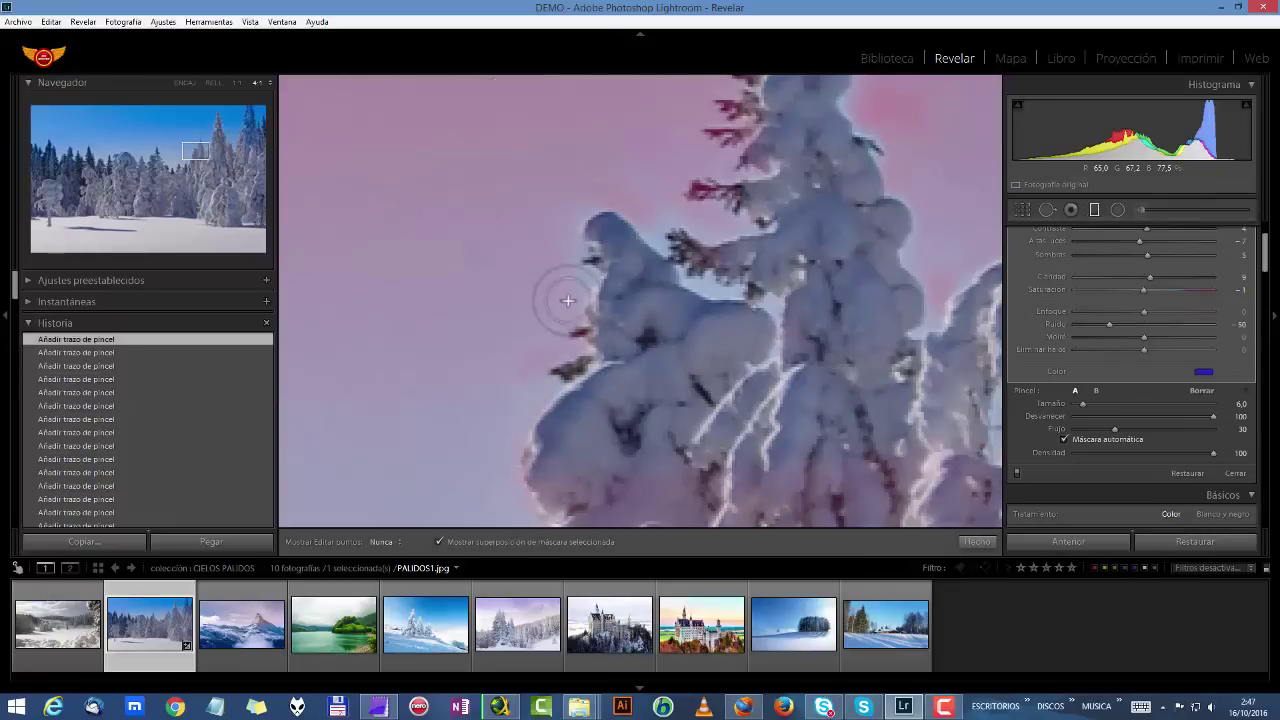
key(h)
Undo the last brush stroke, hiding the mask overlay and then showing it again
click(438, 541)
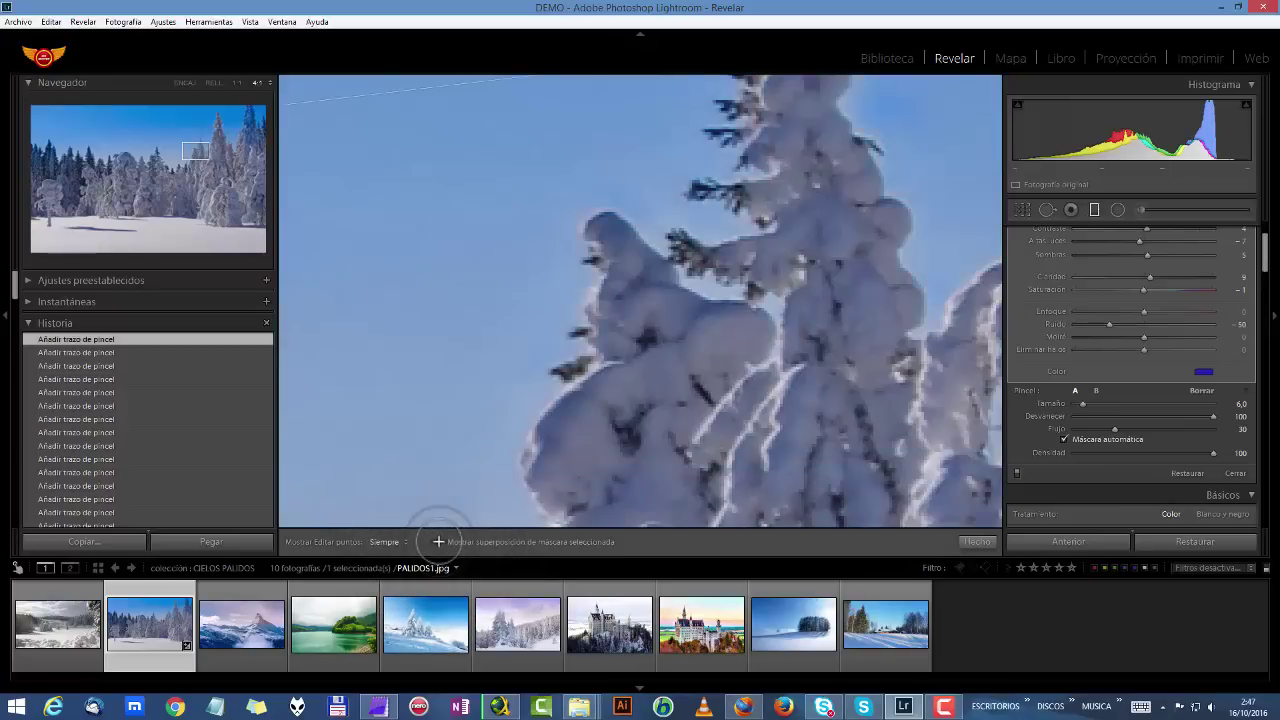
key(ctrl+z)
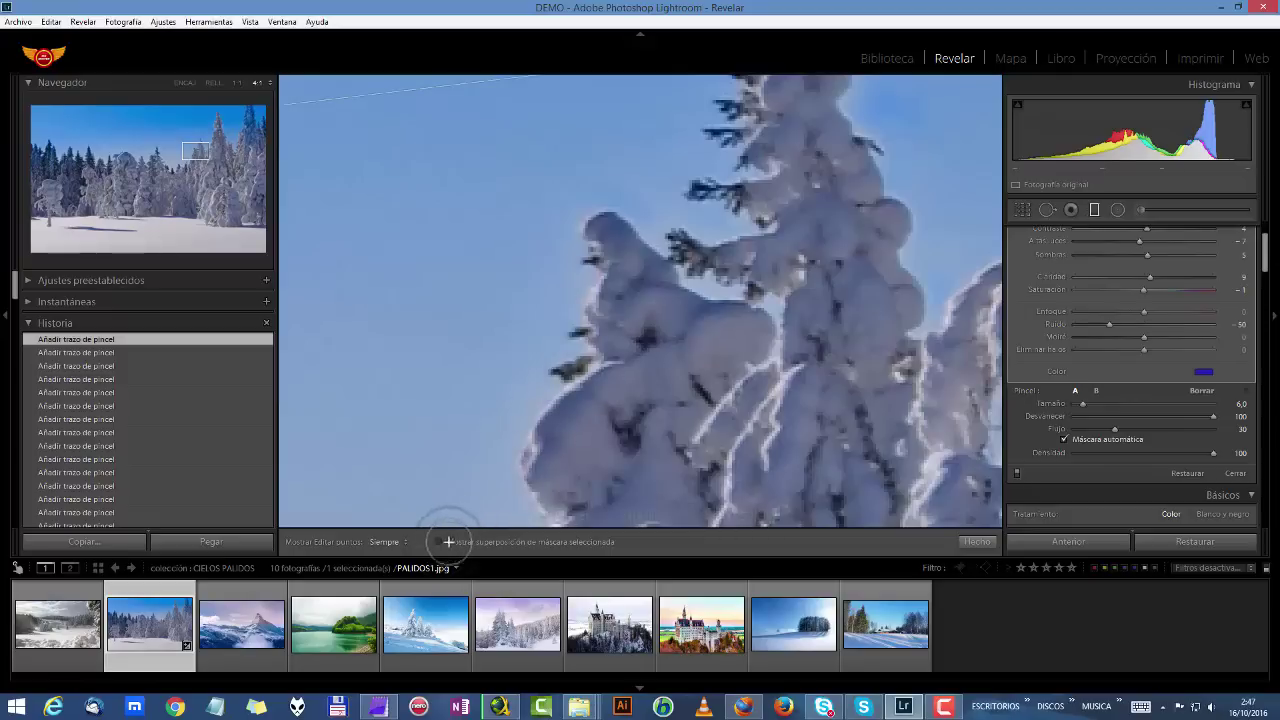
click(440, 541)
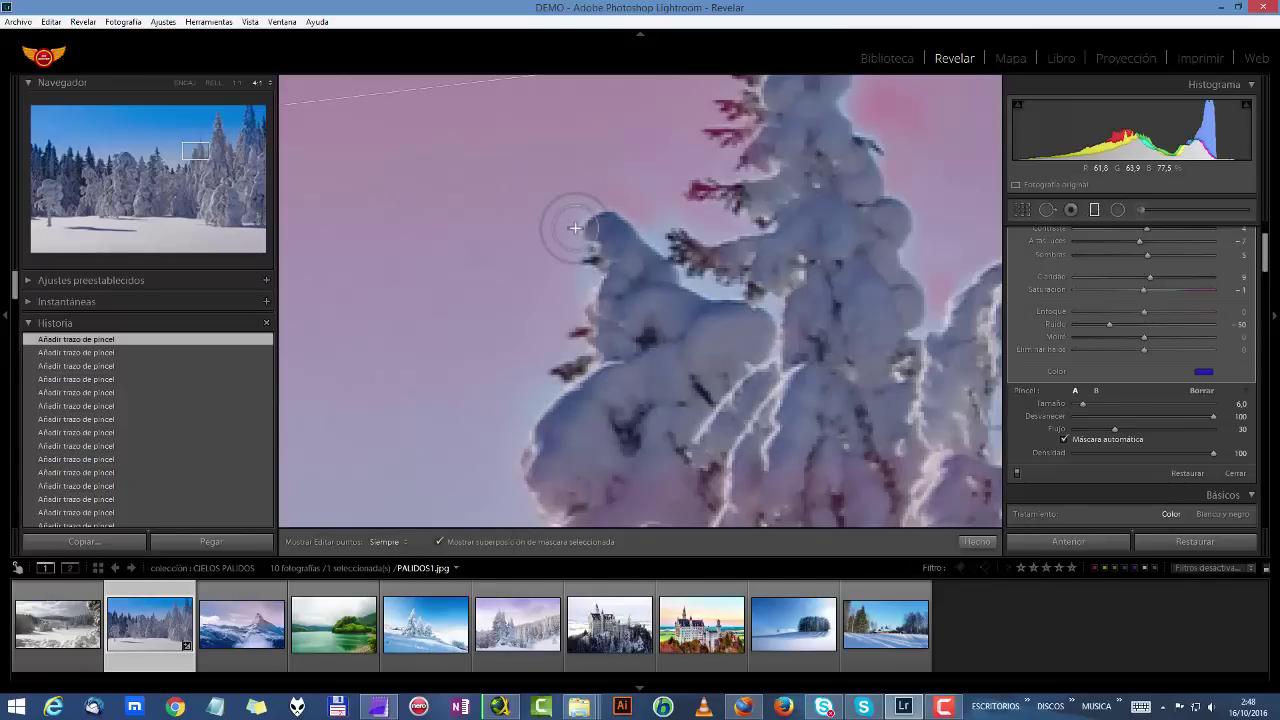
Paint the mask over the bluish halo on the tree's lower-left edge, toggling the overlay to compare
key(h)
key(h)
key(h)
mouse_move(529, 417)
mouse_down()
mouse_move(471, 443)
mouse_move(495, 485)
mouse_up()
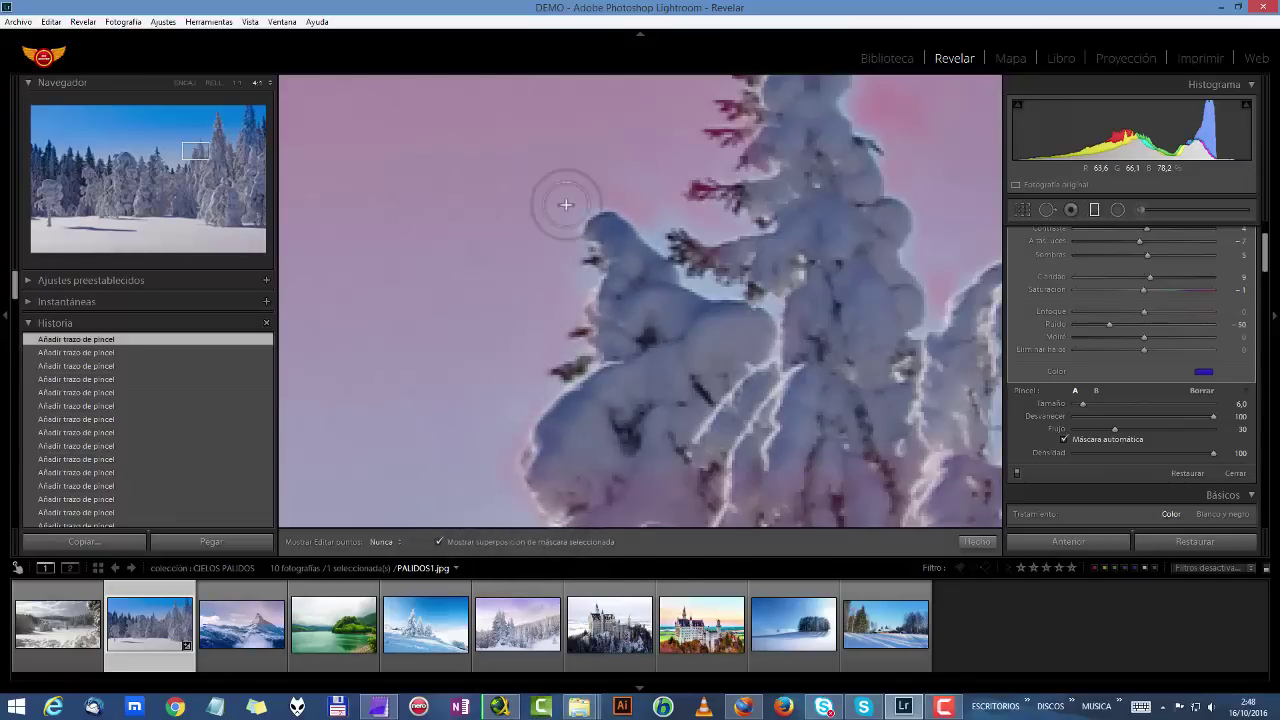
click(438, 542)
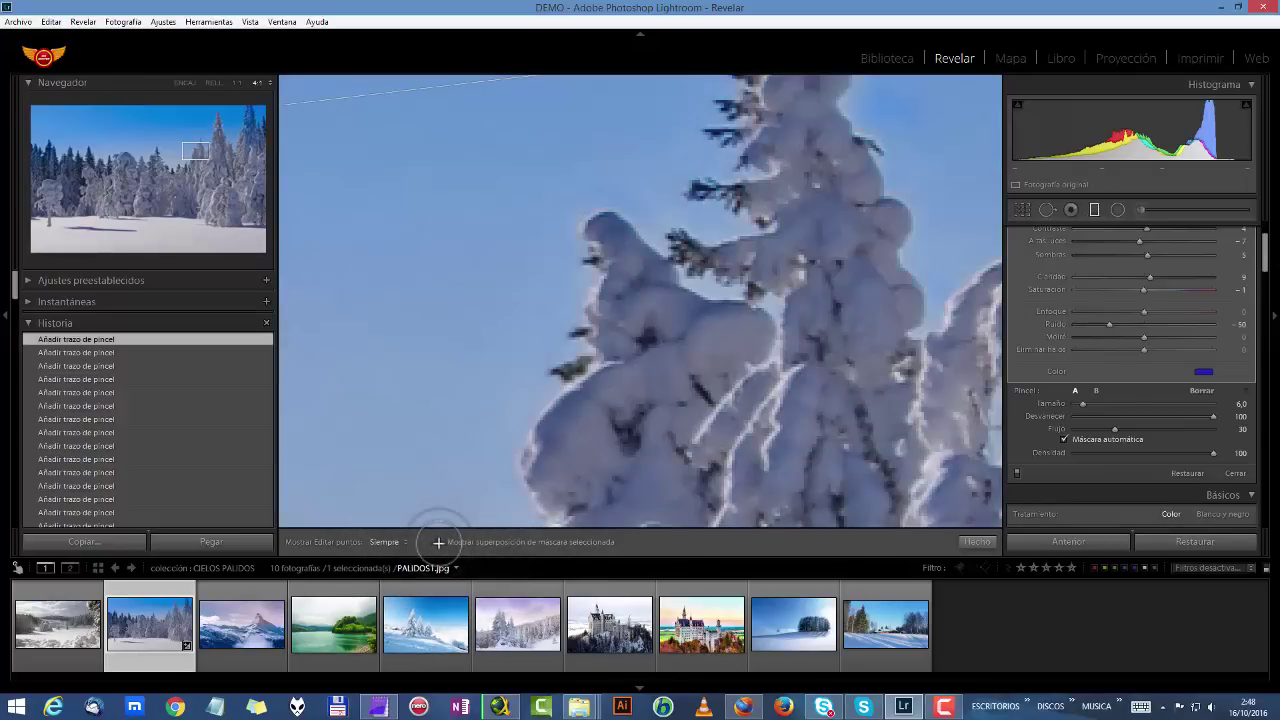
click(438, 542)
click(438, 542)
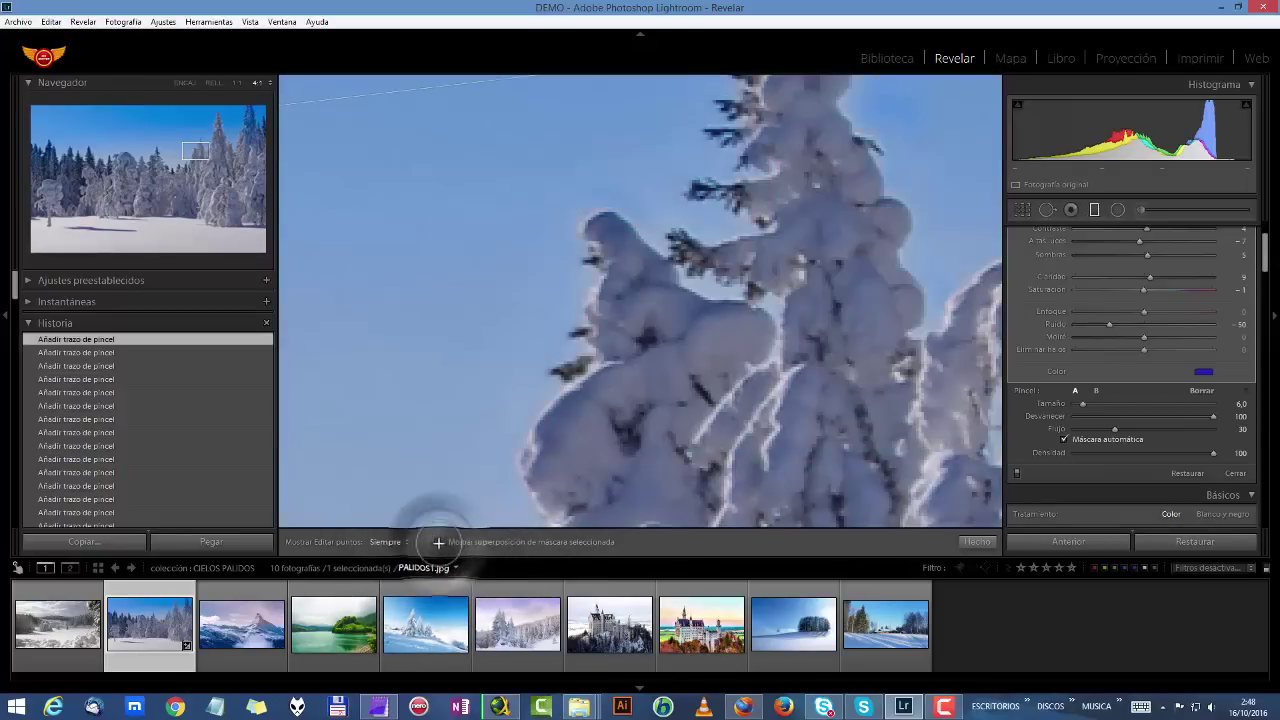
click(438, 542)
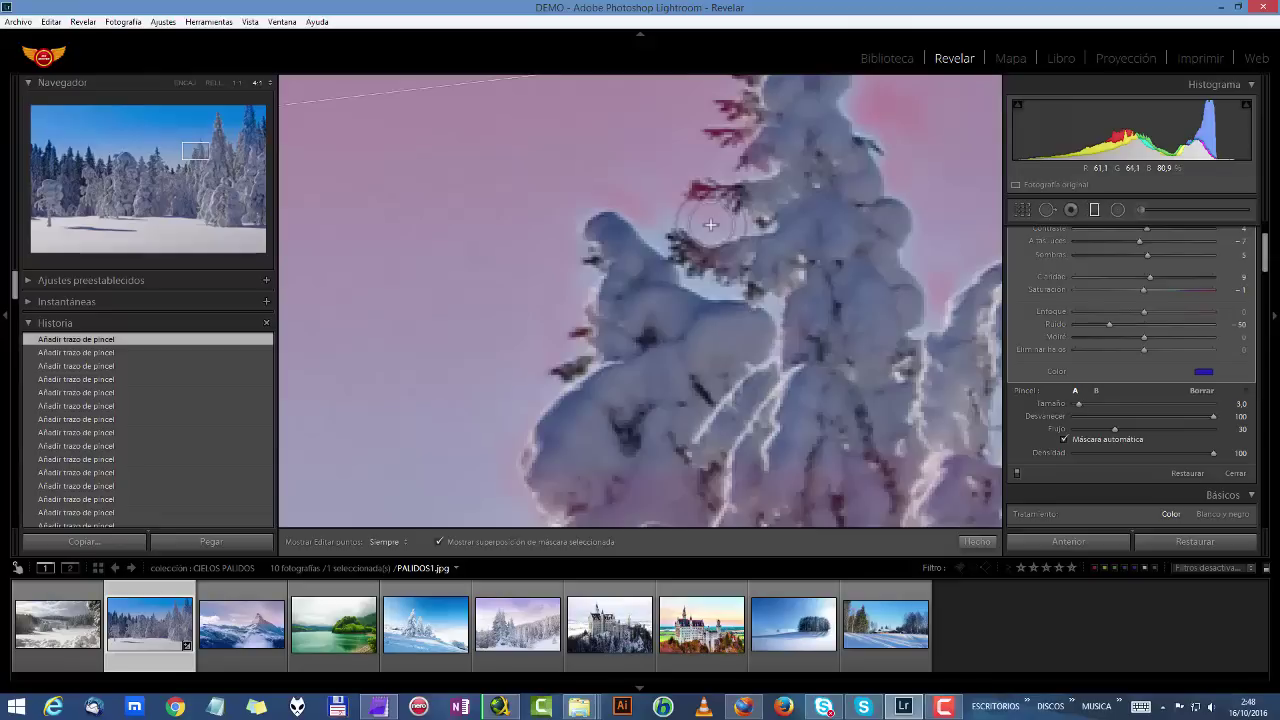
Inspect the painted edge with the edit pins hidden, leaving the mask overlay off
key(h)
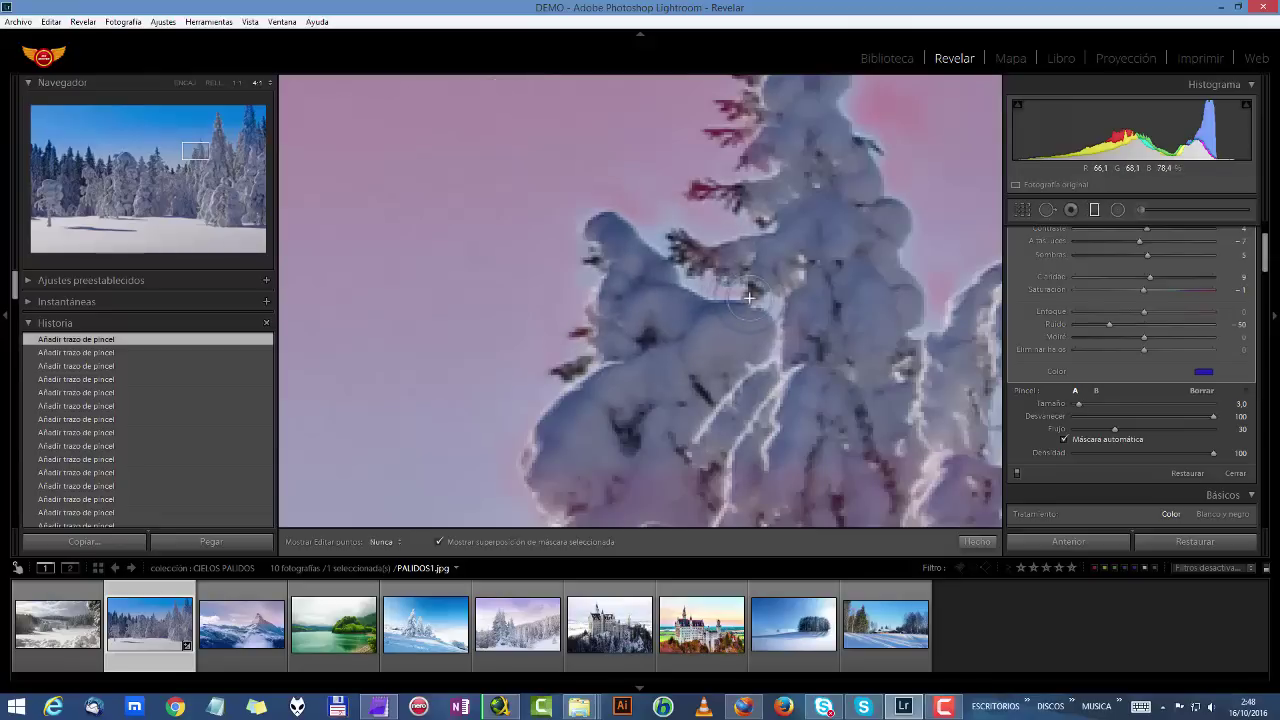
key(h)
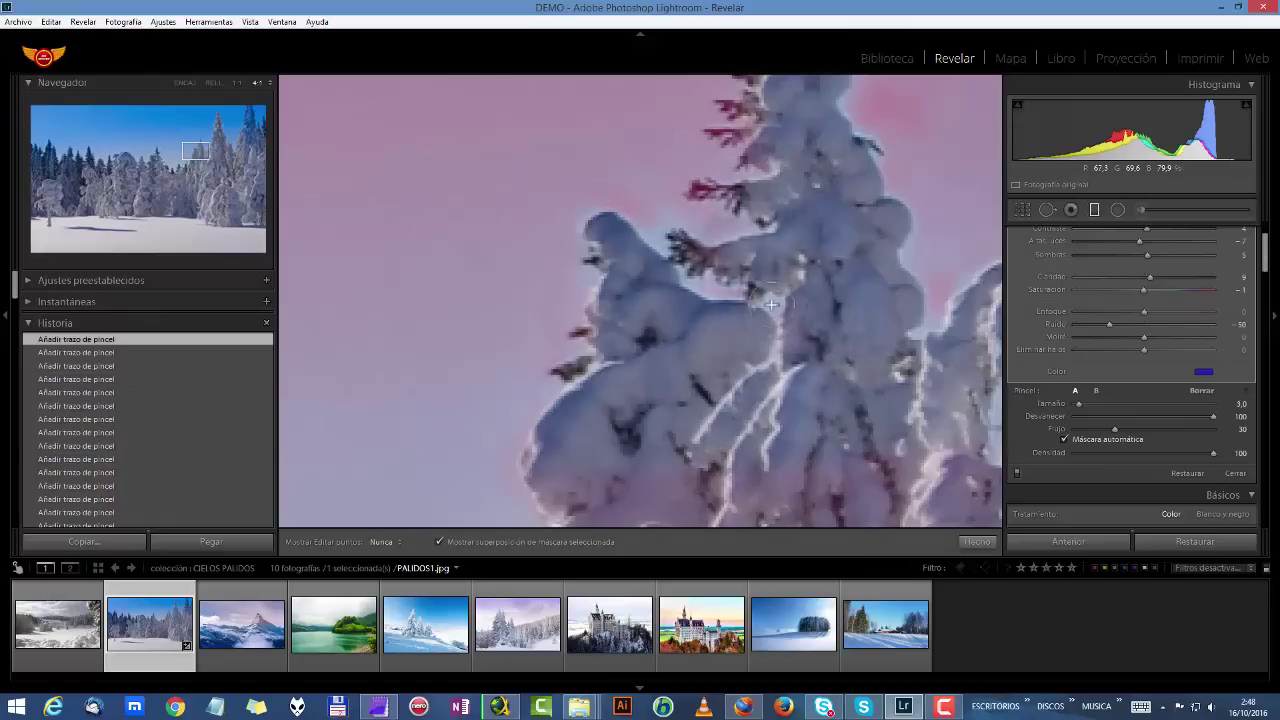
key(h)
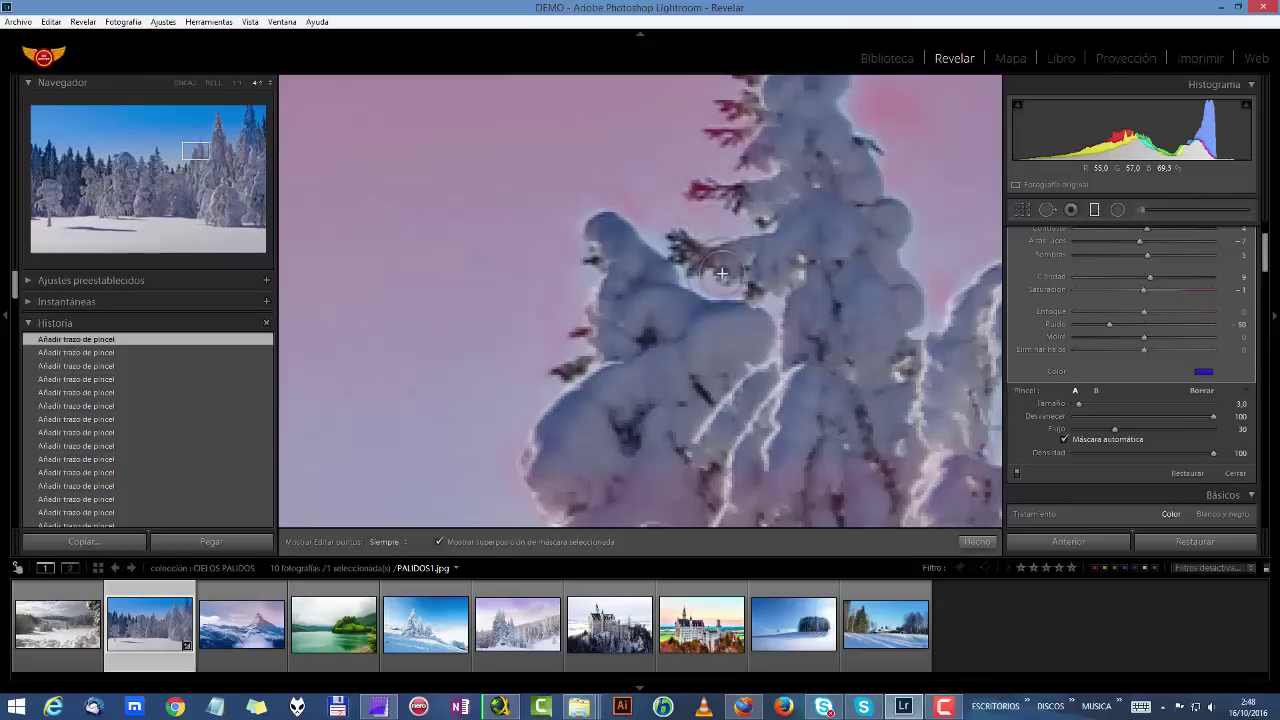
click(440, 542)
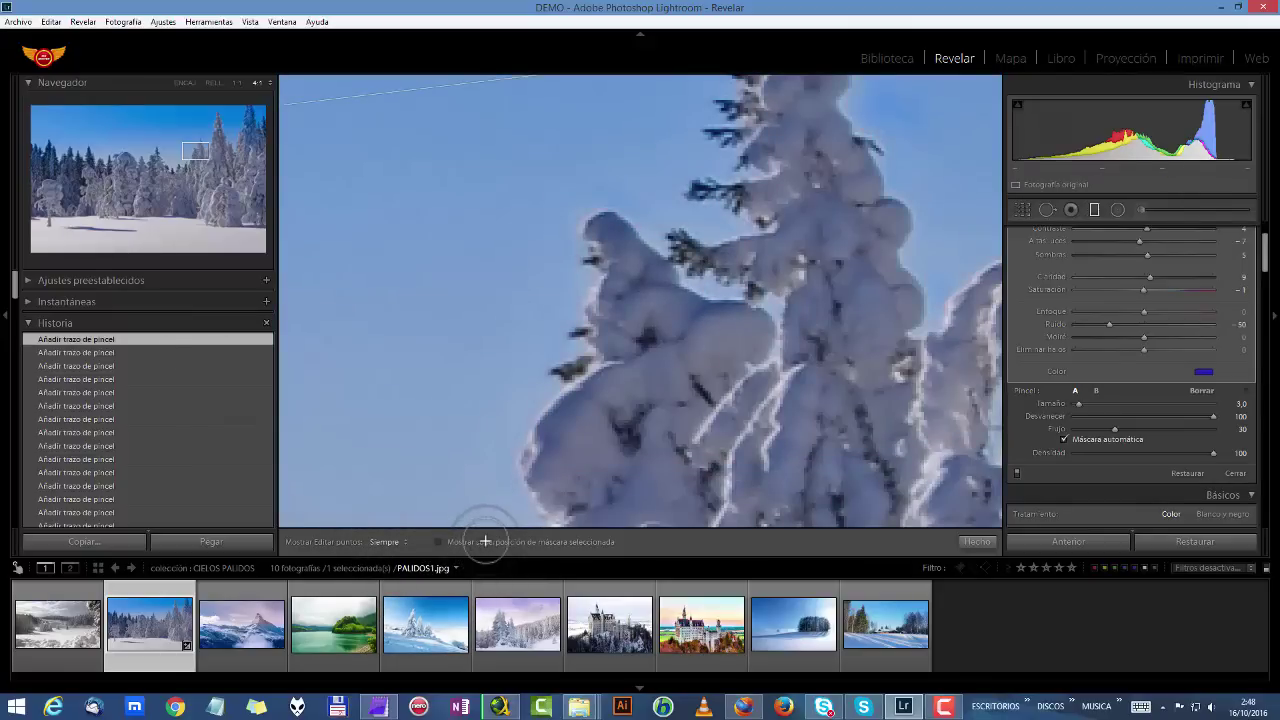
key(h)
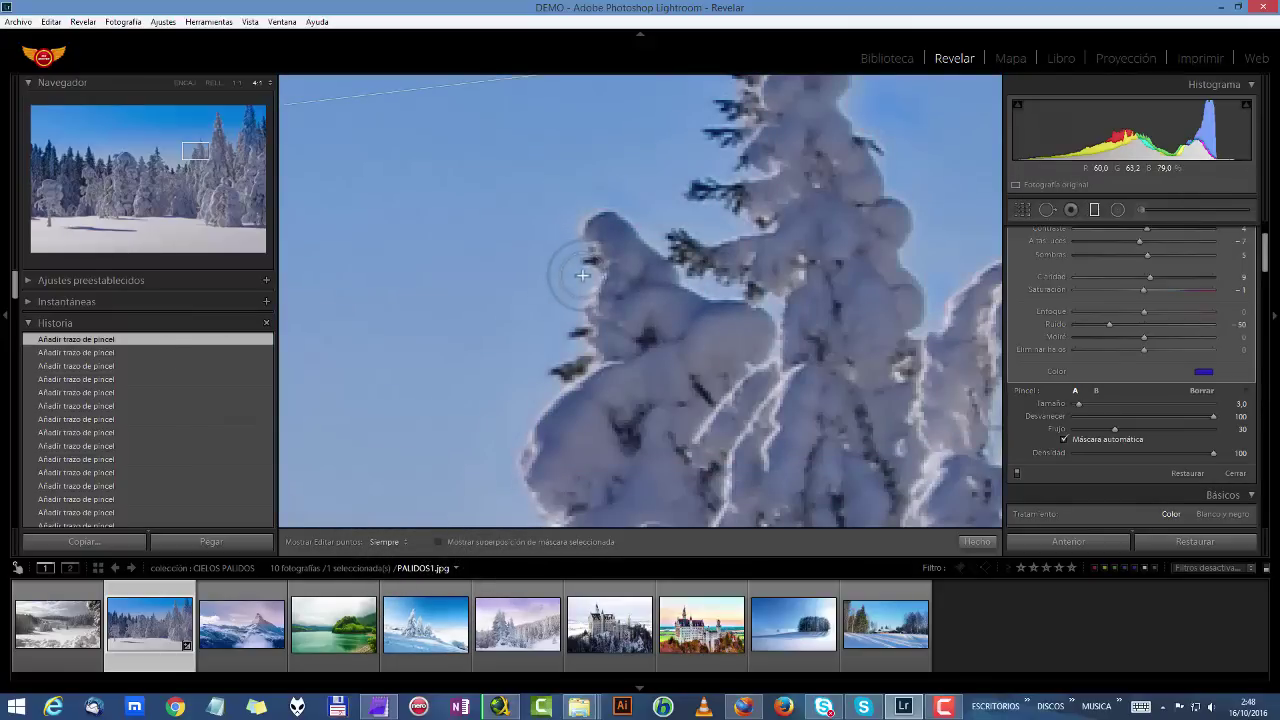
key(h)
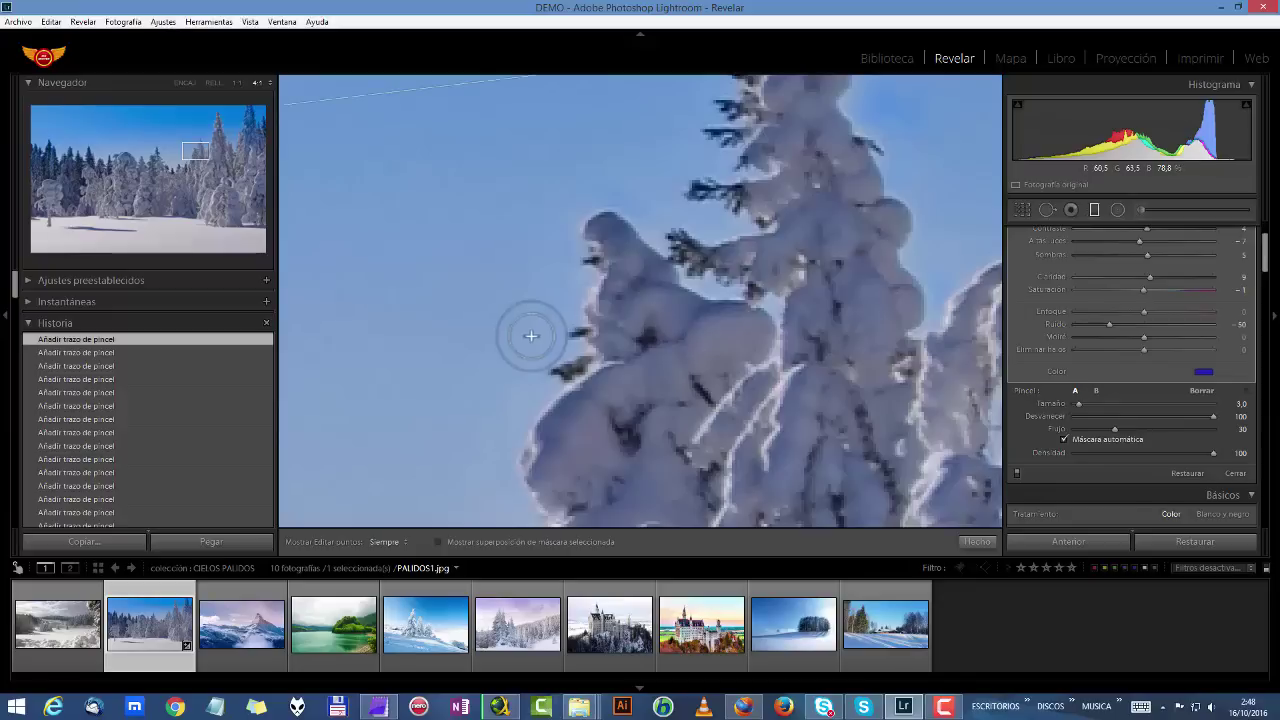
Move the view to the upper-right snowy treetops and display the filter mask as a red overlay
click(205, 137)
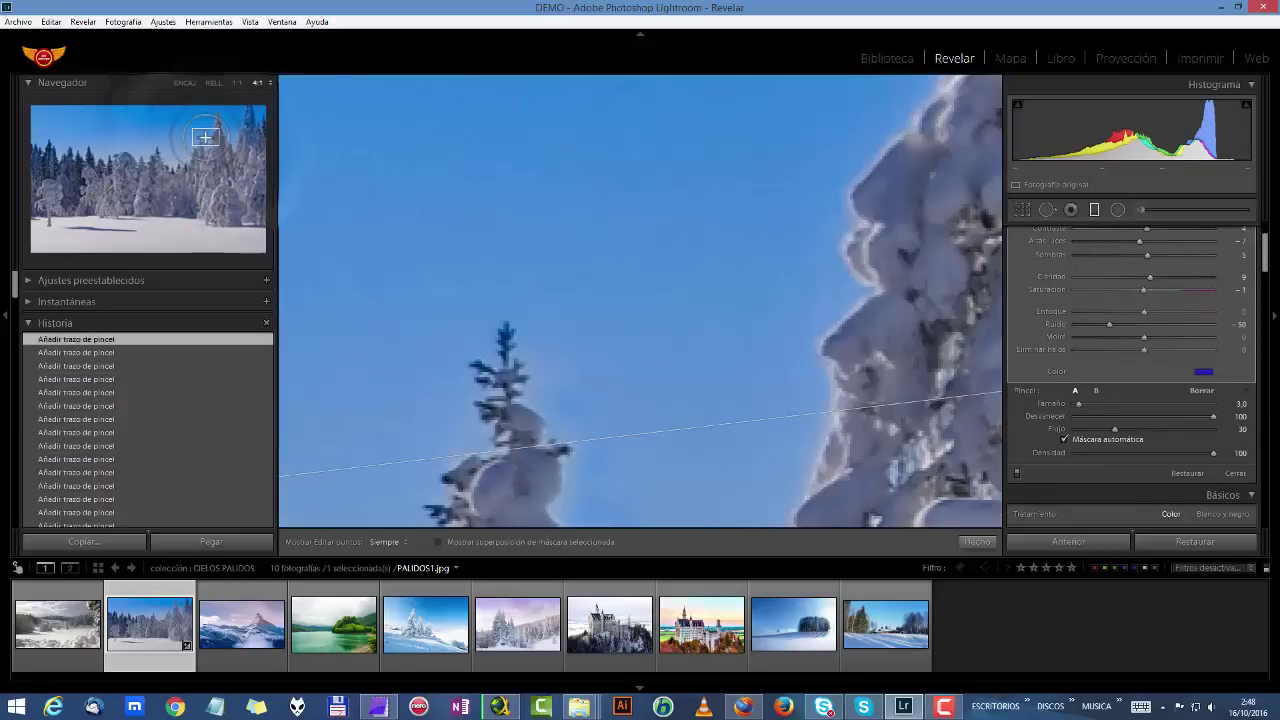
click(197, 158)
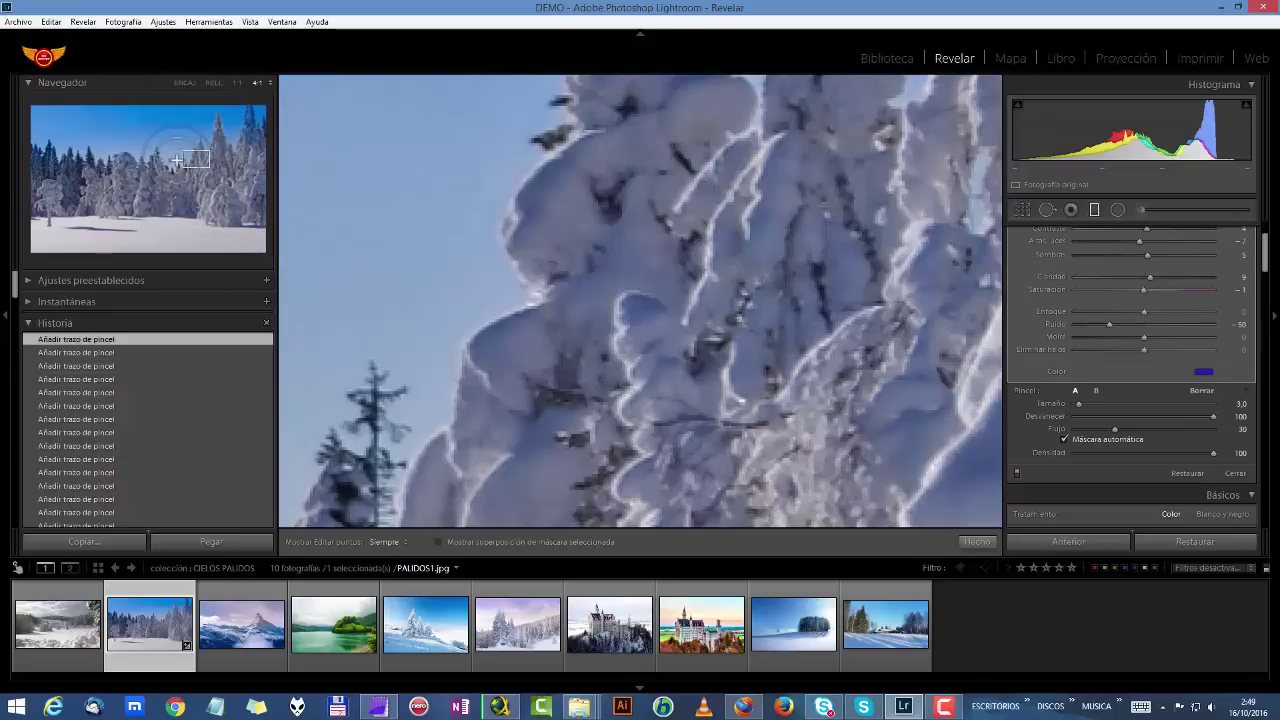
click(176, 162)
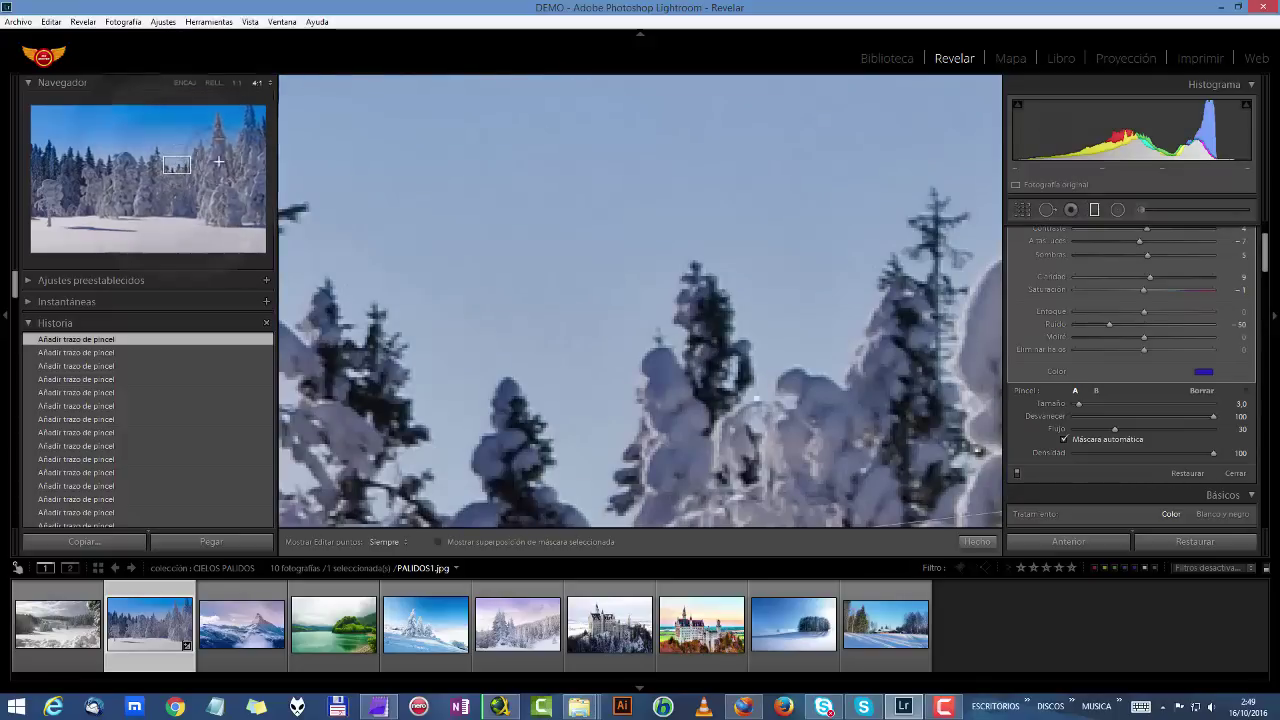
drag(161, 155, 160, 150)
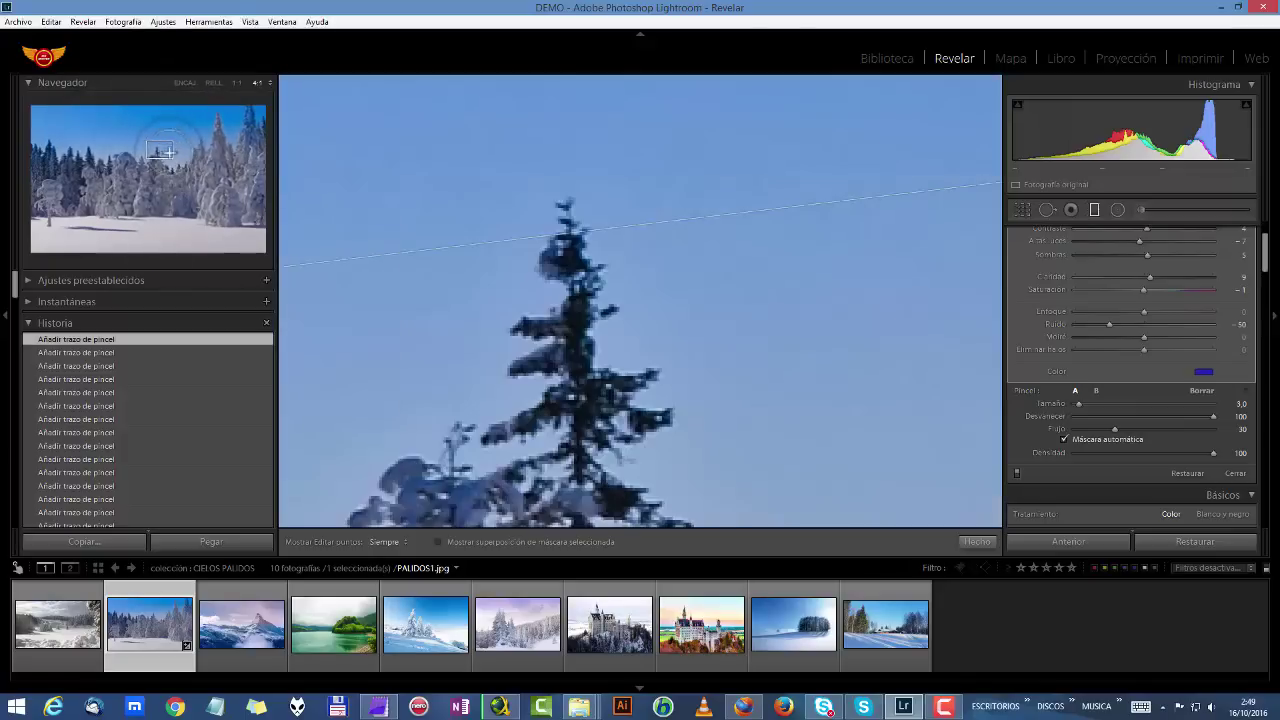
click(222, 127)
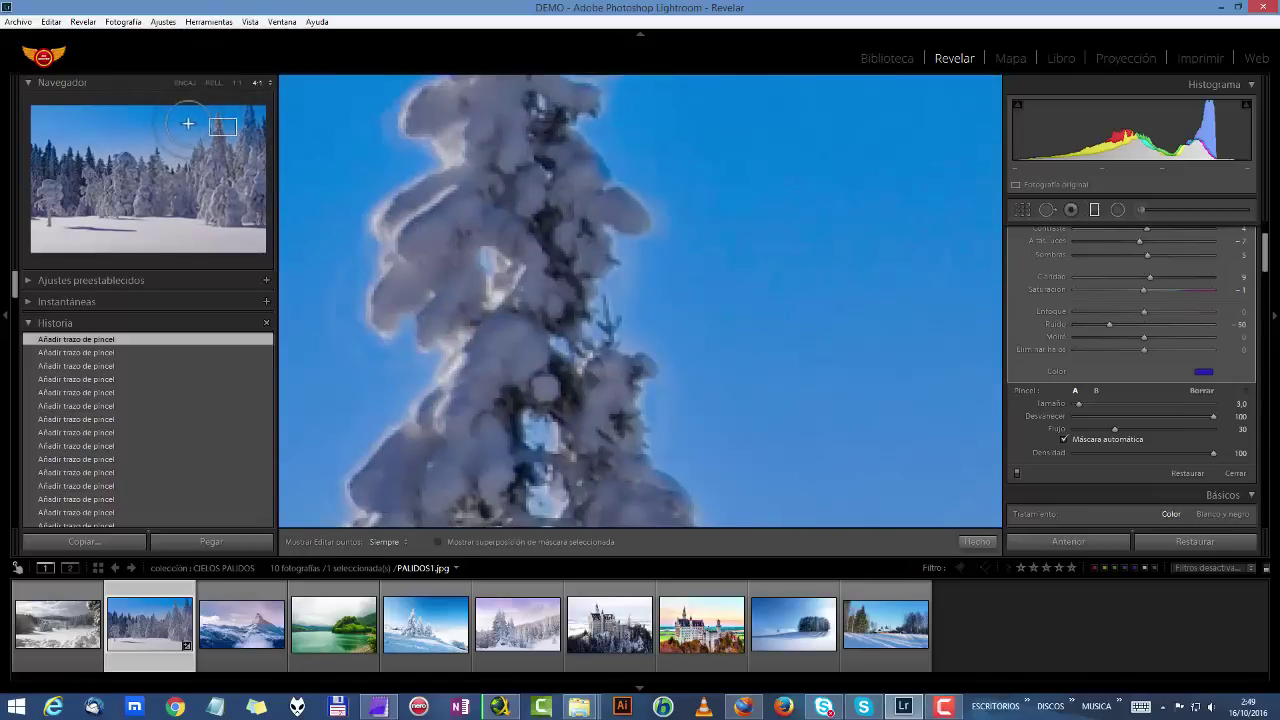
click(215, 112)
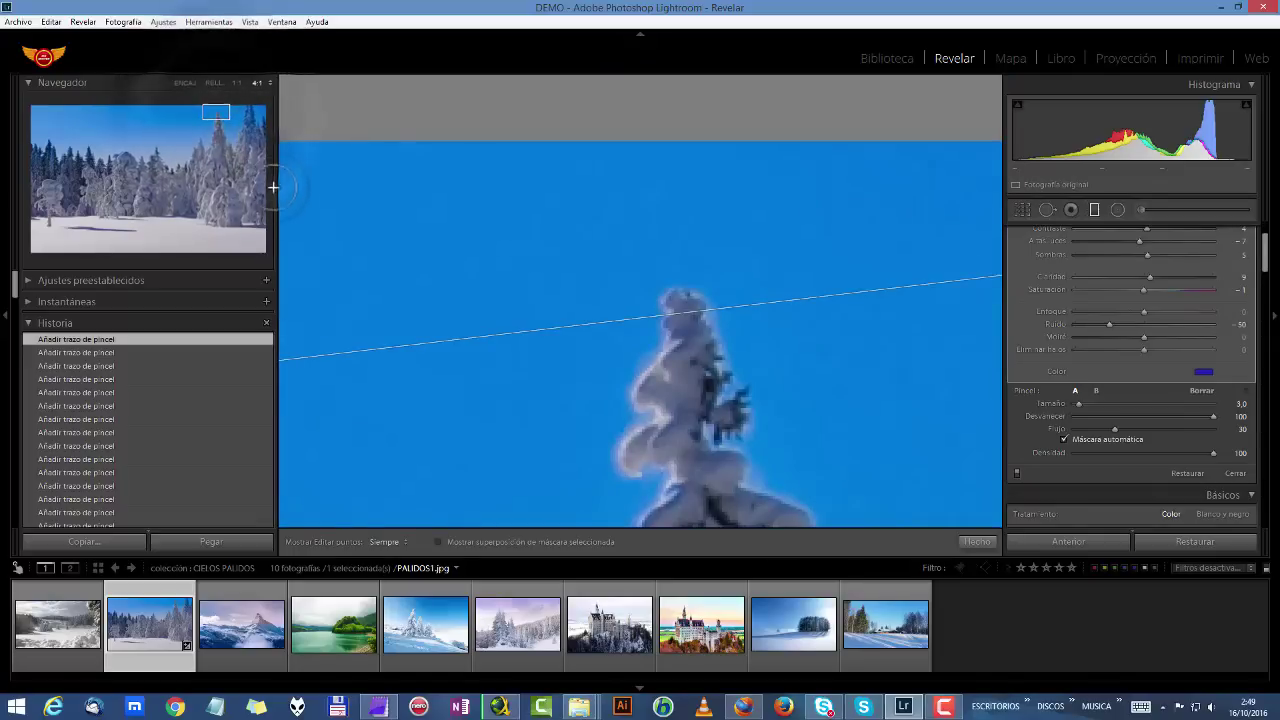
click(229, 144)
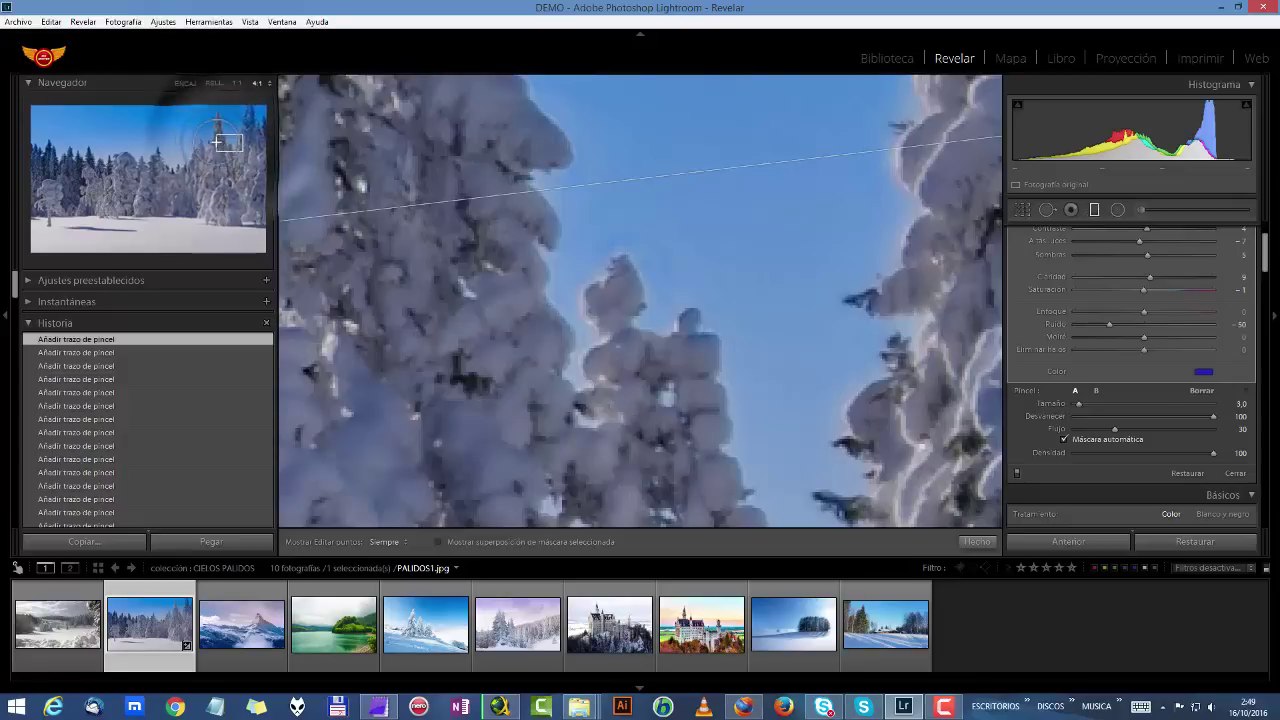
click(213, 137)
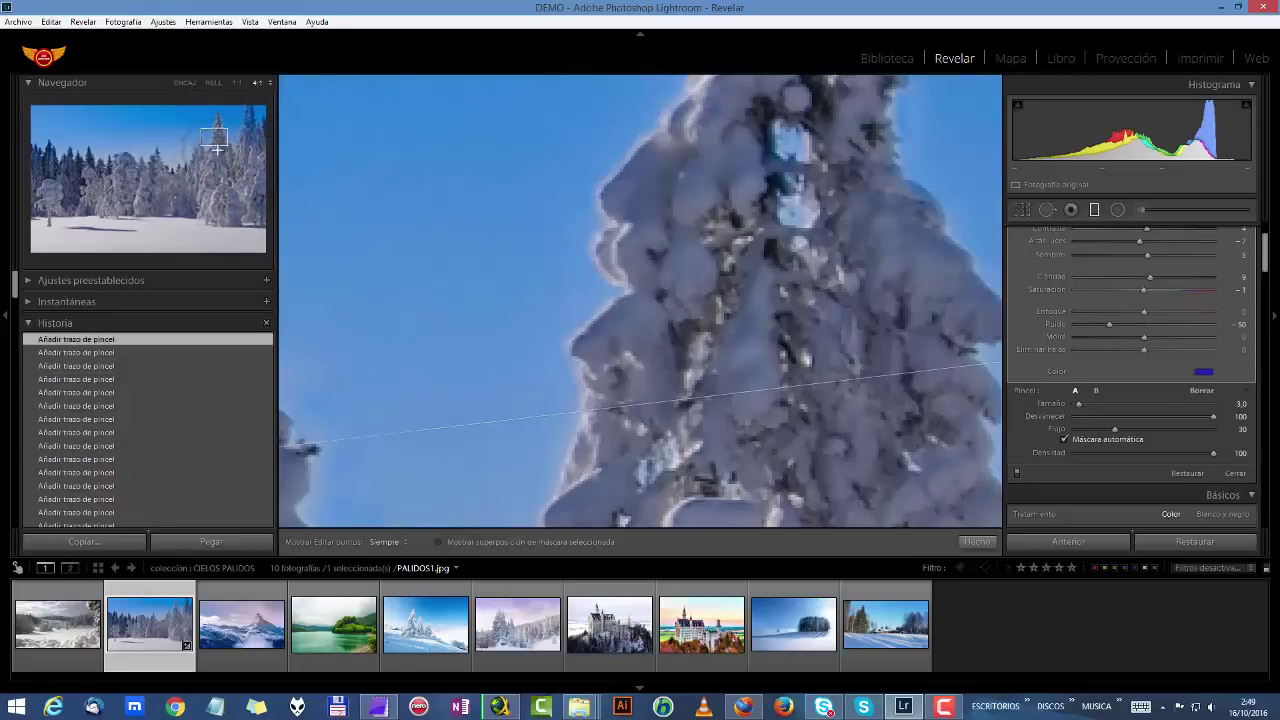
click(250, 125)
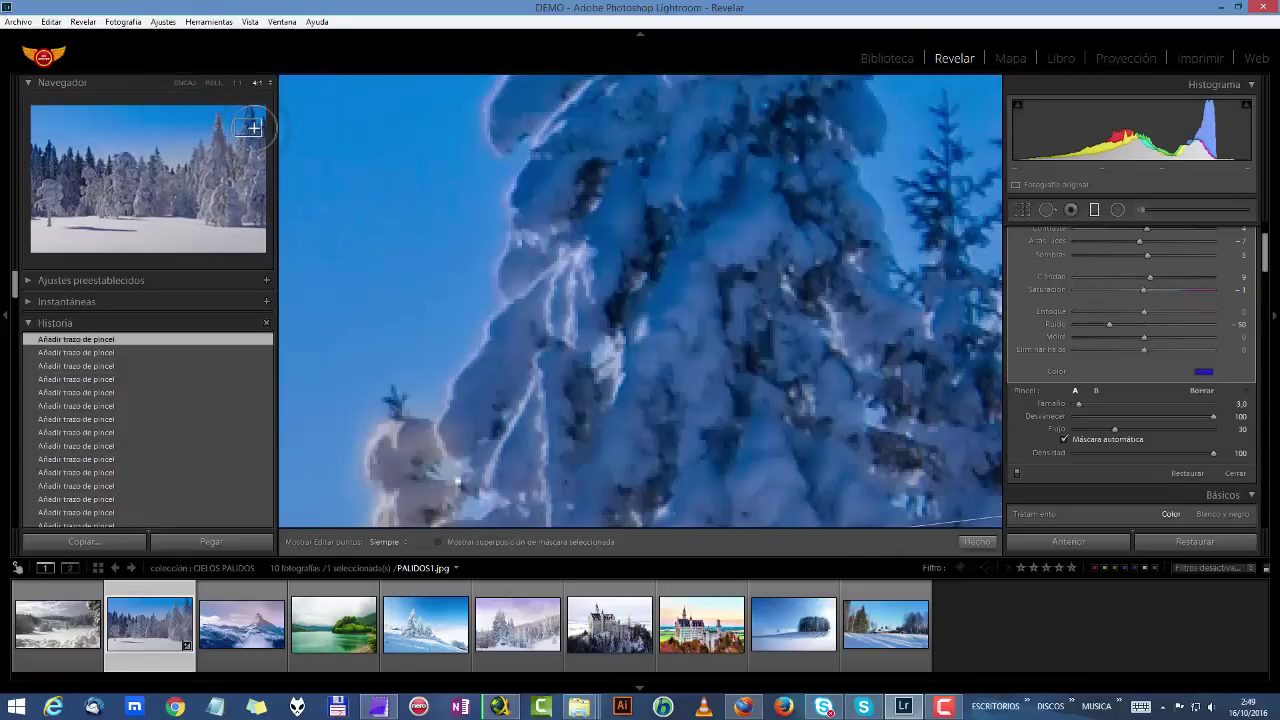
click(437, 541)
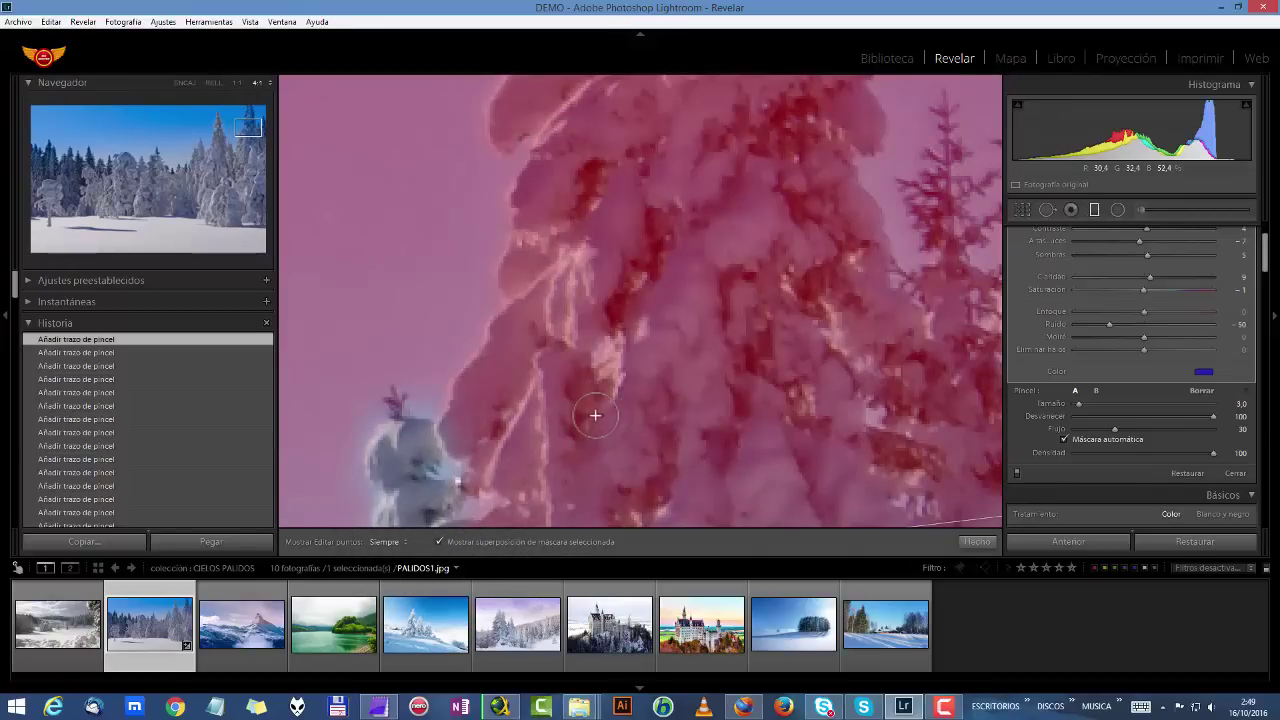
Switch the brush to Borrar at size 20, feather 40, flow 100, with Máscara automática off
key(alt)
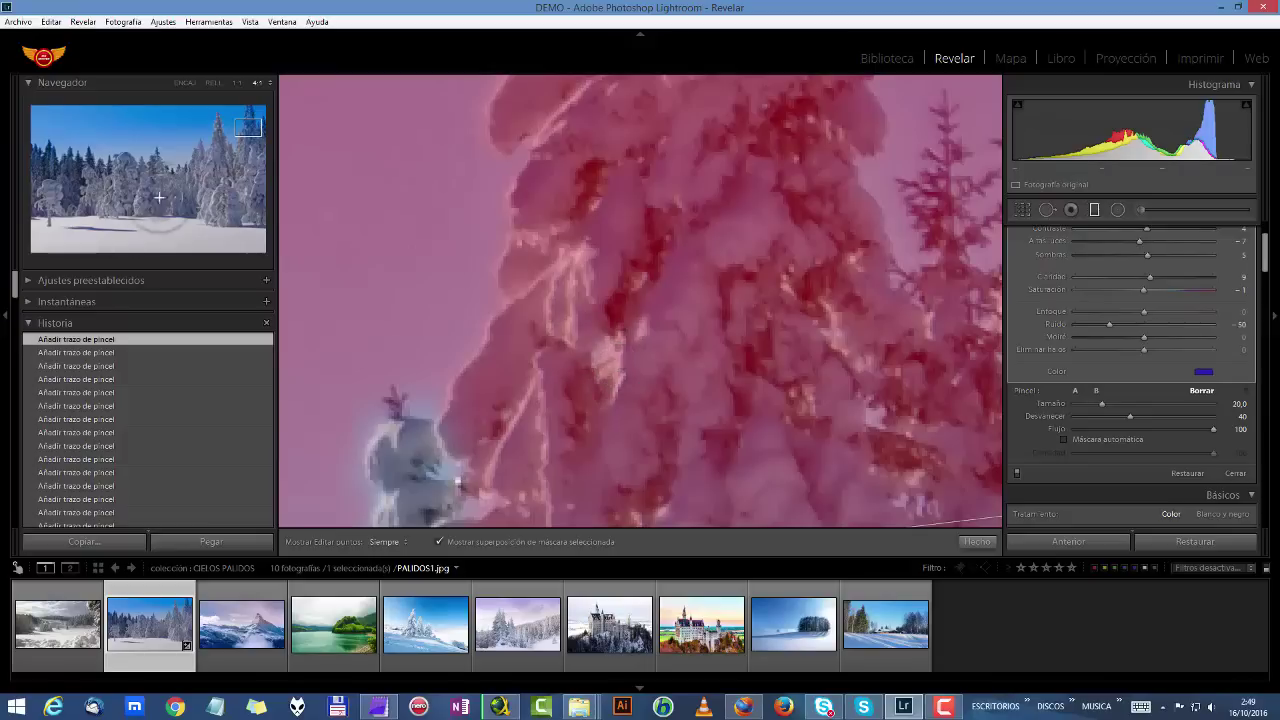
drag(250, 128, 250, 133)
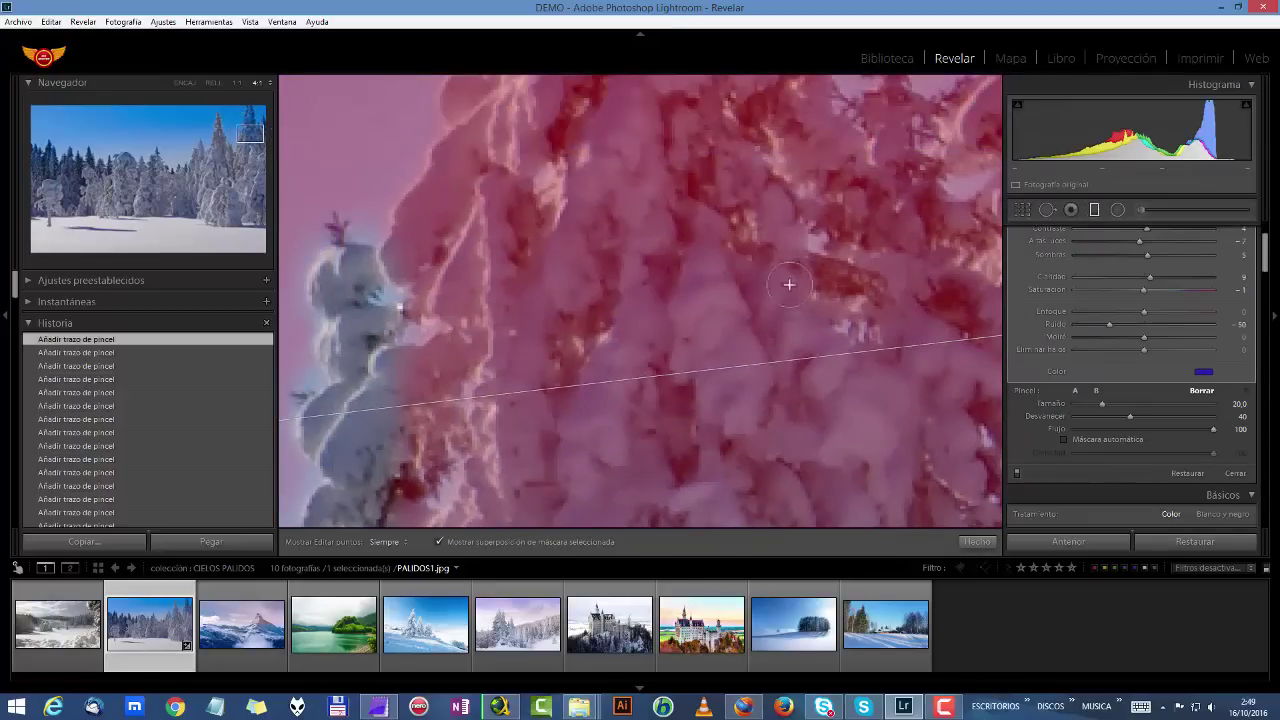
Erase the mask from the snowy tree's interior and branches, then set the zoom to 3:1
drag(534, 349, 586, 263)
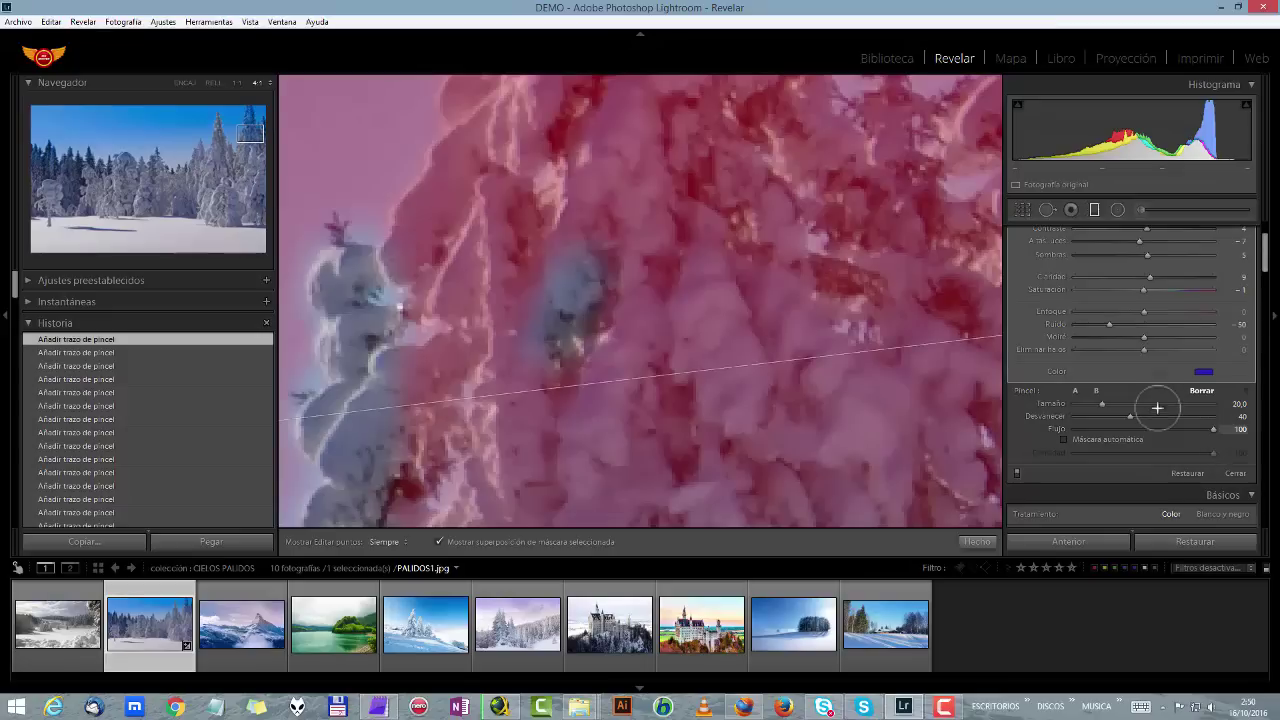
key(h)
mouse_move(534, 370)
mouse_down()
mouse_move(564, 277)
mouse_move(627, 196)
mouse_move(602, 333)
mouse_move(672, 300)
mouse_move(692, 233)
mouse_move(602, 362)
mouse_up()
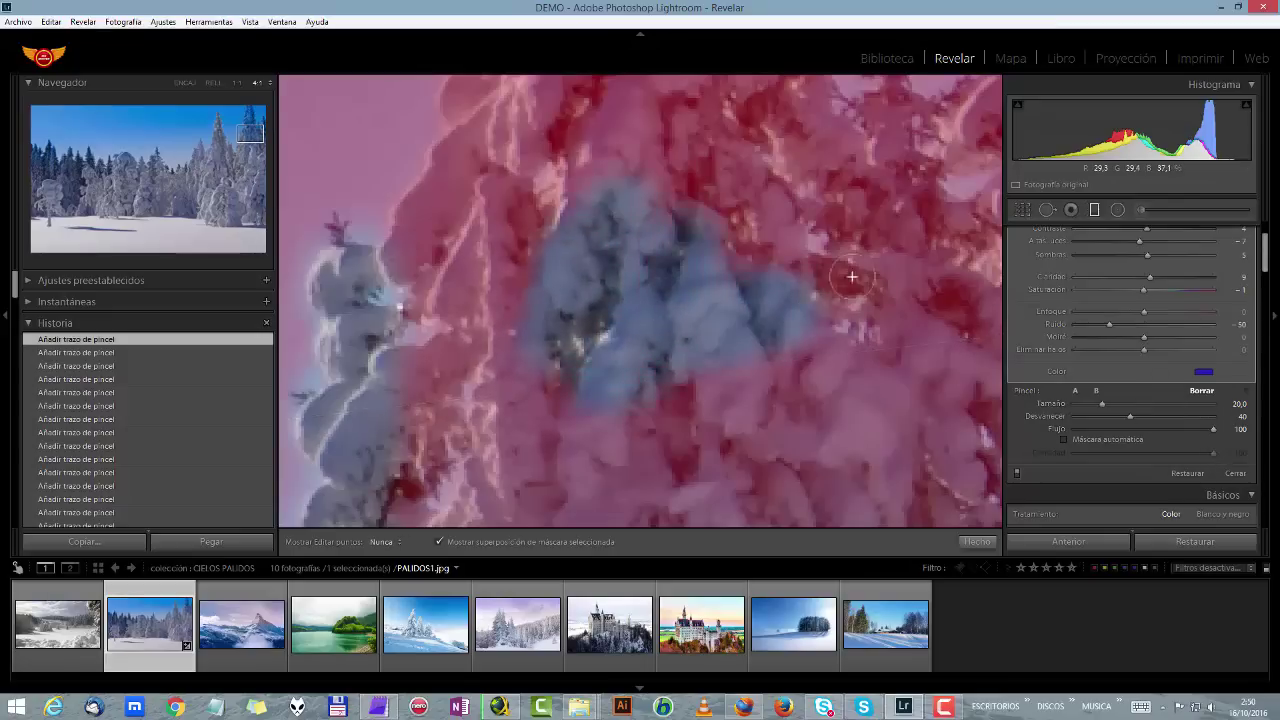
drag(850, 312, 847, 255)
mouse_move(427, 429)
mouse_down()
mouse_move(443, 383)
mouse_move(413, 407)
mouse_up()
drag(490, 300, 480, 265)
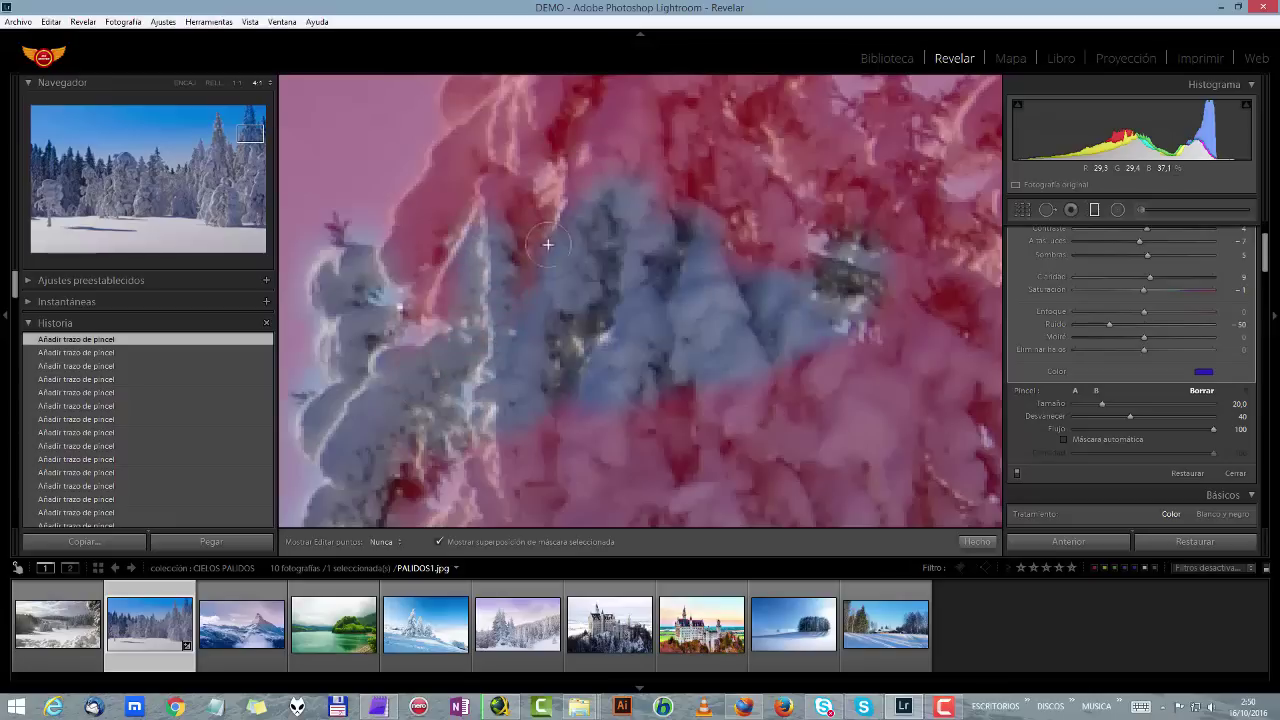
mouse_move(613, 141)
mouse_down()
mouse_move(573, 216)
mouse_move(698, 165)
mouse_move(739, 258)
mouse_up()
drag(777, 187, 821, 208)
mouse_move(785, 410)
mouse_down()
mouse_move(632, 466)
mouse_move(664, 419)
mouse_up()
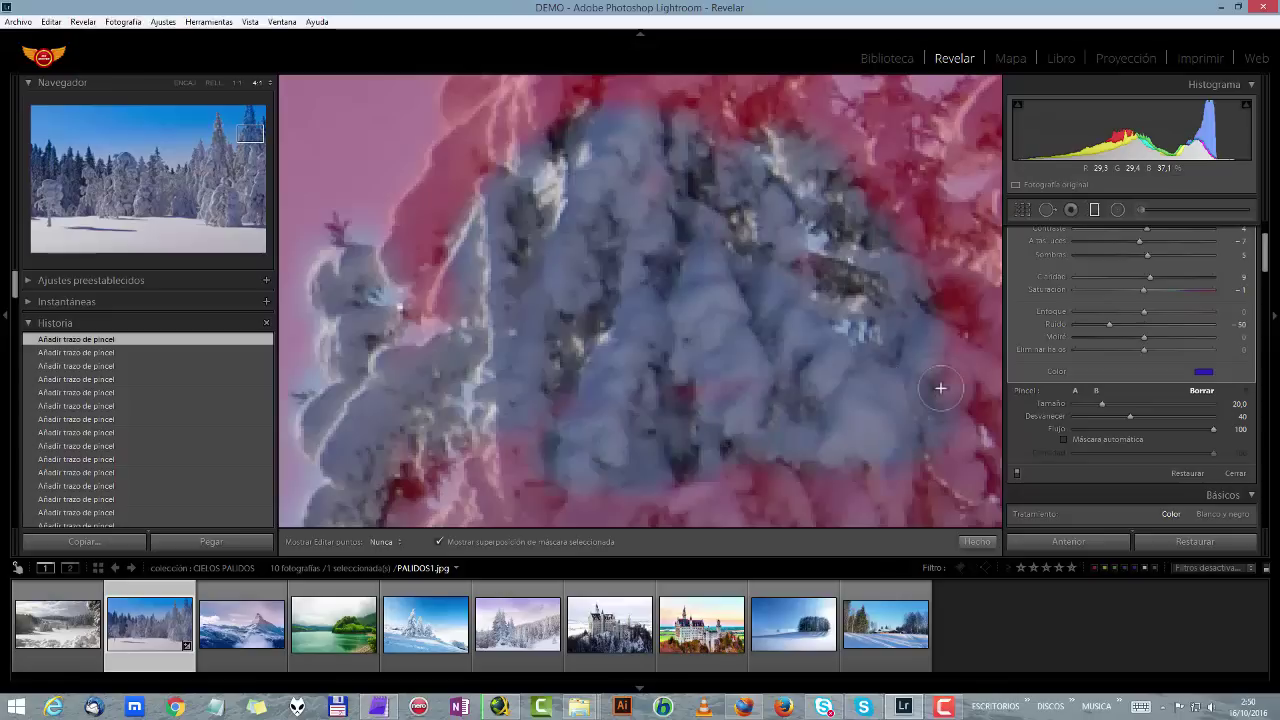
mouse_move(937, 400)
mouse_down()
mouse_move(935, 460)
mouse_move(473, 513)
mouse_move(484, 489)
mouse_up()
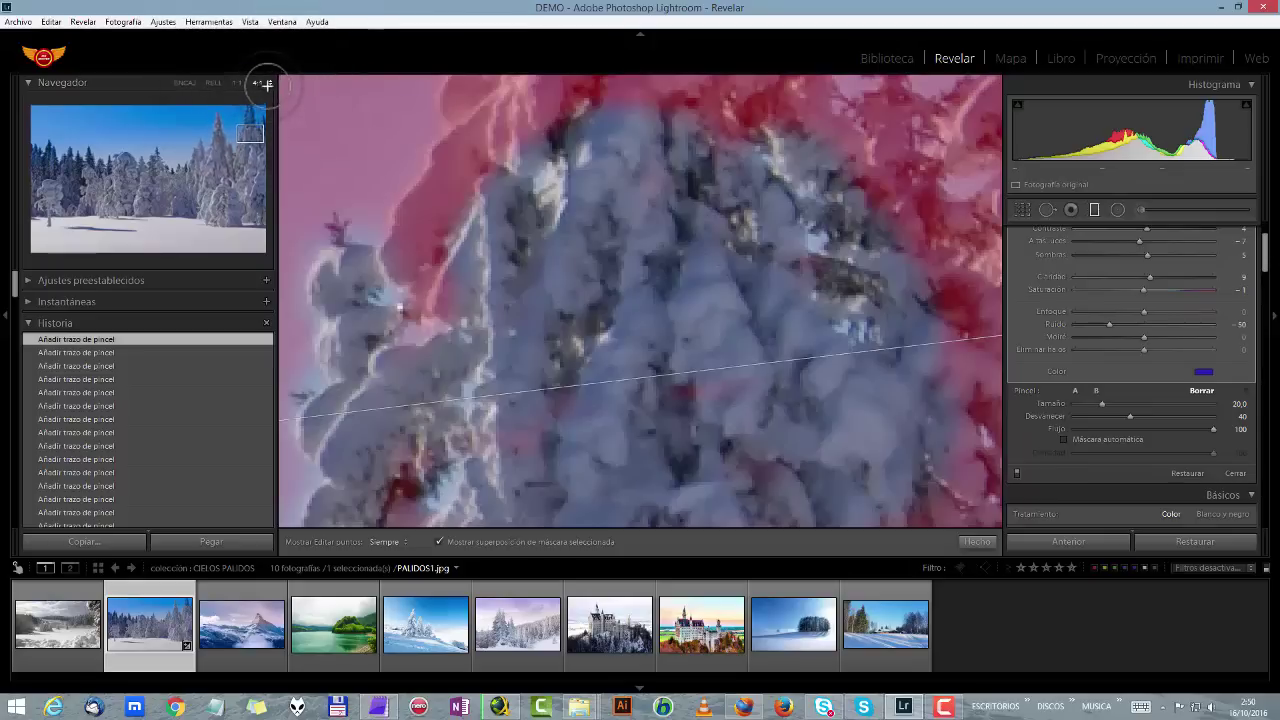
click(264, 82)
click(228, 186)
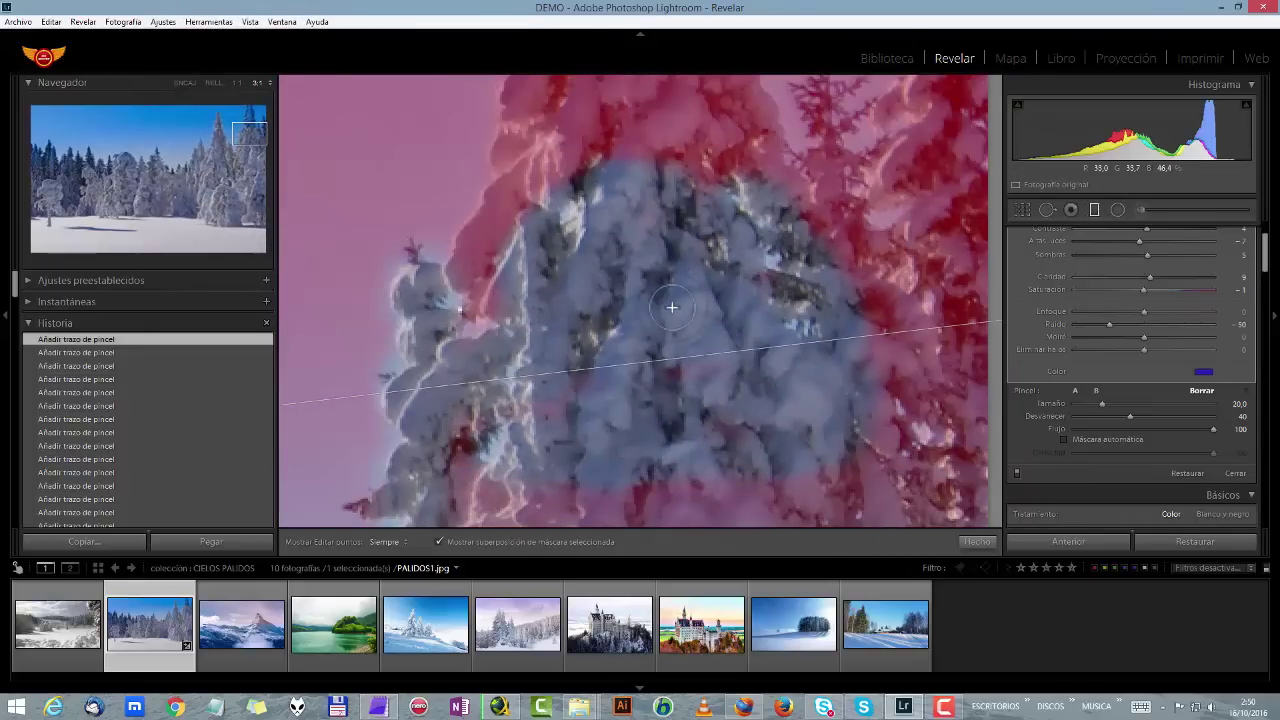
Zoom the Navigator to 2:1 and erase the mask around the treetop and its upper left
click(264, 83)
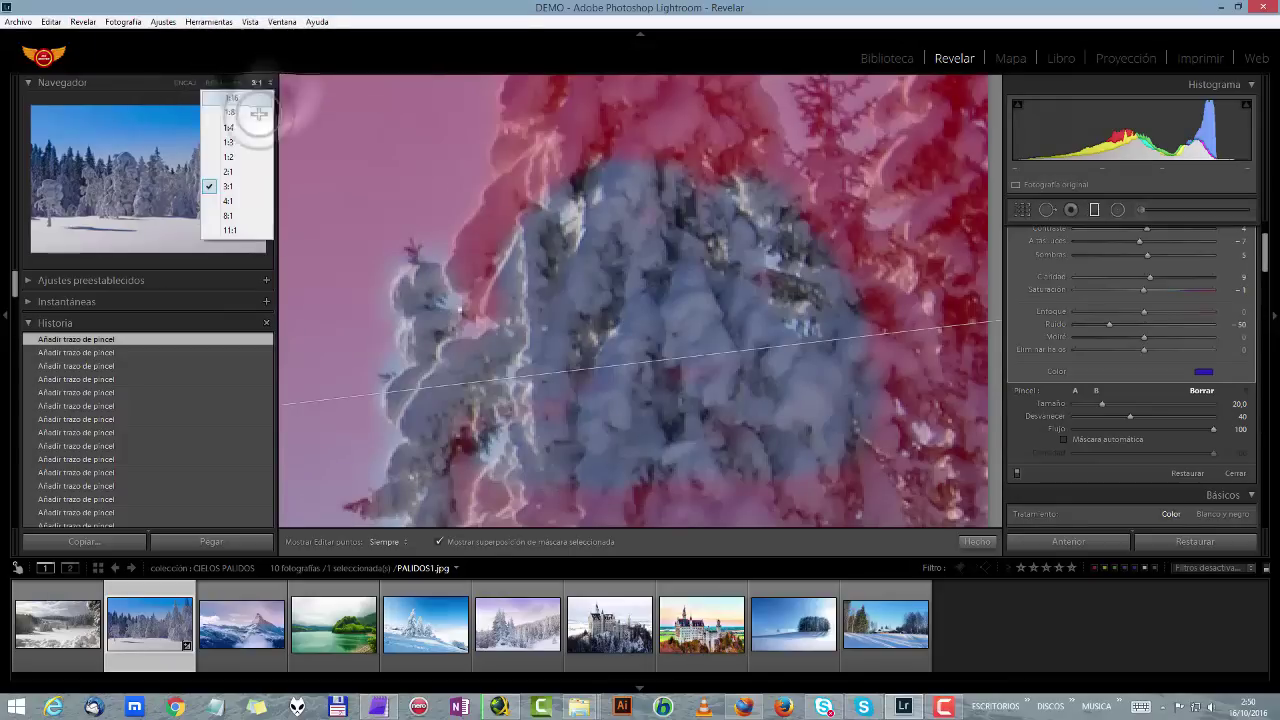
click(243, 152)
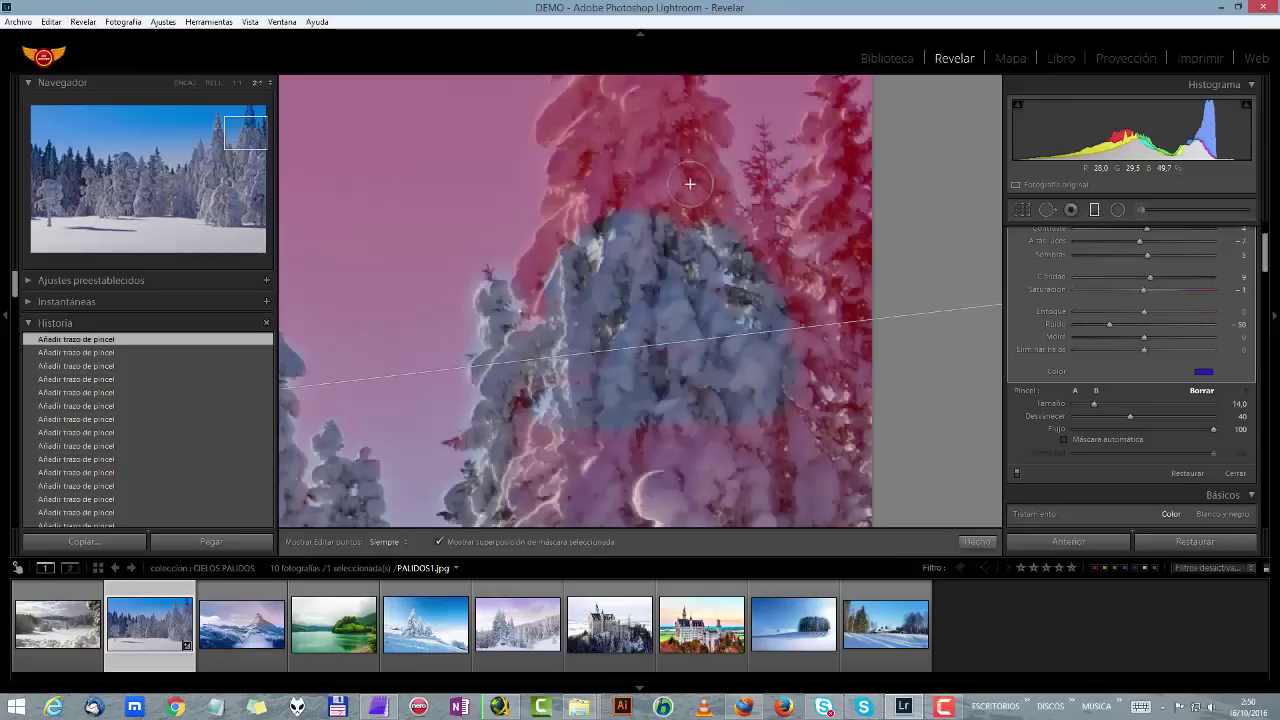
drag(688, 195, 677, 190)
key(h)
mouse_move(636, 133)
mouse_down()
mouse_move(620, 183)
mouse_move(586, 182)
mouse_move(576, 162)
mouse_move(594, 200)
mouse_move(588, 144)
mouse_move(631, 116)
mouse_up()
mouse_move(726, 232)
mouse_down()
mouse_move(691, 196)
mouse_move(677, 152)
mouse_up()
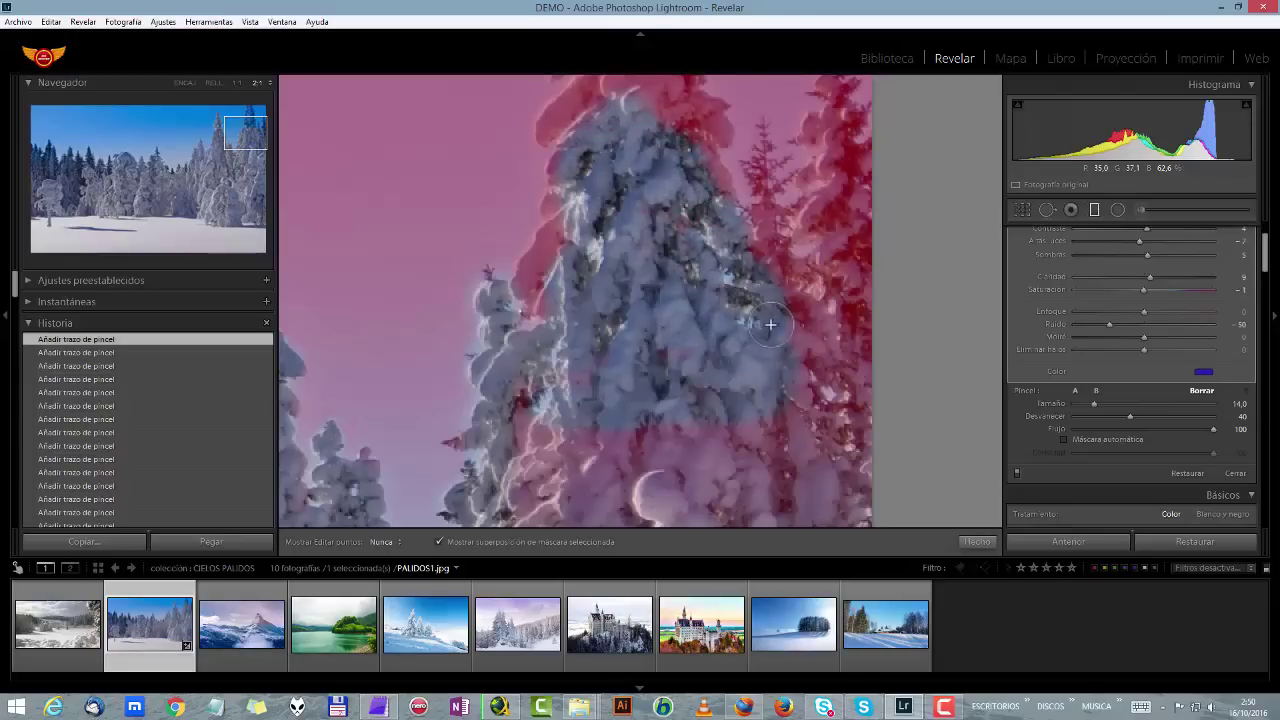
key(h)
Undo a stray stroke on the tree's left edge, raise brush size to 16, and pan up
key(h)
mouse_move(540, 282)
mouse_down()
mouse_move(569, 210)
mouse_move(545, 230)
mouse_move(552, 206)
mouse_move(559, 218)
mouse_move(523, 273)
mouse_move(575, 244)
mouse_up()
key(h)
key(ctrl+z)
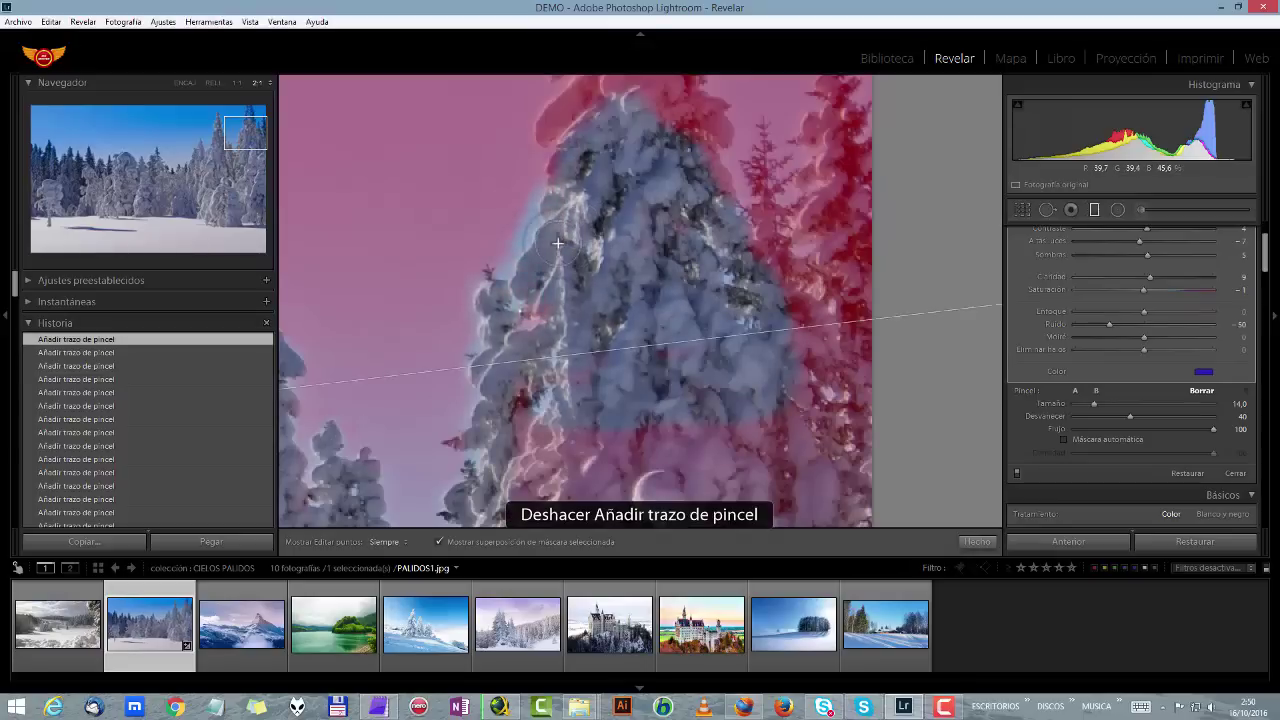
key(bracketright)
drag(246, 131, 248, 120)
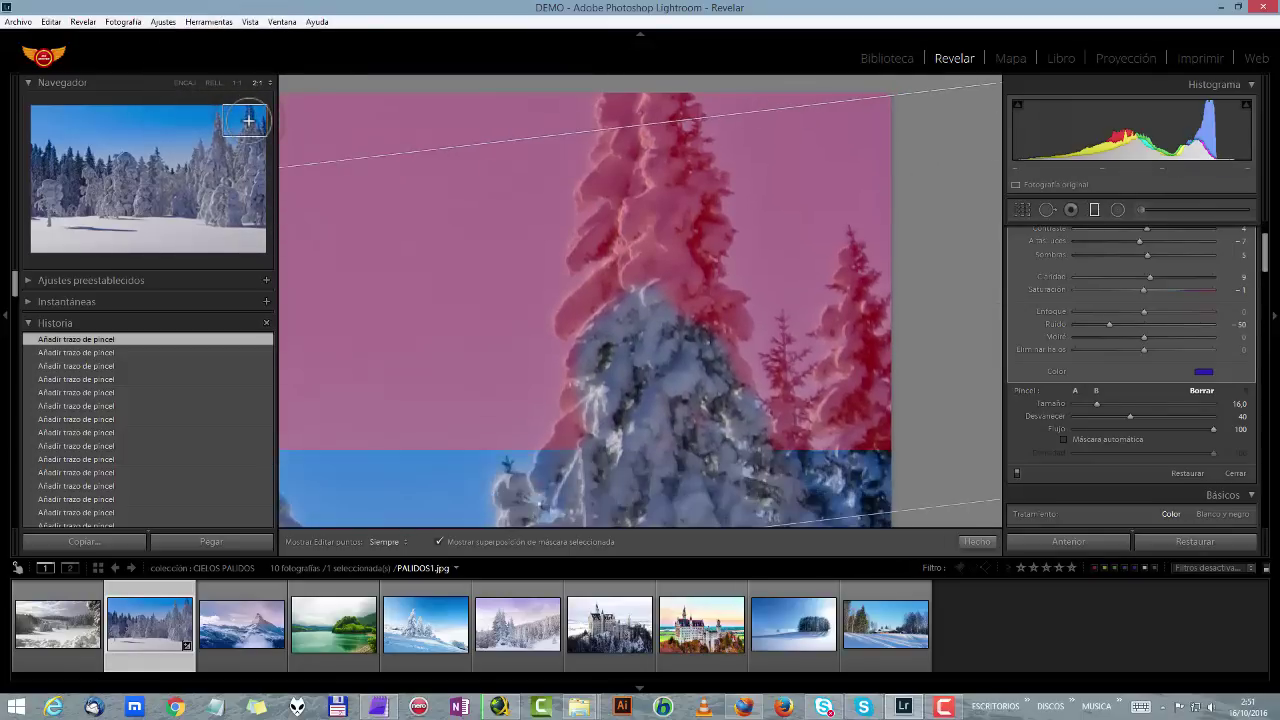
Erase the mask along the tall tree's top and upper left
mouse_move(665, 274)
mouse_down()
mouse_move(668, 234)
mouse_move(650, 268)
mouse_move(651, 218)
mouse_move(661, 266)
mouse_move(651, 125)
mouse_move(689, 253)
mouse_move(678, 203)
mouse_move(696, 241)
mouse_move(693, 201)
mouse_move(656, 176)
mouse_up()
key(h)
mouse_move(620, 222)
mouse_down()
mouse_move(640, 130)
mouse_move(600, 100)
mouse_move(649, 112)
mouse_move(673, 100)
mouse_up()
key(h)
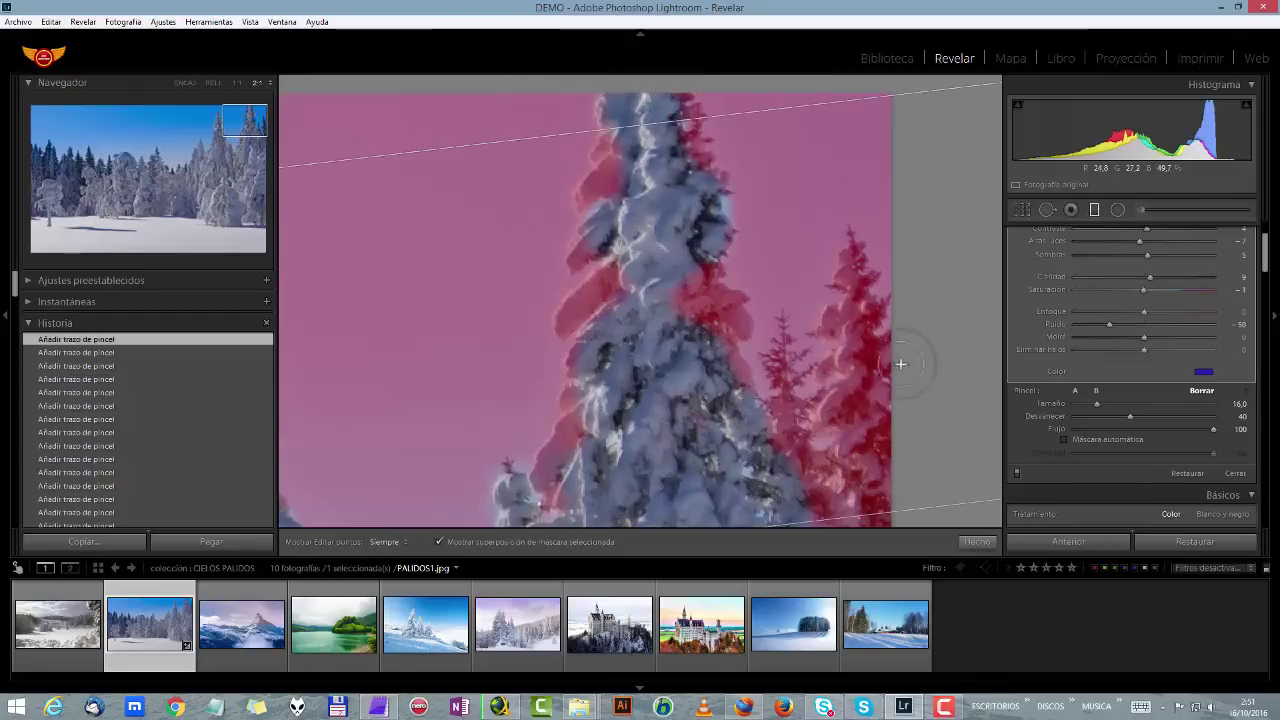
key(h)
Erase the mask from the lower branches of both trees and beside the trunk
mouse_move(873, 498)
mouse_down()
mouse_move(871, 440)
mouse_move(871, 456)
mouse_move(833, 415)
mouse_move(871, 372)
mouse_move(850, 371)
mouse_move(854, 284)
mouse_move(864, 322)
mouse_move(835, 235)
mouse_up()
key(h)
mouse_move(778, 426)
mouse_down()
mouse_move(800, 440)
mouse_move(760, 400)
mouse_move(800, 460)
mouse_up()
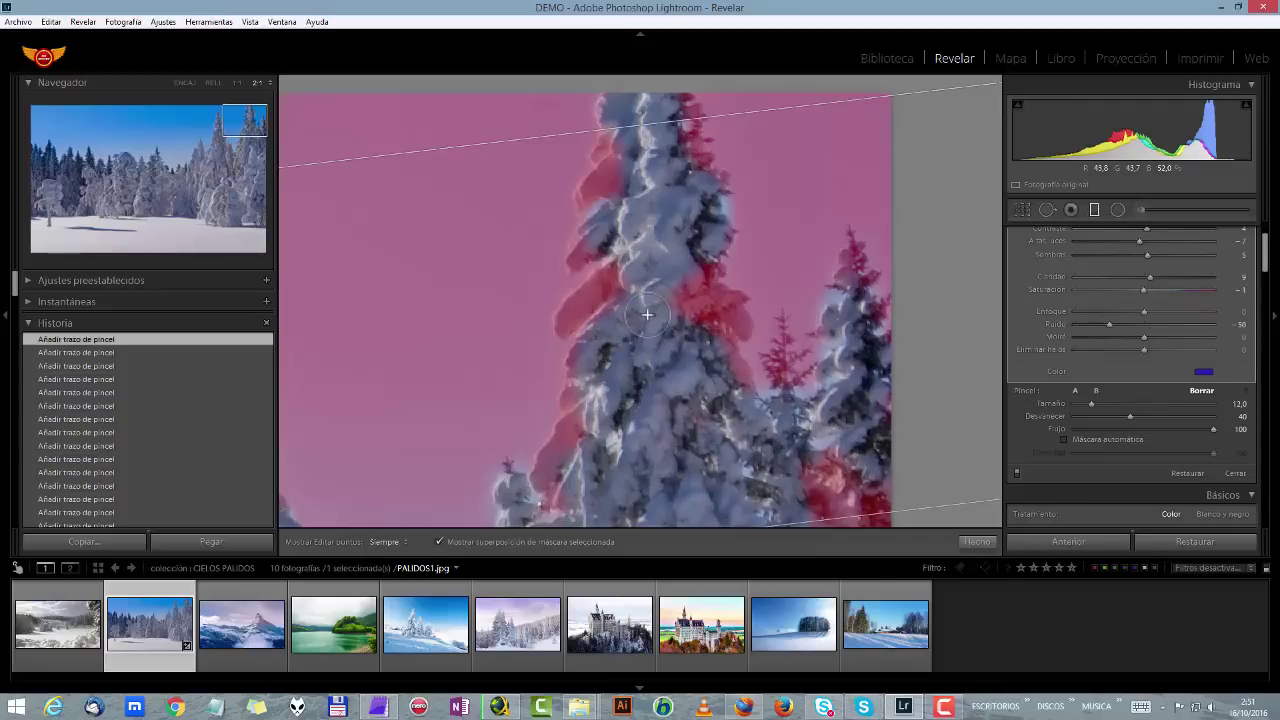
key(h)
mouse_move(540, 476)
mouse_down()
mouse_move(528, 425)
mouse_move(603, 340)
mouse_up()
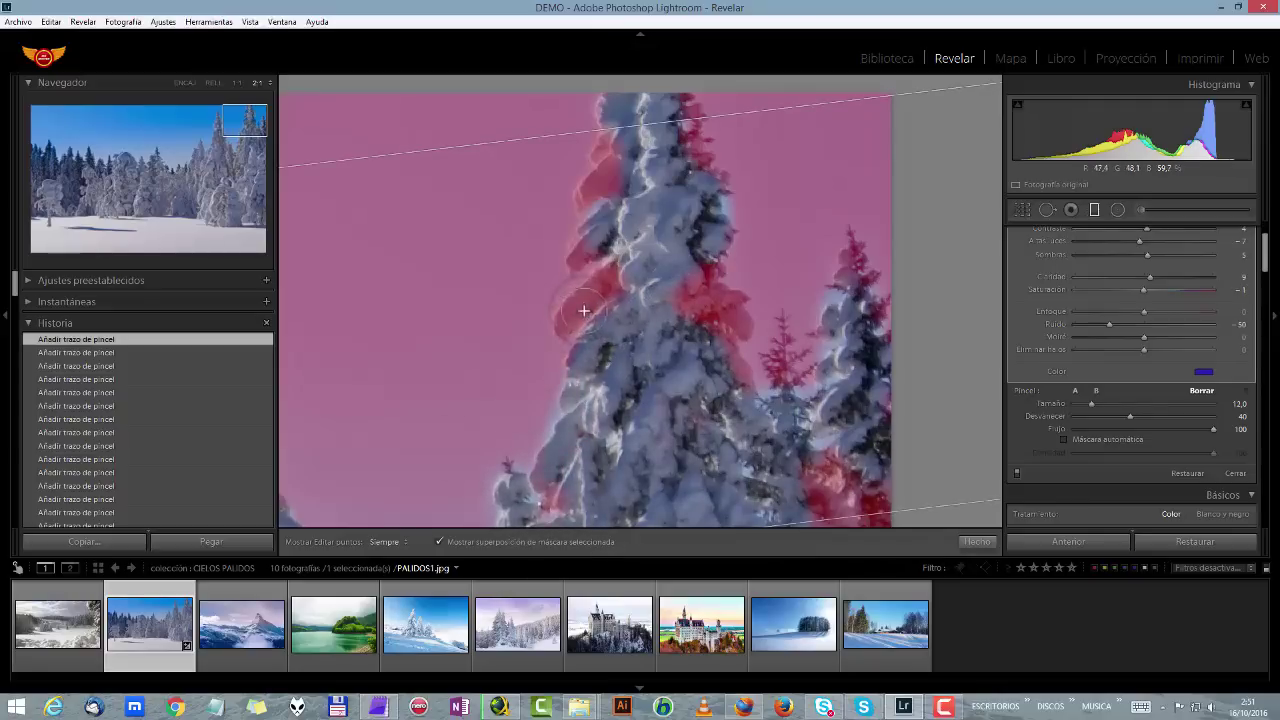
key(h)
mouse_move(600, 340)
mouse_down()
mouse_move(700, 295)
mouse_move(721, 357)
mouse_up()
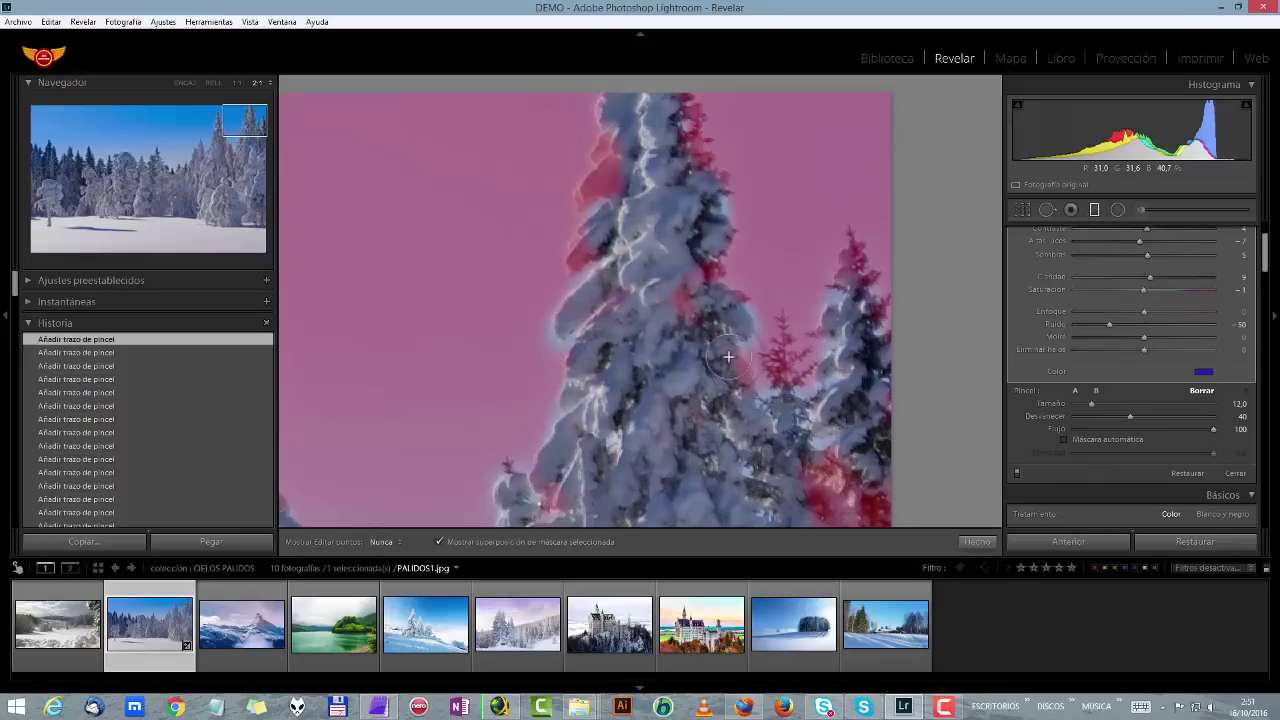
drag(782, 402, 802, 327)
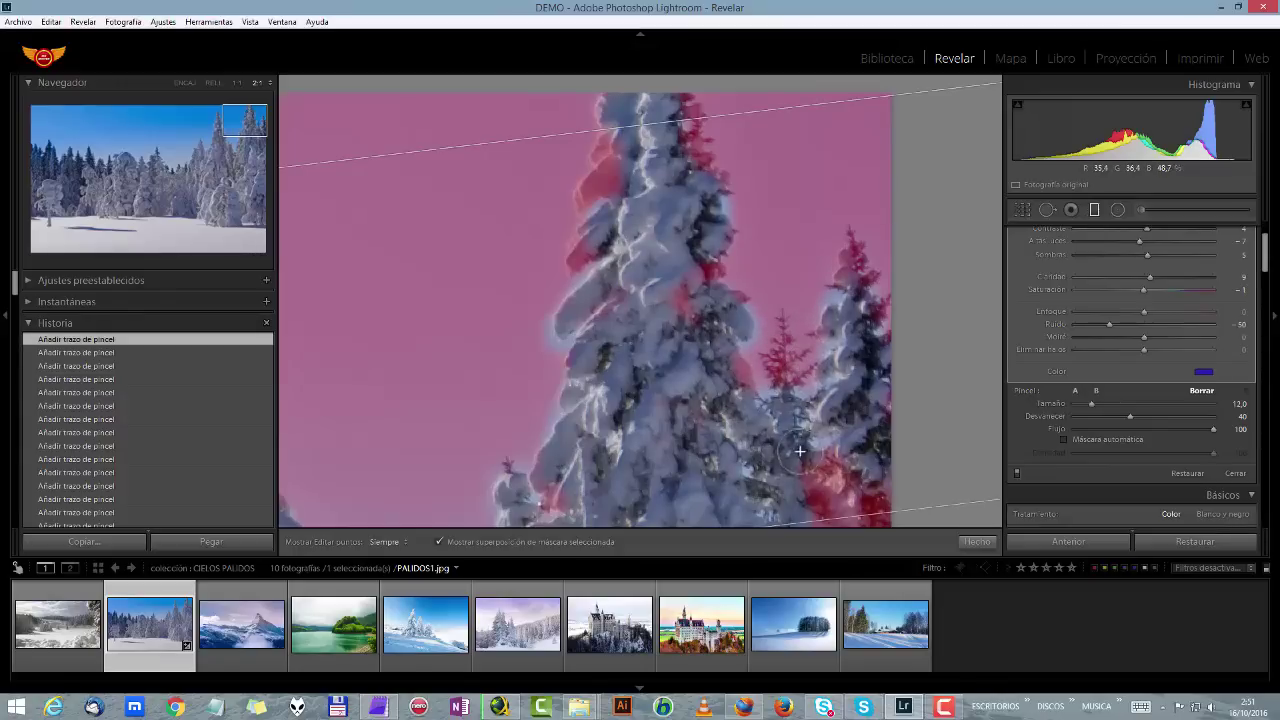
Clear the mask around the right treetop and repaint it along the left treetop's sky edge
mouse_move(853, 265)
mouse_down()
mouse_move(835, 245)
mouse_move(850, 300)
mouse_up()
key(h)
mouse_move(560, 166)
mouse_down()
mouse_move(585, 140)
mouse_move(597, 164)
mouse_move(585, 158)
mouse_move(612, 126)
mouse_move(586, 214)
mouse_move(560, 230)
mouse_move(523, 200)
mouse_move(686, 146)
mouse_move(705, 113)
mouse_move(696, 106)
mouse_up()
key(h)
key(h)
key(h)
mouse_move(728, 291)
mouse_down()
mouse_move(712, 280)
mouse_move(738, 262)
mouse_up()
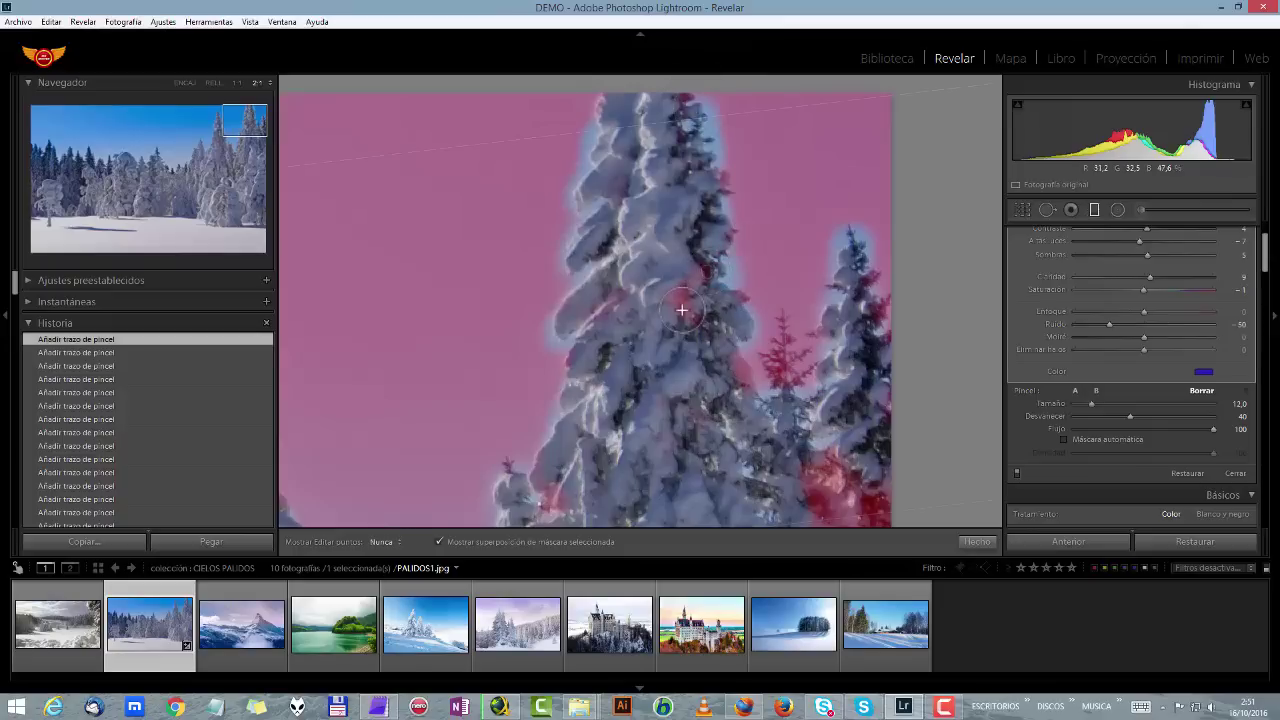
key(h)
Repaint the mask along the tree's right side, erase leftover spots, and shrink the brush to 11
mouse_move(684, 299)
mouse_down()
mouse_move(748, 392)
mouse_move(718, 429)
mouse_move(830, 502)
mouse_move(807, 472)
mouse_move(840, 512)
mouse_move(820, 461)
mouse_move(878, 496)
mouse_move(875, 507)
mouse_move(866, 471)
mouse_move(870, 512)
mouse_up()
key(h)
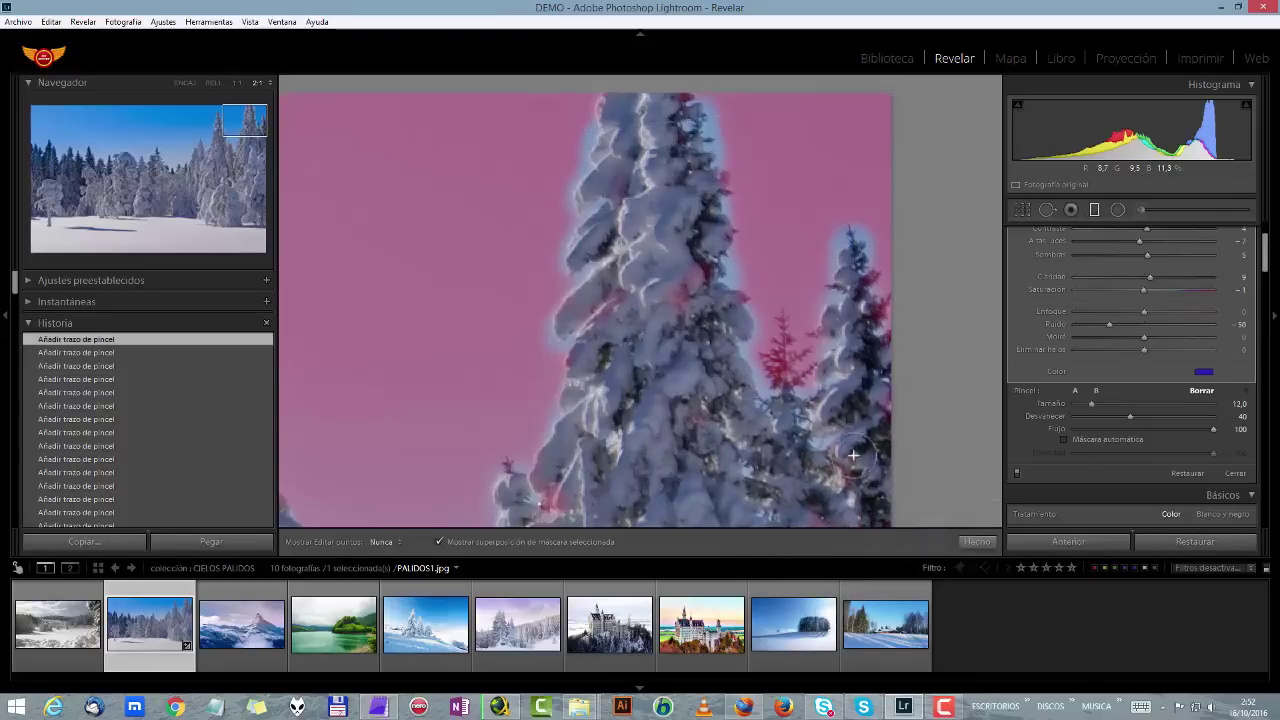
mouse_move(579, 483)
mouse_down()
mouse_move(540, 500)
mouse_move(525, 470)
mouse_up()
key(h)
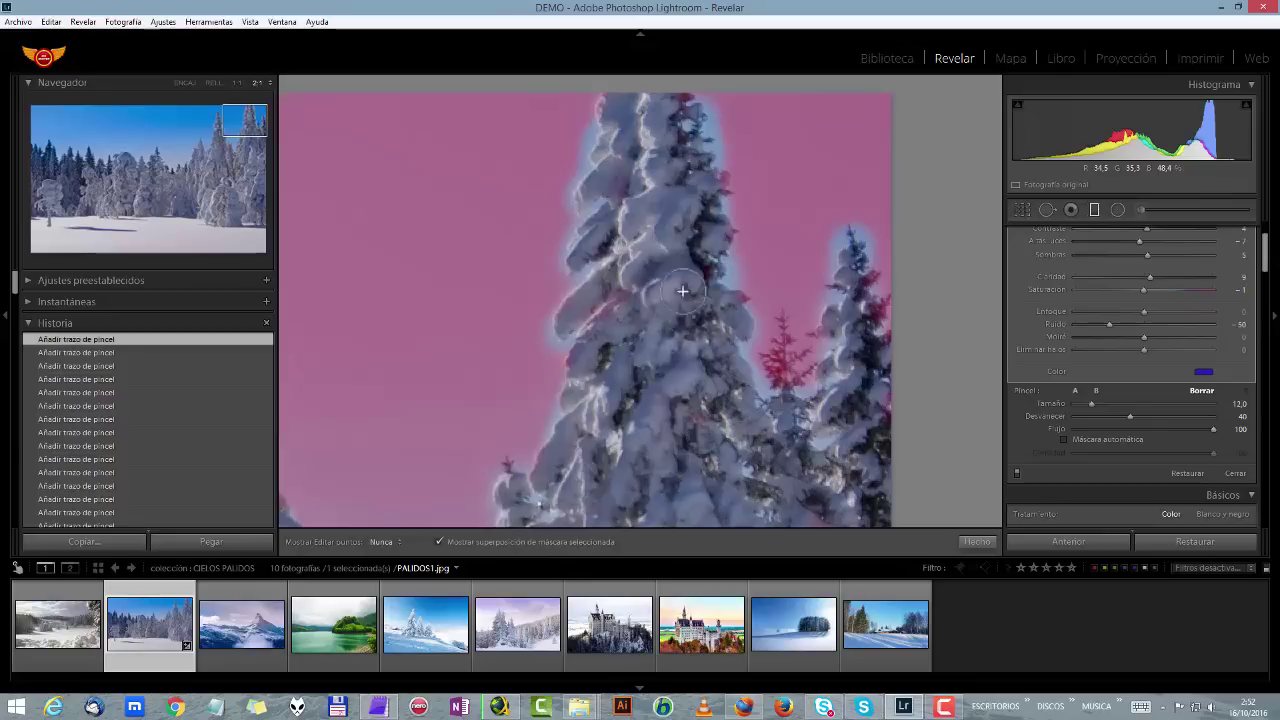
key(bracketleft)
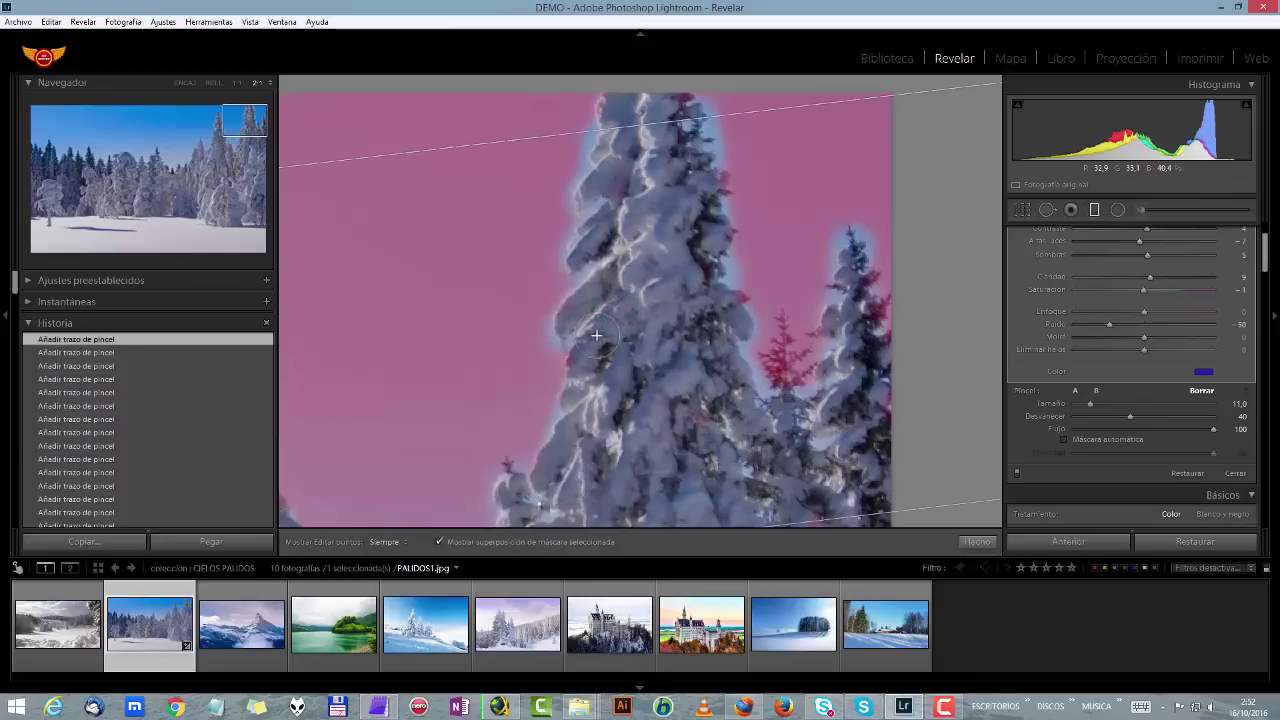
Zoom to 1:1, pan over more trees, and erase a mask spot on them
click(238, 81)
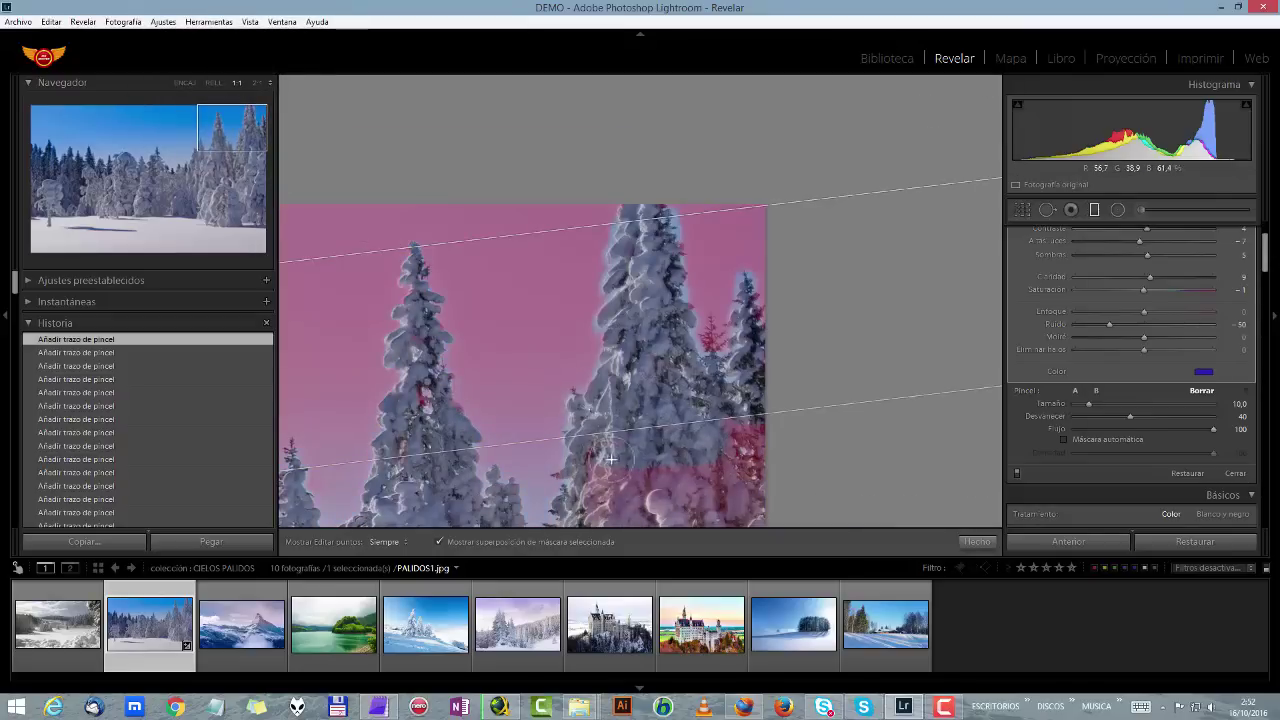
key(h)
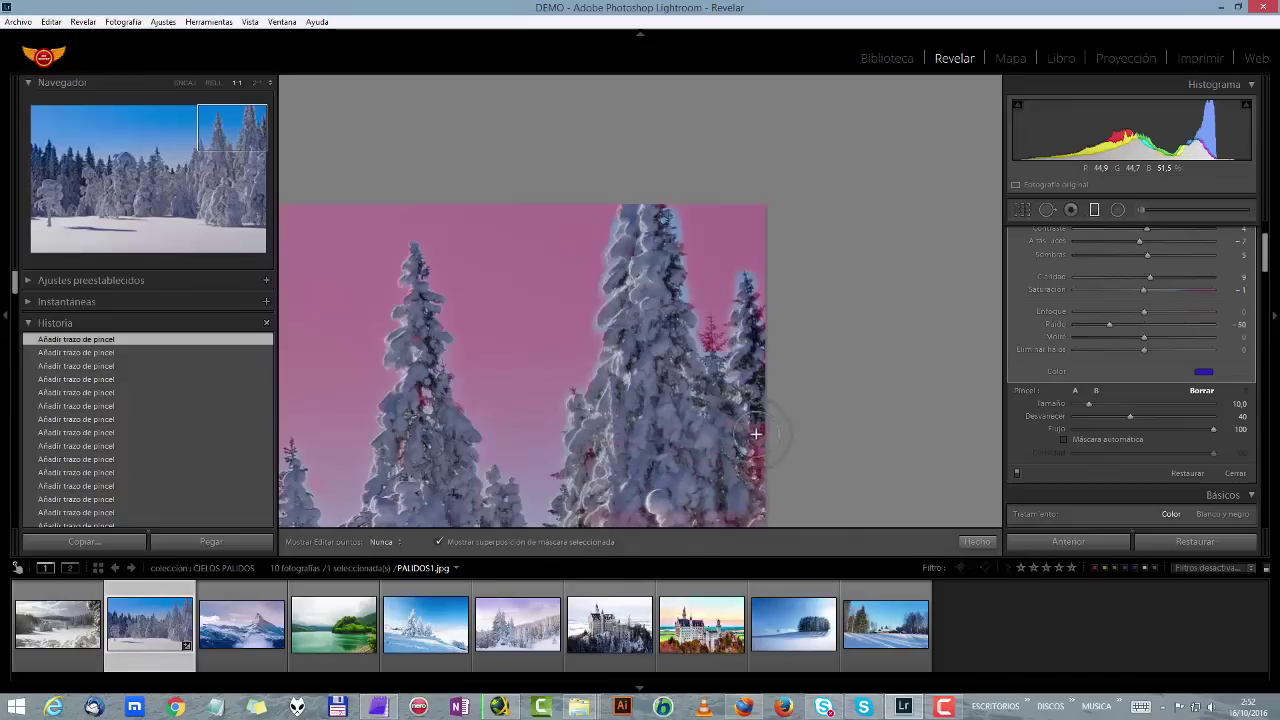
key(h)
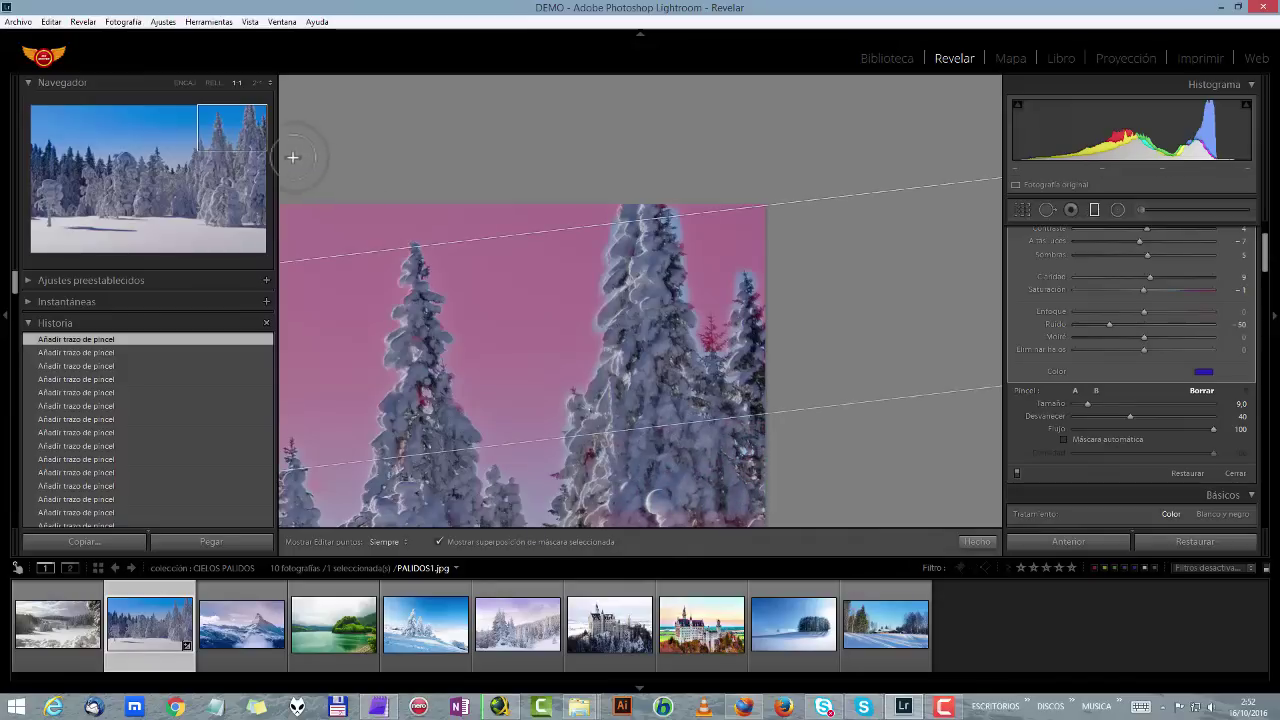
drag(230, 133, 232, 138)
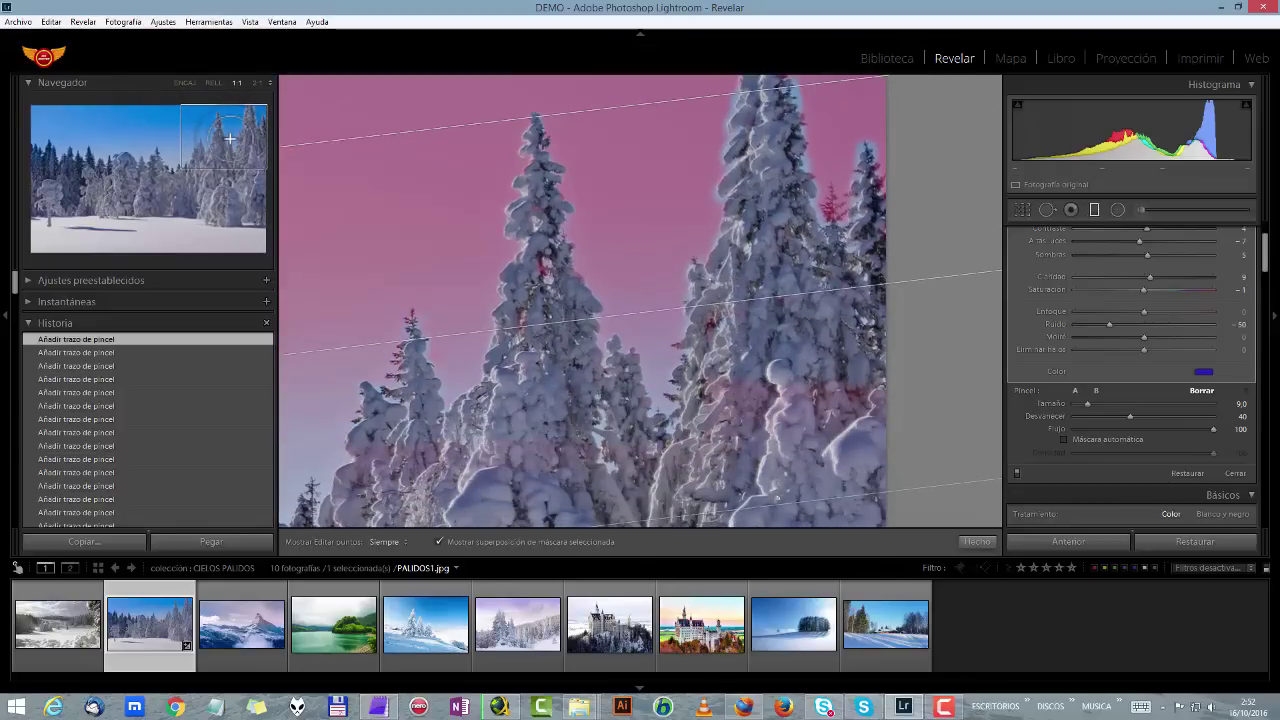
key(h)
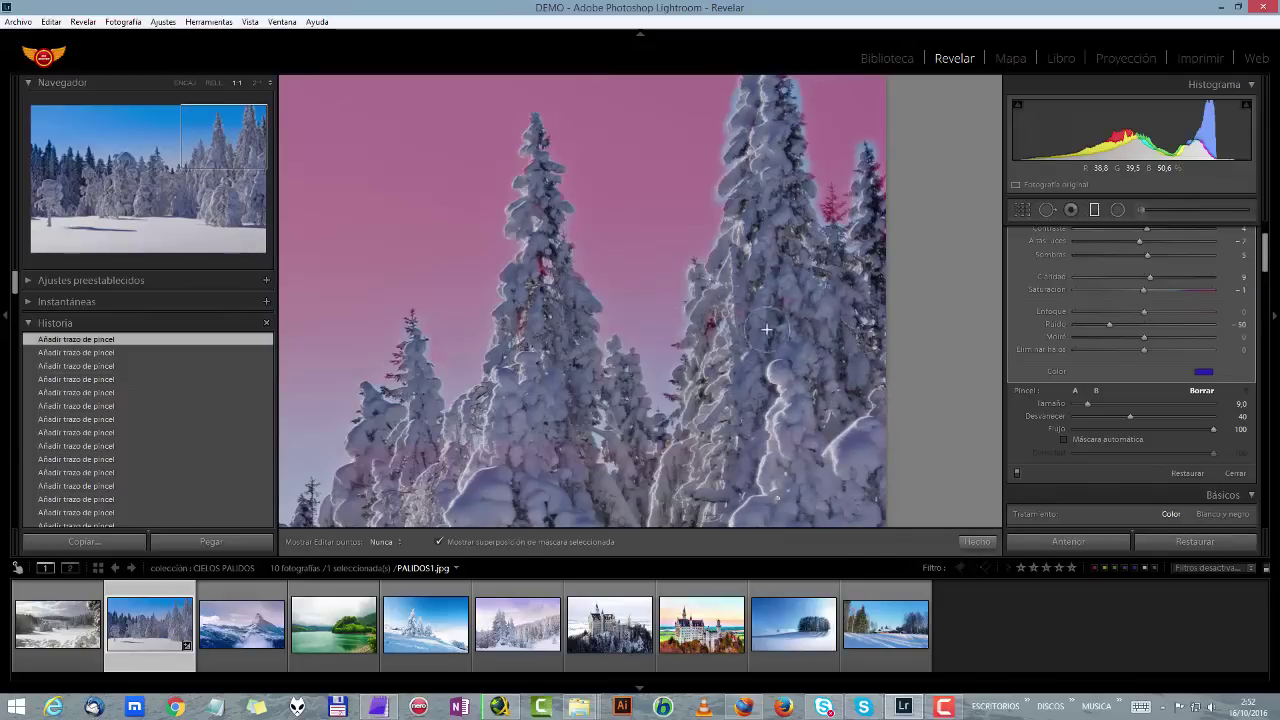
click(779, 378)
Raise the brush size from 9 to 11 and hide the pink mask overlay
key(h)
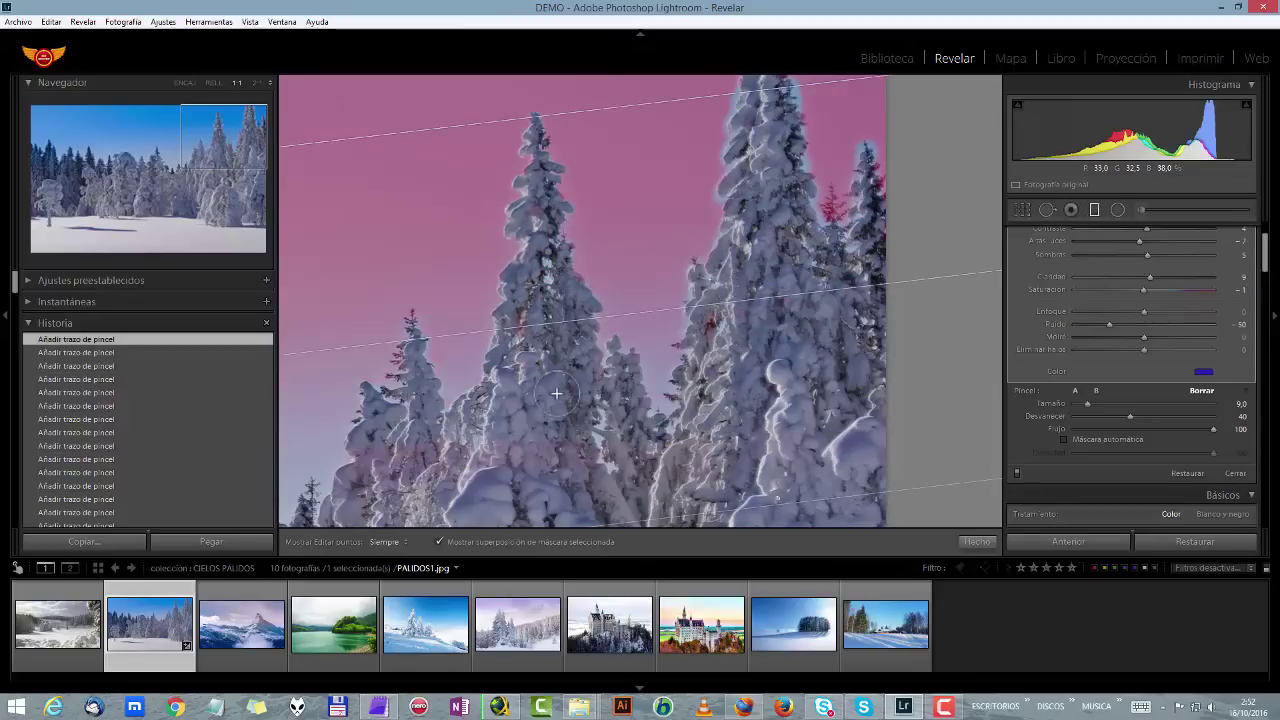
scroll(759, 200, up, 2)
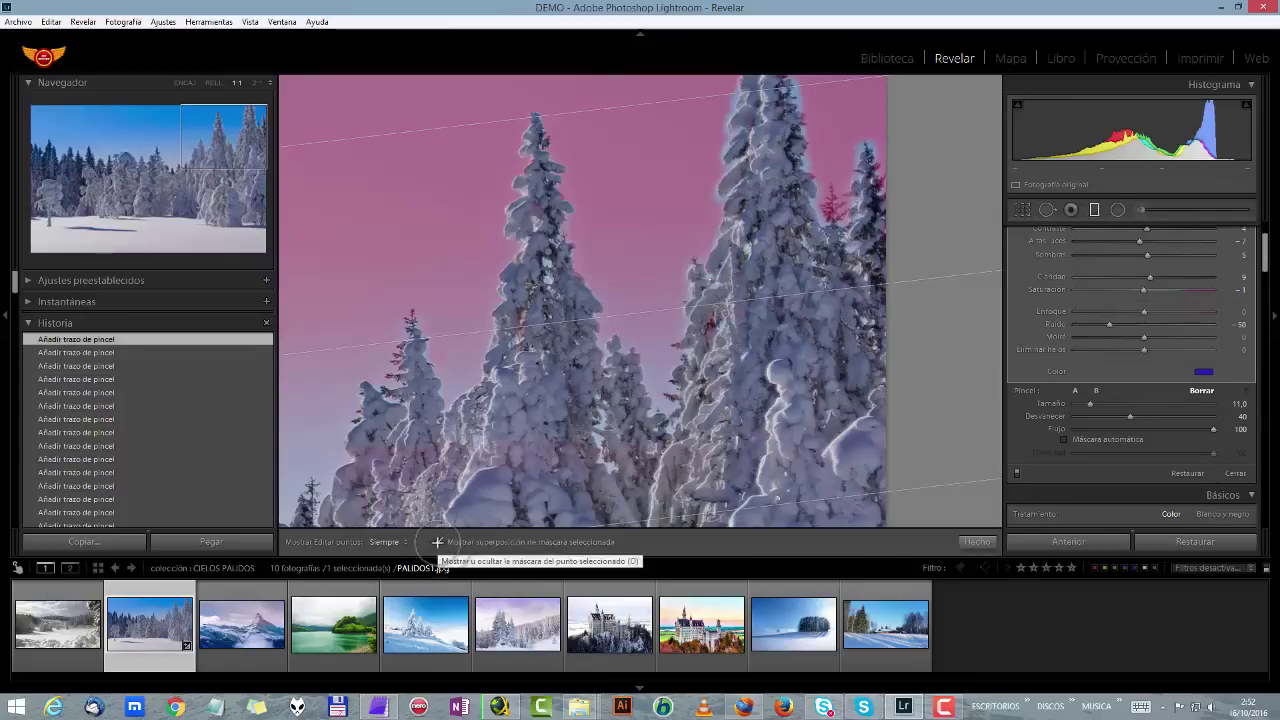
key(o)
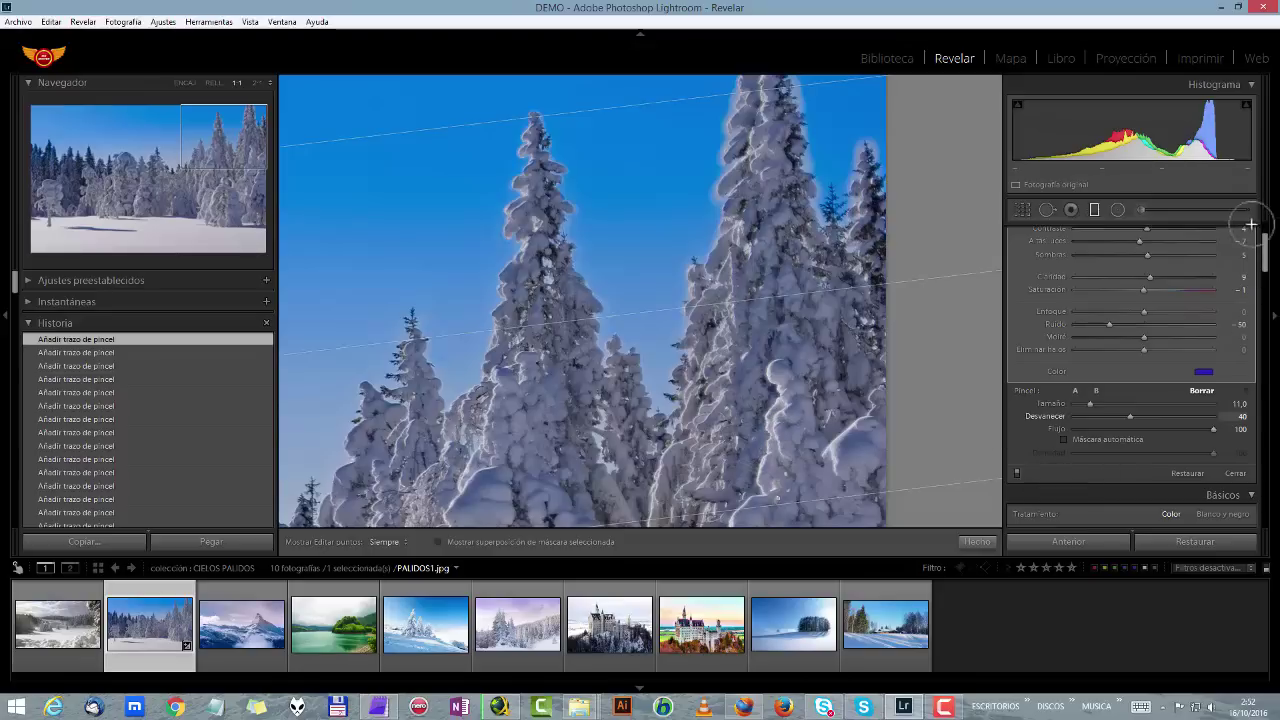
Close the brush panel, fit the photo, then zoom in on the tall trees on the right
click(1094, 210)
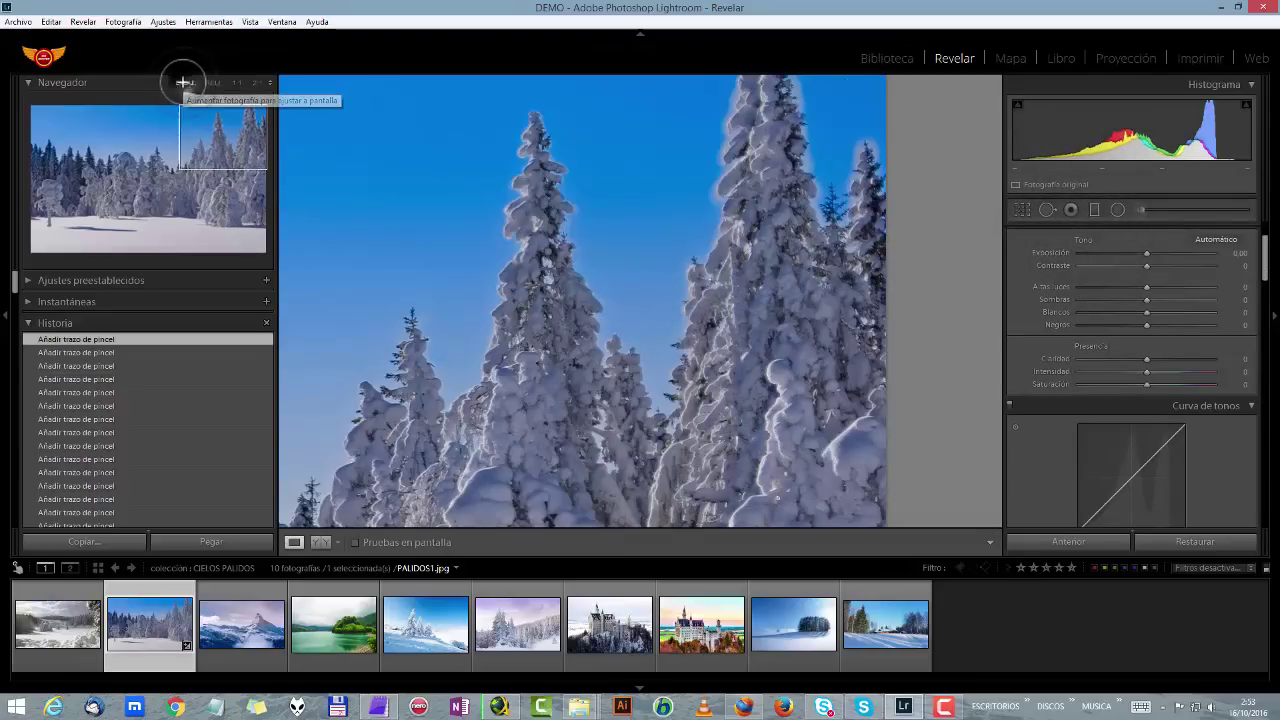
click(329, 195)
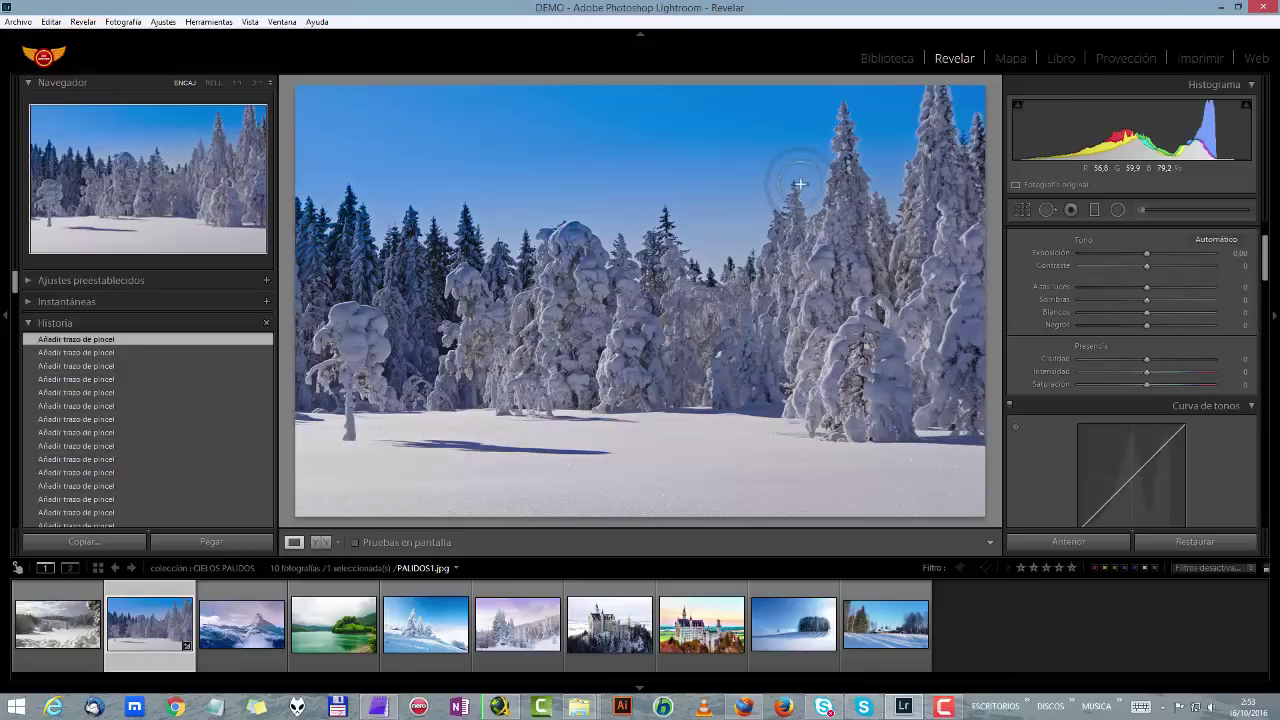
key(z)
key(z)
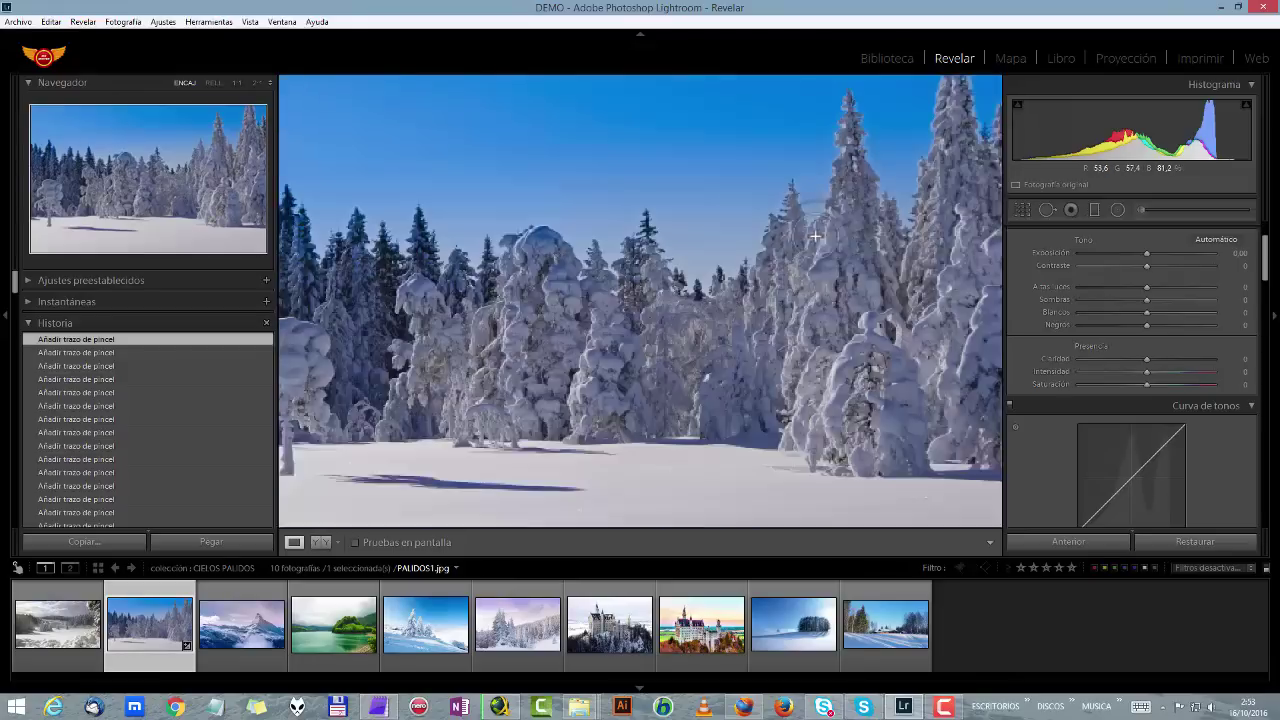
key(z)
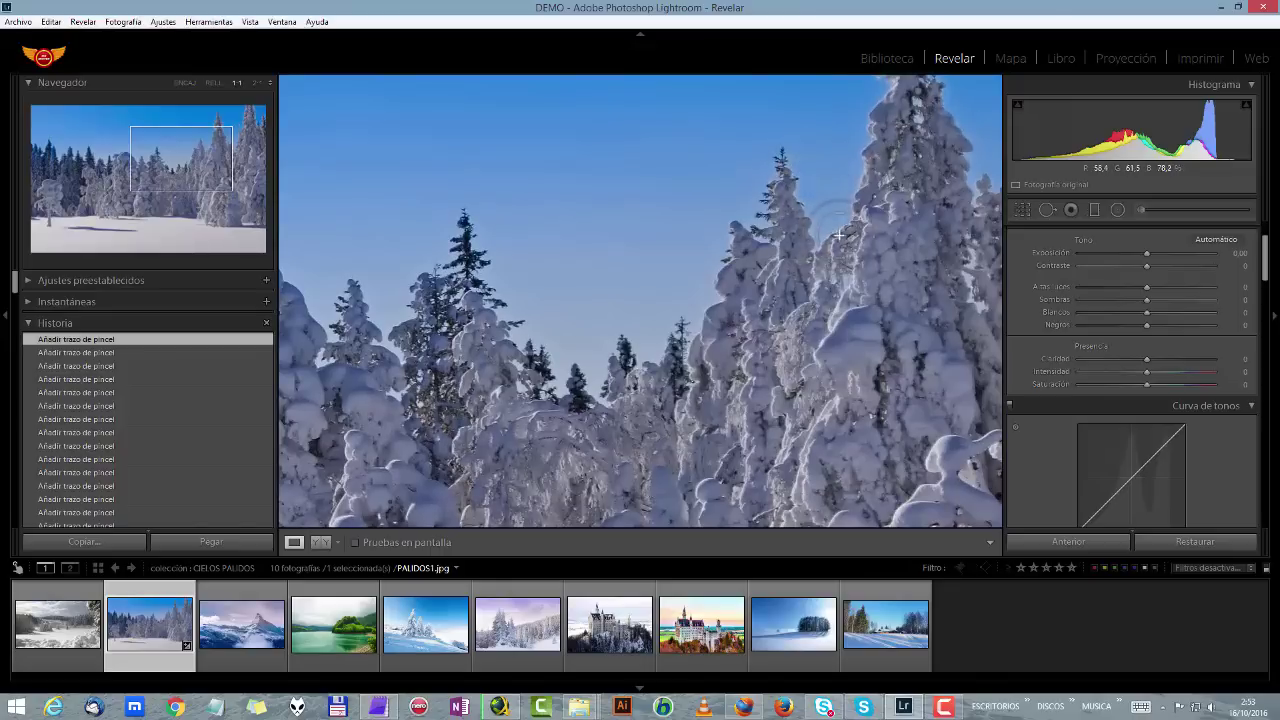
drag(902, 219, 606, 423)
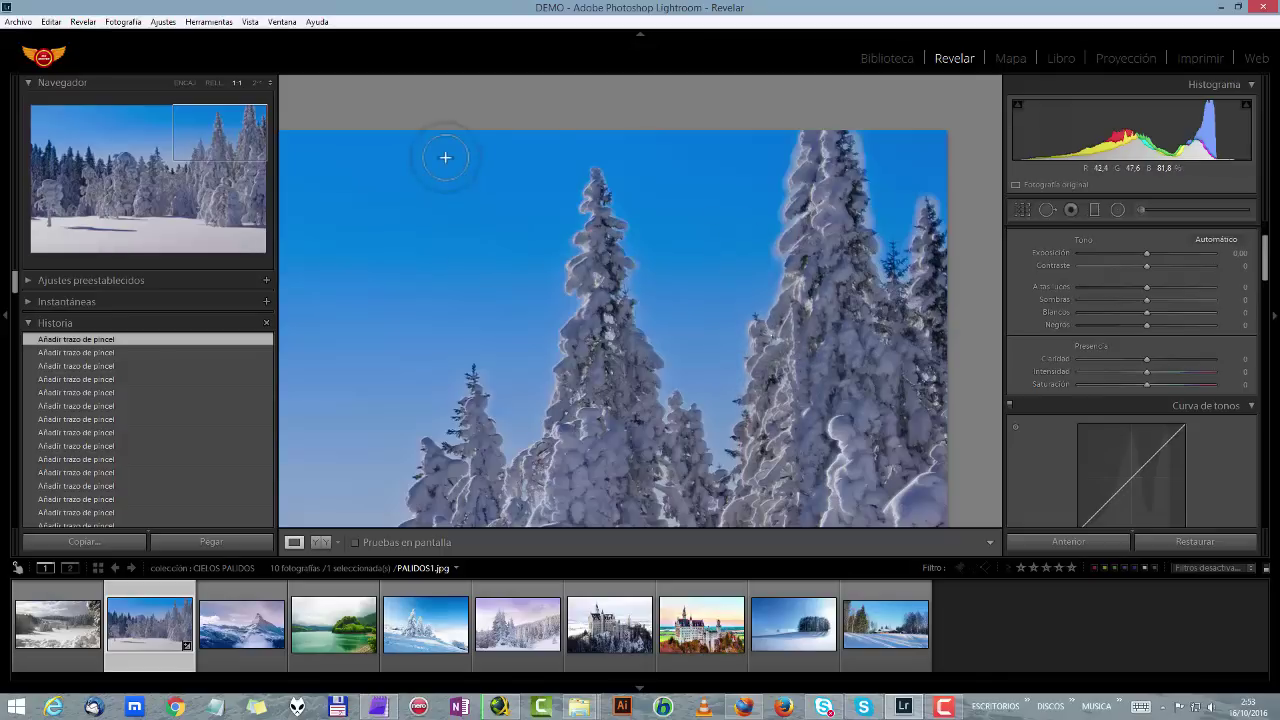
Magnify to 4:1, pan to the treetop at the top edge, and reopen the Graduated Filter
click(265, 82)
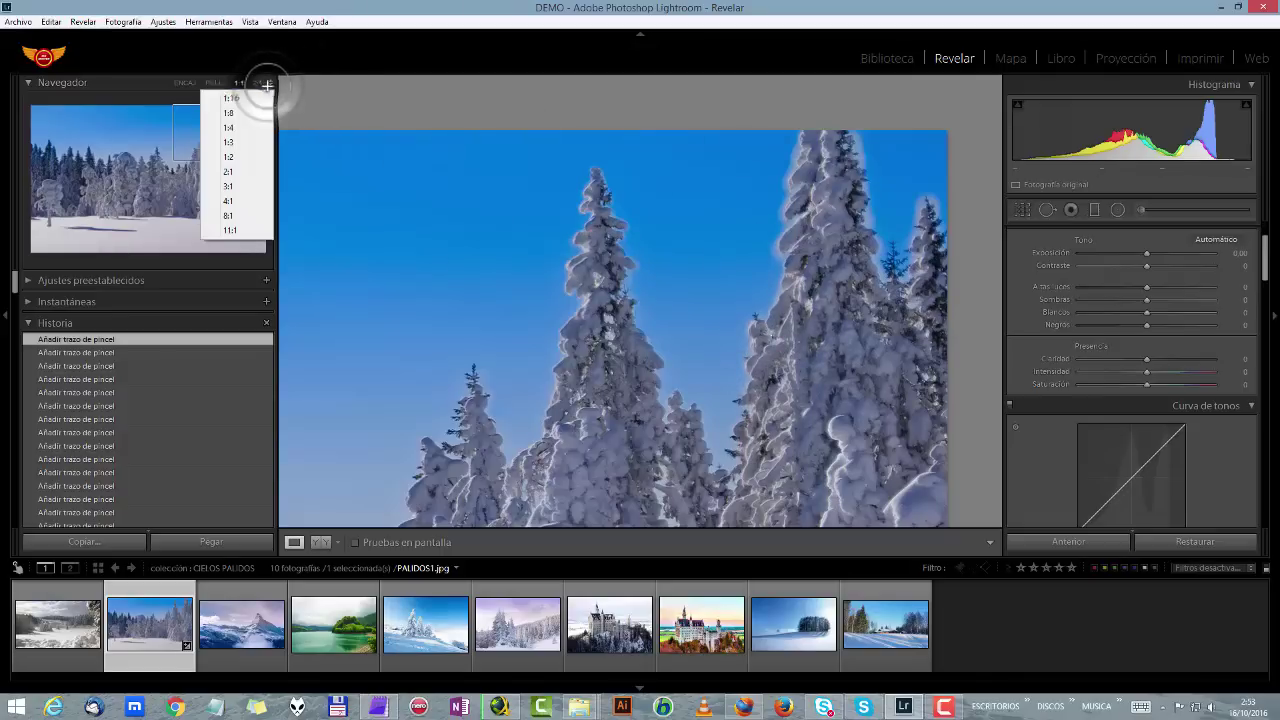
click(240, 200)
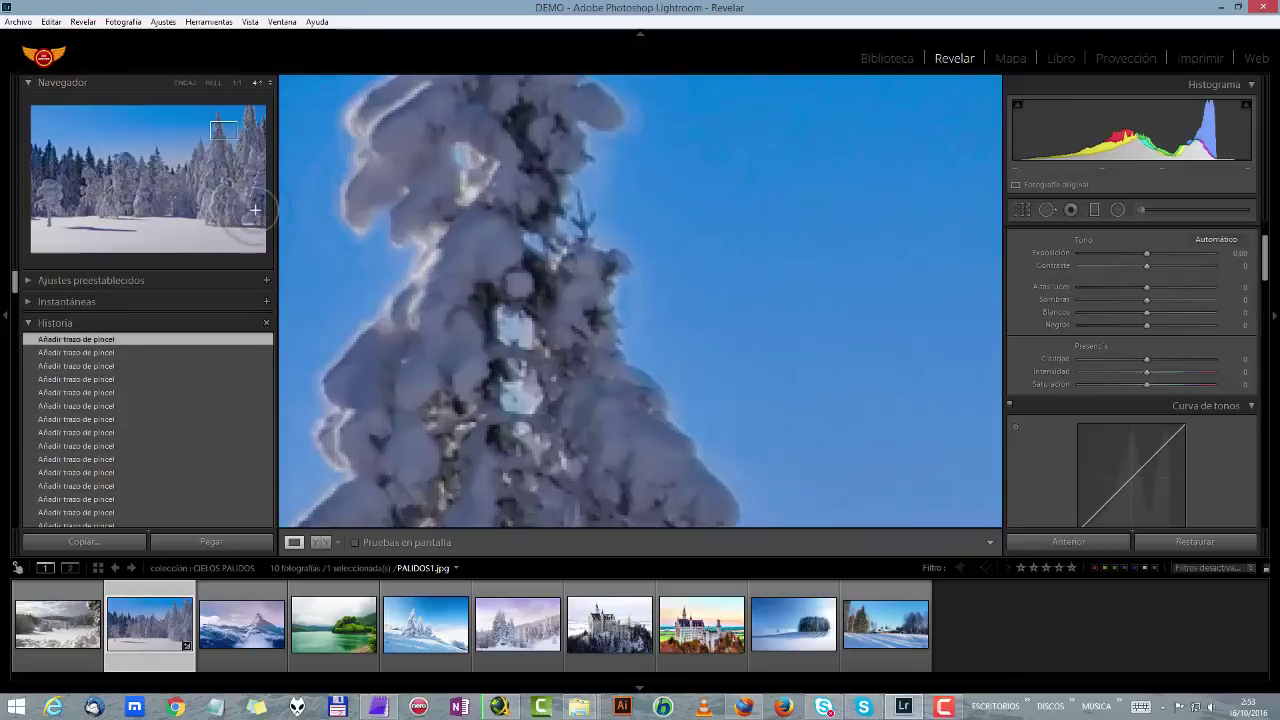
drag(871, 250, 514, 360)
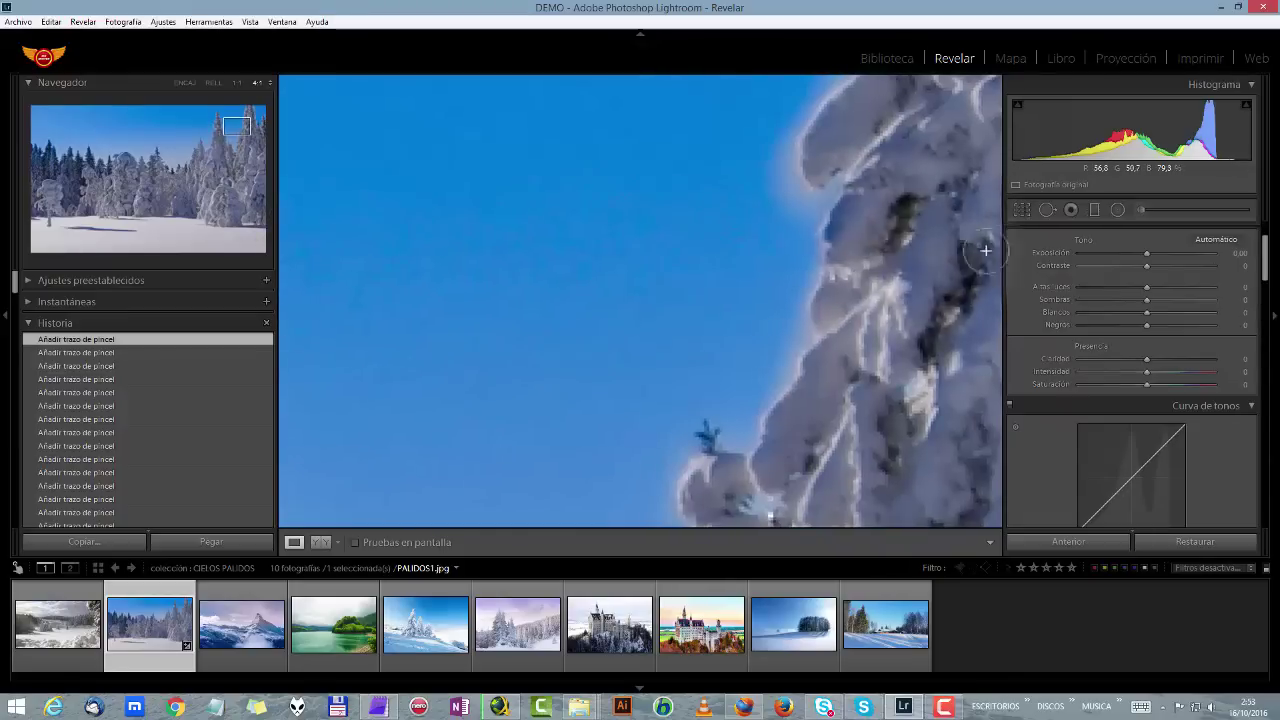
drag(700, 434, 563, 503)
drag(757, 300, 808, 310)
click(1095, 209)
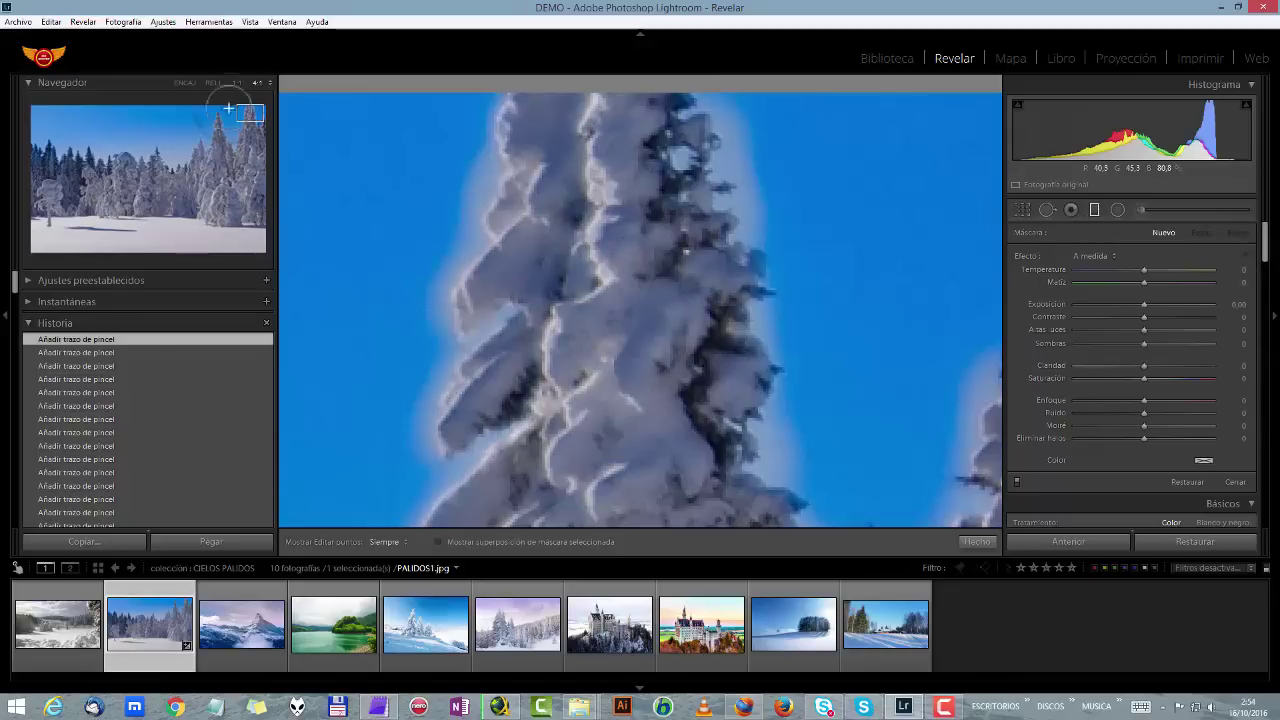
Fit the photo, select the sky filter's pin, and switch to its brush with flow 30
click(184, 82)
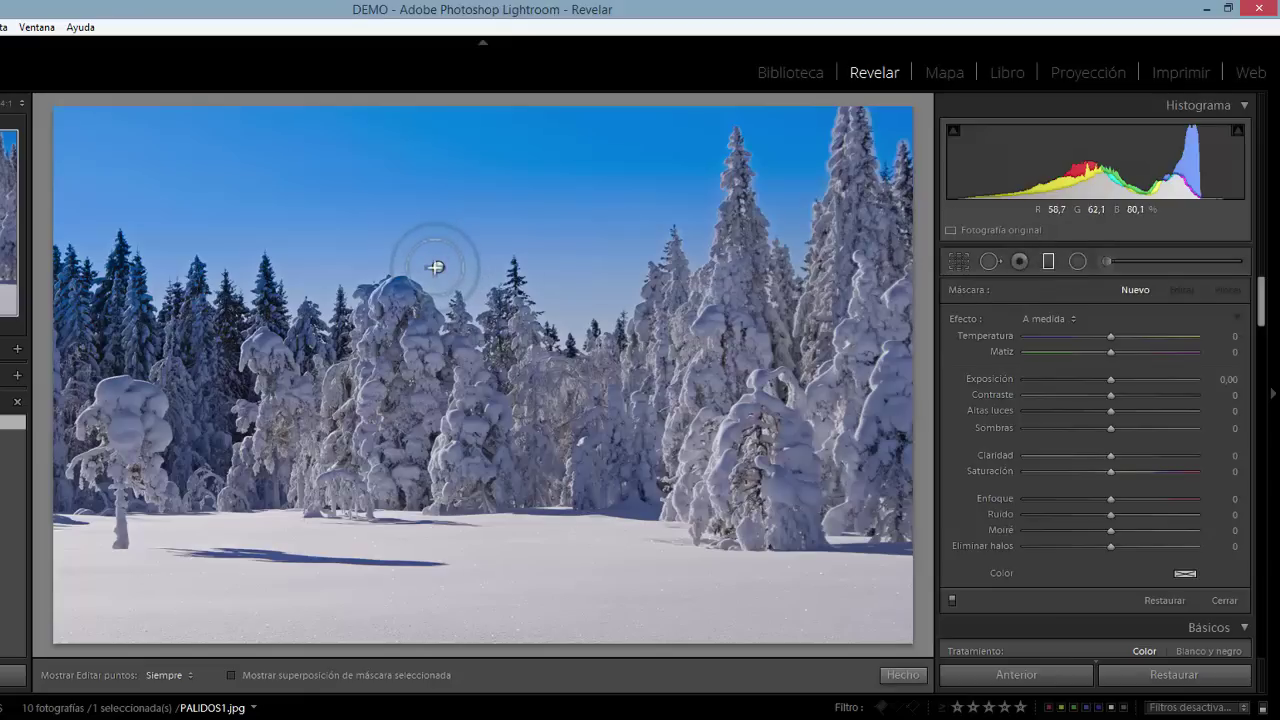
click(437, 266)
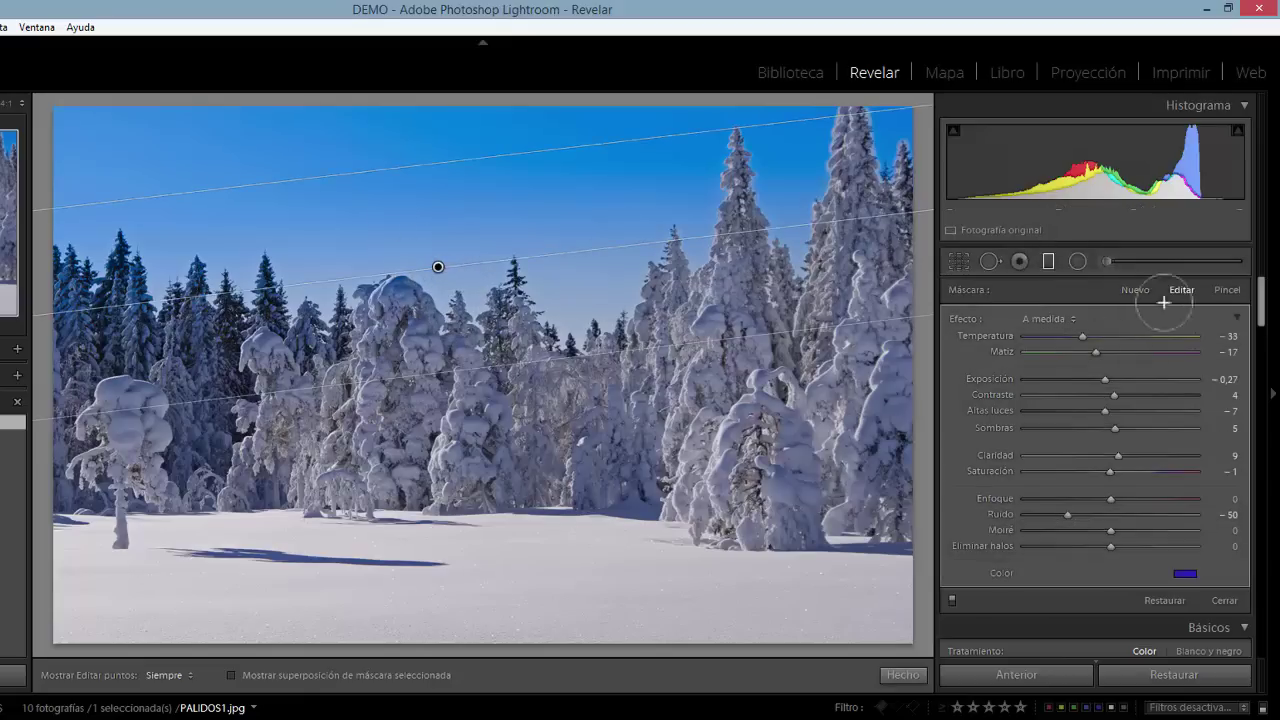
click(1227, 289)
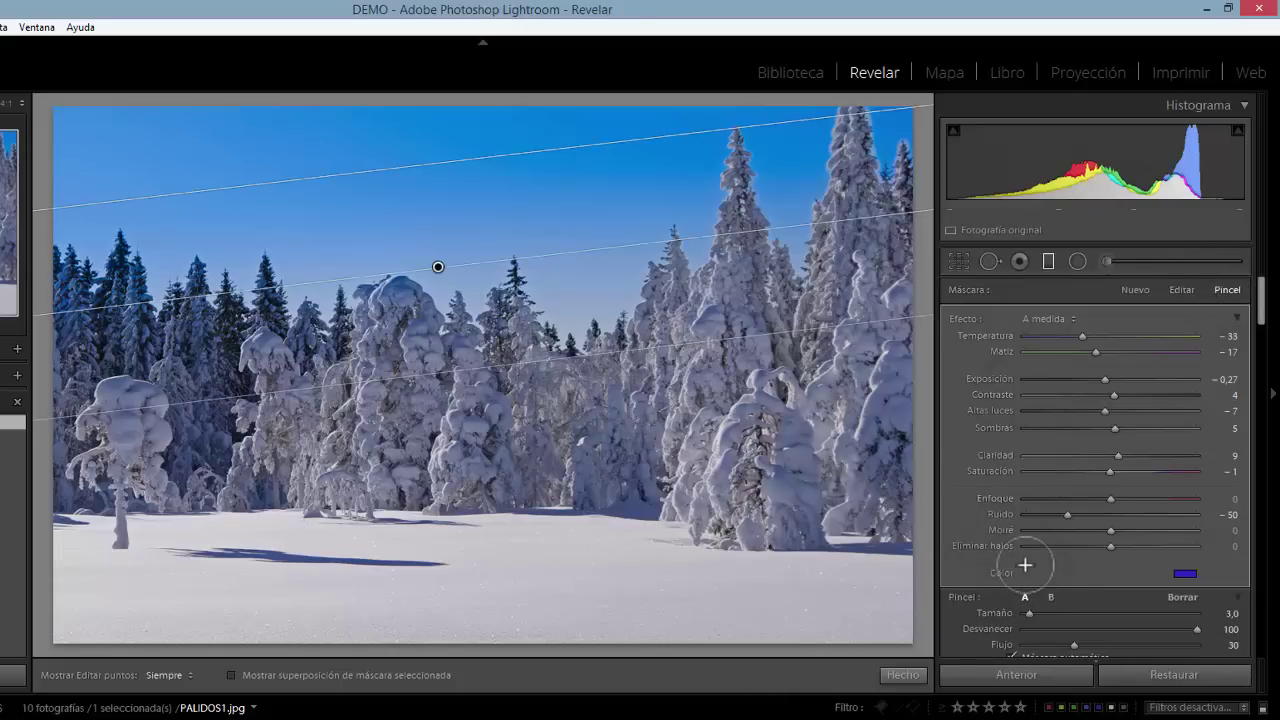
scroll(1025, 565, down, 4)
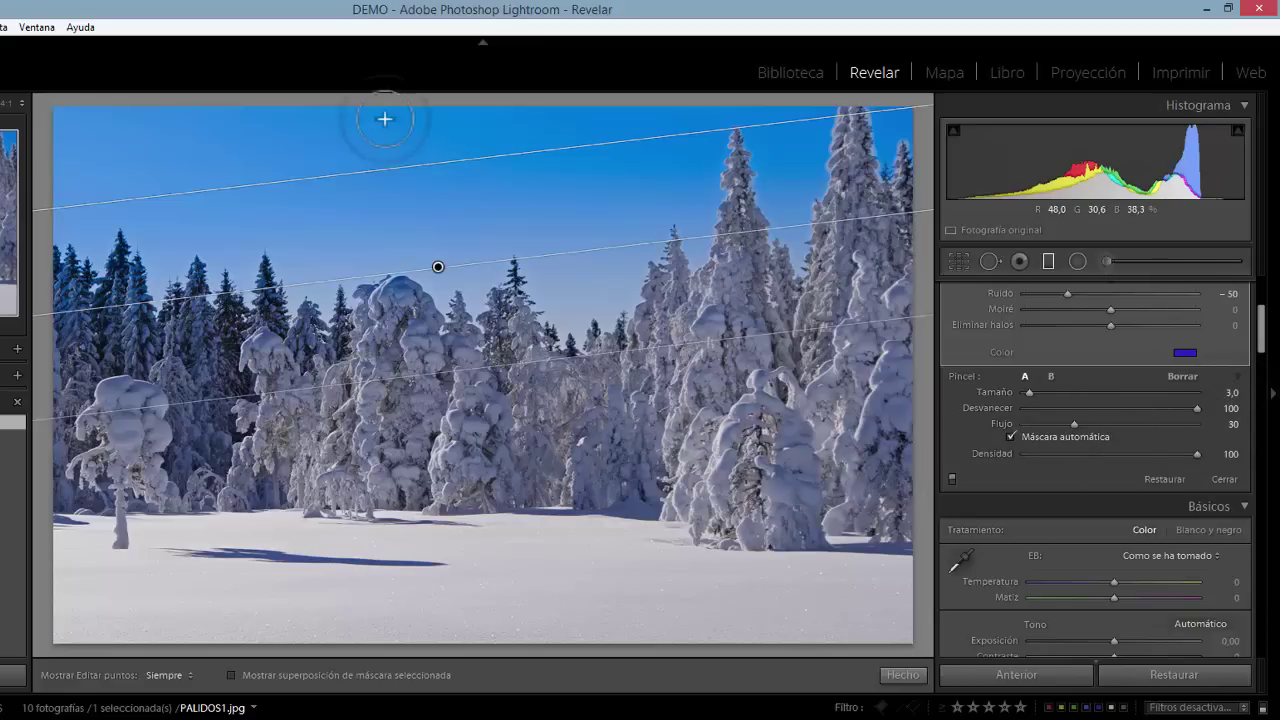
Zoom to 4:1, turn on Mostrar superposición de máscara, and paint the tree's left edge
click(5, 102)
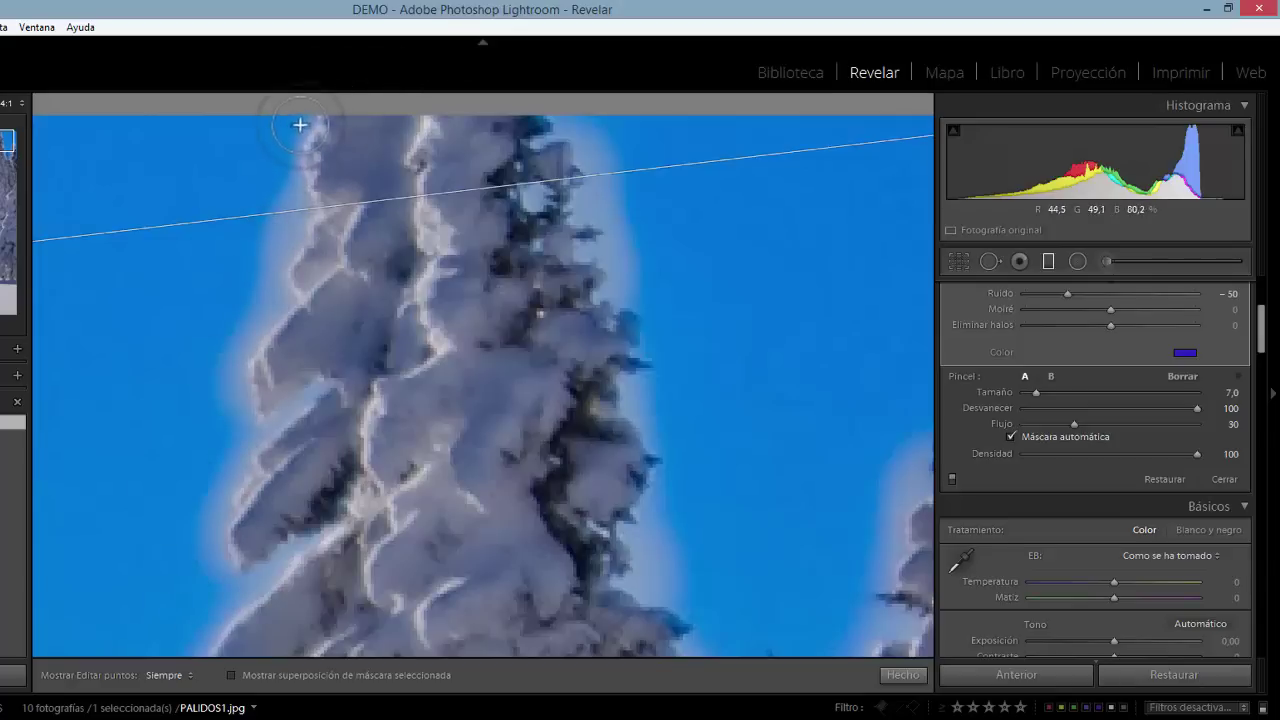
key(h)
key(h)
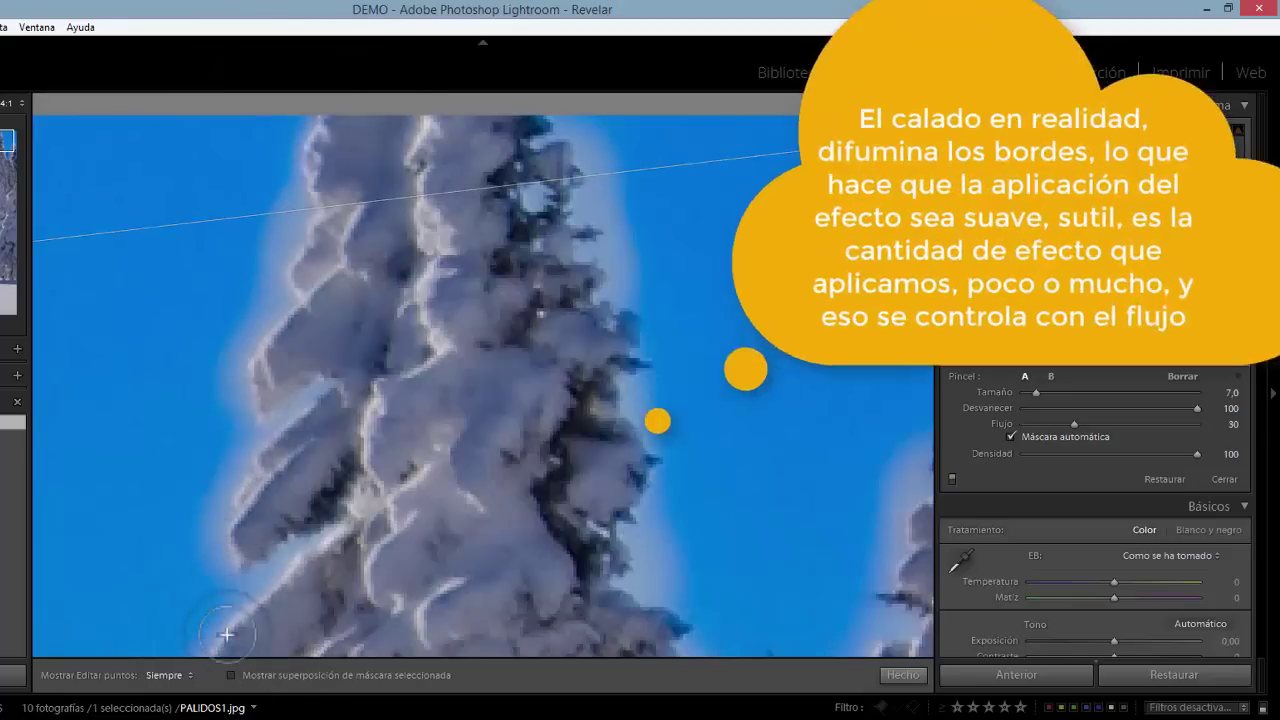
click(231, 675)
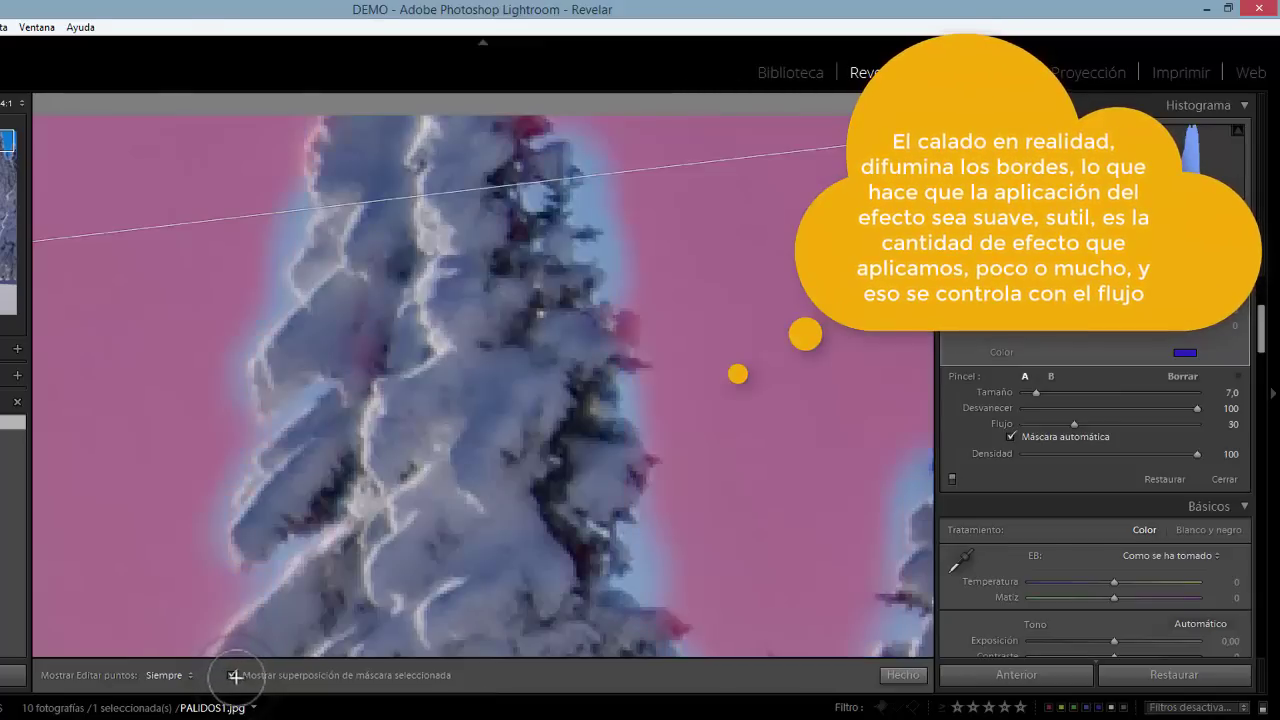
key(h)
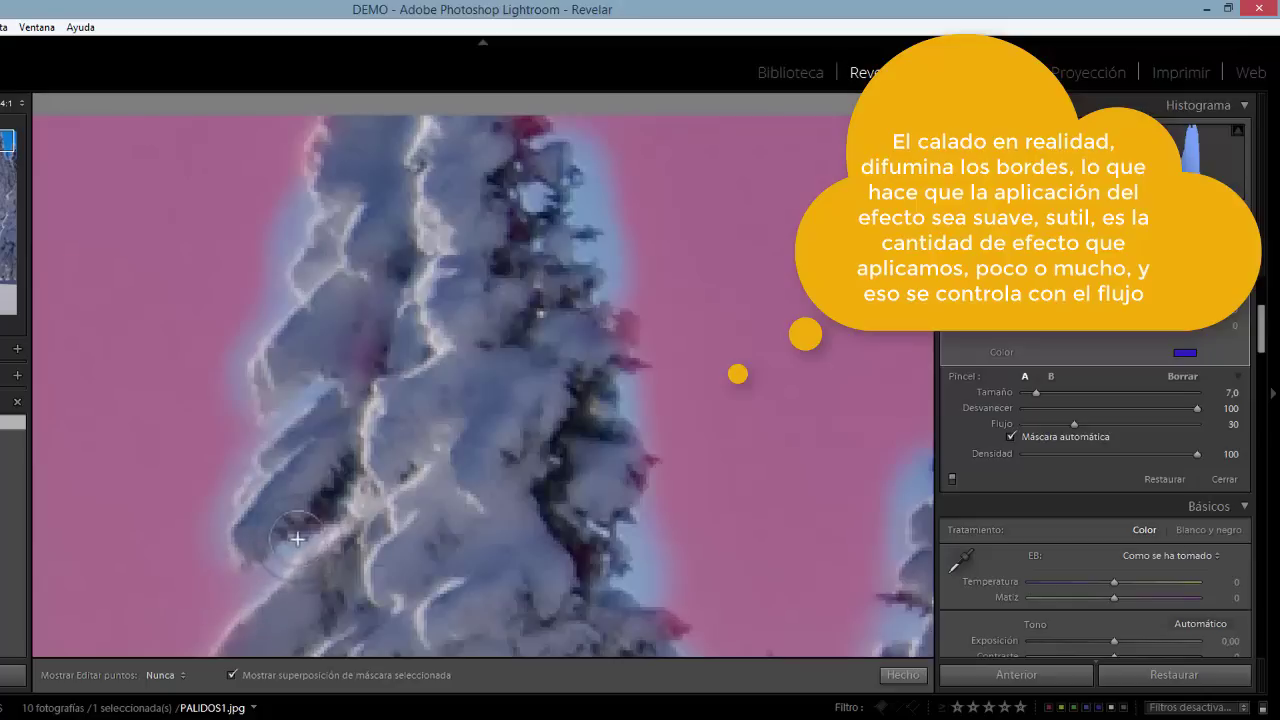
mouse_move(286, 194)
mouse_down()
mouse_move(276, 309)
mouse_move(277, 189)
mouse_move(294, 177)
mouse_move(325, 191)
mouse_move(287, 191)
mouse_up()
Add a mask dab at the tree's upper left edge and toggle the overlay off and on to check
key(h)
key(h)
key(h)
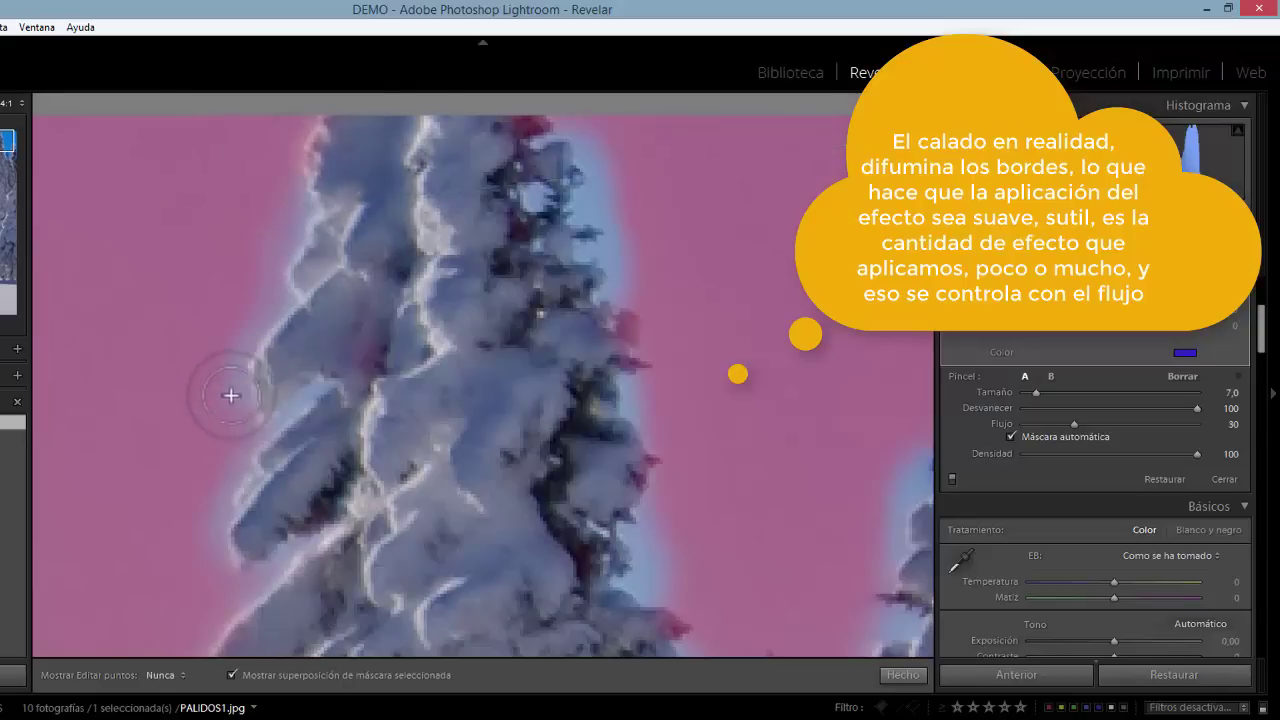
key(h)
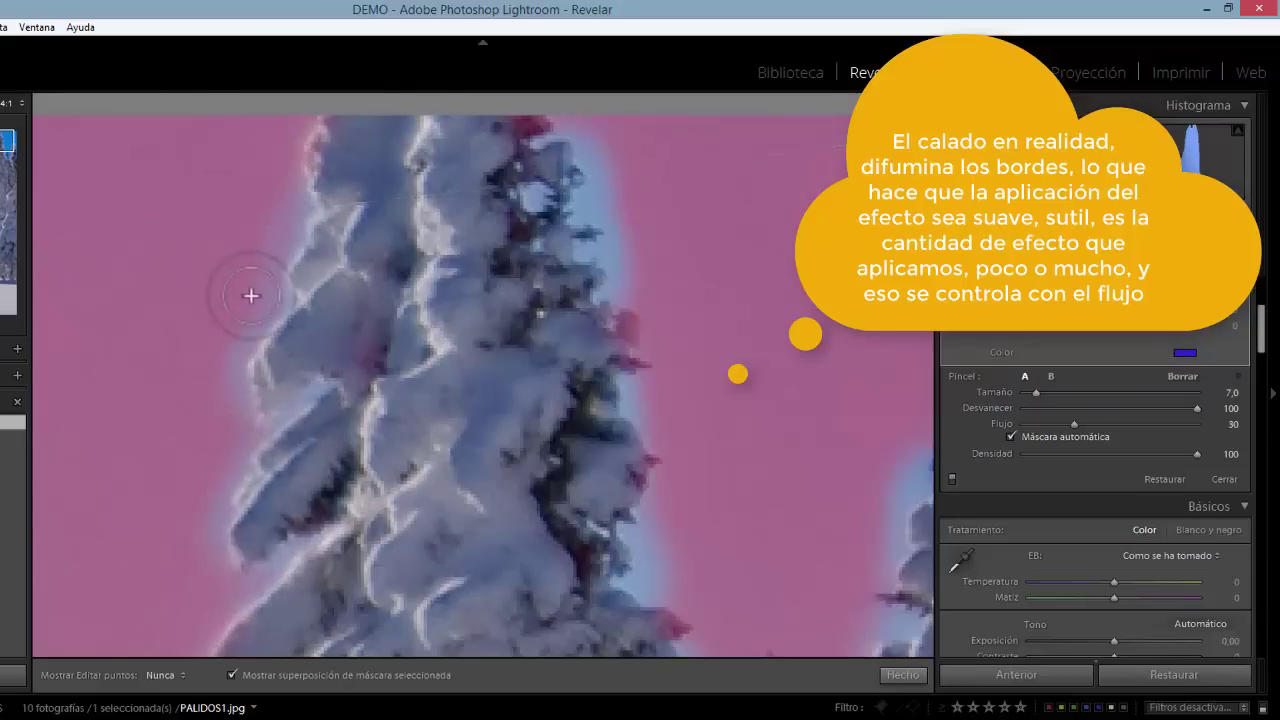
click(205, 357)
key(h)
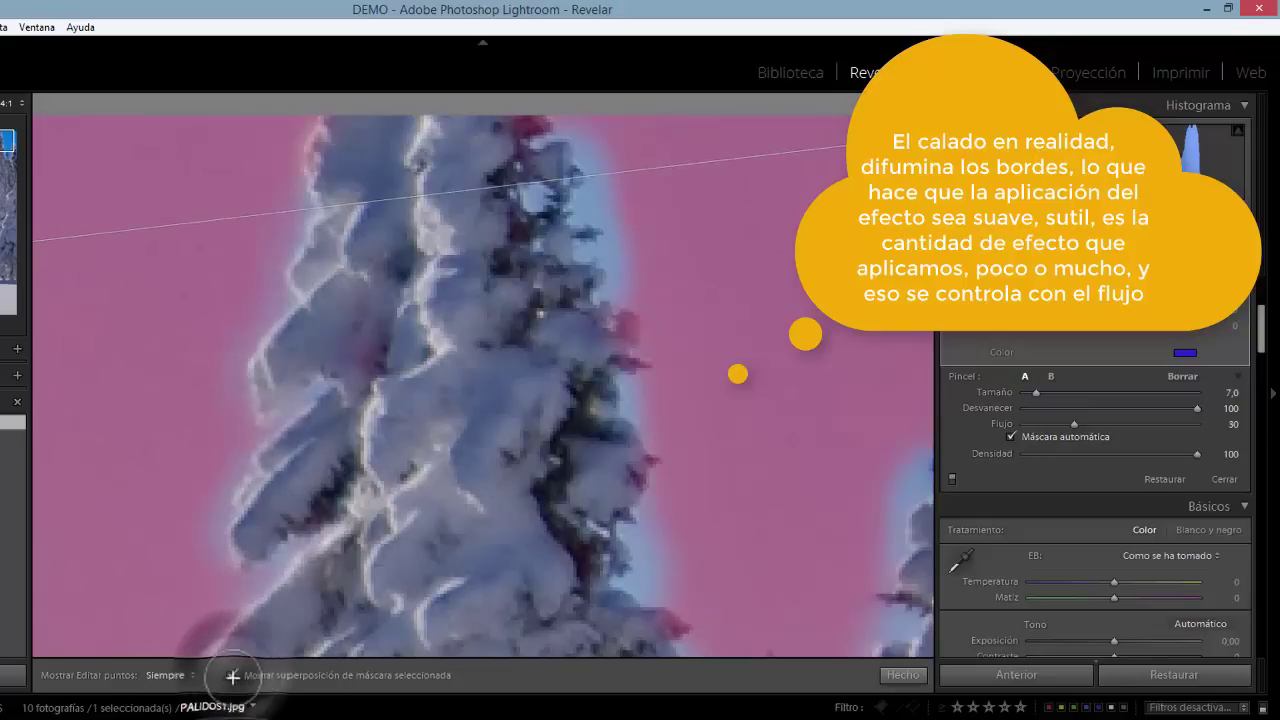
click(232, 675)
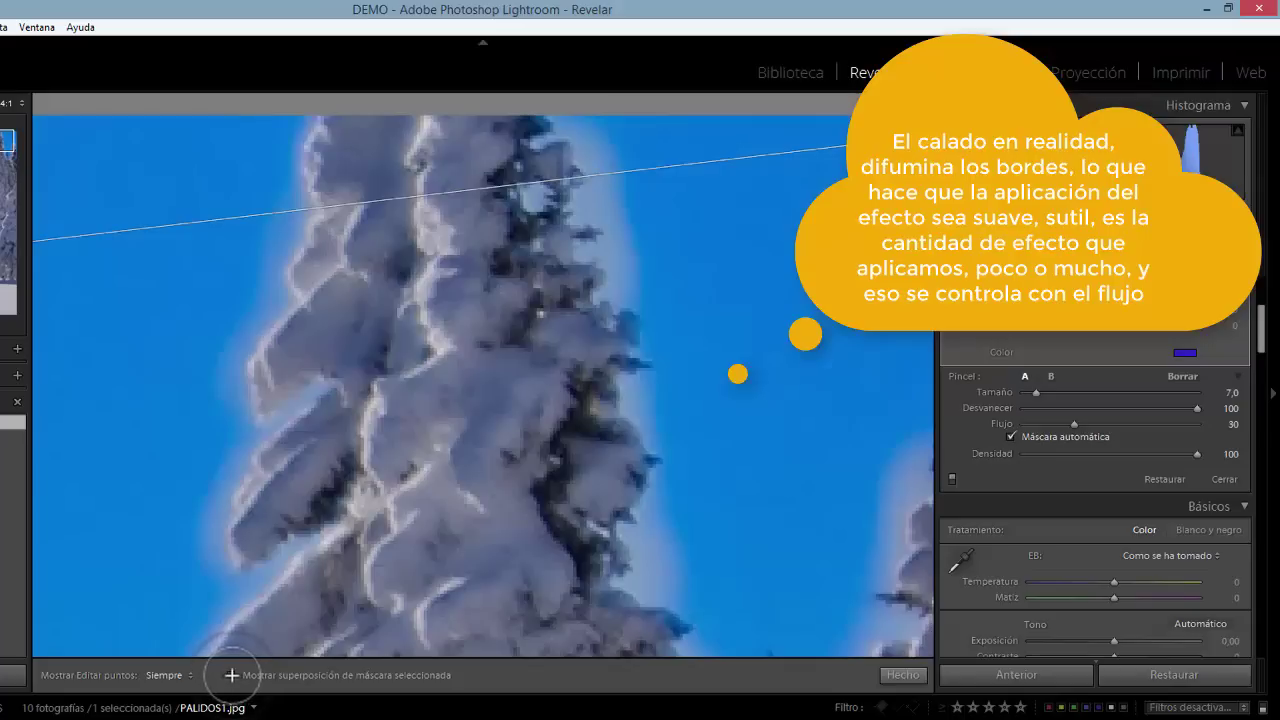
click(232, 675)
key(h)
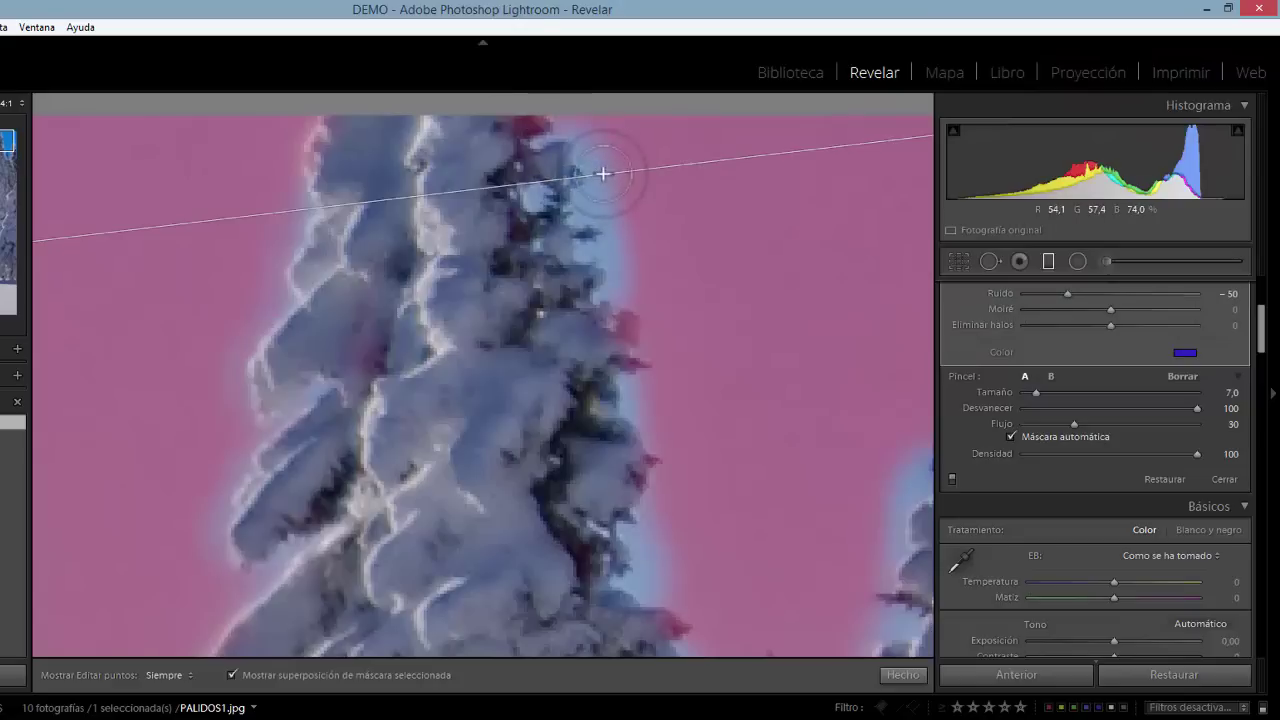
Paint the mask up the tree's right edge and around the treetop
drag(620, 286, 614, 214)
mouse_move(569, 133)
mouse_down()
mouse_move(618, 191)
mouse_move(571, 144)
mouse_move(609, 187)
mouse_move(577, 124)
mouse_up()
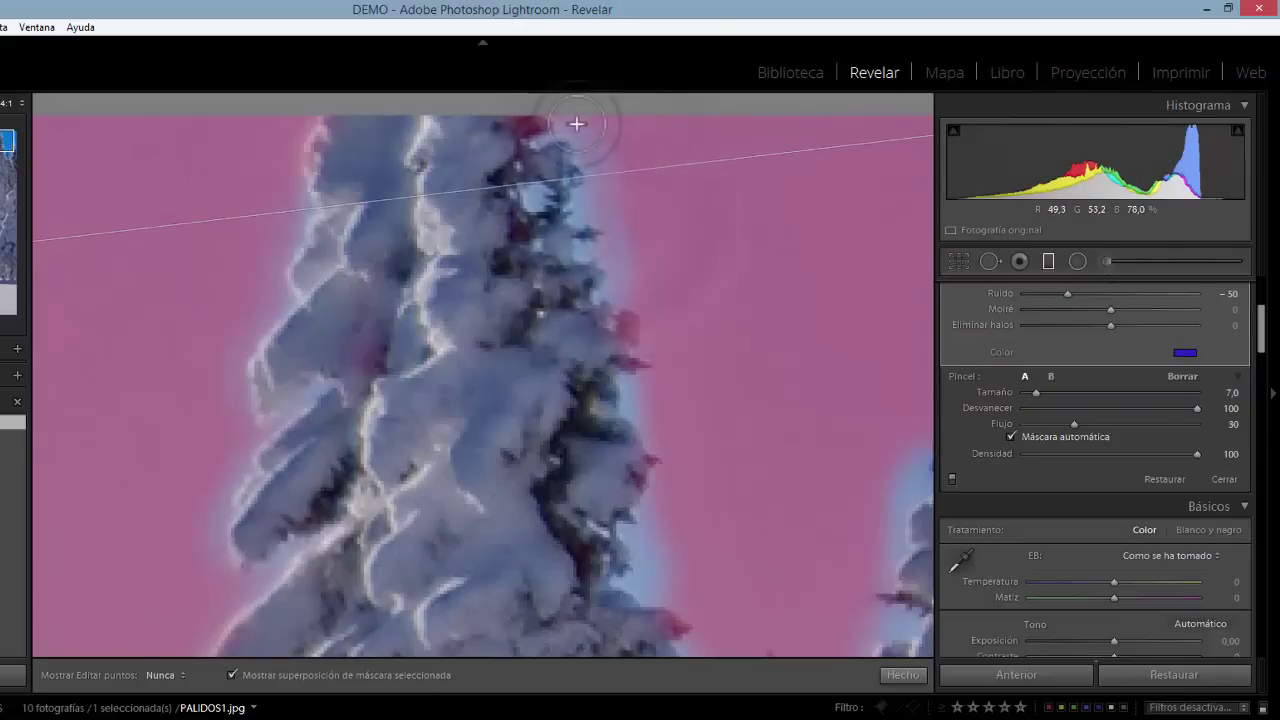
key(h)
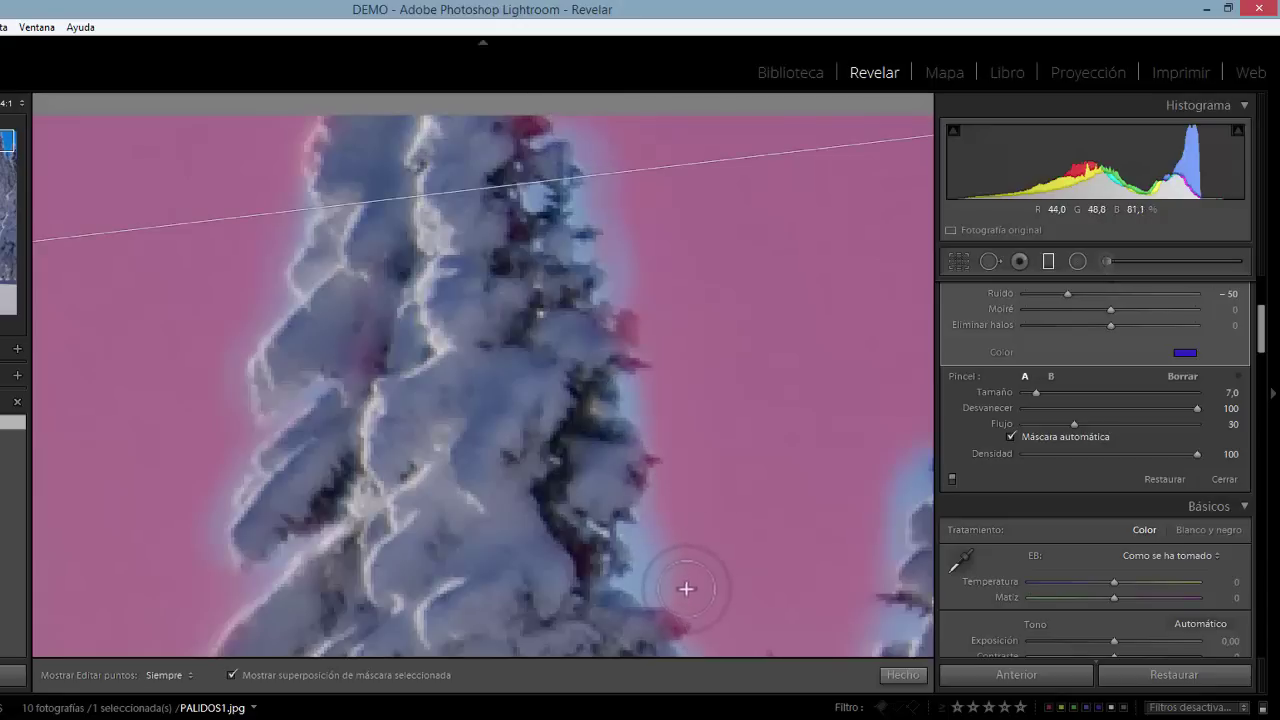
key(h)
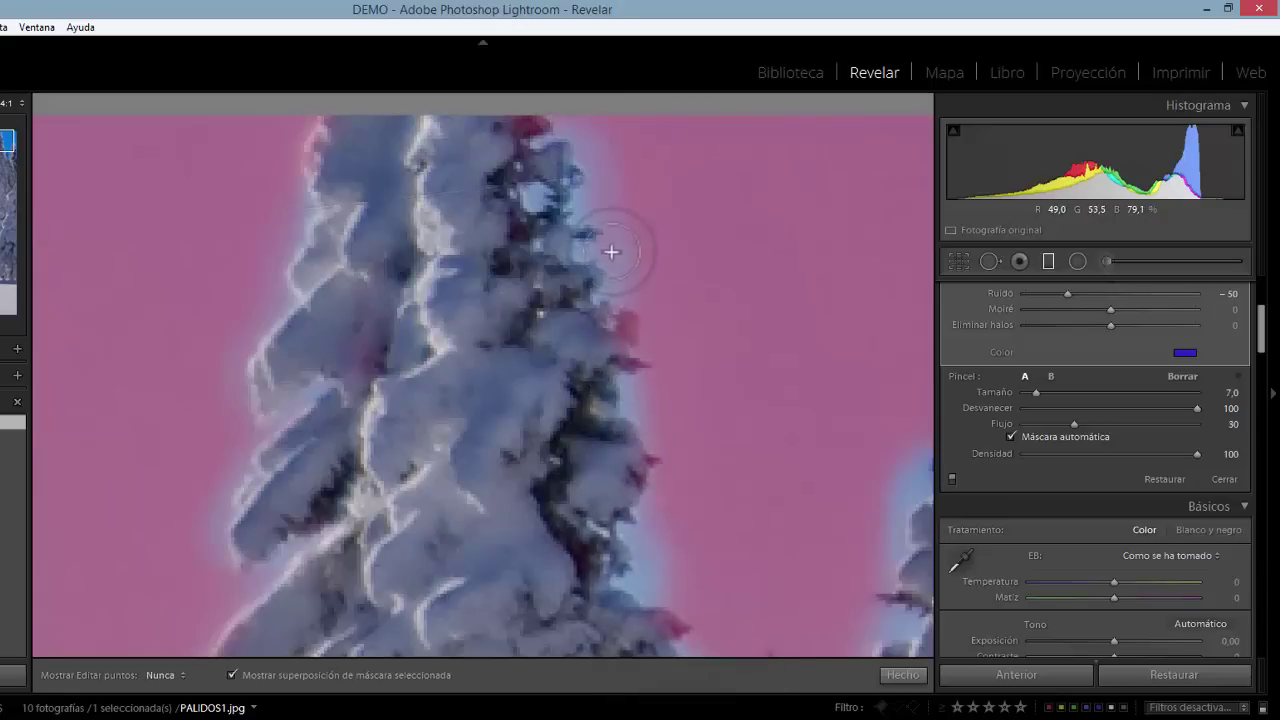
mouse_move(666, 586)
mouse_down()
mouse_move(629, 400)
mouse_move(639, 311)
mouse_move(576, 131)
mouse_up()
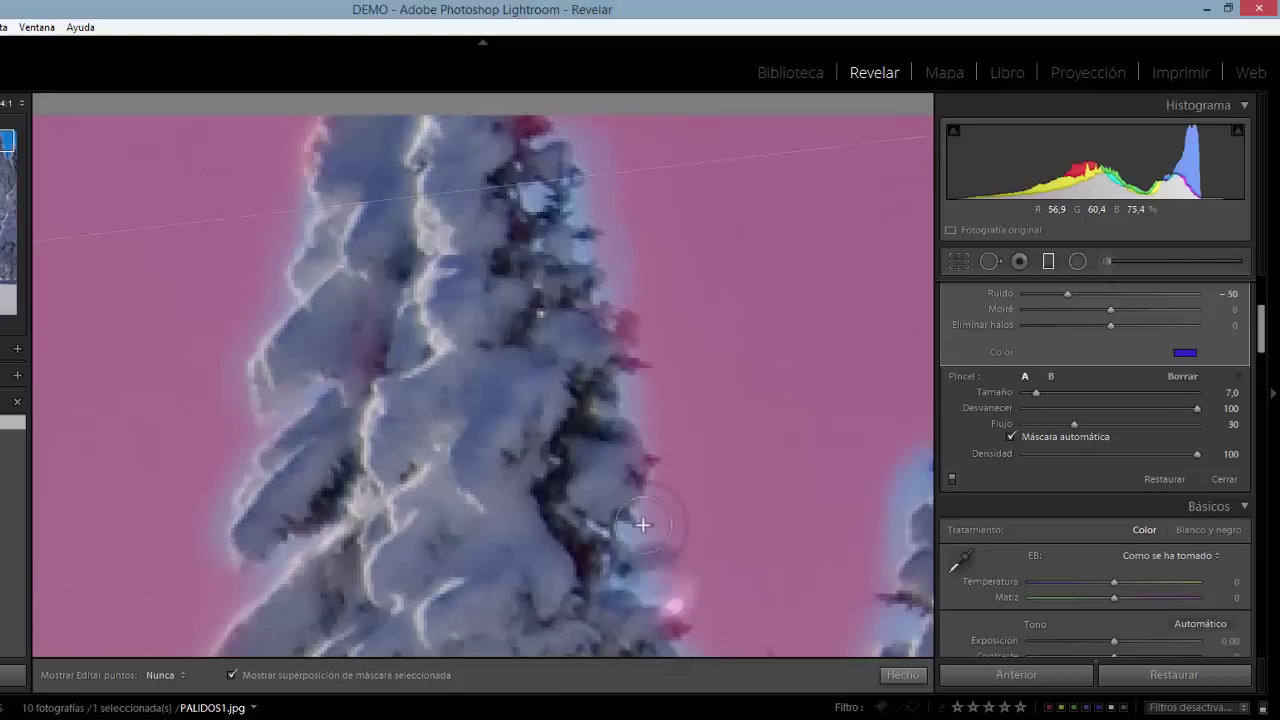
mouse_move(683, 596)
mouse_down()
mouse_move(620, 294)
mouse_move(618, 205)
mouse_move(580, 126)
mouse_move(629, 314)
mouse_up()
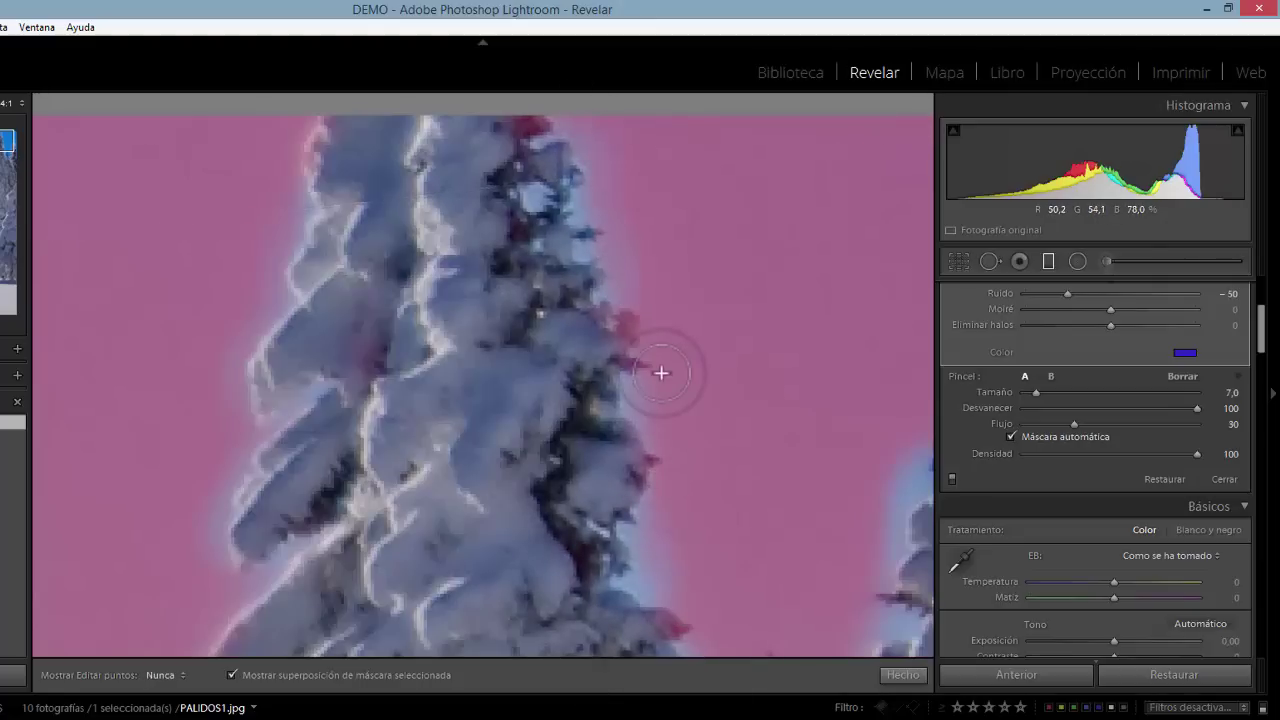
mouse_move(632, 244)
mouse_down()
mouse_move(529, 194)
mouse_move(629, 263)
mouse_move(560, 134)
mouse_move(614, 243)
mouse_move(577, 143)
mouse_up()
Paint the mask along the lower right edge, then along the left edge and branch
key(h)
key(h)
mouse_move(656, 561)
mouse_down()
mouse_move(701, 608)
mouse_move(646, 555)
mouse_move(642, 522)
mouse_up()
drag(628, 569, 736, 629)
key(h)
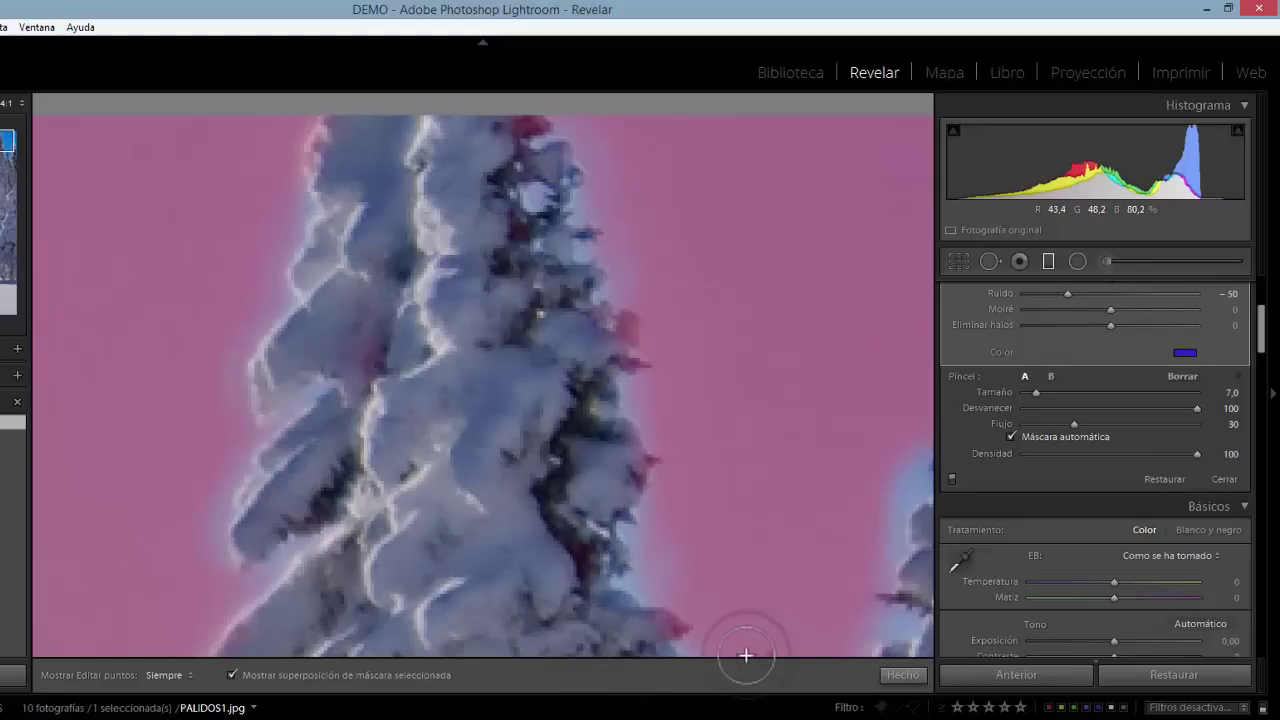
mouse_move(214, 549)
mouse_down()
mouse_move(249, 465)
mouse_move(217, 534)
mouse_move(233, 571)
mouse_up()
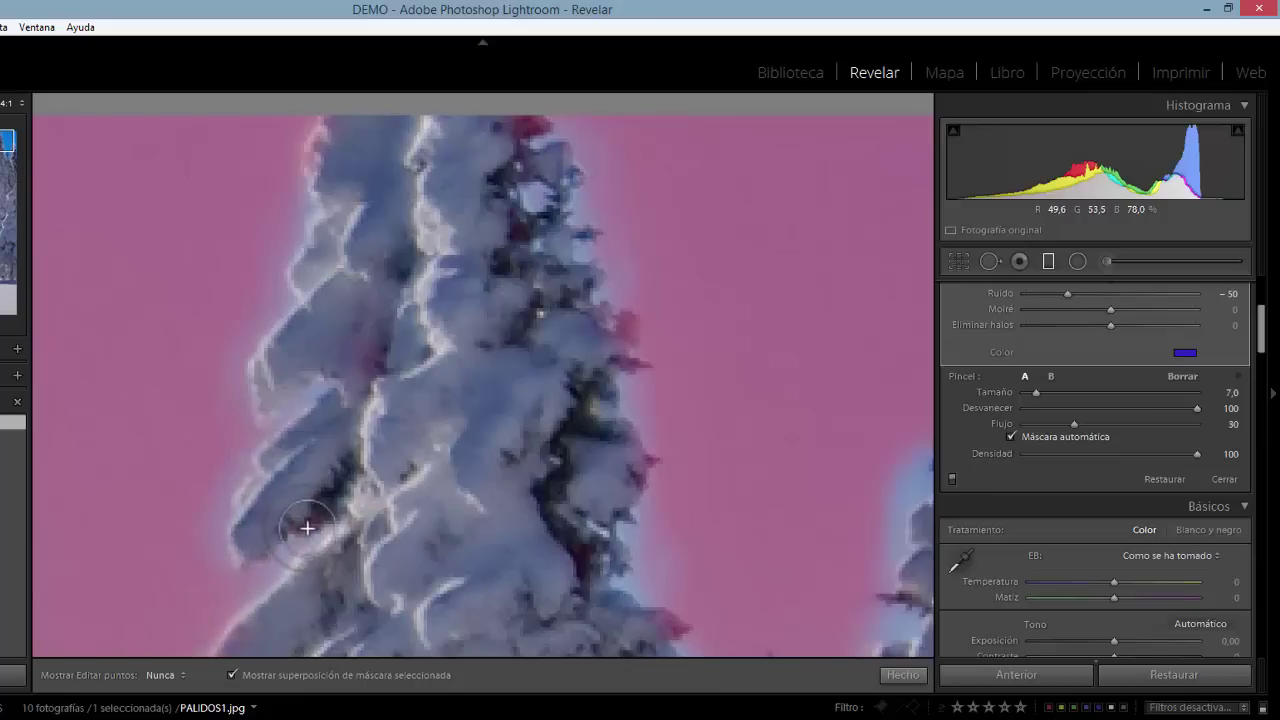
key(h)
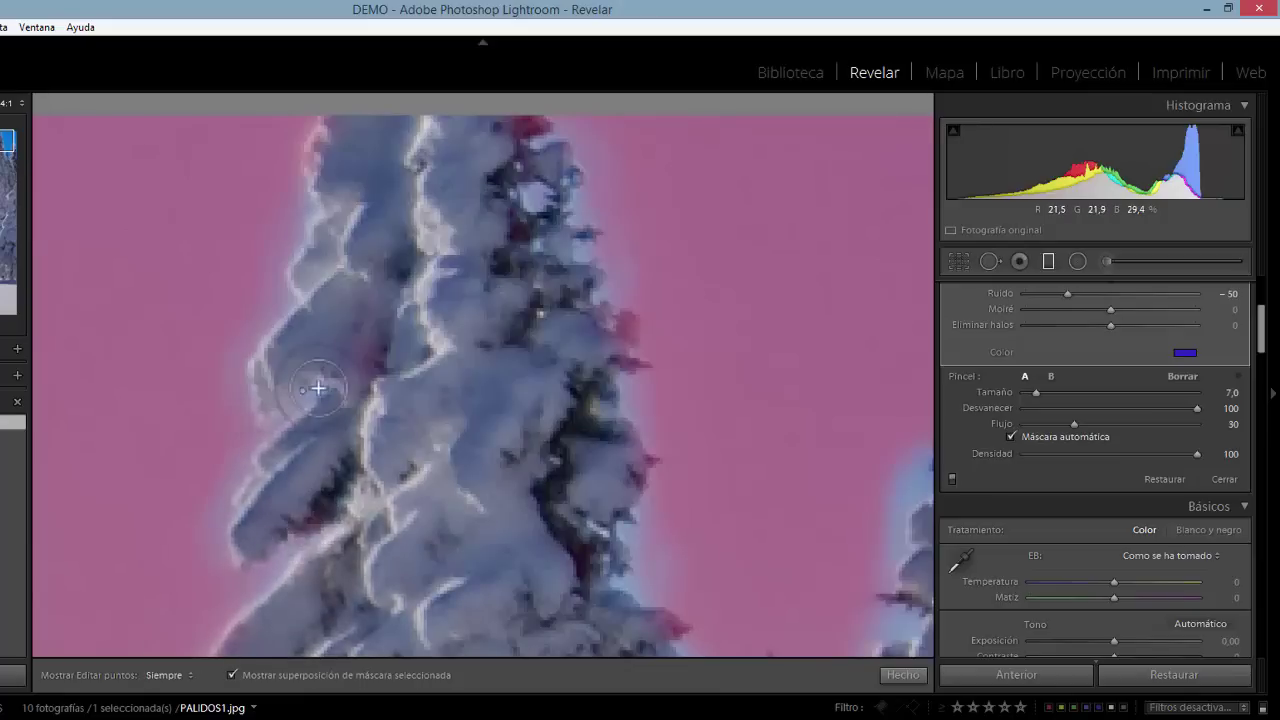
drag(320, 375, 251, 434)
mouse_move(334, 169)
mouse_down()
mouse_move(297, 241)
mouse_move(292, 160)
mouse_move(305, 211)
mouse_move(286, 246)
mouse_up()
Toggle the edit pins to inspect the edges, then hide the mask overlay to view the sky
key(h)
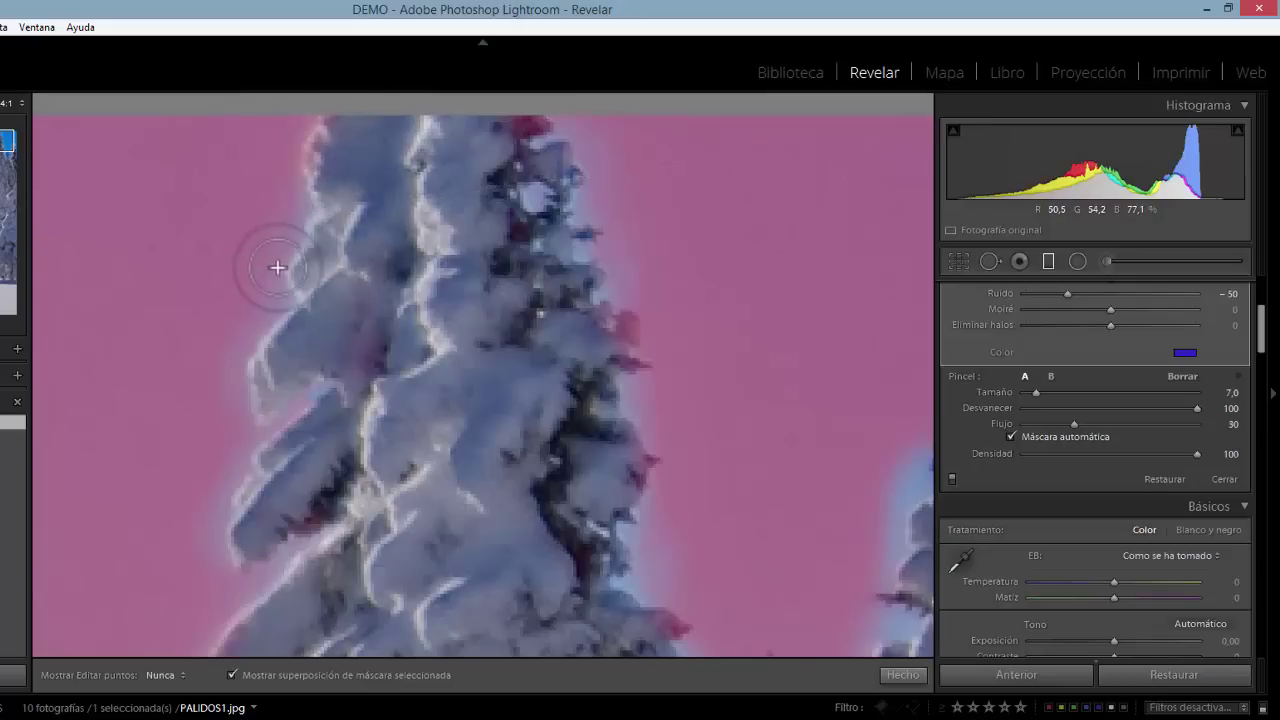
key(h)
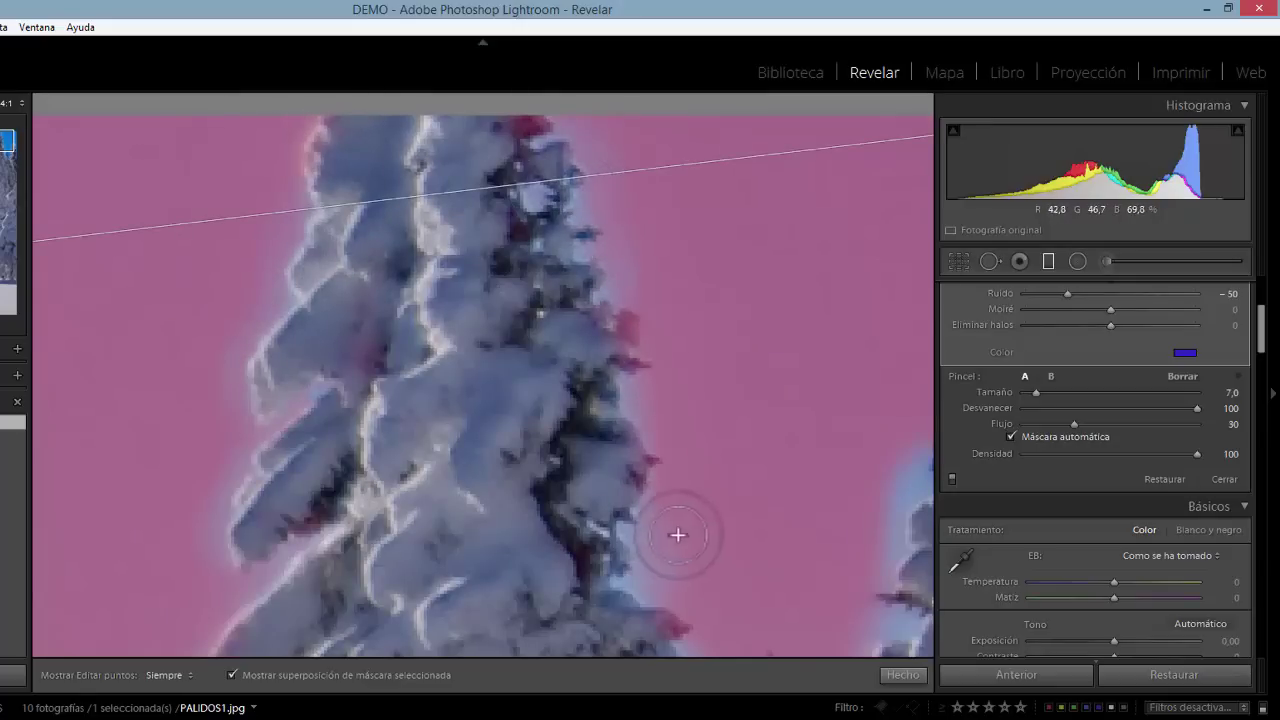
key(h)
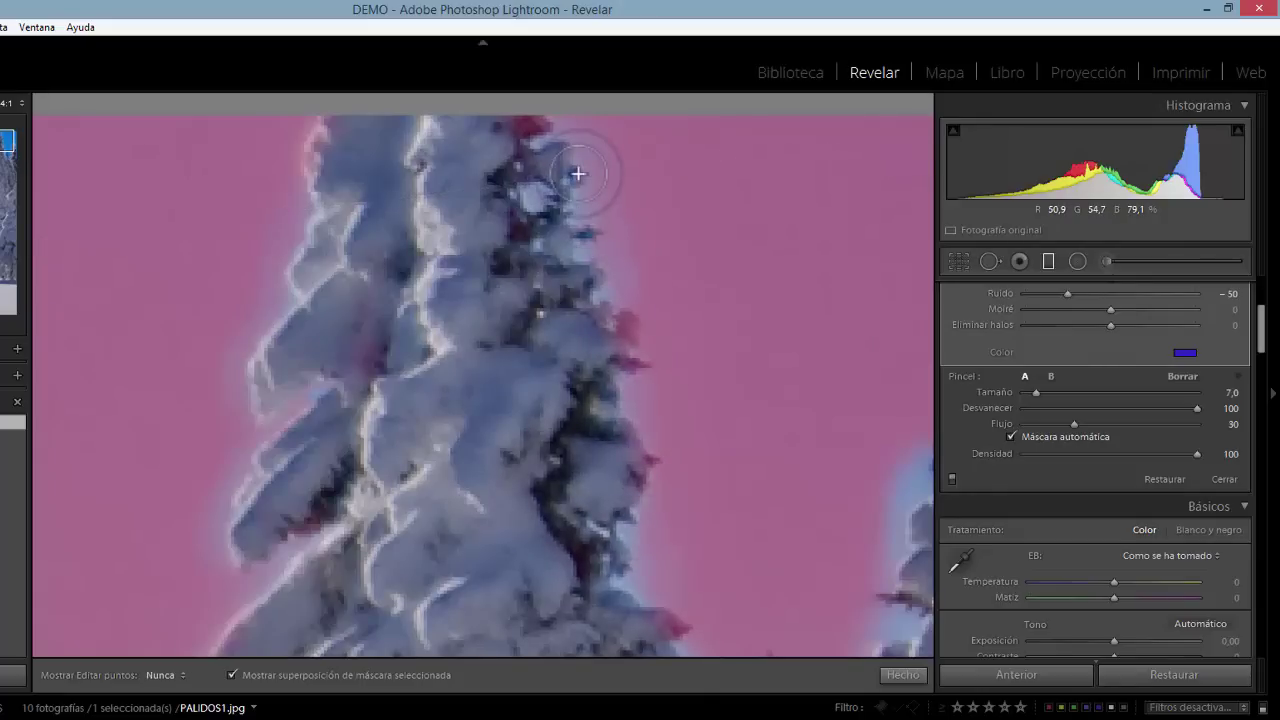
key(h)
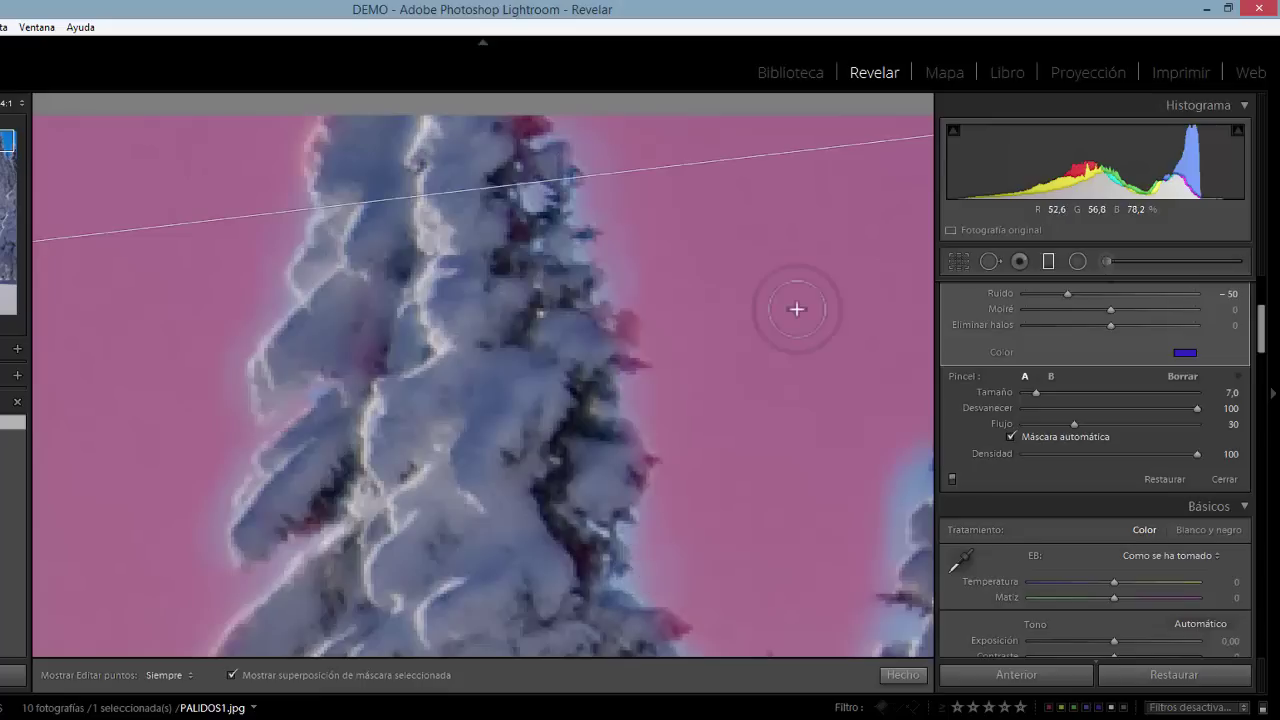
key(h)
key(h)
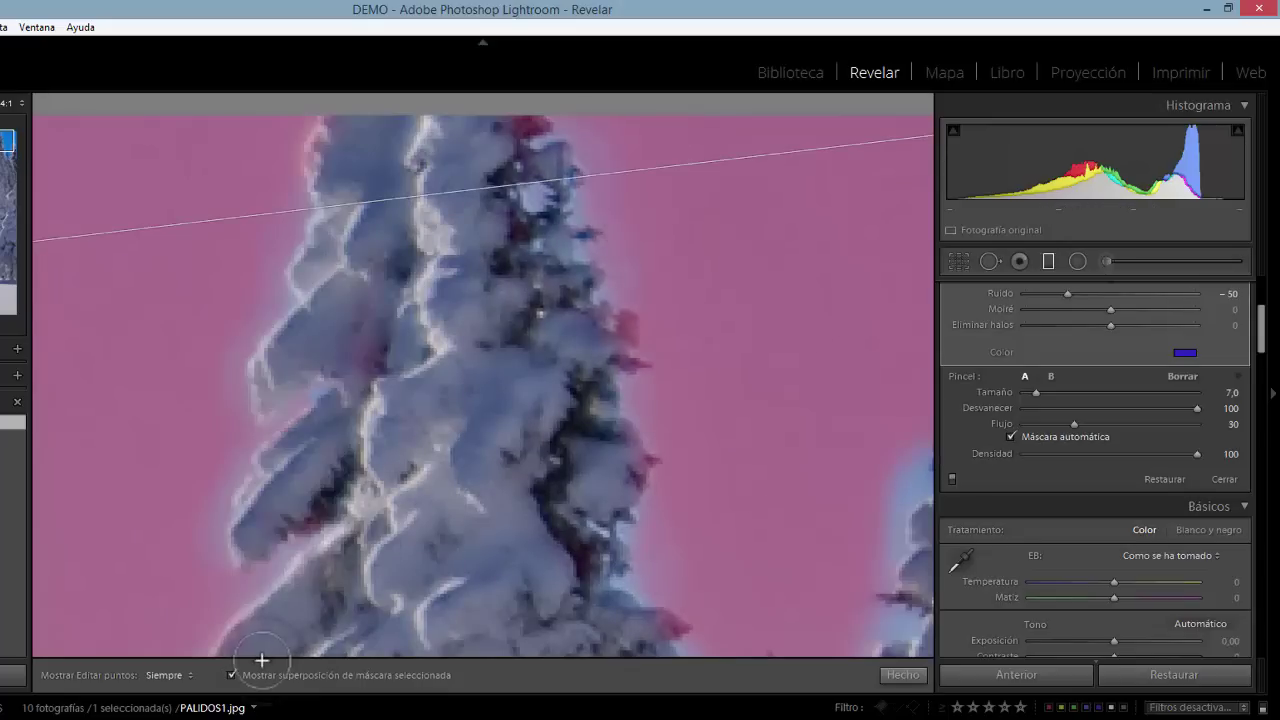
key(o)
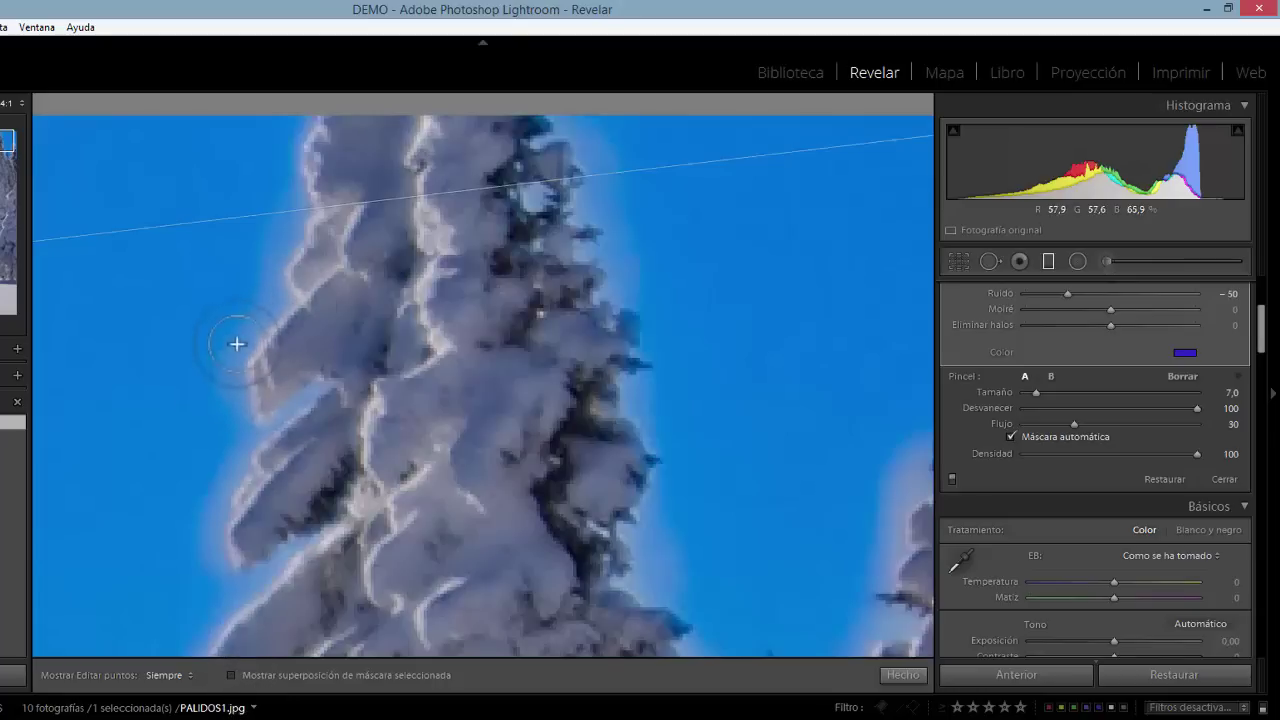
Toggle the mask overlay and guide lines off and on to compare the sky
key(o)
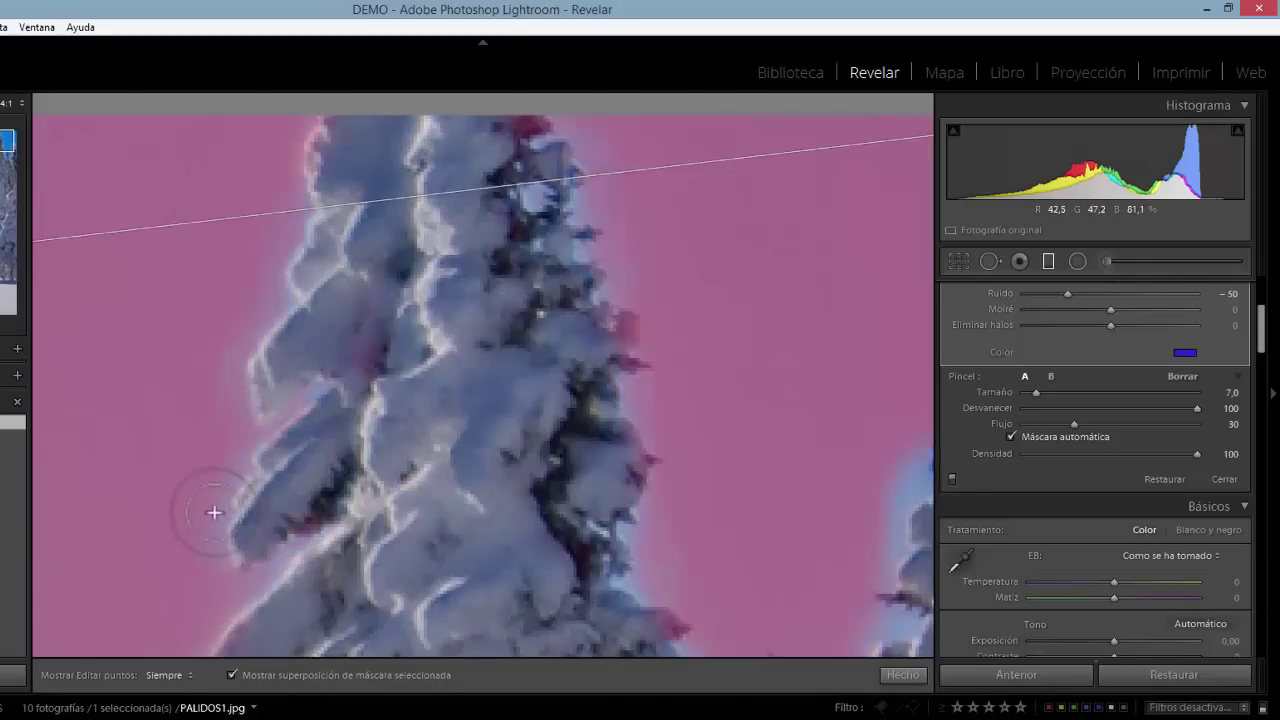
key(h)
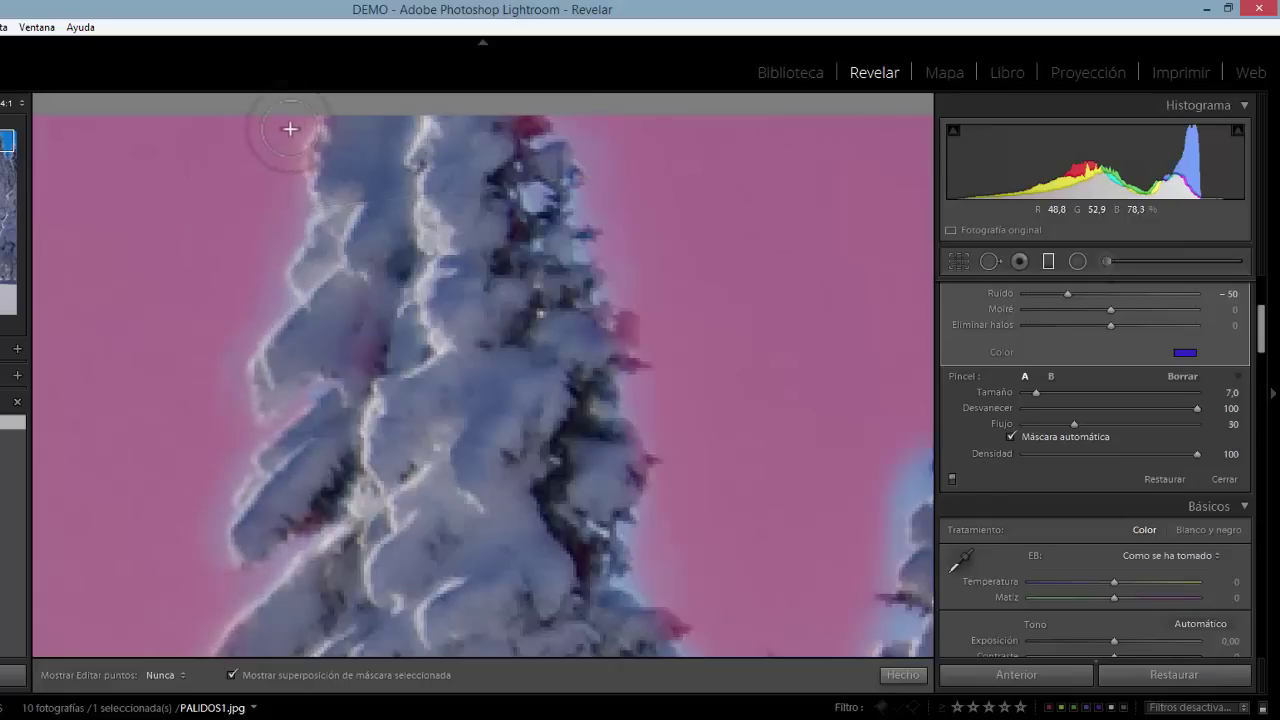
key(h)
key(o)
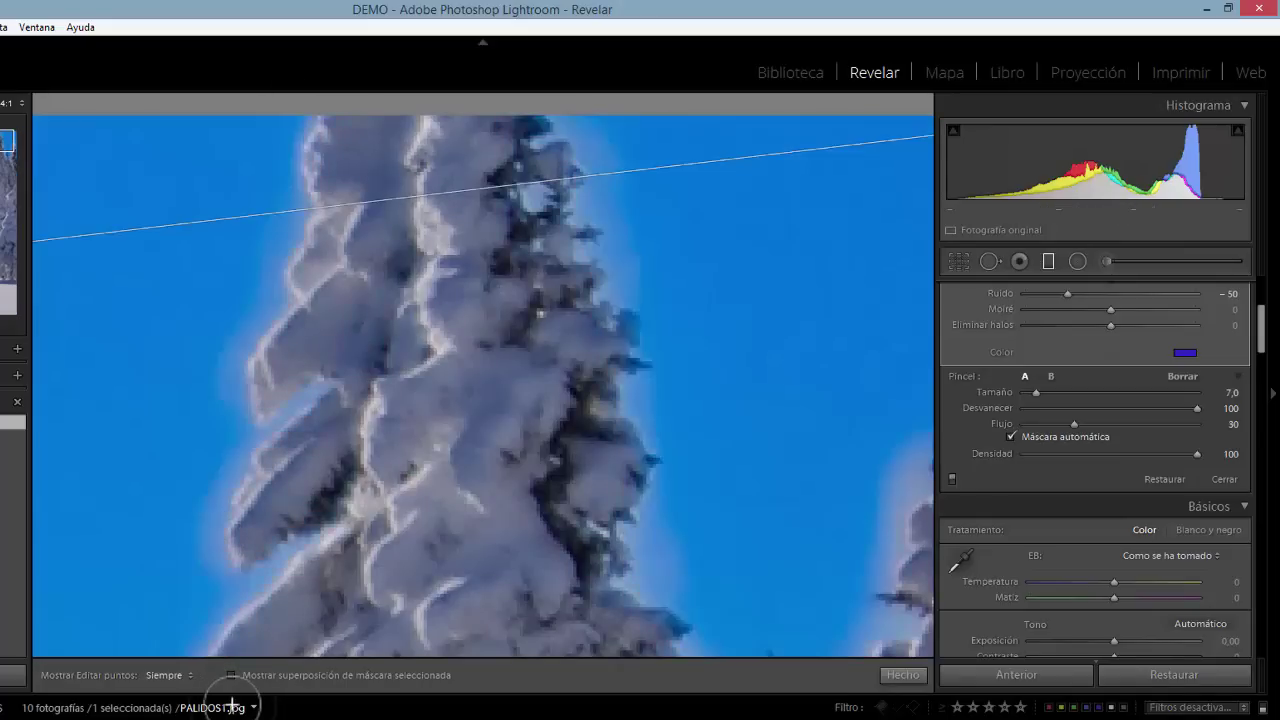
click(231, 677)
key(h)
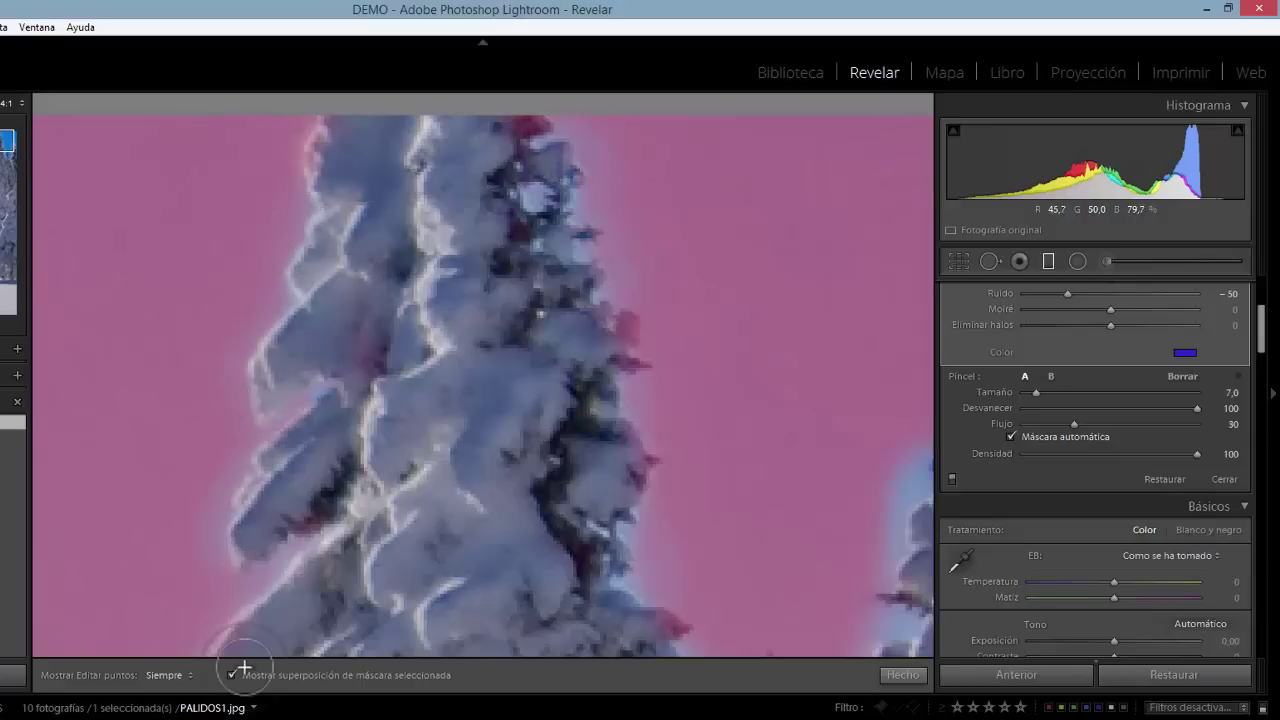
Switch to PALIDOS4.jpg and back to PALIDOS1.jpg, re-show the overlay, then hide it to check the sky
key(ctrl+Right)
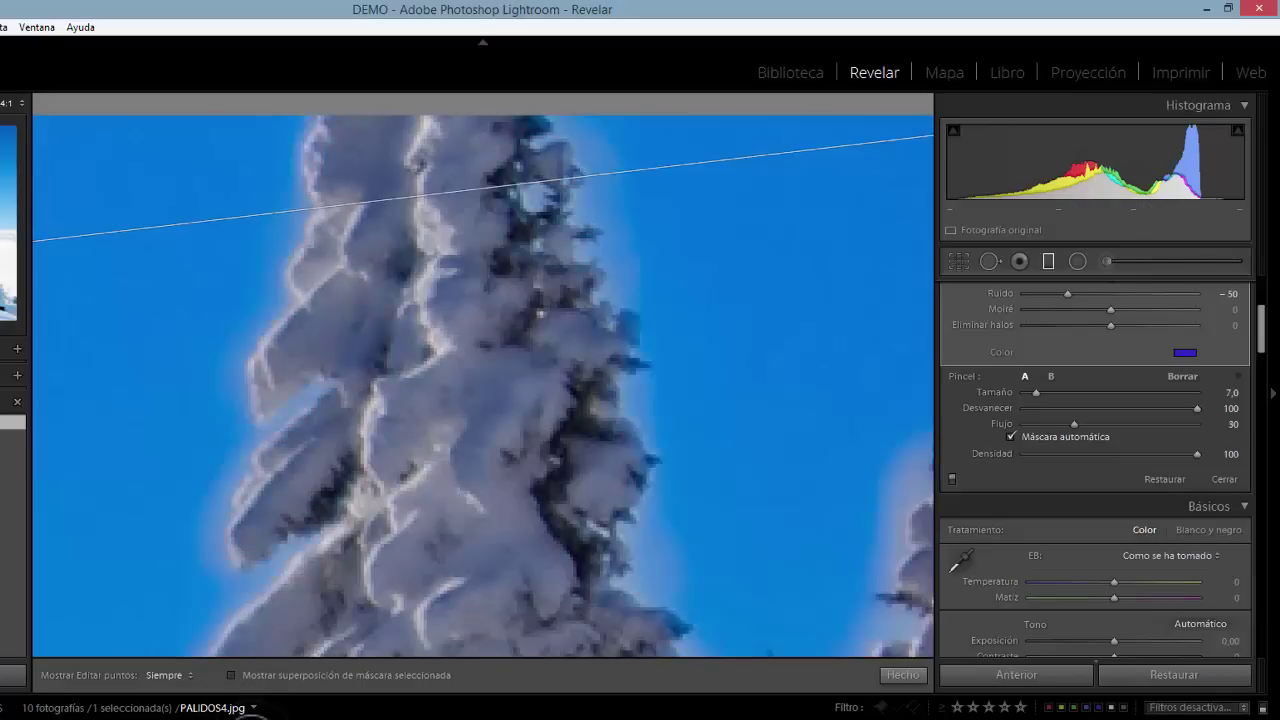
key(ctrl+Left)
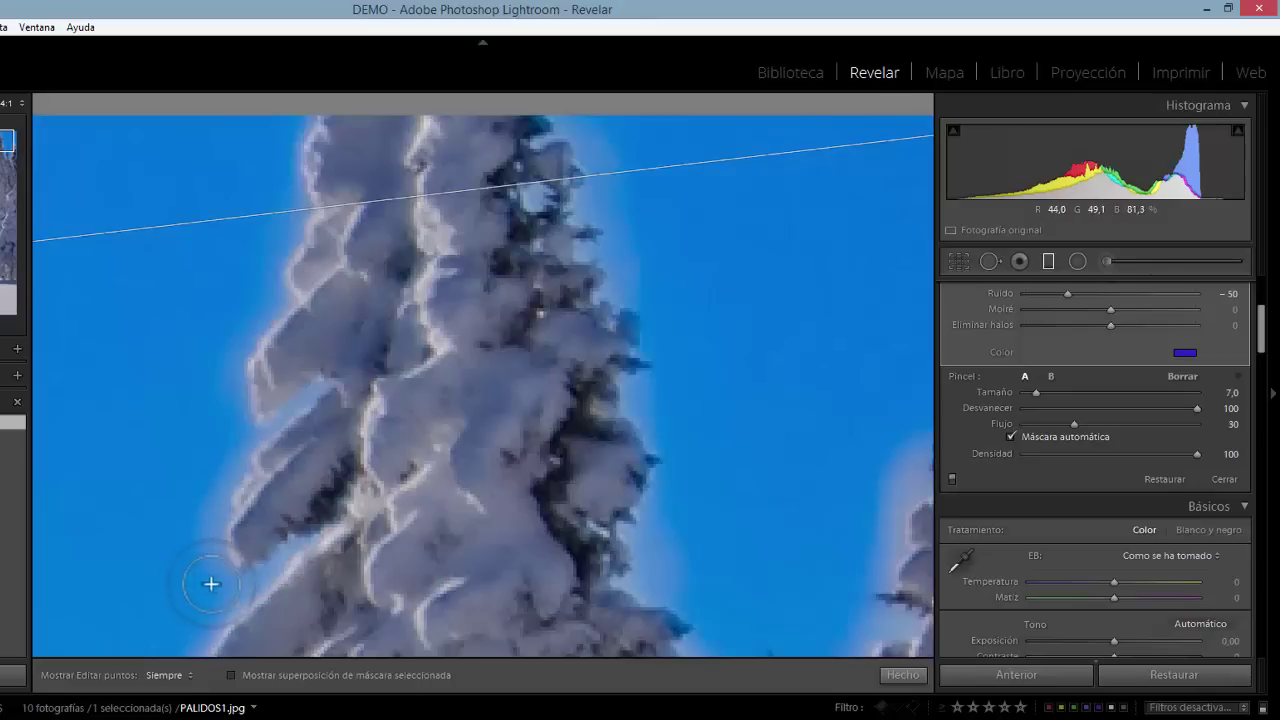
click(231, 675)
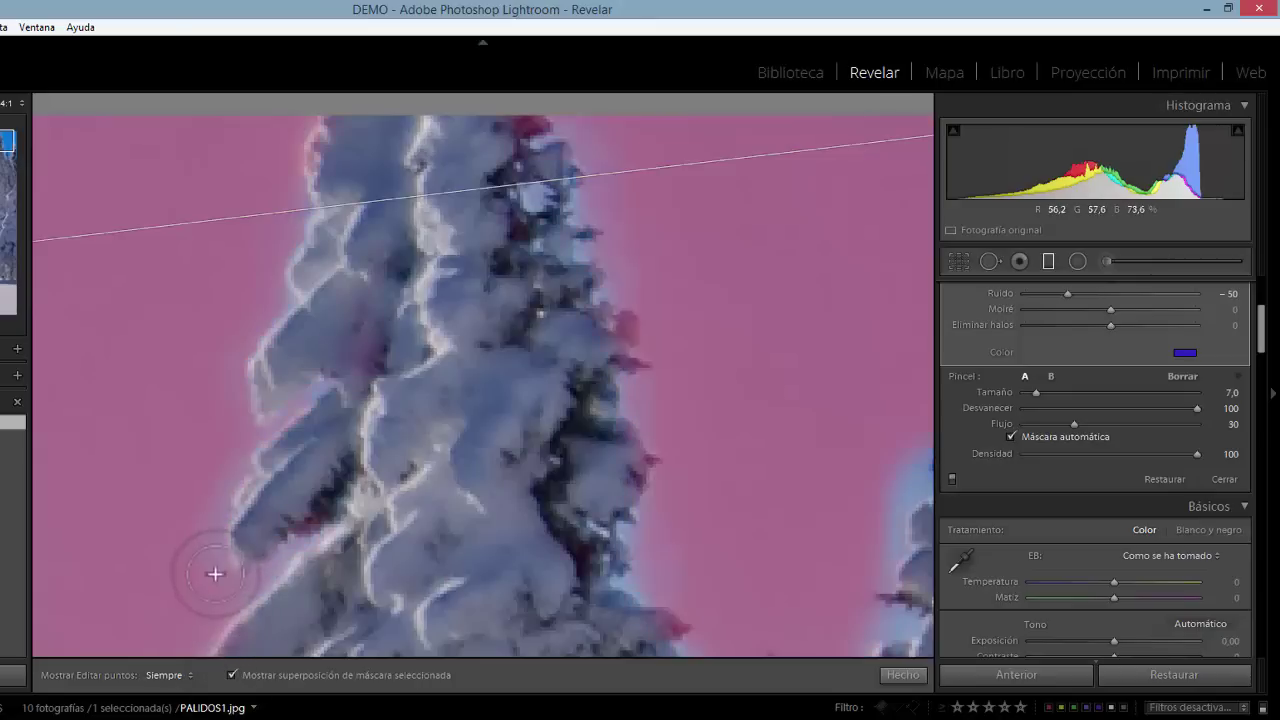
key(h)
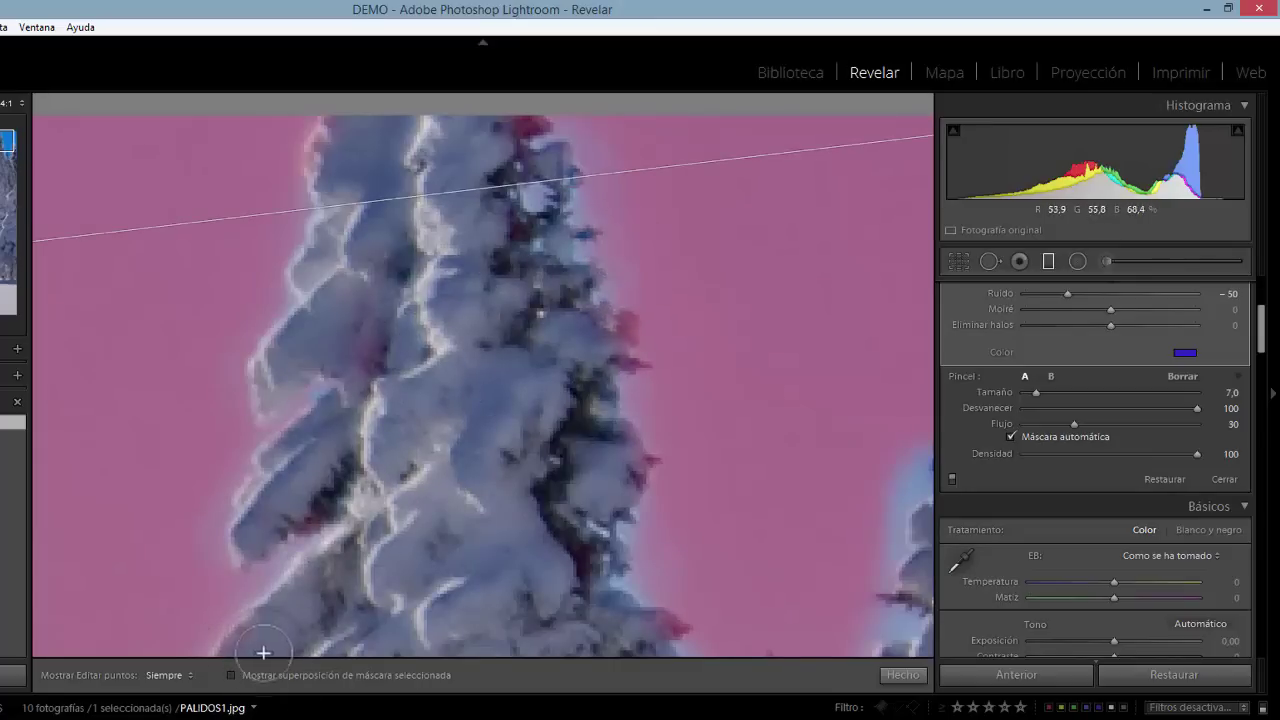
key(o)
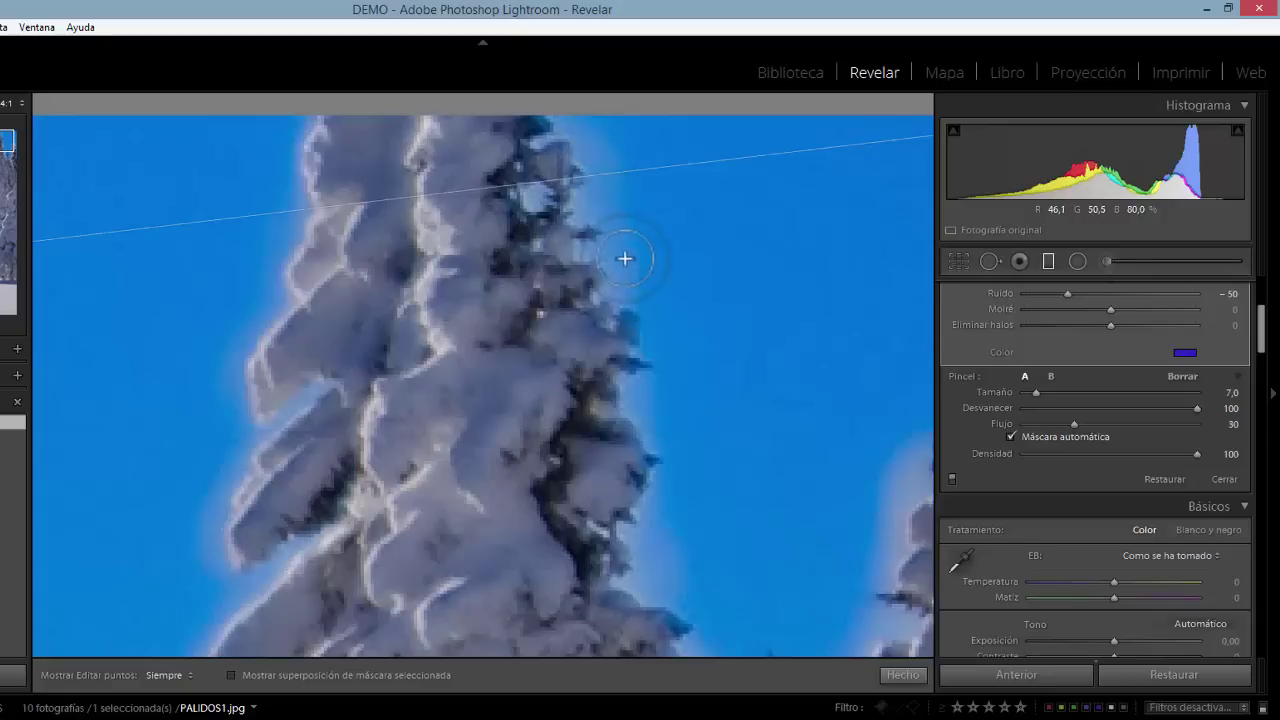
With the overlay shown, brush the mask into the sky gap along the treetop's upper edge
click(232, 675)
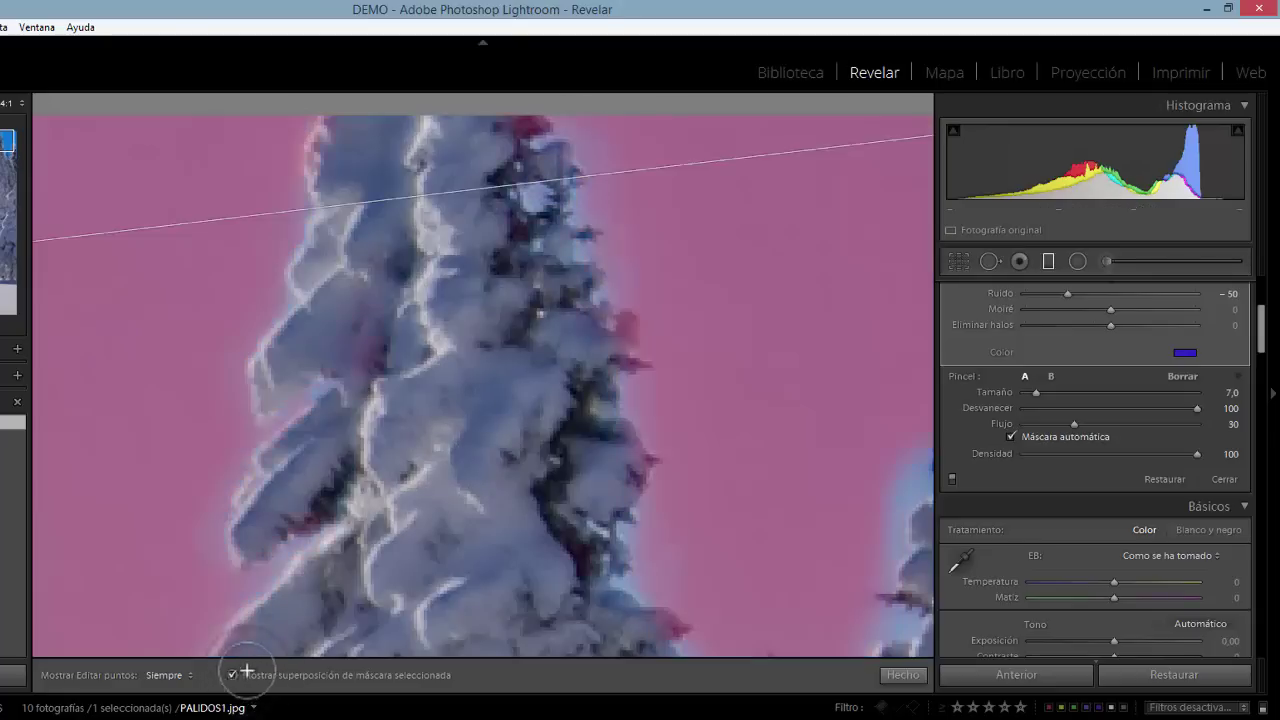
mouse_move(613, 229)
mouse_down()
mouse_move(614, 294)
mouse_move(606, 199)
mouse_move(578, 120)
mouse_move(621, 207)
mouse_move(610, 282)
mouse_move(581, 120)
mouse_move(564, 119)
mouse_move(613, 274)
mouse_up()
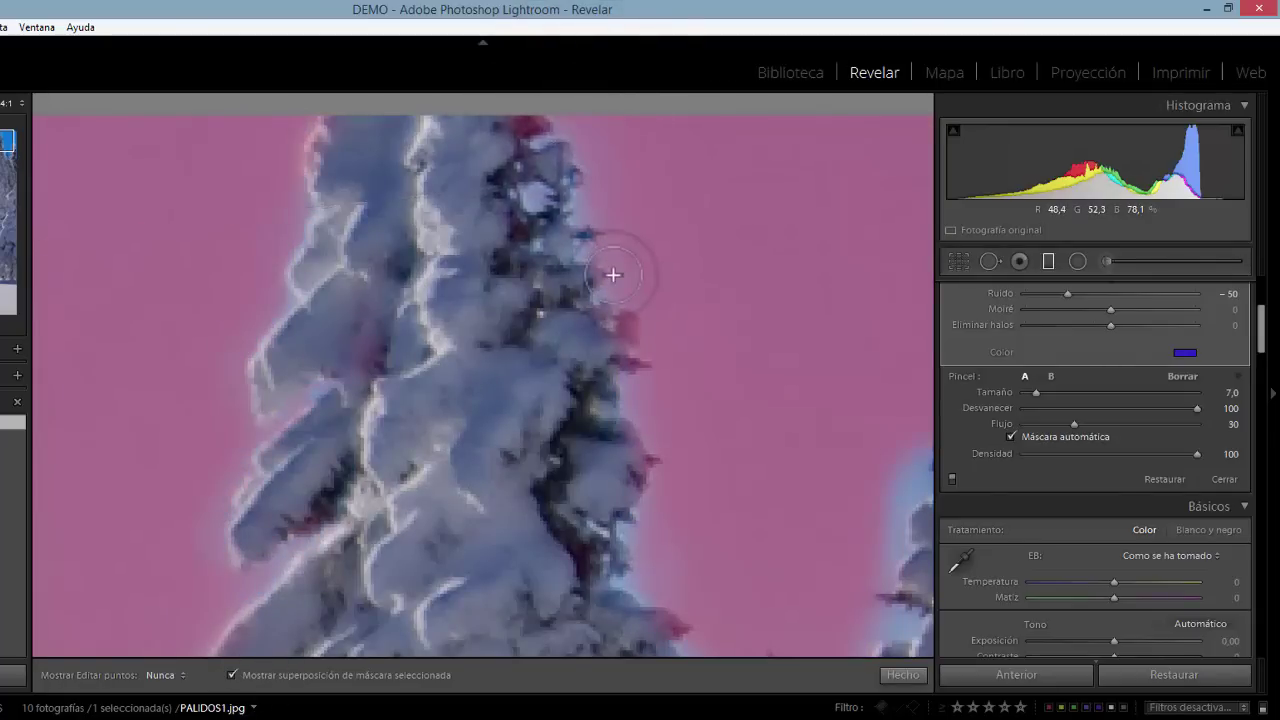
key(h)
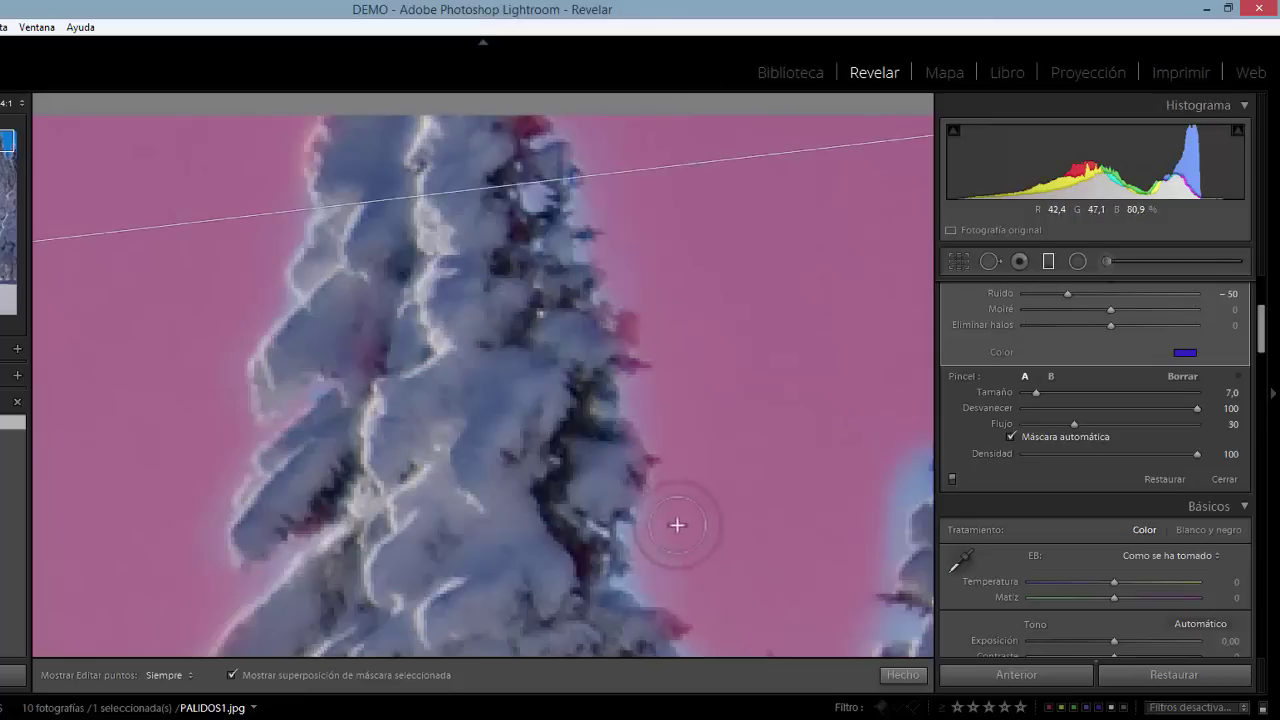
key(h)
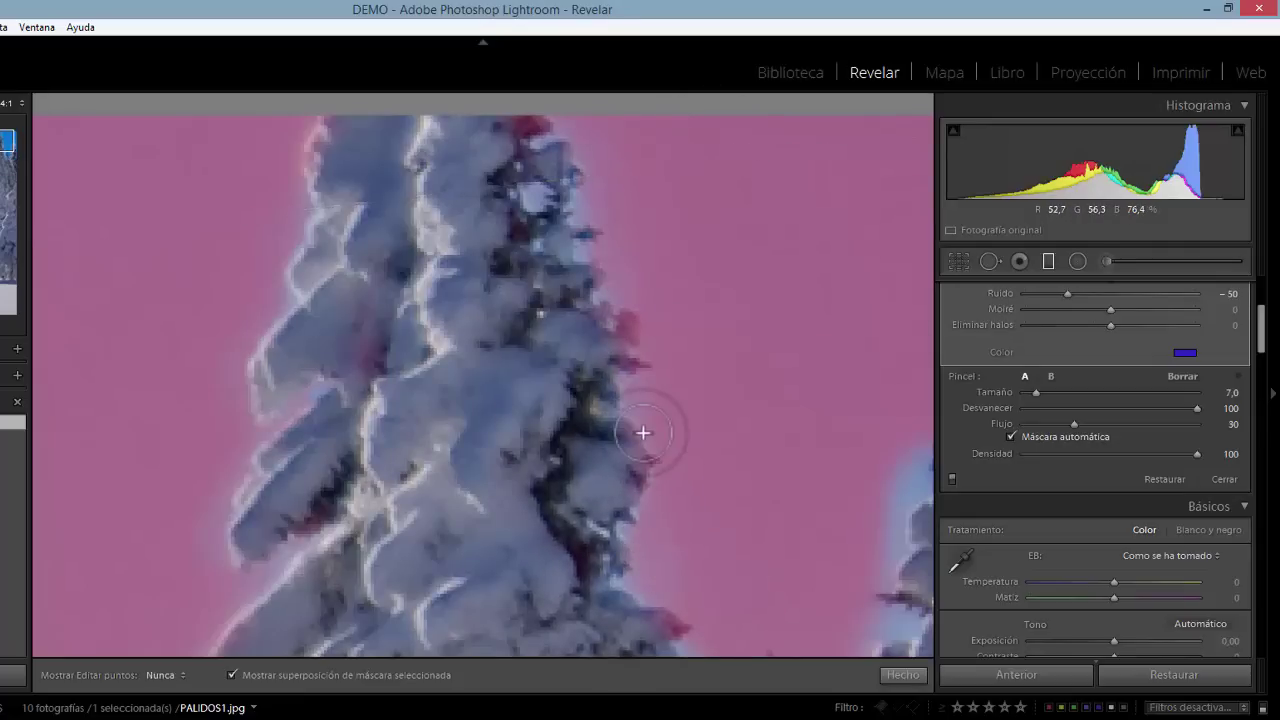
key(h)
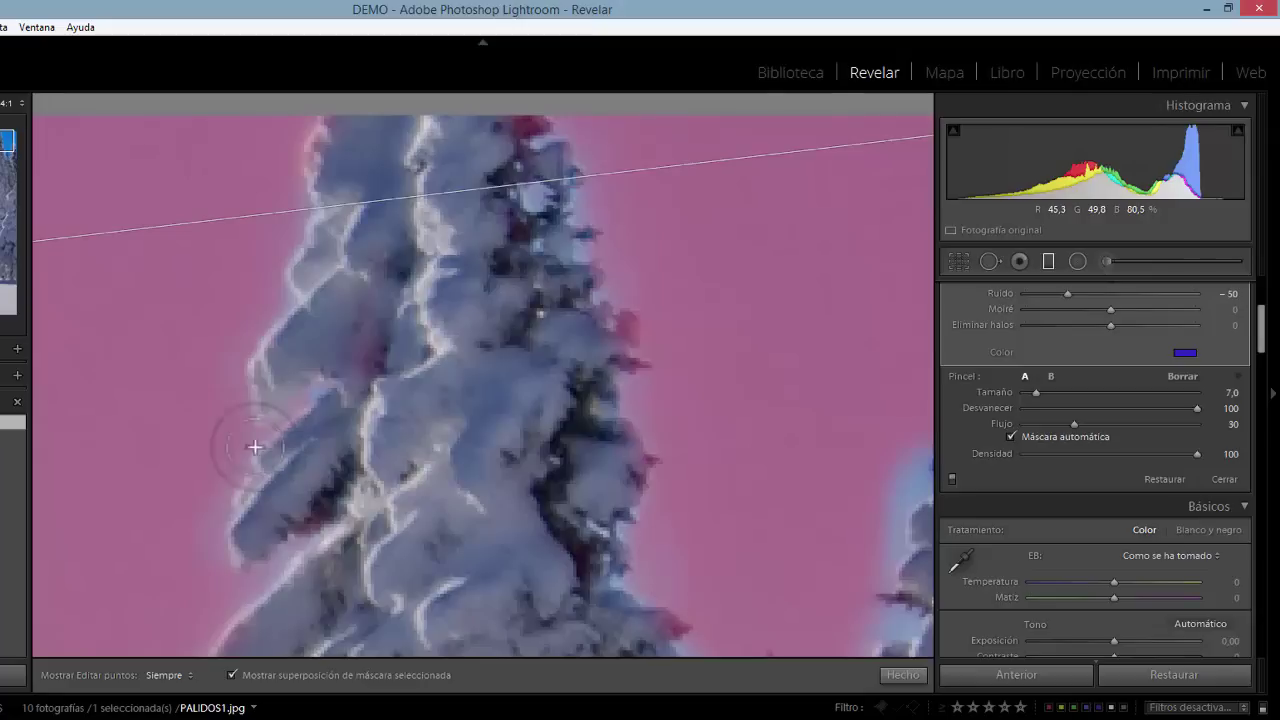
key(h)
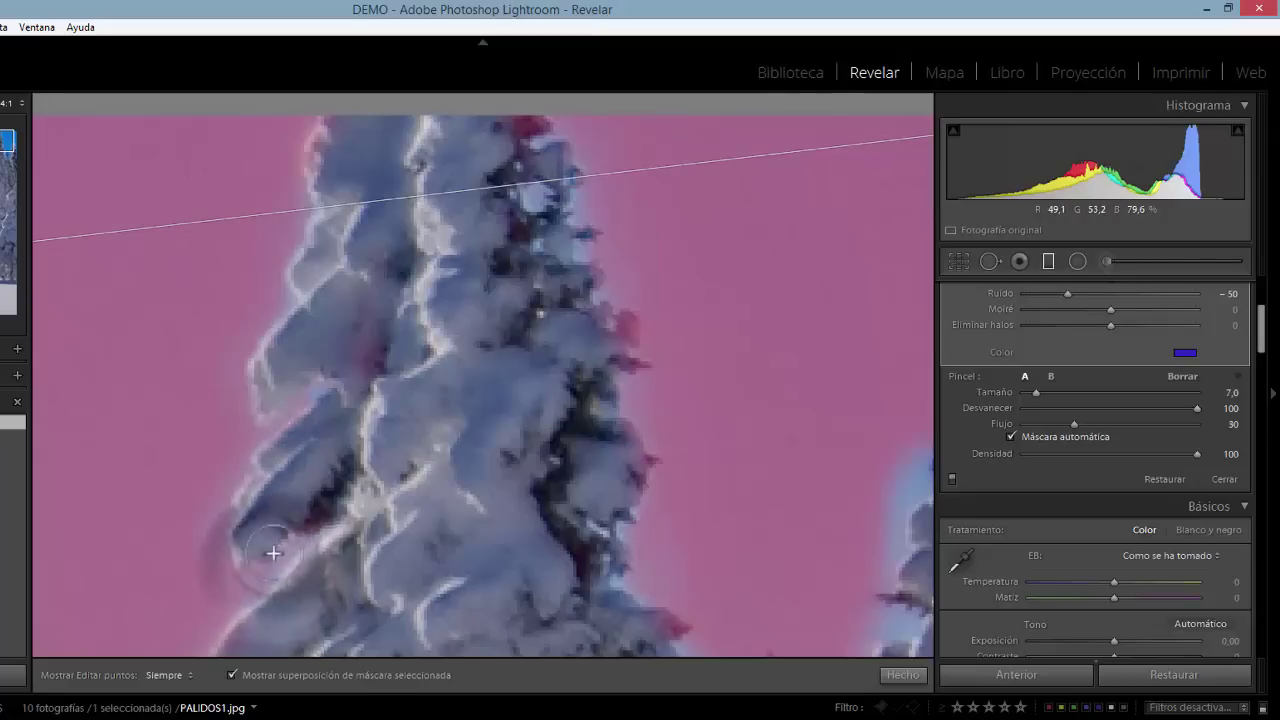
key(h)
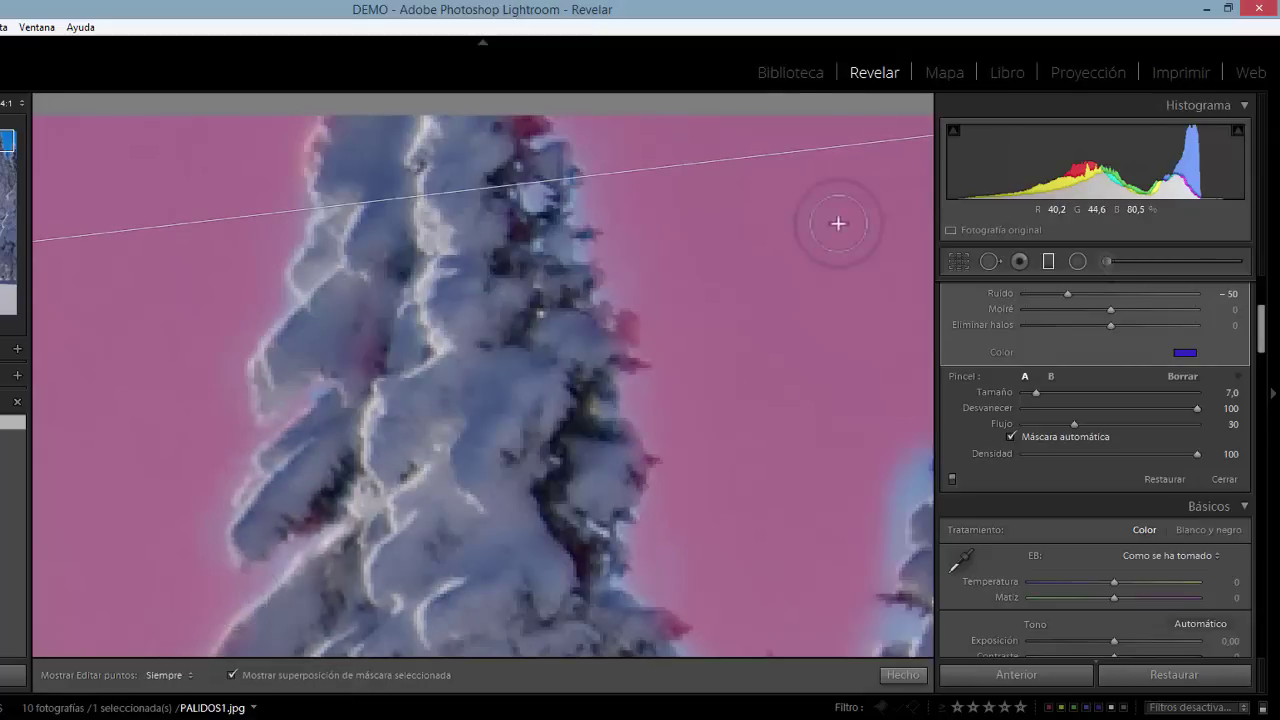
key(h)
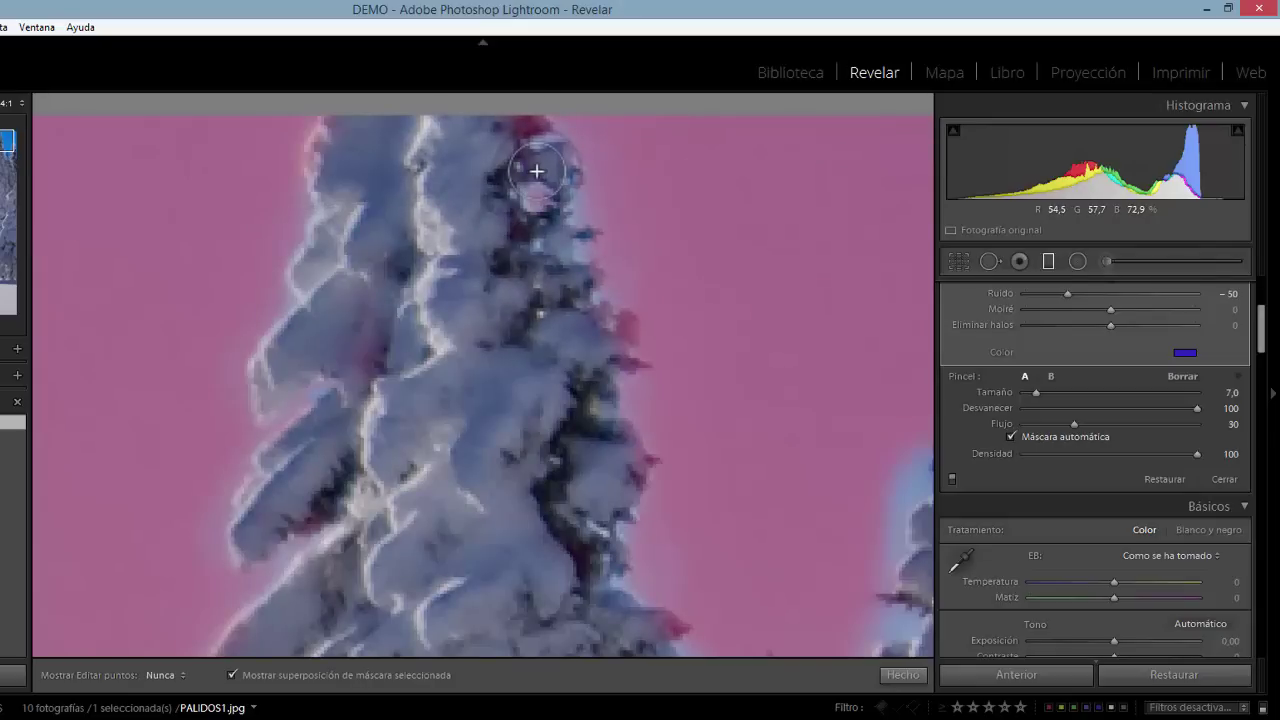
key(h)
key(h)
key(h)
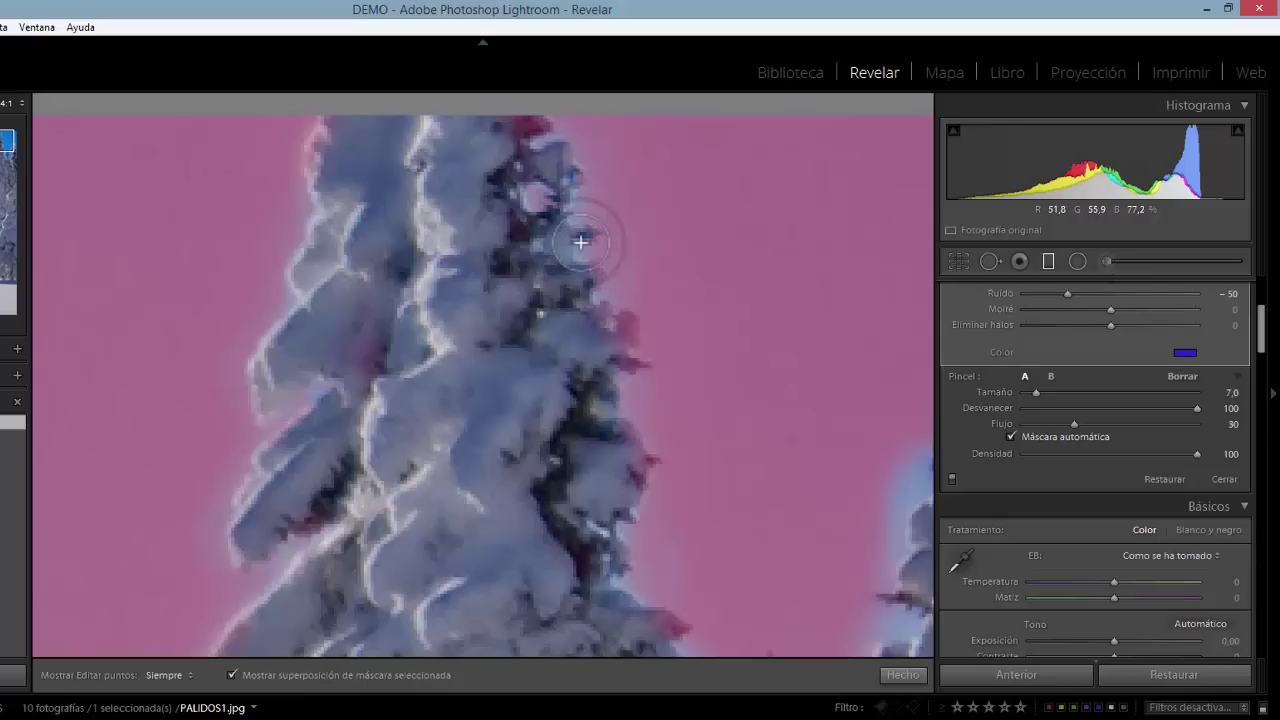
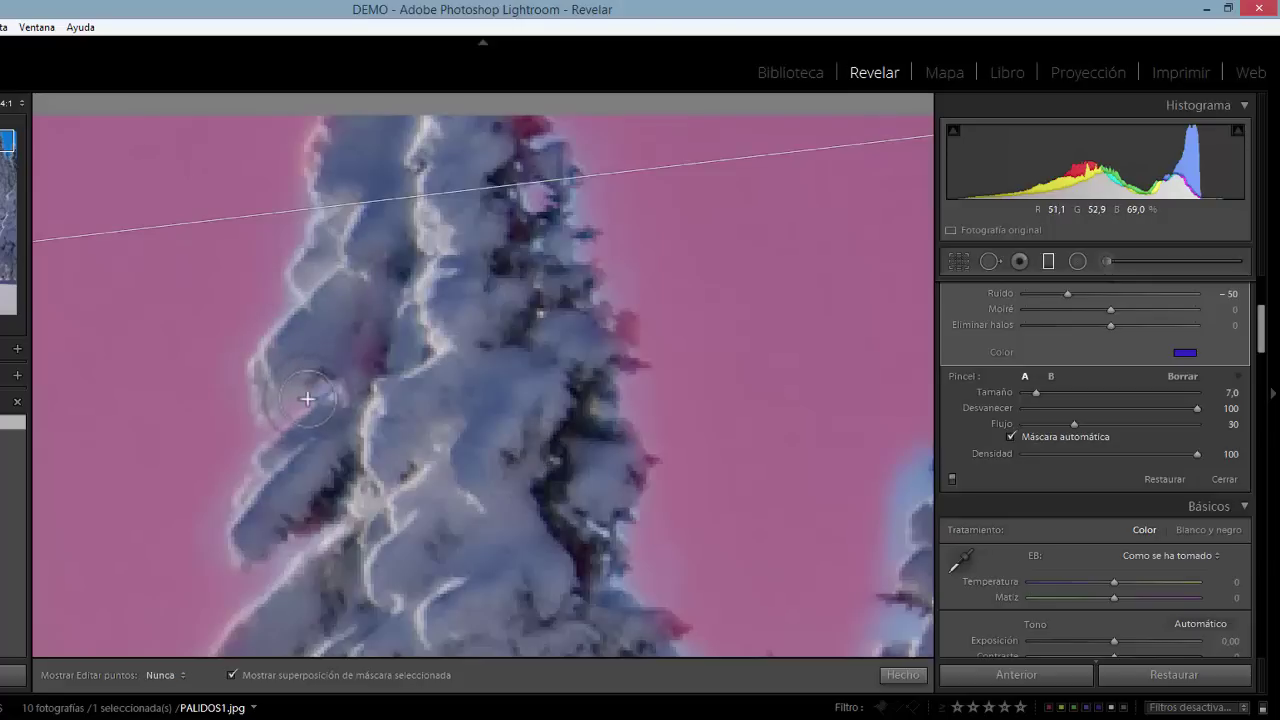
Pan the 4:1 close view to the snowy treetops near the photo's top to inspect the sky mask edges
key(h)
key(h)
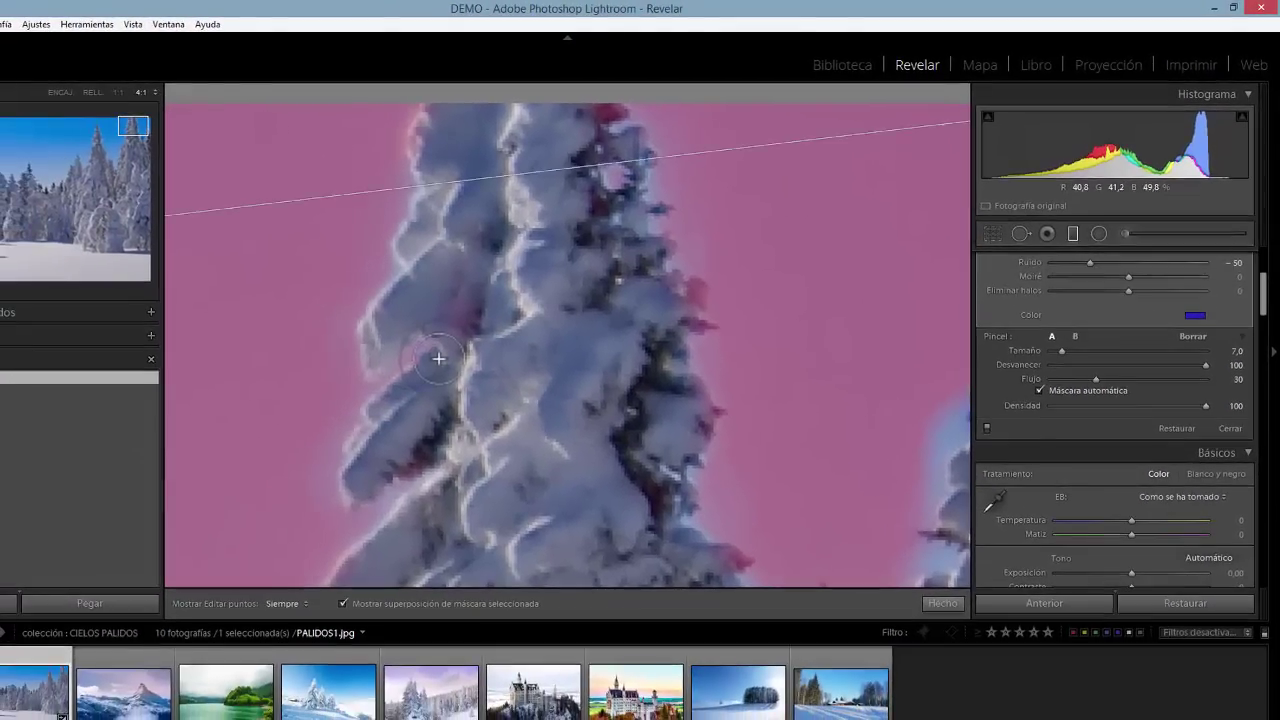
click(137, 140)
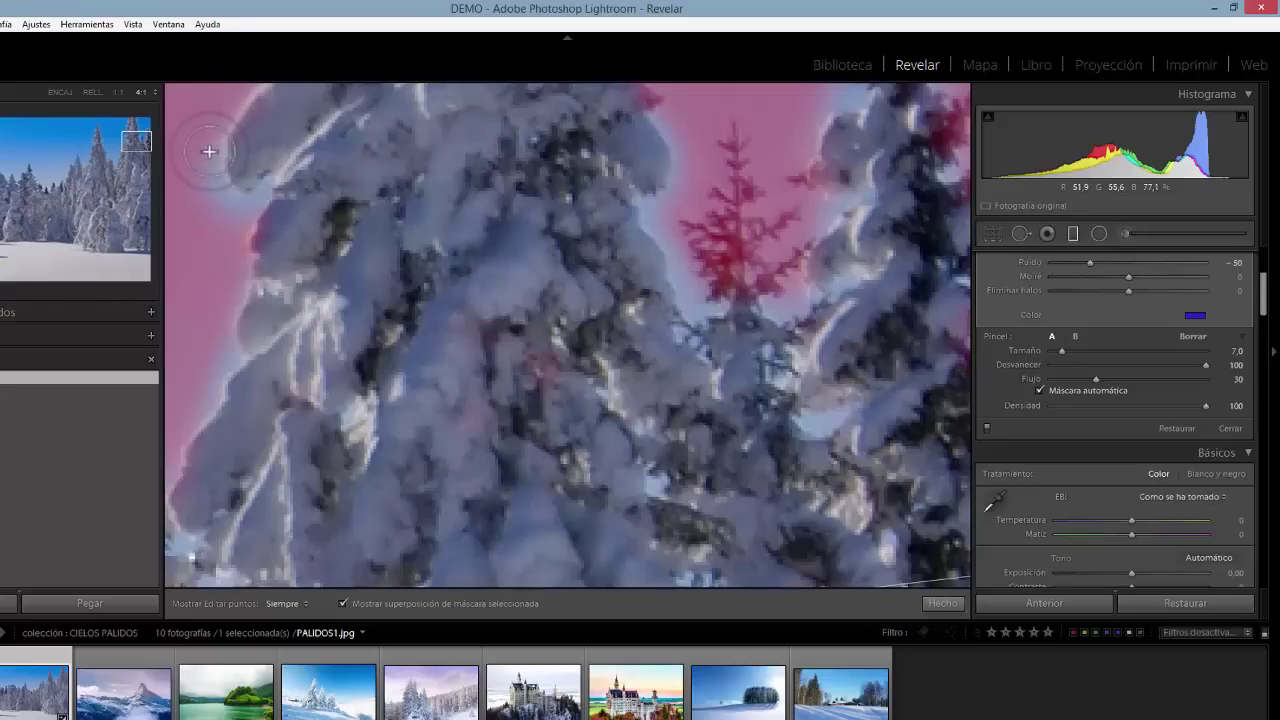
key(h)
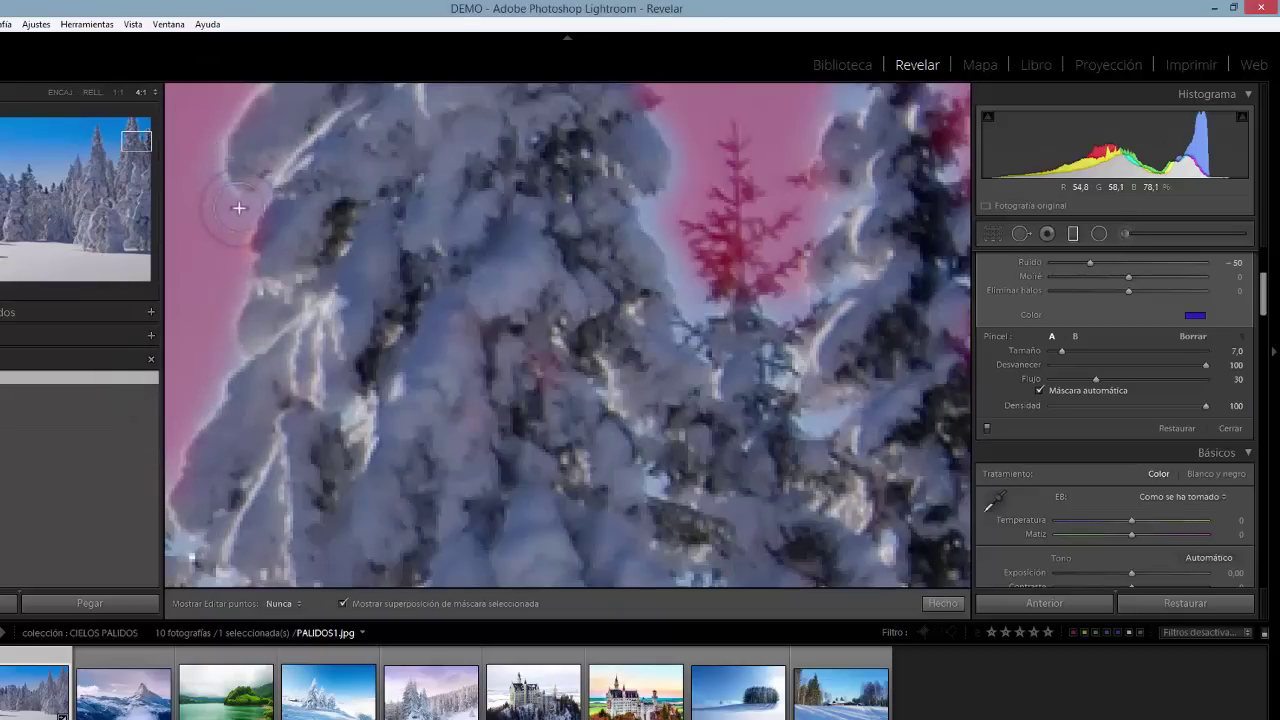
key(h)
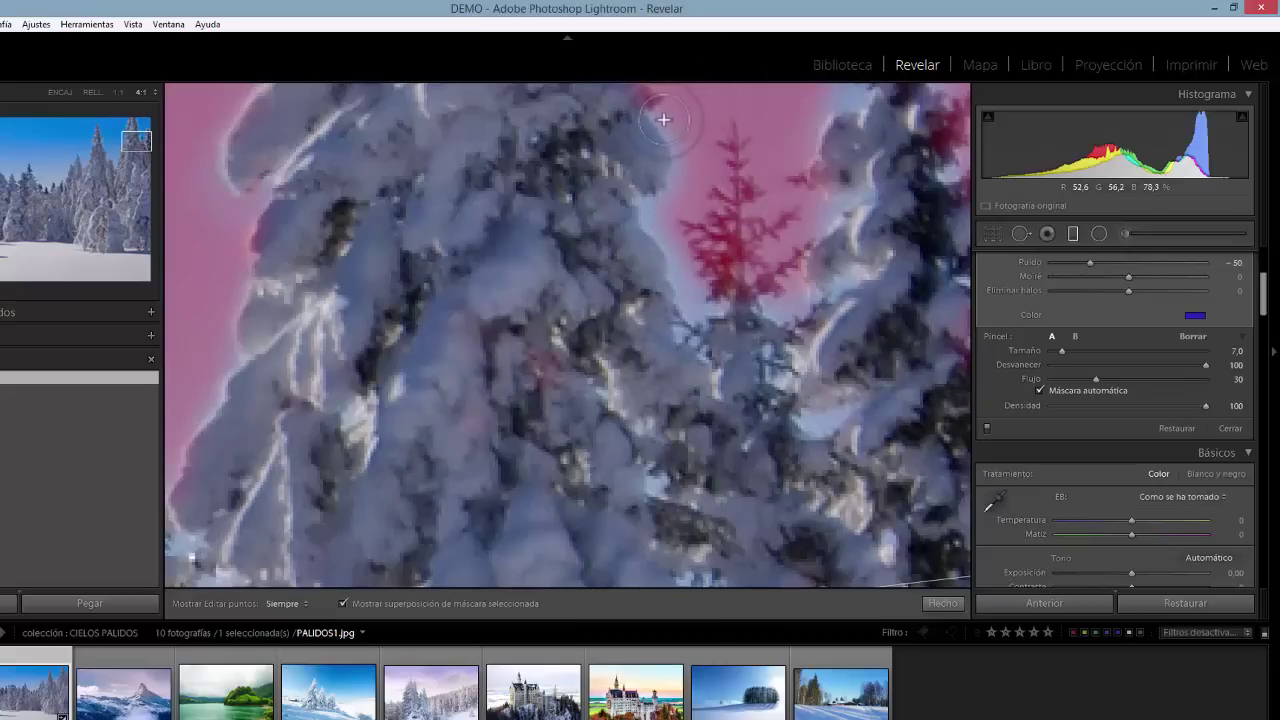
key(h)
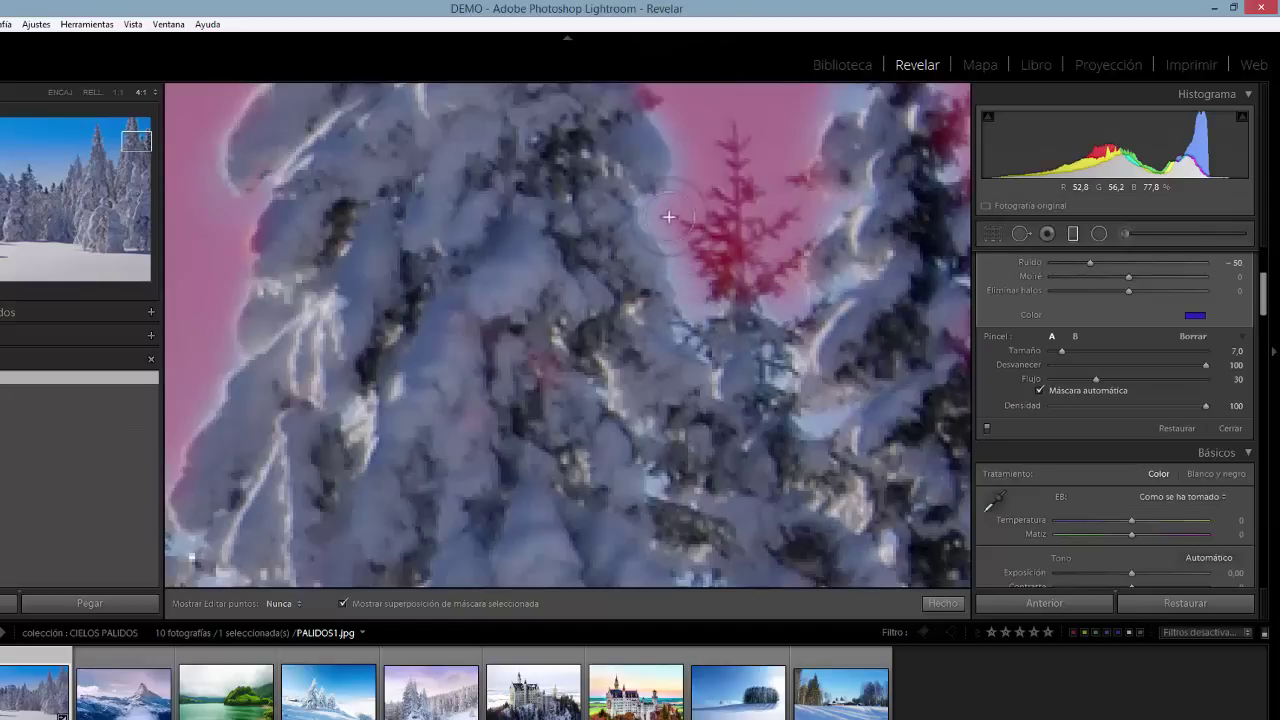
key(h)
key(h)
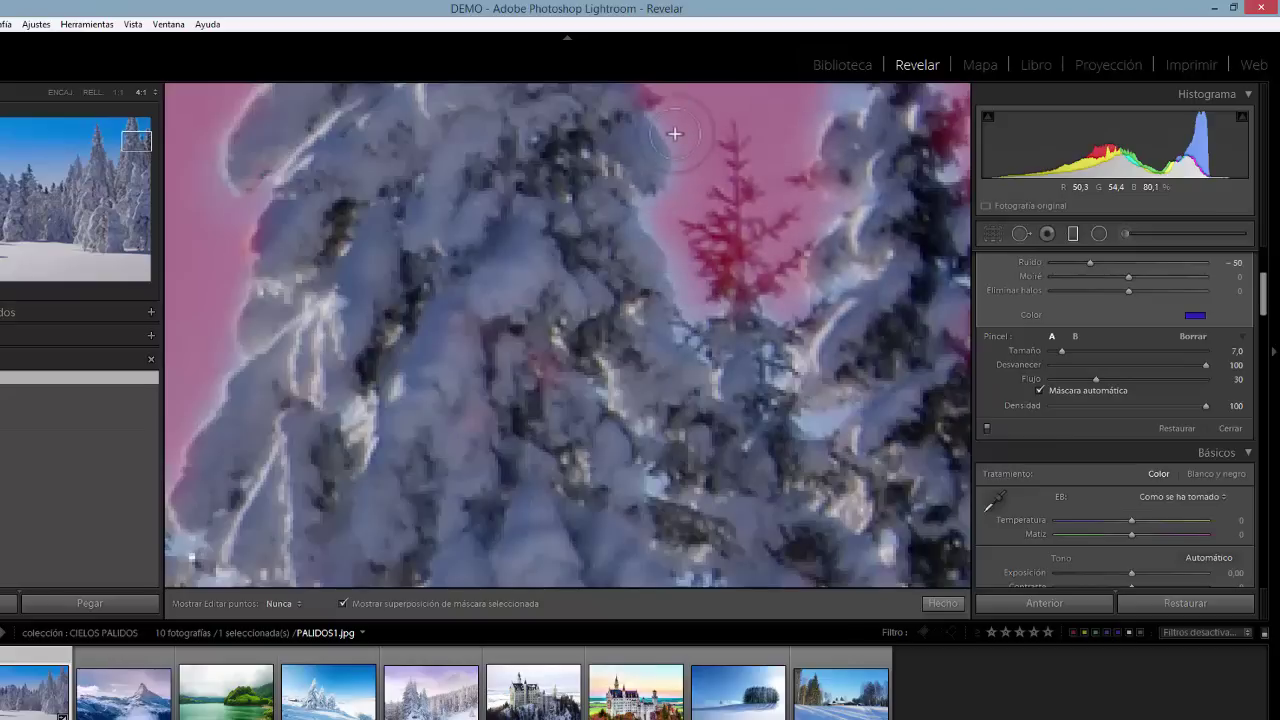
key(h)
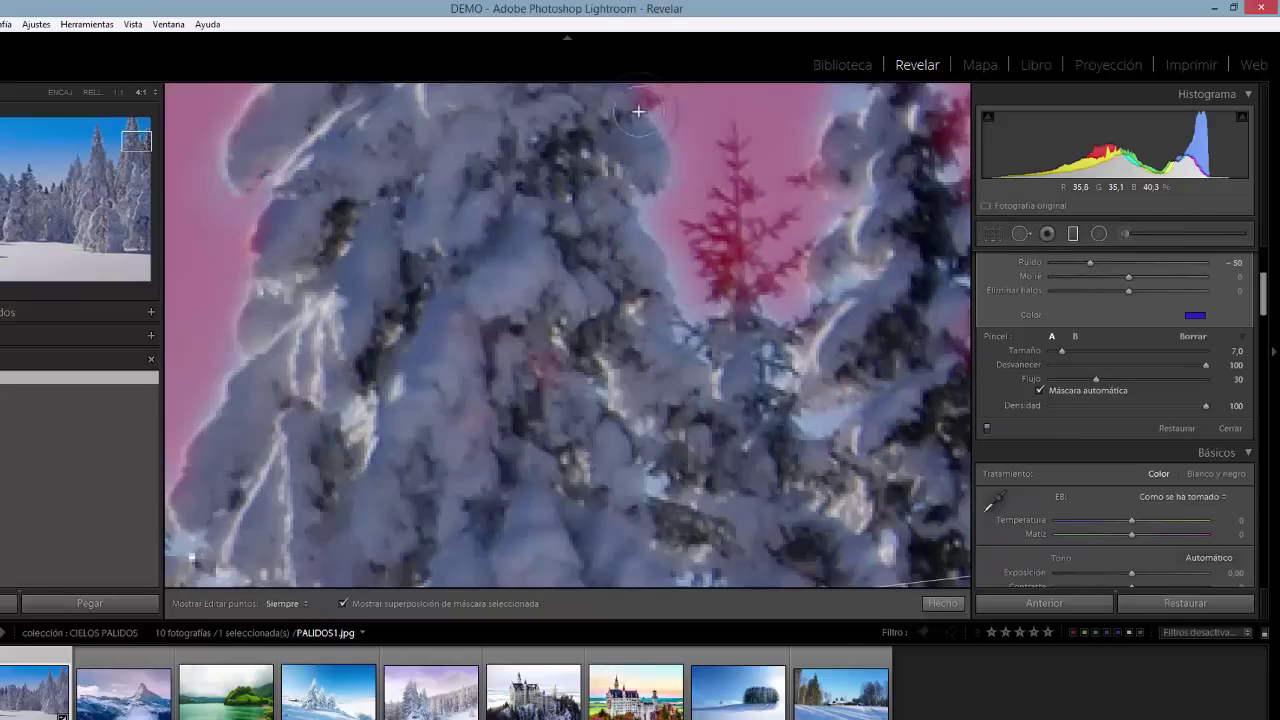
key(h)
key(h)
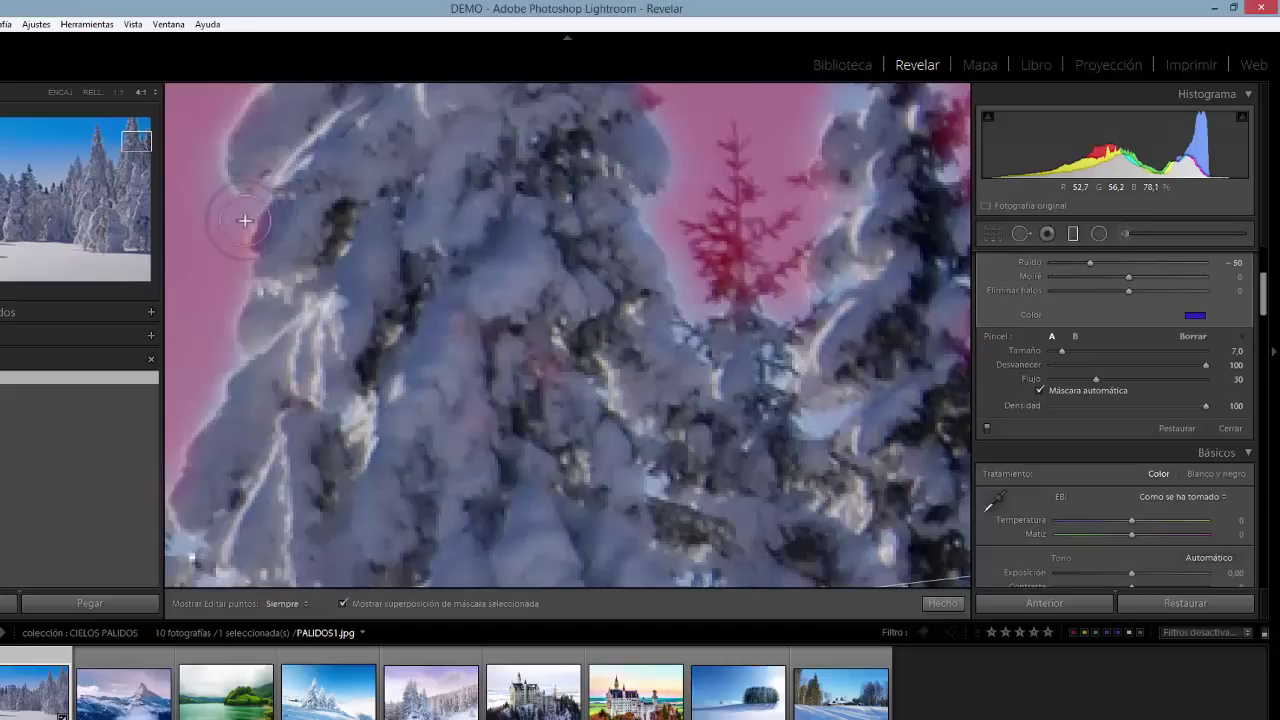
key(h)
mouse_move(134, 134)
mouse_down()
mouse_move(140, 123)
mouse_move(133, 138)
mouse_up()
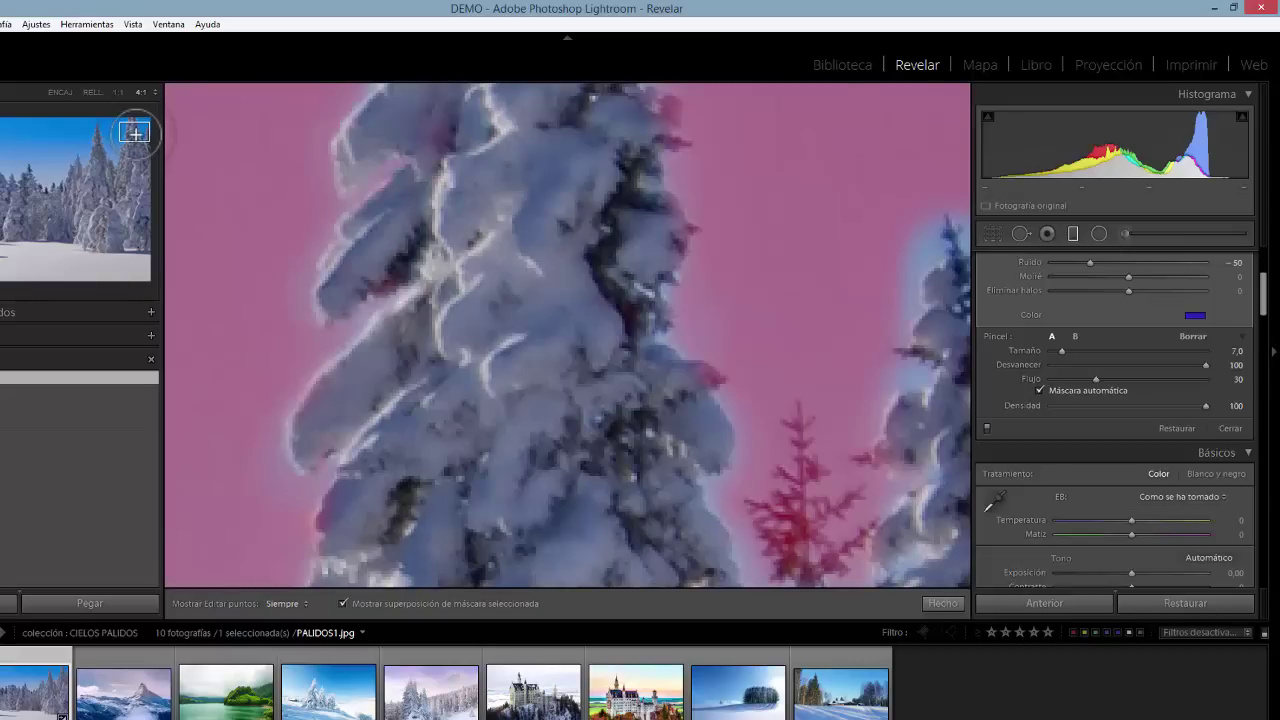
Nudge the view right and erase the mask halo along and above the right treetop
drag(135, 133, 139, 135)
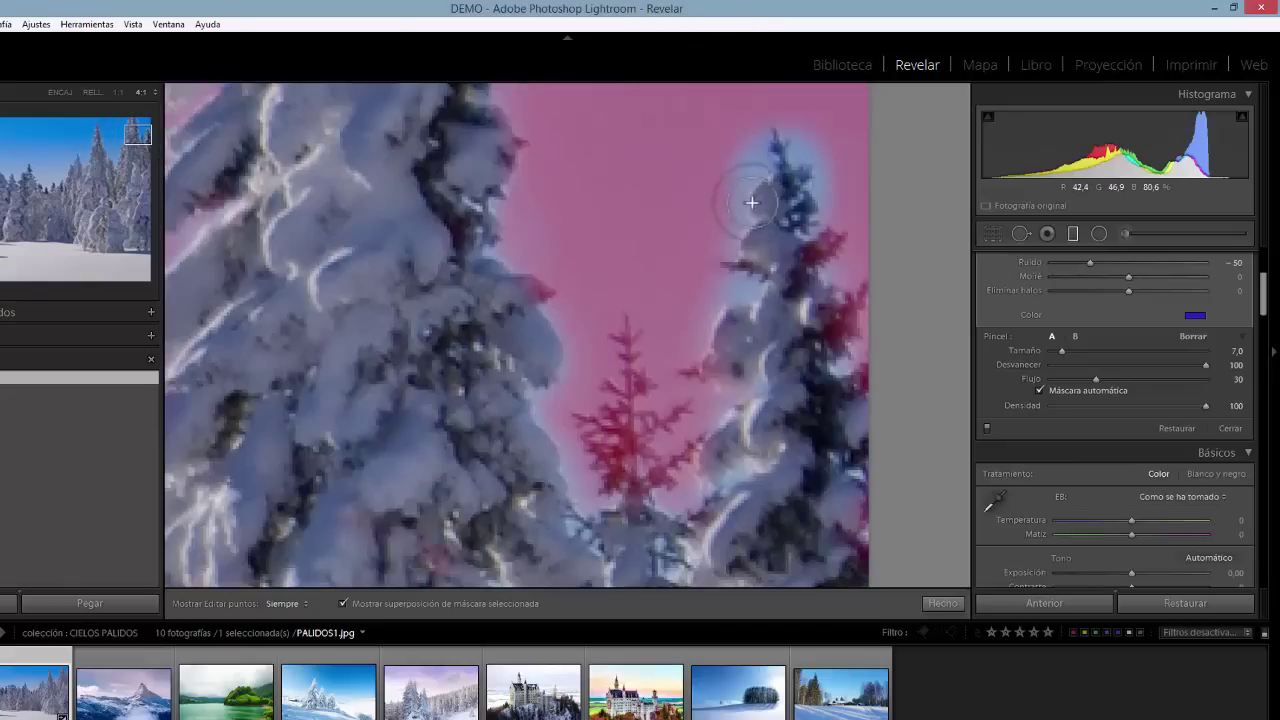
mouse_move(737, 170)
mouse_down()
mouse_move(757, 120)
mouse_move(714, 214)
mouse_move(738, 227)
mouse_up()
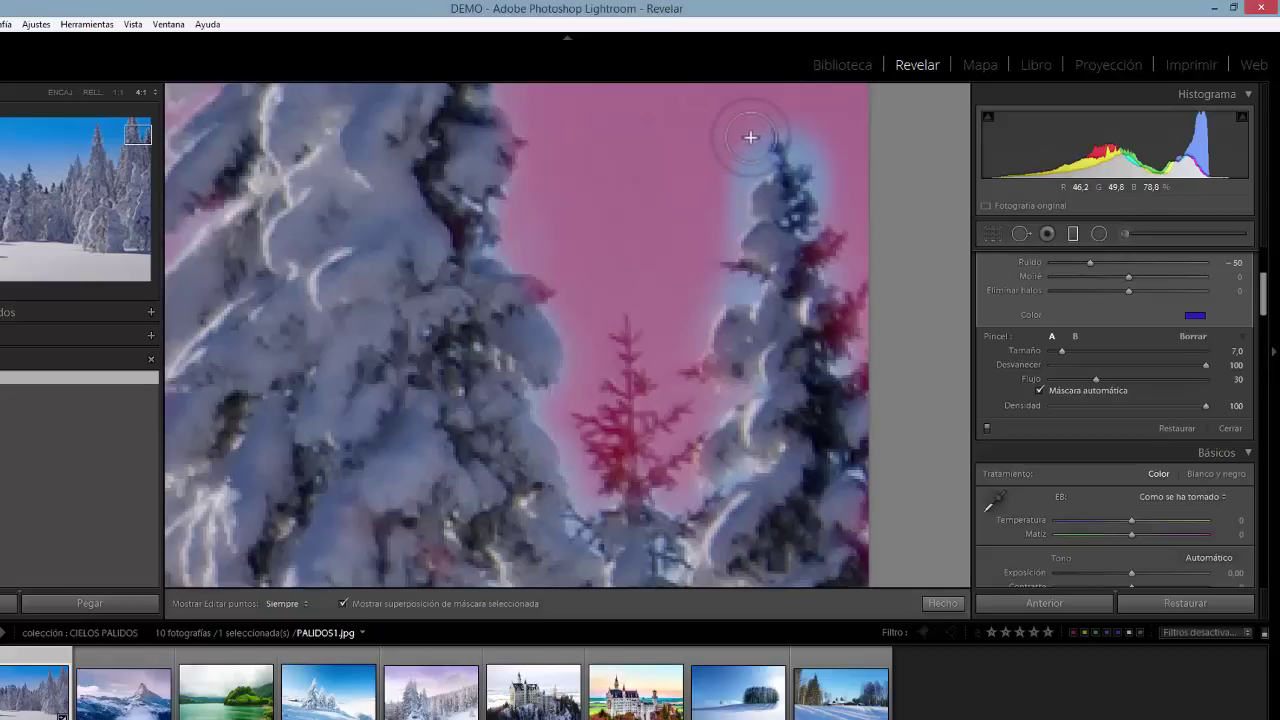
mouse_move(724, 237)
mouse_down()
mouse_move(748, 291)
mouse_move(730, 226)
mouse_move(741, 166)
mouse_up()
mouse_move(730, 232)
mouse_down()
mouse_move(749, 300)
mouse_move(755, 148)
mouse_up()
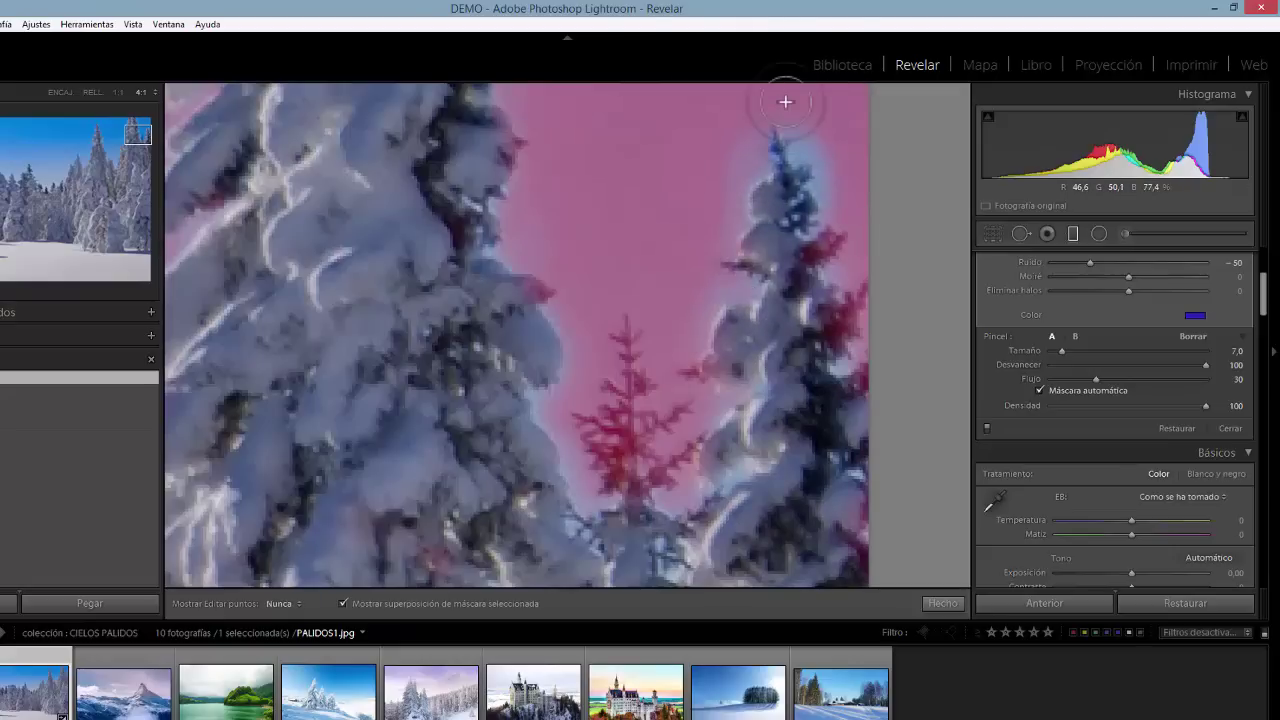
mouse_move(722, 233)
mouse_down()
mouse_move(700, 143)
mouse_move(785, 110)
mouse_up()
Erase the remaining mask just right of the treetop and around its upper branches
key(h)
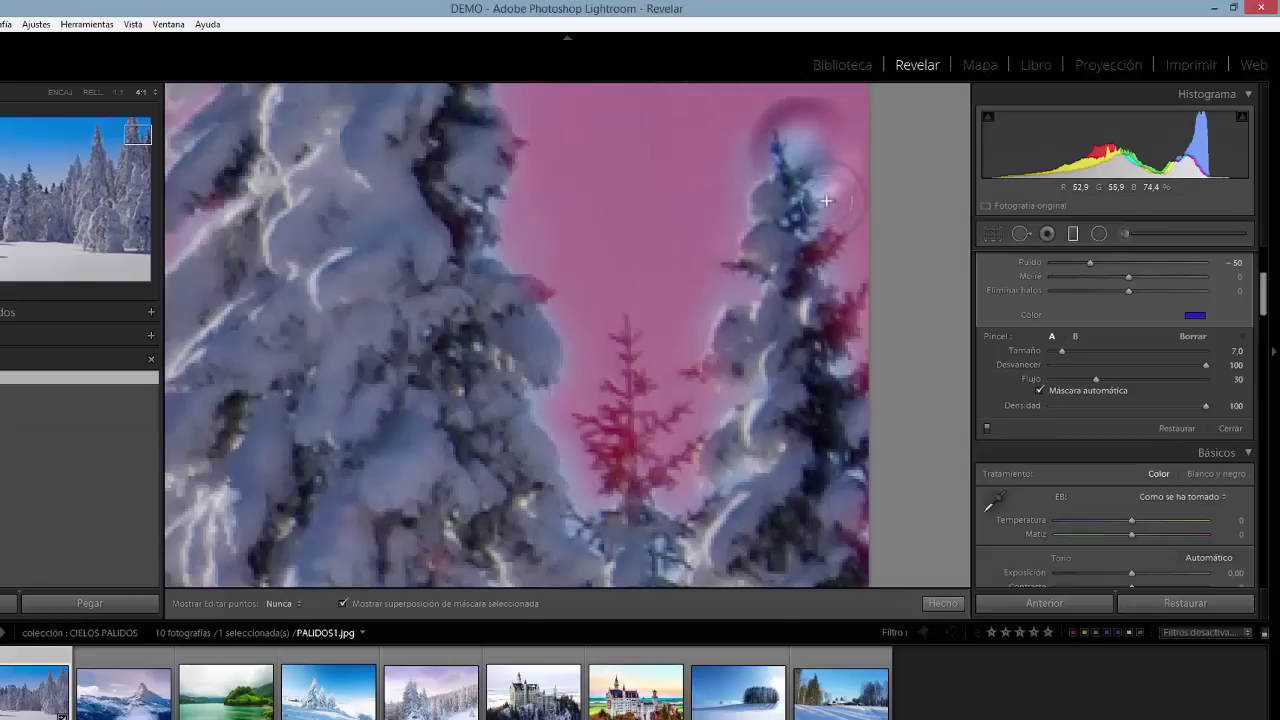
mouse_move(789, 128)
mouse_down()
mouse_move(828, 188)
mouse_move(824, 237)
mouse_up()
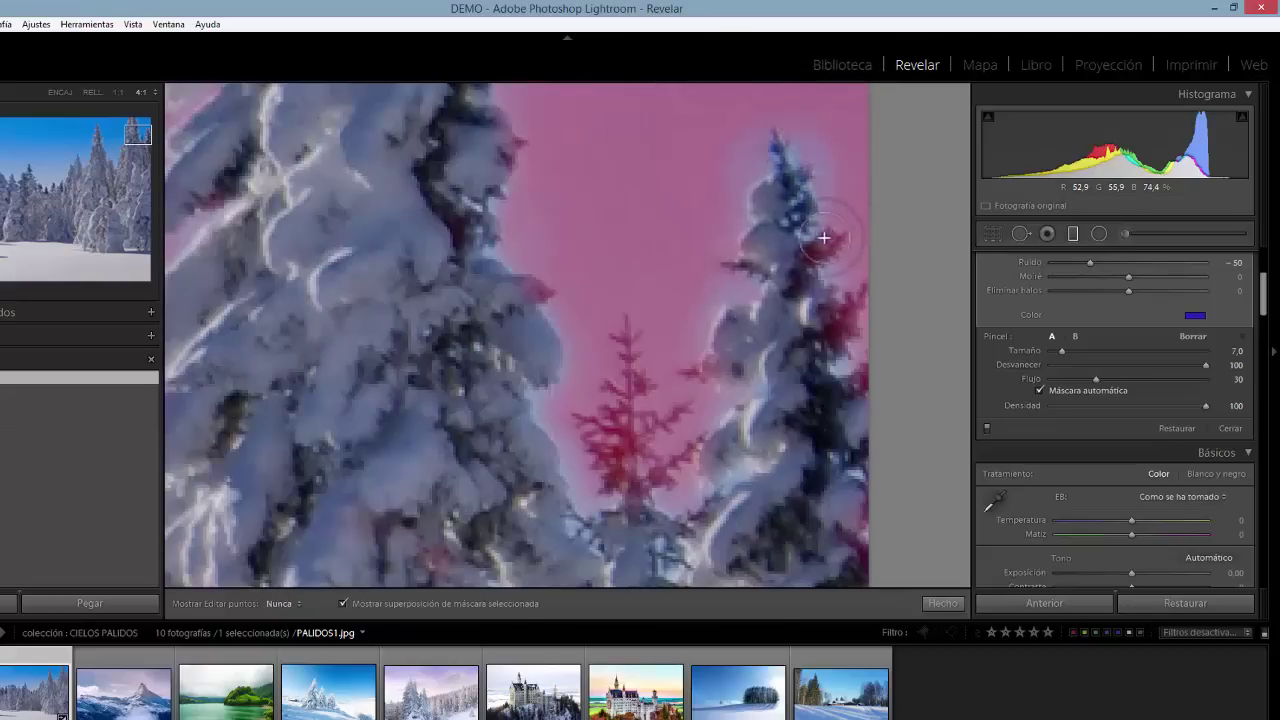
mouse_move(866, 290)
mouse_down()
mouse_move(824, 195)
mouse_move(820, 226)
mouse_move(799, 215)
mouse_move(784, 146)
mouse_move(813, 189)
mouse_move(802, 239)
mouse_move(860, 192)
mouse_move(779, 145)
mouse_move(806, 197)
mouse_move(800, 217)
mouse_move(810, 173)
mouse_move(793, 149)
mouse_move(814, 171)
mouse_up()
key(h)
key(h)
mouse_move(749, 126)
mouse_down()
mouse_move(722, 232)
mouse_move(764, 119)
mouse_up()
key(h)
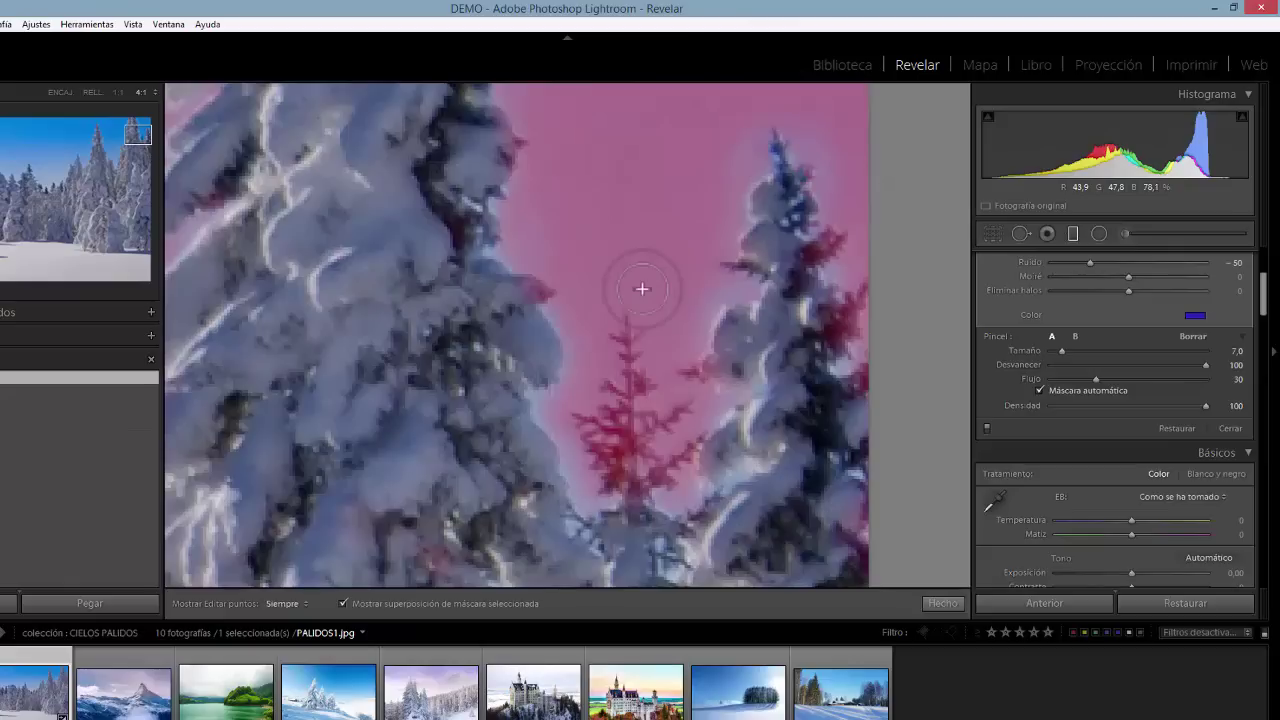
key(h)
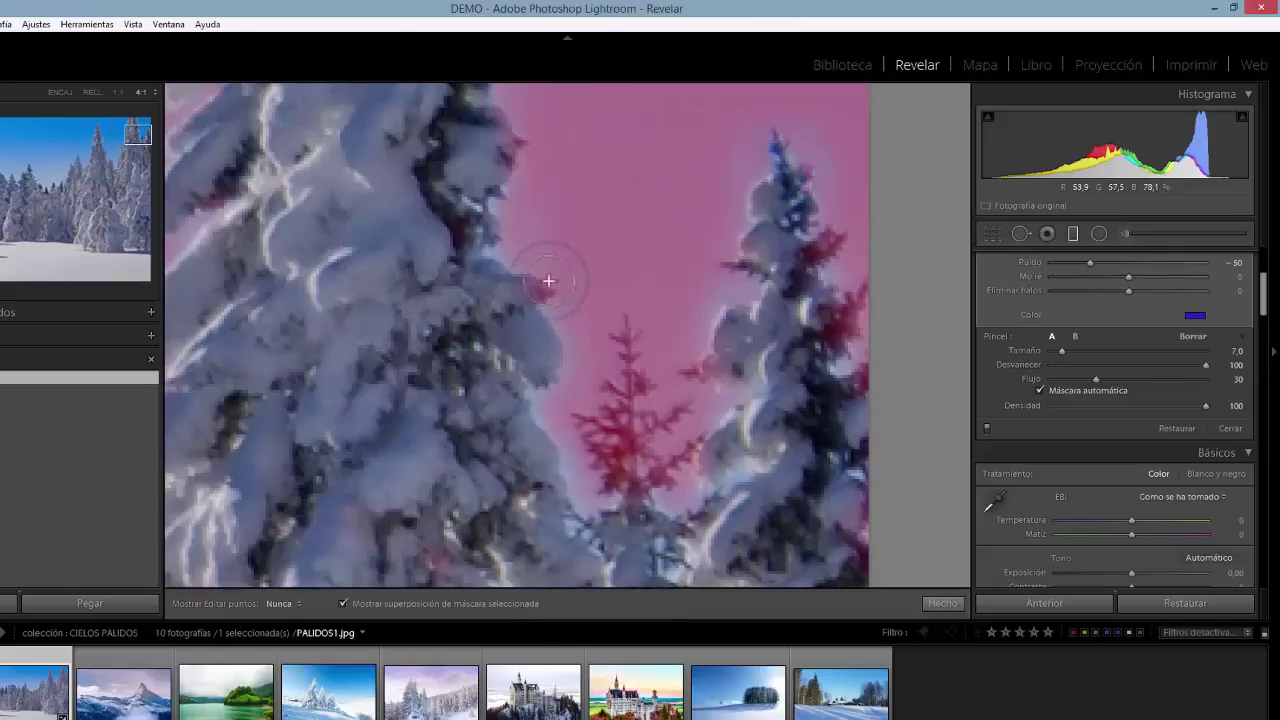
key(h)
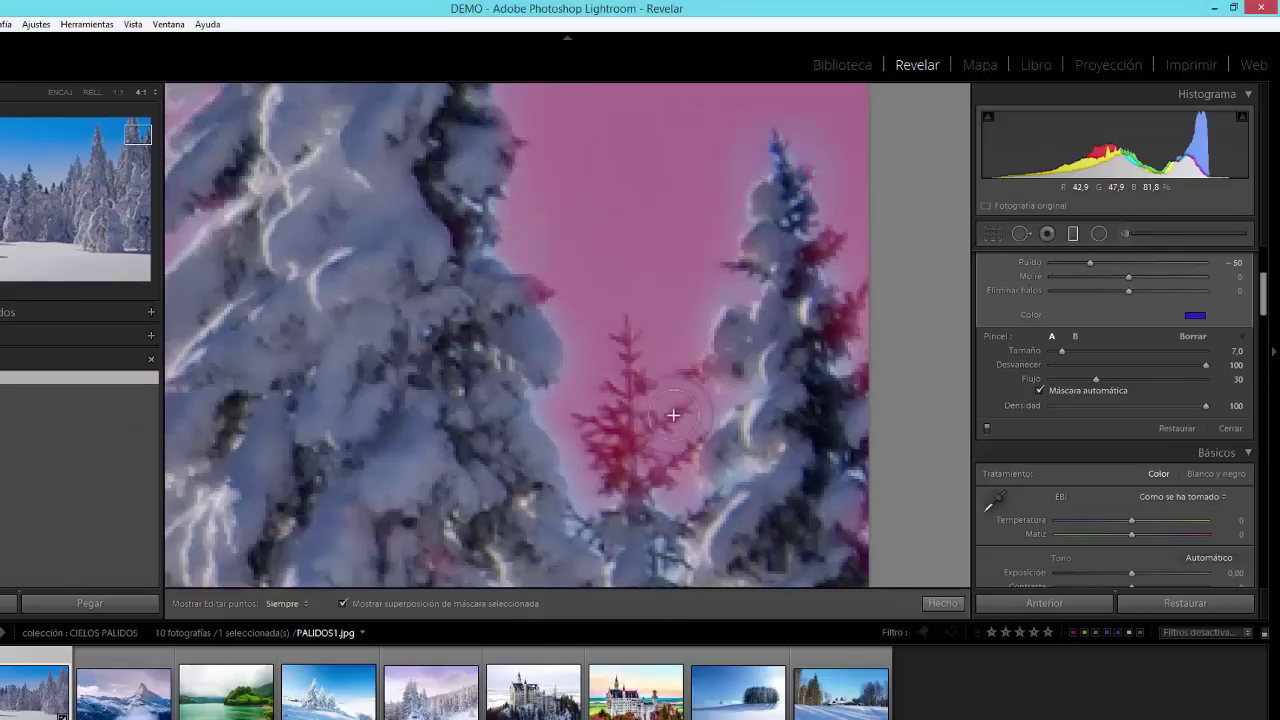
key(h)
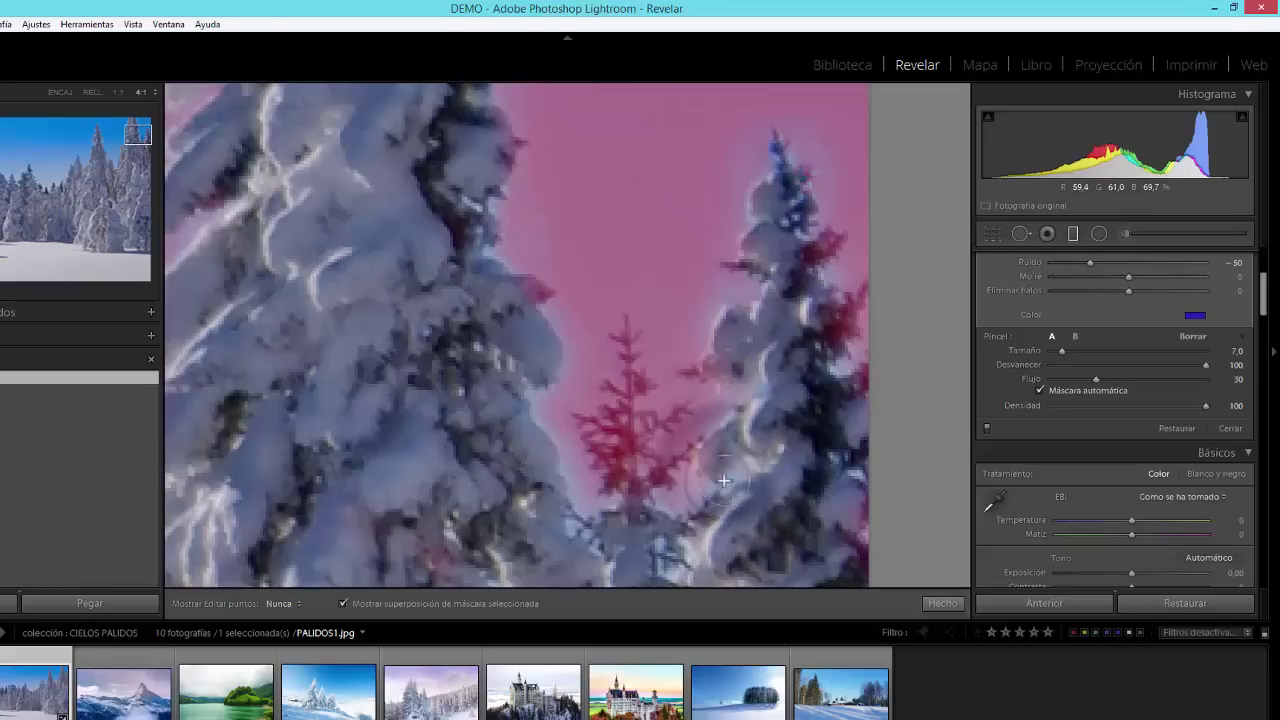
key(h)
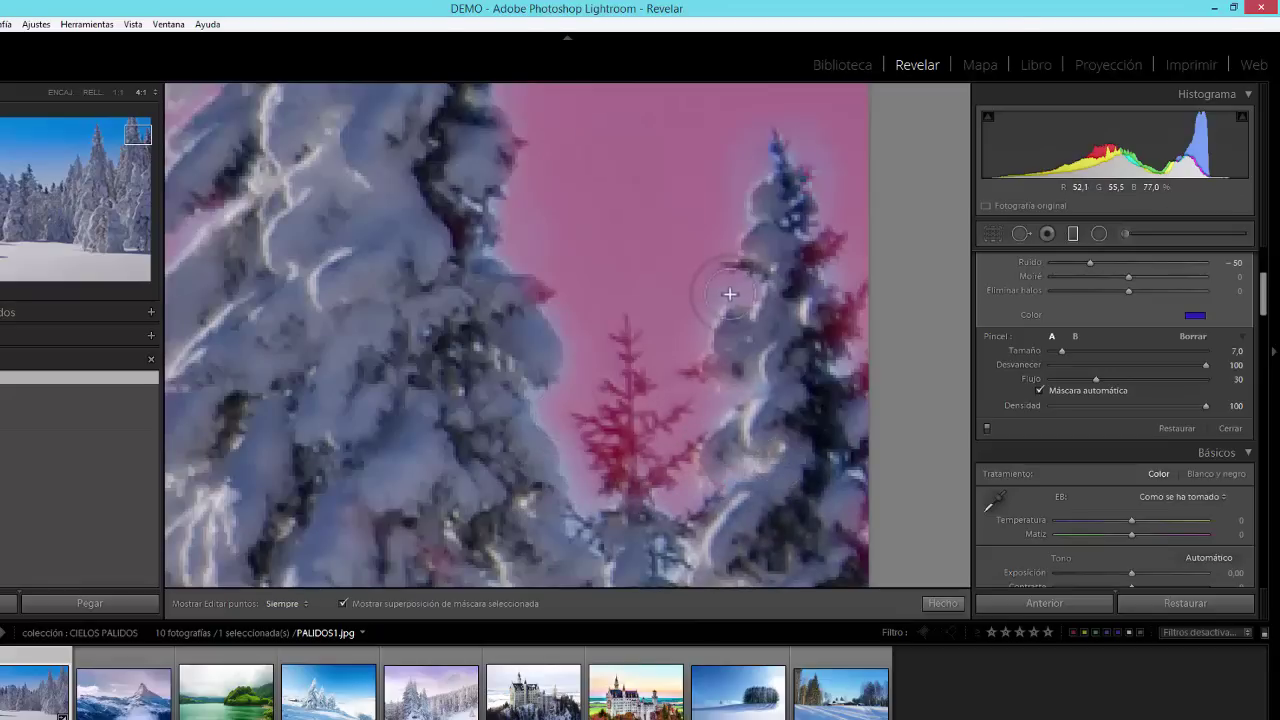
Toggle the selected mask overlay off and on to compare the sky mask against the trees
click(344, 604)
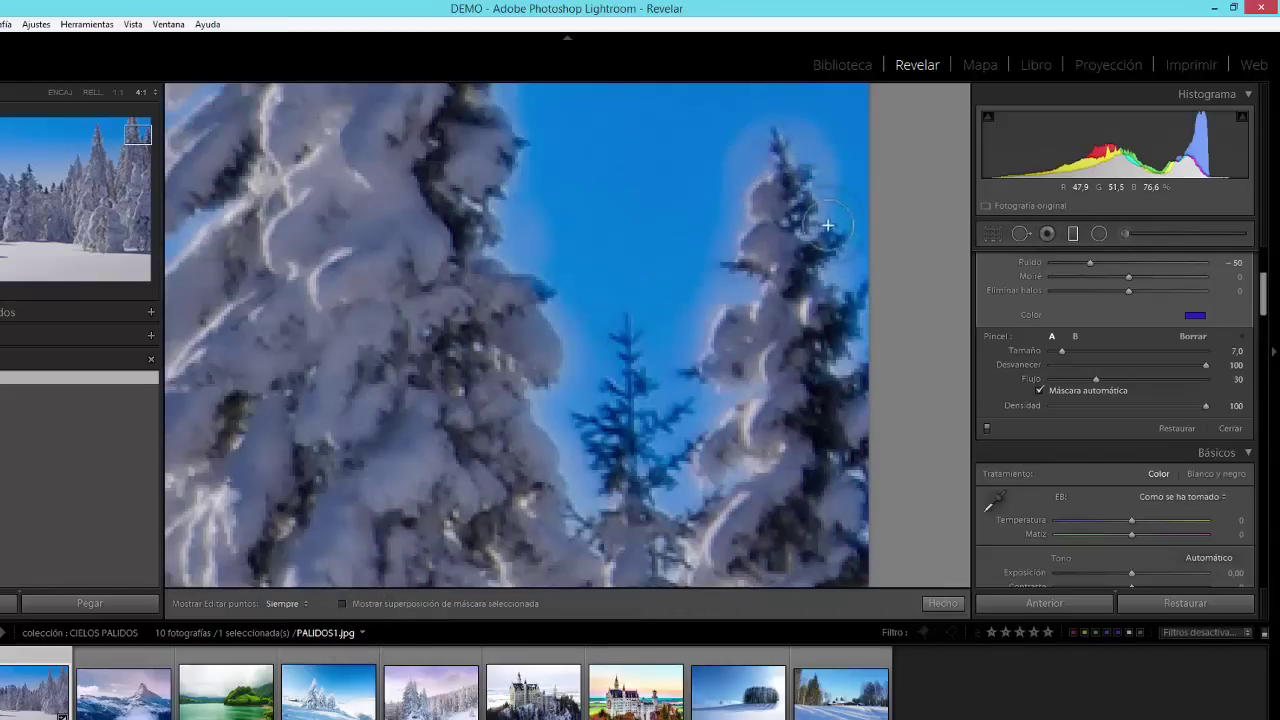
click(344, 604)
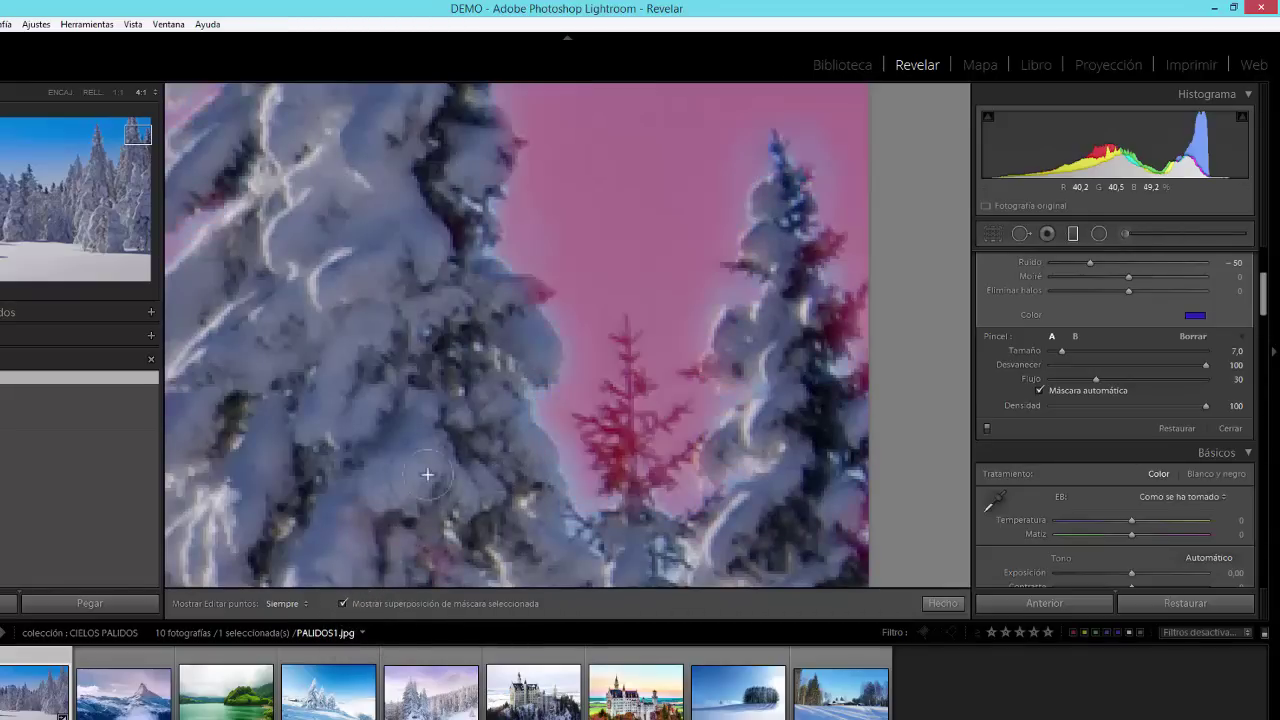
key(h)
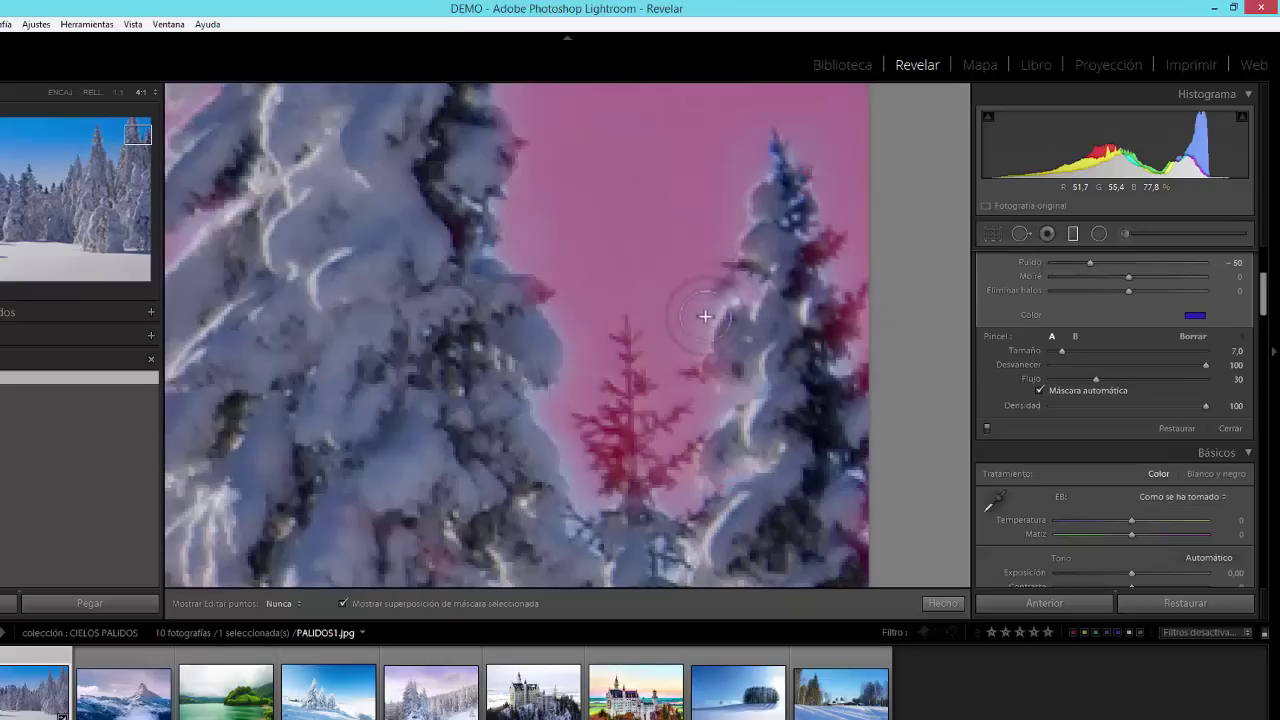
key(h)
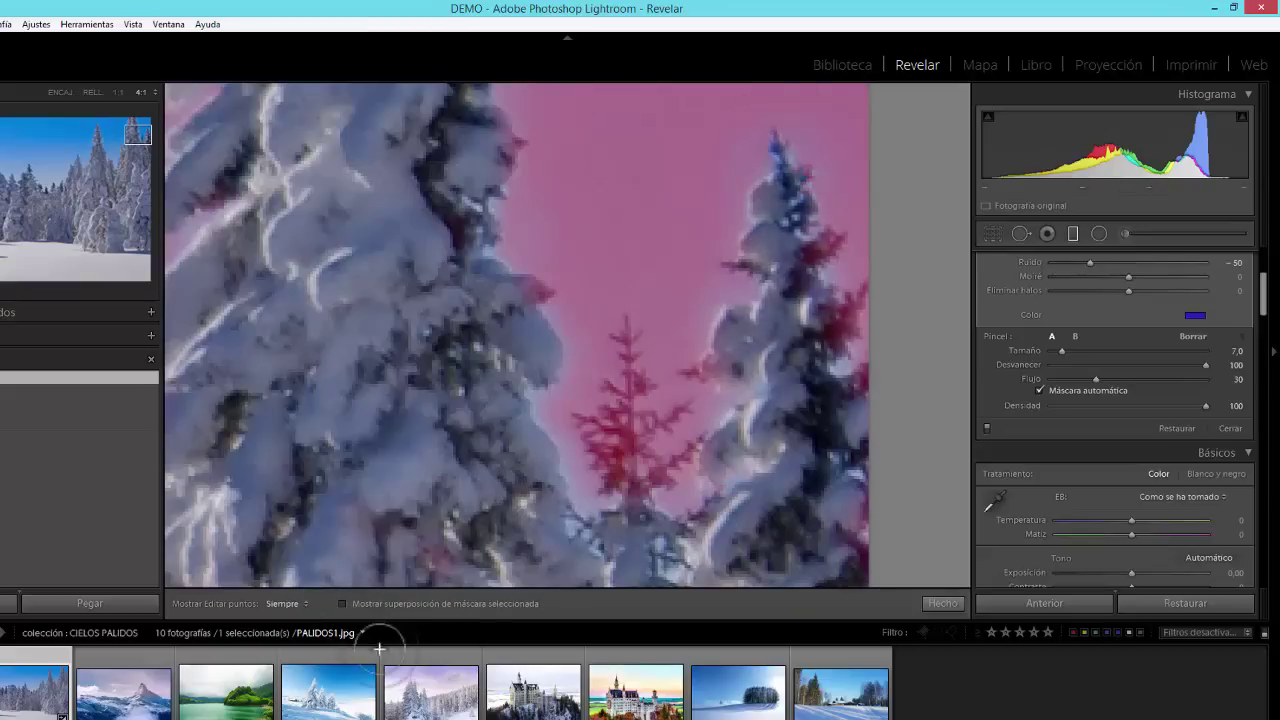
click(343, 604)
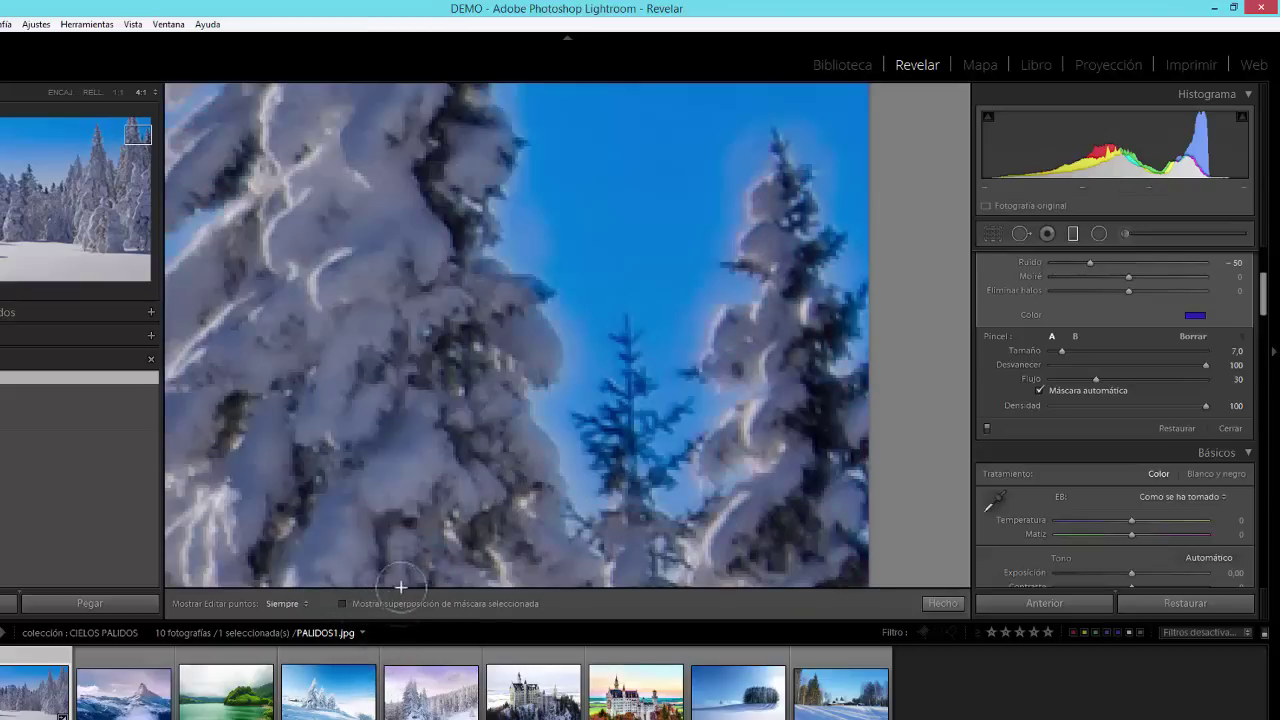
click(343, 604)
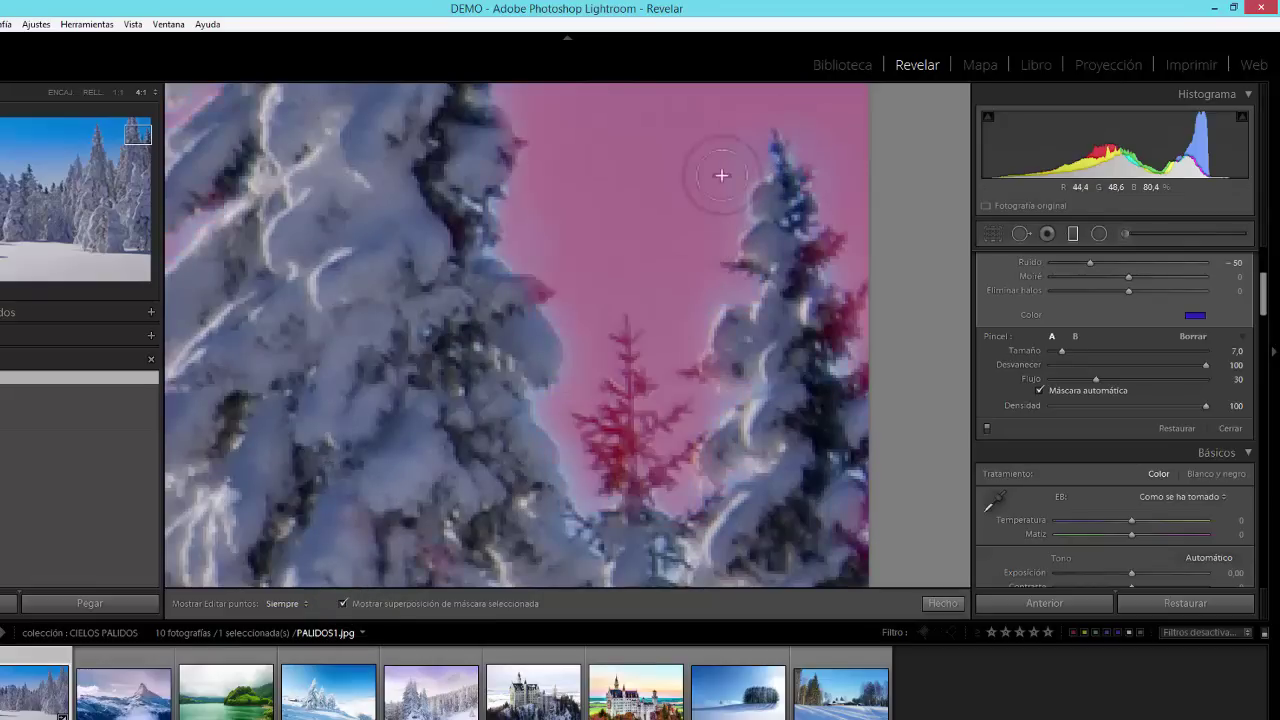
key(h)
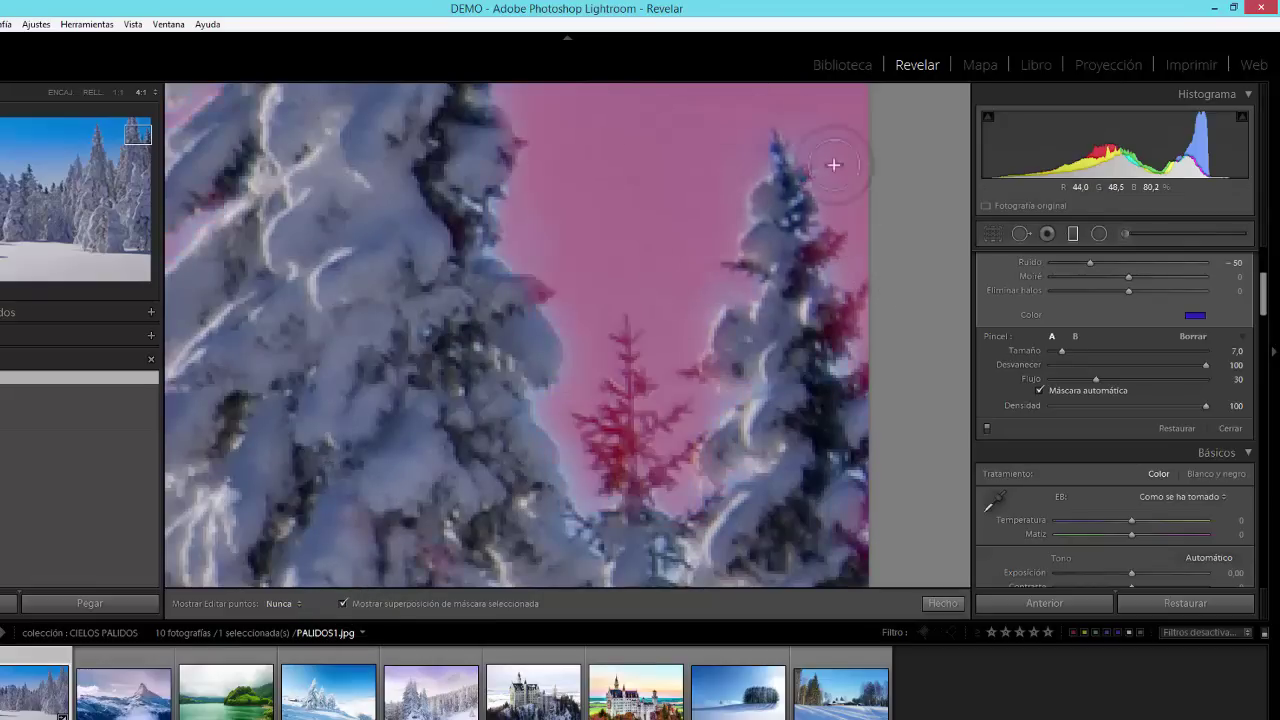
key(h)
key(h)
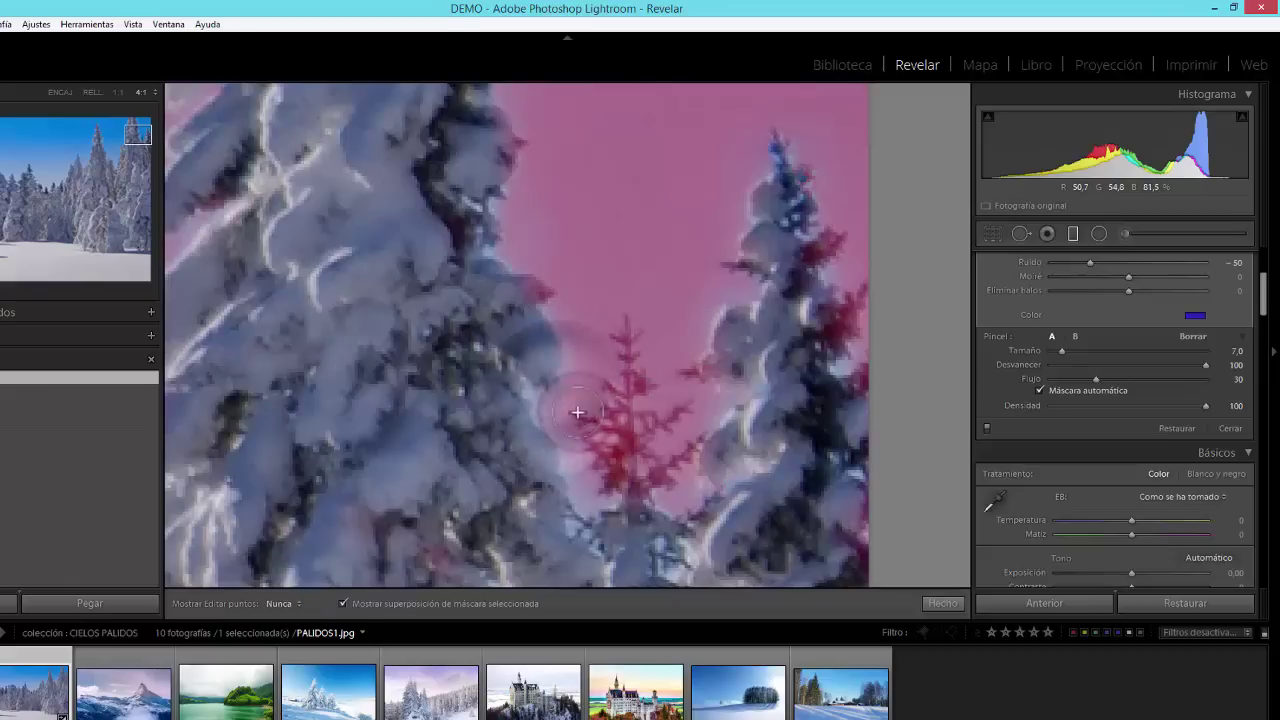
key(h)
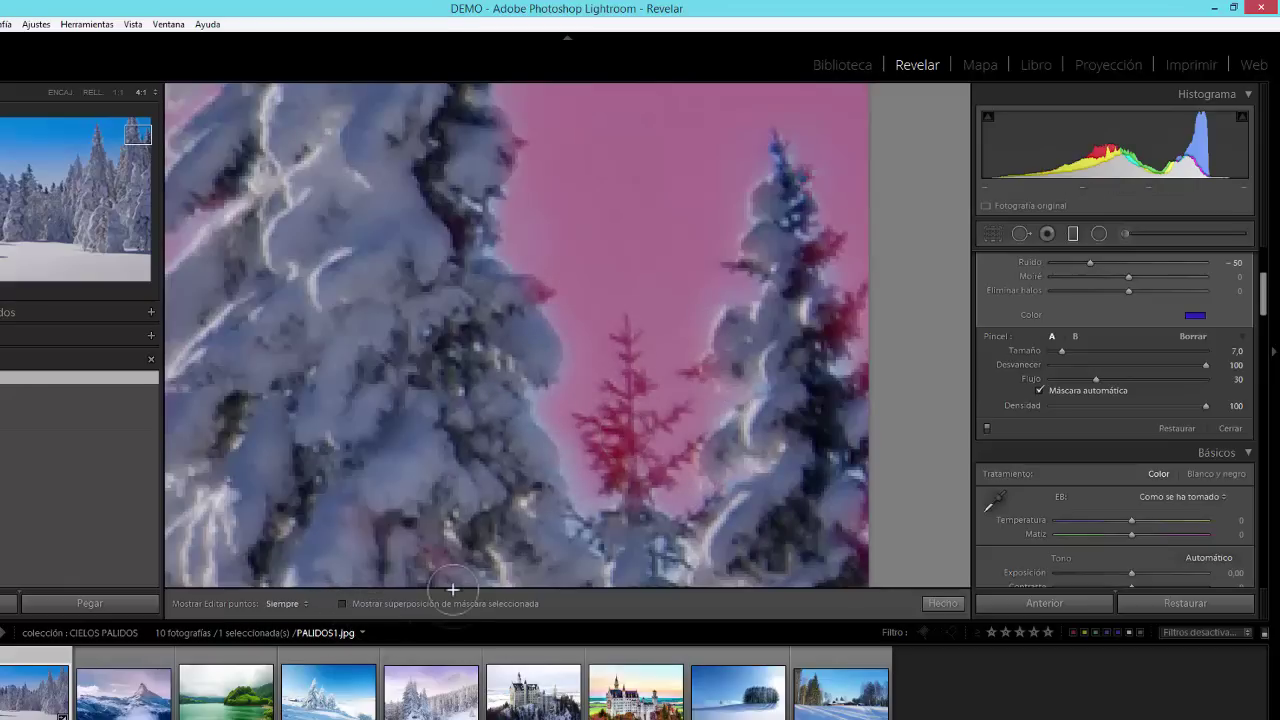
With the overlay hidden, erase the mask along the tree edge and beside the small central tree
key(o)
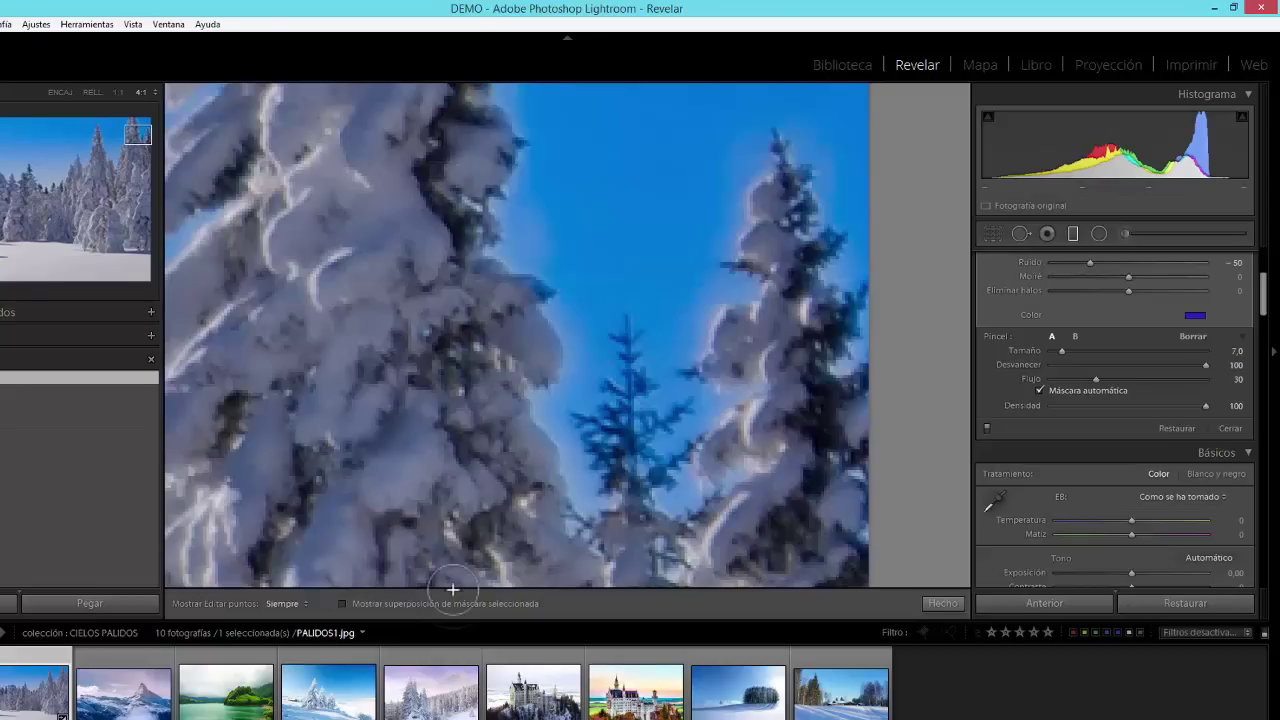
key(h)
mouse_move(772, 135)
mouse_down()
mouse_move(731, 244)
mouse_move(776, 115)
mouse_move(820, 189)
mouse_up()
key(h)
key(h)
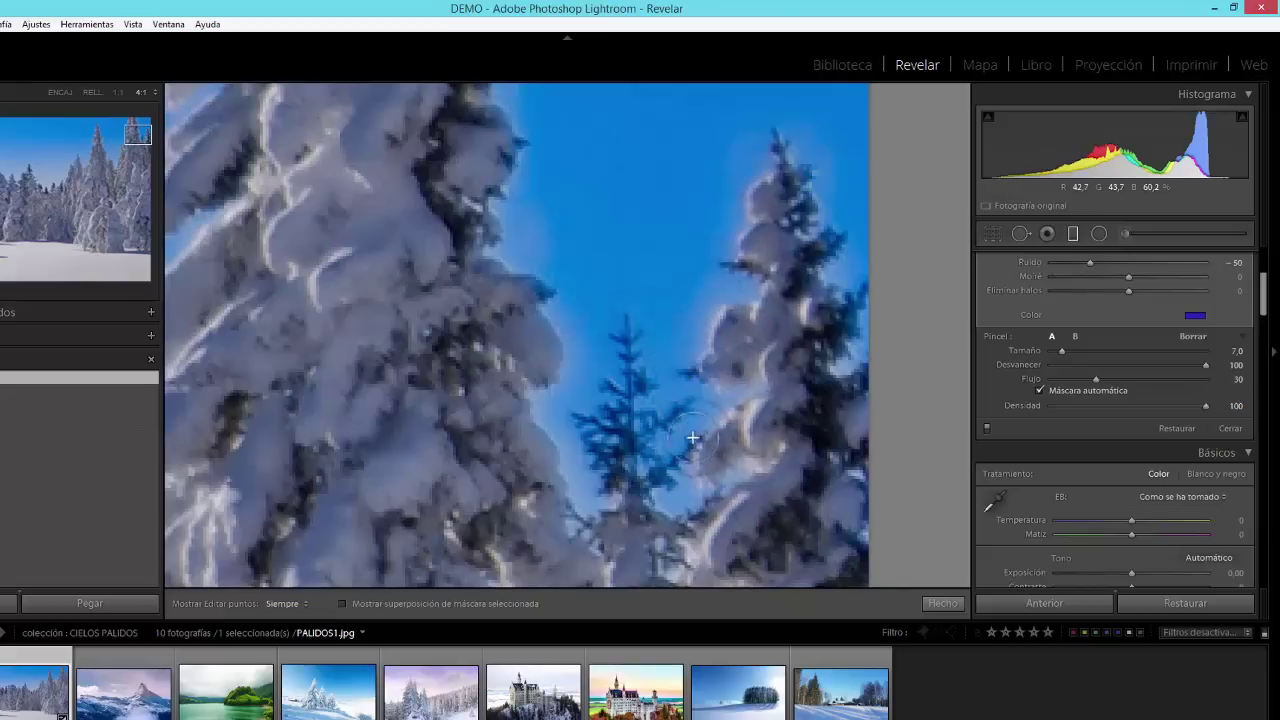
mouse_move(740, 372)
mouse_down()
mouse_move(662, 475)
mouse_move(547, 267)
mouse_move(556, 261)
mouse_move(576, 333)
mouse_move(579, 410)
mouse_move(547, 421)
mouse_move(585, 458)
mouse_move(597, 499)
mouse_move(672, 514)
mouse_move(685, 485)
mouse_move(855, 353)
mouse_up()
key(h)
key(h)
right_click(566, 231)
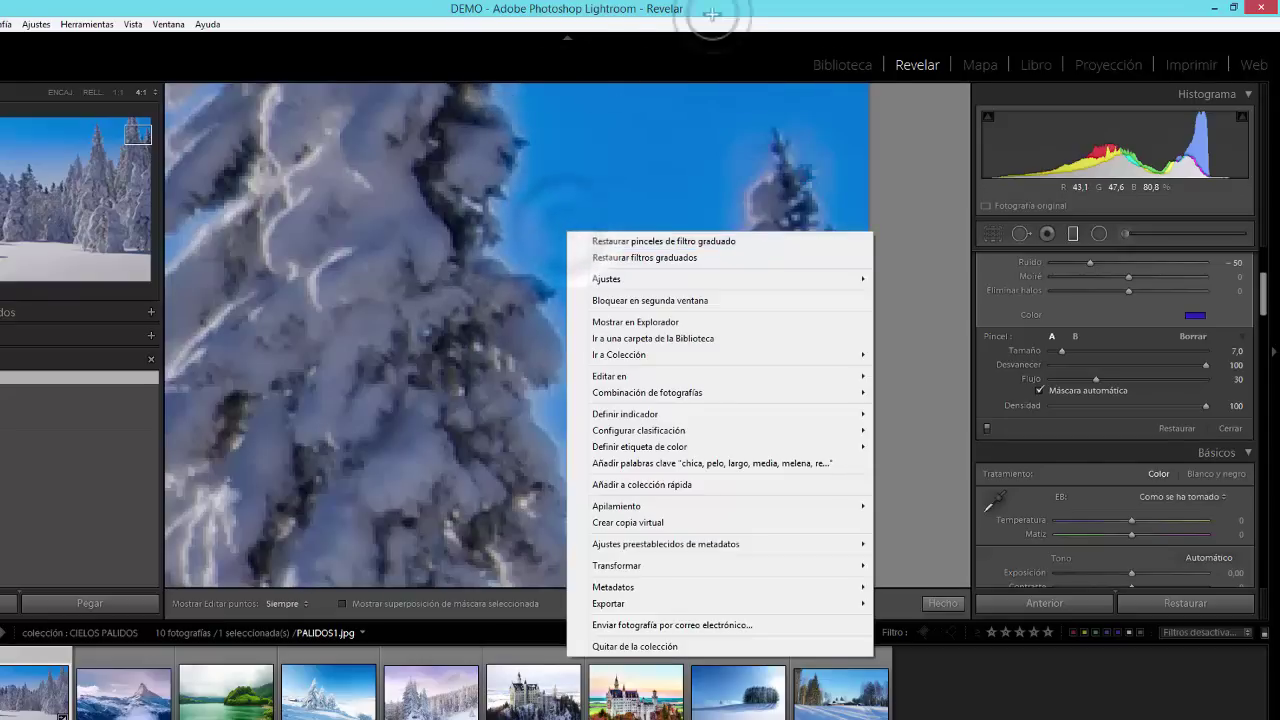
click(919, 152)
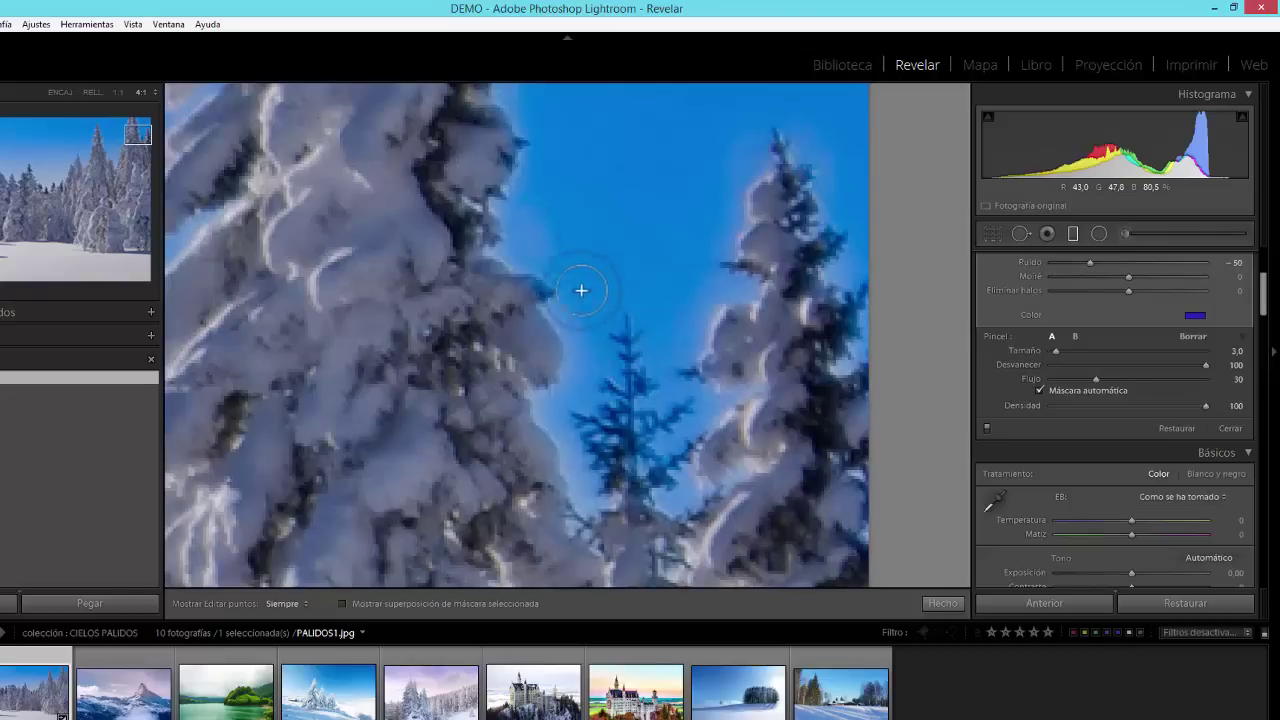
scroll(570, 328, up, 2)
right_click(567, 252)
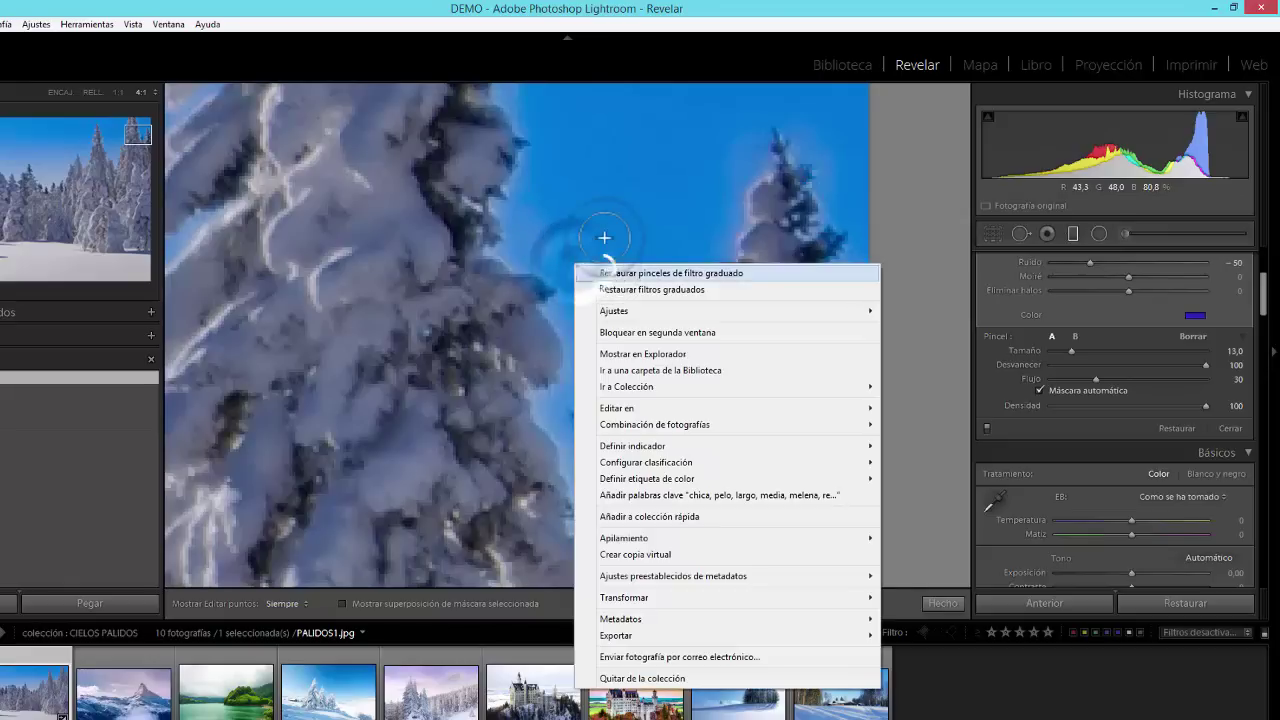
click(692, 134)
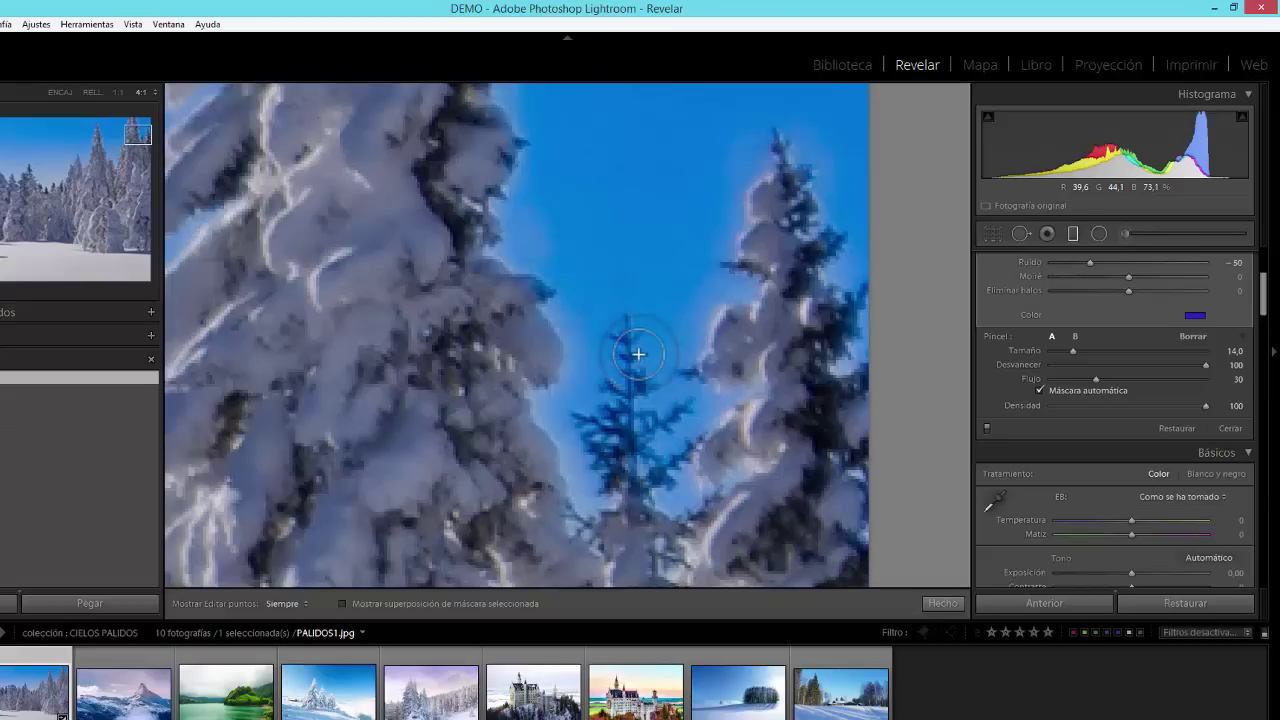
scroll(650, 405, up, 4)
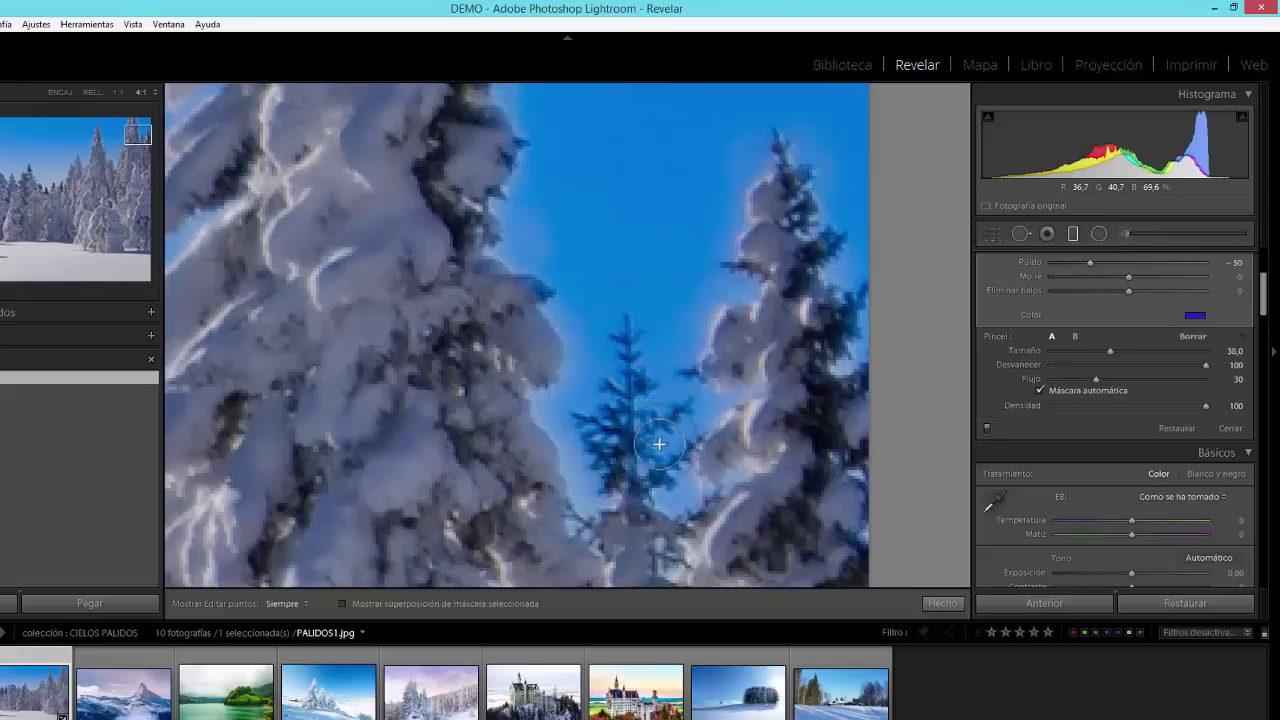
scroll(636, 345, down, 5)
scroll(630, 300, up, 5)
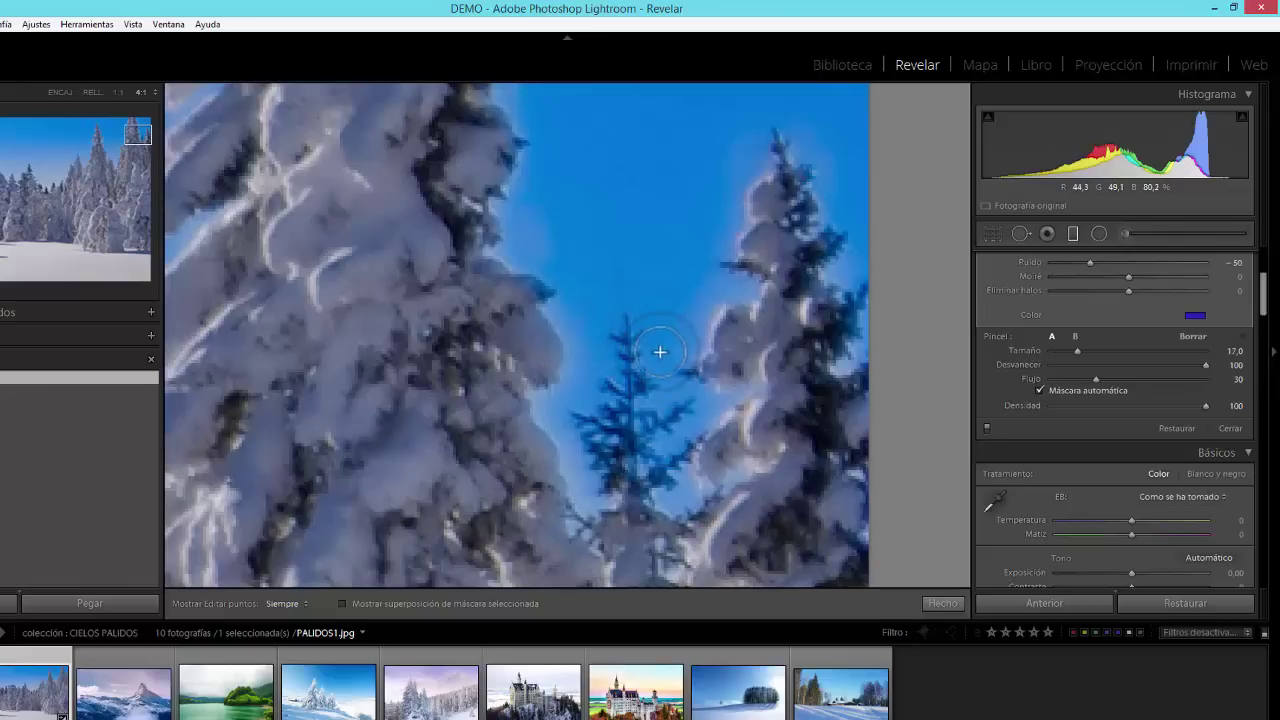
scroll(650, 320, up, 4)
scroll(631, 315, up, 2)
Compare the sky with and without the mask overlay, then erase the halo beside the central tree's tip
key(h)
click(342, 603)
key(h)
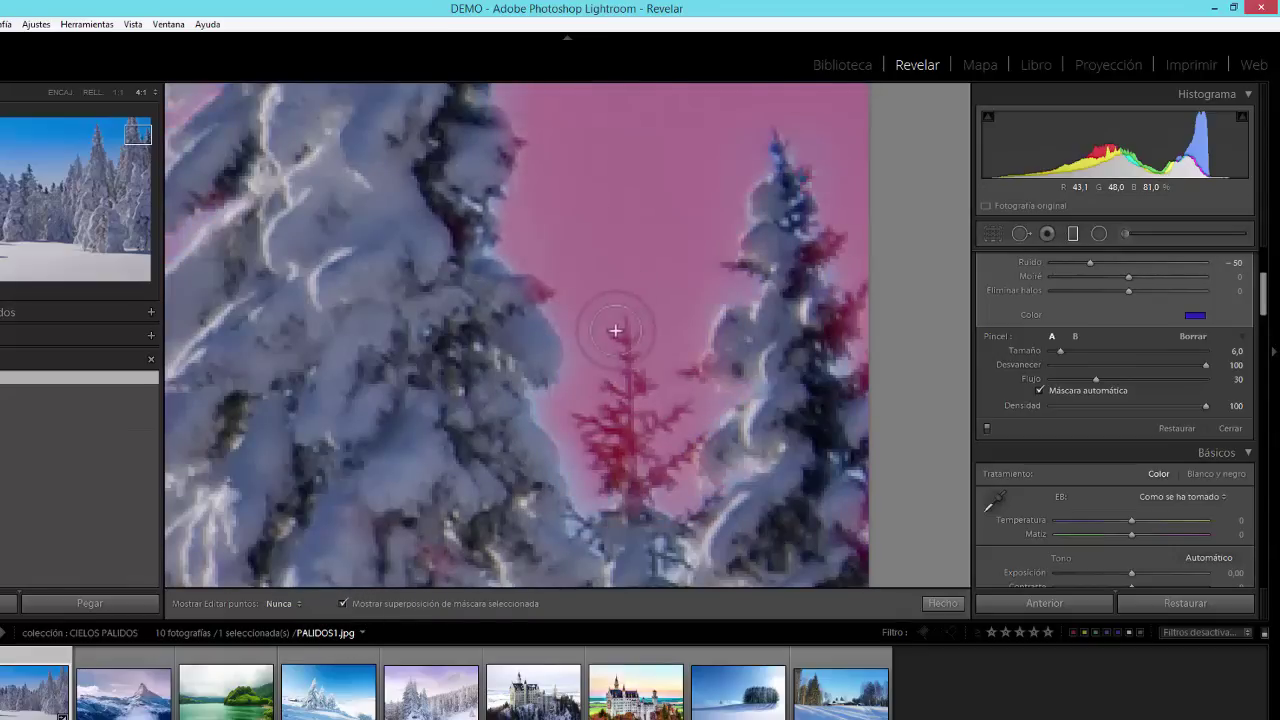
click(343, 604)
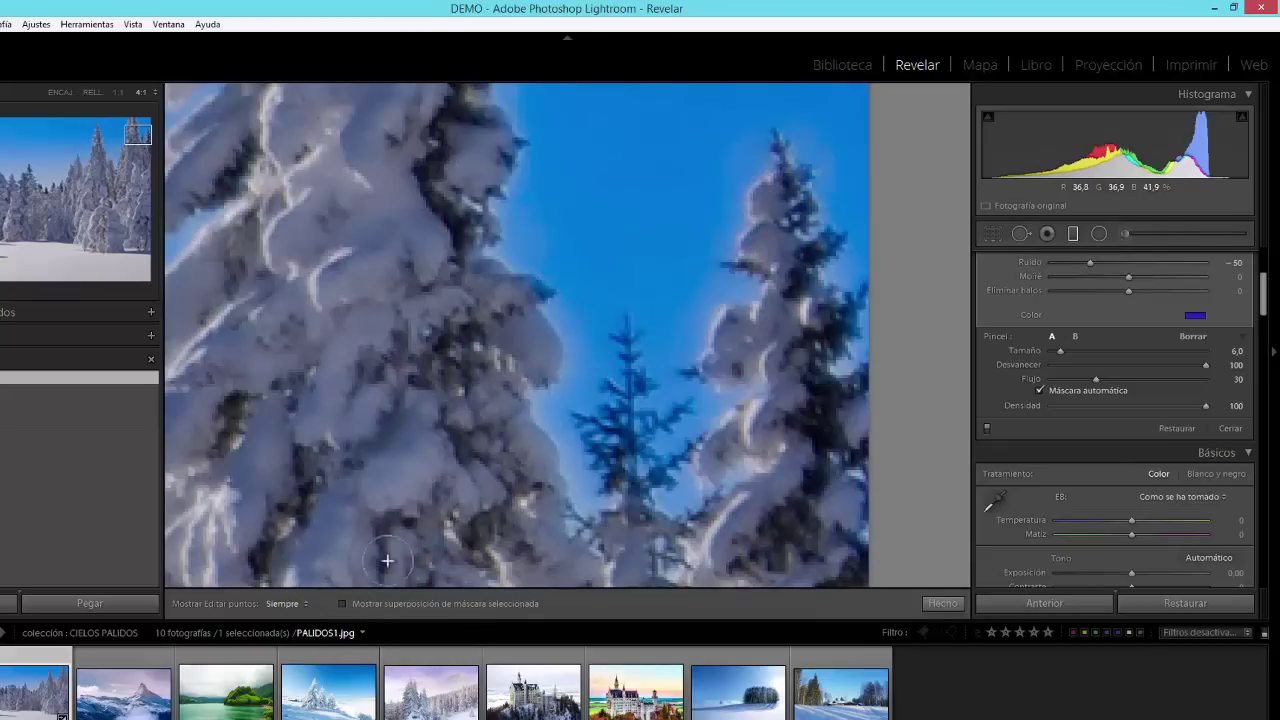
click(343, 604)
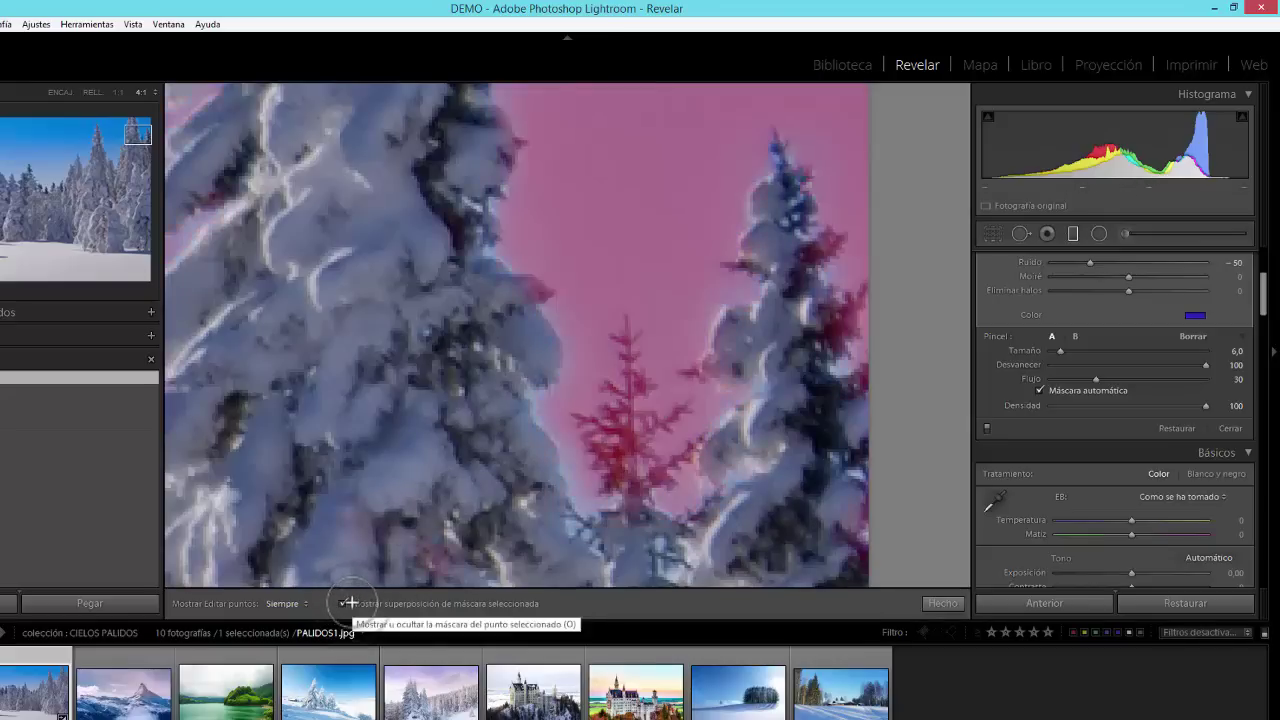
click(343, 604)
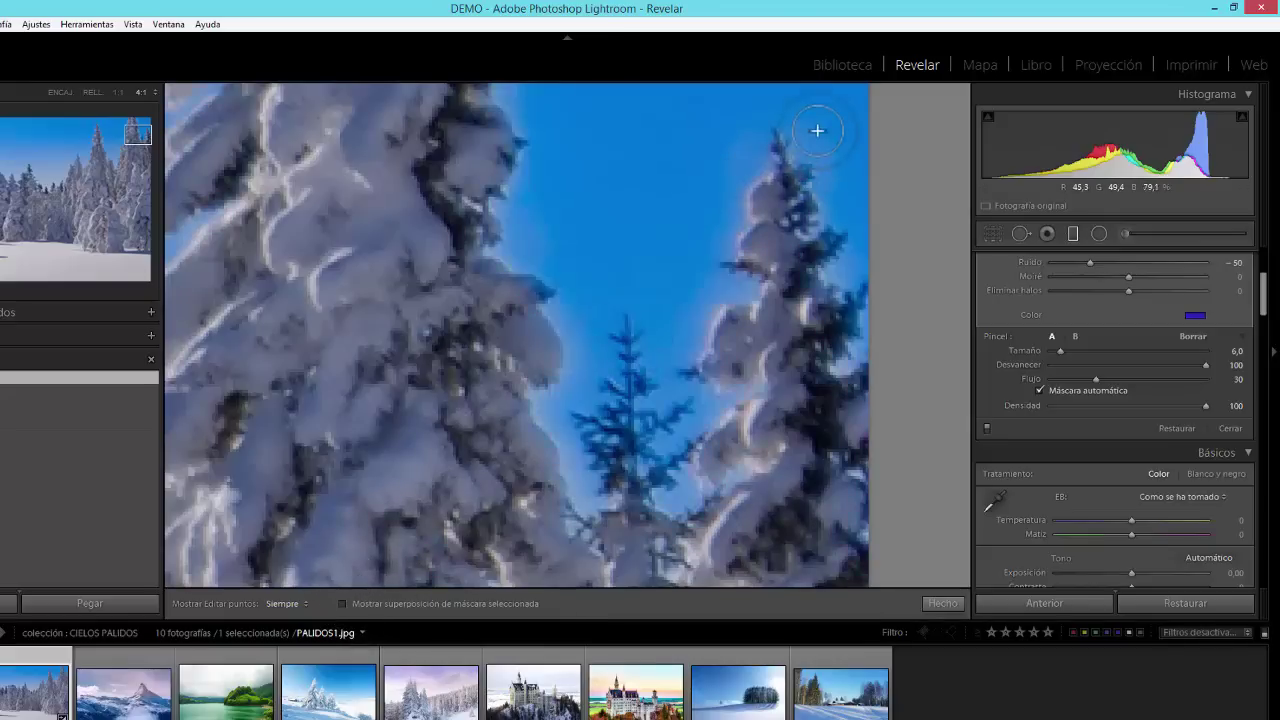
key(h)
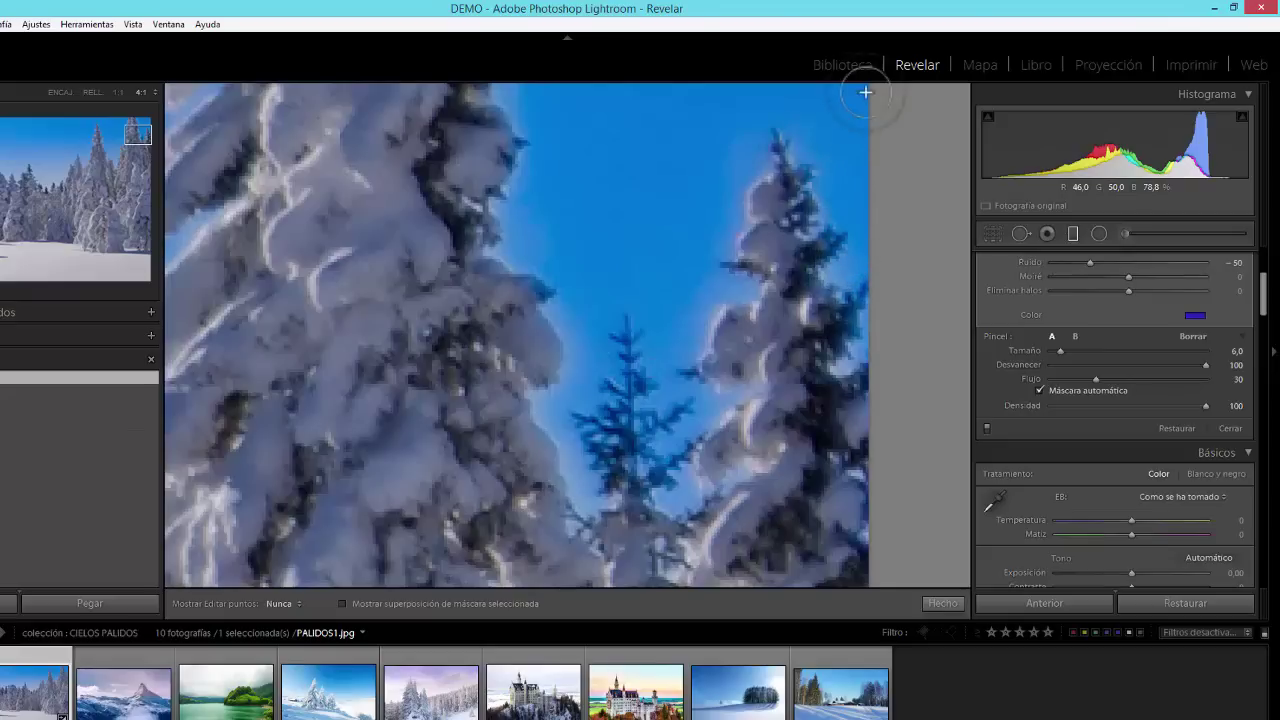
mouse_move(755, 150)
mouse_down()
mouse_move(700, 251)
mouse_move(772, 145)
mouse_up()
key(h)
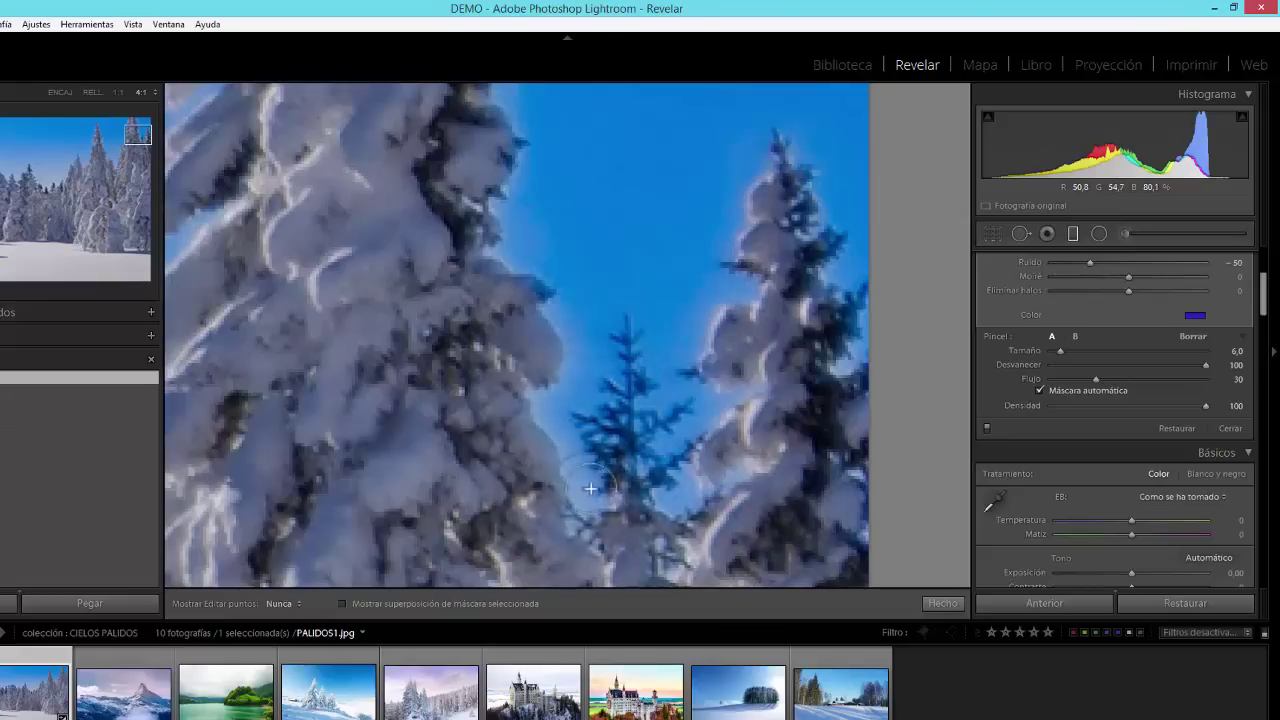
key(h)
key(h)
key(h)
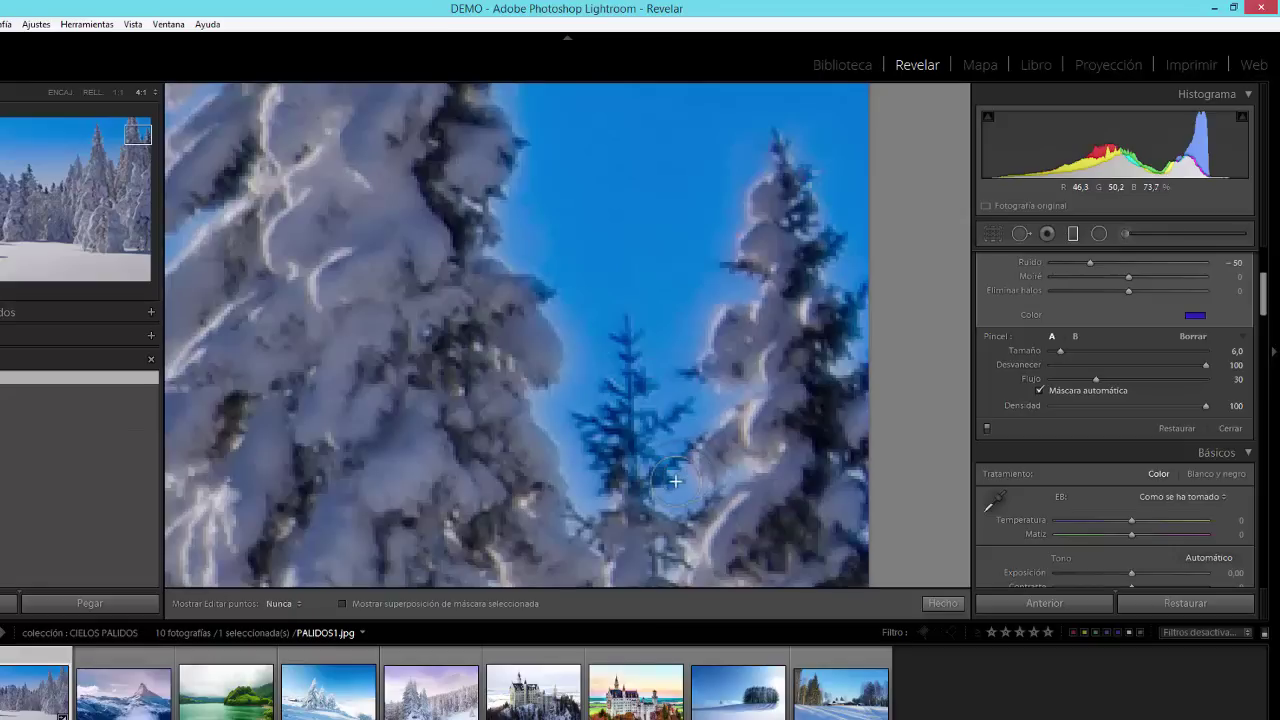
key(h)
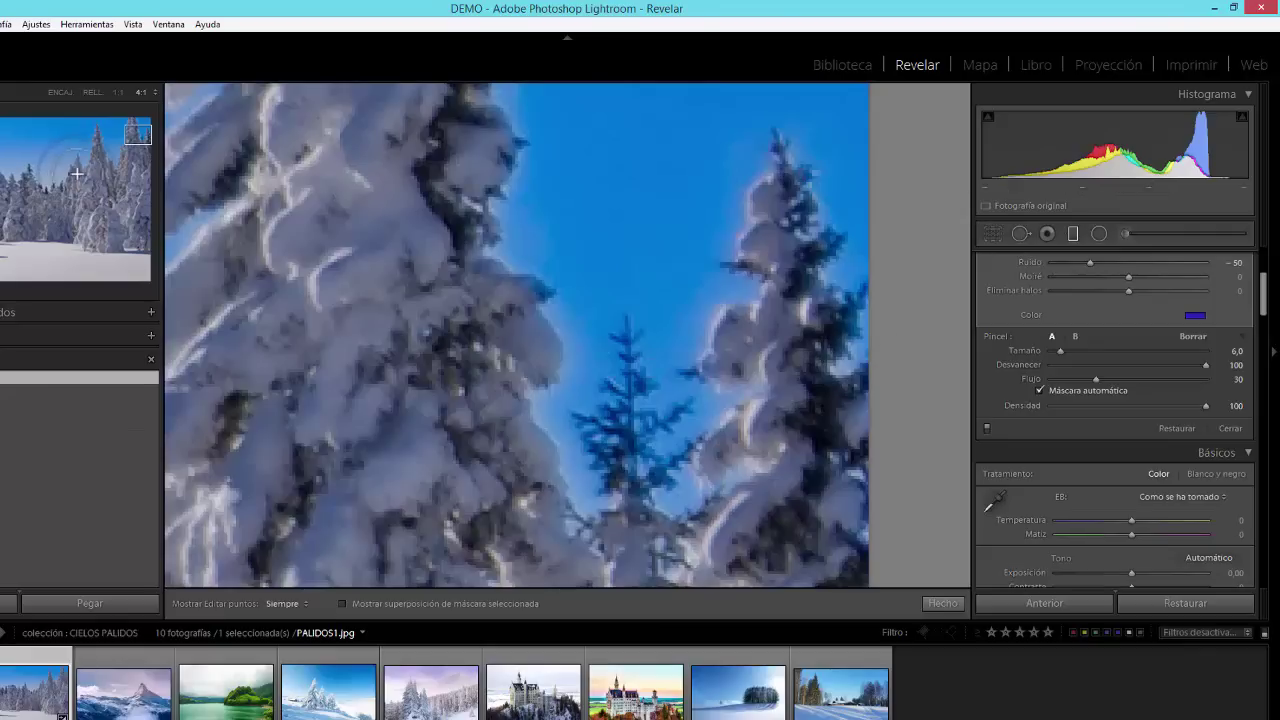
Zoom the view out to 1:2 and close the Graduated Filter tool
click(146, 92)
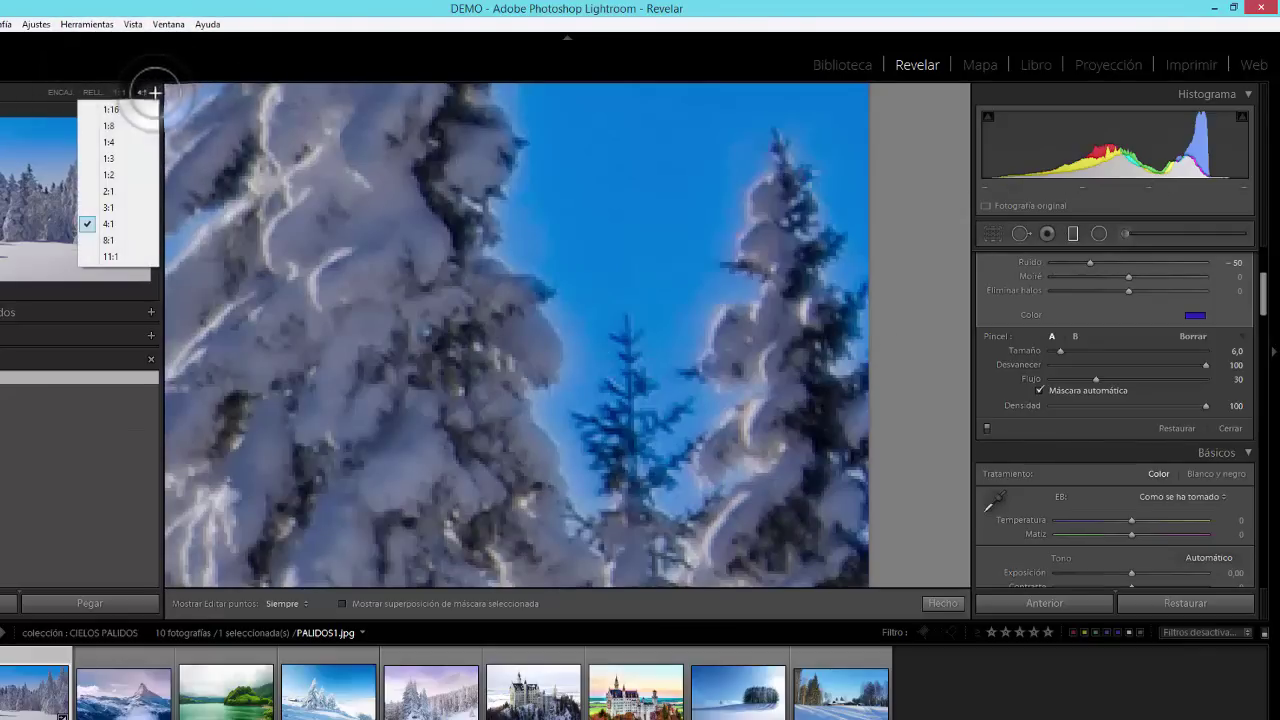
click(109, 175)
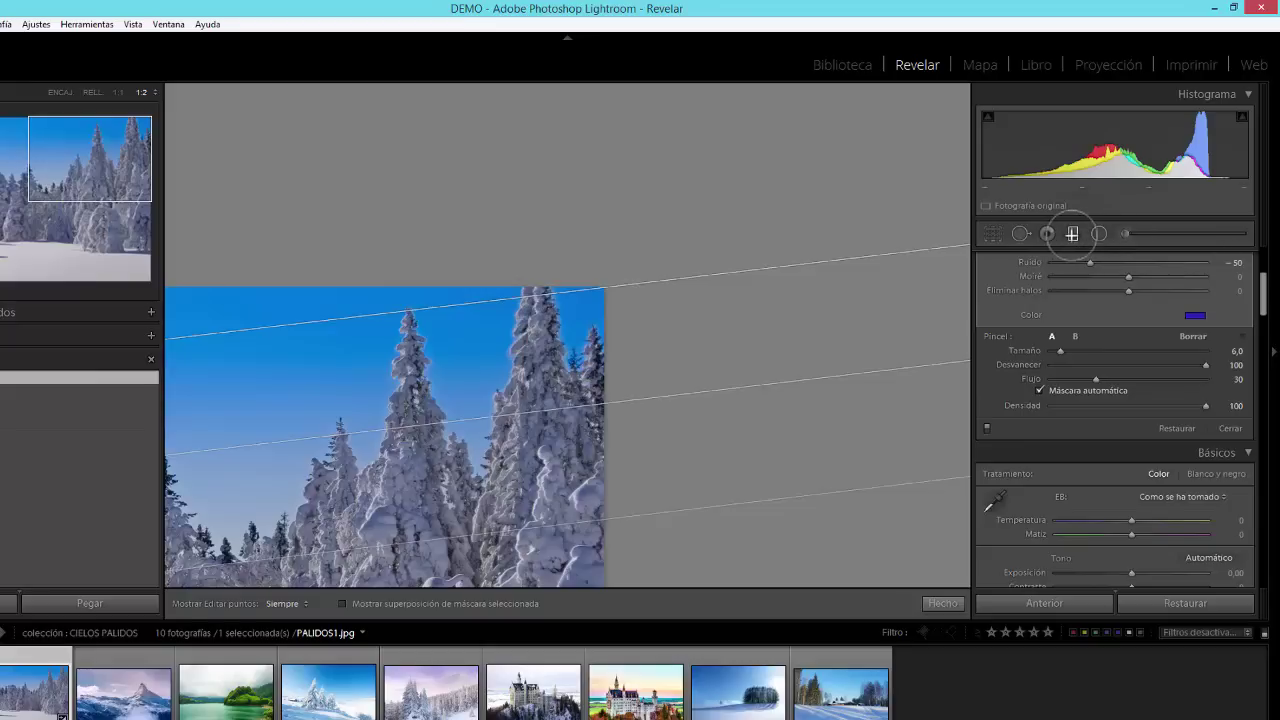
click(1072, 233)
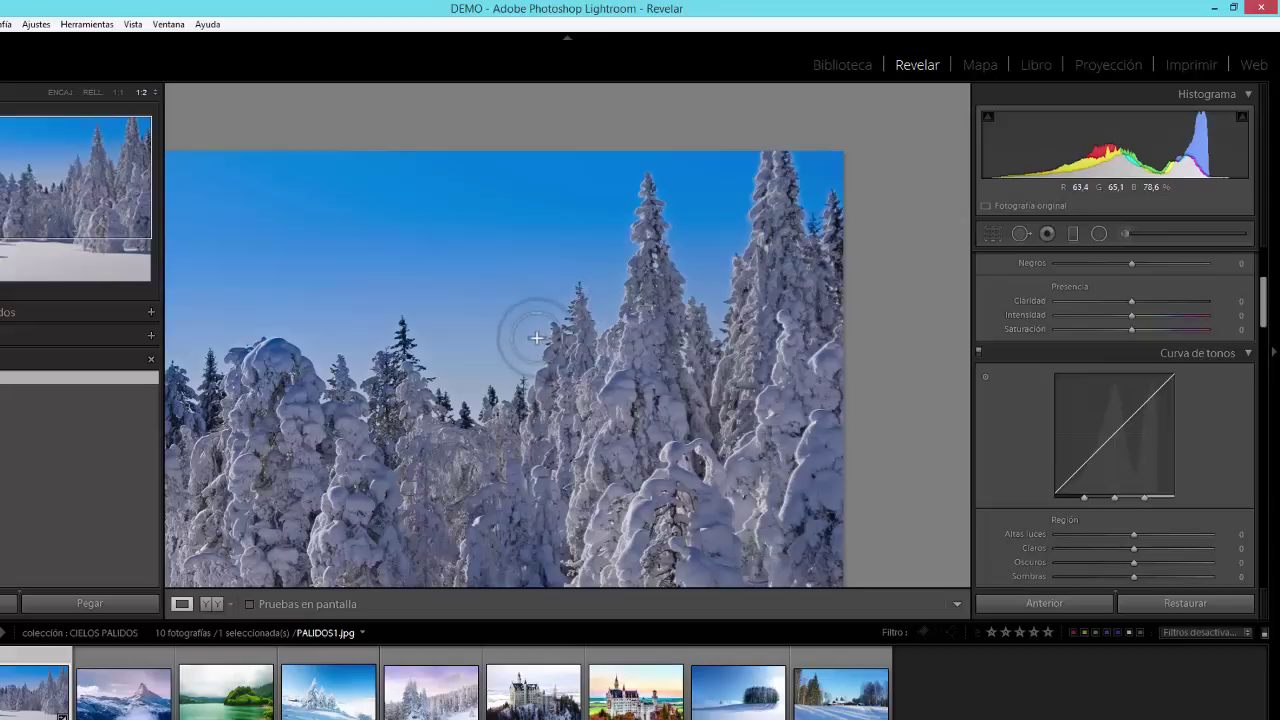
Pan across the zoomed photo to reveal the lower forest and snowy ground
mouse_move(494, 294)
mouse_down()
mouse_move(705, 290)
mouse_move(809, 260)
mouse_move(840, 263)
mouse_move(842, 307)
mouse_move(826, 300)
mouse_move(845, 251)
mouse_up()
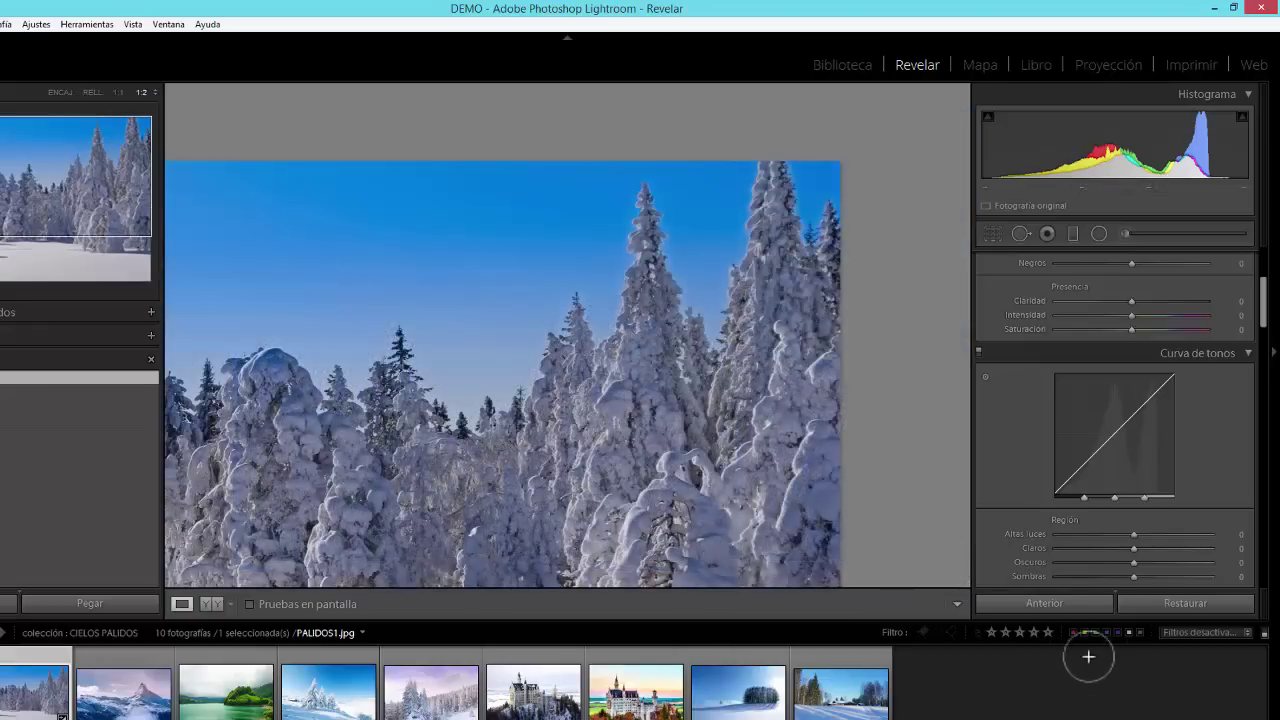
drag(328, 402, 710, 360)
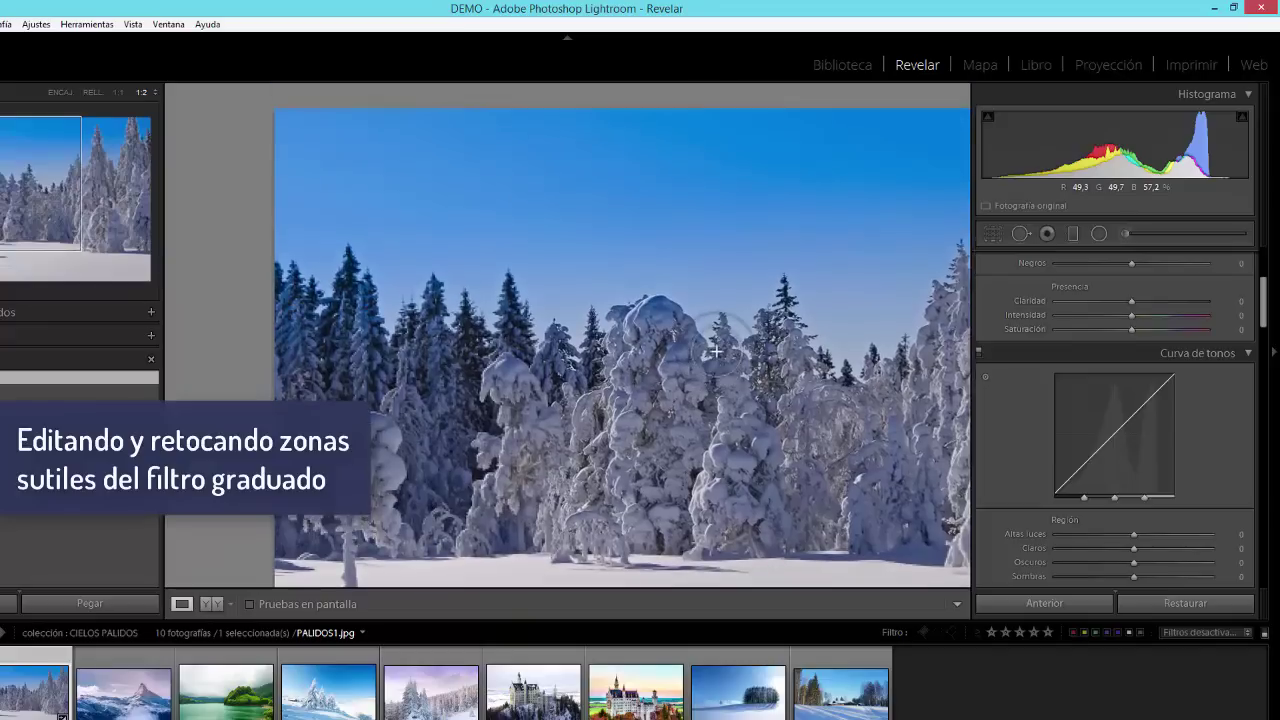
drag(762, 392, 585, 372)
drag(799, 283, 757, 365)
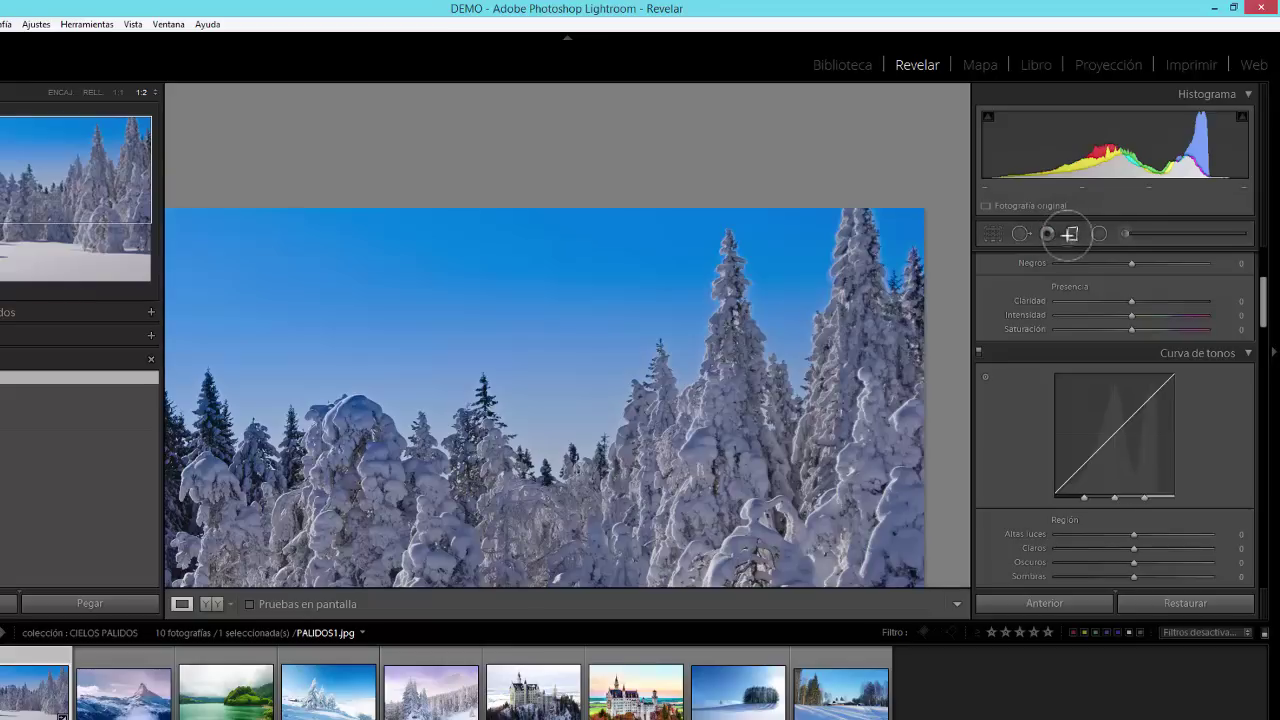
click(1072, 233)
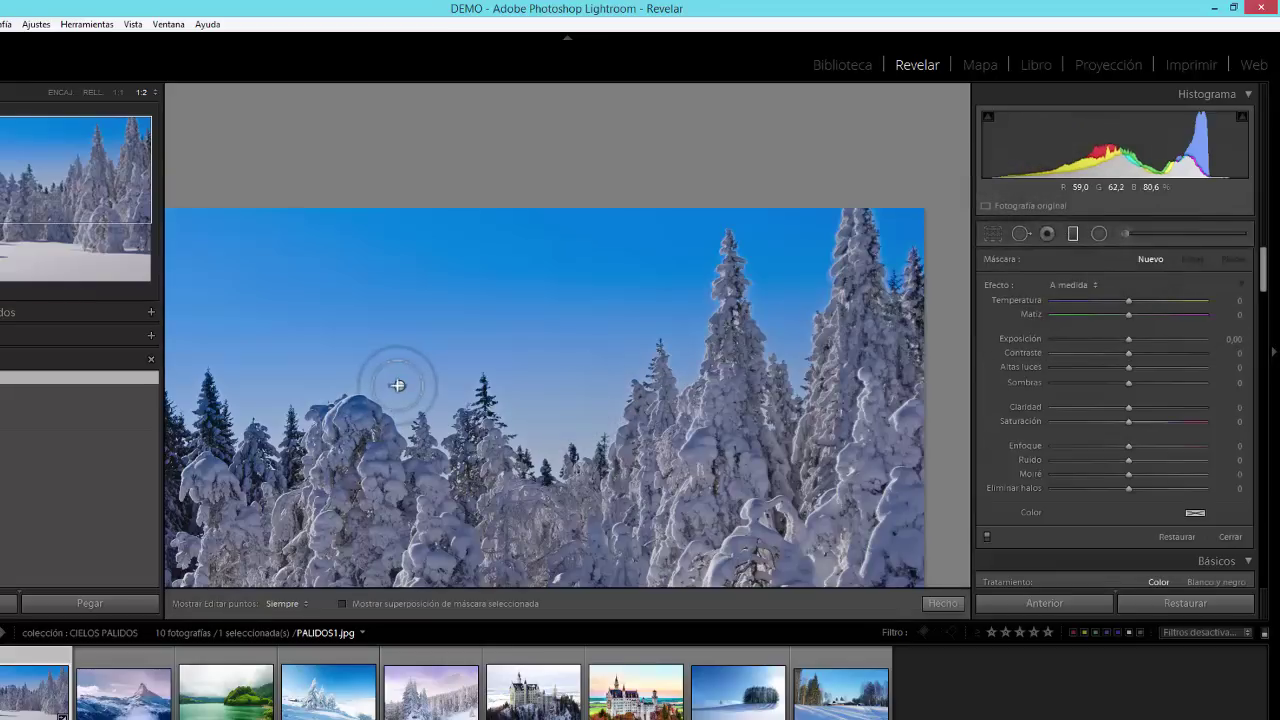
drag(397, 376, 400, 385)
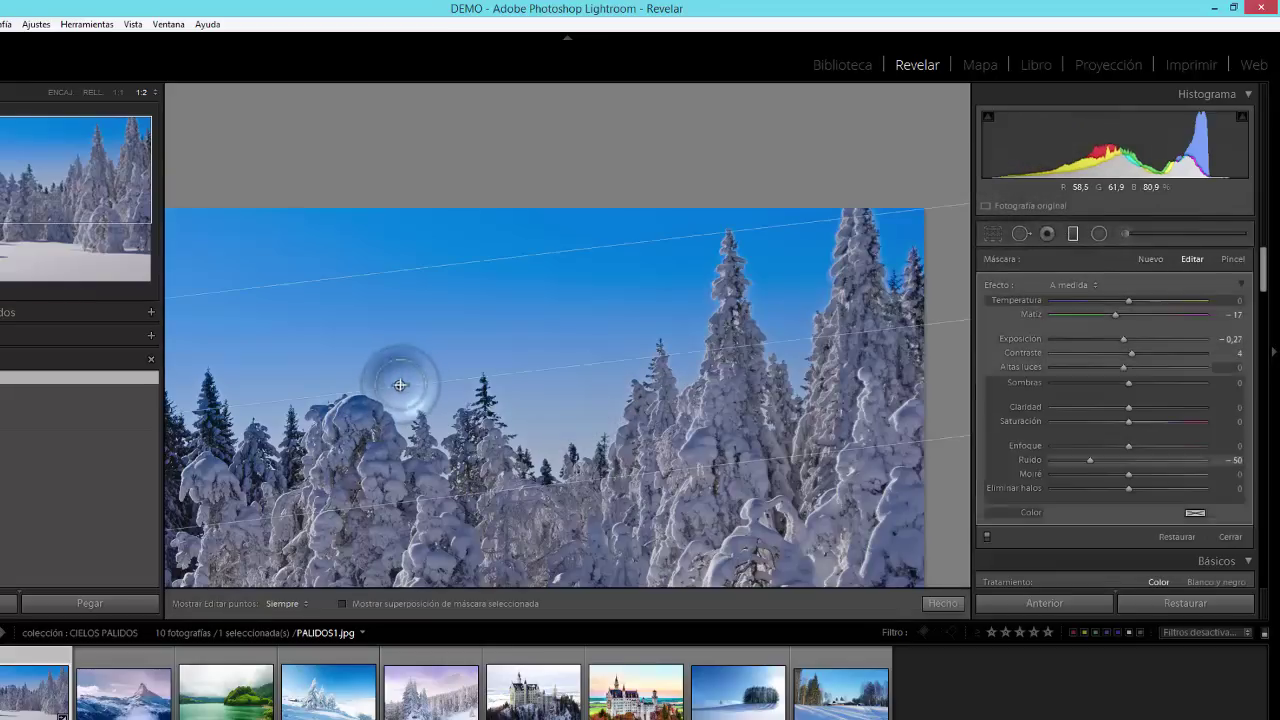
click(342, 604)
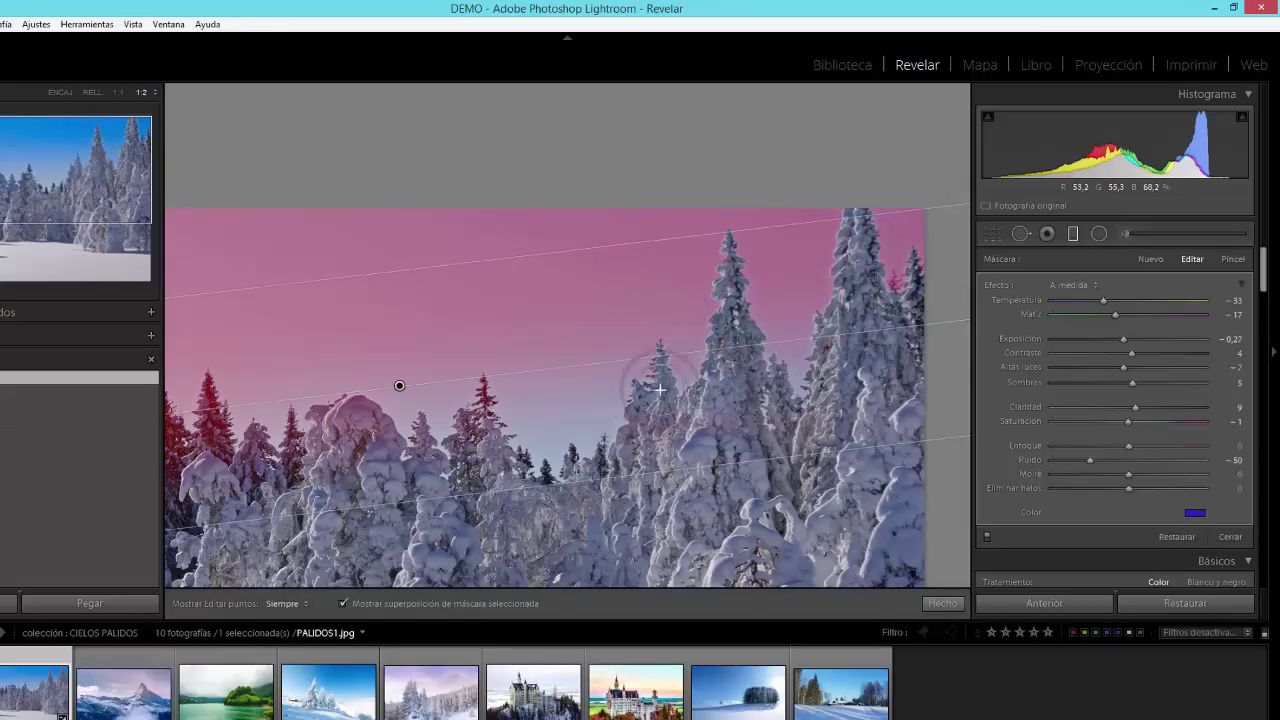
click(344, 604)
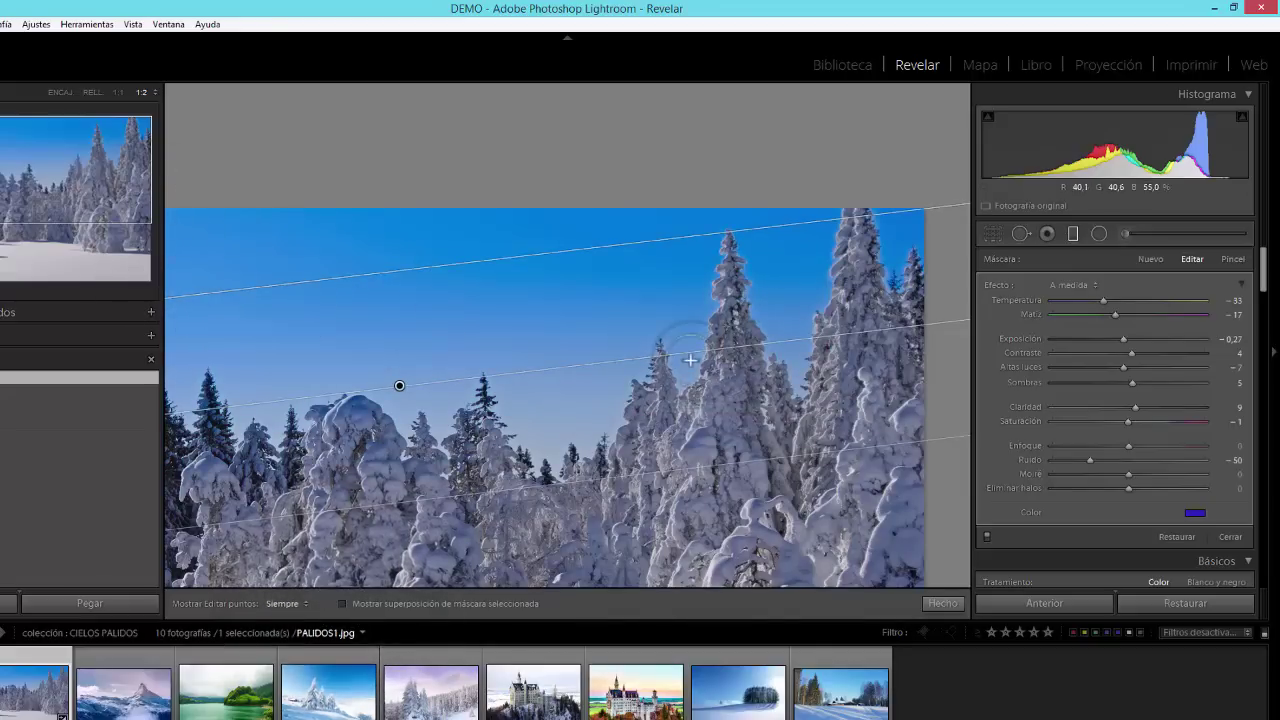
click(1068, 234)
drag(657, 349, 580, 265)
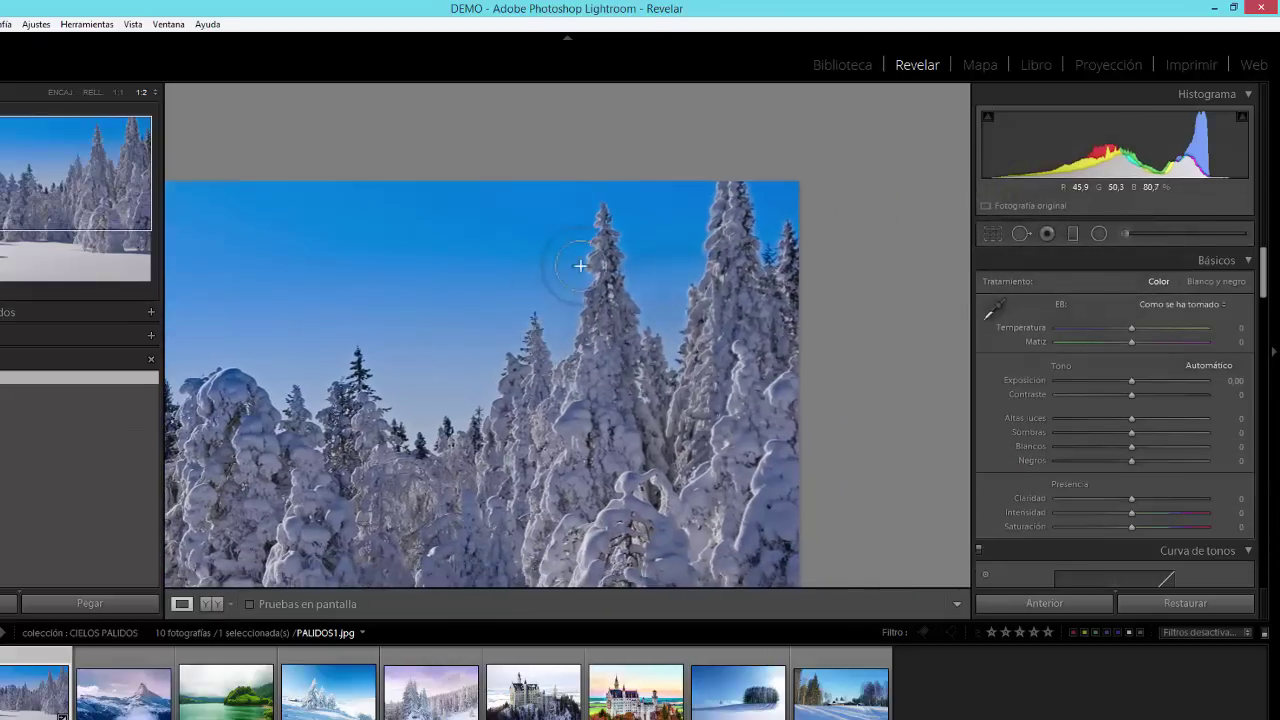
Zoom in to 3:1 then 4:1 centred on the left tree's top, and reopen graduated filter editing
click(150, 93)
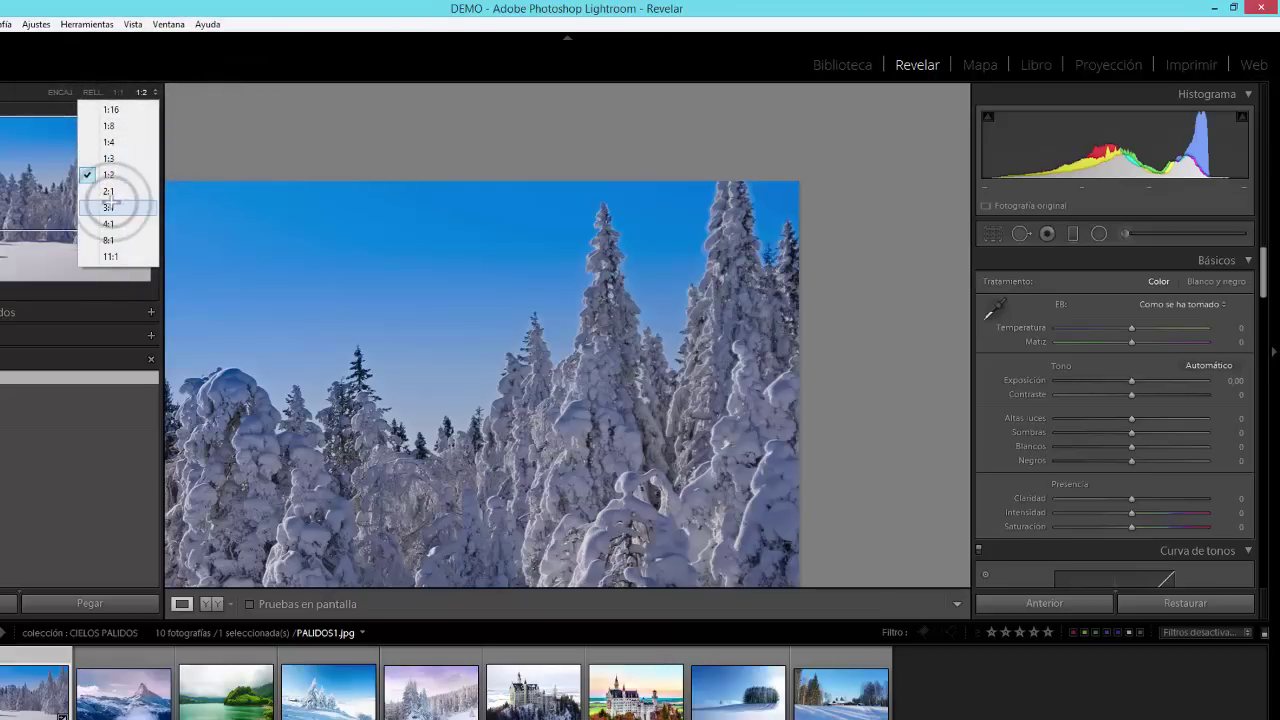
click(108, 207)
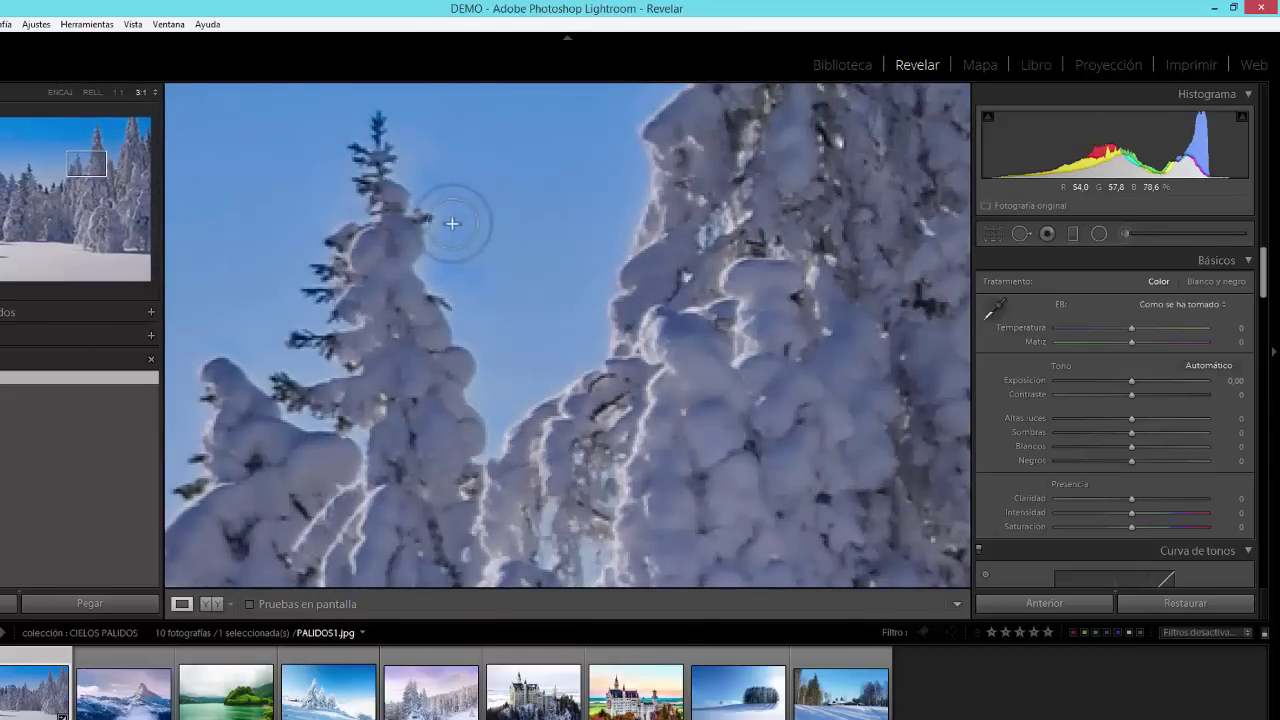
drag(449, 220, 471, 277)
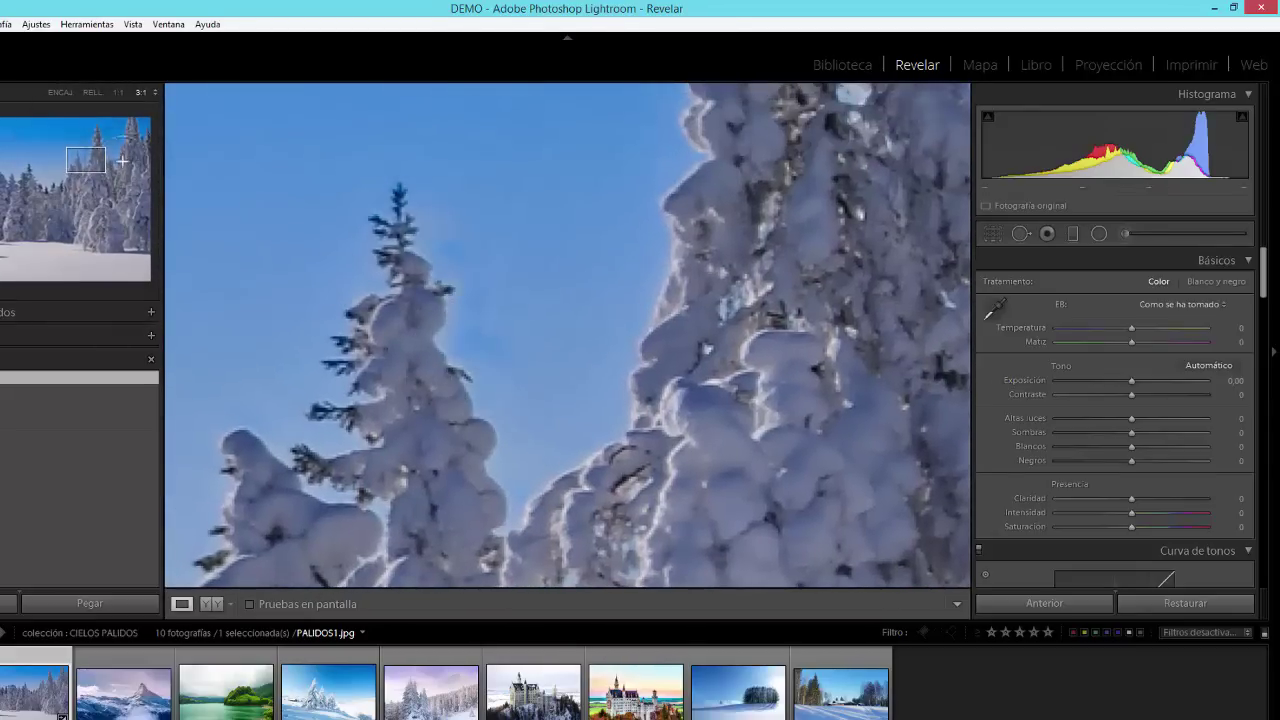
click(157, 96)
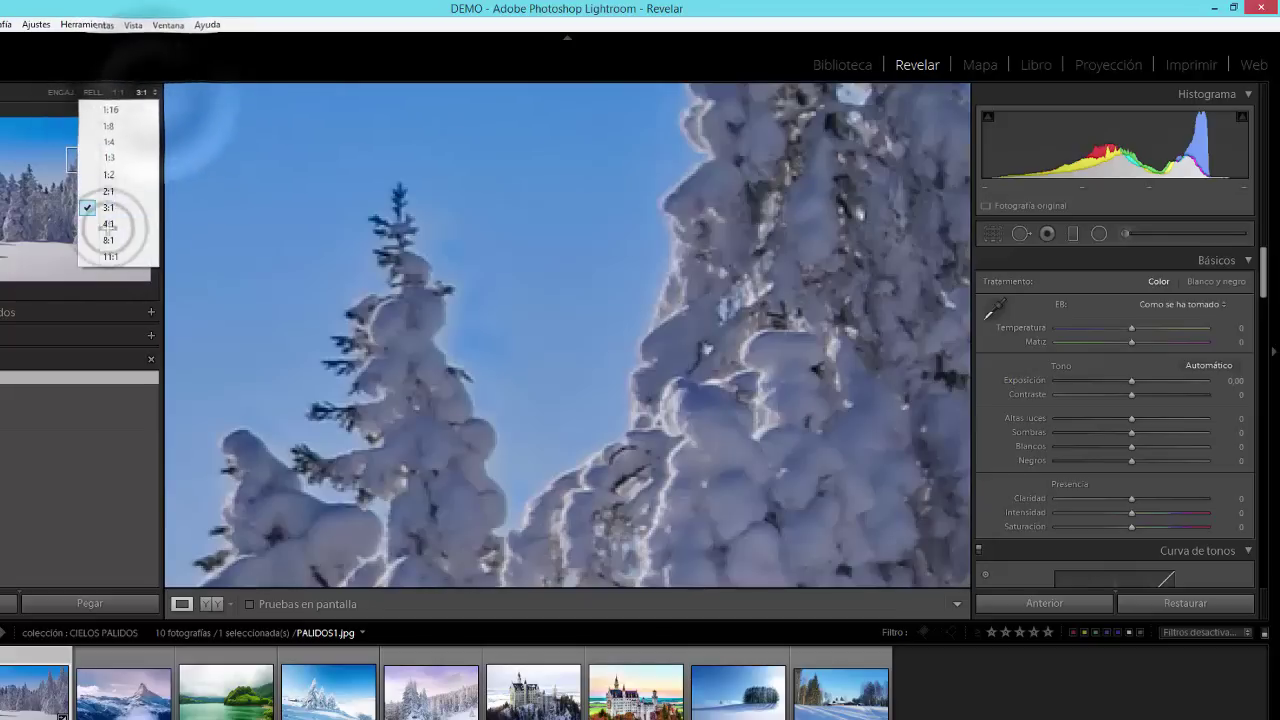
click(107, 220)
drag(286, 243, 361, 323)
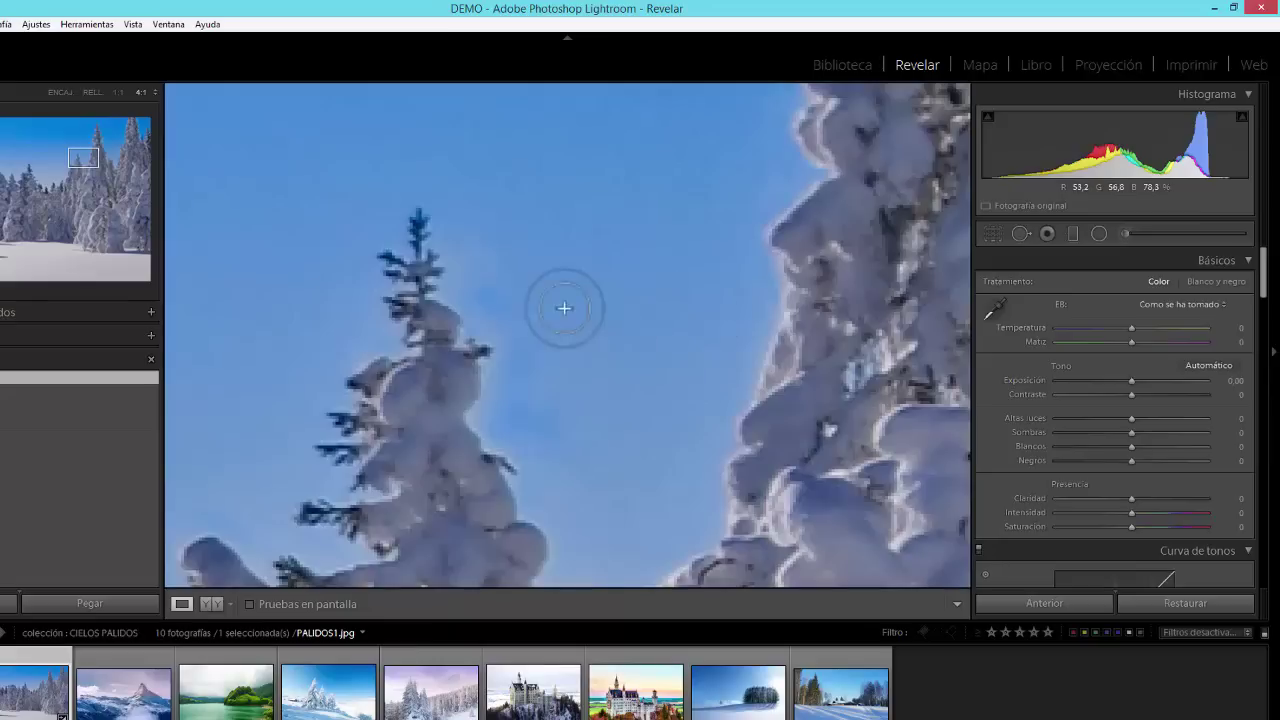
click(1072, 232)
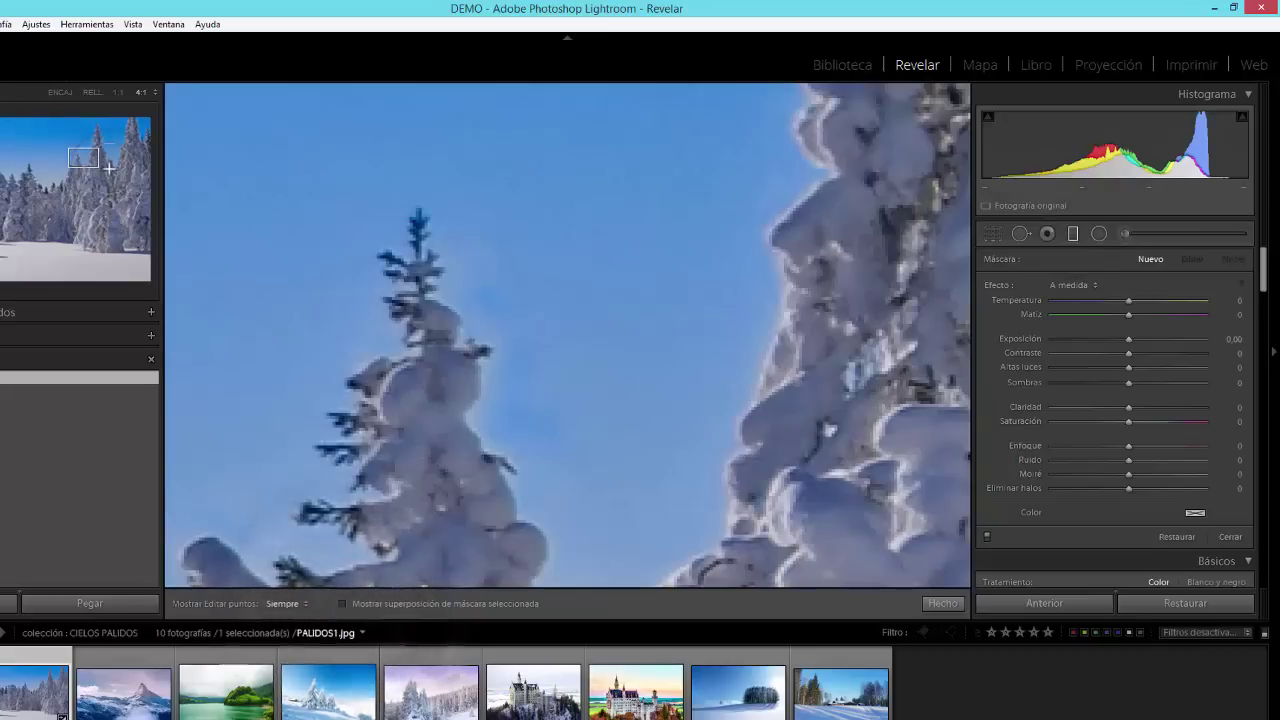
Select the sky graduated filter, show its mask overlay, zoom onto the small pine's top, and open brush options
click(59, 92)
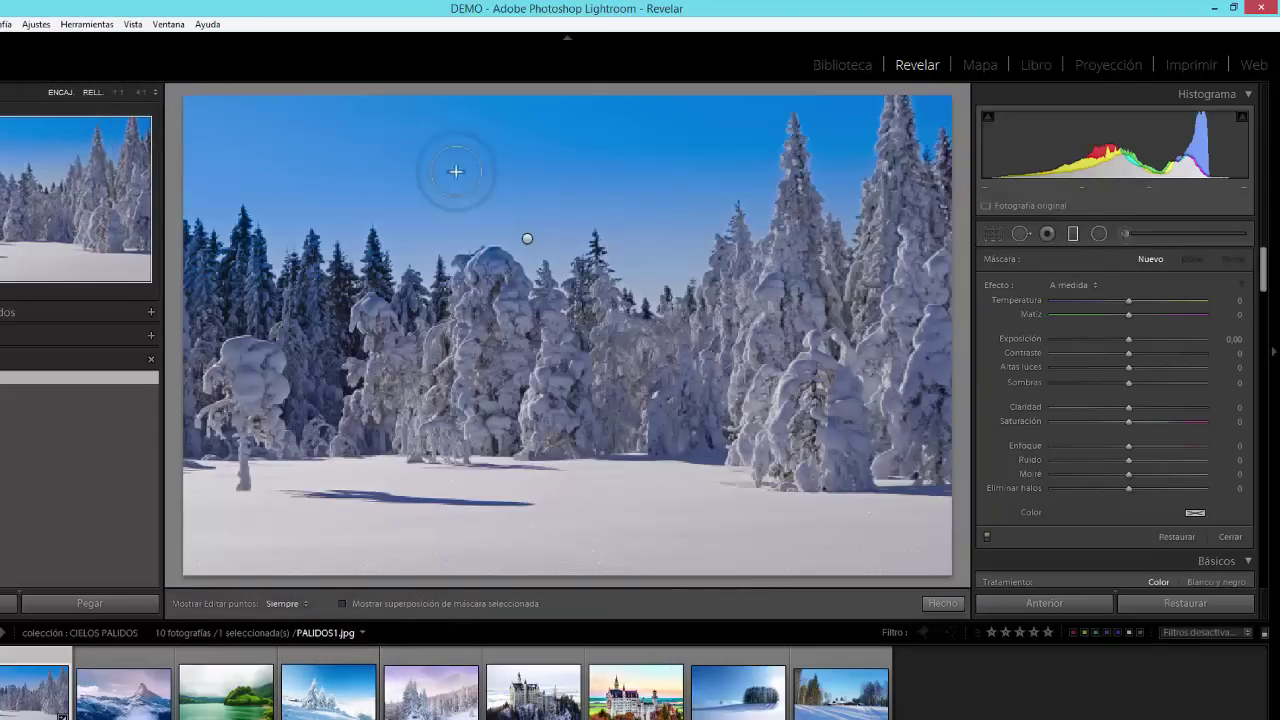
click(527, 239)
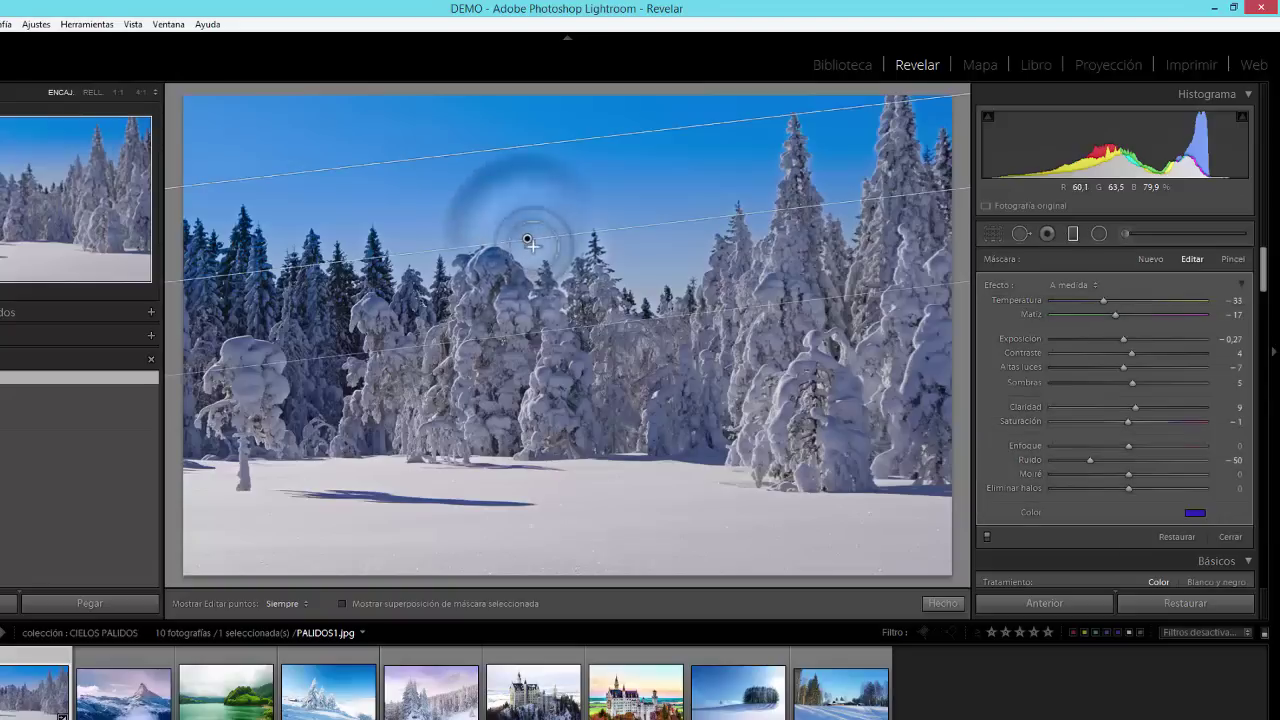
click(342, 604)
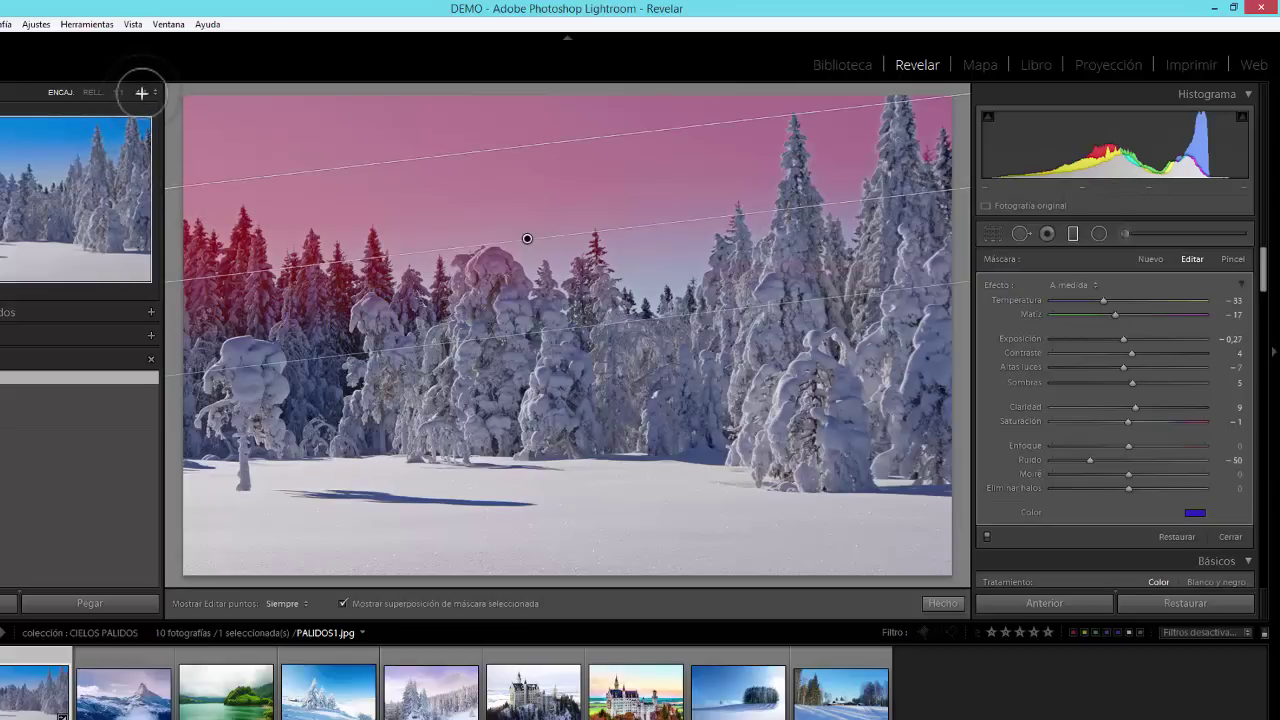
click(142, 92)
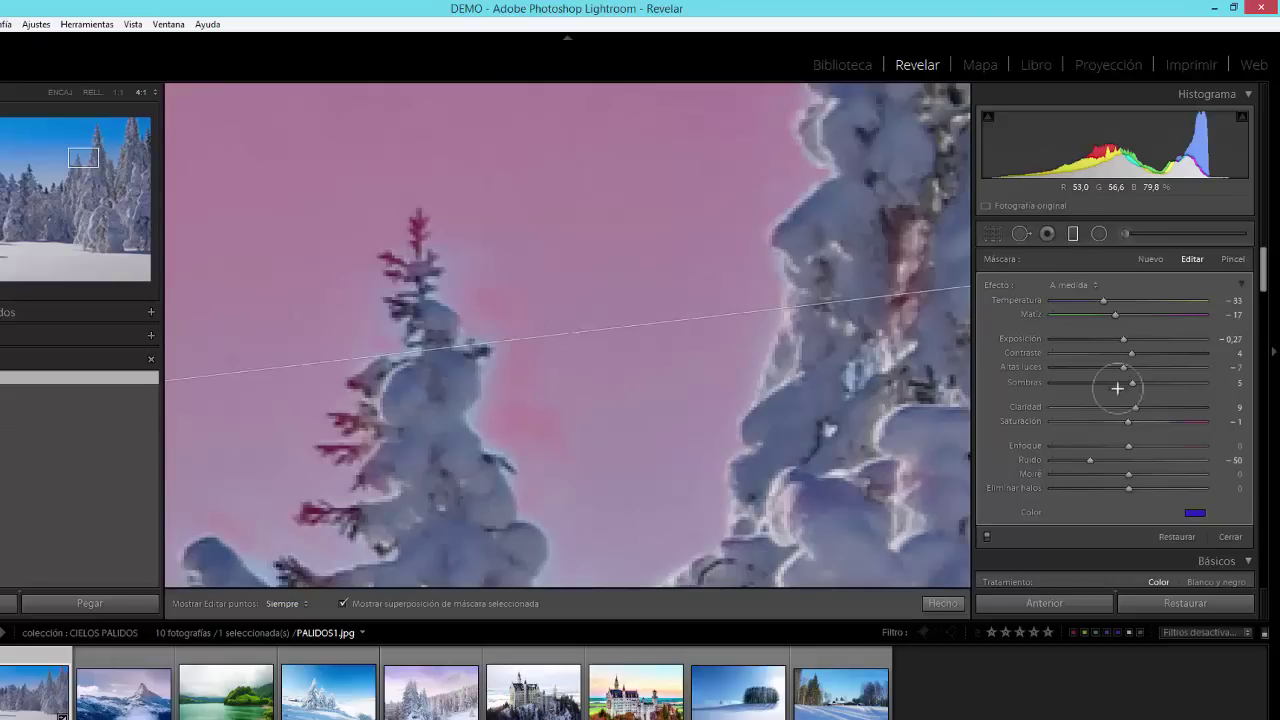
click(1232, 258)
scroll(1094, 446, down, 3)
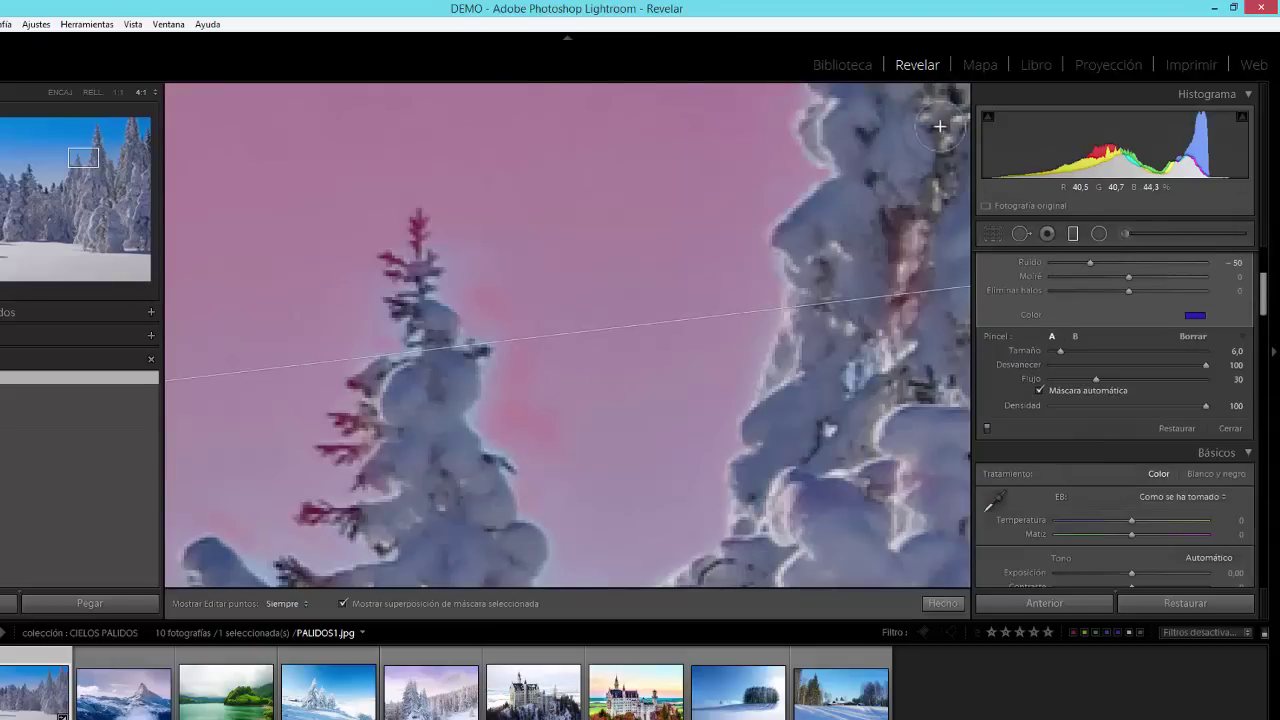
Set the mask brush to Erase with flow 22 and feather 50
click(1193, 337)
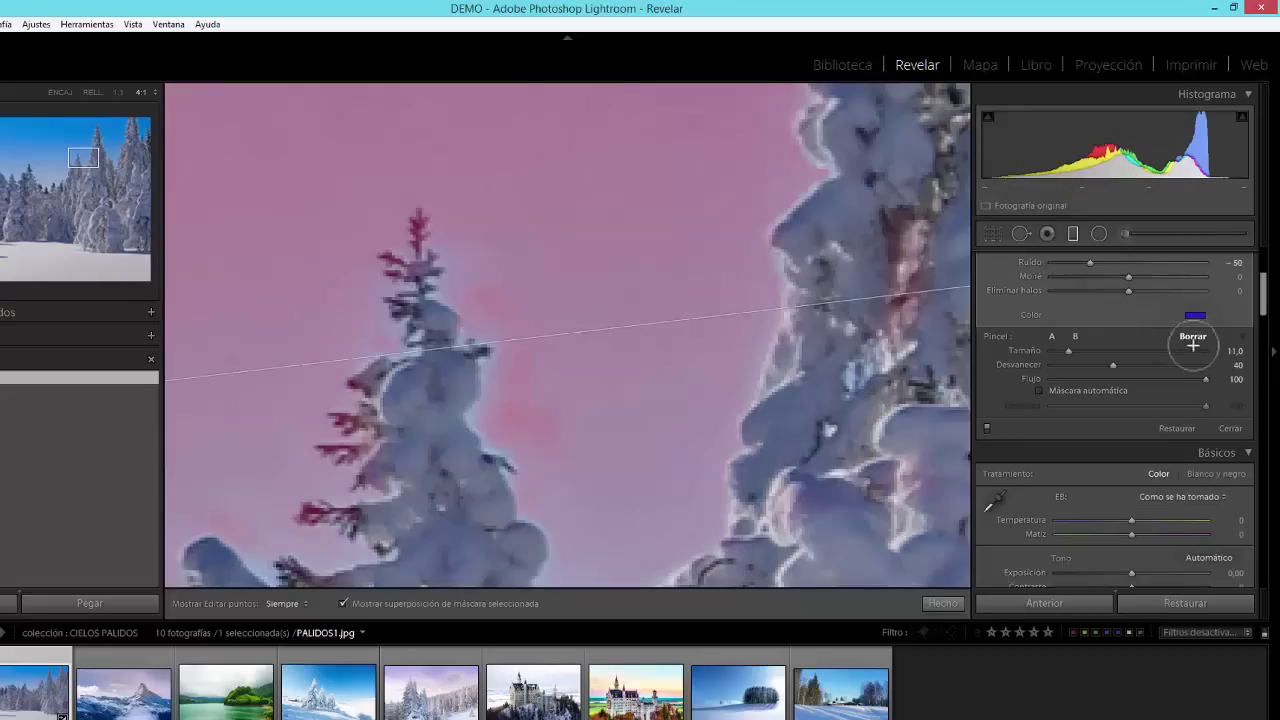
drag(1209, 378, 1115, 376)
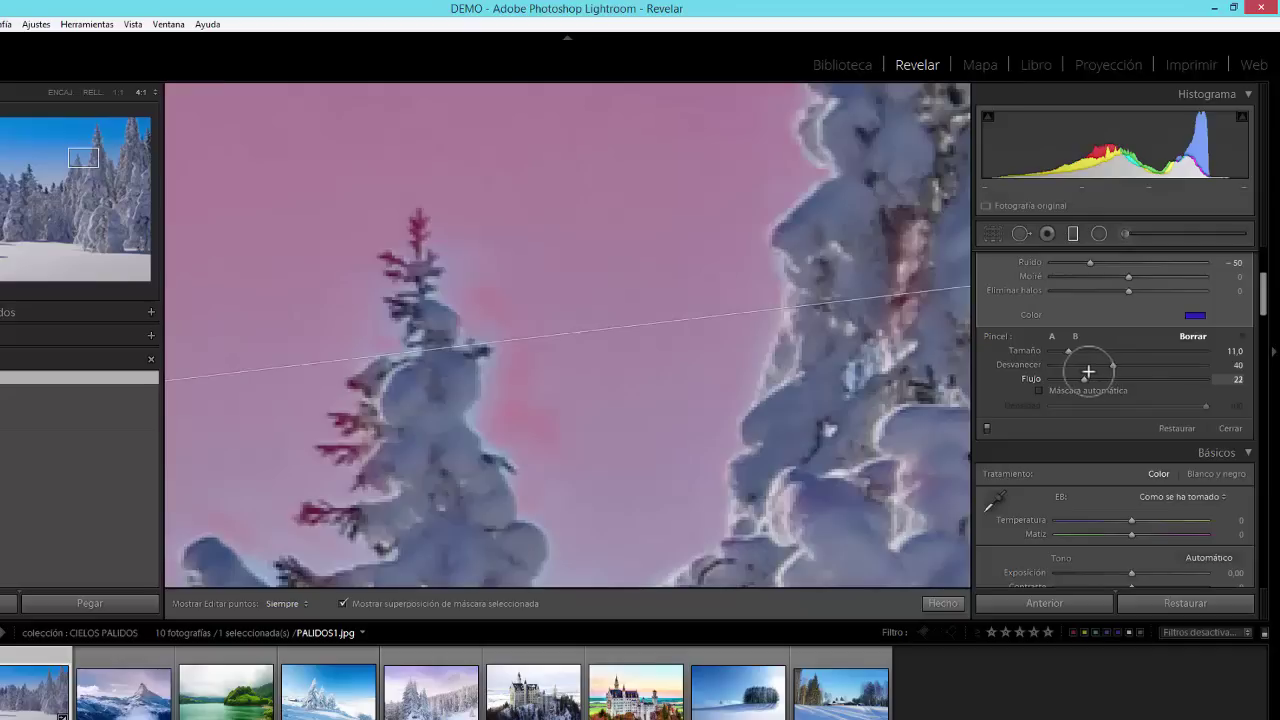
drag(1085, 372, 1088, 376)
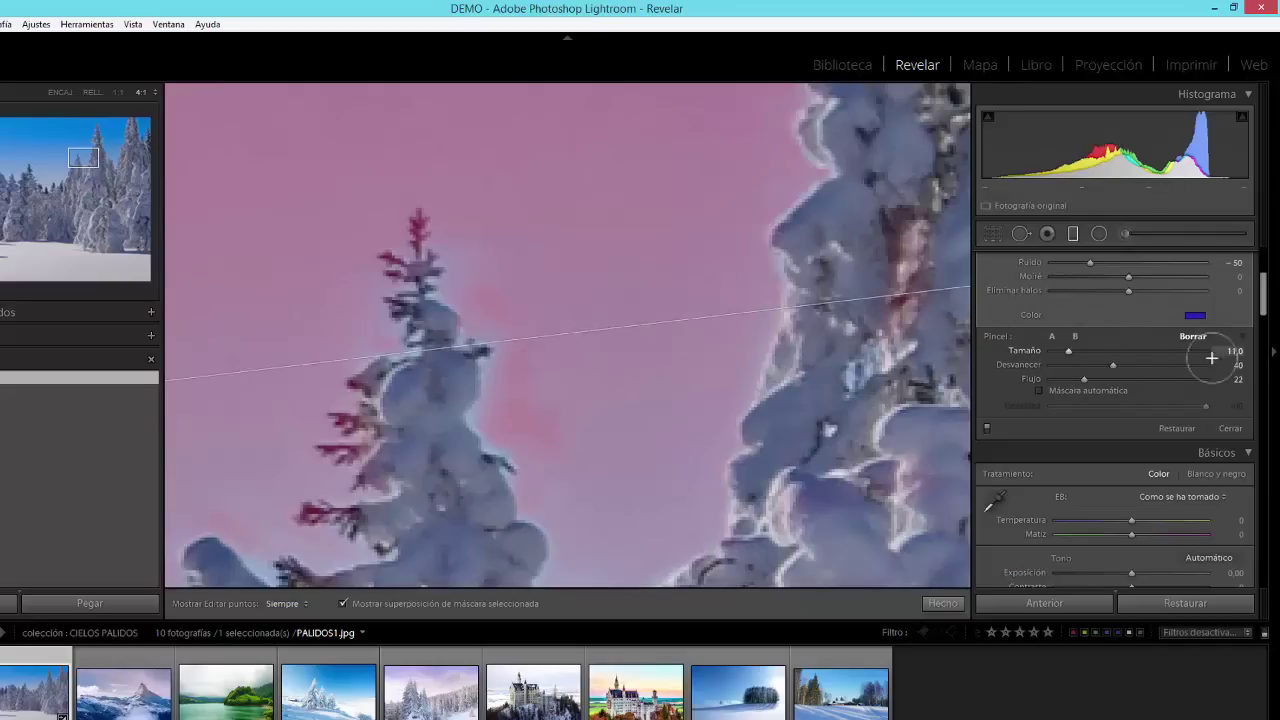
drag(1112, 363, 1125, 367)
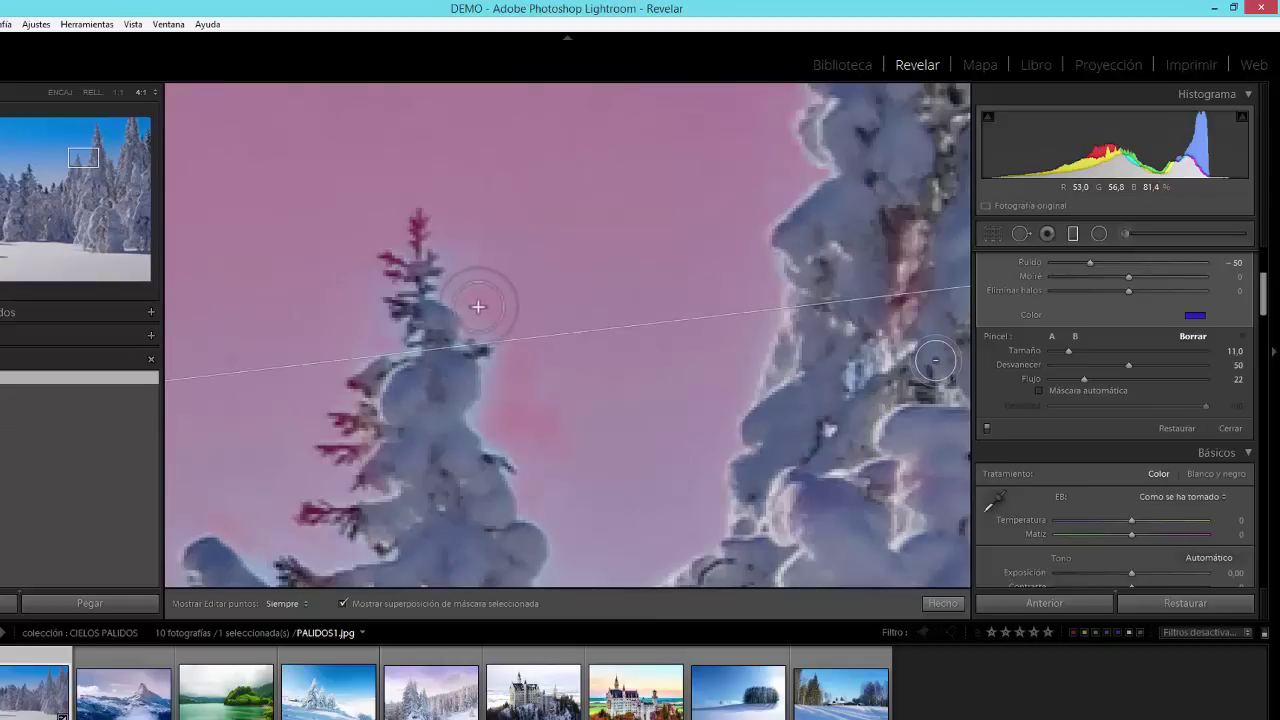
Erase the mask halo around the small pine's snowy top and down its side
mouse_move(505, 314)
mouse_down()
mouse_move(486, 286)
mouse_move(503, 422)
mouse_up()
key(h)
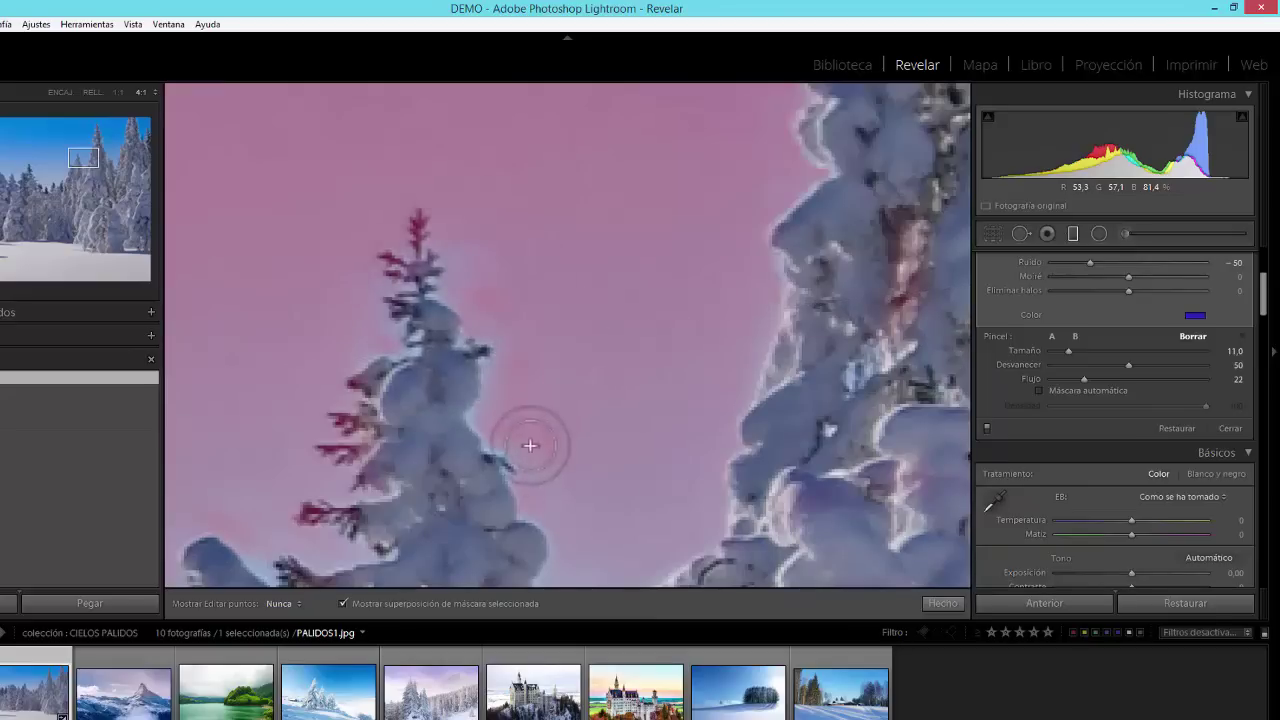
drag(508, 414, 514, 434)
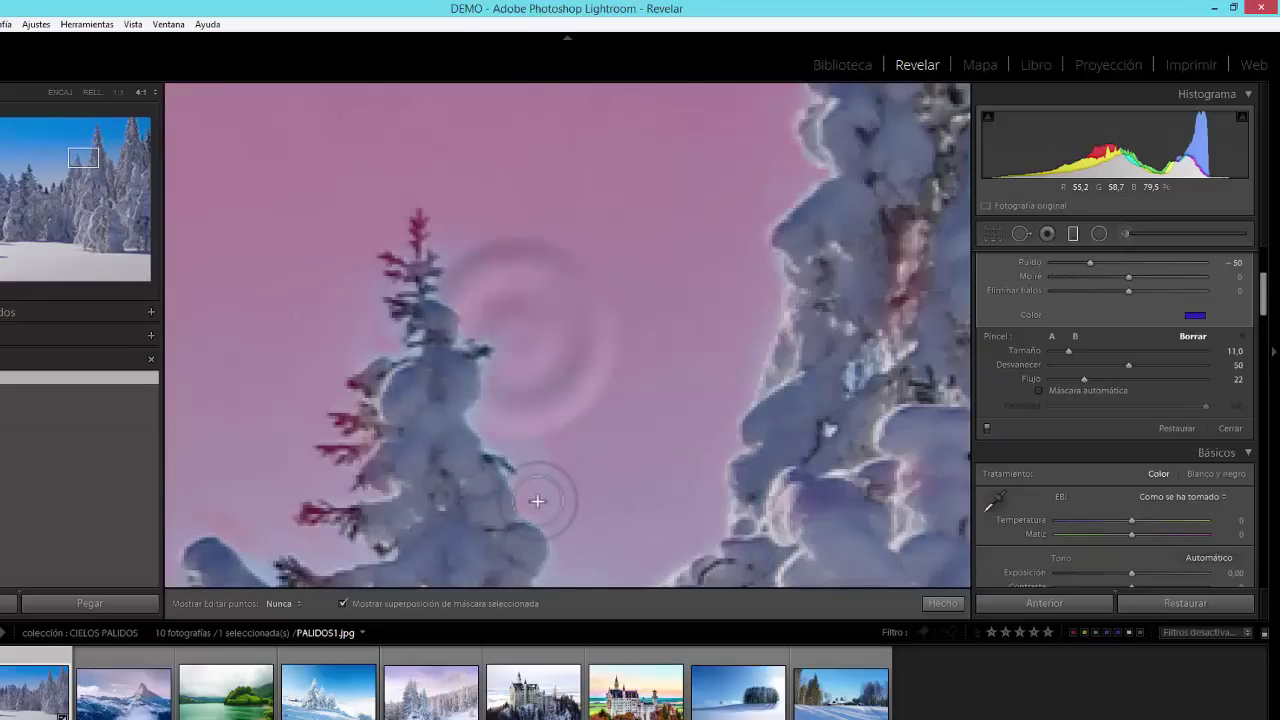
click(471, 274)
key(h)
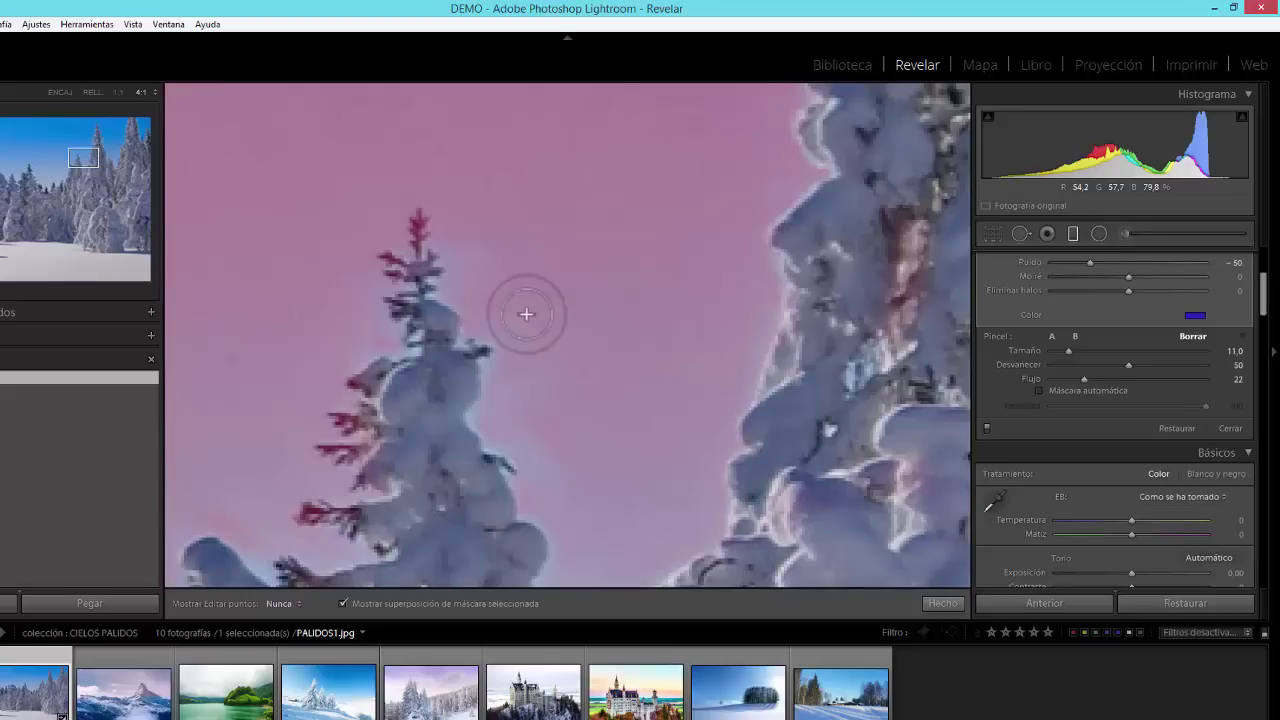
key(h)
click(530, 425)
key(h)
Dab away leftover halo along the tree's edges, upper branches and base
click(523, 394)
click(482, 282)
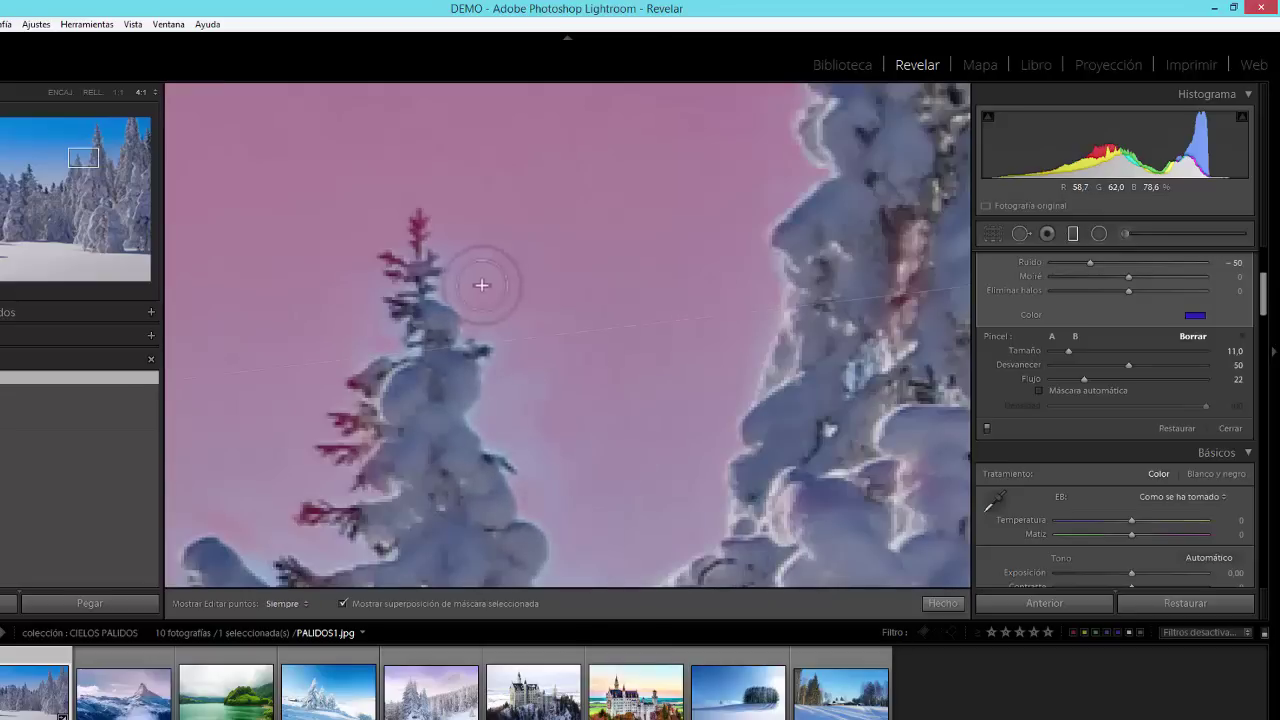
click(507, 341)
click(545, 538)
click(570, 445)
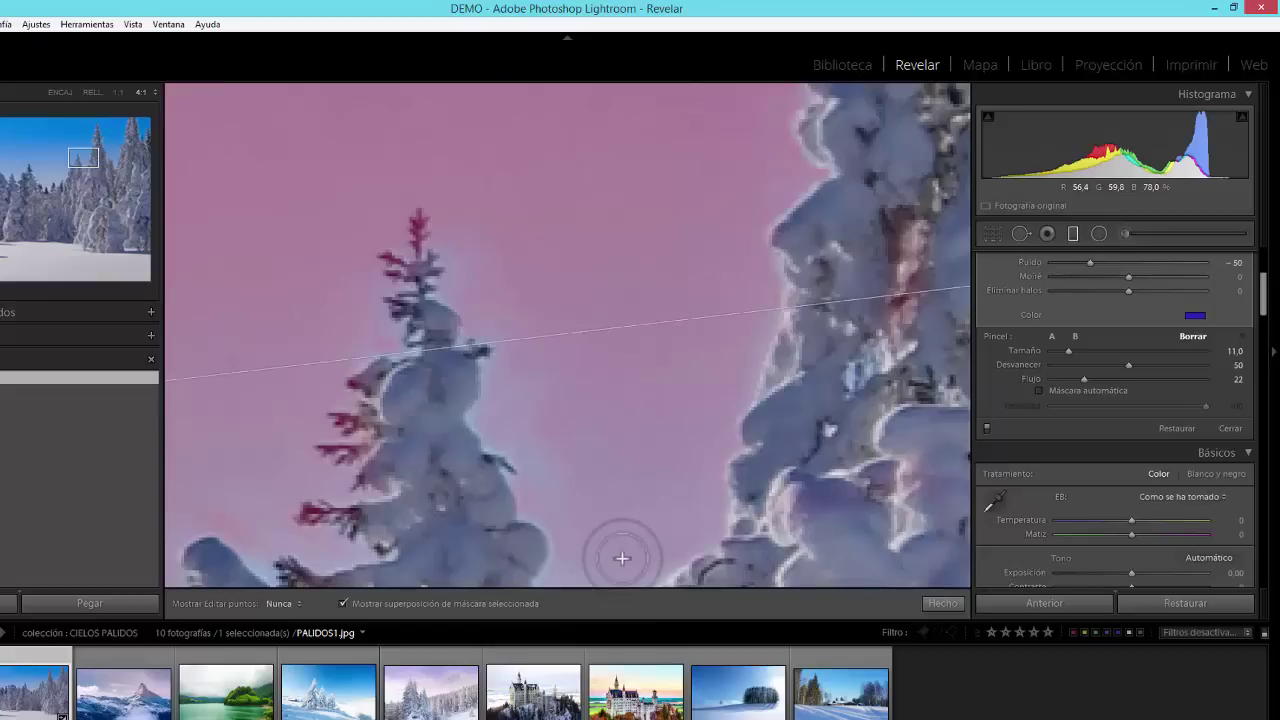
click(530, 345)
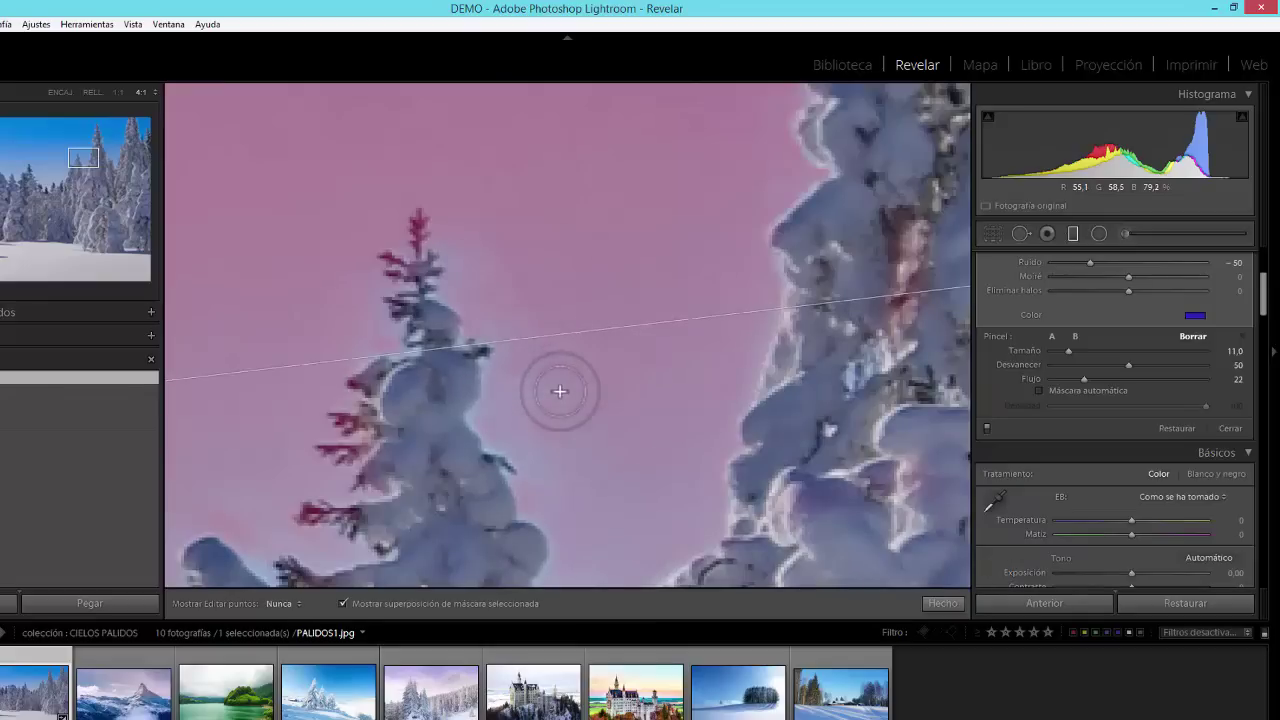
click(566, 395)
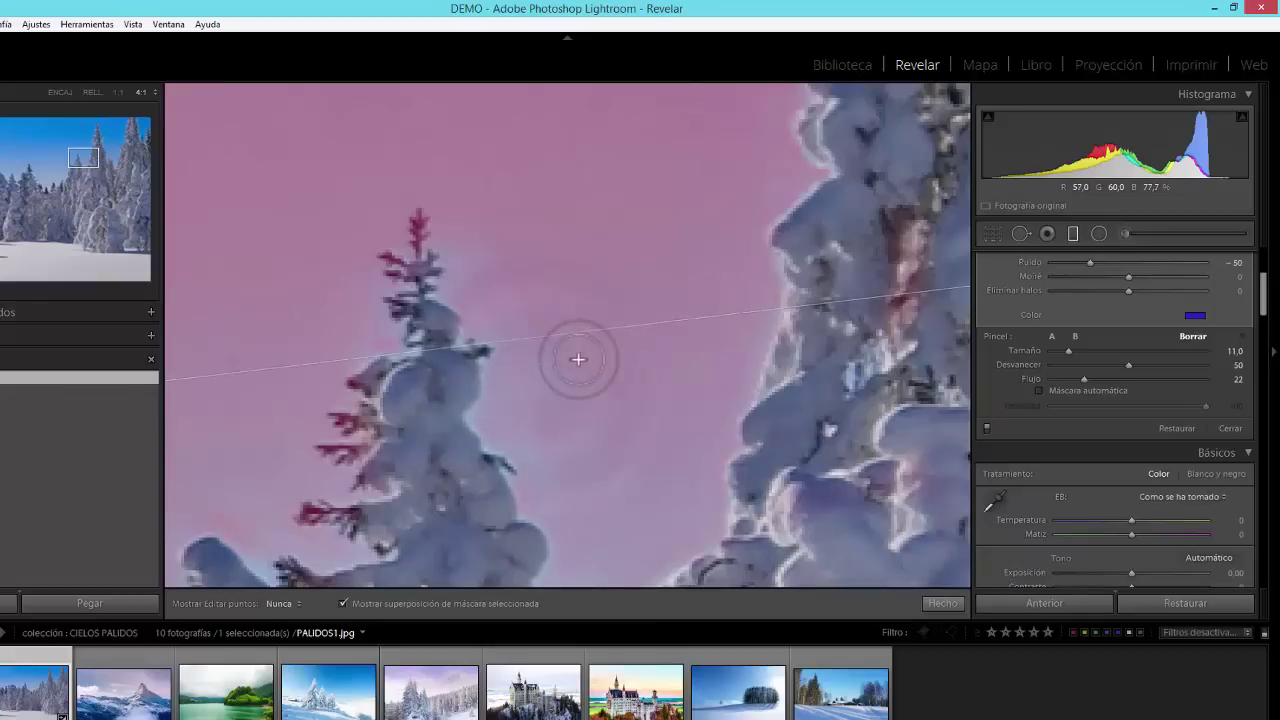
click(491, 414)
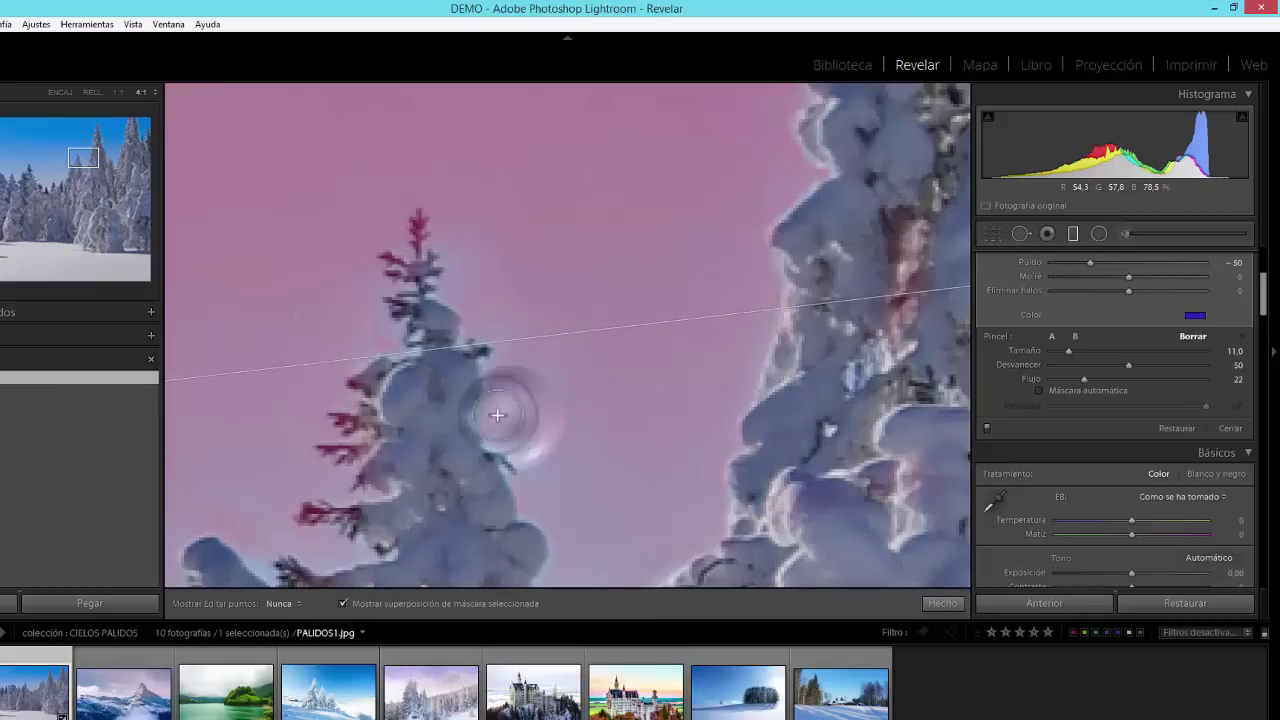
Hide the mask overlay, fit the whole photo in view, and close the Graduated Filter
key(h)
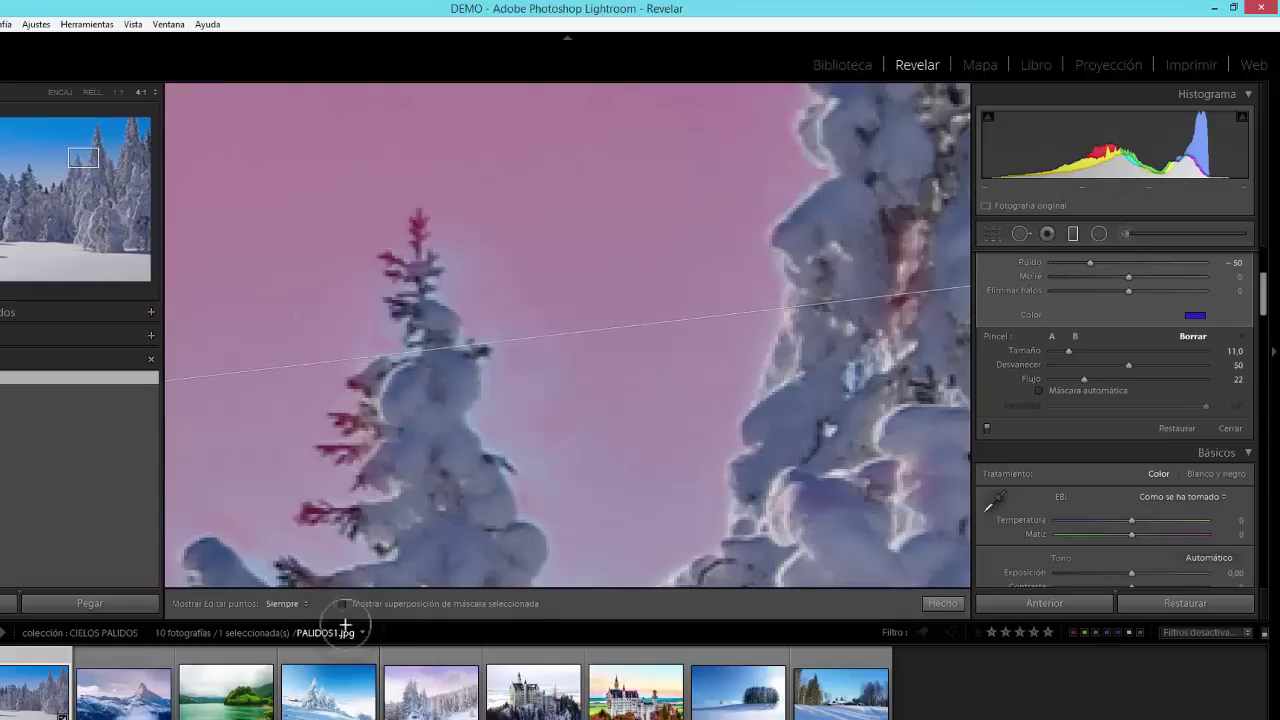
click(343, 604)
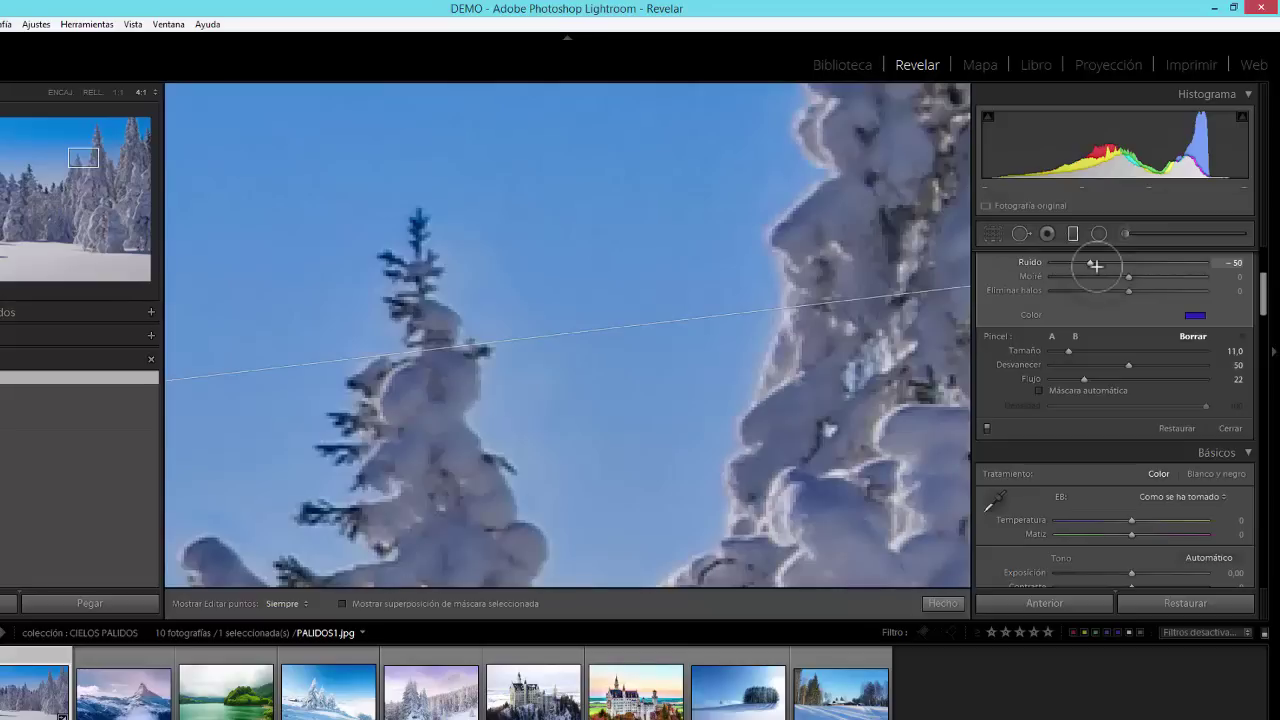
click(93, 91)
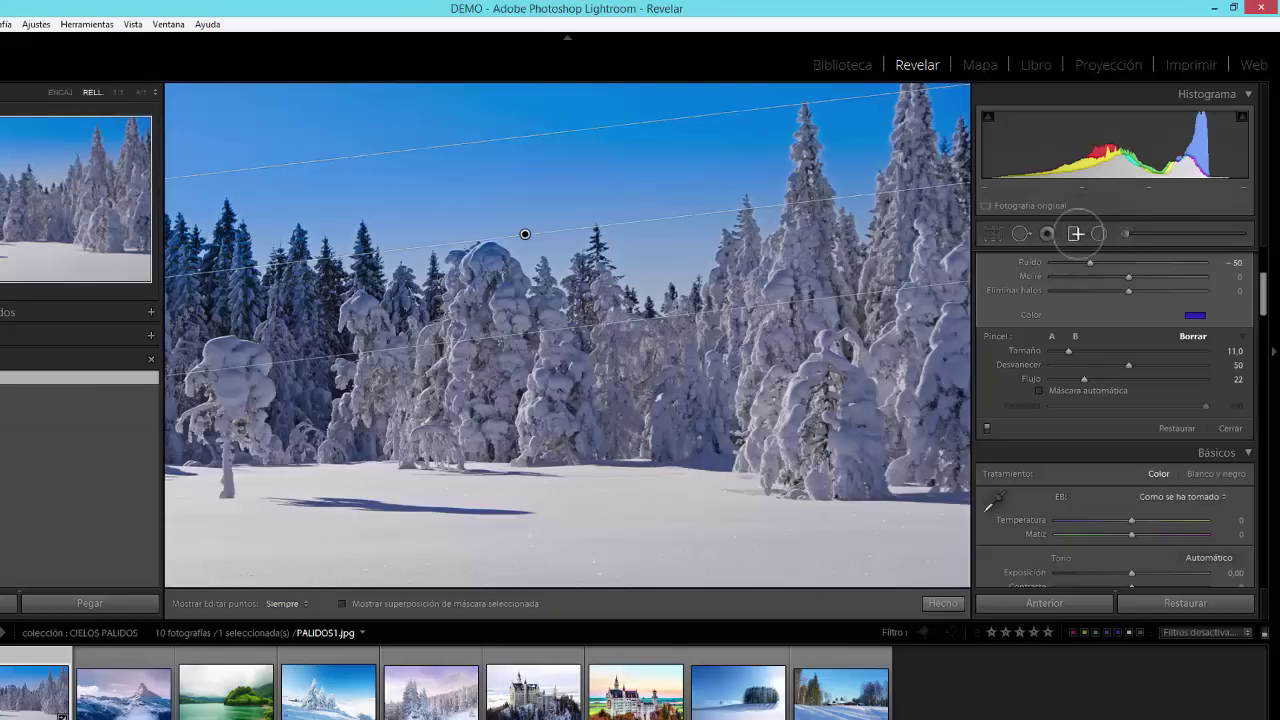
click(1071, 234)
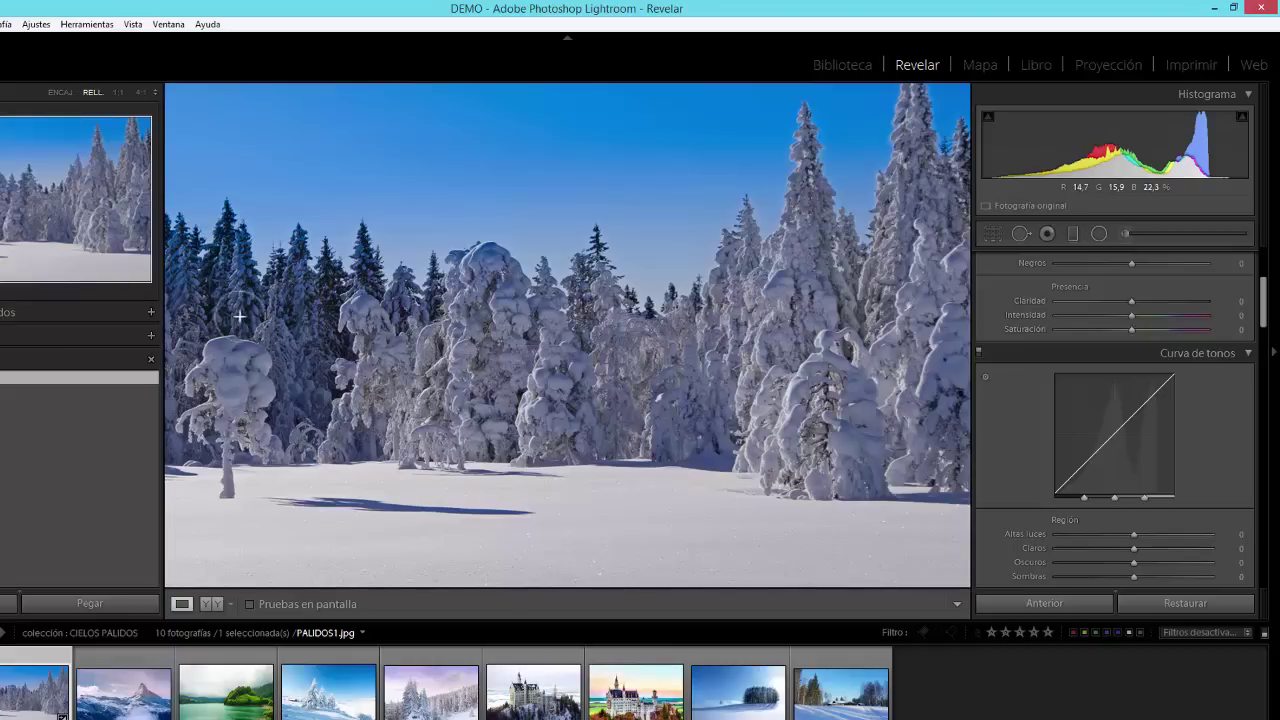
click(139, 91)
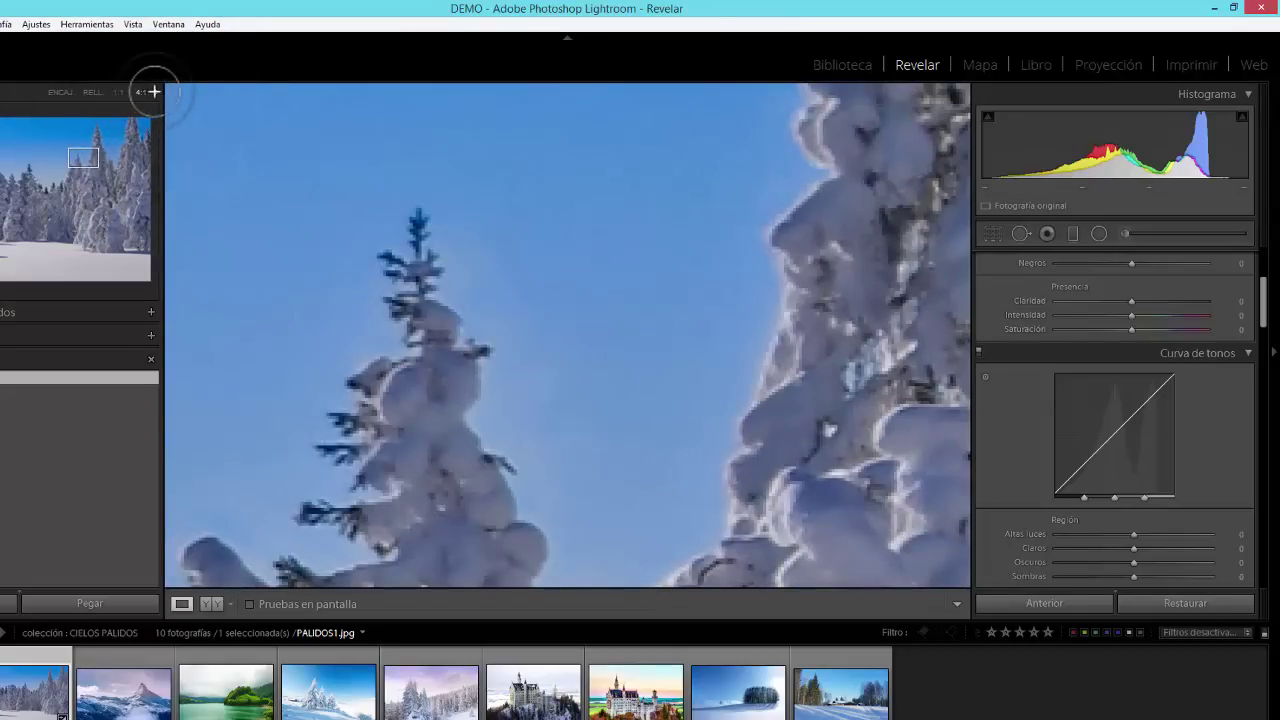
click(154, 91)
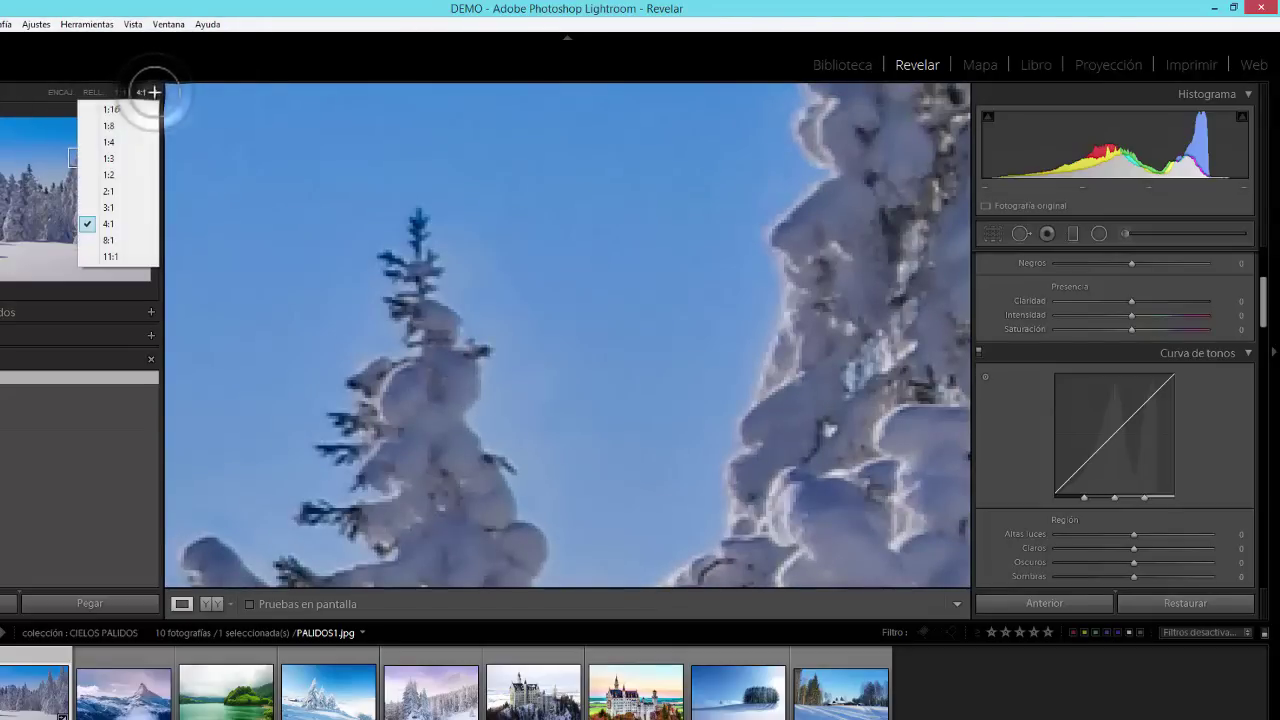
click(112, 175)
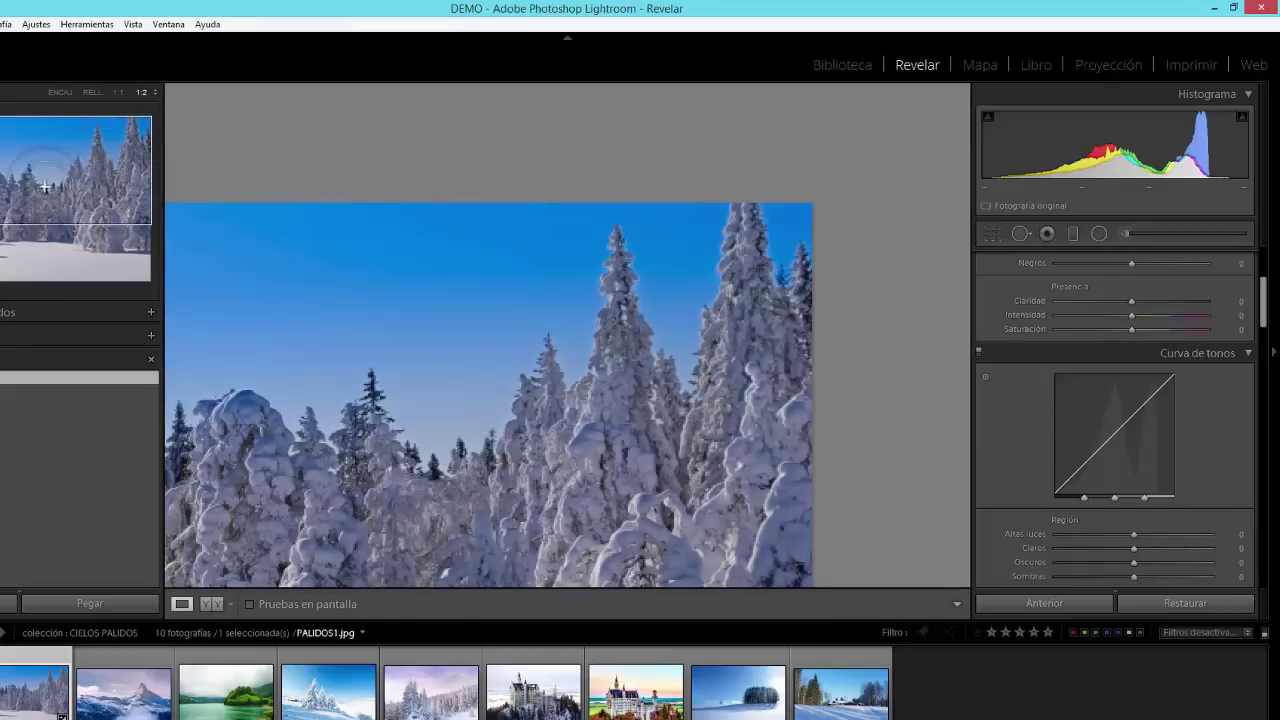
click(150, 93)
click(112, 193)
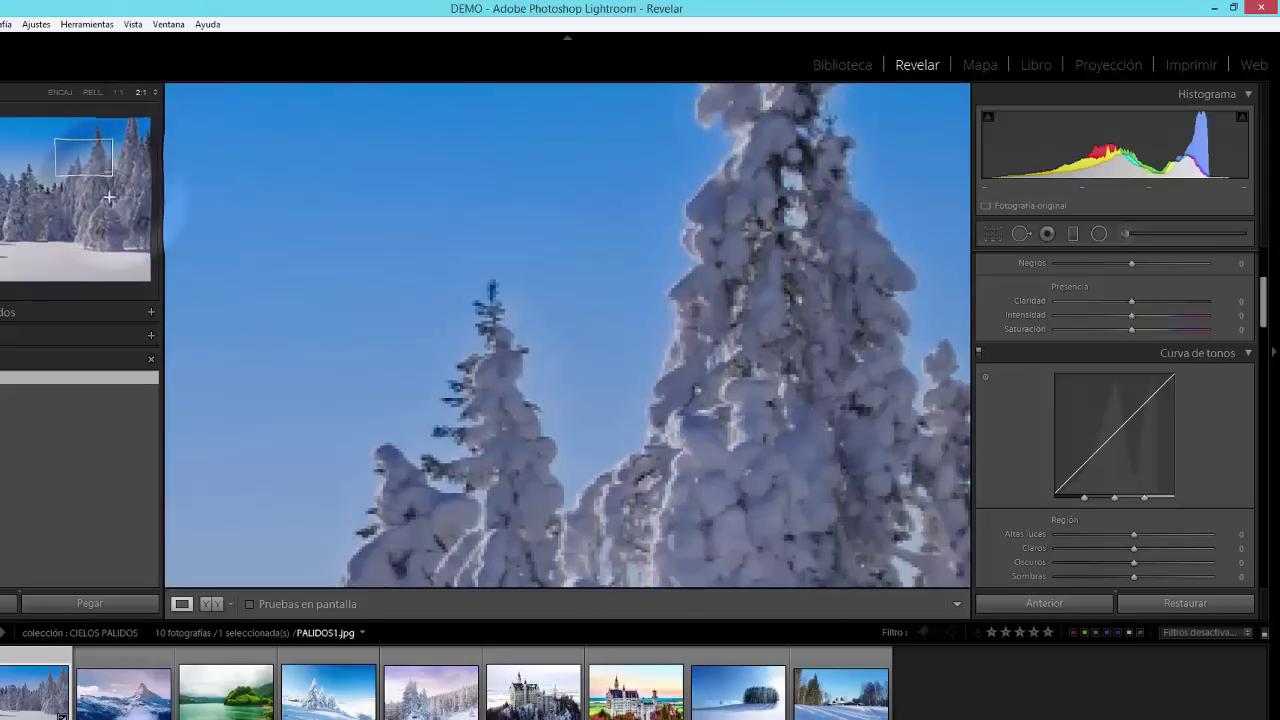
drag(82, 158, 82, 164)
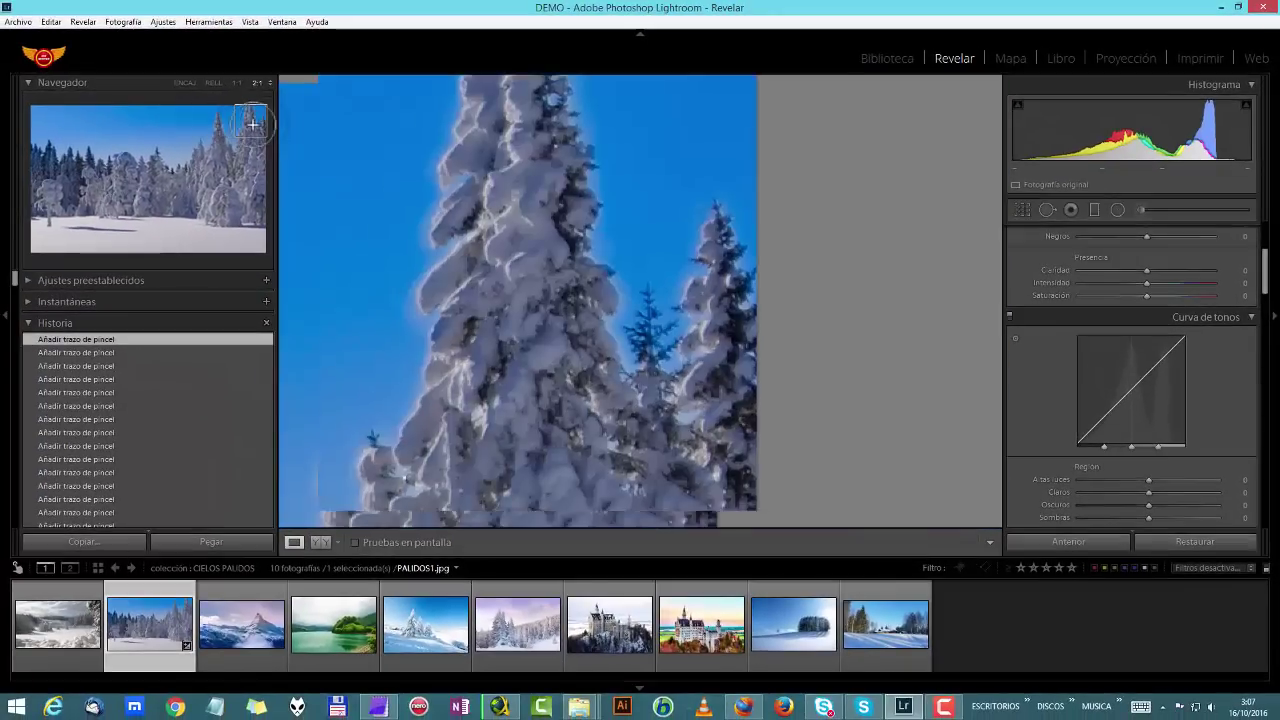
click(252, 123)
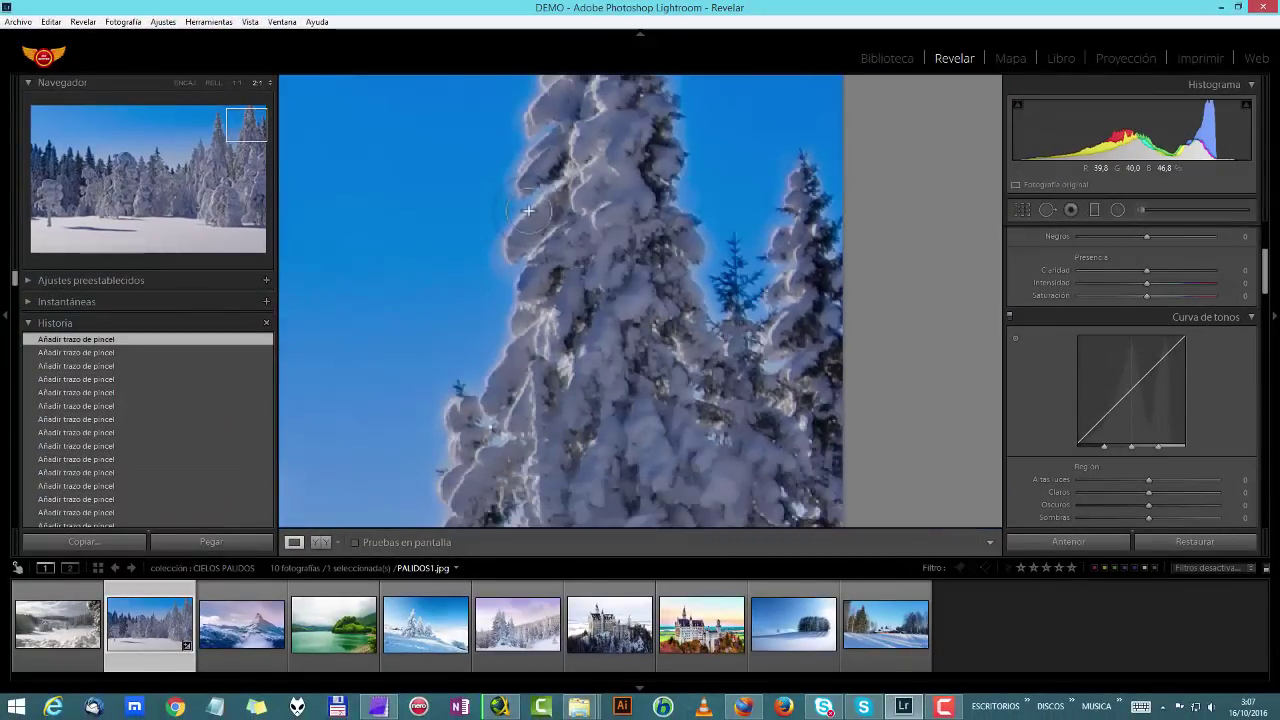
drag(250, 121, 47, 146)
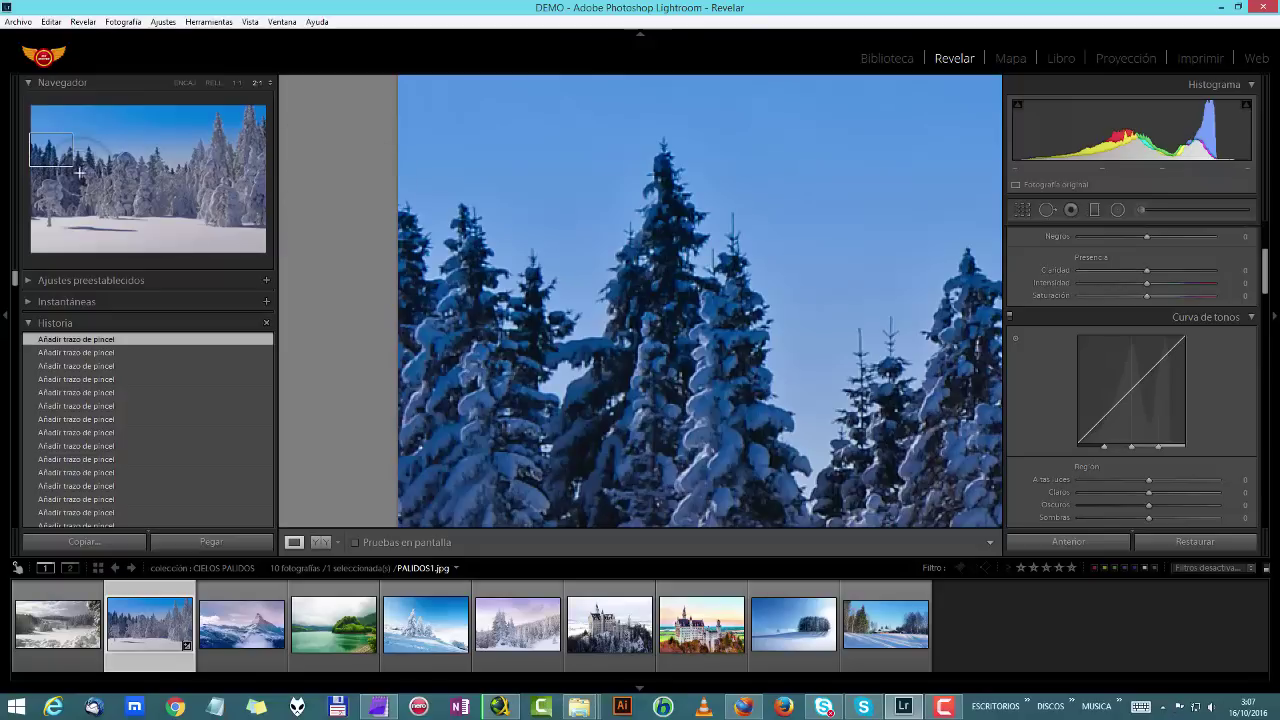
click(214, 83)
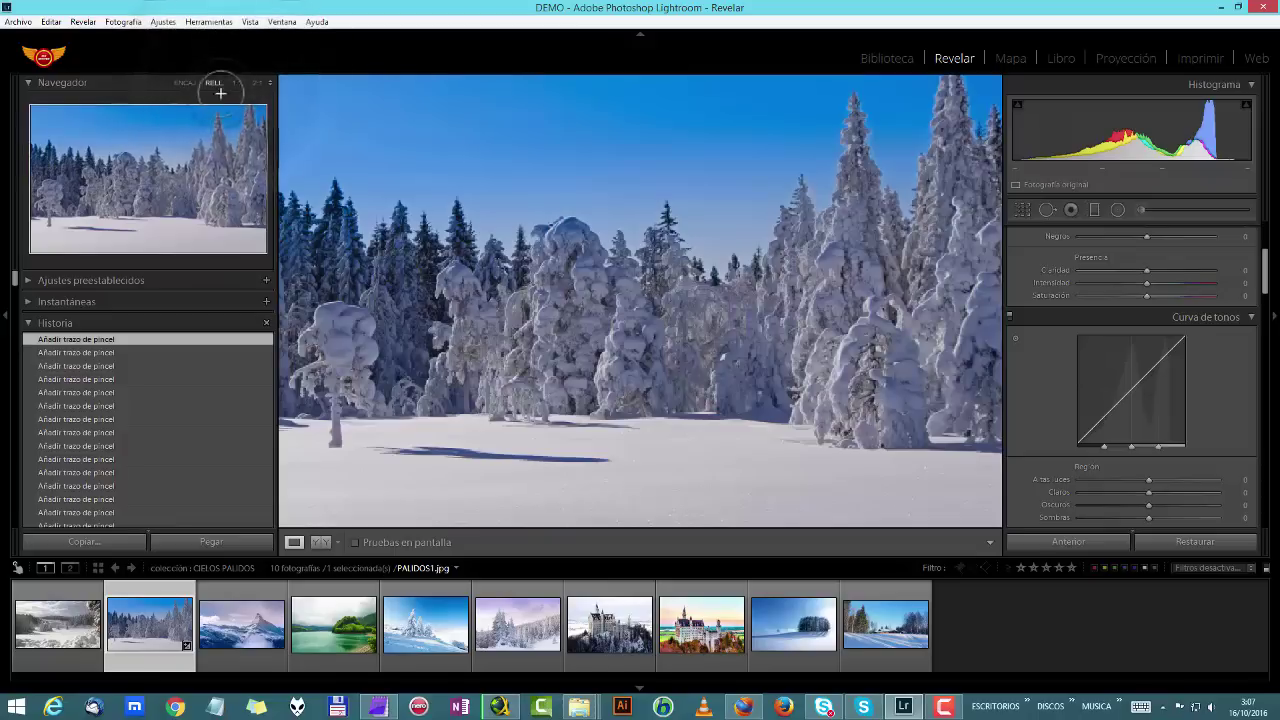
Select the sky graduated filter and show its mask as a red overlay
click(1094, 209)
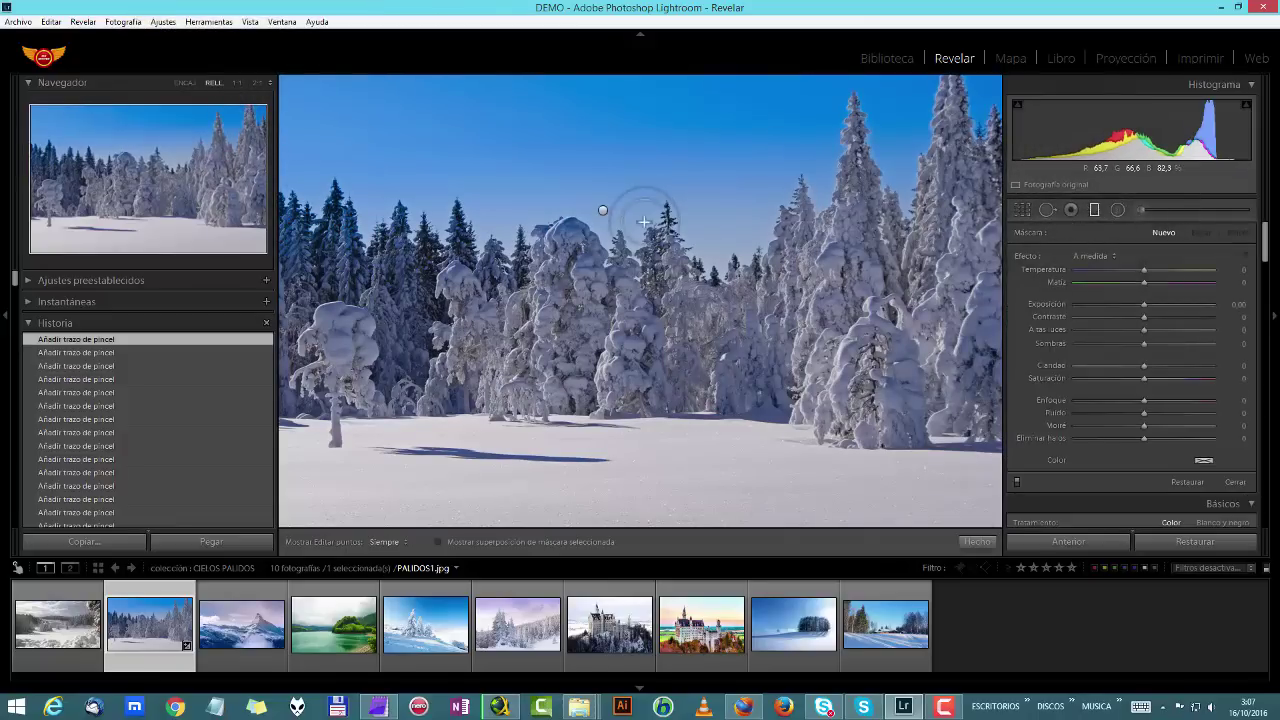
click(603, 211)
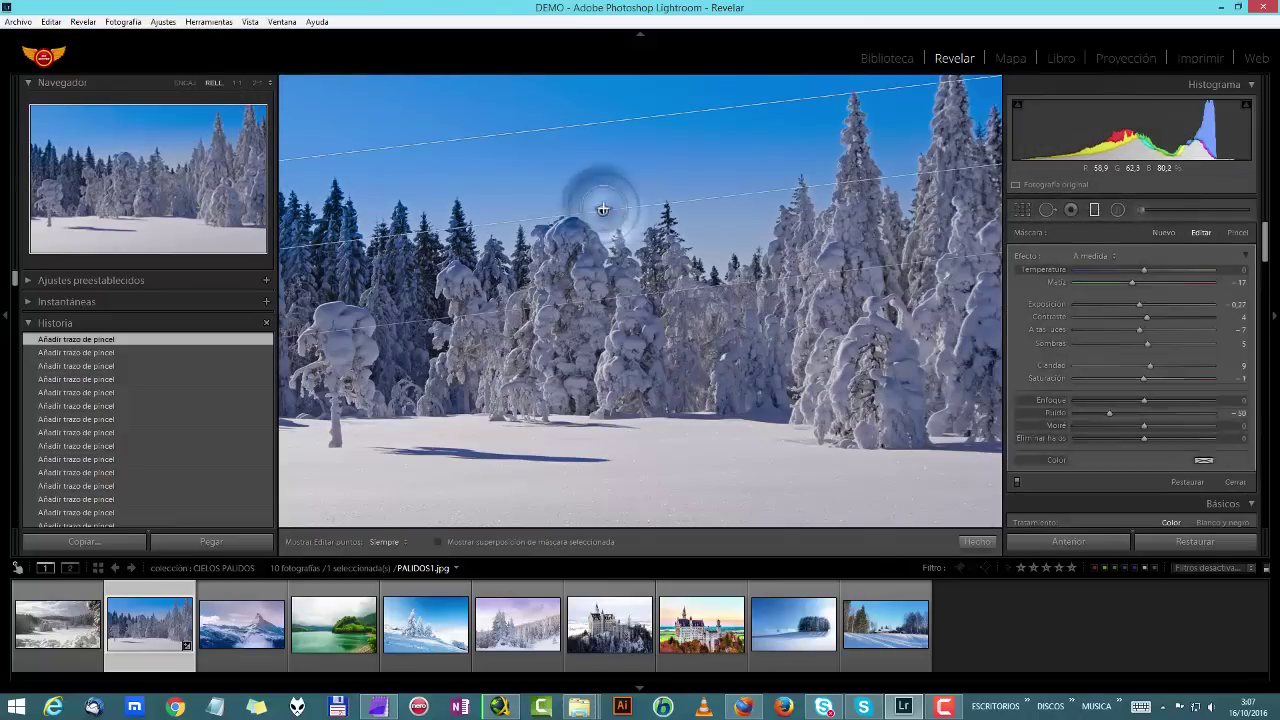
click(437, 541)
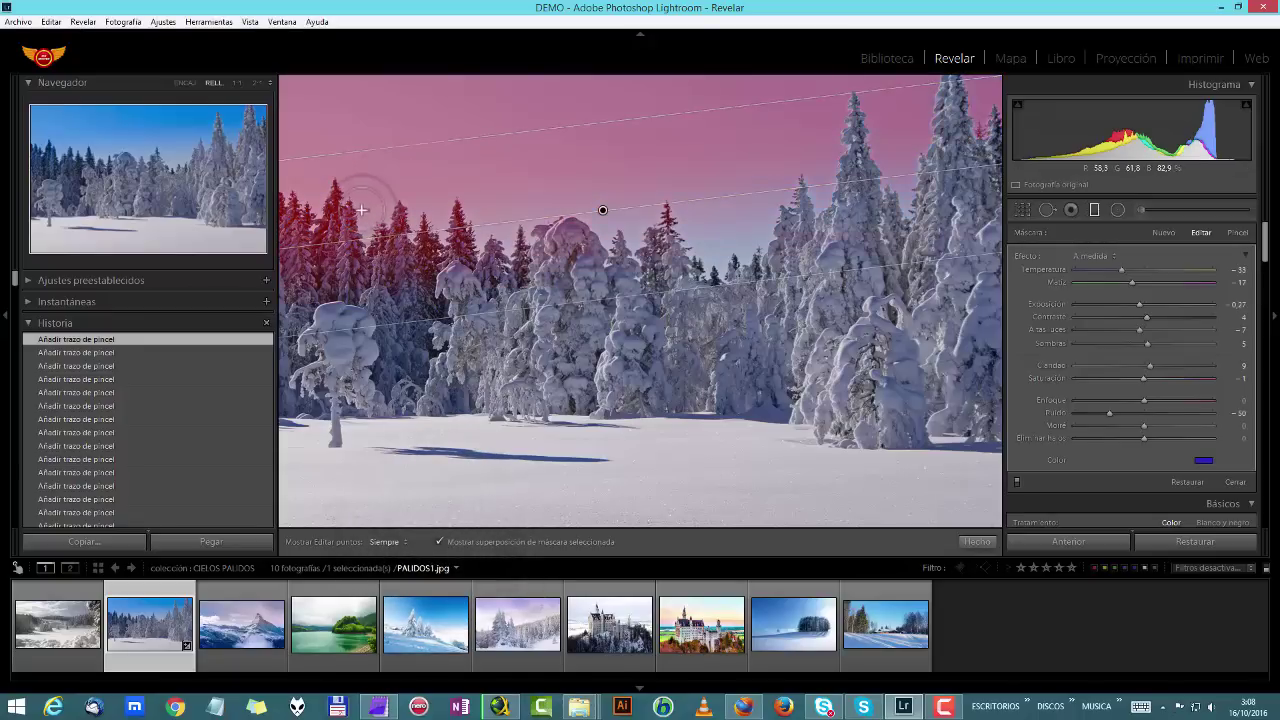
Zoom the Navigator to 2:1 on the snowy treetops
click(269, 82)
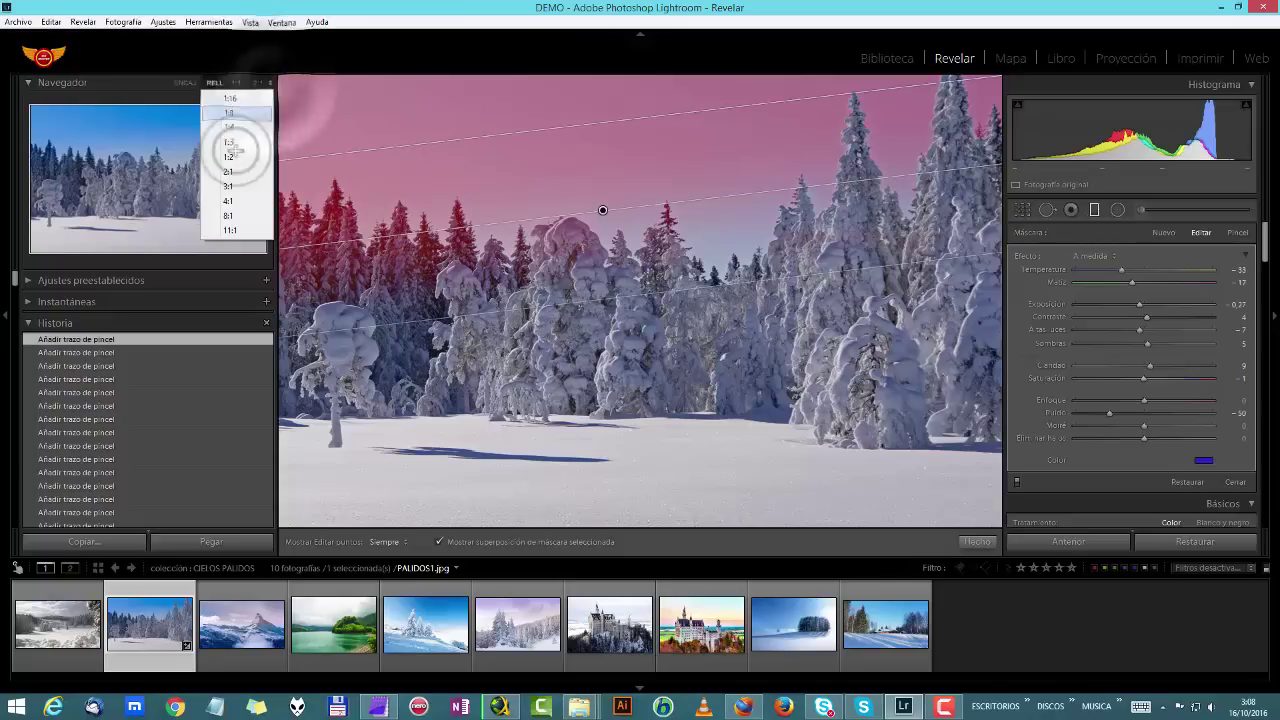
click(229, 186)
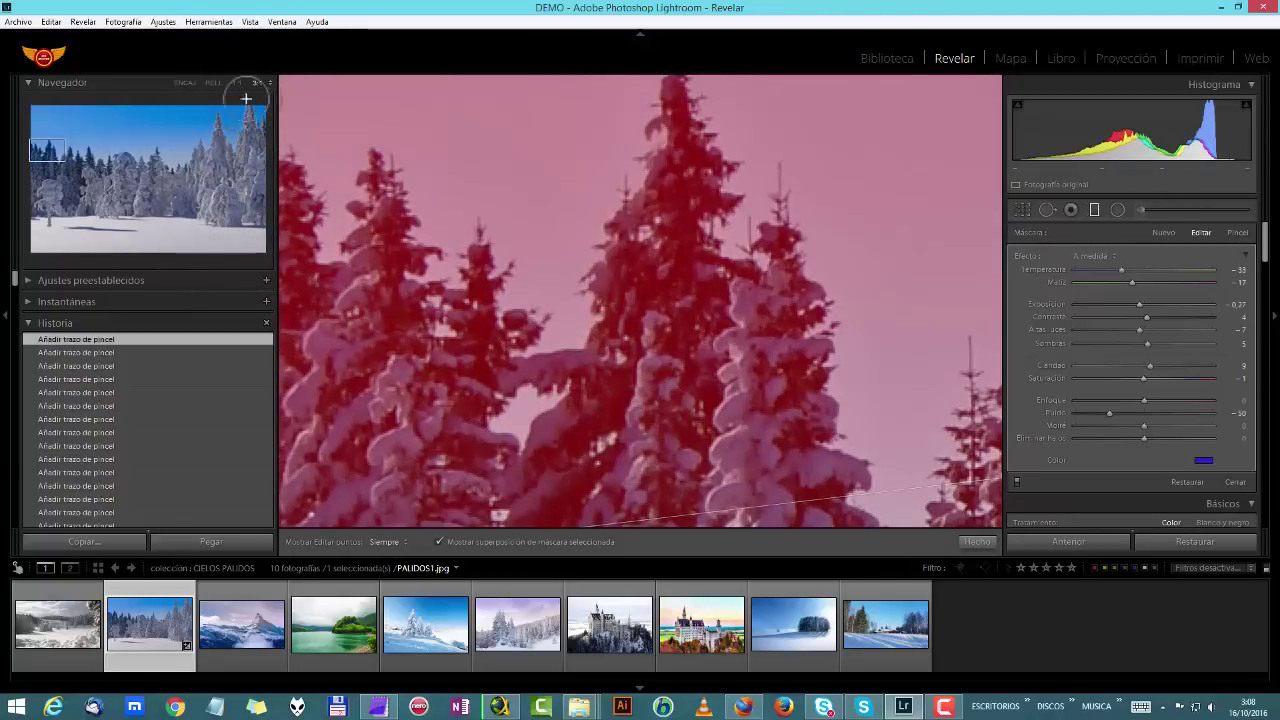
click(266, 85)
click(233, 174)
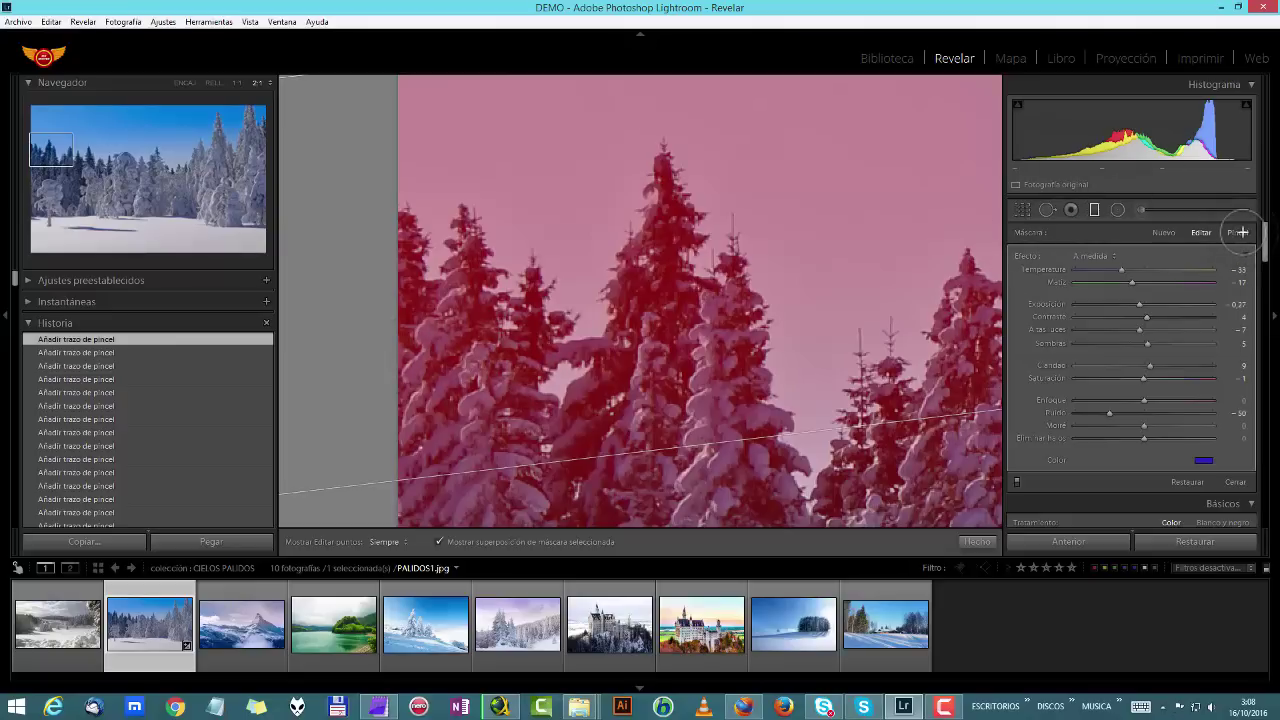
Switch the filter's brush to Erase with size 11, feather 50 and flow 50
click(1238, 232)
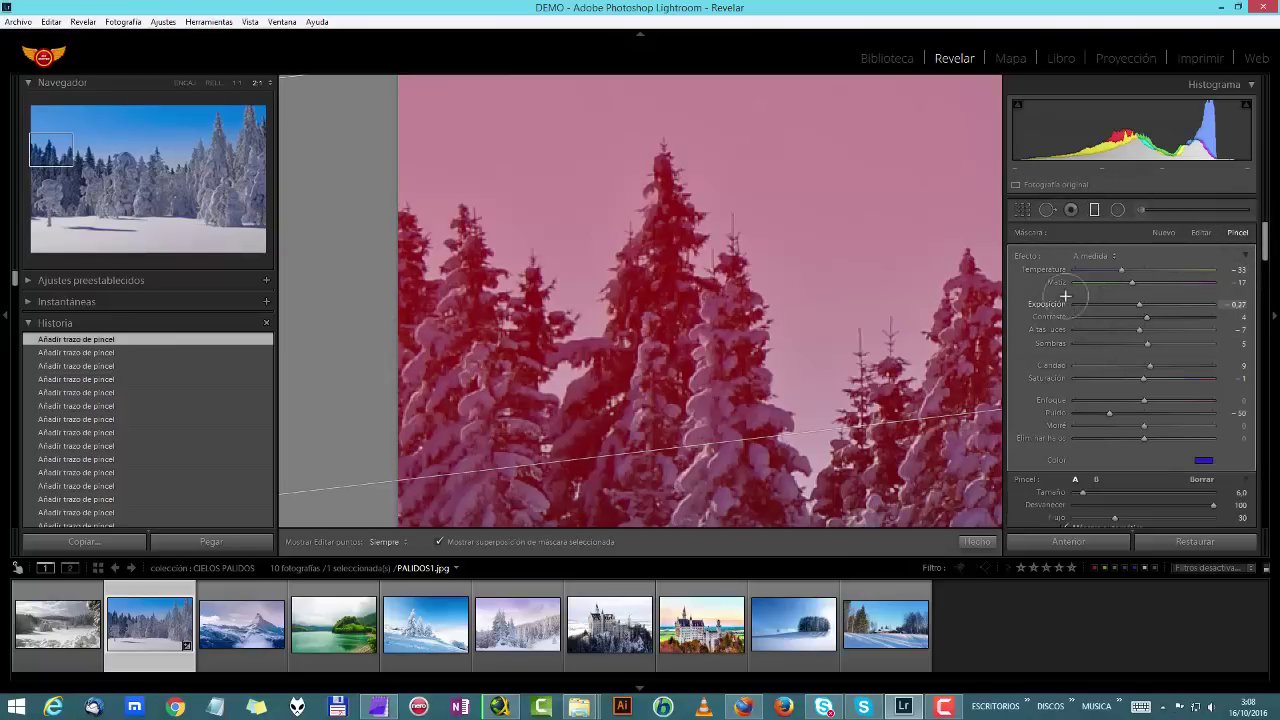
scroll(1036, 401, down, 5)
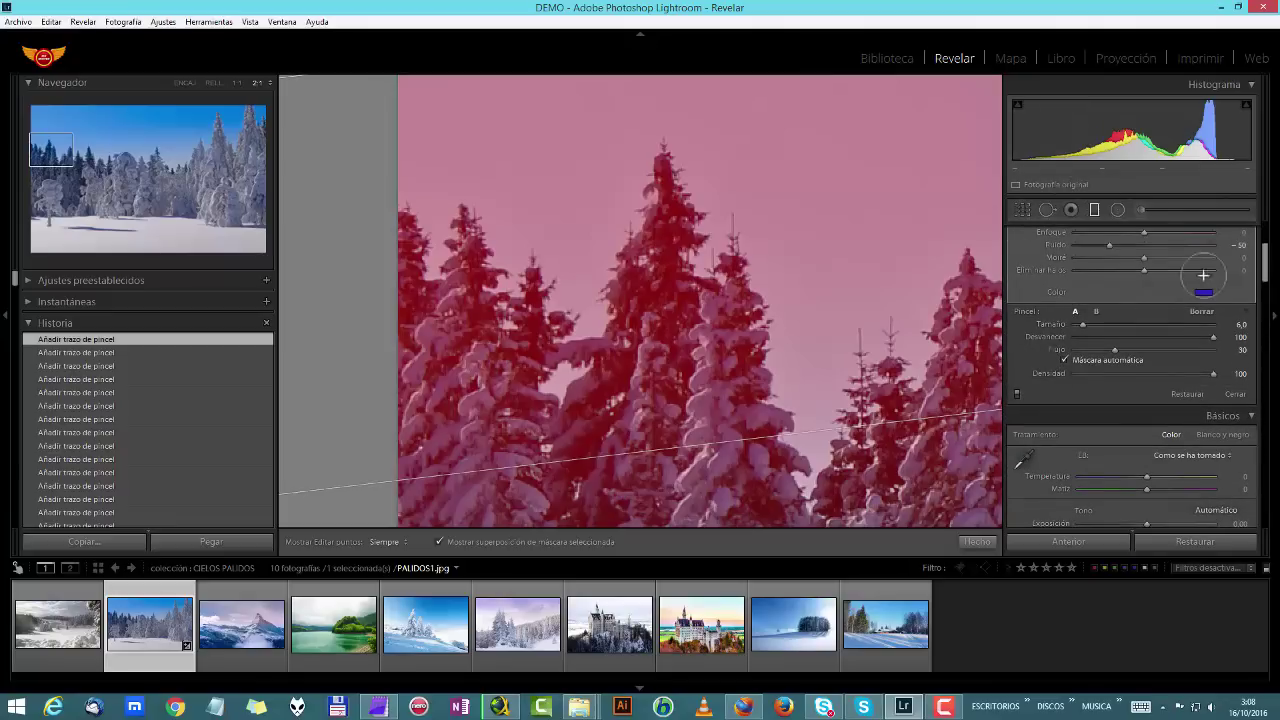
click(1201, 310)
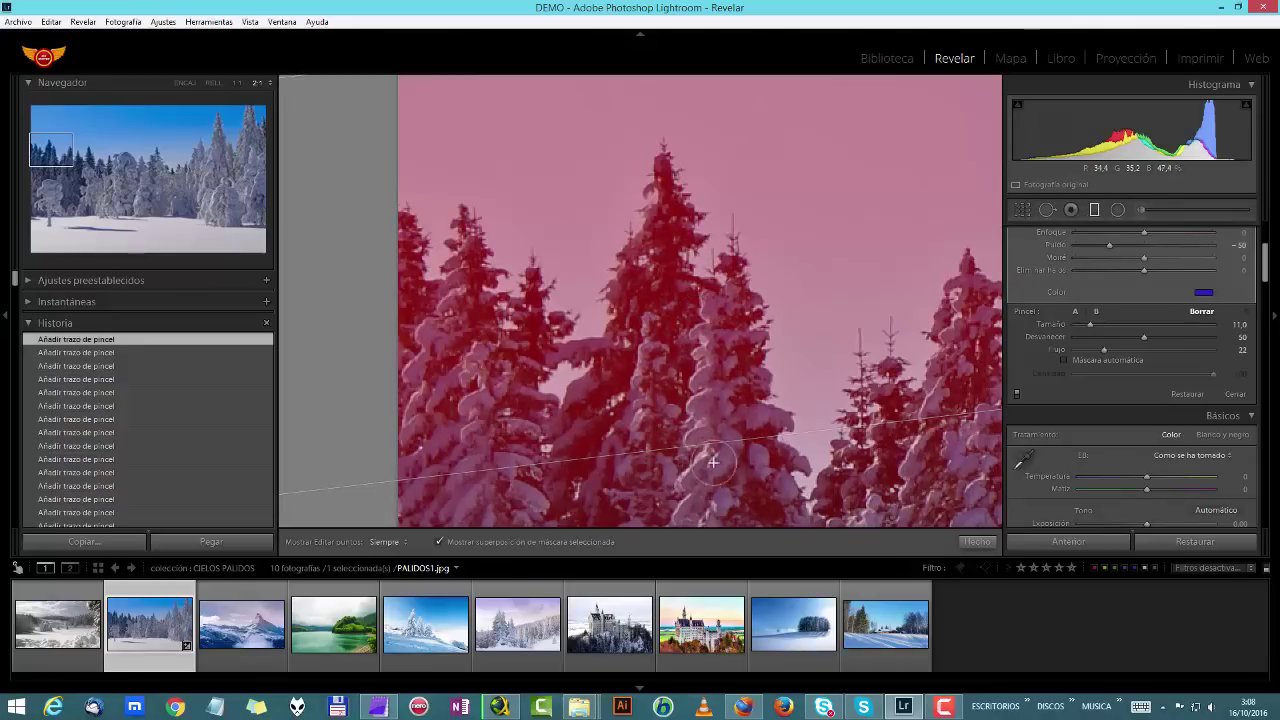
drag(1102, 351, 1147, 354)
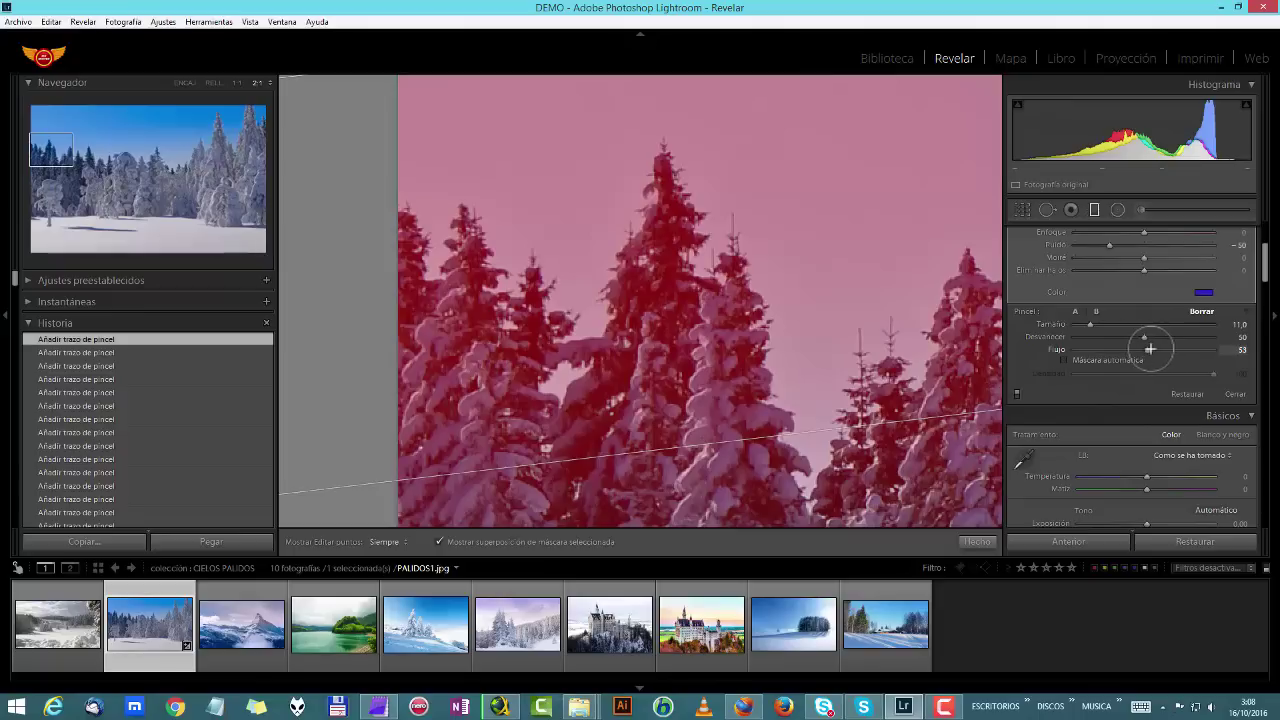
scroll(1152, 347, down, 1)
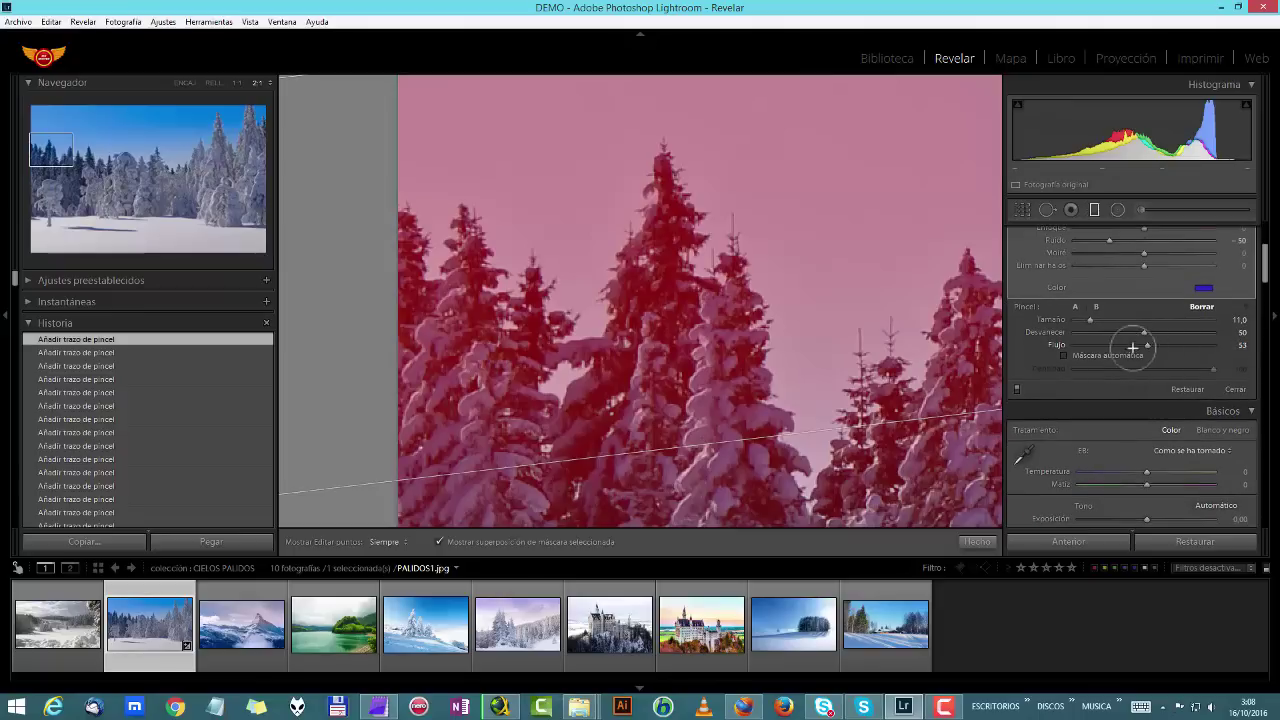
drag(1149, 344, 1142, 346)
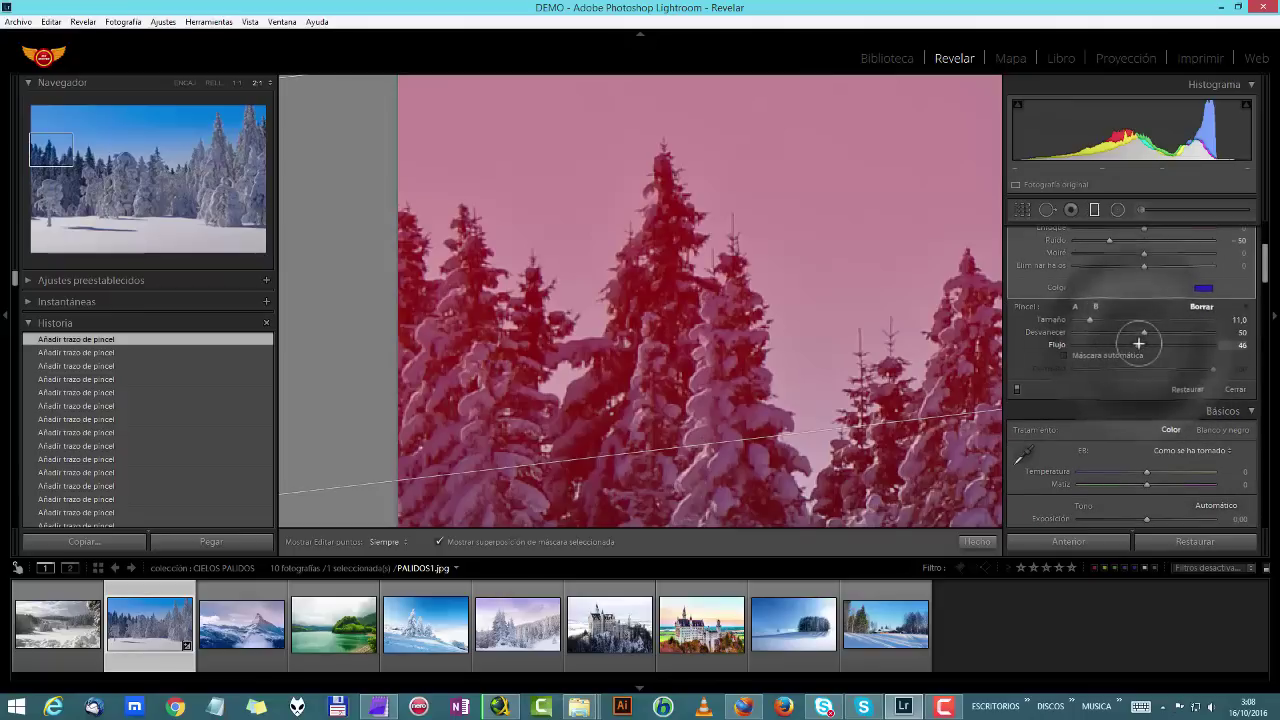
drag(1138, 344, 1145, 344)
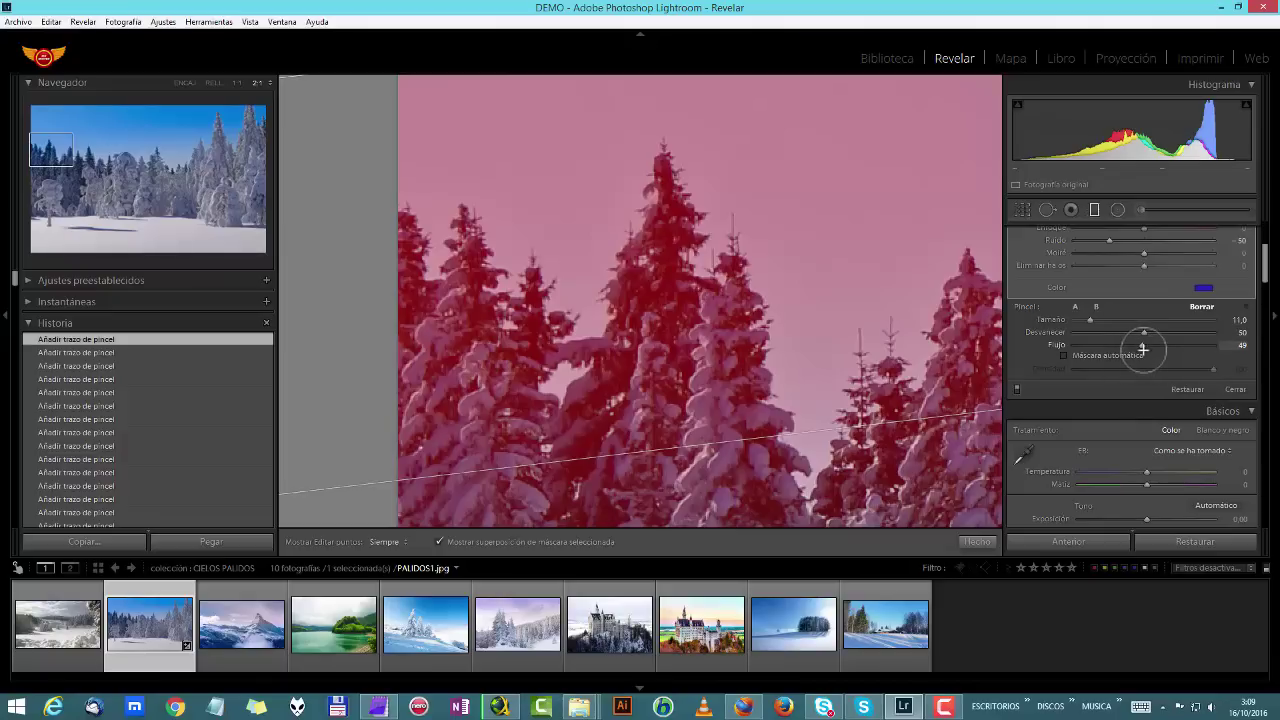
drag(1143, 346, 1124, 342)
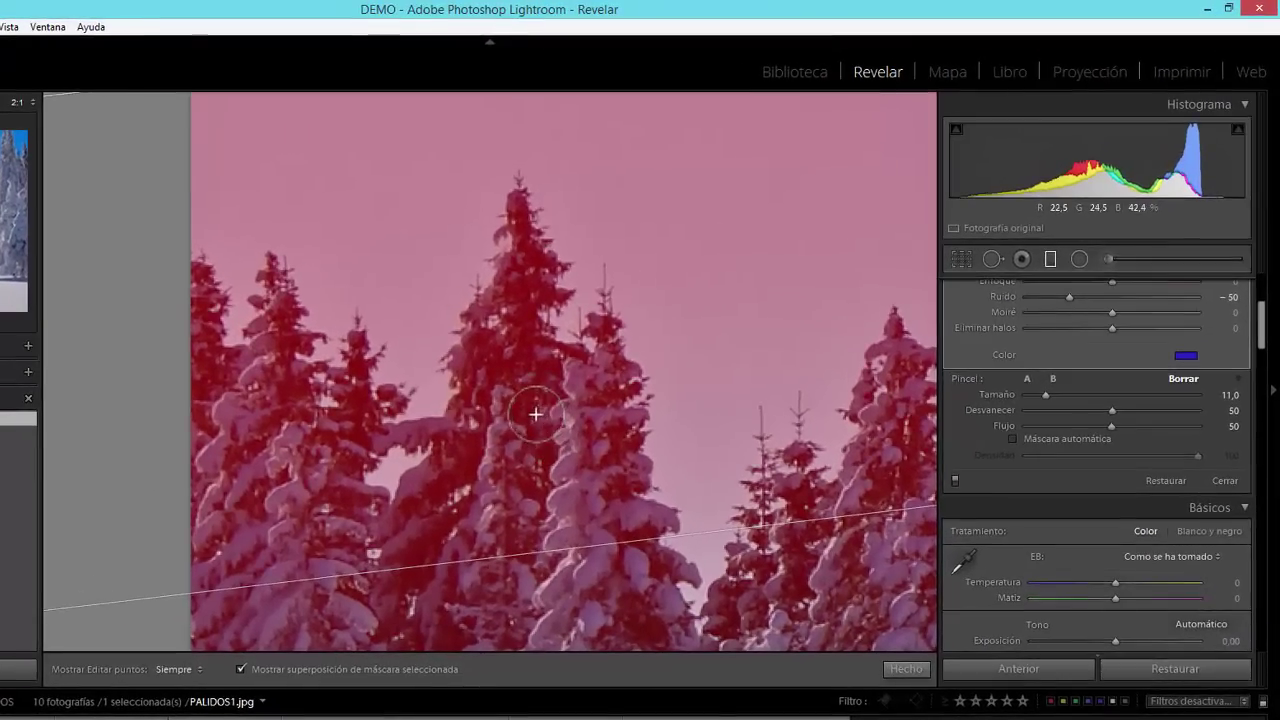
Hide the edit pins and erase the mask over the central, left and middle treetops
key(h)
mouse_move(536, 413)
mouse_down()
mouse_move(537, 465)
mouse_move(502, 529)
mouse_move(523, 438)
mouse_move(517, 401)
mouse_move(499, 495)
mouse_move(526, 403)
mouse_move(436, 532)
mouse_move(501, 433)
mouse_move(400, 554)
mouse_move(482, 454)
mouse_move(429, 508)
mouse_move(457, 469)
mouse_move(483, 524)
mouse_move(514, 563)
mouse_up()
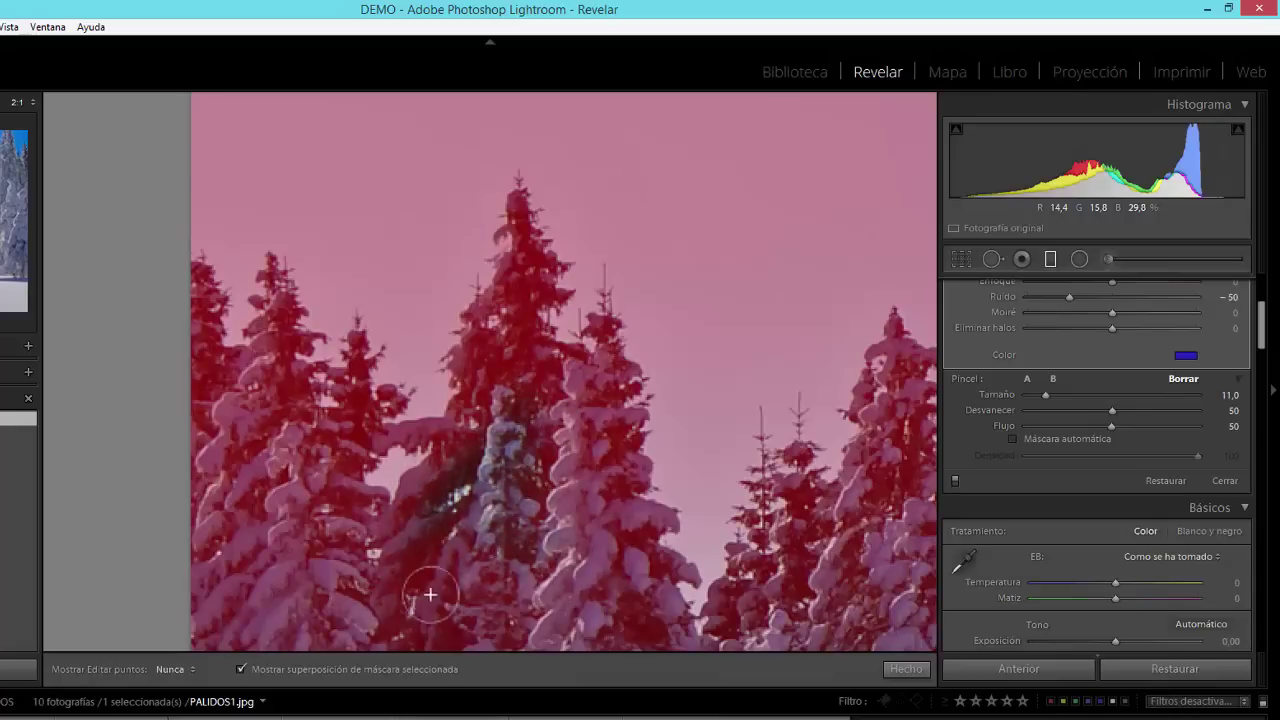
drag(325, 586, 316, 491)
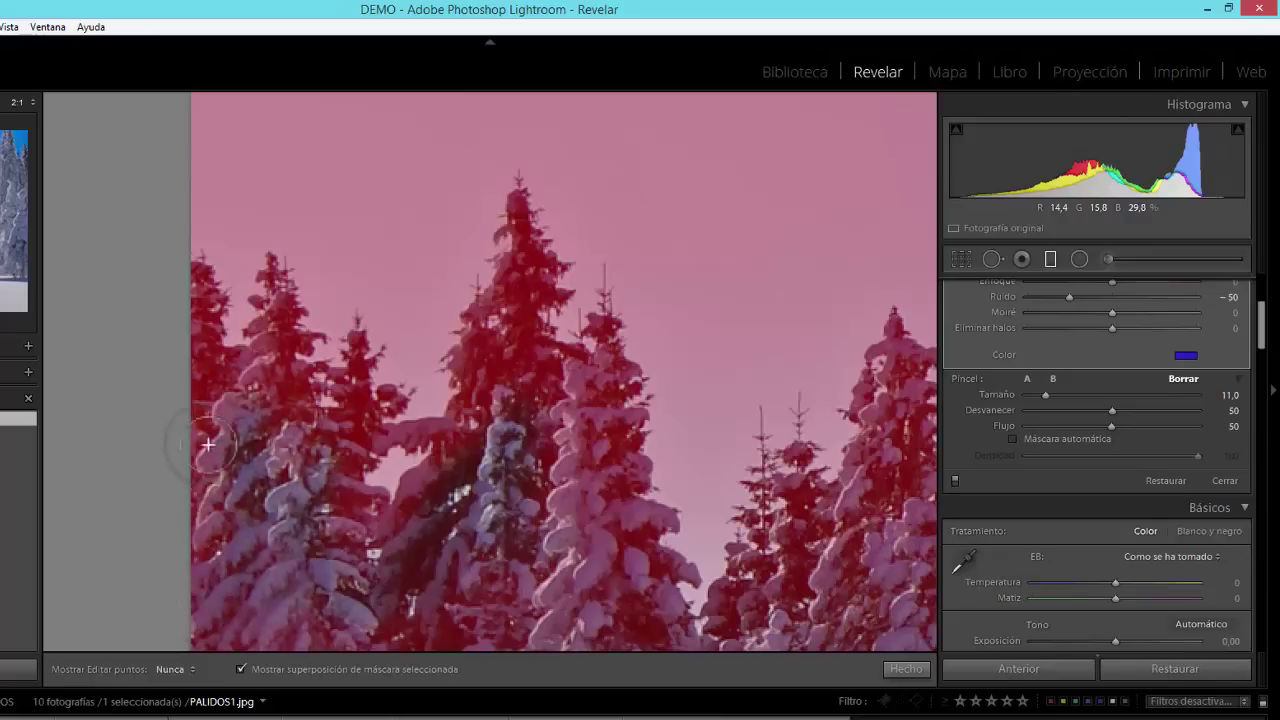
mouse_move(203, 411)
mouse_down()
mouse_move(225, 378)
mouse_move(250, 445)
mouse_move(276, 388)
mouse_move(327, 440)
mouse_move(333, 515)
mouse_up()
mouse_move(347, 584)
mouse_down()
mouse_move(399, 615)
mouse_move(385, 629)
mouse_move(493, 613)
mouse_move(330, 629)
mouse_up()
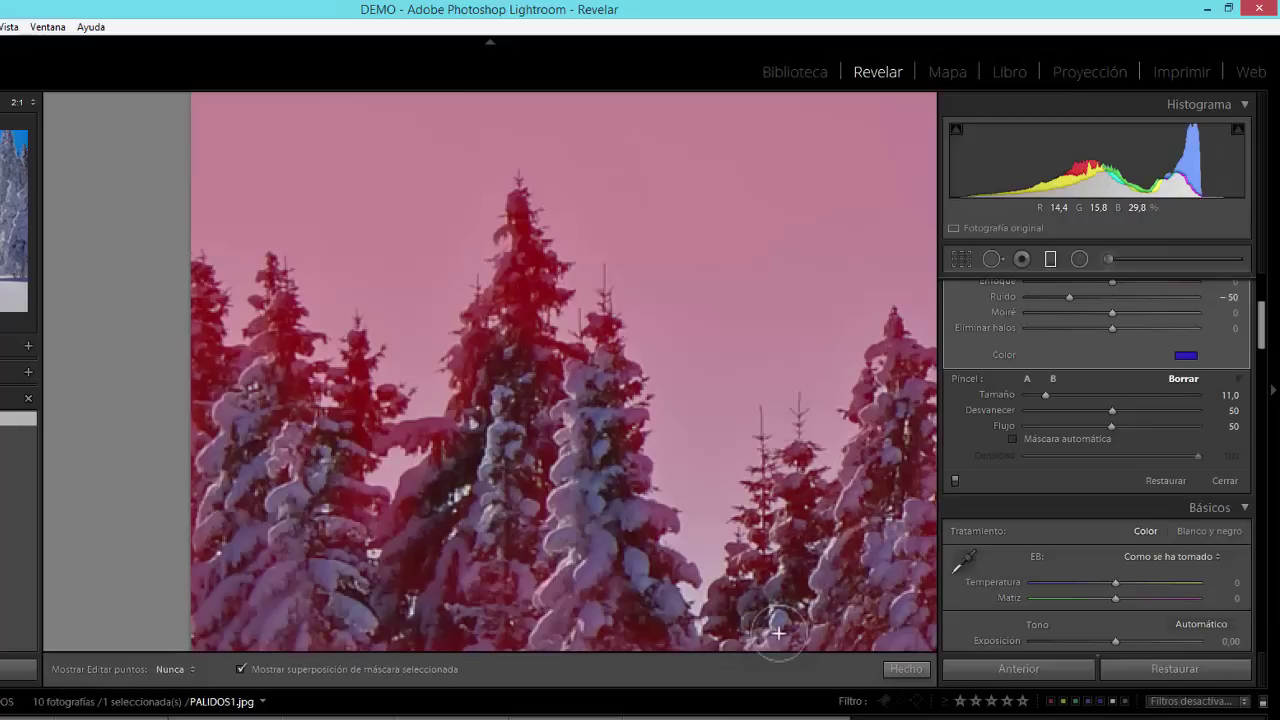
drag(343, 571, 424, 464)
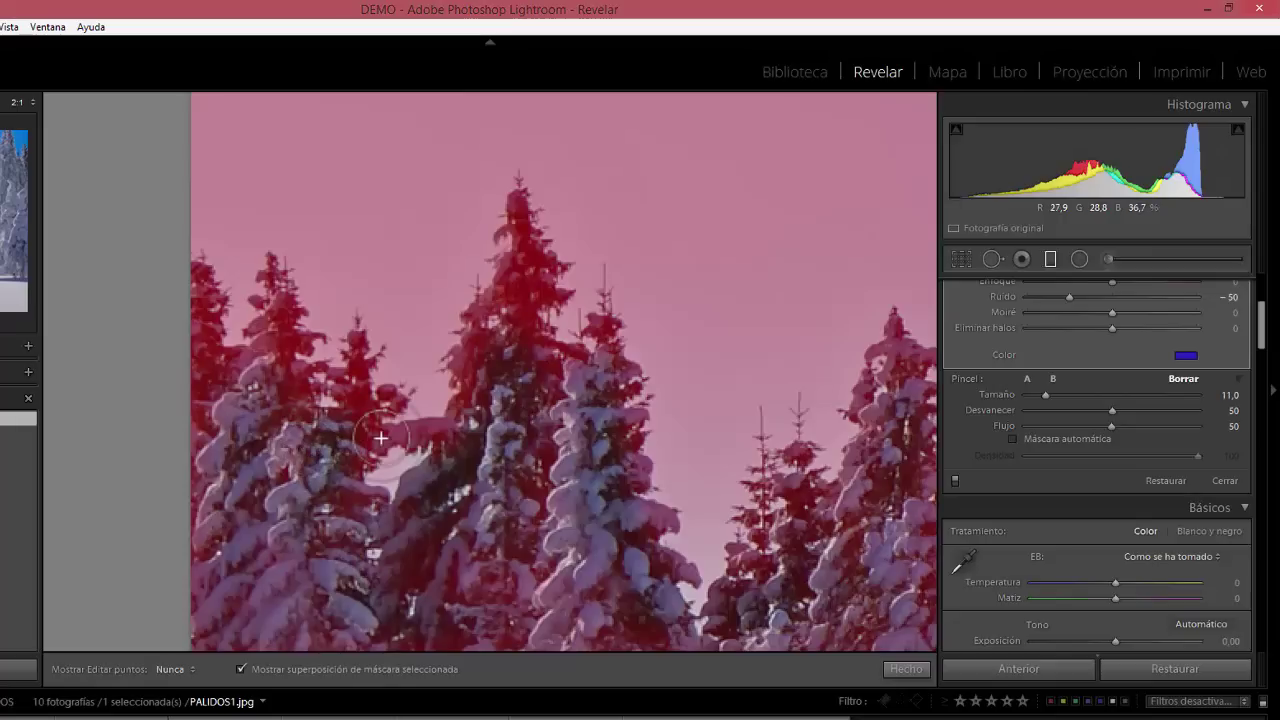
mouse_move(384, 438)
mouse_down()
mouse_move(428, 372)
mouse_move(438, 423)
mouse_up()
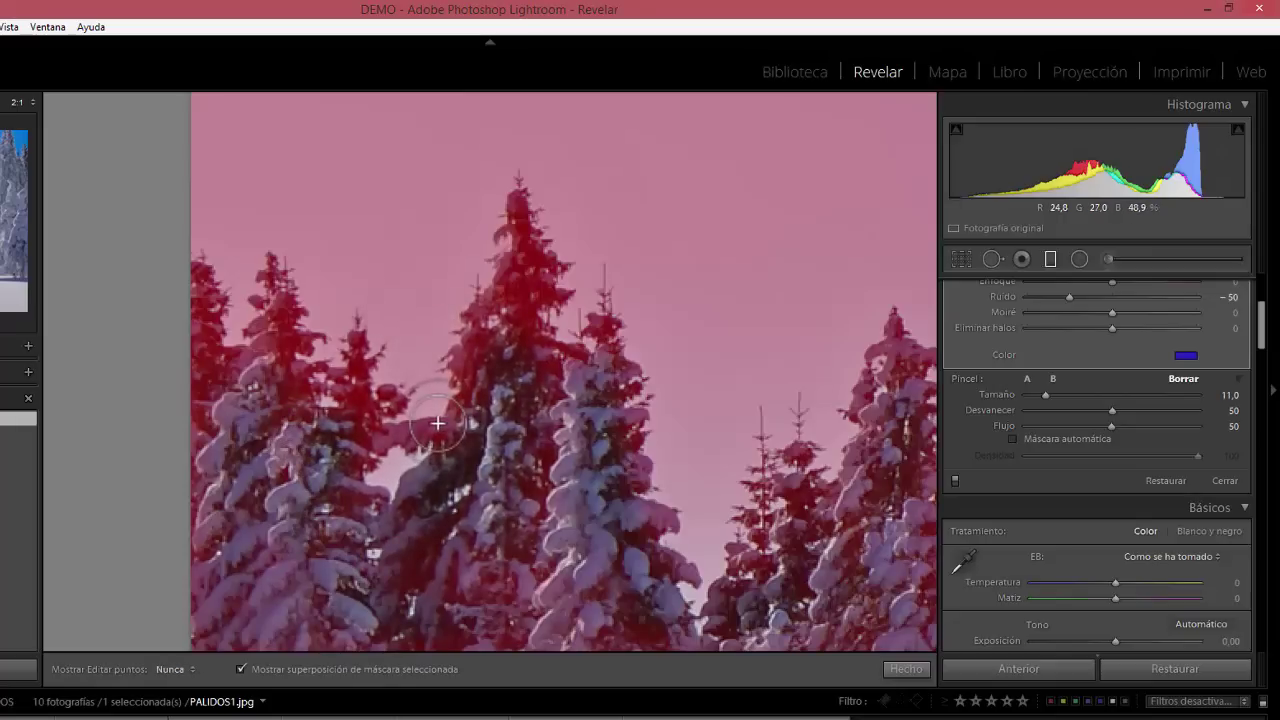
mouse_move(208, 335)
mouse_down()
mouse_move(204, 441)
mouse_move(208, 399)
mouse_move(288, 324)
mouse_move(314, 413)
mouse_up()
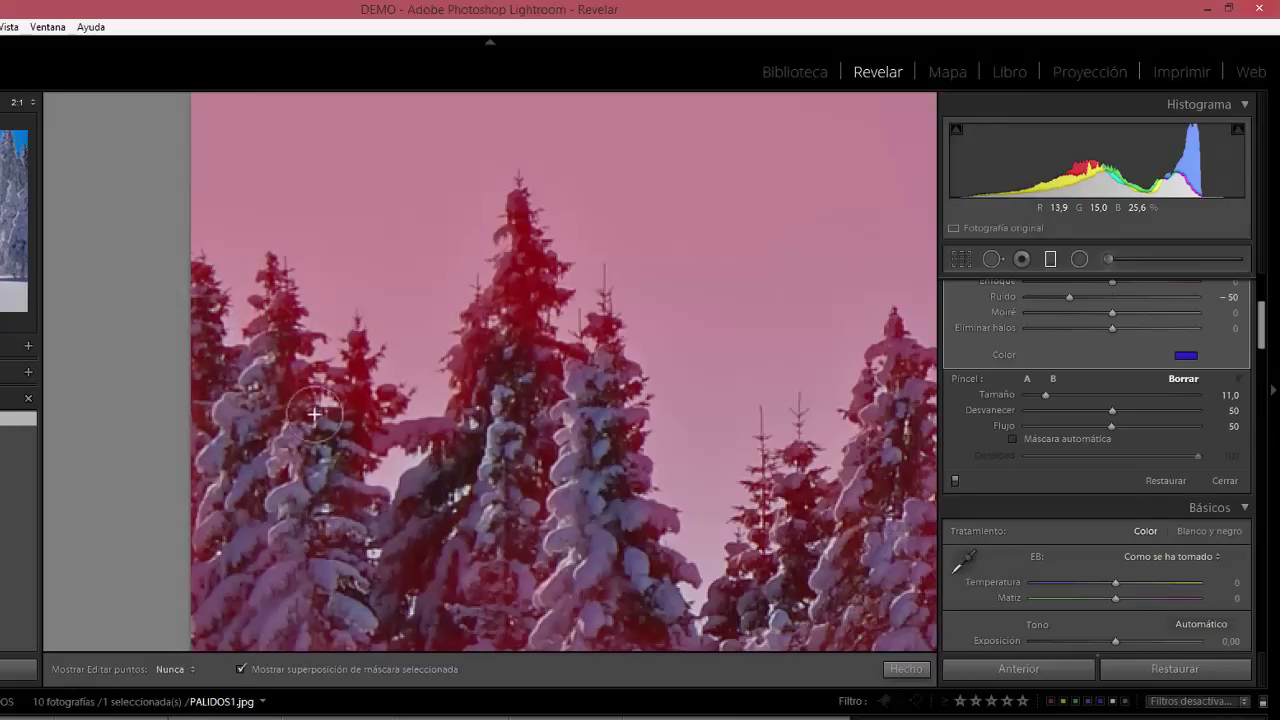
mouse_move(314, 532)
mouse_down()
mouse_move(470, 358)
mouse_move(361, 435)
mouse_move(353, 392)
mouse_move(355, 461)
mouse_move(384, 436)
mouse_move(458, 418)
mouse_move(393, 430)
mouse_move(482, 423)
mouse_move(539, 366)
mouse_move(550, 402)
mouse_move(564, 395)
mouse_move(499, 382)
mouse_move(483, 405)
mouse_move(470, 348)
mouse_move(461, 358)
mouse_move(484, 327)
mouse_move(472, 363)
mouse_move(514, 263)
mouse_move(526, 400)
mouse_move(525, 245)
mouse_up()
Toggle the filter's guide lines on and off and zoom the view to 1:1
key(h)
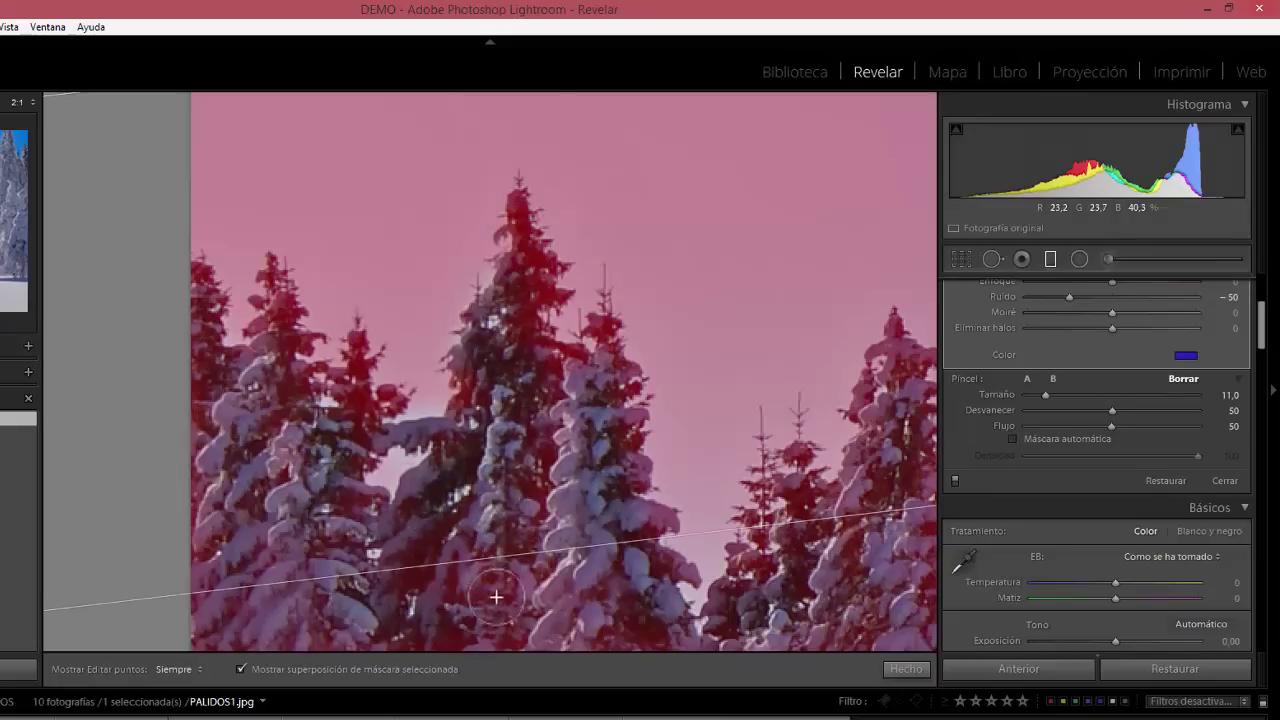
key(h)
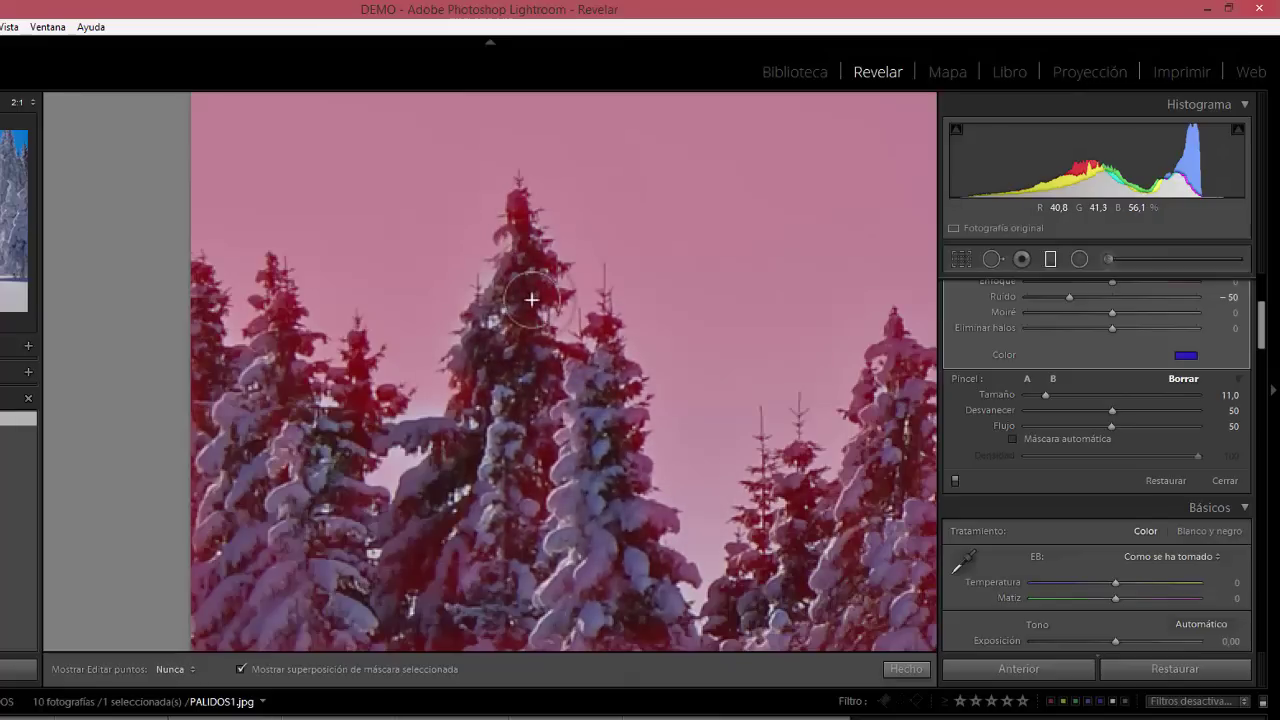
key(h)
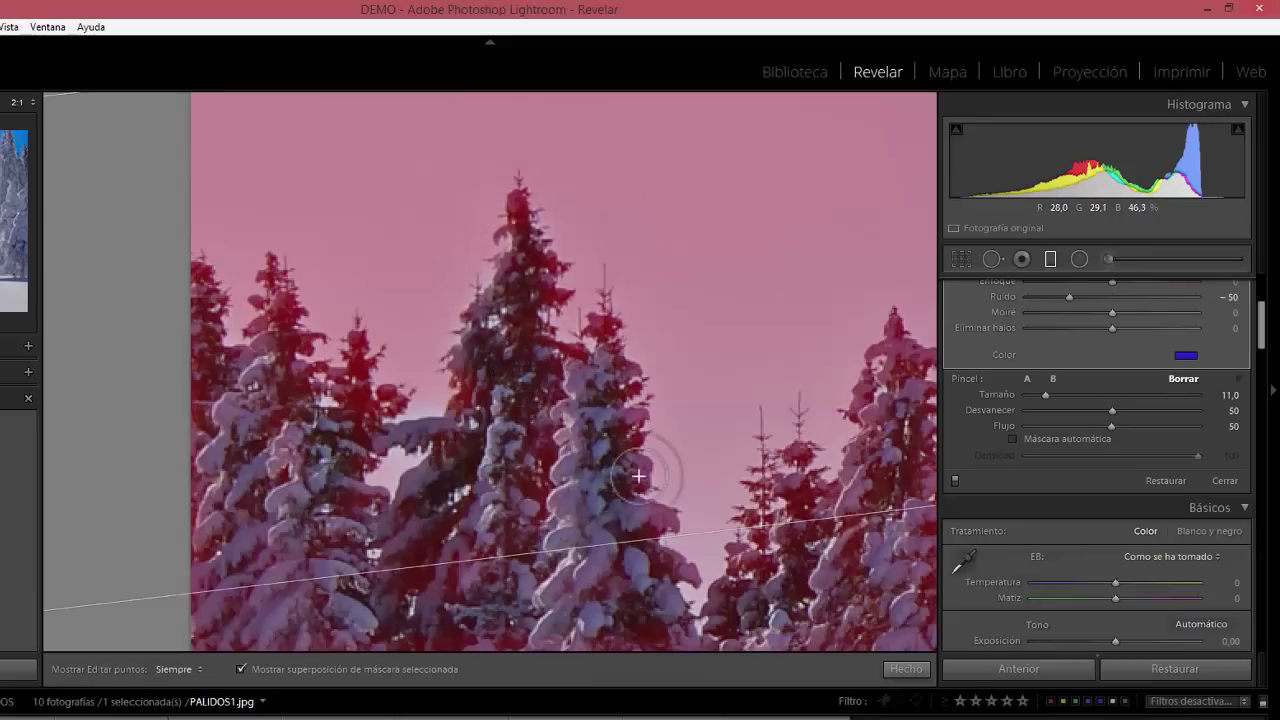
key(h)
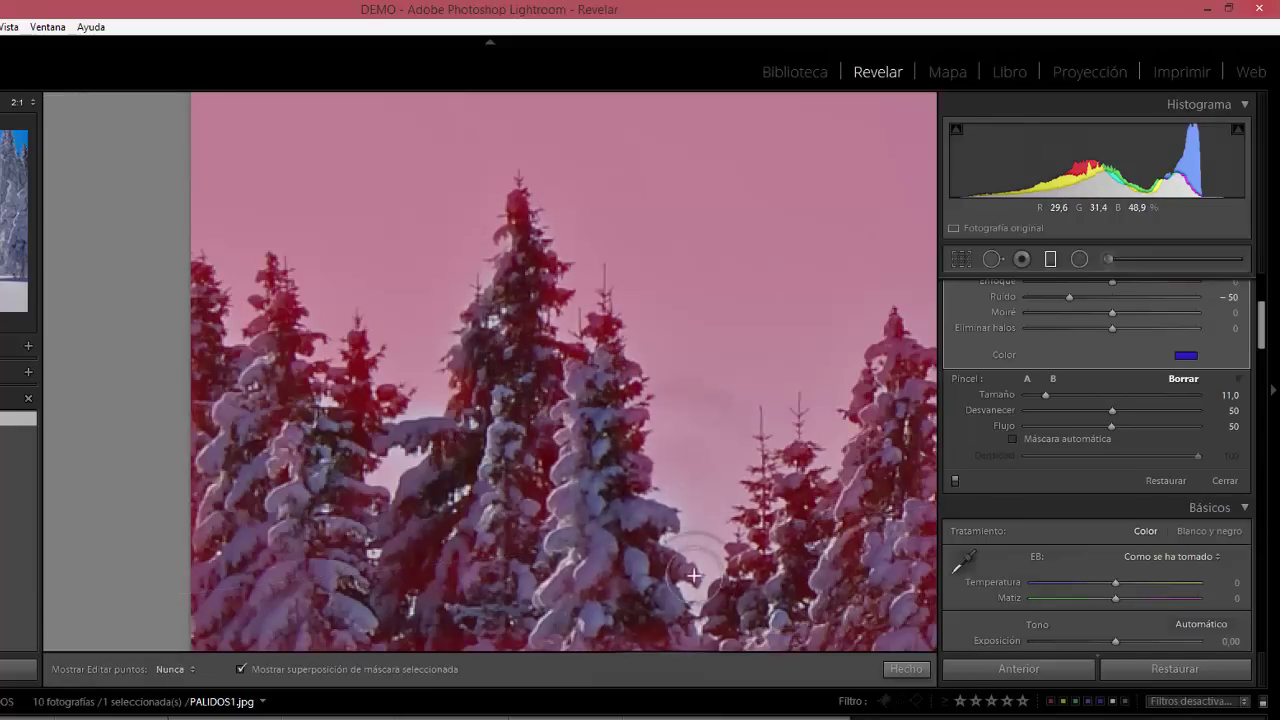
key(h)
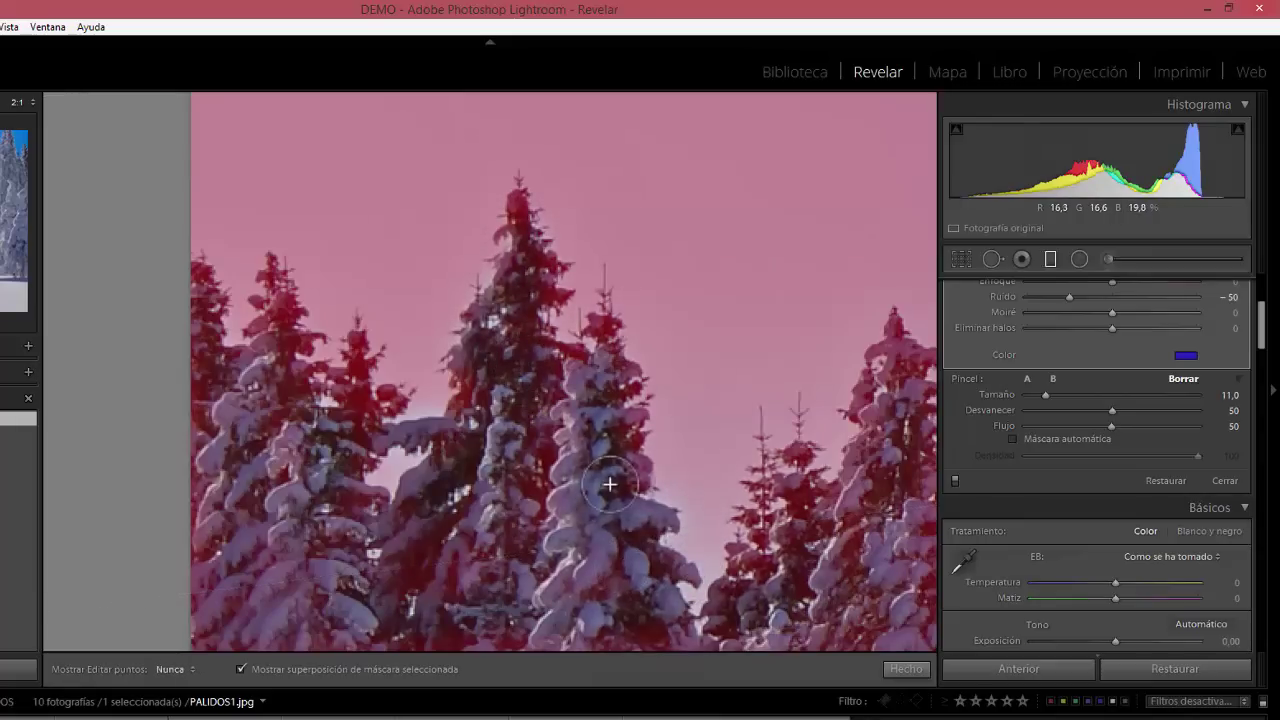
key(h)
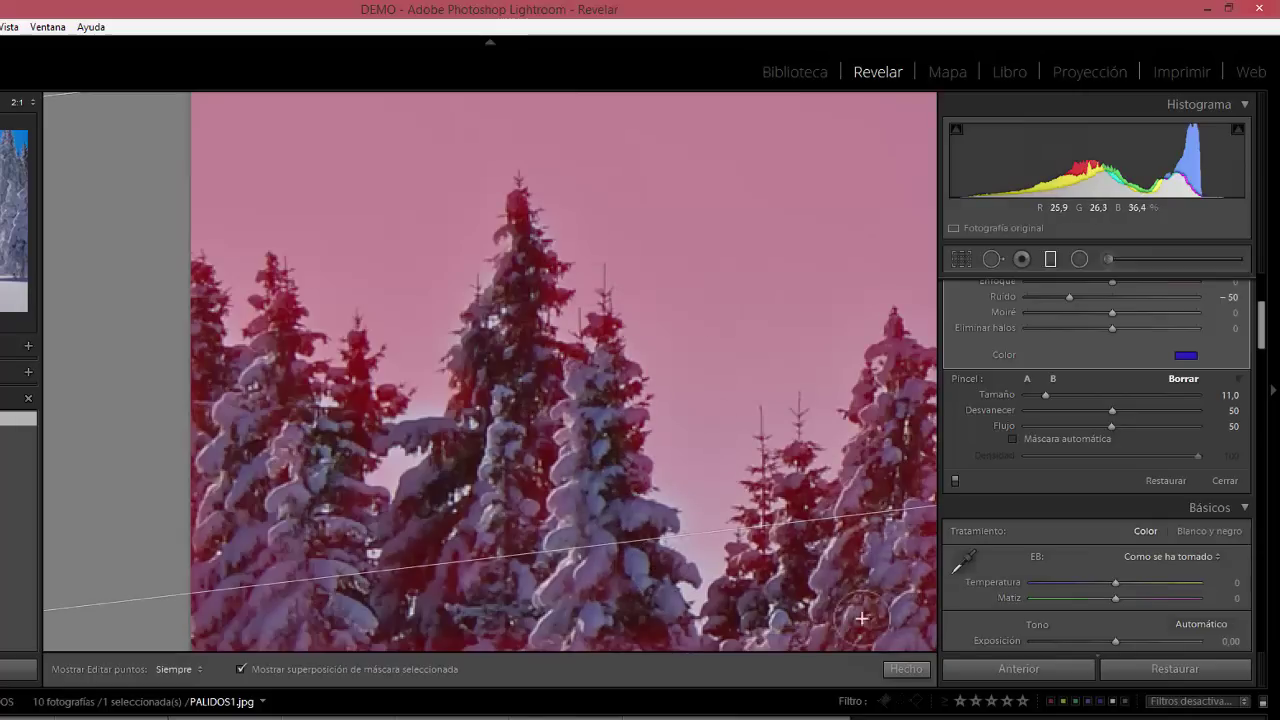
key(h)
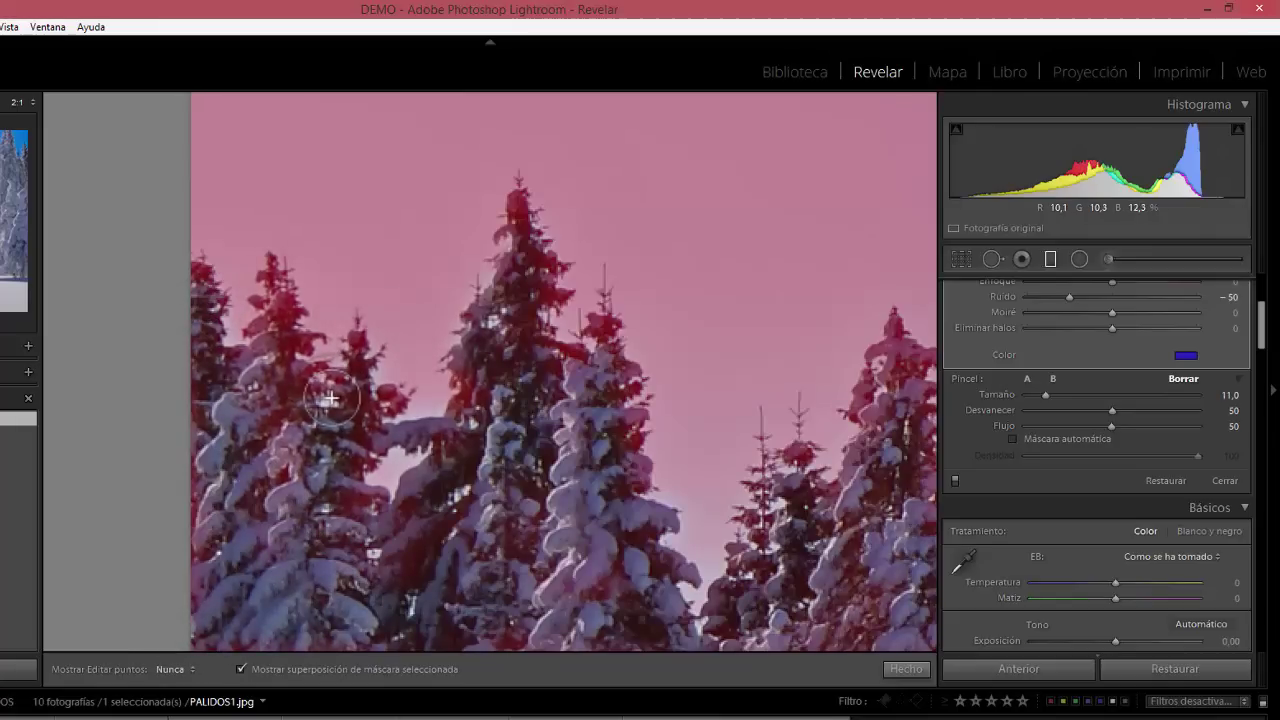
key(h)
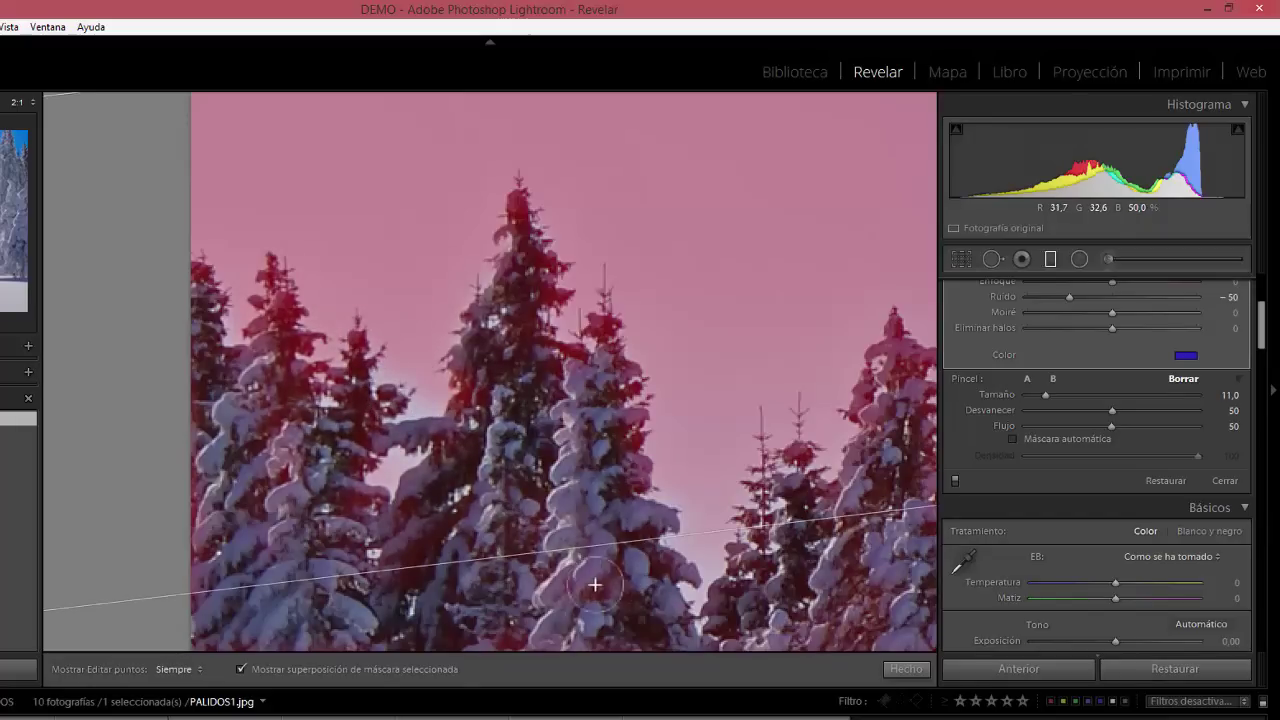
key(h)
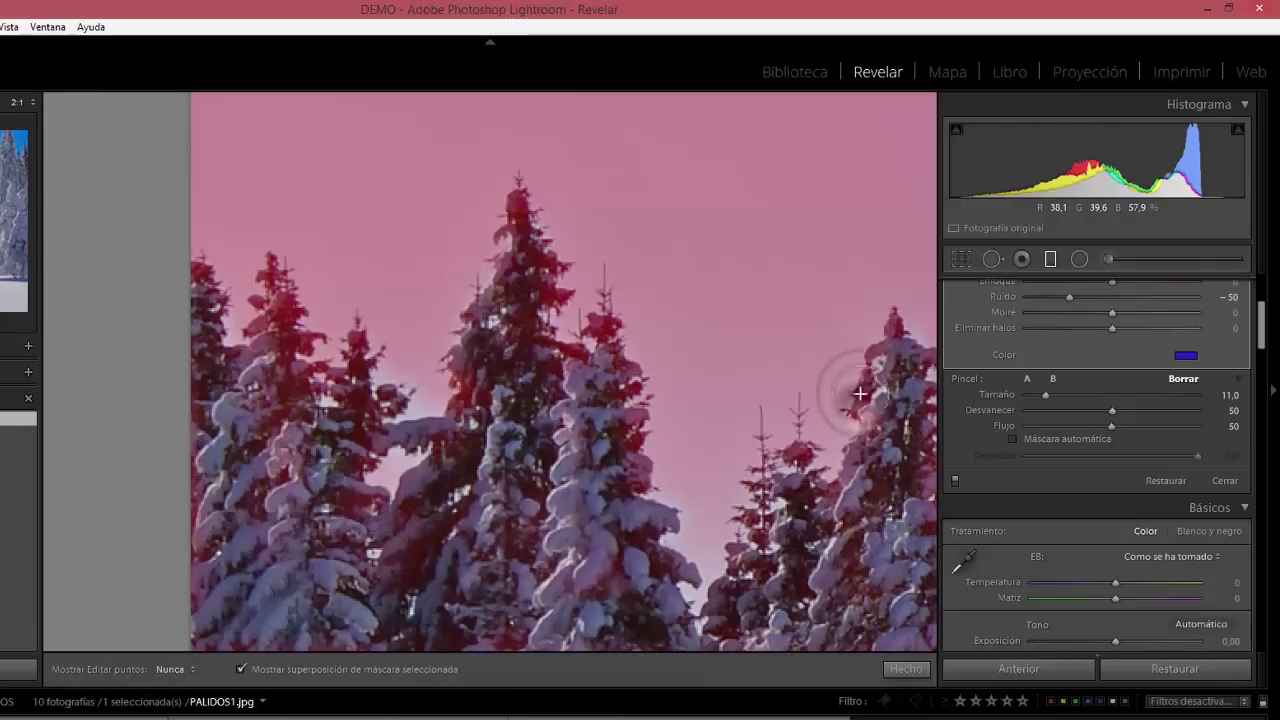
key(h)
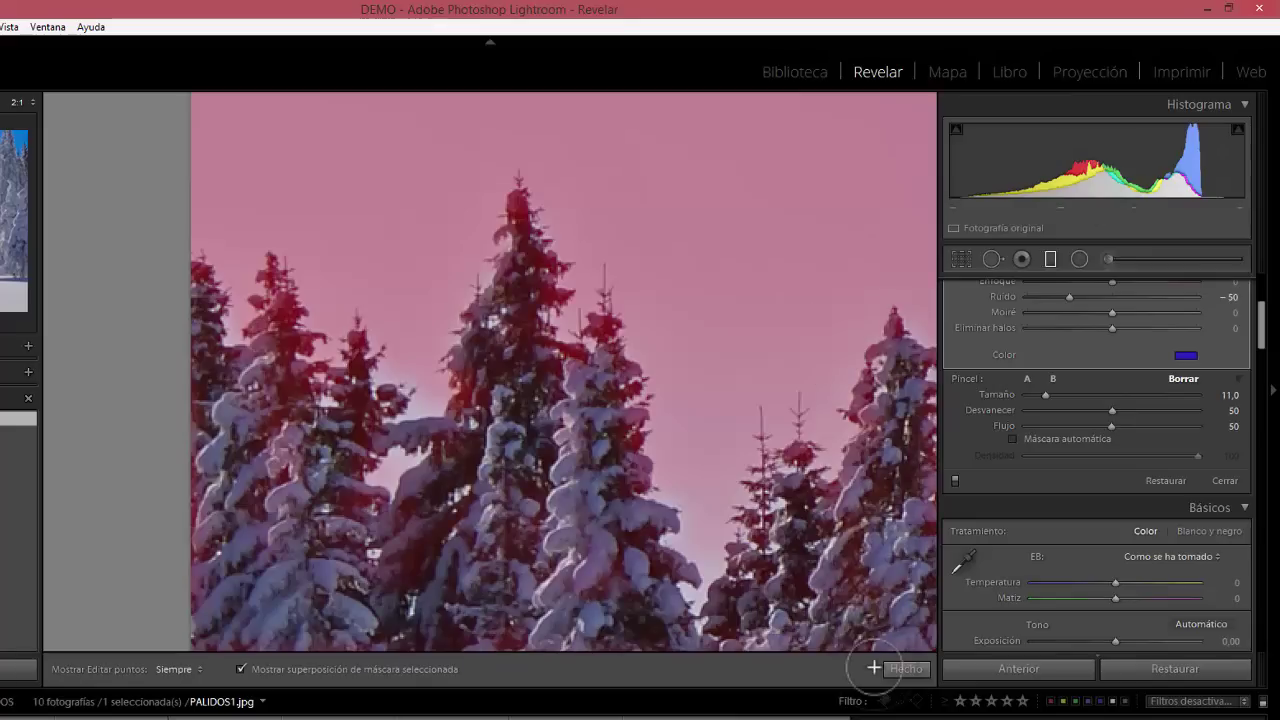
key(h)
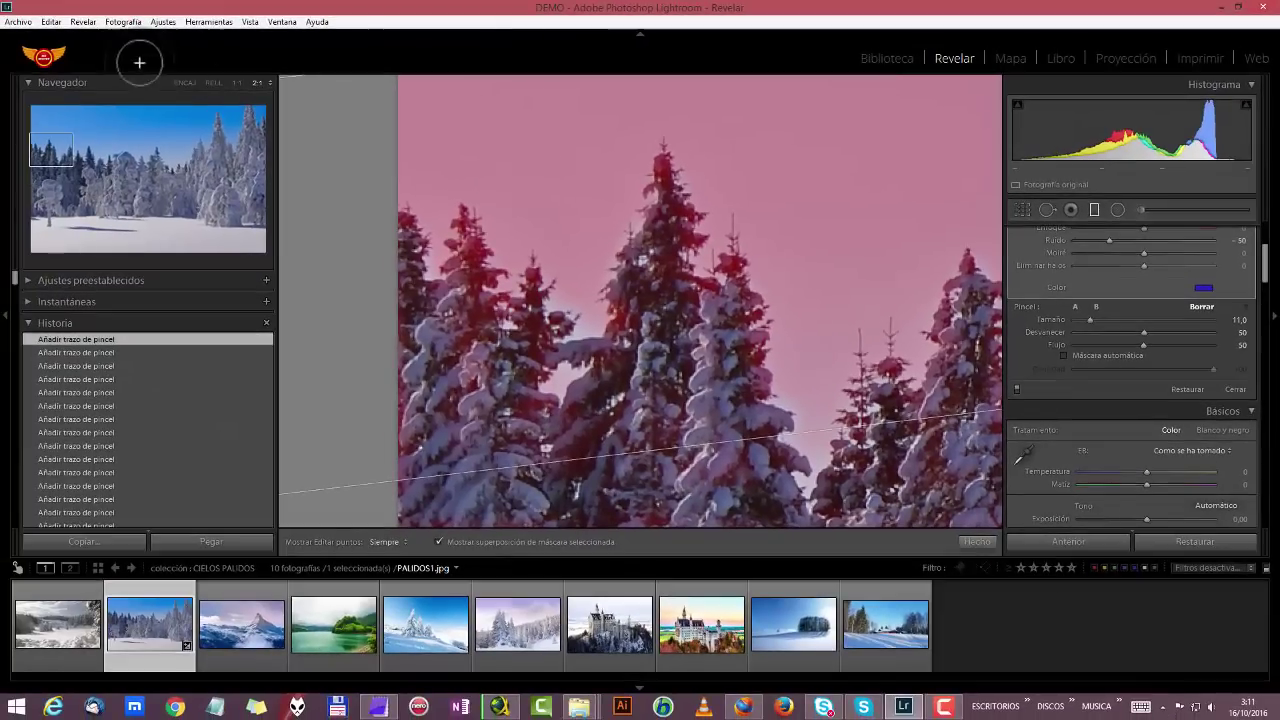
click(237, 82)
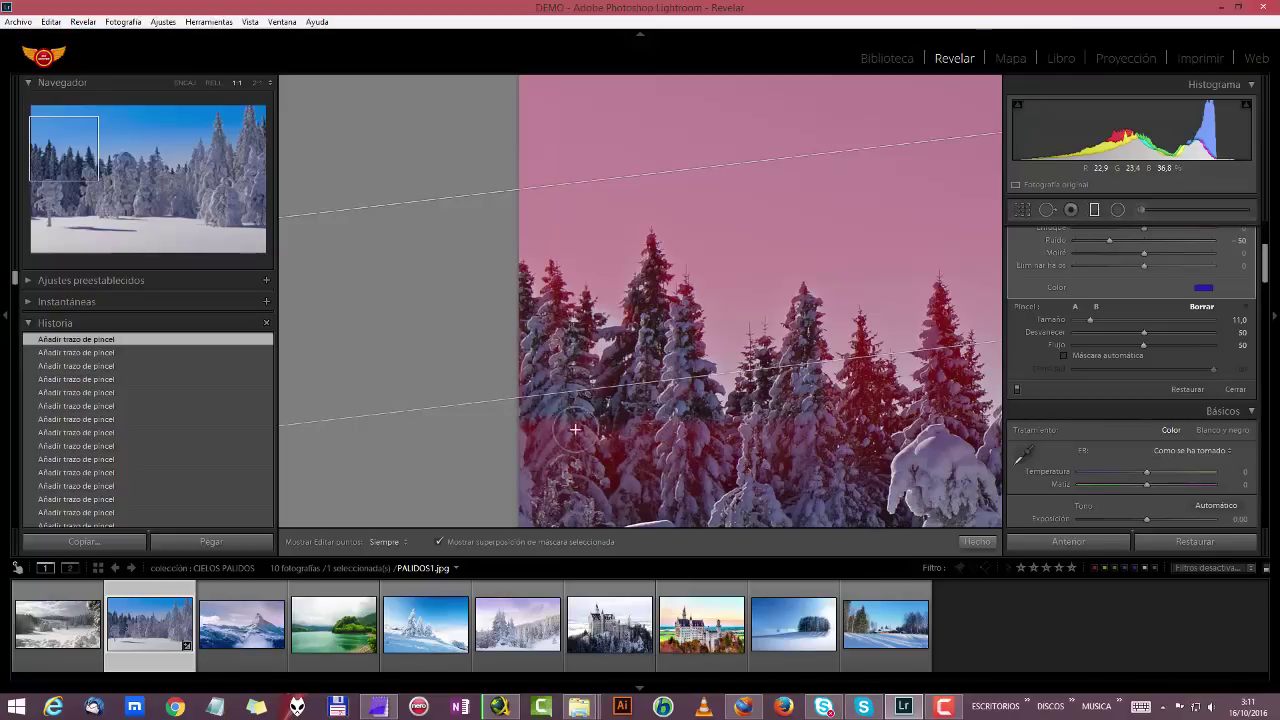
Erase the mask from three central tree tops, then pan to another stretch of treeline
key(h)
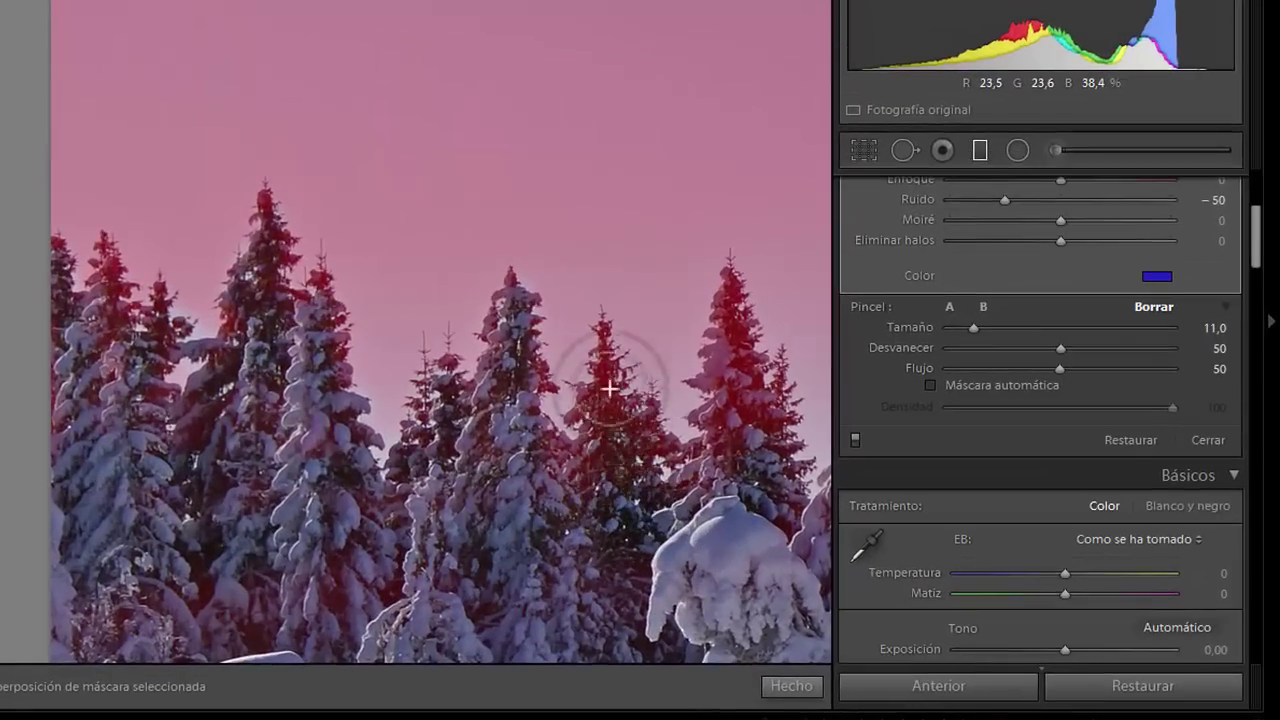
mouse_move(609, 387)
mouse_down()
mouse_move(571, 400)
mouse_move(608, 343)
mouse_move(640, 440)
mouse_up()
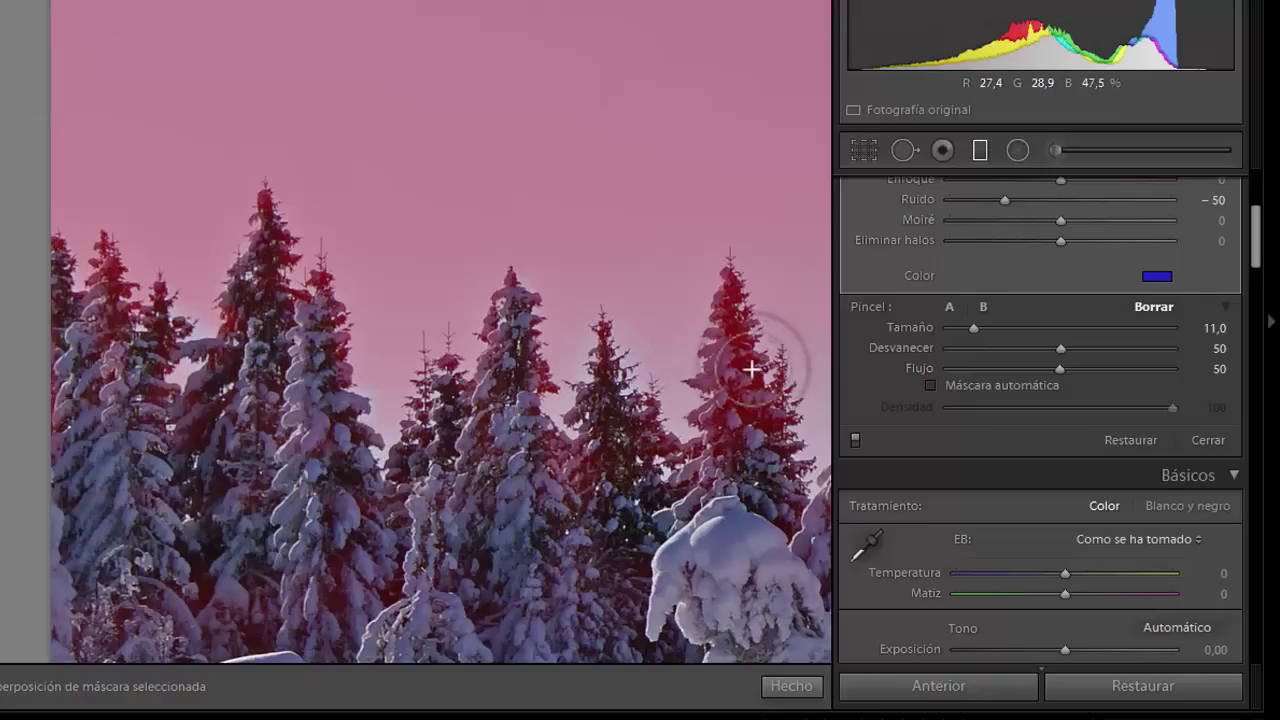
mouse_move(738, 280)
mouse_down()
mouse_move(746, 368)
mouse_move(711, 436)
mouse_move(728, 350)
mouse_move(706, 425)
mouse_up()
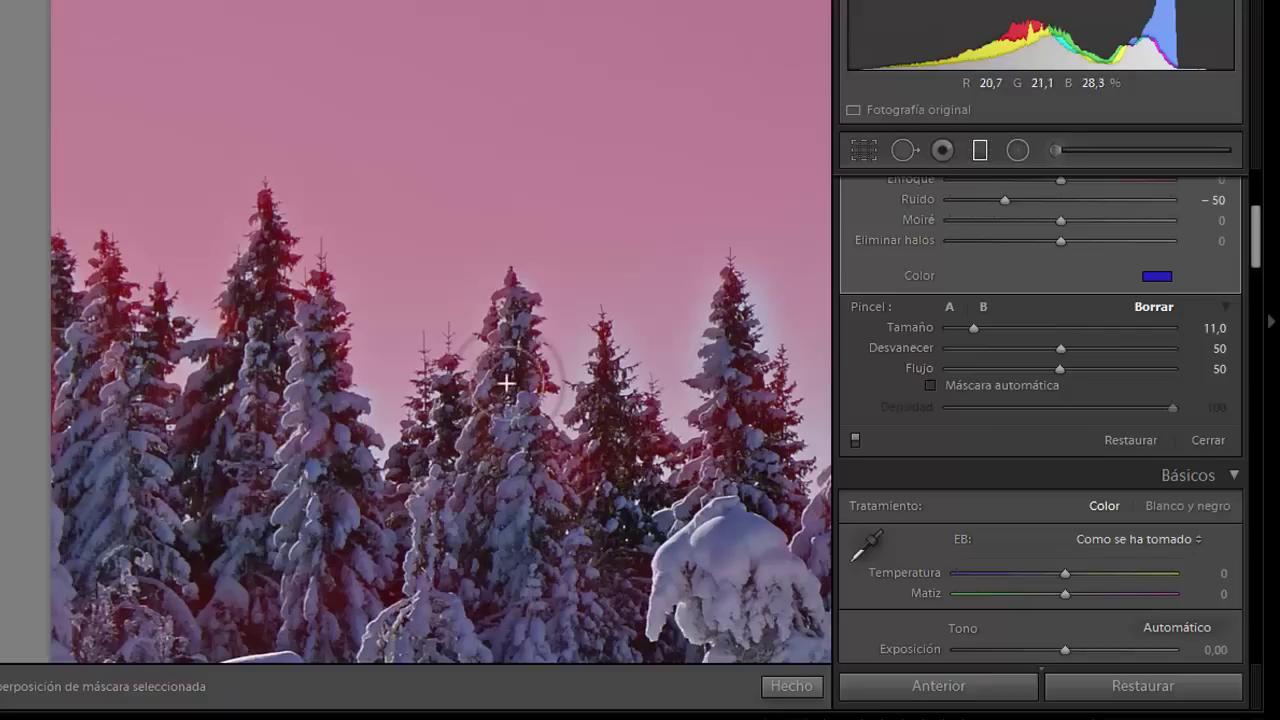
mouse_move(500, 294)
mouse_down()
mouse_move(554, 367)
mouse_move(563, 438)
mouse_up()
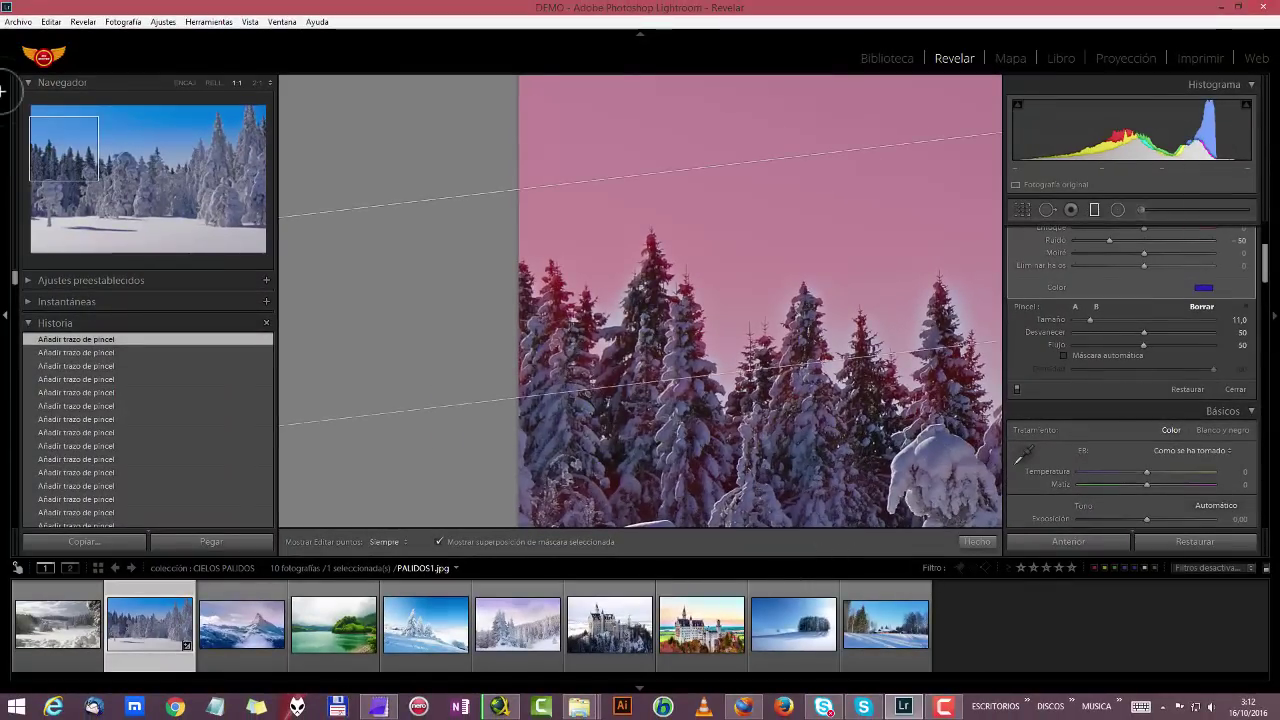
drag(66, 155, 115, 168)
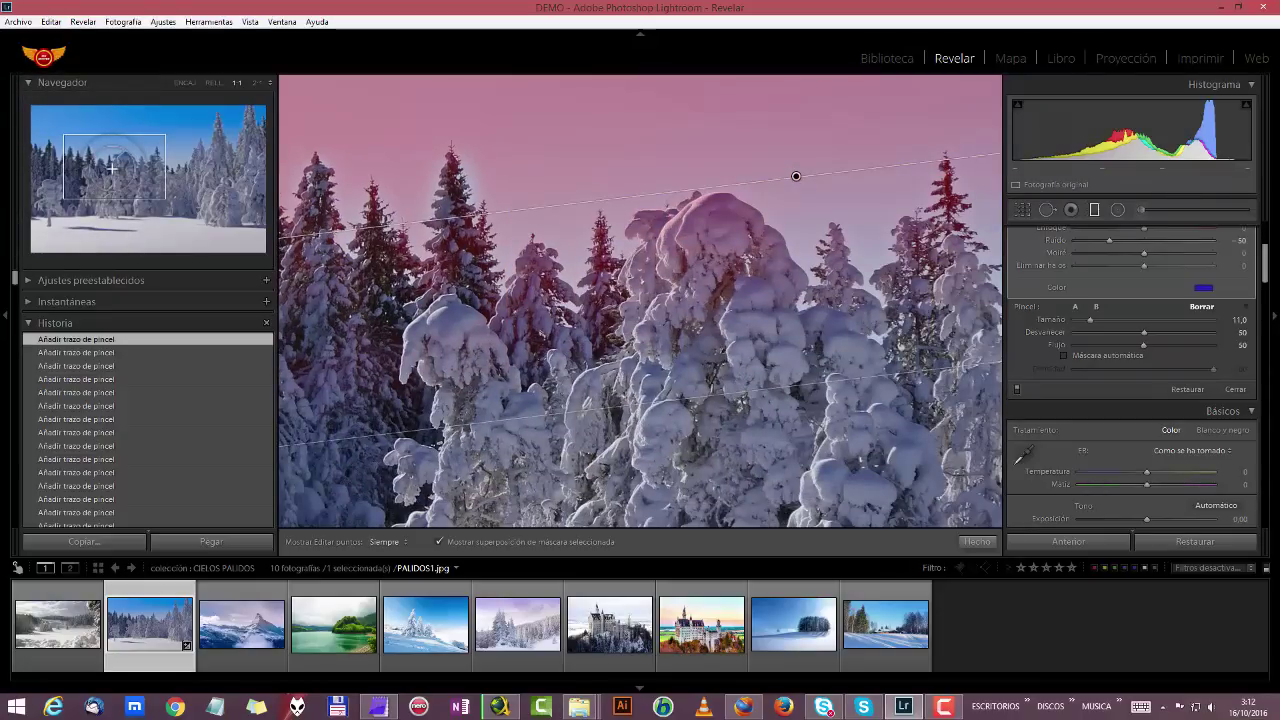
Erase the mask along the snowy treetop outline and the halo near the left tree
key(h)
mouse_move(630, 230)
mouse_down()
mouse_move(701, 204)
mouse_move(753, 221)
mouse_move(724, 203)
mouse_move(709, 204)
mouse_move(768, 231)
mouse_up()
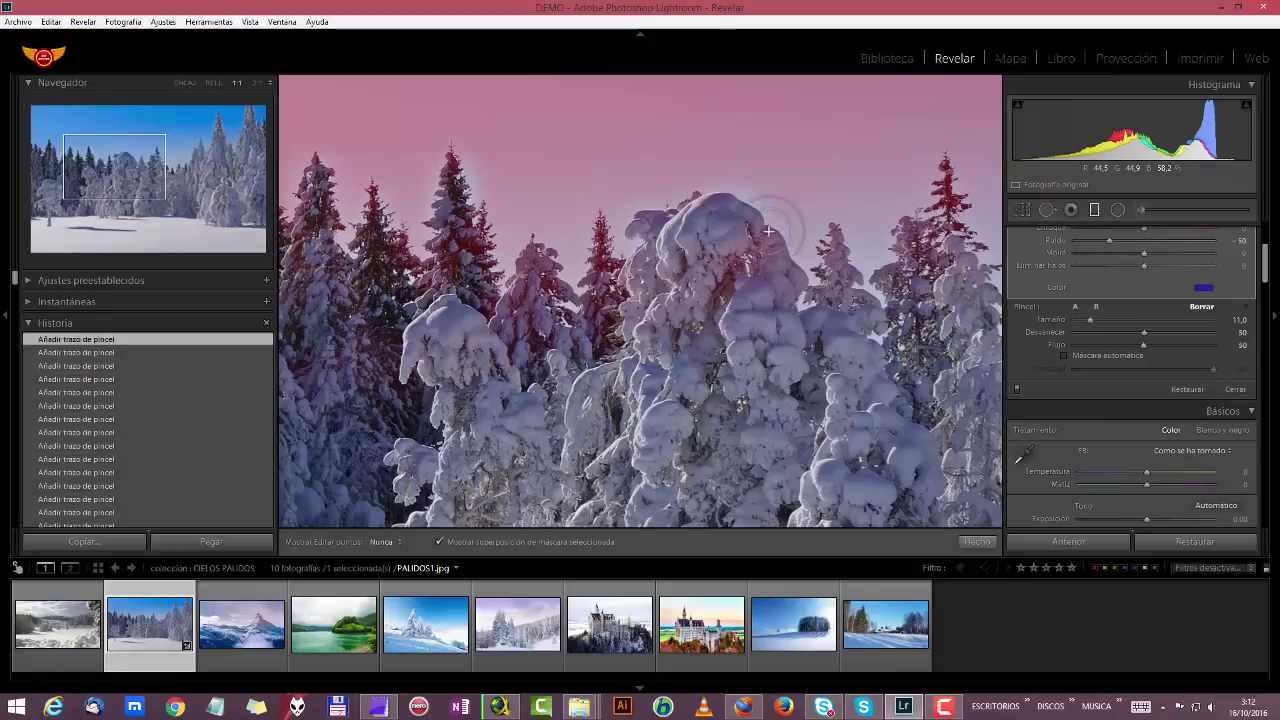
key(h)
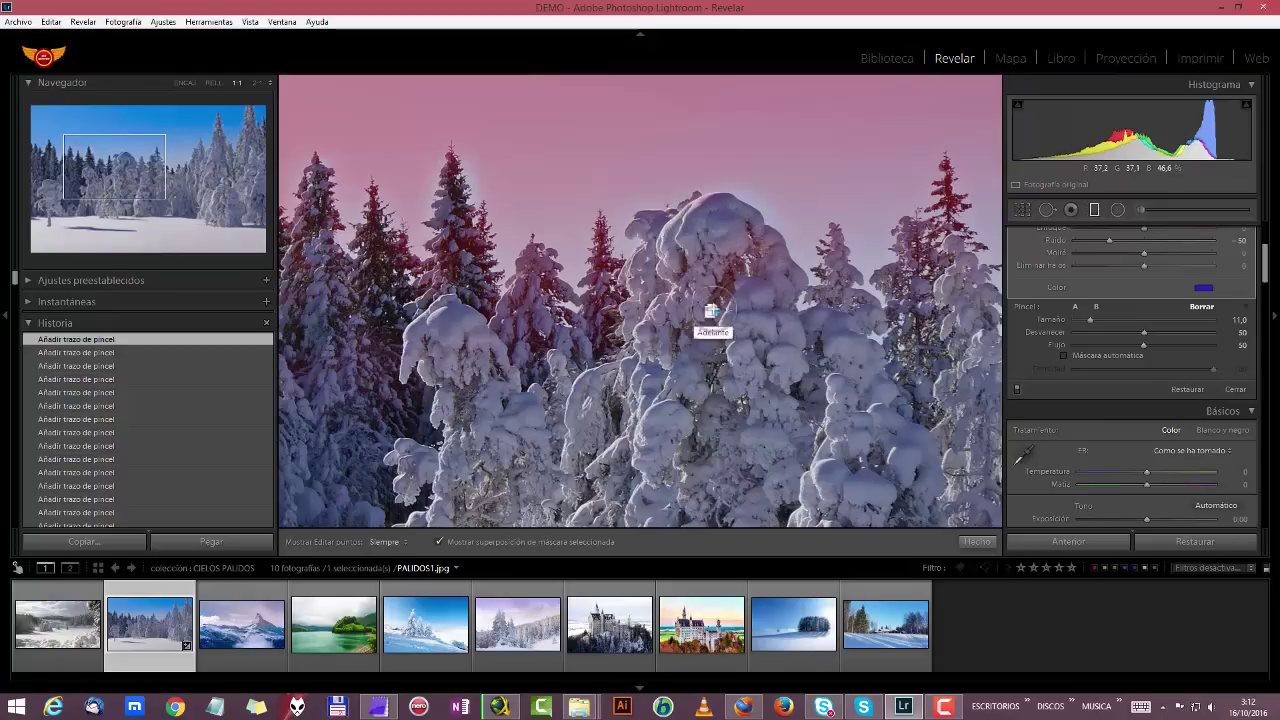
key(alt)
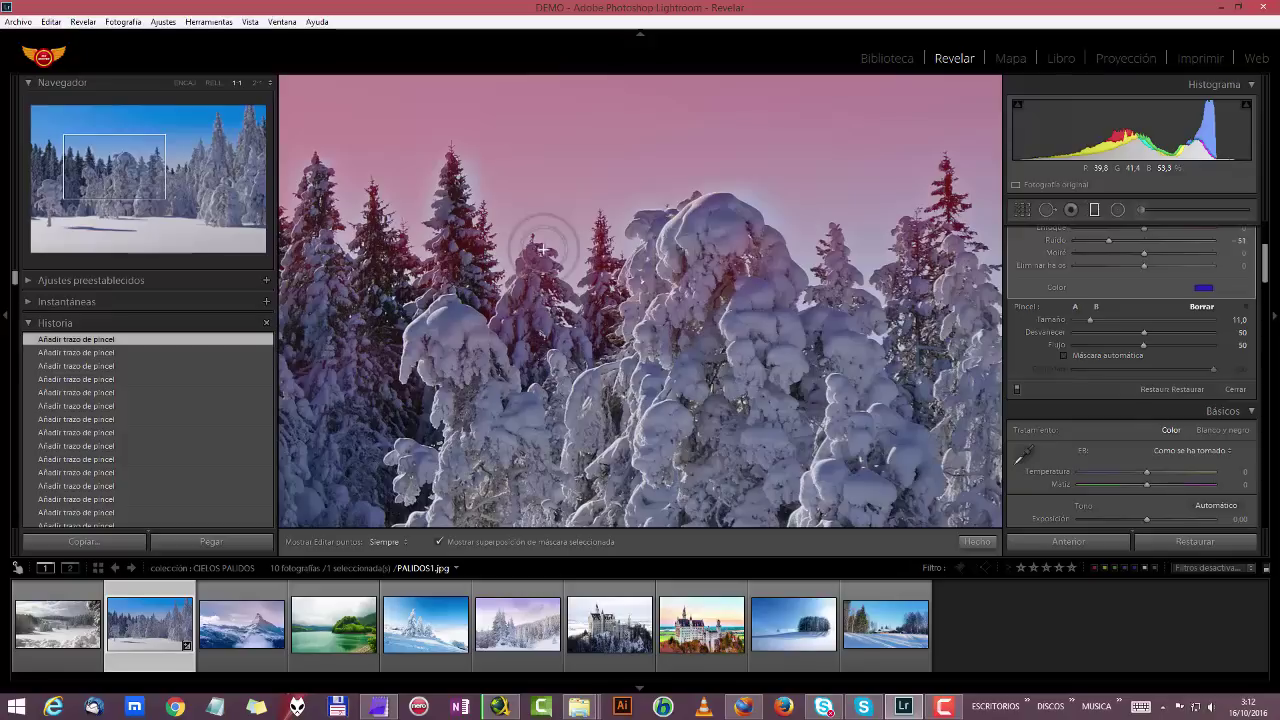
key(h)
key(h)
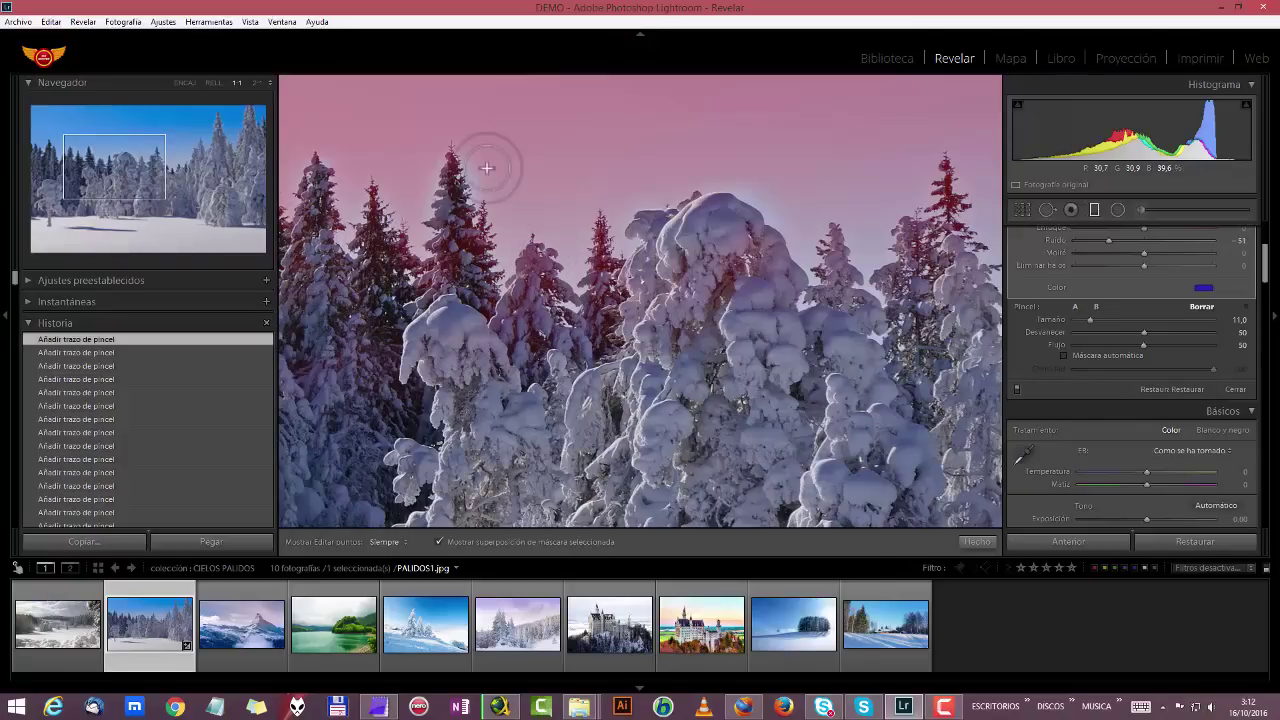
mouse_move(410, 210)
mouse_down()
mouse_move(434, 268)
mouse_move(490, 260)
mouse_move(530, 275)
mouse_up()
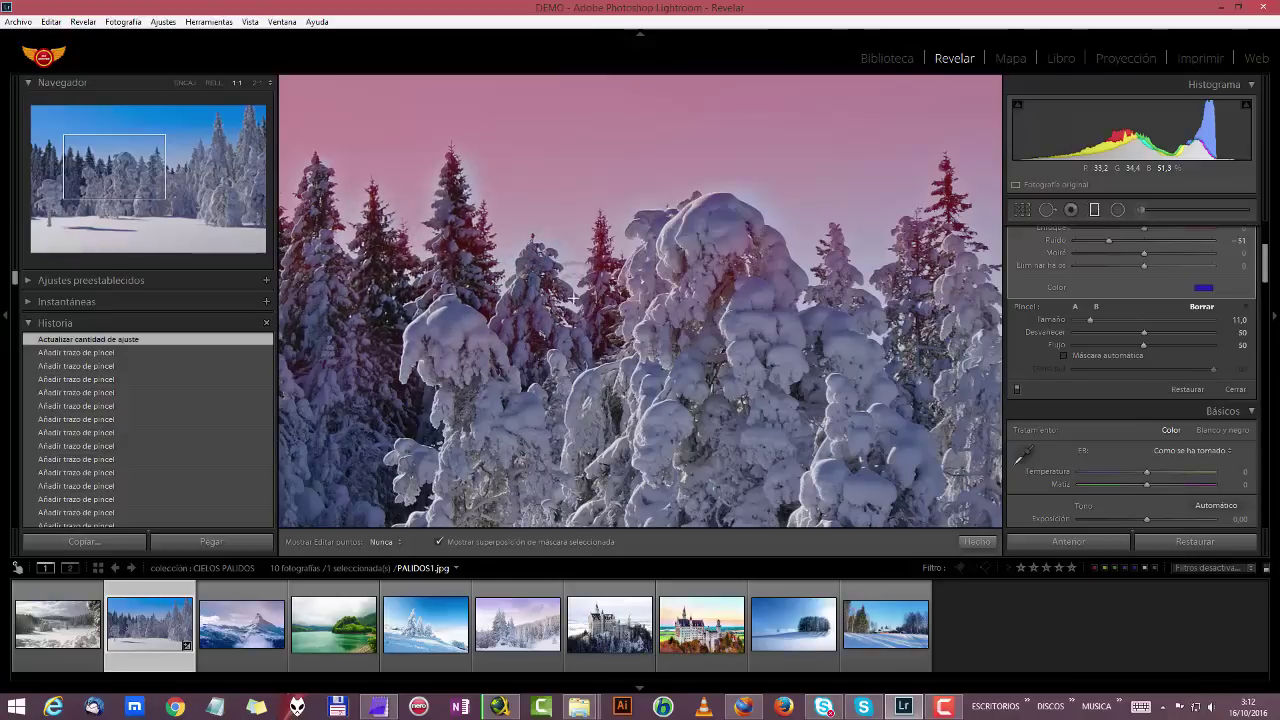
click(688, 338)
key(h)
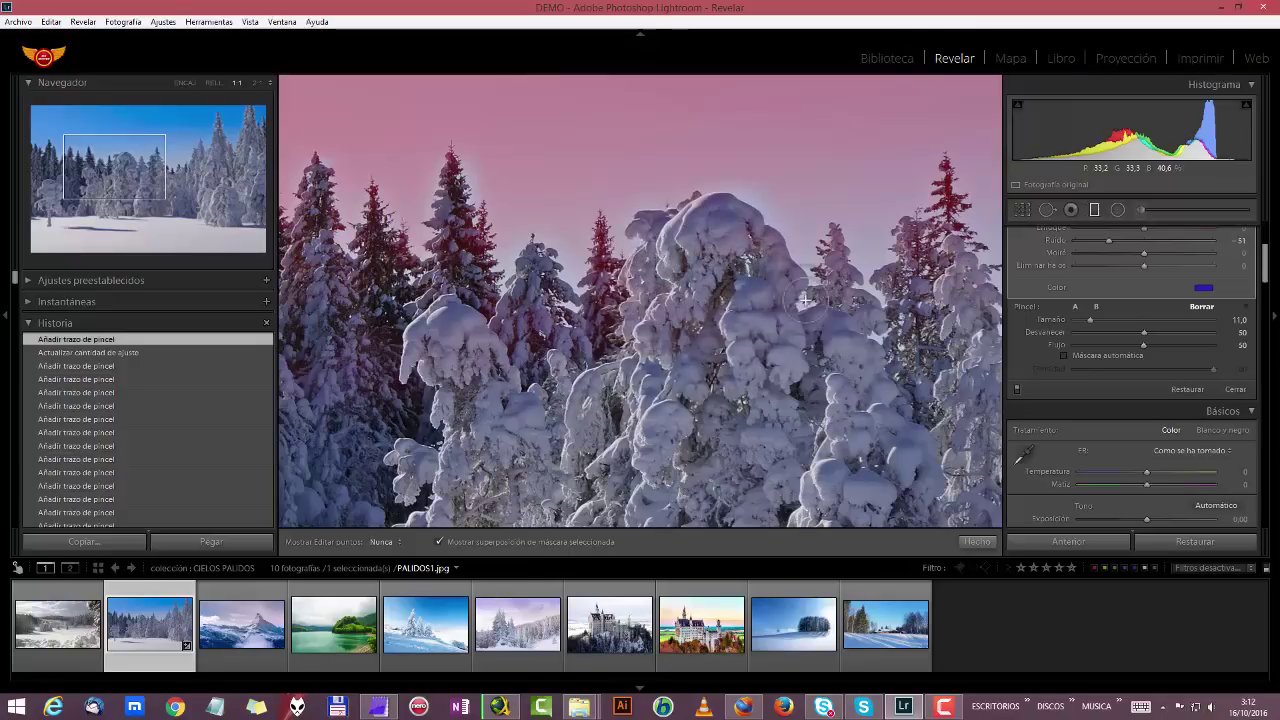
mouse_move(740, 345)
mouse_down()
mouse_move(725, 360)
mouse_move(745, 385)
mouse_up()
key(h)
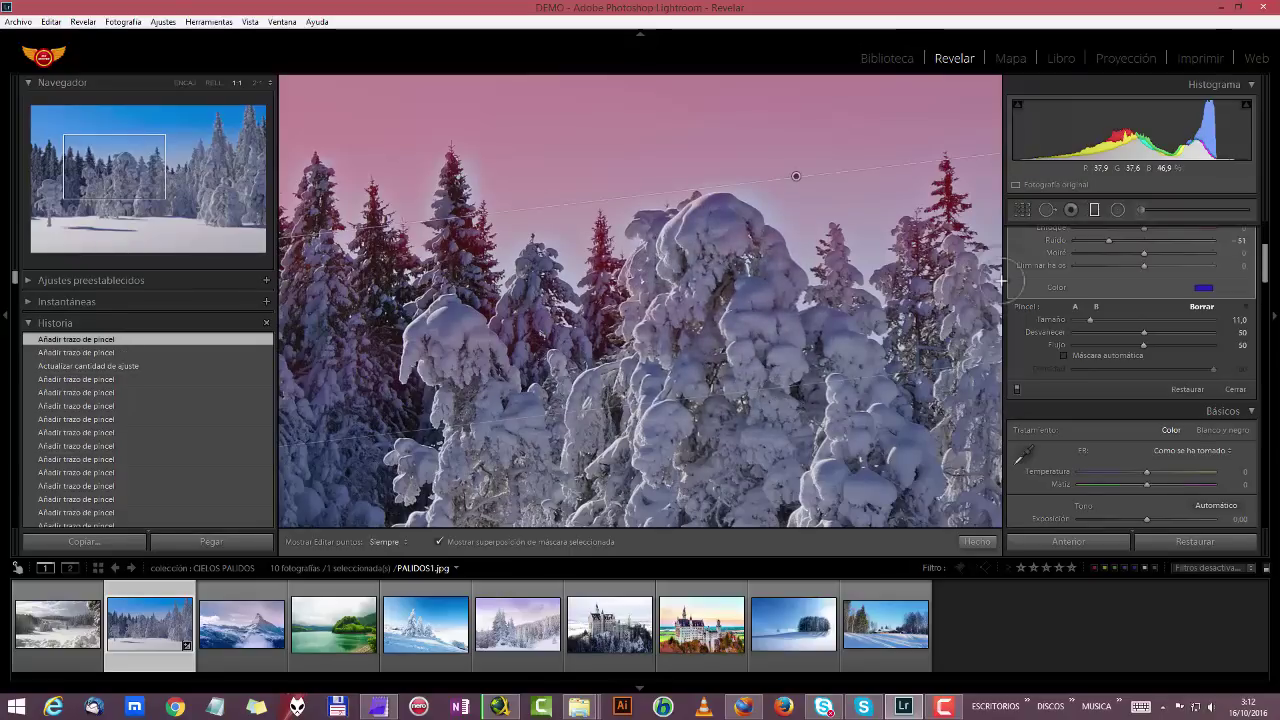
Erase halos in the sky and around the right-hand, centre and snowy trees
drag(905, 220, 920, 206)
key(h)
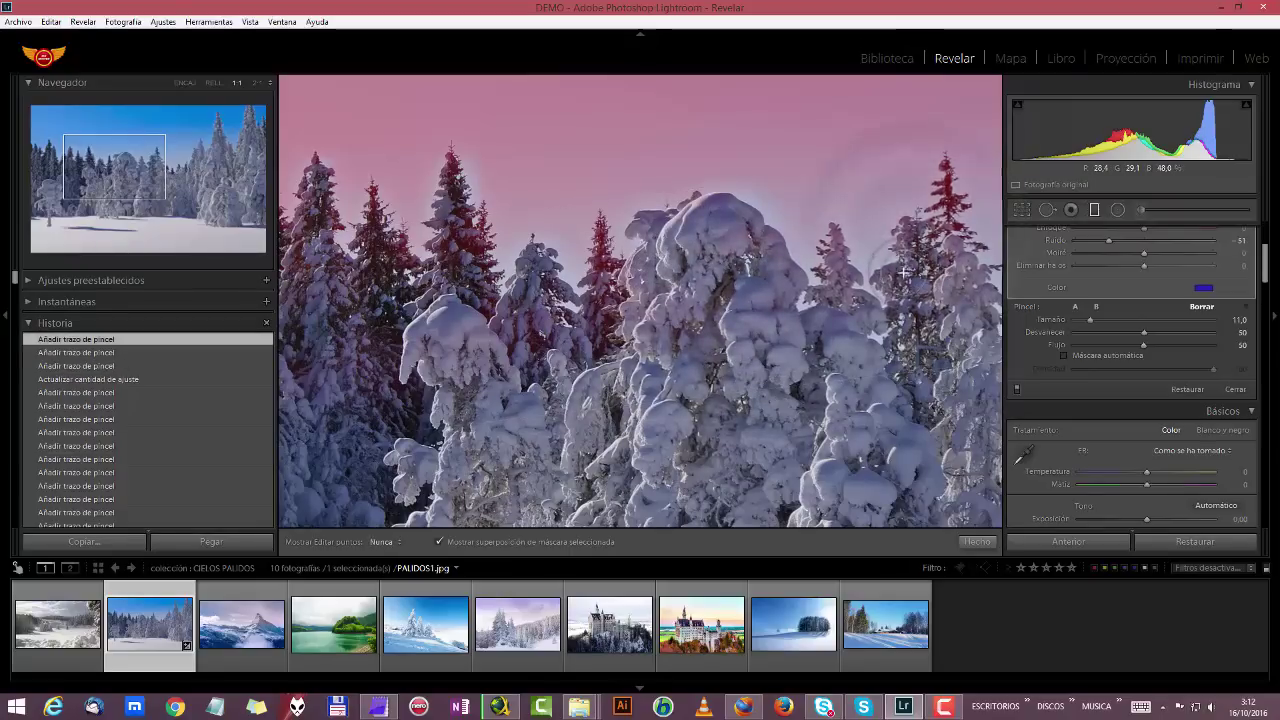
mouse_move(935, 312)
mouse_down()
mouse_move(965, 305)
mouse_move(950, 290)
mouse_up()
key(h)
drag(604, 258, 586, 223)
key(h)
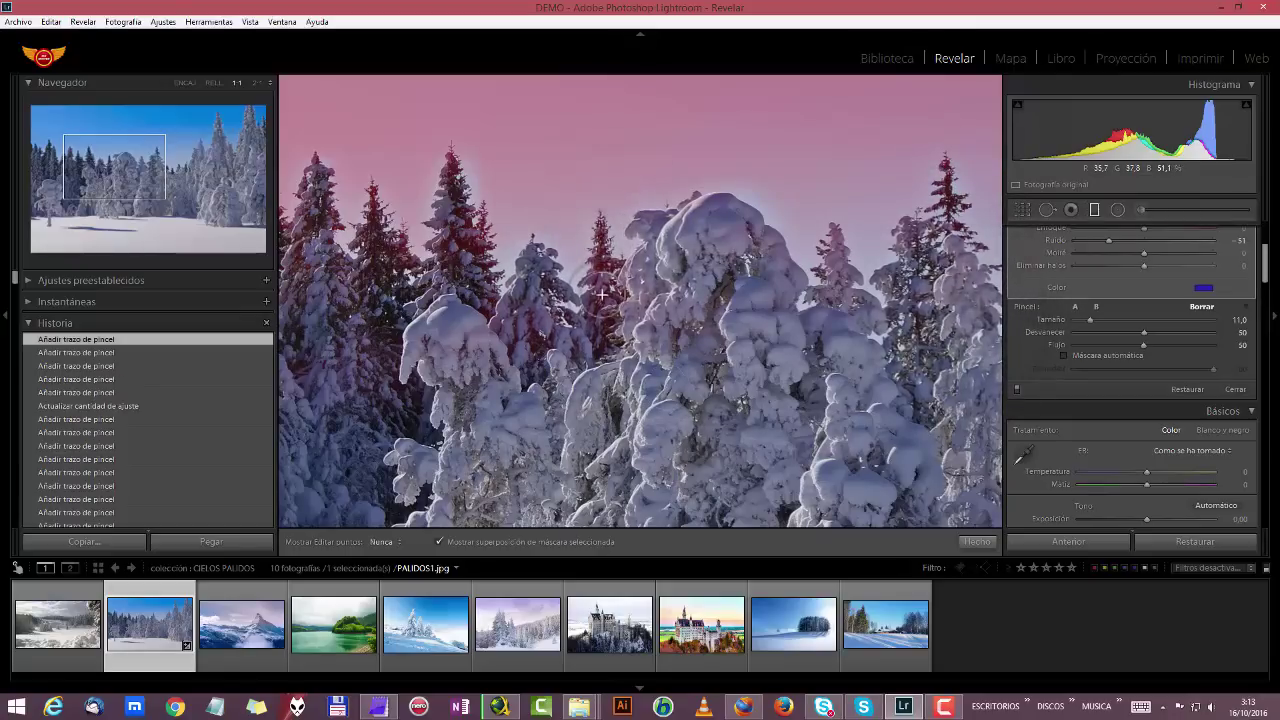
key(h)
click(441, 311)
key(h)
click(438, 380)
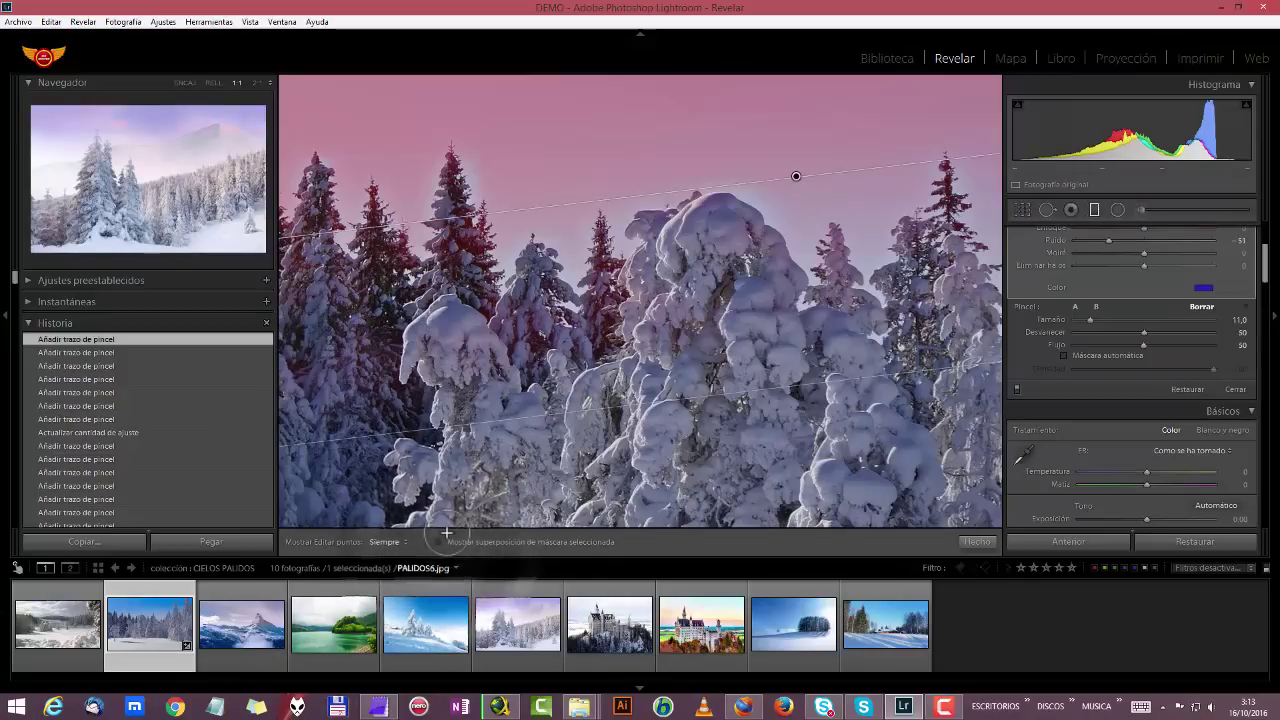
Turn off the mask overlay and fit the photo, then zoom to 2:1 with the overlay back on
click(441, 541)
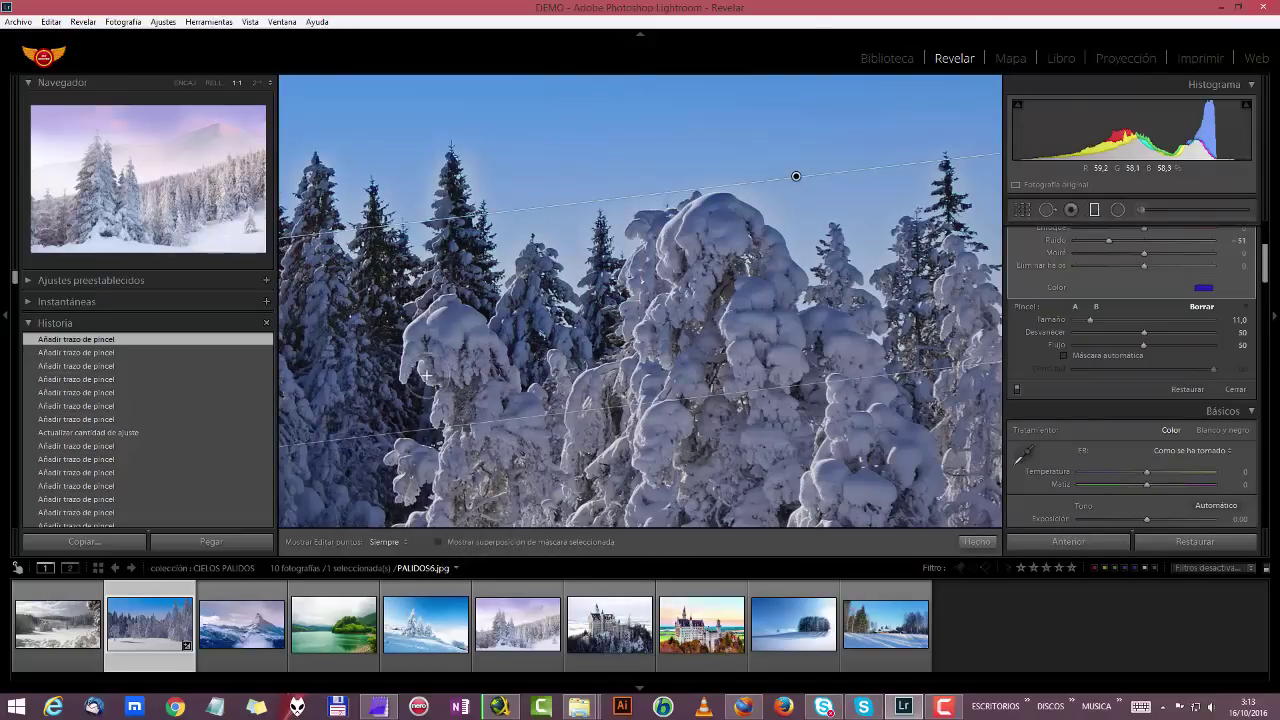
click(181, 83)
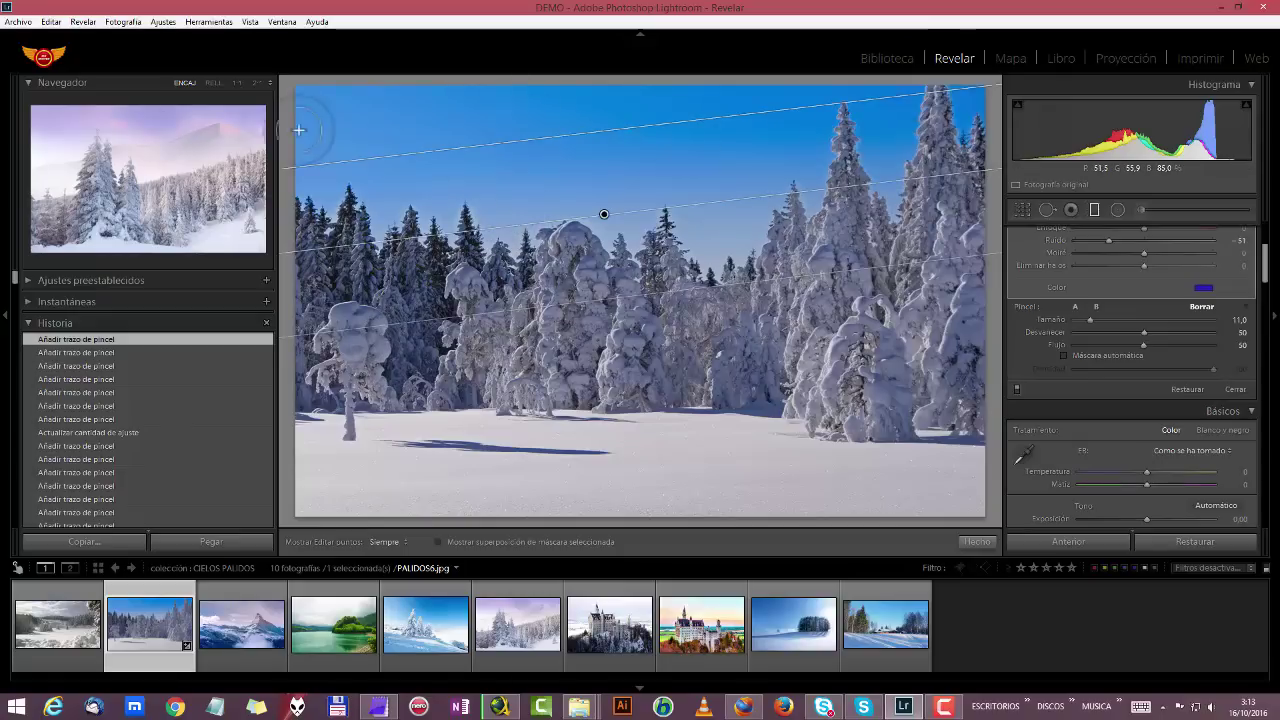
click(257, 82)
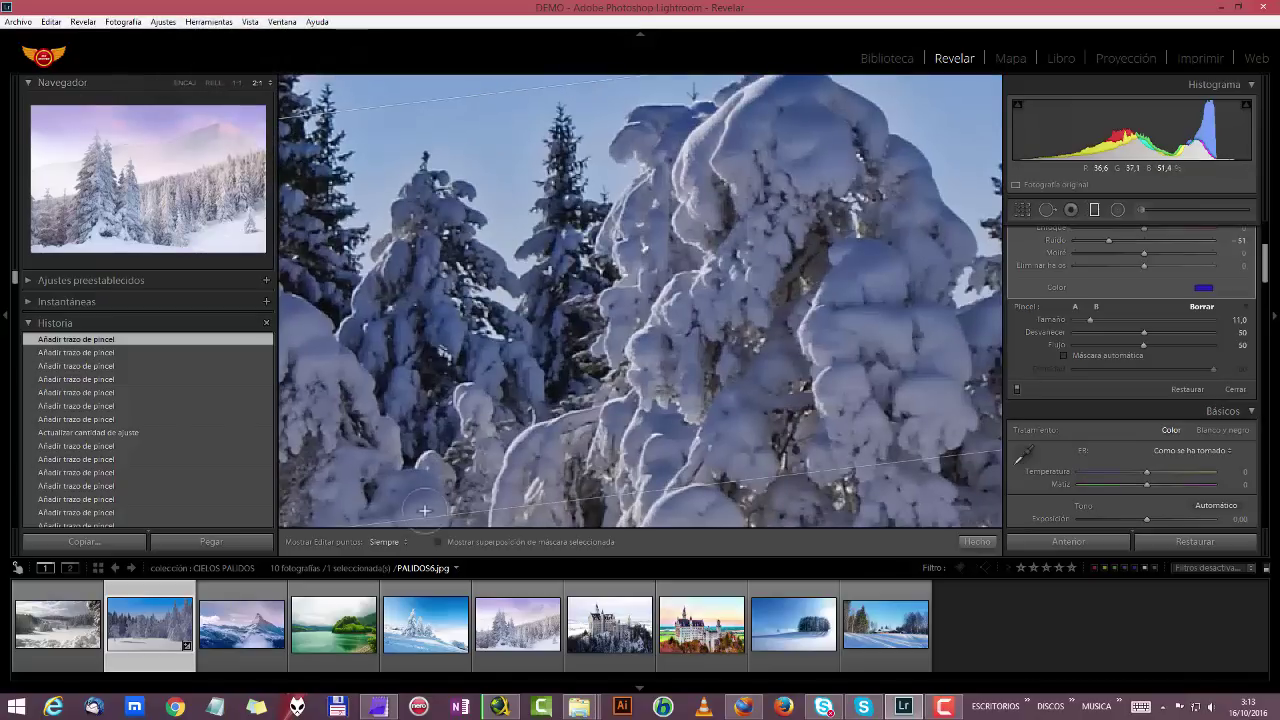
click(439, 541)
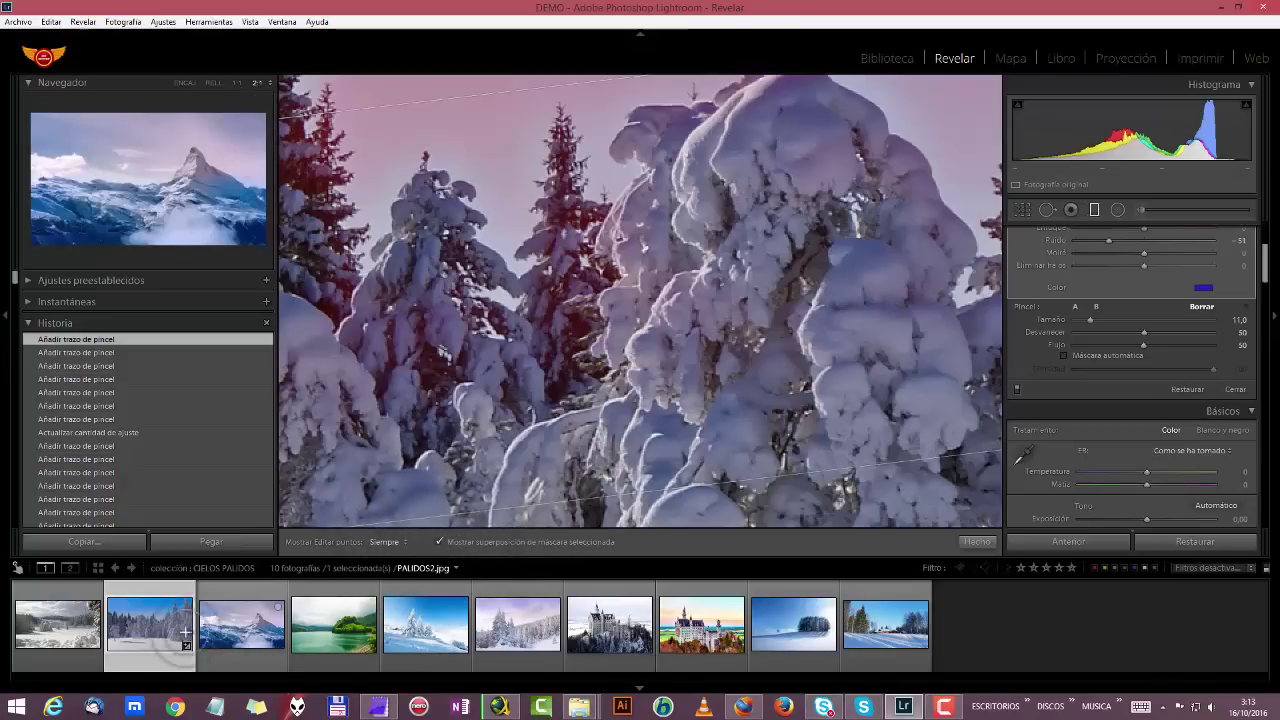
Pan the 2:1 close-up to the sky at the left edge and hide the edit pins
click(78, 146)
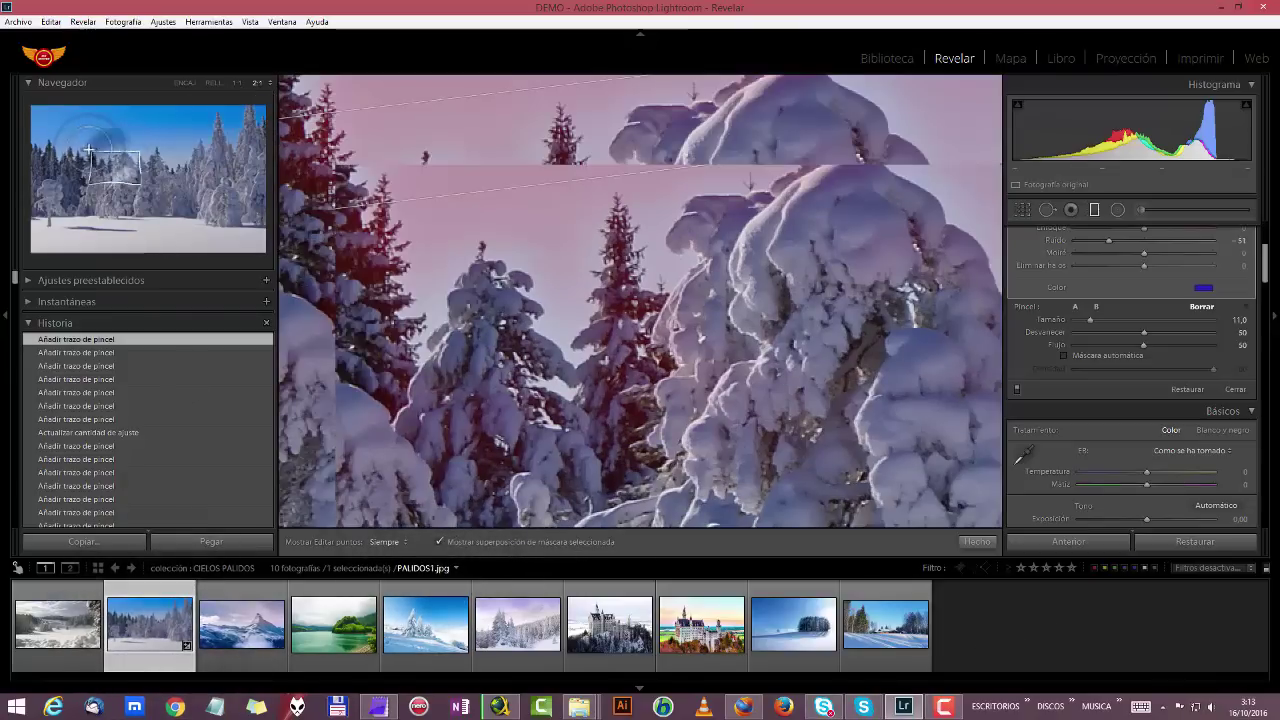
drag(78, 146, 57, 147)
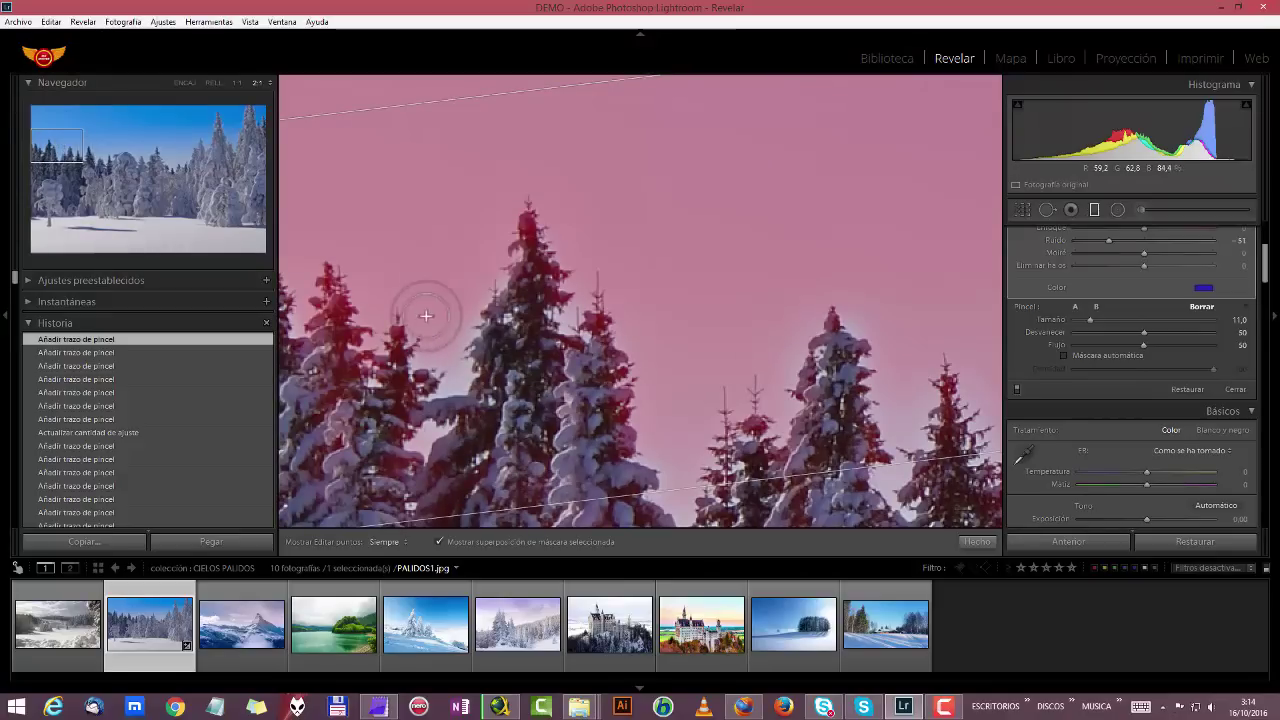
scroll(456, 270, down, 3)
scroll(456, 270, down, 1)
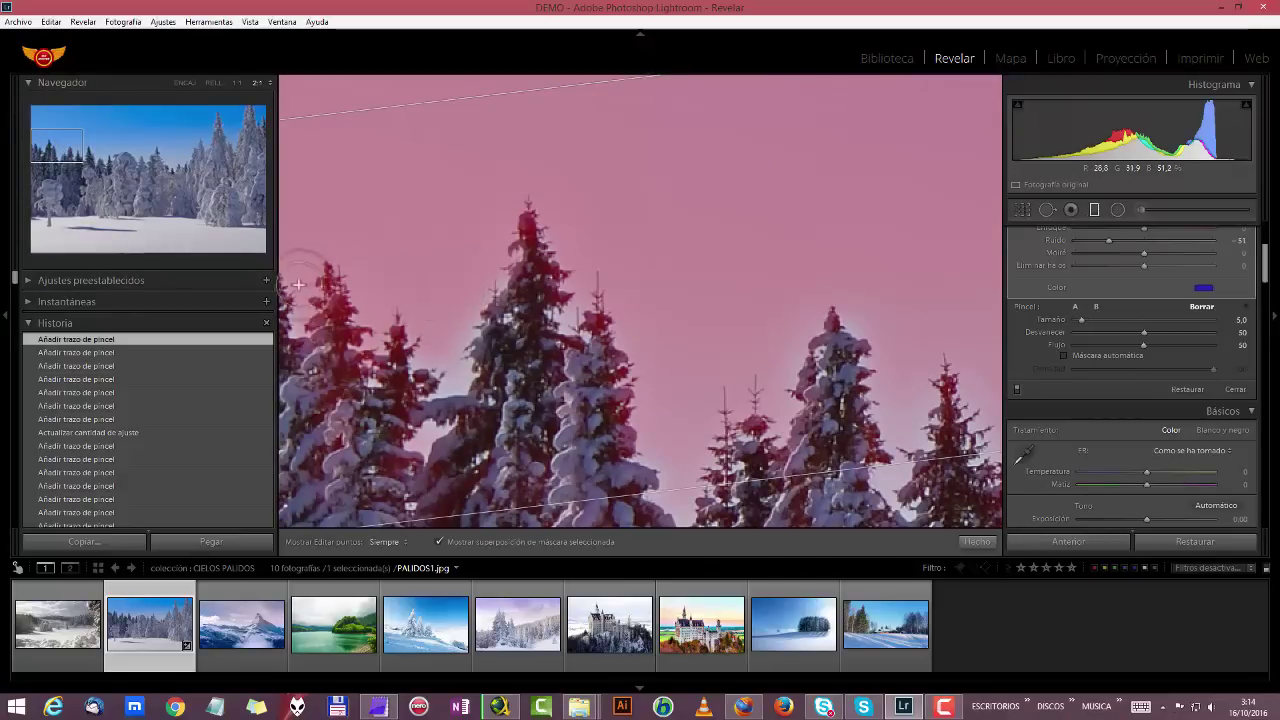
key(h)
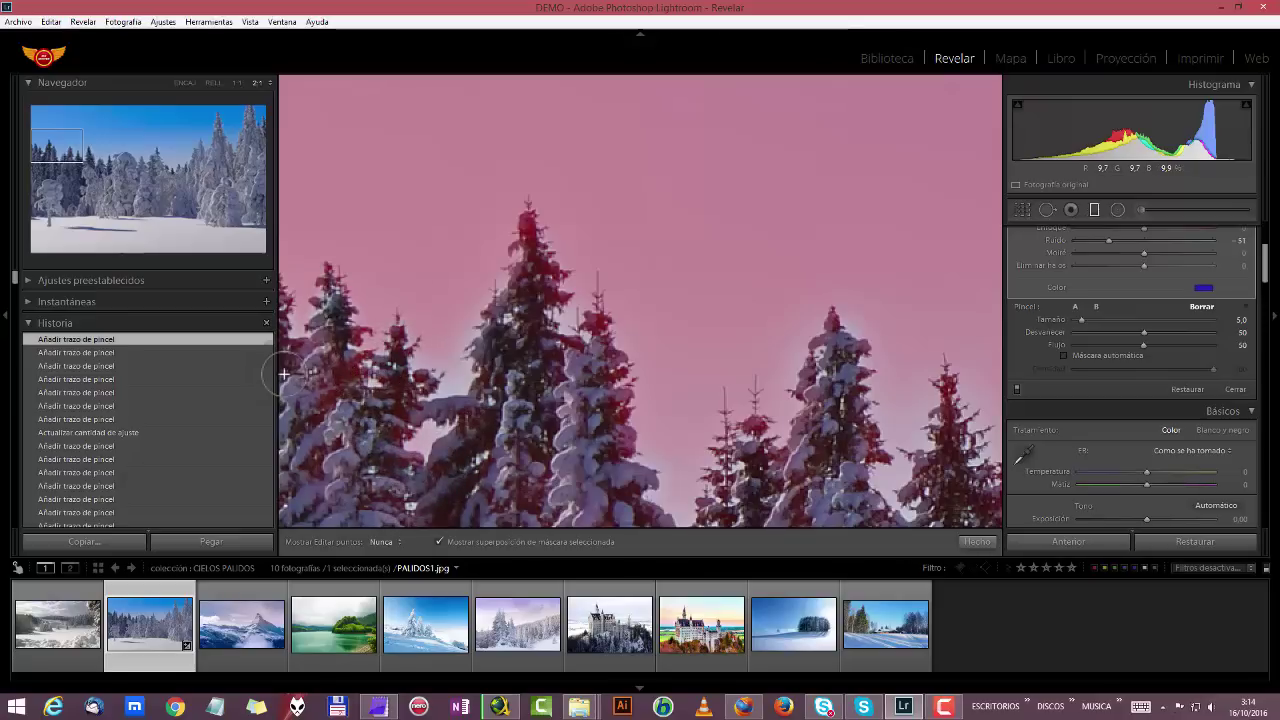
Erase the halo on the left-edge tree and up the centre tree top
drag(299, 352, 279, 351)
scroll(279, 351, up, 3)
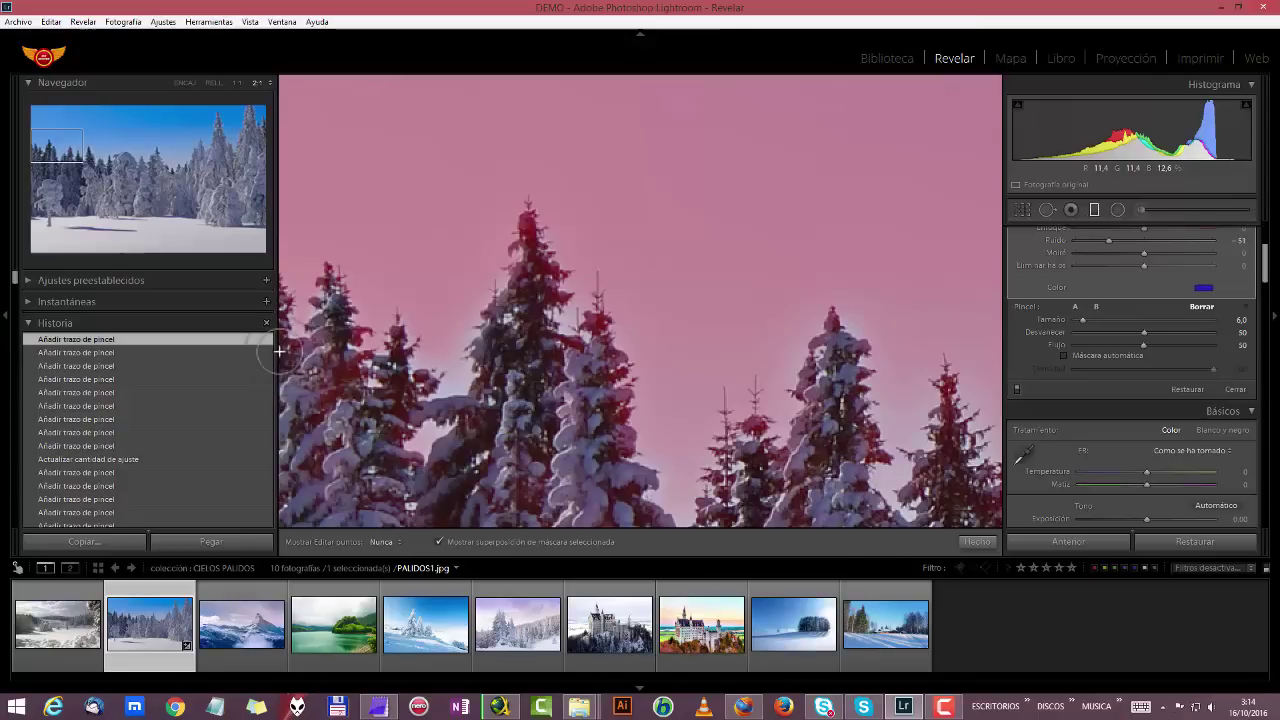
drag(301, 386, 336, 404)
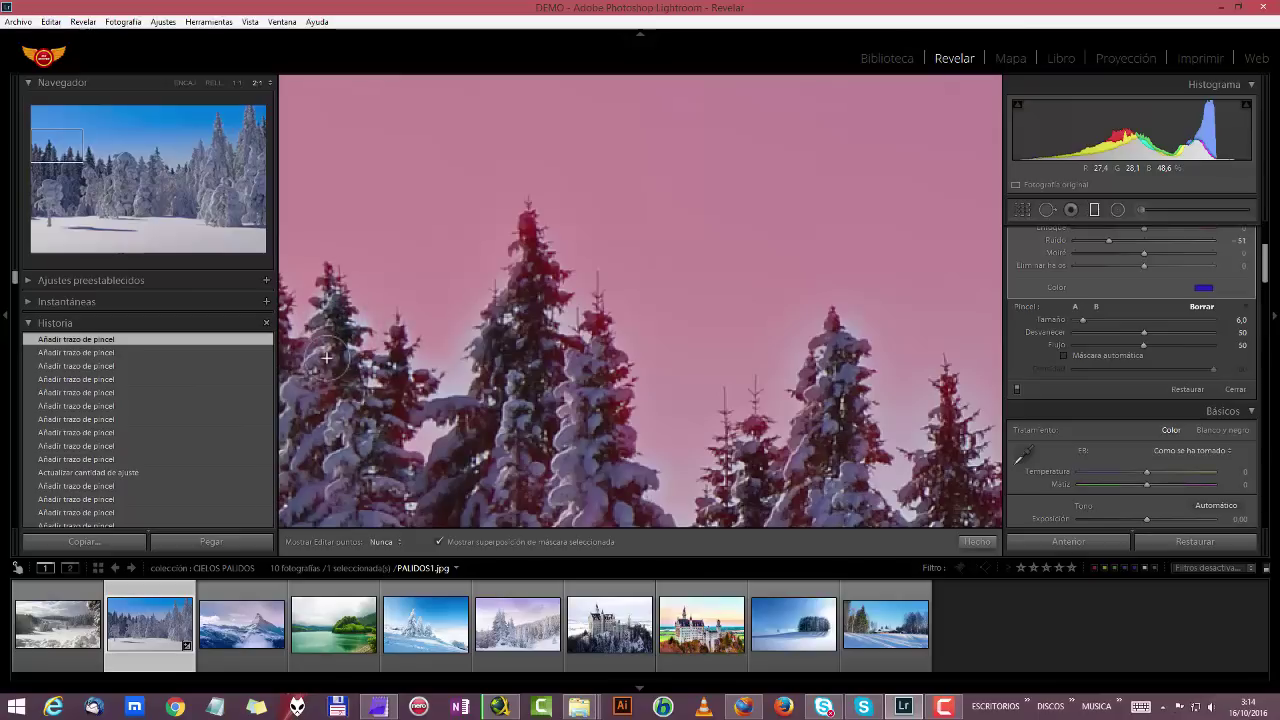
drag(614, 428, 634, 430)
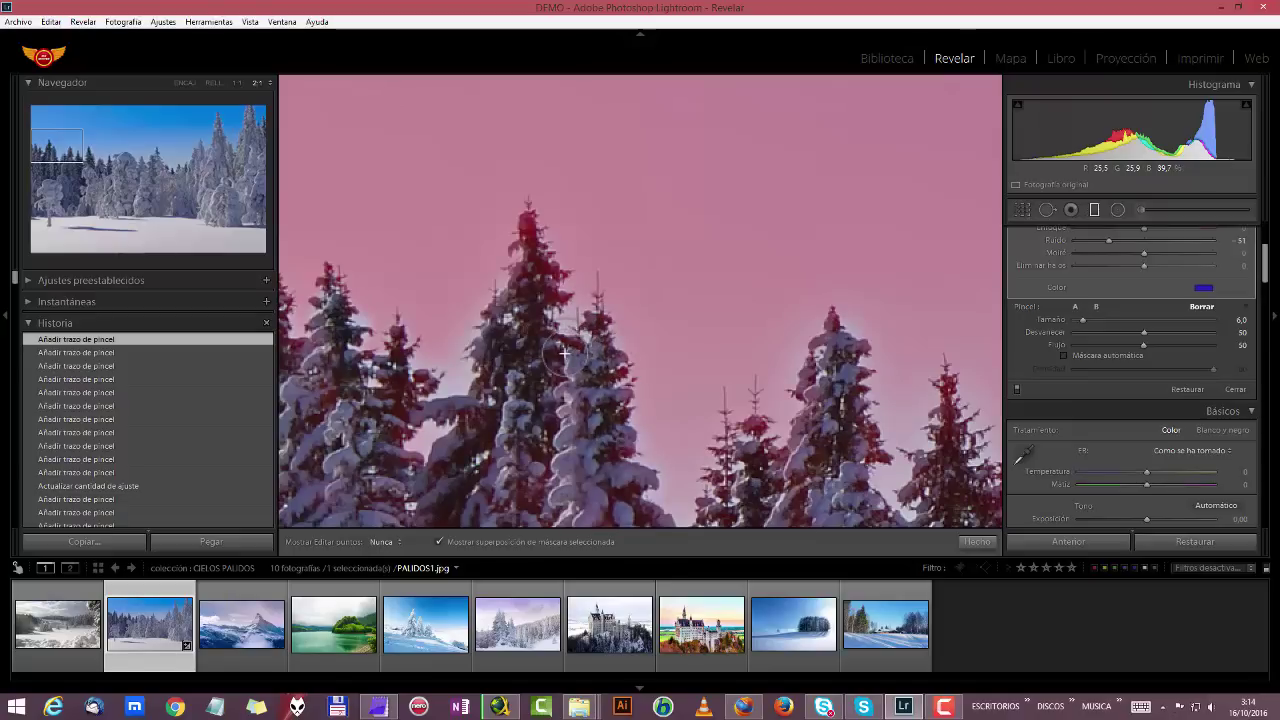
mouse_move(517, 331)
mouse_down()
mouse_move(498, 291)
mouse_move(525, 222)
mouse_move(555, 270)
mouse_move(465, 325)
mouse_move(520, 265)
mouse_move(545, 290)
mouse_move(536, 262)
mouse_move(535, 280)
mouse_up()
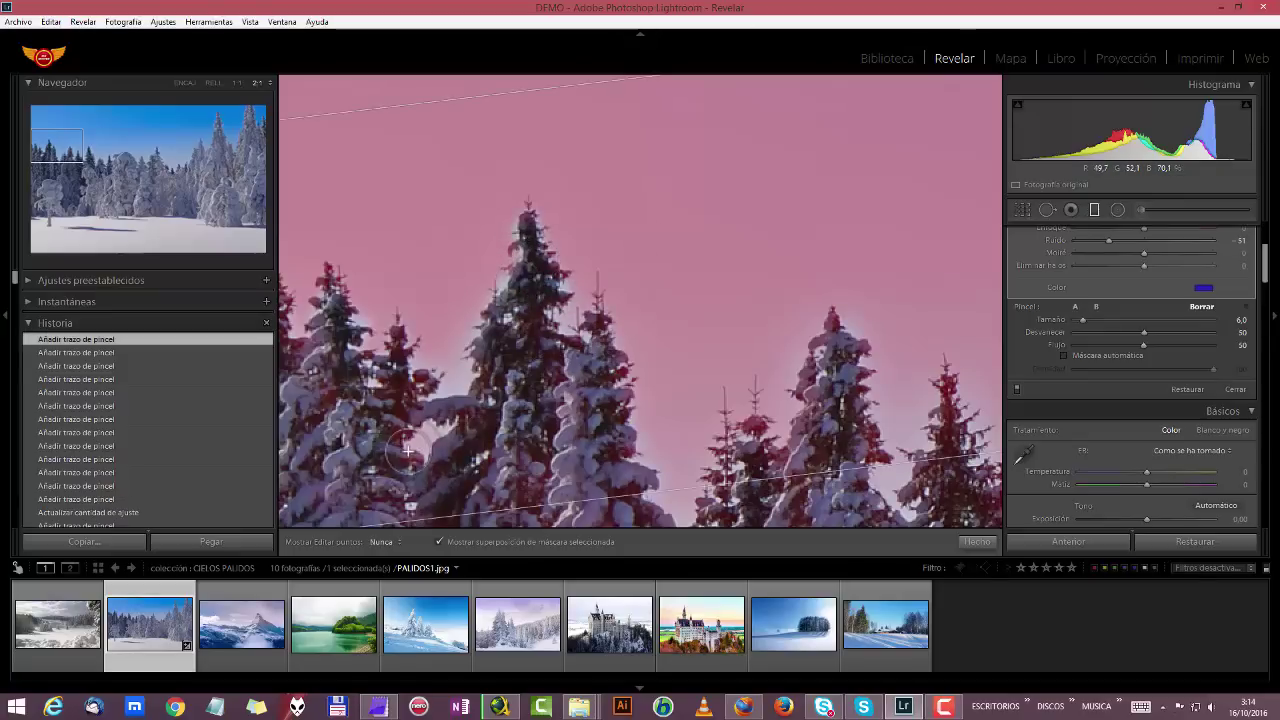
Erase more mask from the left tree, toggling the guide lines on and off
key(h)
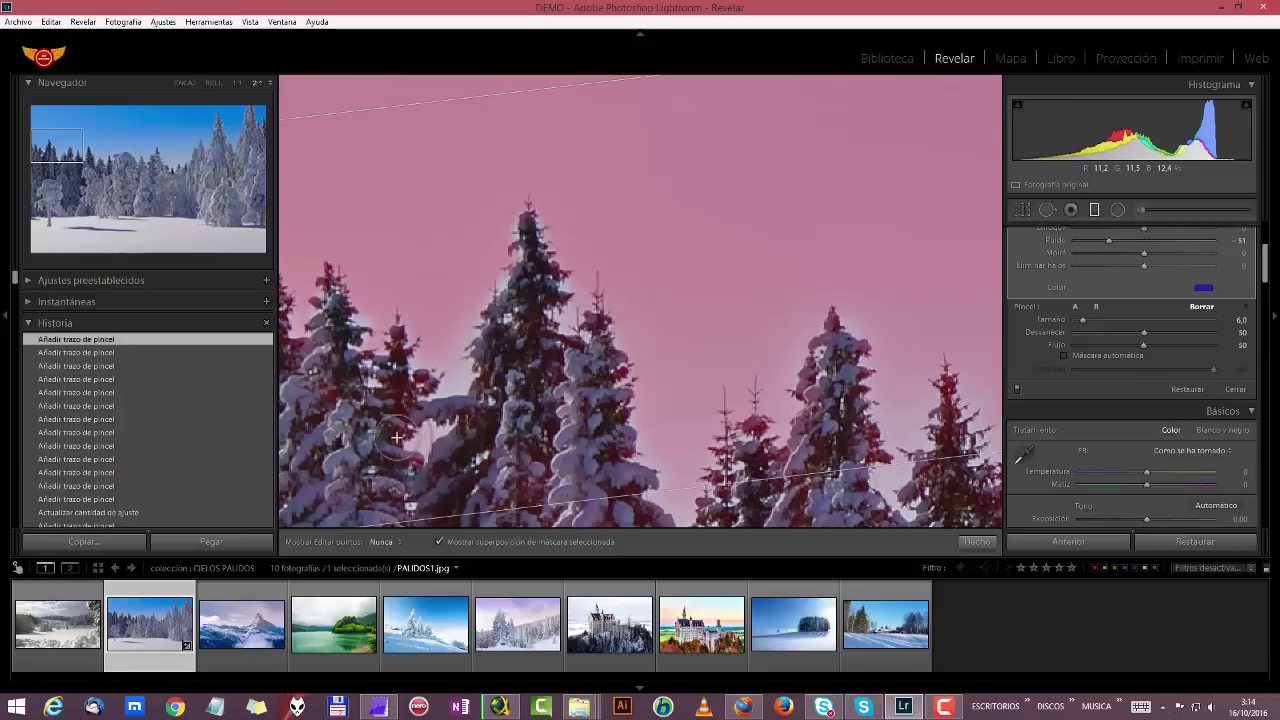
key(h)
drag(397, 437, 339, 403)
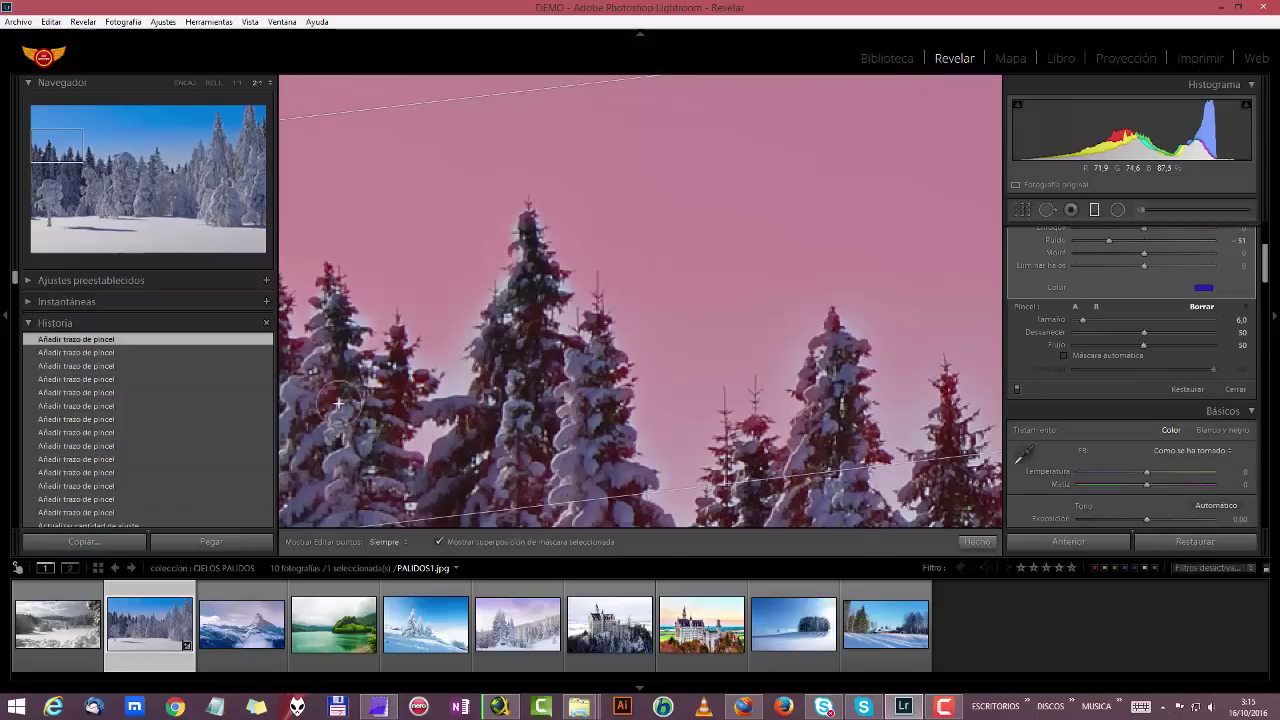
key(h)
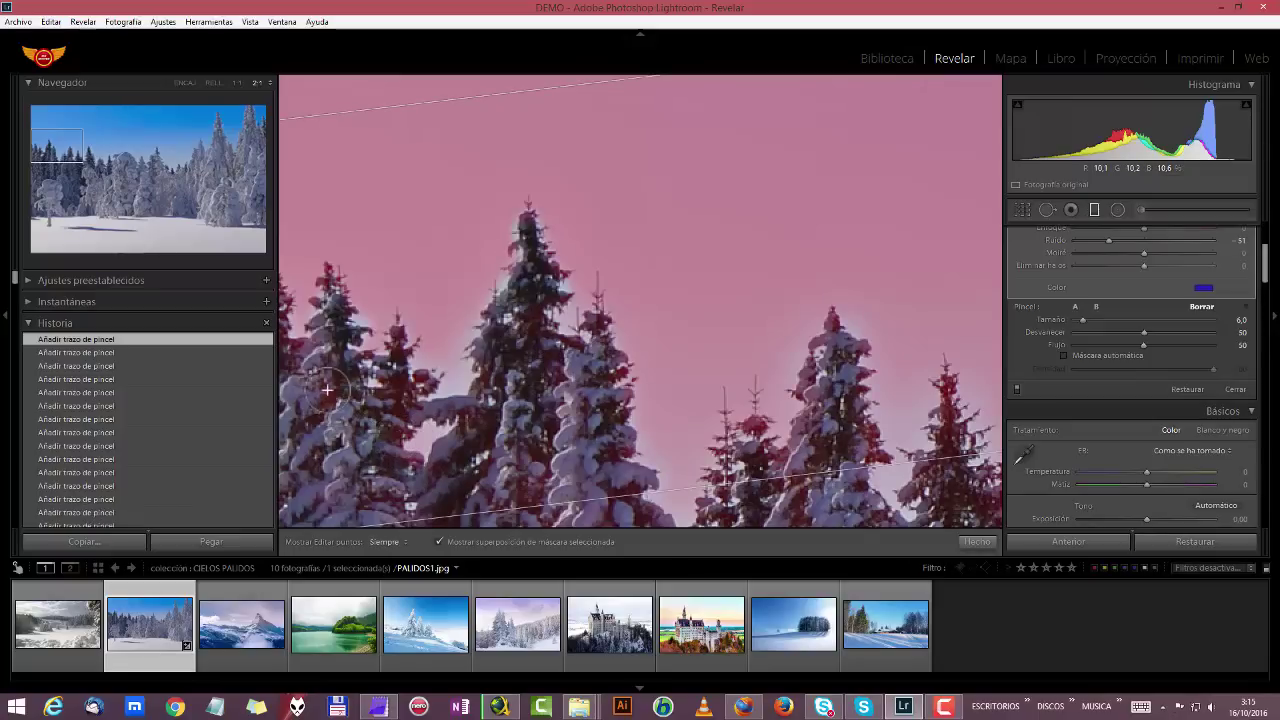
key(h)
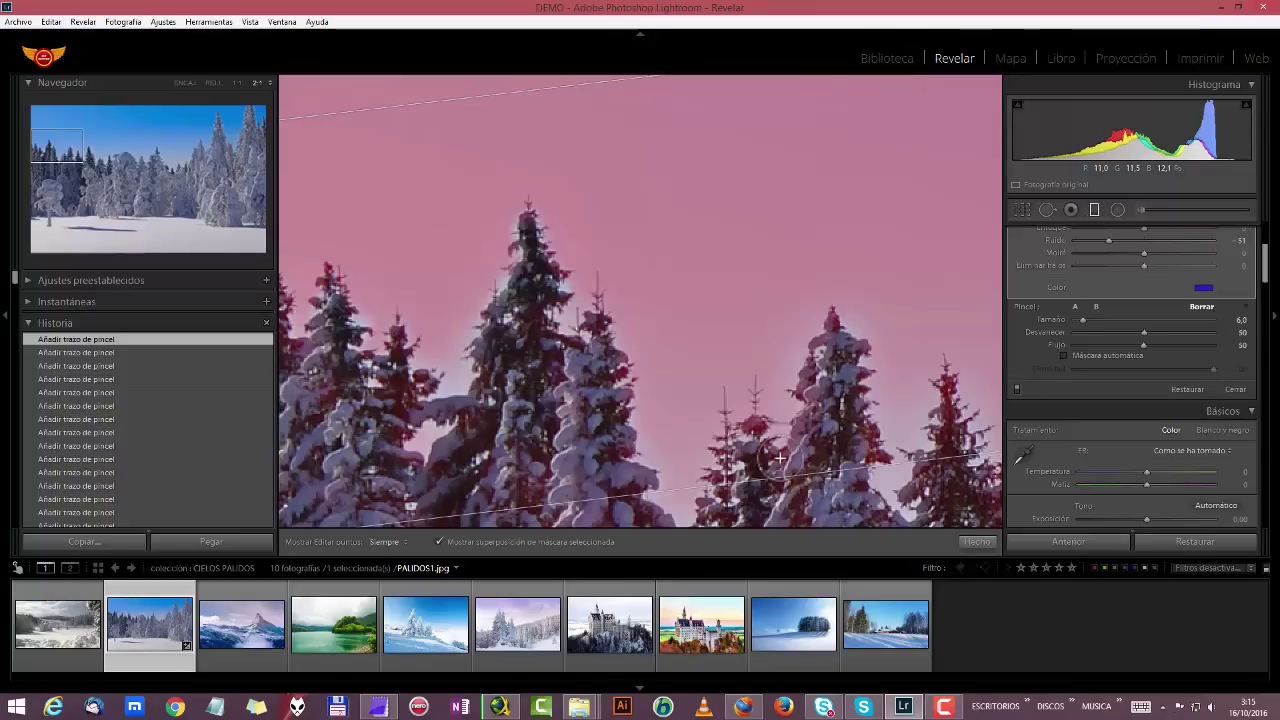
key(h)
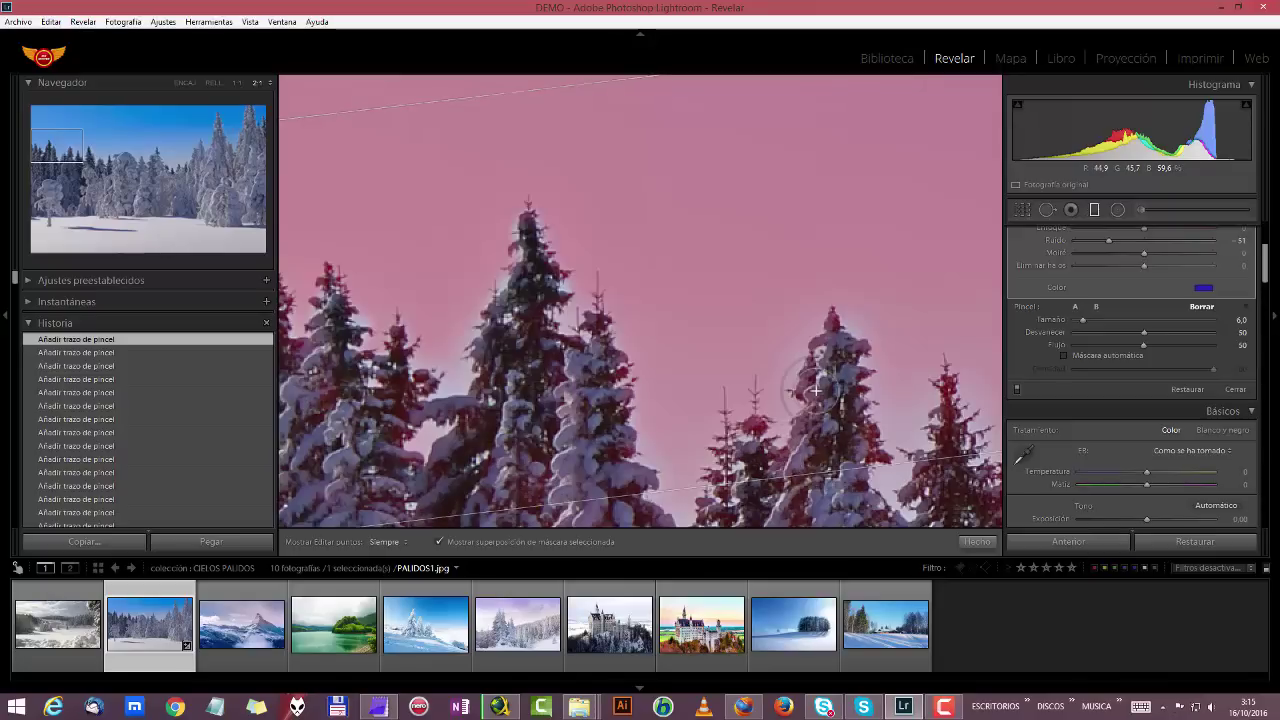
key(h)
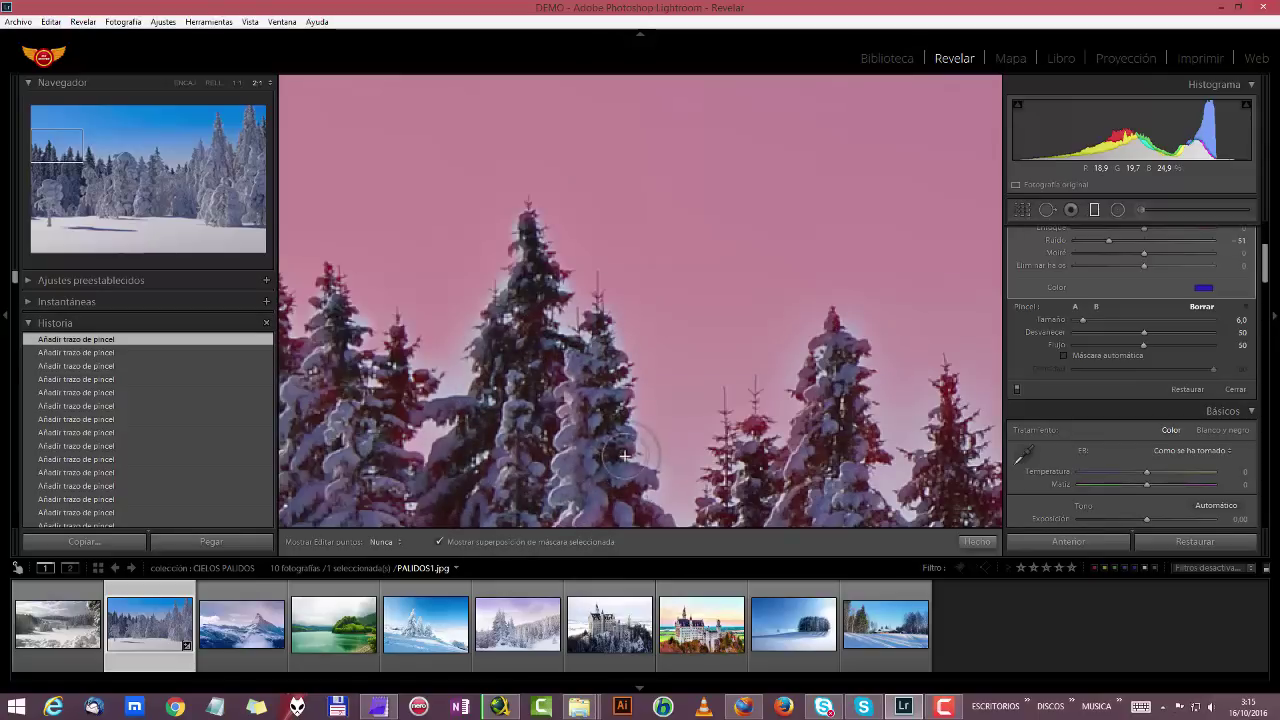
Erase the mask from the middle tree's top and the small tree right of centre
drag(580, 390, 544, 256)
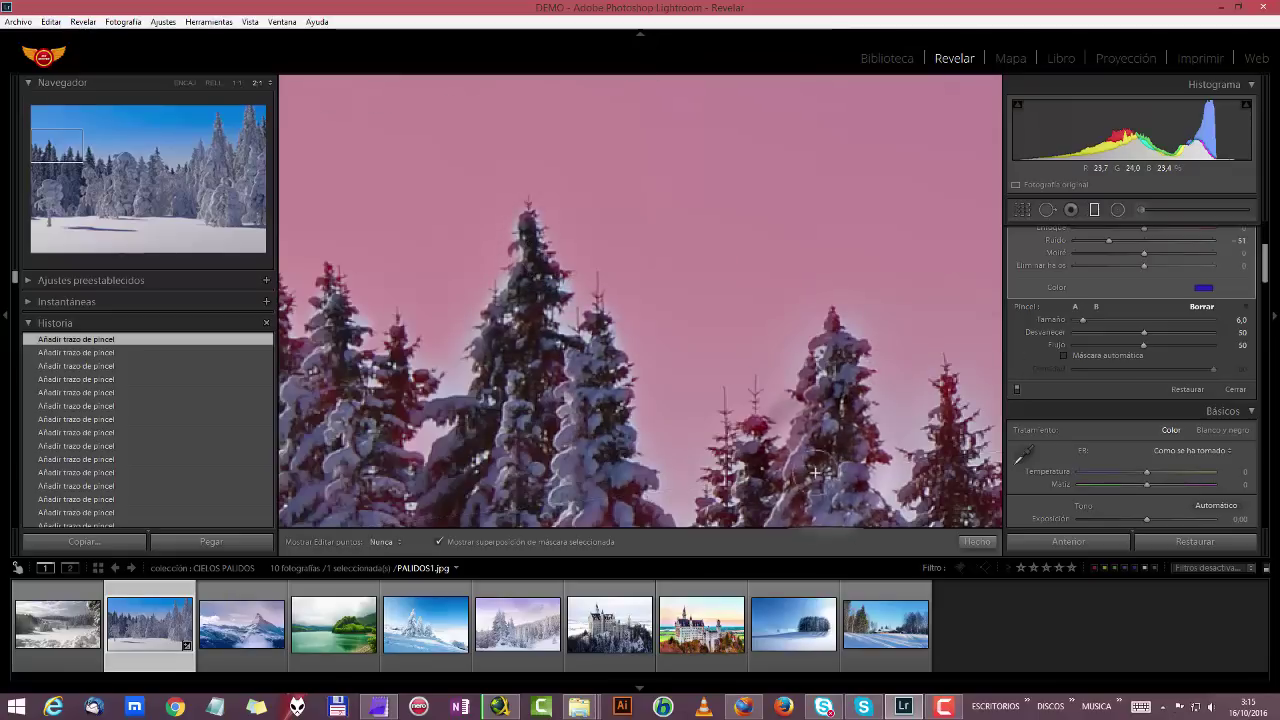
mouse_move(783, 473)
mouse_down()
mouse_move(816, 405)
mouse_move(798, 441)
mouse_move(749, 427)
mouse_move(753, 482)
mouse_move(751, 437)
mouse_move(734, 453)
mouse_move(742, 502)
mouse_move(720, 517)
mouse_move(784, 478)
mouse_move(825, 482)
mouse_move(840, 423)
mouse_move(876, 452)
mouse_move(853, 401)
mouse_move(815, 450)
mouse_move(798, 509)
mouse_move(797, 491)
mouse_move(811, 517)
mouse_move(783, 520)
mouse_move(853, 478)
mouse_move(861, 503)
mouse_move(848, 477)
mouse_move(951, 502)
mouse_move(936, 449)
mouse_move(912, 491)
mouse_move(924, 457)
mouse_move(950, 463)
mouse_move(947, 398)
mouse_move(951, 436)
mouse_move(936, 438)
mouse_move(968, 461)
mouse_move(917, 485)
mouse_move(939, 462)
mouse_move(995, 488)
mouse_move(962, 496)
mouse_up()
key(h)
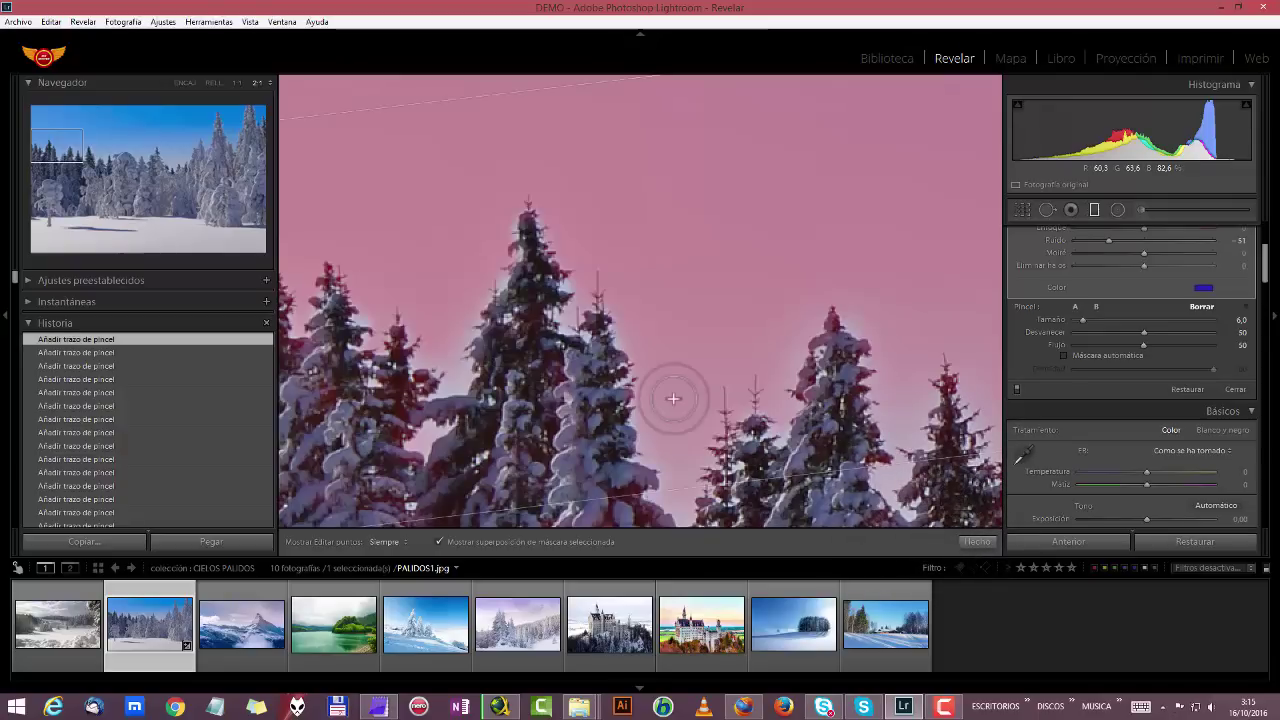
key(h)
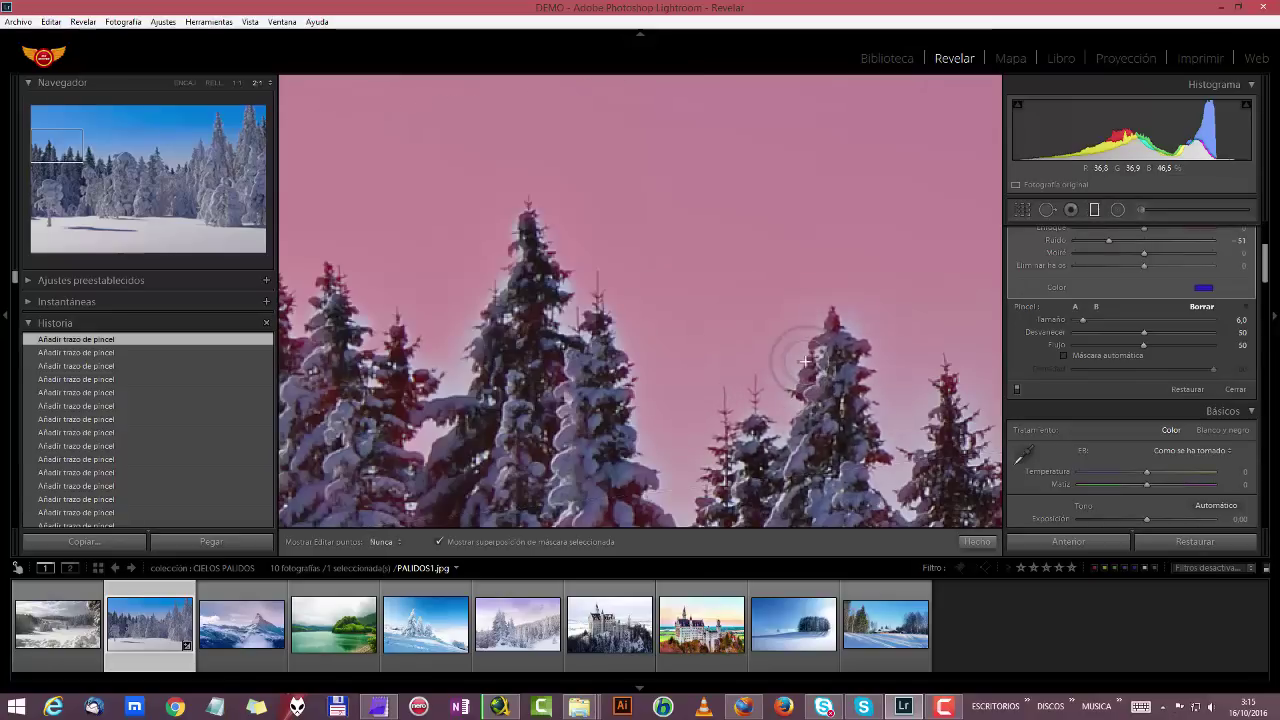
Erase the pink mask along the right, central and left trees' edges and branches
mouse_move(838, 347)
mouse_down()
mouse_move(871, 343)
mouse_move(833, 438)
mouse_up()
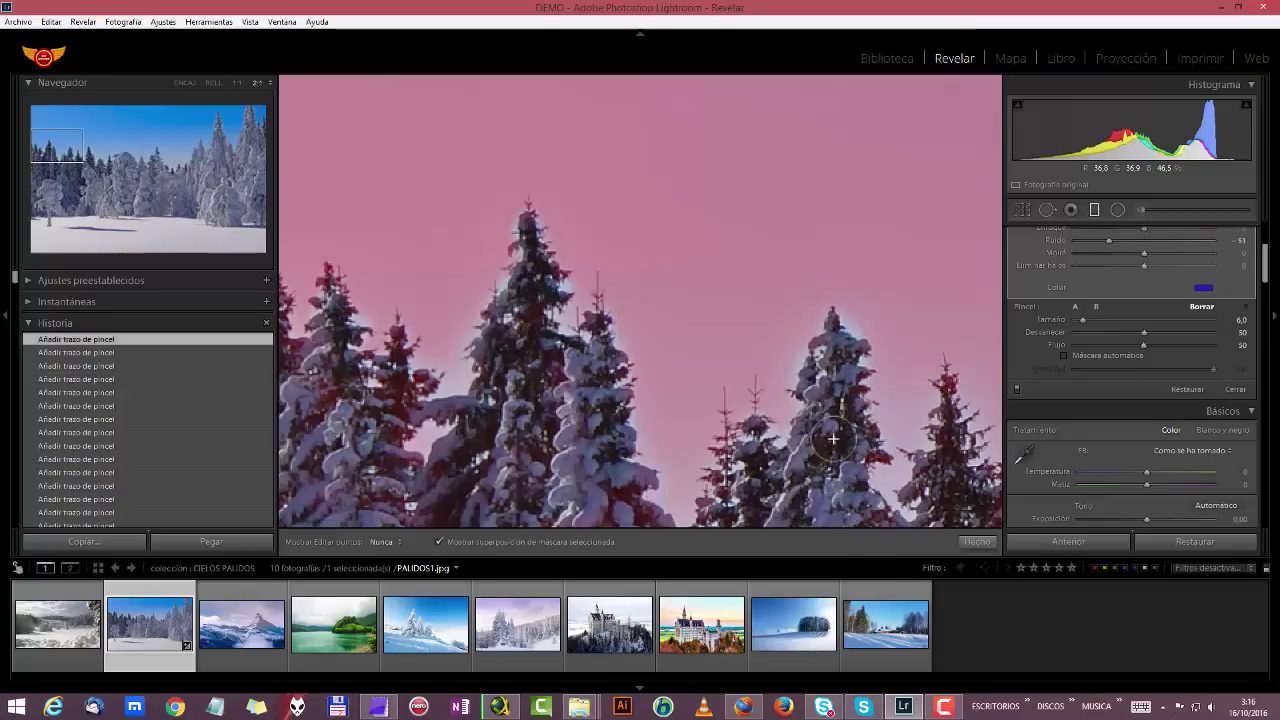
mouse_move(560, 470)
mouse_down()
mouse_move(540, 460)
mouse_move(580, 410)
mouse_up()
mouse_move(596, 485)
mouse_down()
mouse_move(678, 520)
mouse_move(633, 479)
mouse_move(522, 480)
mouse_move(499, 499)
mouse_move(428, 492)
mouse_move(442, 500)
mouse_move(478, 437)
mouse_move(412, 507)
mouse_move(406, 455)
mouse_move(378, 427)
mouse_move(392, 432)
mouse_move(411, 394)
mouse_move(396, 370)
mouse_move(341, 416)
mouse_move(340, 367)
mouse_move(318, 367)
mouse_move(307, 390)
mouse_move(341, 365)
mouse_move(316, 336)
mouse_move(299, 339)
mouse_move(332, 325)
mouse_move(290, 349)
mouse_move(296, 364)
mouse_move(280, 292)
mouse_up()
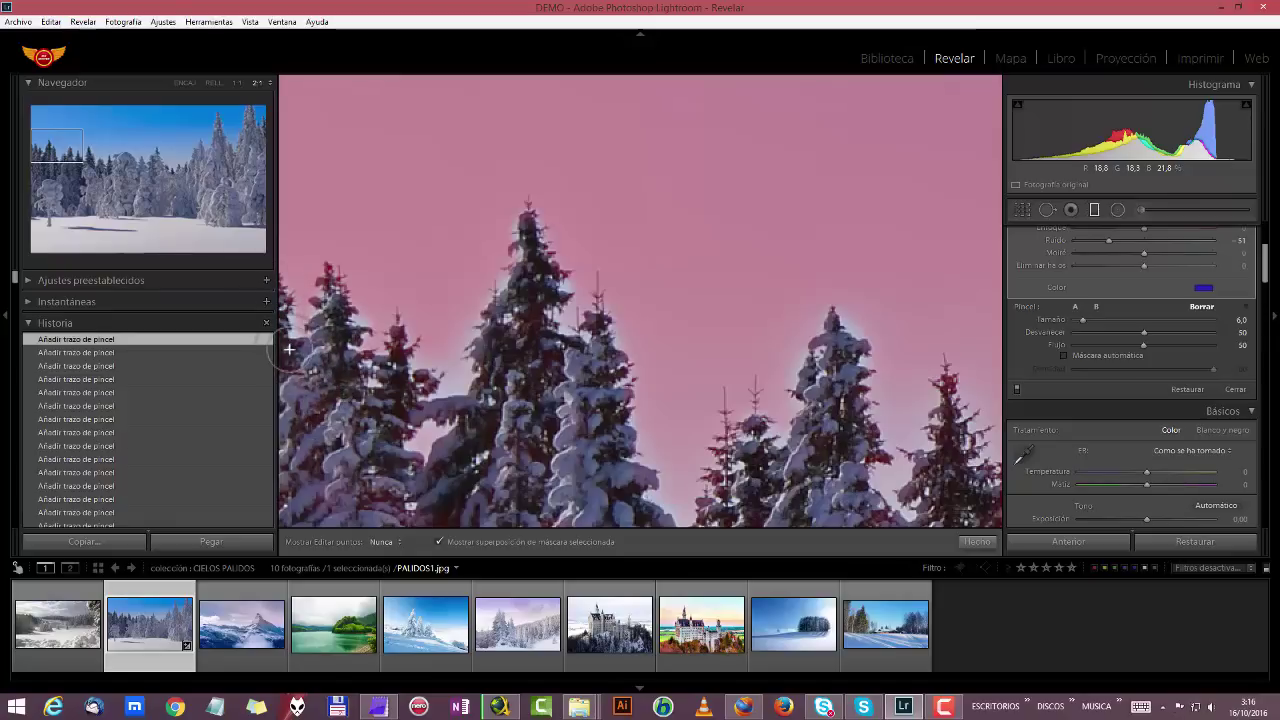
mouse_move(600, 463)
mouse_down()
mouse_move(457, 457)
mouse_move(488, 410)
mouse_move(470, 500)
mouse_move(440, 490)
mouse_move(480, 450)
mouse_move(530, 300)
mouse_move(541, 367)
mouse_up()
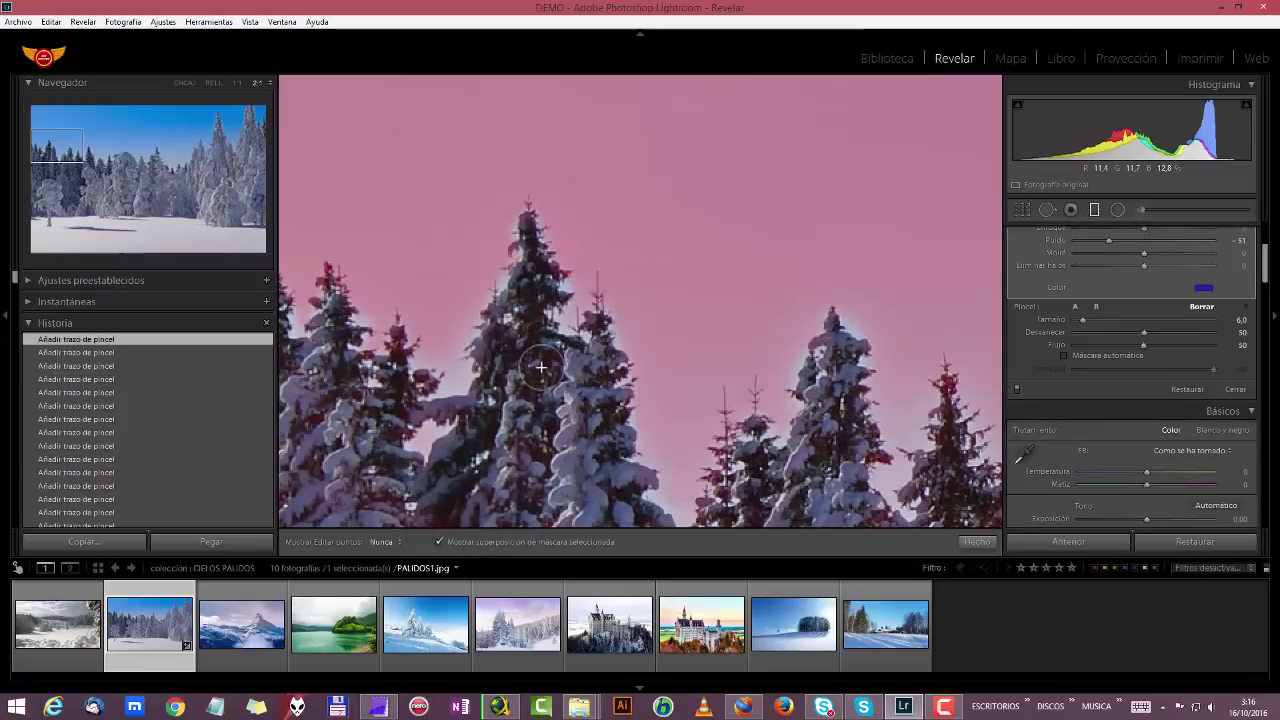
key(h)
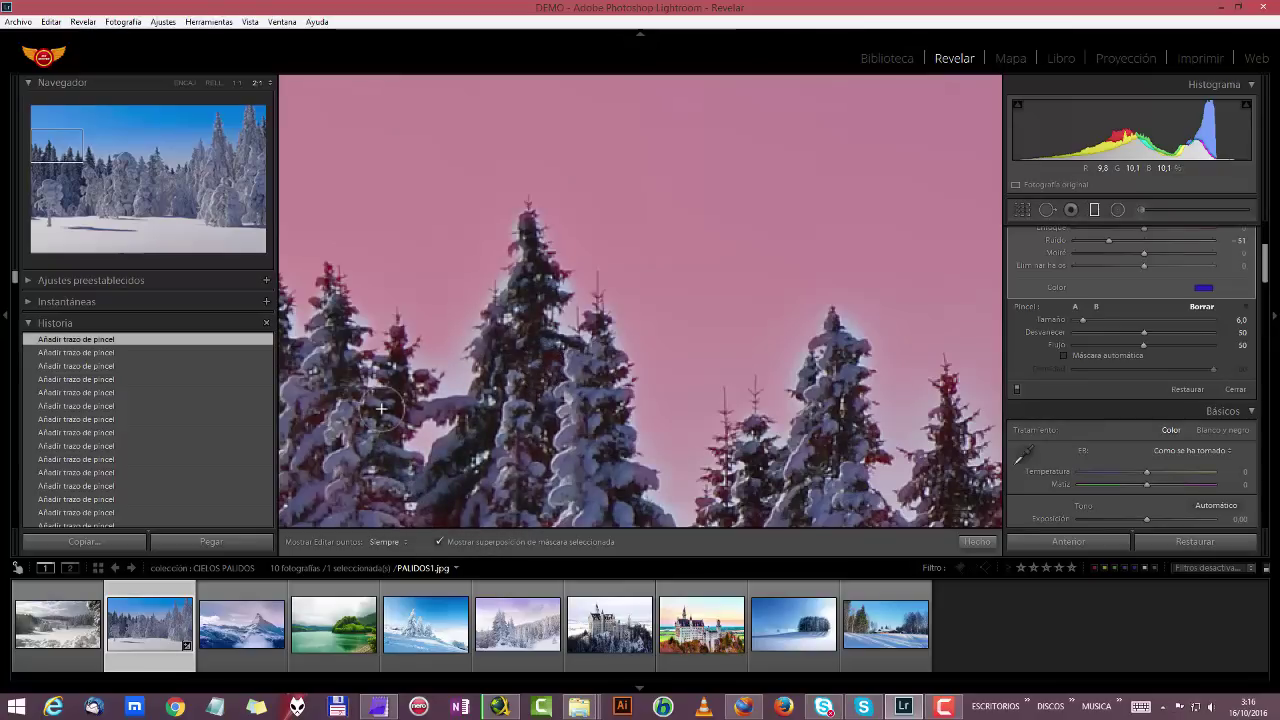
mouse_move(381, 408)
mouse_down()
mouse_move(388, 356)
mouse_move(399, 346)
mouse_move(392, 408)
mouse_move(350, 367)
mouse_move(354, 348)
mouse_move(391, 454)
mouse_move(424, 488)
mouse_move(380, 503)
mouse_up()
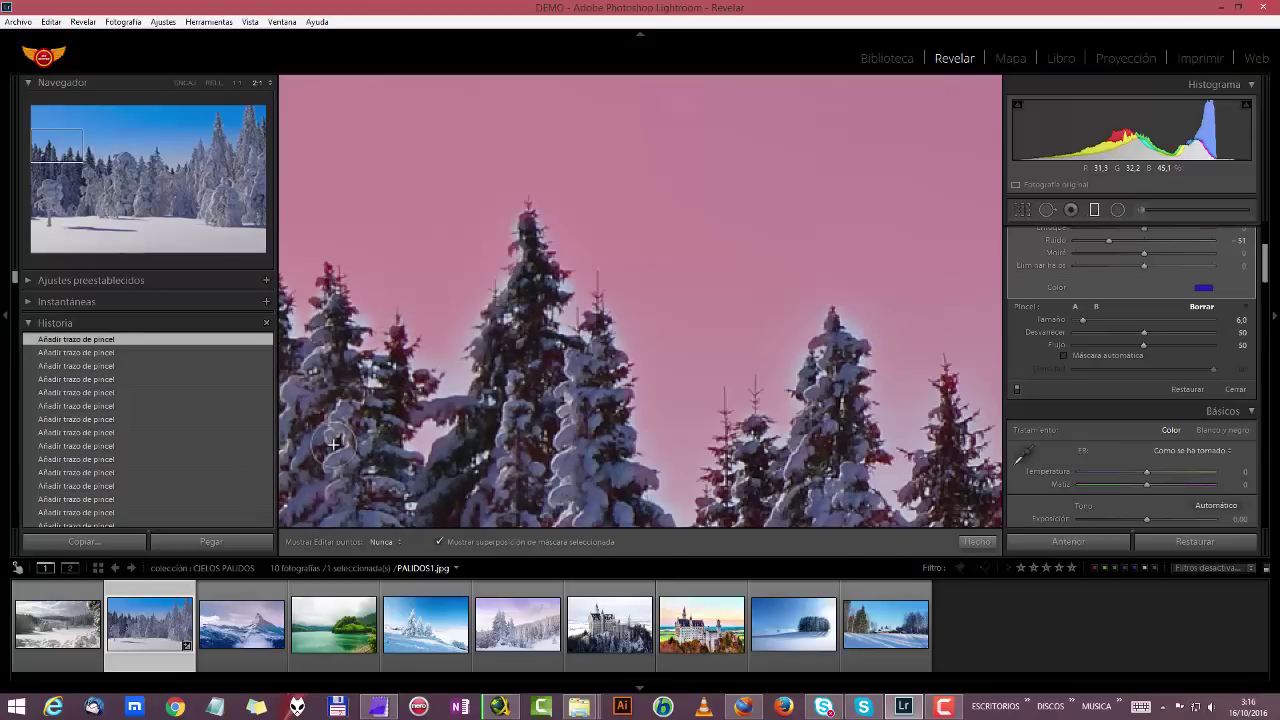
Hide the mask overlay and fit the whole photo to check the deep blue sky
key(h)
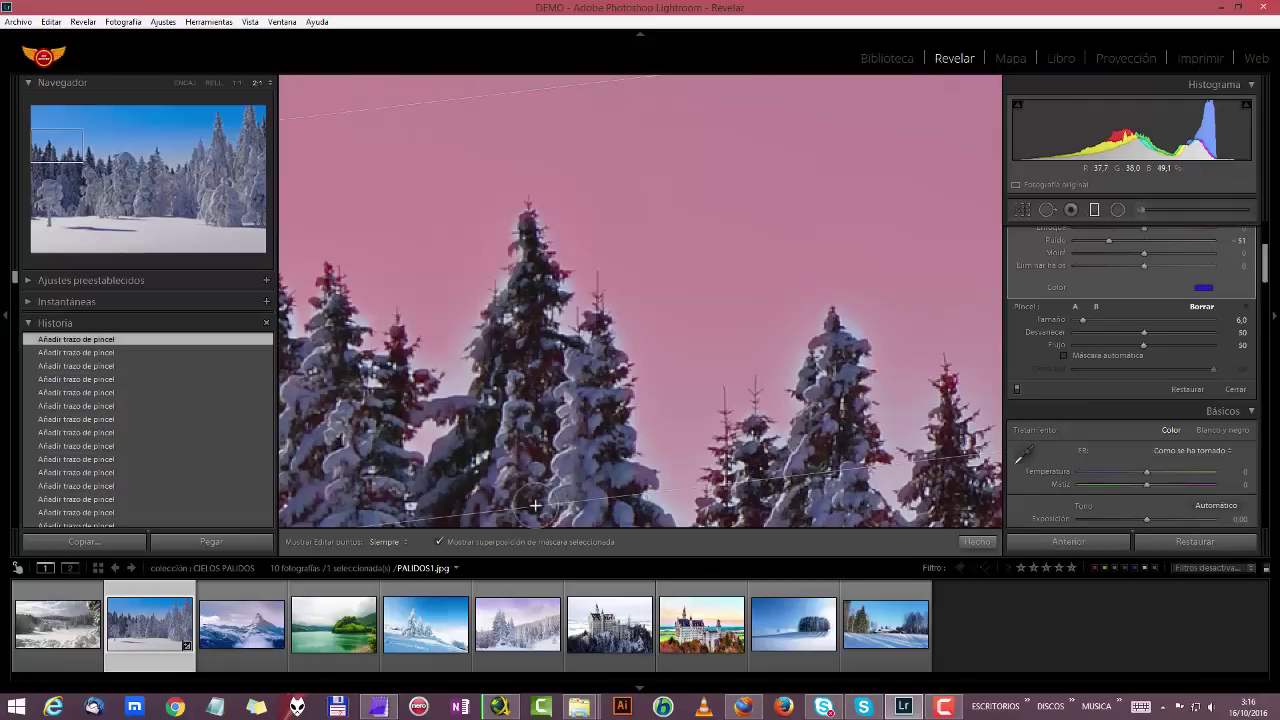
click(446, 542)
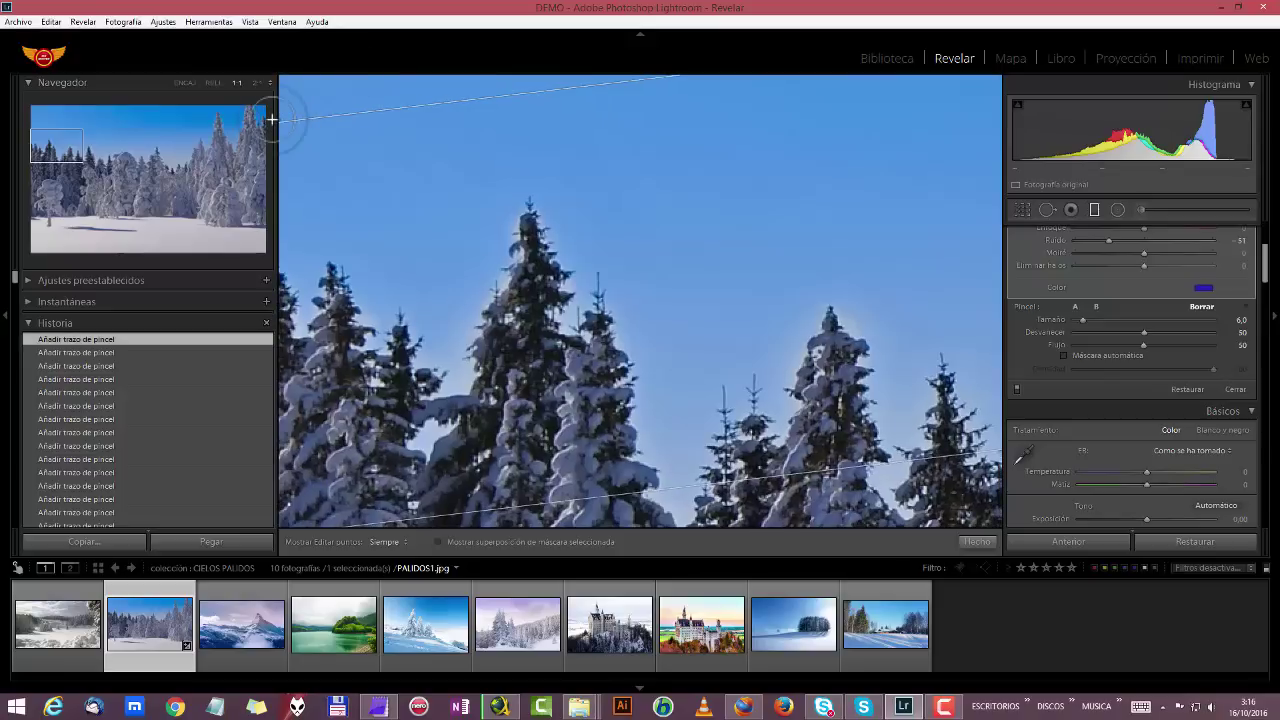
click(213, 81)
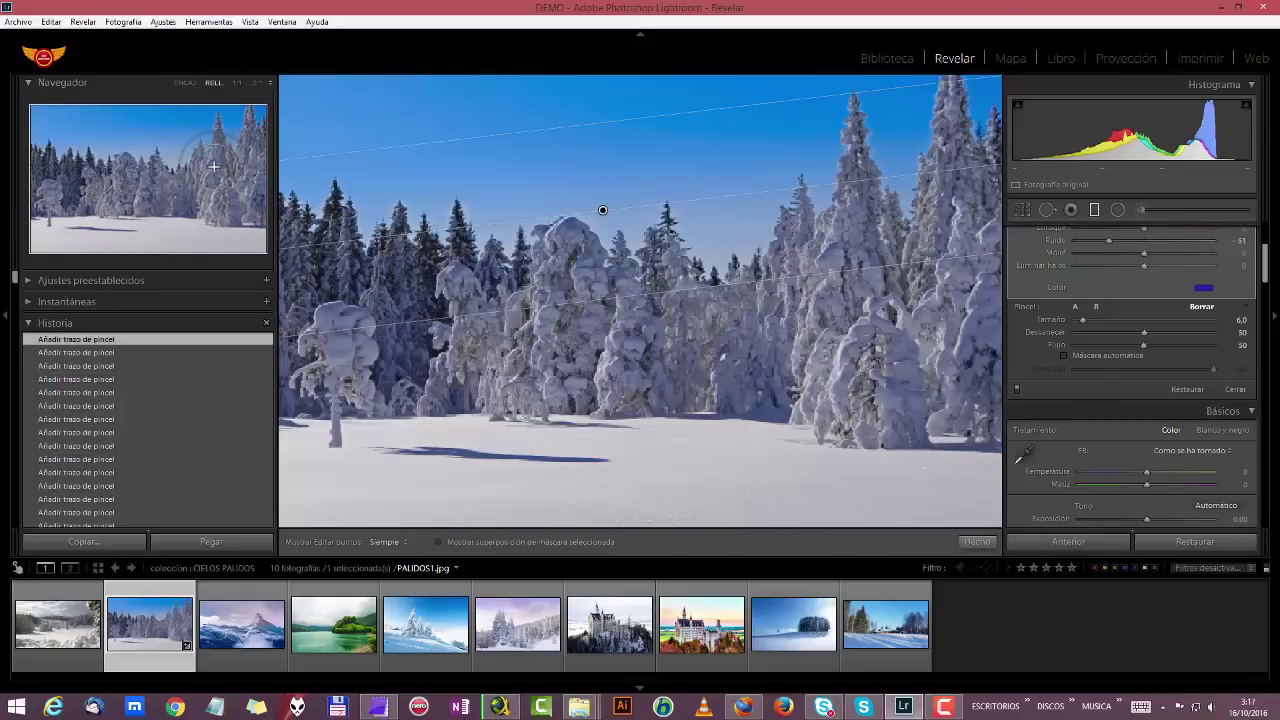
Turn the mask overlay back on and erase the mask near a treetop against the sky
click(438, 543)
click(436, 543)
click(437, 543)
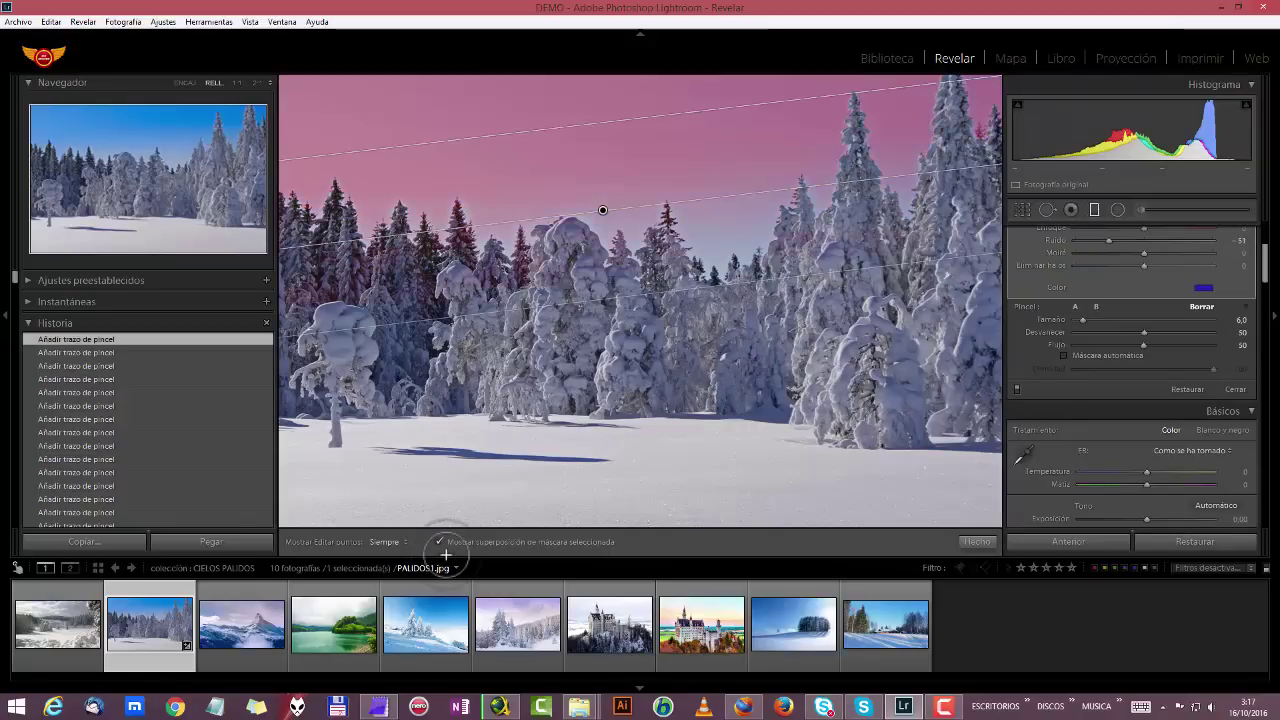
drag(495, 220, 457, 214)
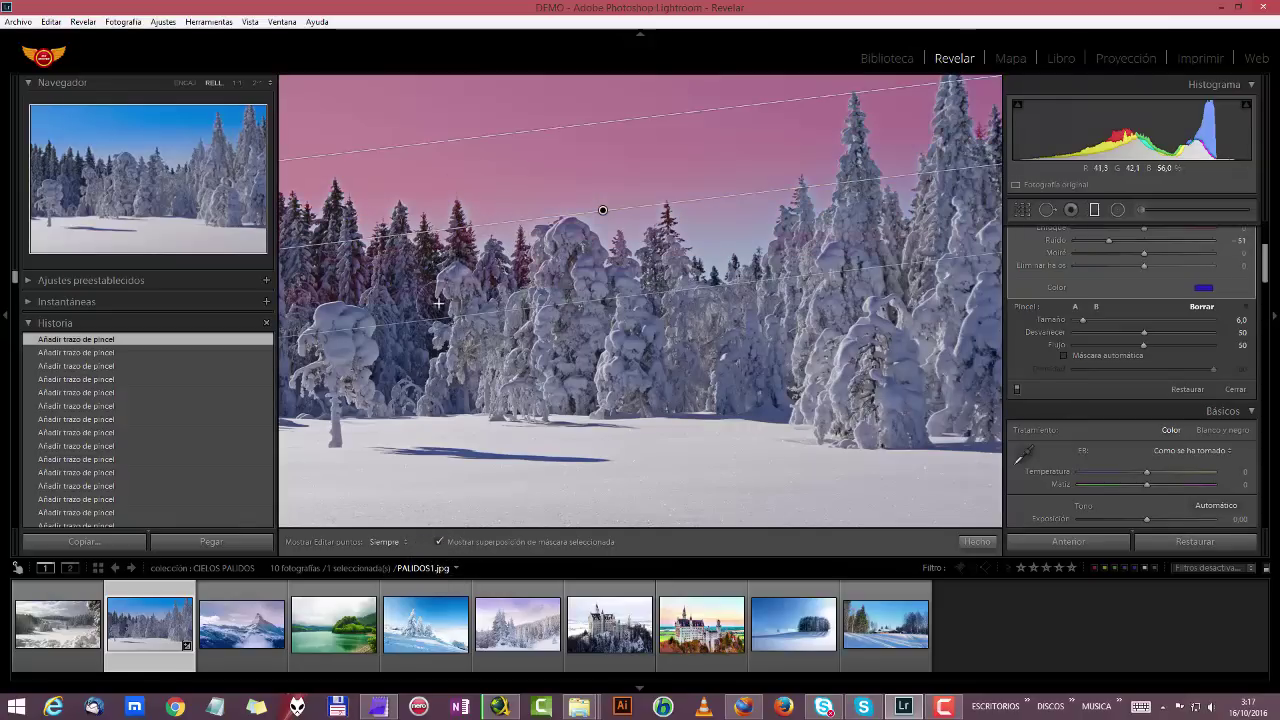
key(h)
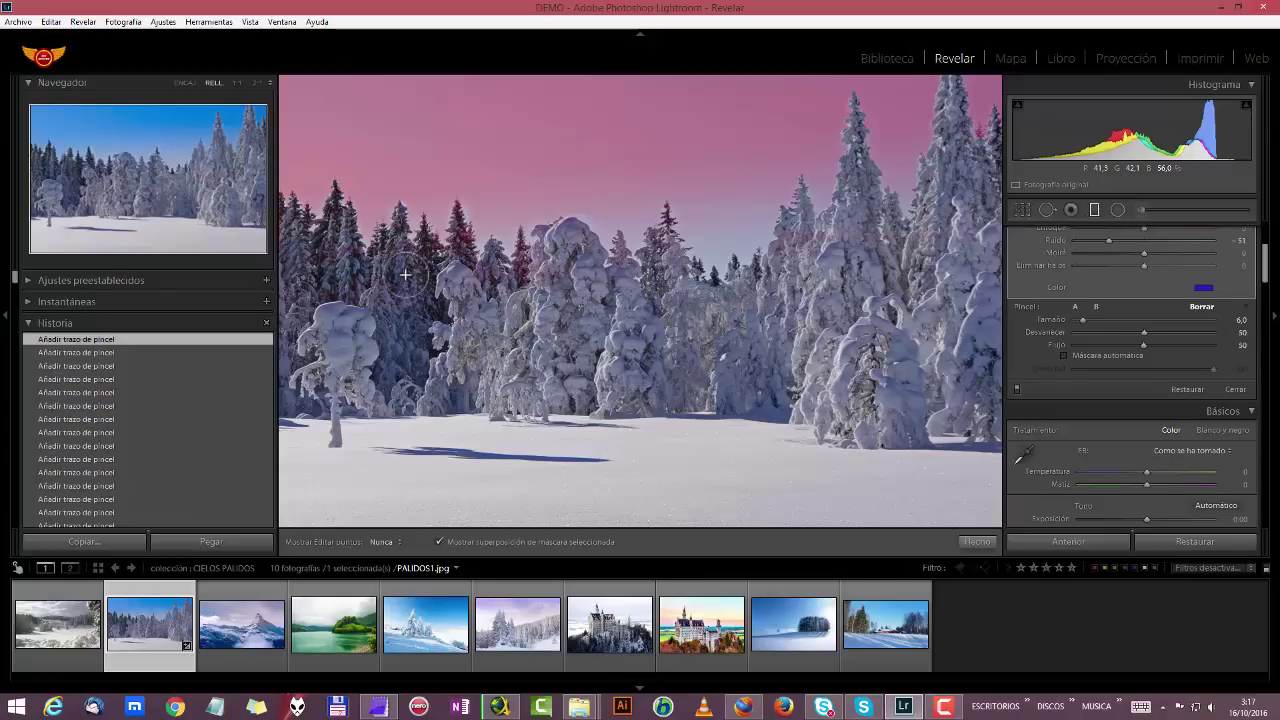
key(h)
Raise the erase brush flow to 69 and shrink its size to 4
drag(1144, 345, 1165, 348)
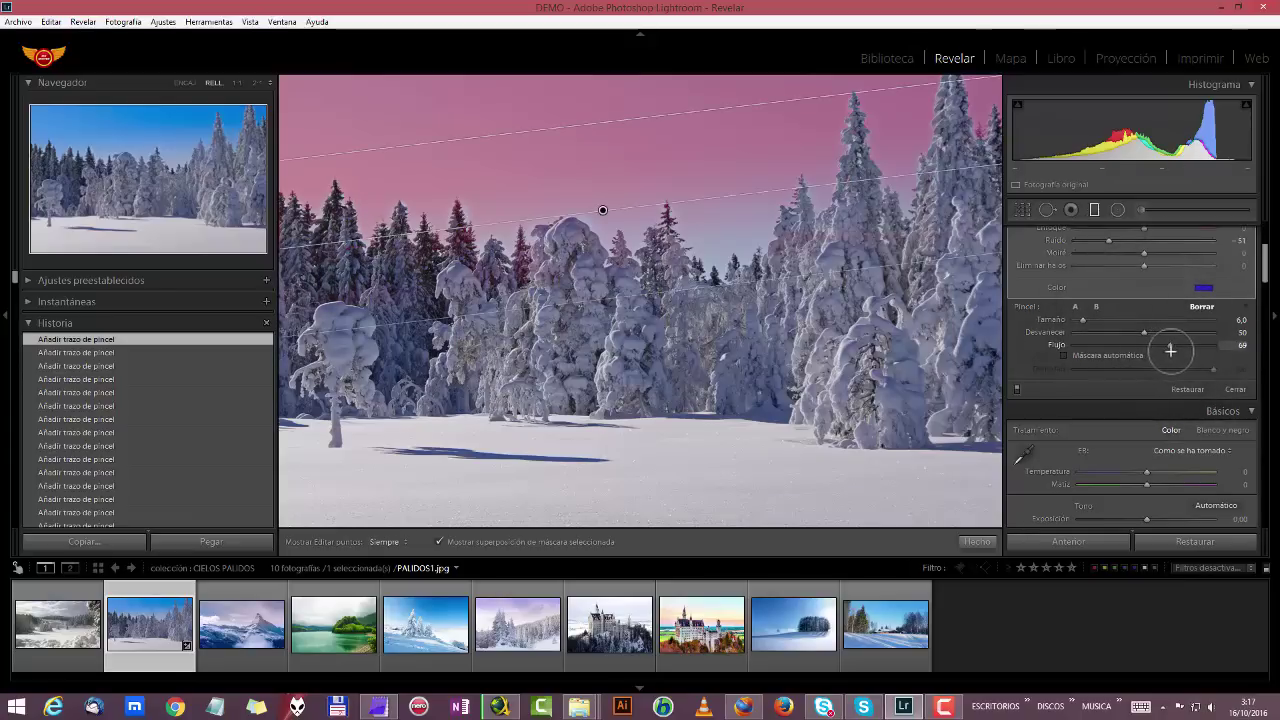
key(h)
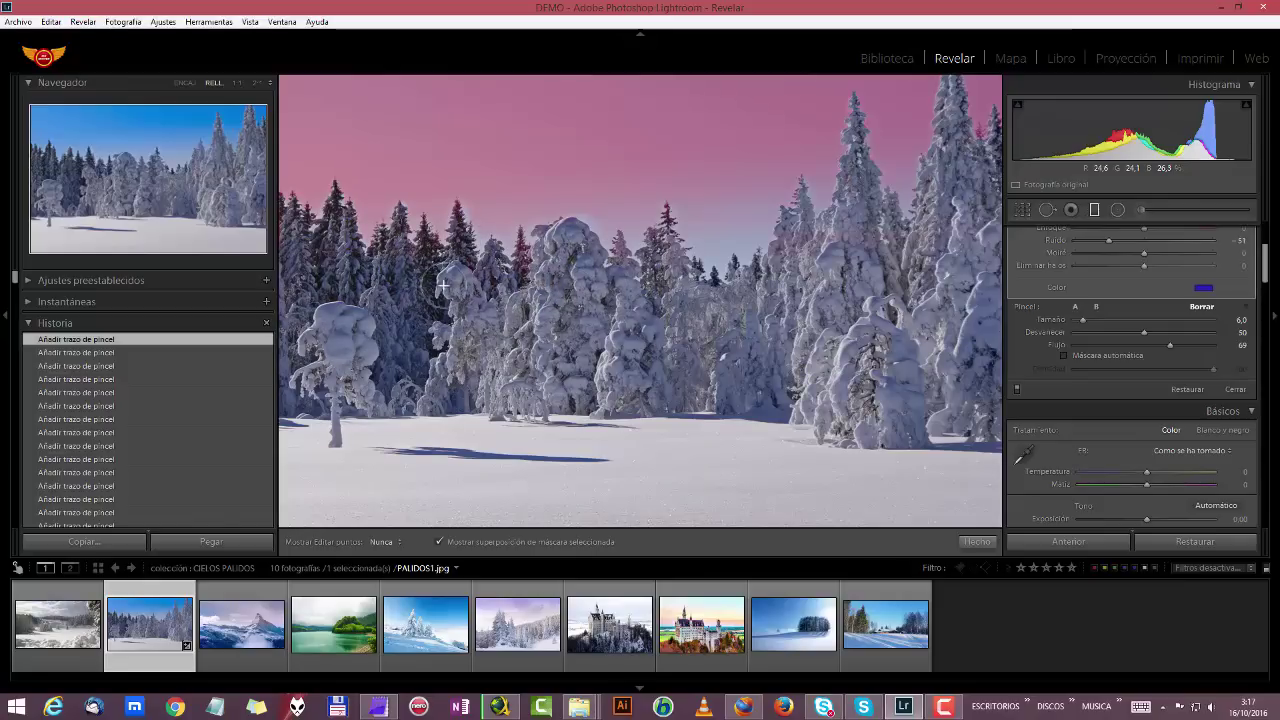
key(h)
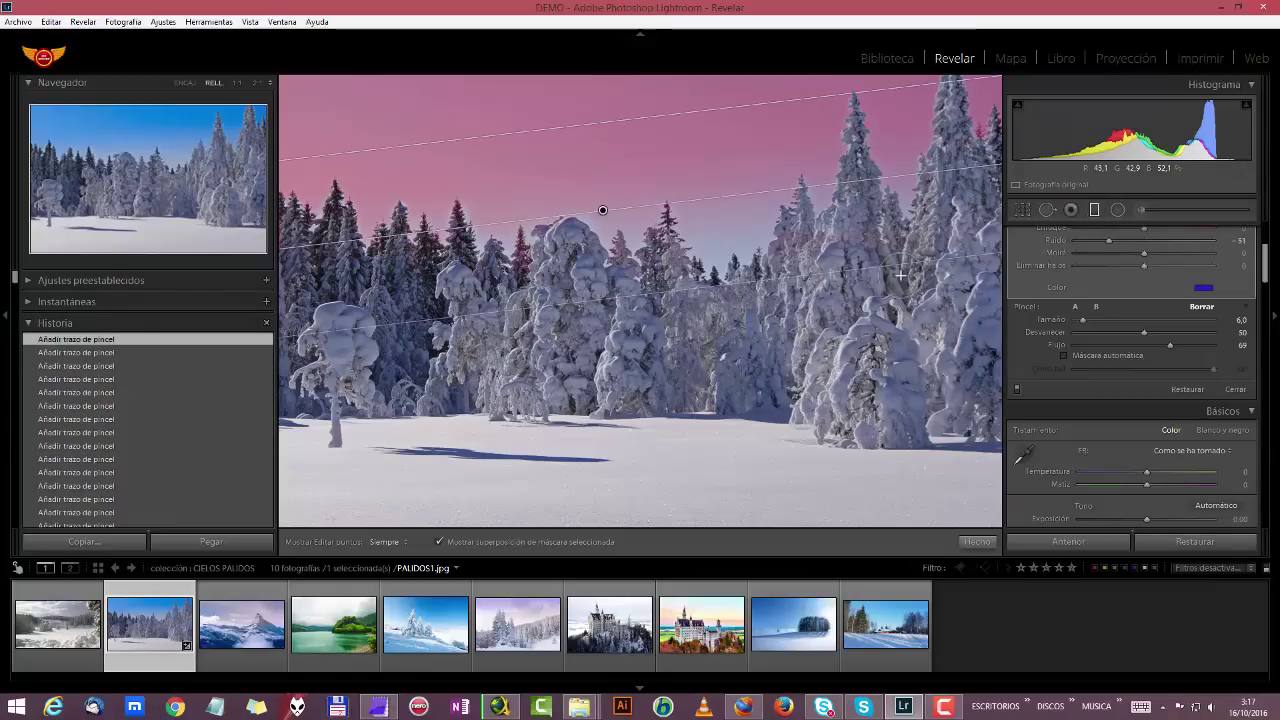
key(bracketleft)
key(bracketleft)
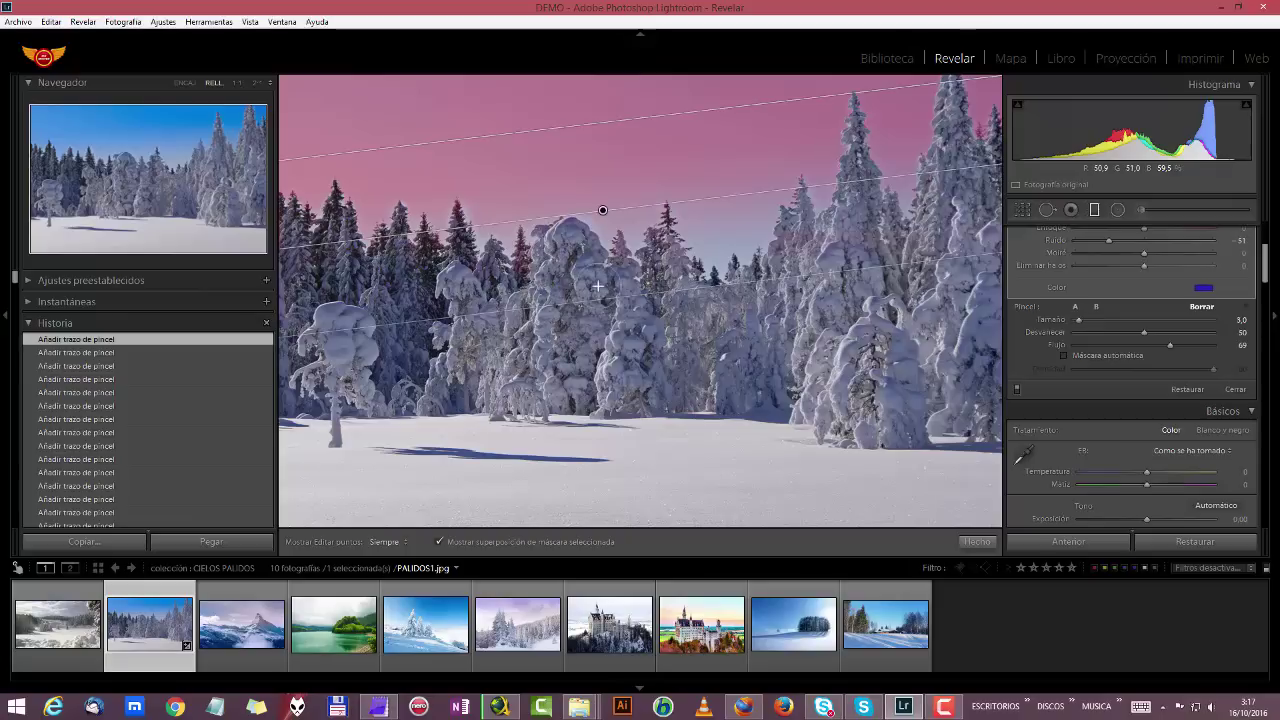
key(bracketright)
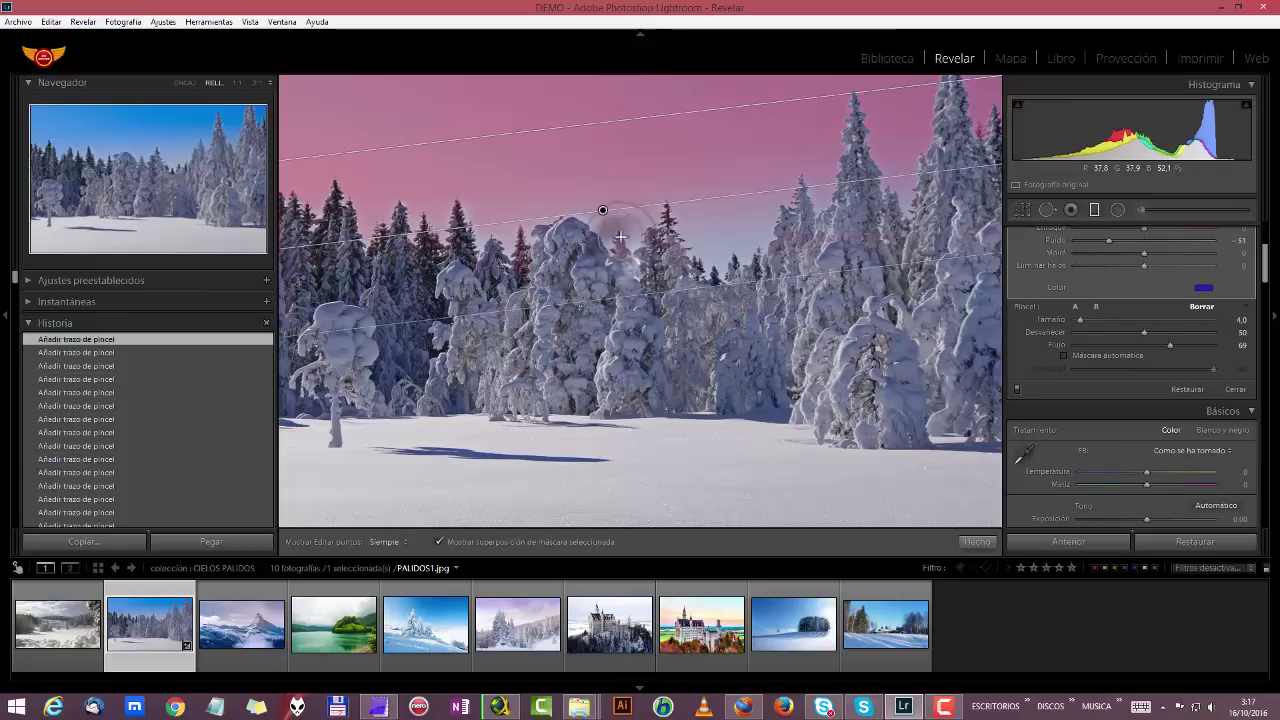
key(h)
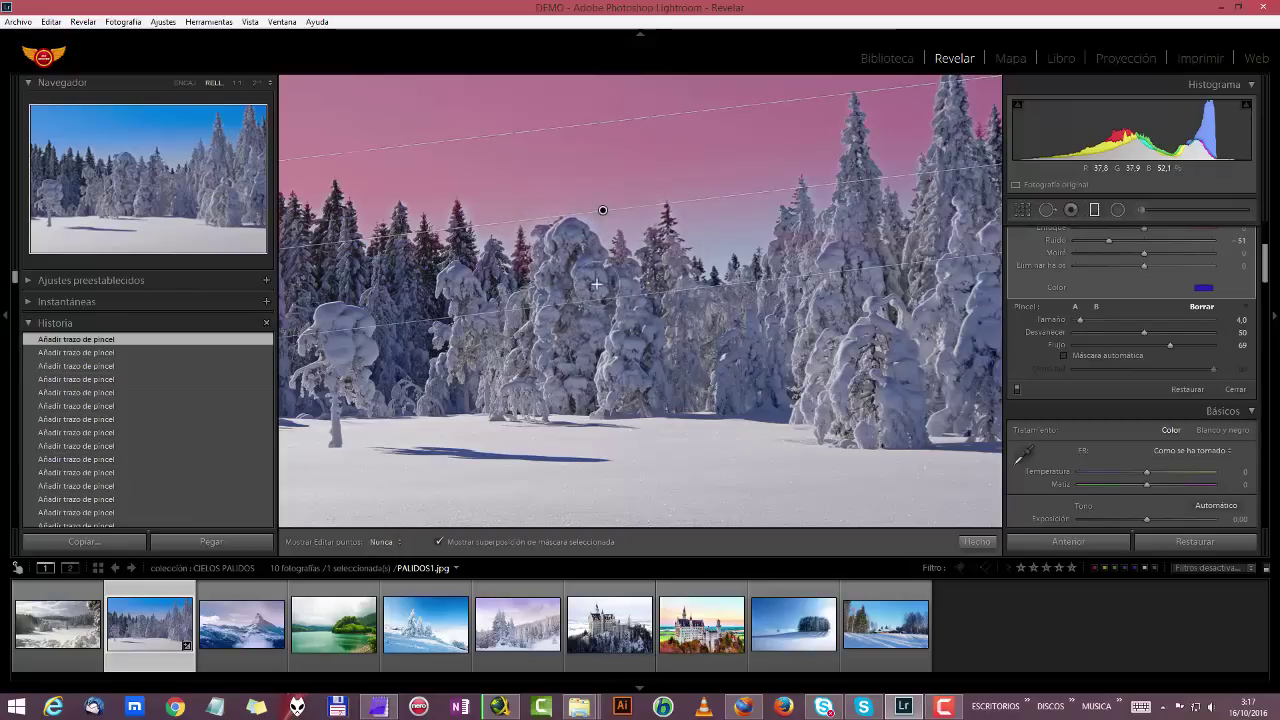
key(h)
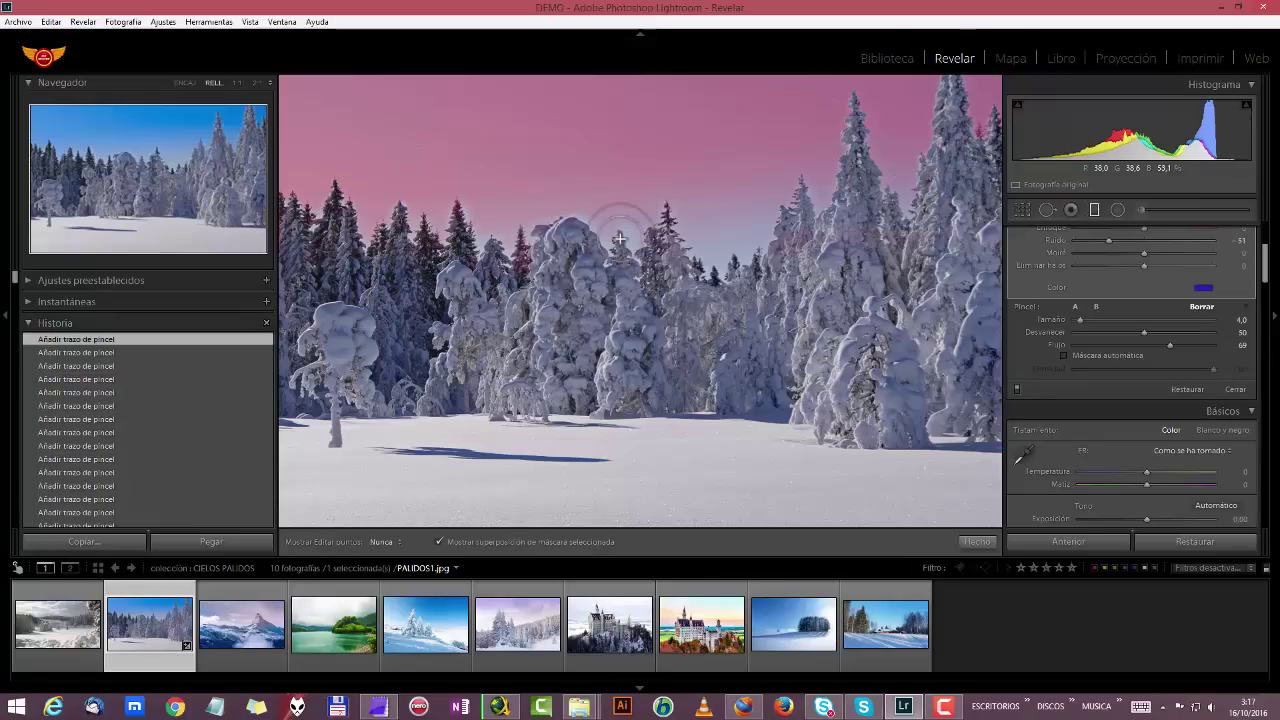
key(h)
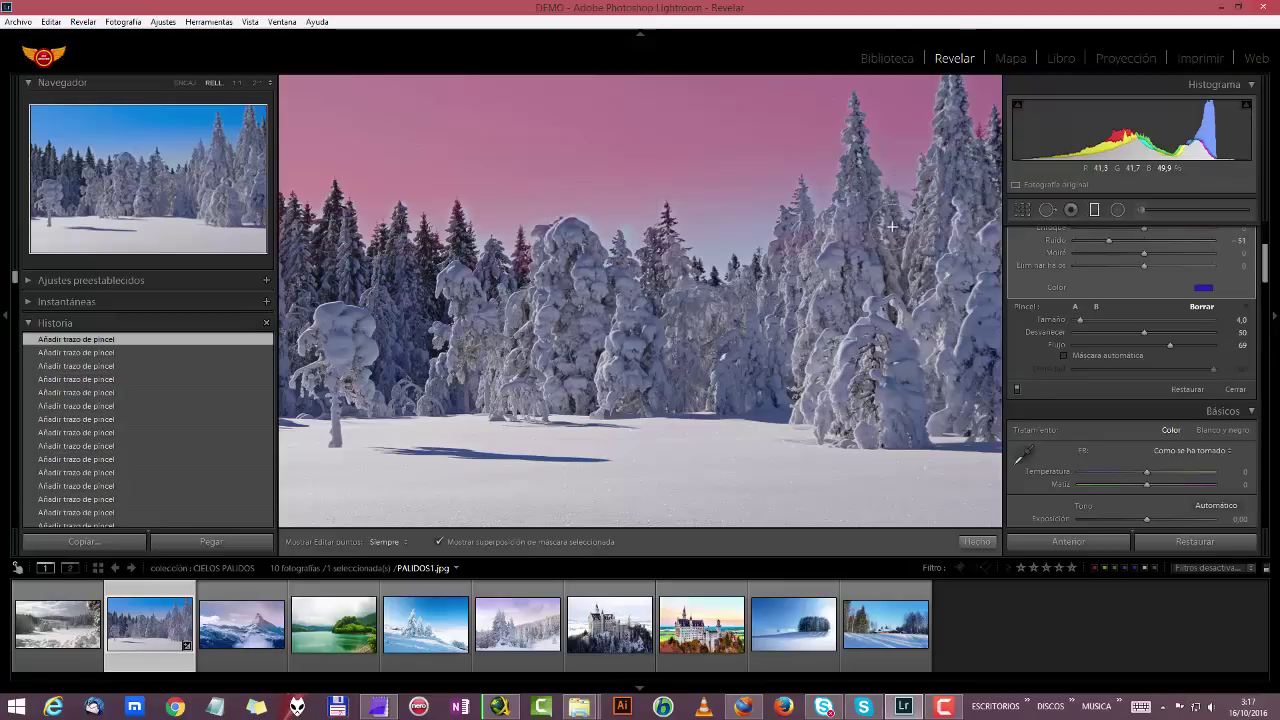
Close the brush settings and select the sky graduated filter's pin to edit it again
click(1094, 210)
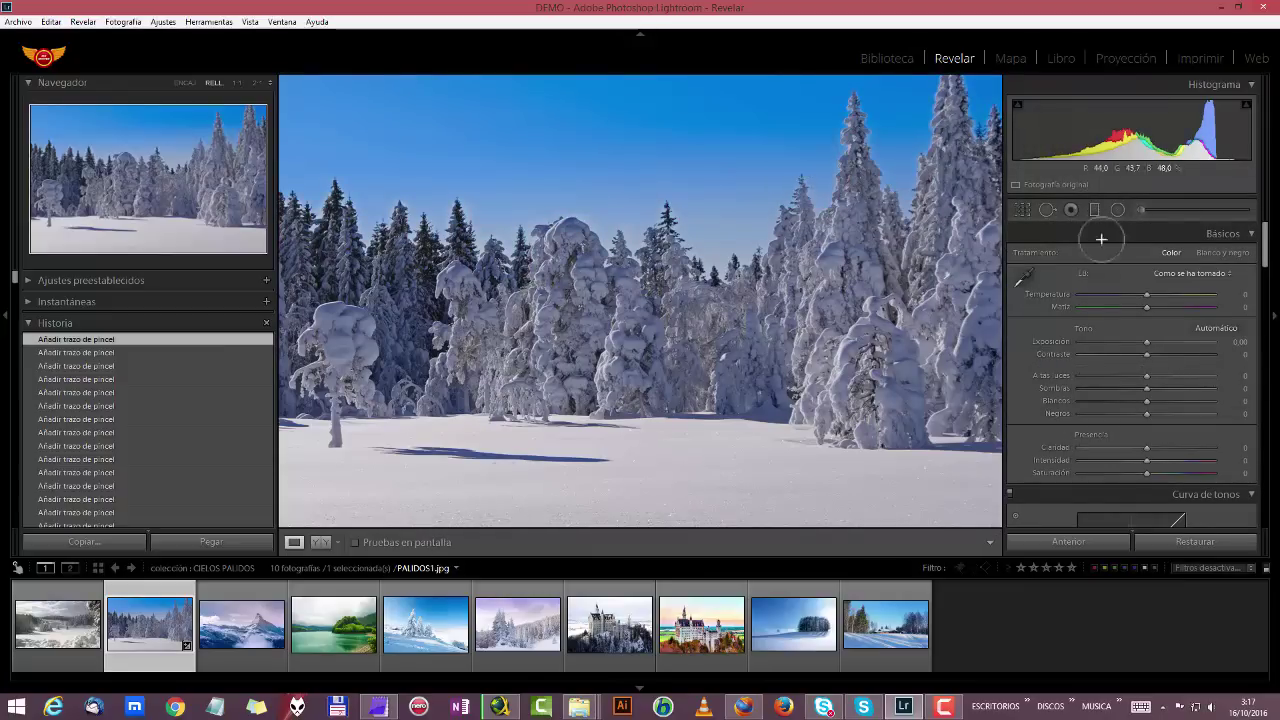
click(1094, 209)
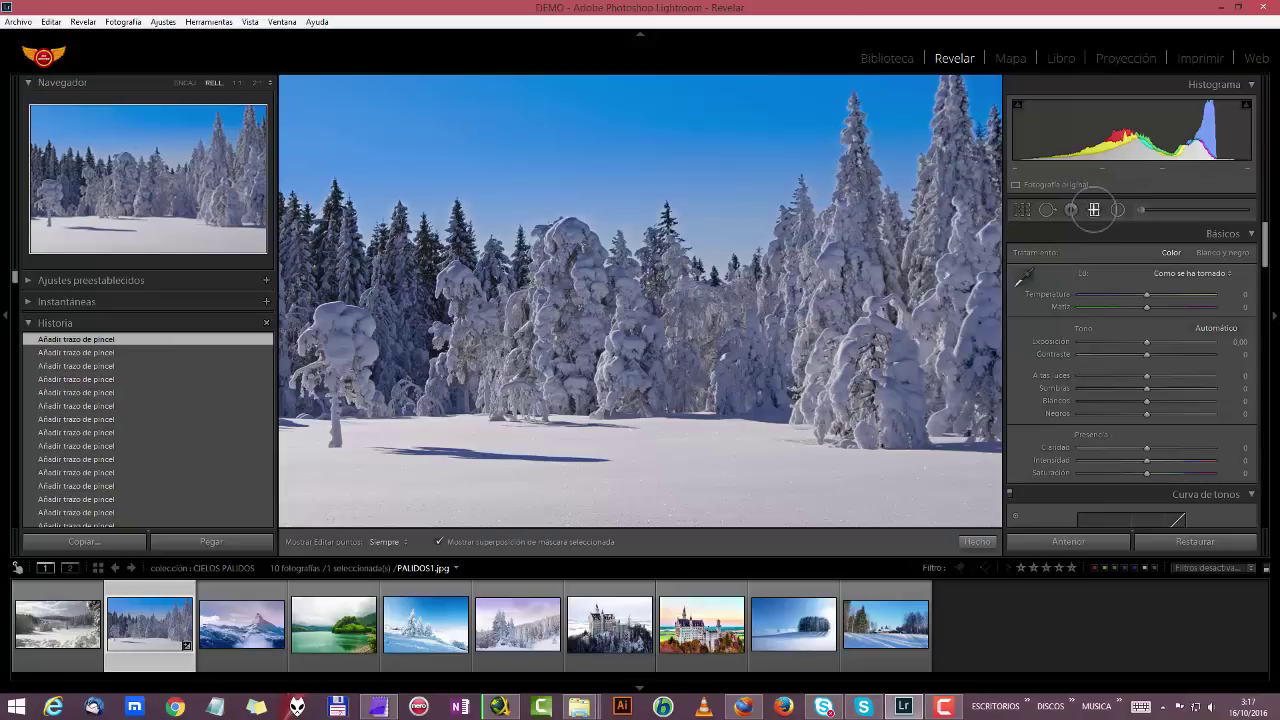
click(603, 209)
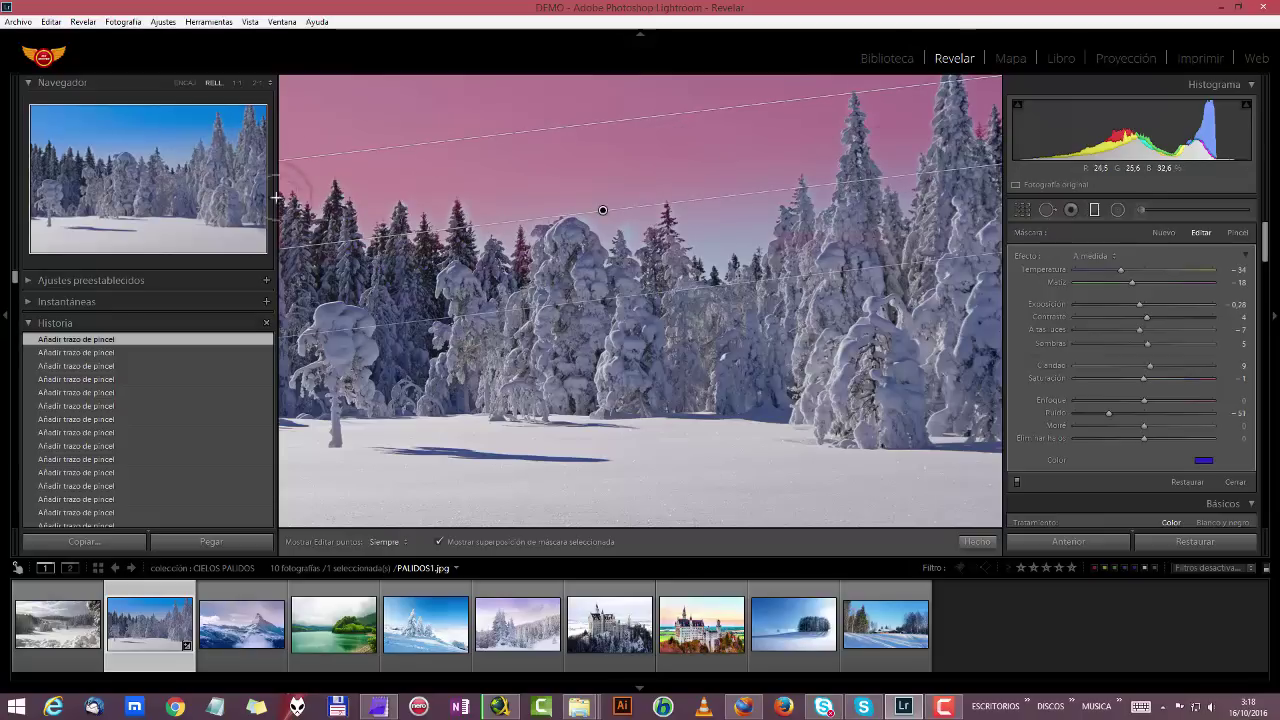
Zoom the Navigator to 4:1 and pan across the treetops
click(269, 82)
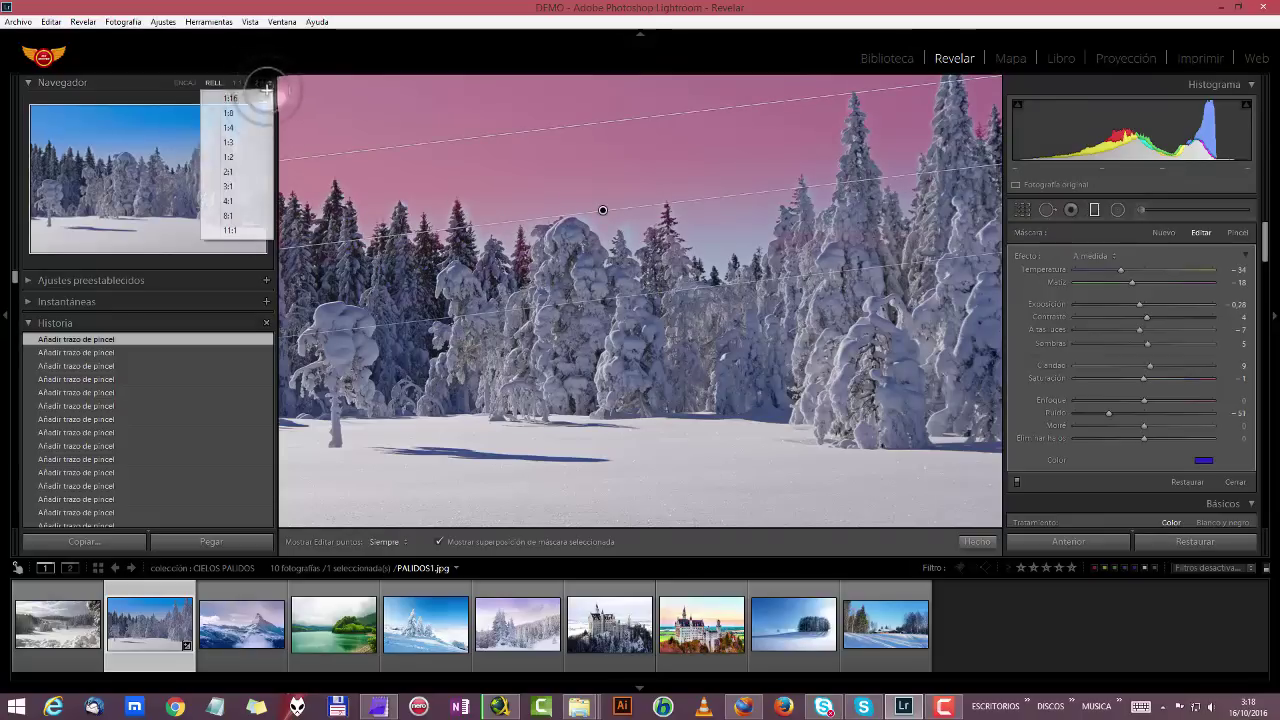
click(230, 200)
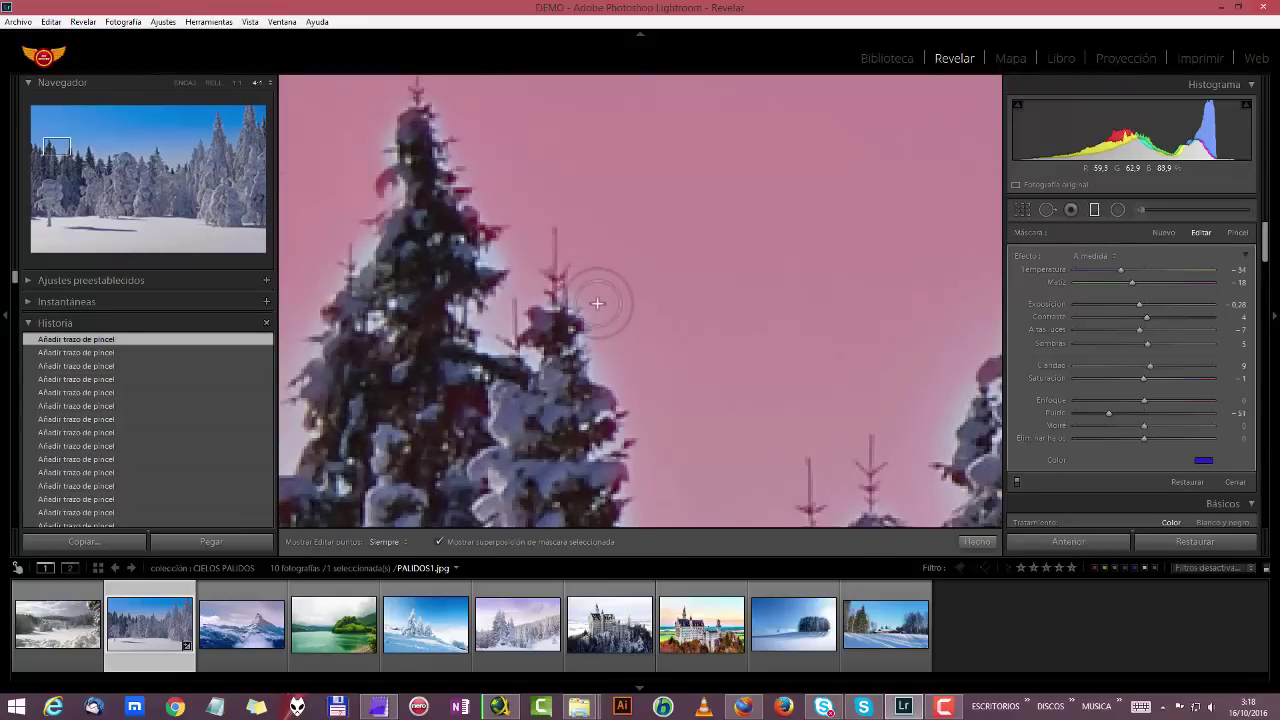
drag(55, 146, 45, 143)
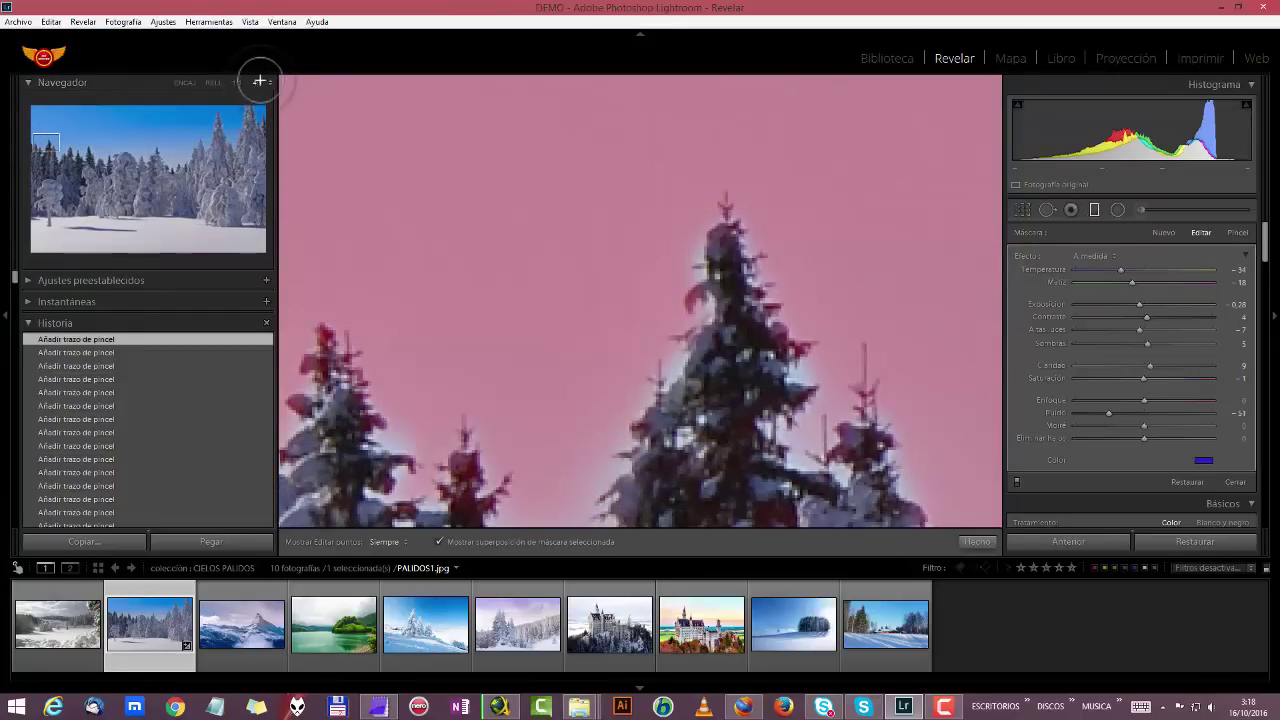
Drop to 3:1 and centre the close-up on the pine treetops against the masked sky
click(260, 83)
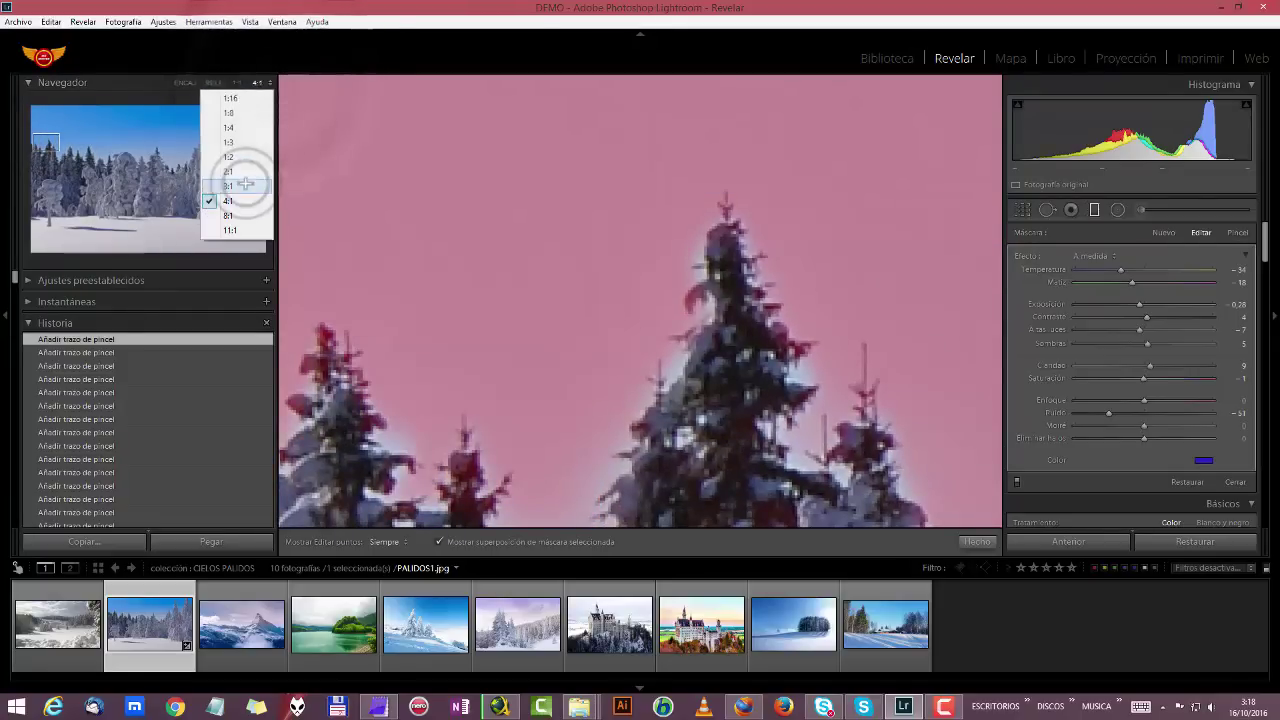
click(244, 187)
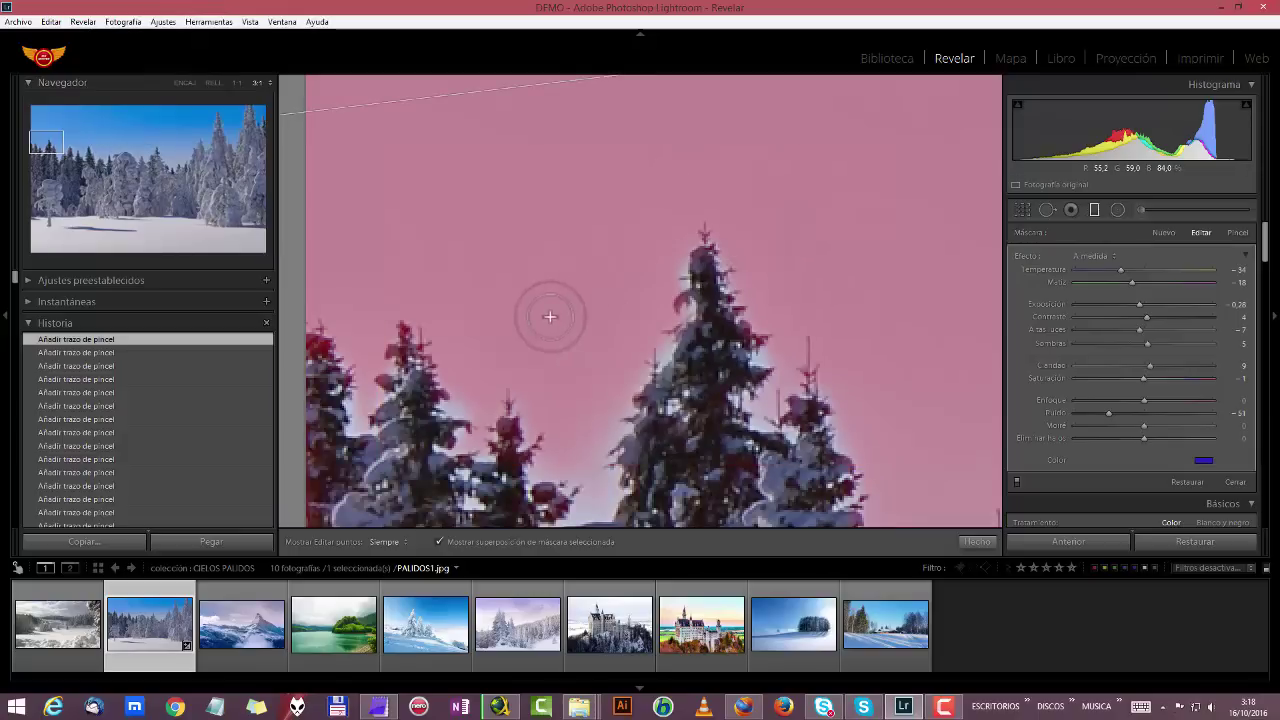
click(50, 143)
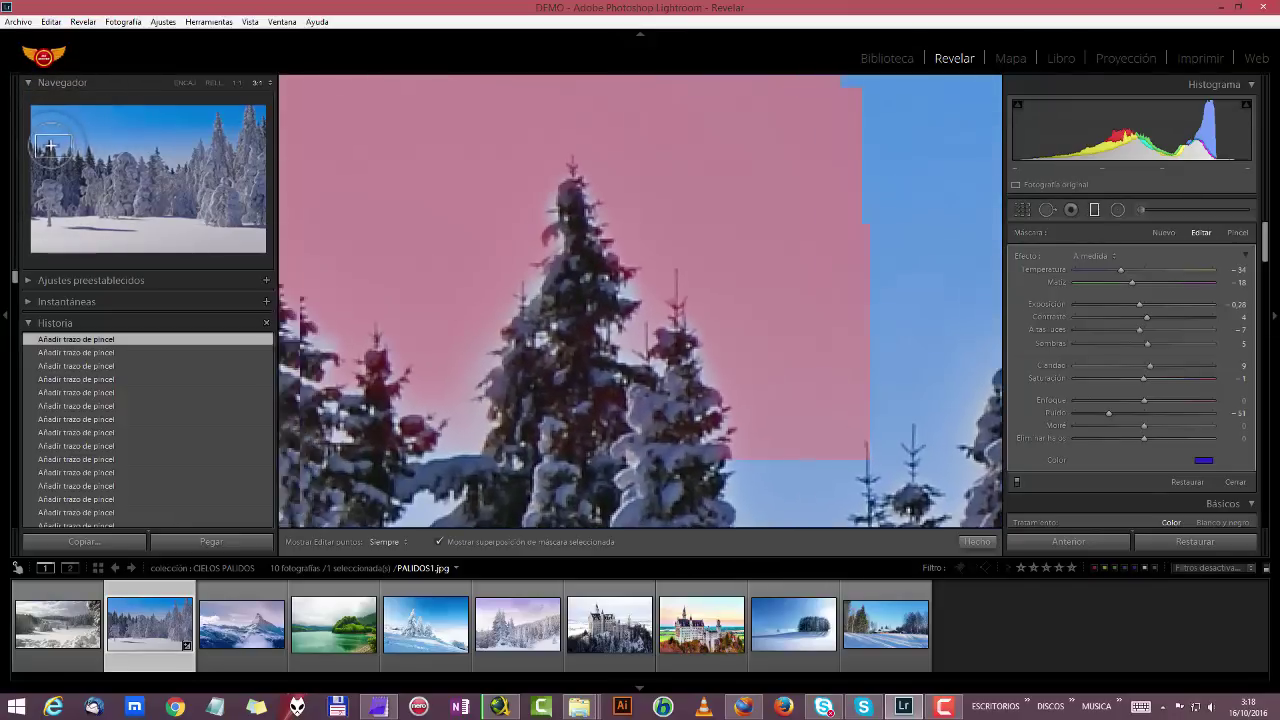
drag(50, 146, 47, 145)
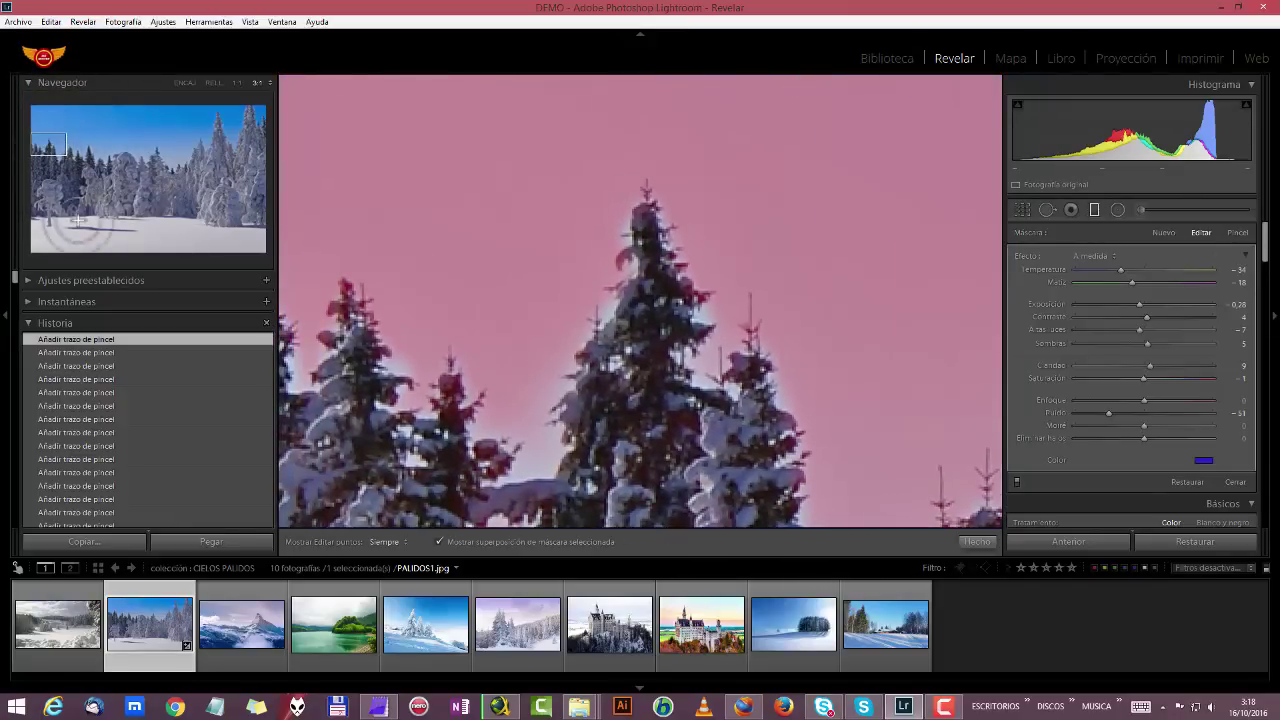
Switch the graduated filter's mask to Pincel and set the brush size to 4
click(1238, 231)
drag(1264, 243, 1262, 271)
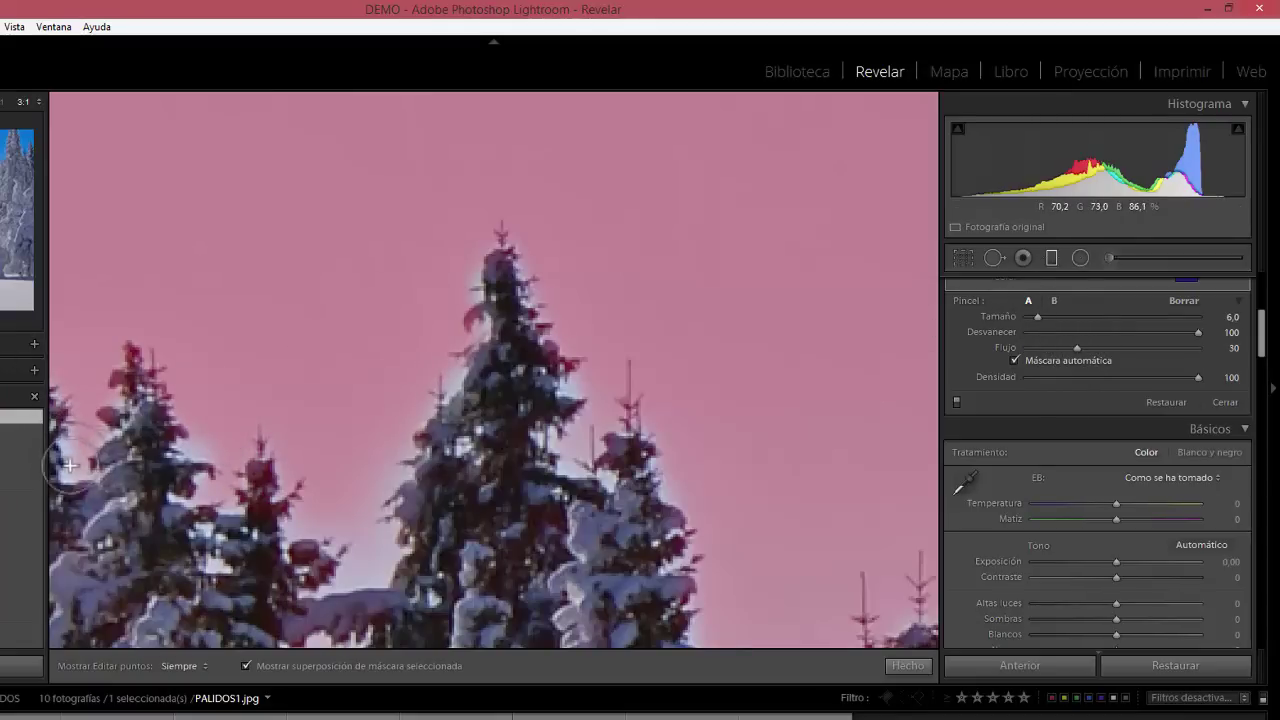
key([)
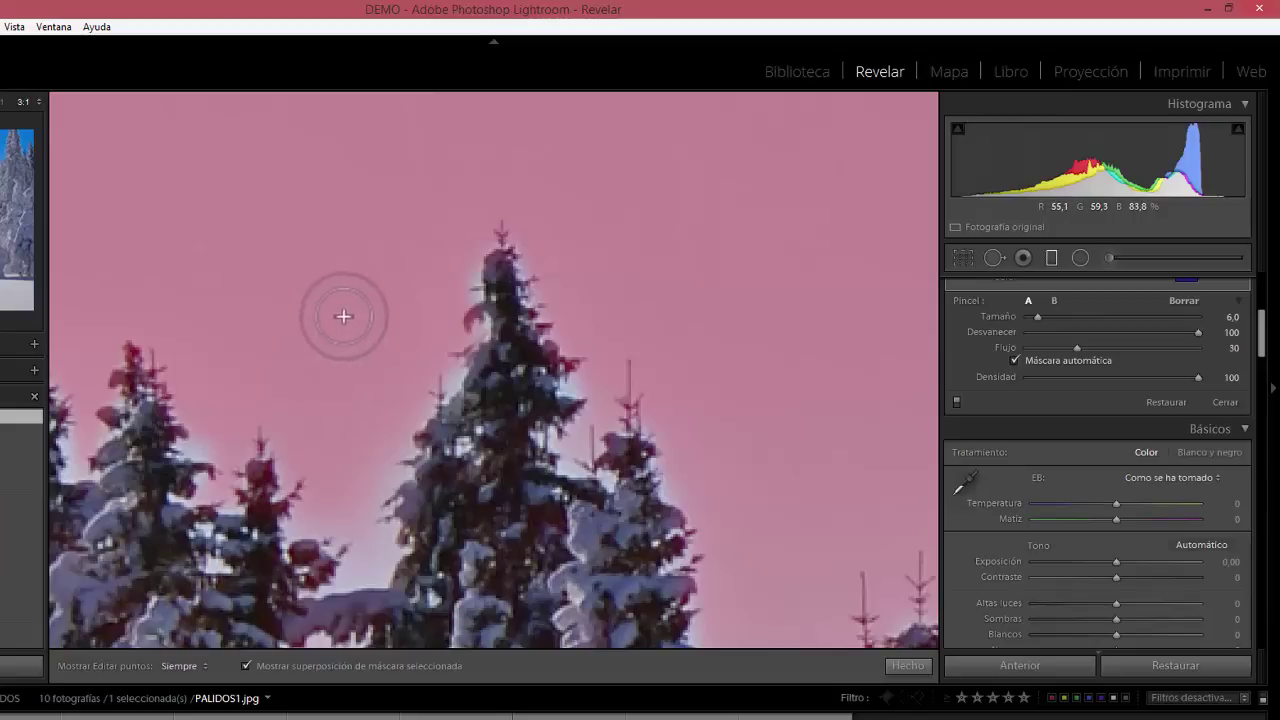
key(bracketleft)
key(bracketleft)
key(bracketleft)
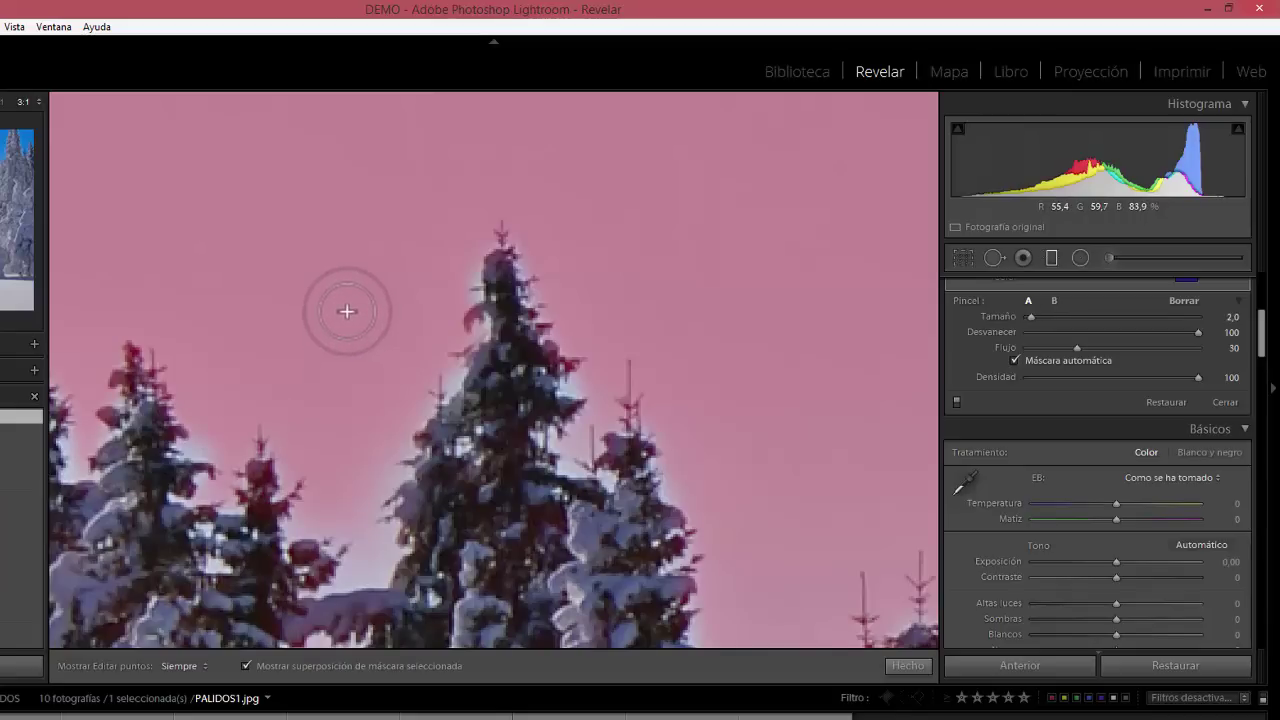
key(bracketright)
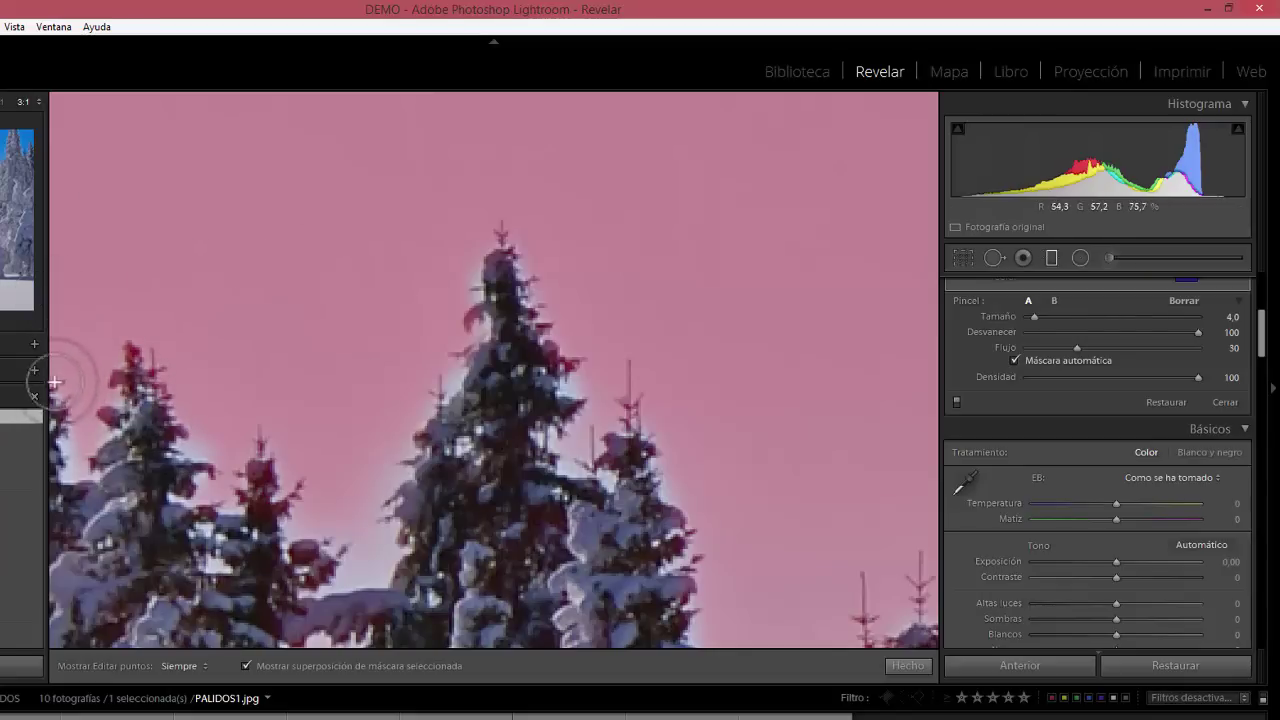
Toggle the filter's edit pins off and on with H to inspect the mask
key(h)
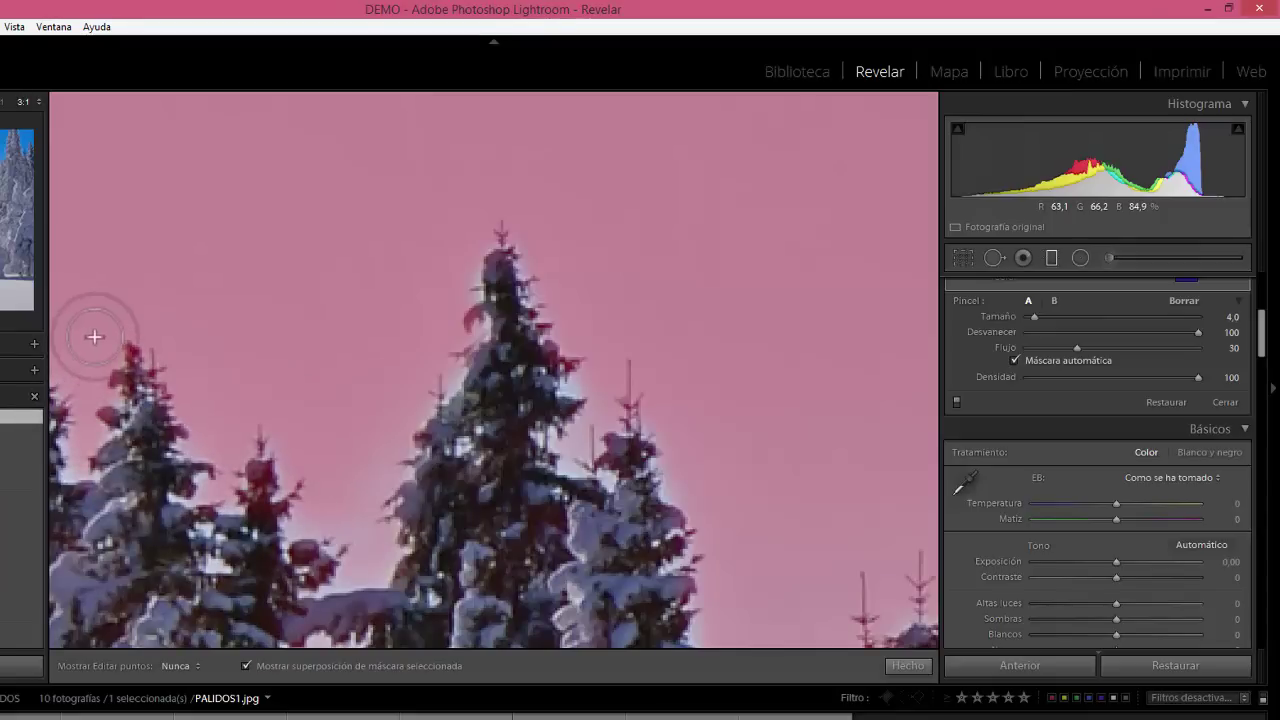
key(h)
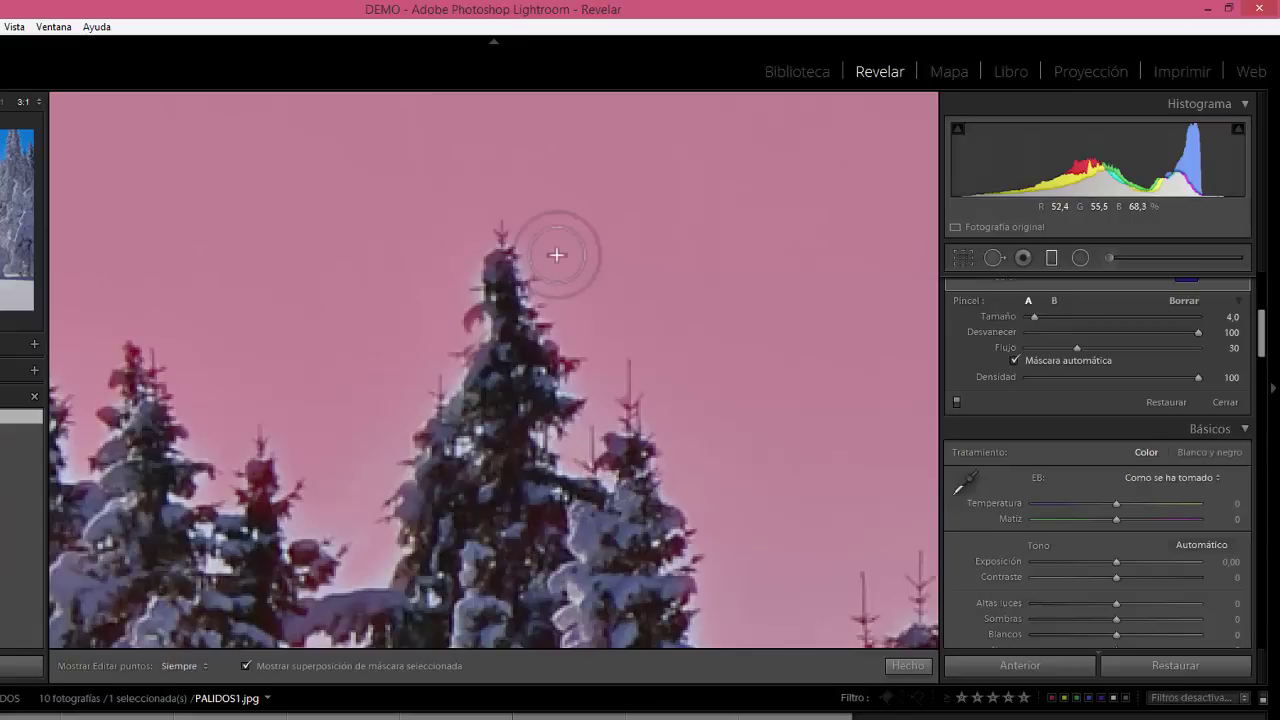
key(h)
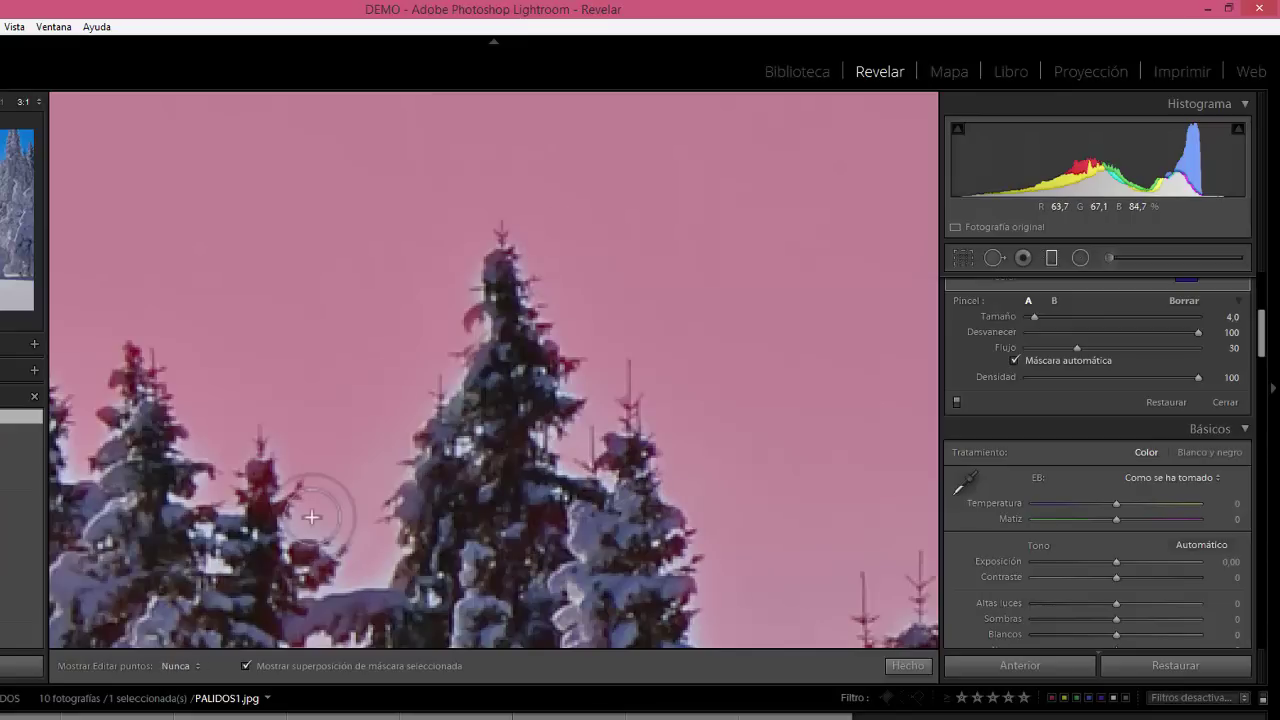
key(h)
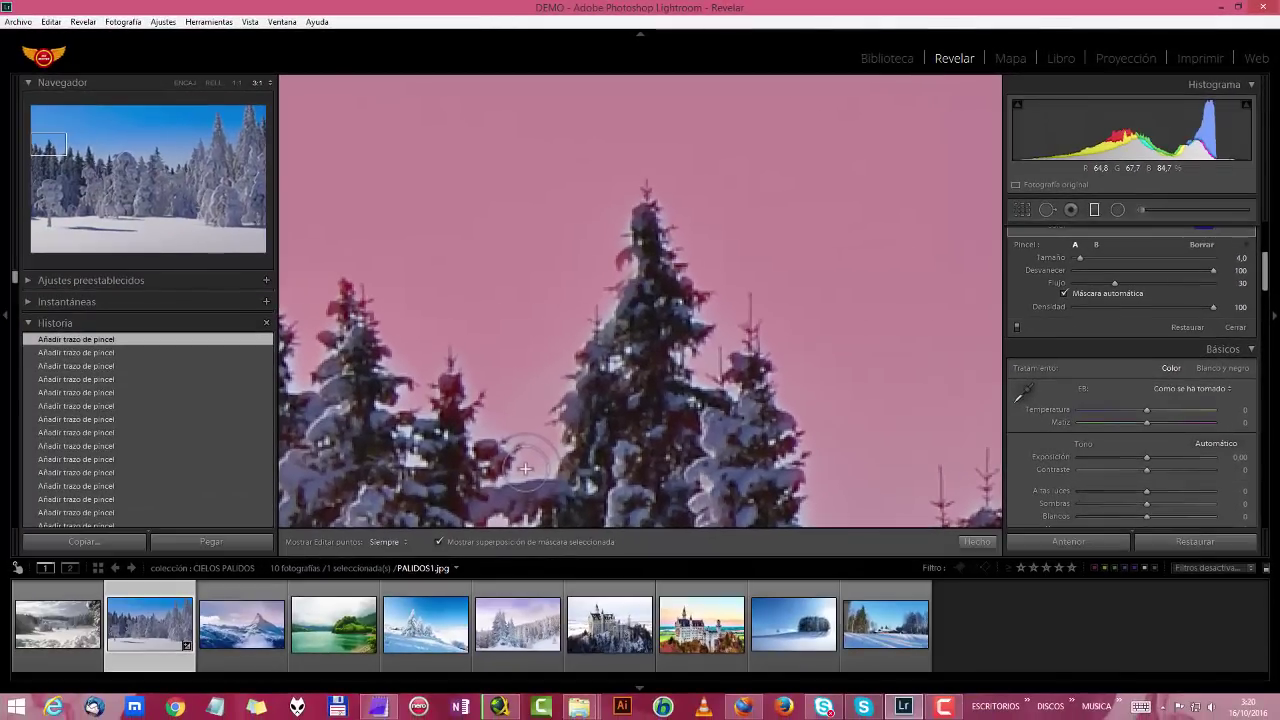
Pan the close-up to another group of treetops, toggling the edit pins to inspect the halos
drag(52, 150, 62, 165)
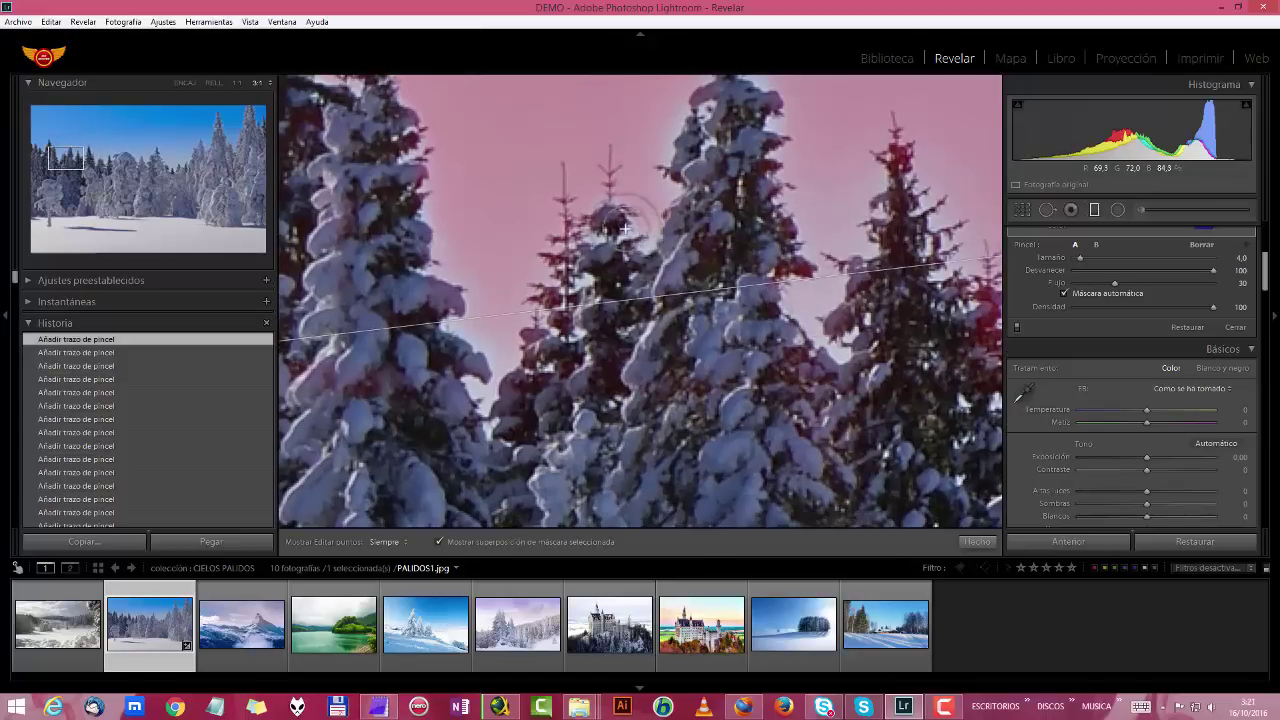
key(h)
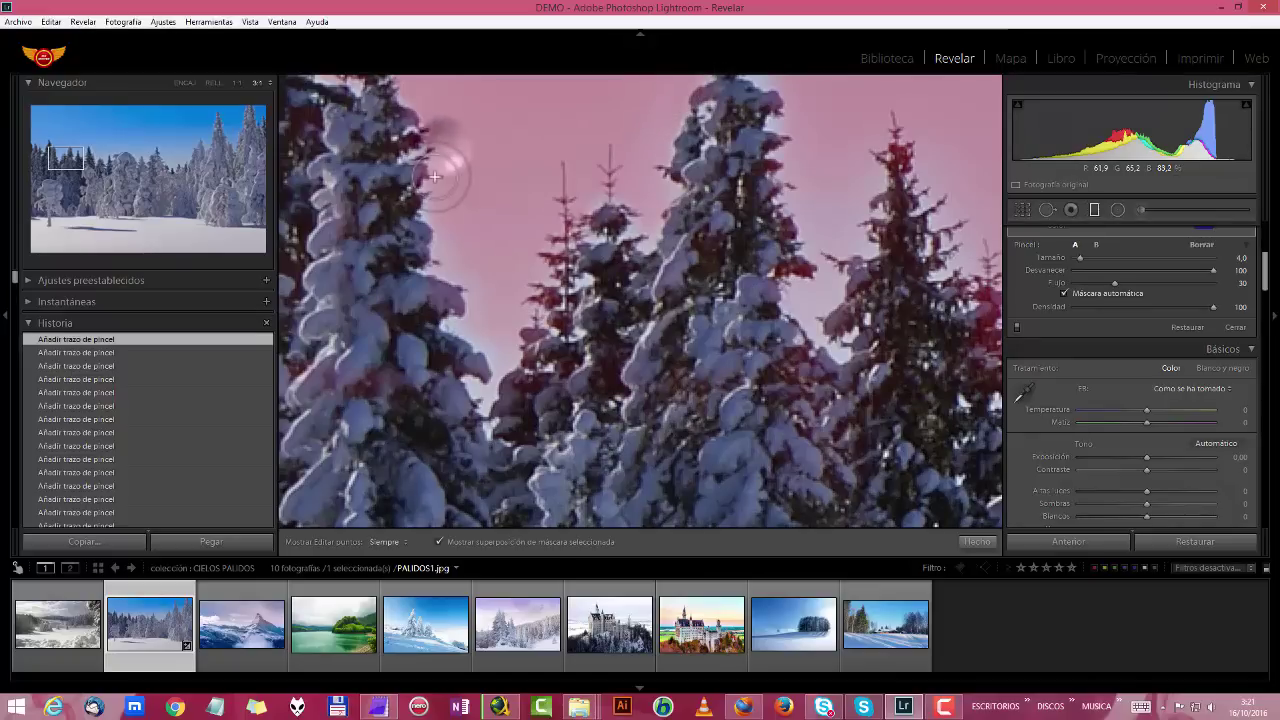
key(h)
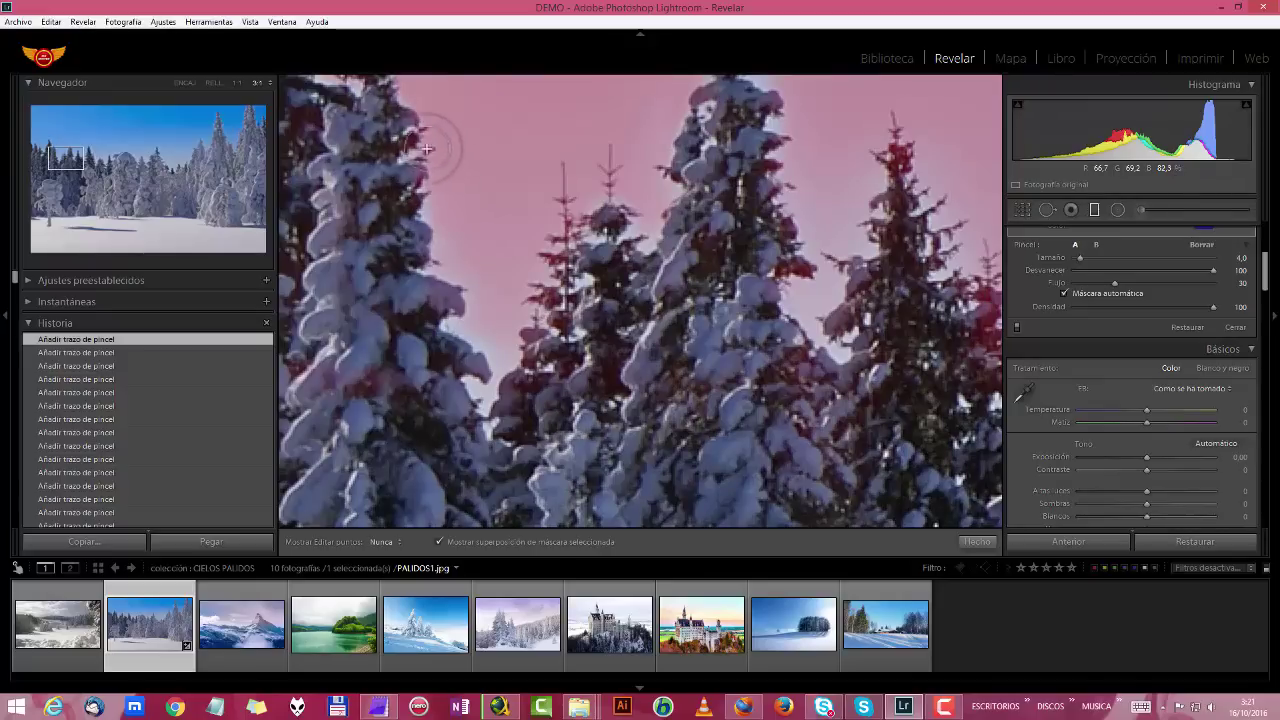
key(h)
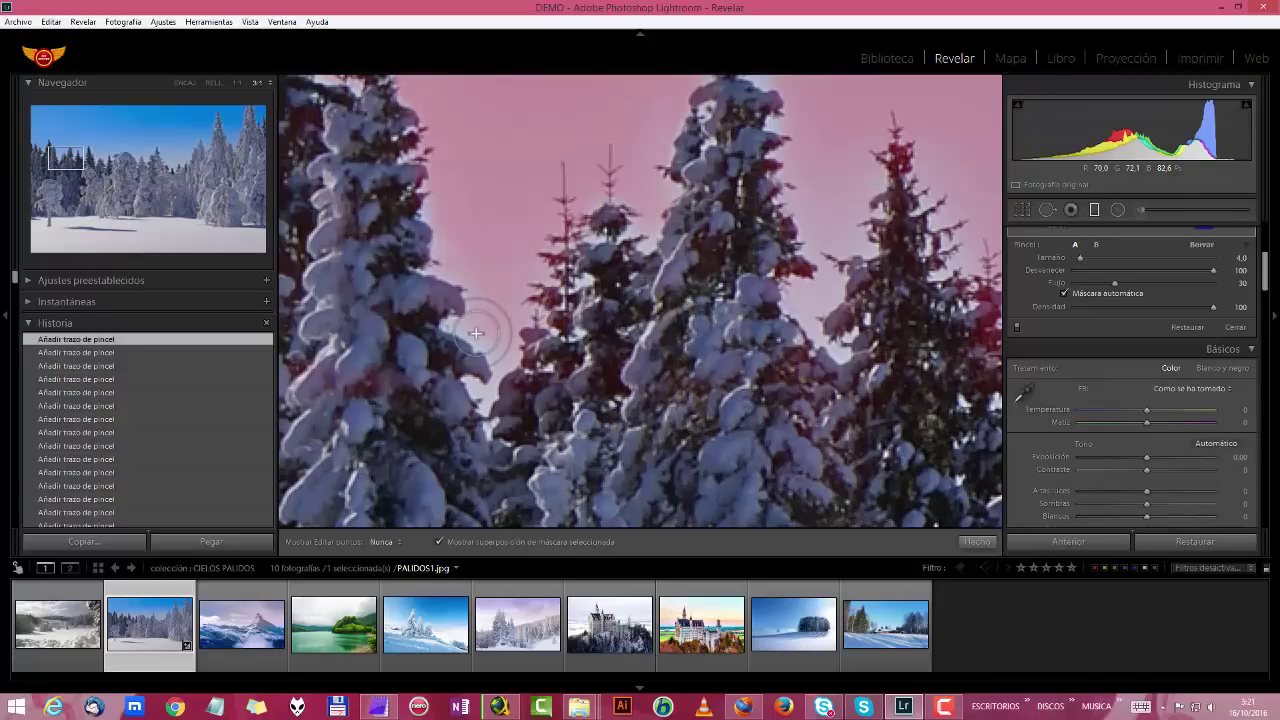
key(h)
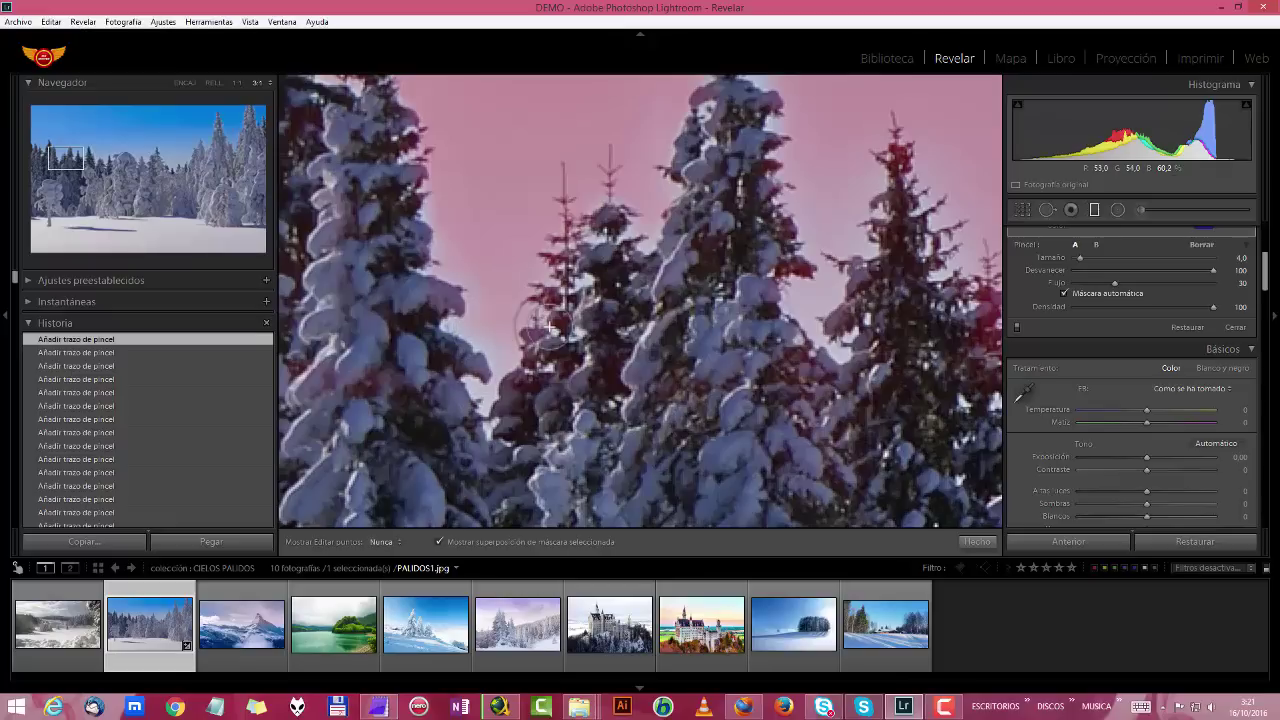
key(h)
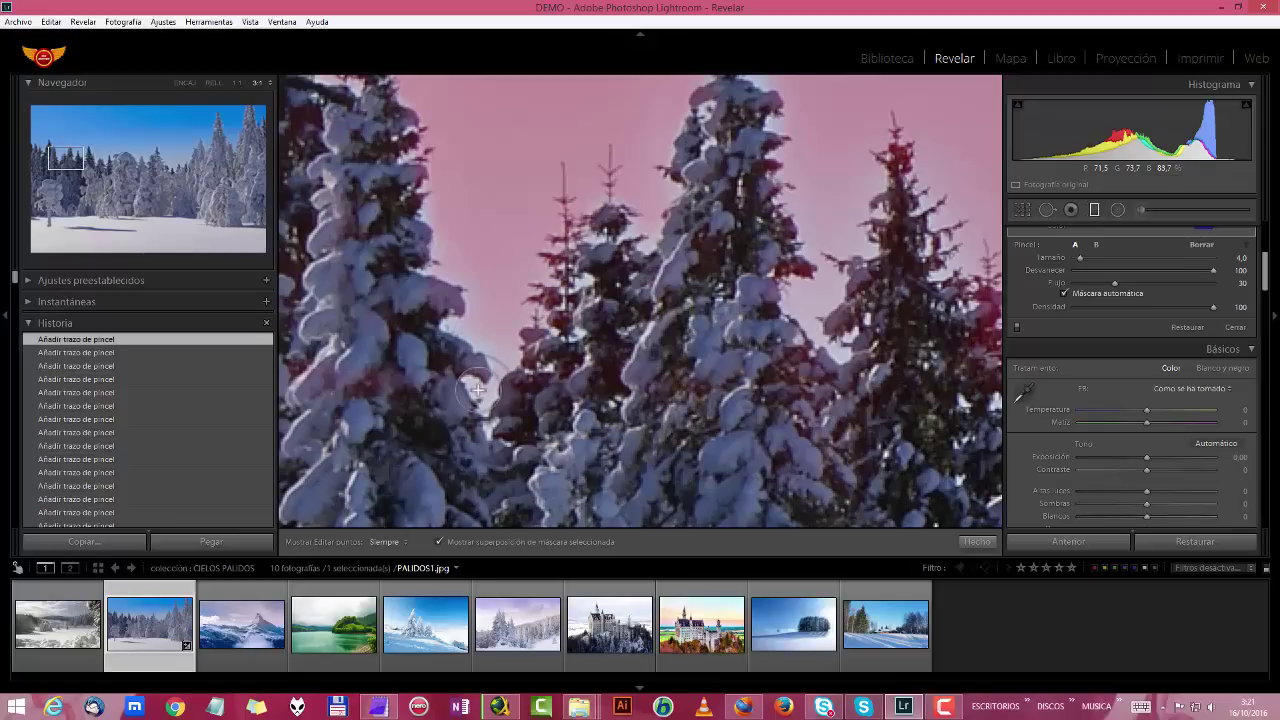
key(h)
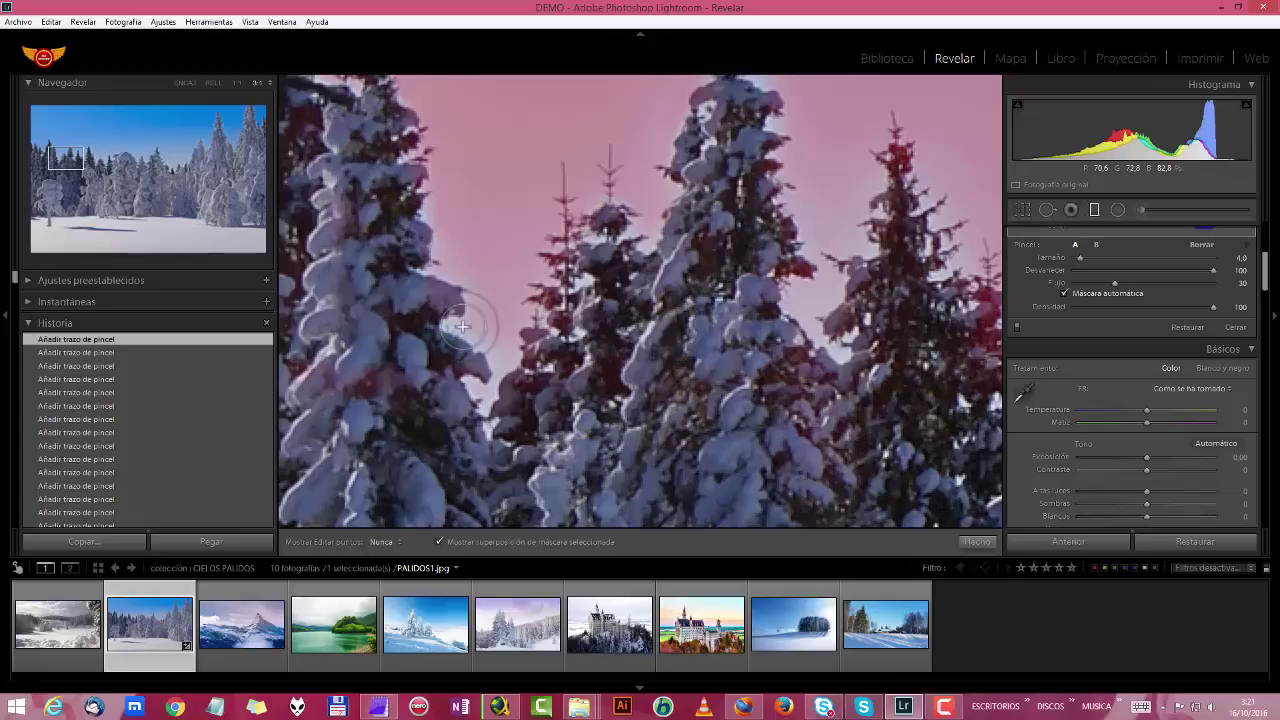
key(h)
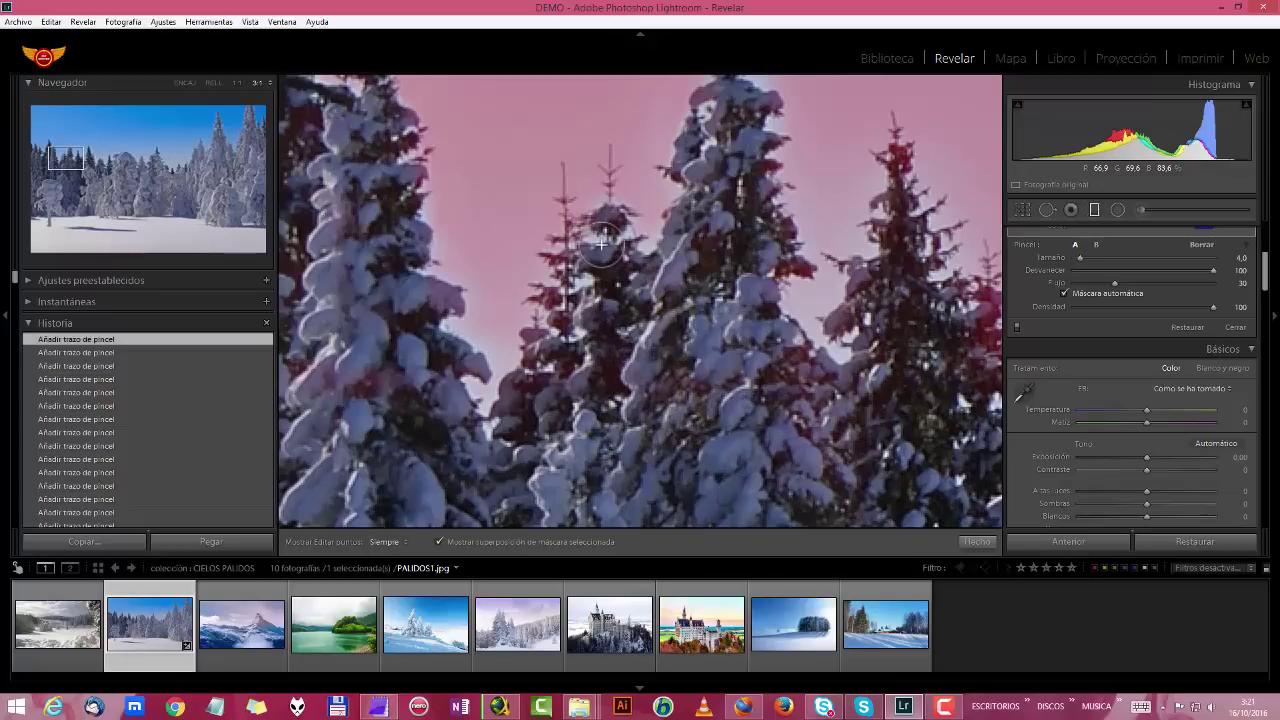
key(h)
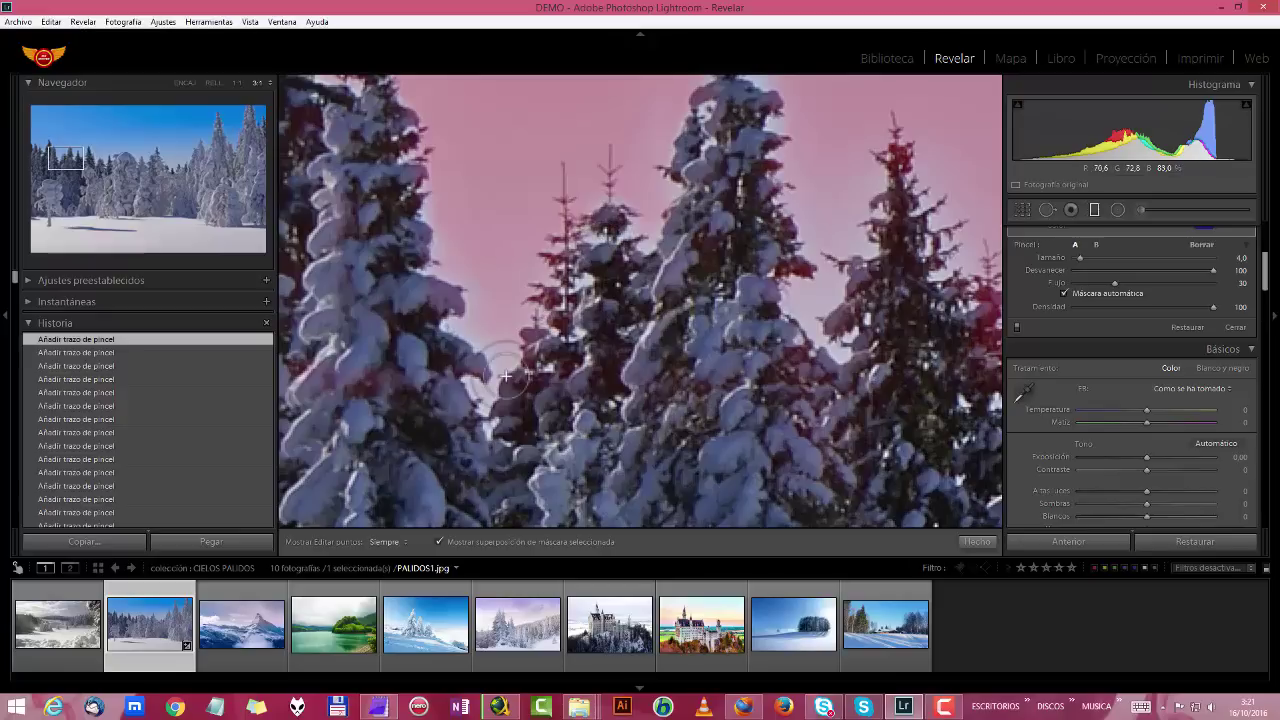
key(h)
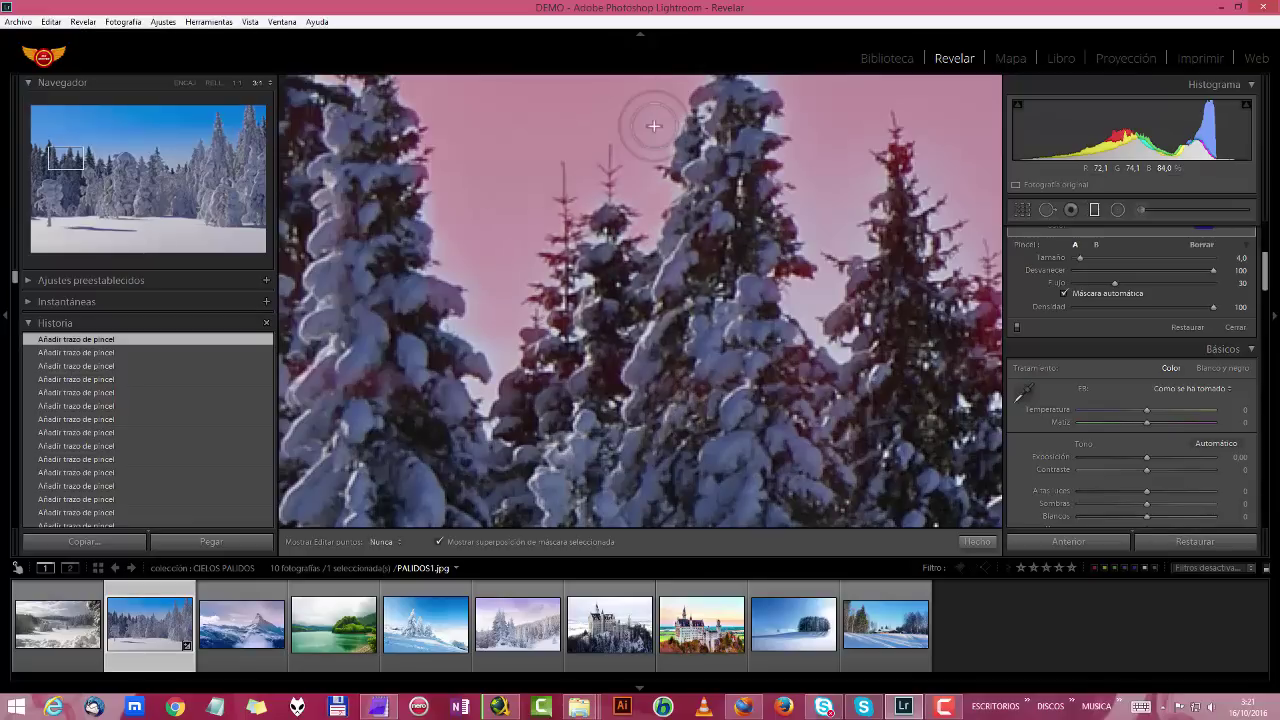
key(h)
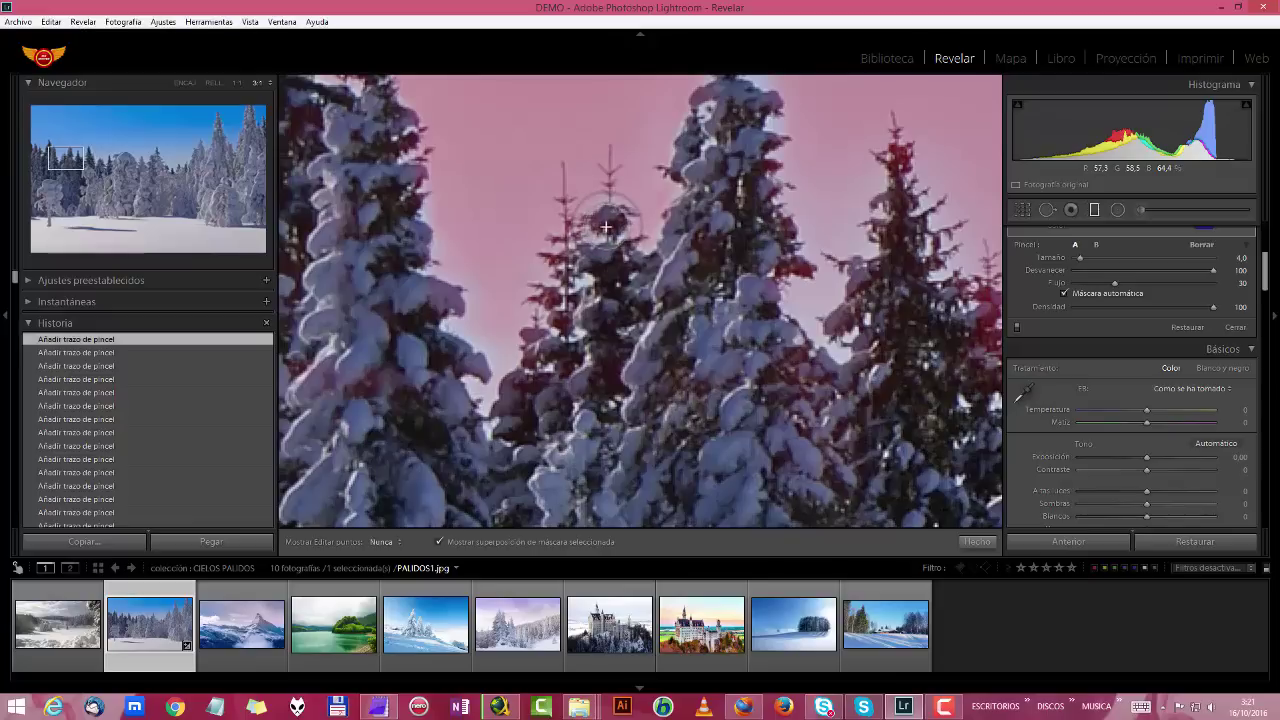
Brush the mask along the left, centre and right treetops' edges
drag(401, 218, 443, 229)
scroll(449, 163, down, 2)
scroll(491, 168, up, 5)
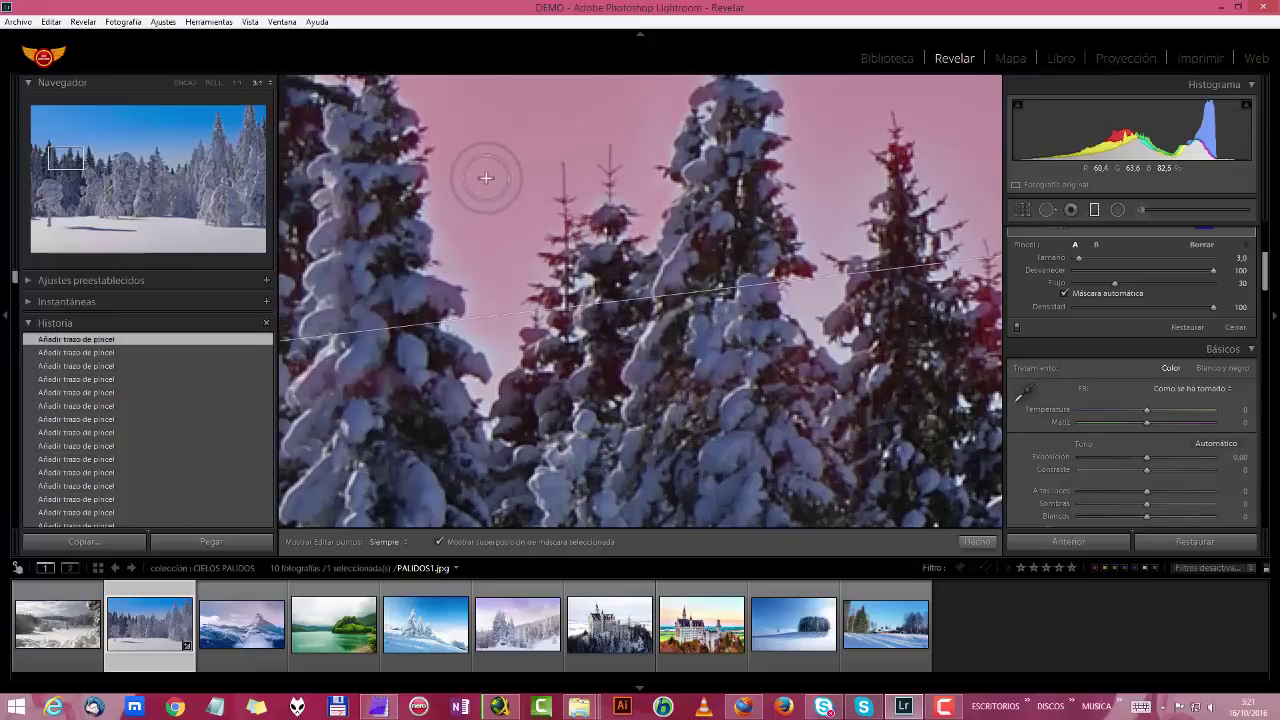
mouse_move(443, 251)
mouse_down()
mouse_move(438, 173)
mouse_move(402, 91)
mouse_move(434, 167)
mouse_up()
key(h)
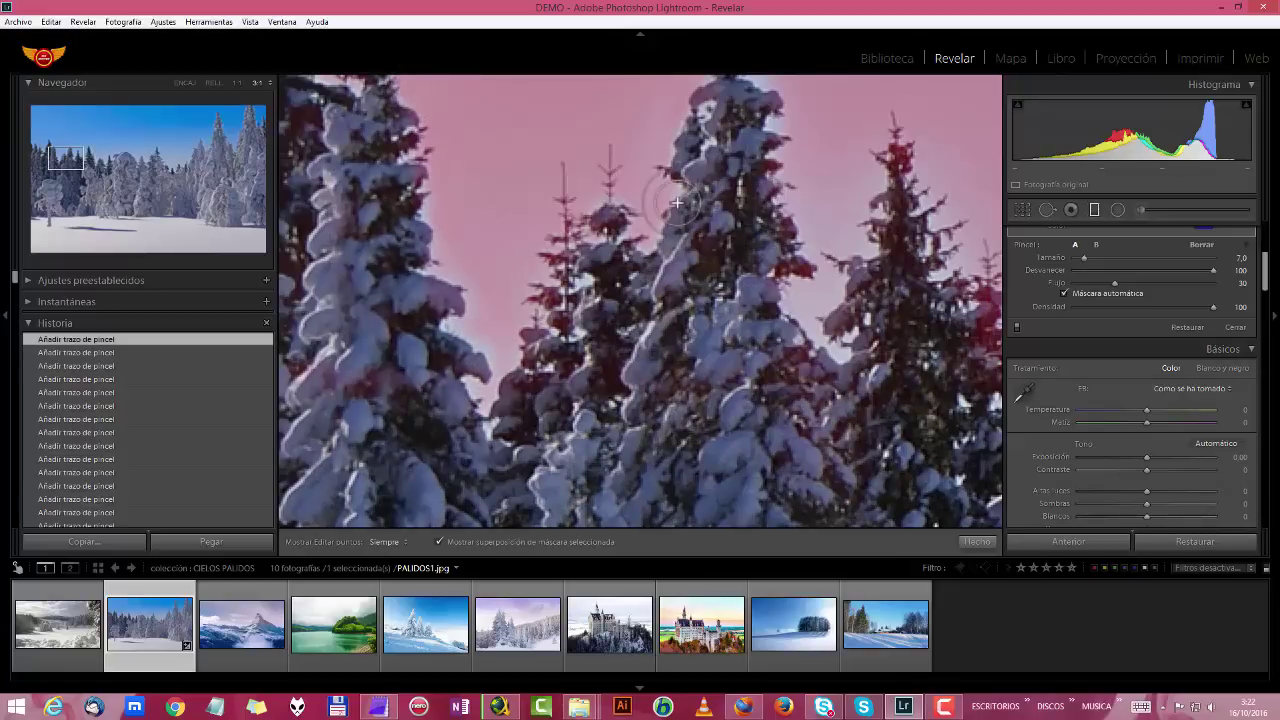
mouse_move(740, 133)
mouse_down()
mouse_move(781, 120)
mouse_move(820, 143)
mouse_move(807, 337)
mouse_move(846, 253)
mouse_move(820, 274)
mouse_up()
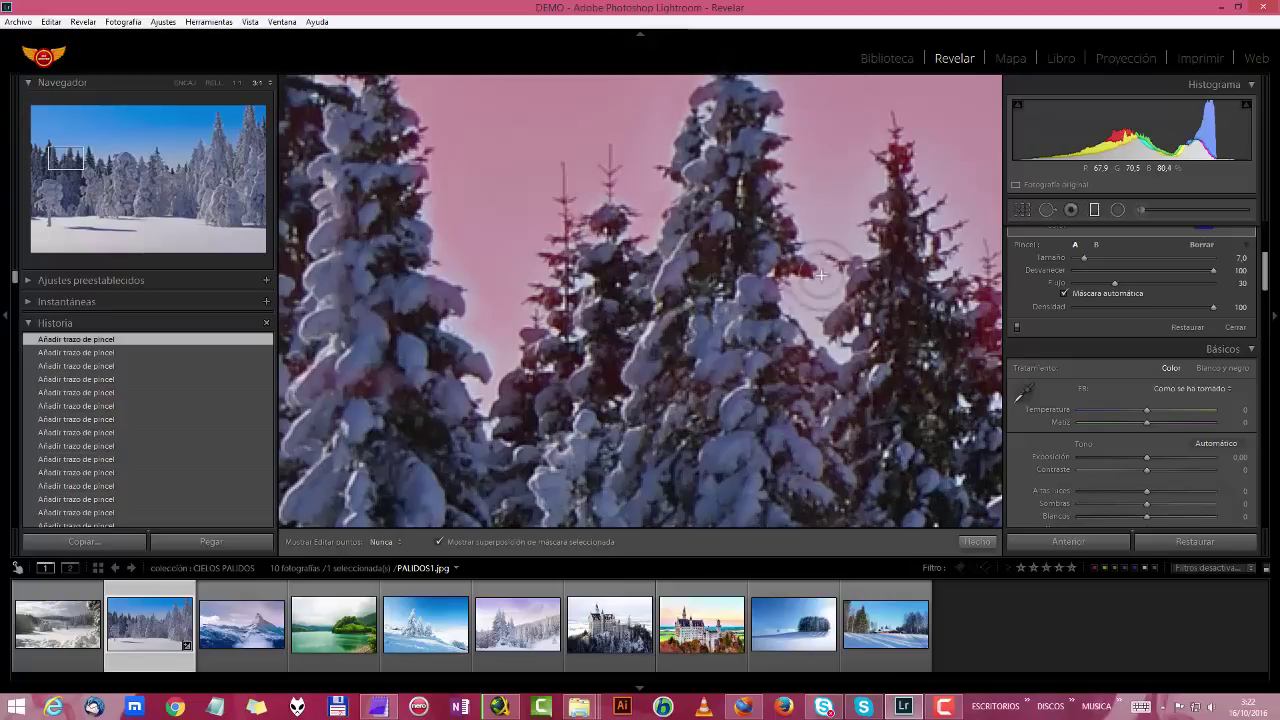
mouse_move(850, 193)
mouse_down()
mouse_move(815, 313)
mouse_move(904, 85)
mouse_move(930, 238)
mouse_move(960, 216)
mouse_move(936, 261)
mouse_move(978, 280)
mouse_move(994, 241)
mouse_move(987, 260)
mouse_move(924, 124)
mouse_move(976, 210)
mouse_up()
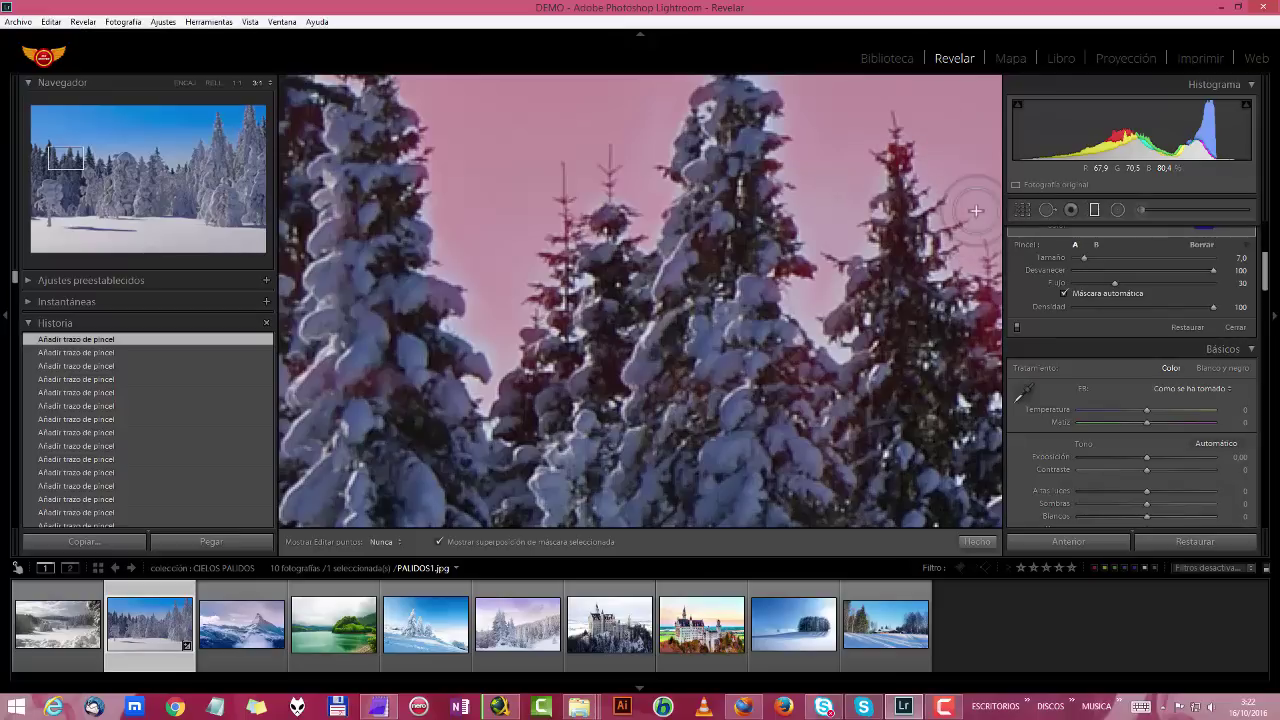
key(h)
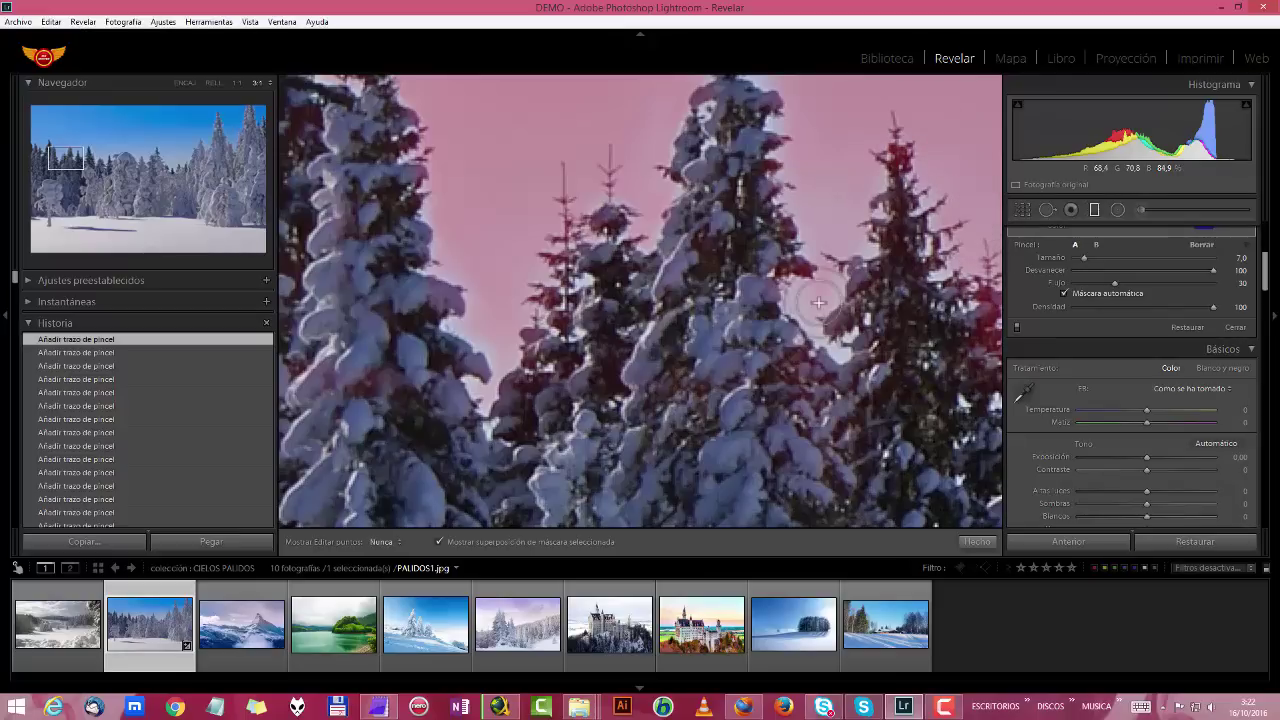
key(h)
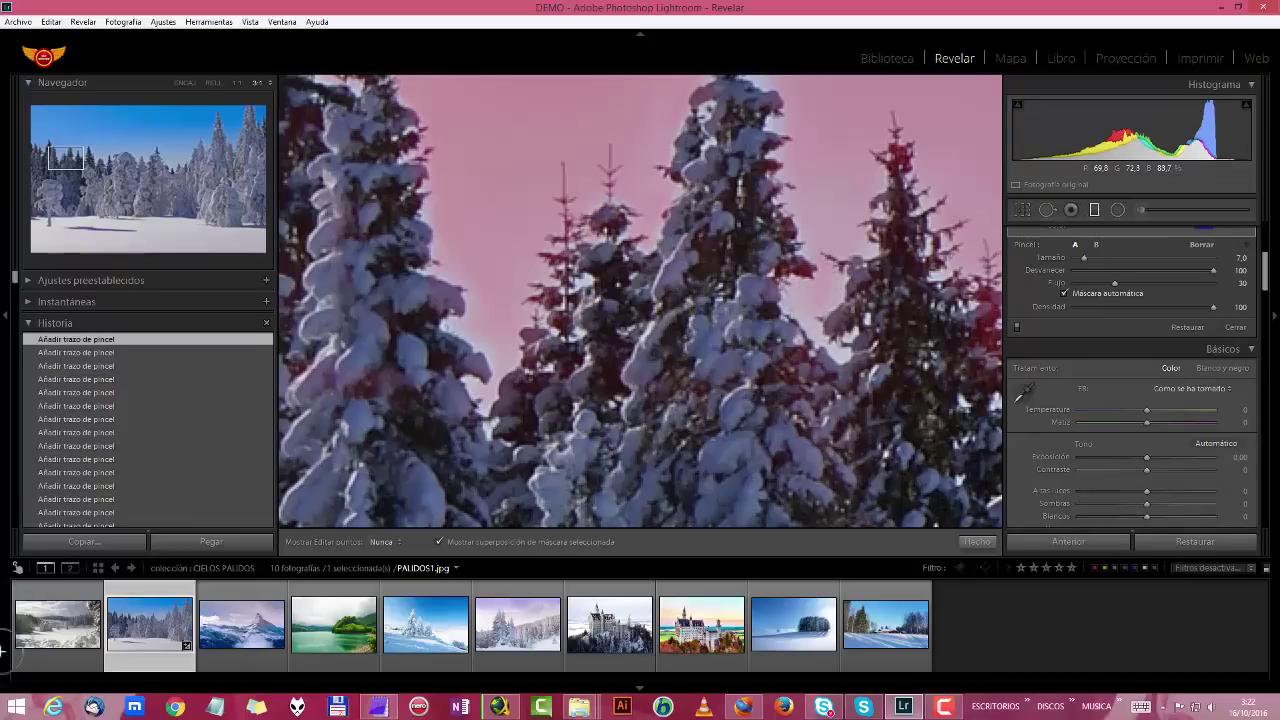
Set the edit pins to always show and hide then reshow the mask overlay to judge it
click(383, 541)
click(400, 522)
click(438, 541)
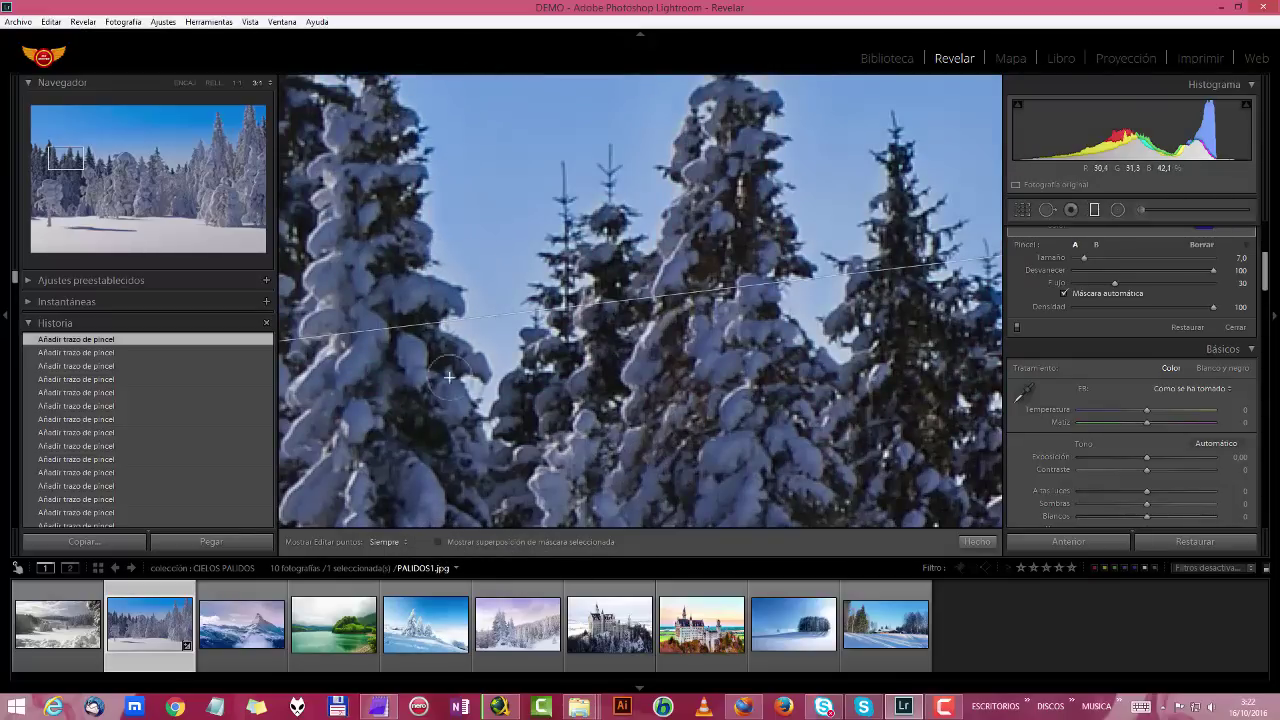
click(437, 541)
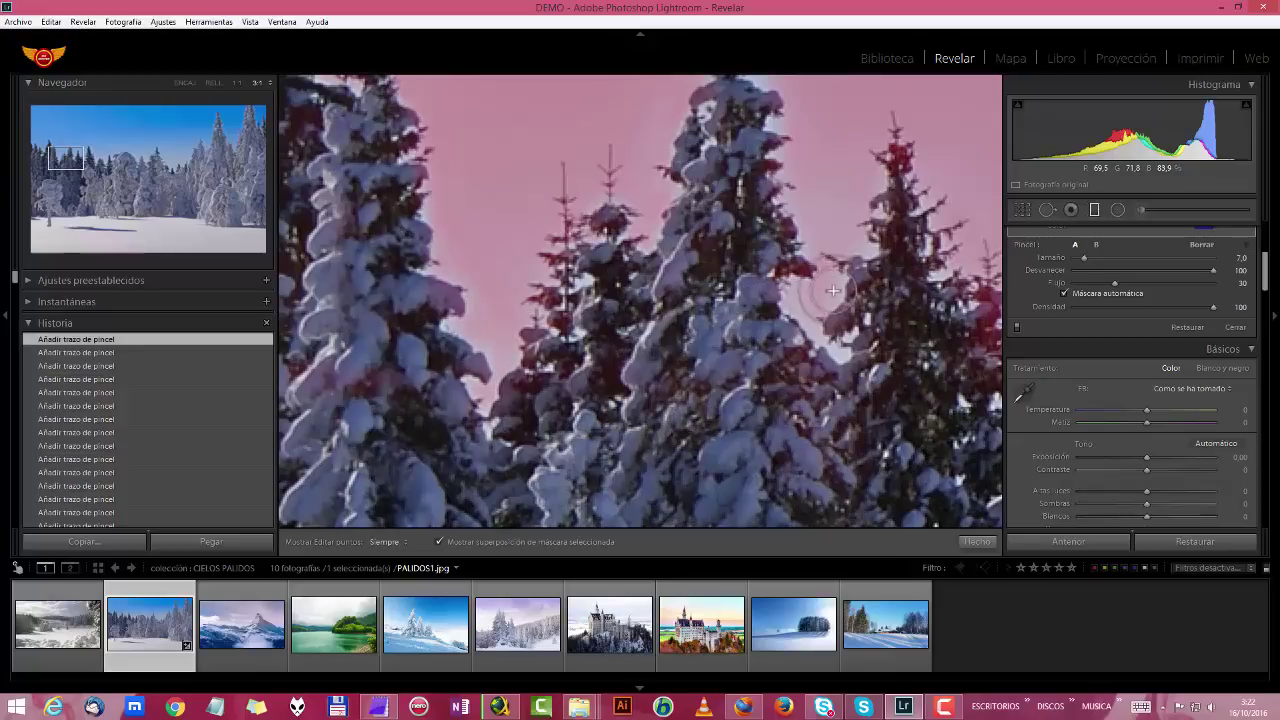
Erase the halo around the right-hand treetops with the Borrar brush, hiding pins with H
key(h)
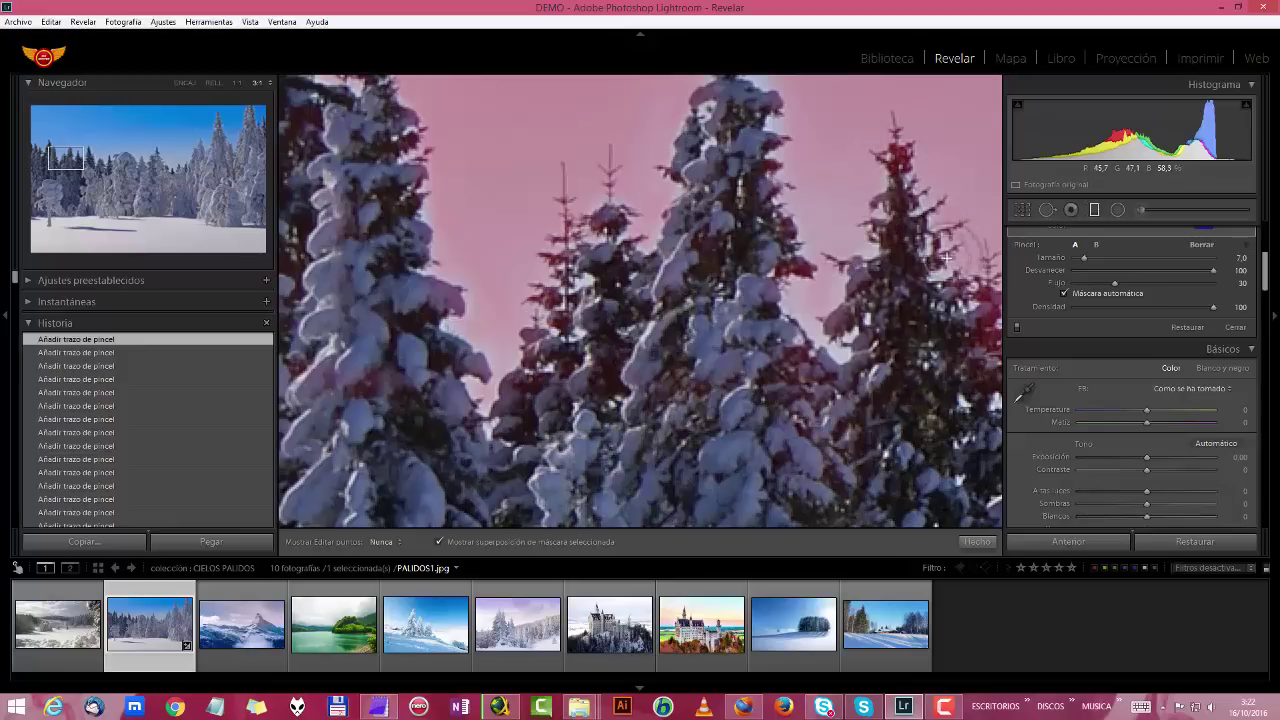
key(h)
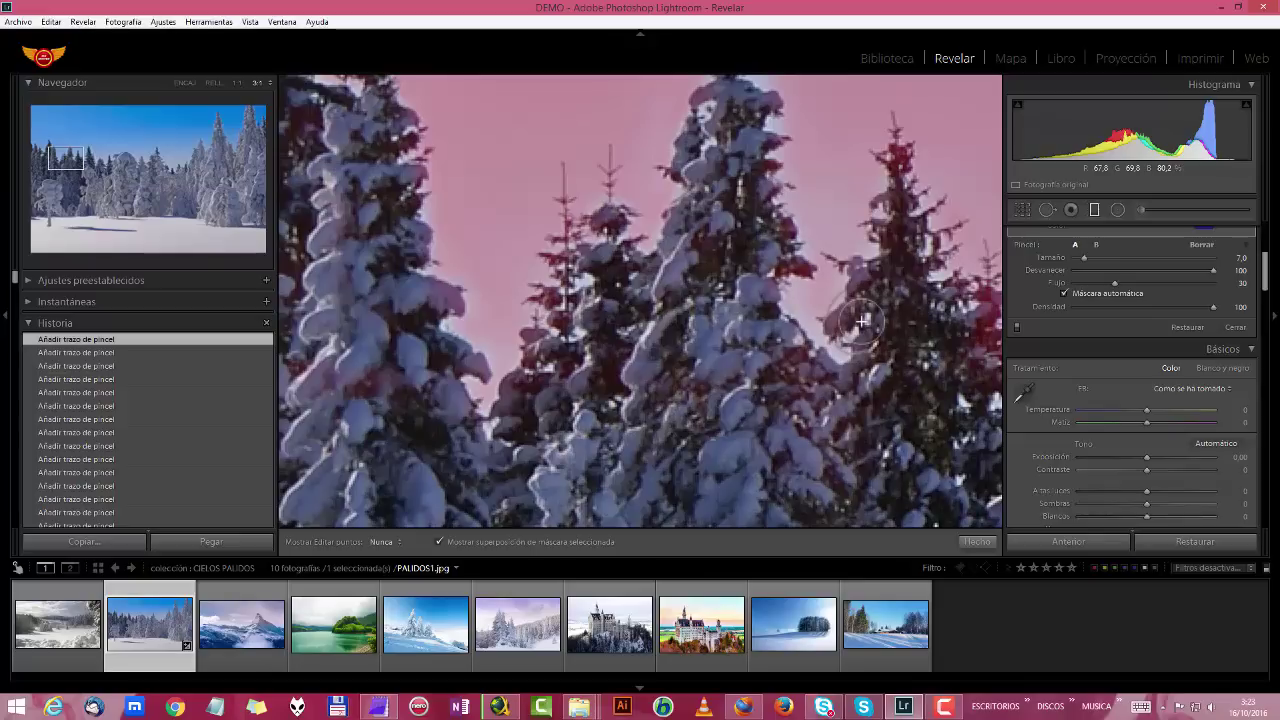
key(h)
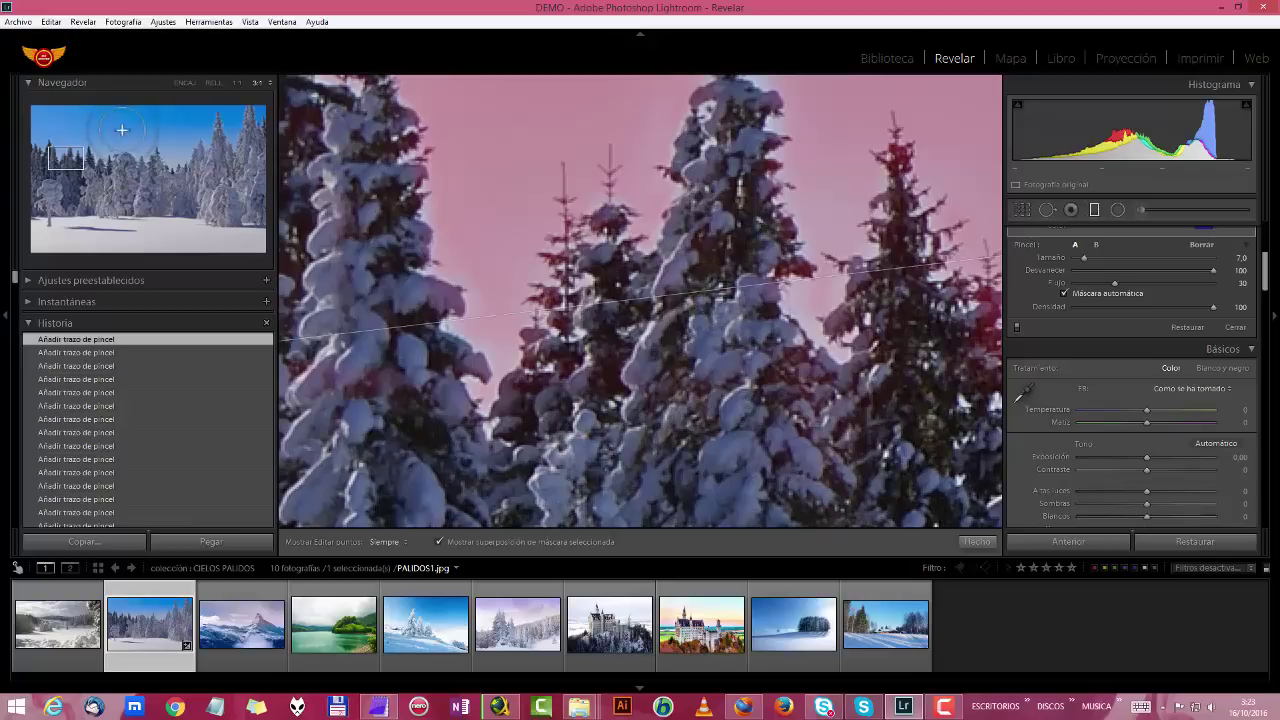
Pan to the tall central pine and erase the sky halo around its tip
drag(71, 157, 89, 153)
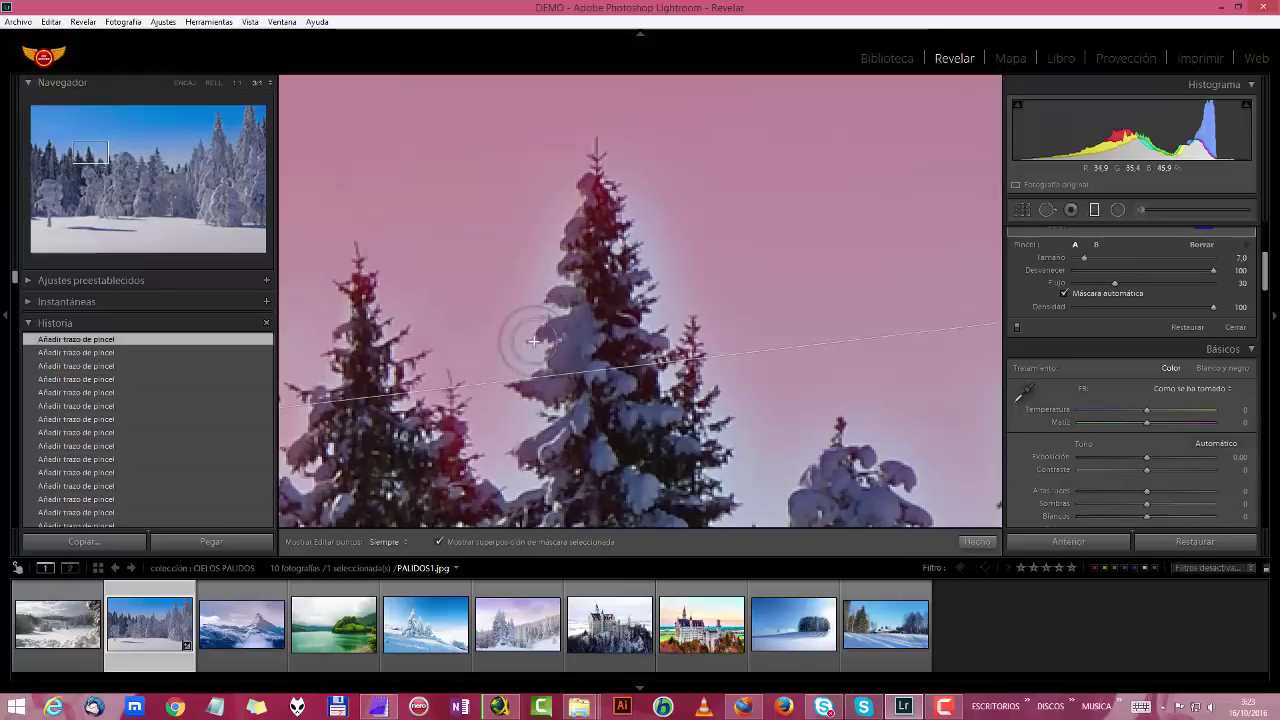
key(h)
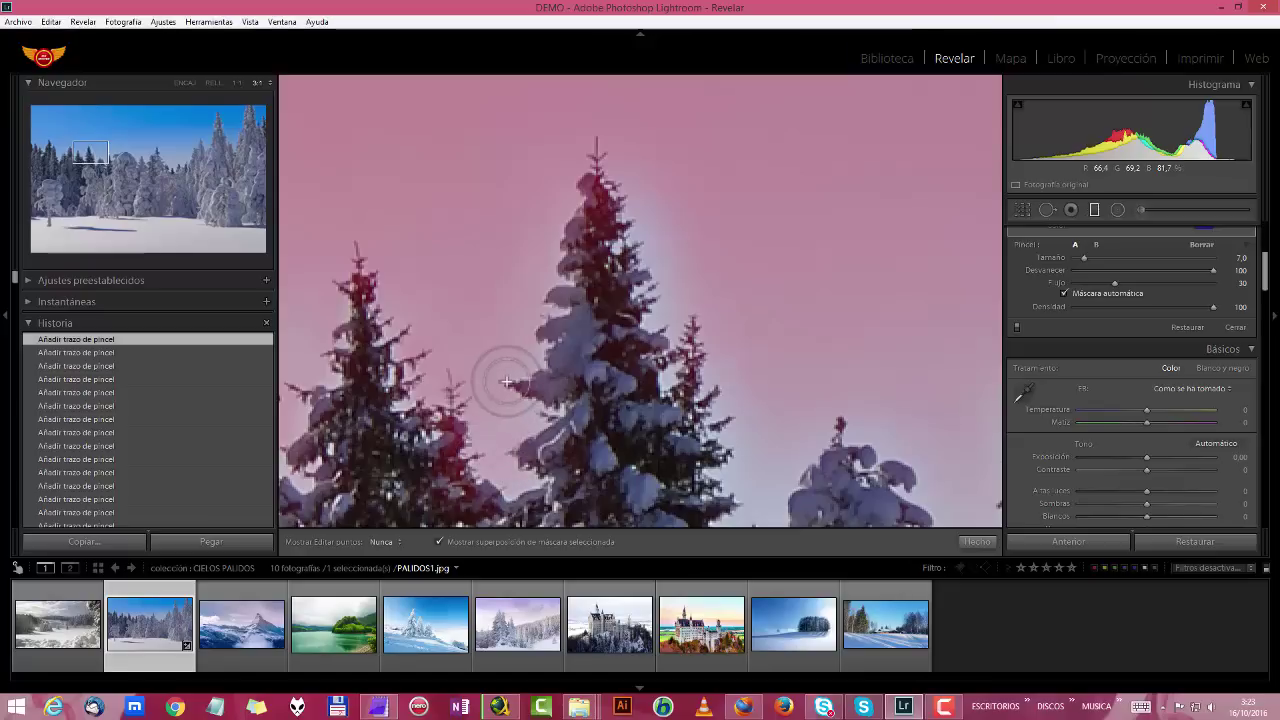
key(h)
key(h)
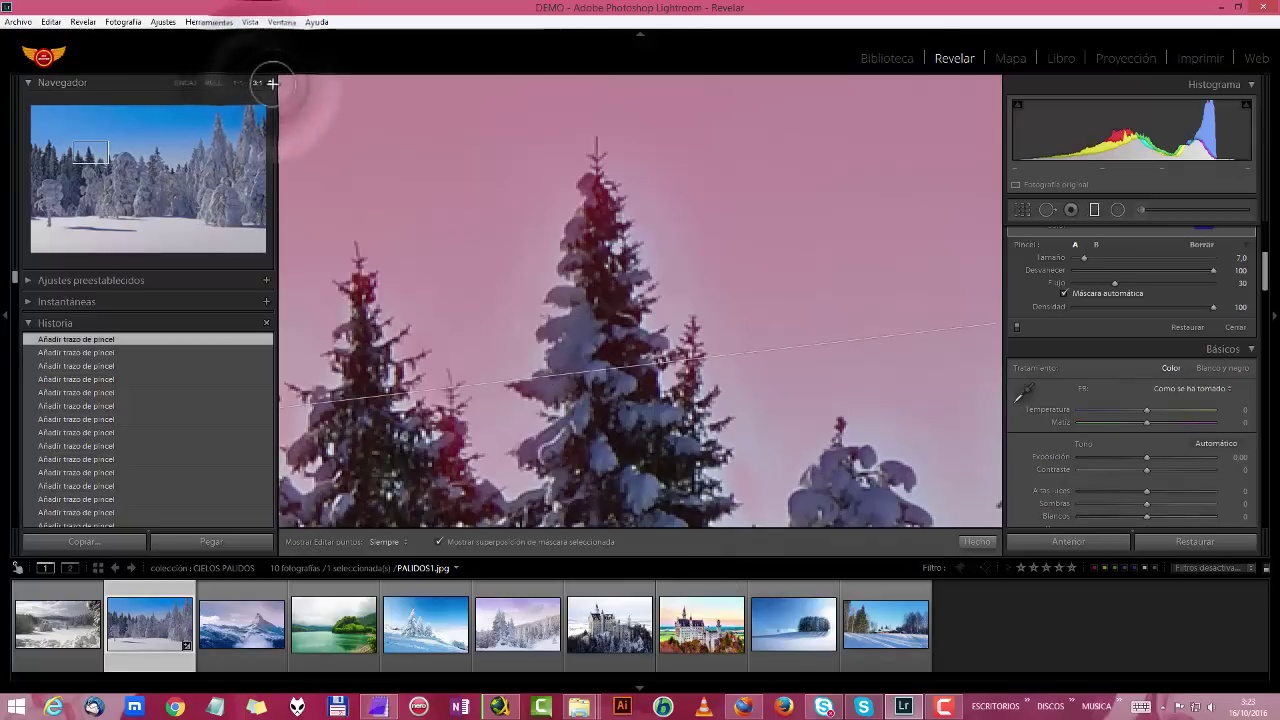
Zoom to 2:1 and erase the halo around the first pine tops, toggling pins with H
click(266, 83)
click(236, 171)
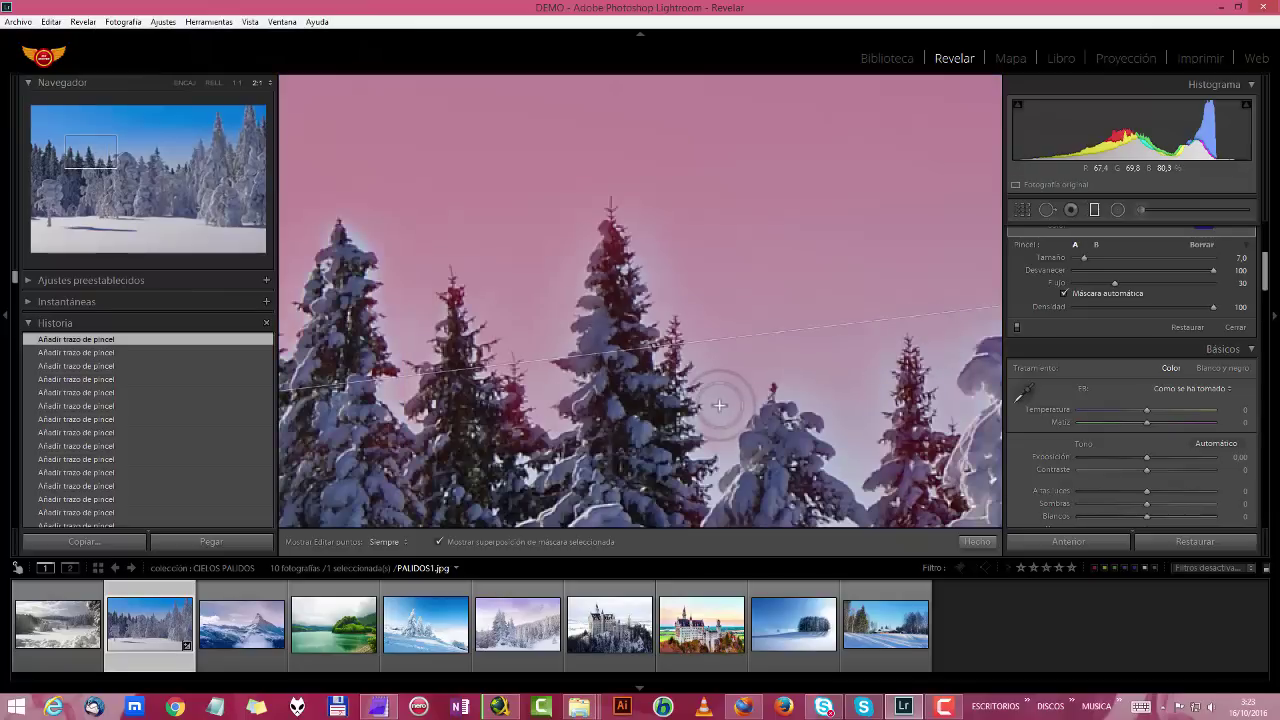
key(h)
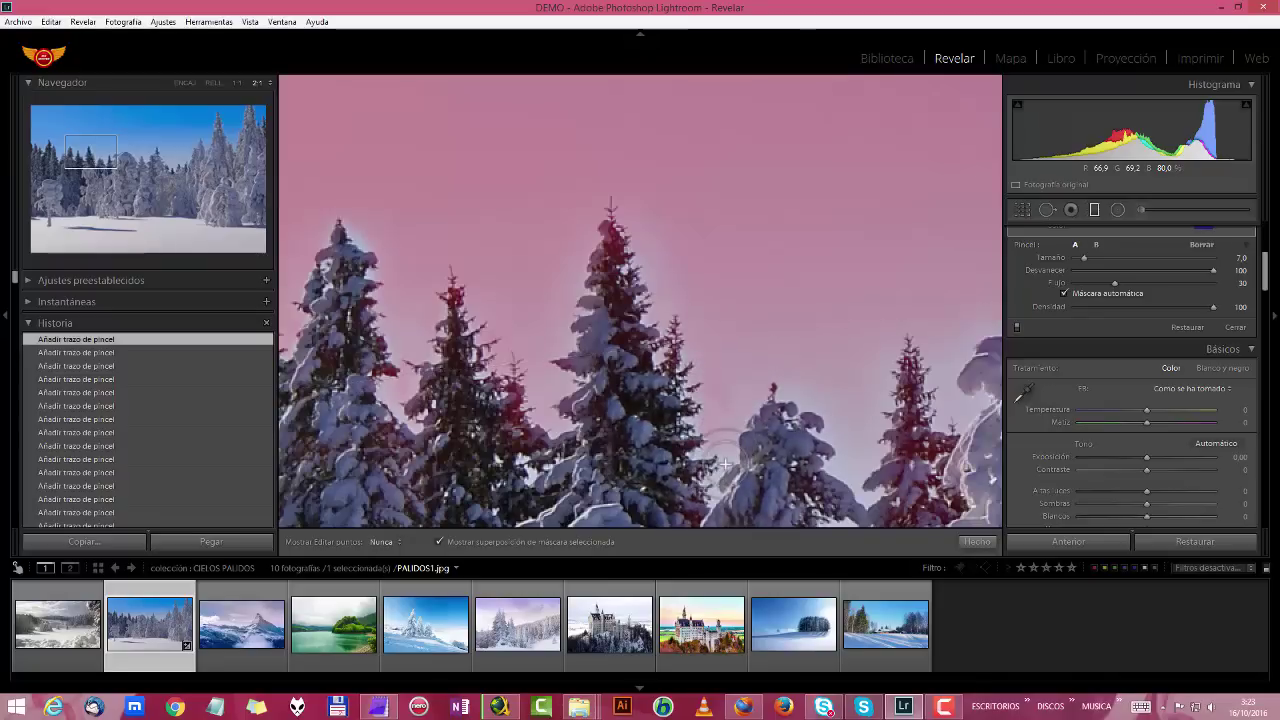
key(h)
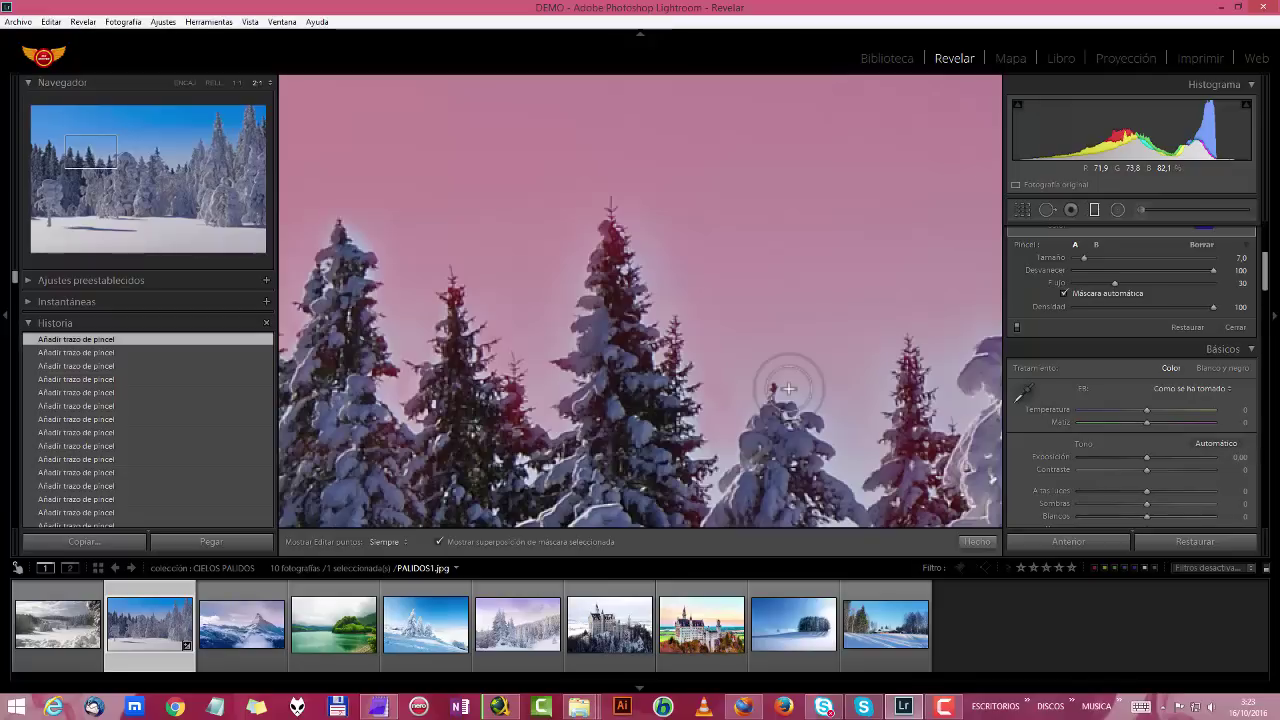
key(h)
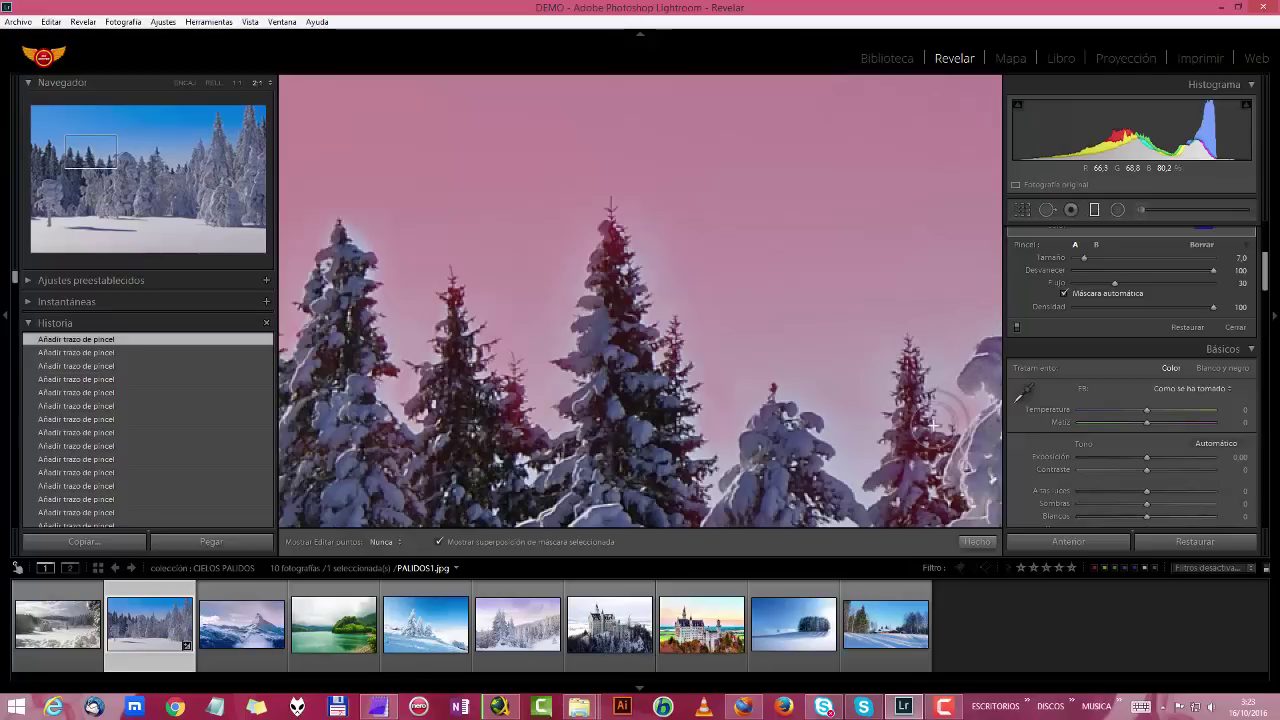
key(h)
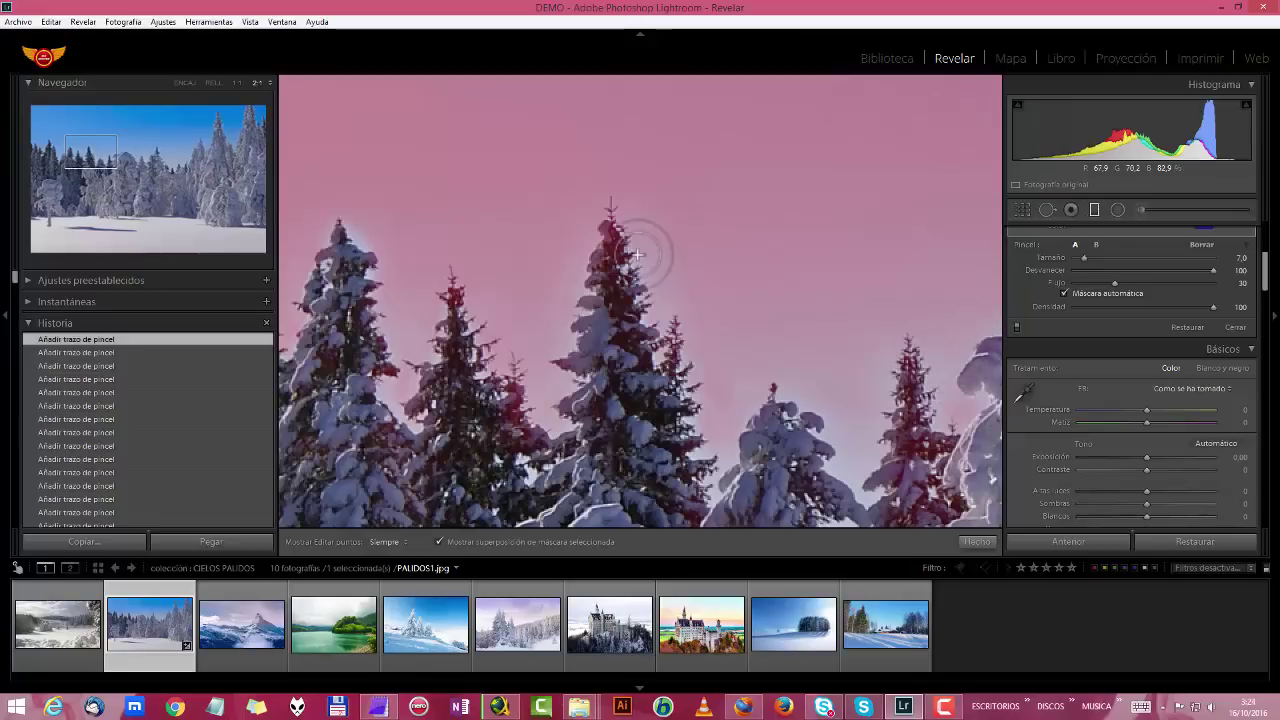
key(h)
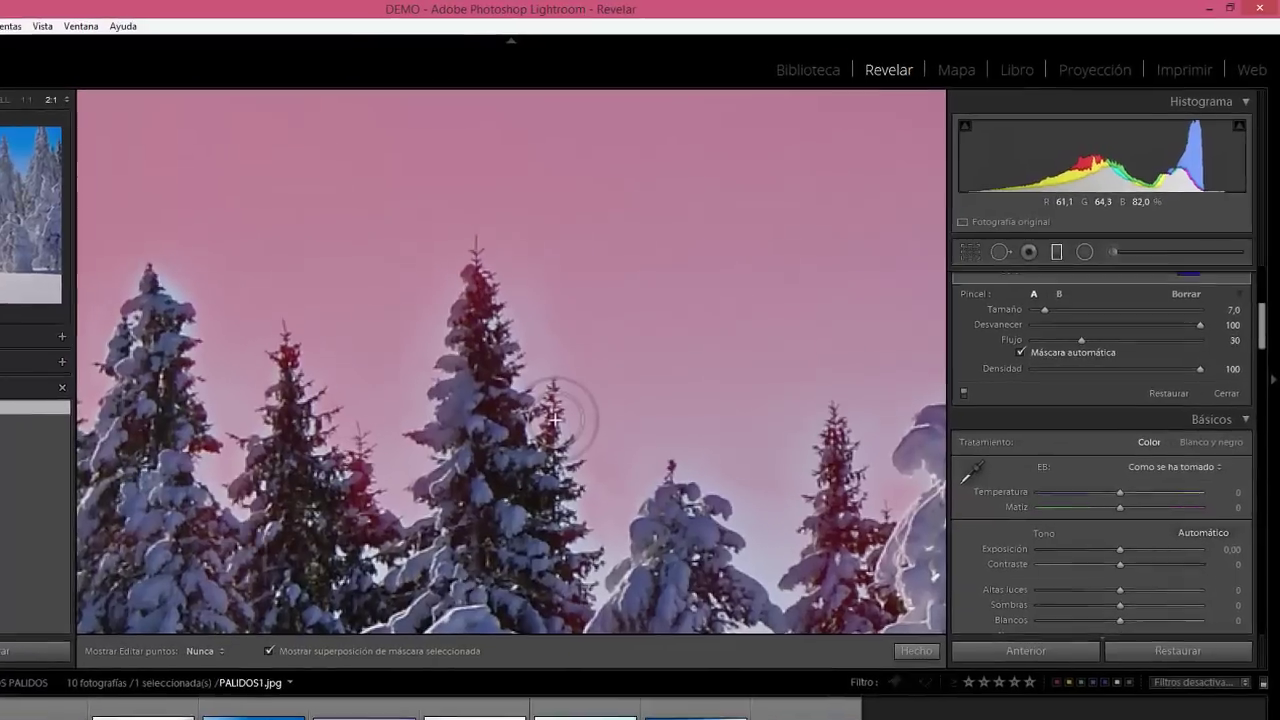
key(h)
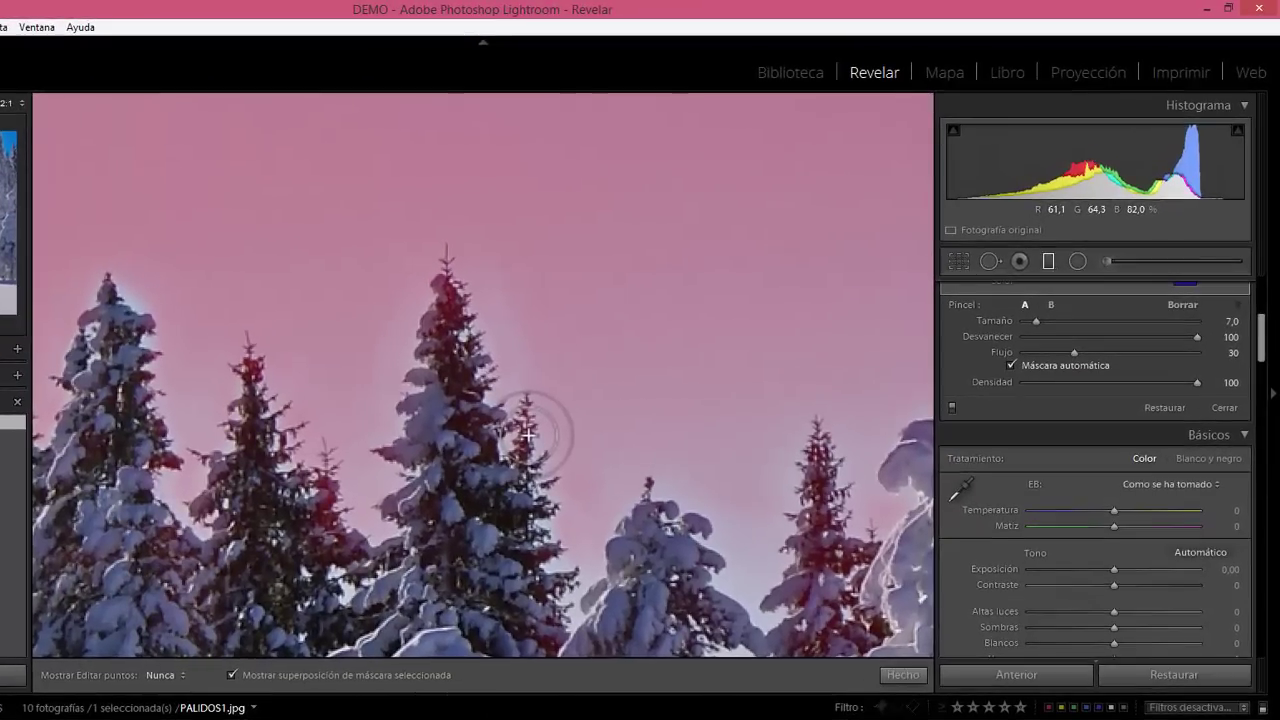
key(h)
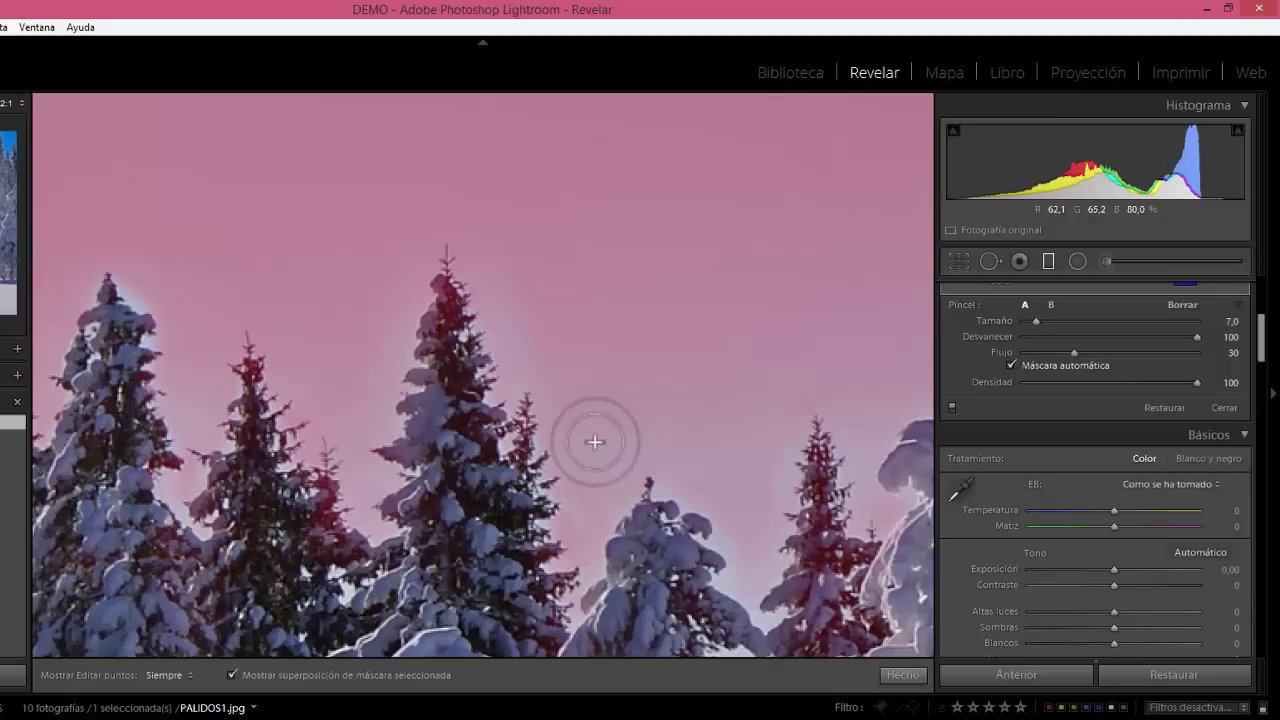
Erase the remaining pink tint around the left-hand spruce's snowy tip
key(h)
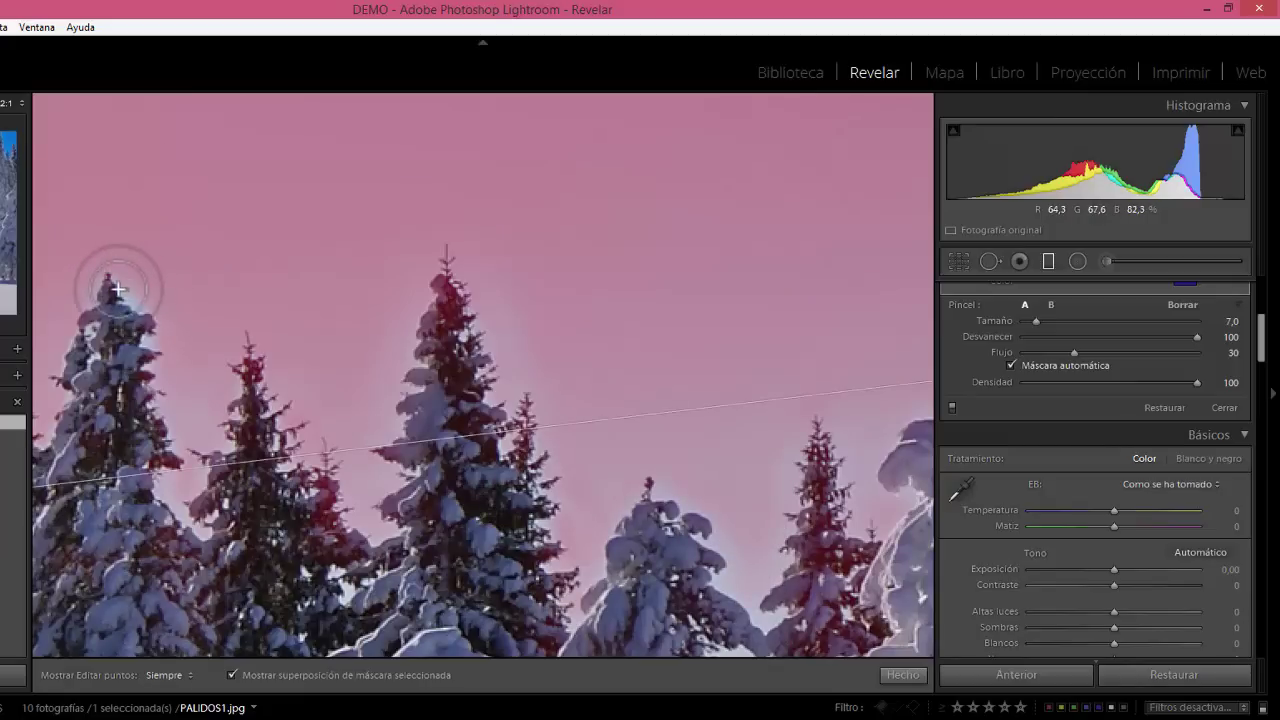
key(h)
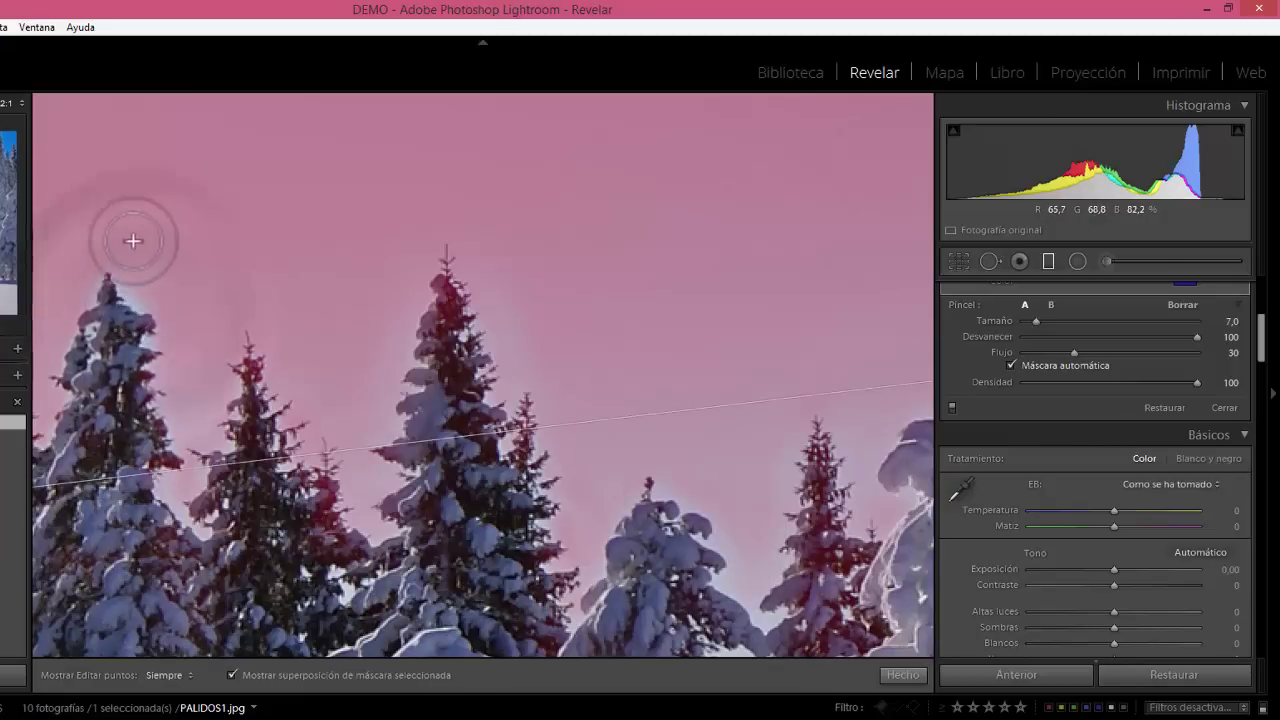
key(h)
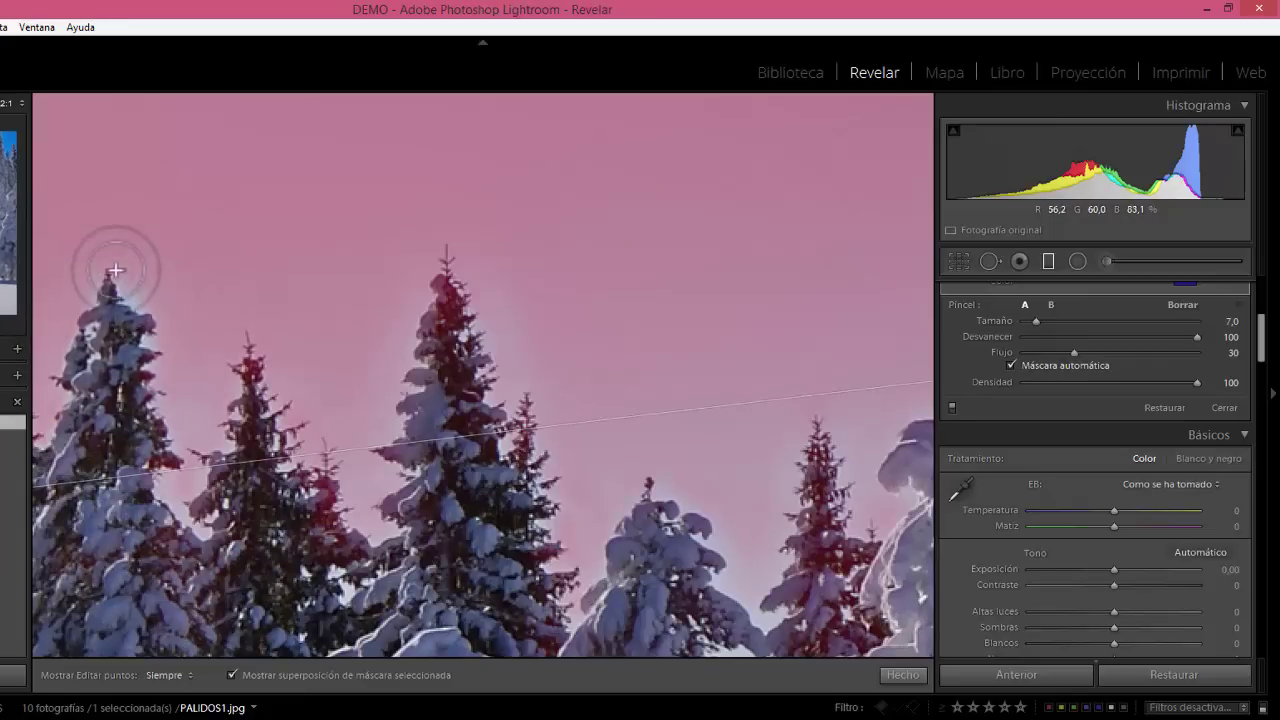
key(h)
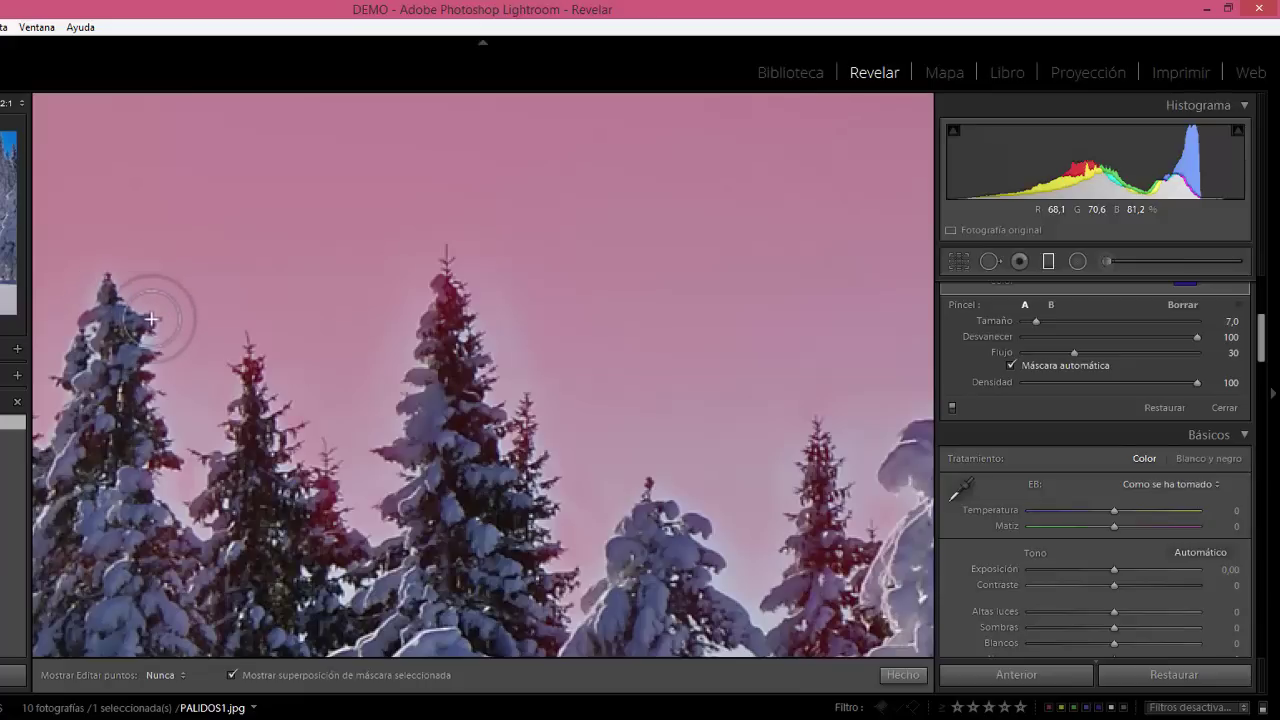
key(h)
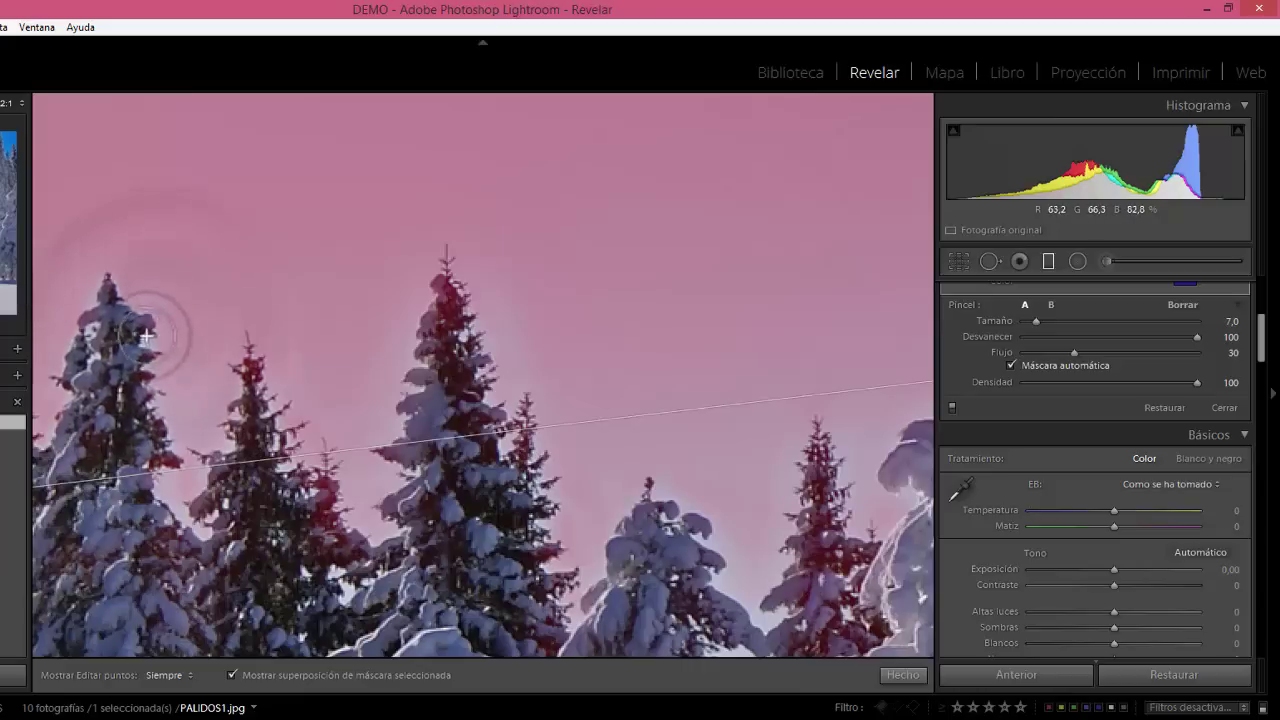
key(h)
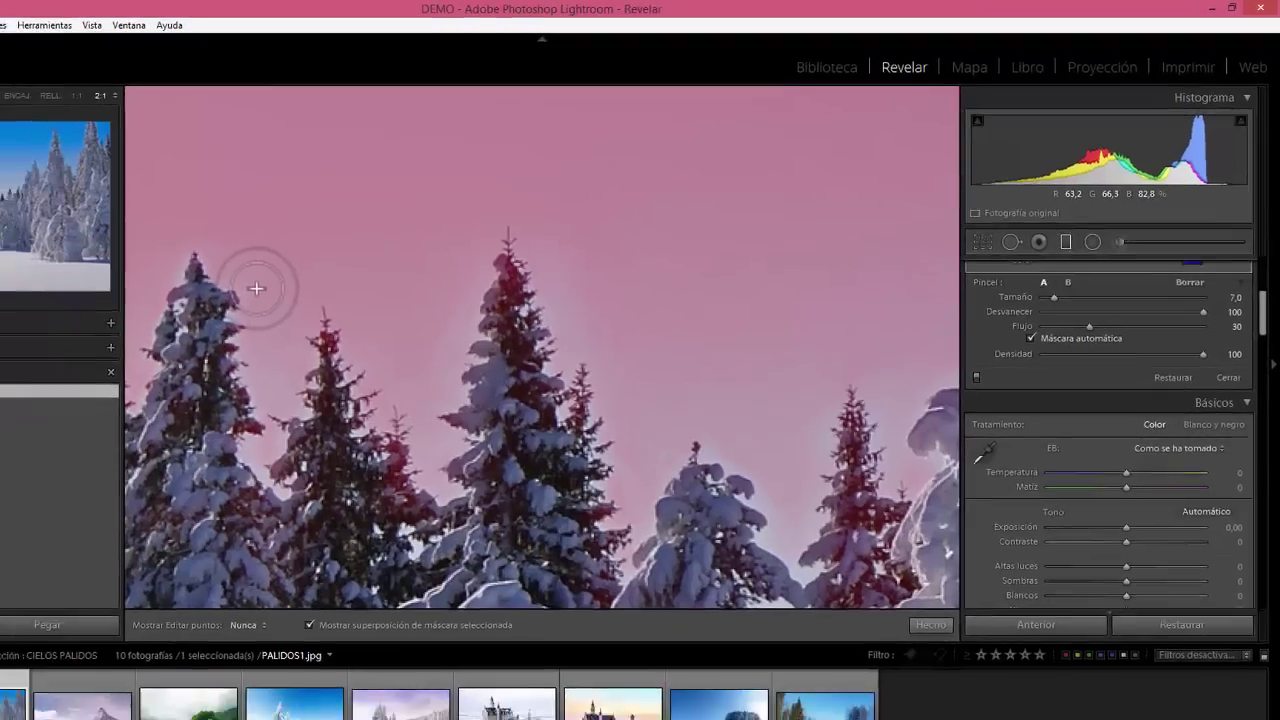
key(h)
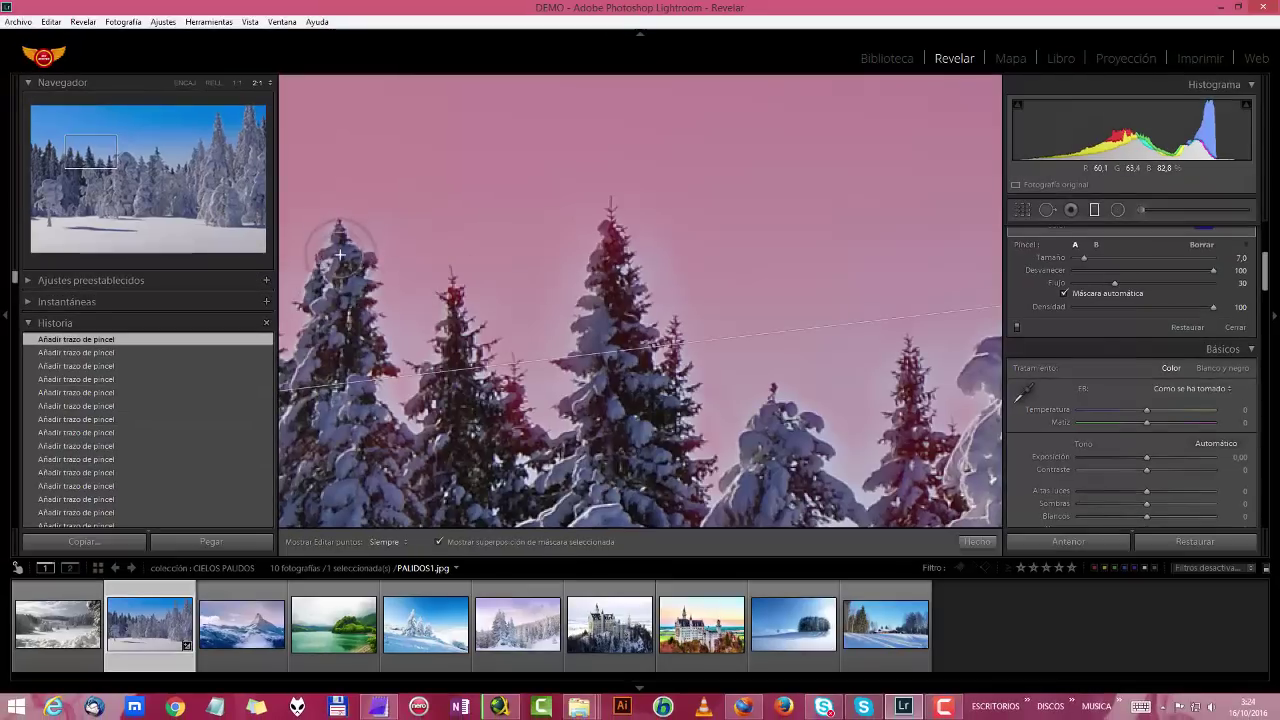
key(h)
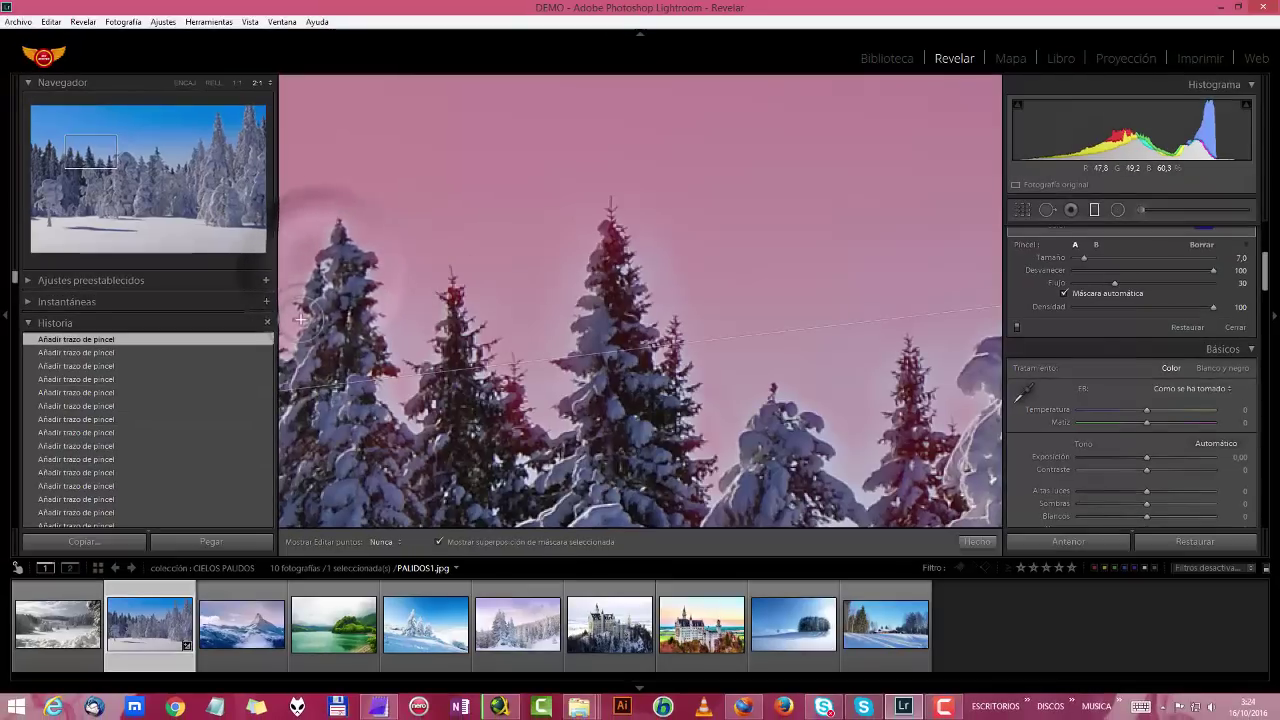
key(h)
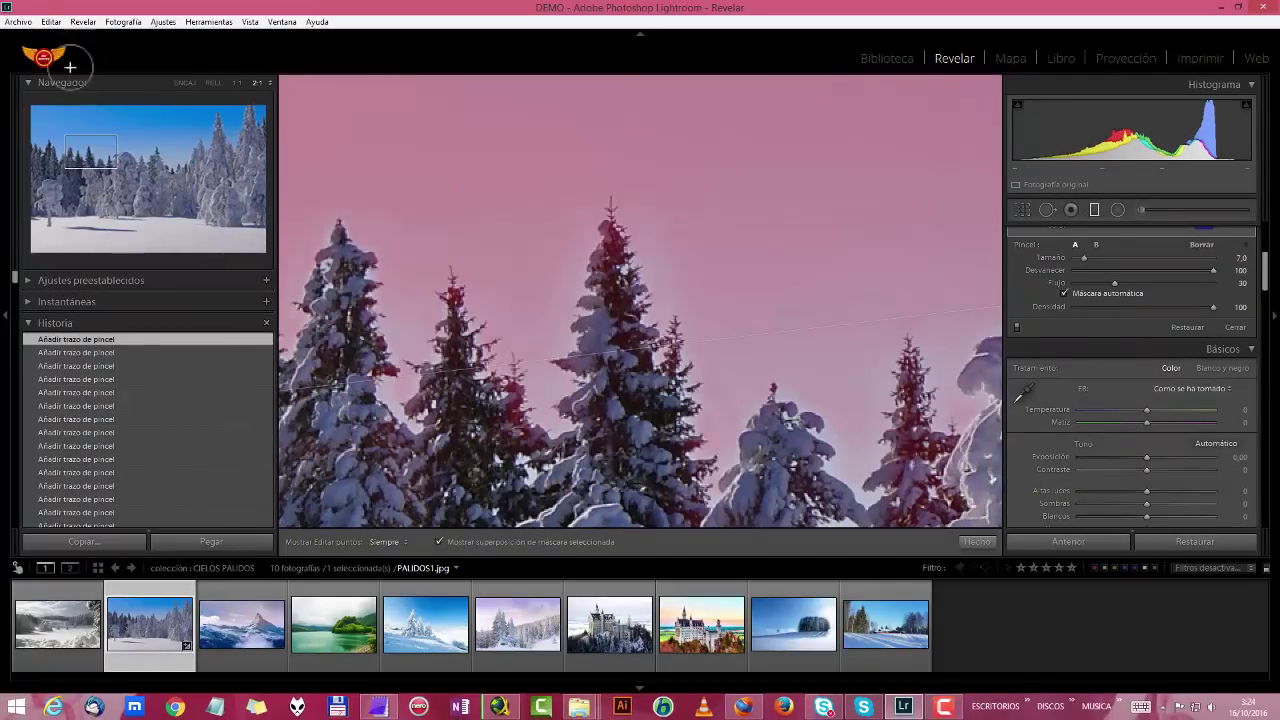
Centre the Navigator on the big snowy tree and erase the pink halo above its crown
click(113, 162)
drag(113, 162, 109, 158)
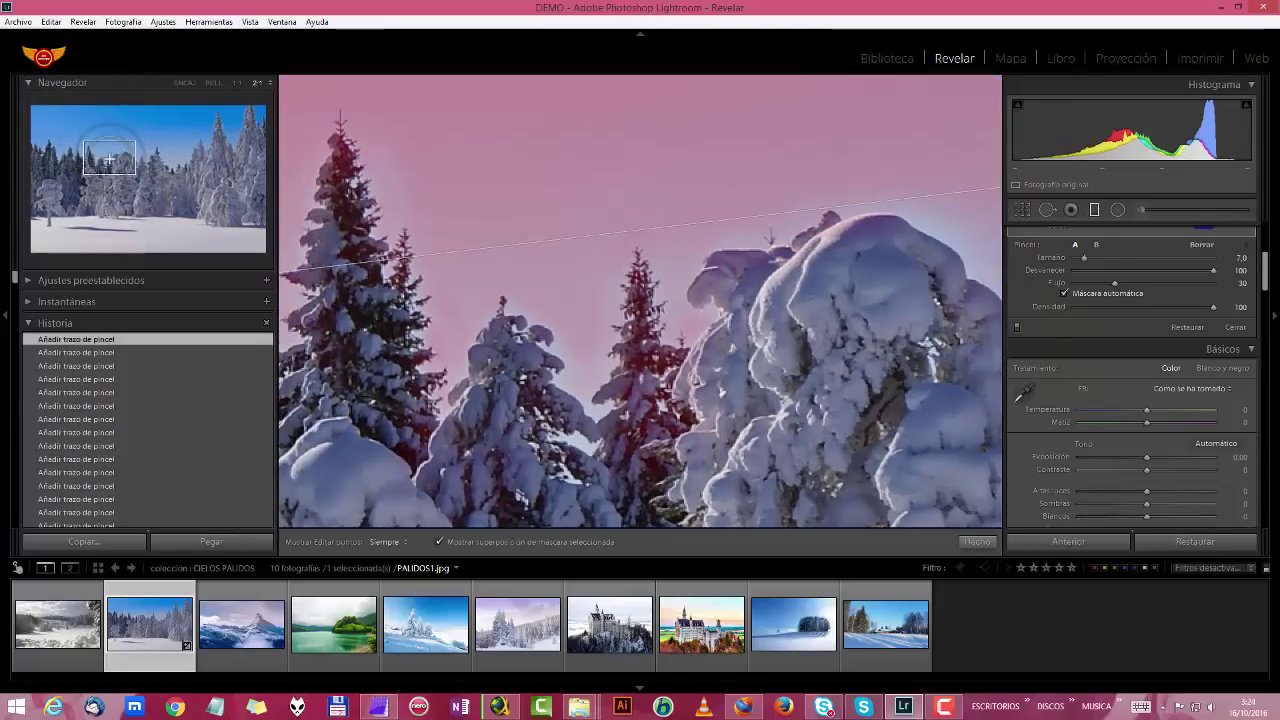
key(h)
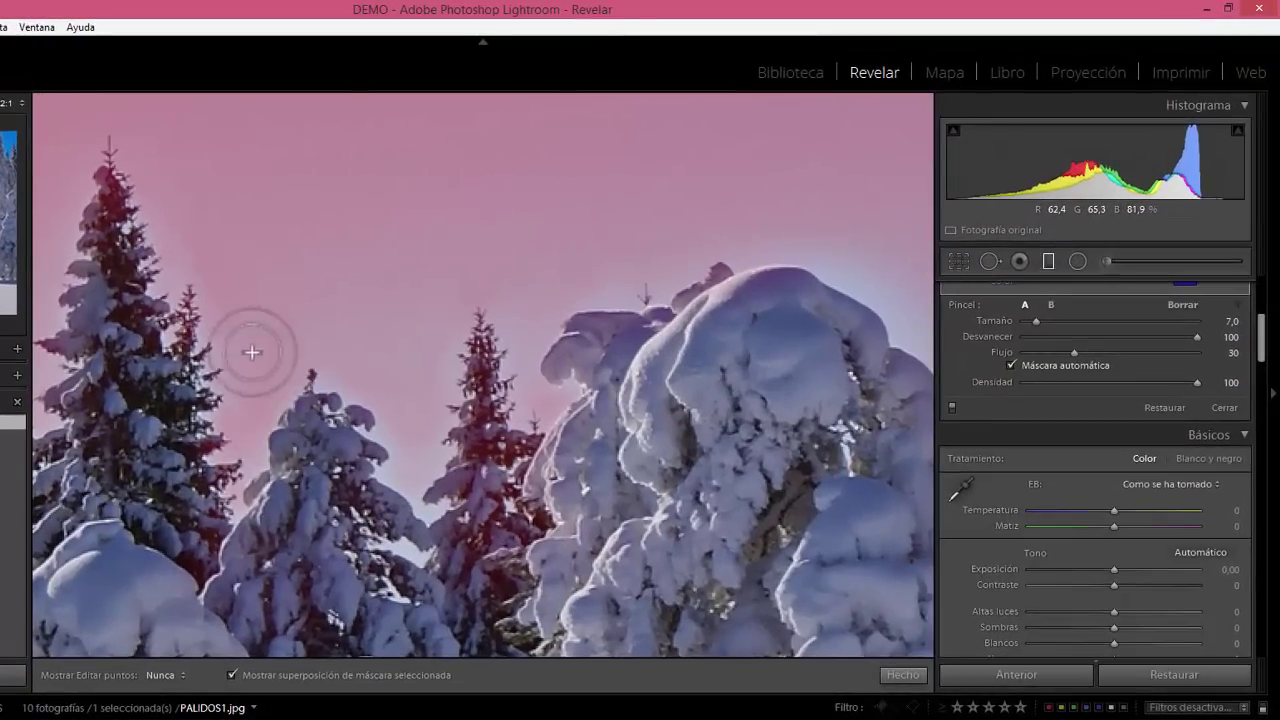
key(h)
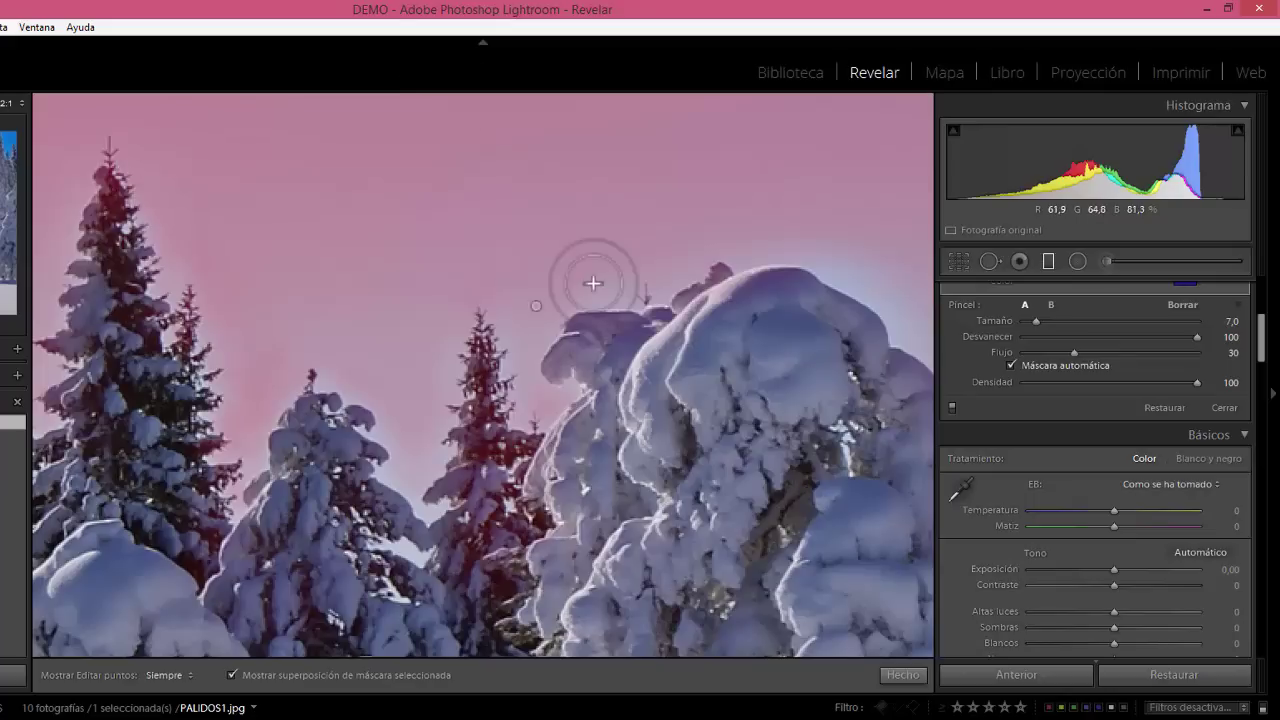
key(h)
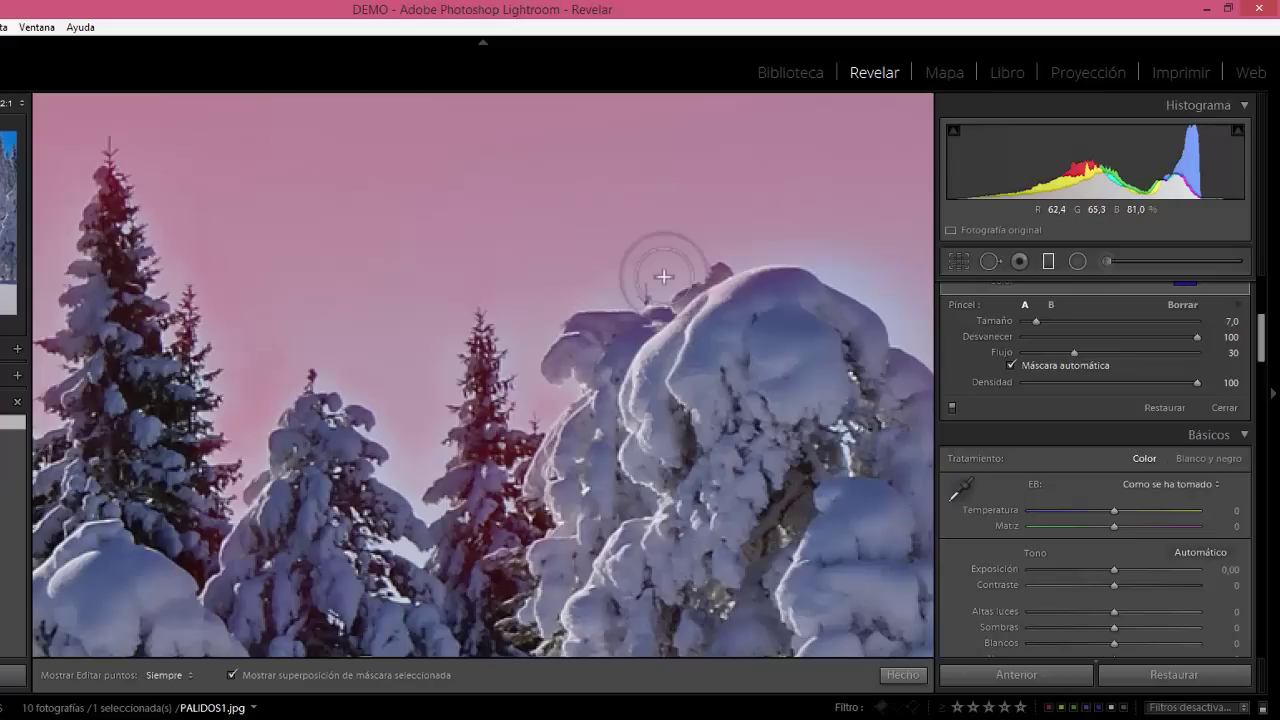
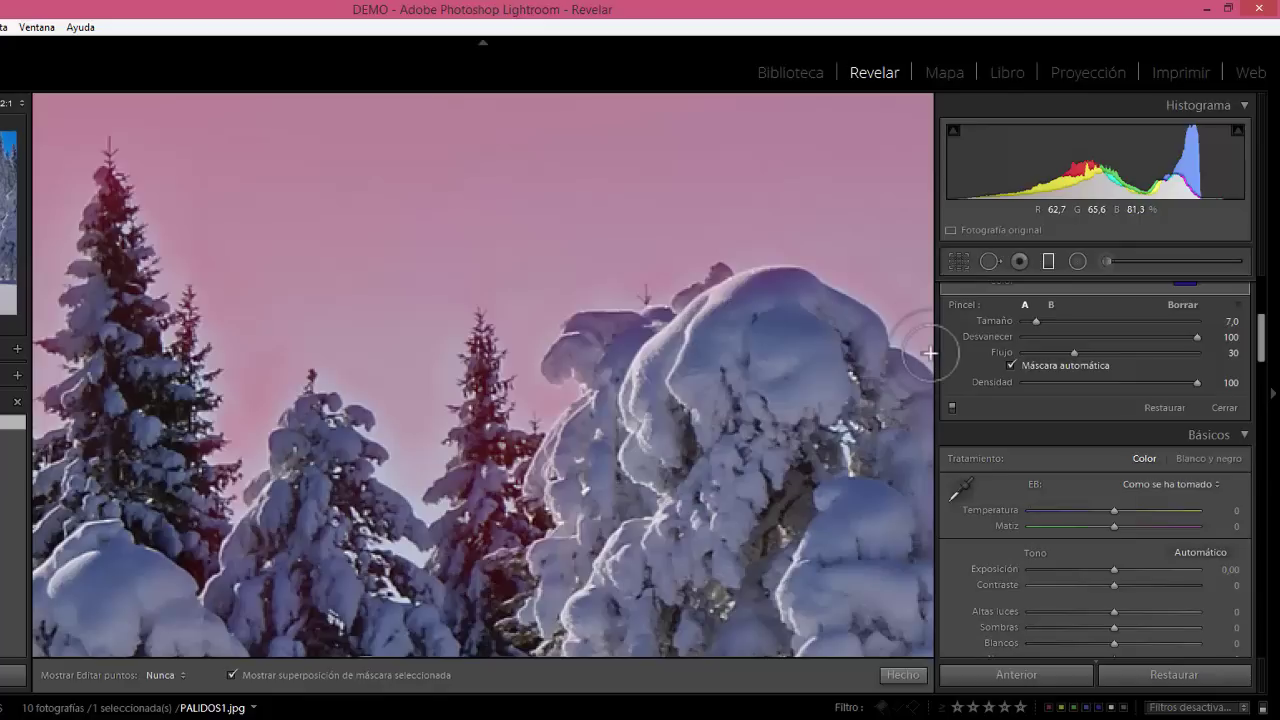
Paint more sky above the snowy trees into the adjustment mask, panning around the tall tree
key(h)
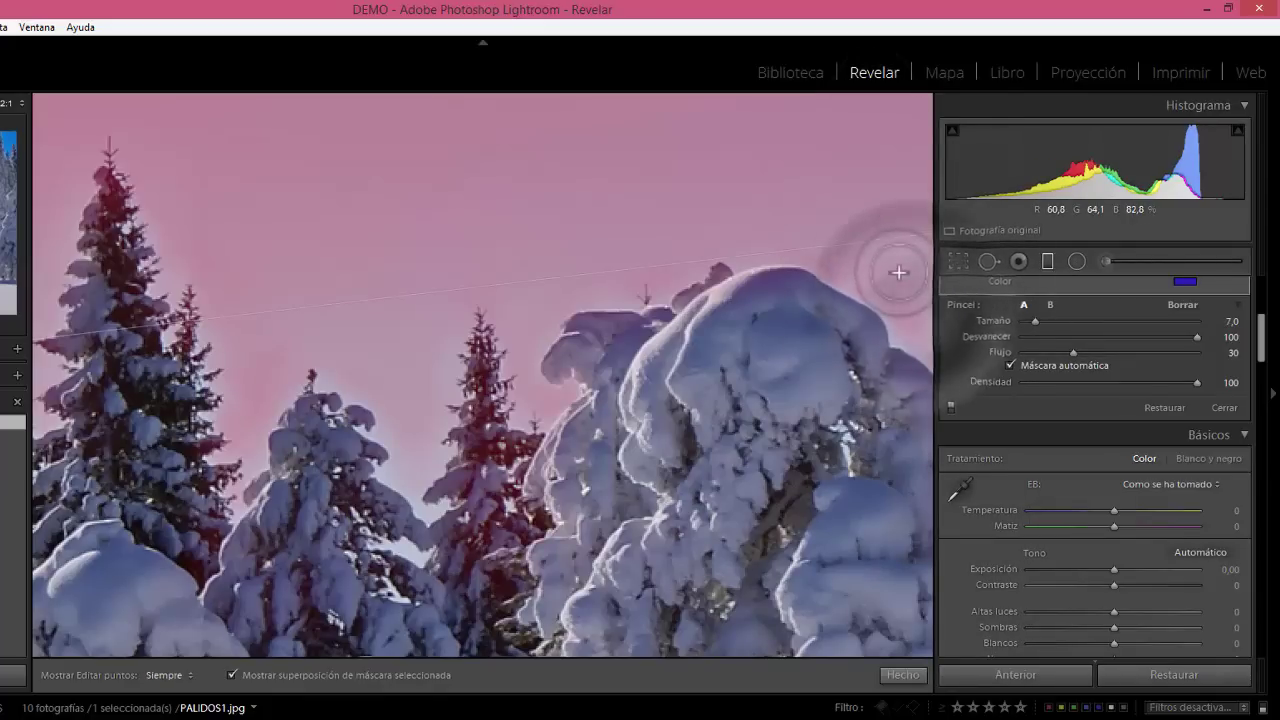
key(h)
mouse_move(487, 369)
mouse_down()
mouse_move(418, 349)
mouse_move(328, 367)
mouse_move(374, 336)
mouse_move(404, 345)
mouse_move(500, 296)
mouse_move(550, 448)
mouse_move(473, 336)
mouse_move(454, 408)
mouse_move(409, 485)
mouse_move(433, 503)
mouse_move(496, 249)
mouse_up()
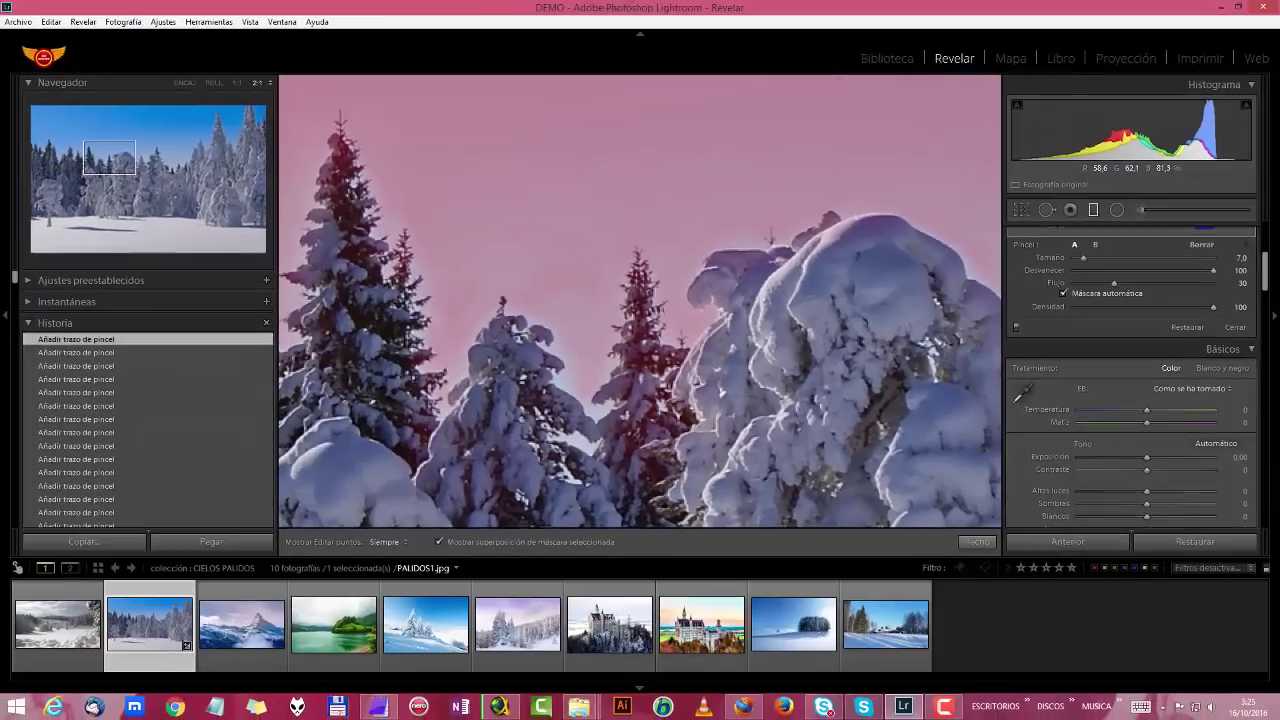
click(161, 152)
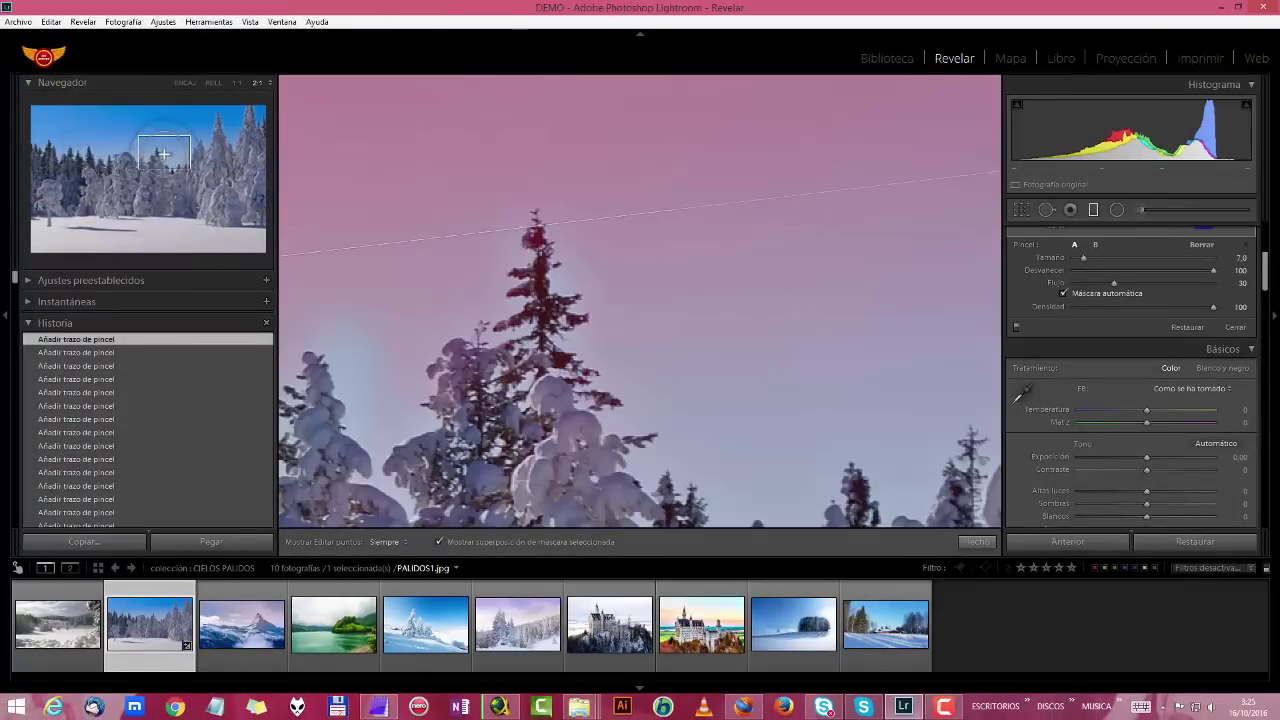
click(148, 156)
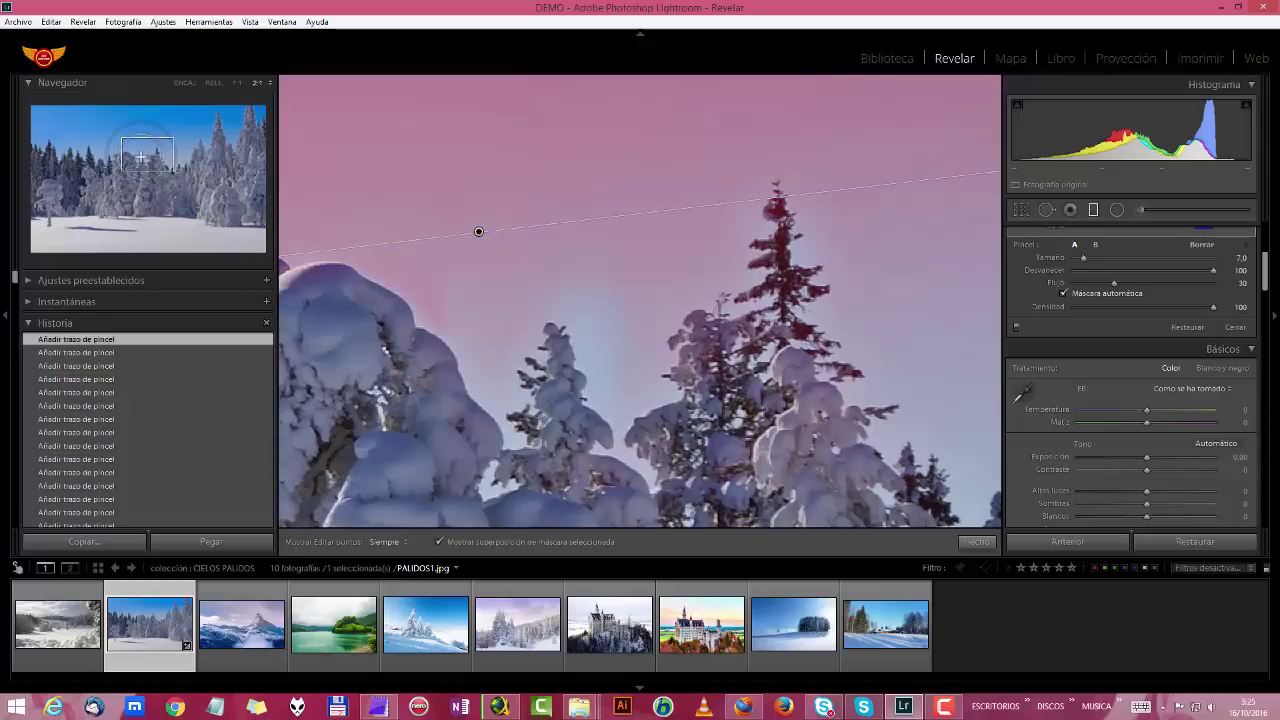
key(h)
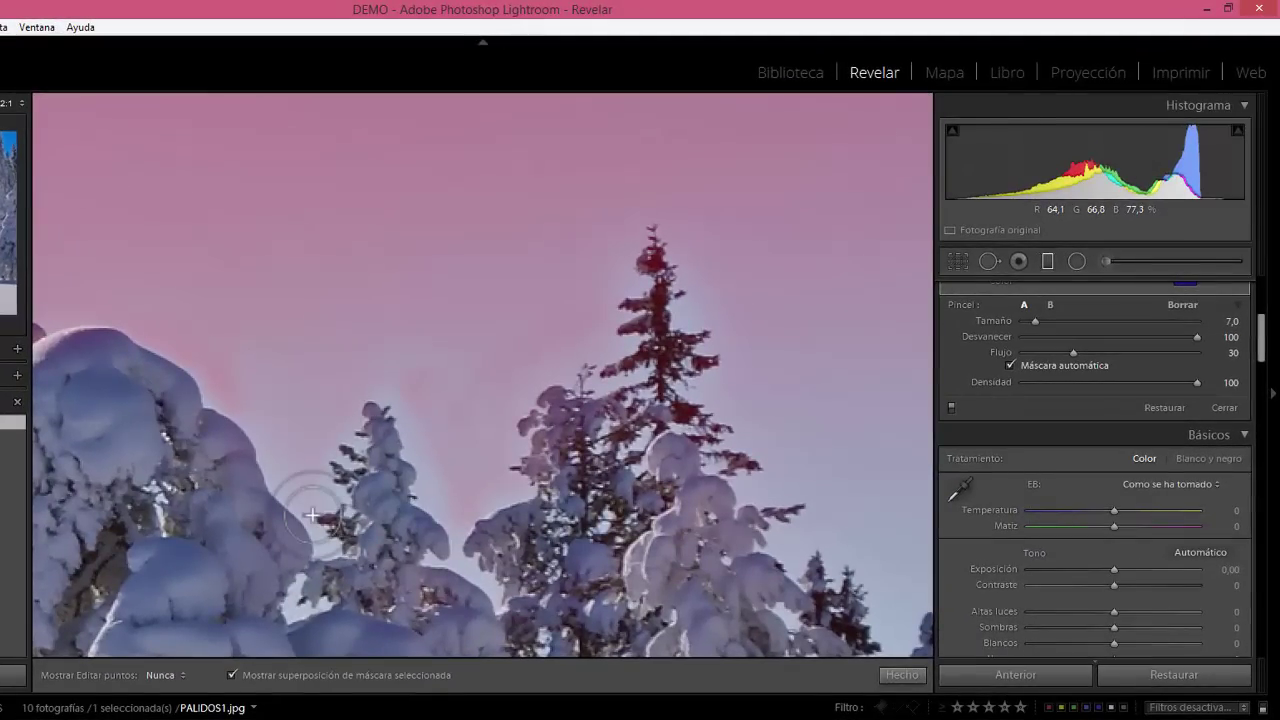
key(h)
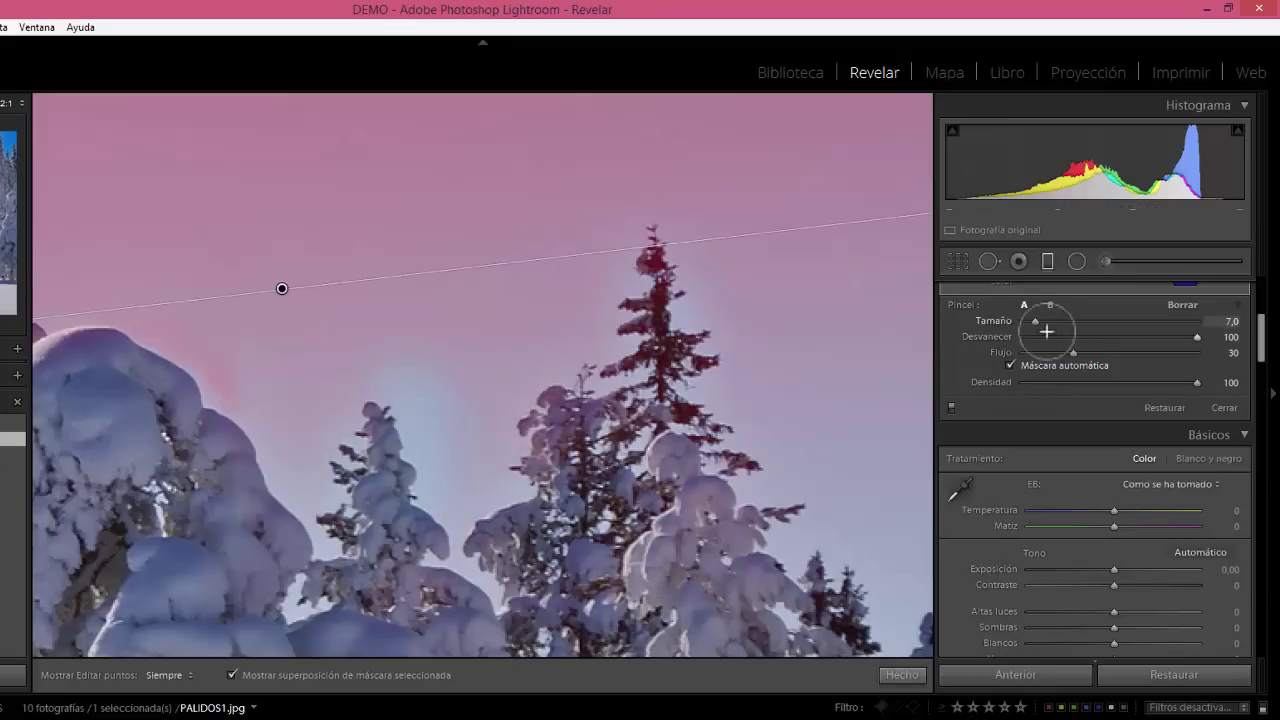
Lower brush flow to 10 and paint the sky beside the smaller snowy tree
drag(1072, 355, 1051, 352)
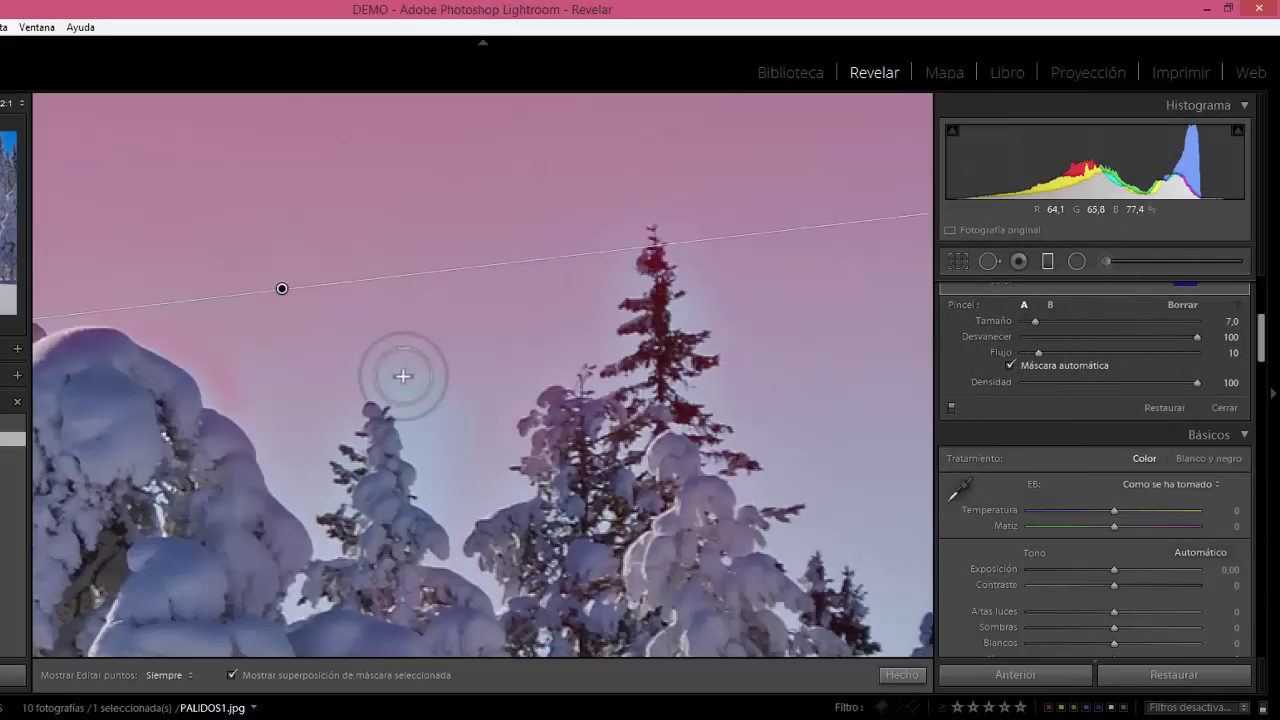
key(h)
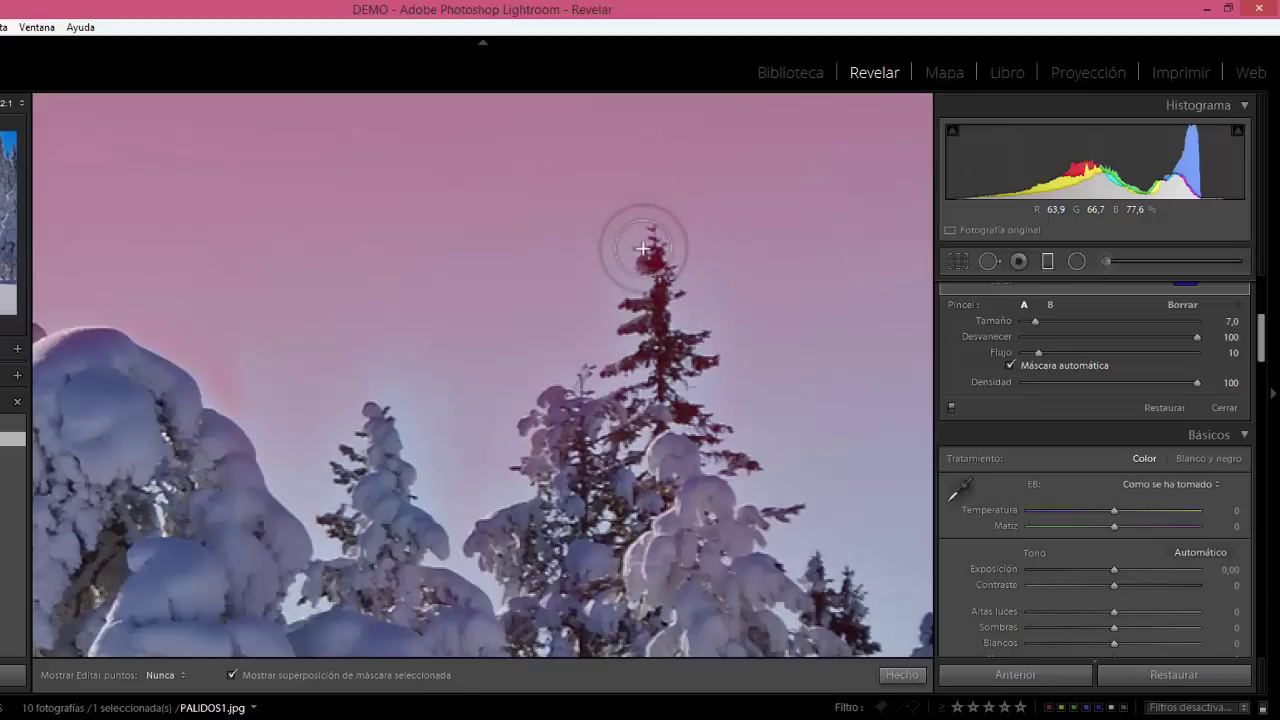
key(h)
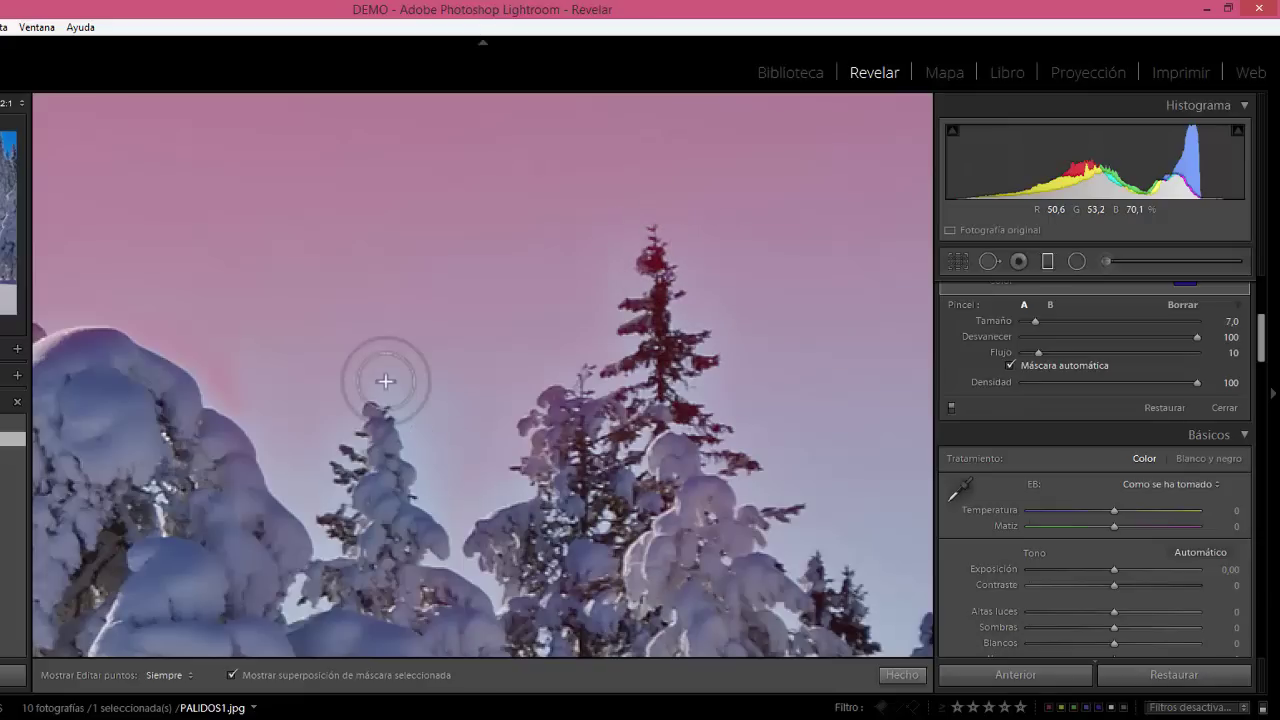
mouse_move(385, 381)
mouse_down()
mouse_move(322, 440)
mouse_move(328, 501)
mouse_move(338, 404)
mouse_move(346, 504)
mouse_move(378, 377)
mouse_up()
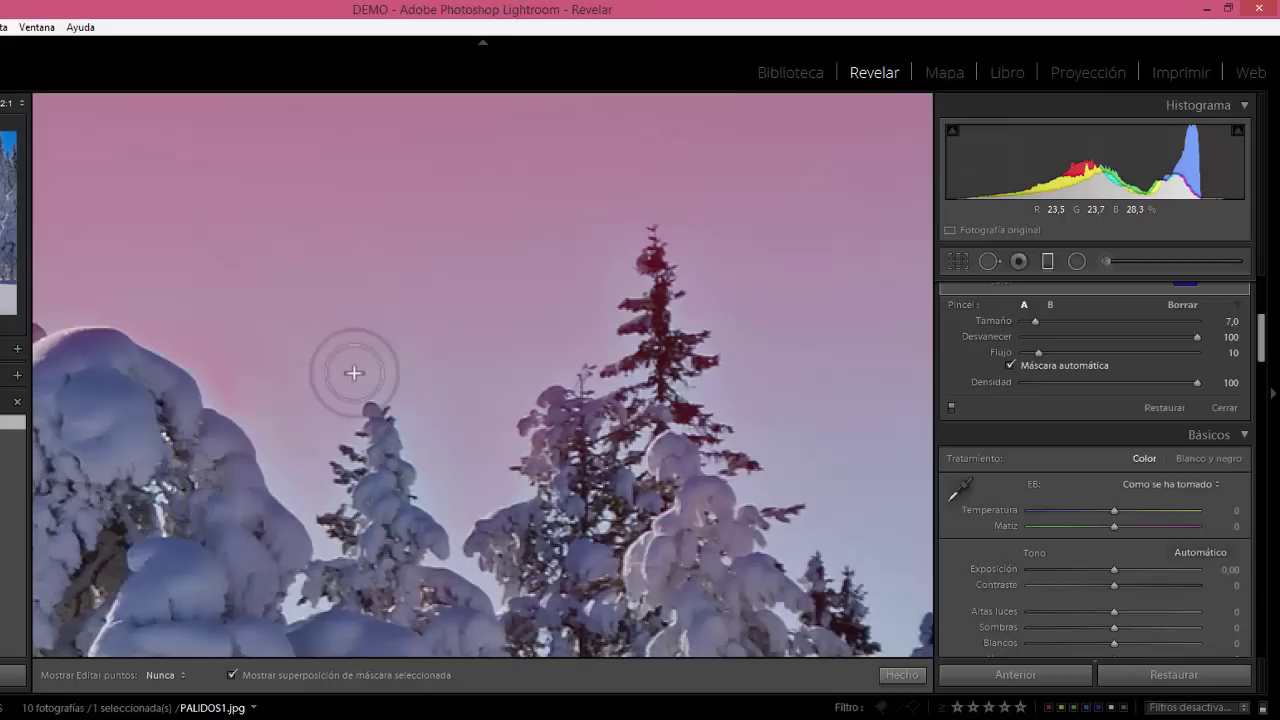
Toggle the mask overlay off and on to check the sky coverage
click(232, 675)
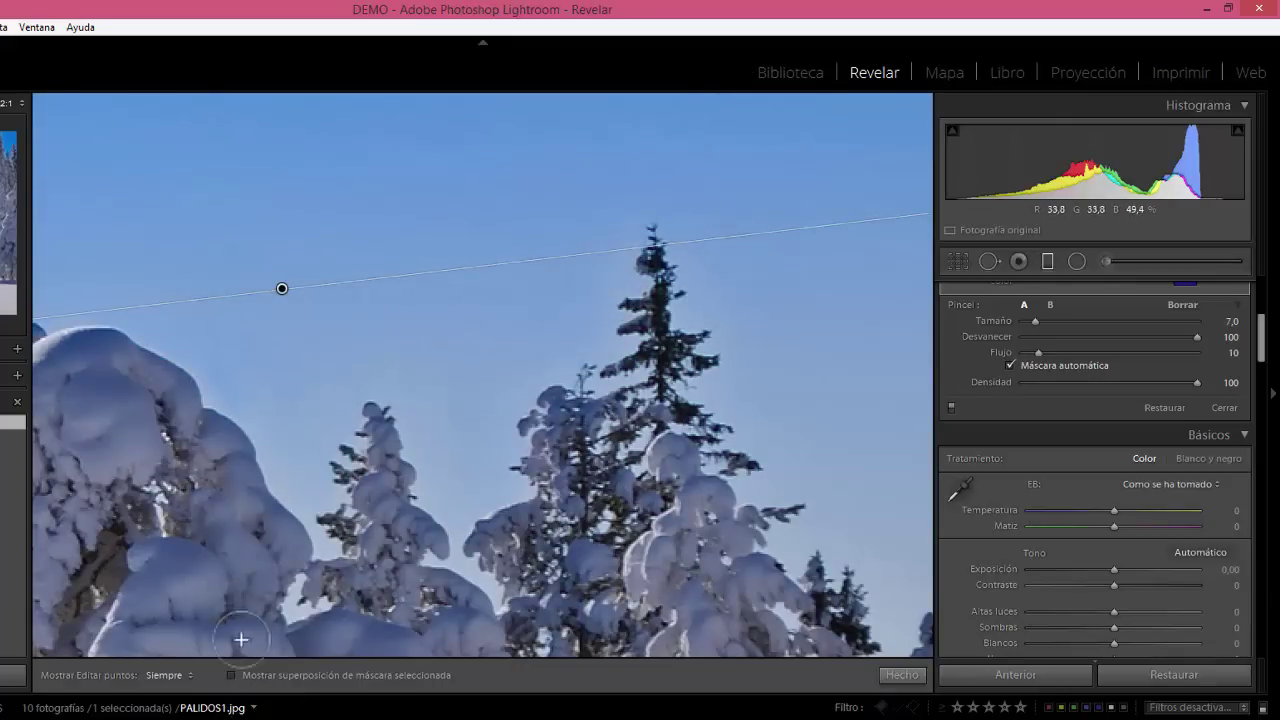
click(232, 675)
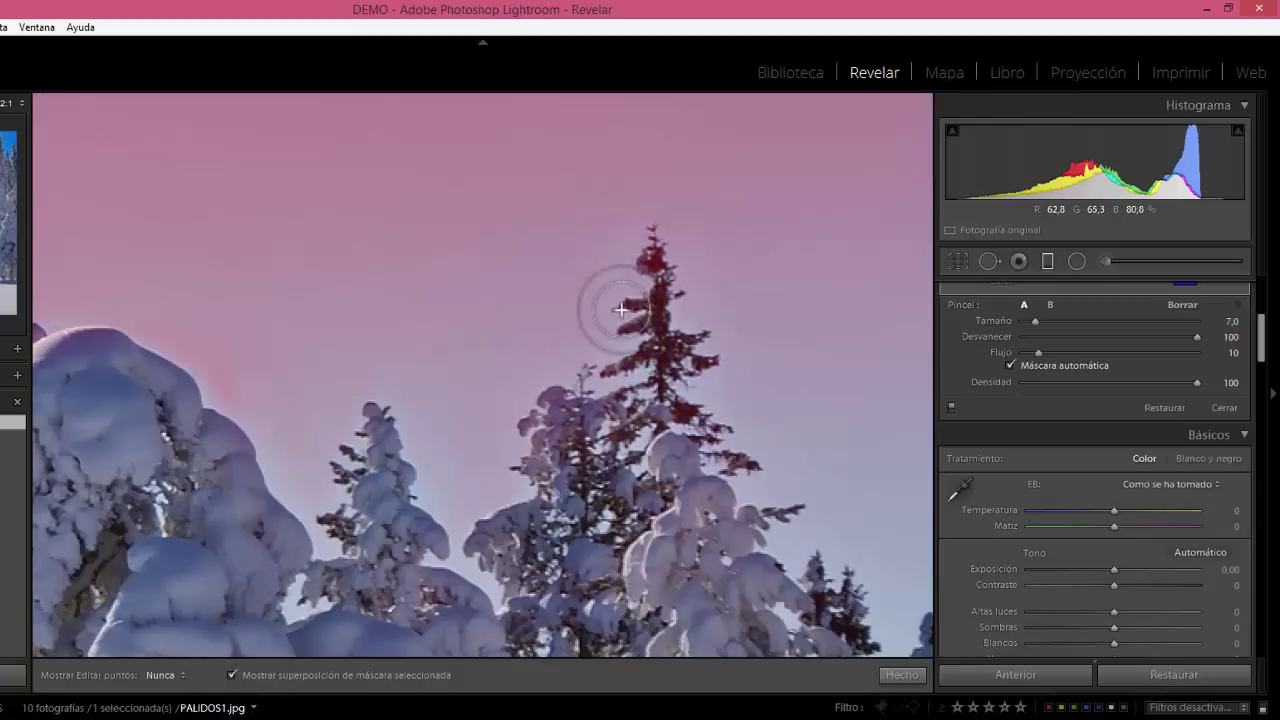
key(h)
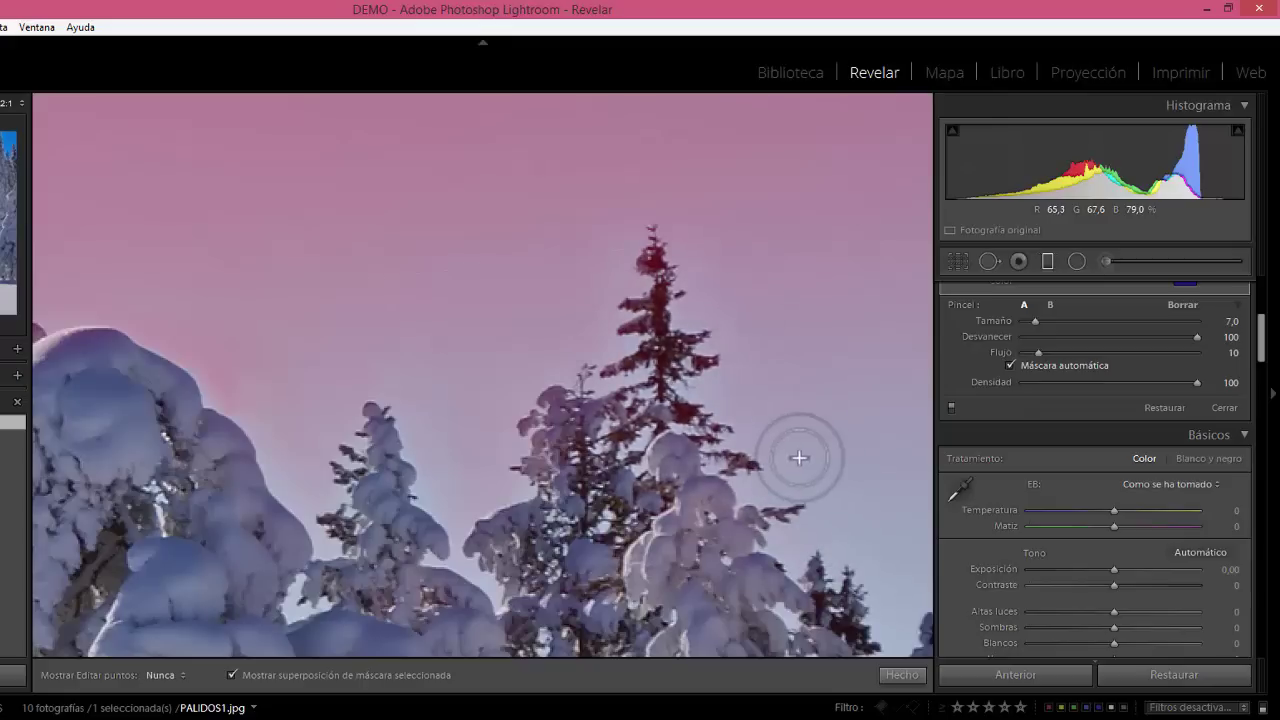
key(h)
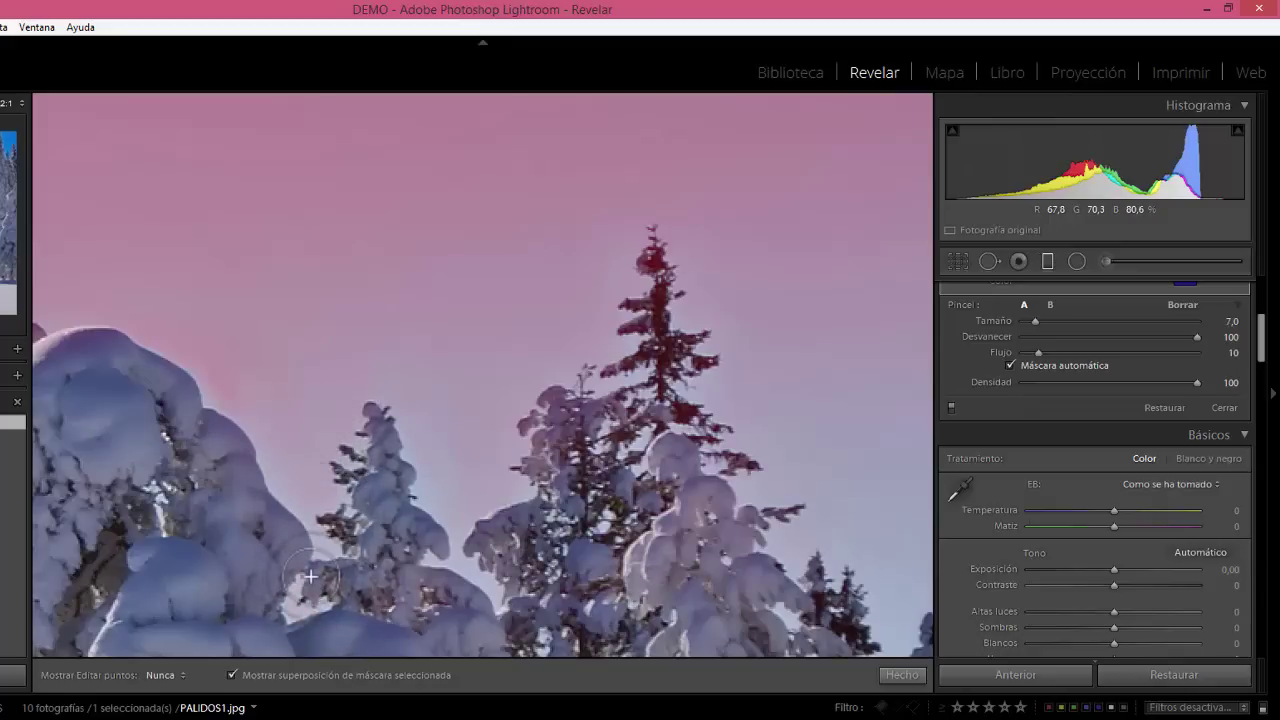
key(h)
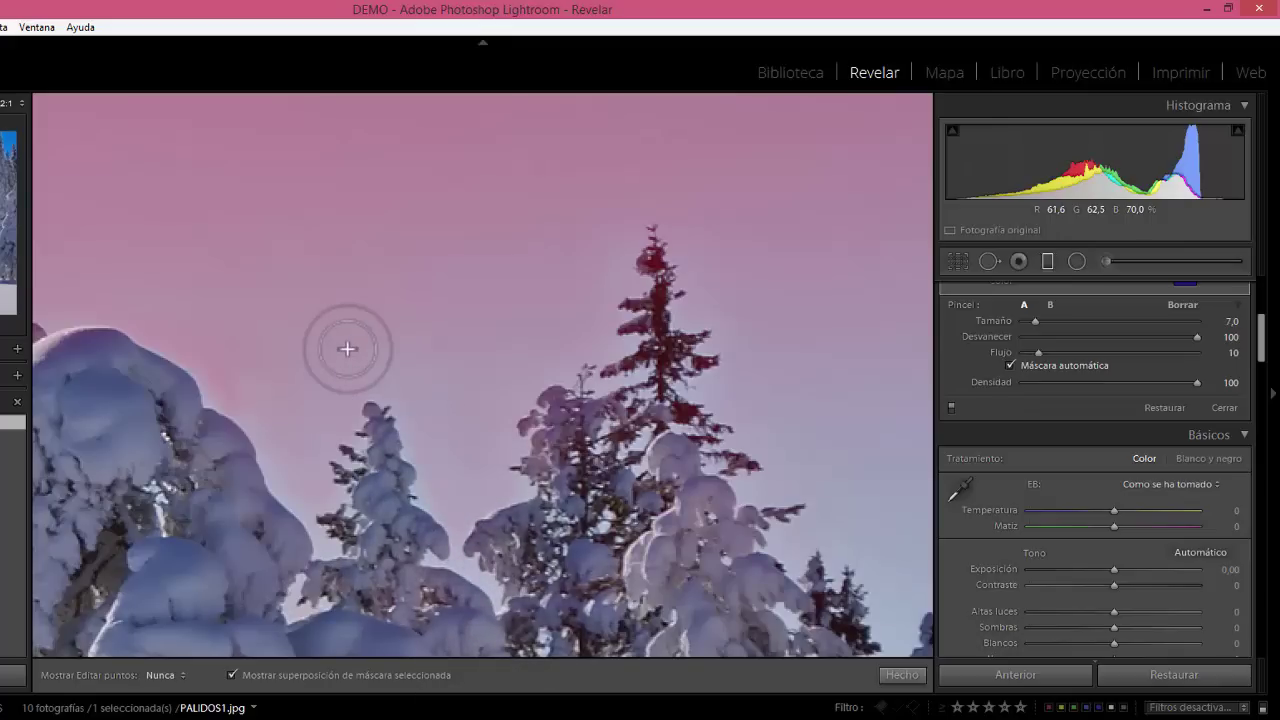
key(h)
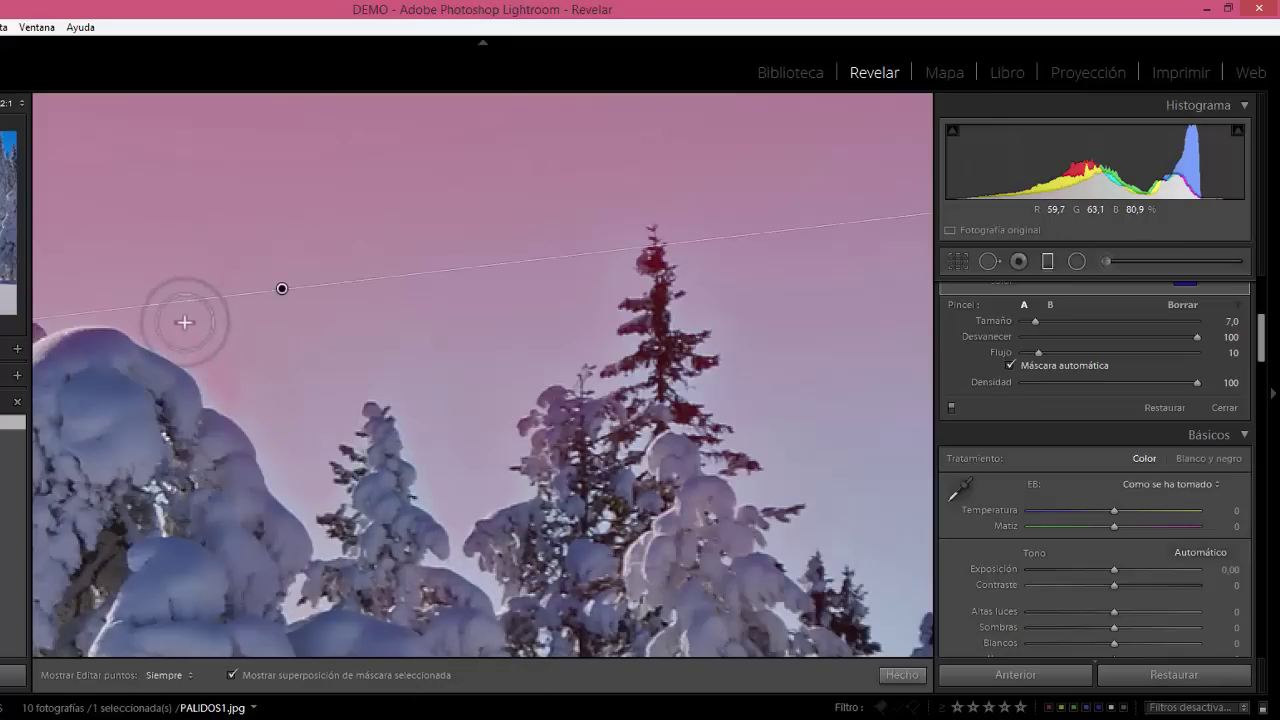
Switch the brush to Erase mode with flow lowered to 10
key(h)
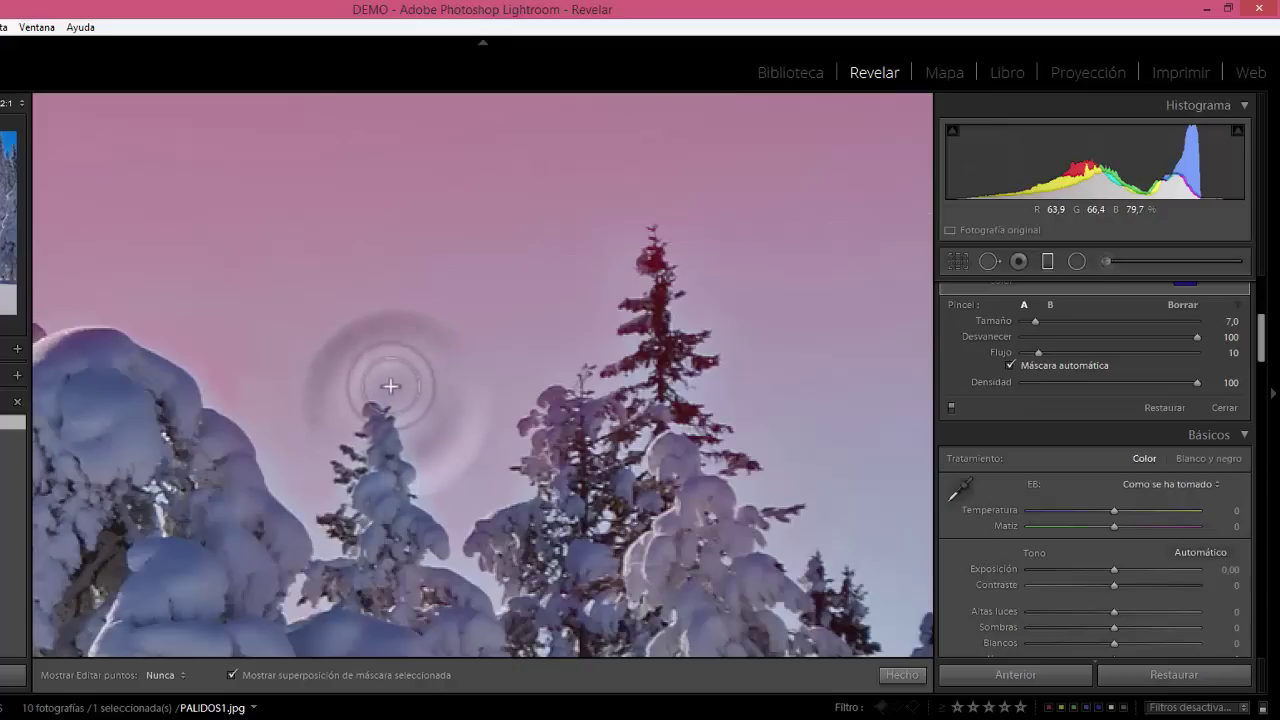
key(h)
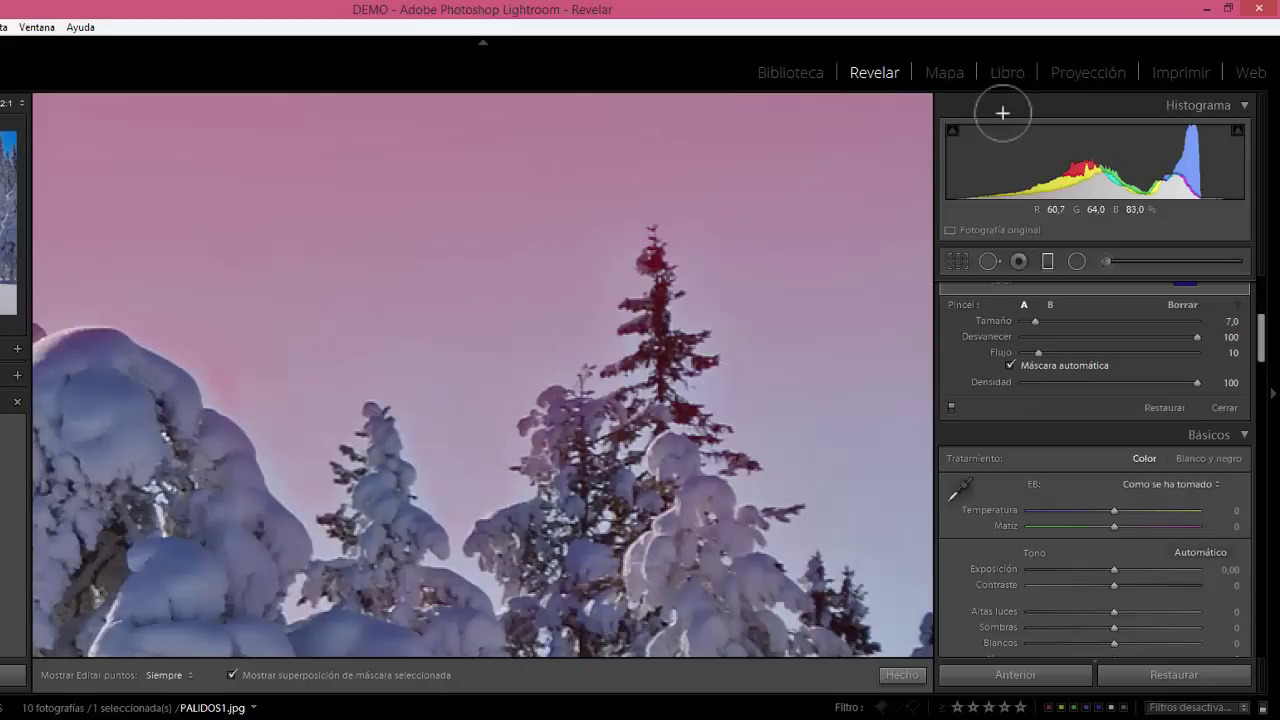
click(1190, 306)
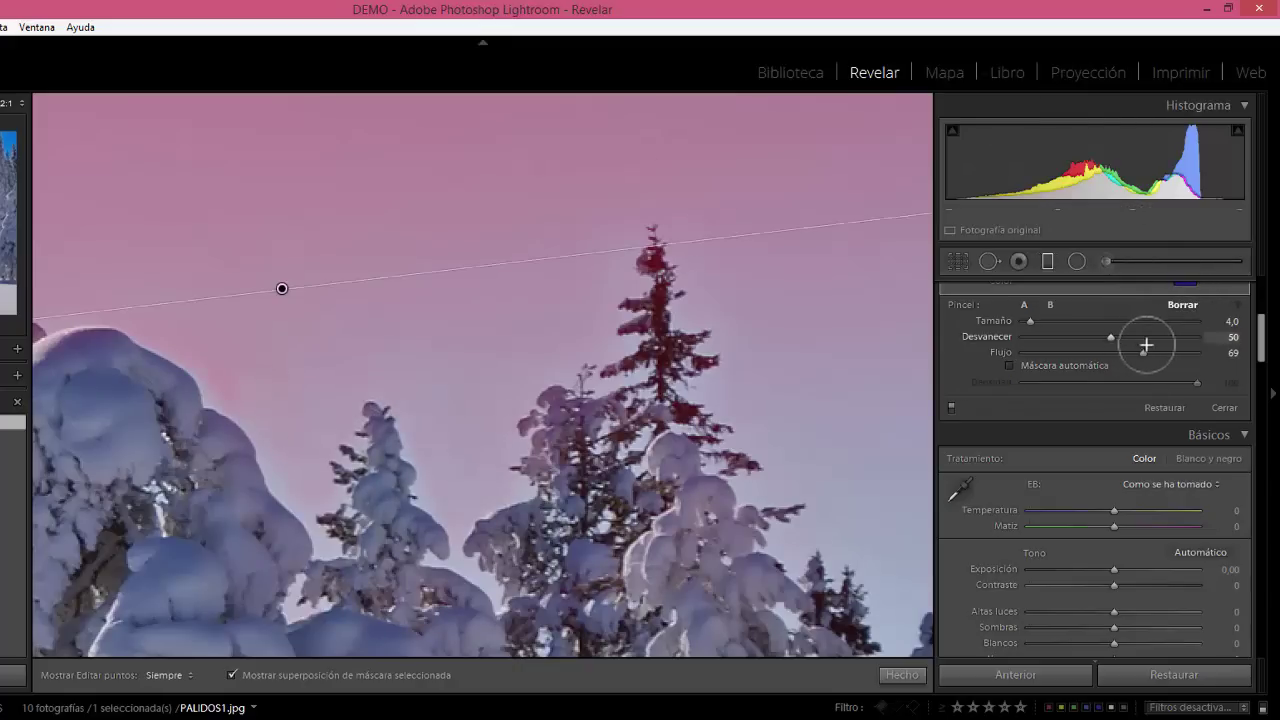
drag(1146, 353, 1056, 353)
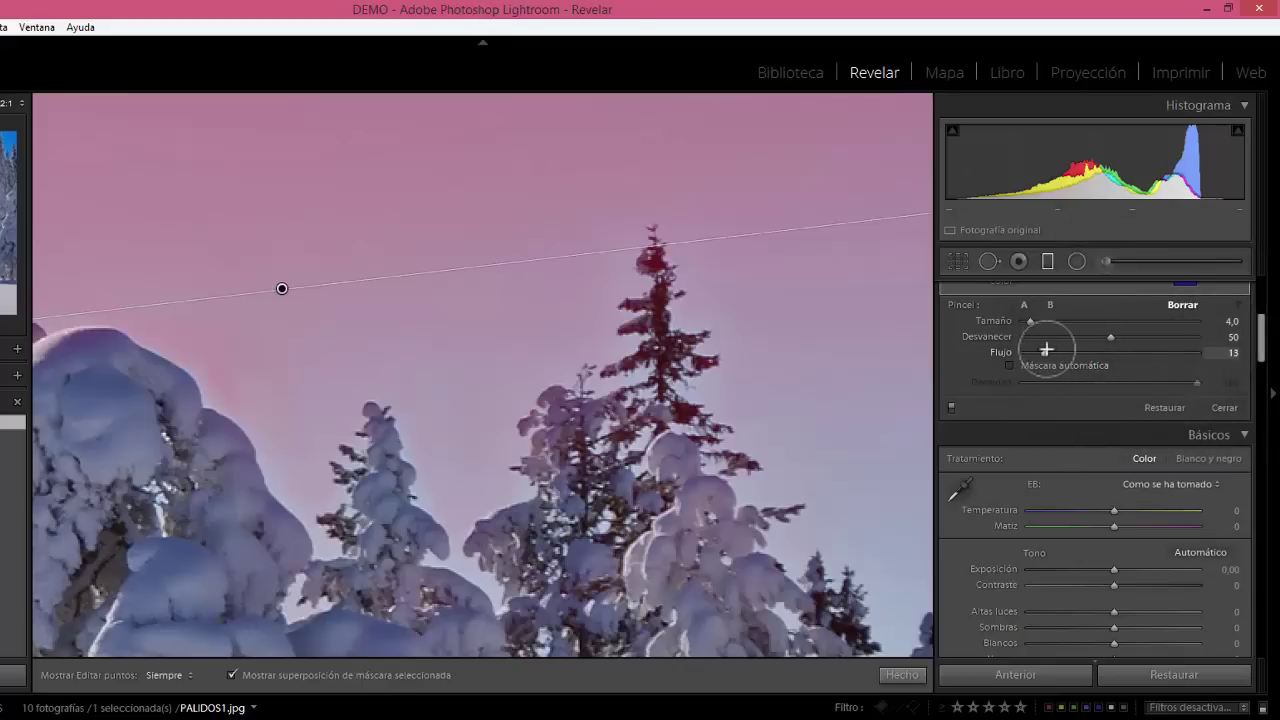
mouse_move(1046, 349)
mouse_down()
mouse_move(1030, 350)
mouse_move(1042, 355)
mouse_up()
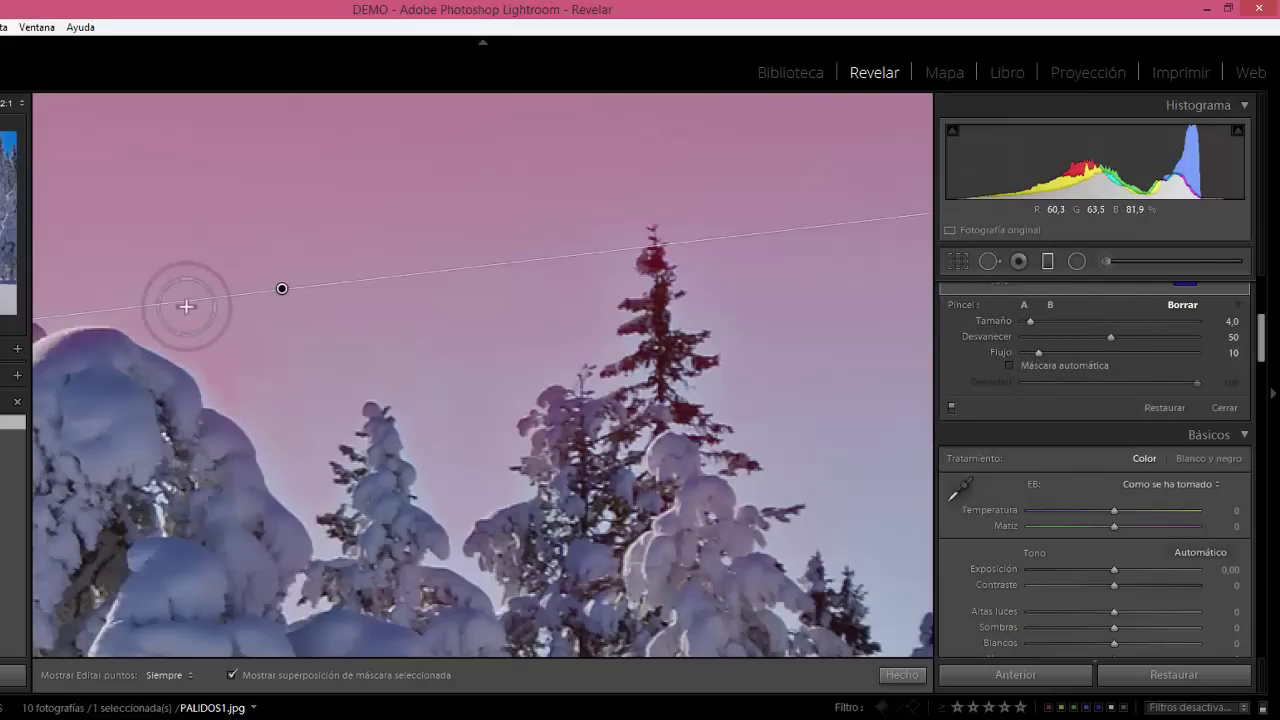
Shrink the eraser to size 5 and erase mask spill along the tree edges
key(bracketleft)
key(bracketleft)
key(bracketleft)
mouse_move(163, 337)
mouse_down()
mouse_move(143, 320)
mouse_move(223, 385)
mouse_up()
key(h)
key(h)
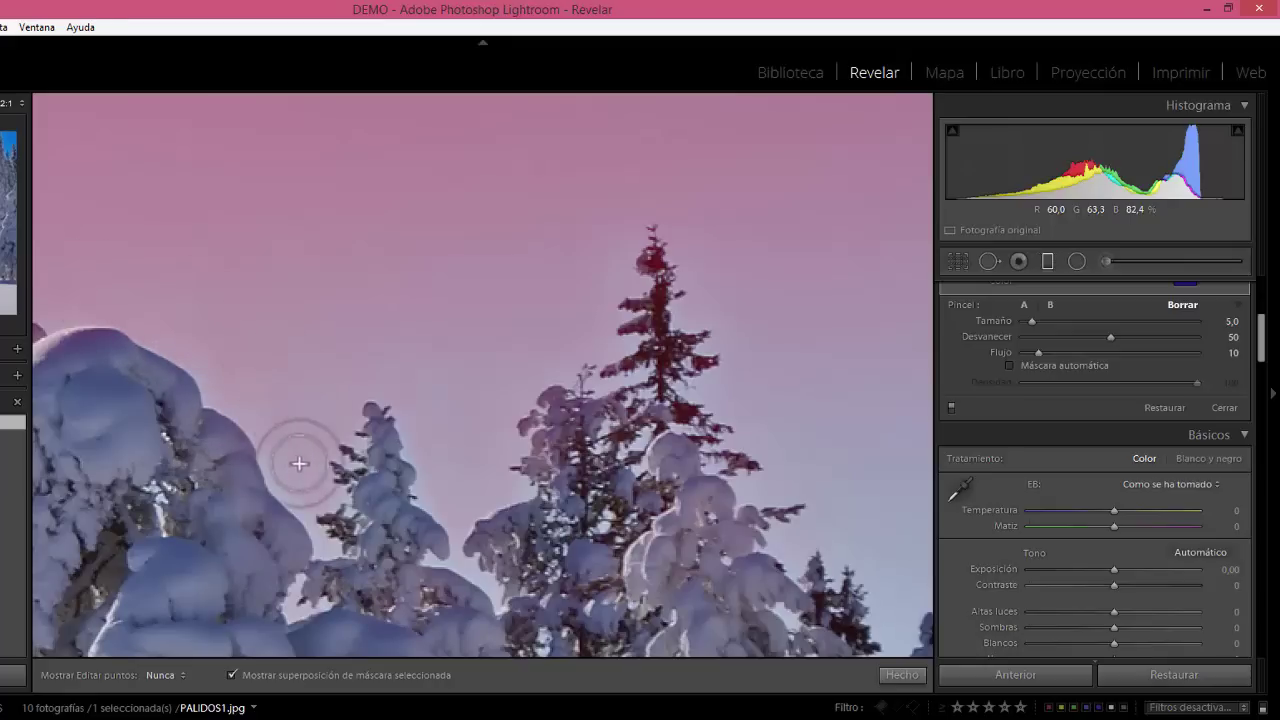
shift+click(282, 289)
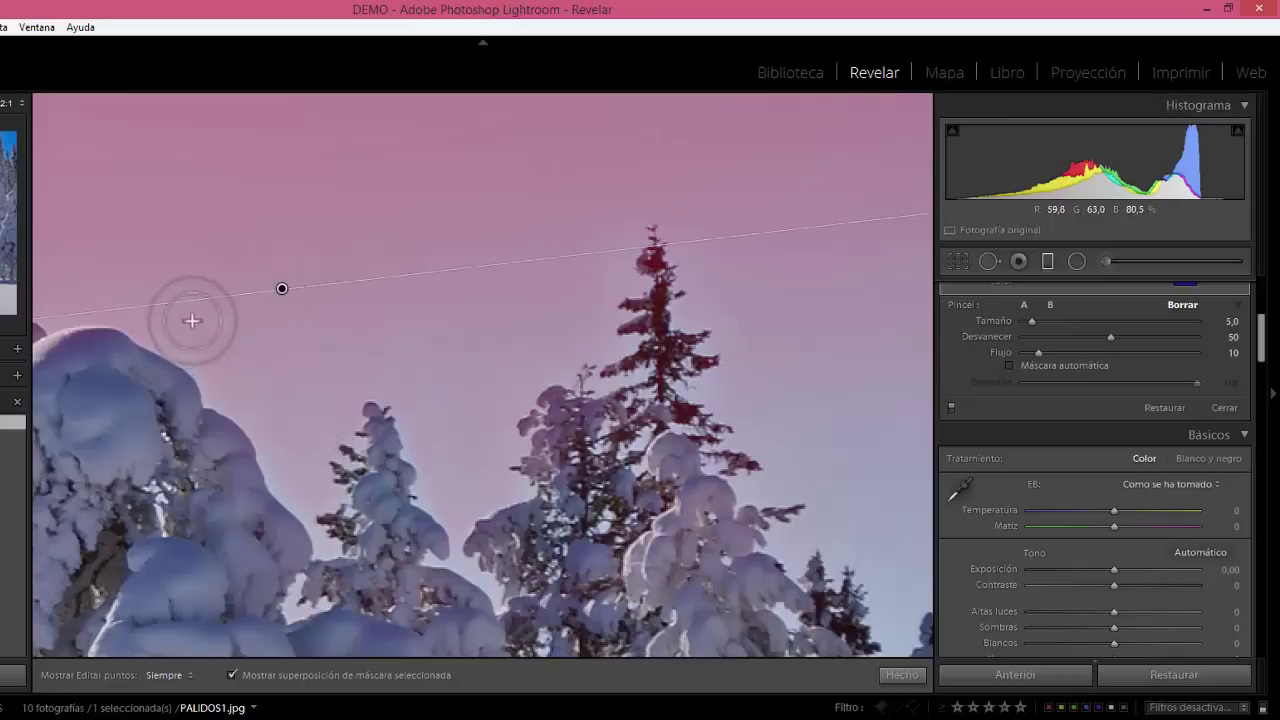
key(ctrl+z)
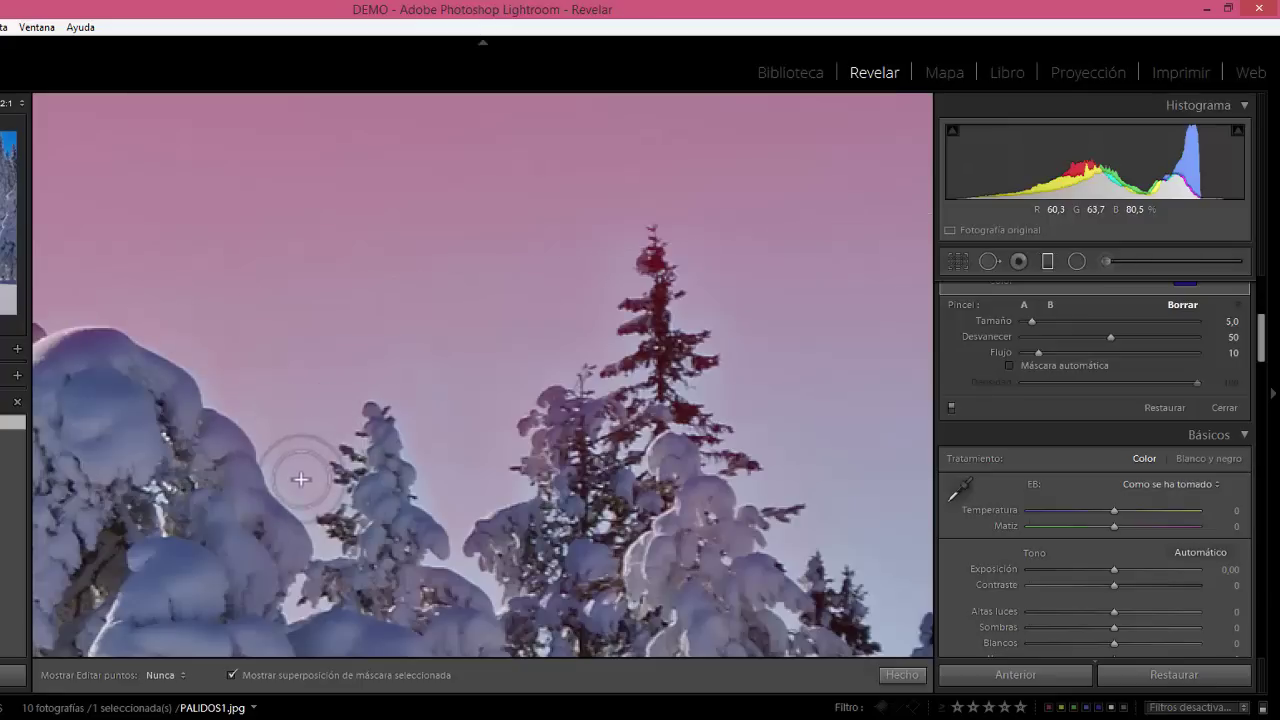
key(ctrl+y)
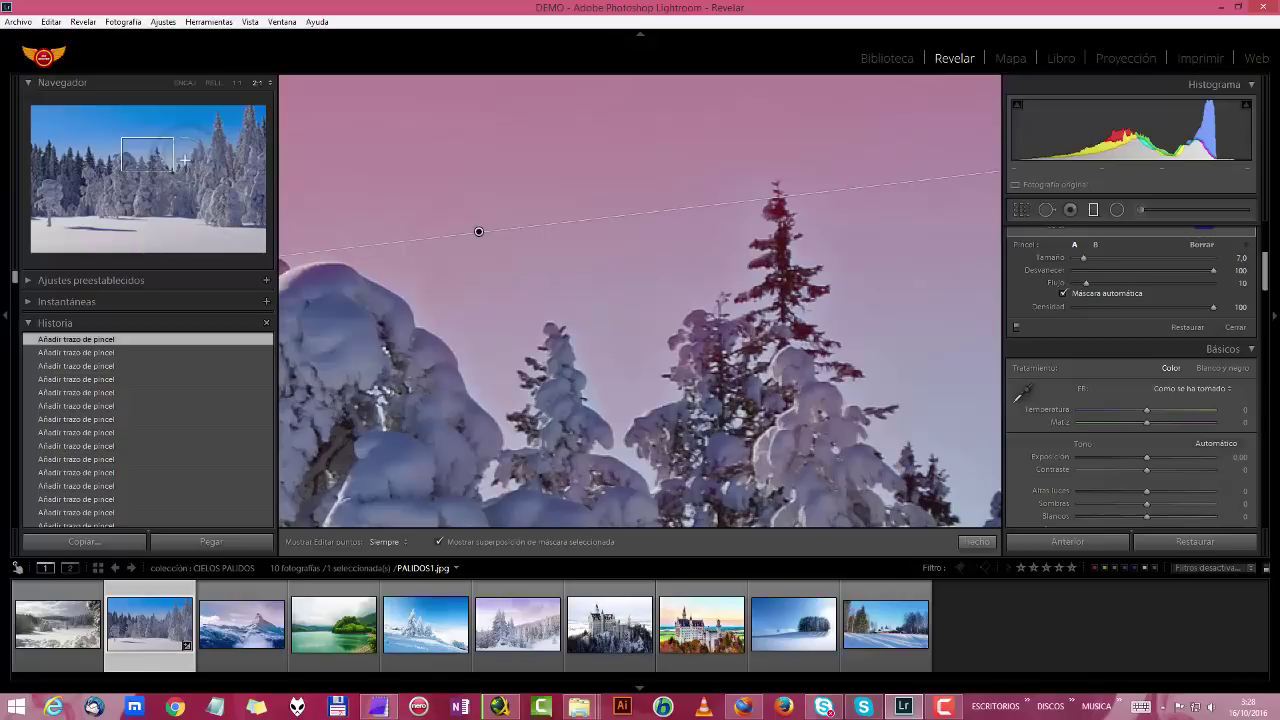
Extend the sky mask along the tall tree's right edge and around the smaller right-hand trees
drag(160, 155, 177, 153)
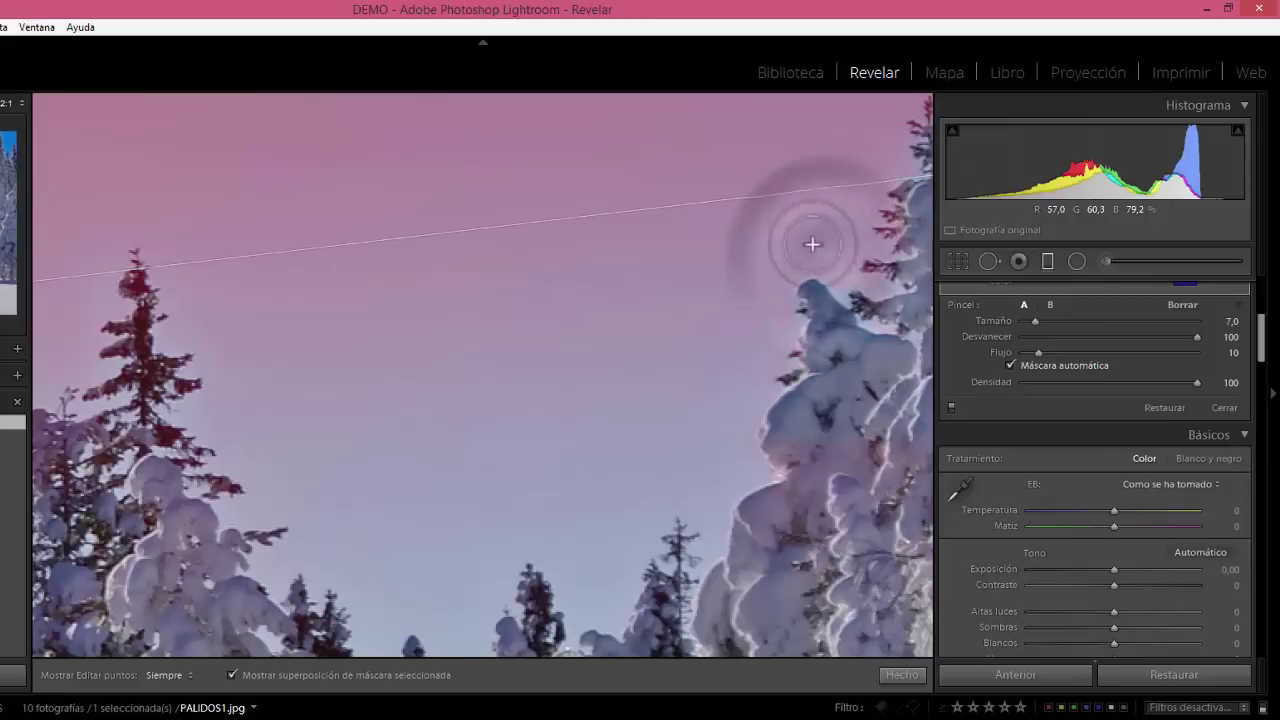
key(h)
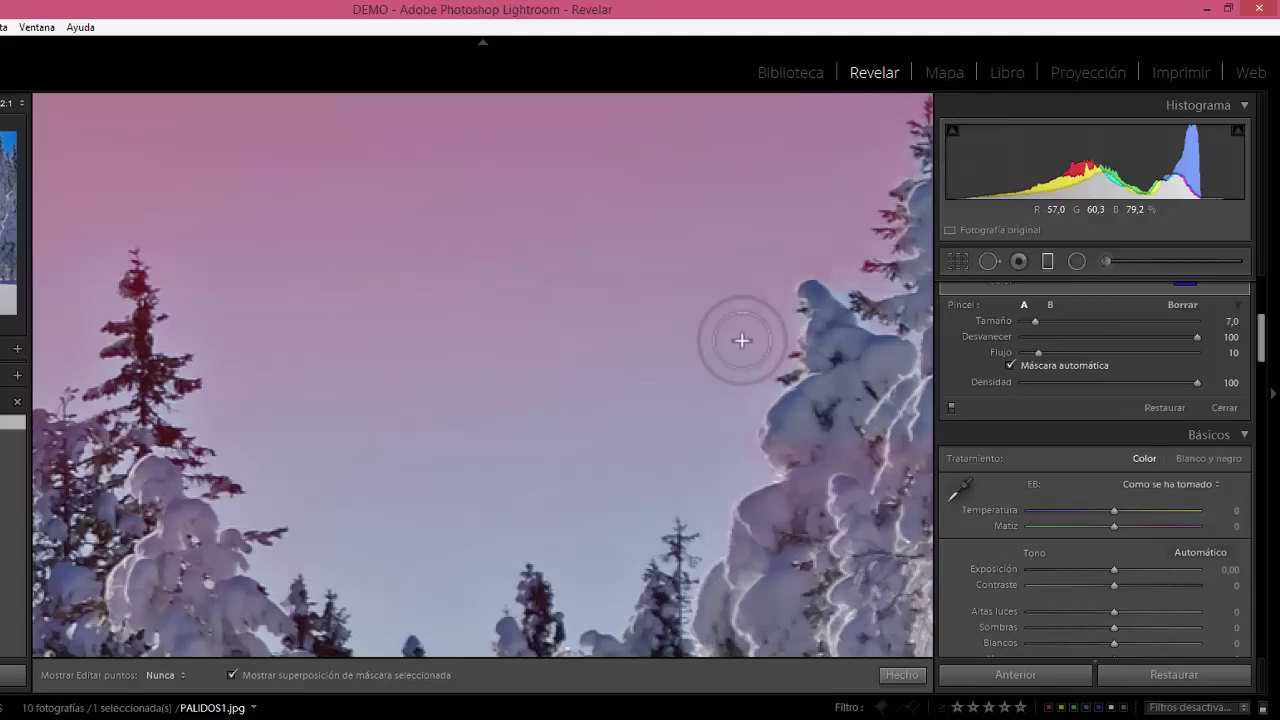
key(h)
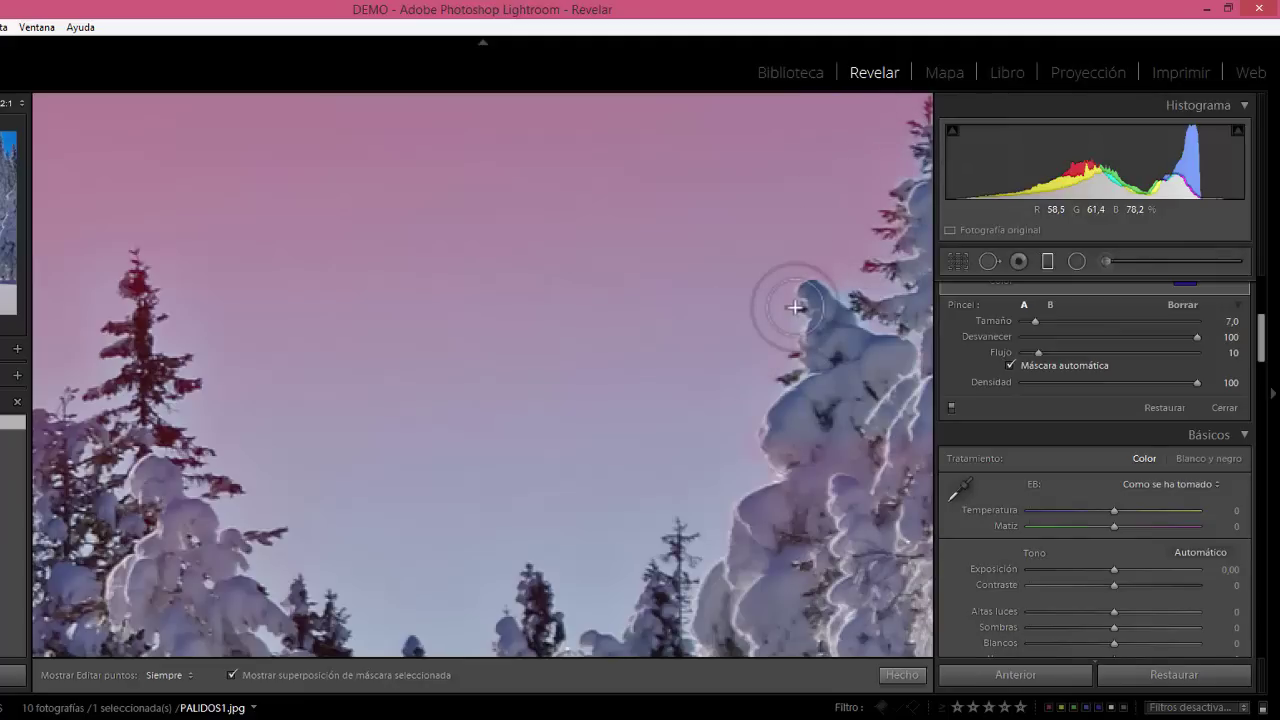
key(h)
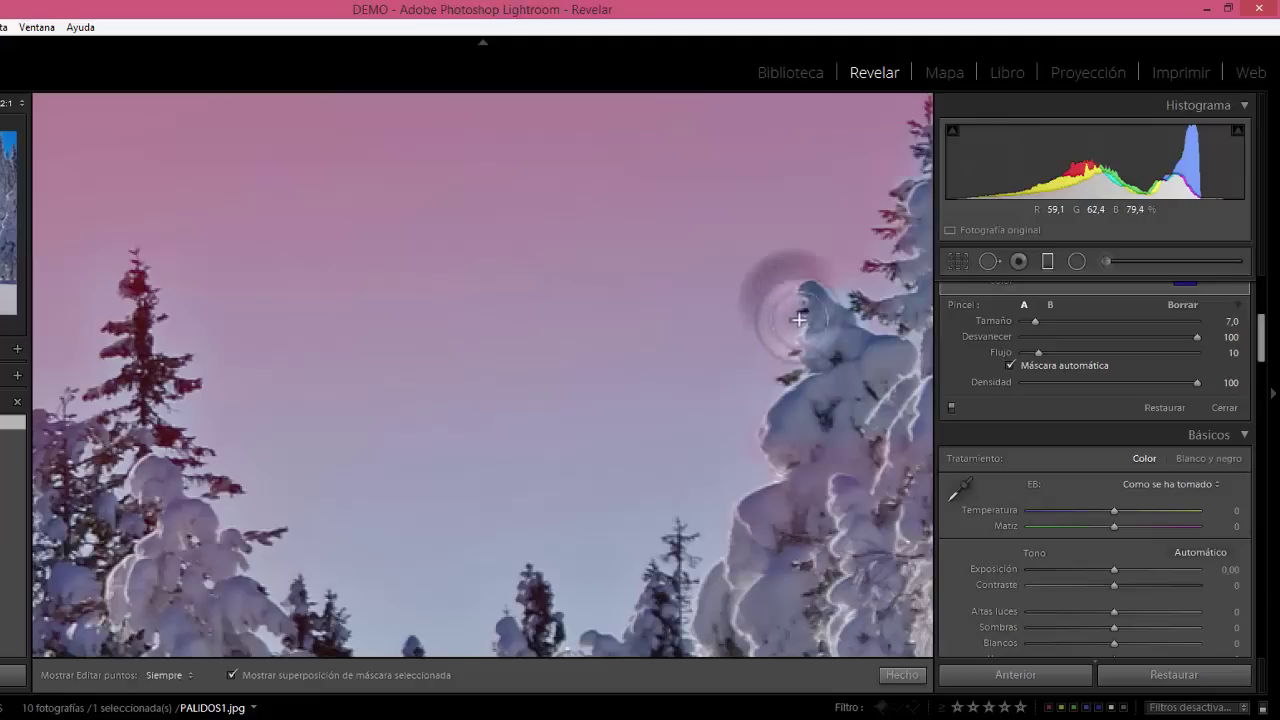
key(h)
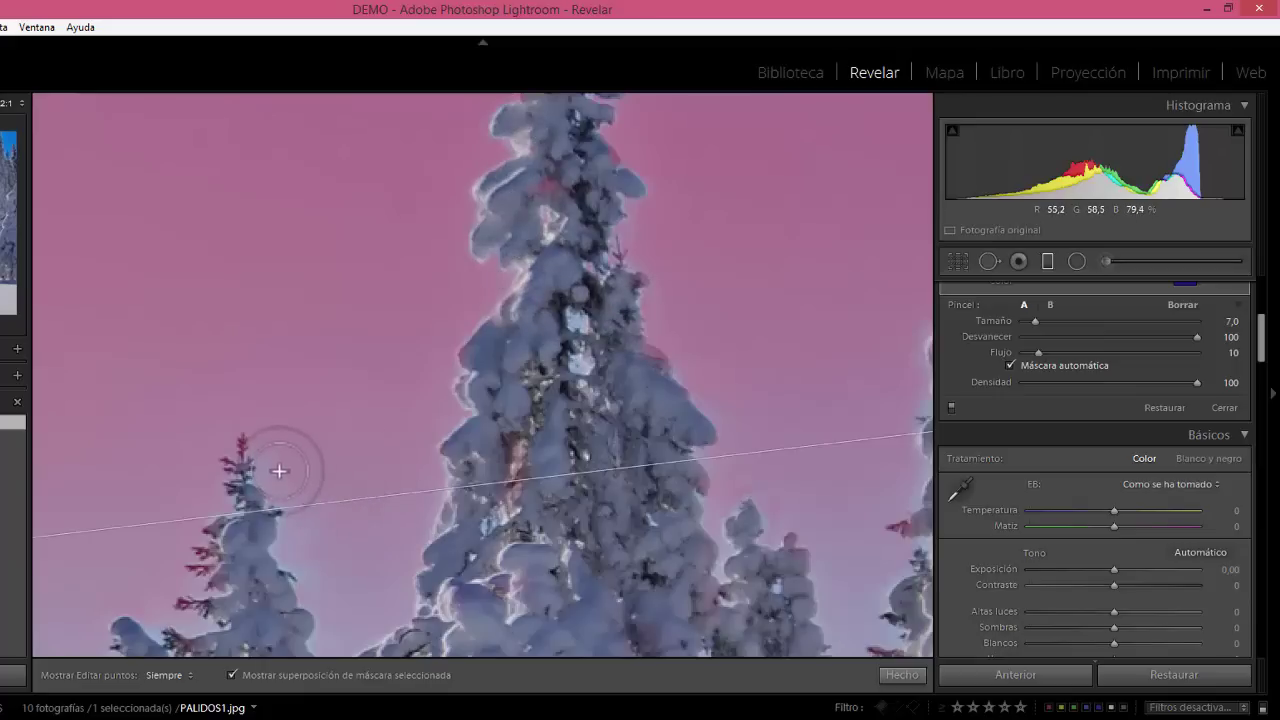
key(h)
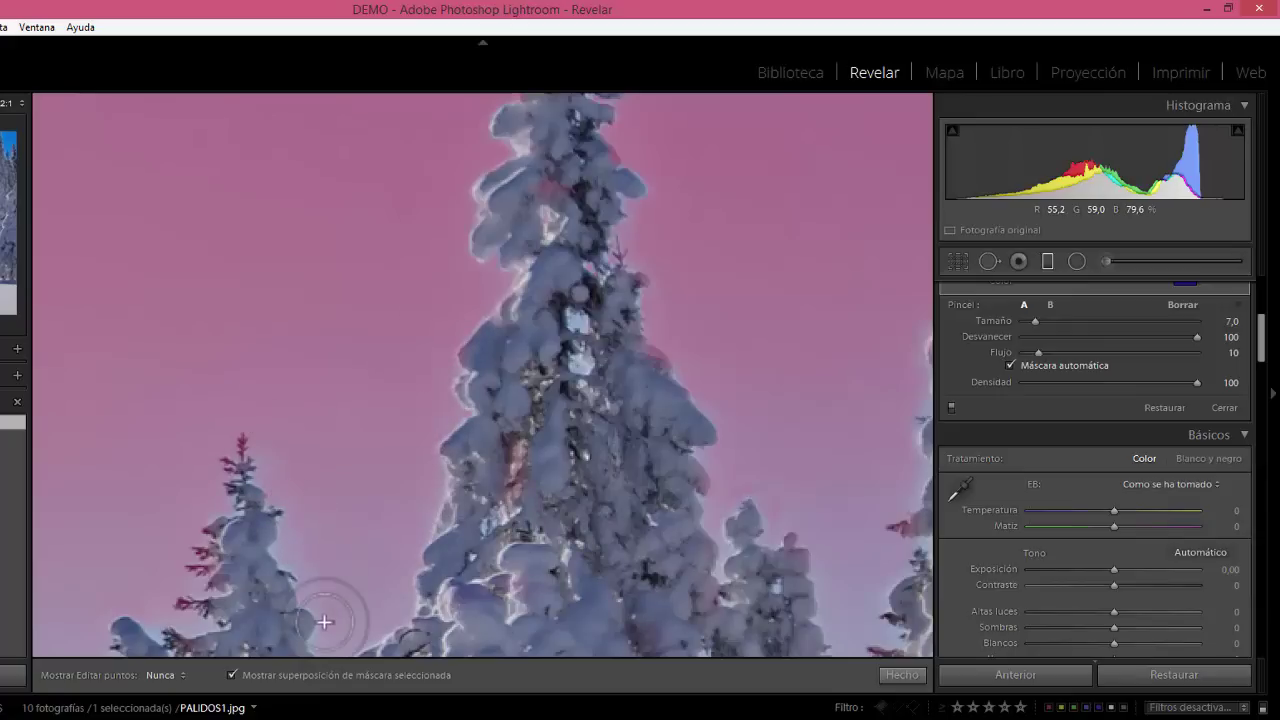
key(h)
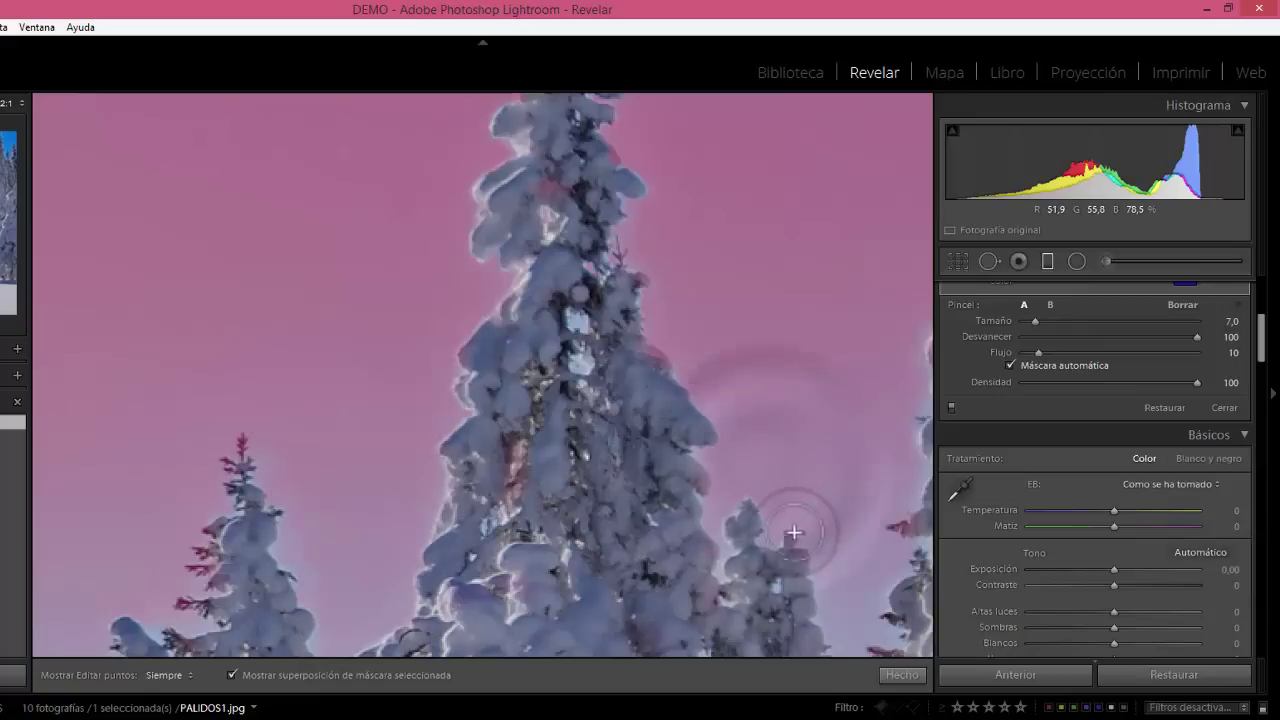
key(h)
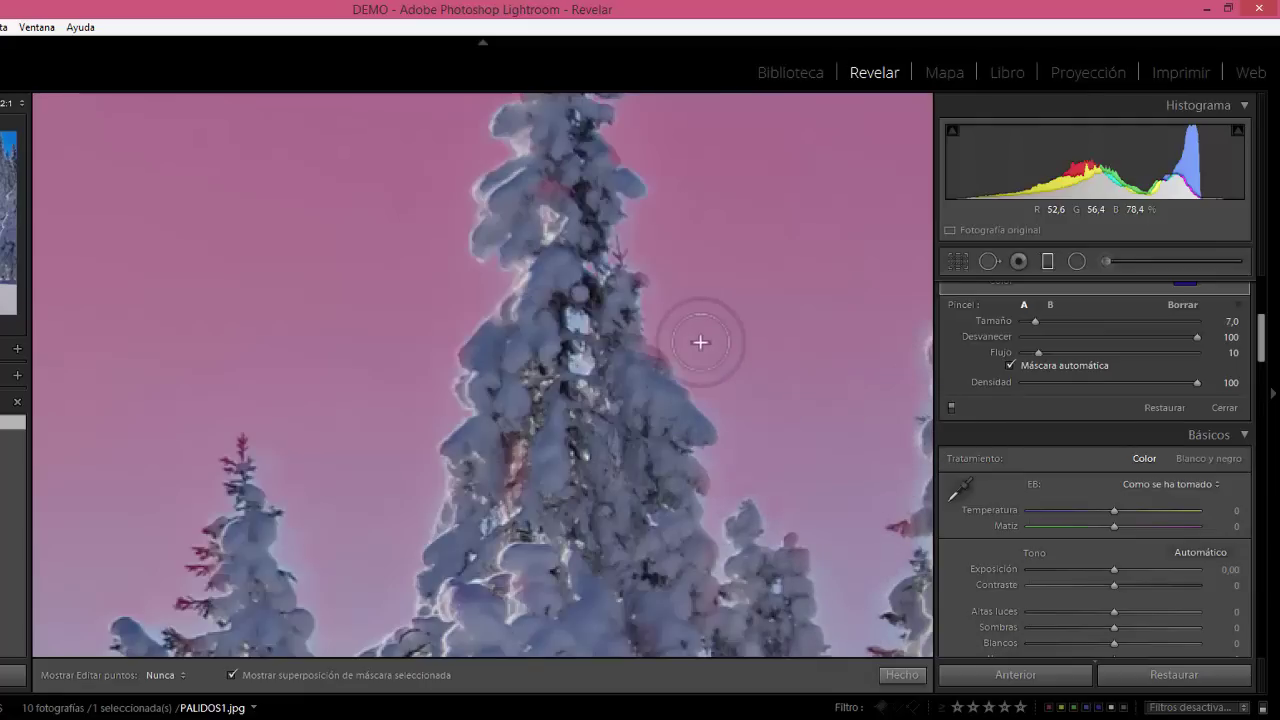
key(h)
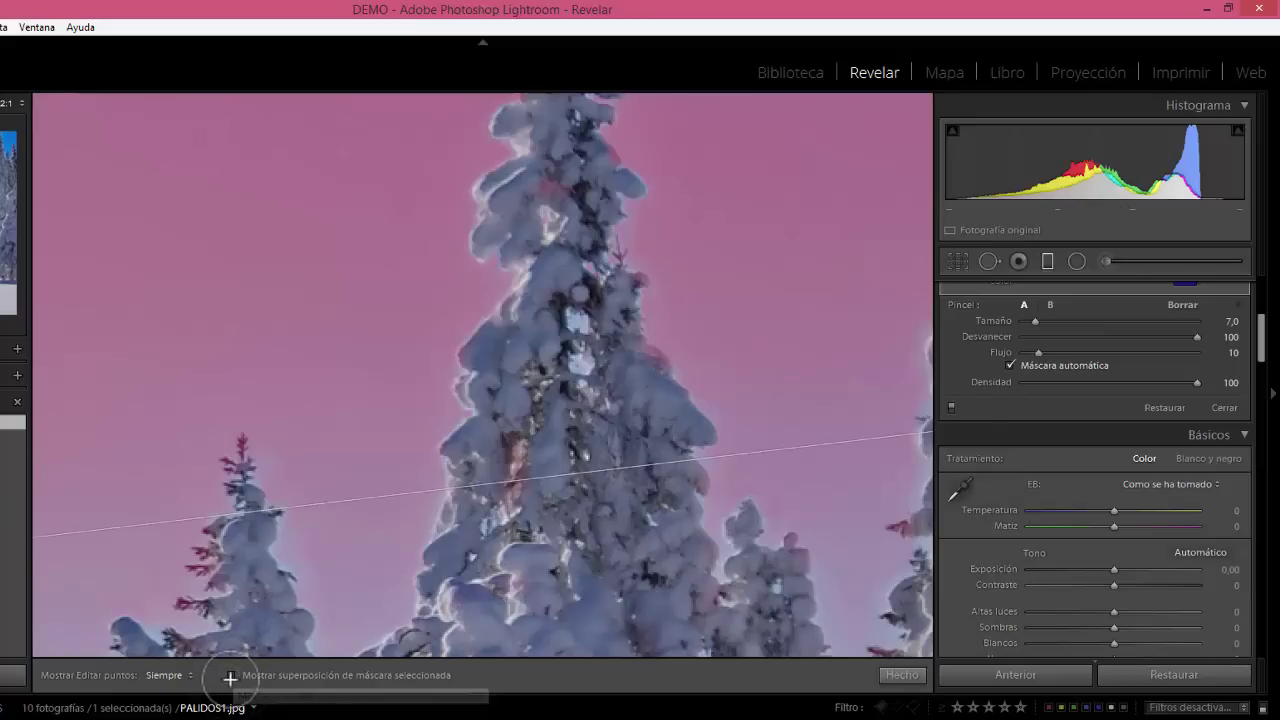
Zoom to 4:1 and frame the top and left edge of the tall snowy tree
key(Right)
key(Right)
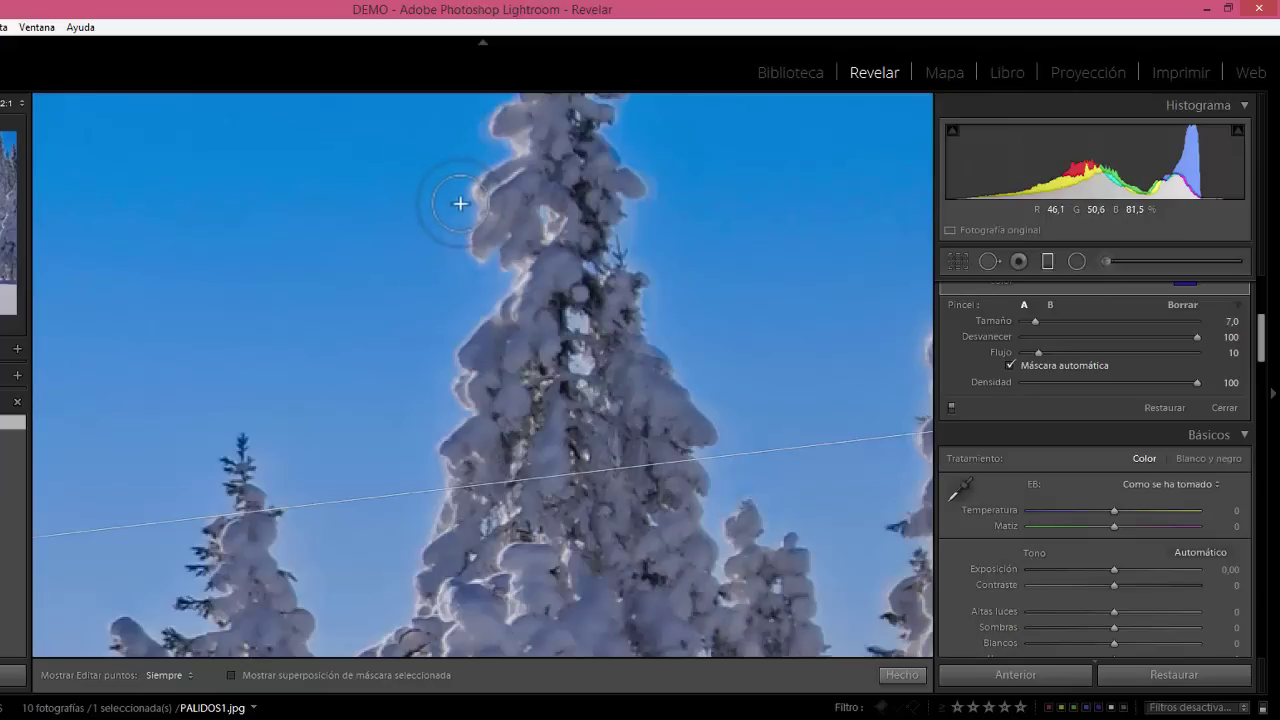
key(h)
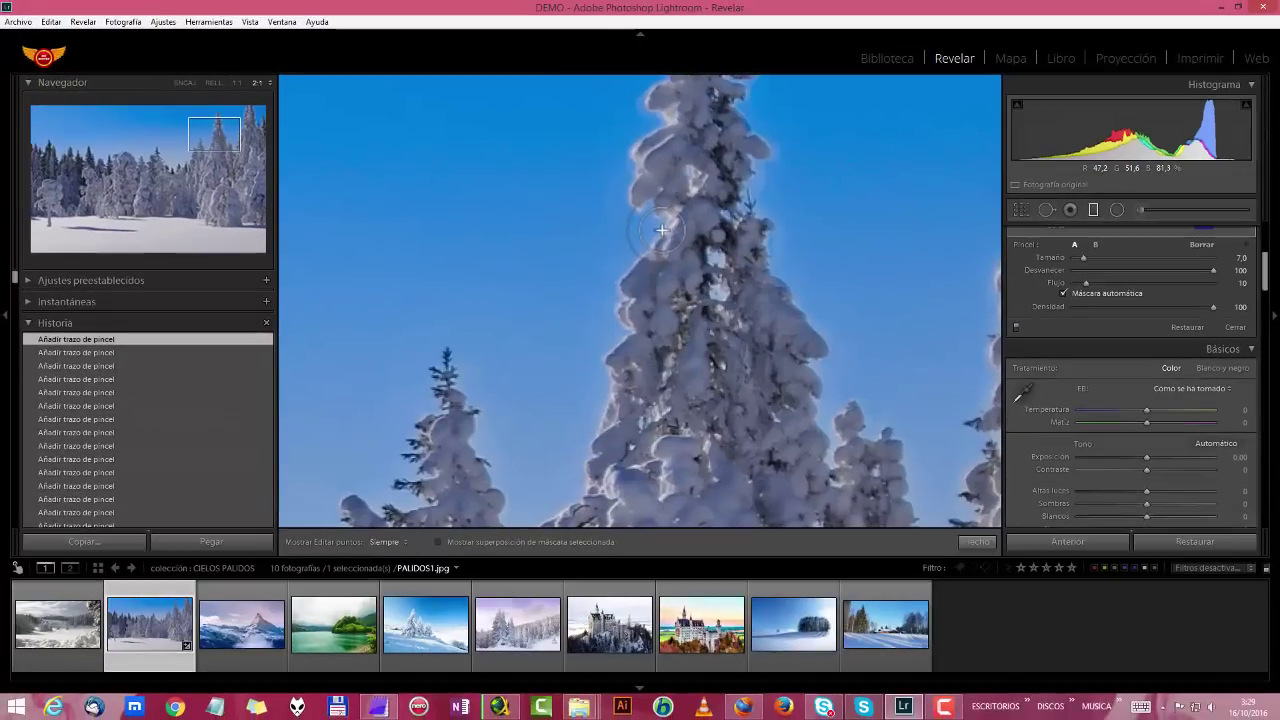
click(258, 82)
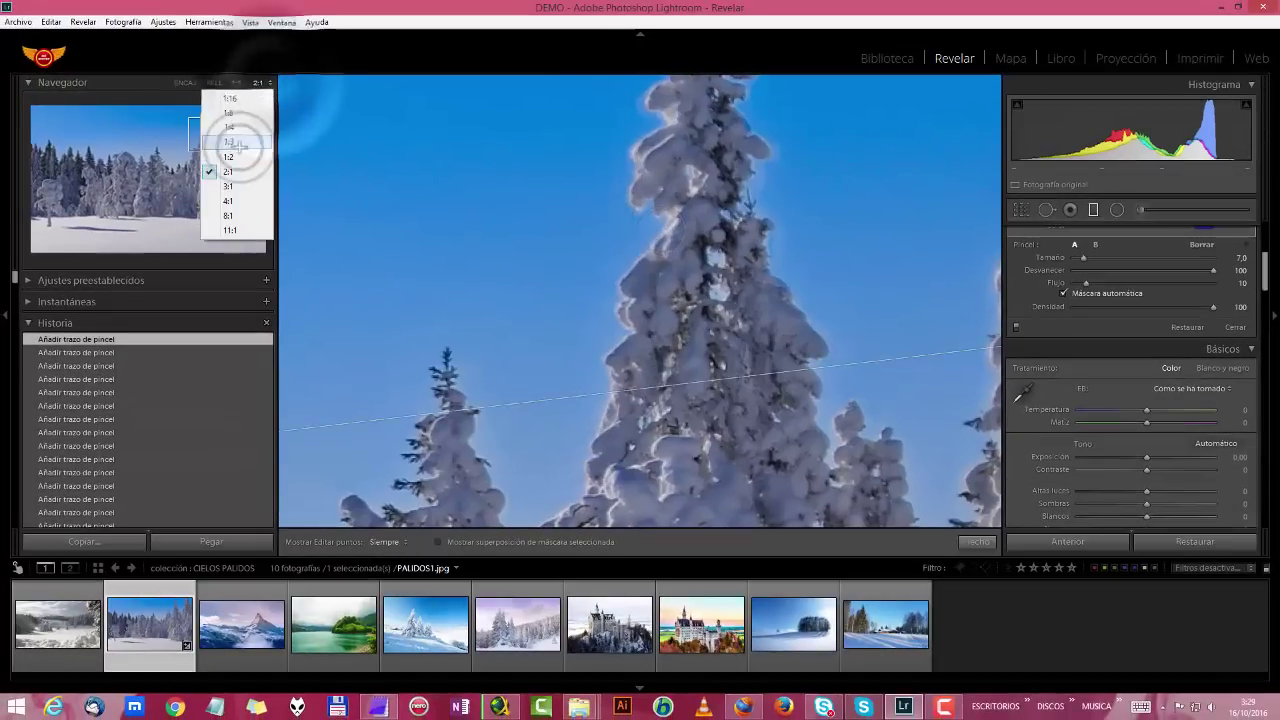
click(230, 200)
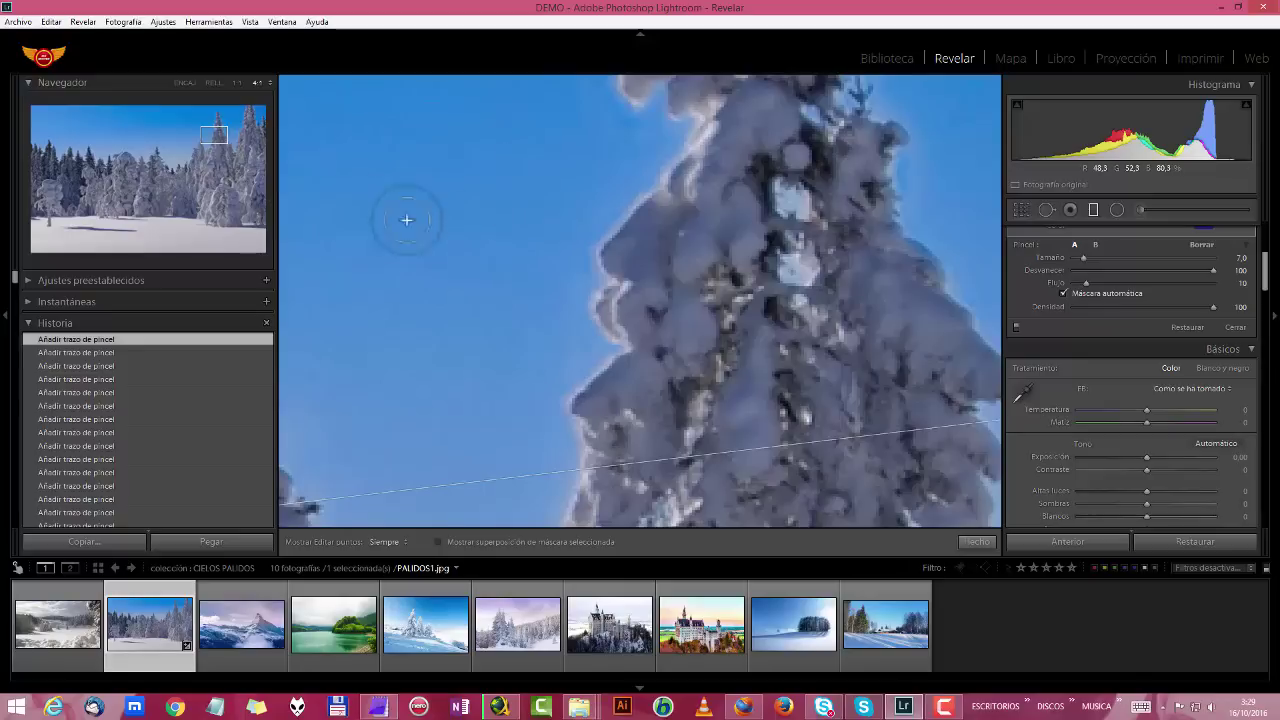
drag(220, 138, 192, 109)
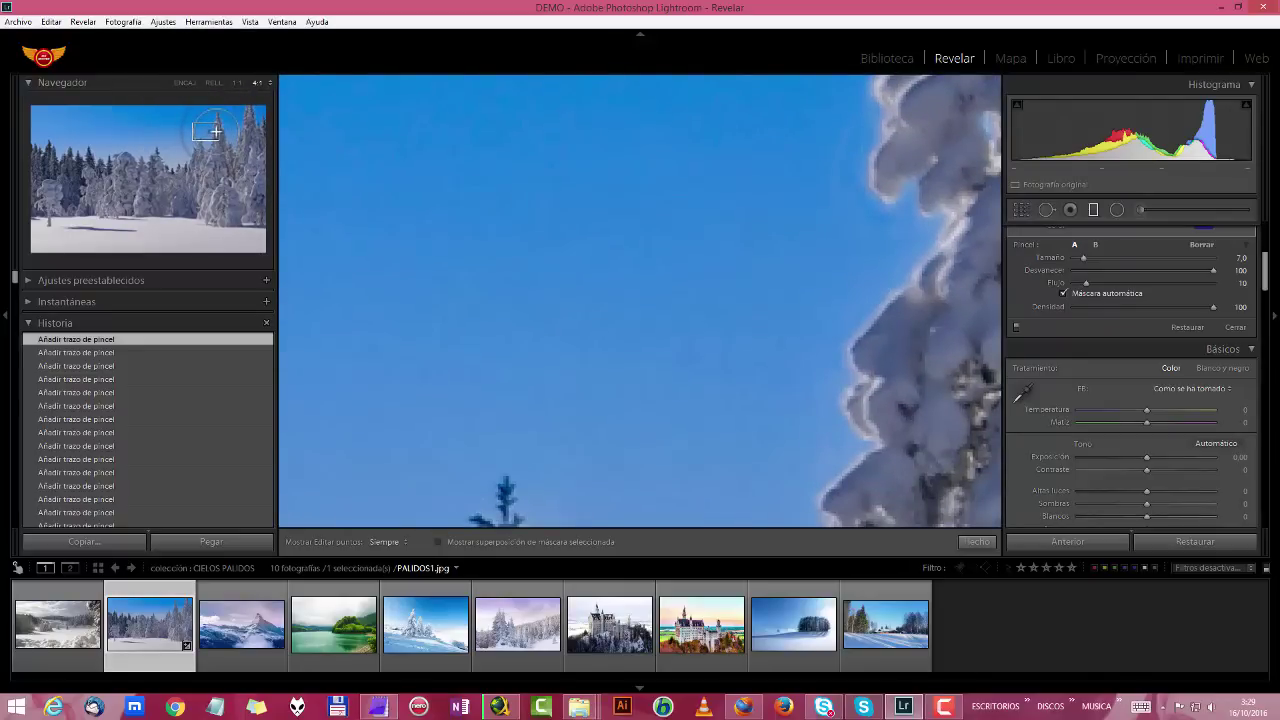
drag(213, 130, 220, 130)
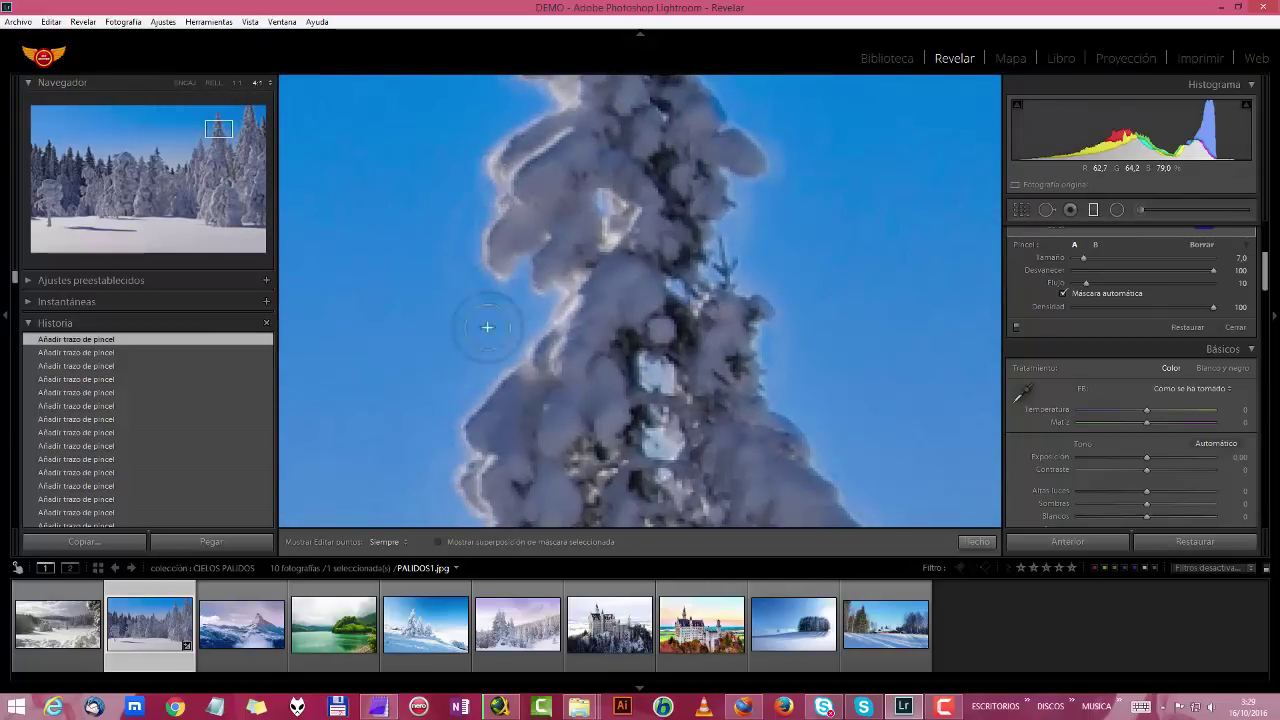
Erase mask spill along the tree's left edge, checking with the mask overlay
click(1201, 245)
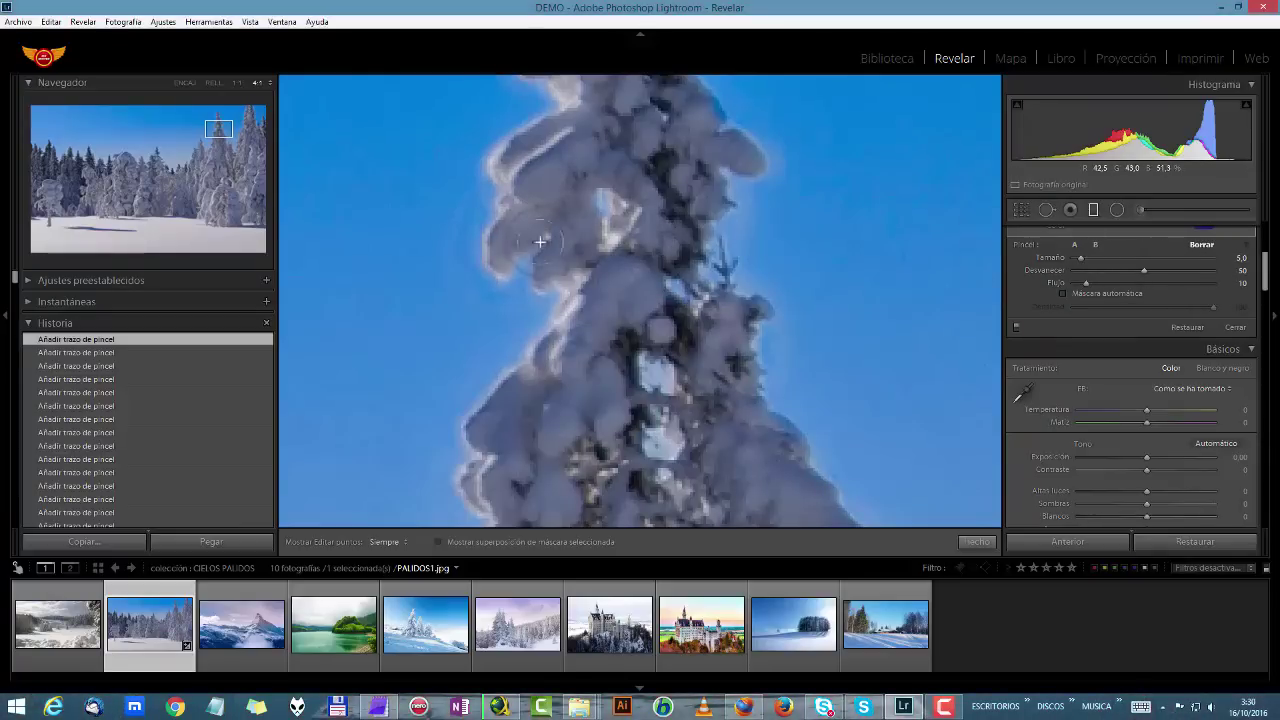
click(441, 541)
click(440, 541)
click(437, 541)
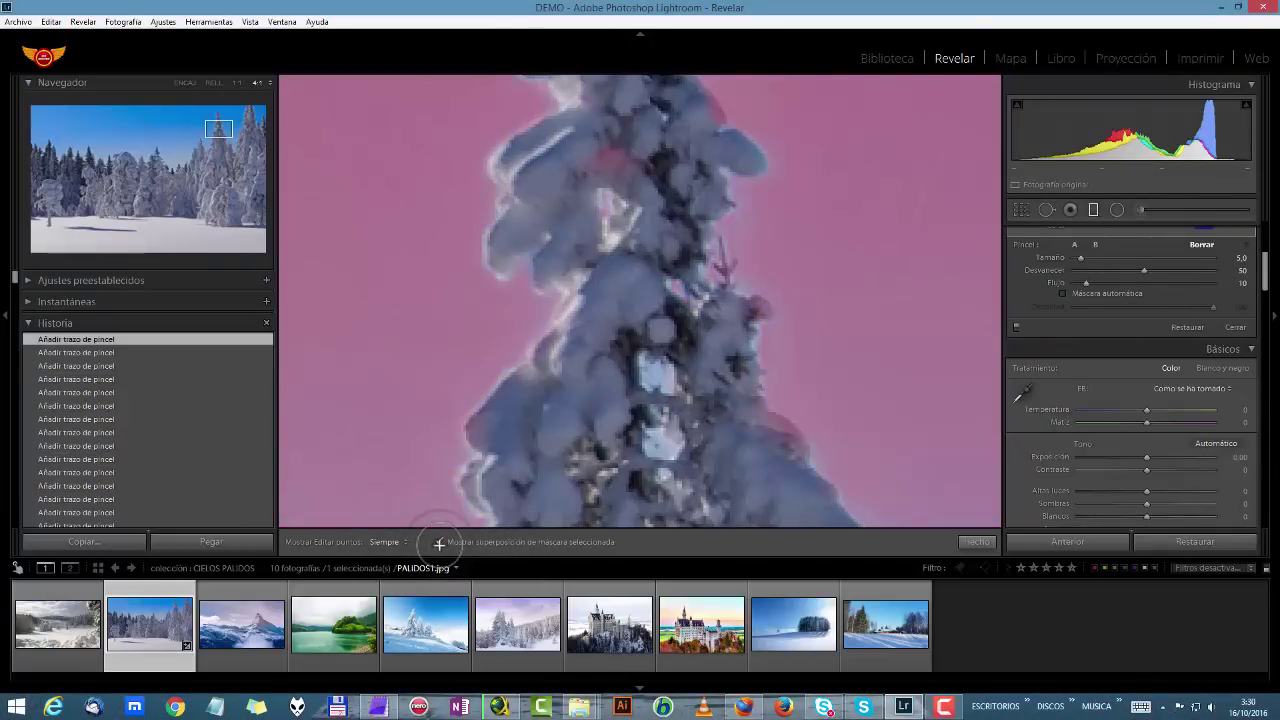
click(440, 541)
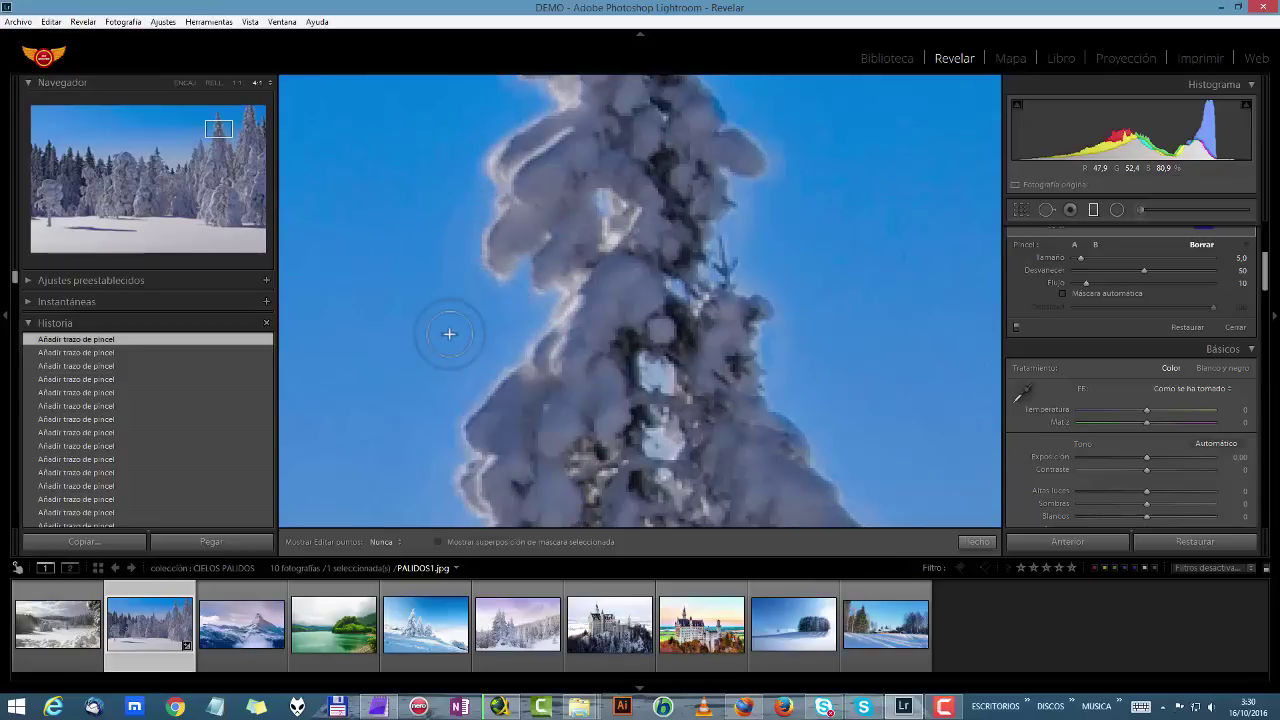
key(h)
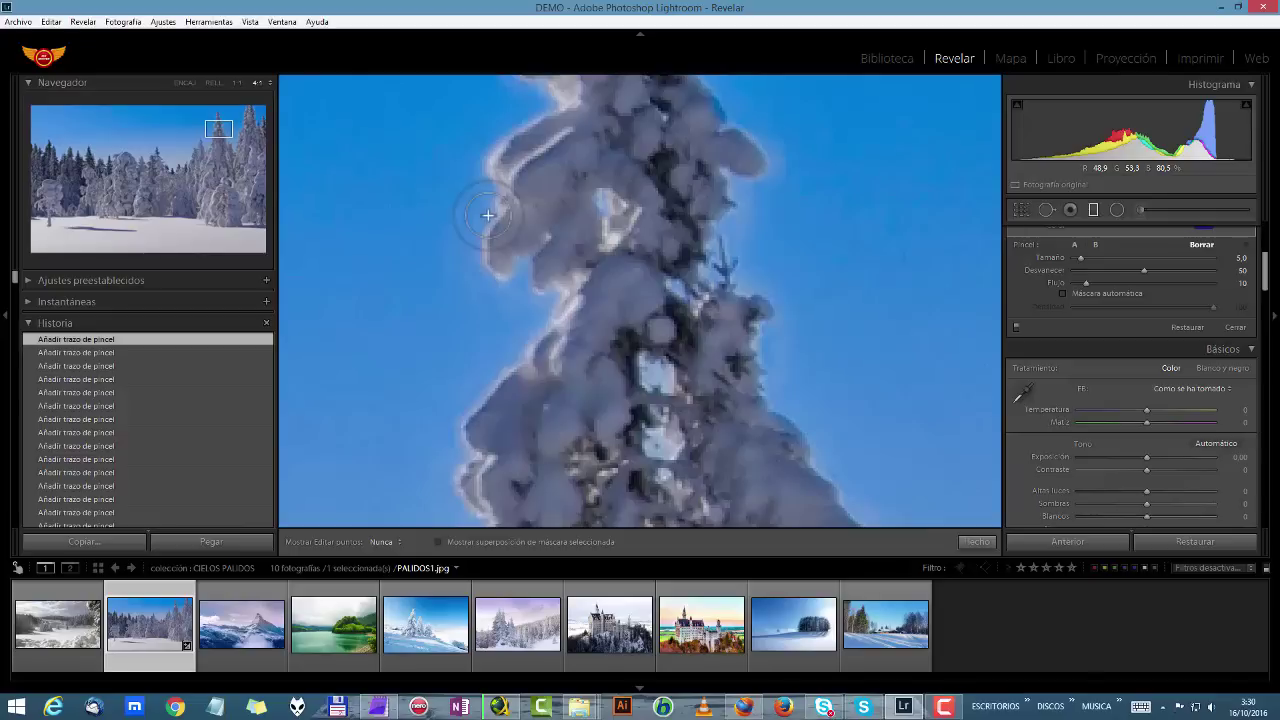
click(511, 306)
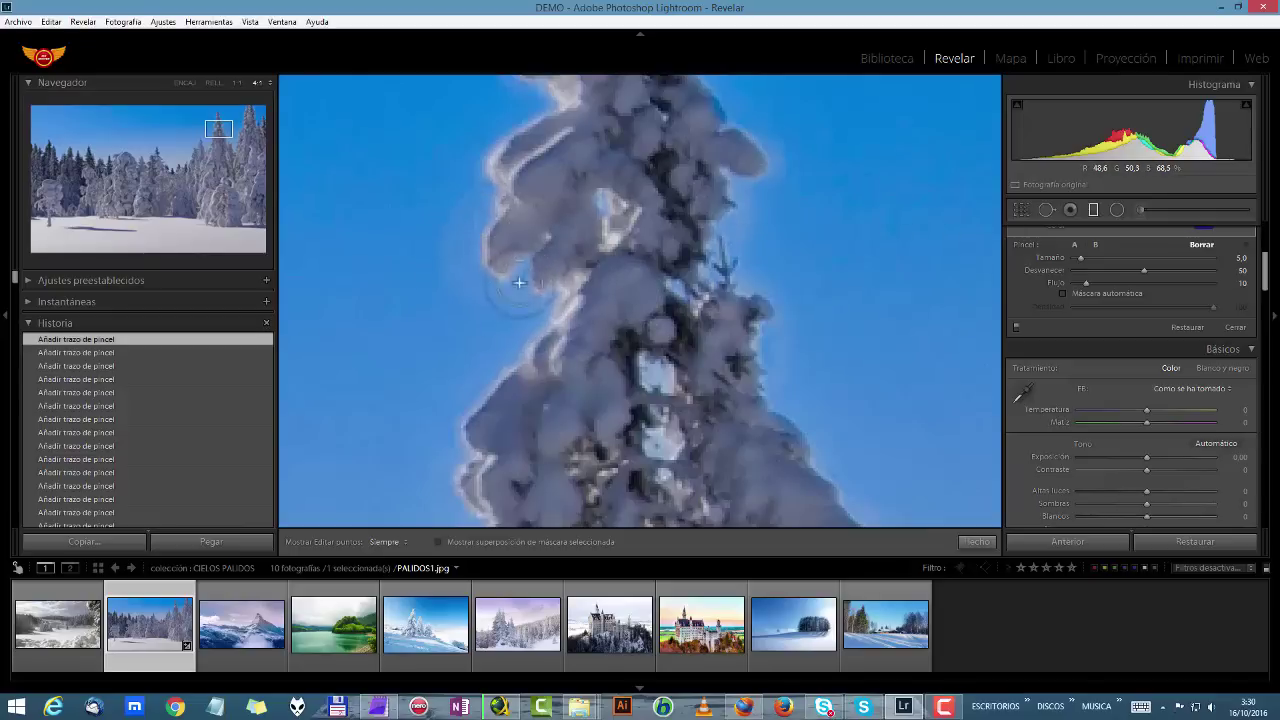
key(h)
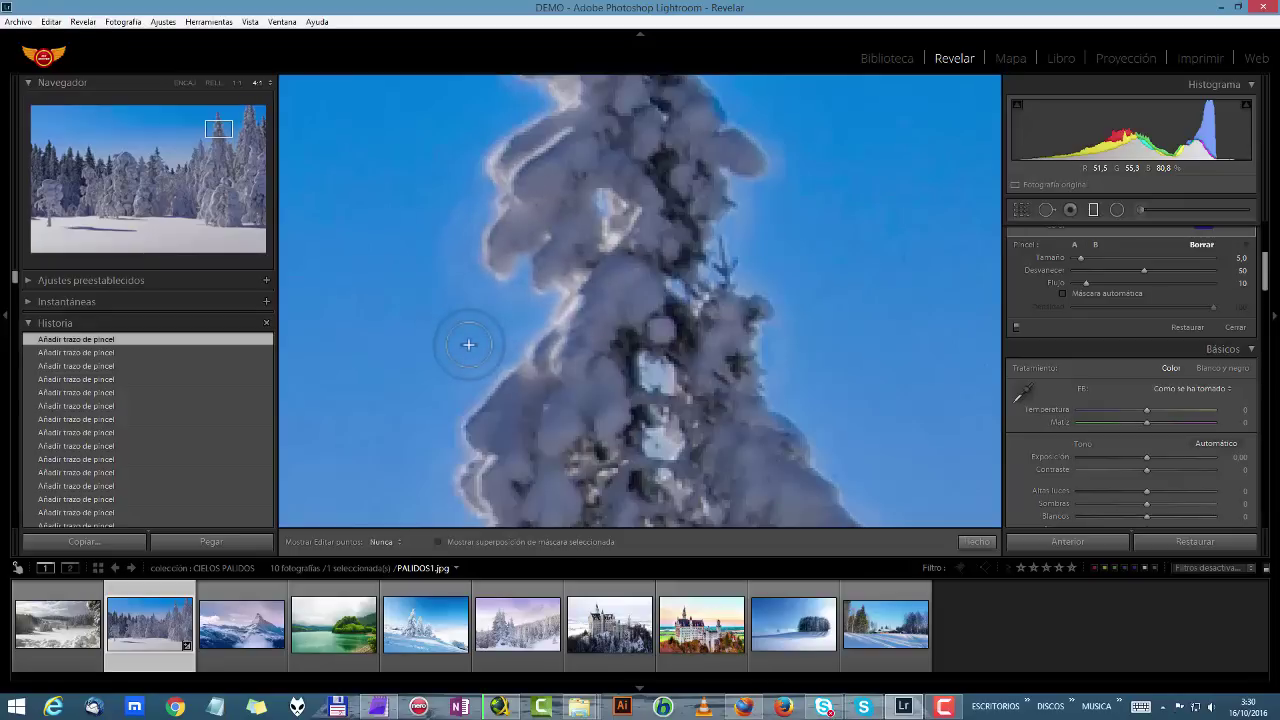
Return to auto-masking brush A and repaint the sky beside the tree's left edge
click(1074, 244)
key(h)
mouse_move(480, 190)
mouse_down()
mouse_move(505, 298)
mouse_move(446, 227)
mouse_move(468, 183)
mouse_up()
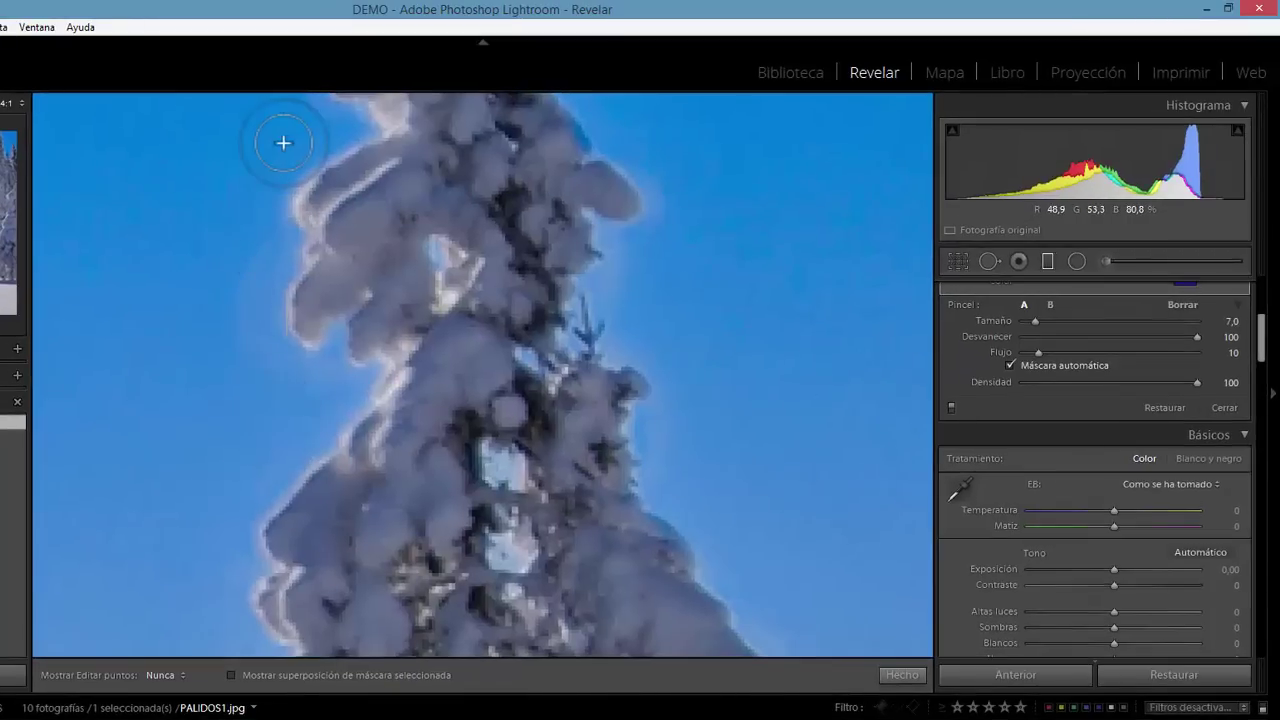
Paint the sky left of the tall tree into the filter mask for a deeper blue
key(h)
scroll(250, 280, down, 1)
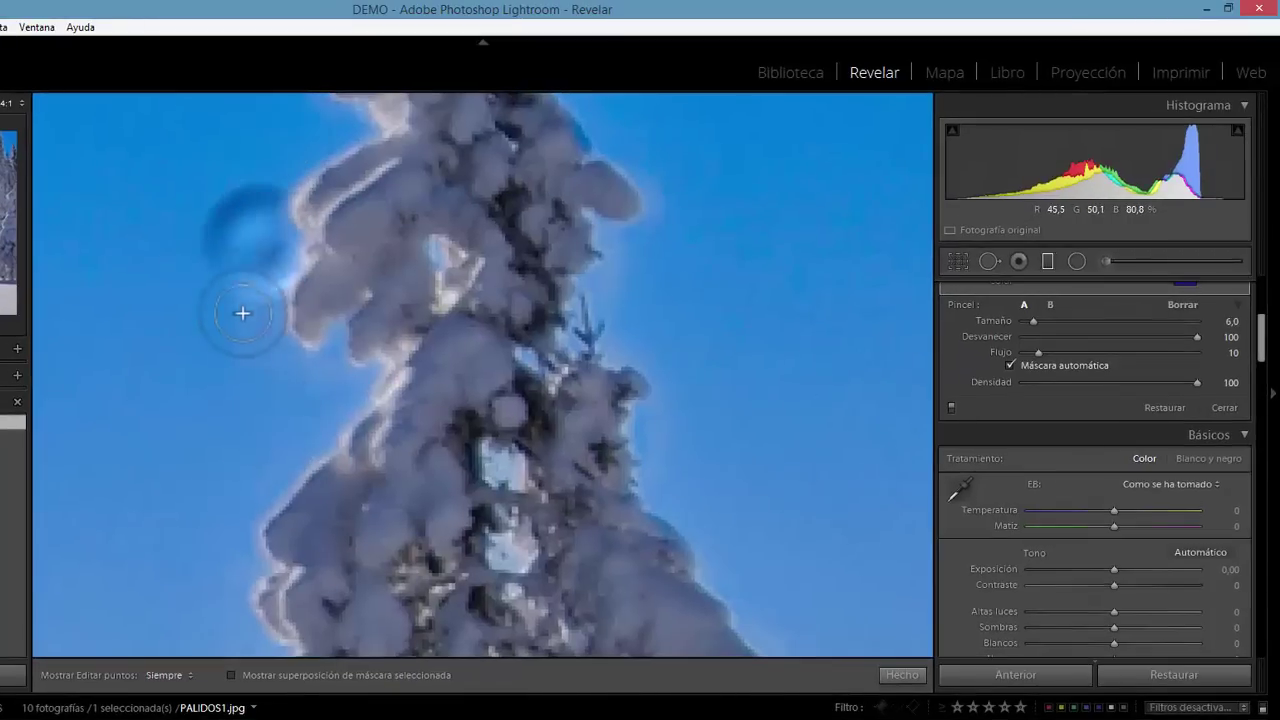
key(h)
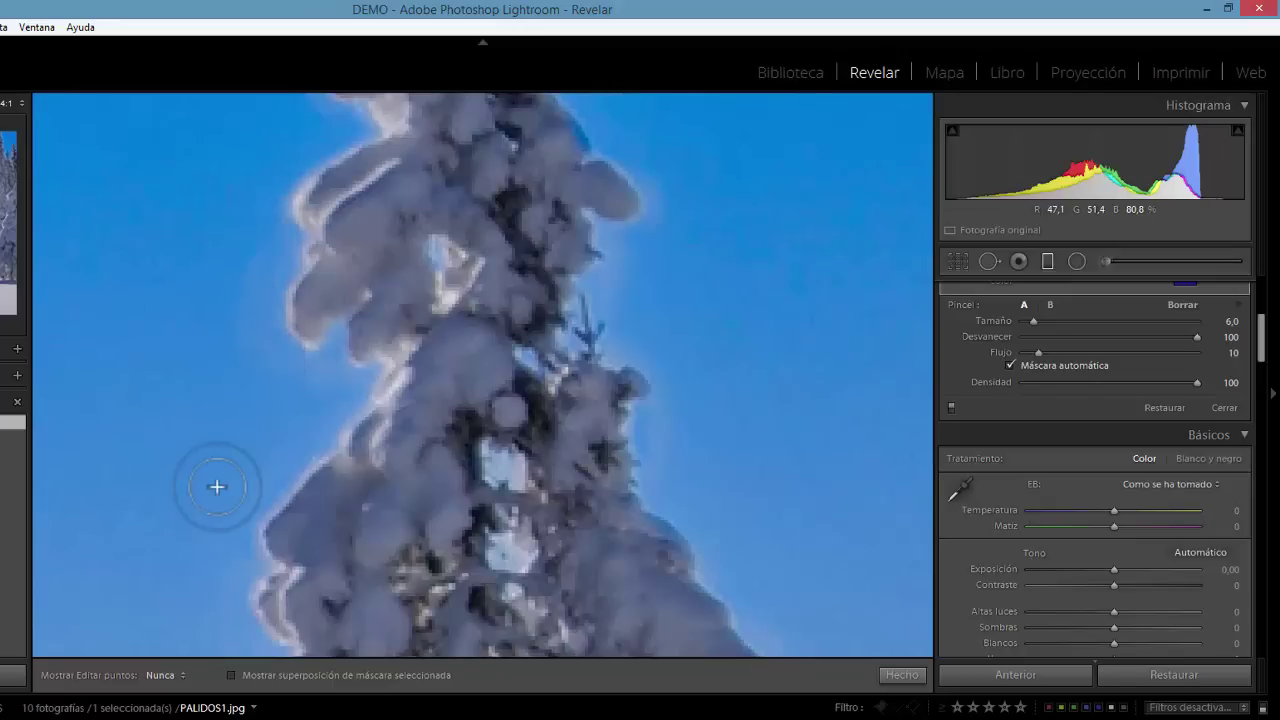
key(h)
mouse_move(255, 255)
mouse_down()
mouse_move(237, 333)
mouse_move(234, 227)
mouse_up()
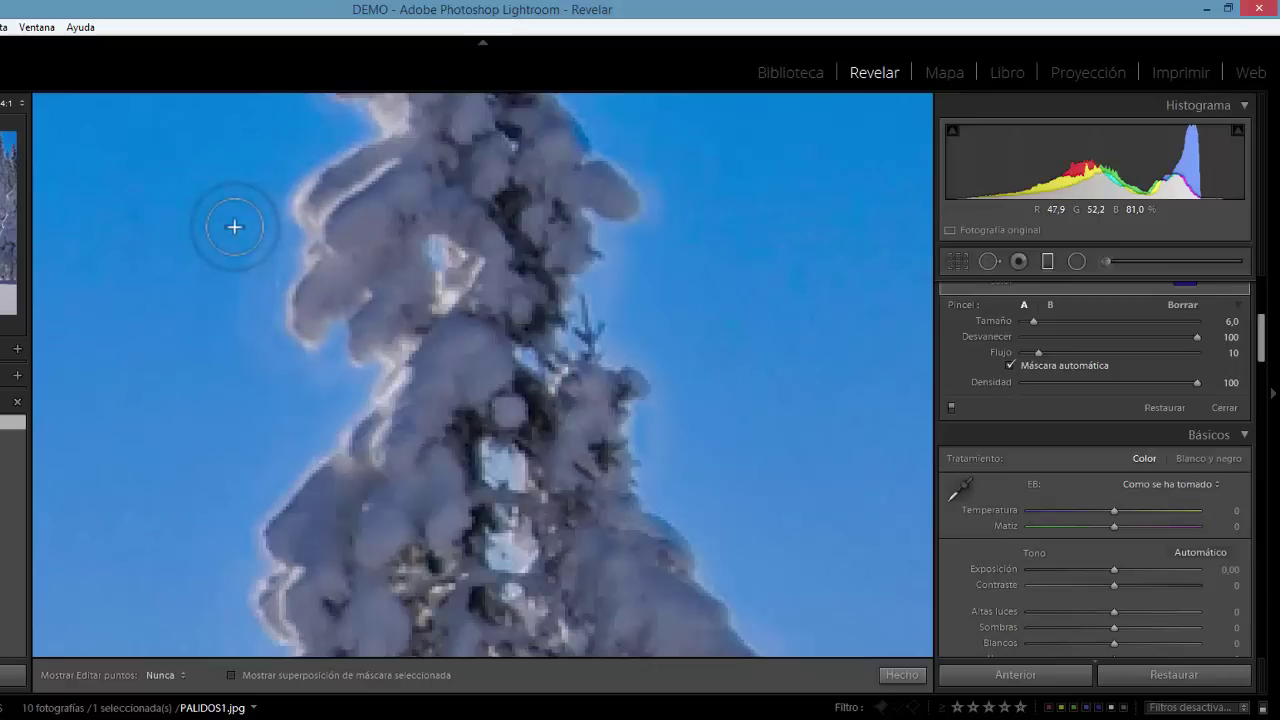
Resize the brush to 15 and zoom back out to the full photo
key(bracketleft)
key(bracketleft)
key(h)
key(bracketright)
key(bracketright)
key(bracketright)
key(bracketright)
key(bracketright)
key(bracketright)
key(bracketright)
key(bracketright)
key(bracketright)
key(bracketright)
key(bracketright)
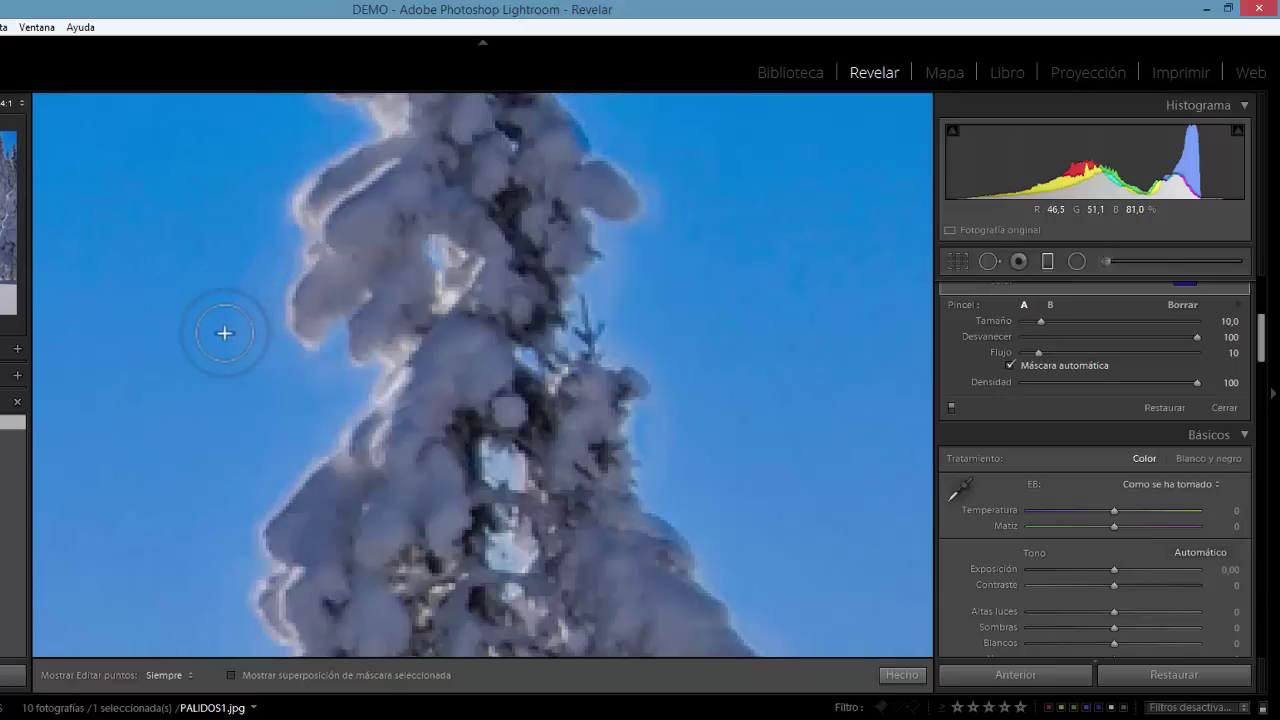
key(h)
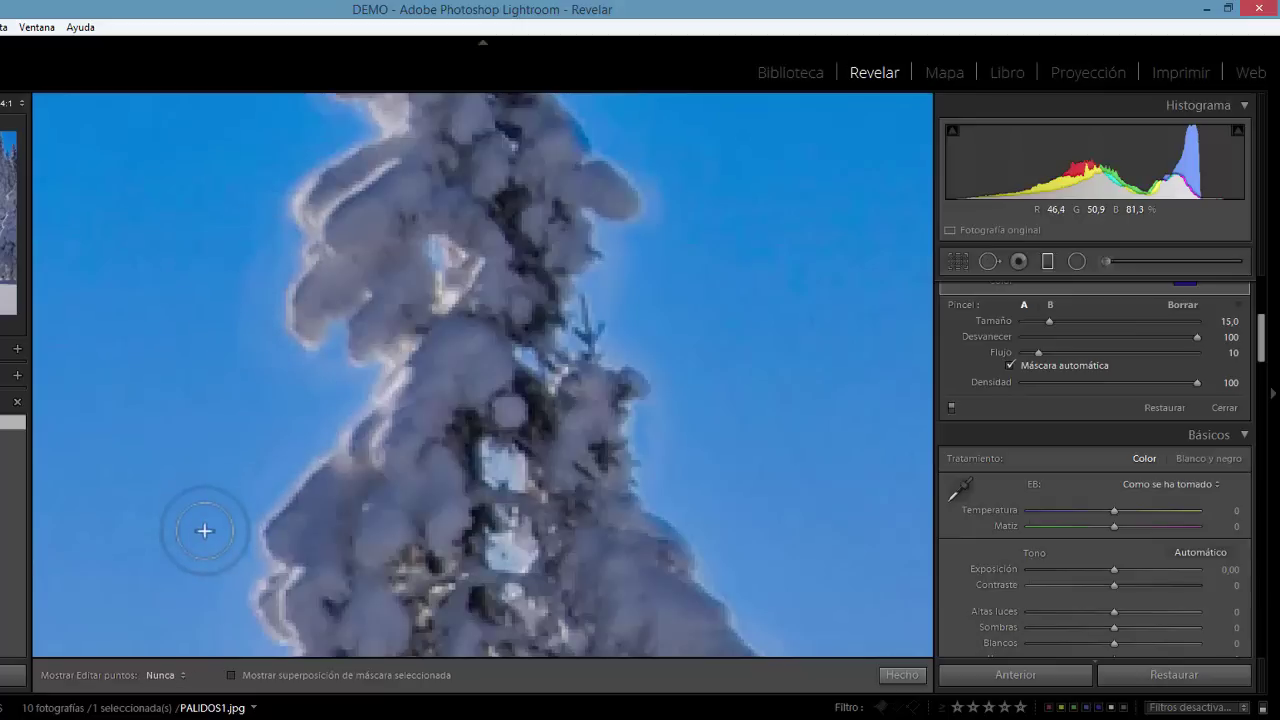
key(h)
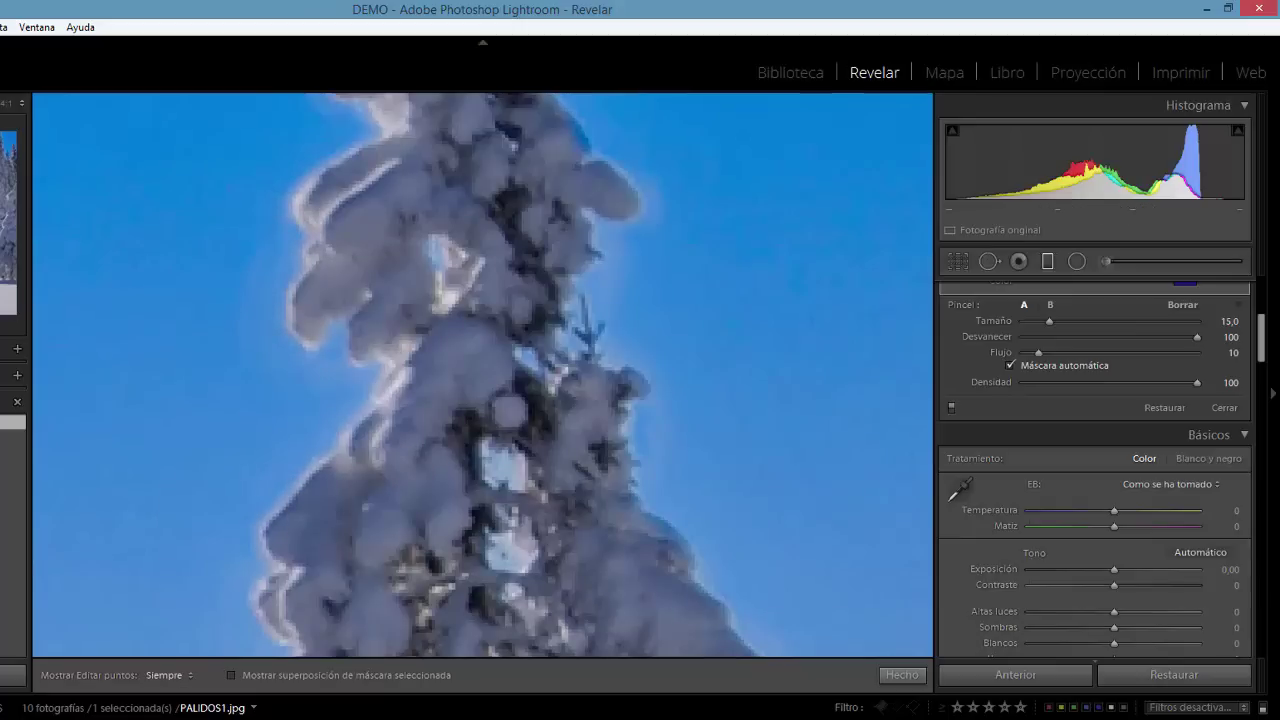
key(z)
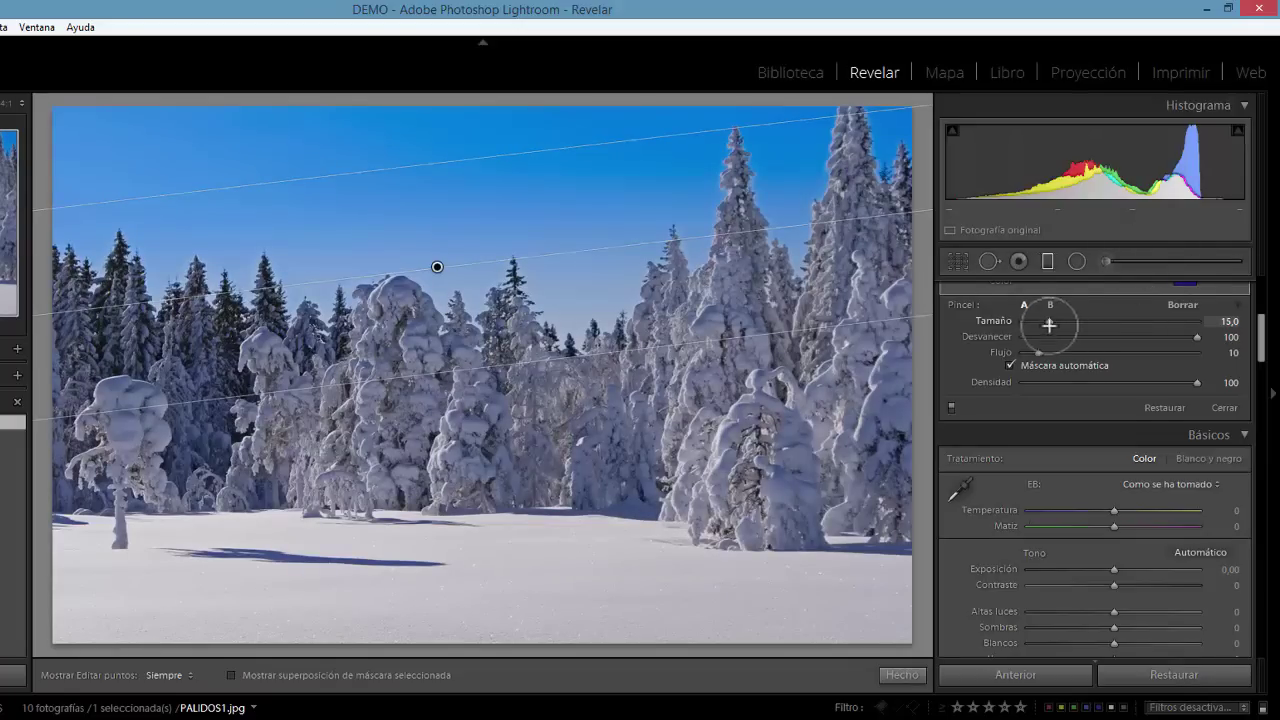
Close the graduated filter and view the top-right sky at 1:1
click(1229, 408)
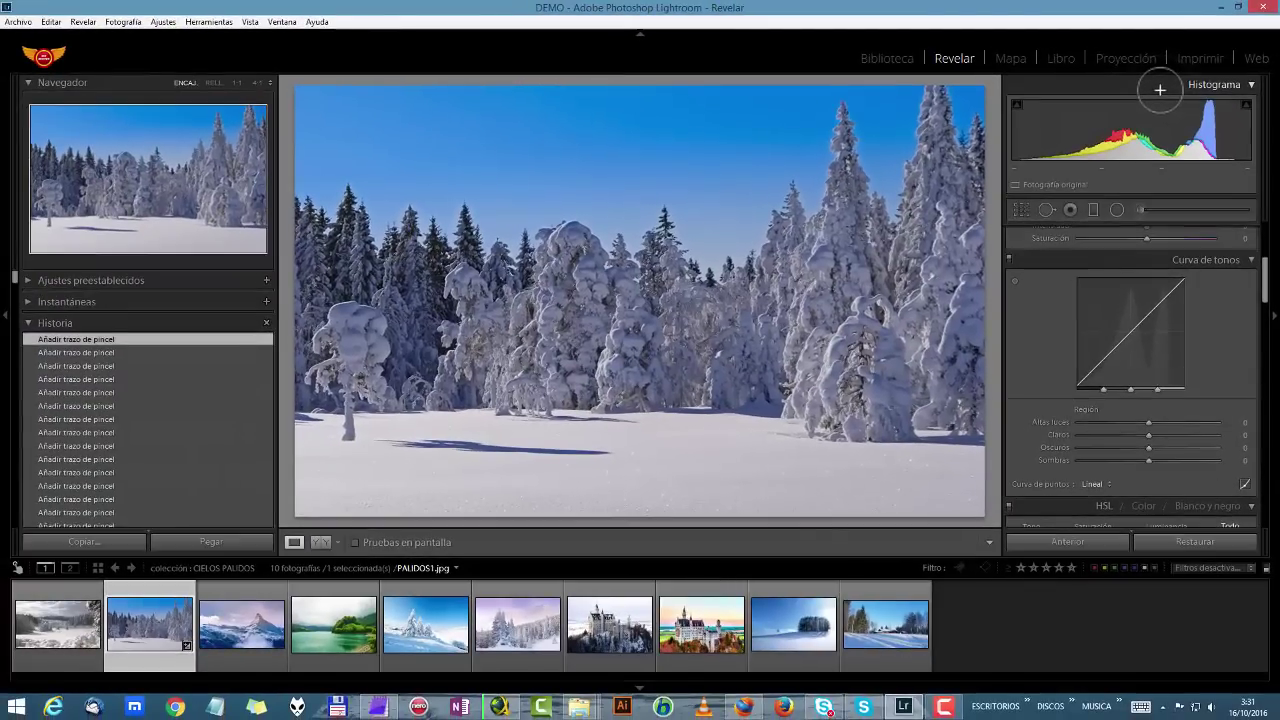
click(240, 80)
drag(393, 309, 831, 266)
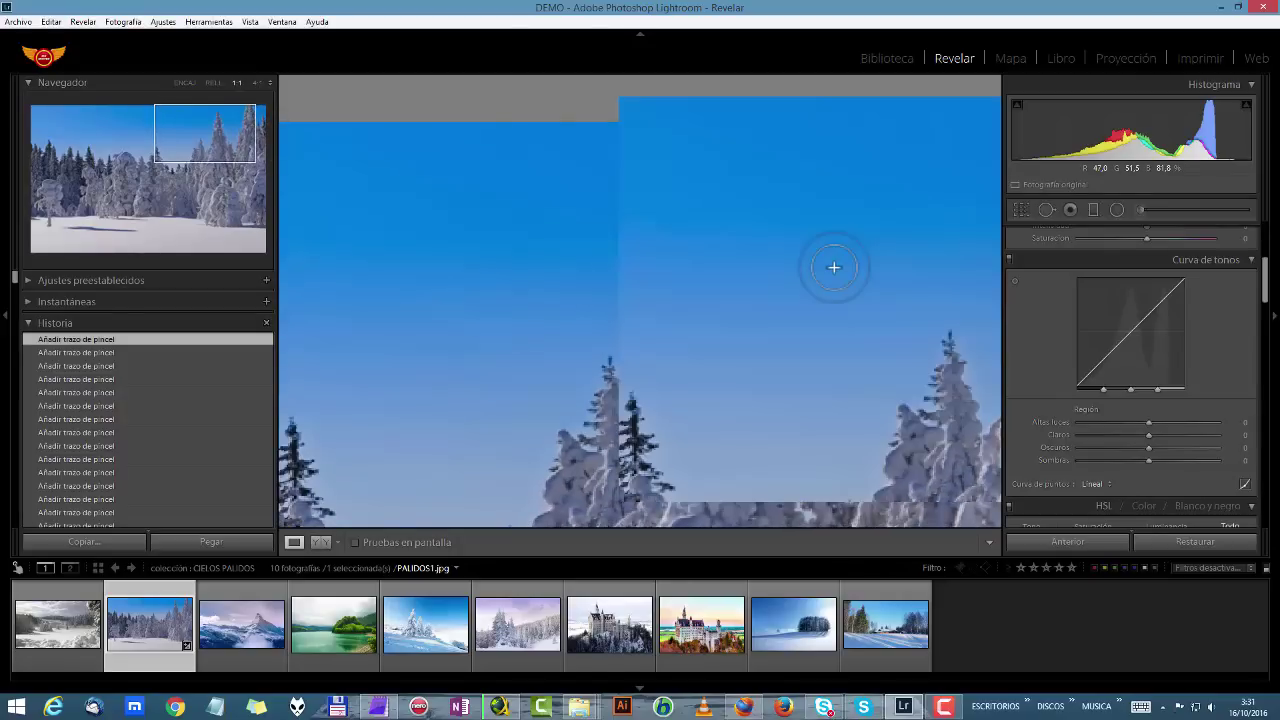
drag(563, 351, 837, 285)
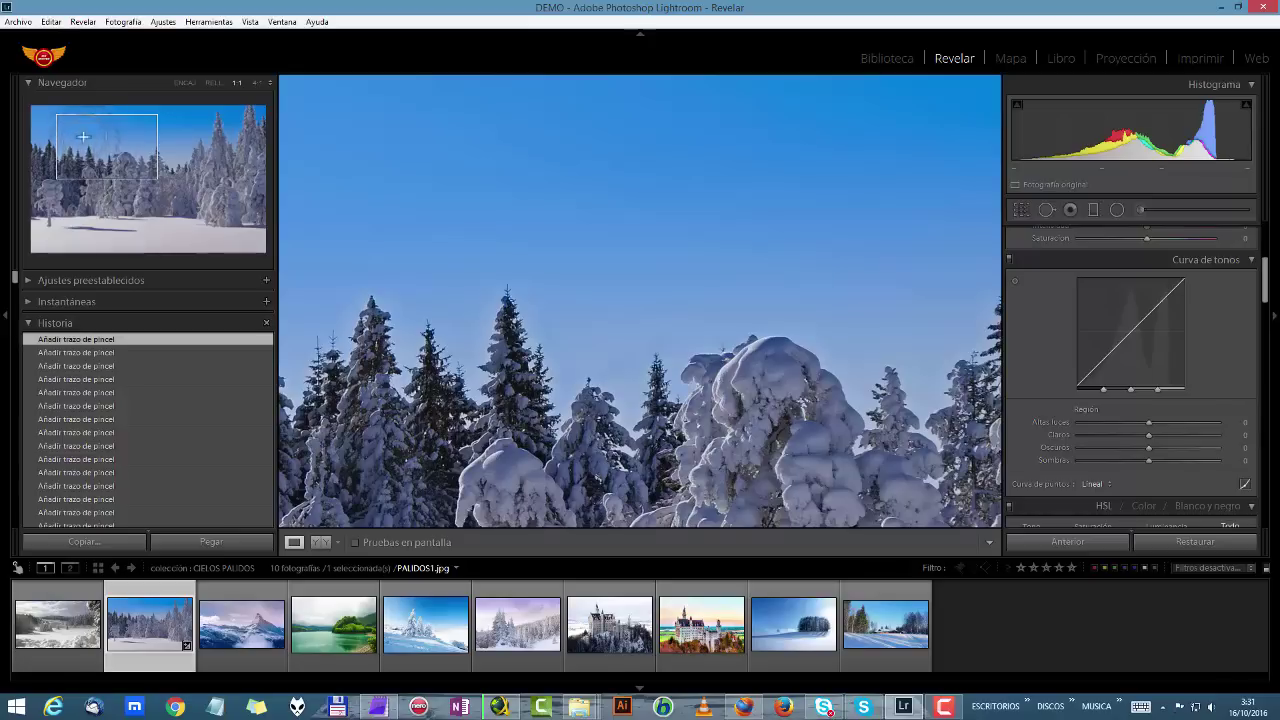
Zoom to 2:1 and pan across the sky to the treetops
click(269, 82)
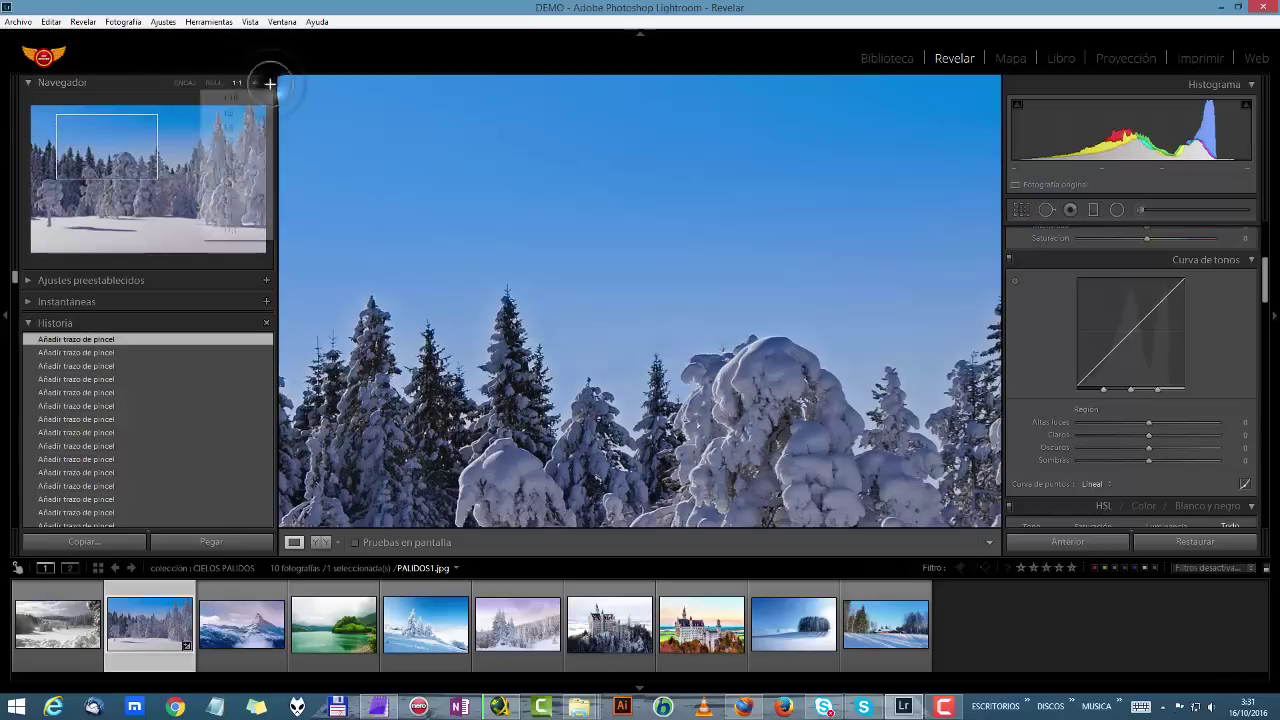
click(243, 170)
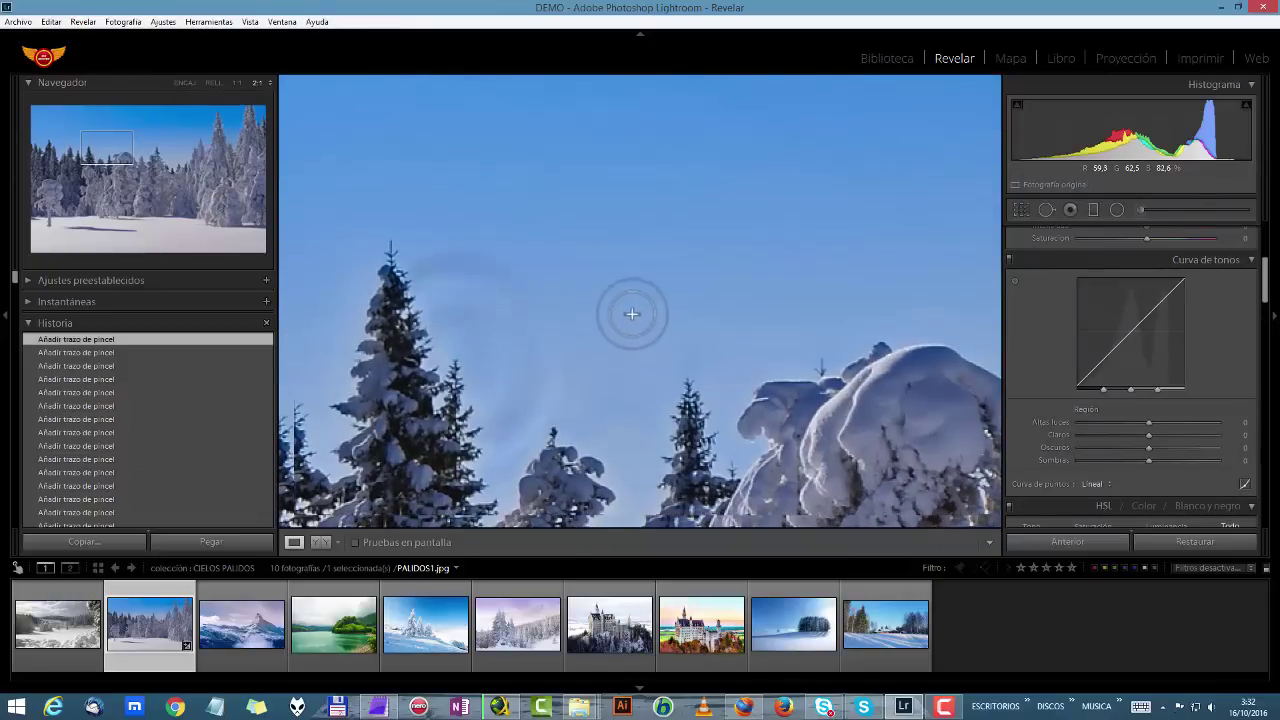
drag(551, 286, 728, 277)
drag(583, 304, 497, 319)
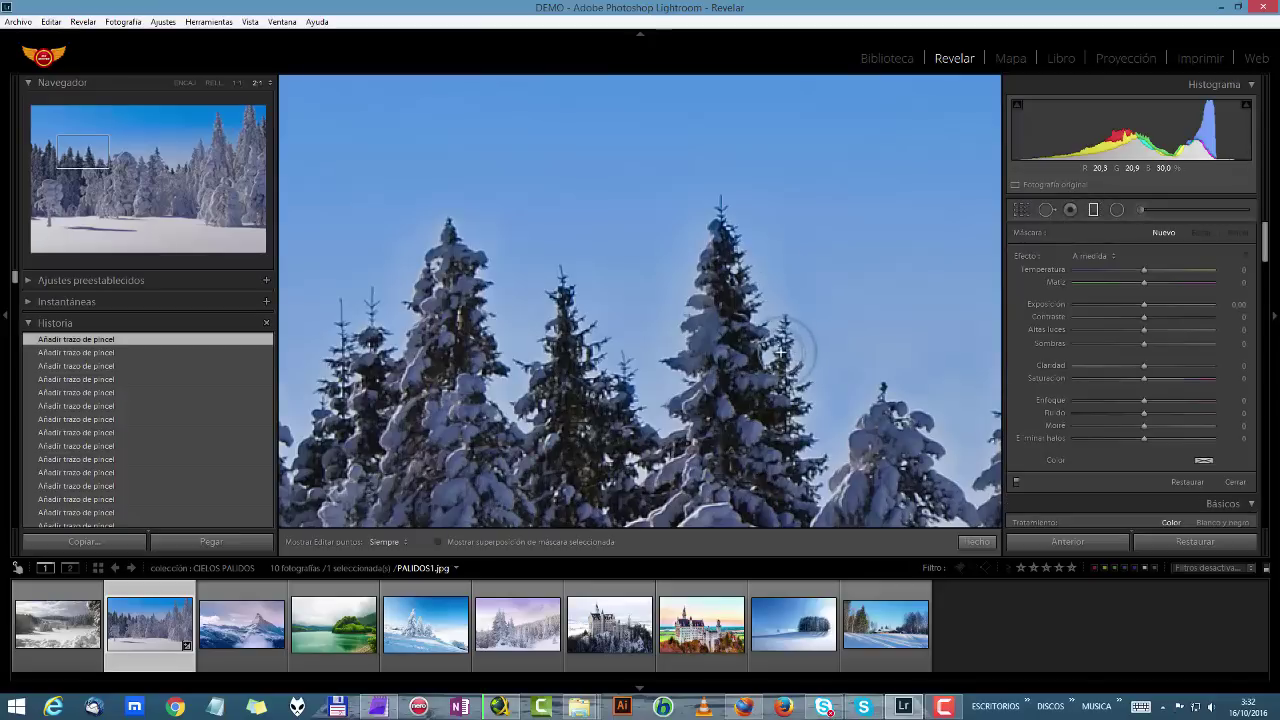
Select the sky's graduated filter at 2:1 zoom and switch its mask to Brush mode
click(213, 84)
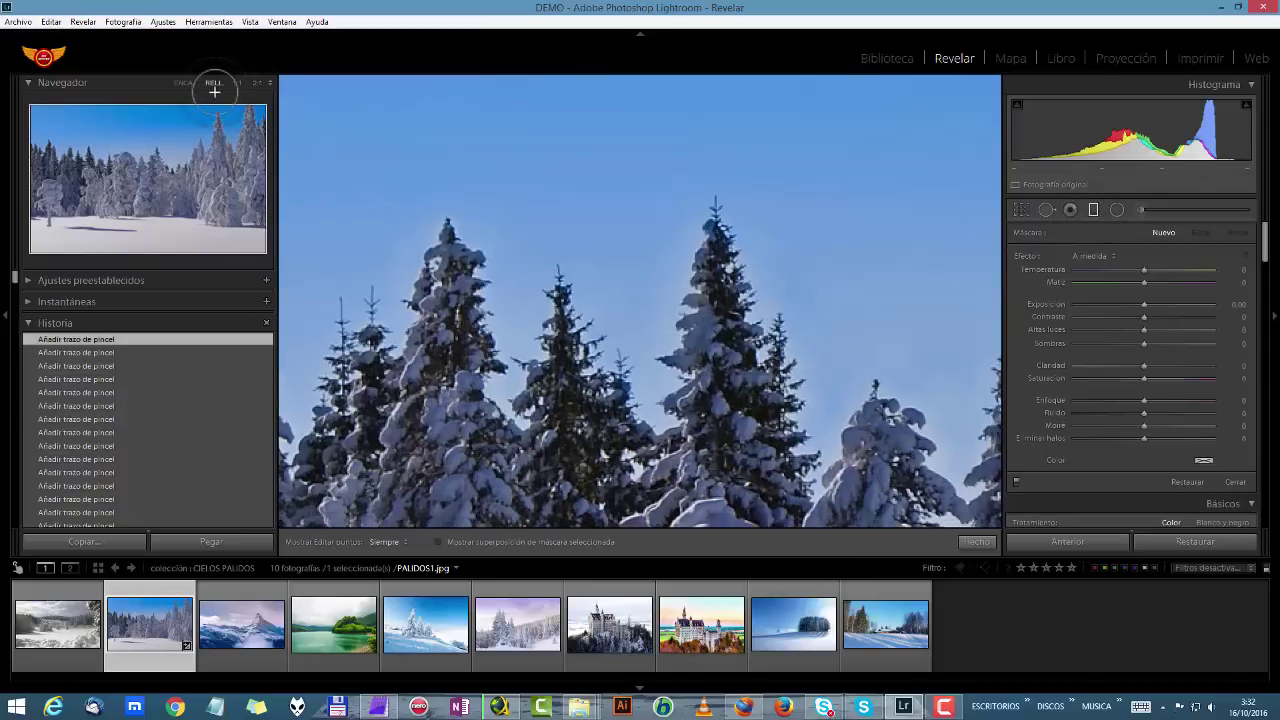
click(604, 210)
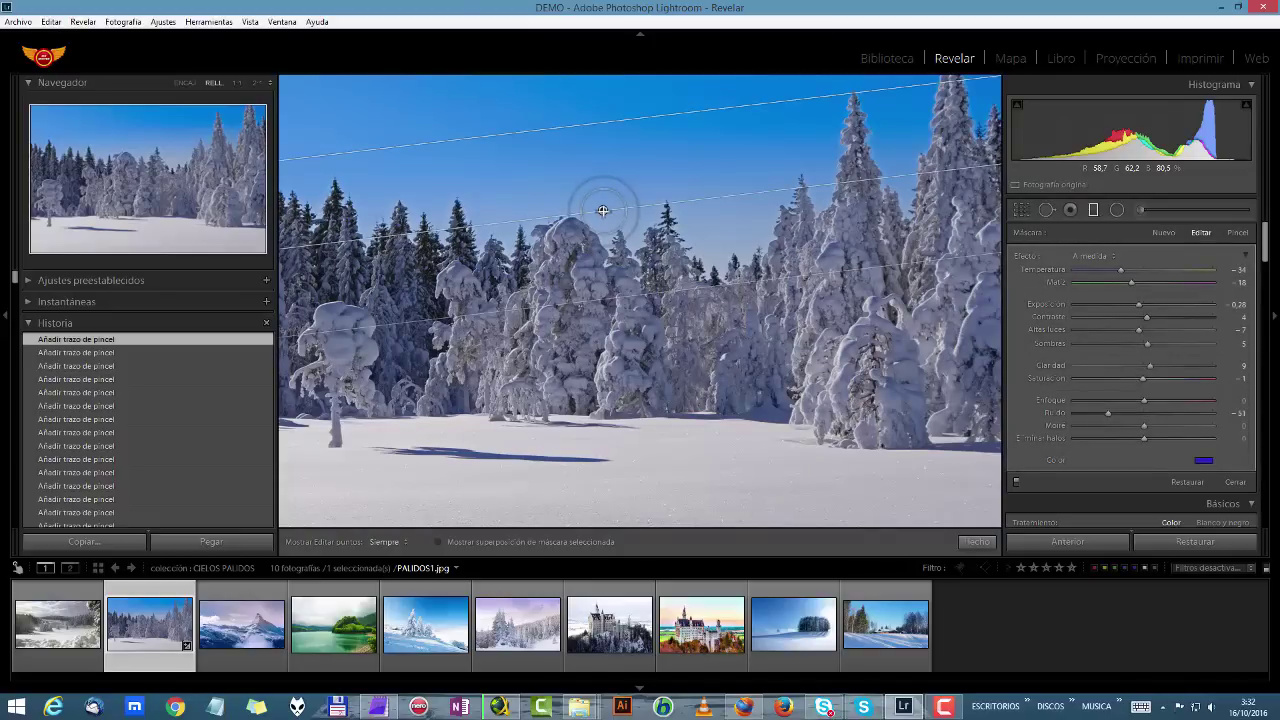
click(257, 83)
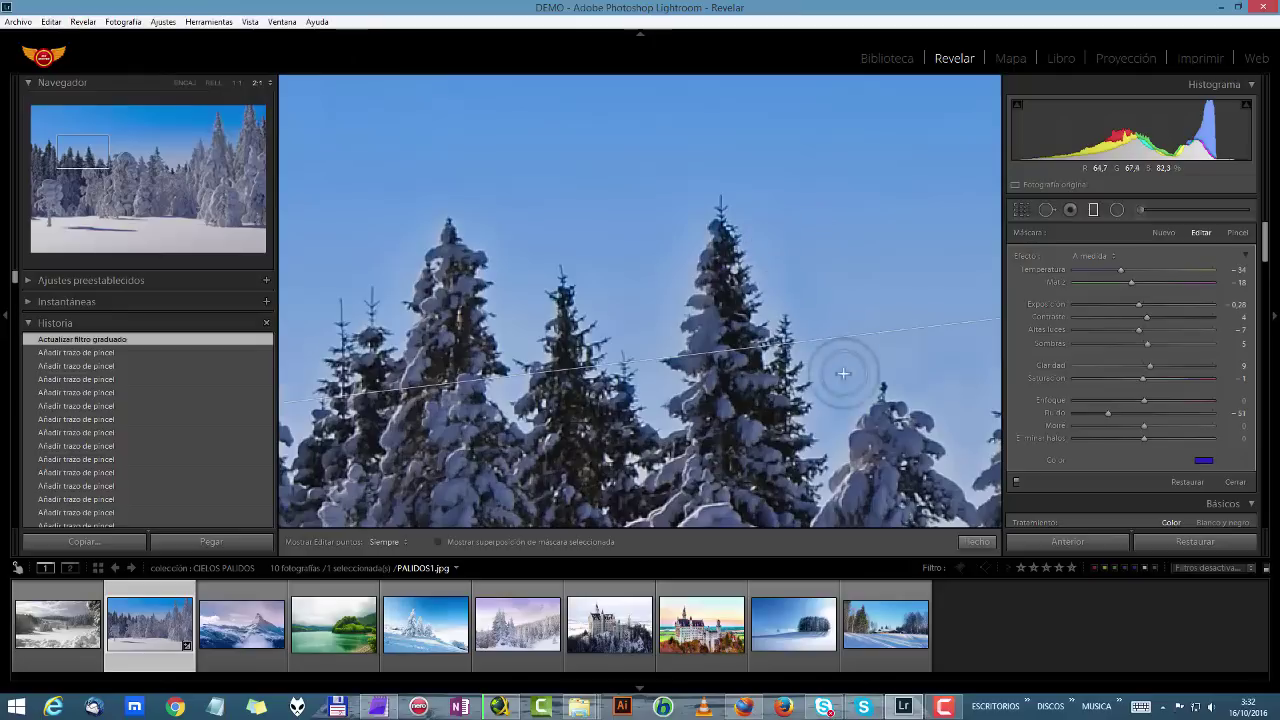
click(1238, 231)
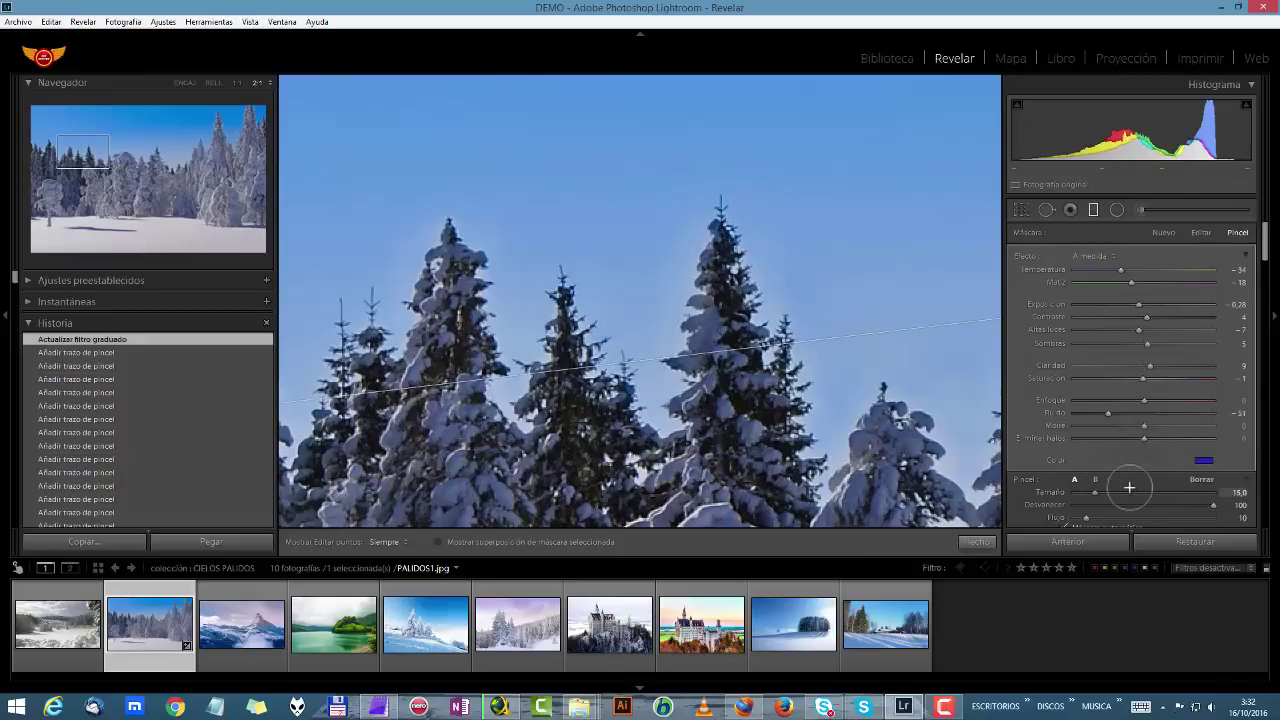
scroll(1133, 481, down, 6)
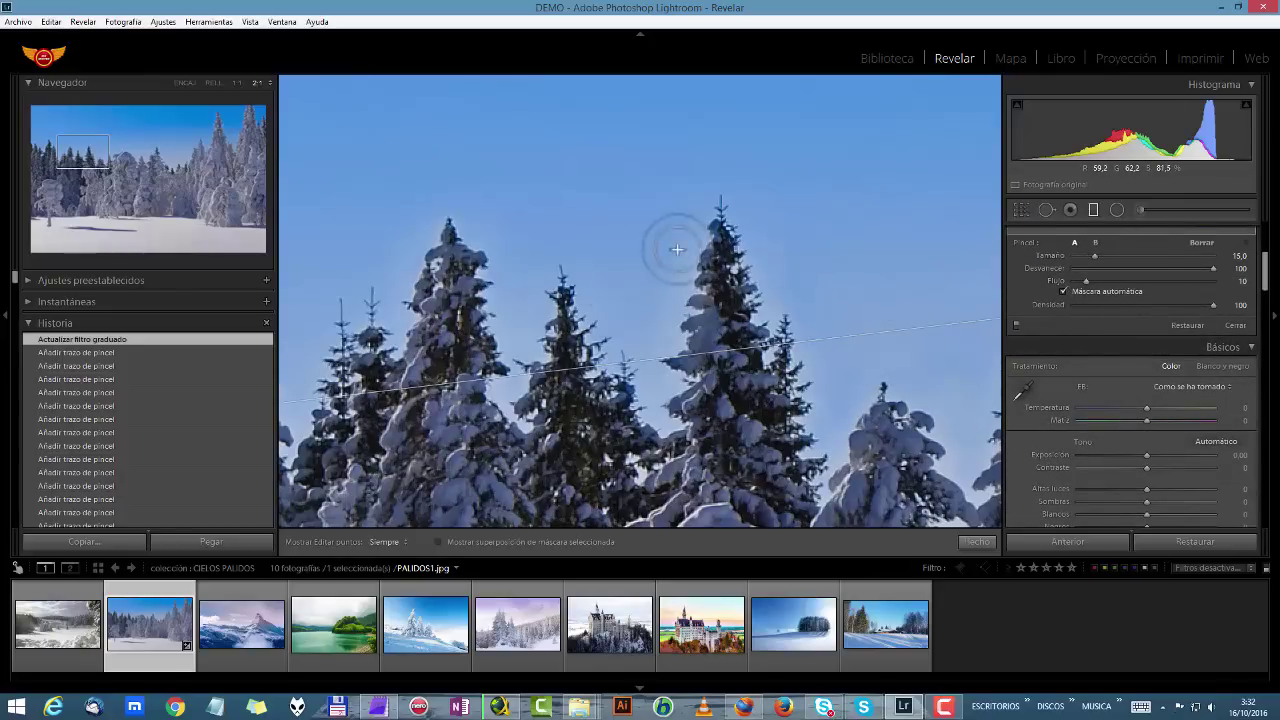
Brush the filter mask over the central treetop, the trees, and the right-hand trees
key(h)
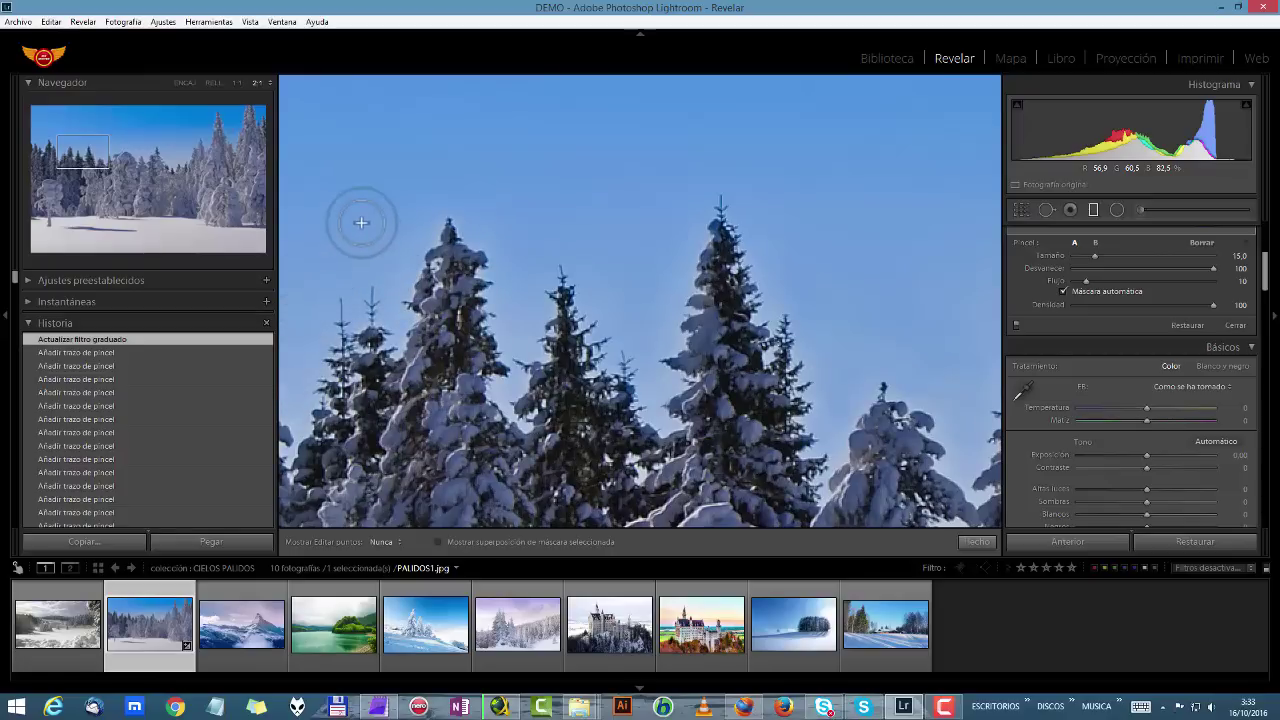
key(h)
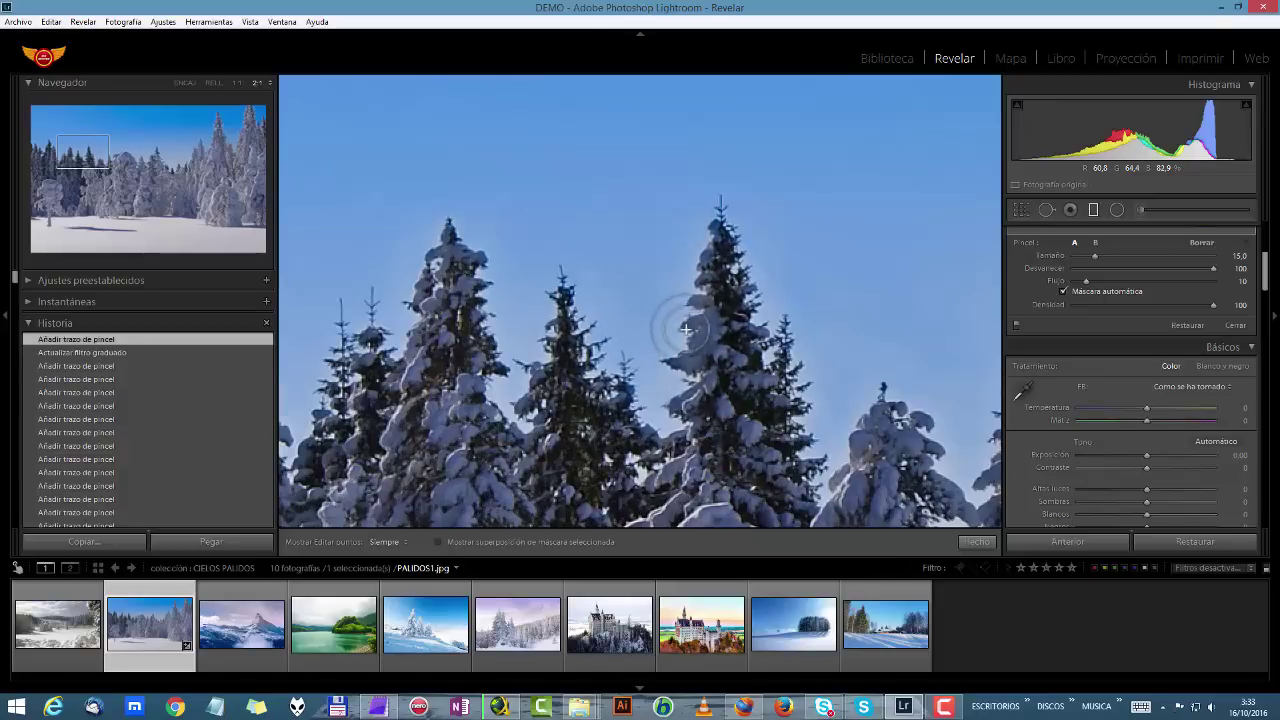
drag(695, 303, 671, 277)
key(h)
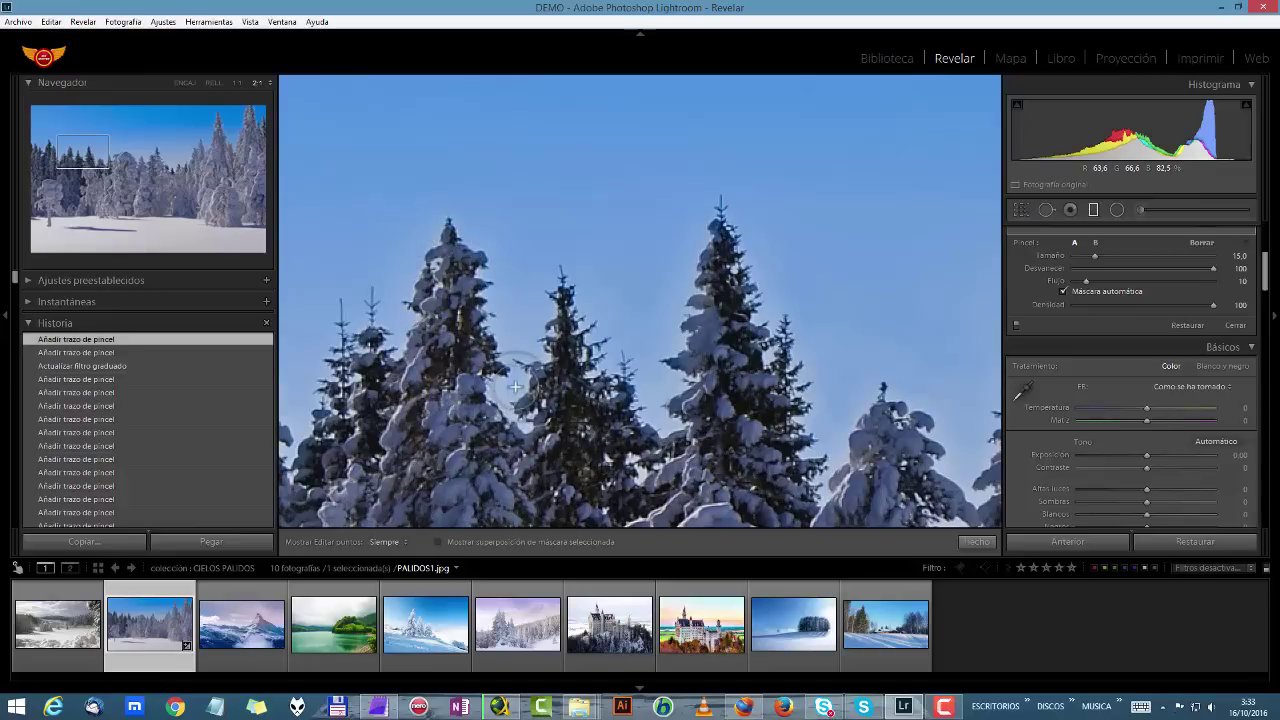
key(h)
mouse_move(523, 424)
mouse_down()
mouse_move(490, 386)
mouse_move(513, 350)
mouse_up()
key(h)
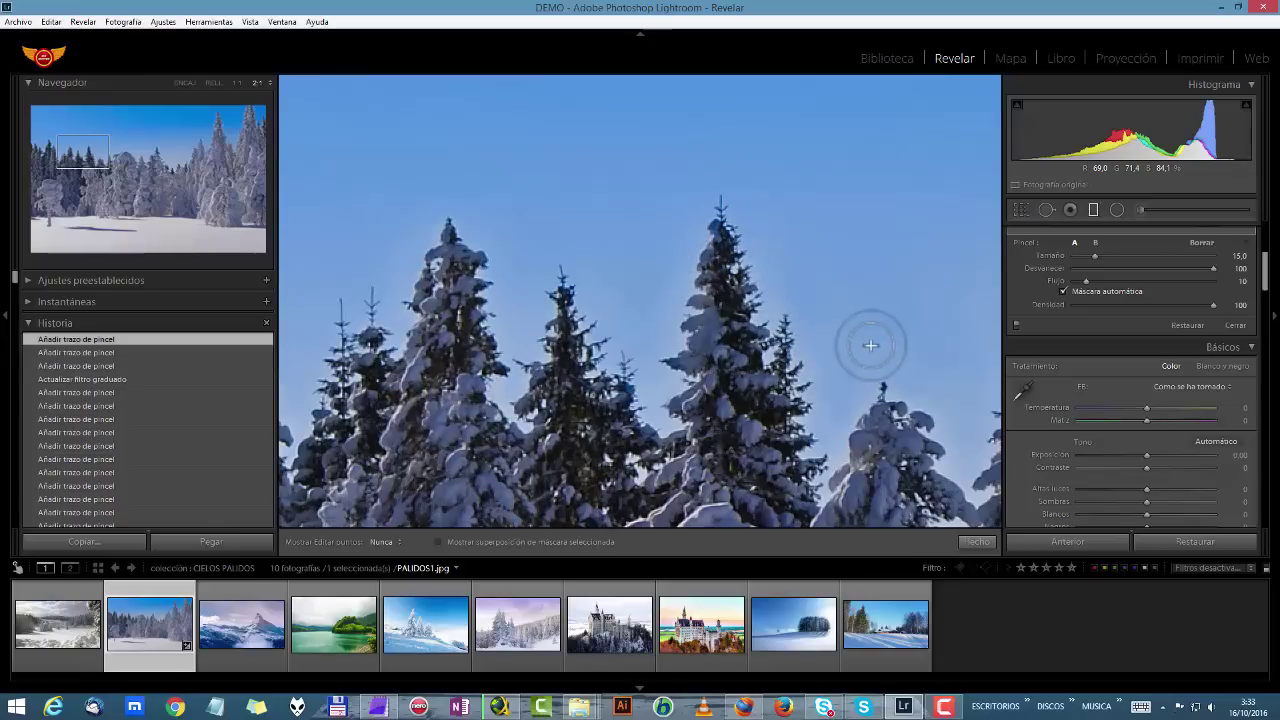
key(h)
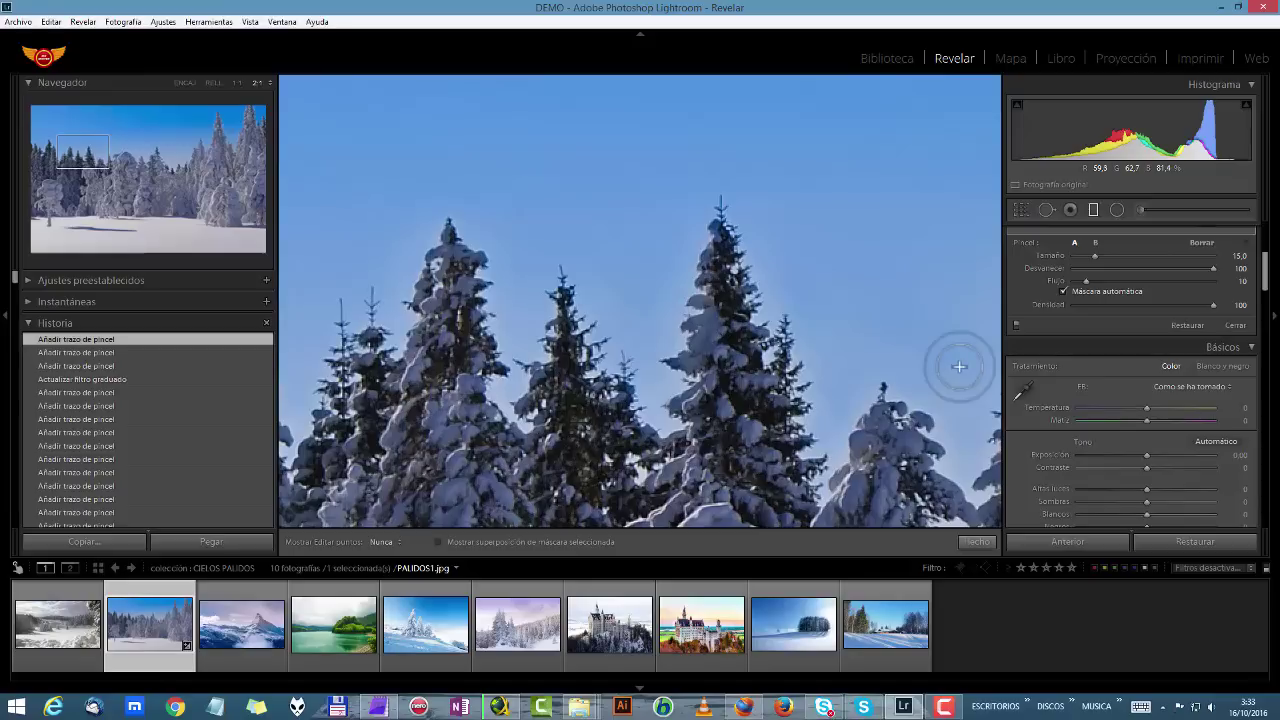
mouse_move(959, 366)
mouse_down()
mouse_move(964, 494)
mouse_move(976, 486)
mouse_move(962, 474)
mouse_move(1002, 486)
mouse_move(992, 384)
mouse_move(976, 411)
mouse_move(921, 396)
mouse_move(891, 351)
mouse_move(829, 409)
mouse_up()
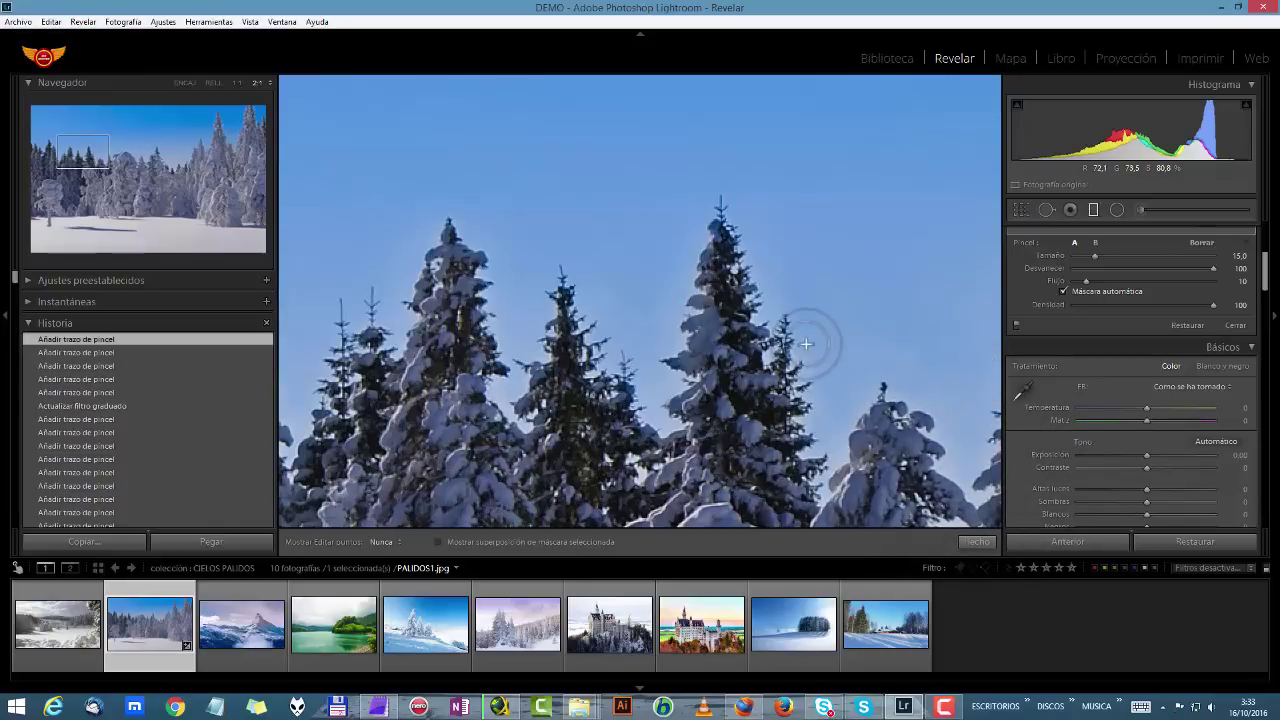
Brush the filter mask around the right treetop and along the left treetop
key(h)
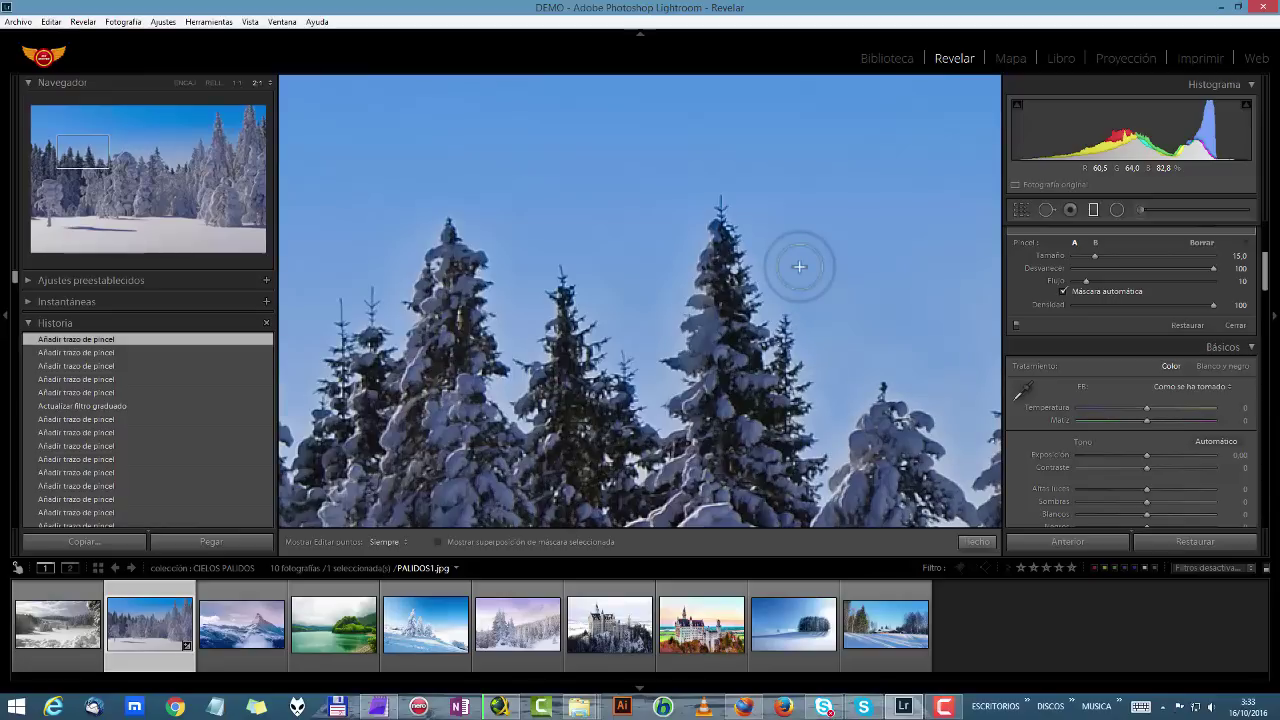
drag(799, 266, 706, 218)
key(h)
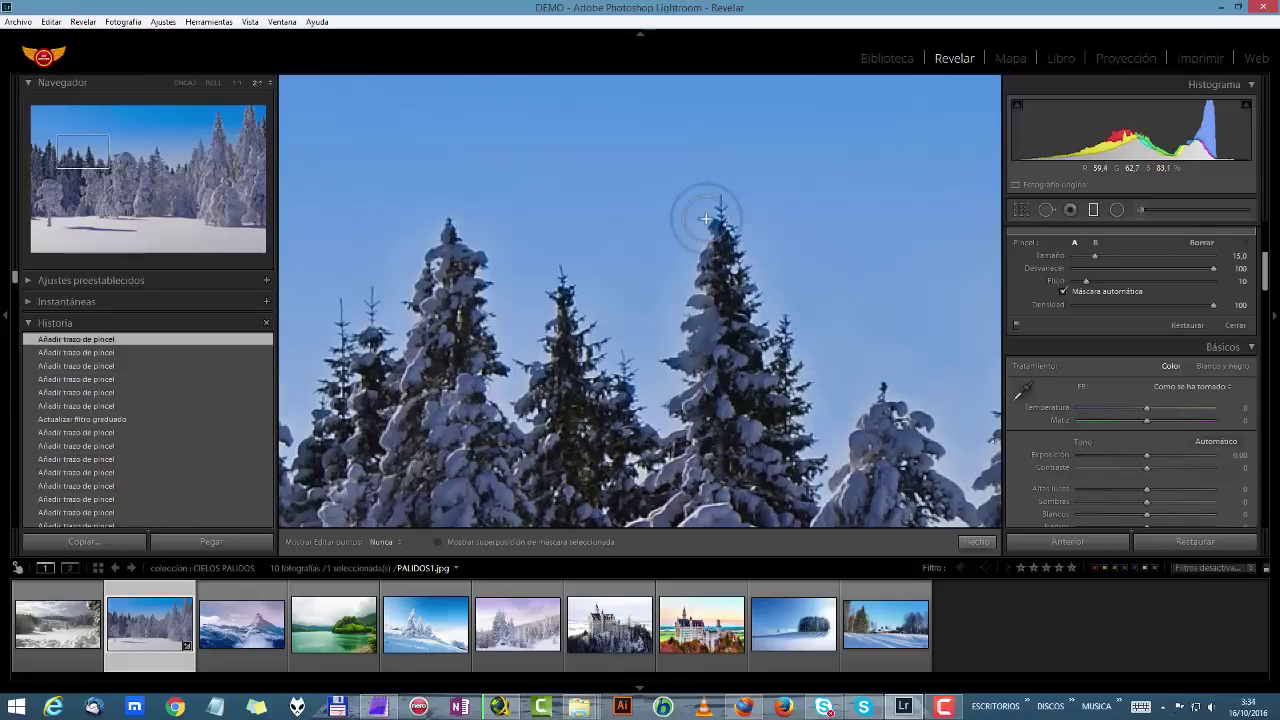
drag(706, 218, 435, 237)
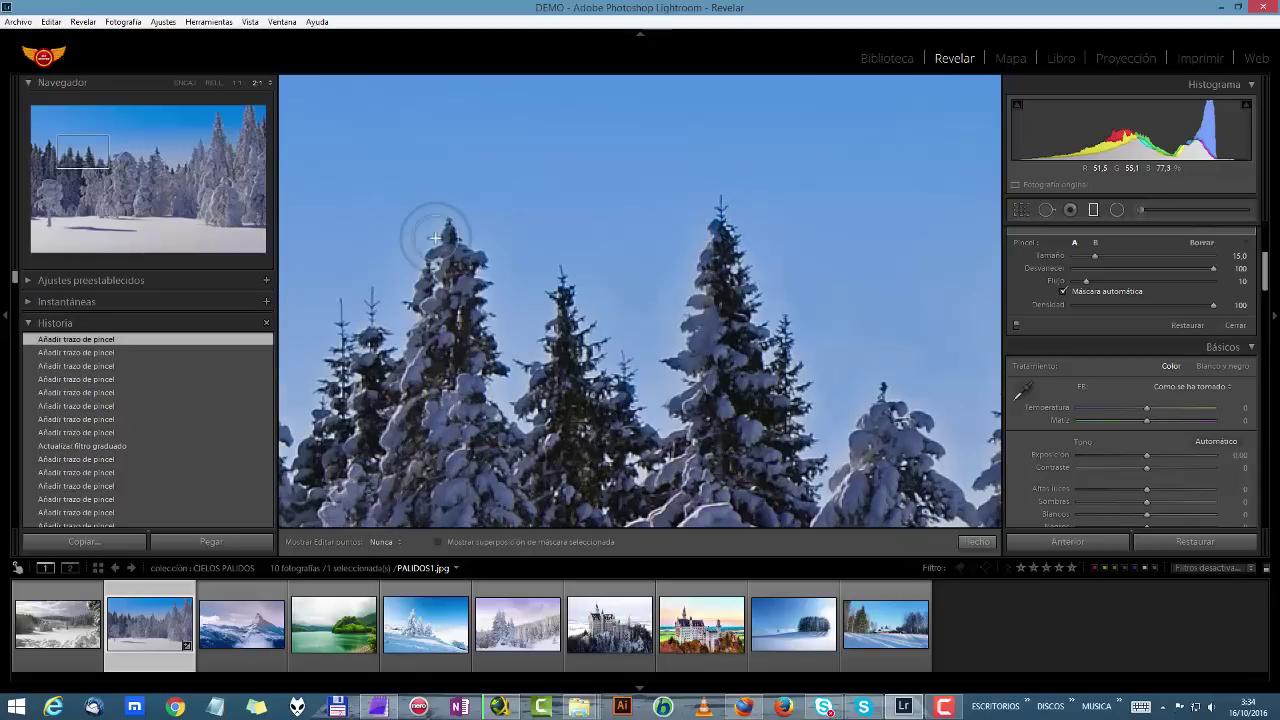
key(h)
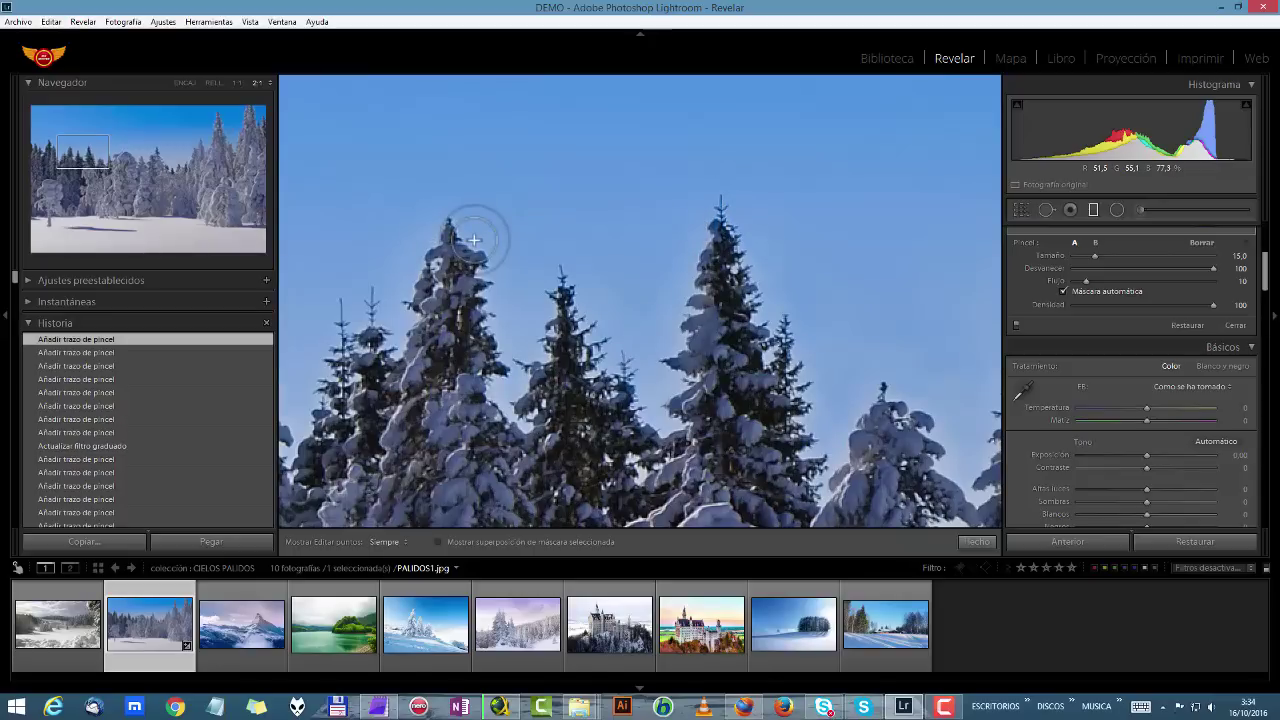
key(h)
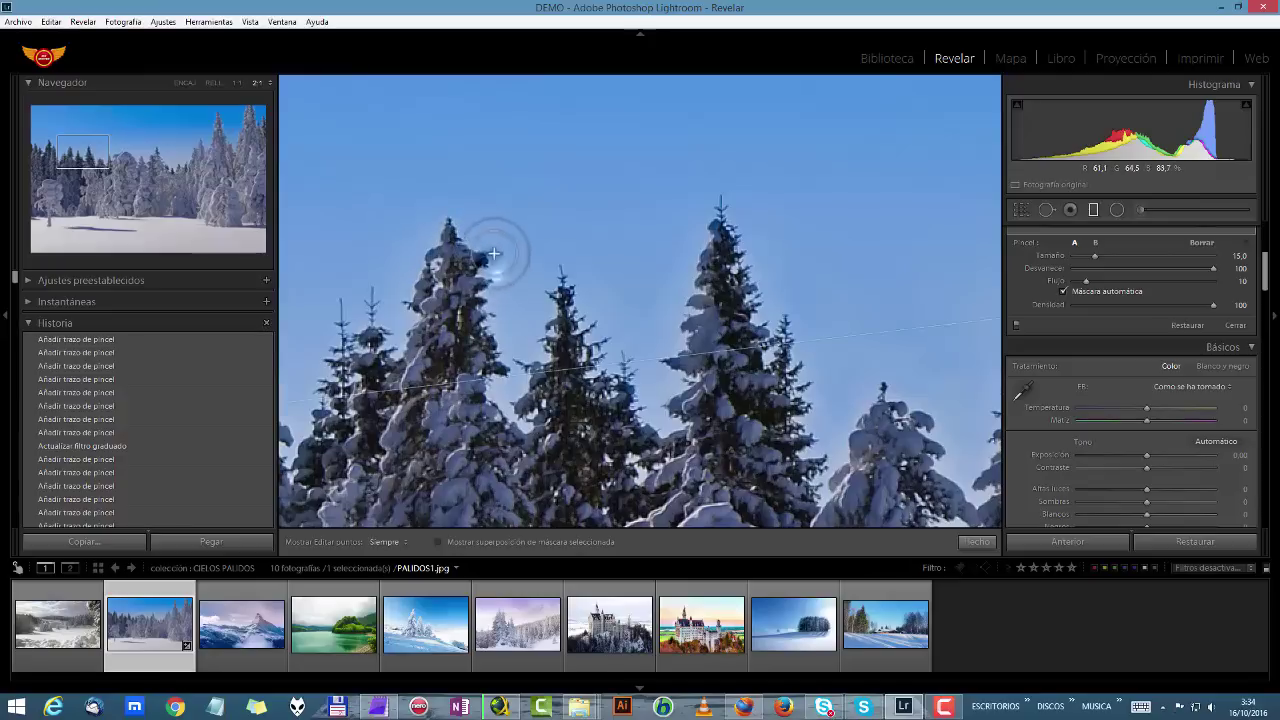
key(h)
click(457, 220)
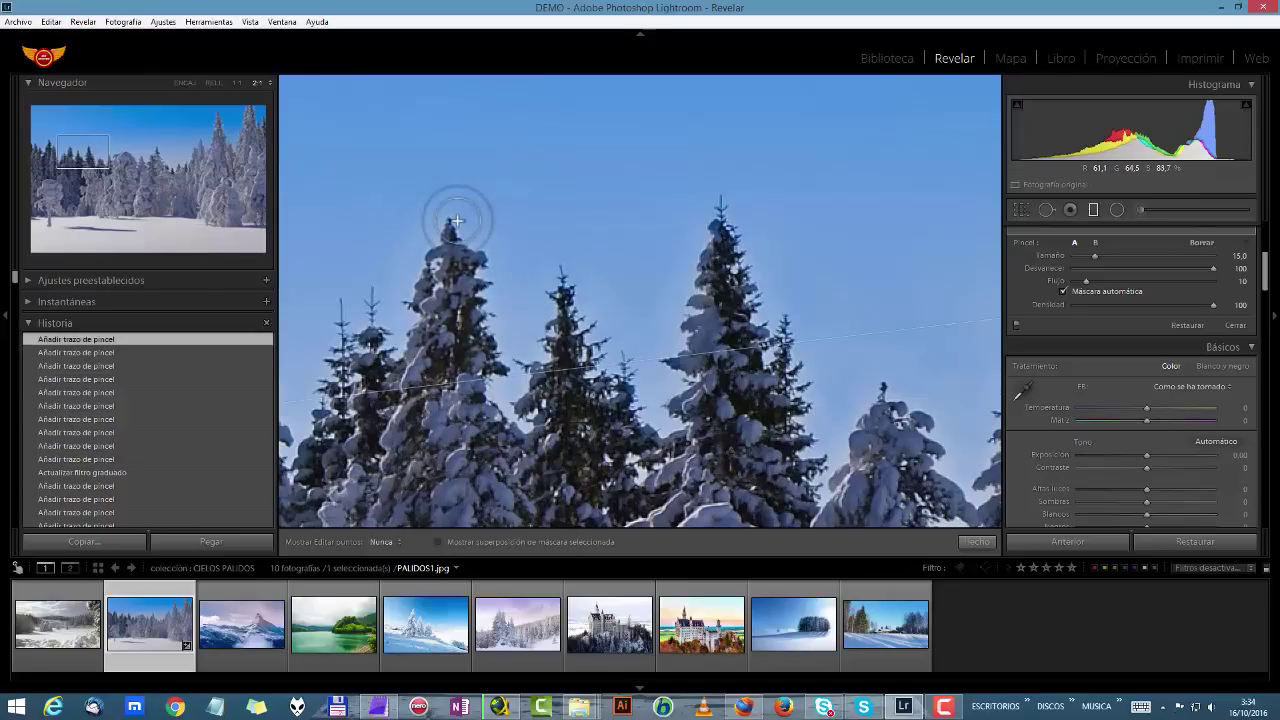
key(h)
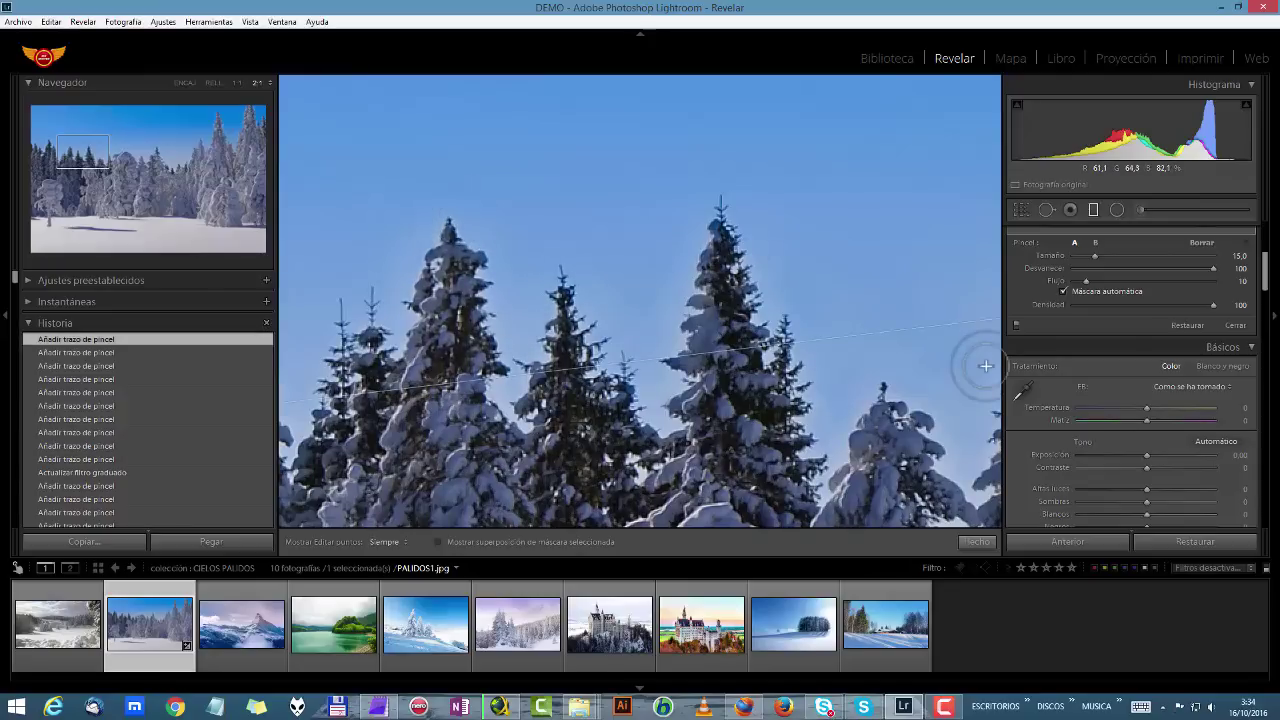
Move to the photo's upper-left area and brush the mask over the trees into the sky
right_click(811, 266)
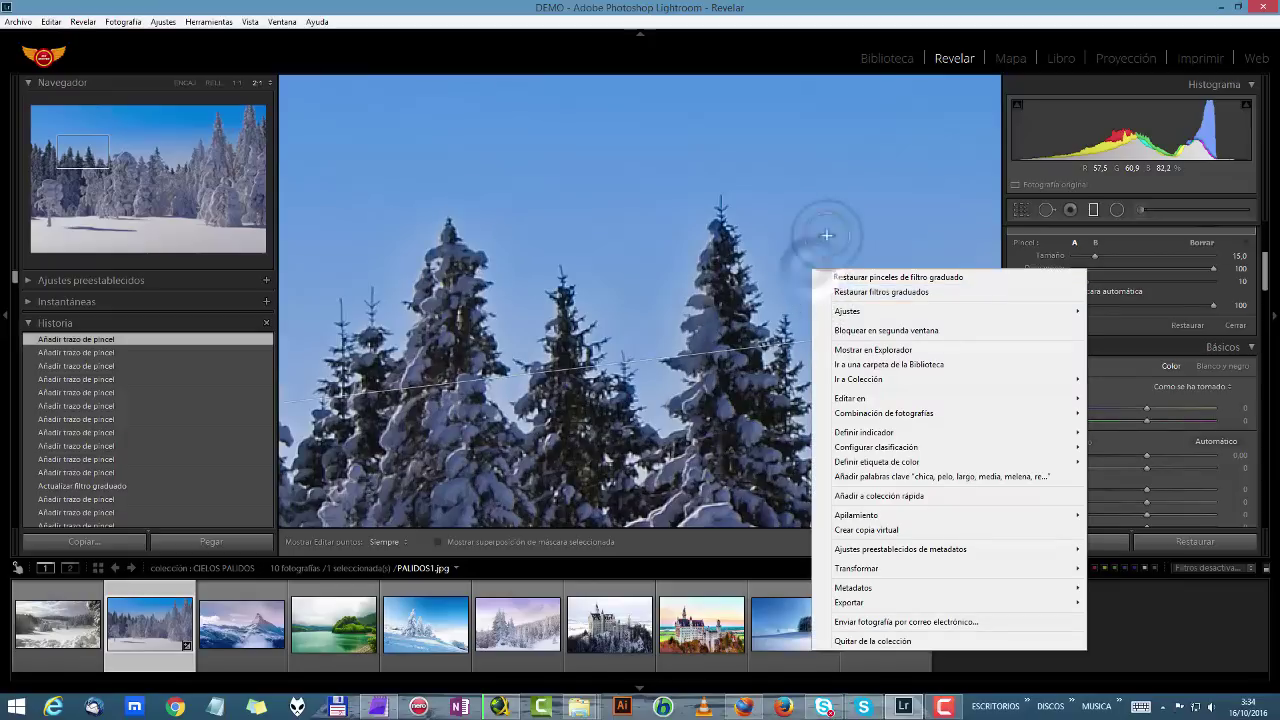
click(825, 75)
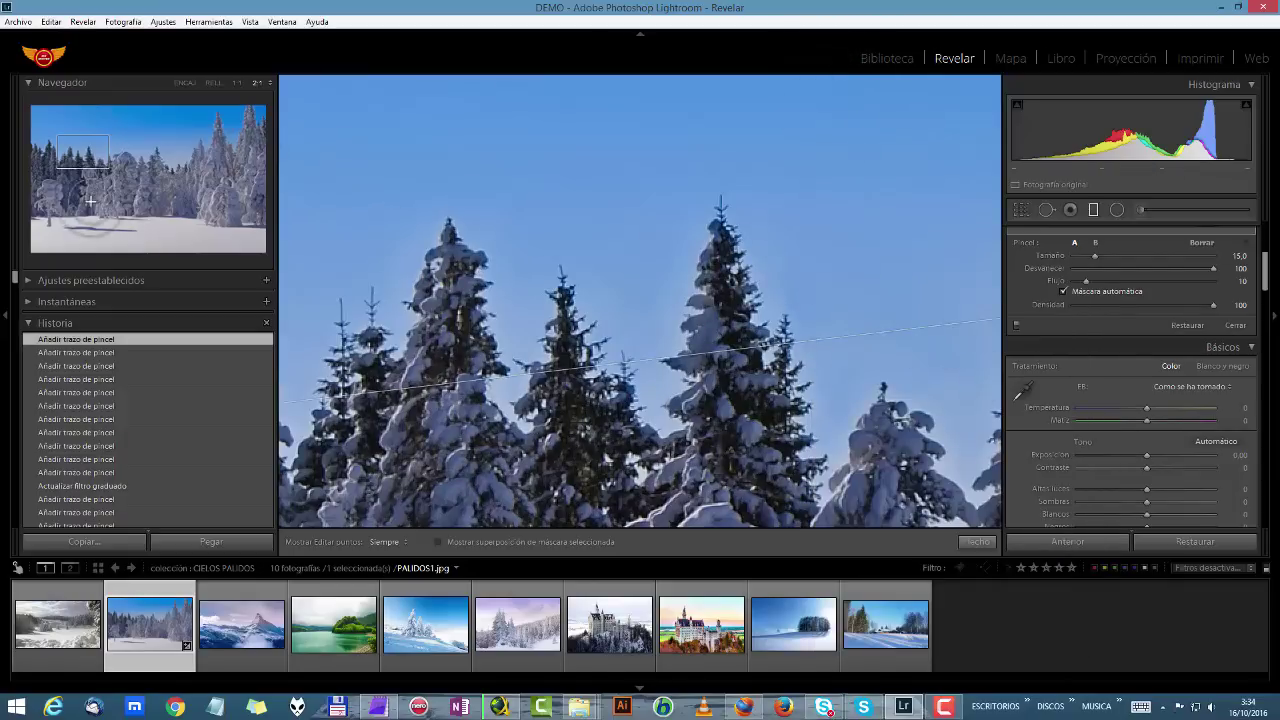
click(44, 147)
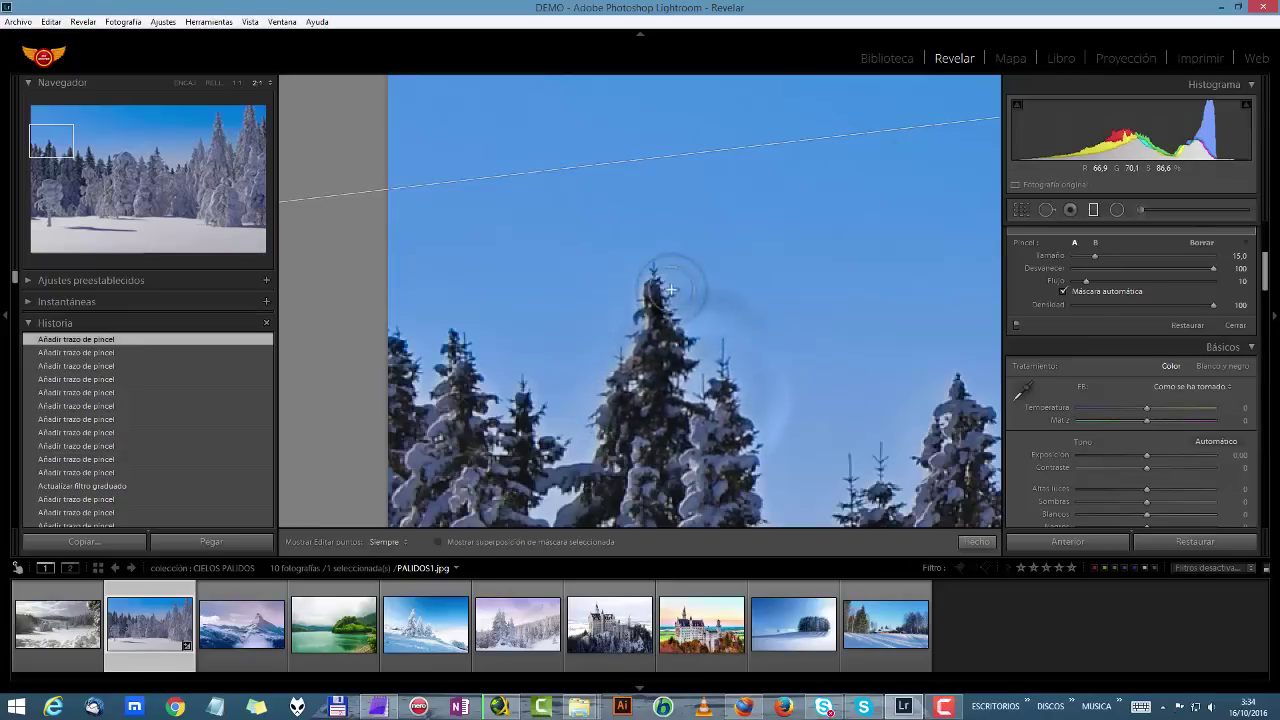
key(h)
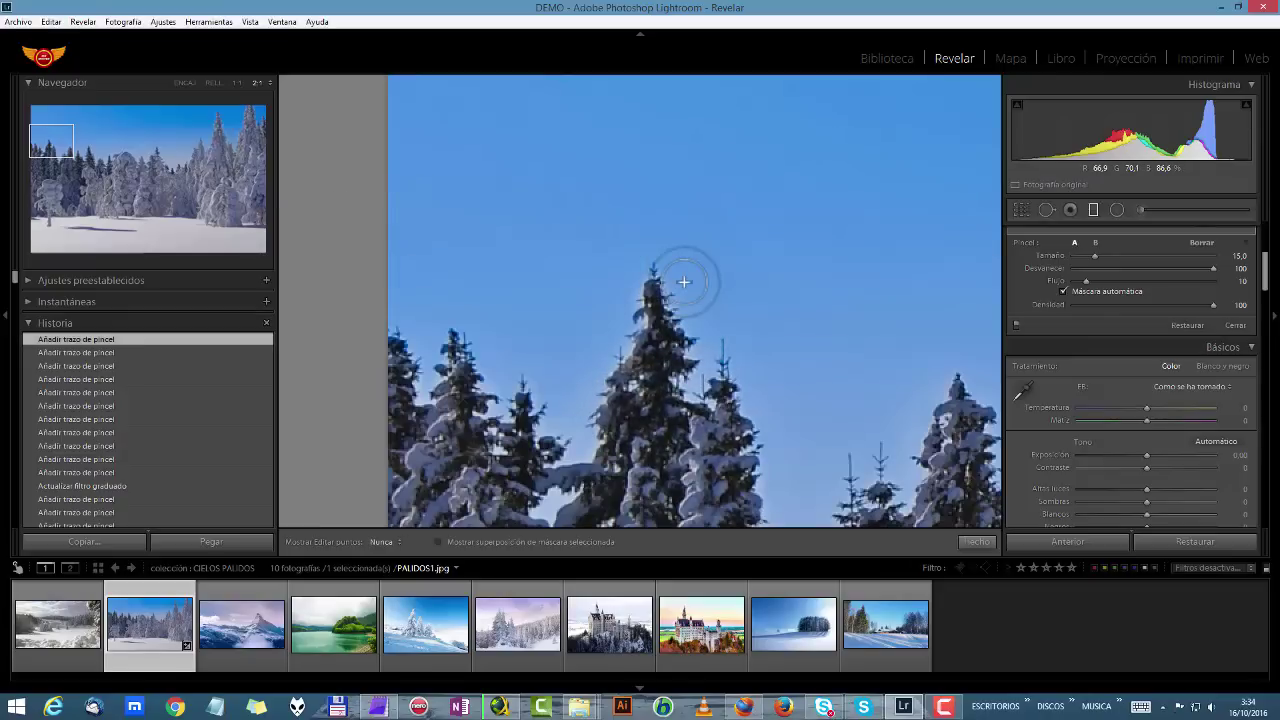
key(h)
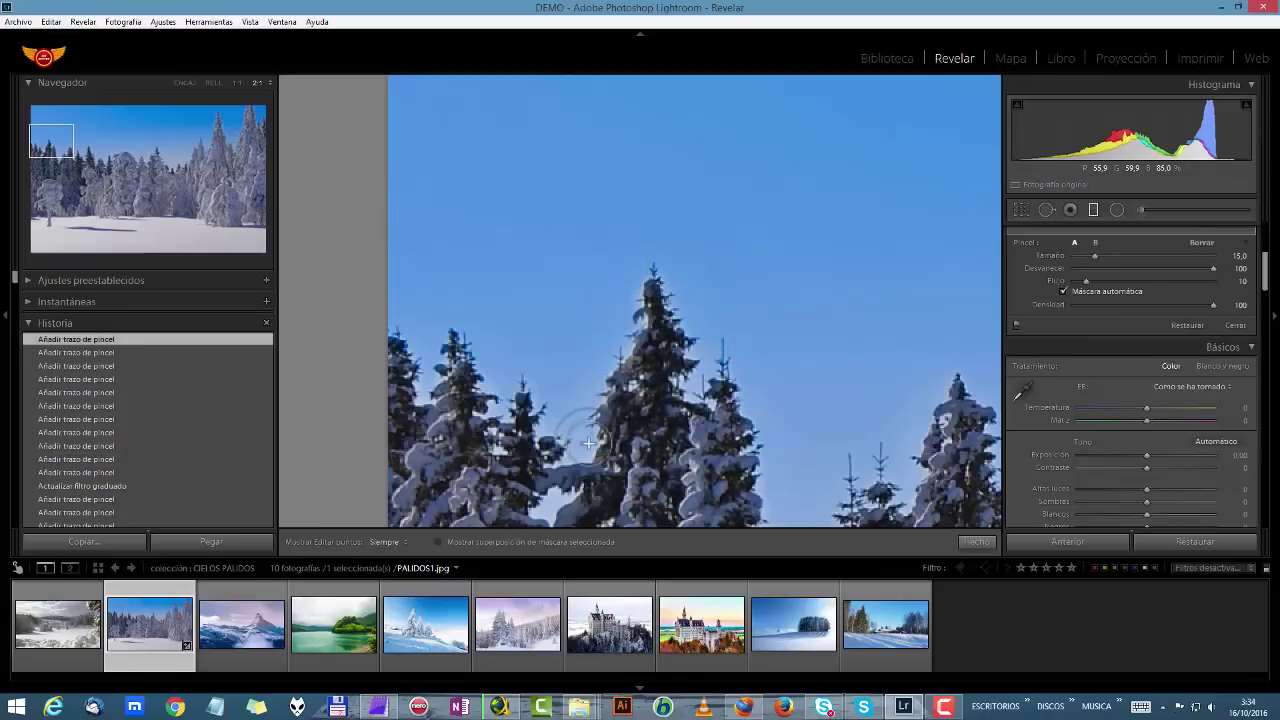
drag(589, 443, 604, 446)
key(h)
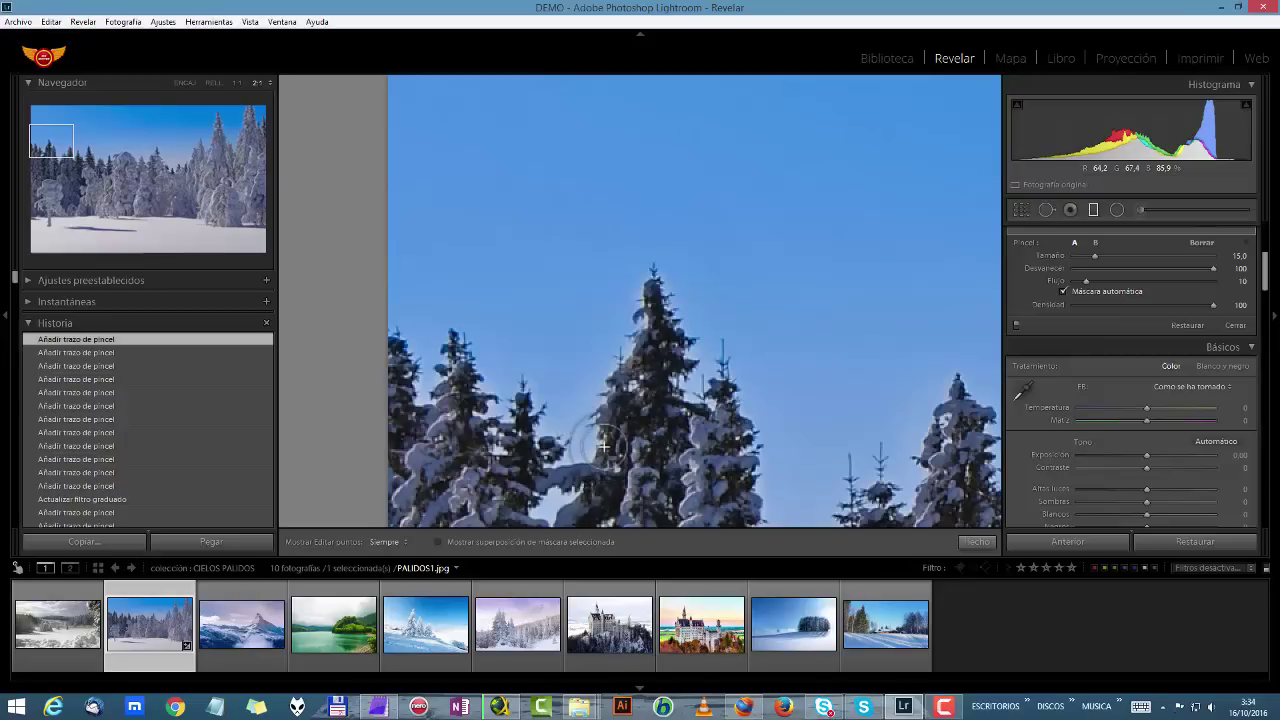
mouse_move(604, 446)
mouse_down()
mouse_move(436, 383)
mouse_move(497, 283)
mouse_up()
Resize the brush and paint the filter mask across the treetops
scroll(497, 283, down, 2)
key(h)
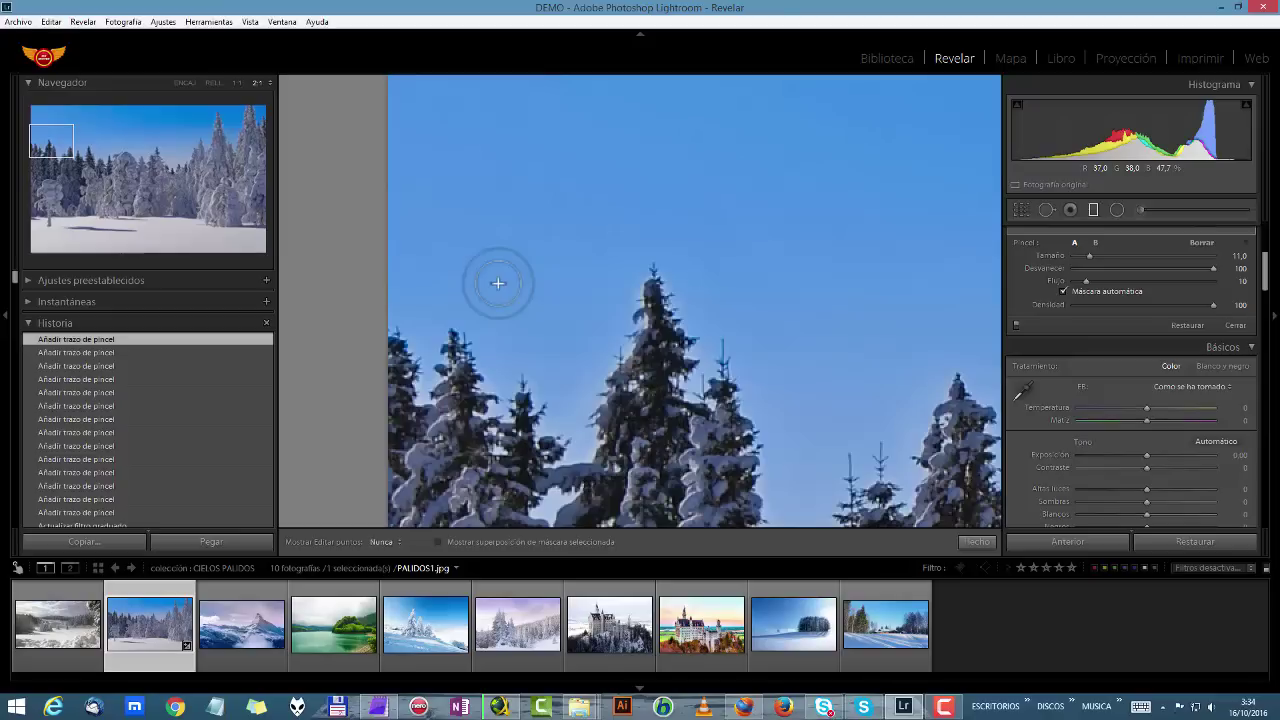
scroll(542, 299, down, 2)
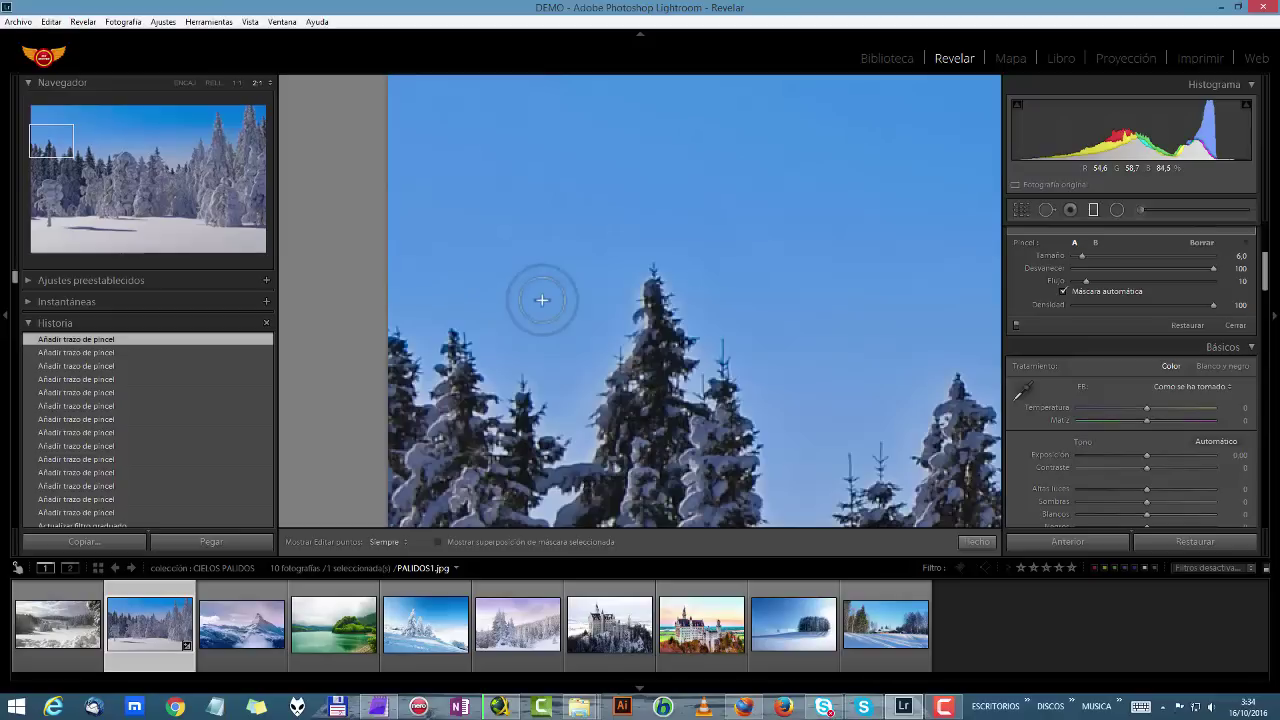
key(h)
drag(542, 299, 693, 375)
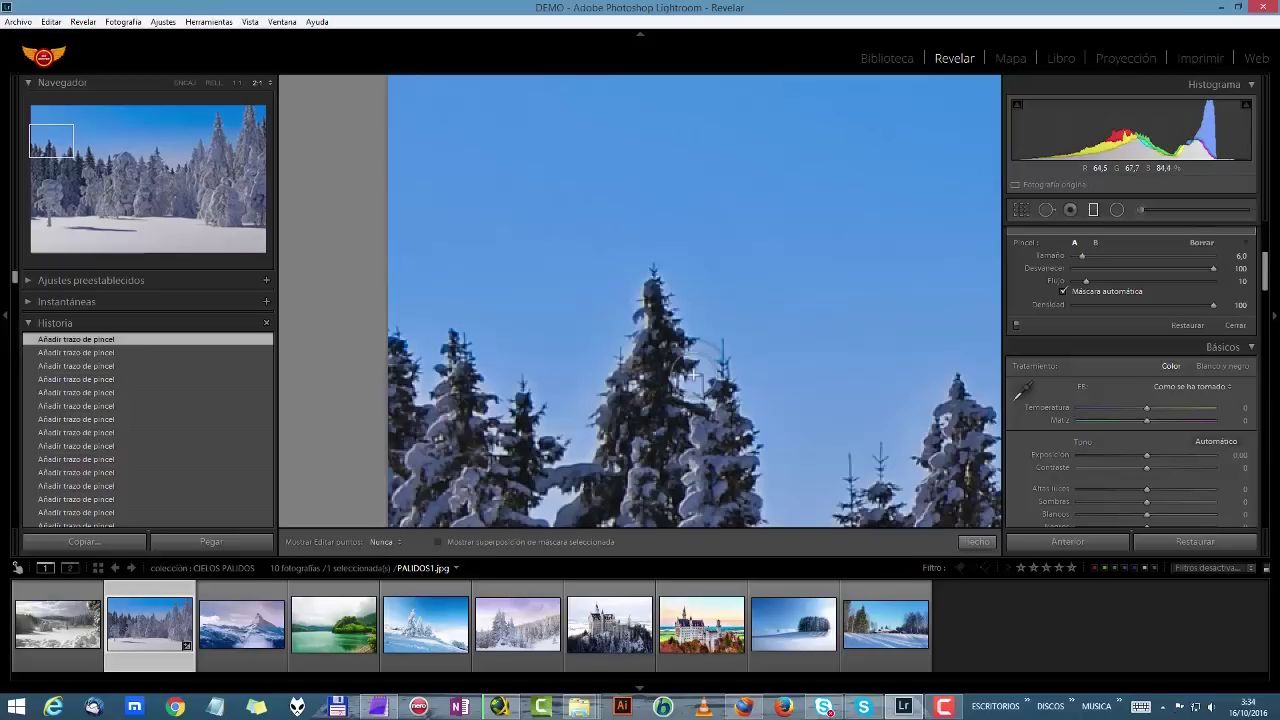
Settle the brush at size 14, zoom in on the snowy trees, then fit the whole photo
scroll(877, 299, up, 3)
scroll(877, 299, down, 8)
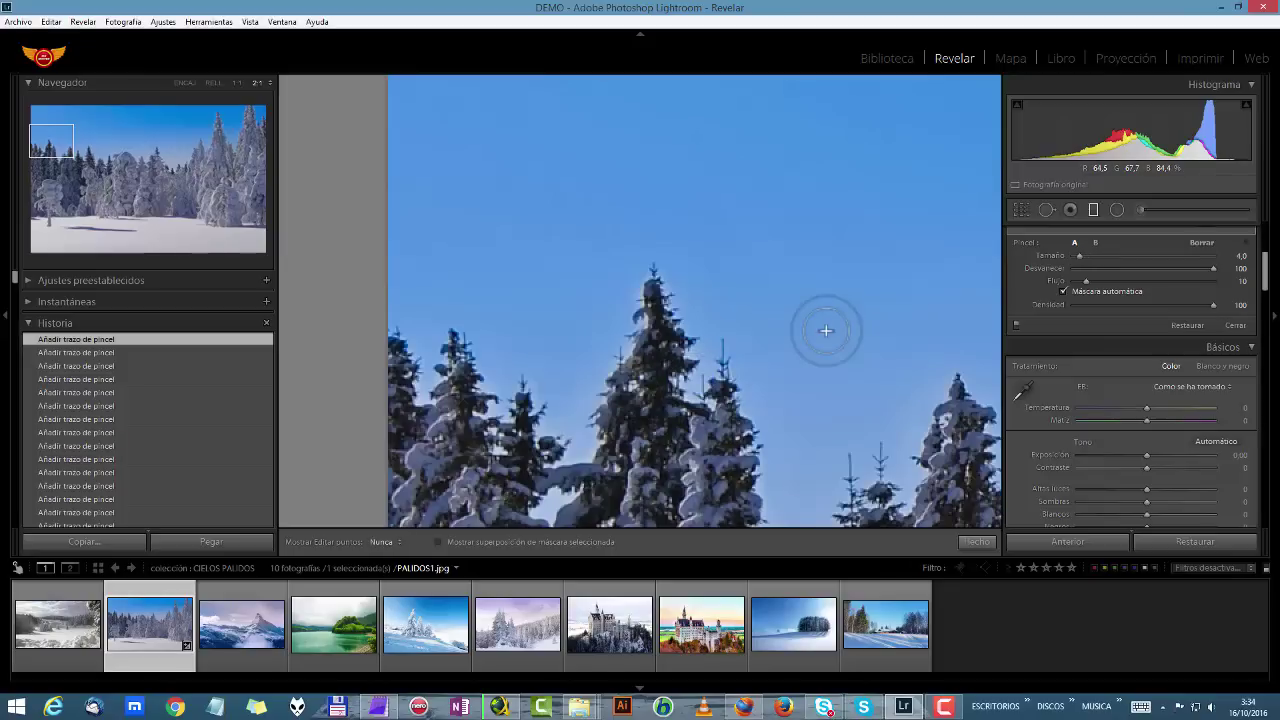
scroll(855, 270, up, 6)
scroll(855, 270, down, 5)
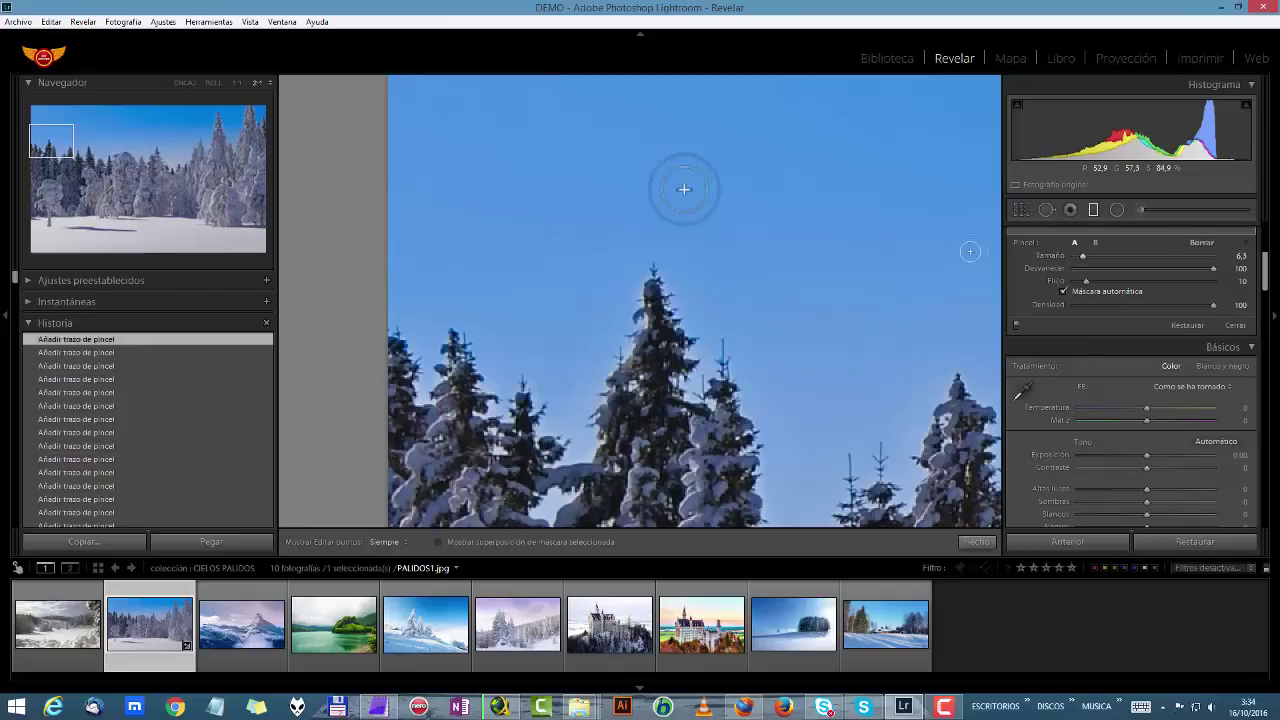
scroll(635, 285, up, 2)
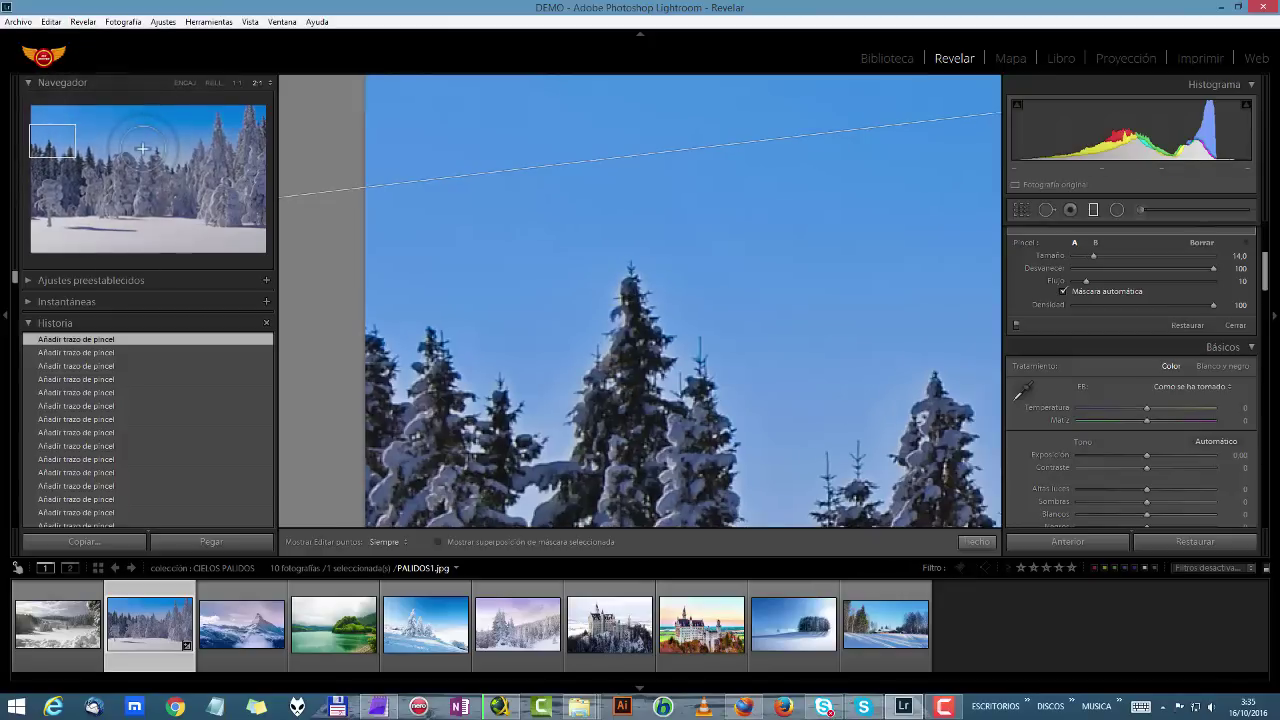
click(146, 151)
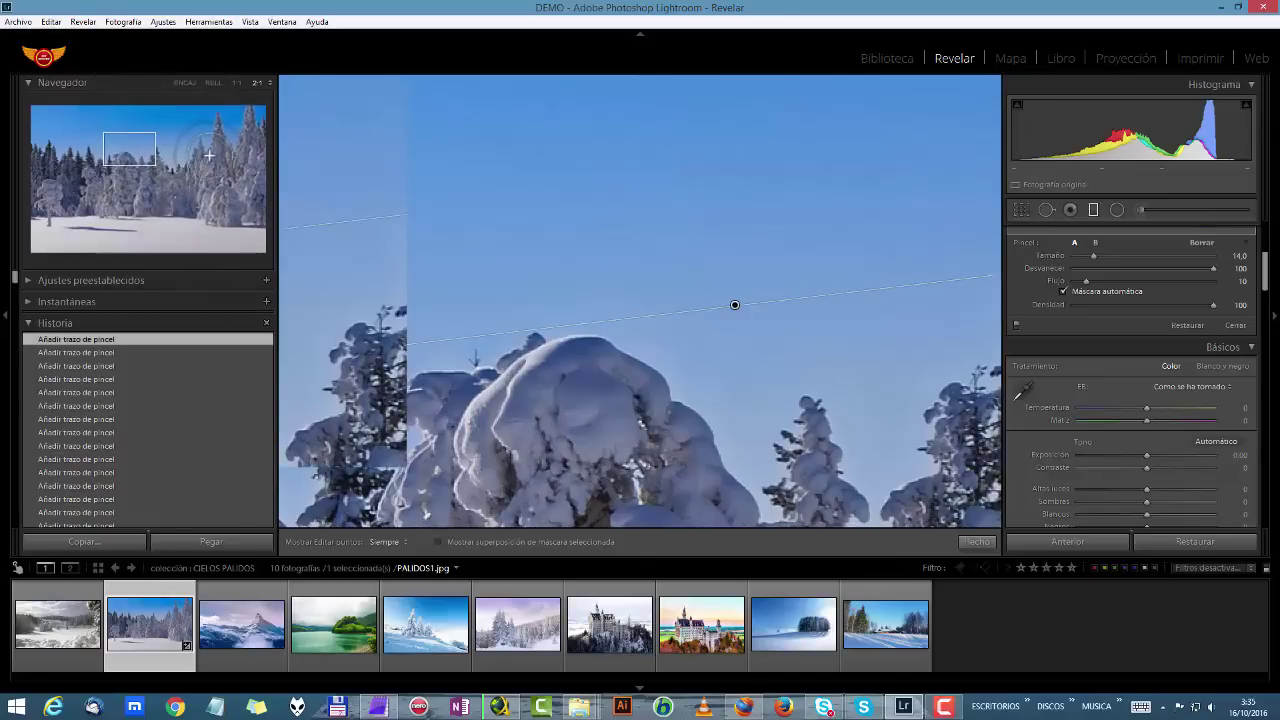
click(215, 84)
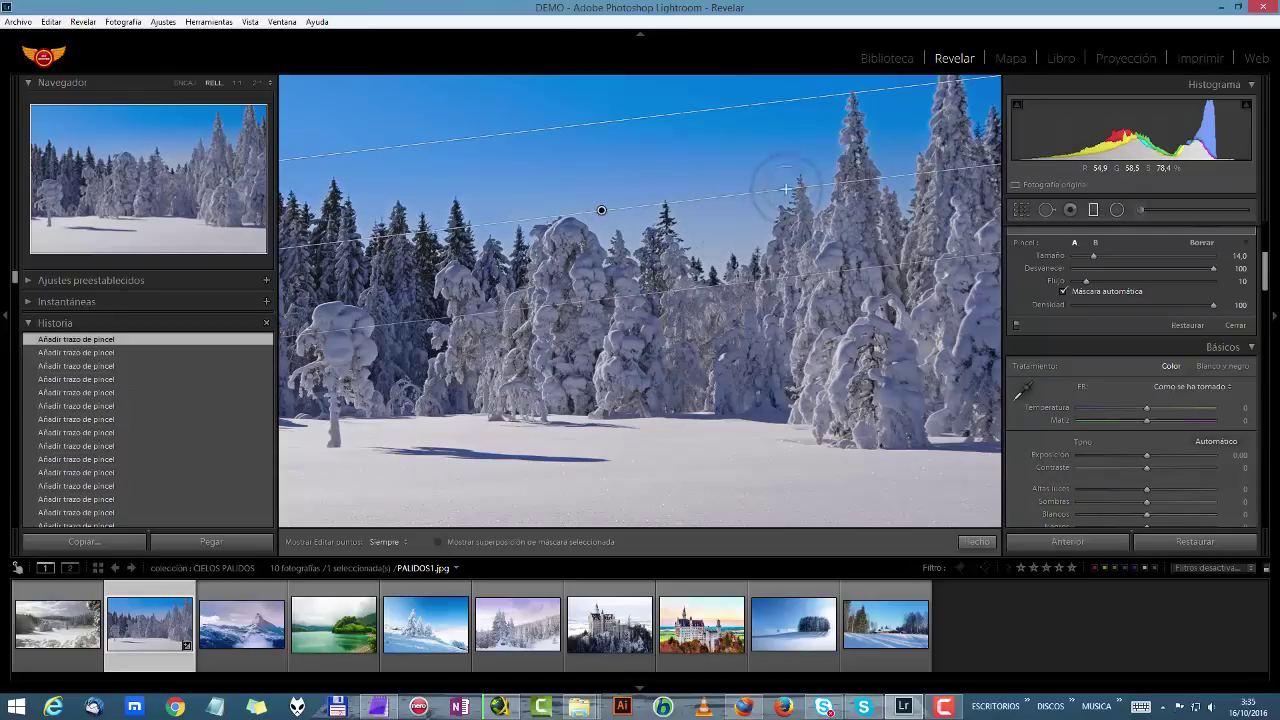
Finish brush editing, inspect the central trees zoomed in, and start a new Graduated Filter mask
click(1073, 210)
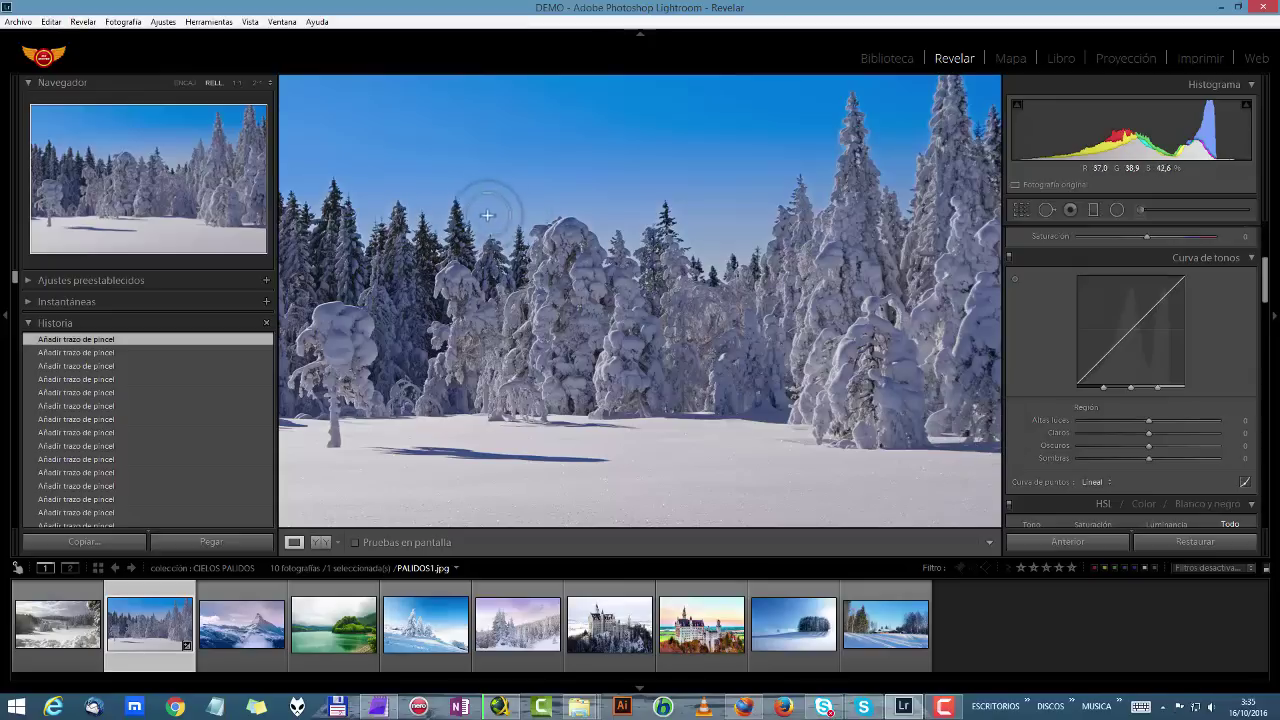
click(257, 82)
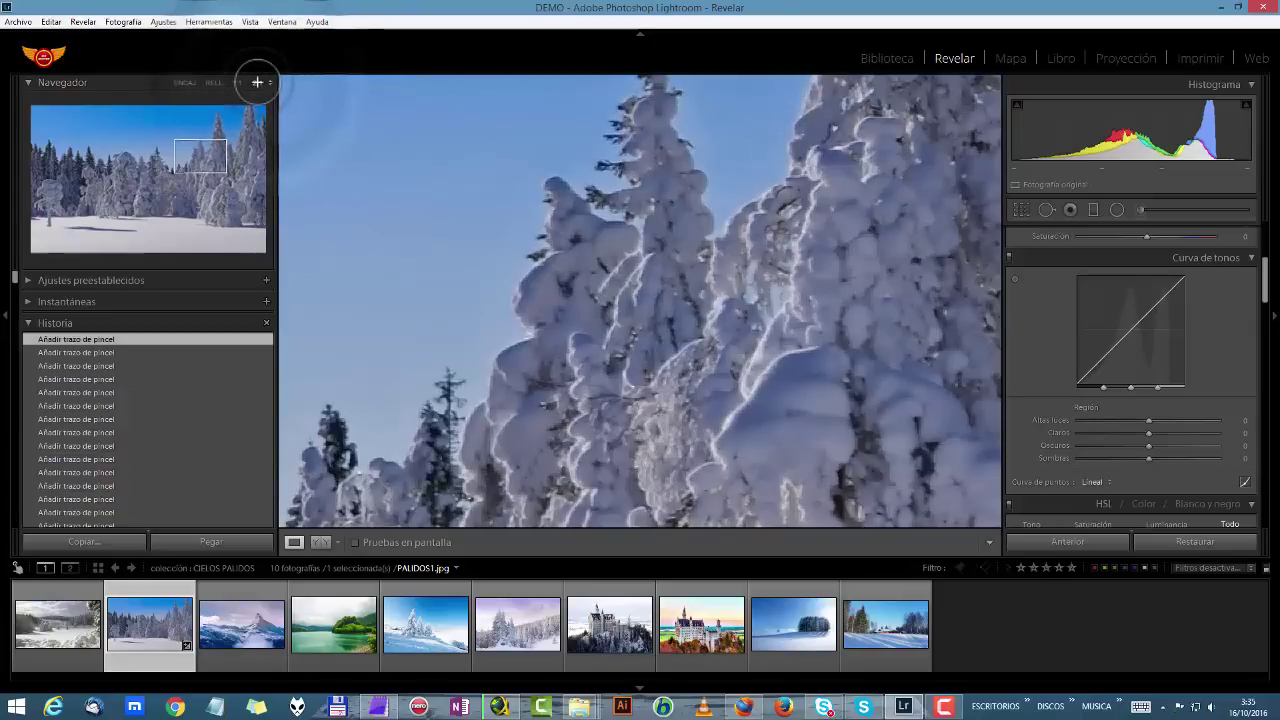
click(184, 82)
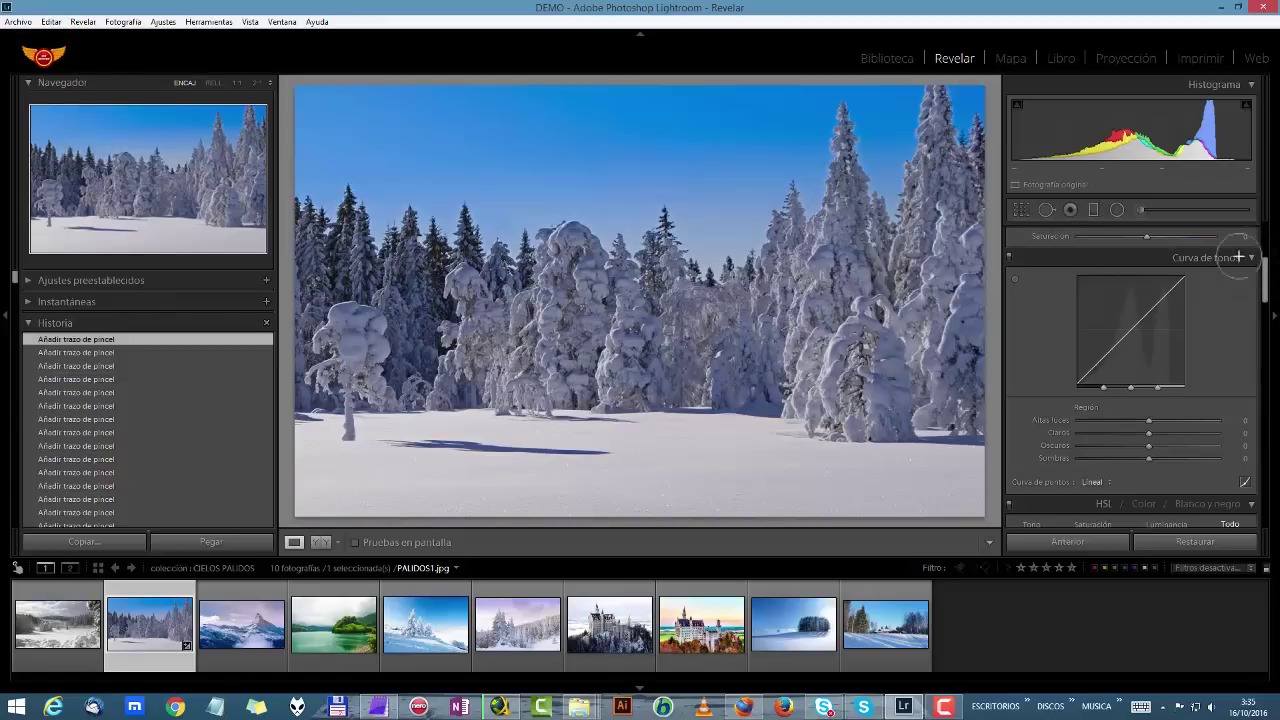
click(1094, 209)
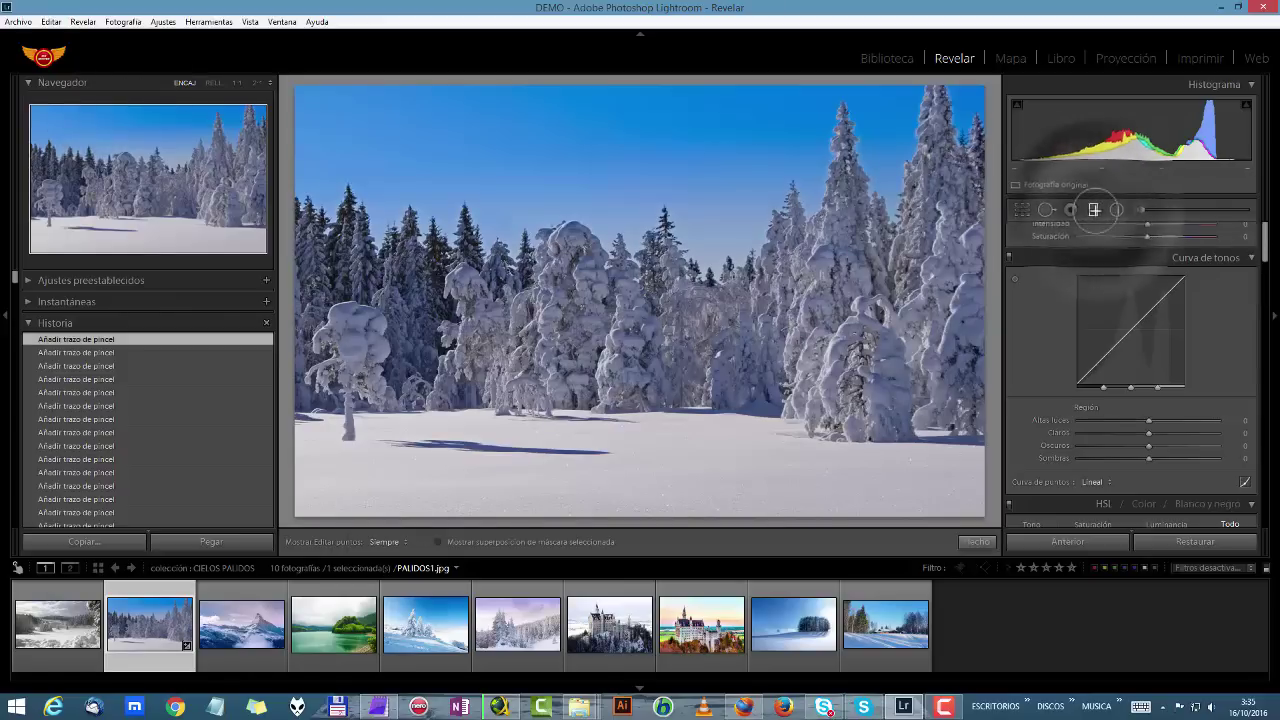
Select the sky graduated filter and inspect its mask overlay at 1:1 over the sky and treetops
click(605, 215)
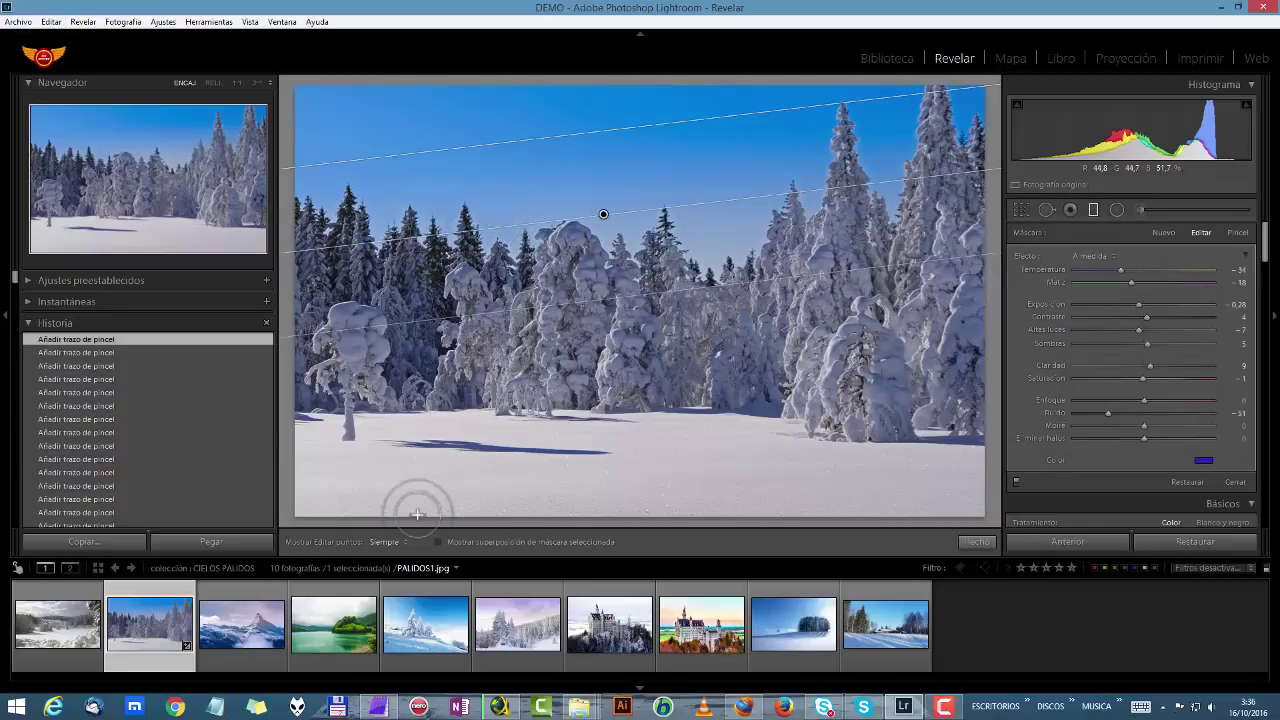
click(437, 541)
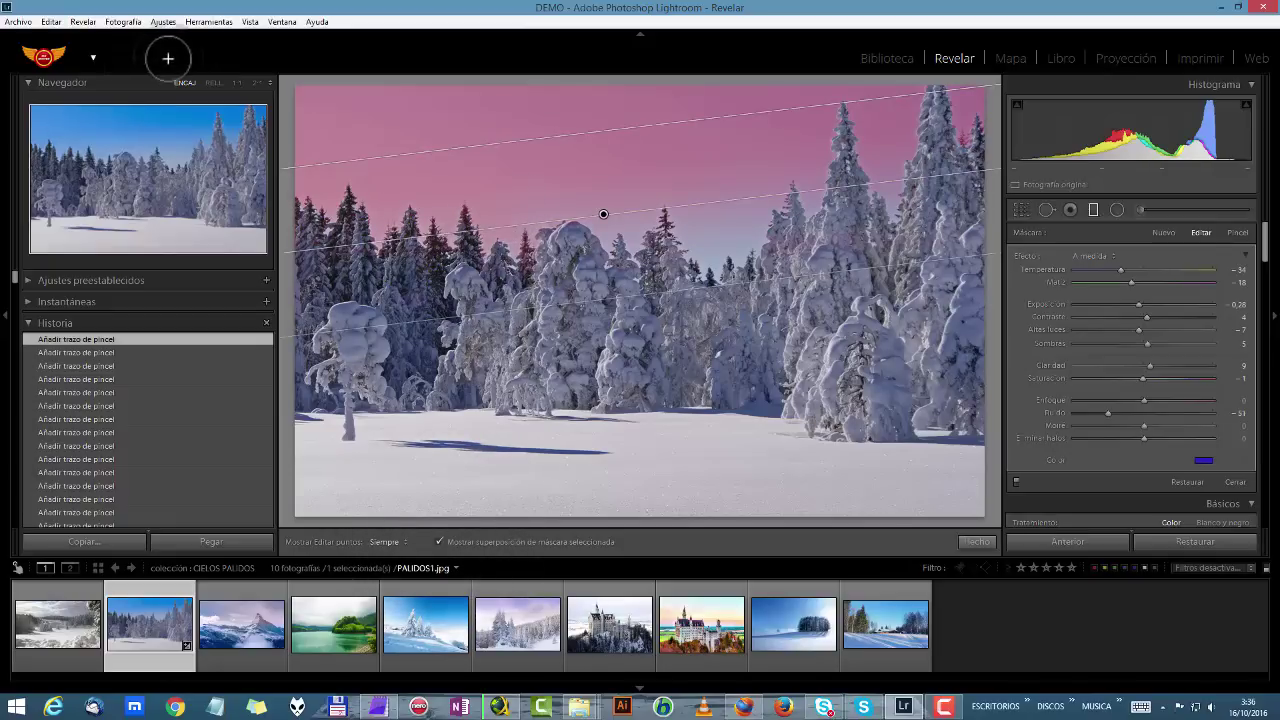
click(256, 83)
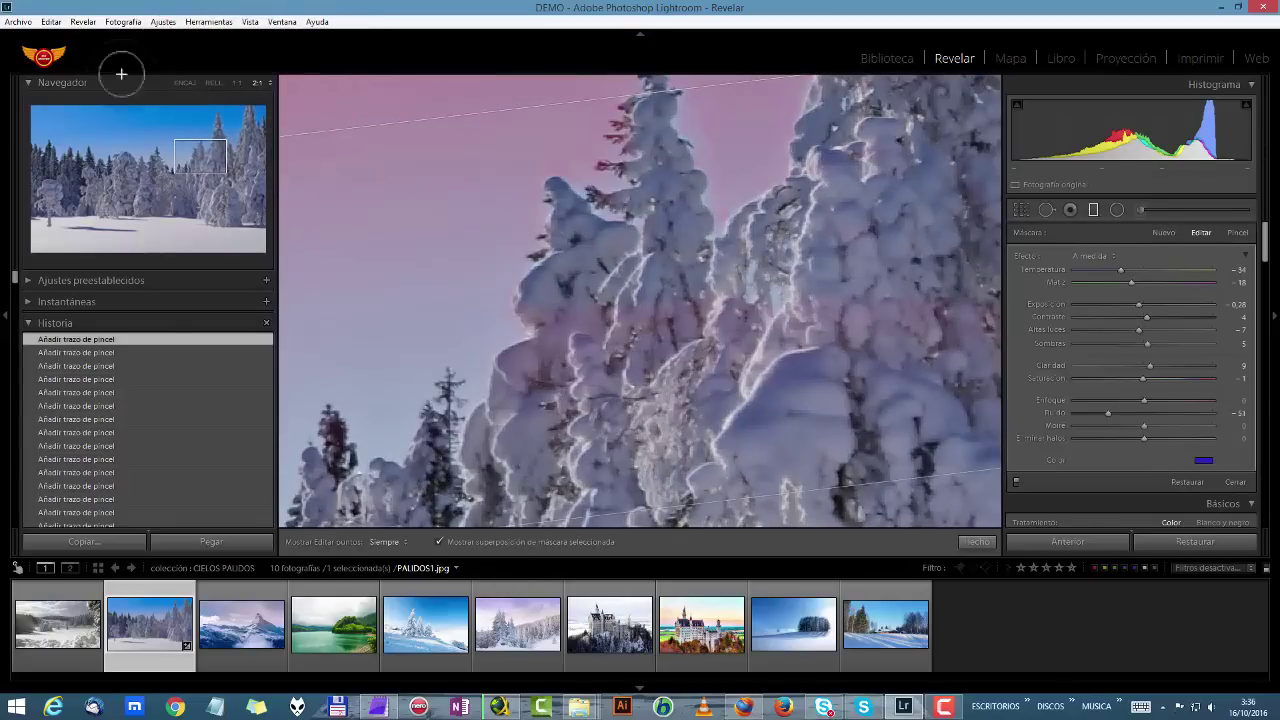
drag(183, 150, 78, 160)
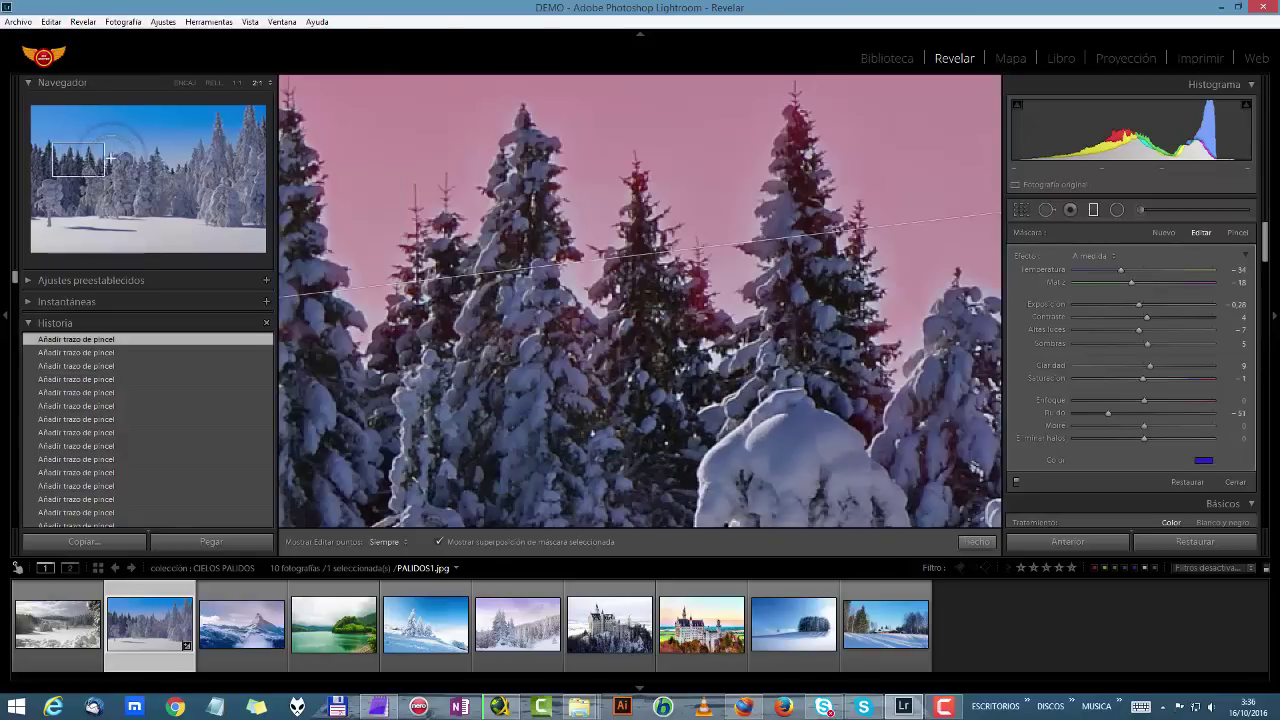
click(113, 157)
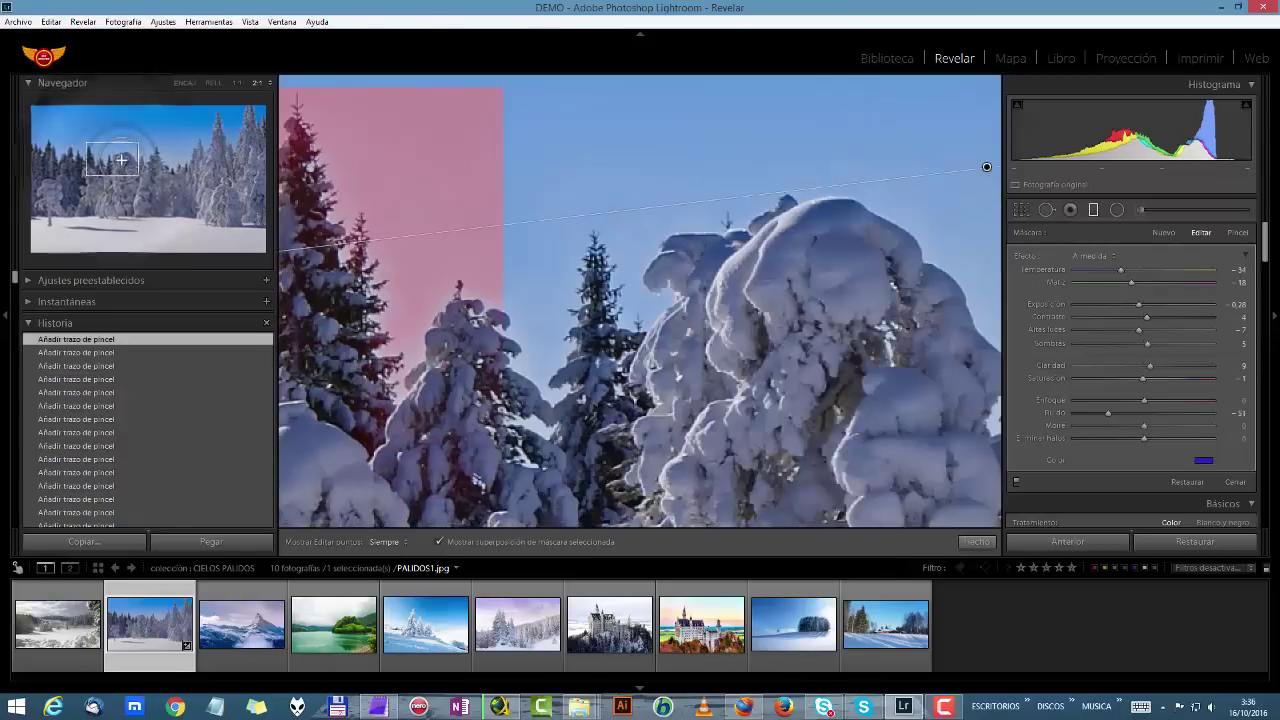
click(235, 82)
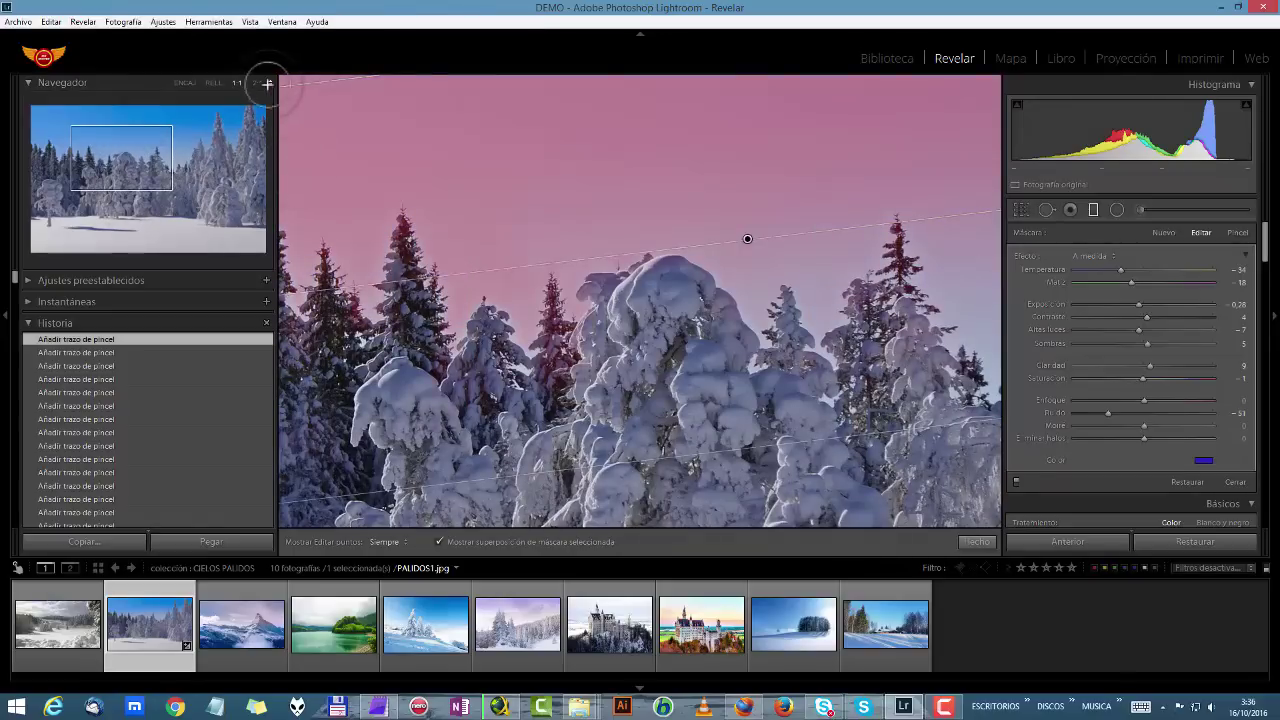
click(436, 541)
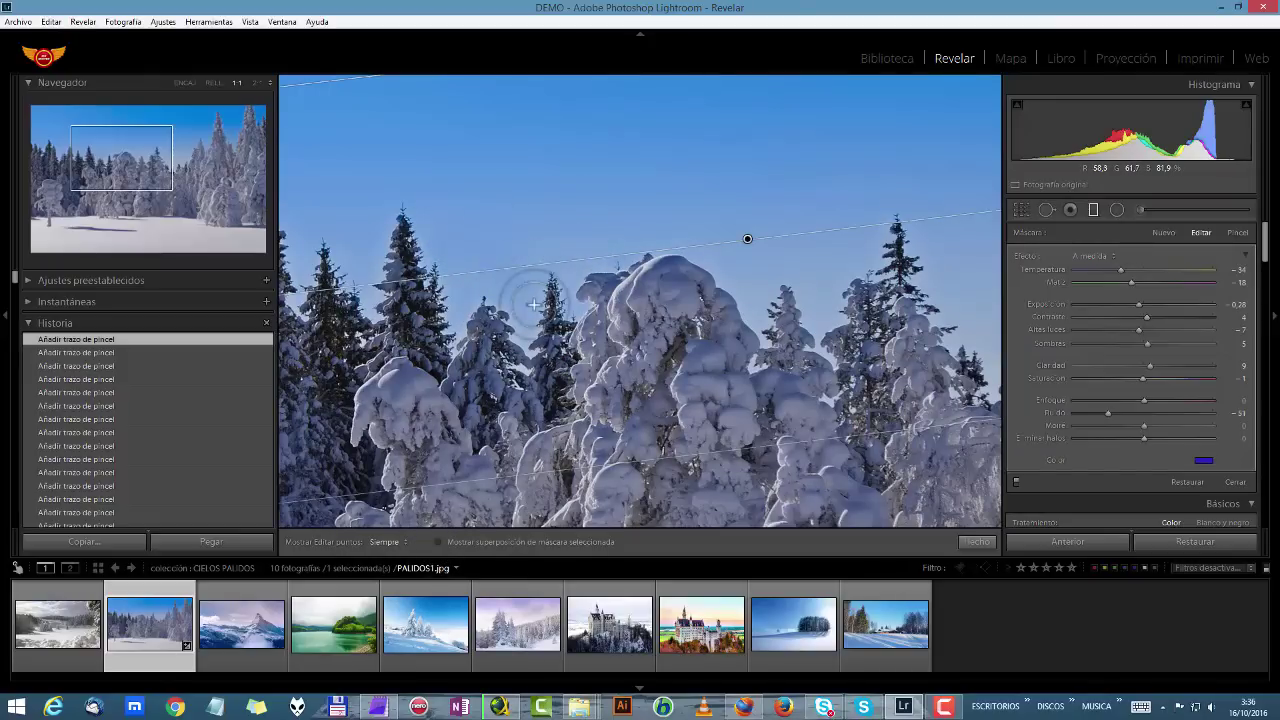
Switch the sky graduated filter into Brush mode
drag(145, 160, 93, 157)
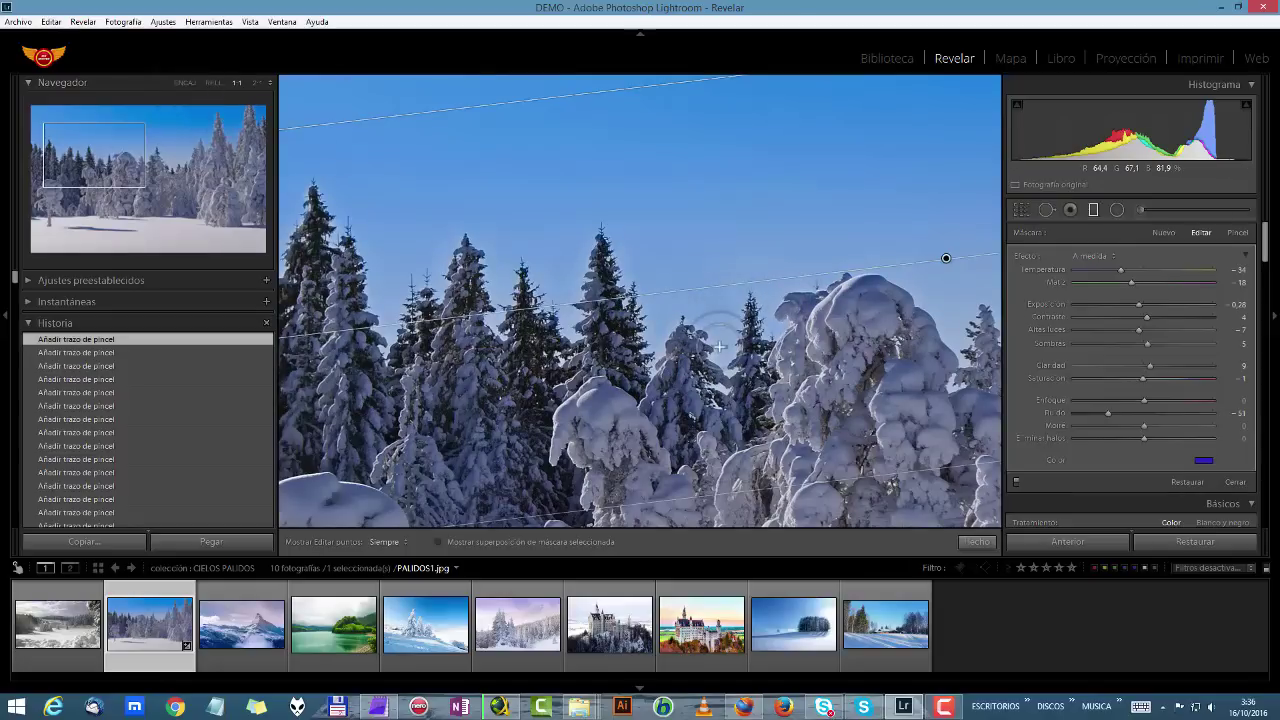
click(1238, 232)
scroll(1222, 239, down, 3)
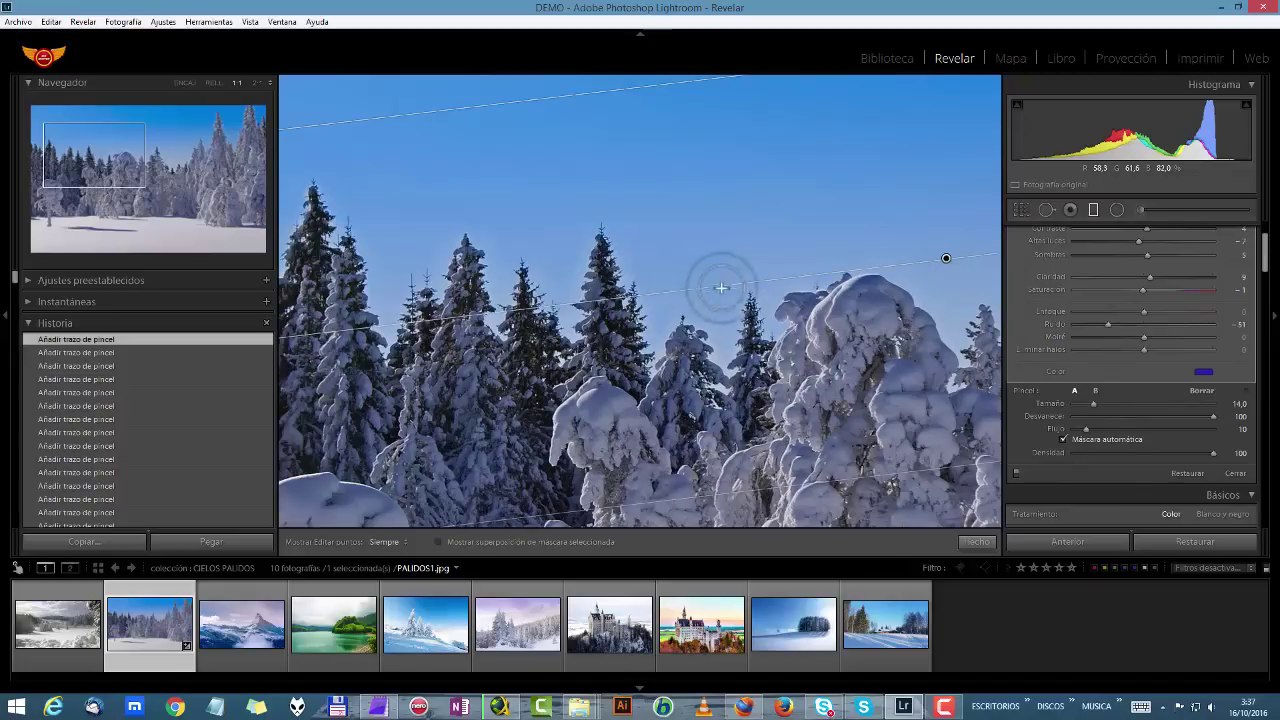
Paint a brush stroke across the sky between the treetops, toggling edit pins with H
key(h)
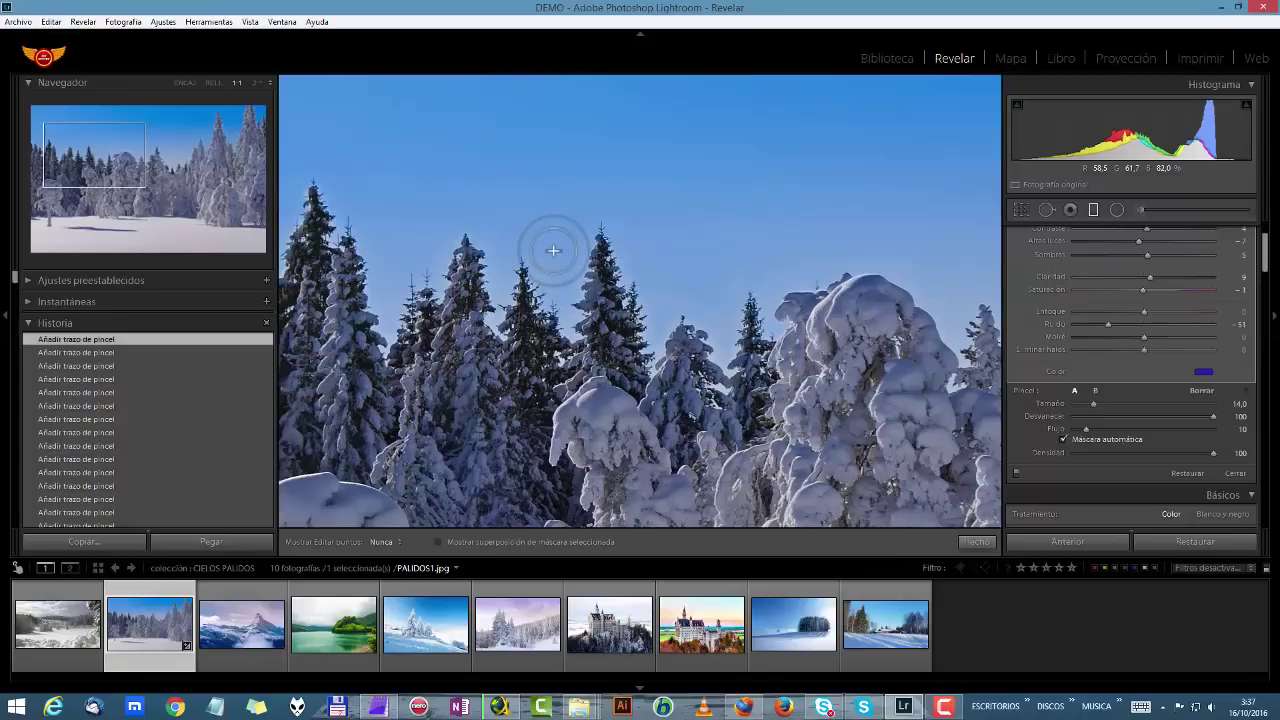
key(h)
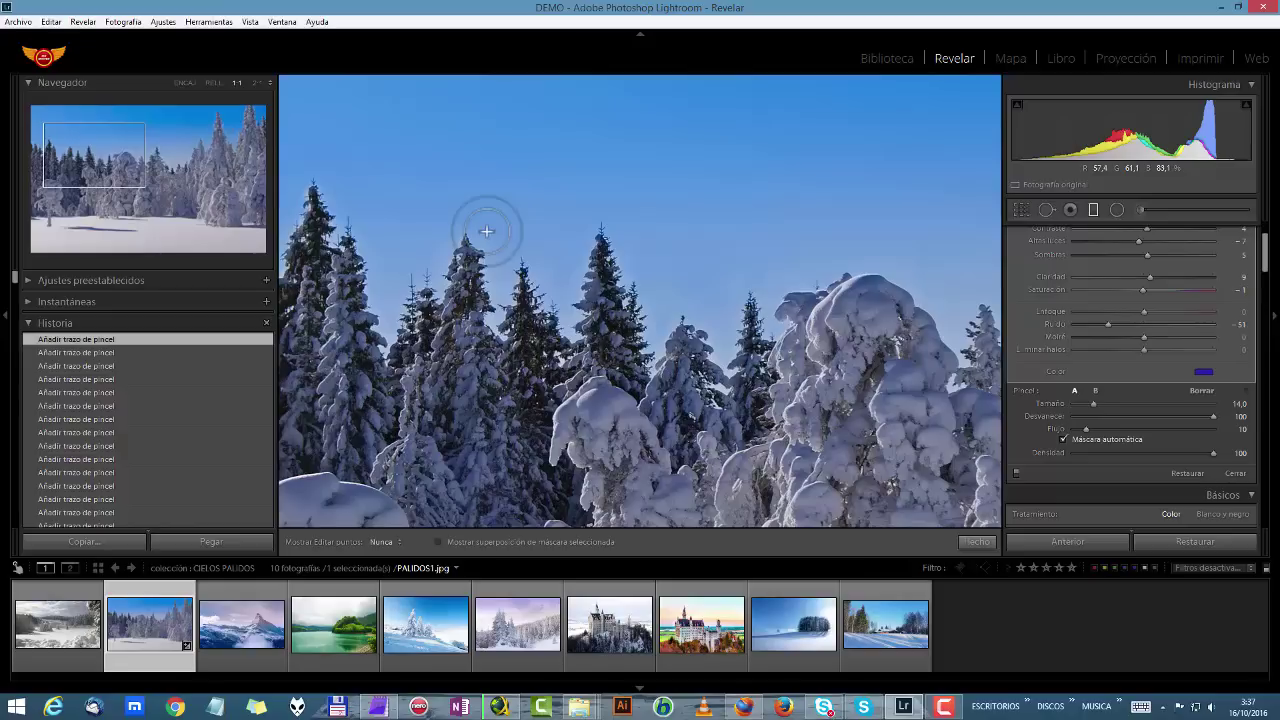
key(h)
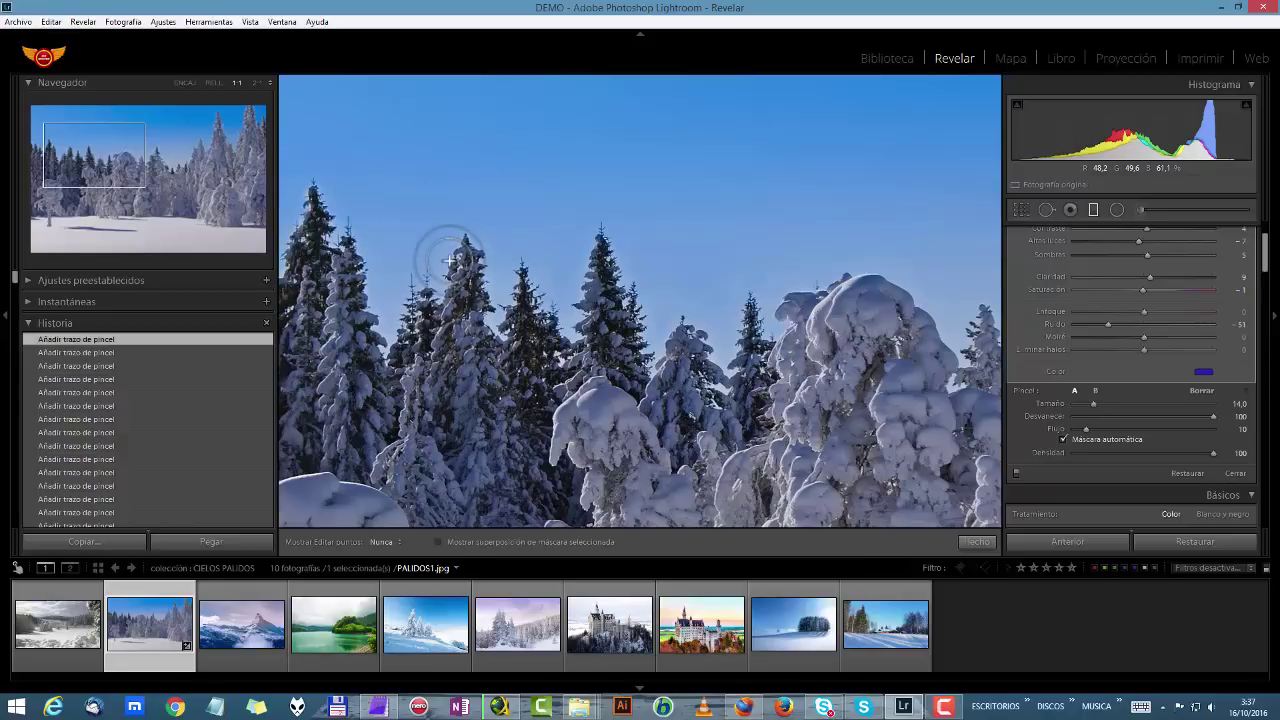
key(h)
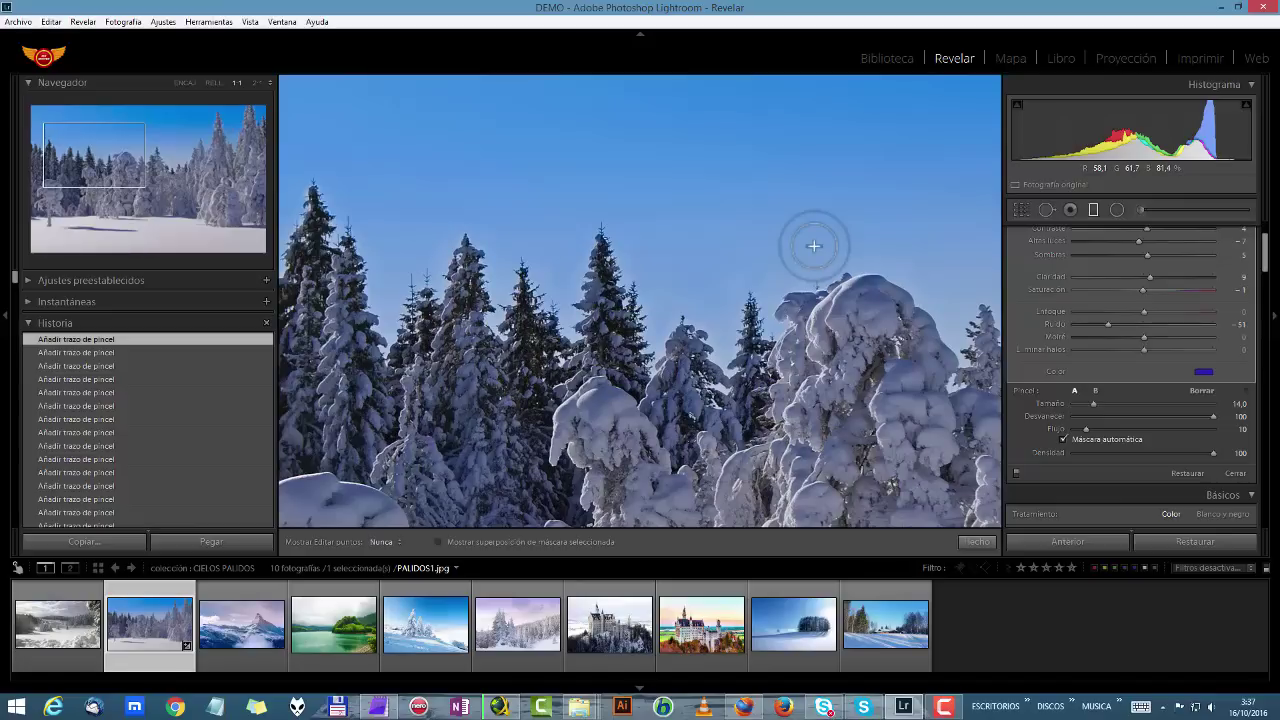
key(h)
mouse_move(811, 242)
mouse_down()
mouse_move(746, 279)
mouse_move(666, 263)
mouse_up()
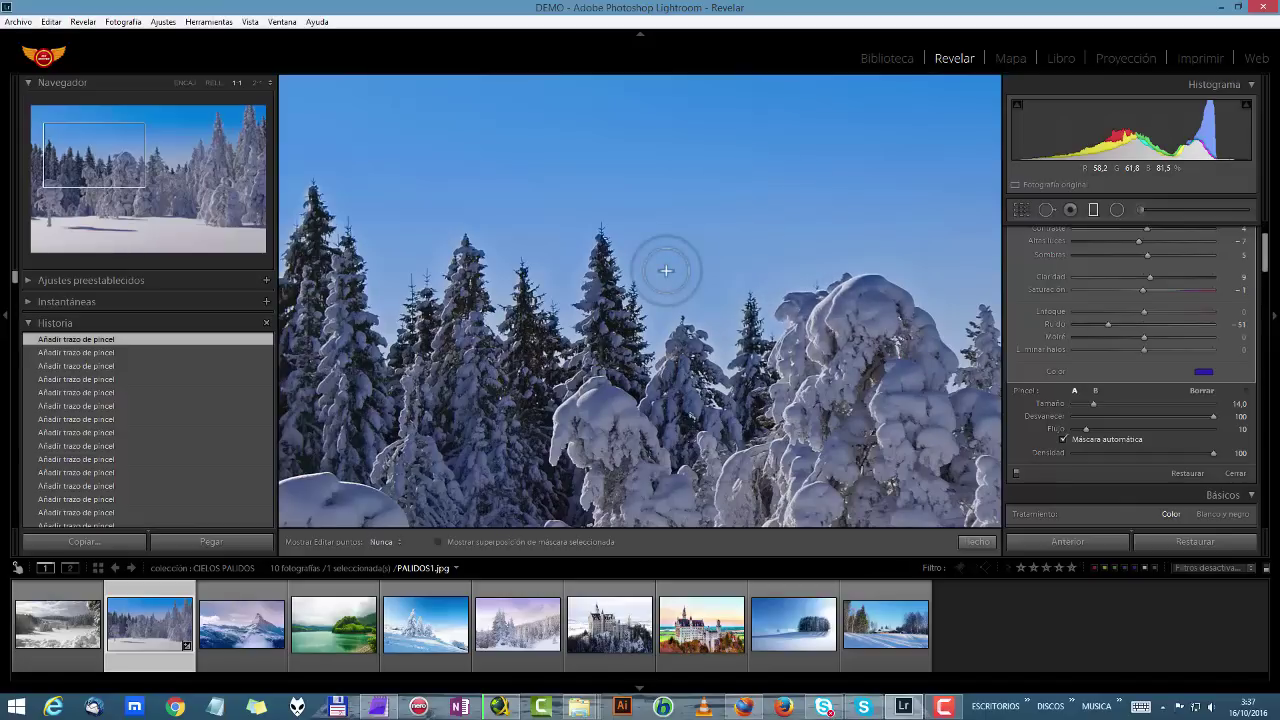
Erase parts of the brushed graduated filter mask in the sky
click(1202, 391)
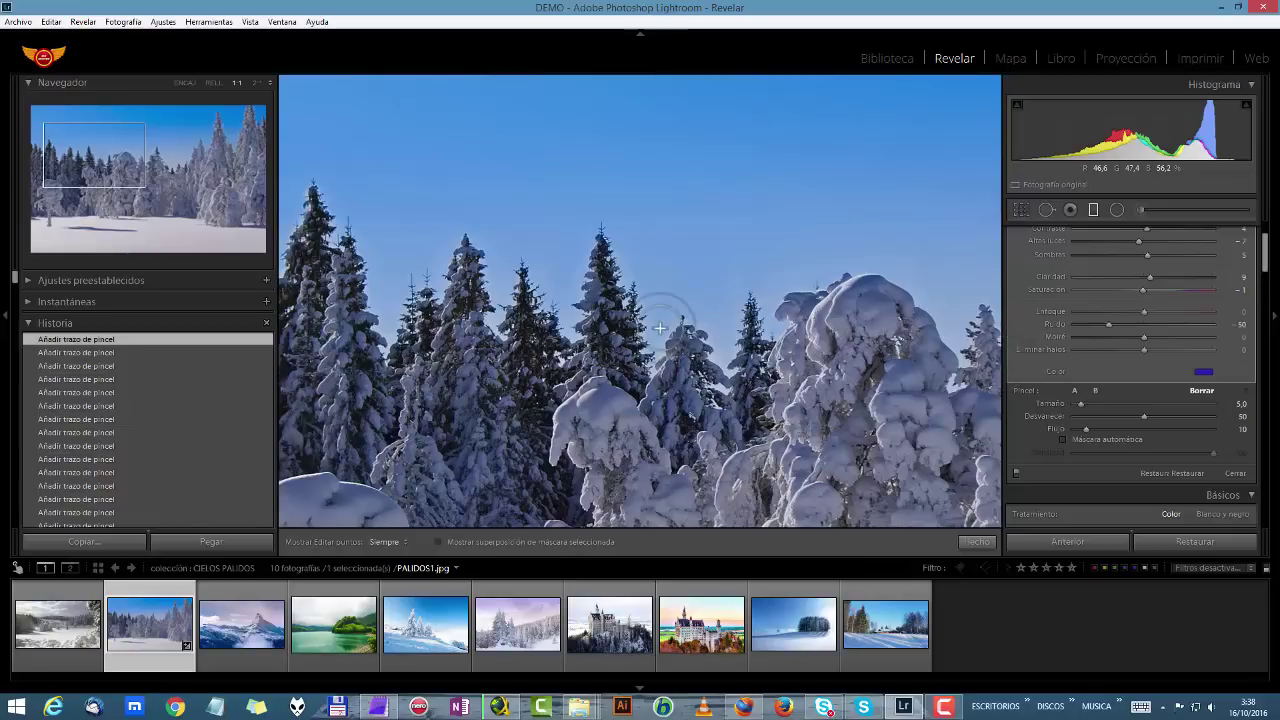
mouse_move(660, 328)
mouse_down()
mouse_move(657, 300)
mouse_move(659, 340)
mouse_move(655, 300)
mouse_up()
key(h)
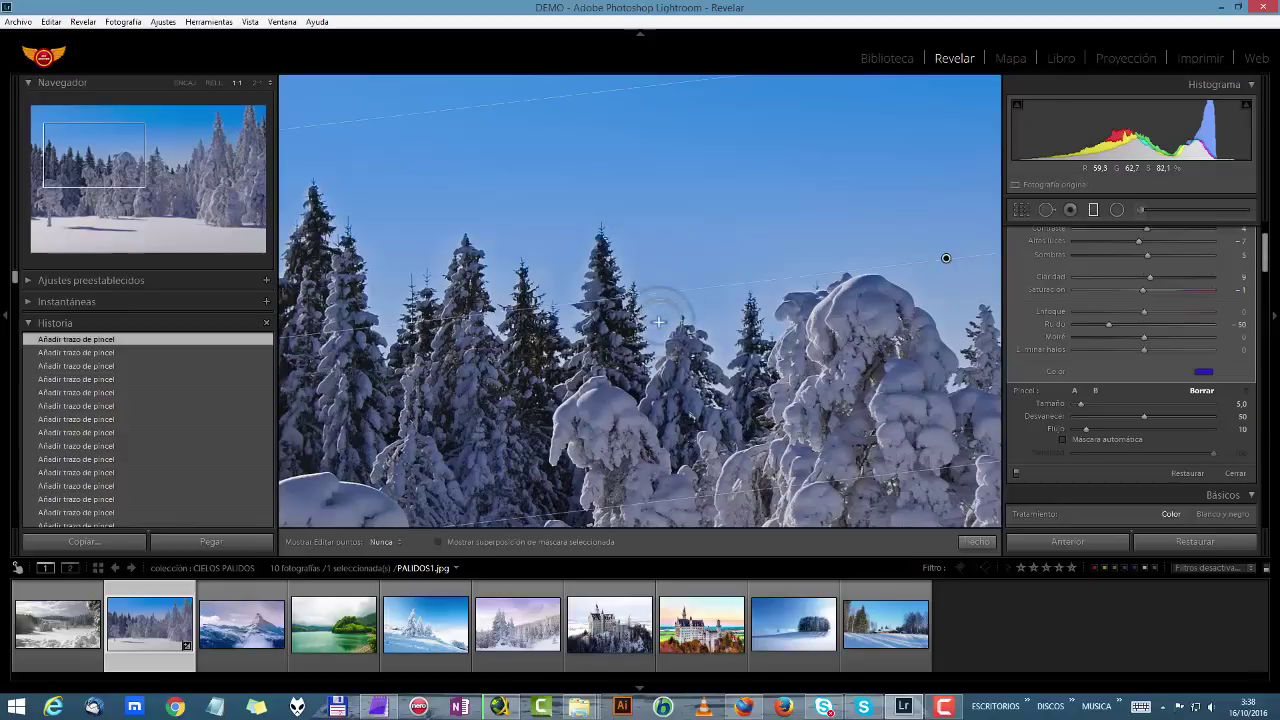
mouse_move(721, 326)
mouse_down()
mouse_move(686, 294)
mouse_move(654, 294)
mouse_move(673, 311)
mouse_move(660, 286)
mouse_move(709, 291)
mouse_move(688, 286)
mouse_up()
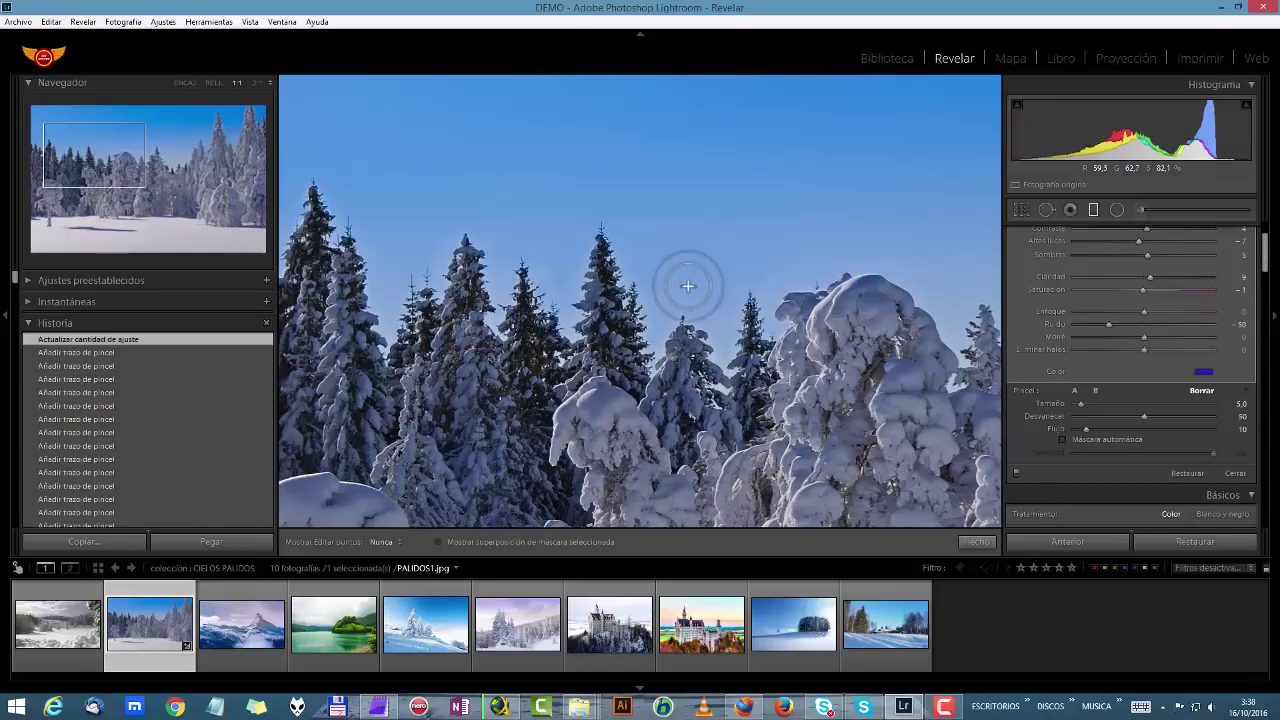
drag(688, 286, 688, 288)
Paint further strokes extending the sky mask around the zoomed-in treetops
click(257, 82)
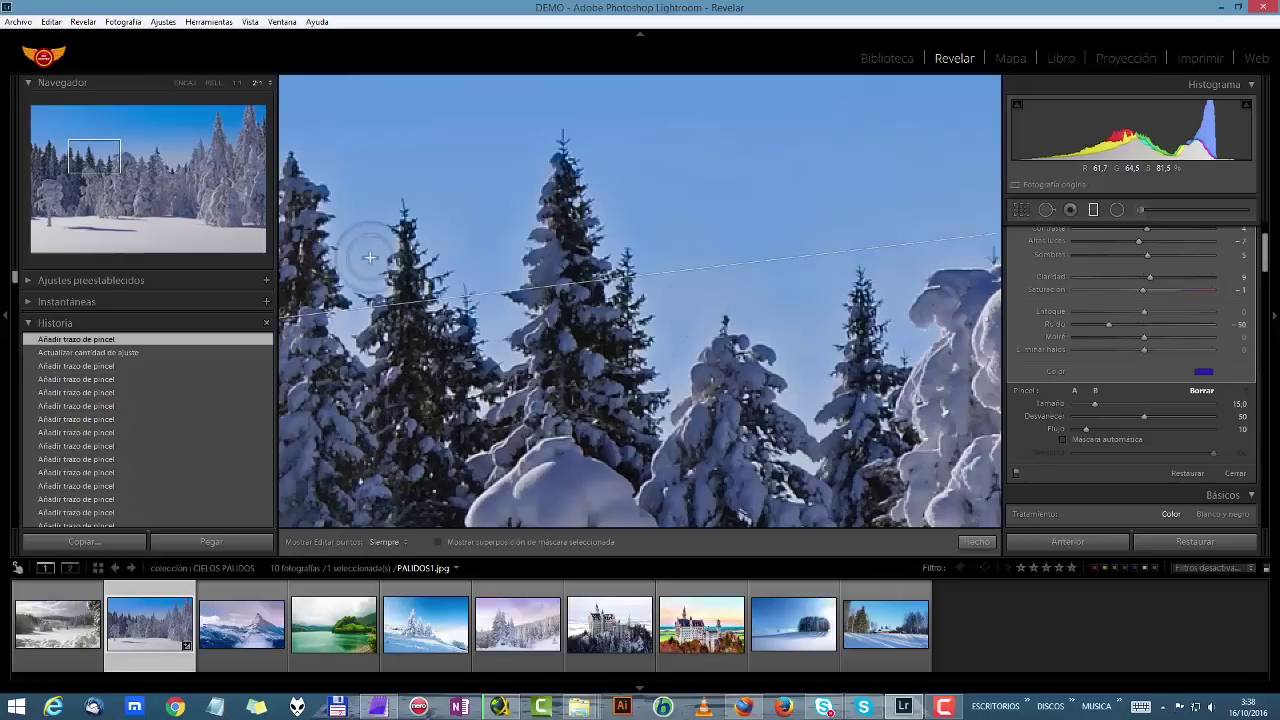
key(h)
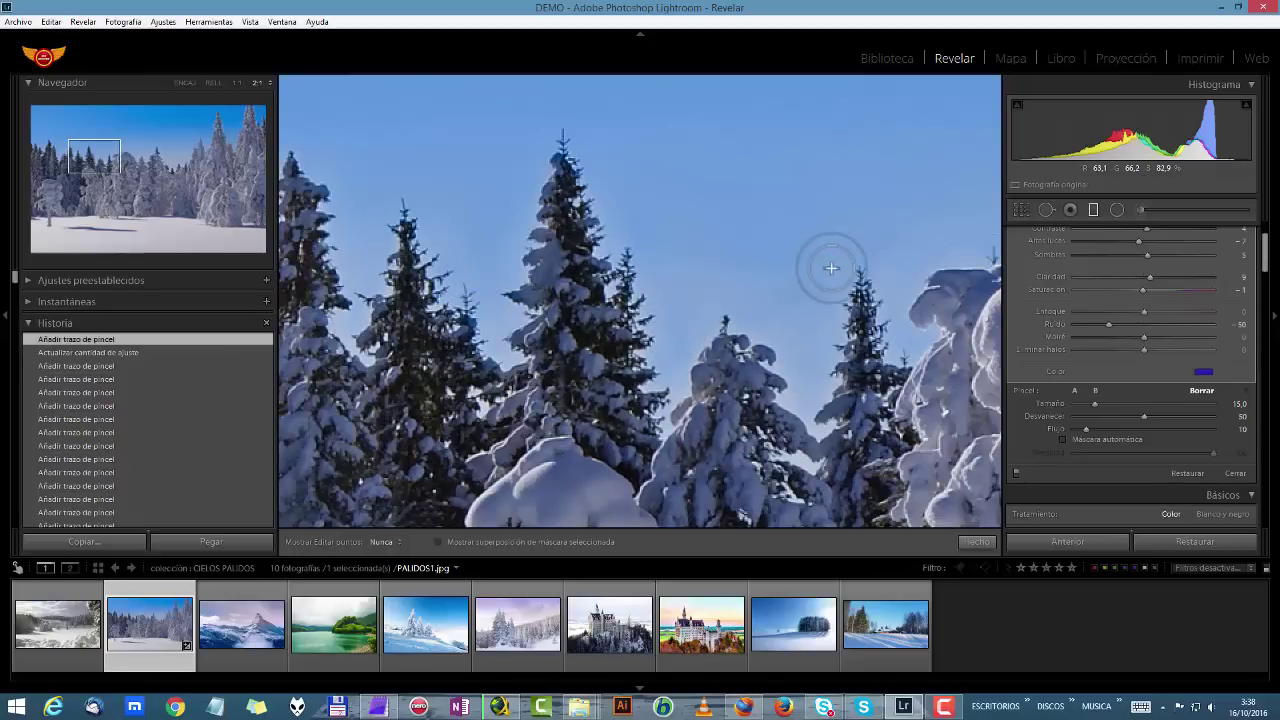
key(h)
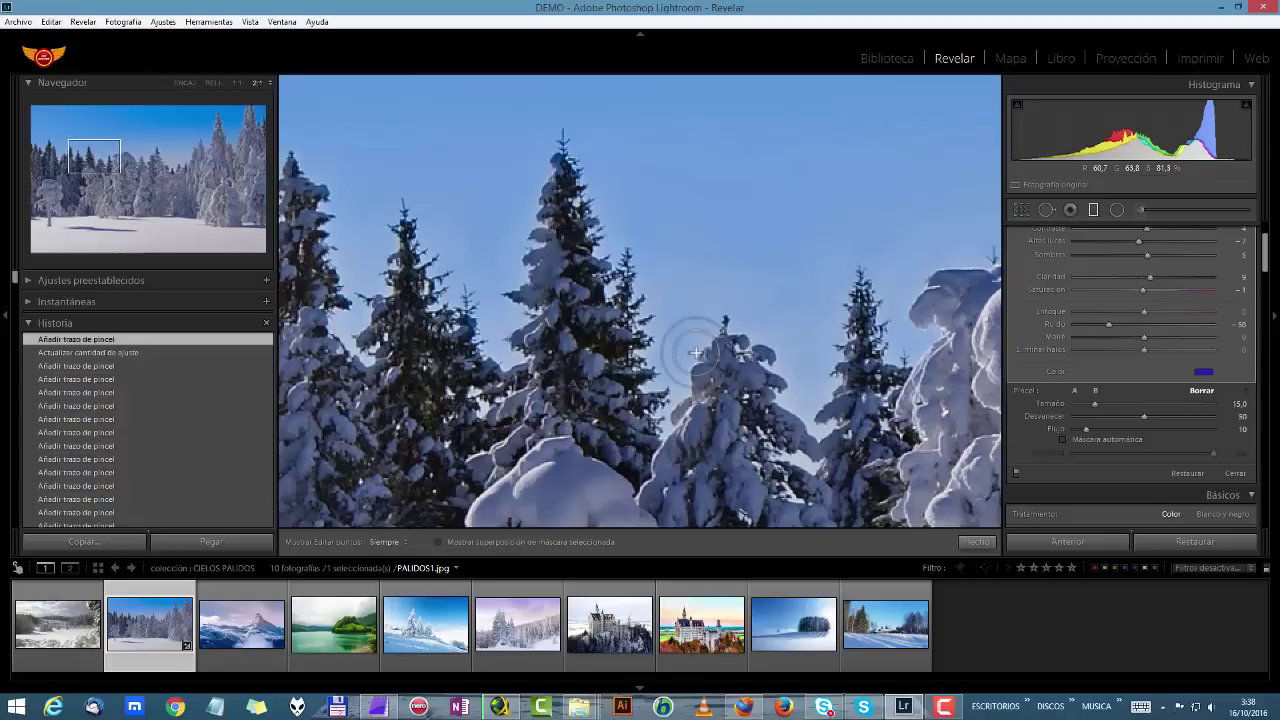
click(696, 352)
key(h)
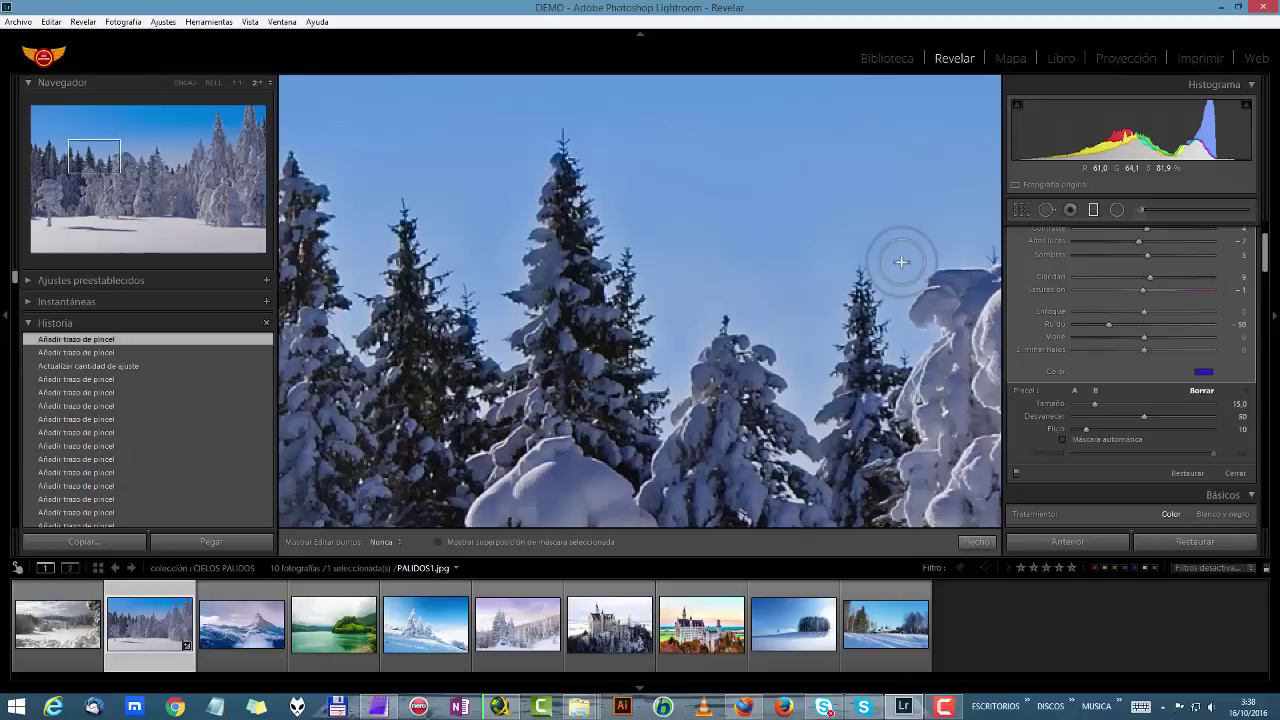
click(763, 287)
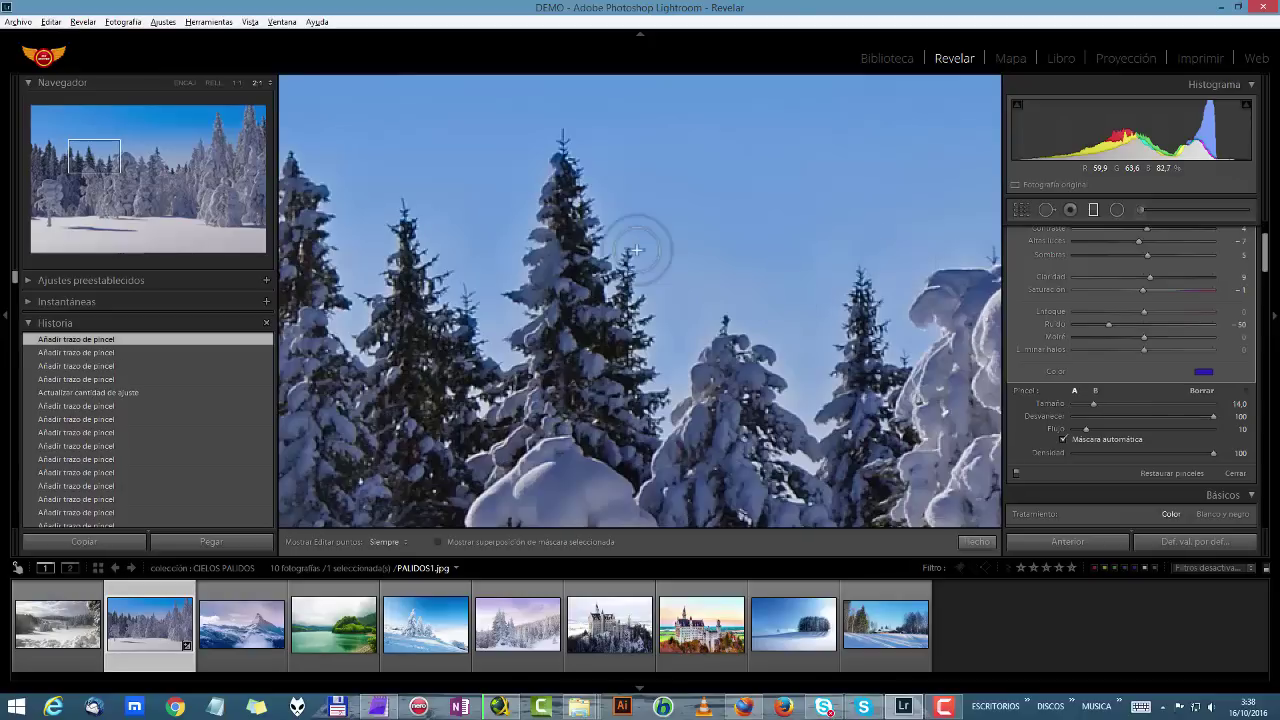
key(alt)
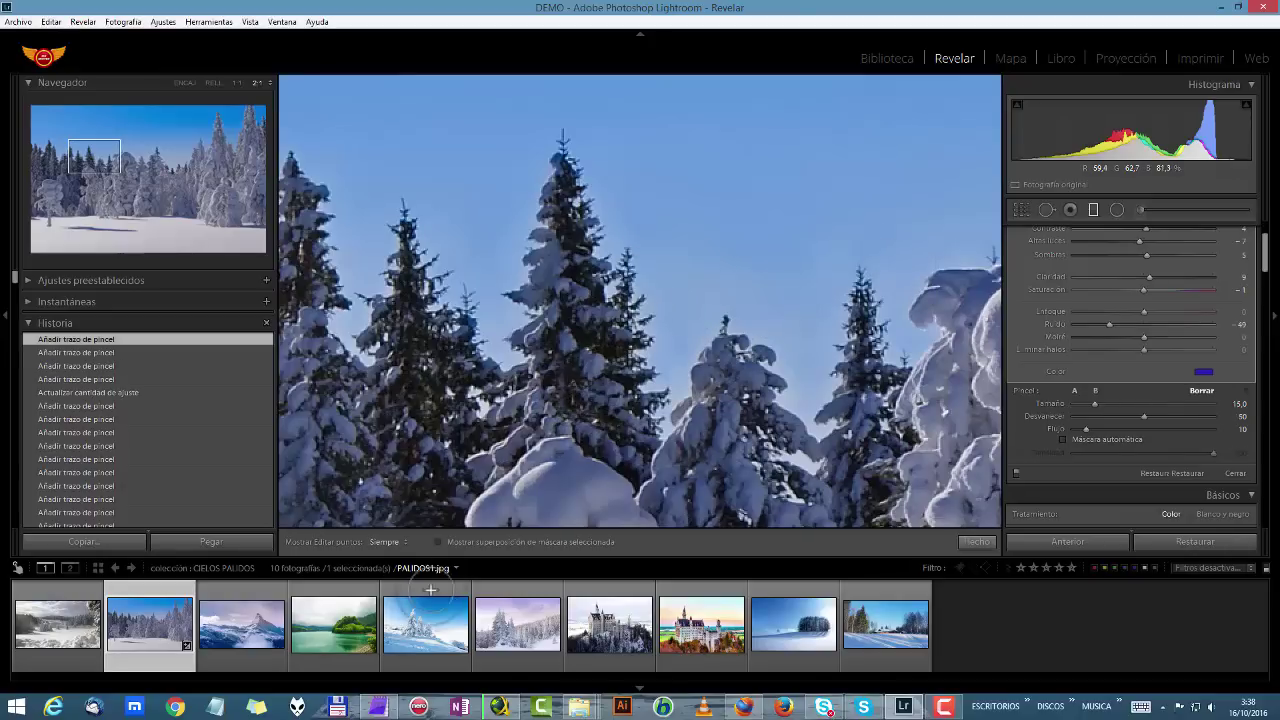
key(h)
Turn on the mask overlay and paint more of the sky mask
click(438, 542)
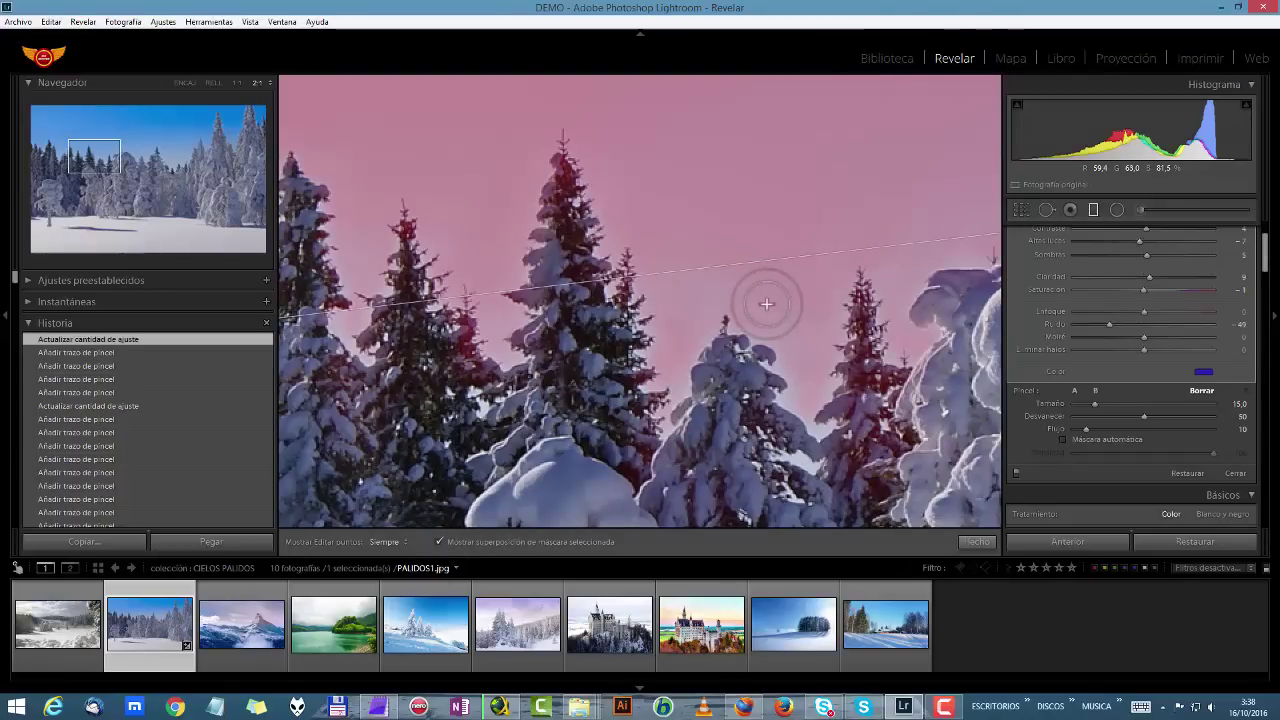
key(h)
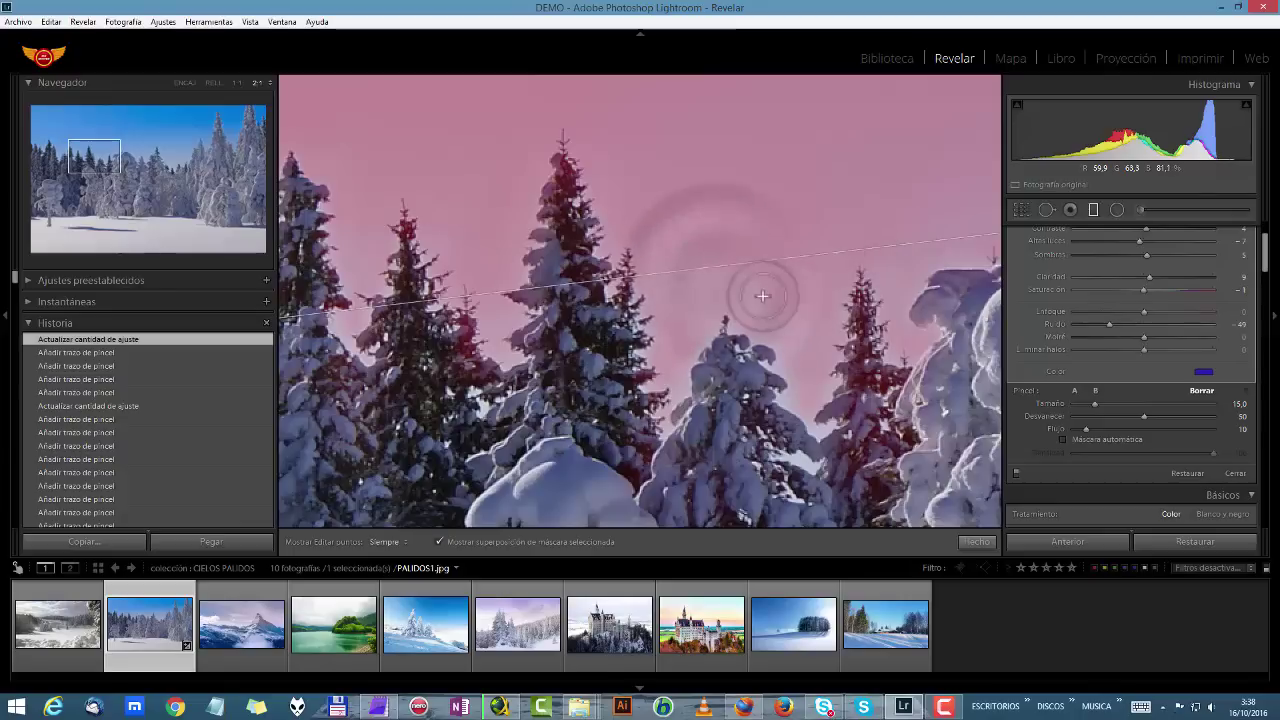
key(h)
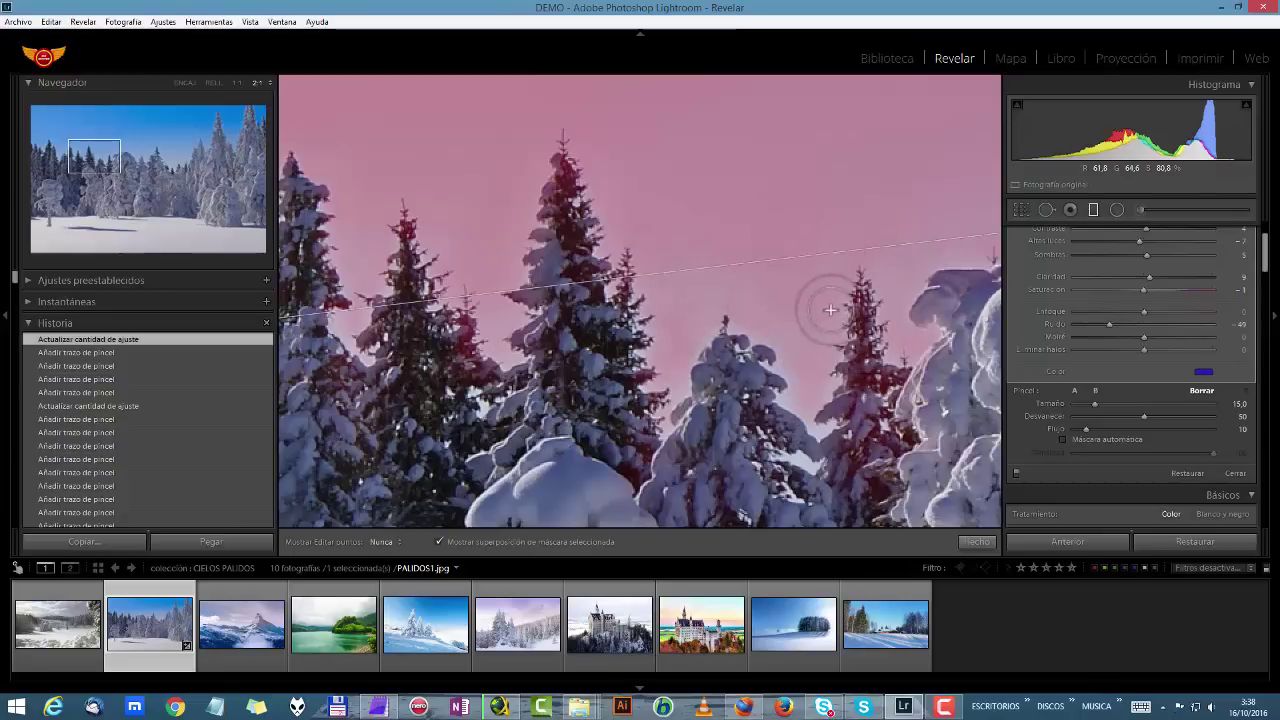
click(830, 310)
click(830, 310)
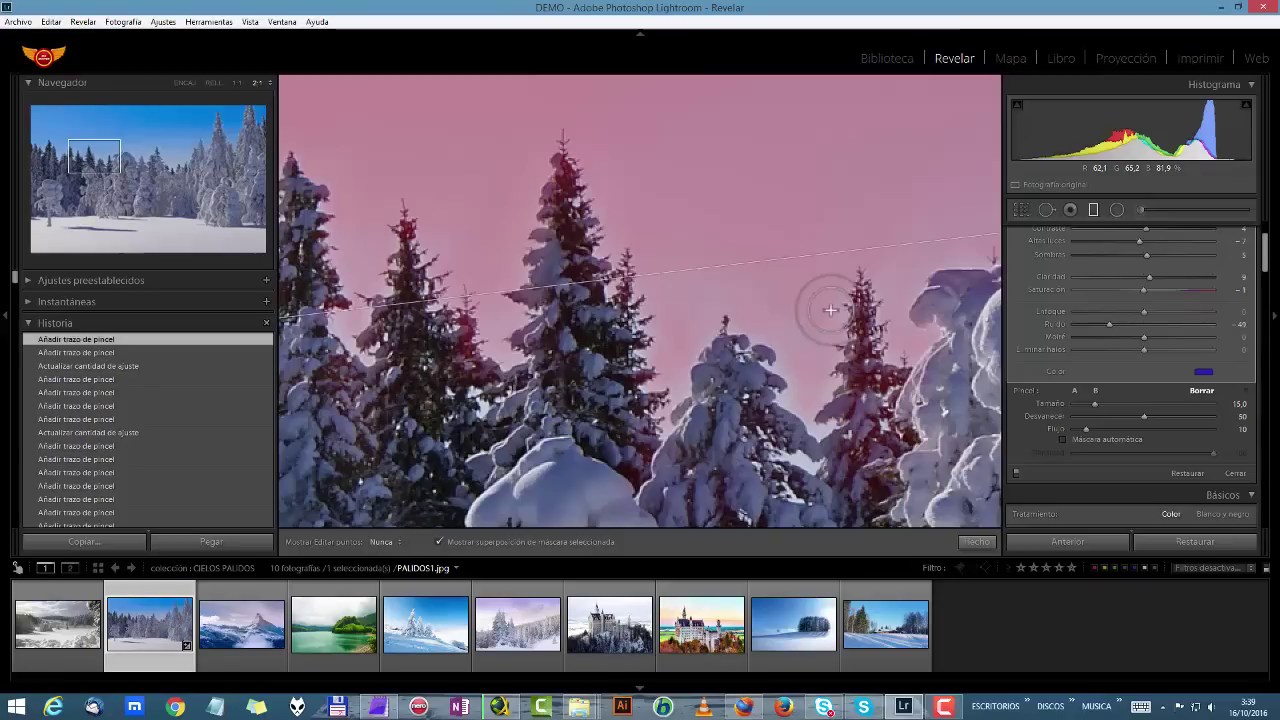
key(h)
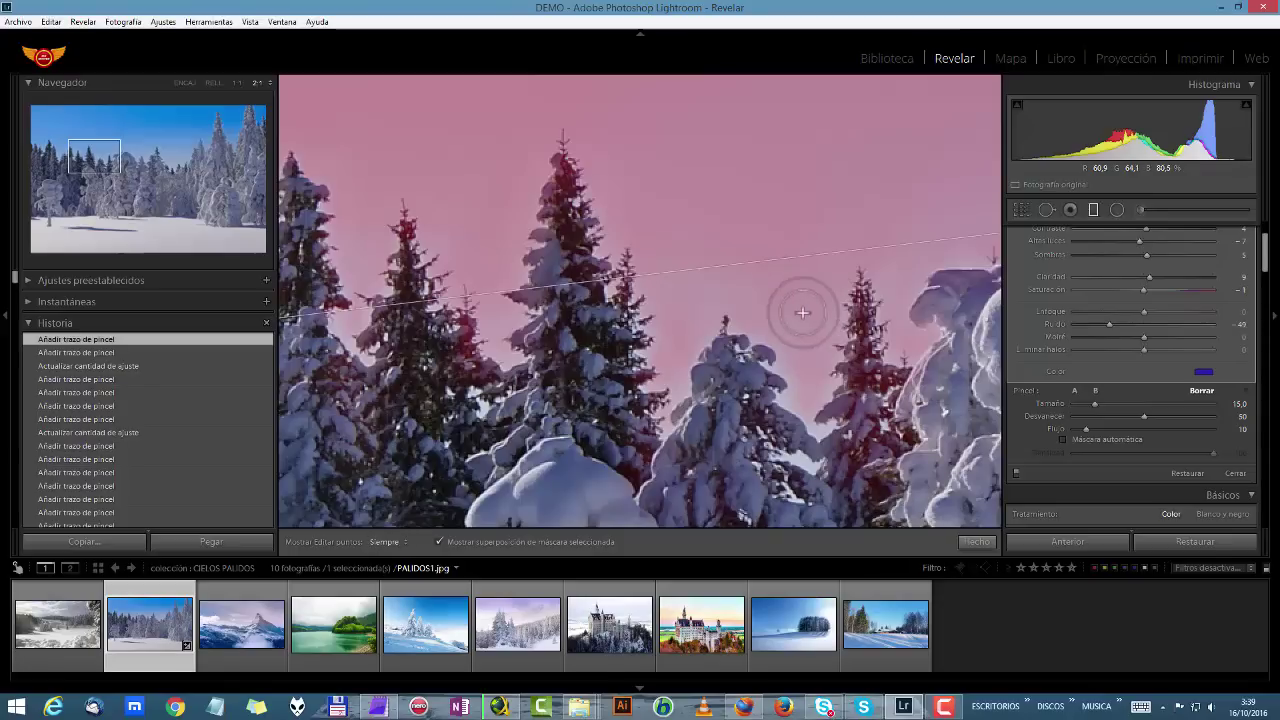
key(h)
click(802, 312)
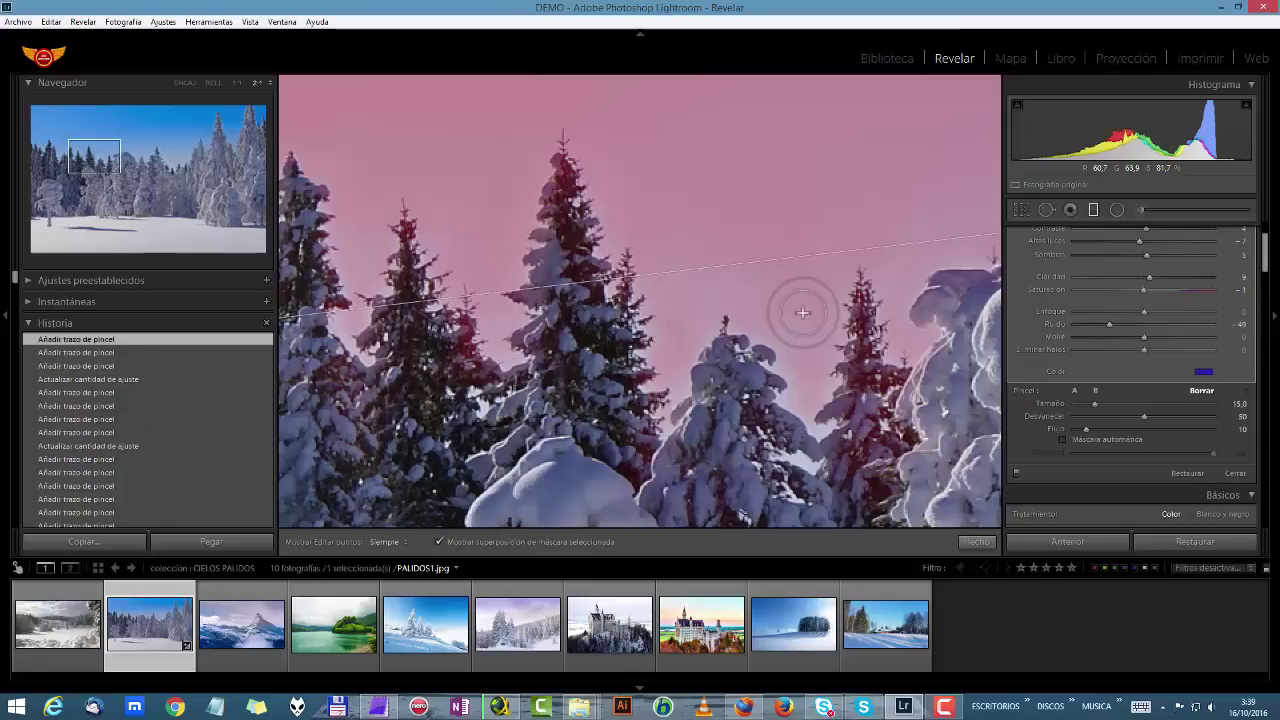
Dab repeated strokes onto the sky beside the treetops, toggling edit pins as needed
key(h)
click(802, 312)
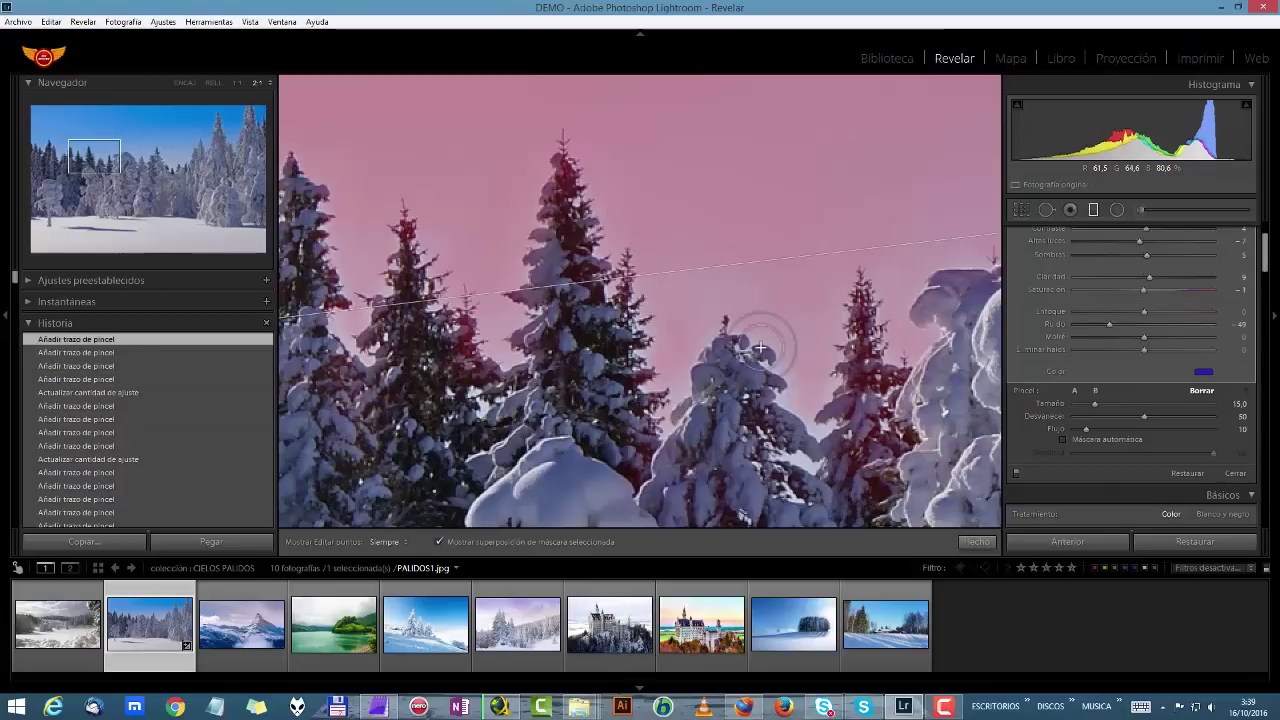
click(760, 348)
key(h)
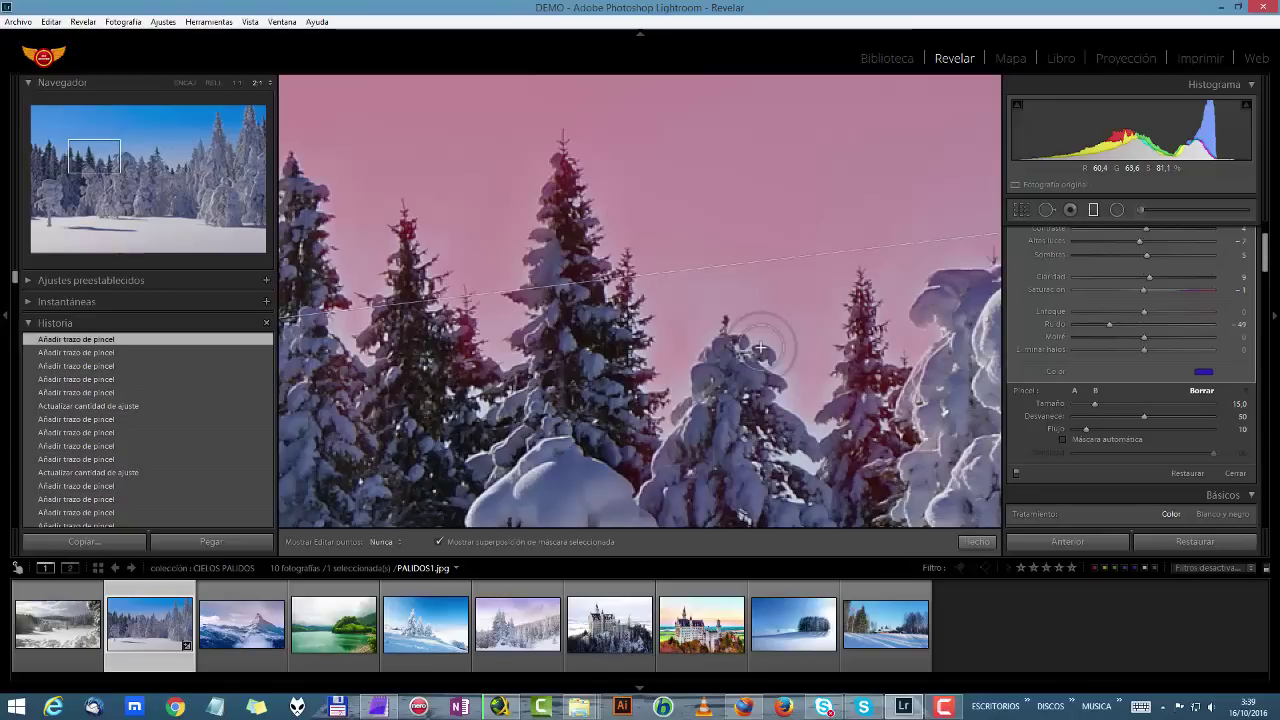
key(h)
click(760, 348)
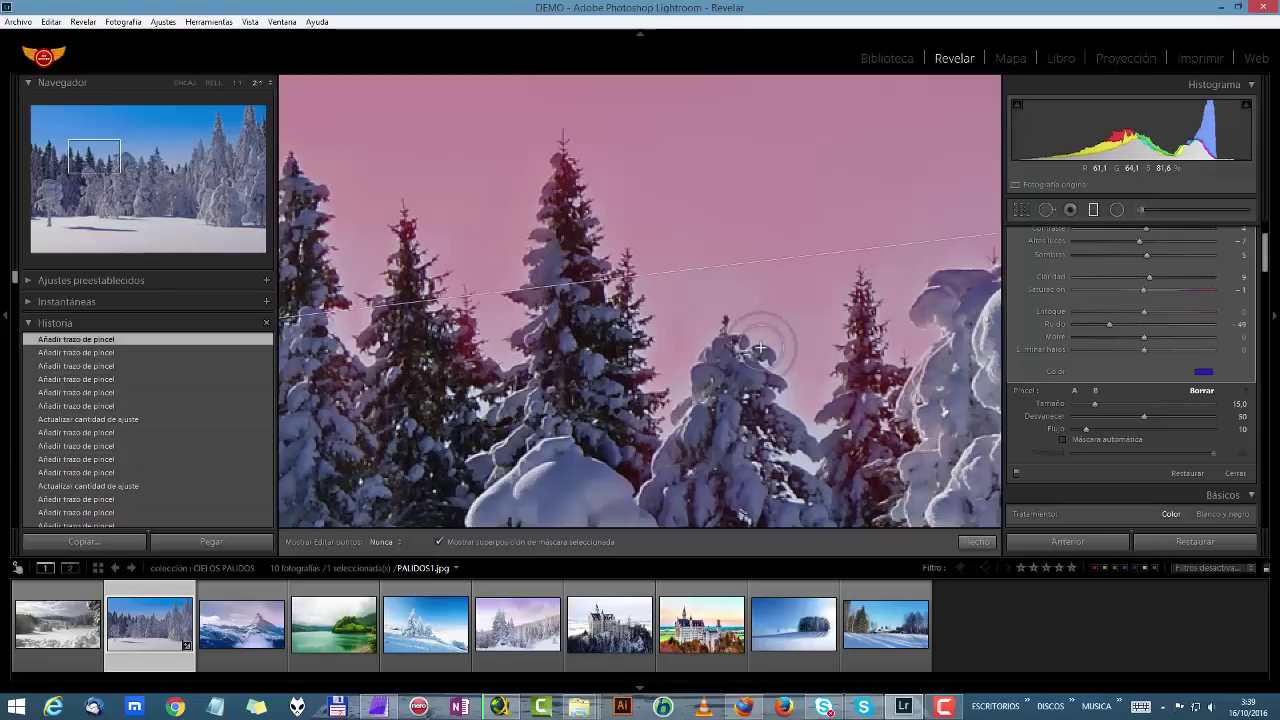
key(h)
click(760, 348)
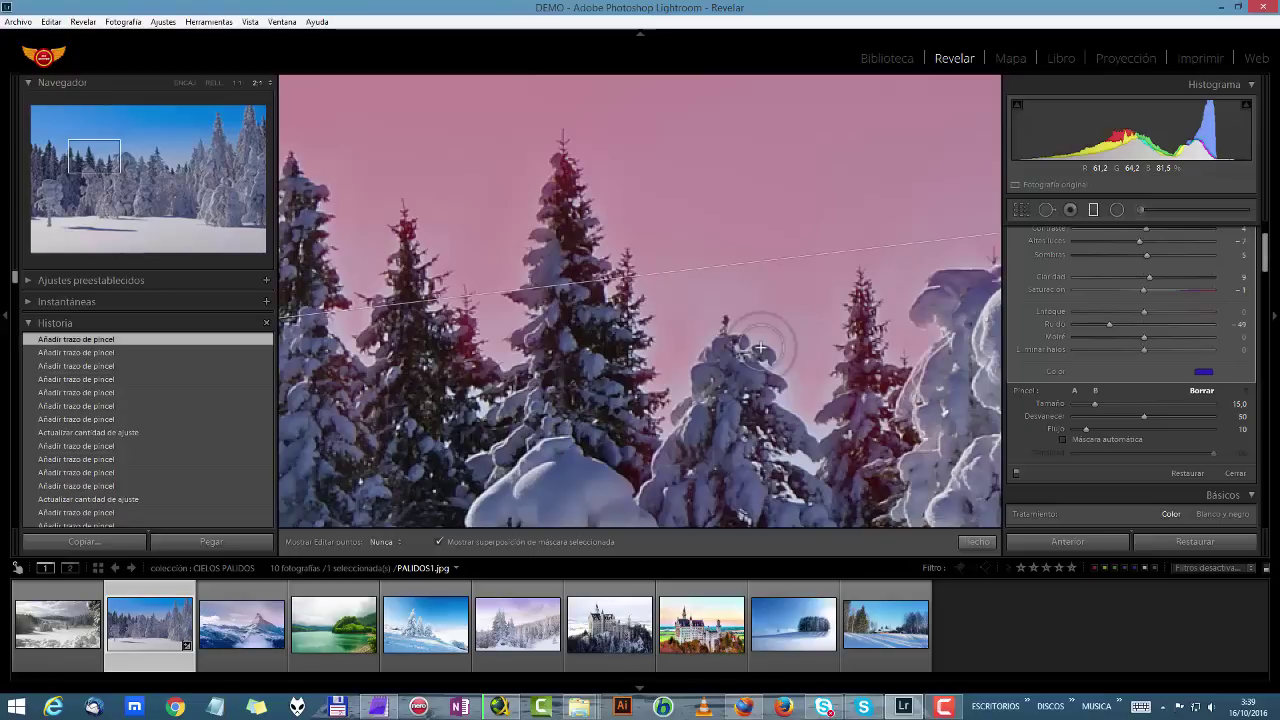
click(760, 348)
key(h)
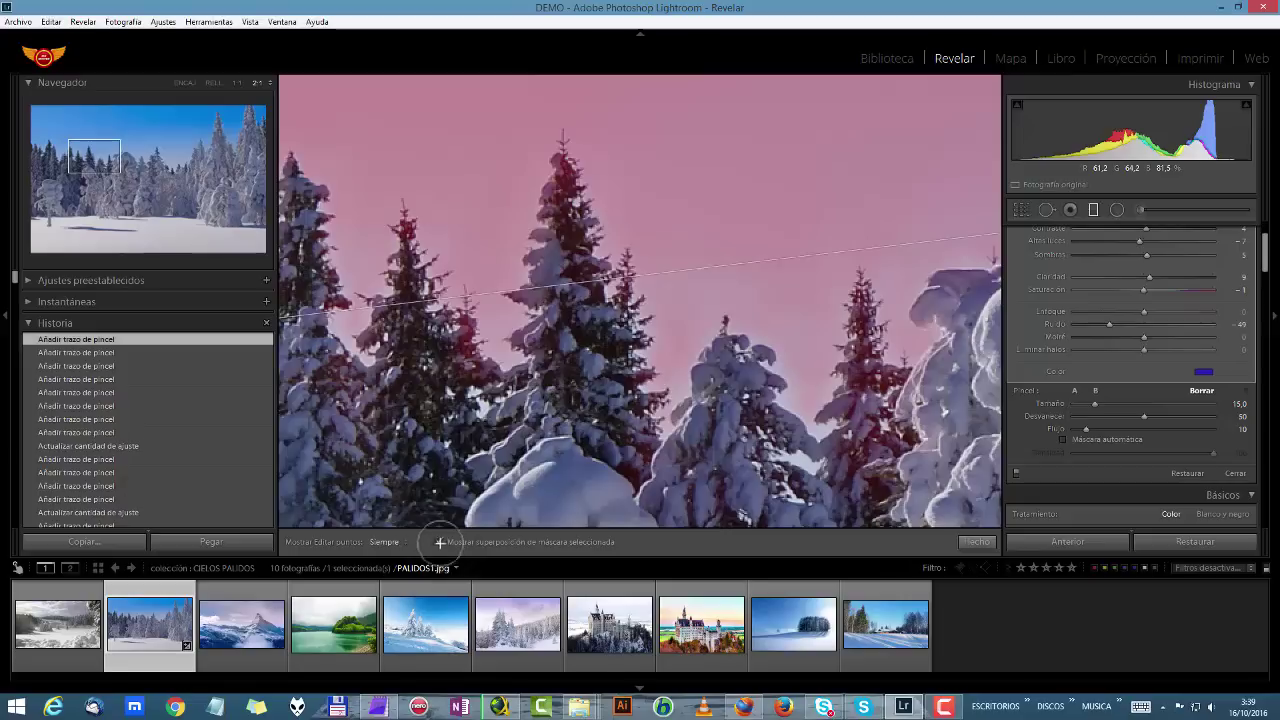
click(718, 394)
key(h)
key(h)
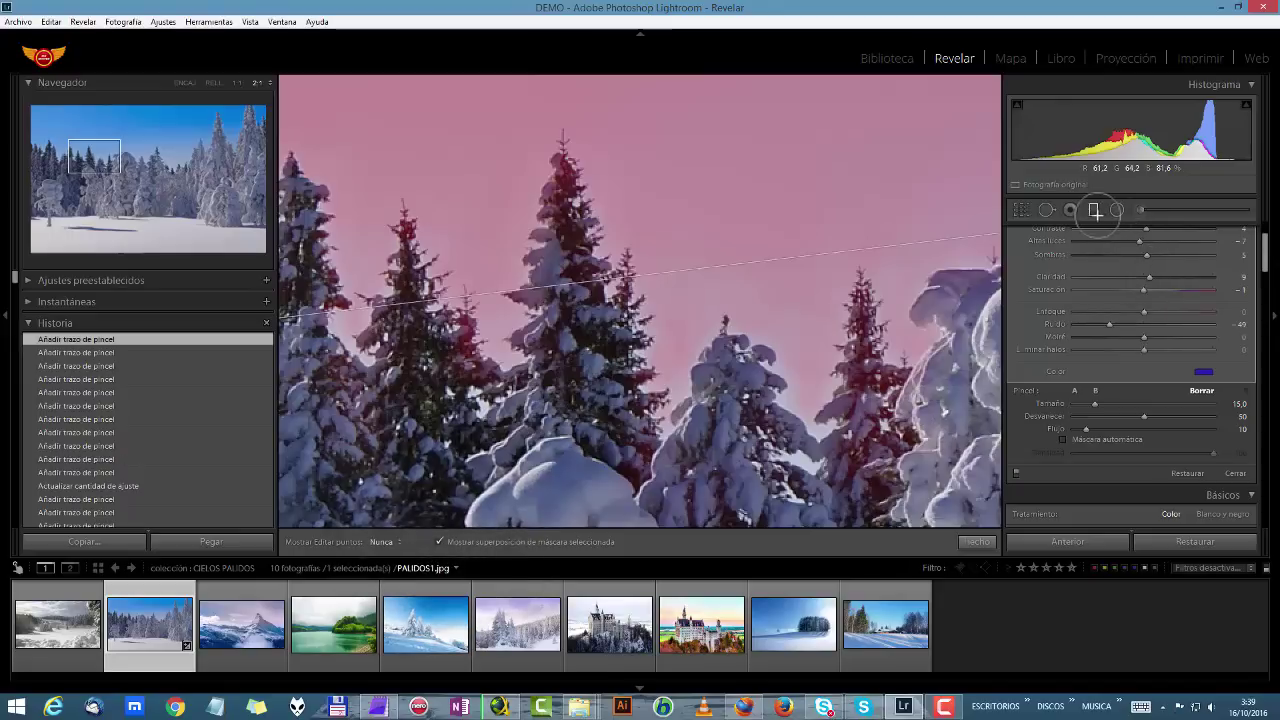
Close the adjustment brush and zoom out to the full photo with the Basic panel
key(h)
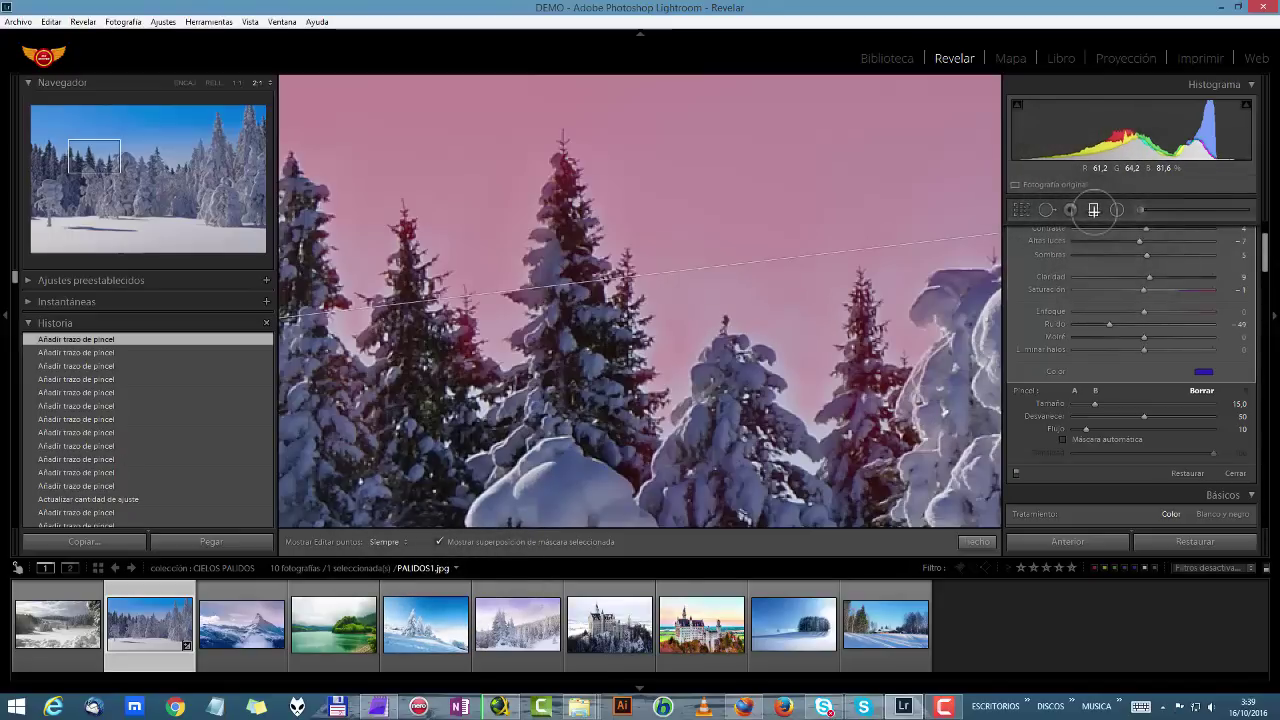
key(k)
click(213, 82)
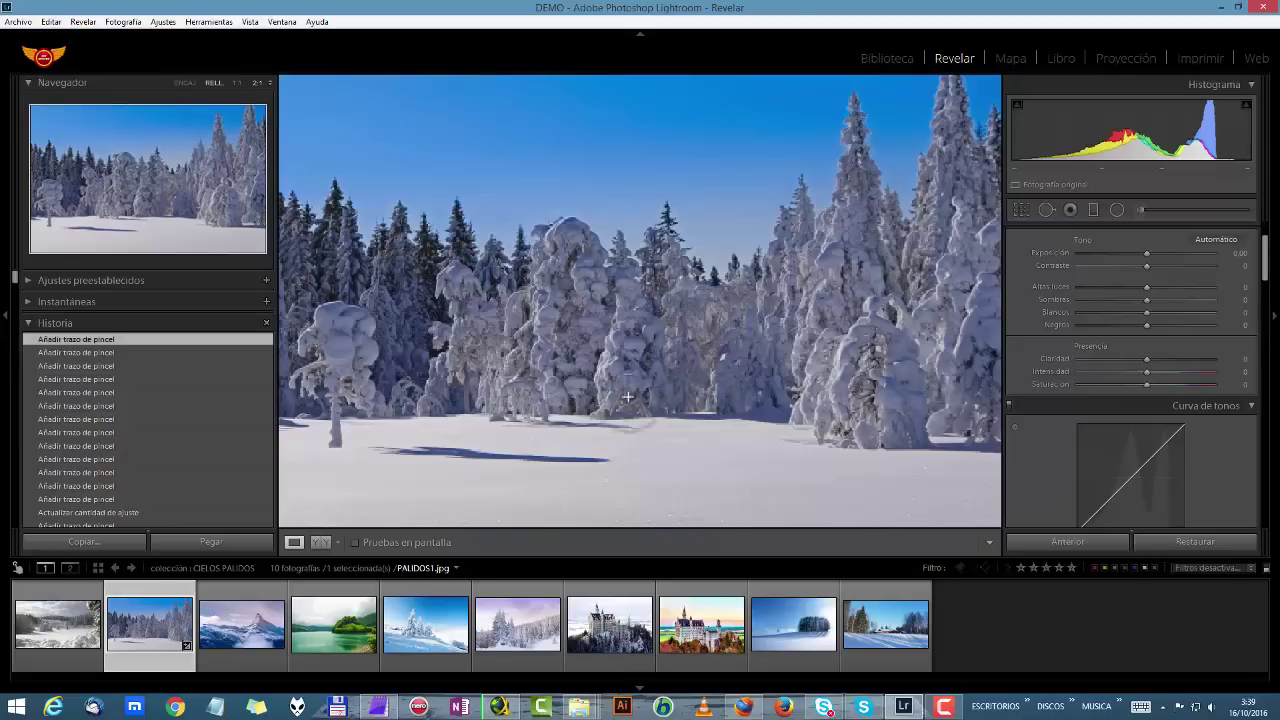
click(1098, 508)
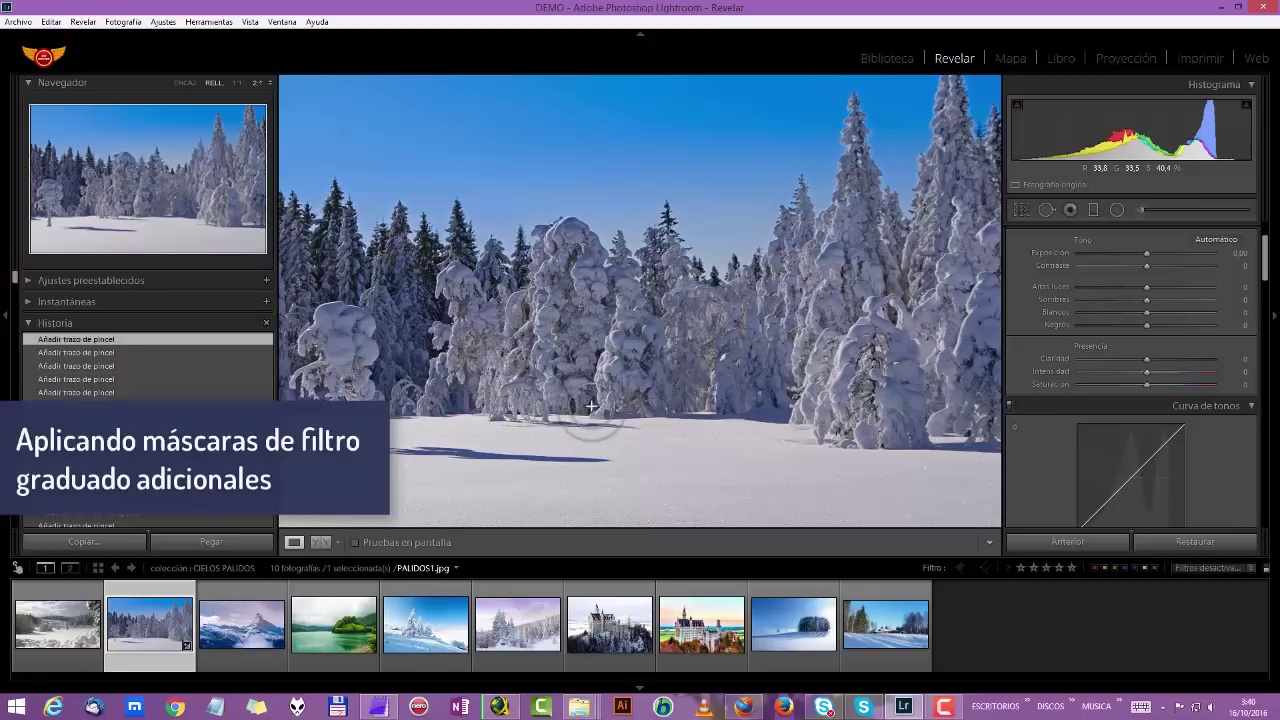
Create a new graduated filter dragged upward over the foreground snow
click(1091, 210)
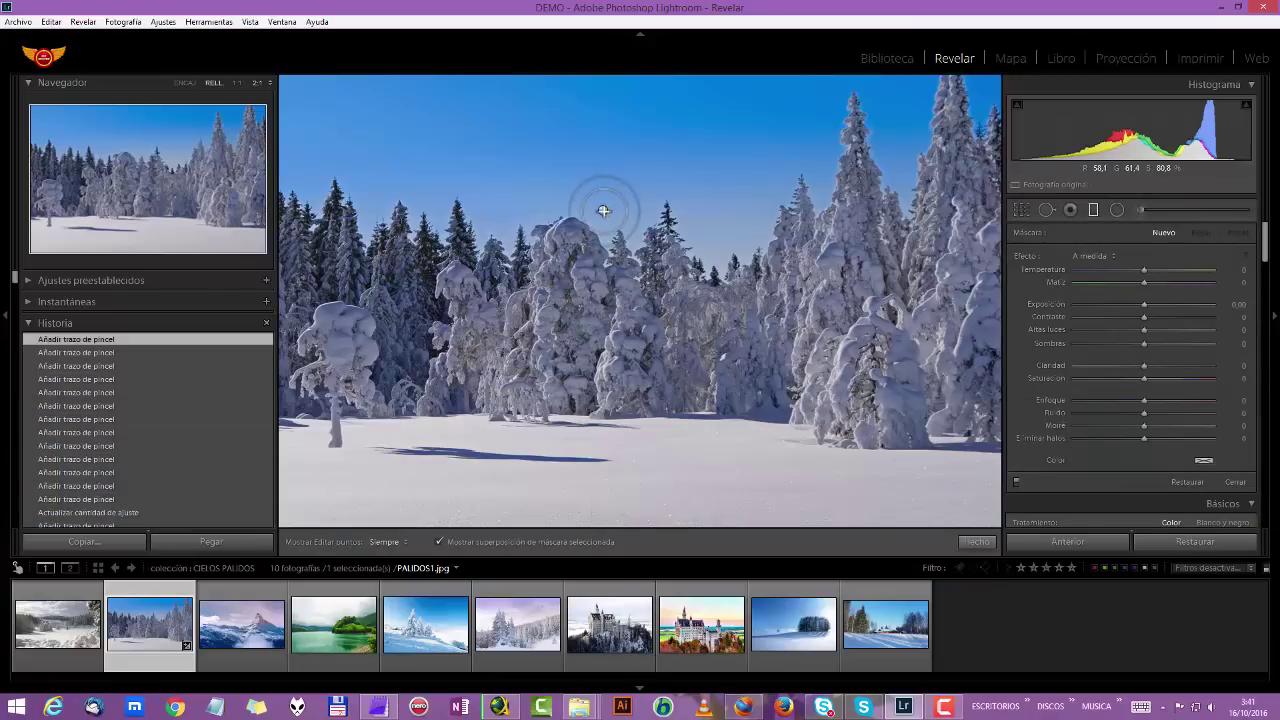
click(603, 211)
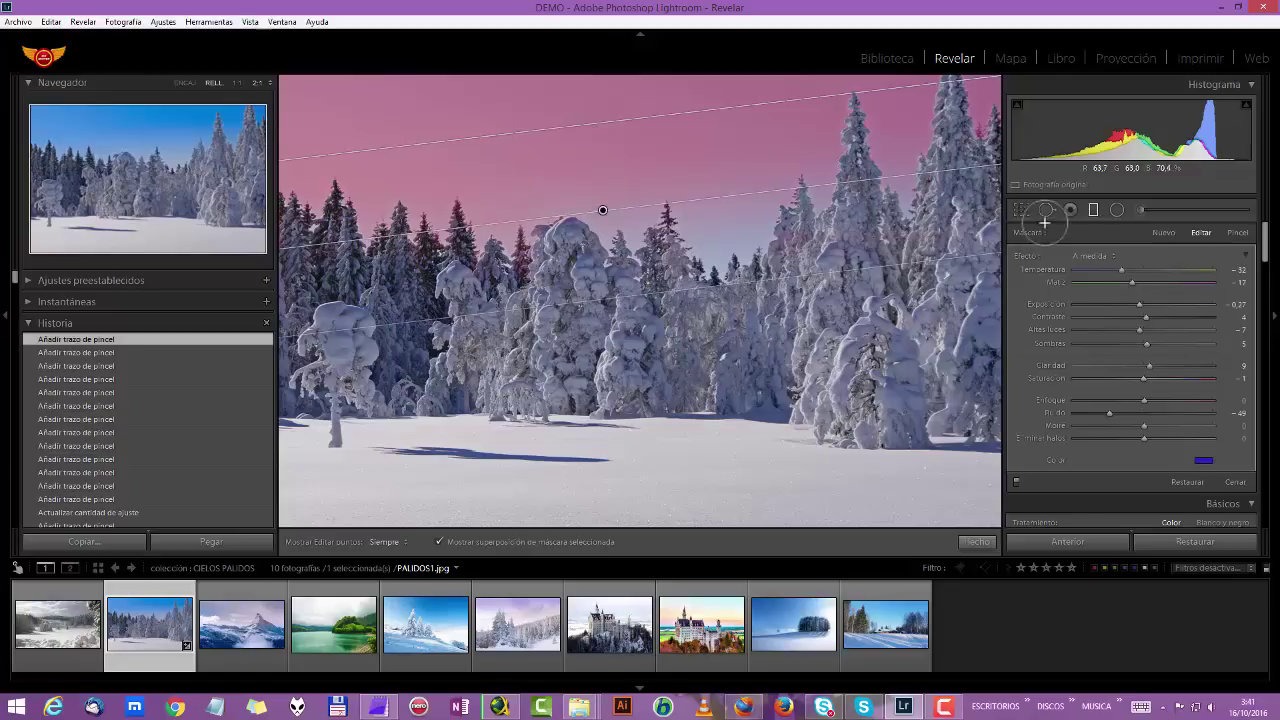
click(1163, 232)
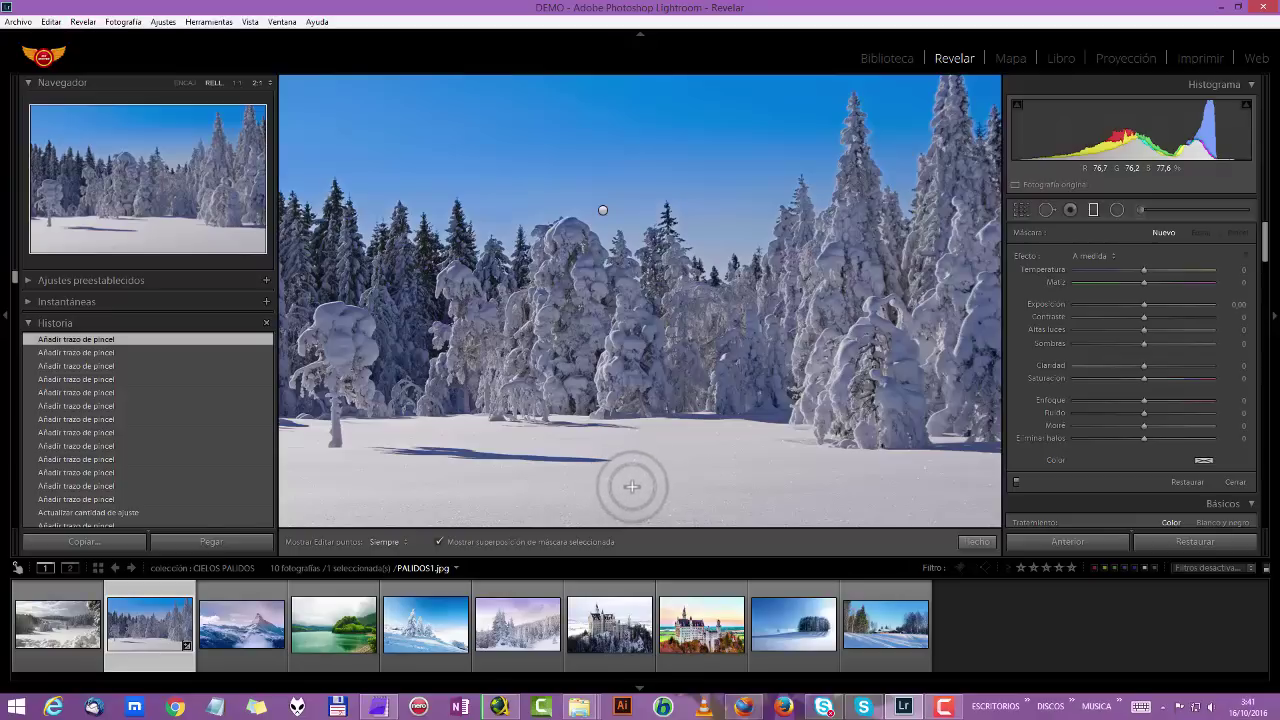
mouse_move(631, 469)
mouse_down()
mouse_move(633, 437)
mouse_move(608, 434)
mouse_move(639, 412)
mouse_up()
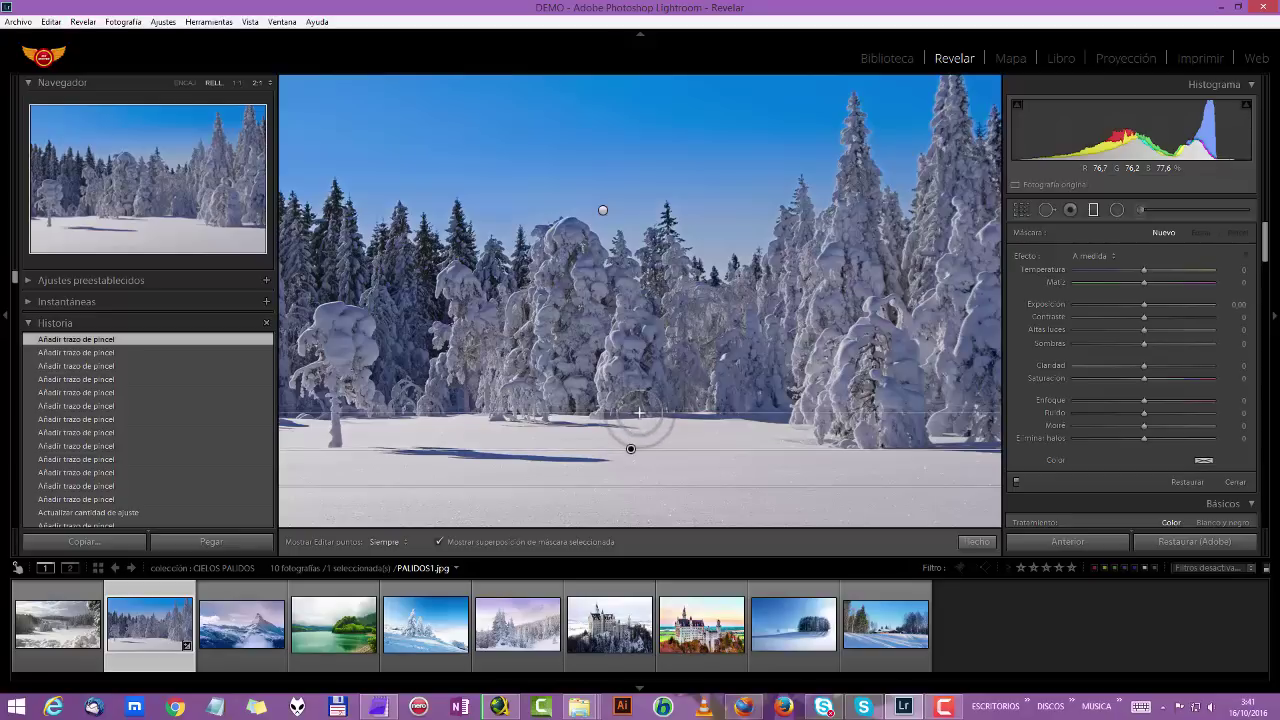
drag(639, 412, 639, 412)
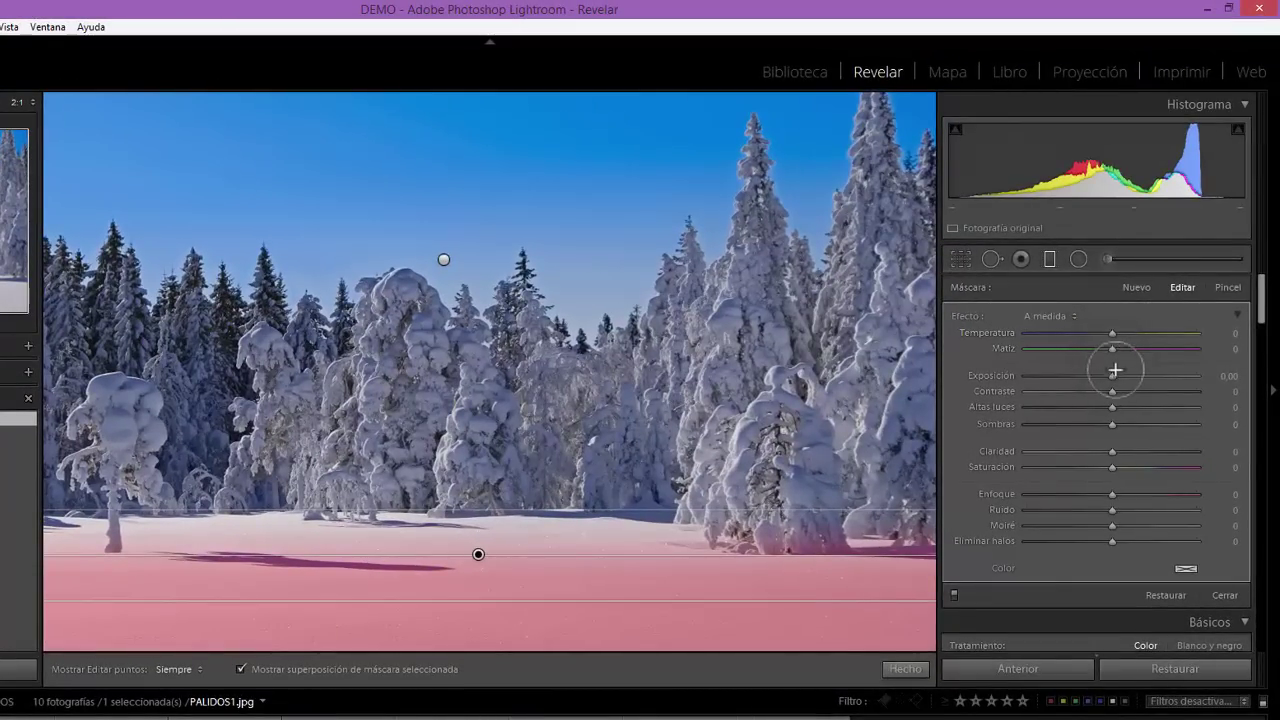
Give the foreground filter Exposure 1.02, Contrast 20 and Shadows -26
drag(1114, 377, 1137, 376)
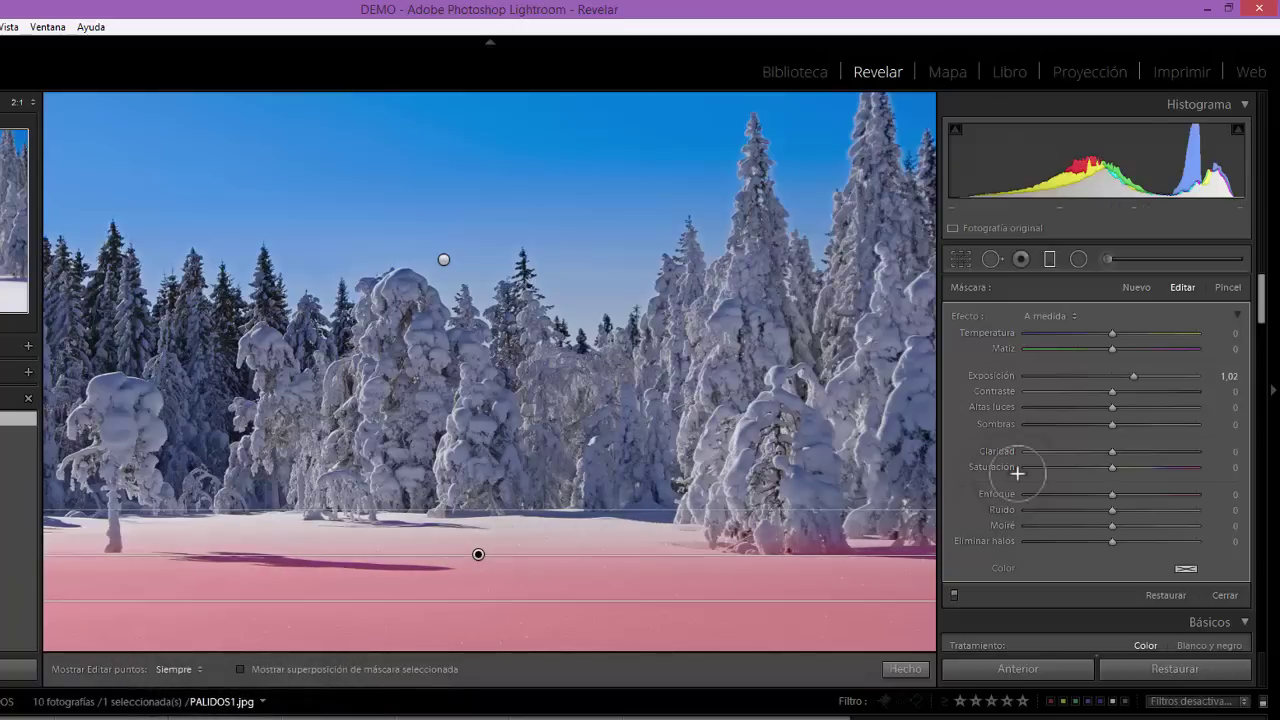
click(1128, 396)
click(1128, 396)
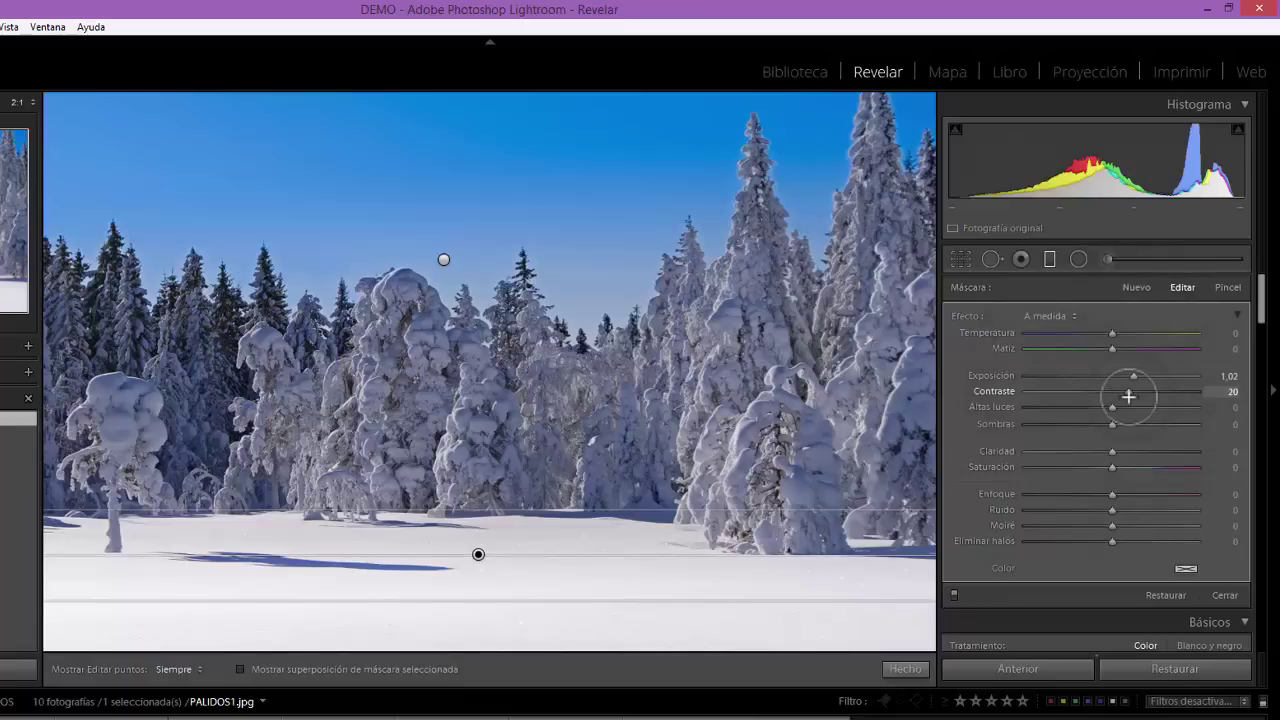
drag(1117, 405, 1128, 407)
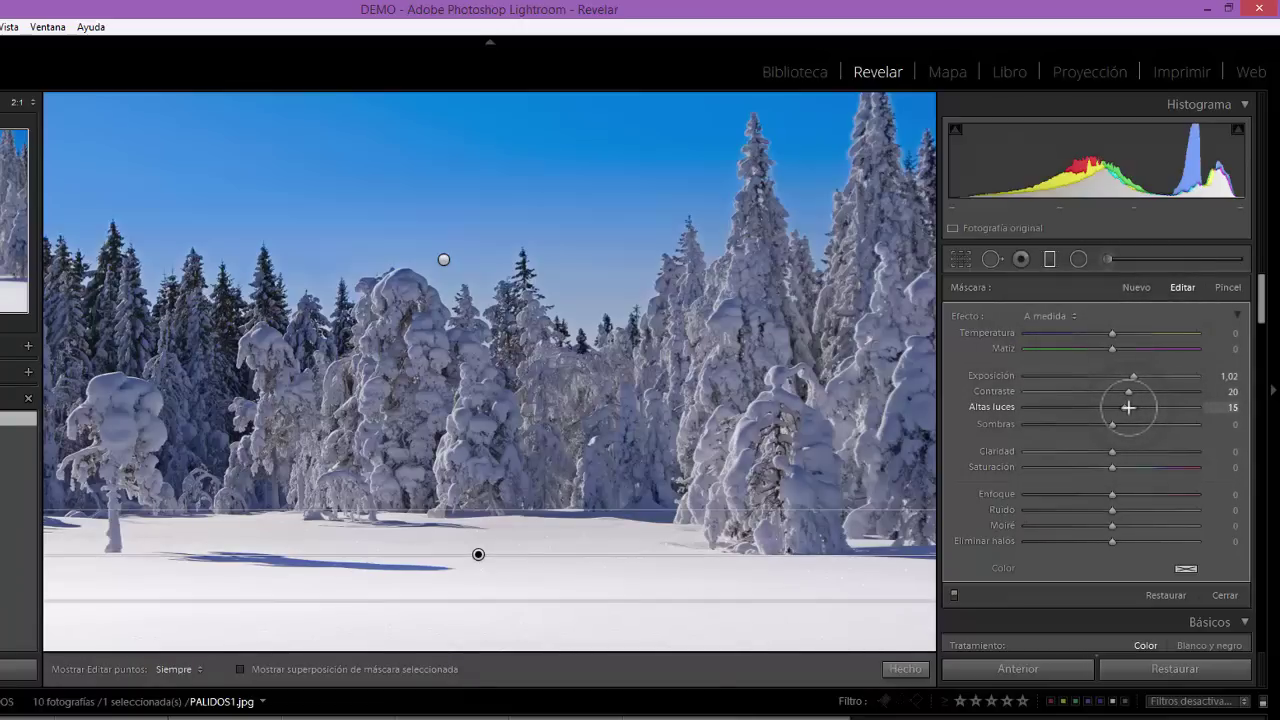
click(1107, 424)
drag(1107, 427, 1089, 427)
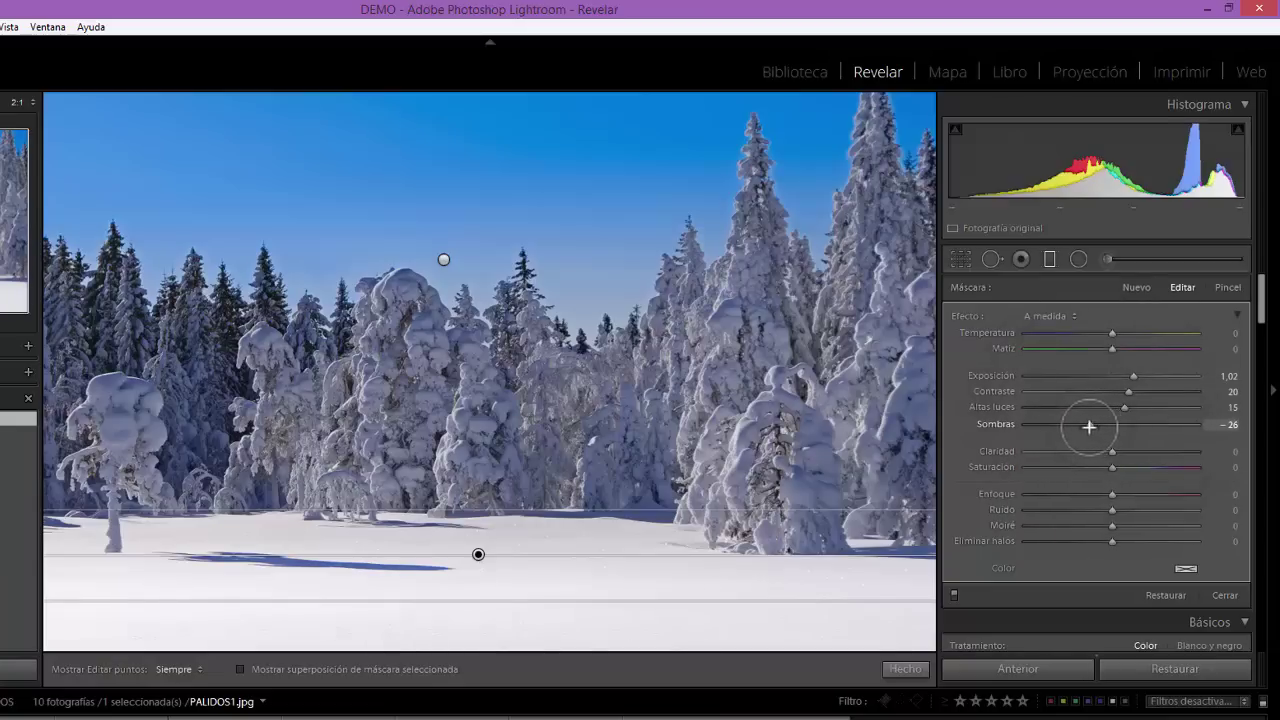
drag(1089, 427, 1084, 426)
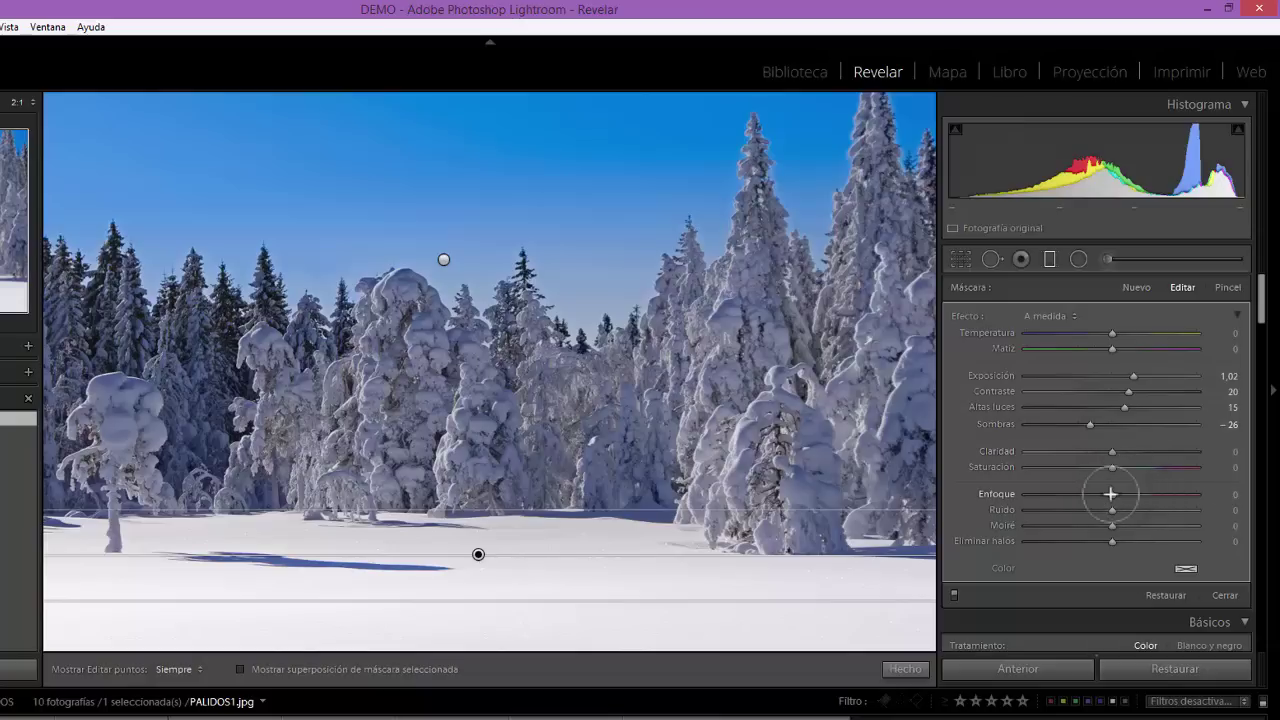
Add Sharpness 15 and Saturation 14, raise Highlights to 27, and nudge the filter up
drag(1113, 494, 1126, 496)
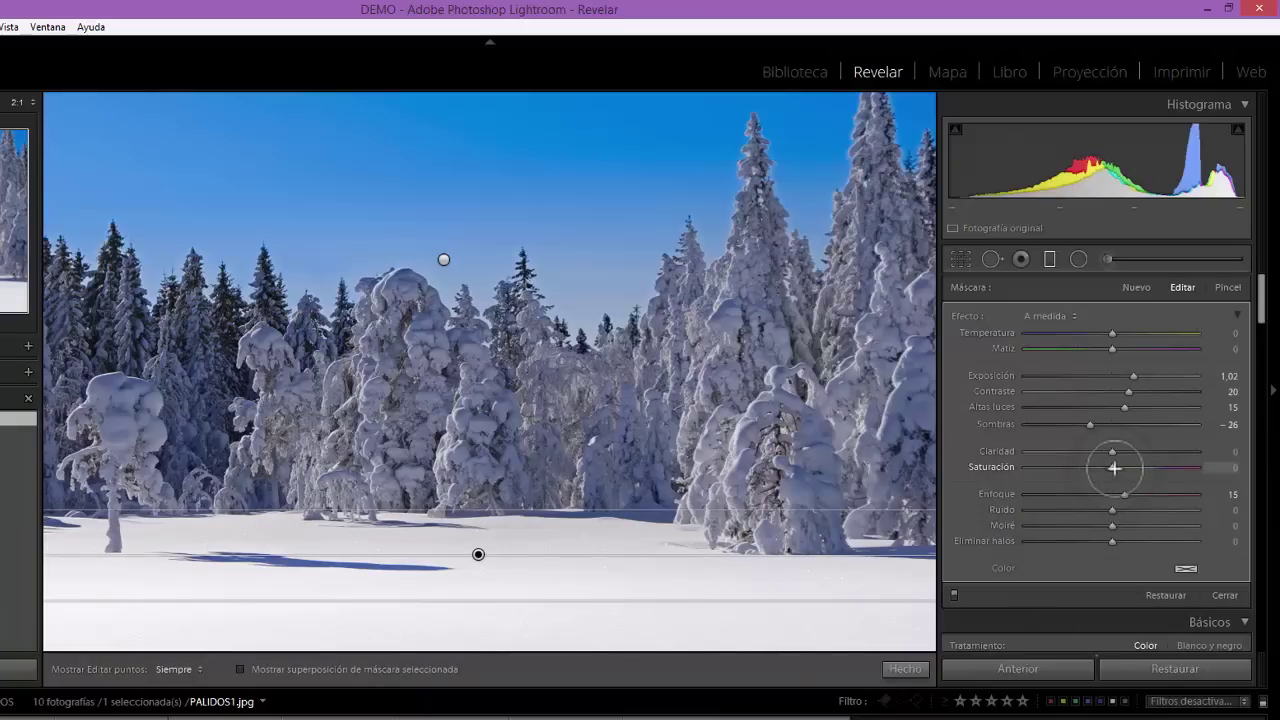
drag(1114, 467, 1128, 467)
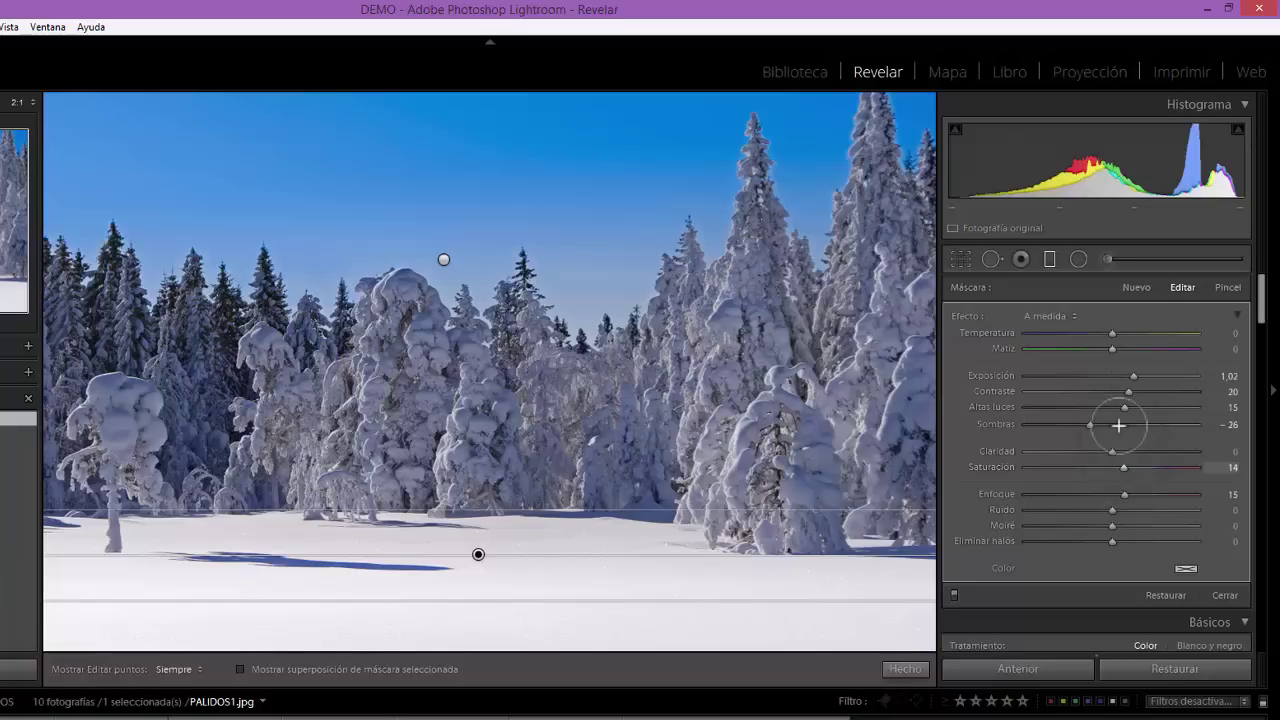
drag(1127, 409, 1137, 410)
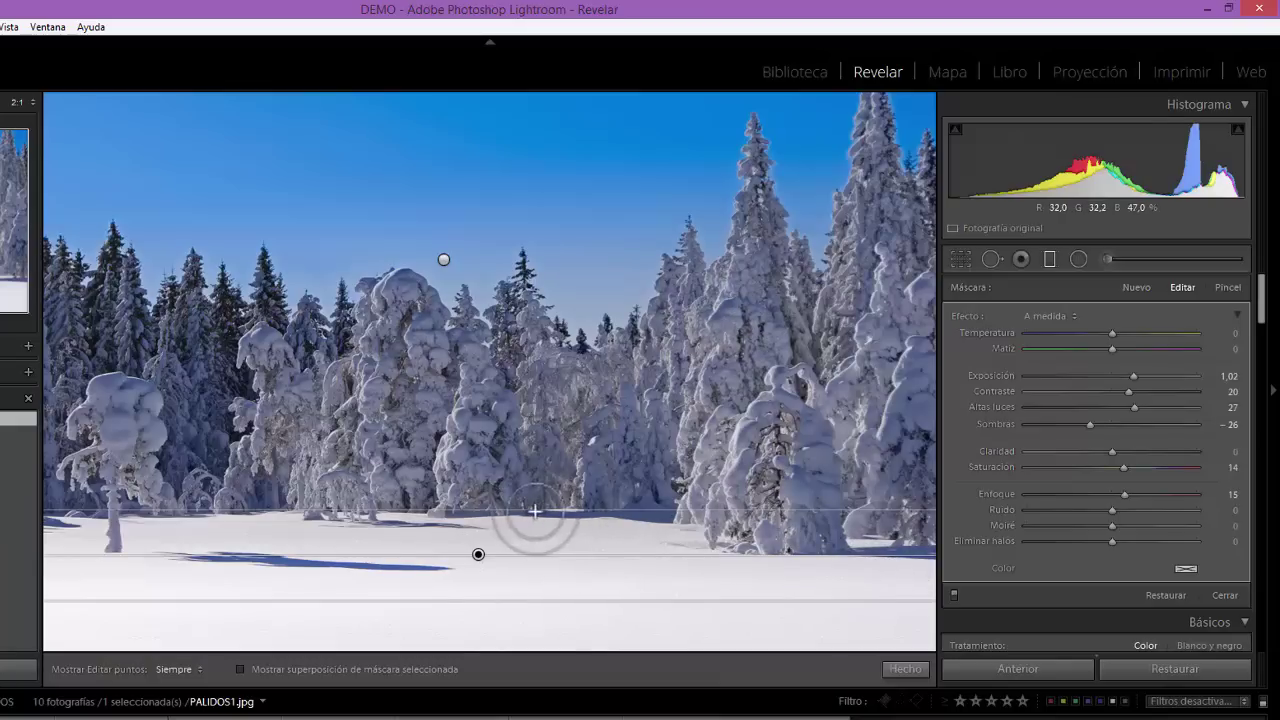
drag(522, 510, 522, 502)
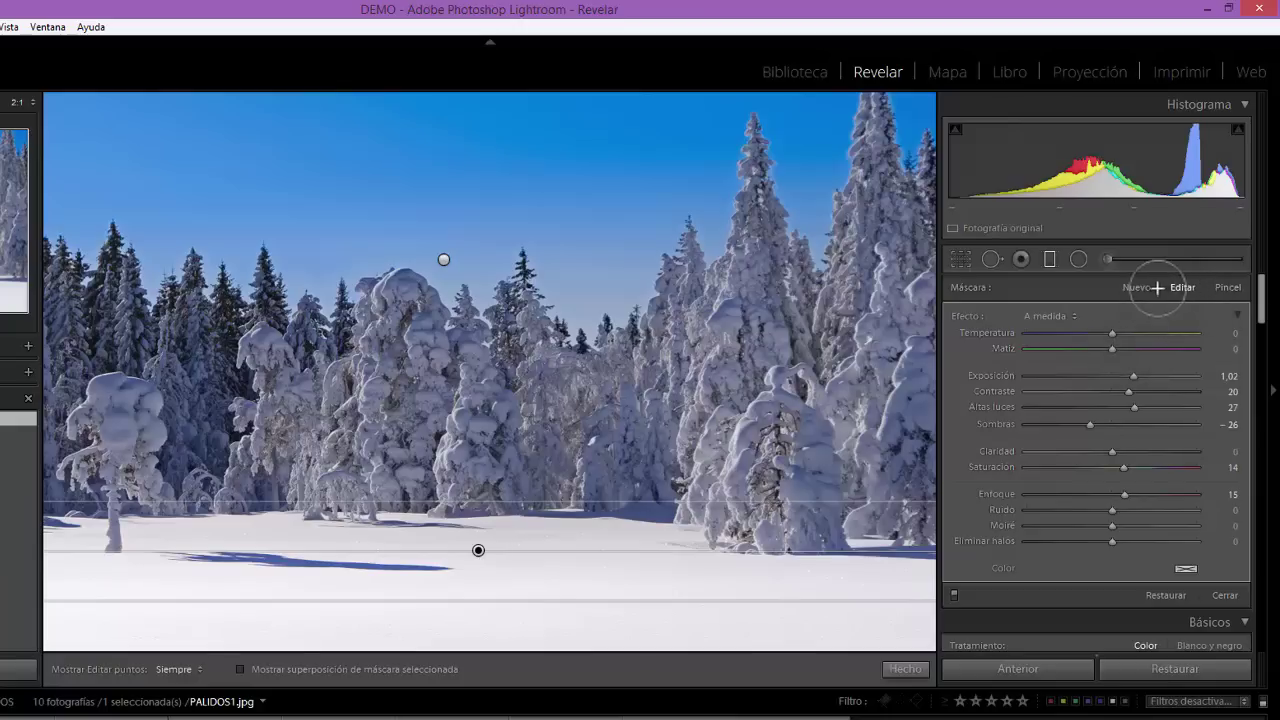
click(1050, 259)
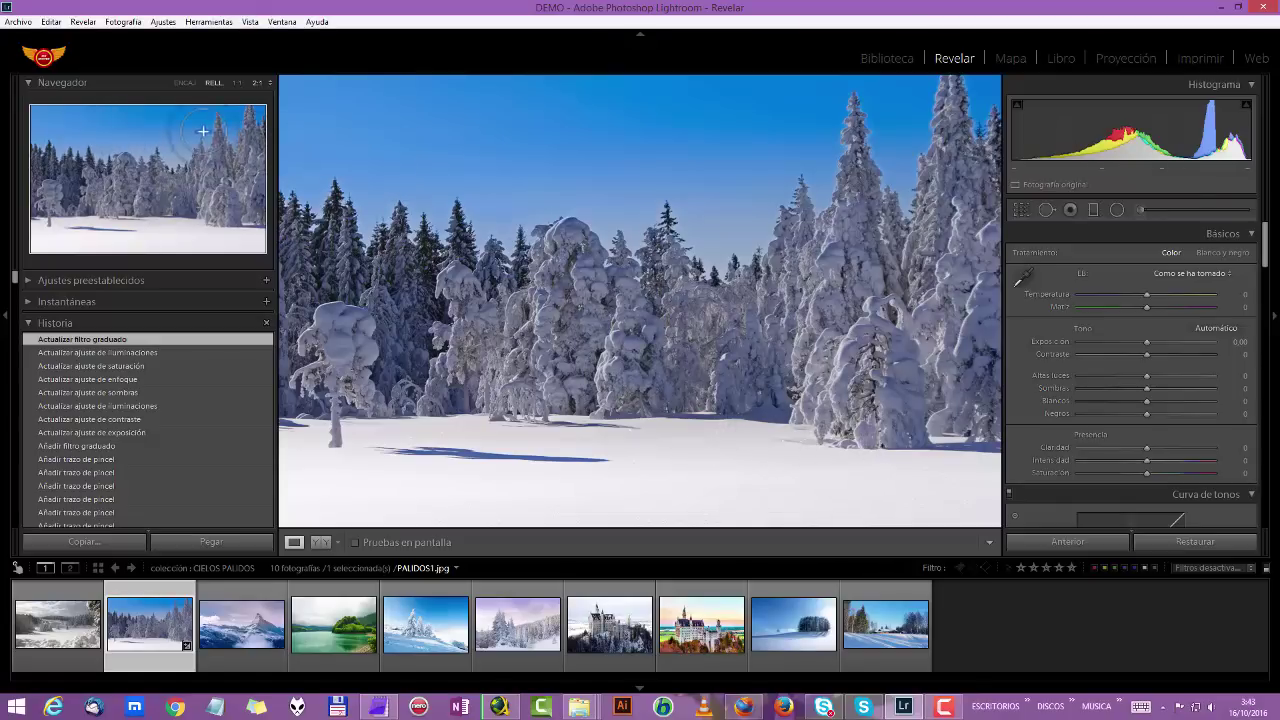
click(183, 82)
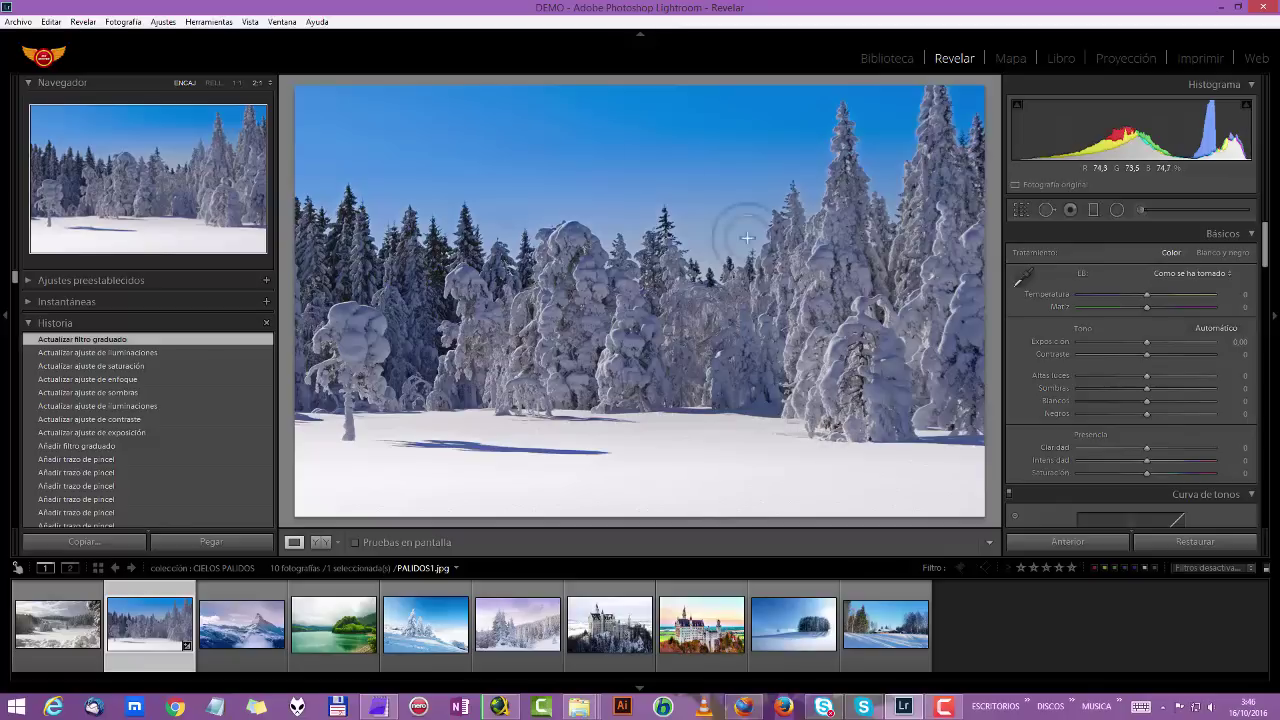
Select the snow graduated filter, shift it lower and narrow its transition, undoing a tilt
click(1095, 209)
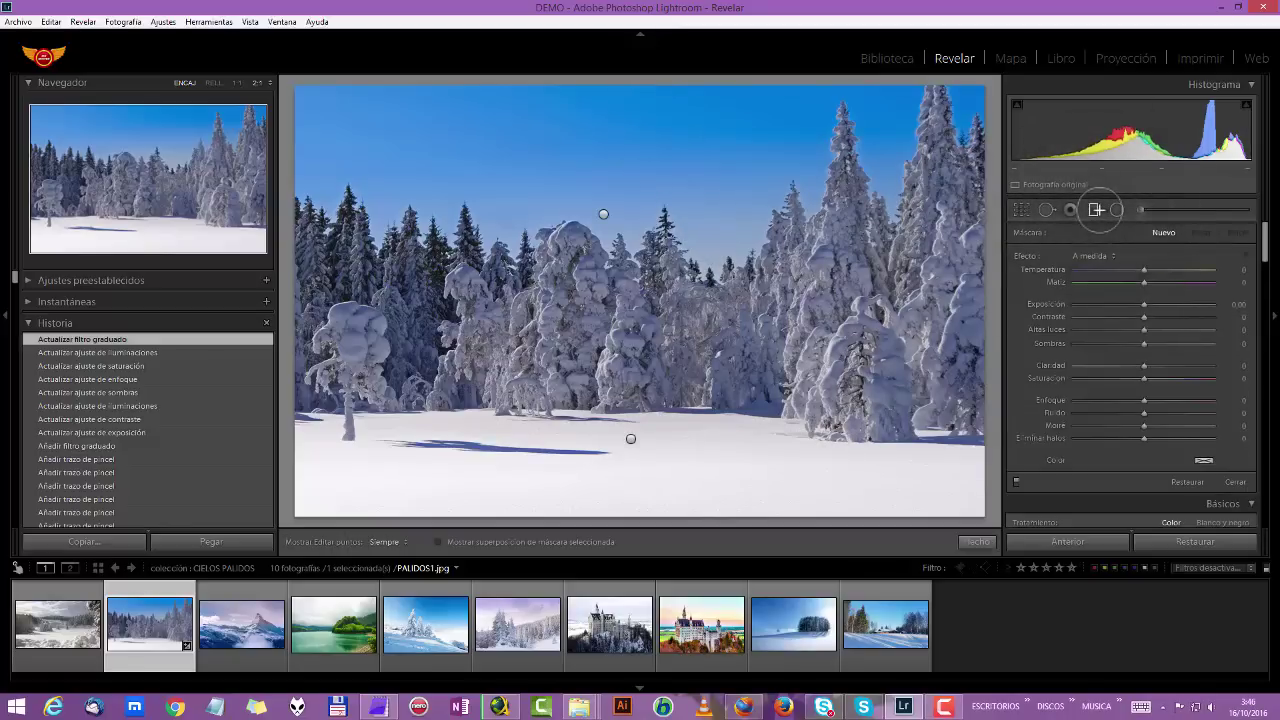
click(632, 438)
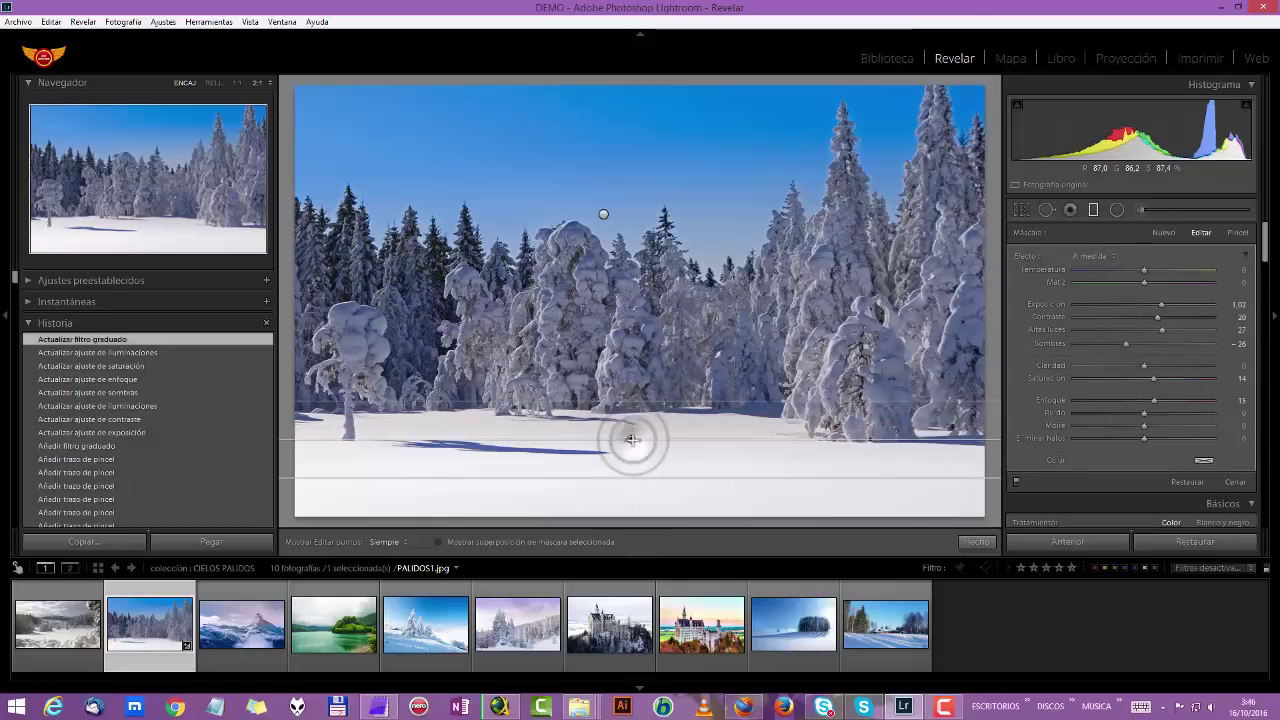
drag(632, 438, 630, 448)
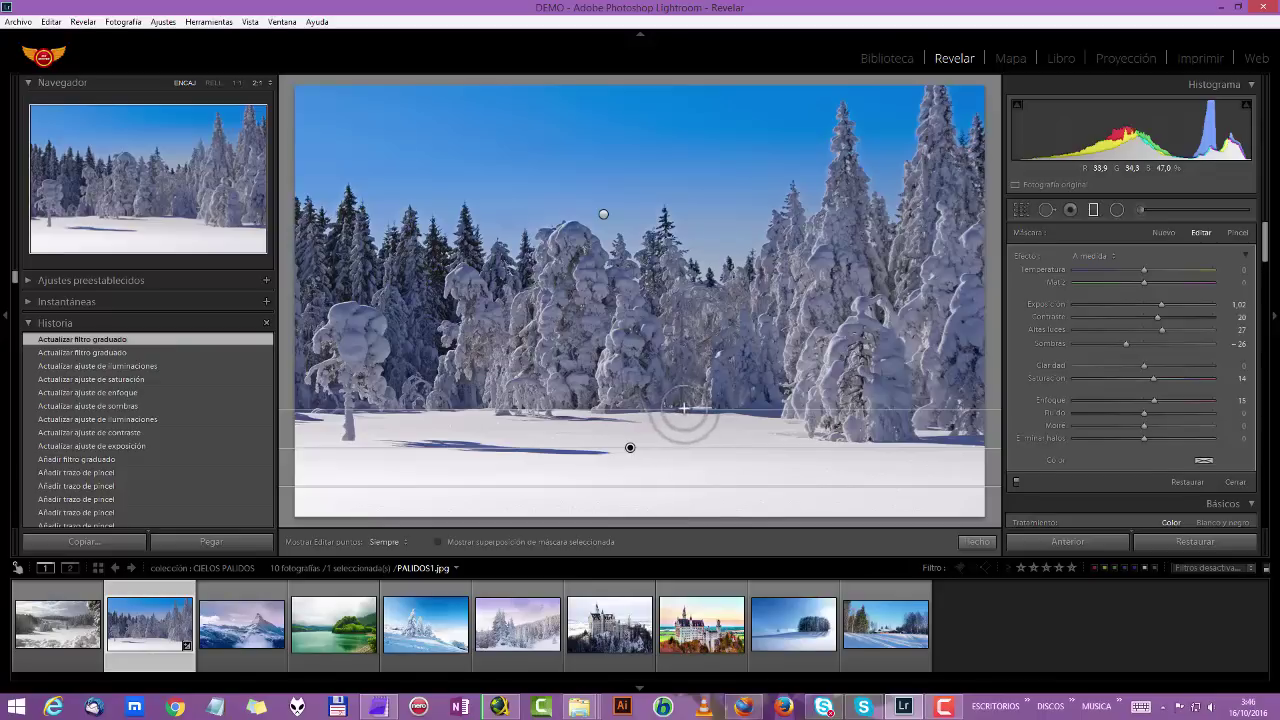
drag(694, 409, 699, 423)
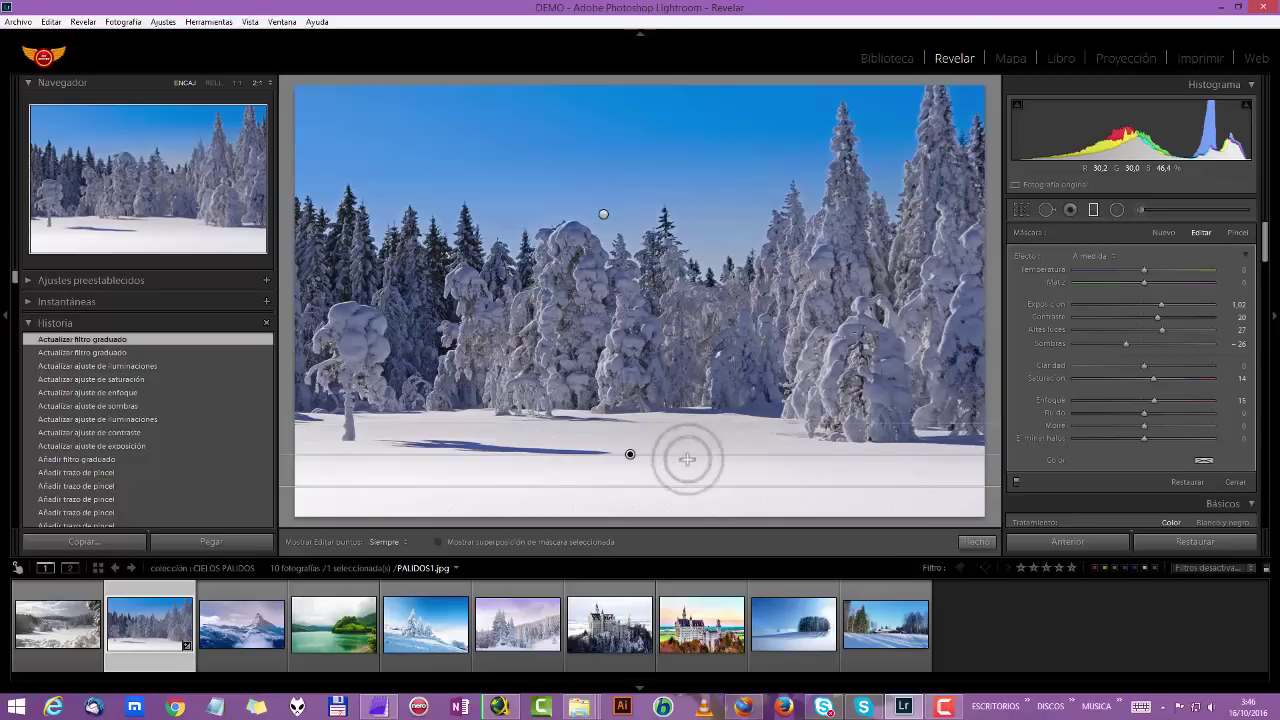
drag(674, 457, 704, 390)
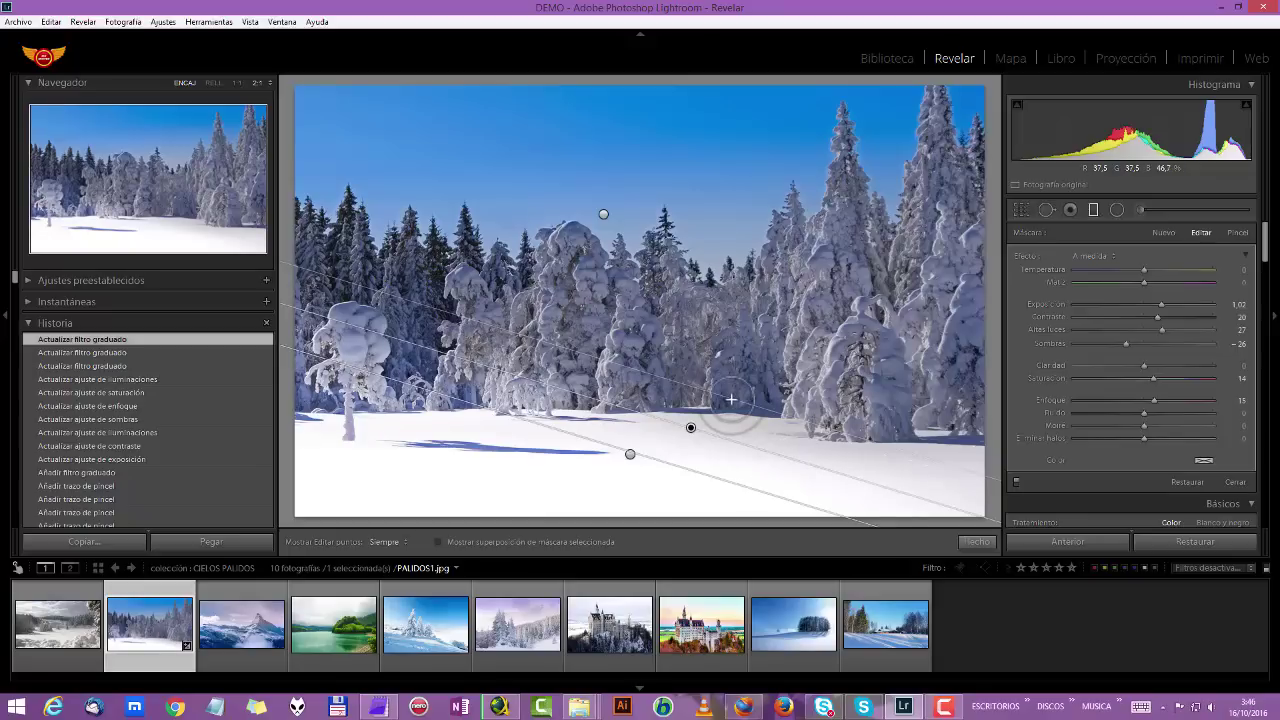
key(ctrl+z)
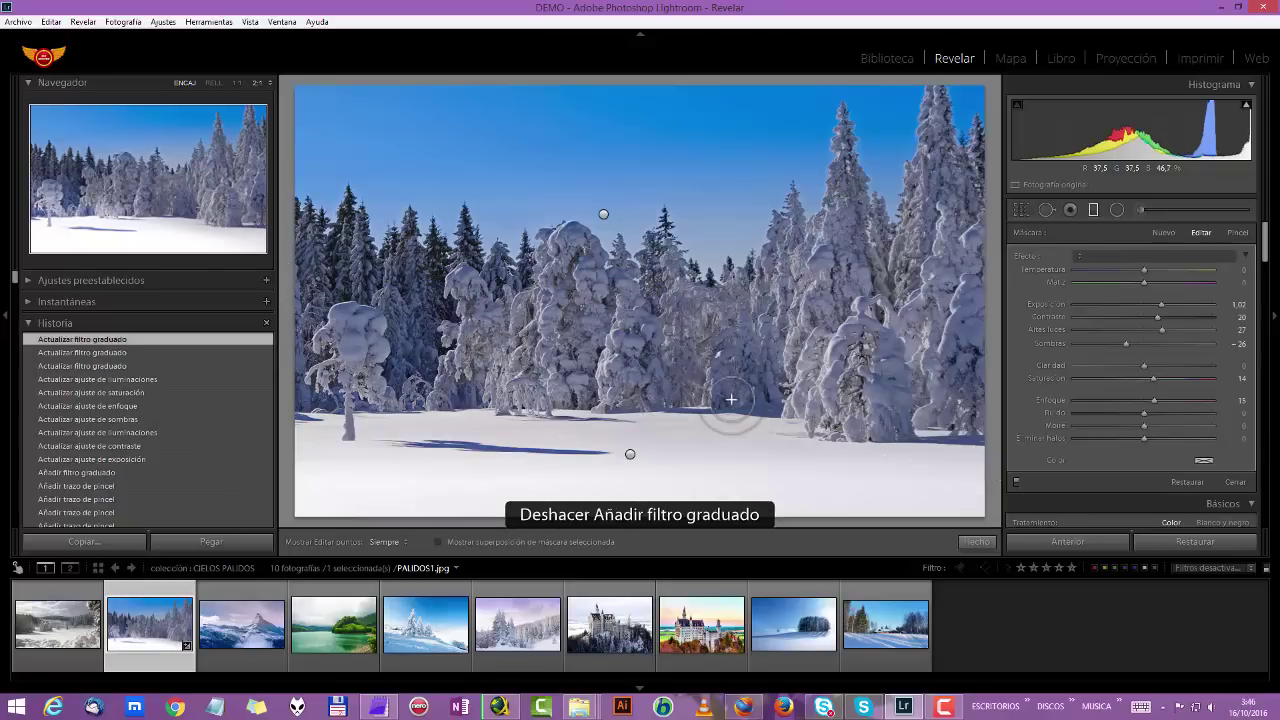
Readjust the filter's lower and upper edges over the snow and finish
click(630, 454)
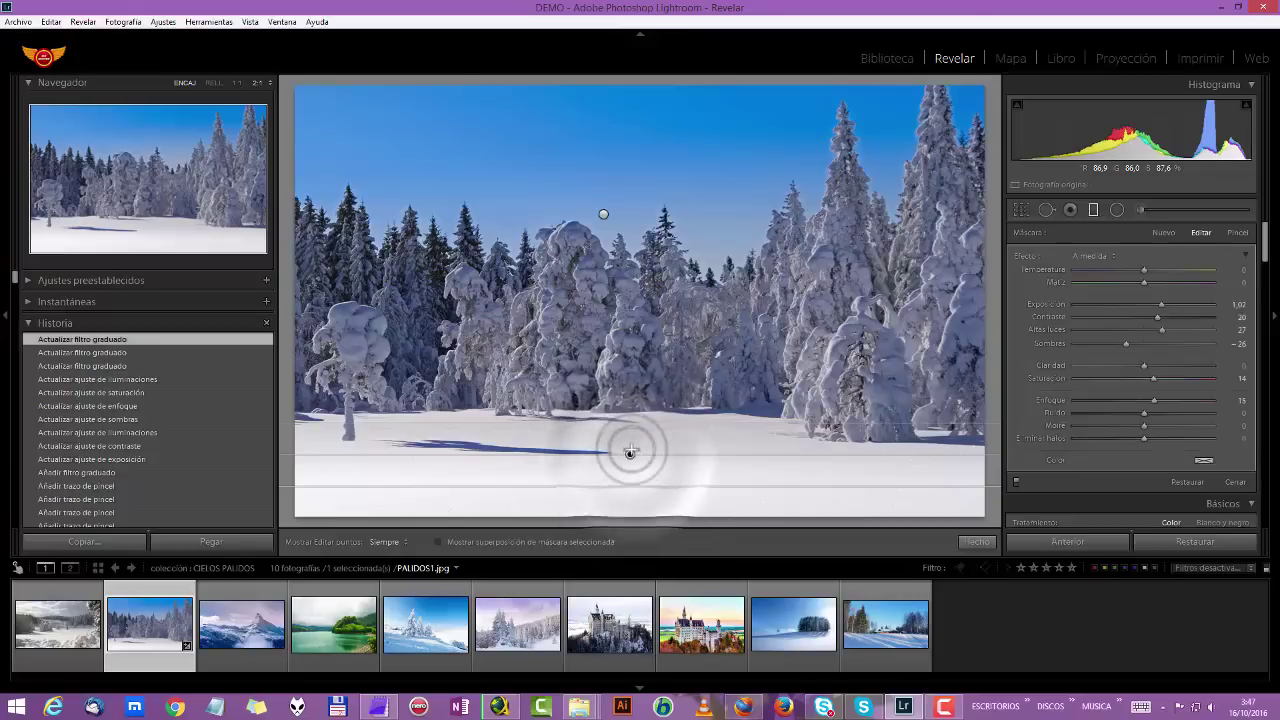
drag(649, 480, 654, 482)
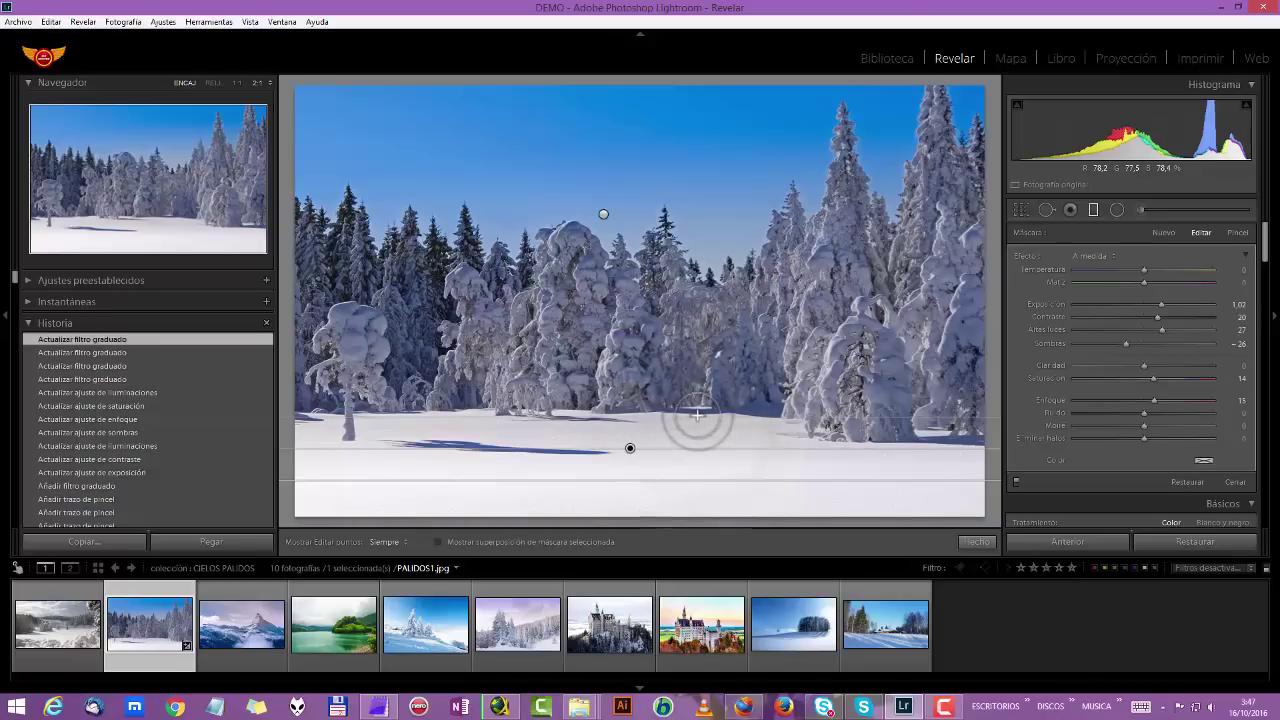
drag(697, 413, 700, 406)
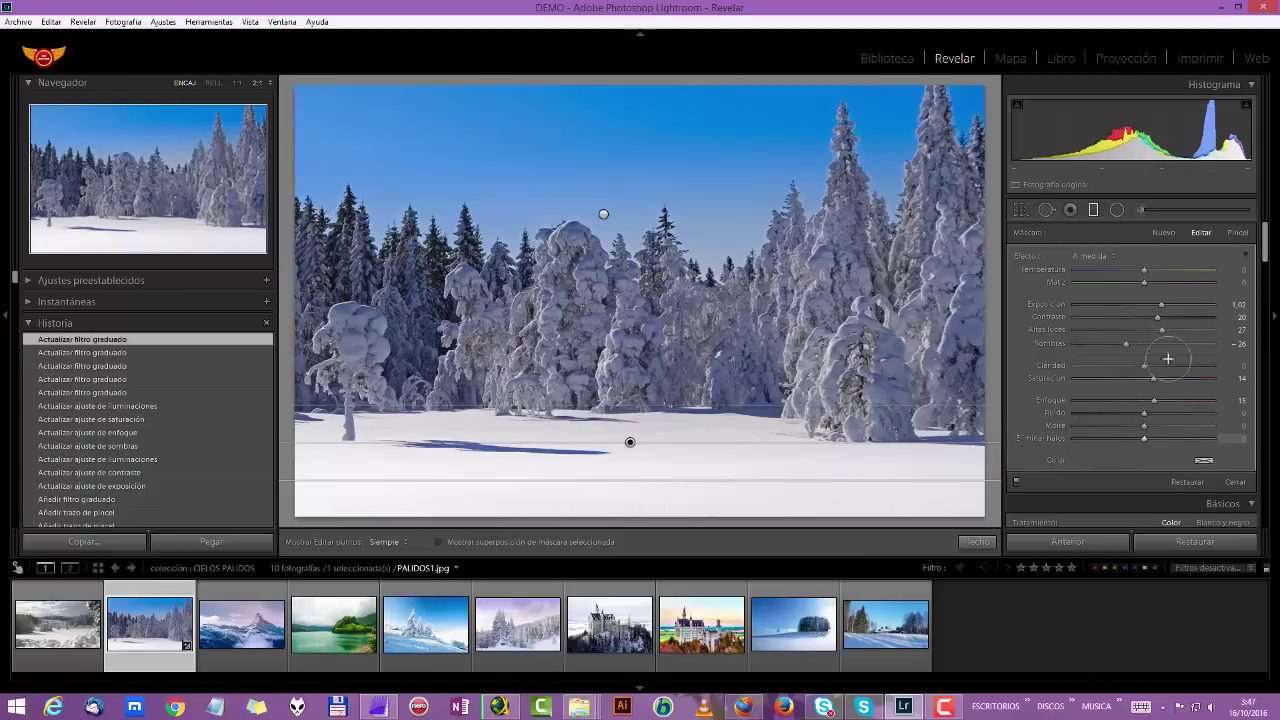
click(1093, 209)
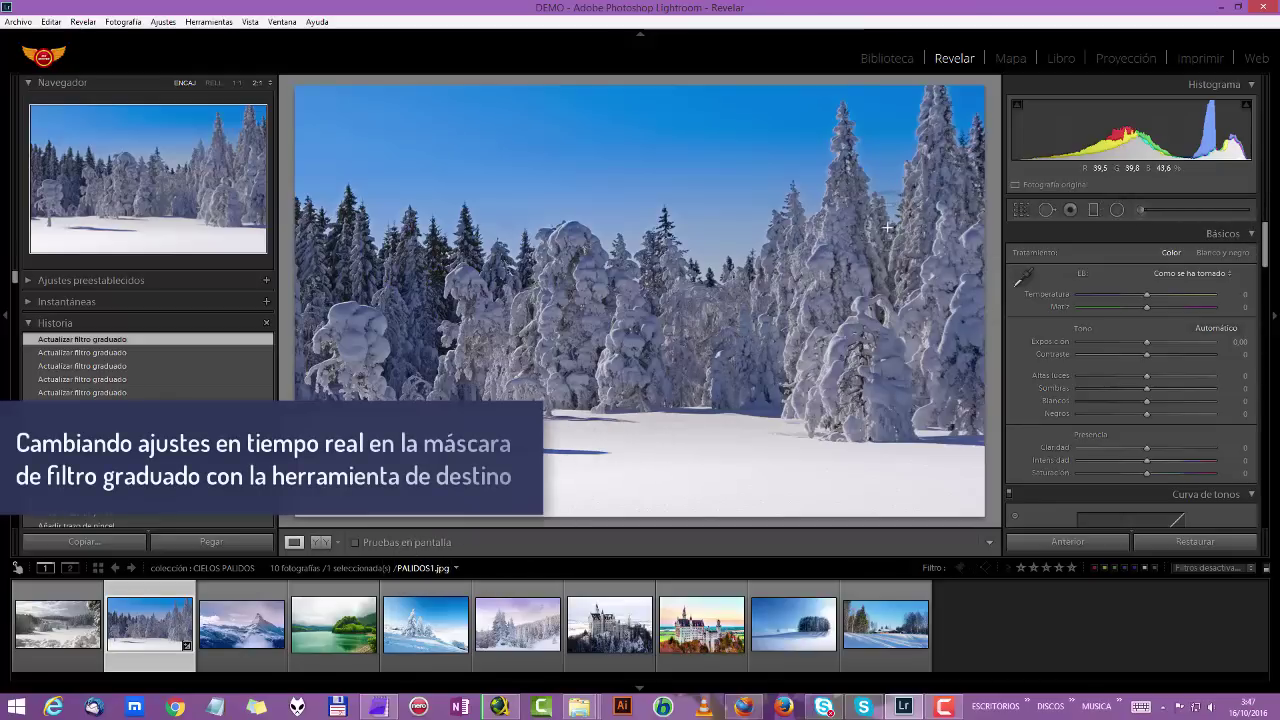
Scroll the Develop panel down to the HSL panel's All view
scroll(1217, 296, down, 2)
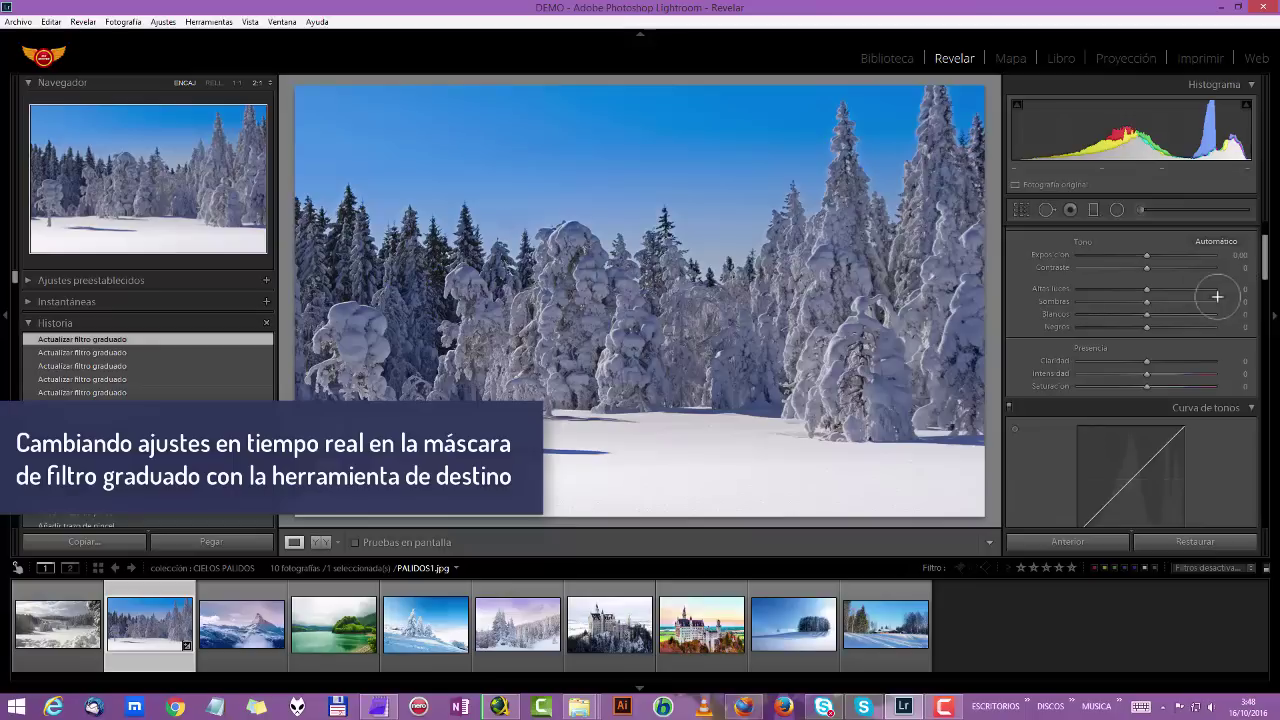
scroll(1217, 296, down, 2)
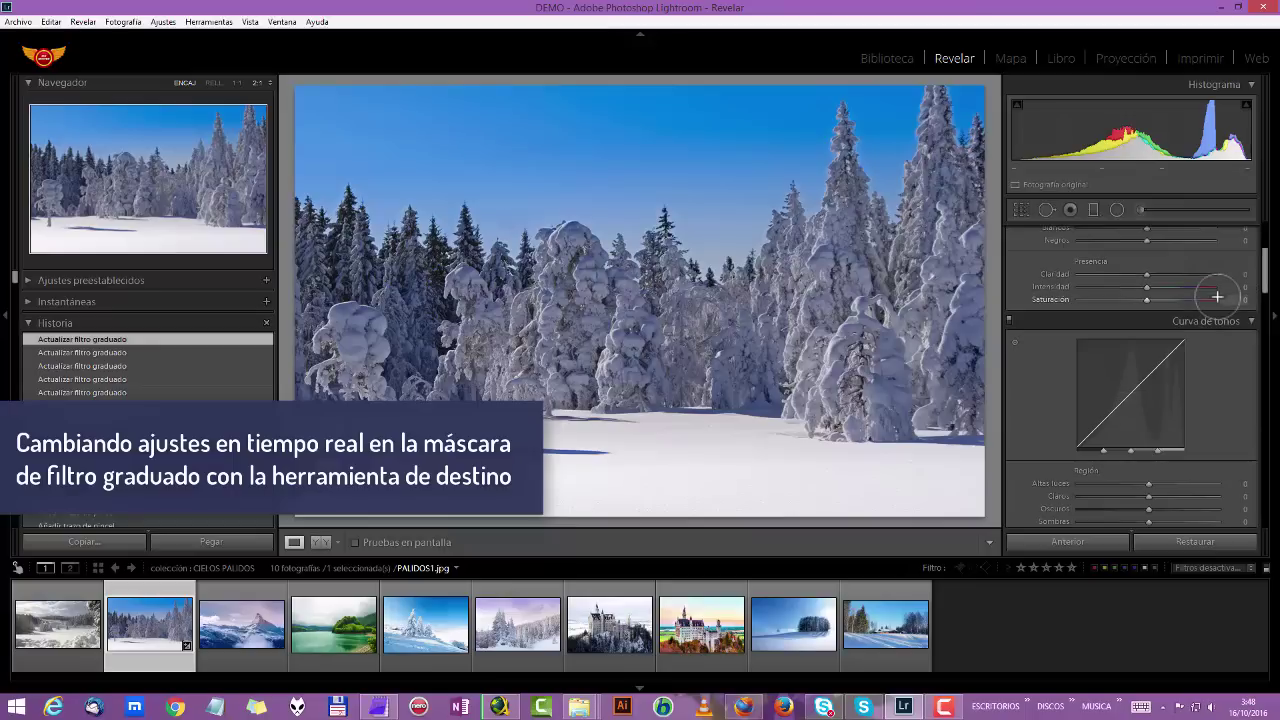
scroll(1217, 296, down, 8)
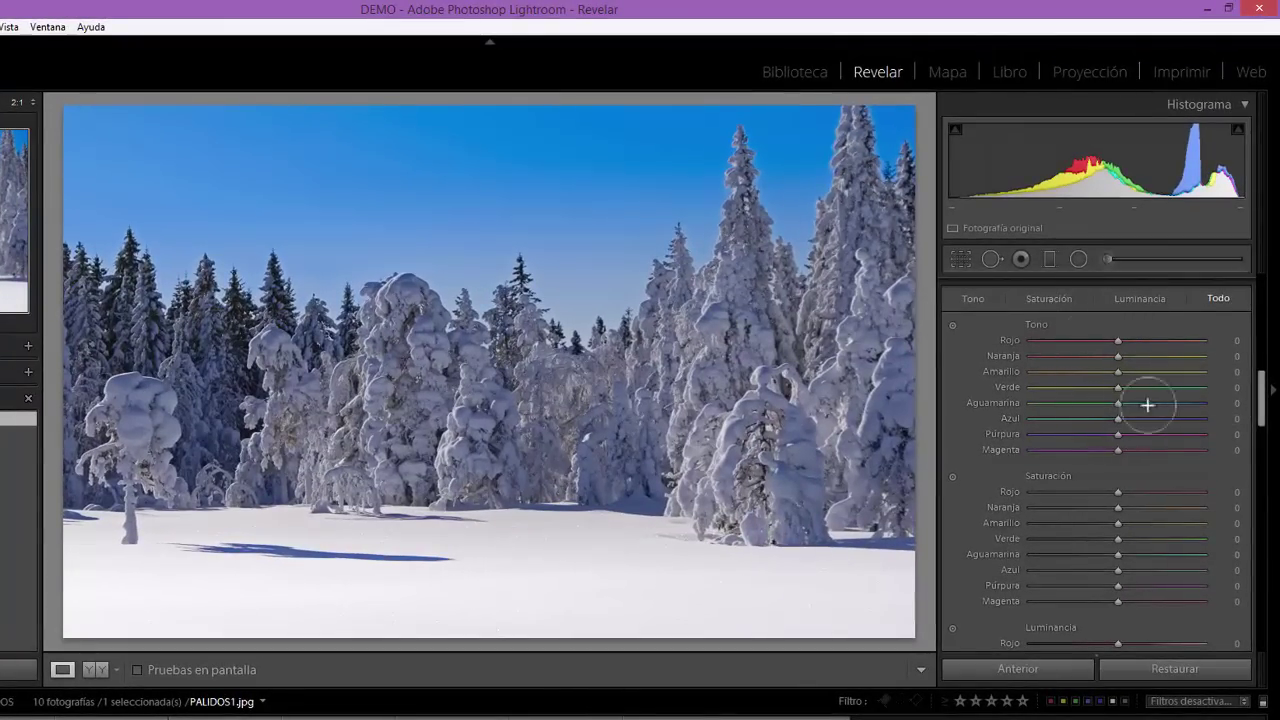
Drag the Hue targeted tool on sky and snow, then set Aqua +23, Blue +28, Purple +35
click(952, 325)
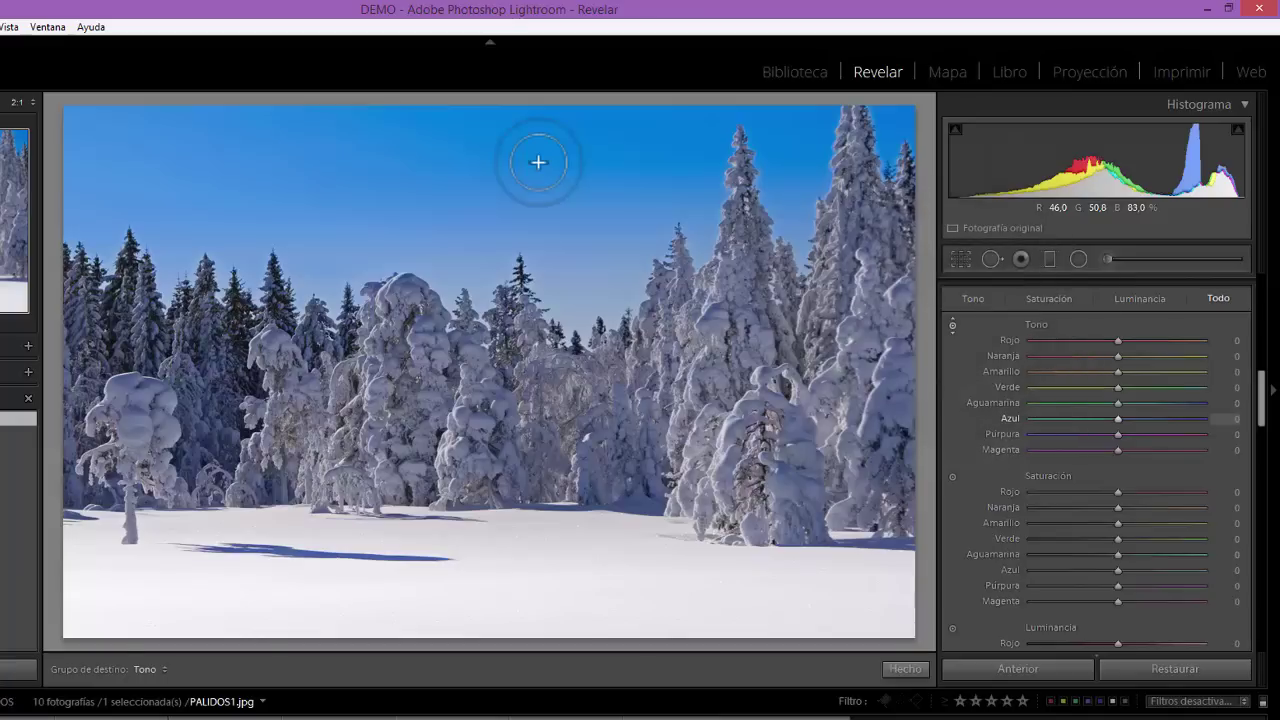
drag(538, 162, 557, 143)
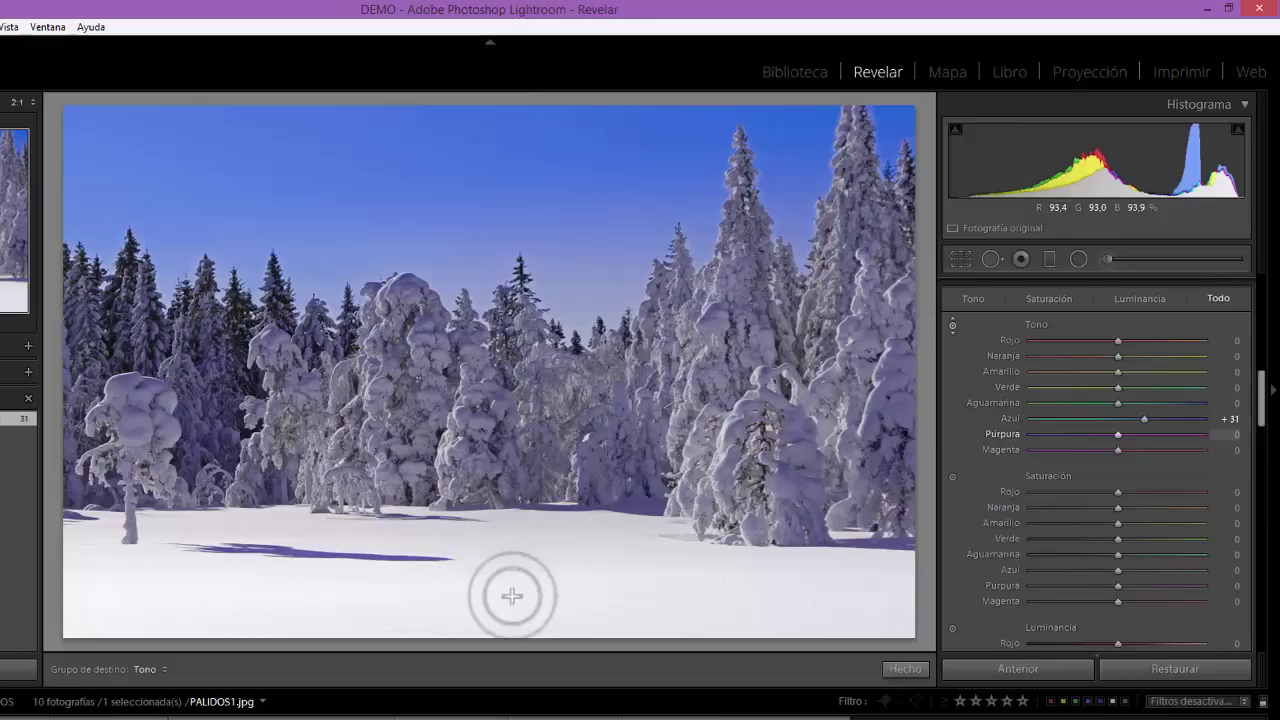
drag(511, 591, 525, 545)
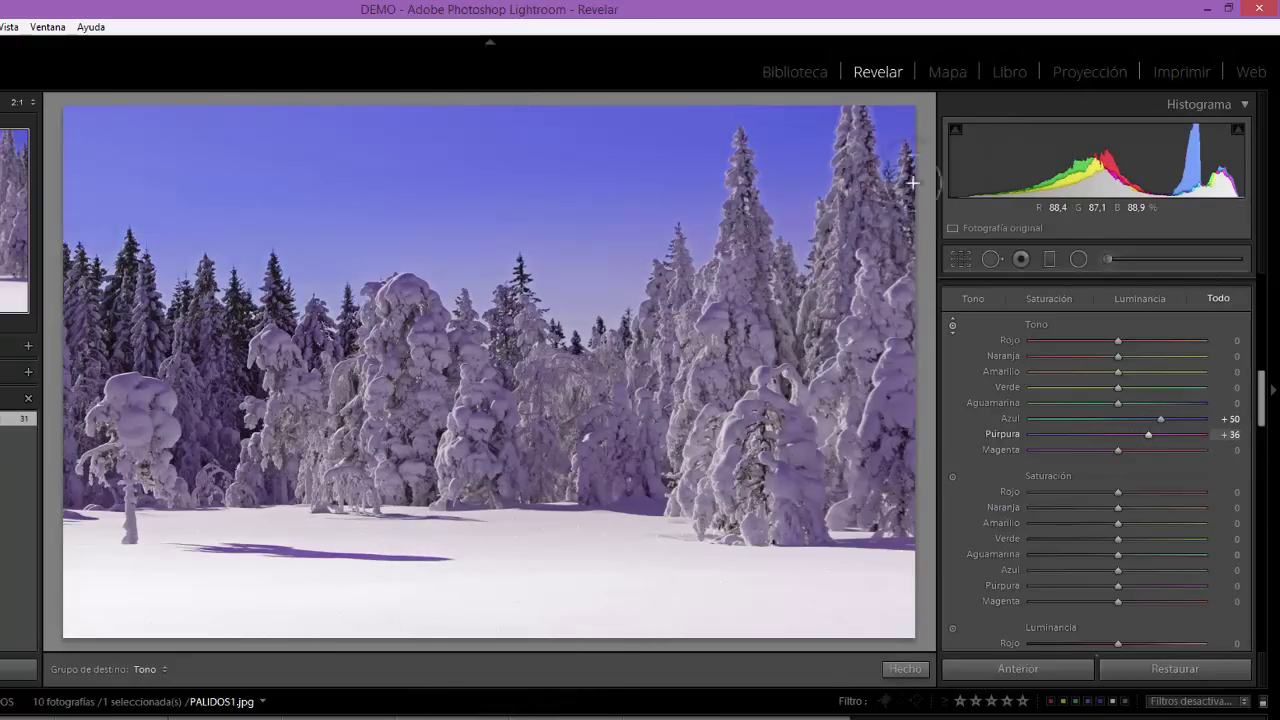
drag(571, 134, 596, 170)
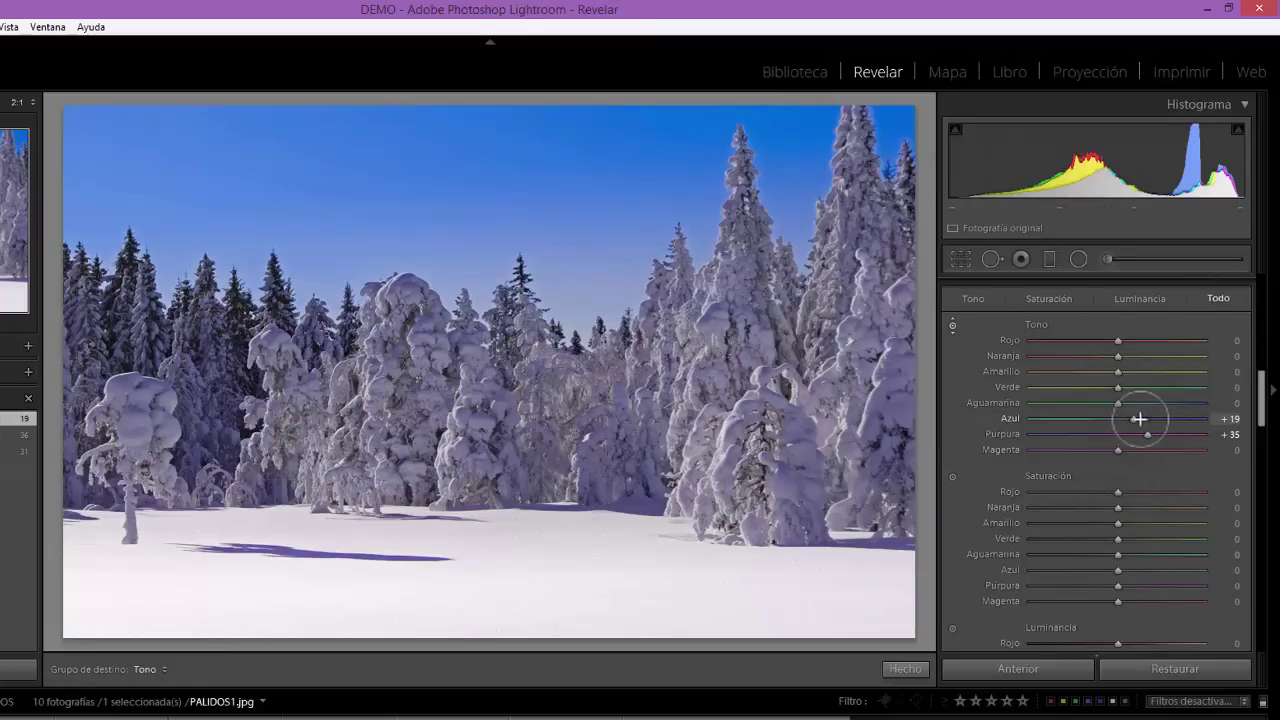
drag(1145, 418, 1174, 406)
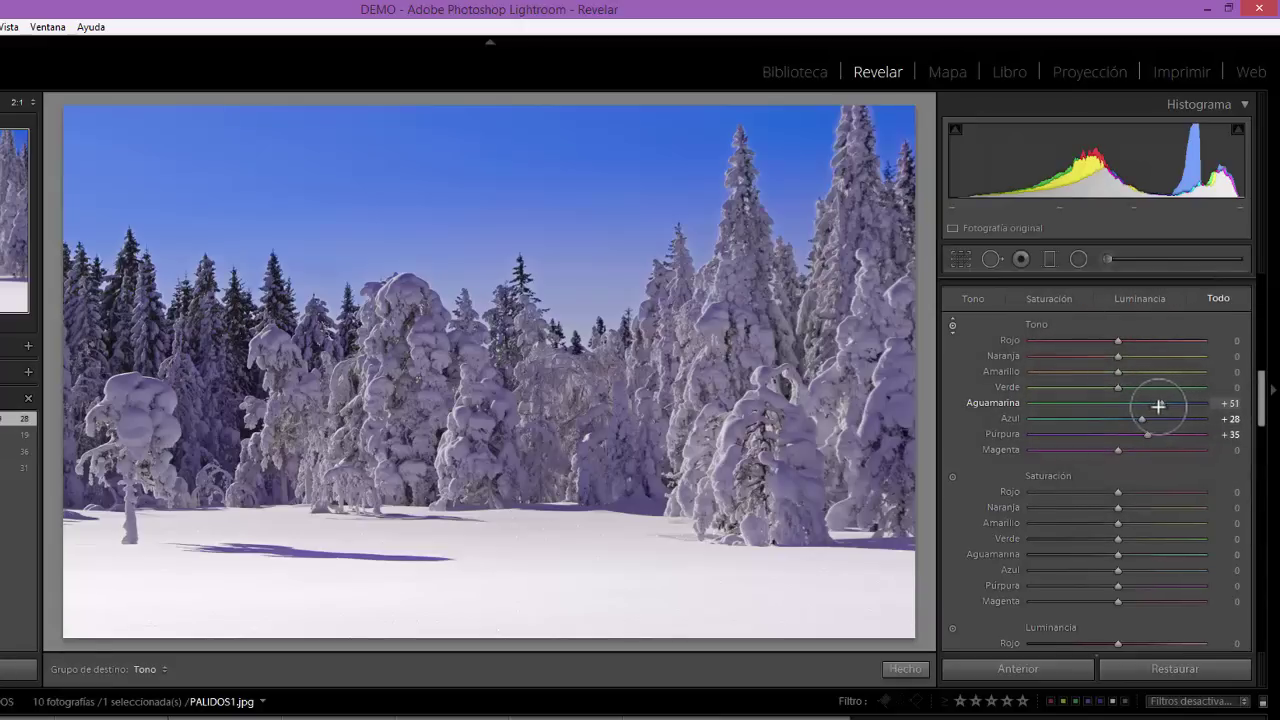
drag(1154, 404, 1140, 404)
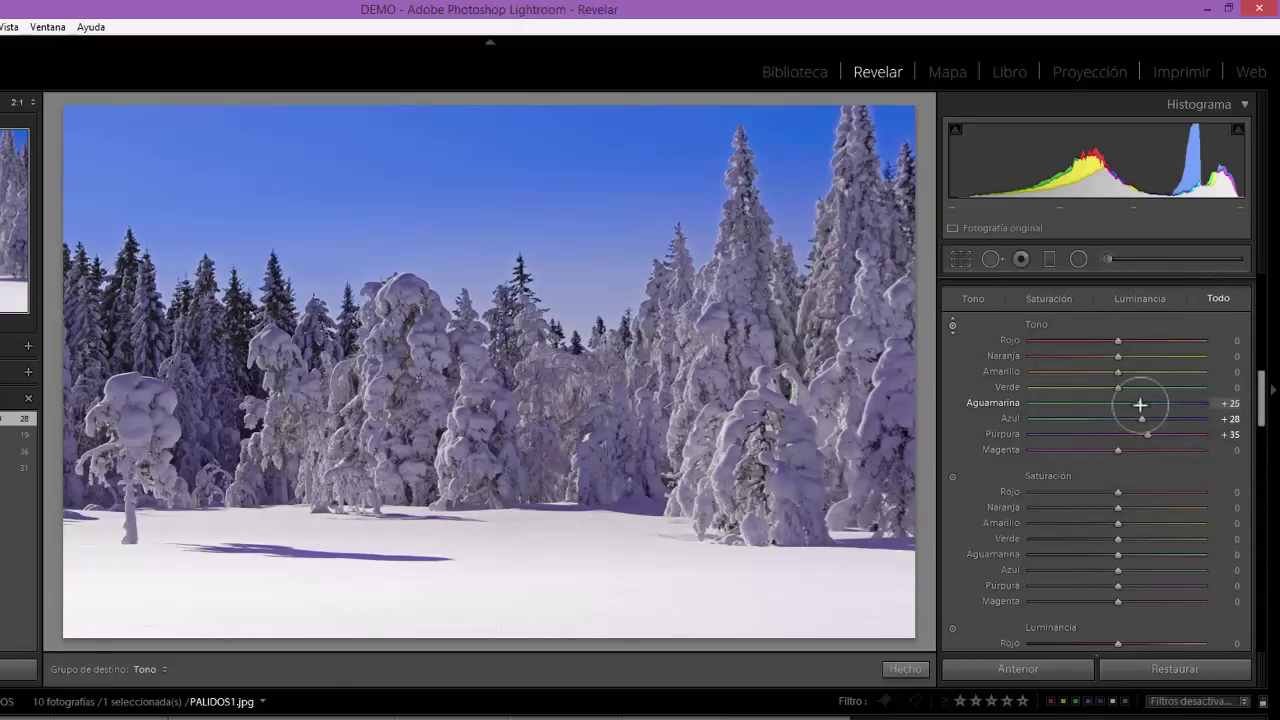
Adjust Blue and Purple saturation with the Saturation targeted tool on the sky and snow
click(953, 476)
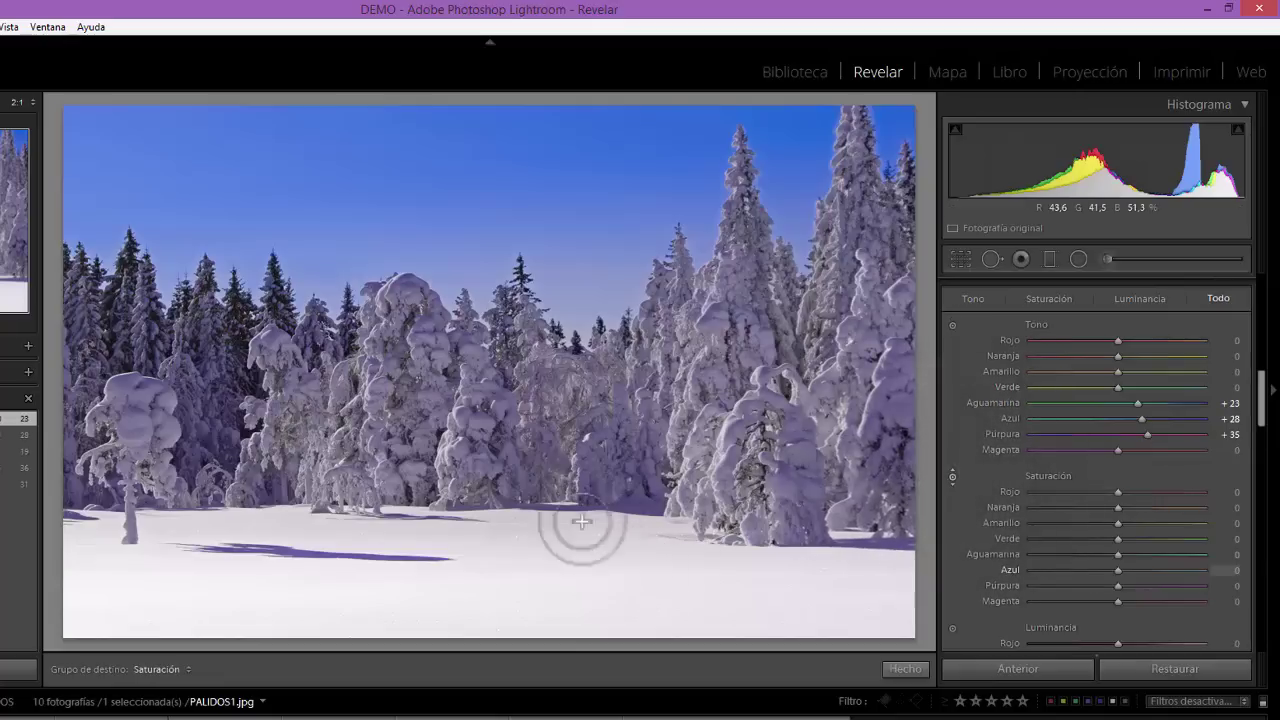
drag(522, 200, 571, 142)
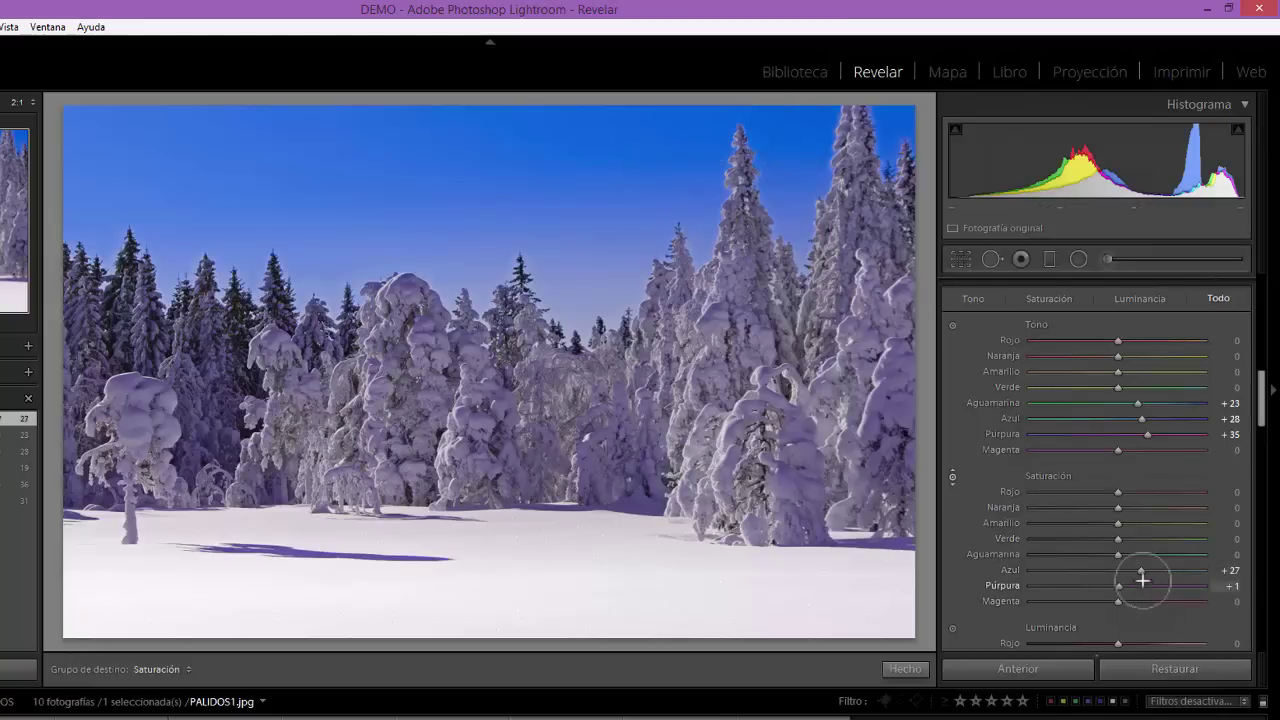
drag(1140, 571, 1132, 572)
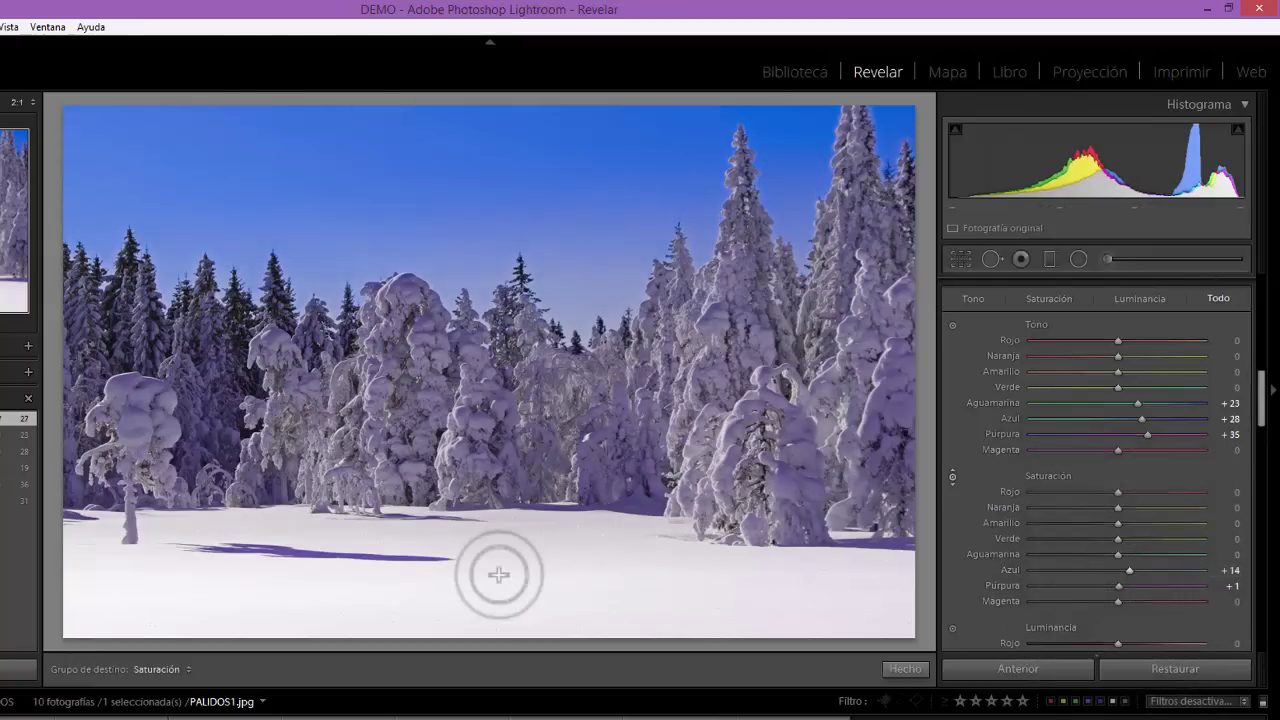
drag(512, 568, 571, 534)
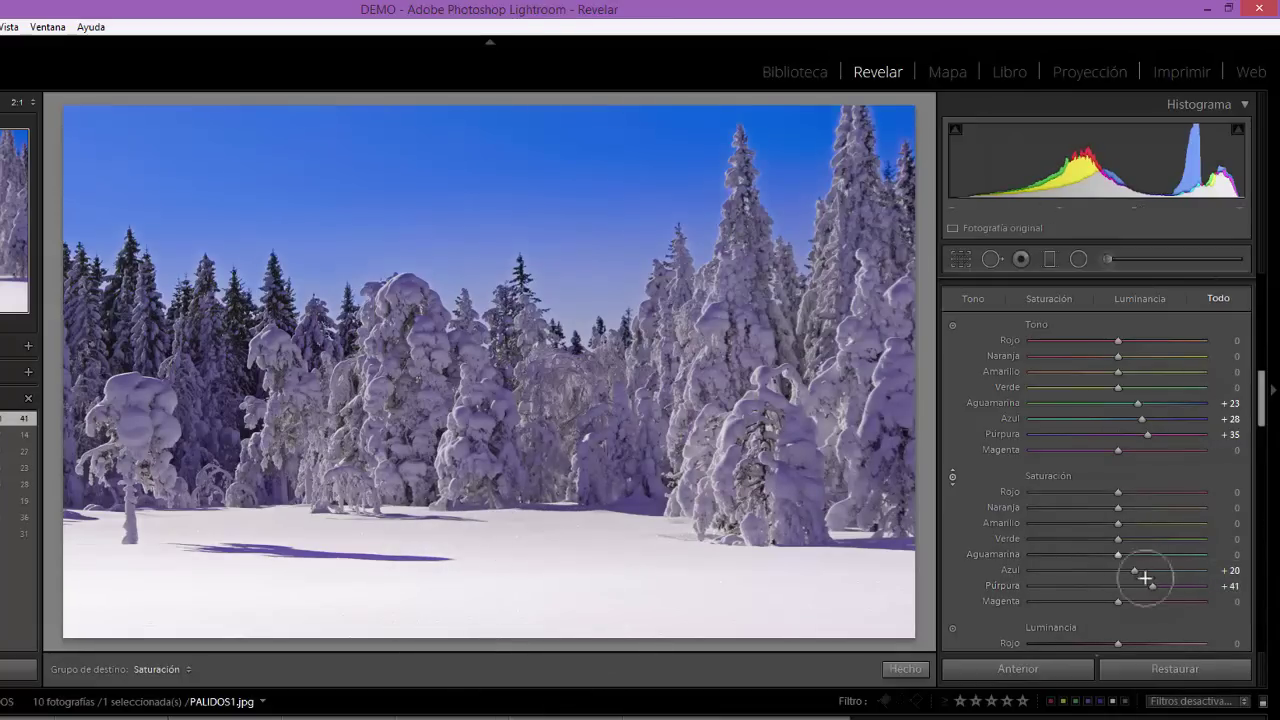
drag(1150, 585, 1129, 569)
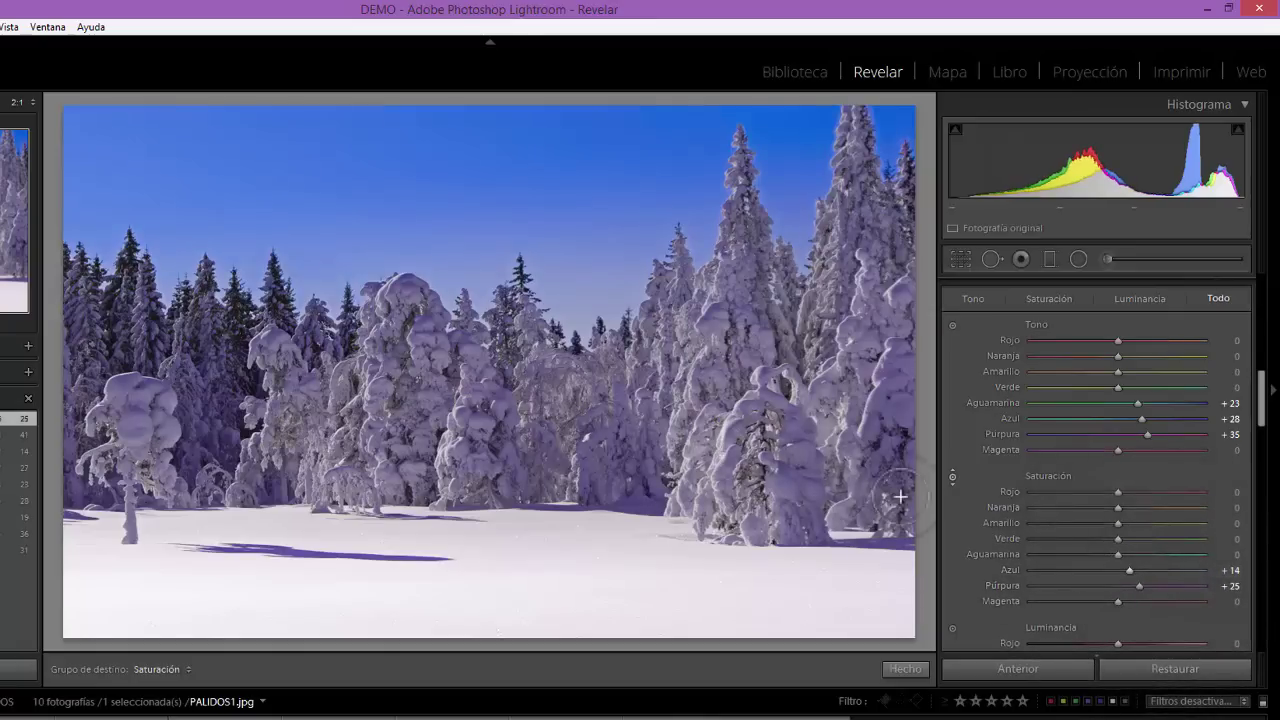
Refine the sky's saturation to settle on Blue +11 and Purple +22
scroll(1071, 454, down, 3)
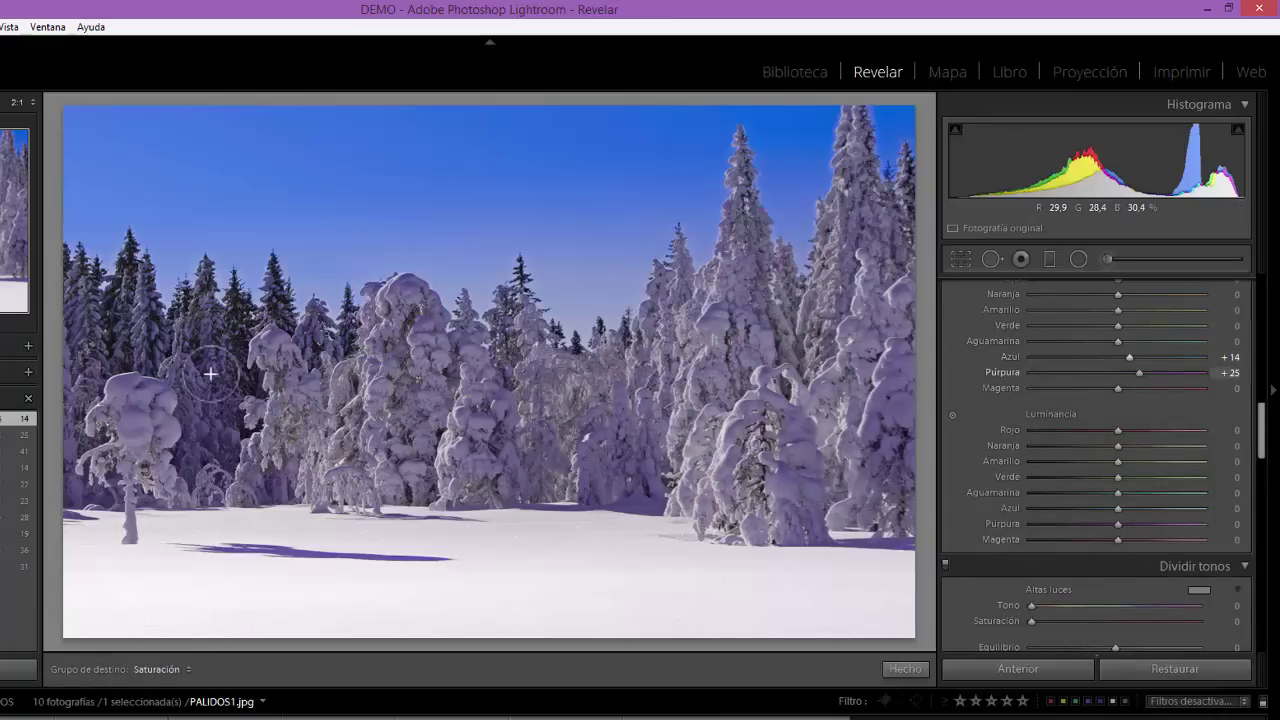
mouse_move(206, 387)
mouse_down()
mouse_move(209, 331)
mouse_move(226, 386)
mouse_up()
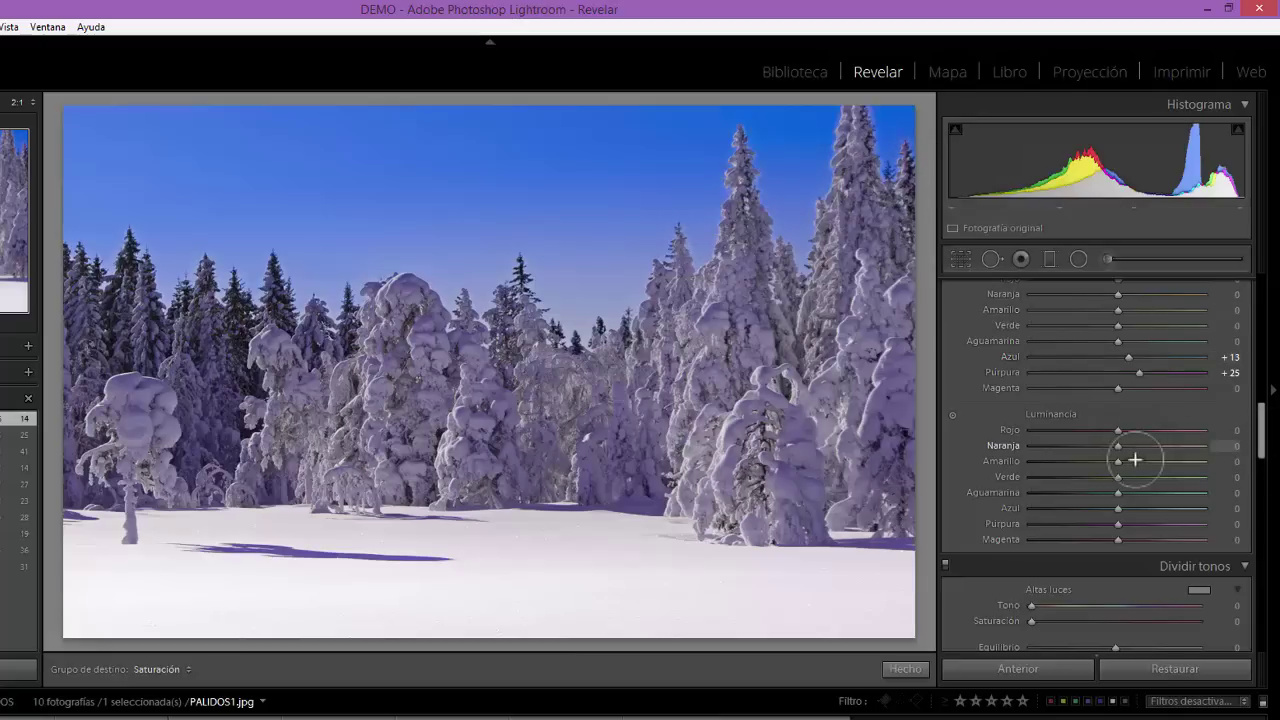
scroll(1128, 451, down, 2)
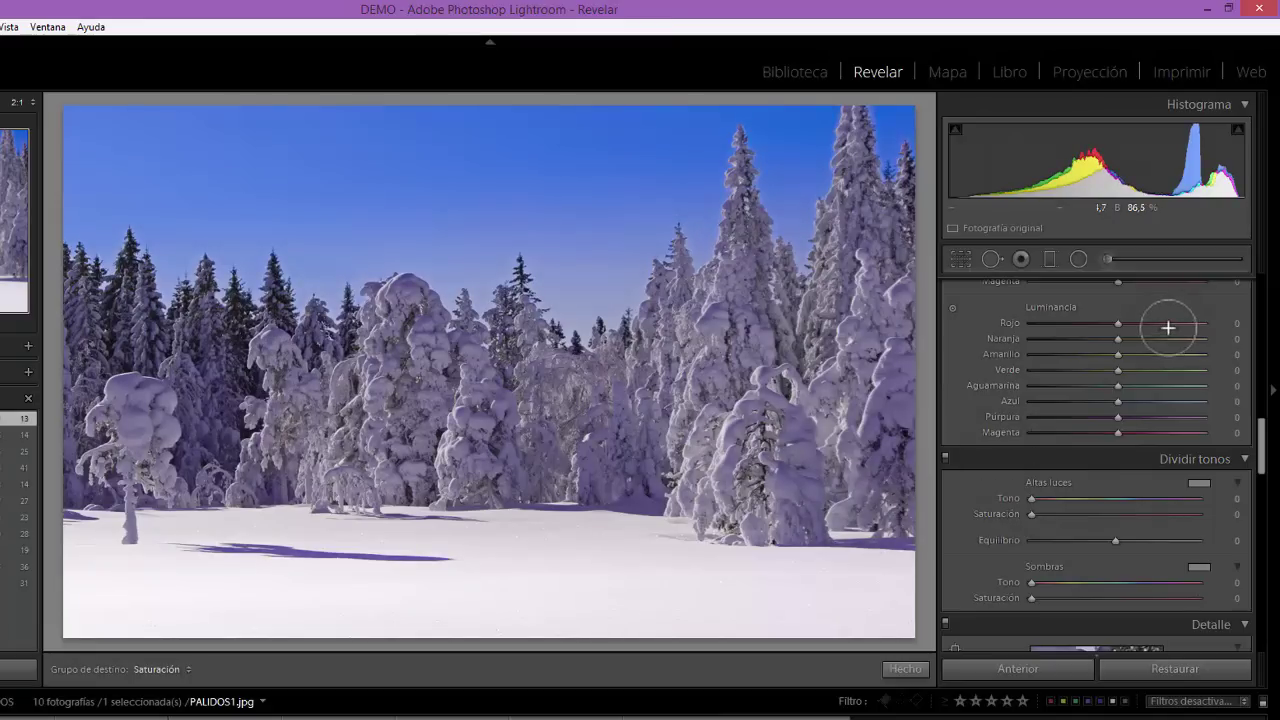
scroll(1168, 329, up, 2)
scroll(1168, 329, up, 4)
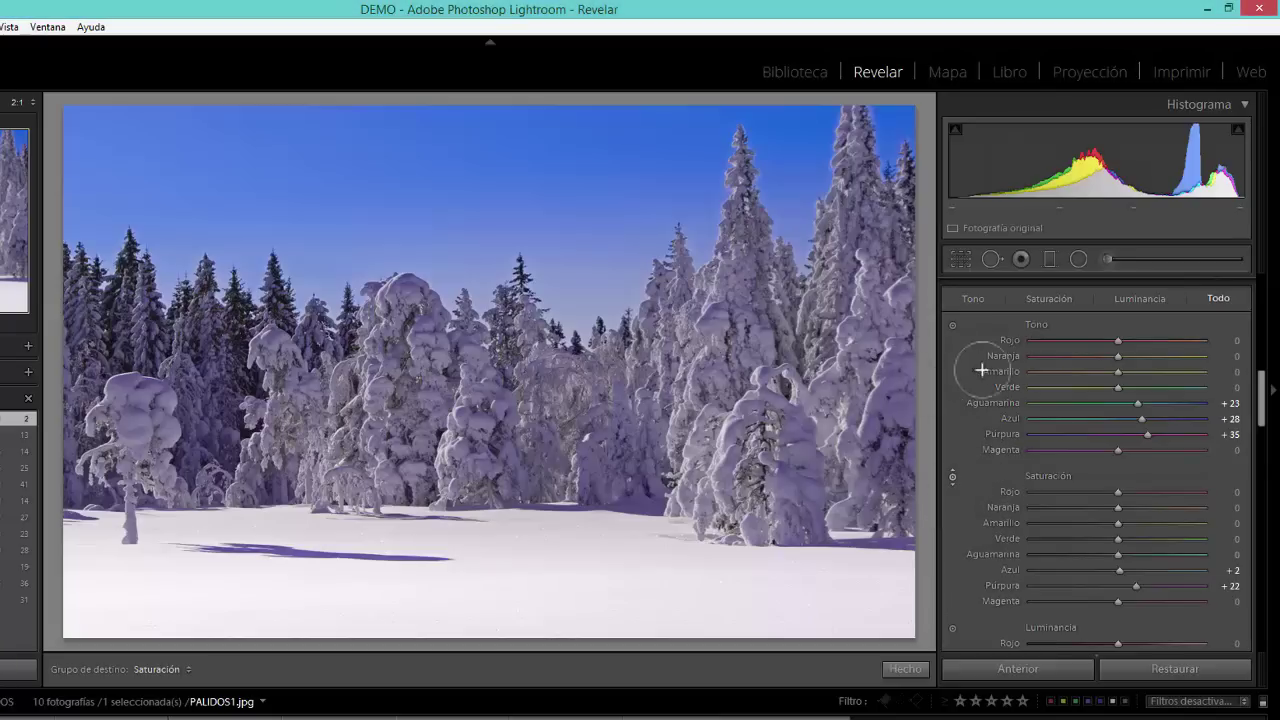
drag(607, 189, 607, 183)
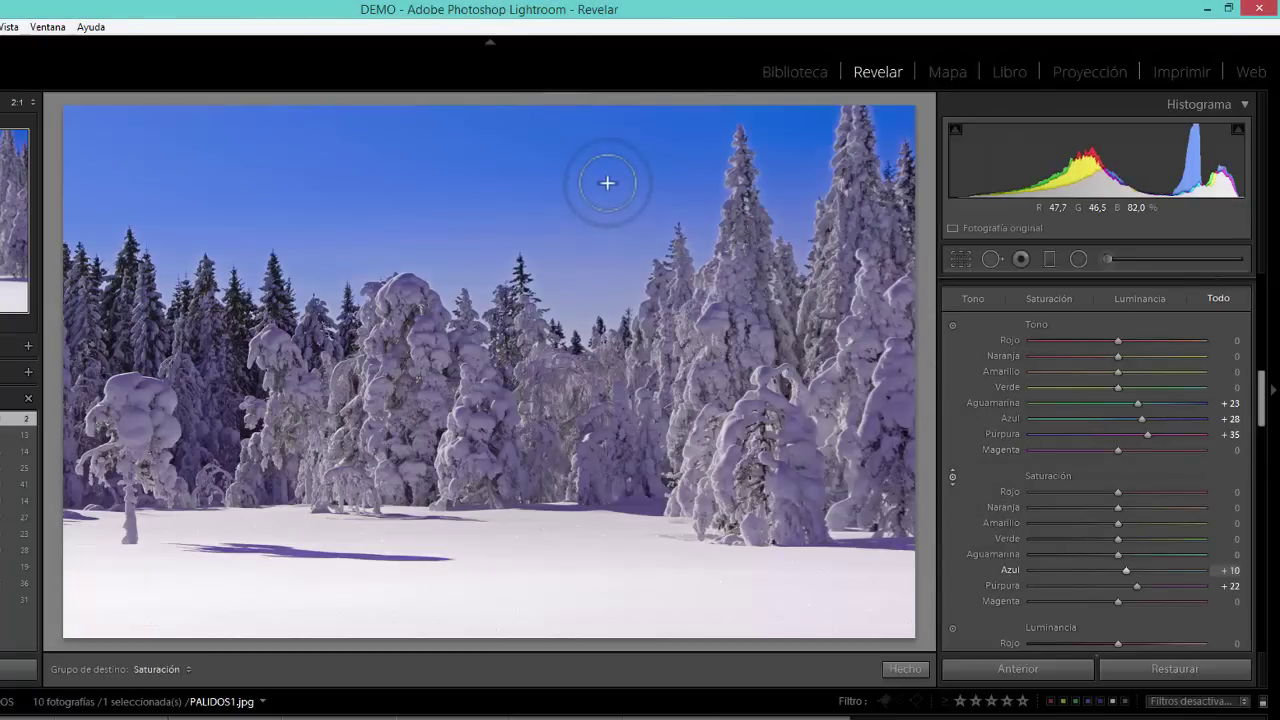
drag(607, 183, 607, 181)
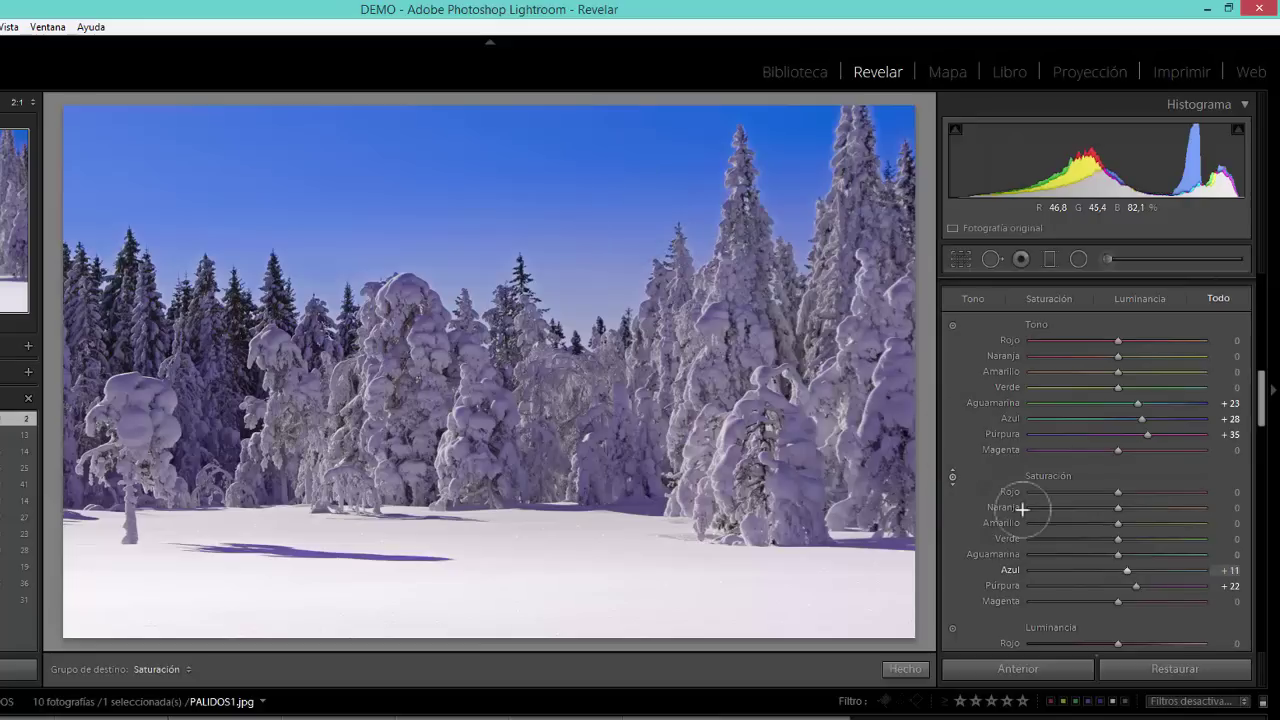
scroll(1029, 540, down, 2)
Drag the Luminance targeted adjustment on the sky to set Blue +10 and Purple +3
click(953, 522)
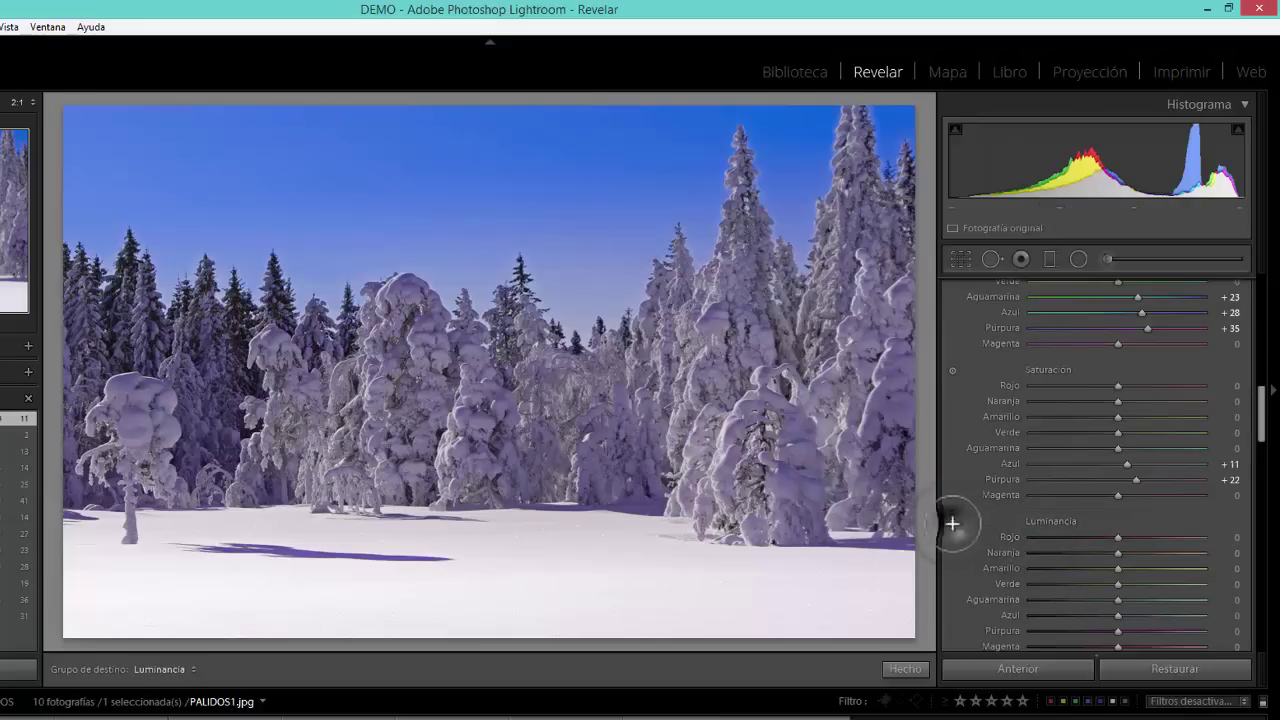
drag(252, 386, 207, 369)
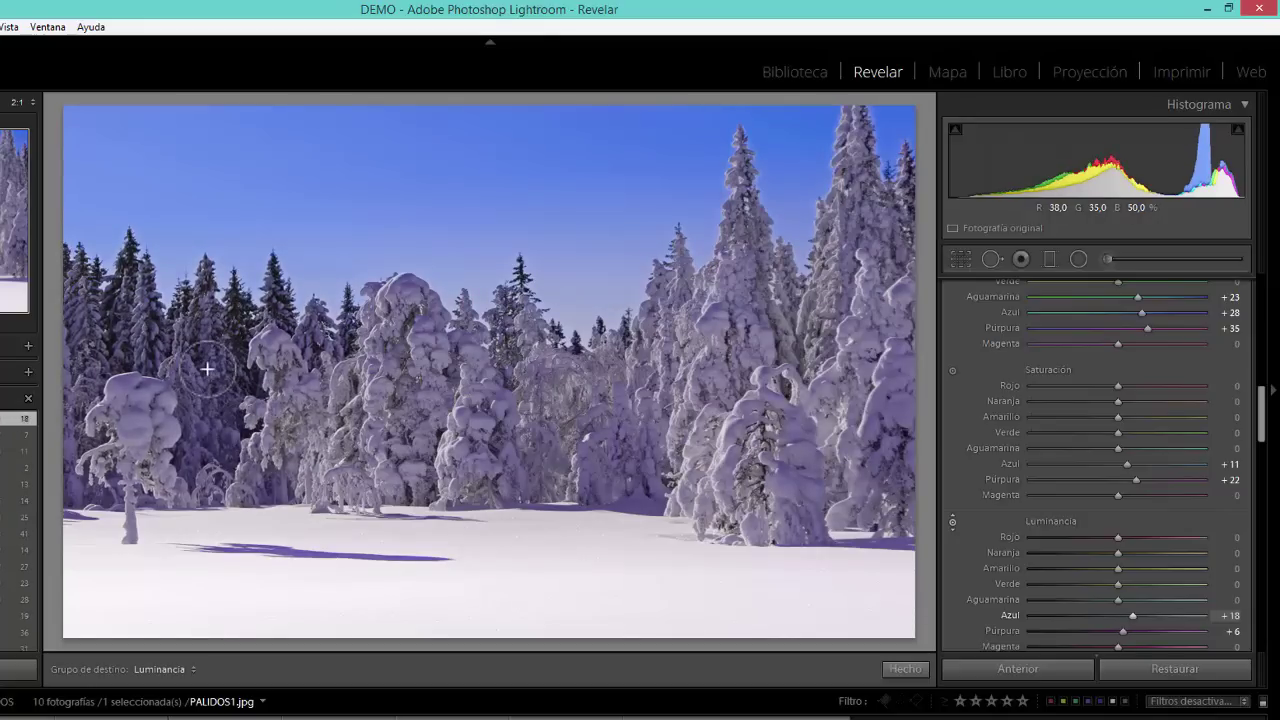
drag(207, 369, 238, 380)
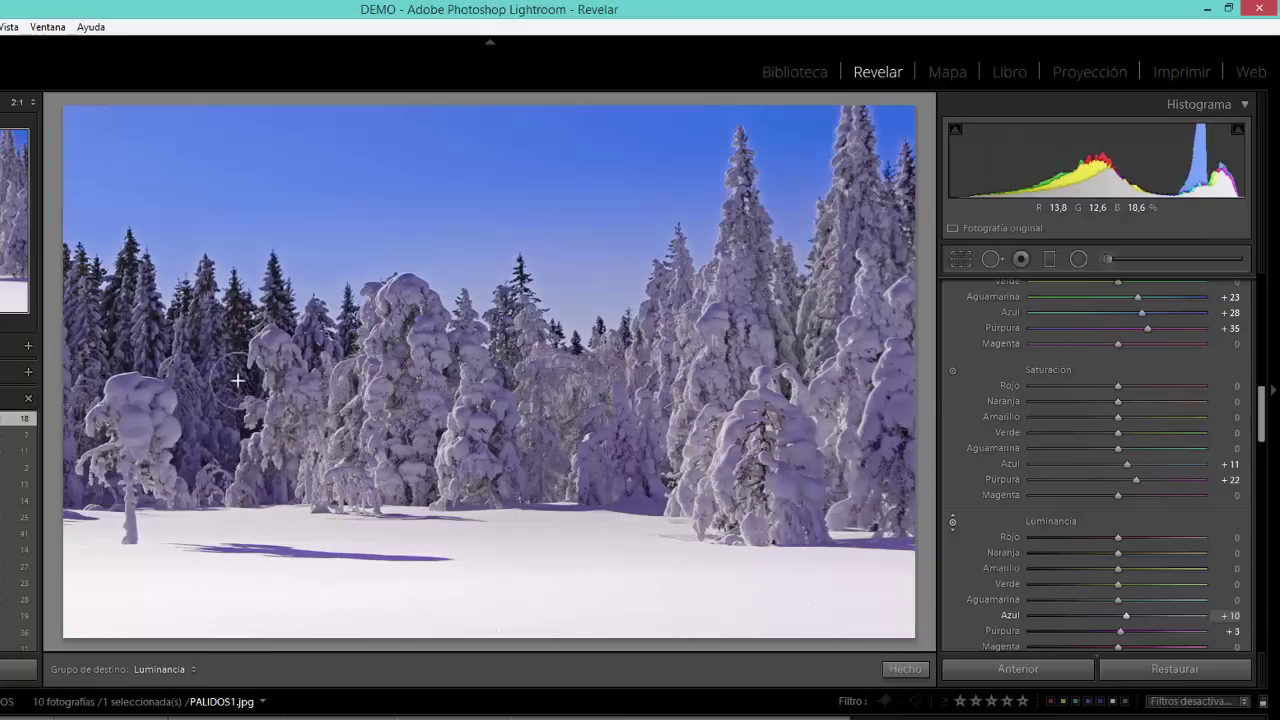
scroll(1168, 522, down, 4)
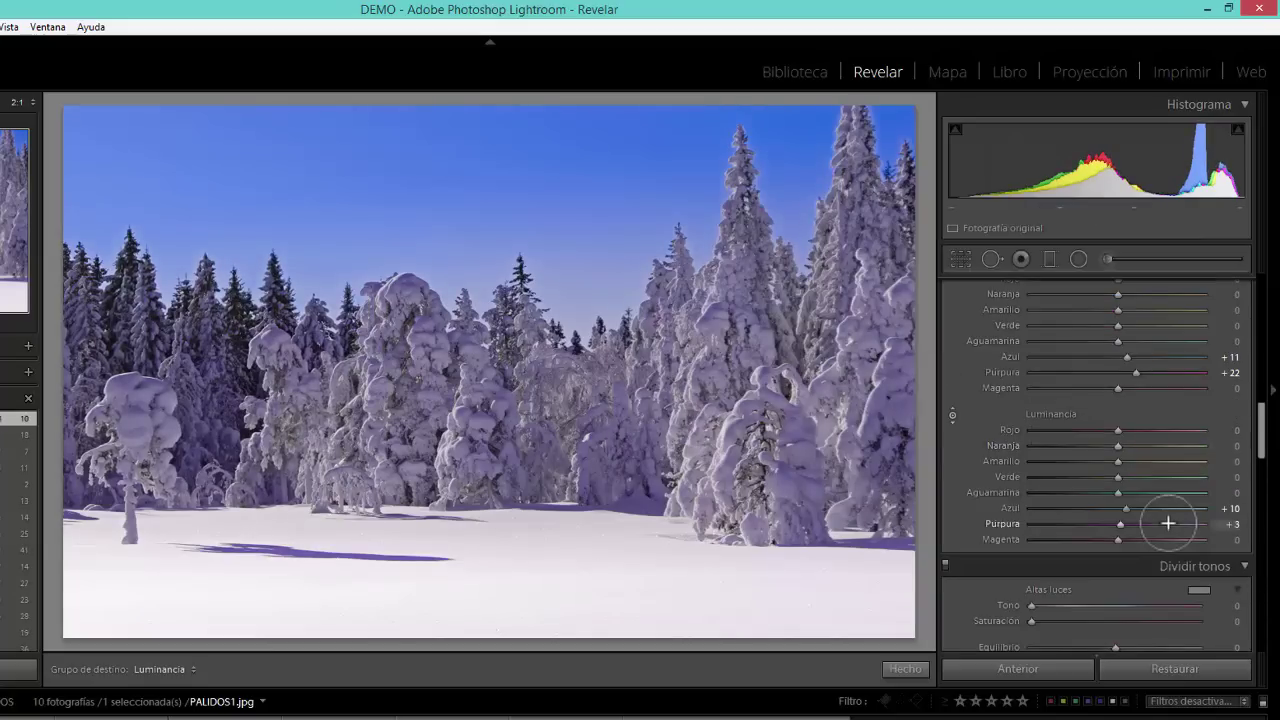
scroll(1168, 522, down, 3)
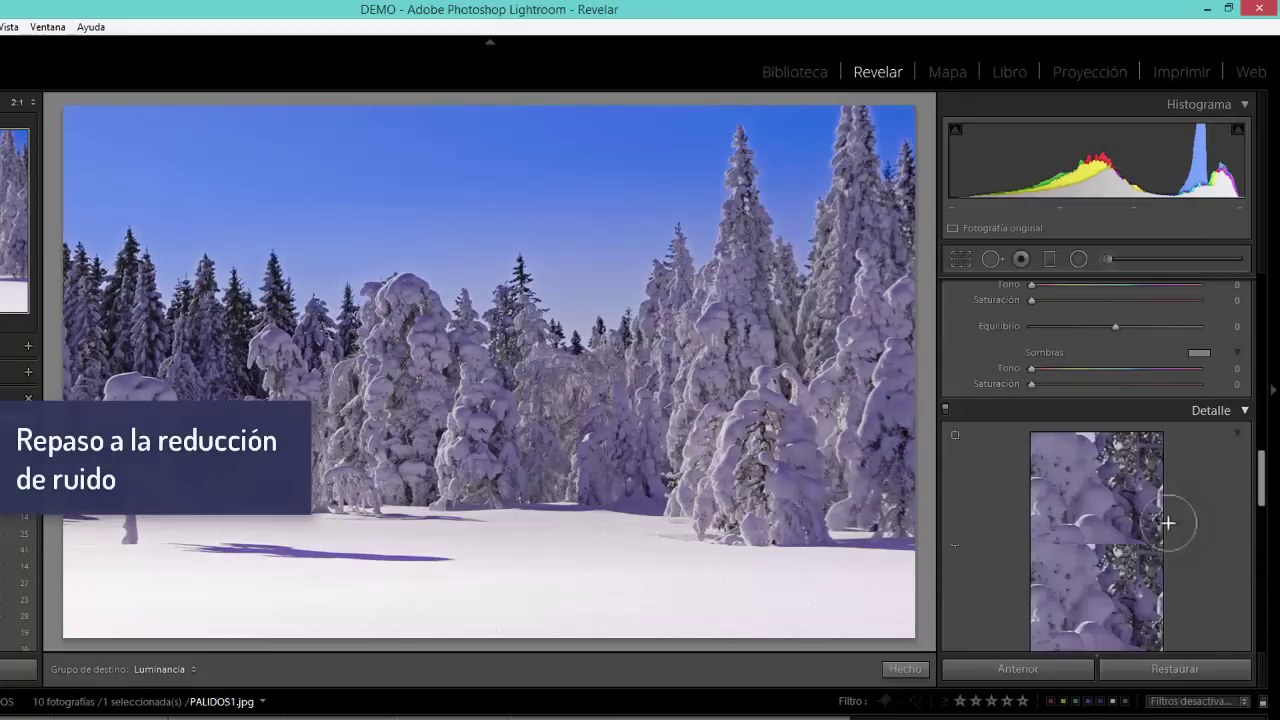
Set luminance noise reduction to 70 with Detail 55 and Contrast 10
scroll(1168, 522, down, 2)
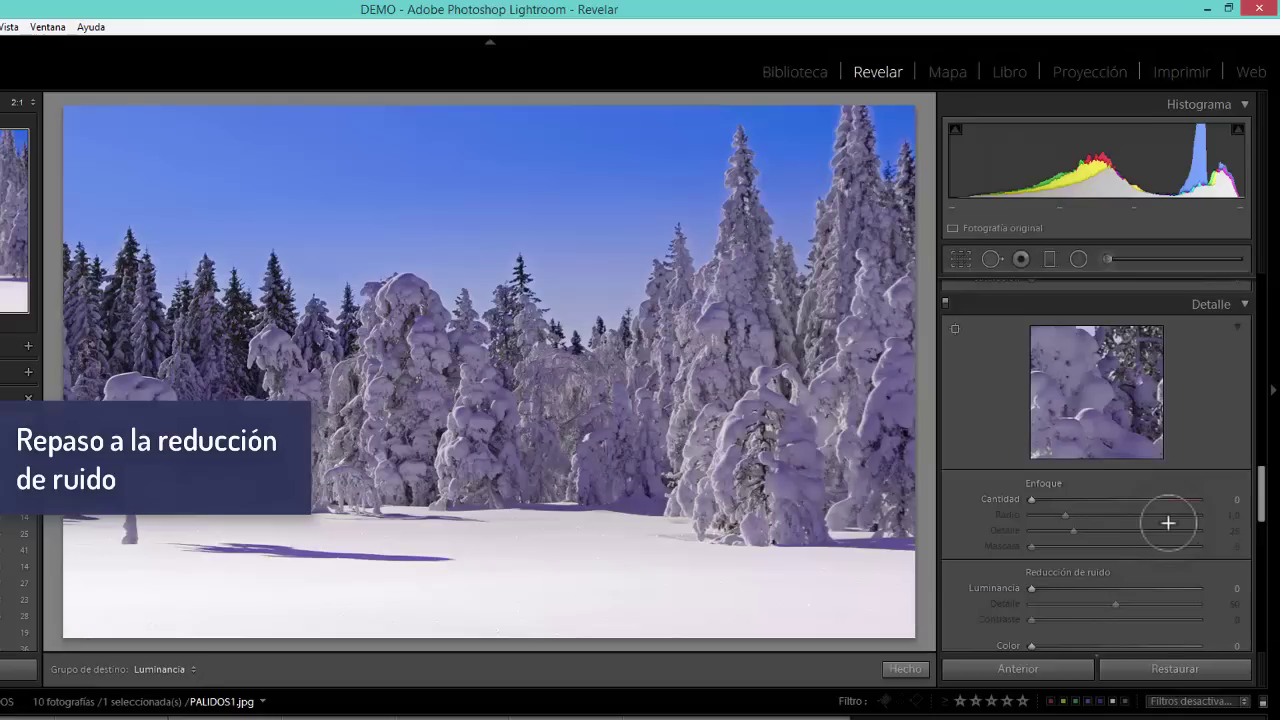
scroll(1168, 522, down, 2)
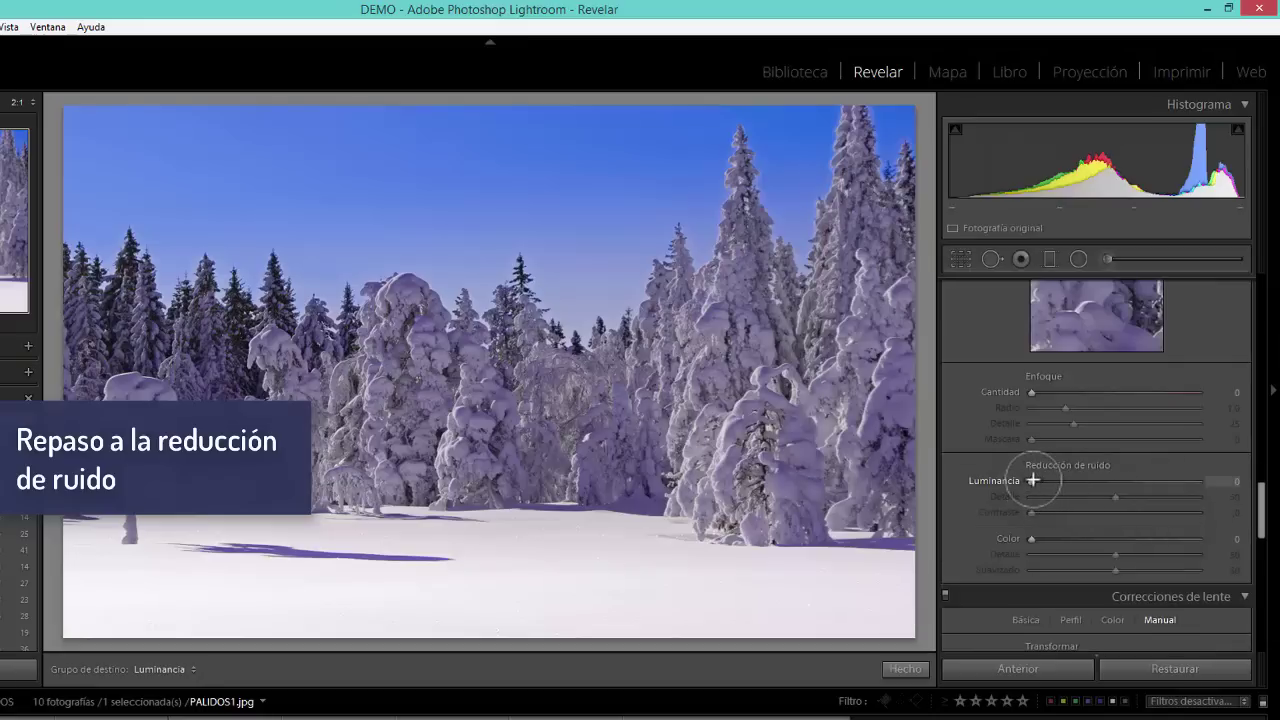
drag(1033, 481, 1152, 492)
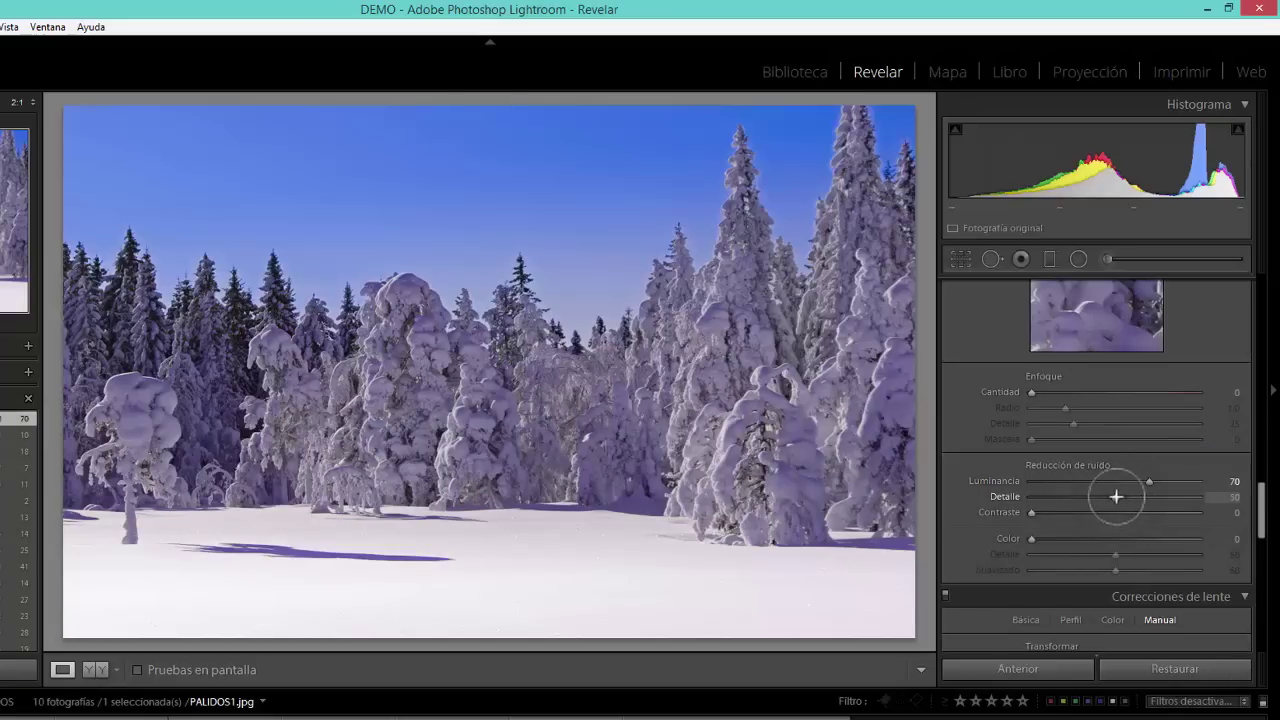
drag(1116, 496, 1080, 497)
drag(1034, 513, 1064, 513)
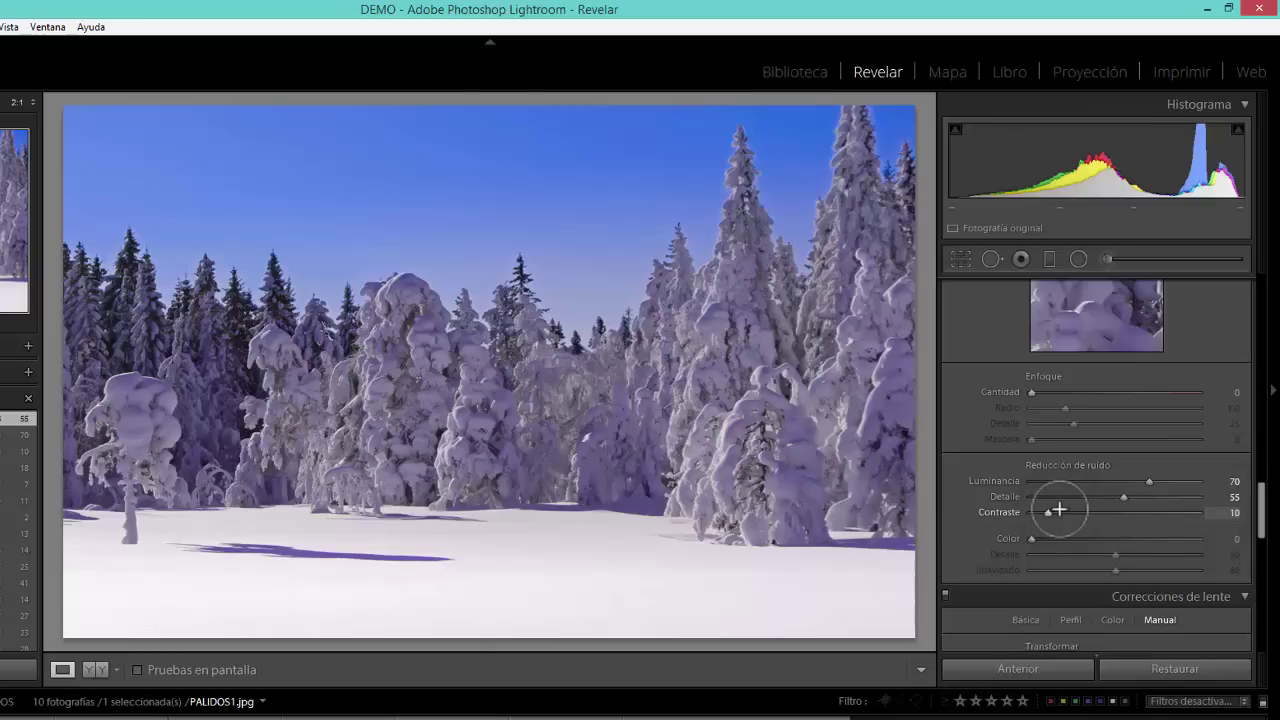
drag(1058, 511, 1058, 515)
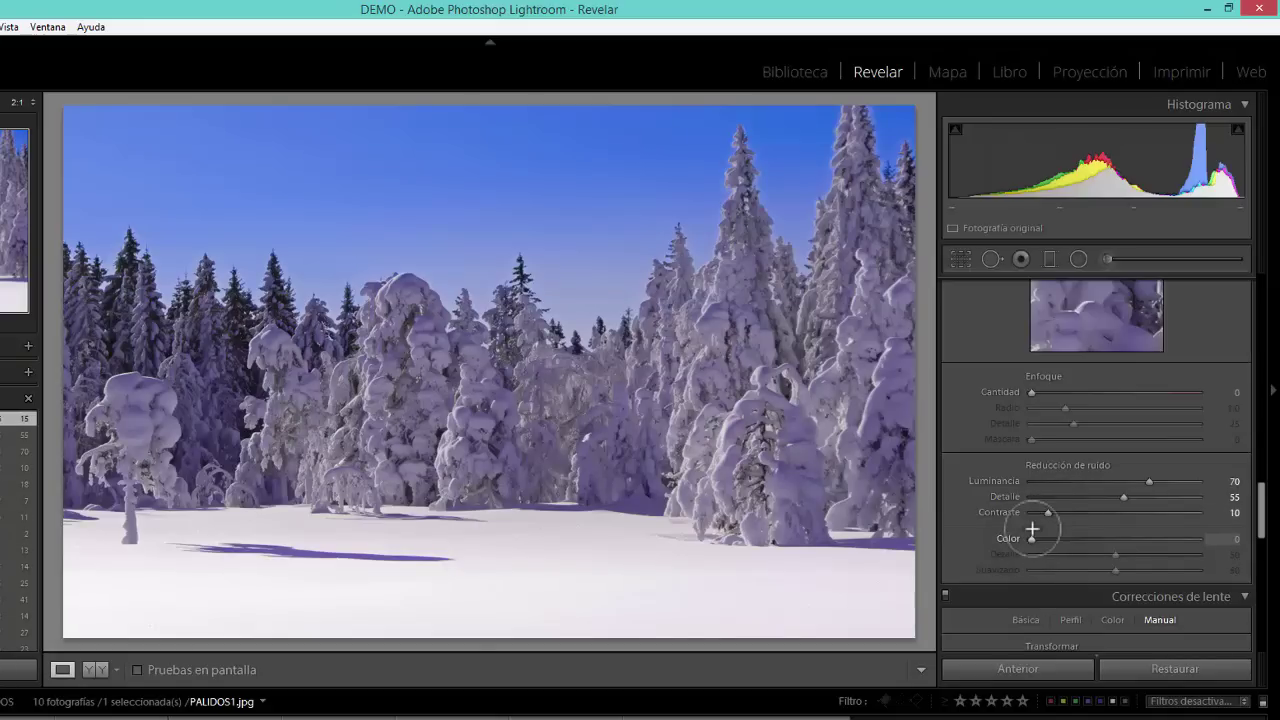
Set colour noise reduction to 70 with Color Detail 55 and Smoothness 11
click(1114, 534)
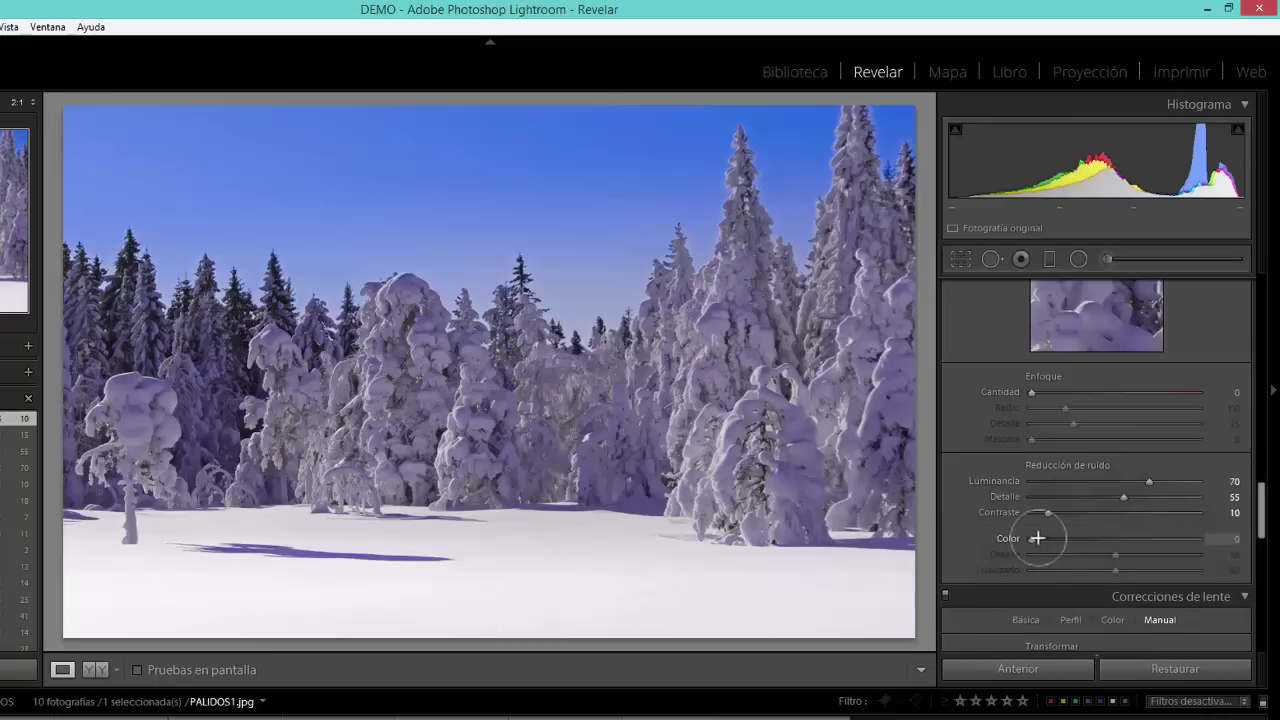
drag(1034, 539, 1150, 540)
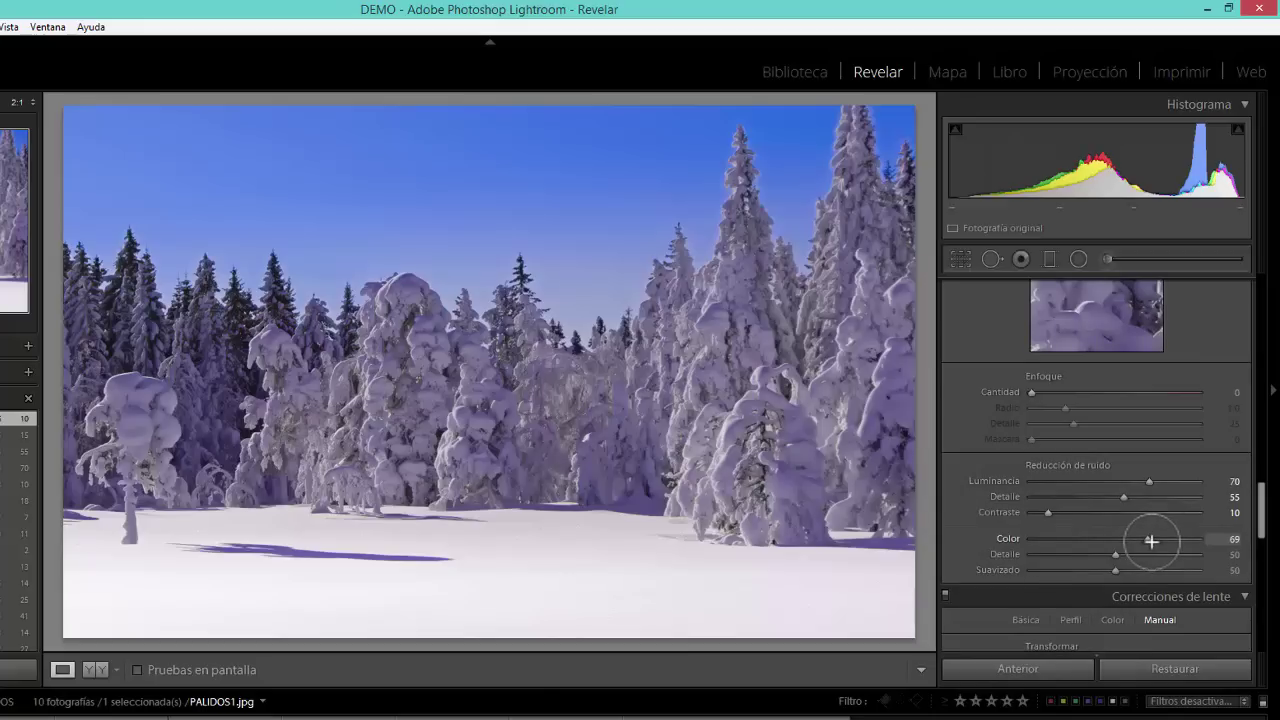
drag(1114, 557, 1128, 555)
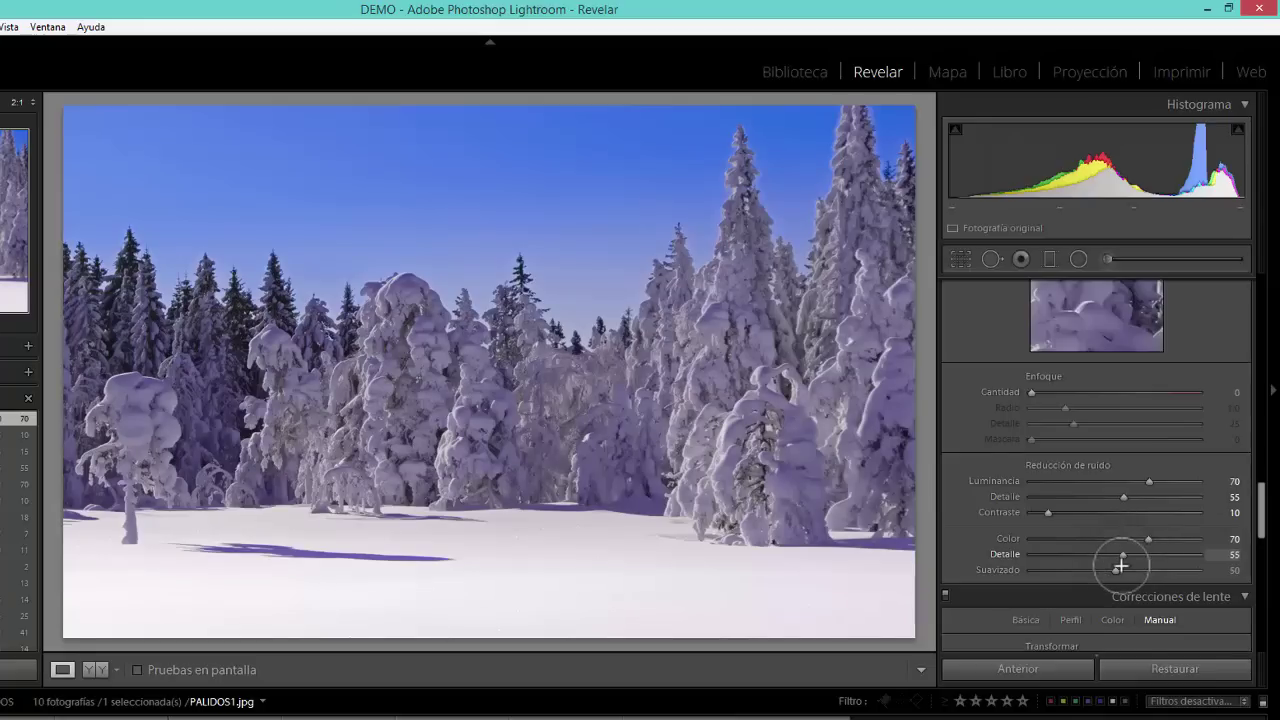
drag(1120, 567, 1055, 572)
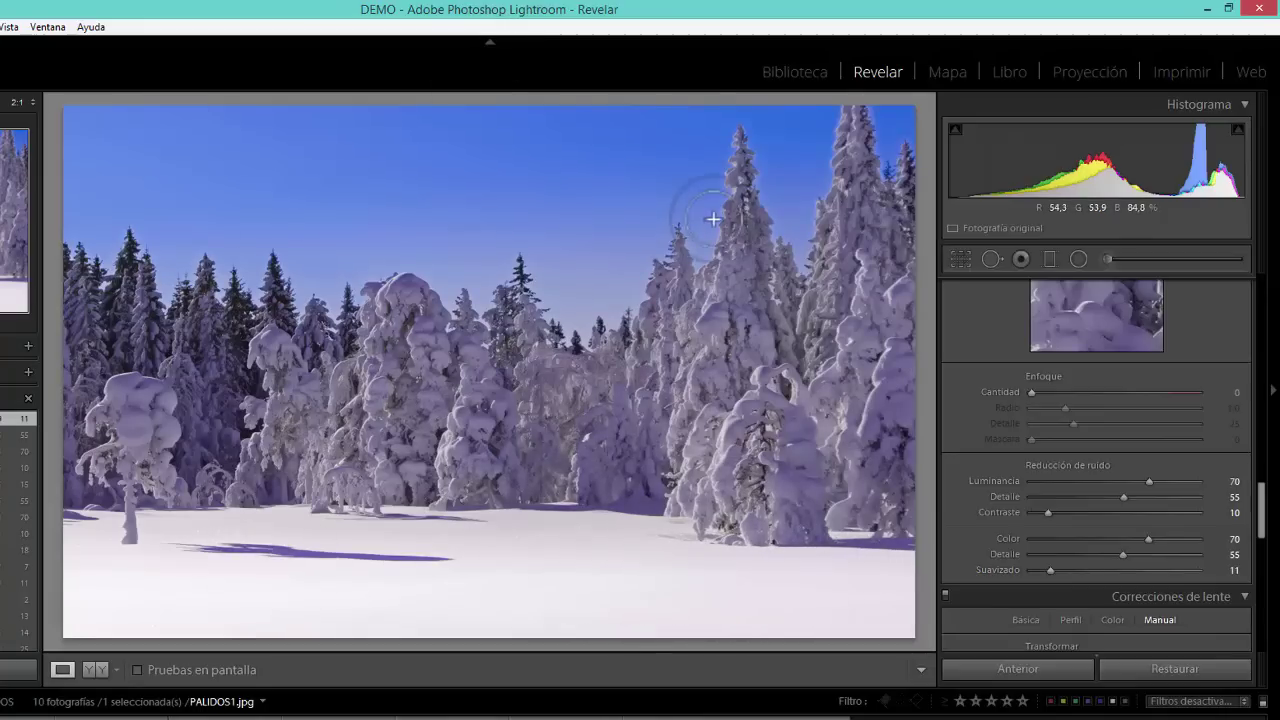
Check Enable Profile Corrections and Remove Chromatic Aberration, then switch to the Y|Y Before/After view
scroll(1165, 437, down, 2)
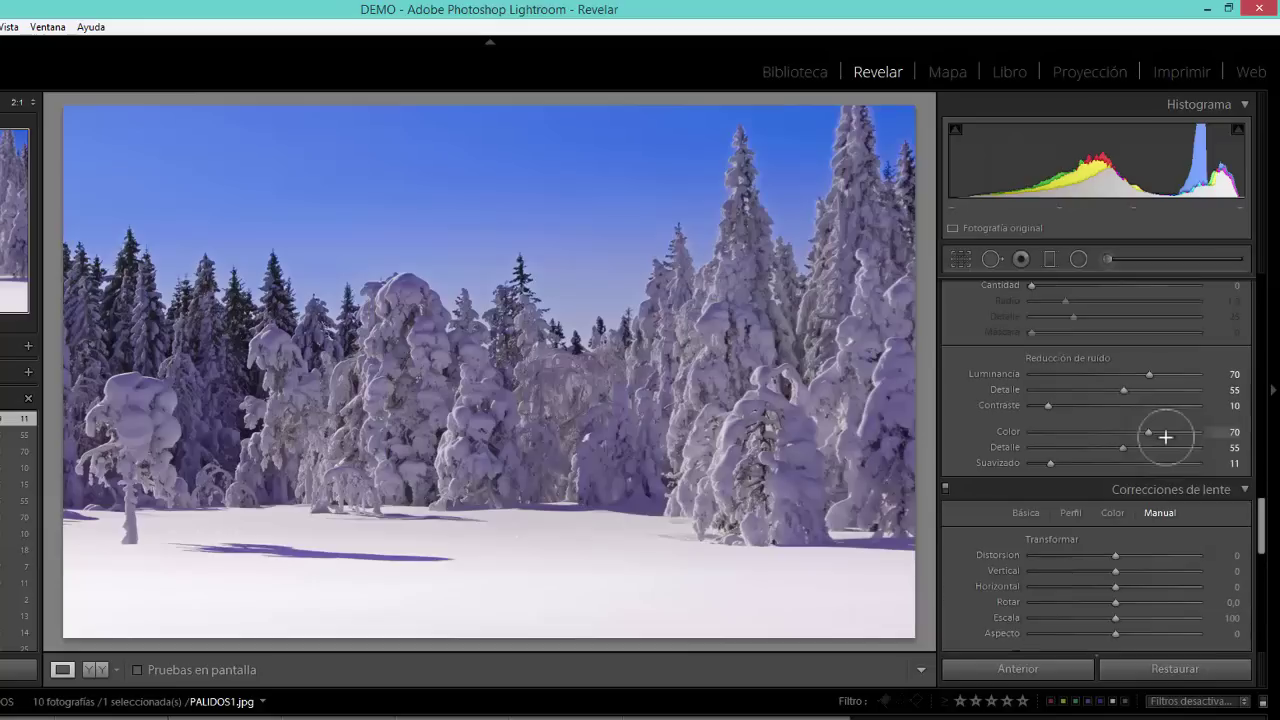
scroll(1165, 437, down, 2)
scroll(1165, 437, down, 2)
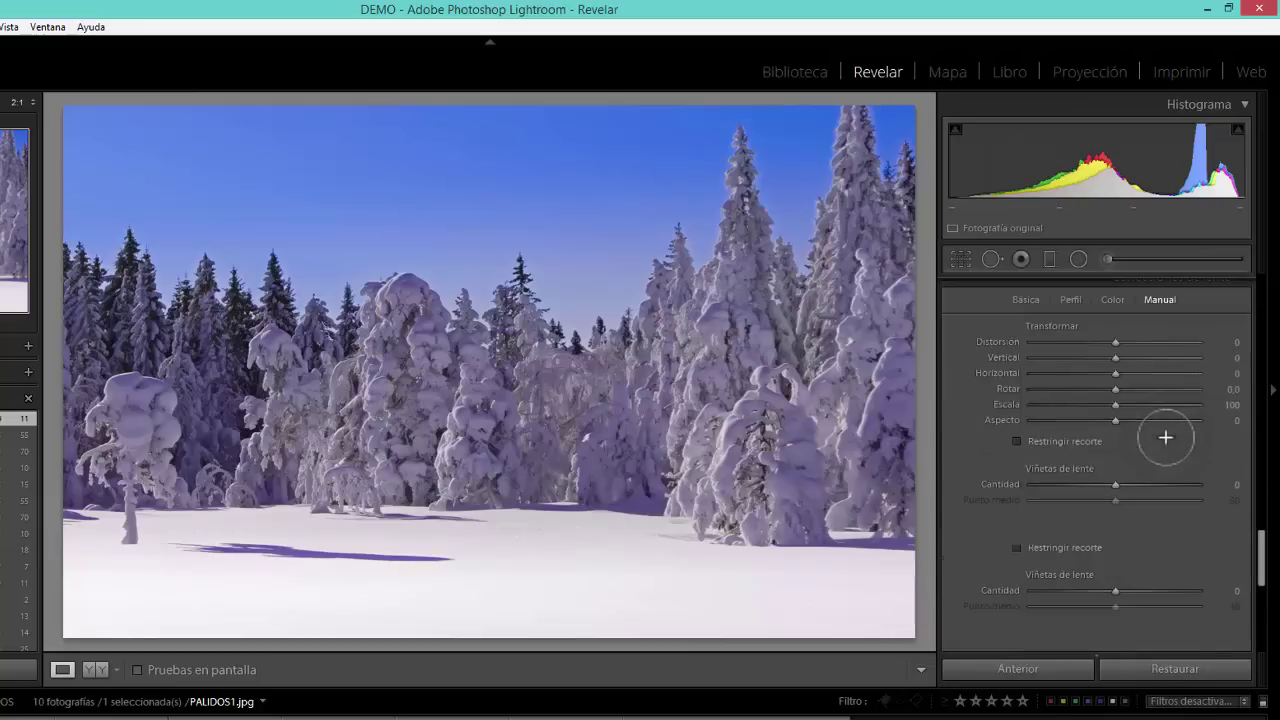
scroll(1165, 437, down, 2)
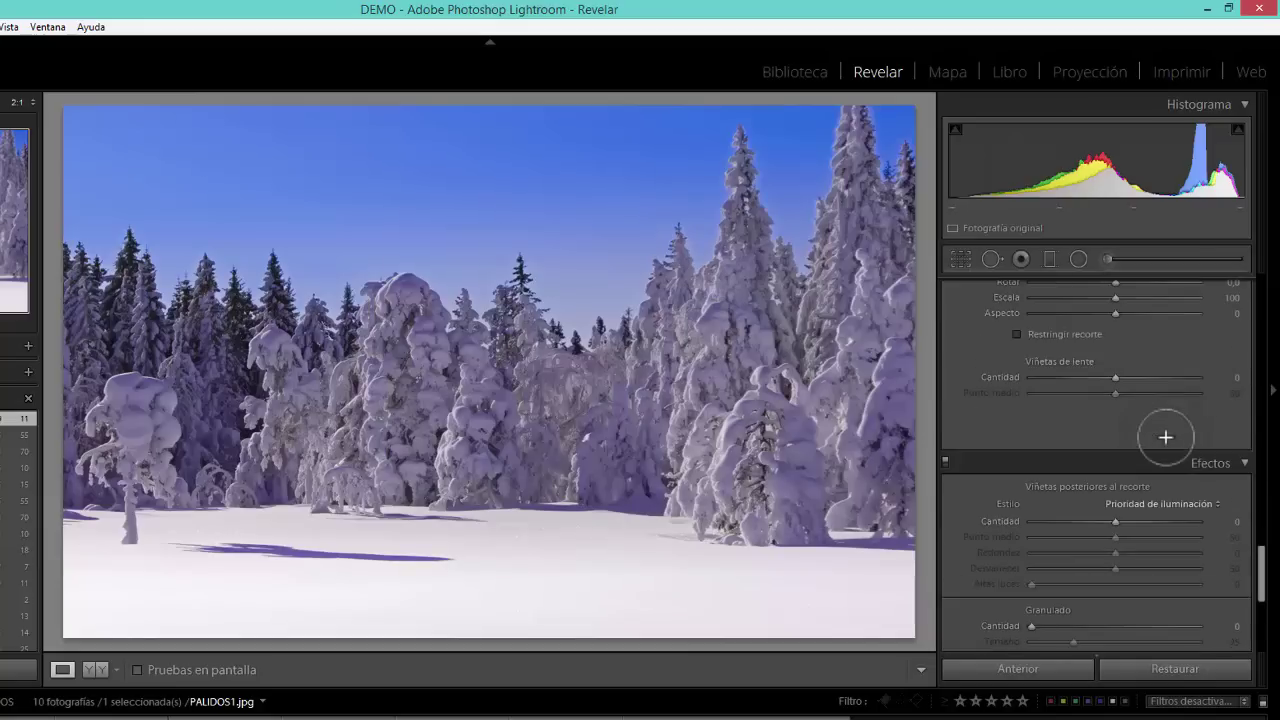
scroll(1165, 437, down, 6)
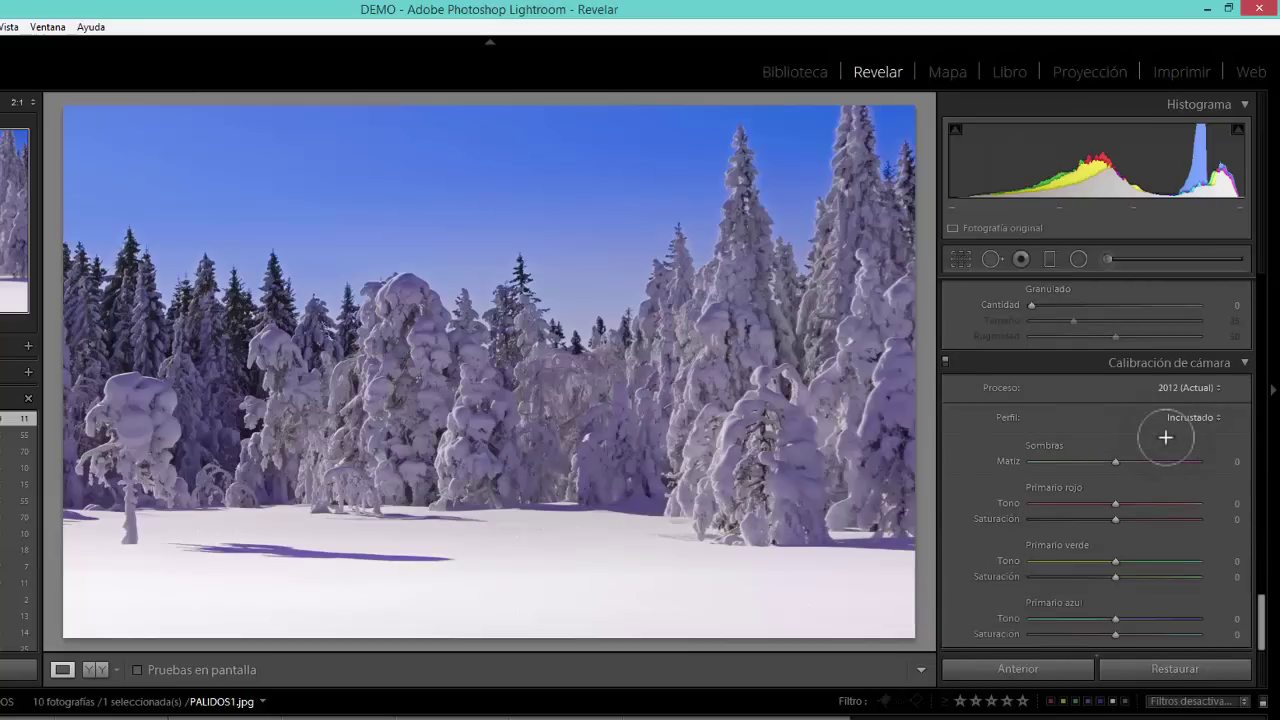
scroll(1165, 437, up, 5)
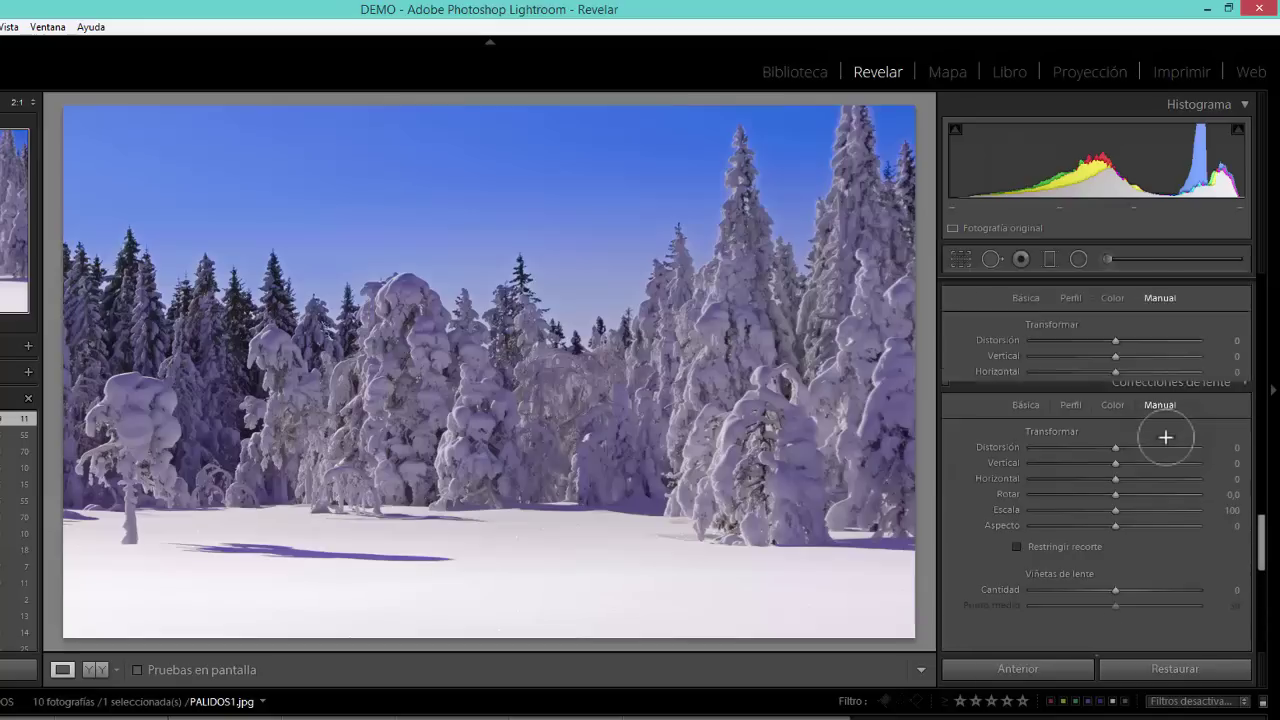
click(1030, 405)
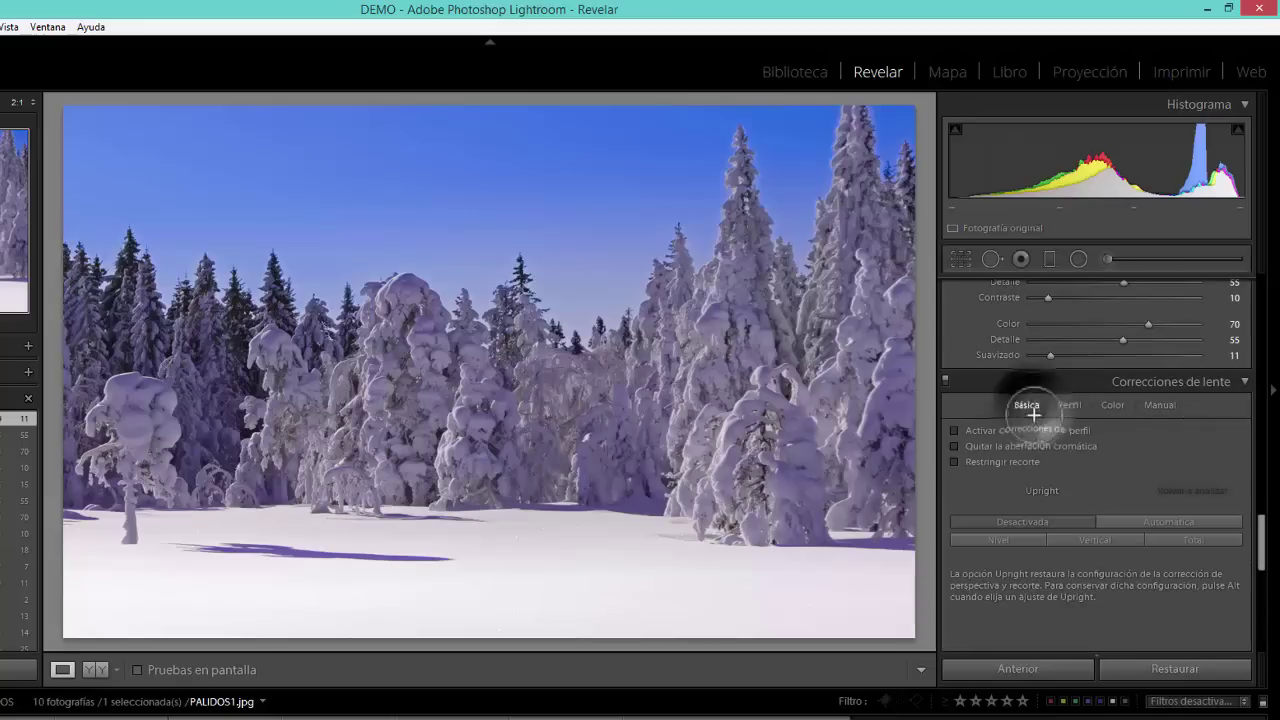
click(957, 432)
click(954, 446)
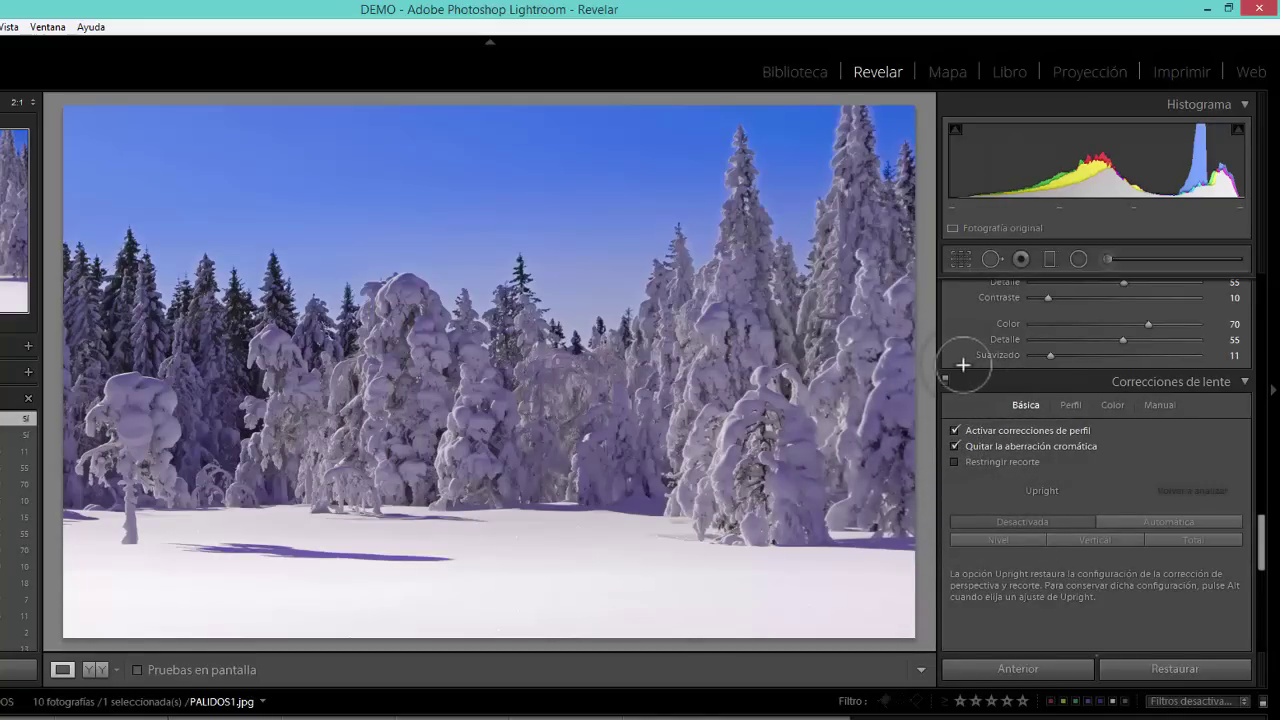
click(95, 669)
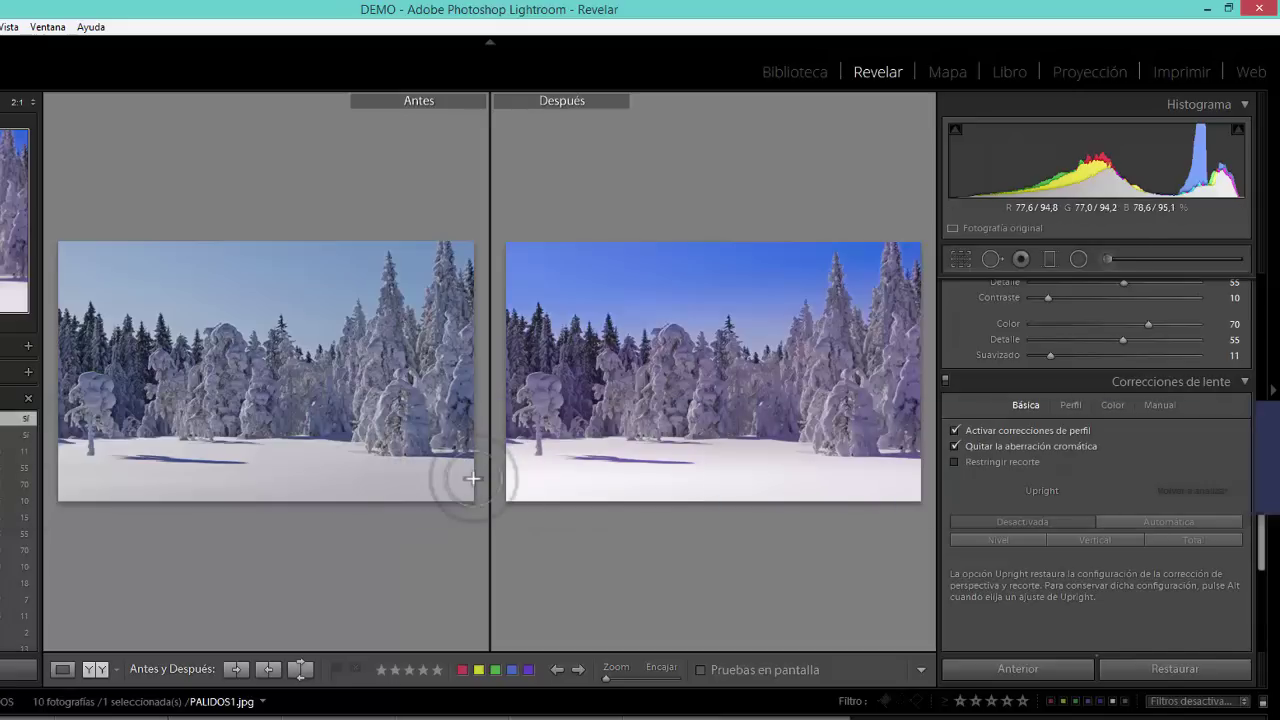
Toggle both previews between 2:1 zoom and Fit on the snow and trees, then return to Loupe view
click(648, 466)
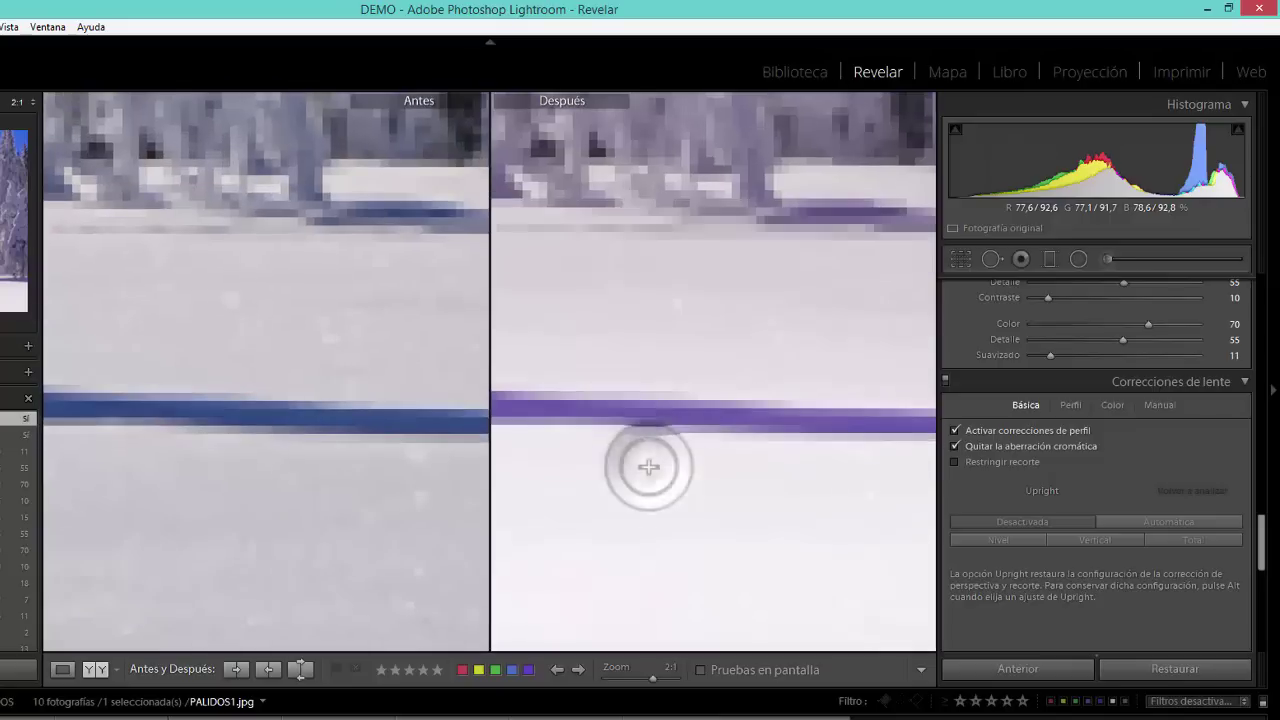
drag(695, 476, 707, 381)
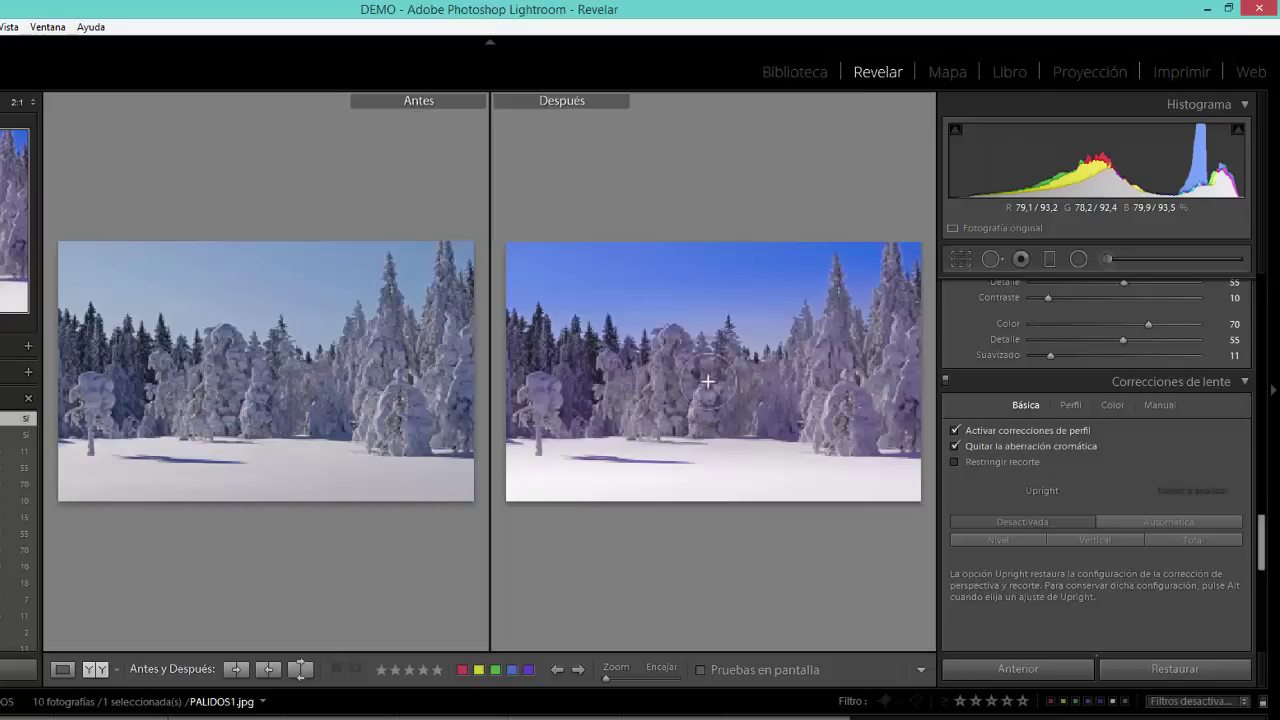
click(718, 425)
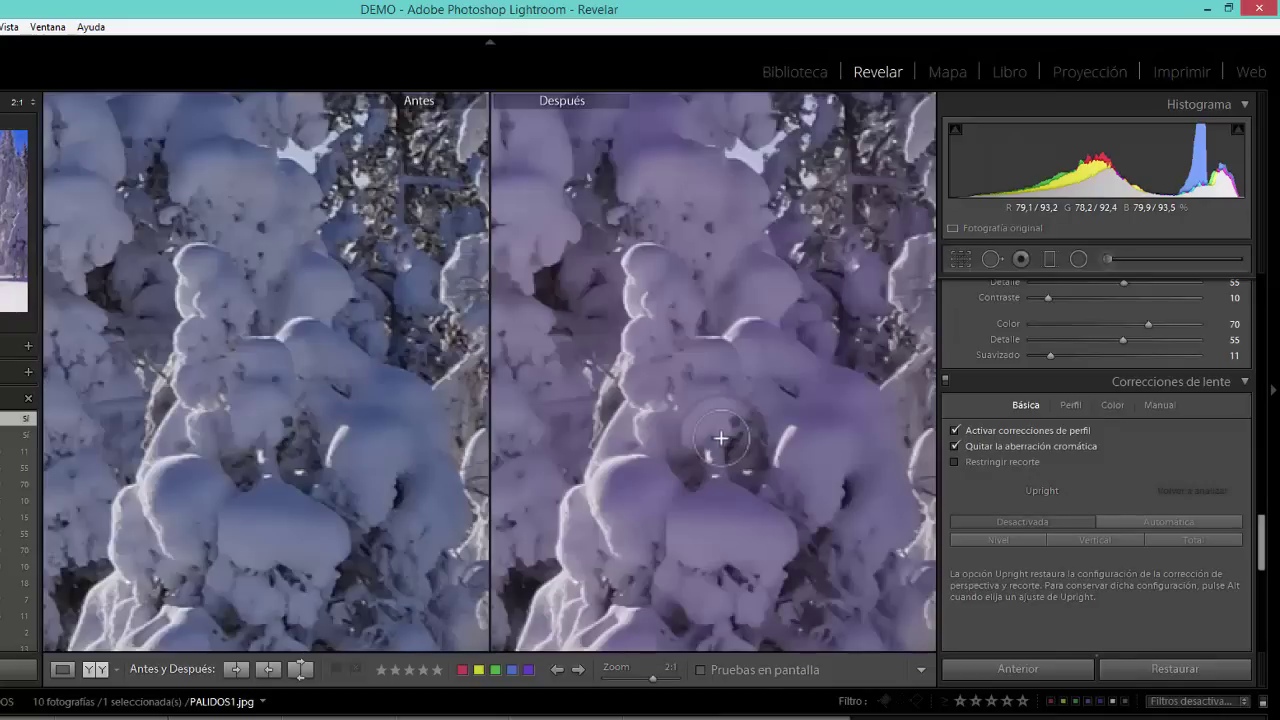
click(722, 442)
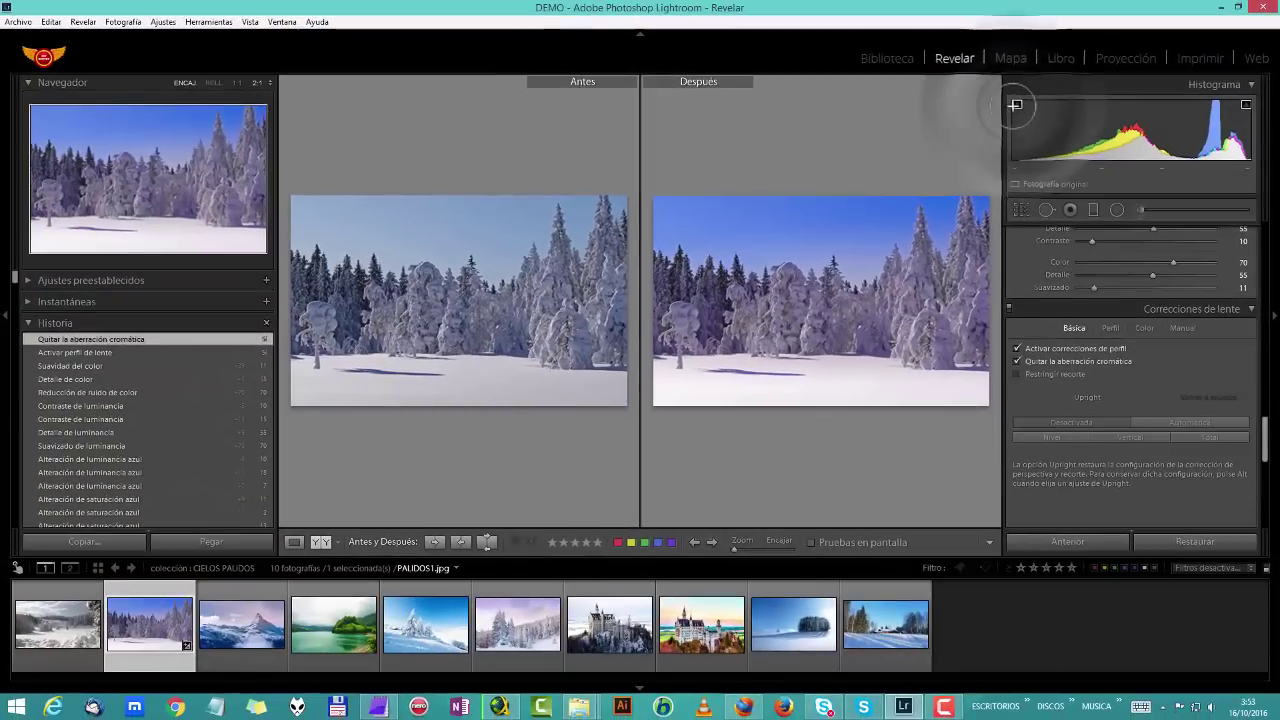
click(828, 268)
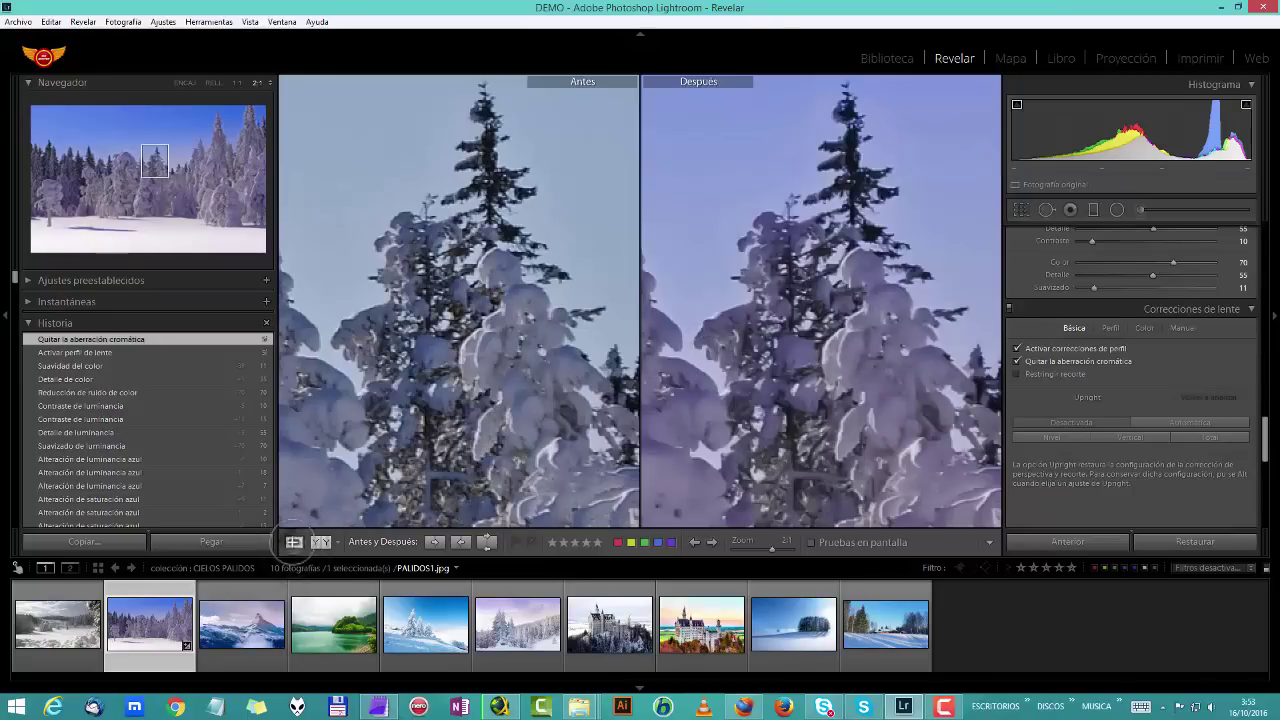
click(293, 542)
click(642, 400)
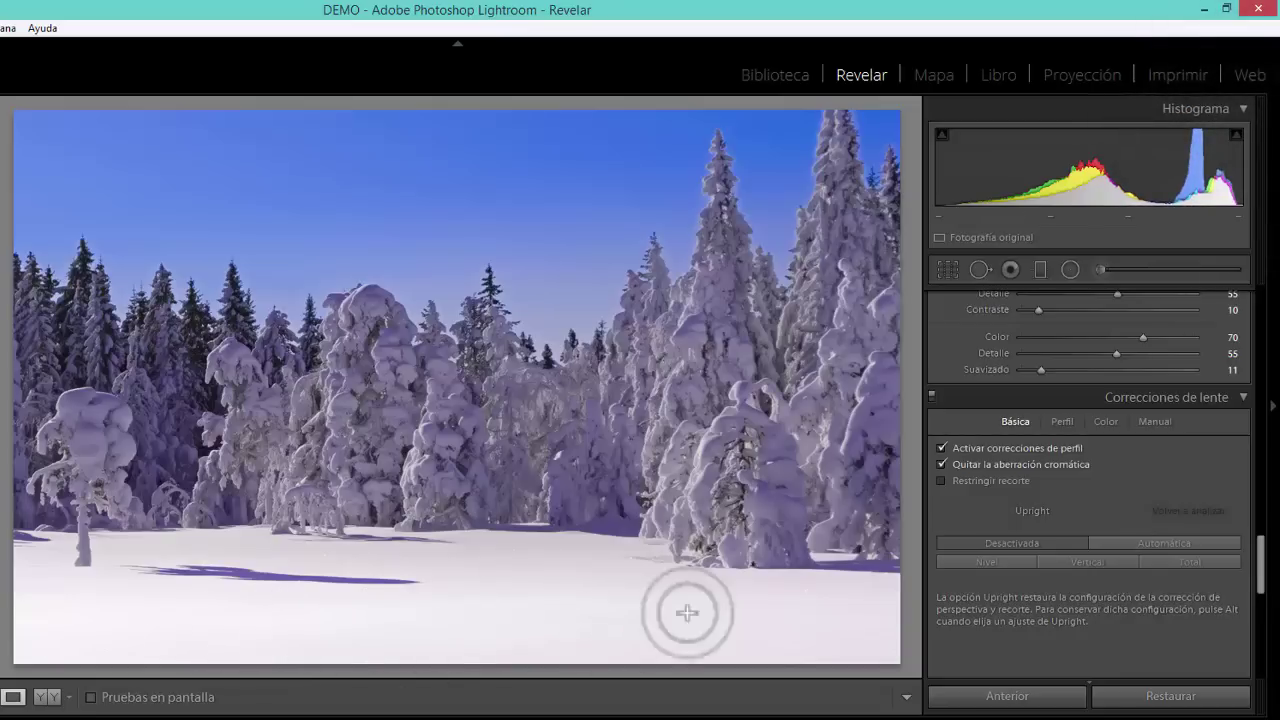
Lower the snow graduated filter's Highlights from 27 to 11 and close the filter tool
click(547, 519)
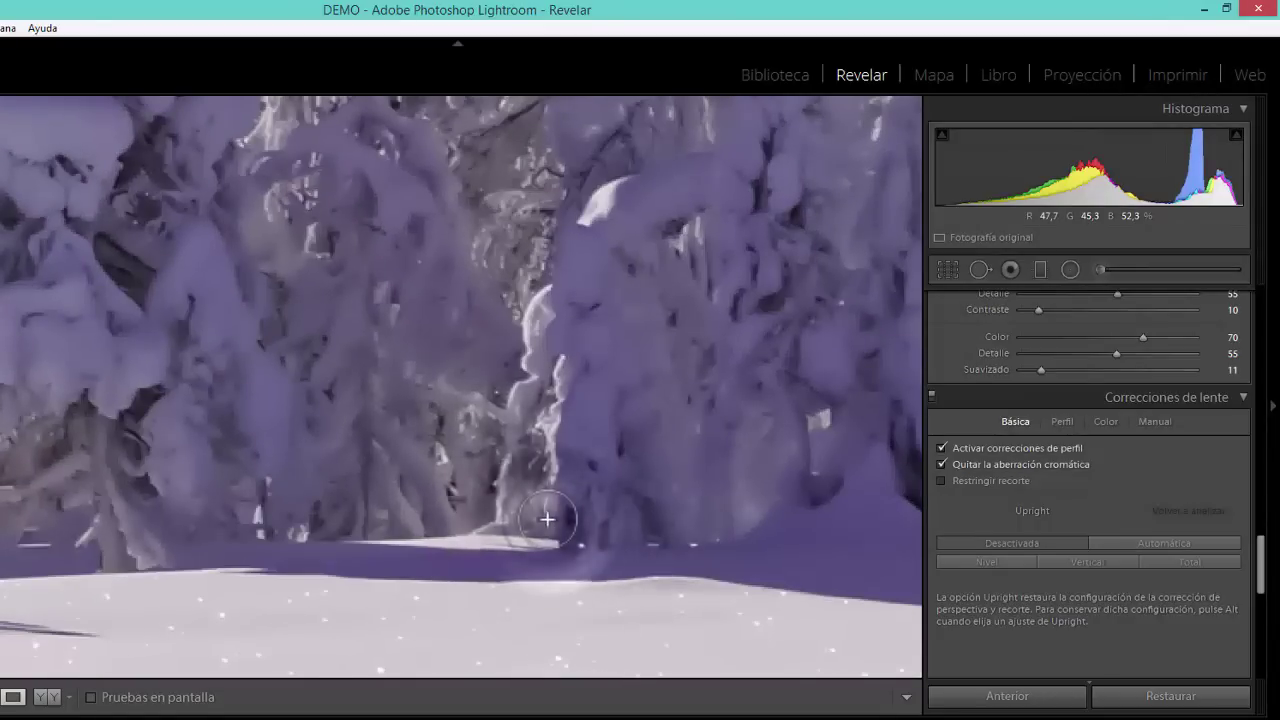
click(547, 522)
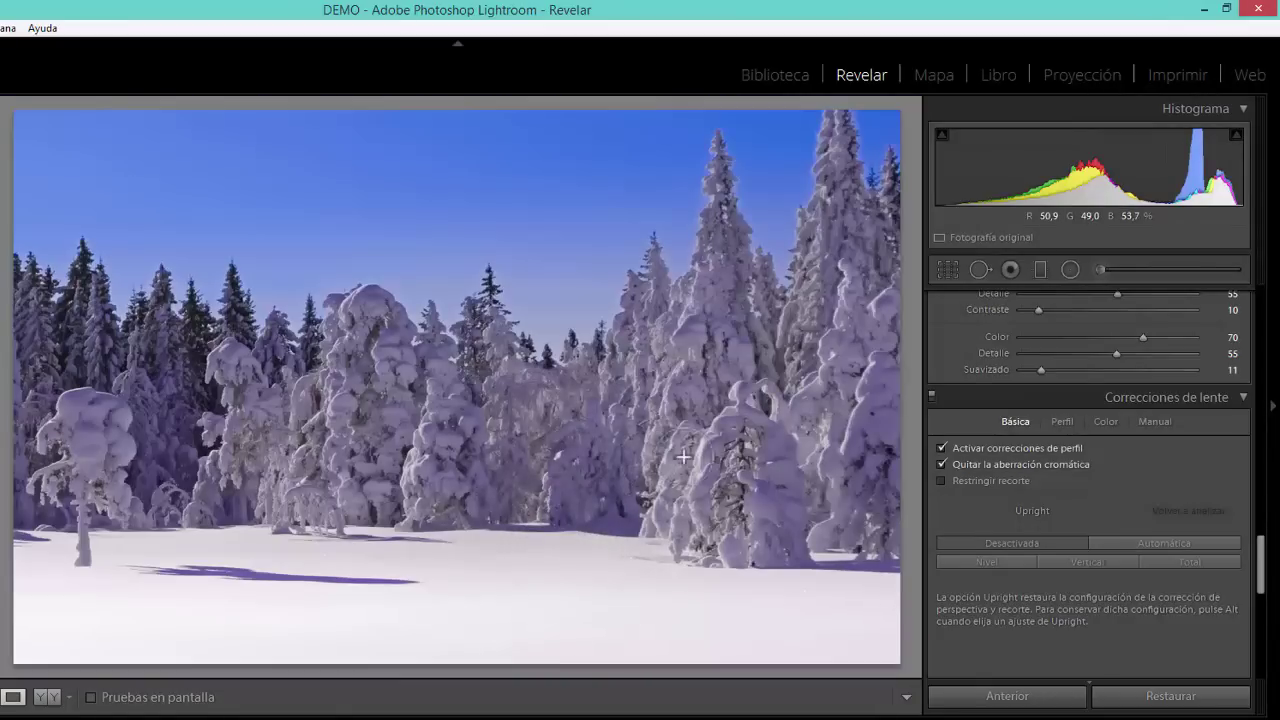
click(1041, 269)
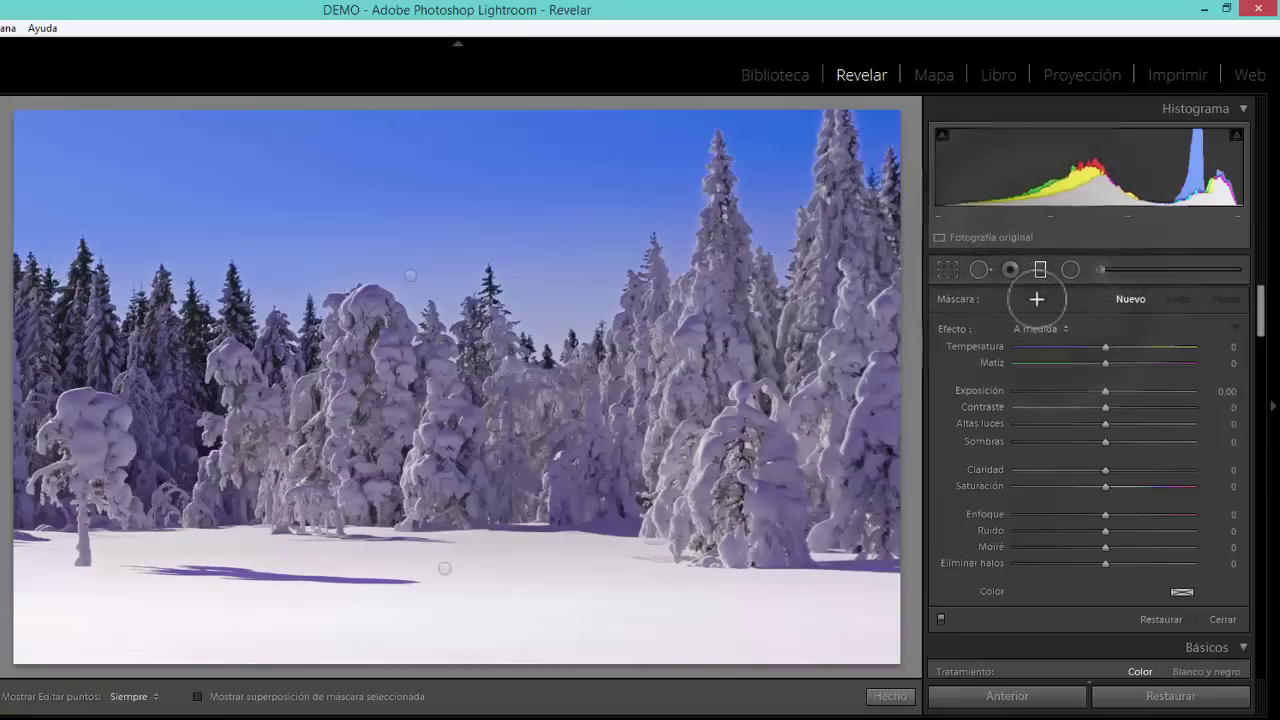
click(446, 571)
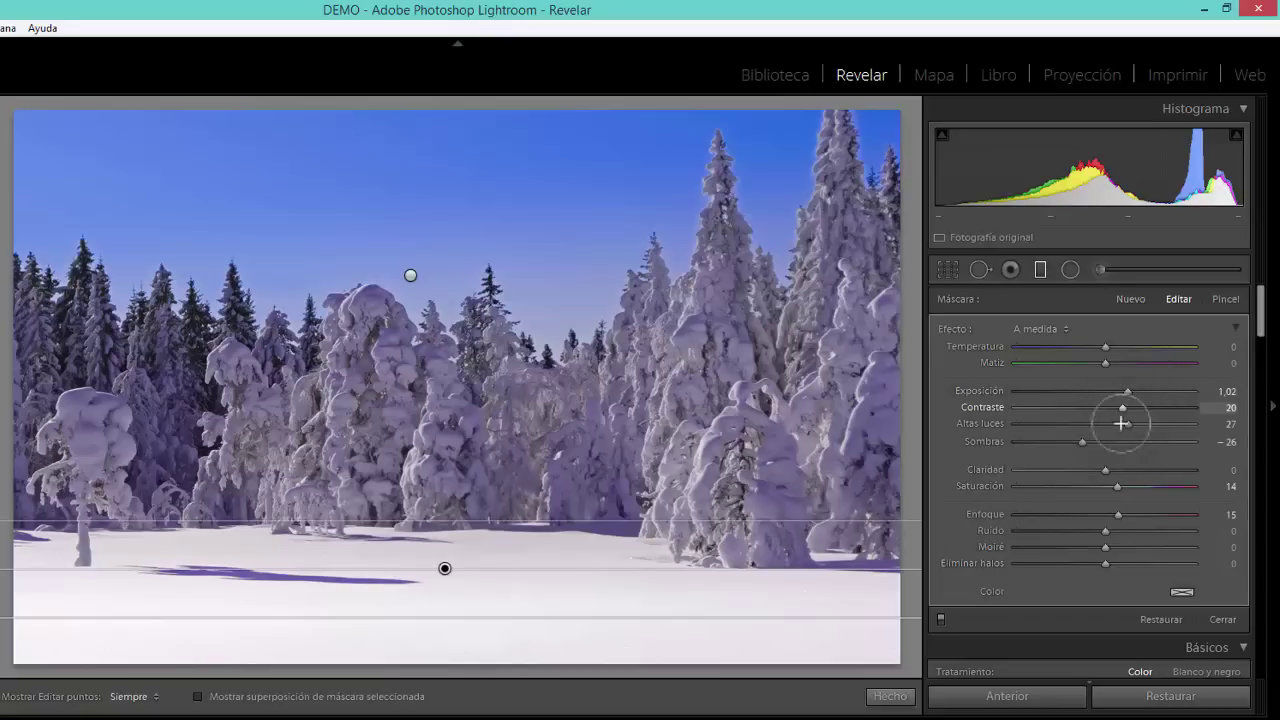
drag(1125, 424, 1119, 392)
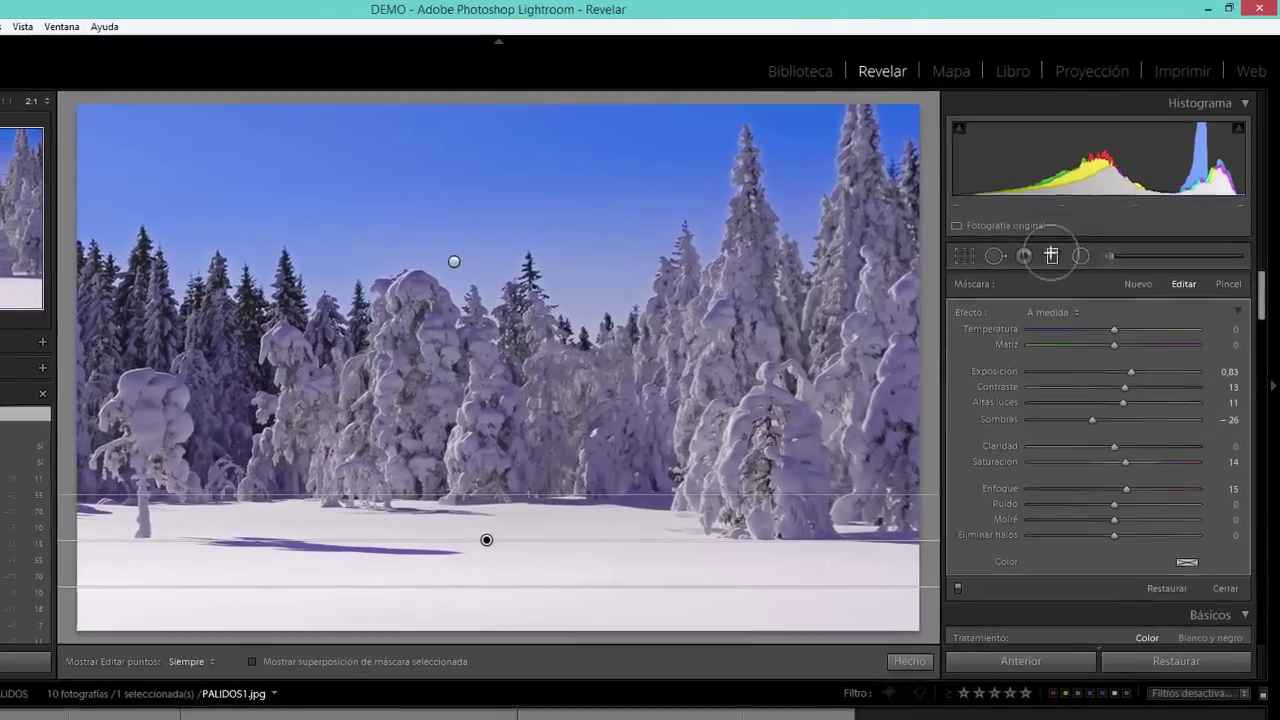
key(m)
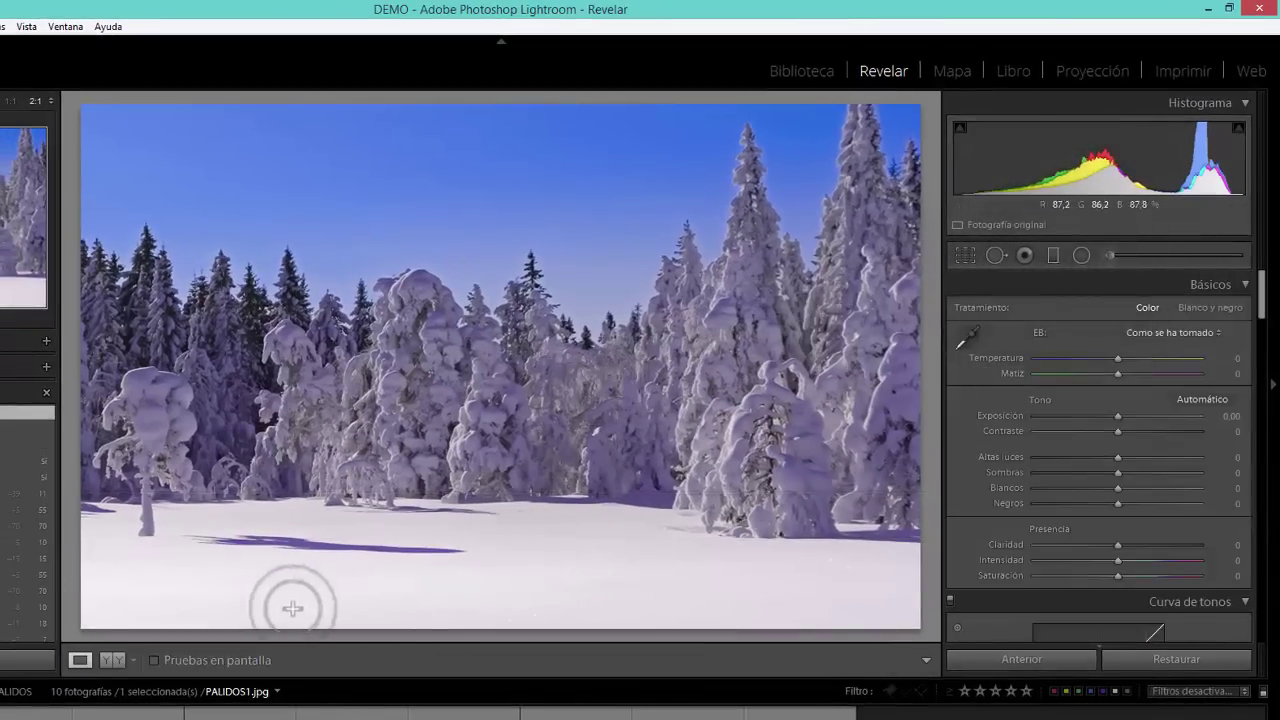
click(110, 660)
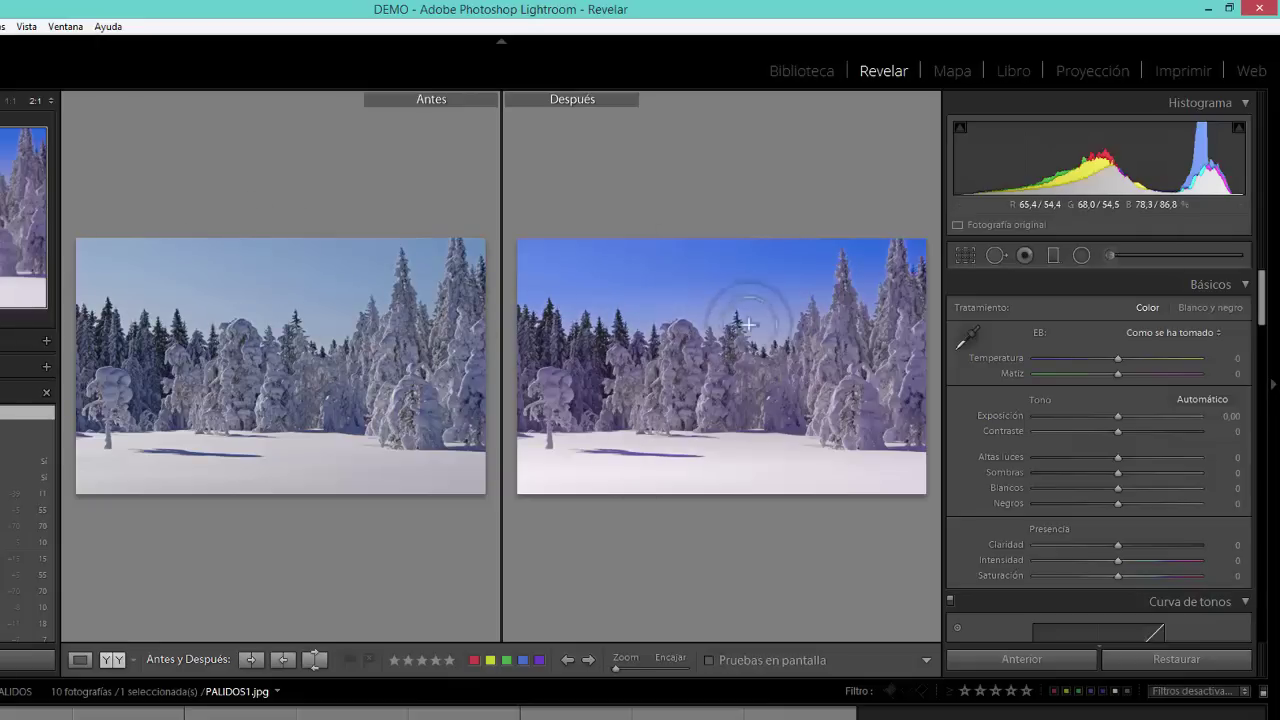
click(113, 662)
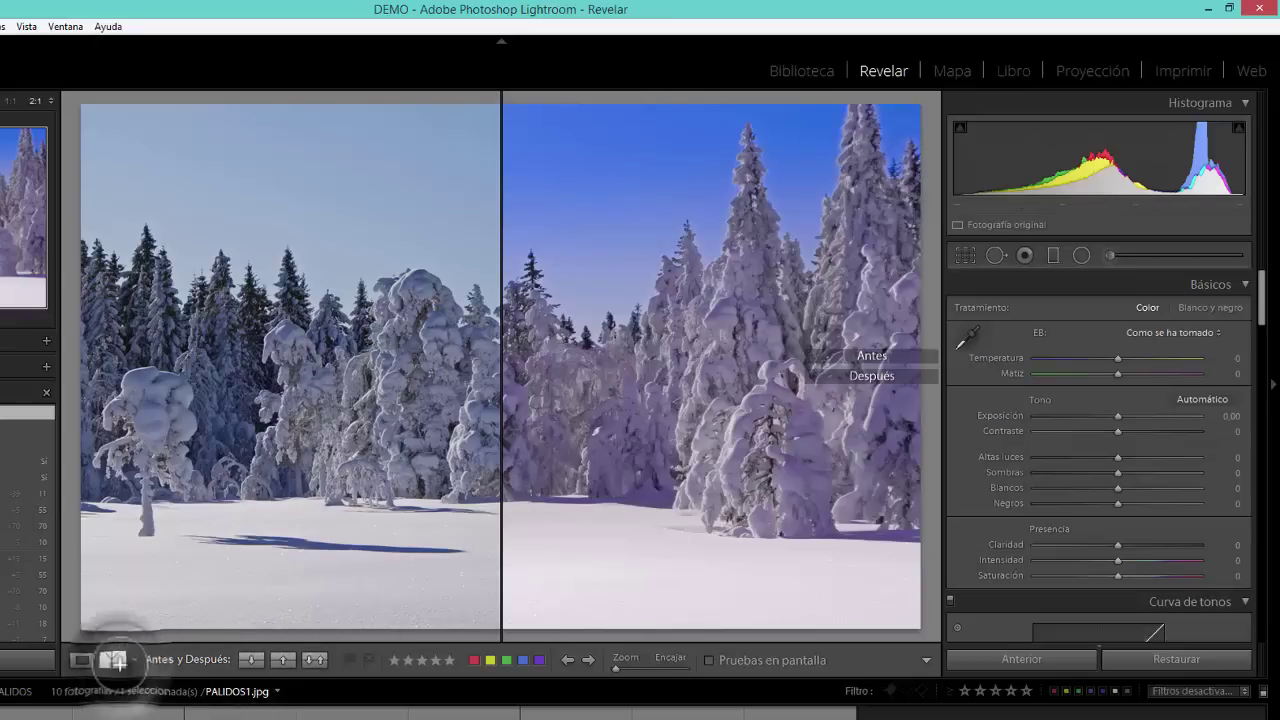
click(113, 660)
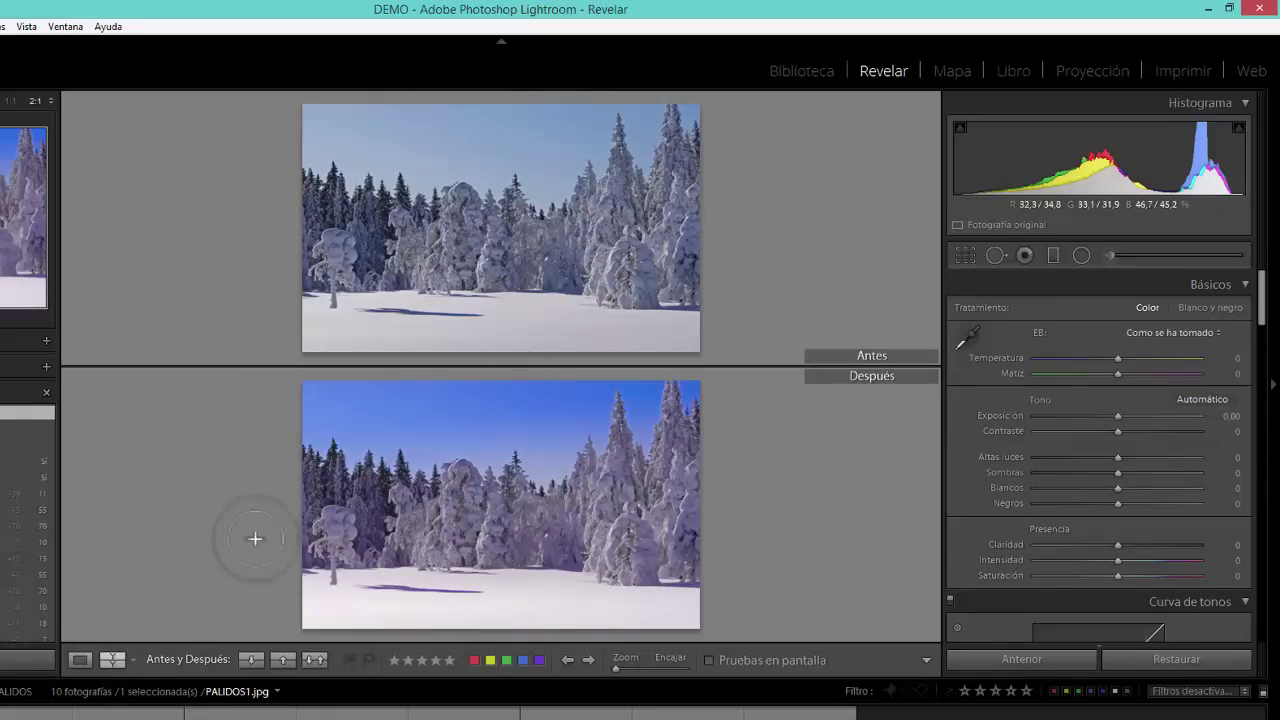
click(110, 658)
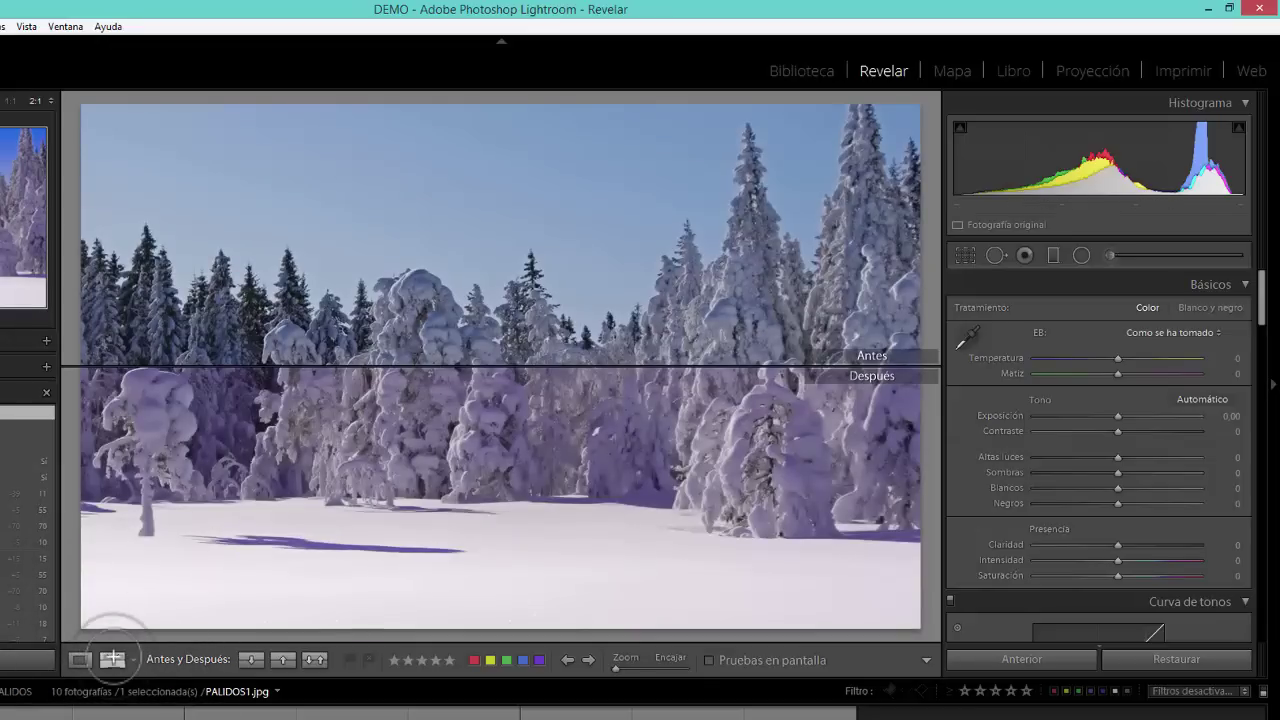
click(113, 658)
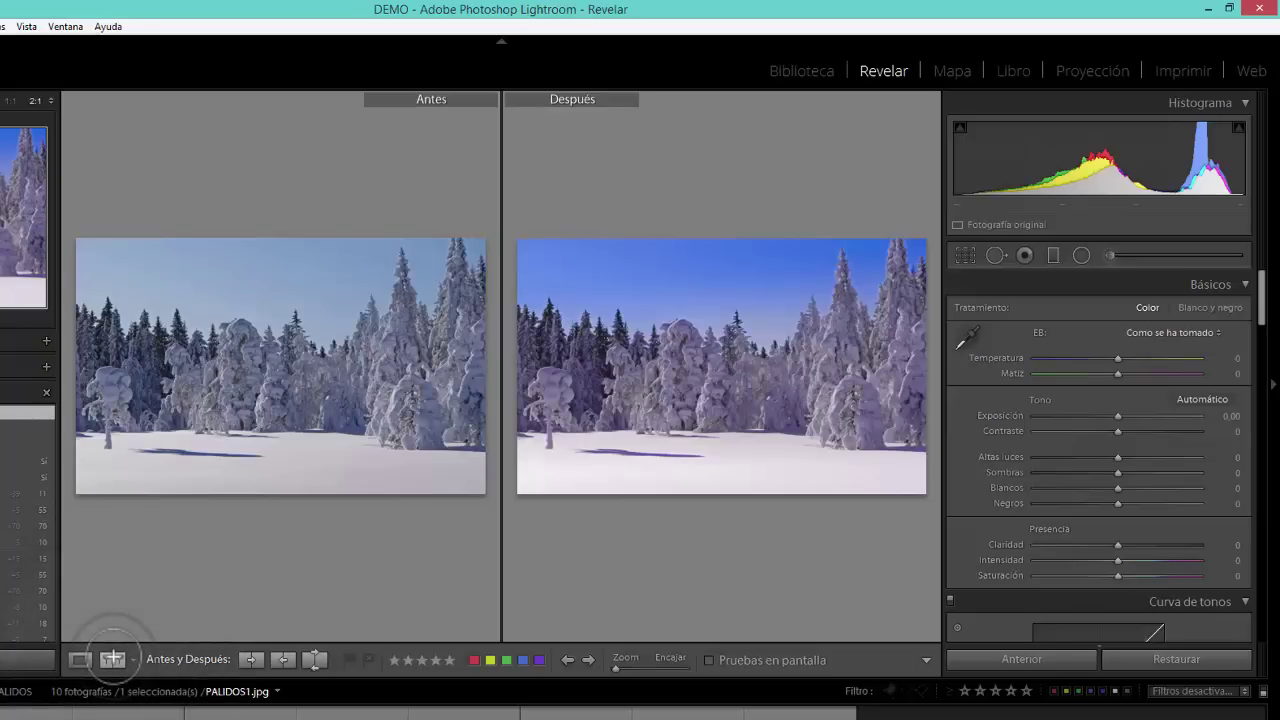
click(113, 658)
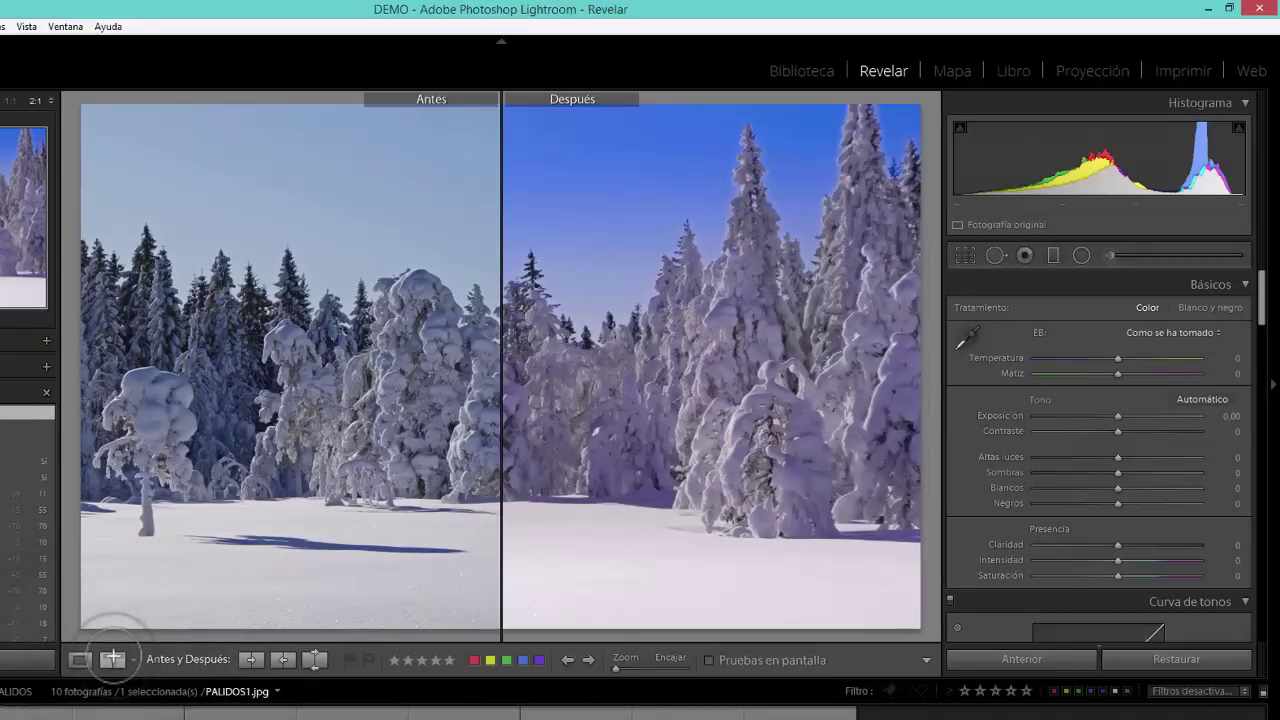
click(113, 658)
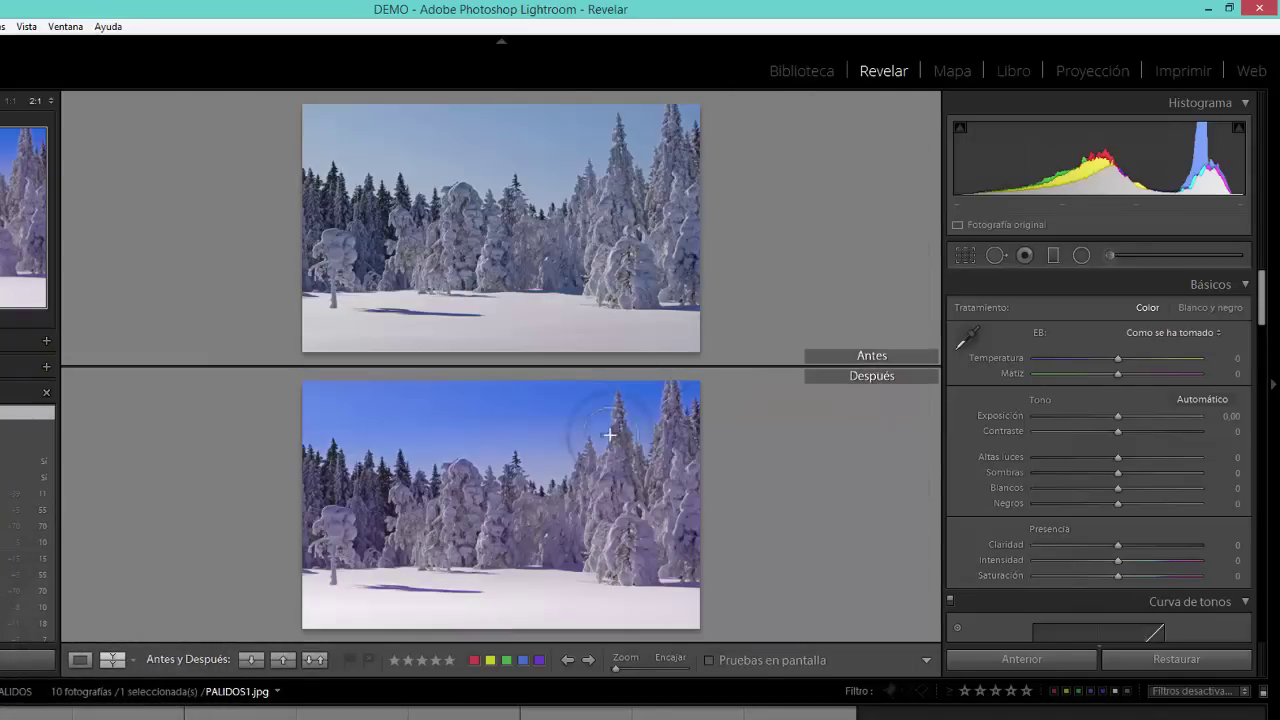
click(78, 660)
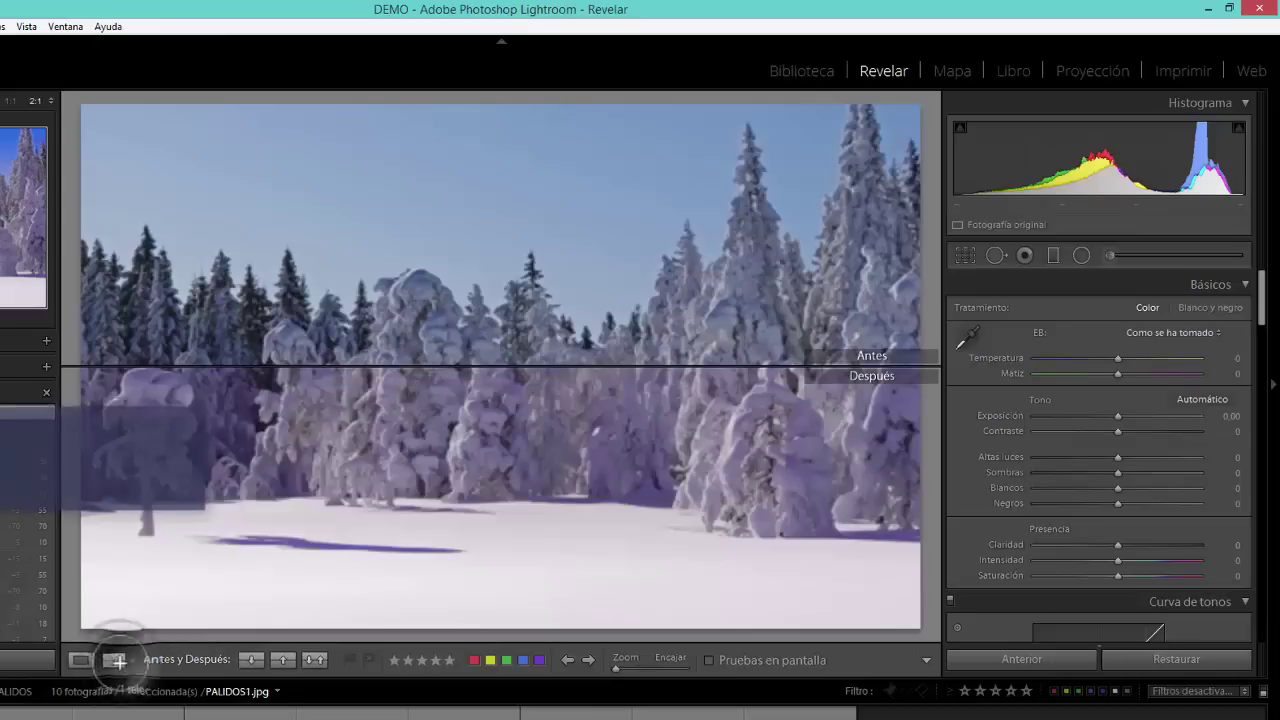
click(78, 660)
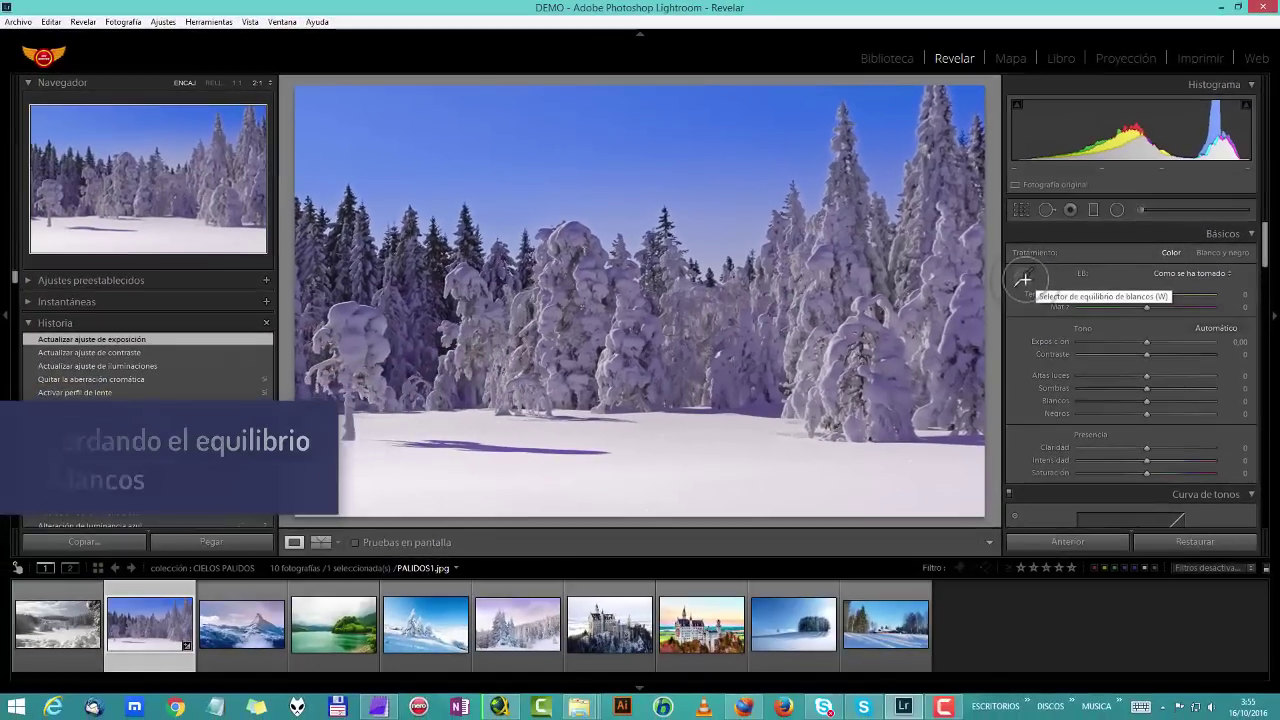
Sample white balance from the snow with the eyedropper, then raise exposure and lower contrast to −15
click(1025, 279)
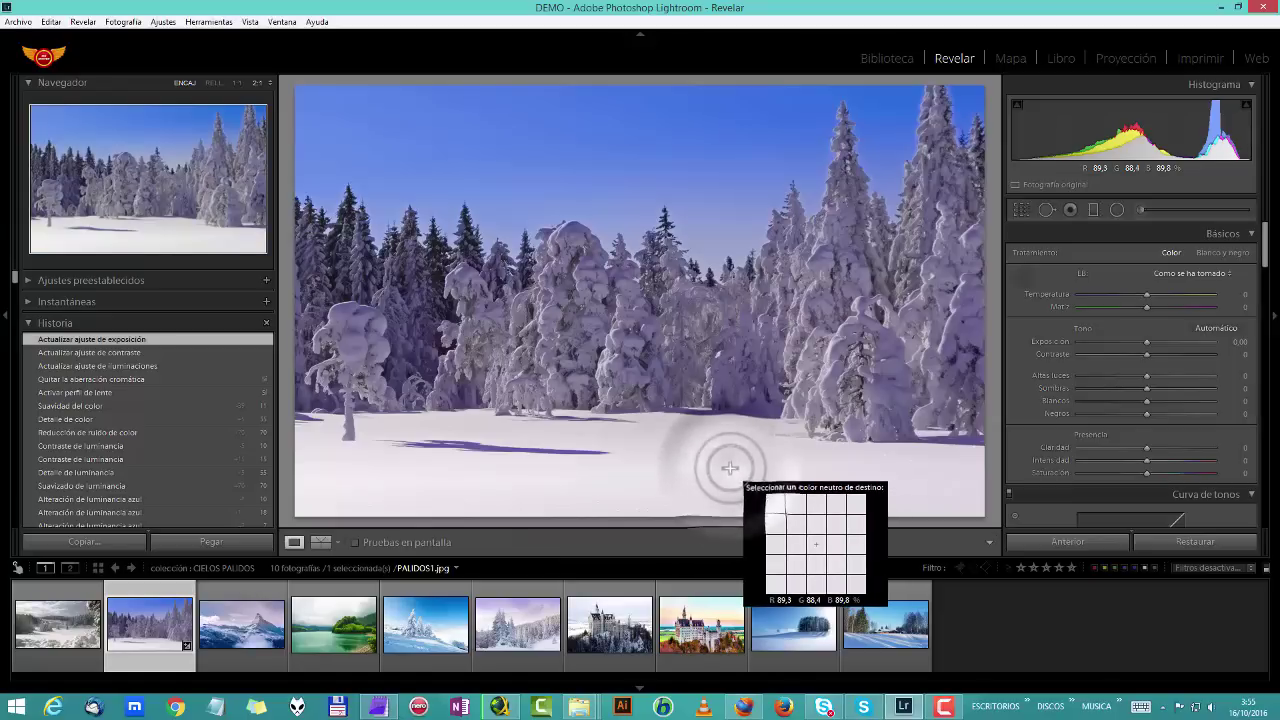
click(723, 468)
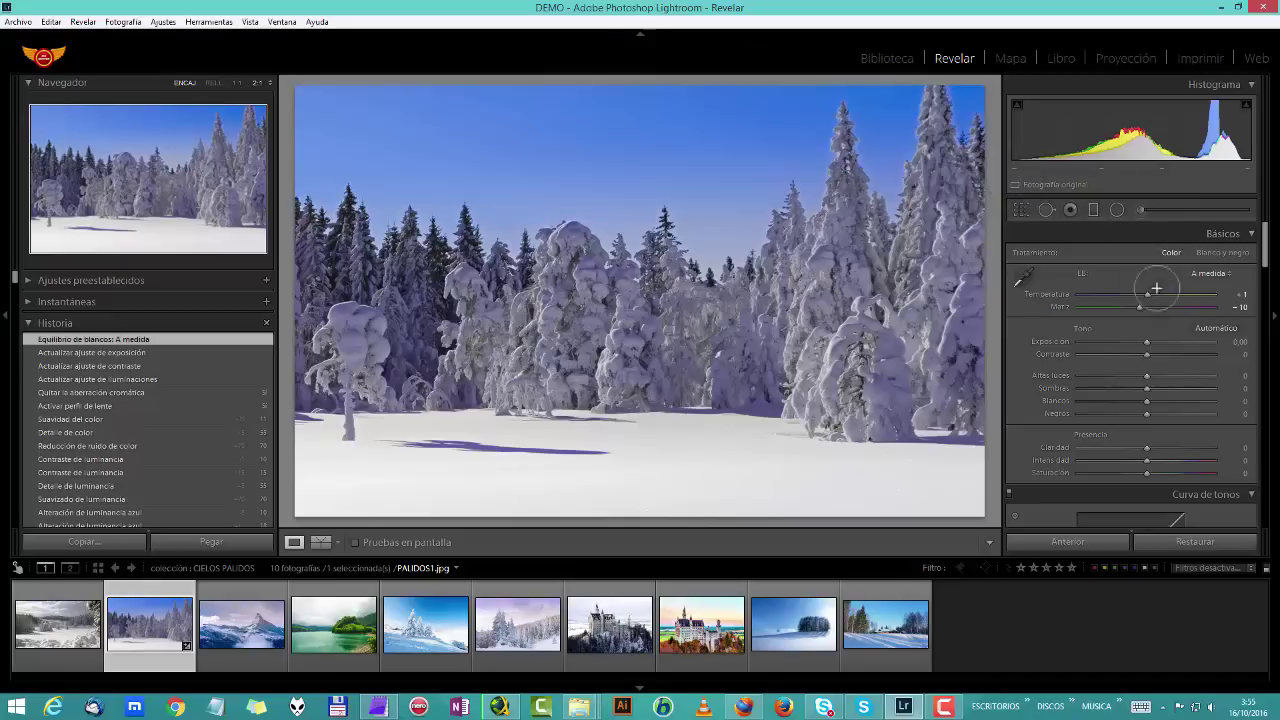
drag(1147, 343, 1152, 343)
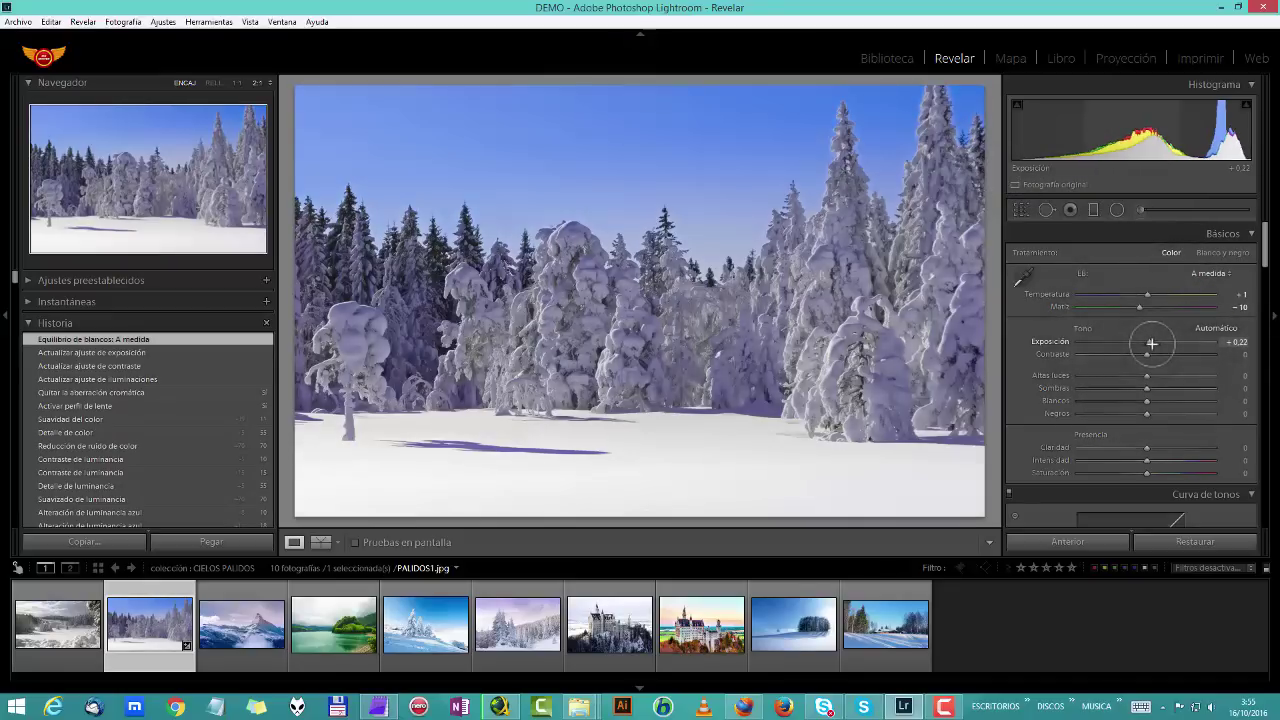
drag(1149, 351, 1157, 355)
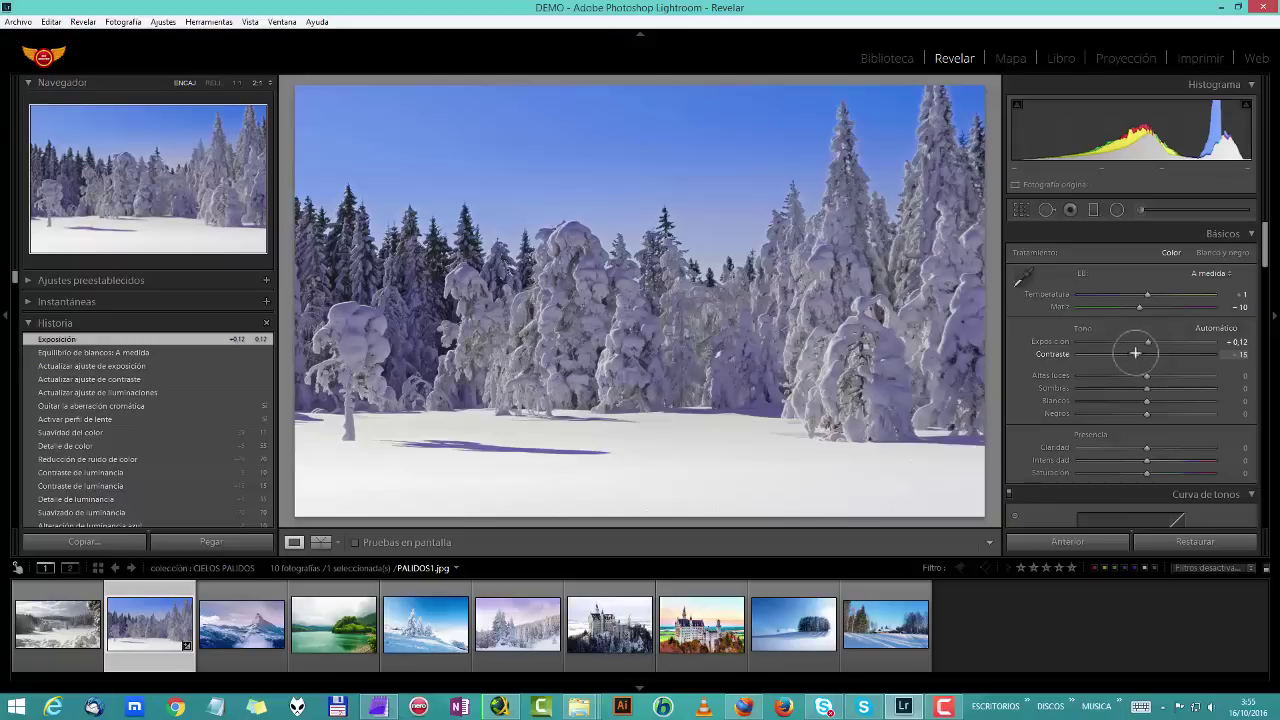
Lower the highlights, adjust the shadows, and fine-tune exposure to +0.32
drag(1146, 375, 1139, 374)
drag(1139, 374, 1140, 375)
click(1149, 390)
drag(1133, 387, 1140, 412)
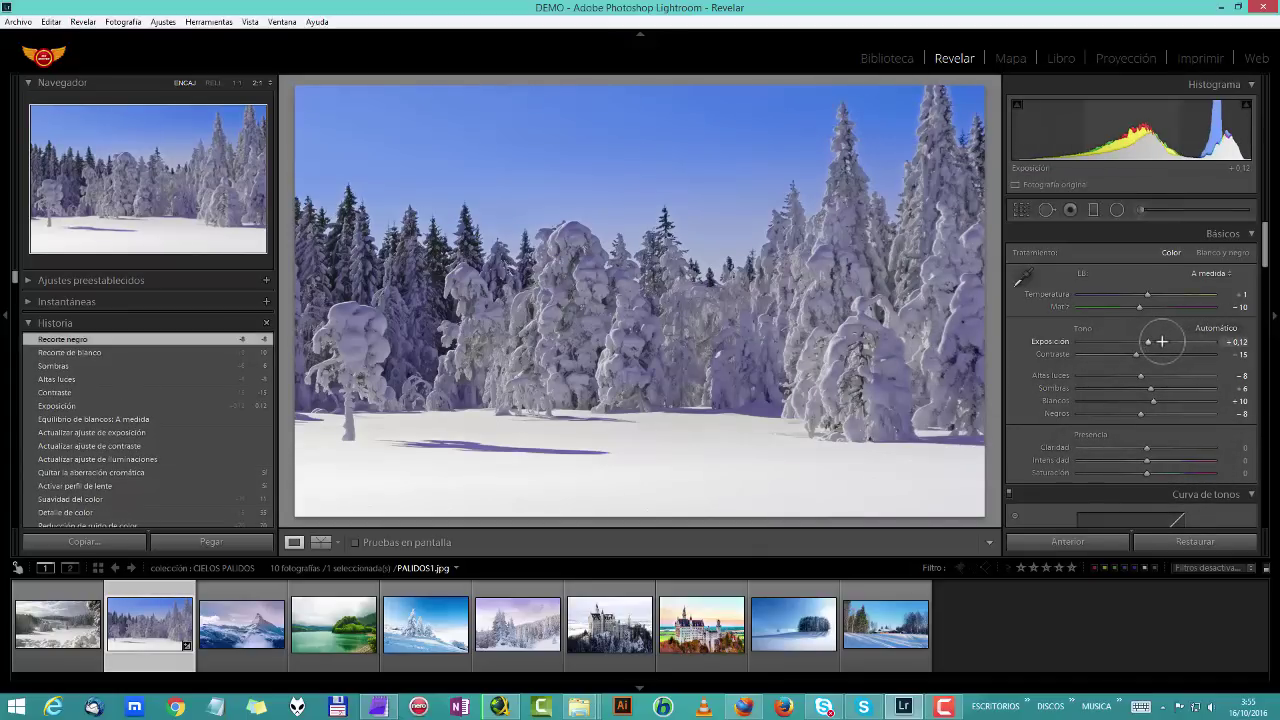
mouse_move(1158, 342)
mouse_down()
mouse_move(1169, 348)
mouse_move(1151, 344)
mouse_up()
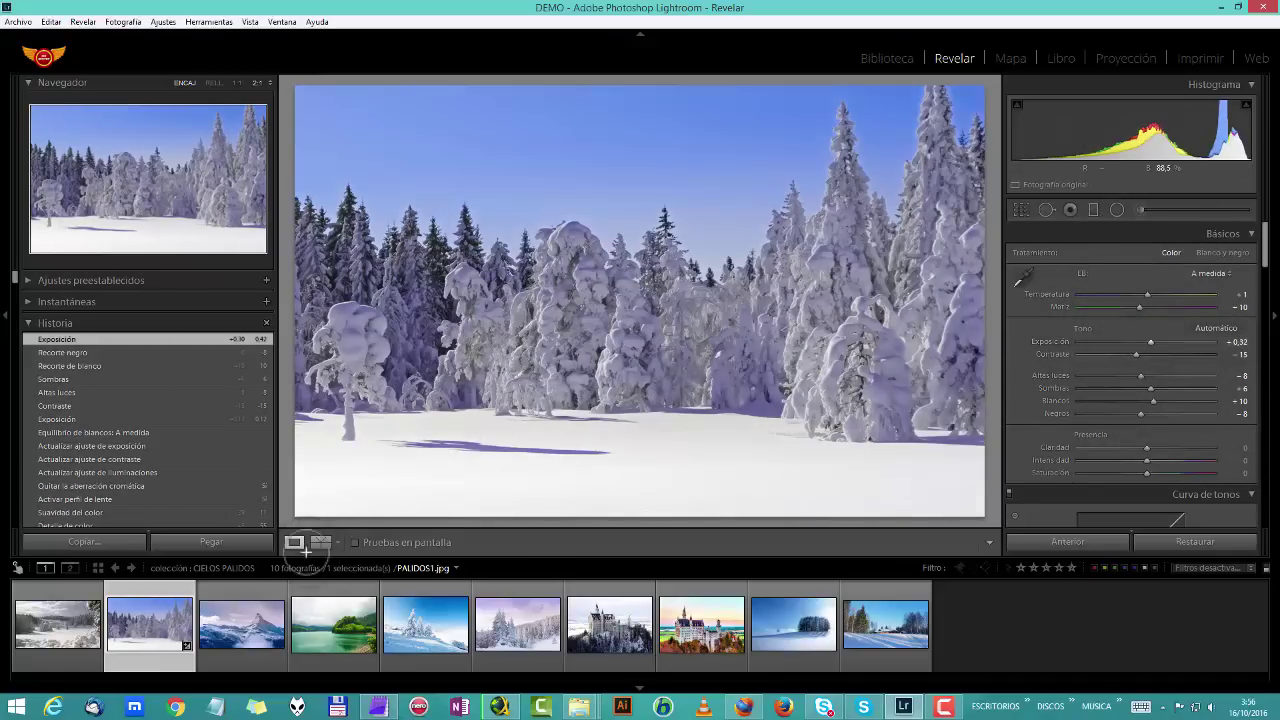
Cycle the Before/After layouts until the left/right Antes/Después comparison appears
click(319, 541)
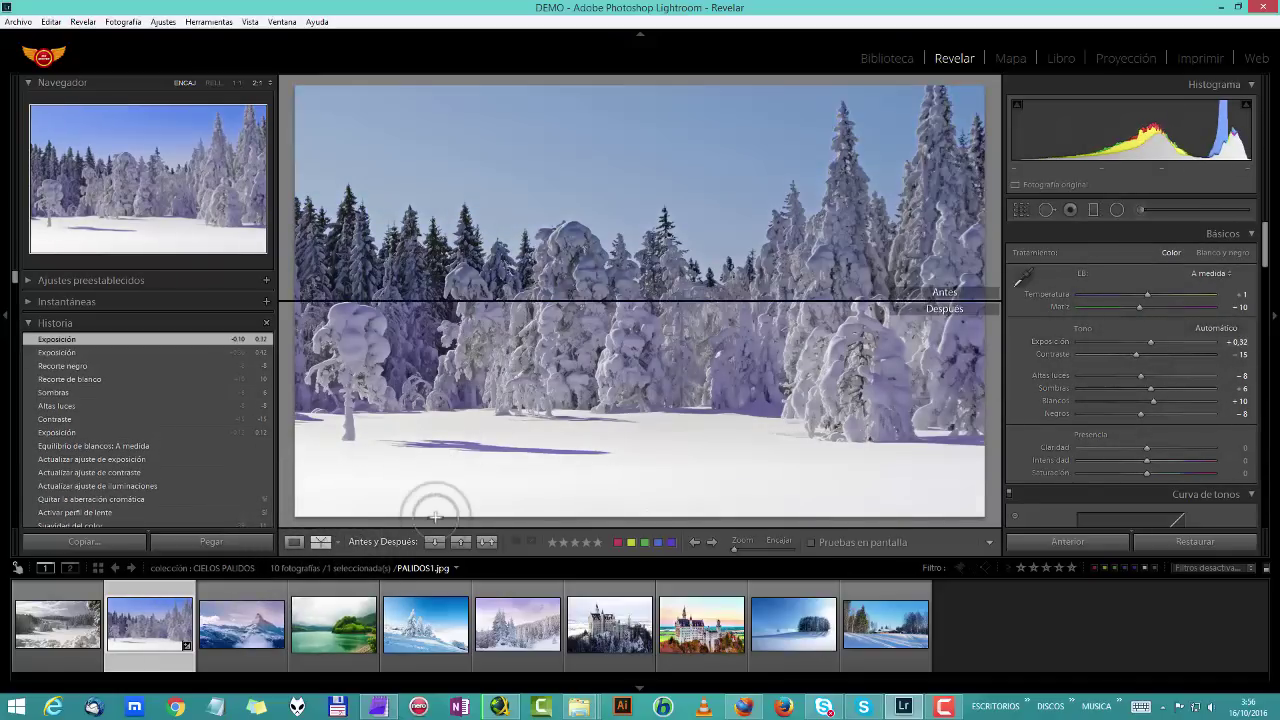
click(304, 541)
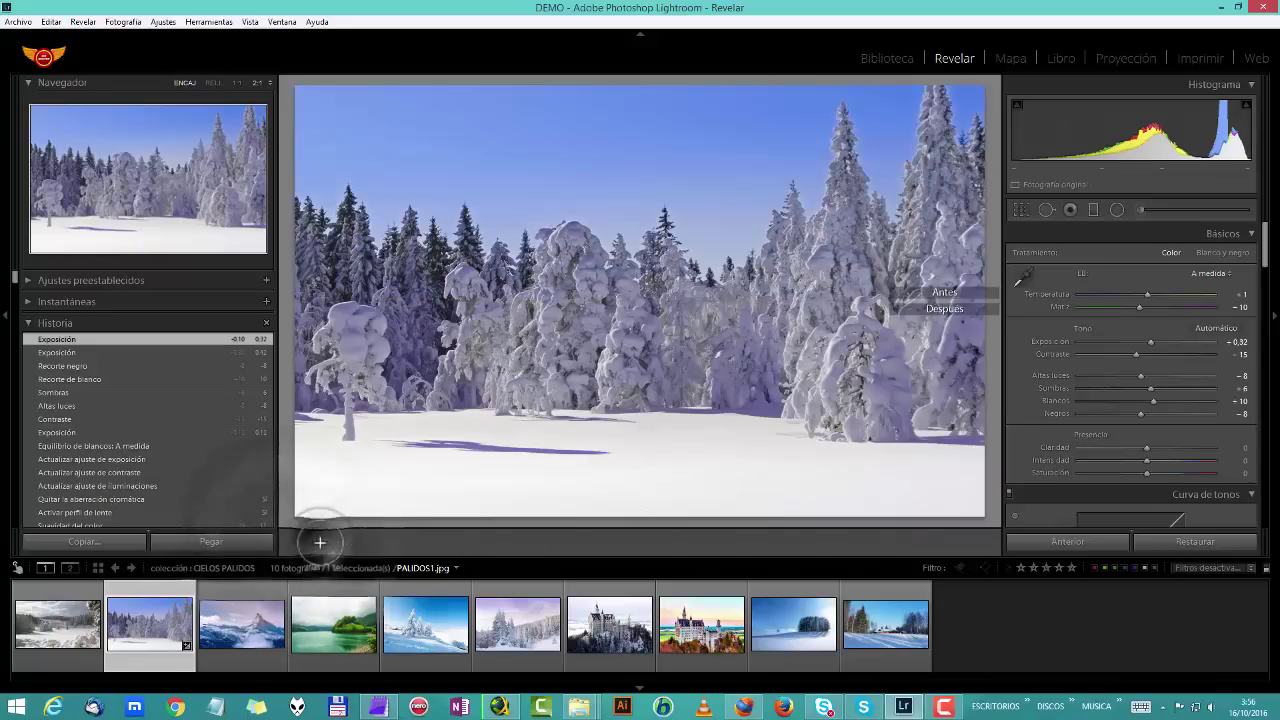
click(321, 541)
click(321, 541)
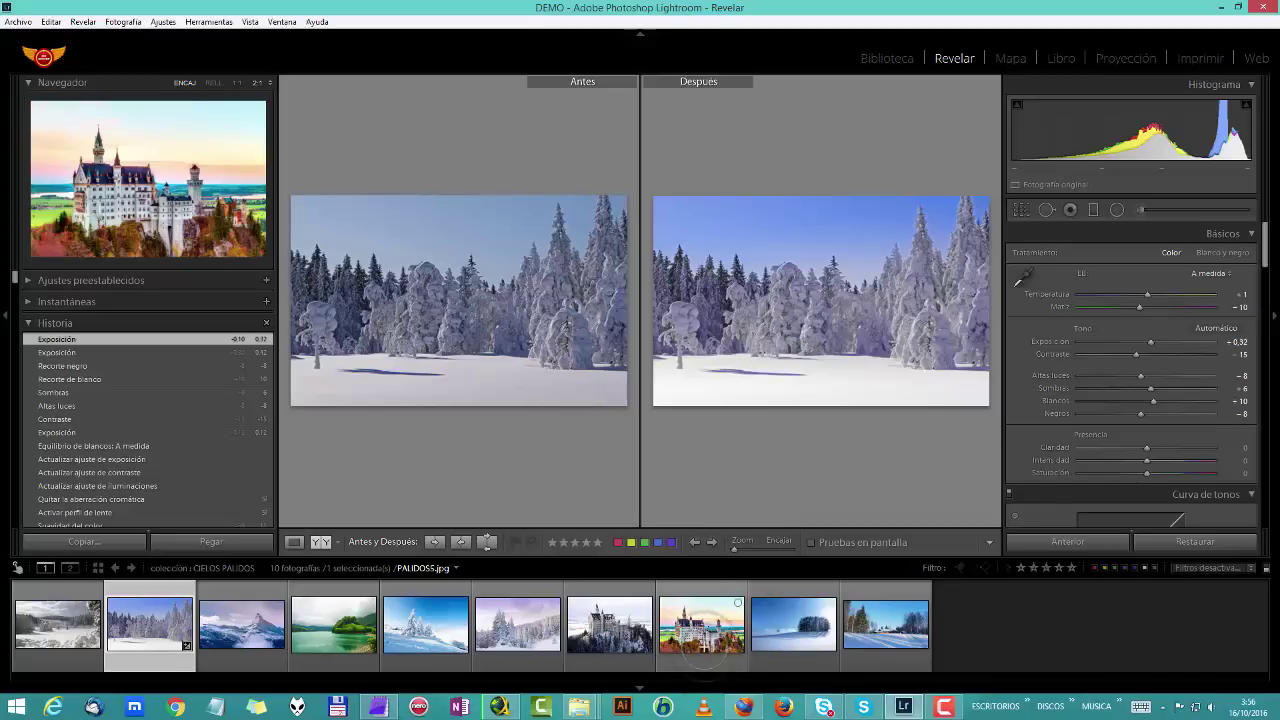
click(700, 625)
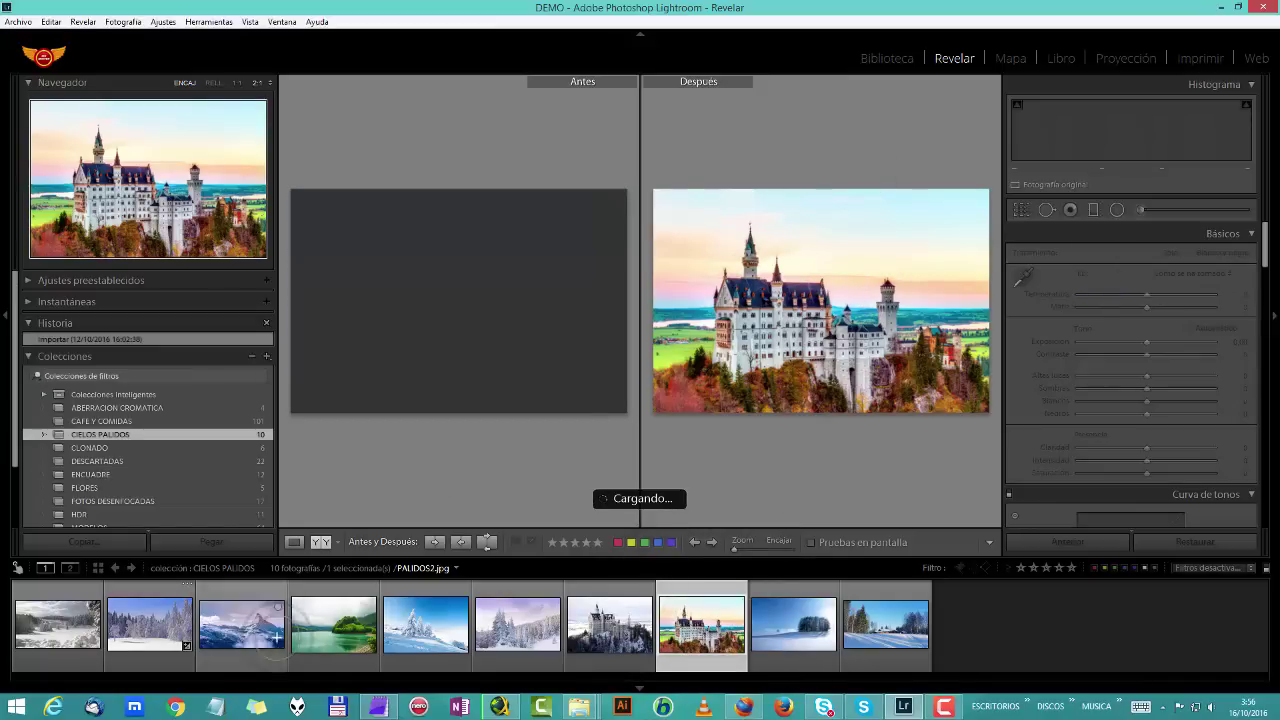
click(150, 625)
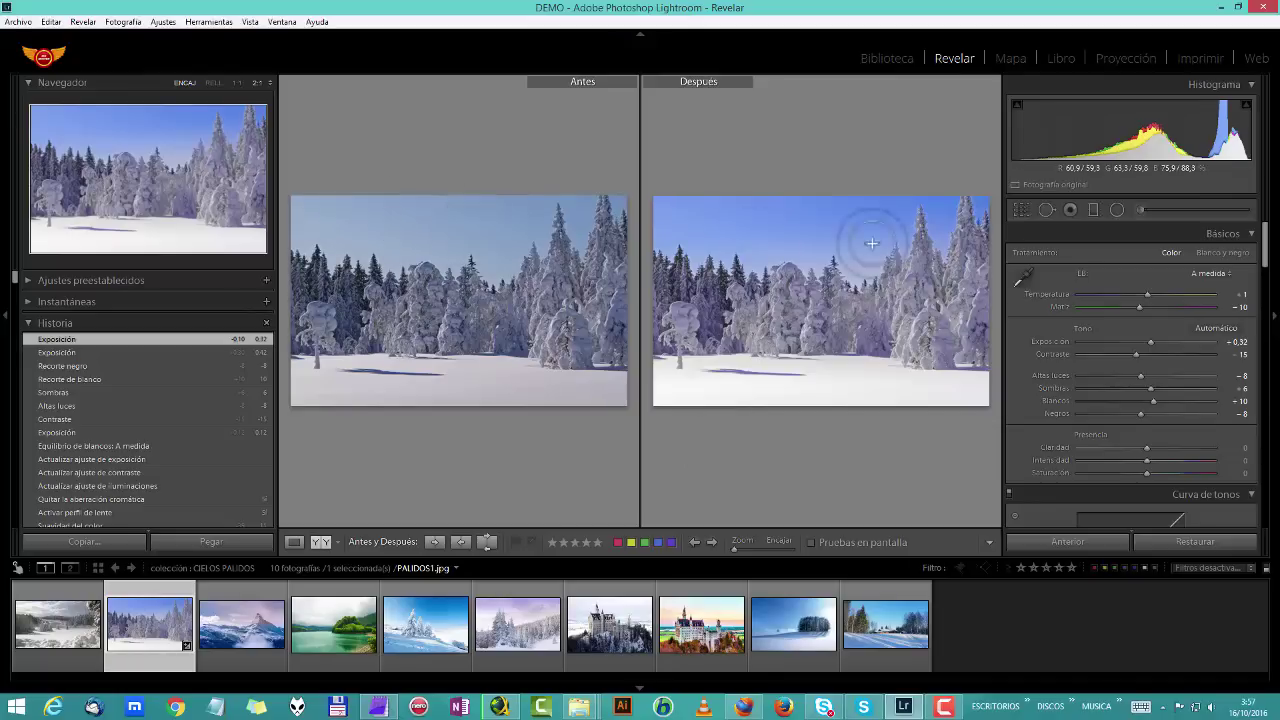
click(757, 371)
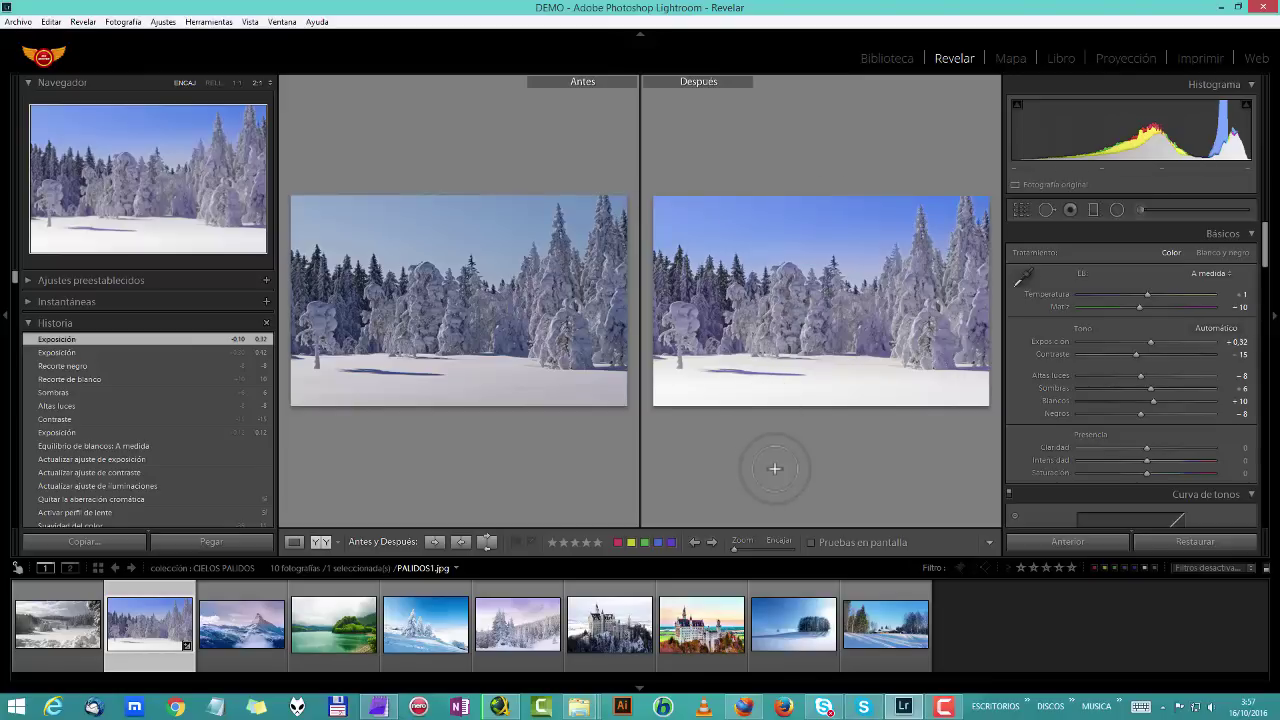